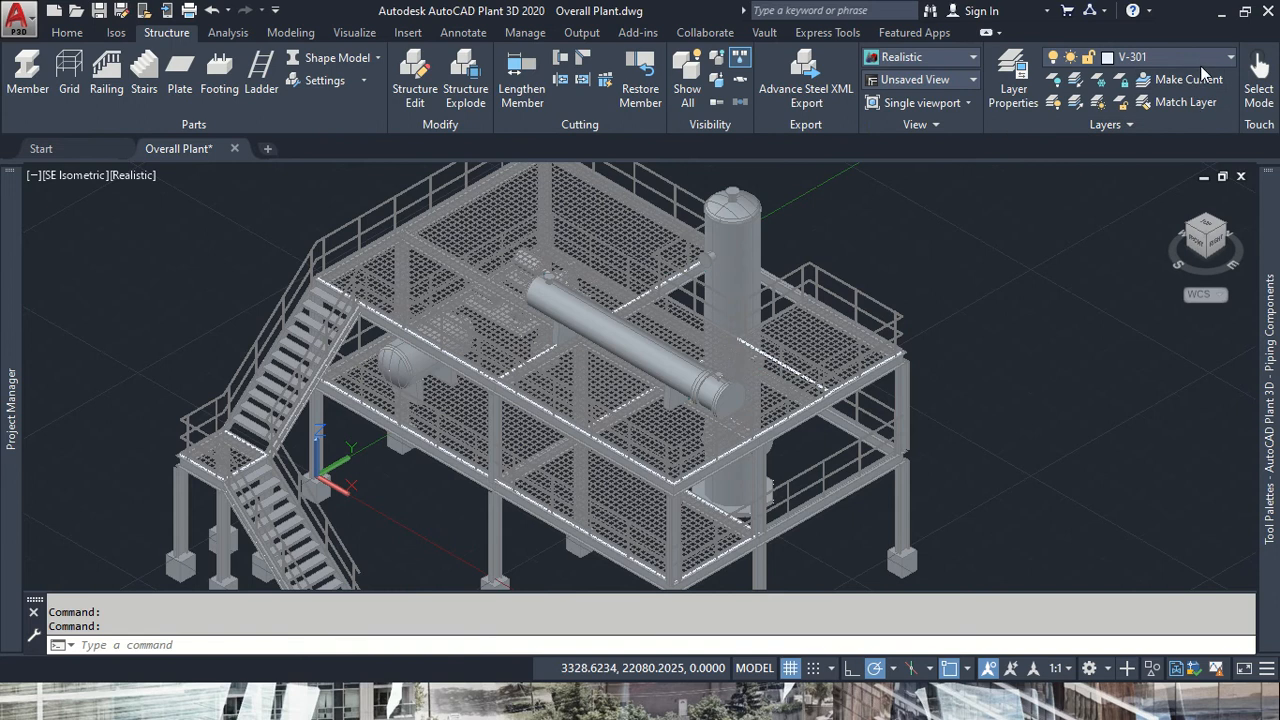
- Turn off the StructureMain Deck and Structure Top Deck layers to isolate the equipment
click(1214, 58)
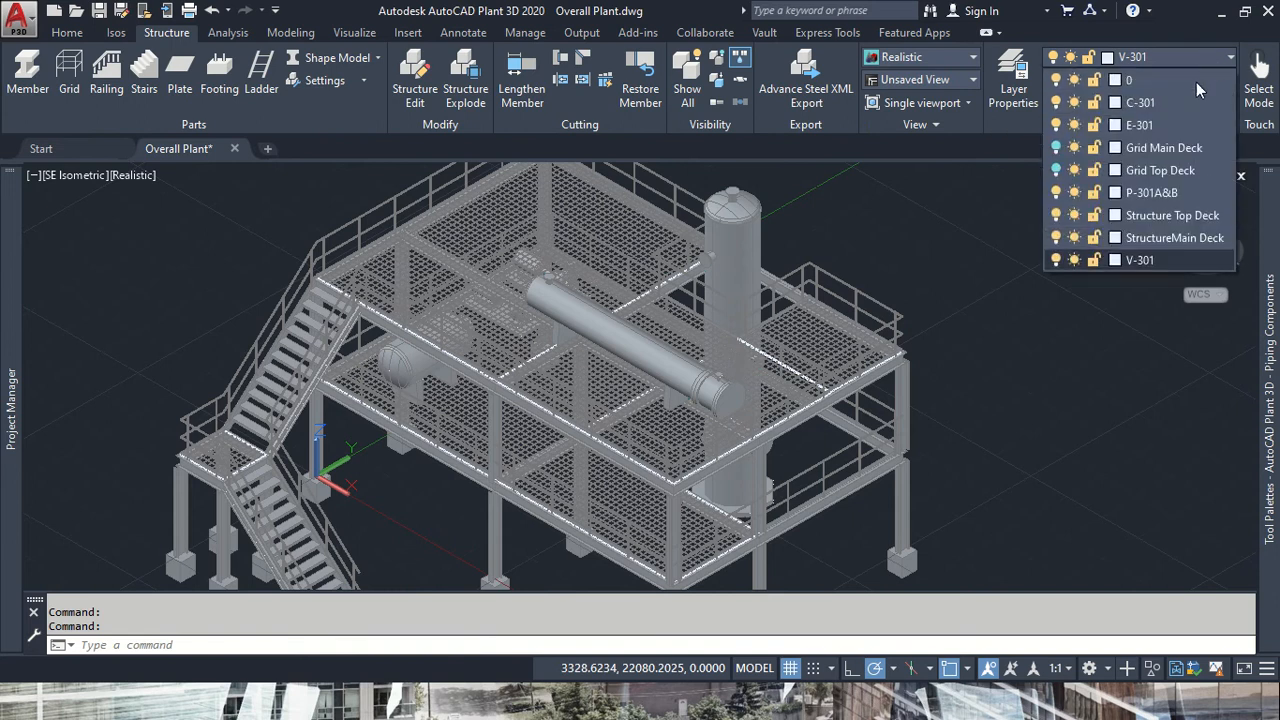
click(1056, 237)
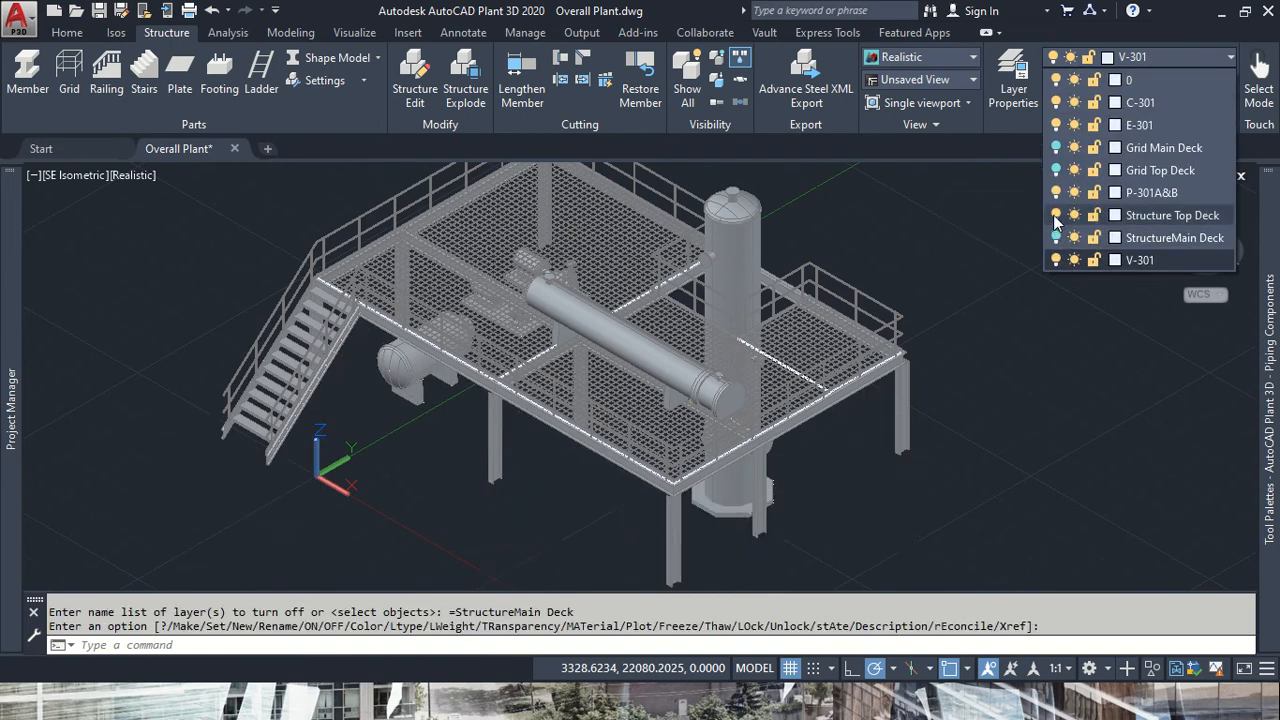
click(1056, 215)
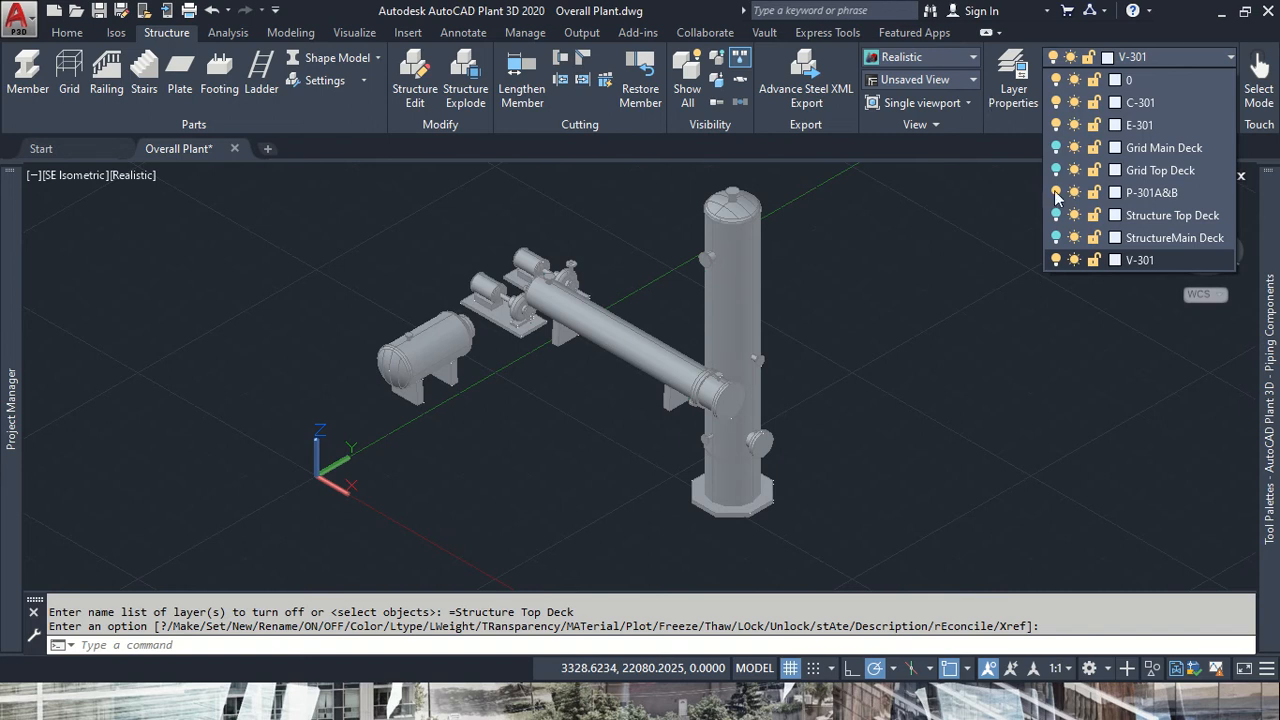
click(979, 354)
click(941, 385)
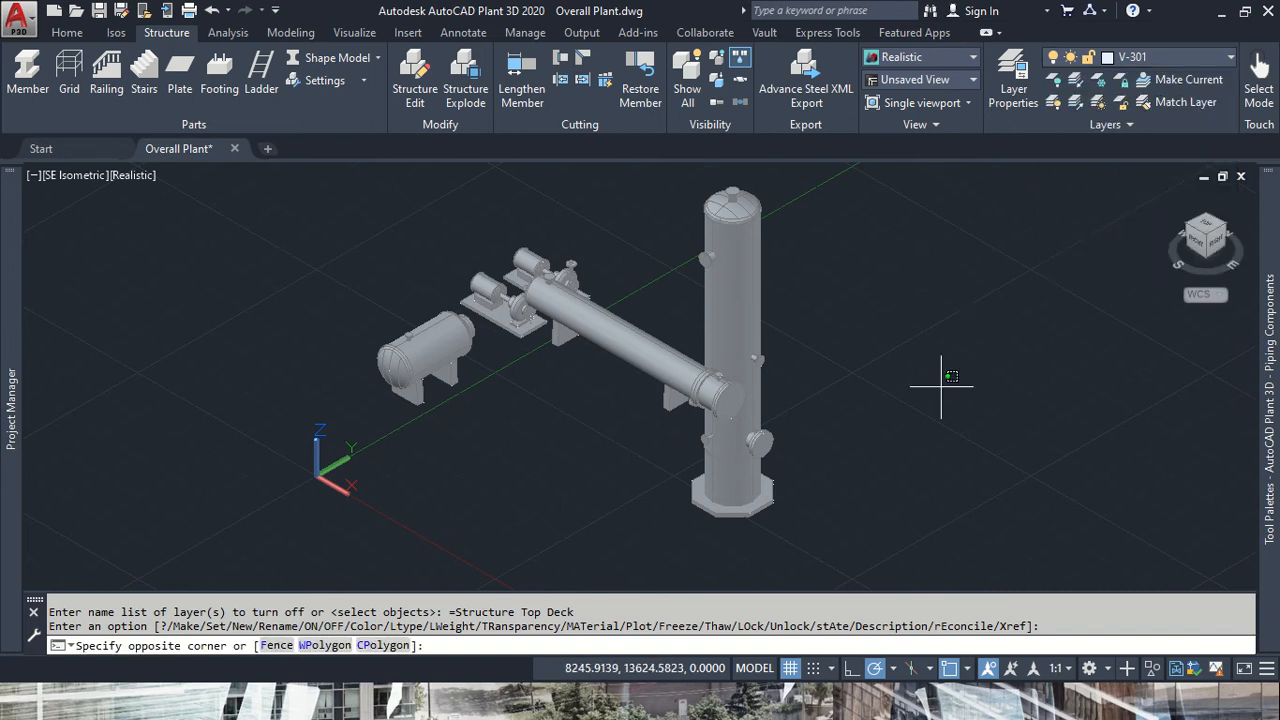
click(941, 385)
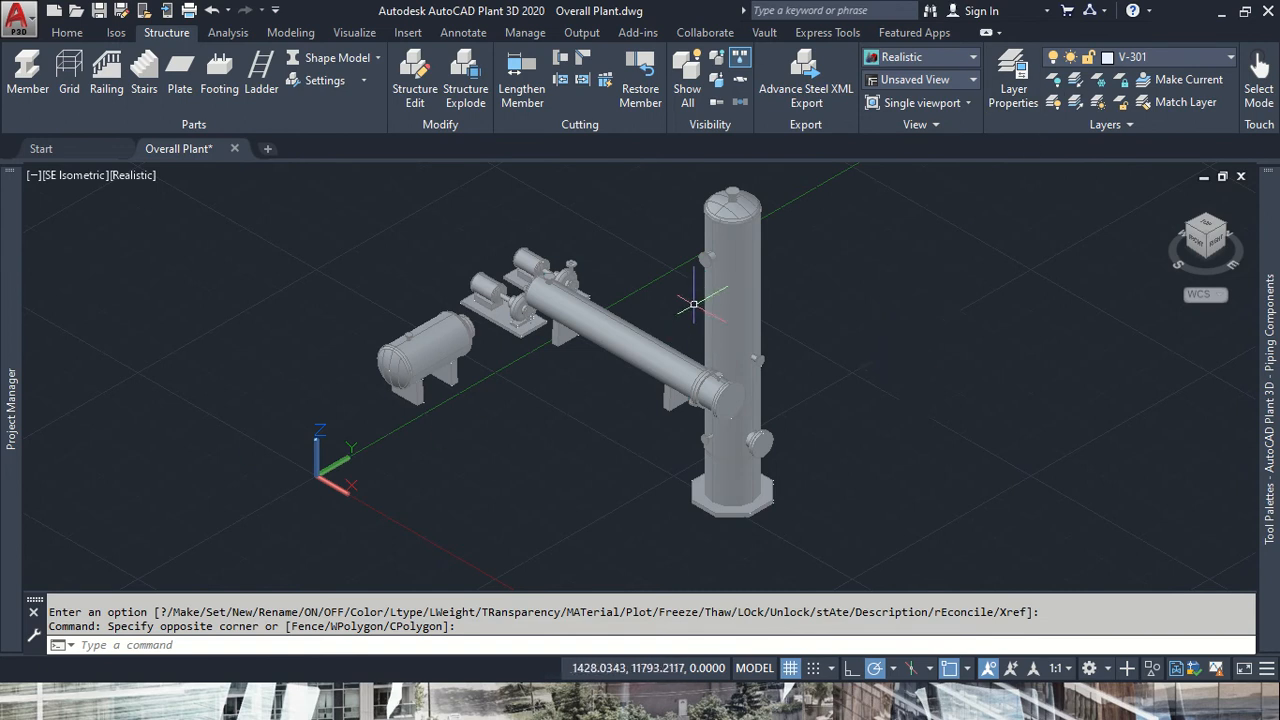
- Examine the horizontal heat exchanger E-301 and the small upper nozzle near its flanged end
scroll(700, 310, up, 5)
scroll(851, 343, down, 3)
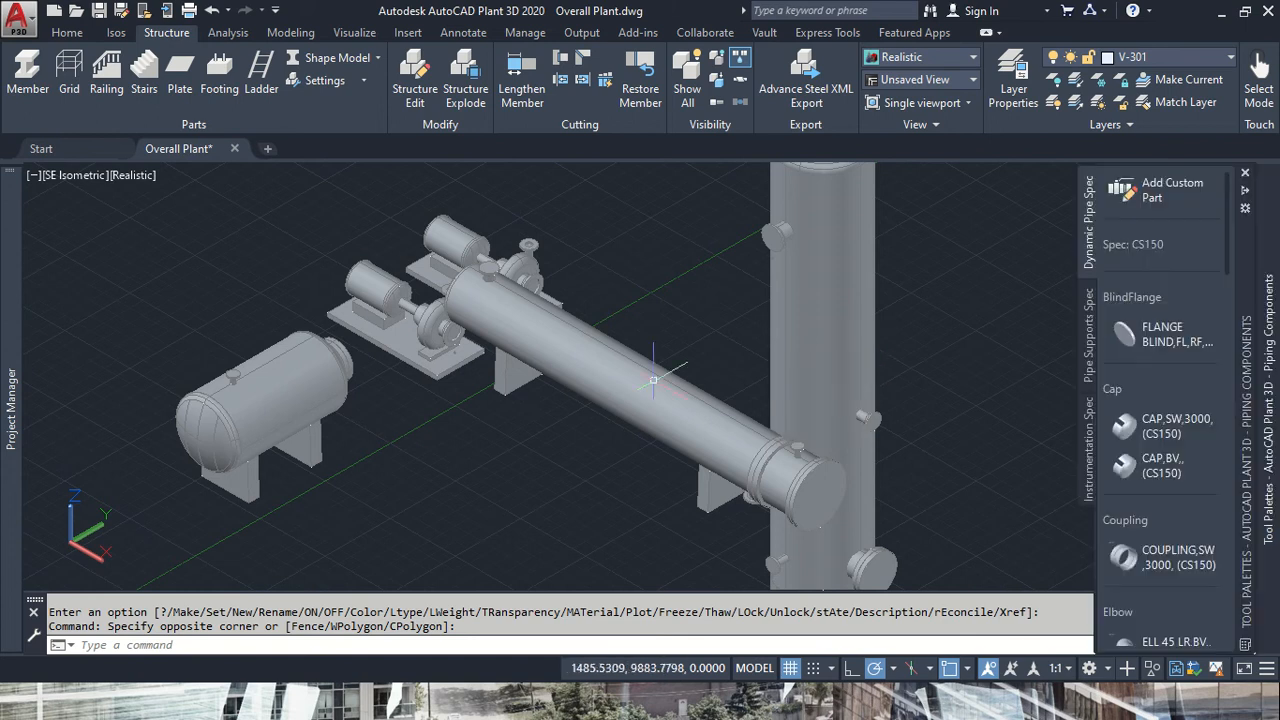
click(642, 425)
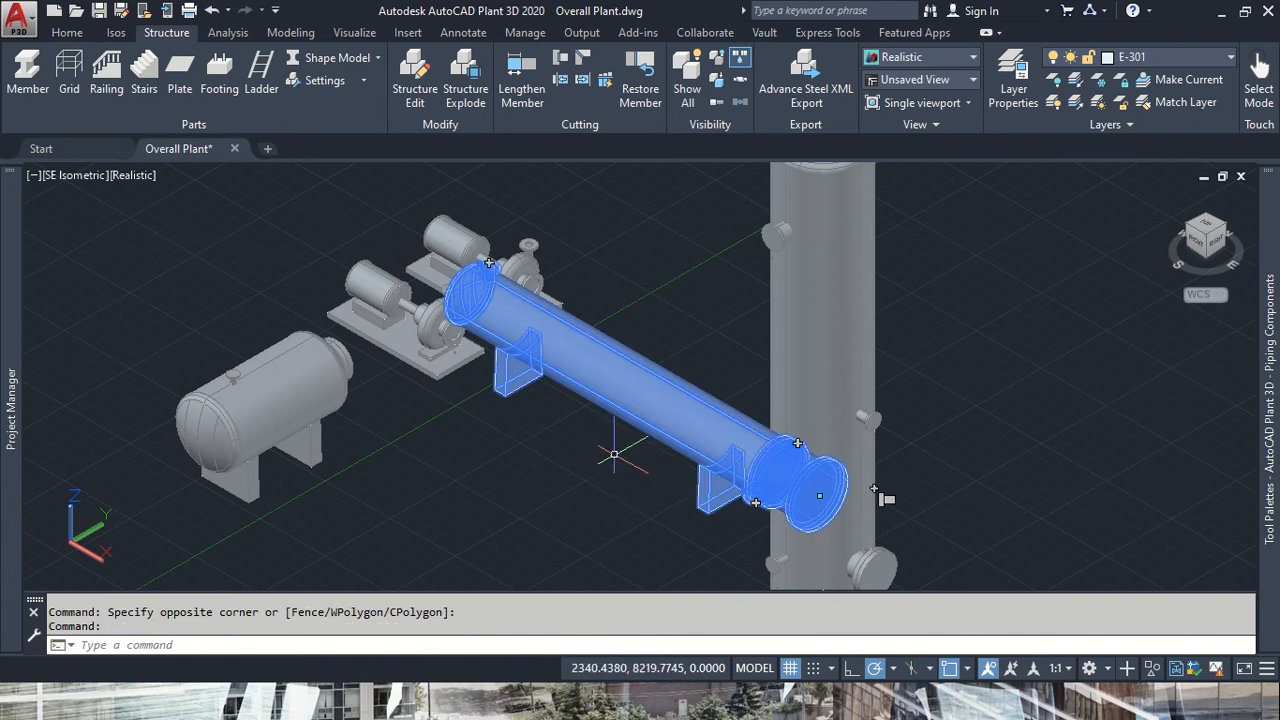
key(Escape)
key(Escape)
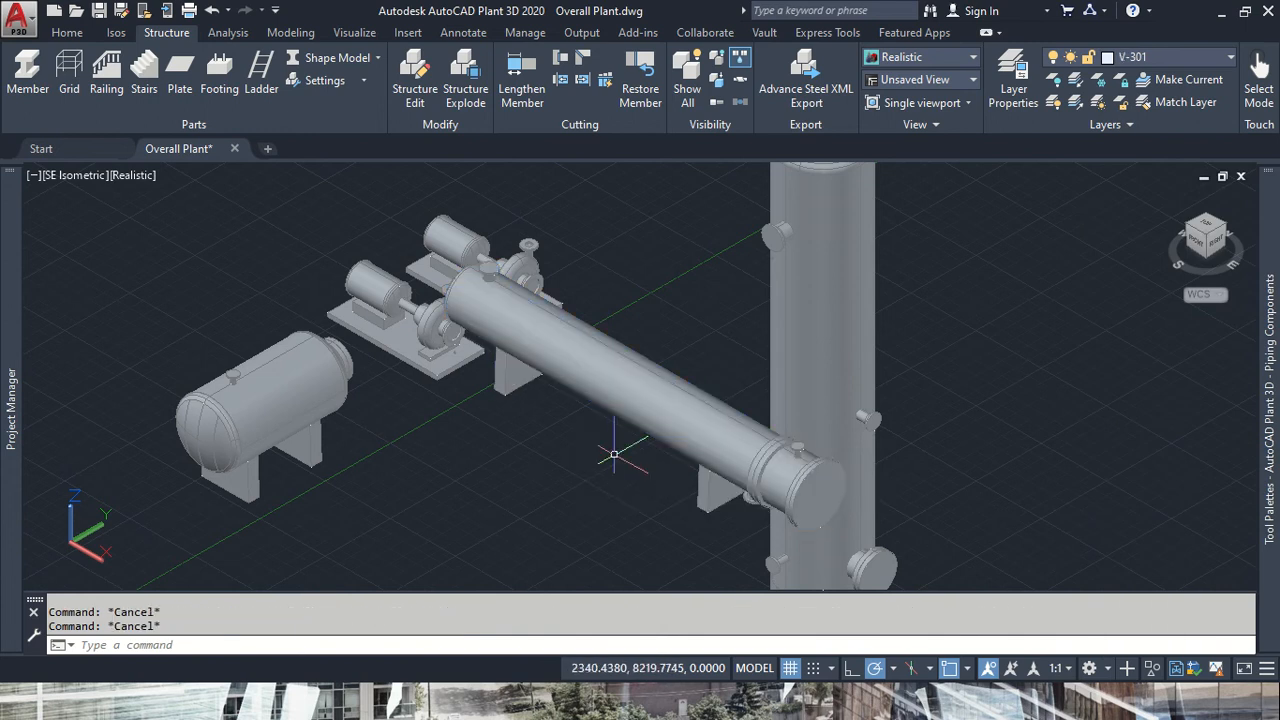
scroll(864, 464, up, 3)
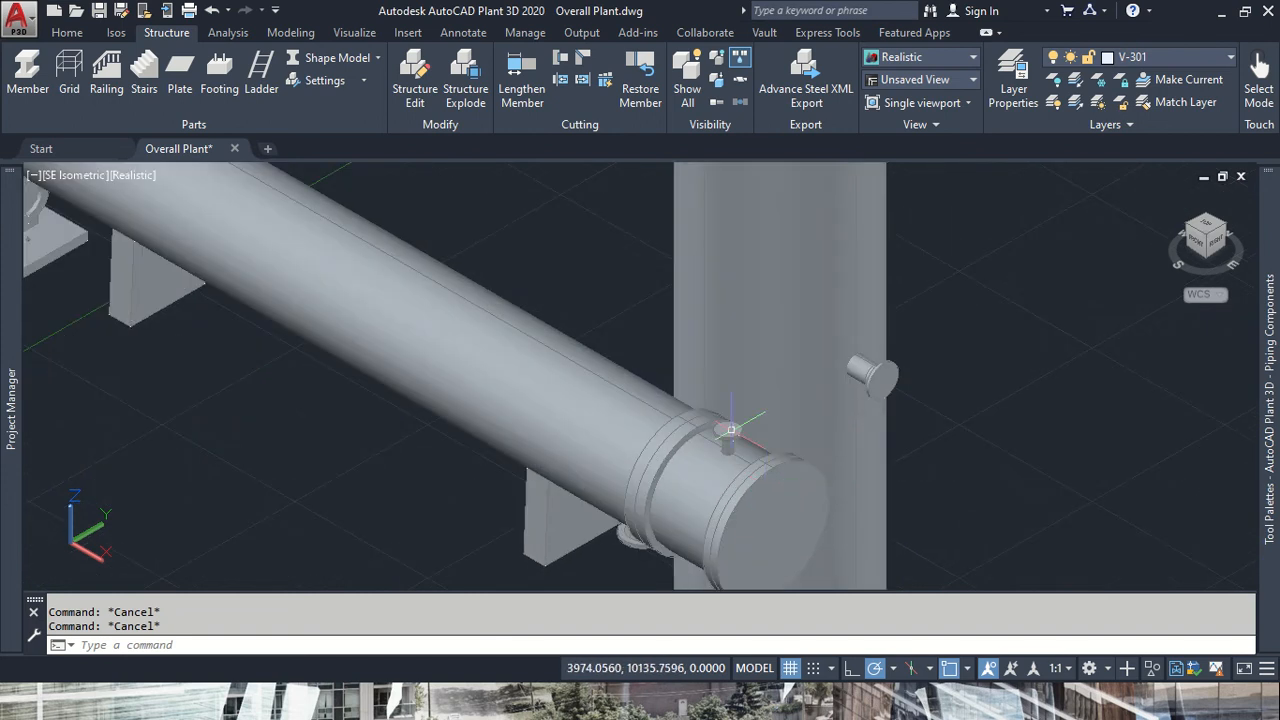
click(731, 430)
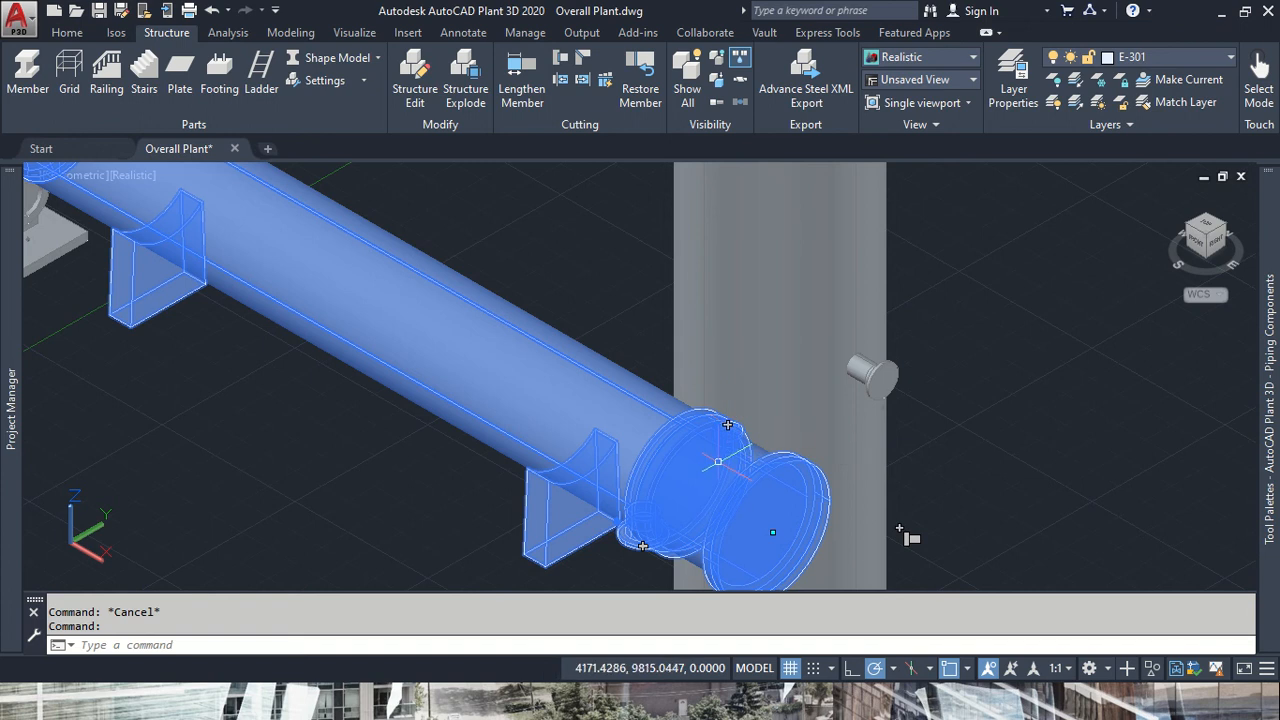
key(Escape)
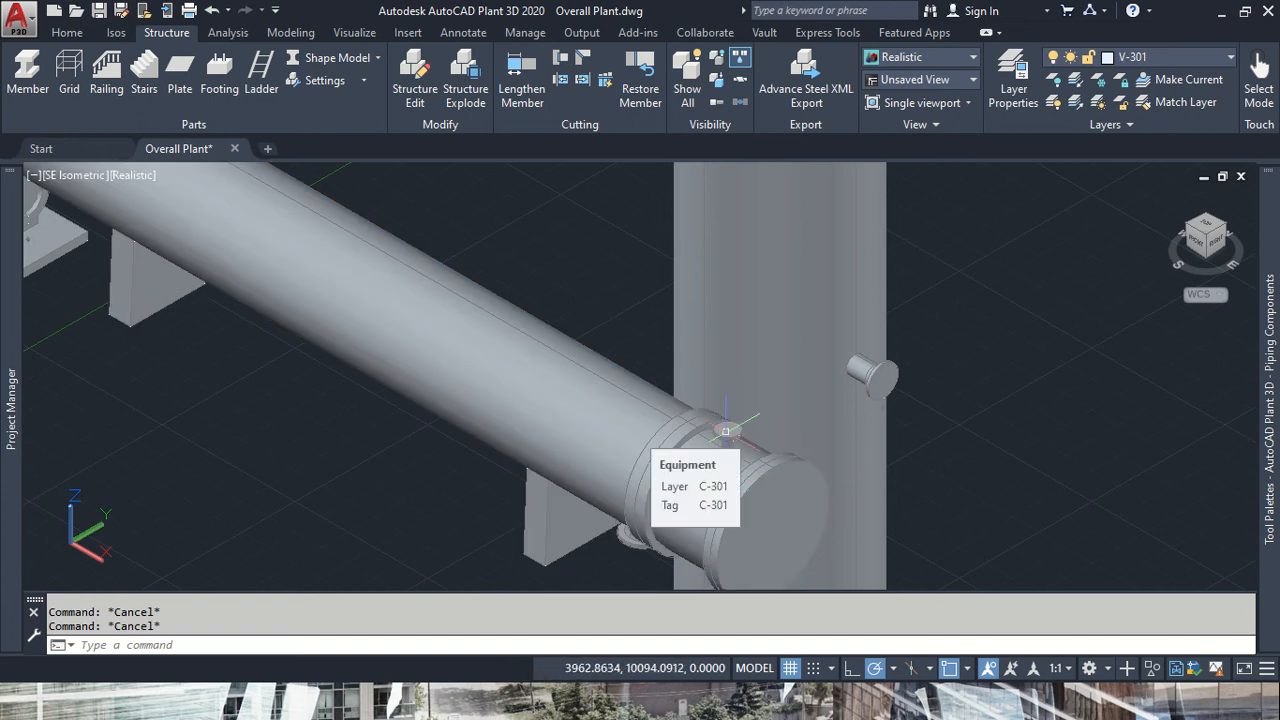
- Inspect the nozzles at both ends of exchanger E-301, reading the tag, size and rating of each
click(726, 431)
scroll(690, 435, up, 4)
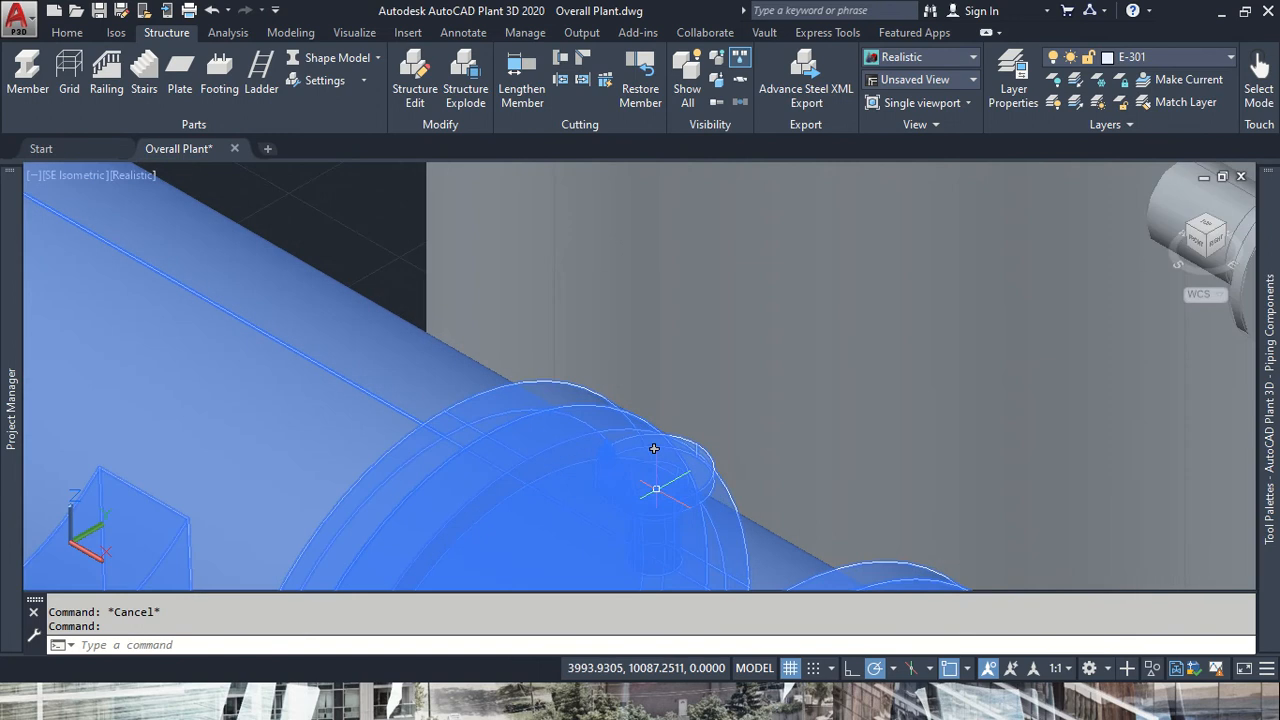
mouse_move(654, 449)
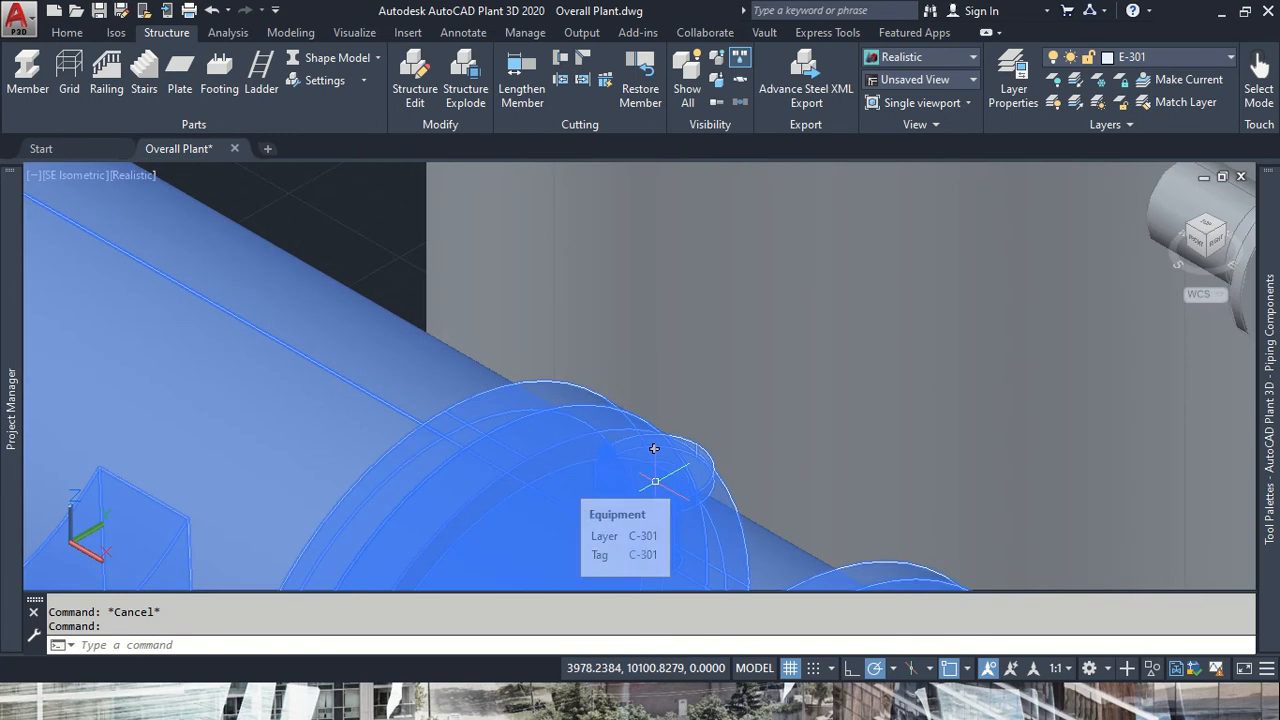
scroll(654, 449, down, 5)
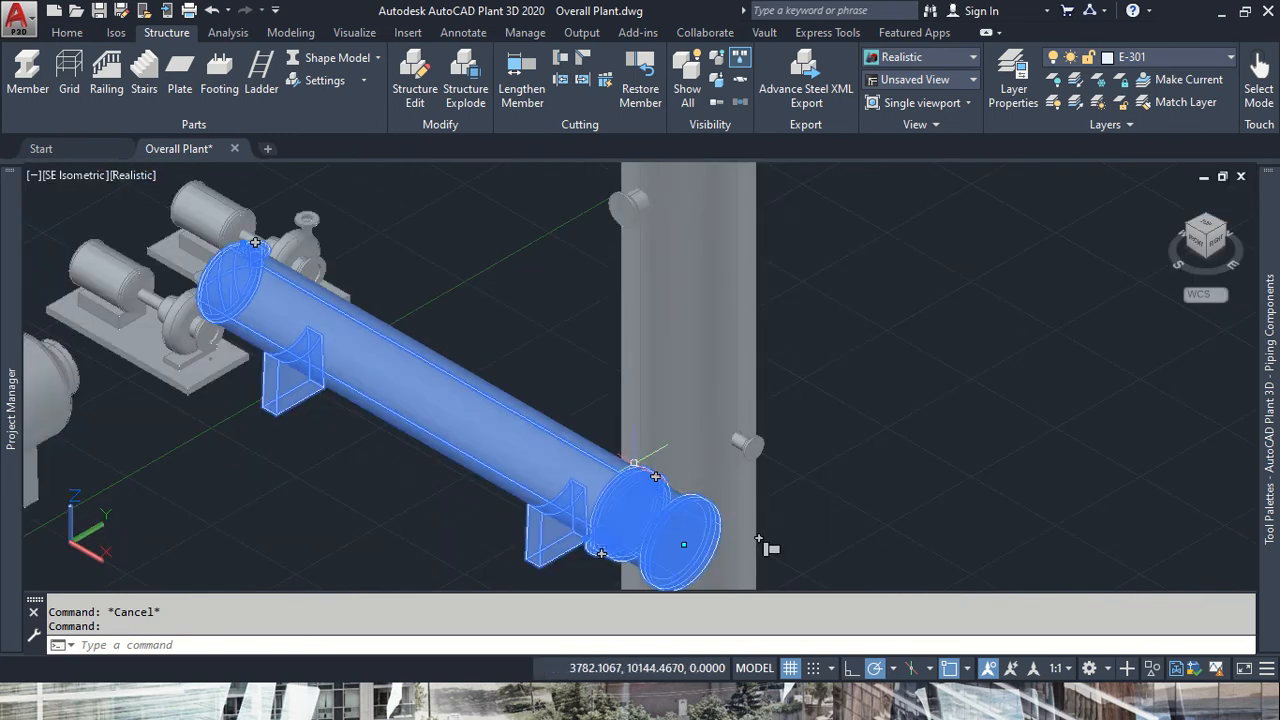
shift+middle_drag(385, 245, 588, 313)
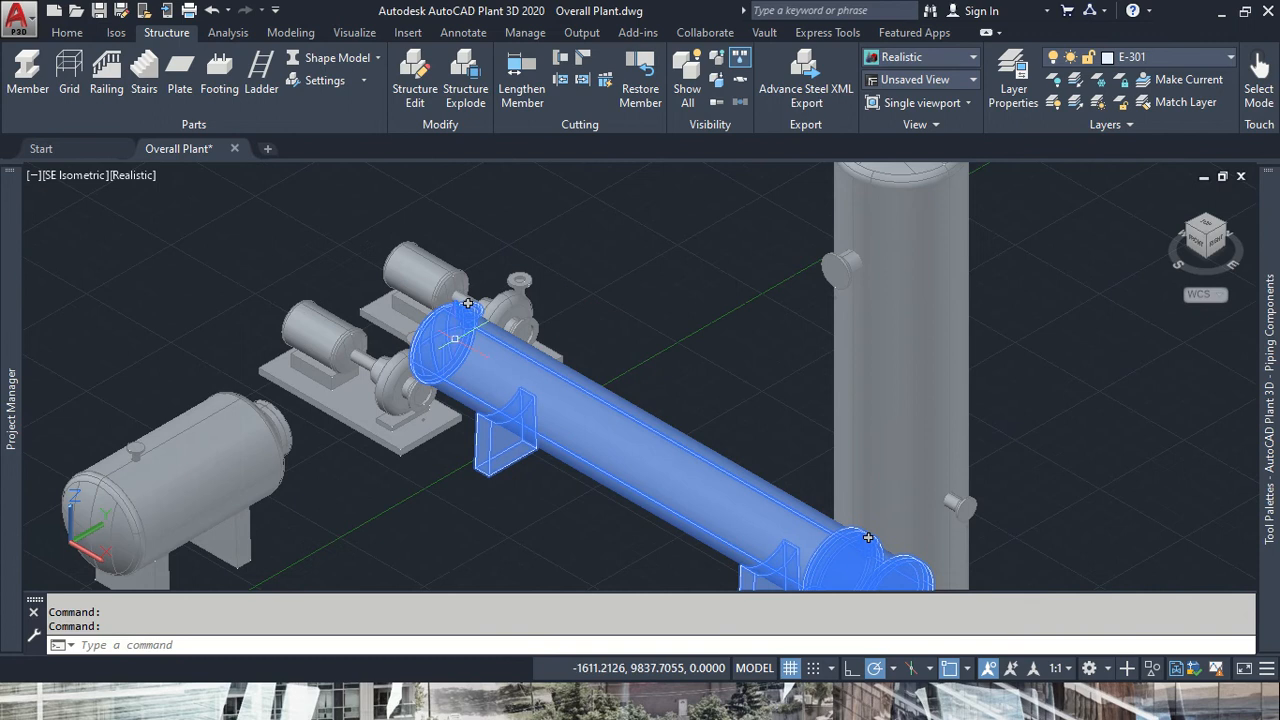
scroll(561, 224, up, 5)
mouse_move(561, 224)
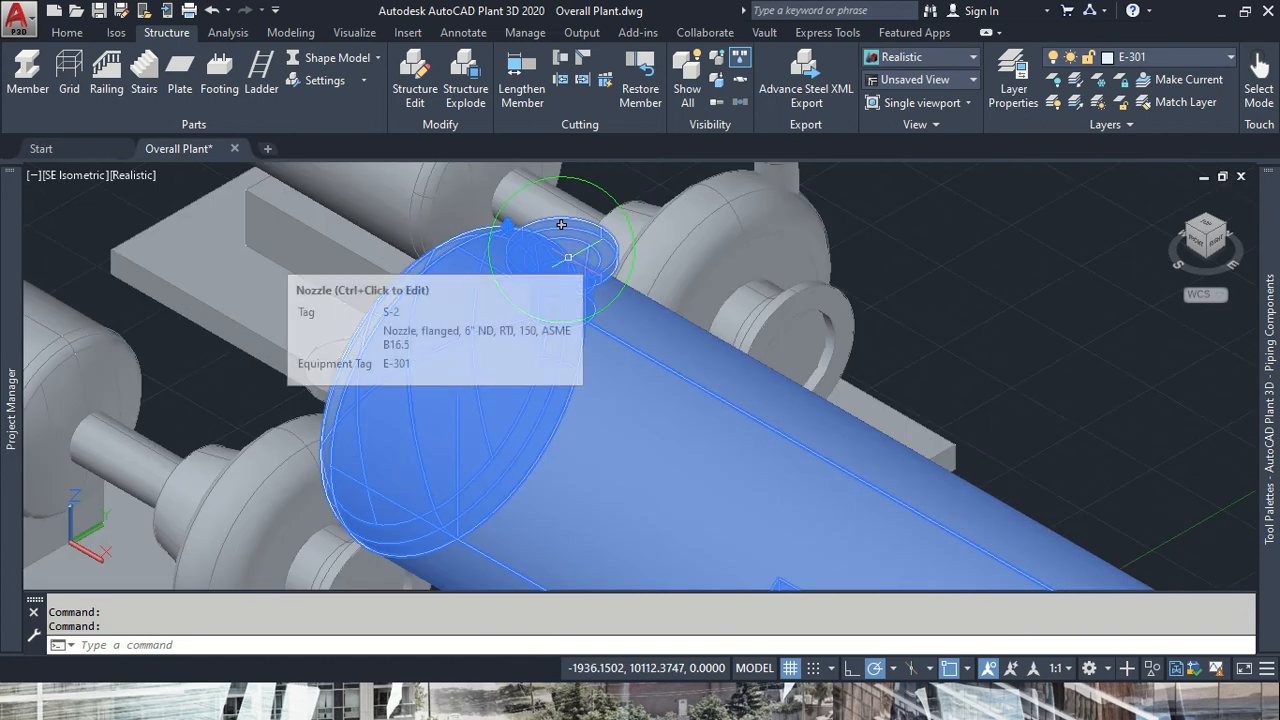
scroll(771, 354, down, 5)
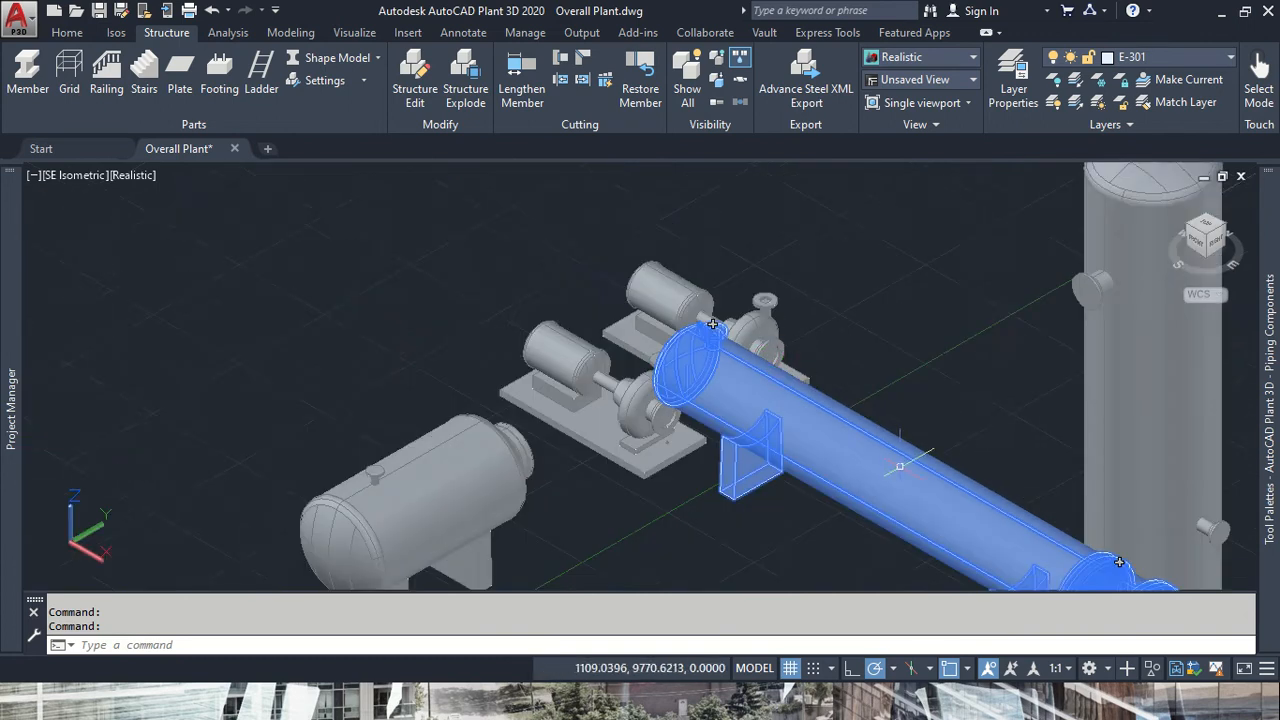
middle_drag(900, 466, 686, 283)
scroll(866, 466, up, 4)
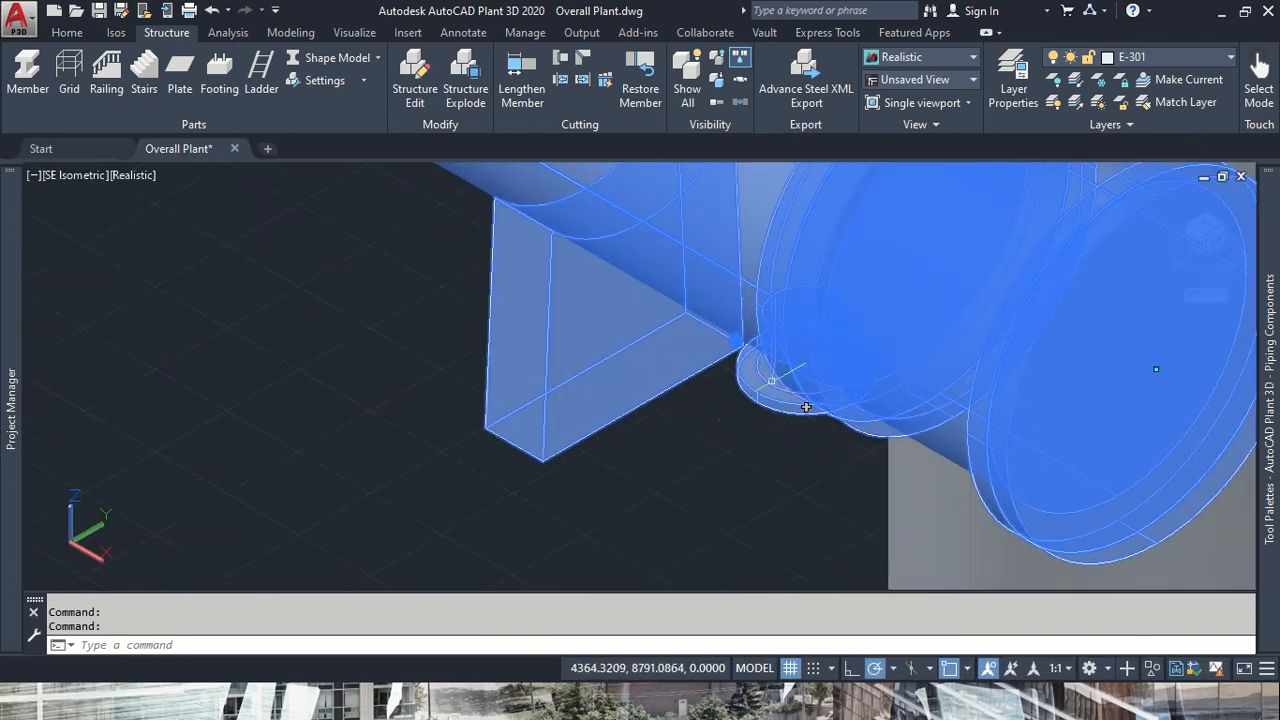
mouse_move(806, 407)
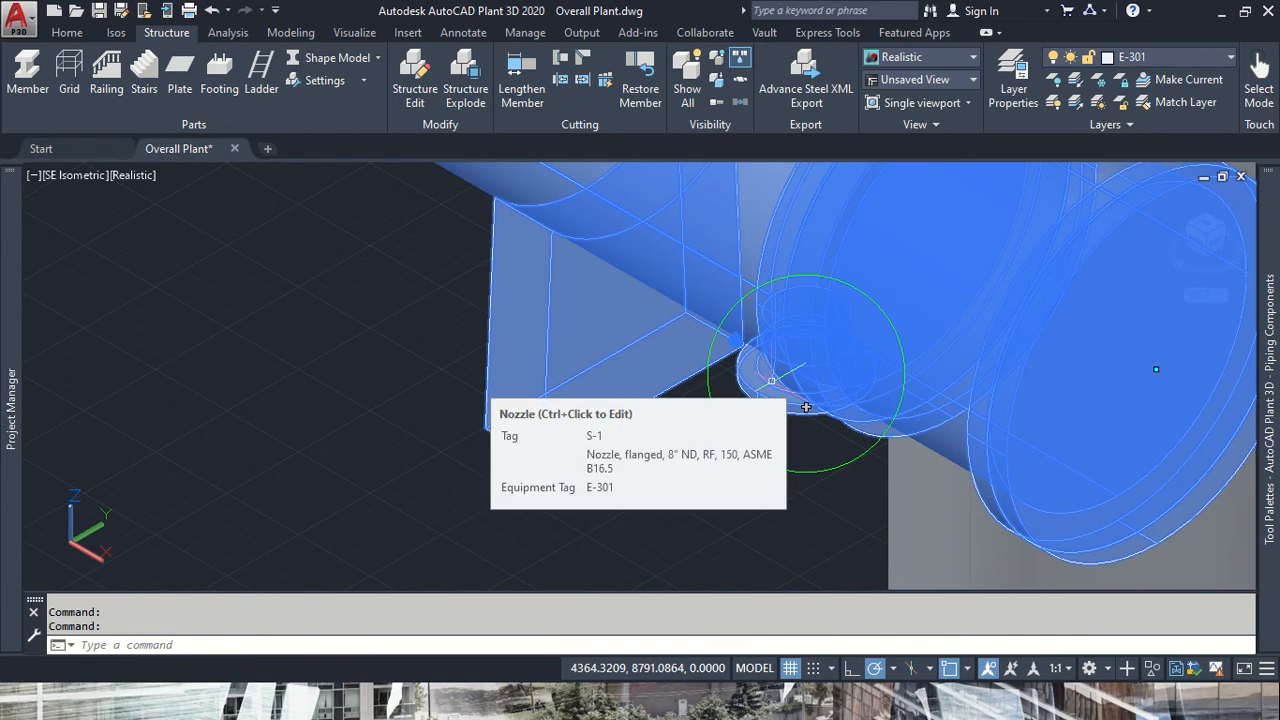
scroll(806, 407, down, 2)
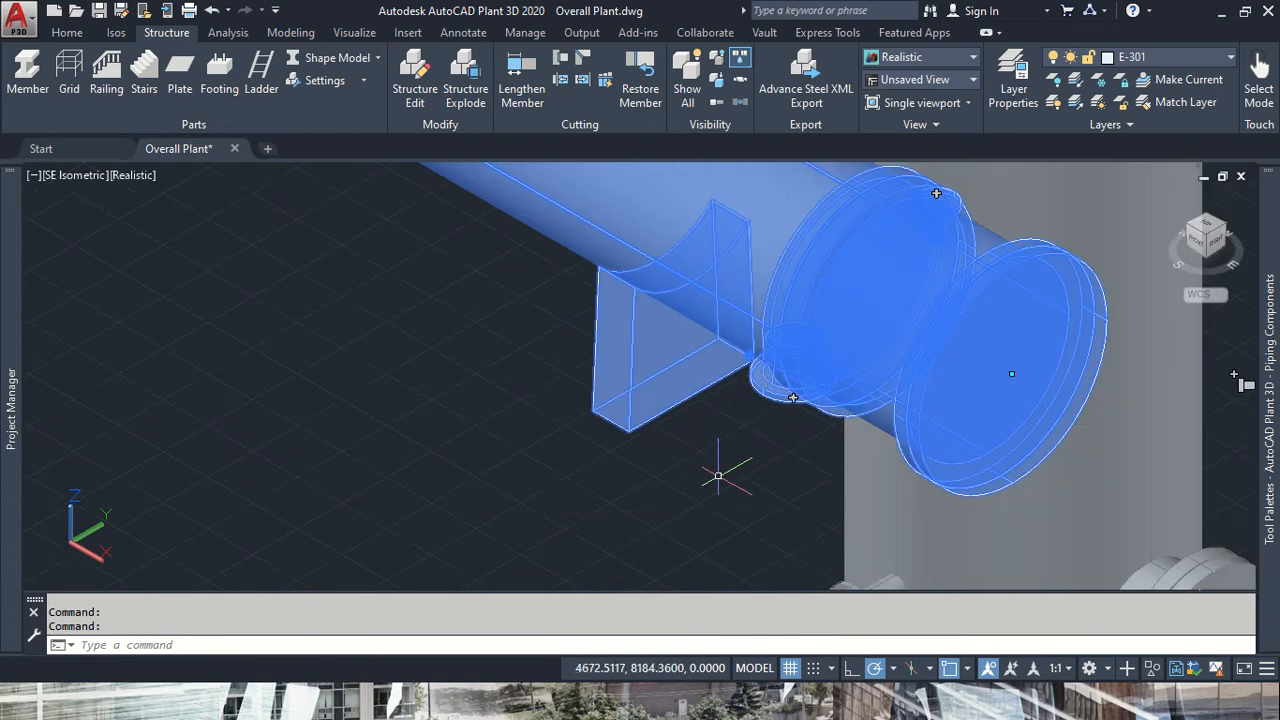
key(Escape)
key(Escape)
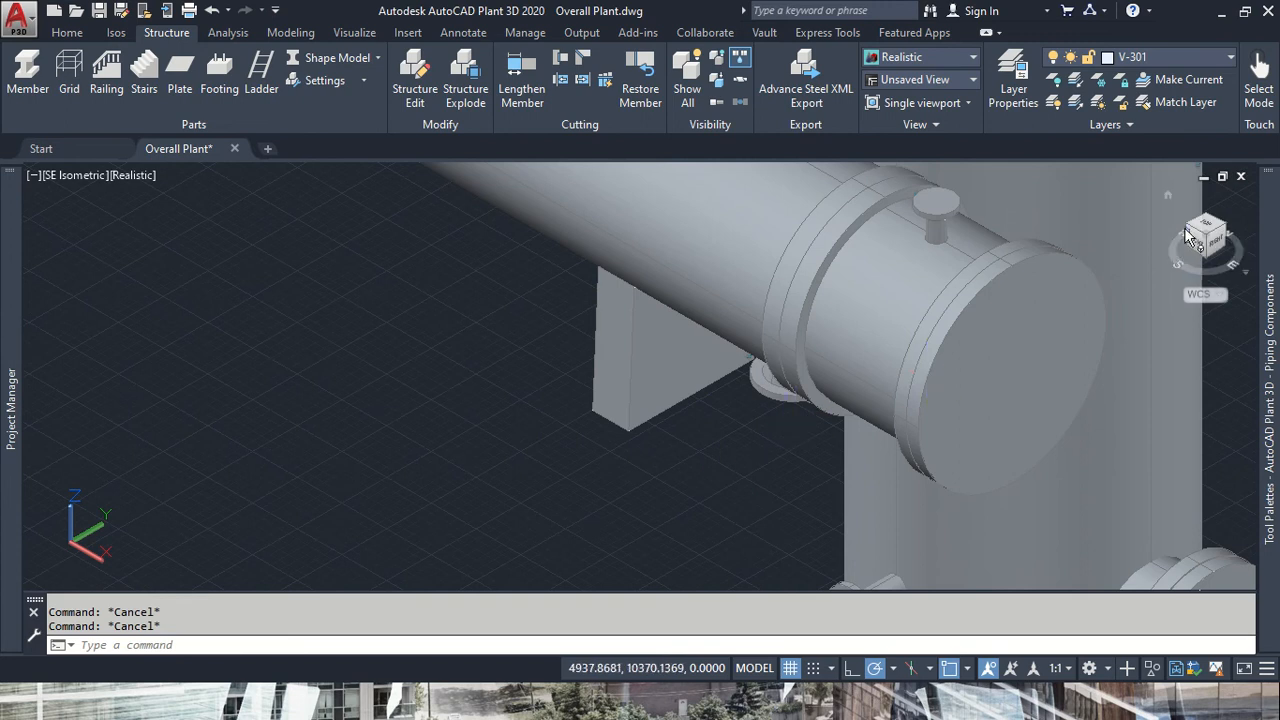
- Examine the nozzle locations of exchanger E-301 from the front view
click(1188, 231)
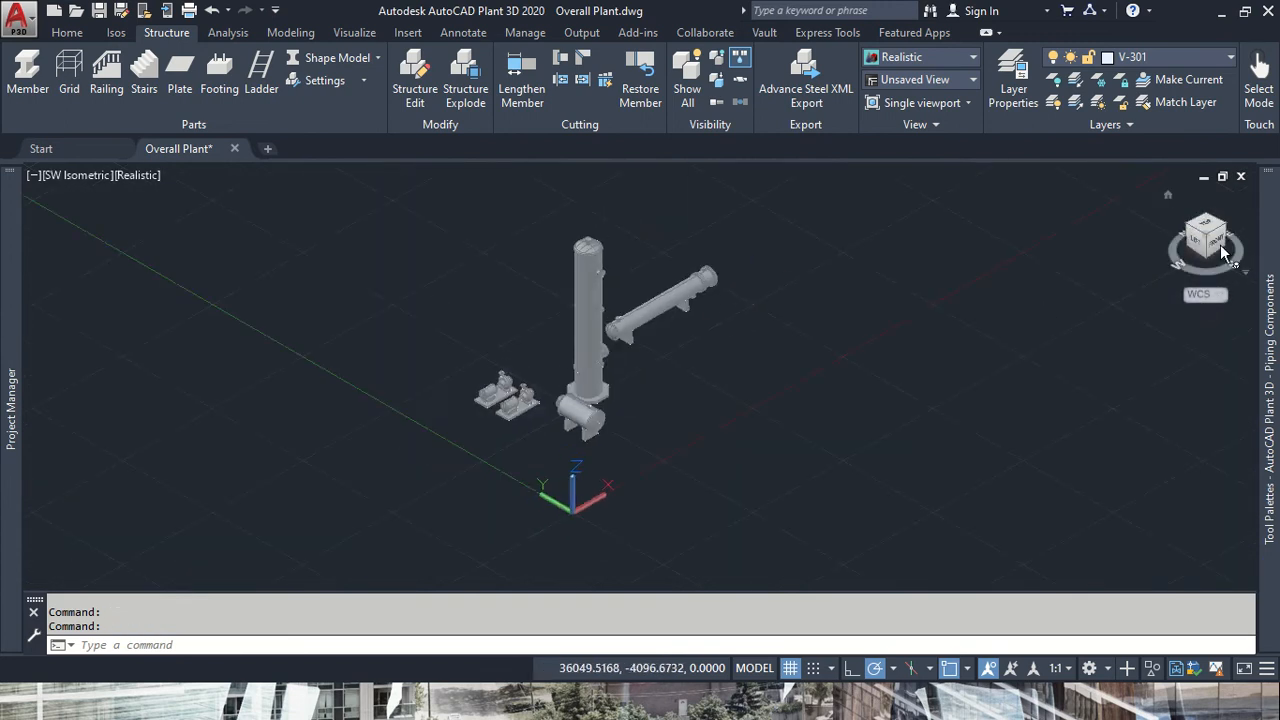
click(1227, 226)
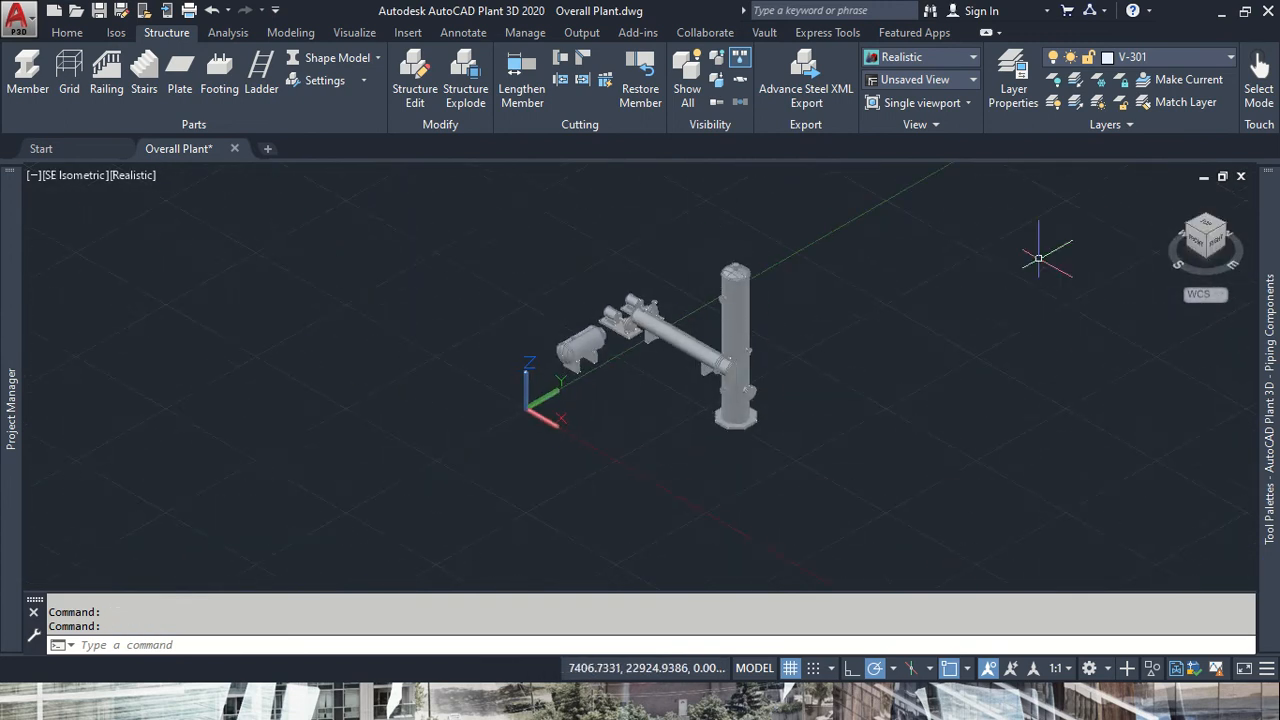
click(1200, 237)
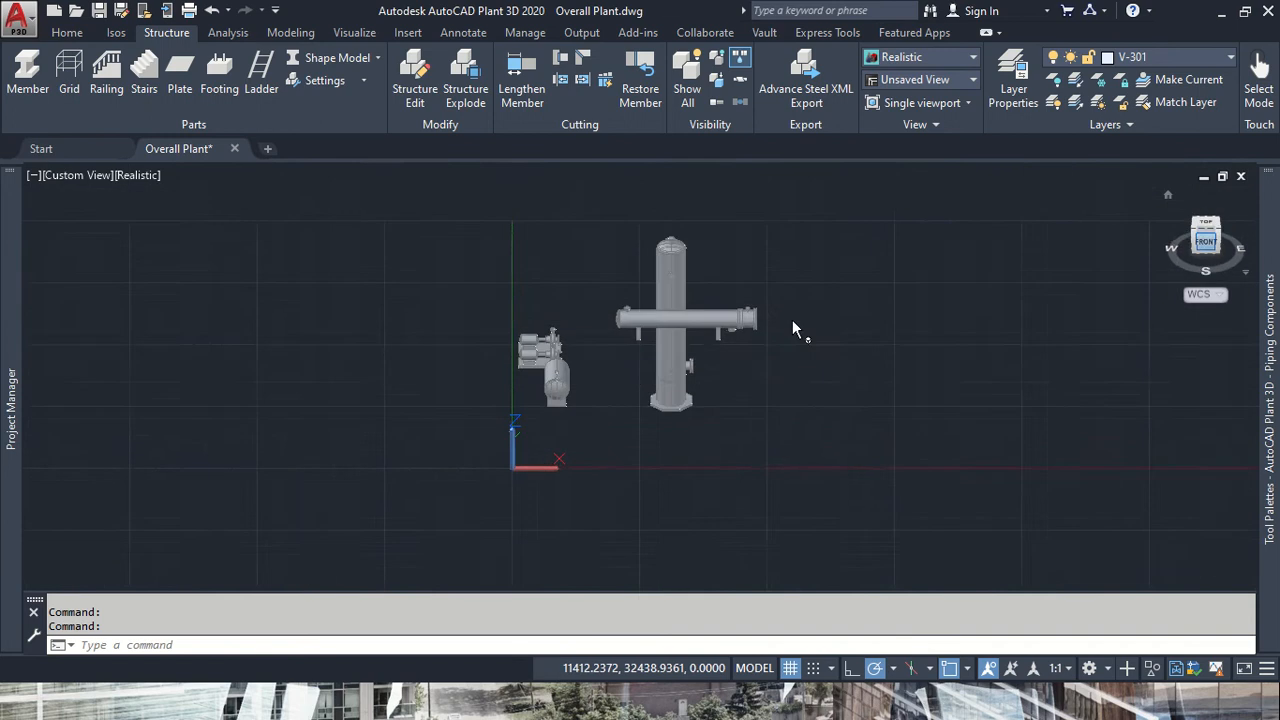
scroll(783, 383, up, 8)
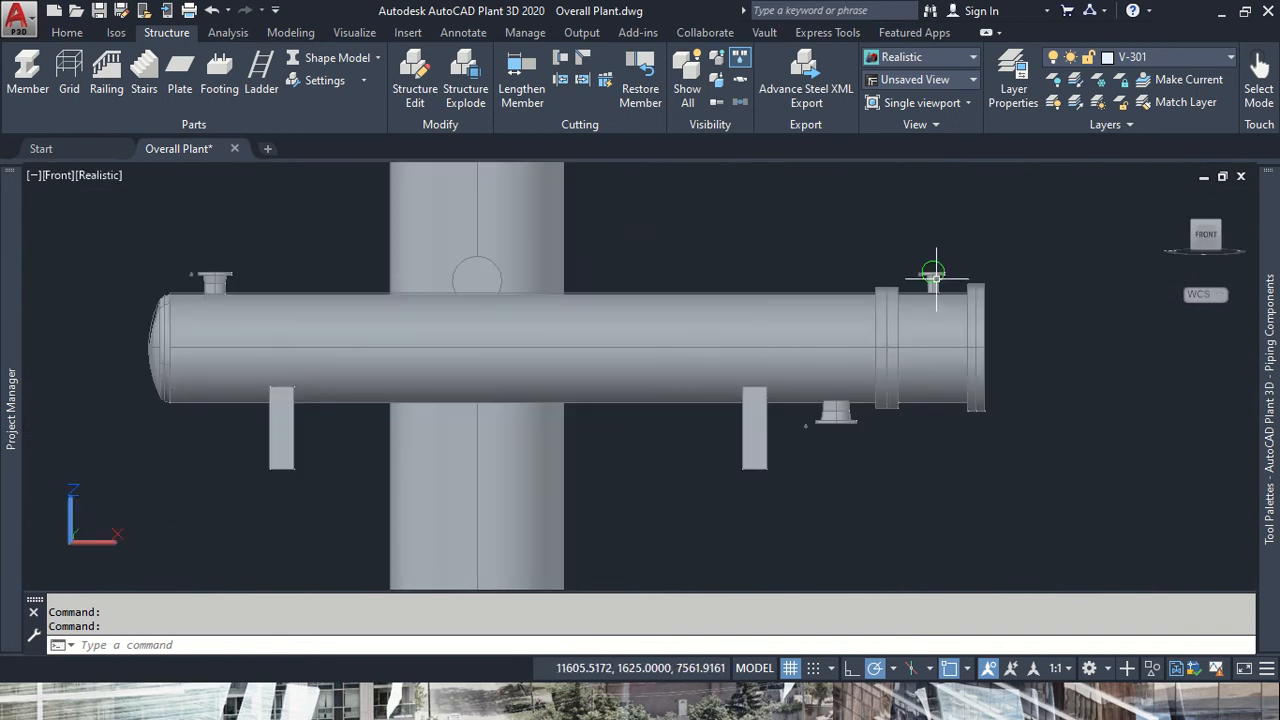
mouse_move(933, 272)
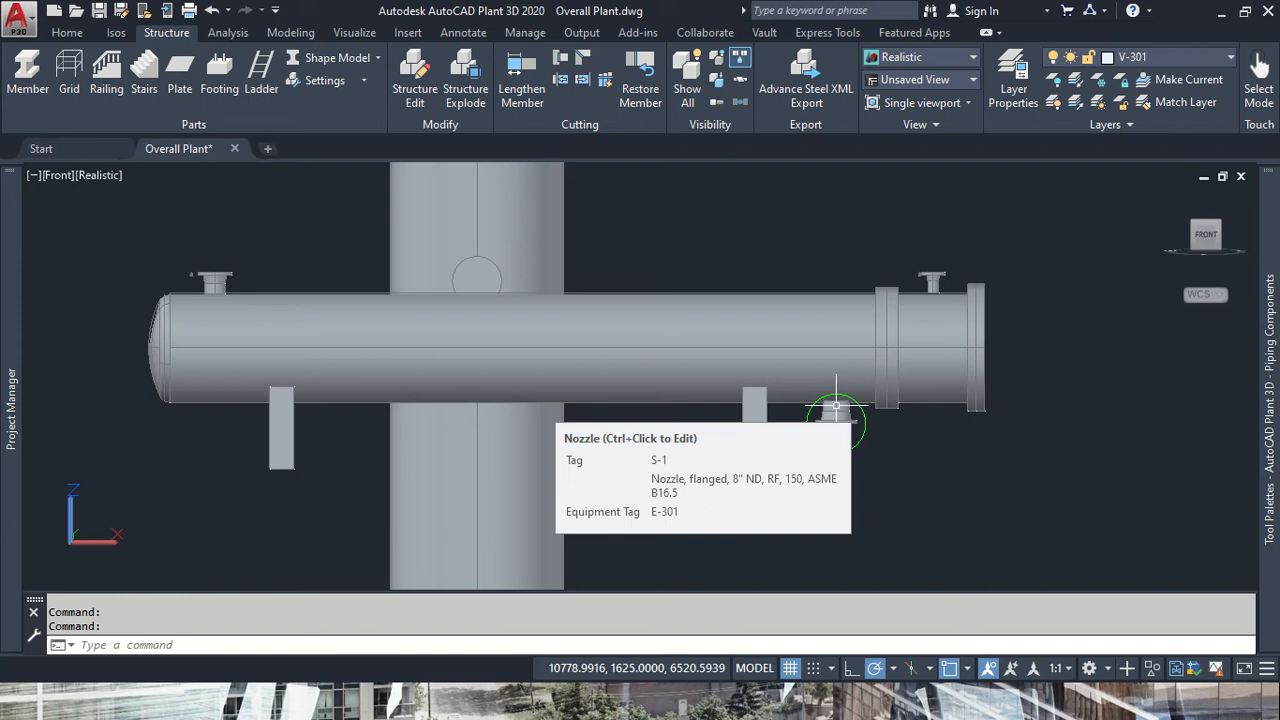
- Return to the SE isometric view and examine exchanger E-301 and the nozzle on top of the vertical column
click(1220, 232)
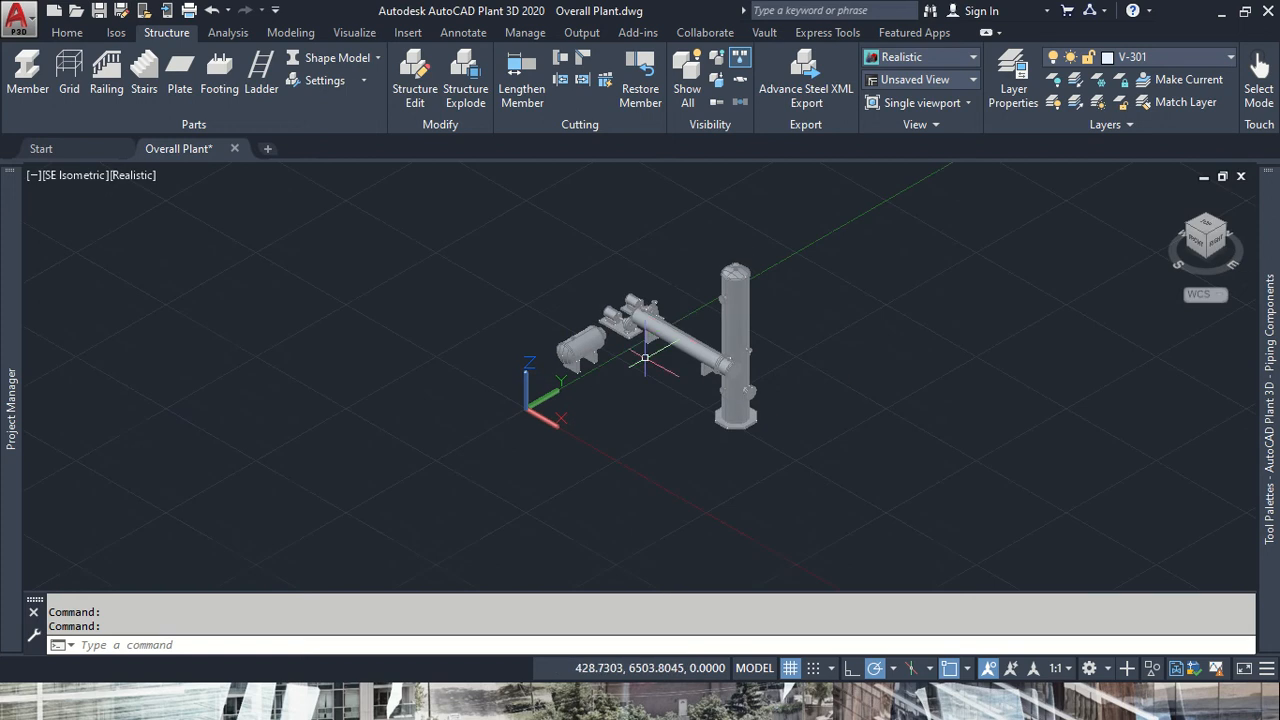
scroll(665, 325, up, 4)
scroll(665, 325, up, 2)
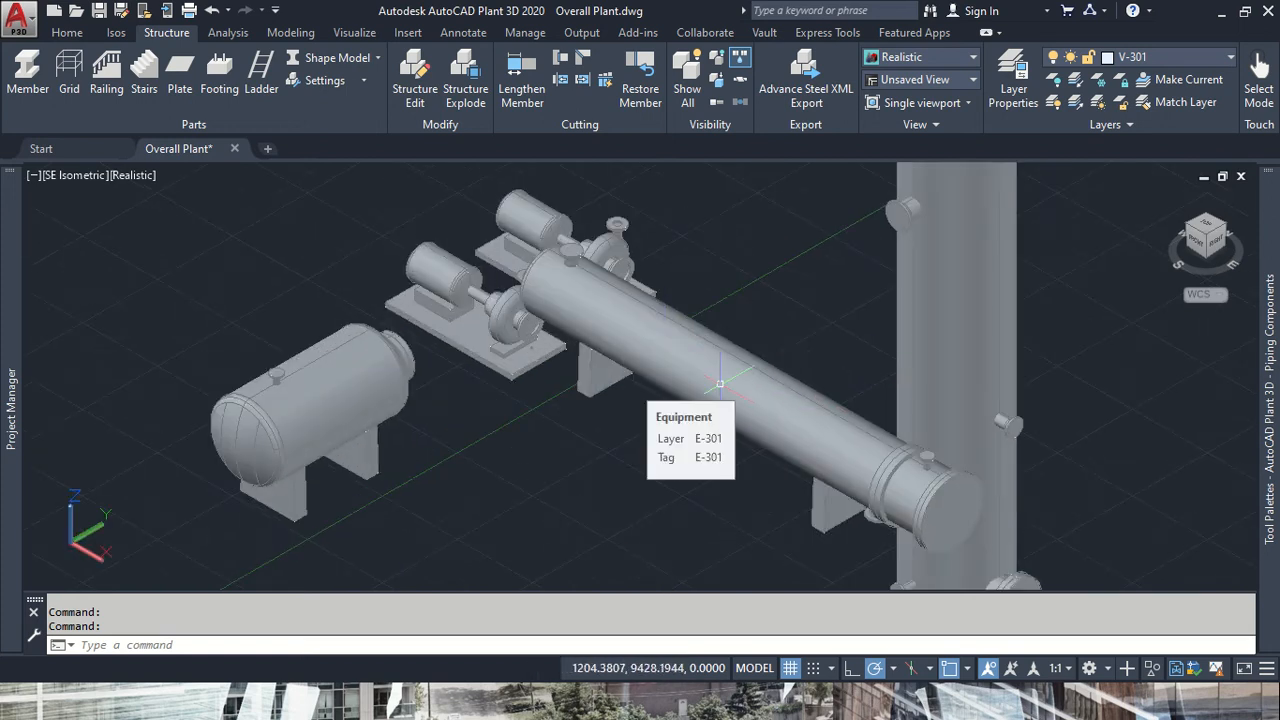
middle_drag(811, 343, 608, 470)
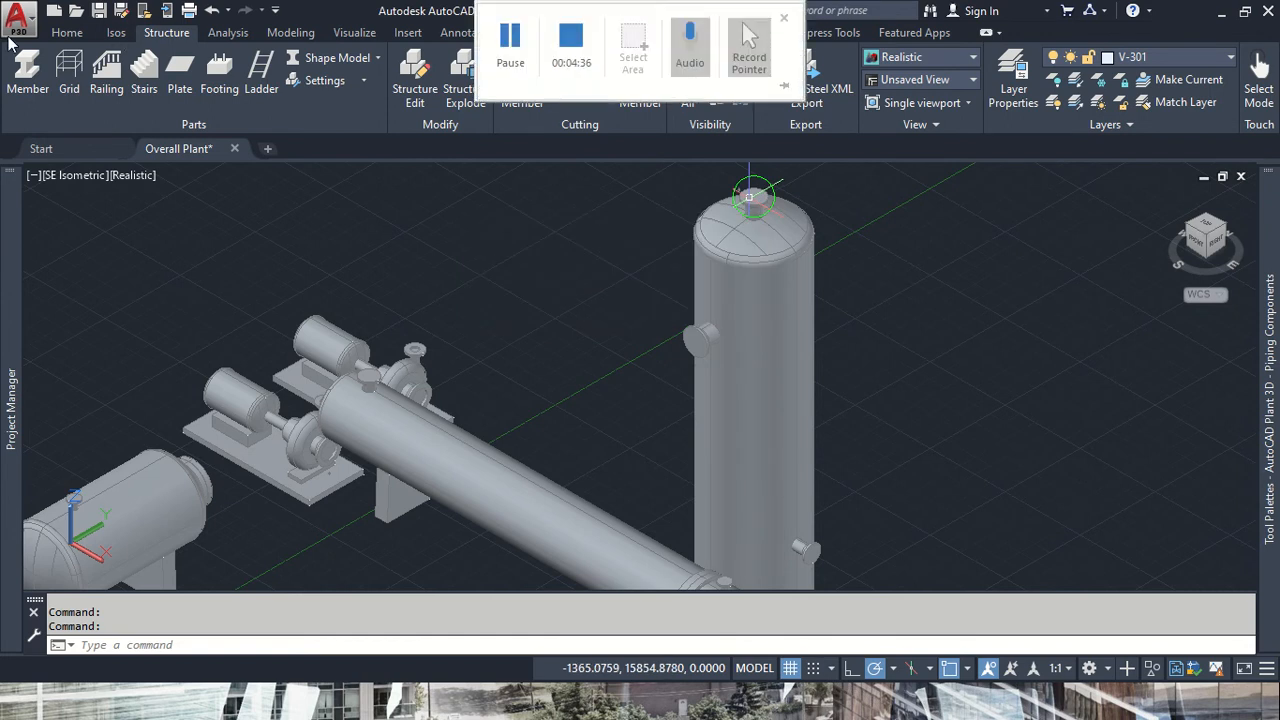
- Create a new pipe line and enter 200-PL-1001-CS150 as its line number
click(66, 33)
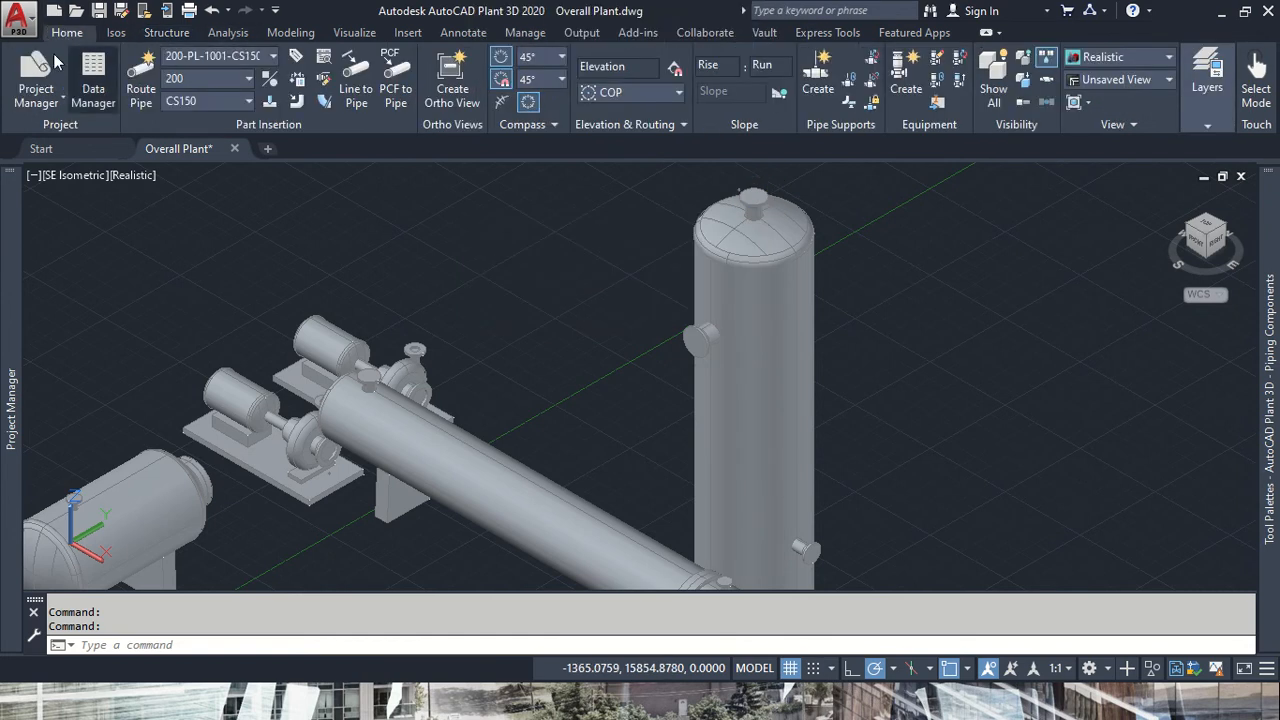
click(272, 56)
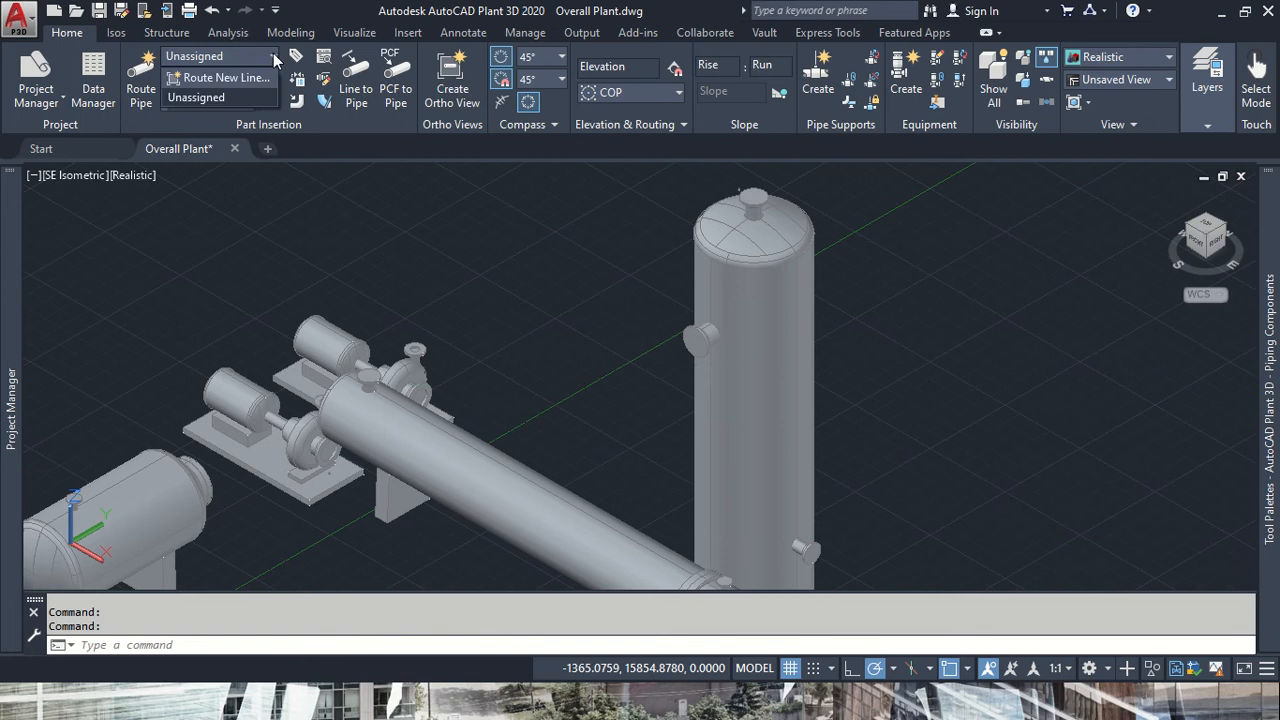
click(230, 78)
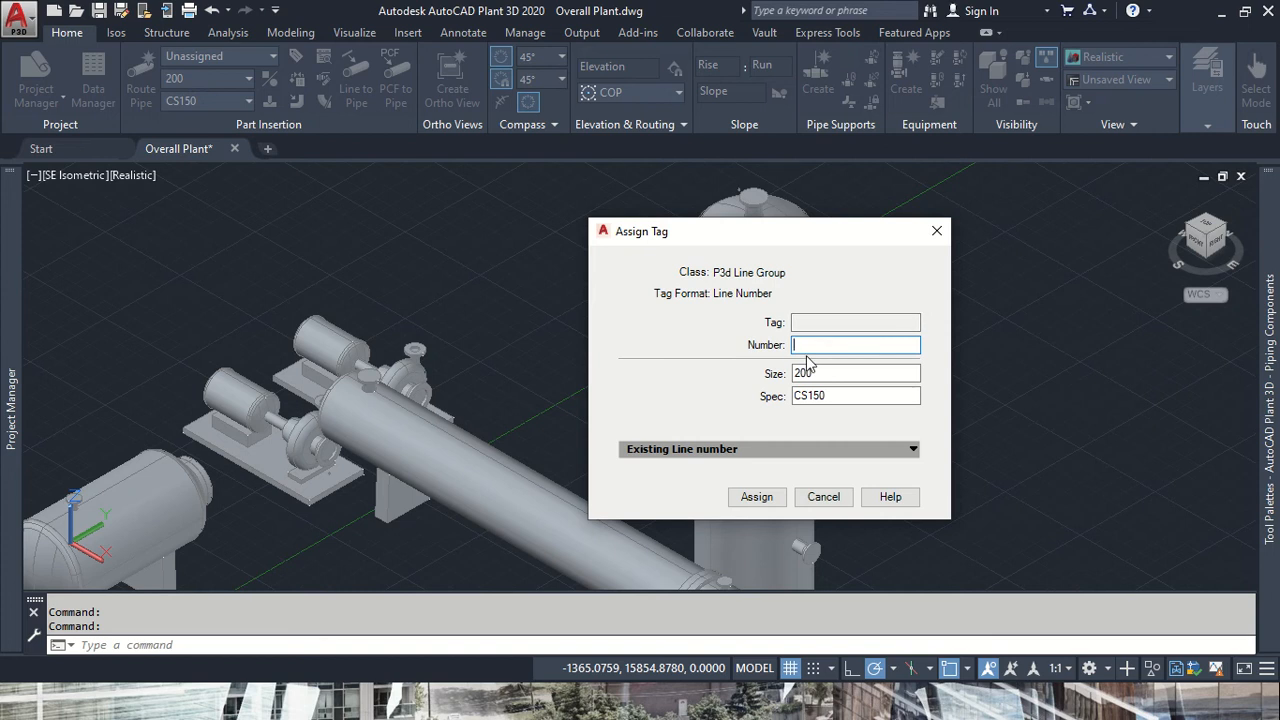
text(200-PL-1001-)
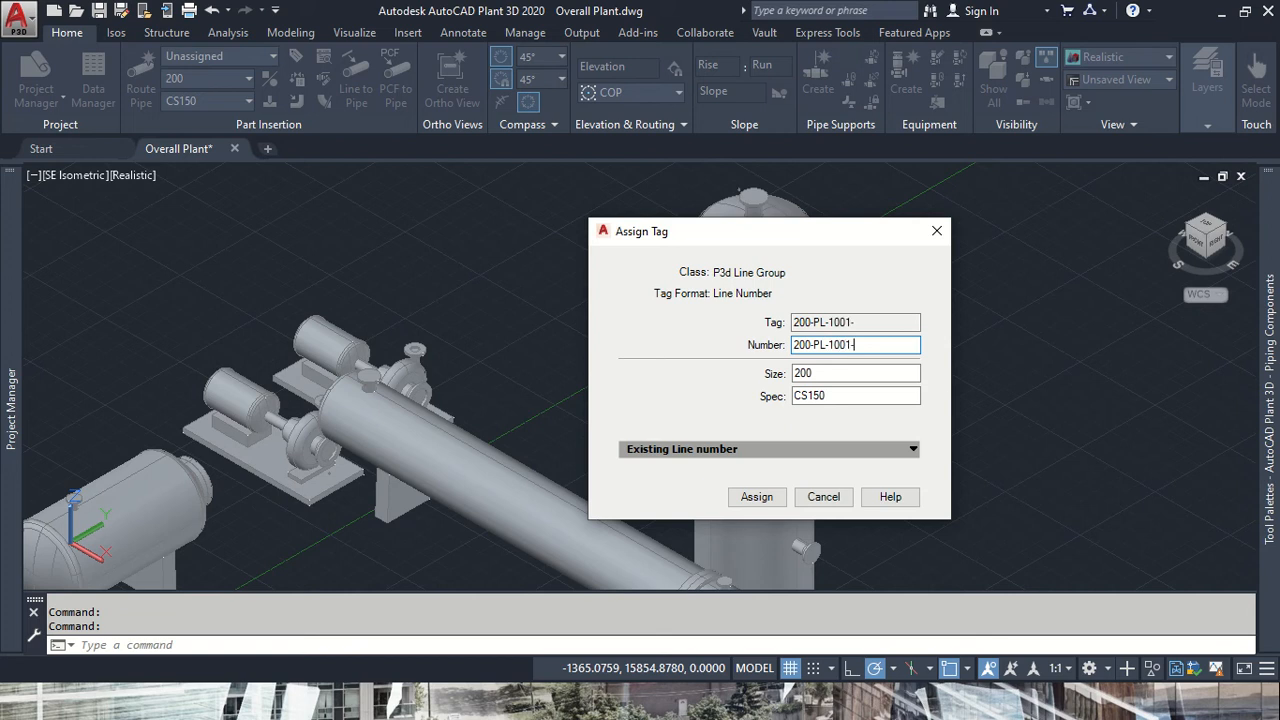
text(CS150)
- Check the parts of the entered line number against the size and spec, and assign the tag
click(825, 370)
click(827, 370)
double_click(805, 345)
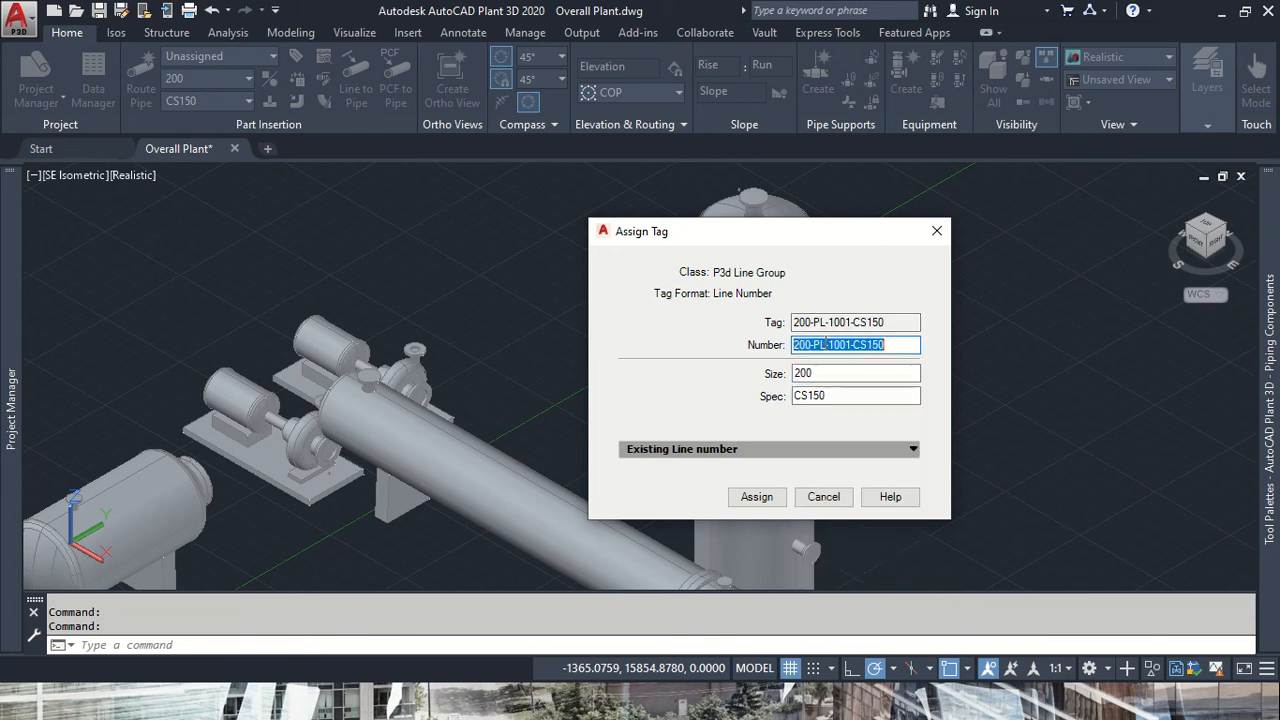
click(808, 345)
drag(810, 345, 792, 346)
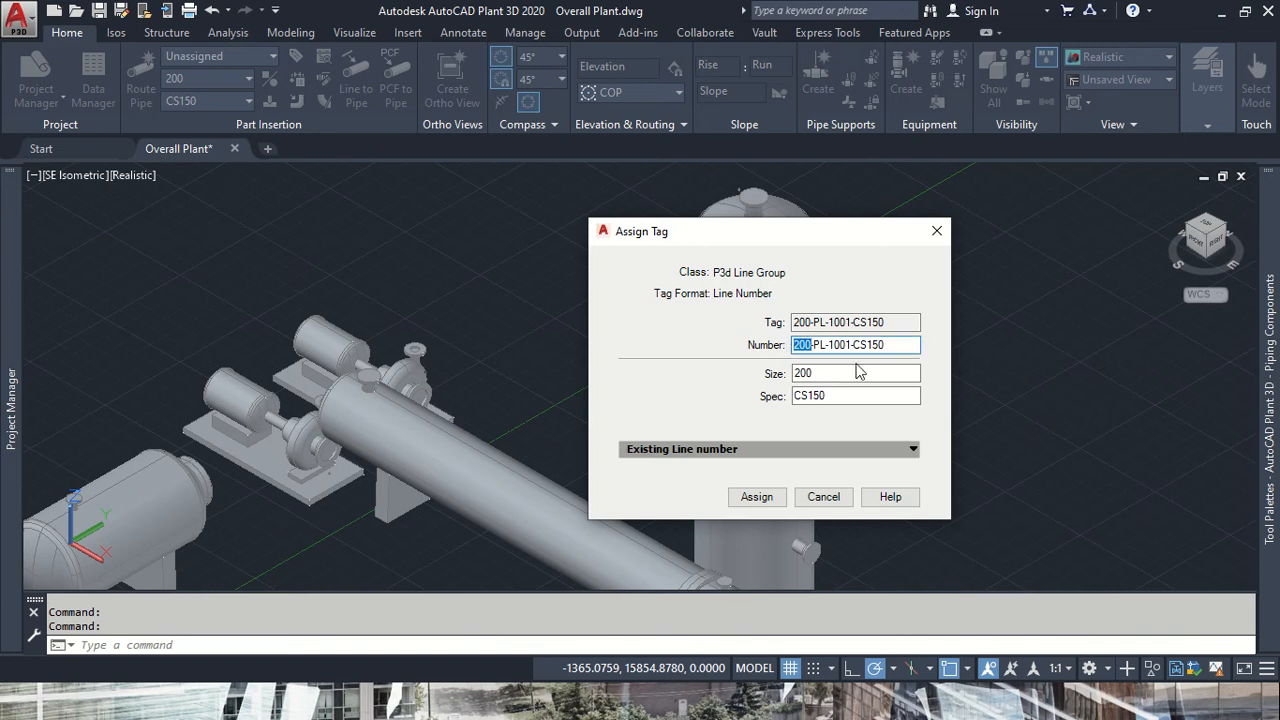
drag(898, 349, 732, 354)
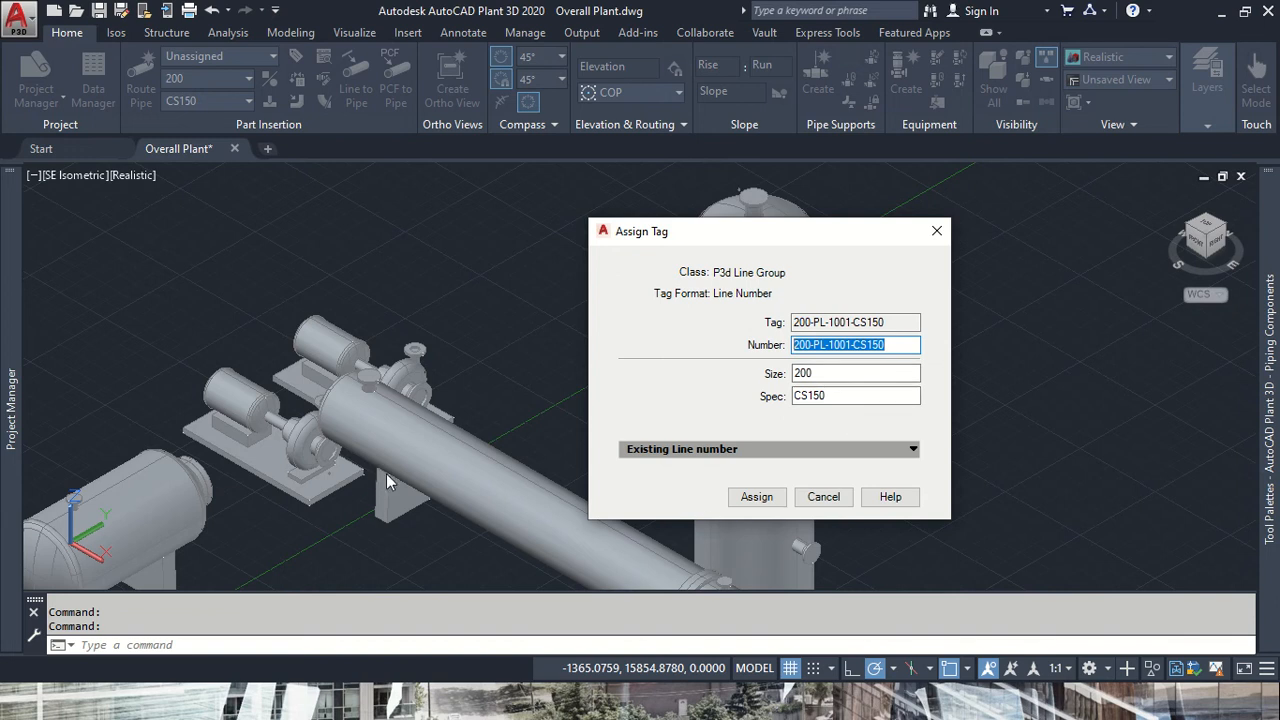
click(903, 344)
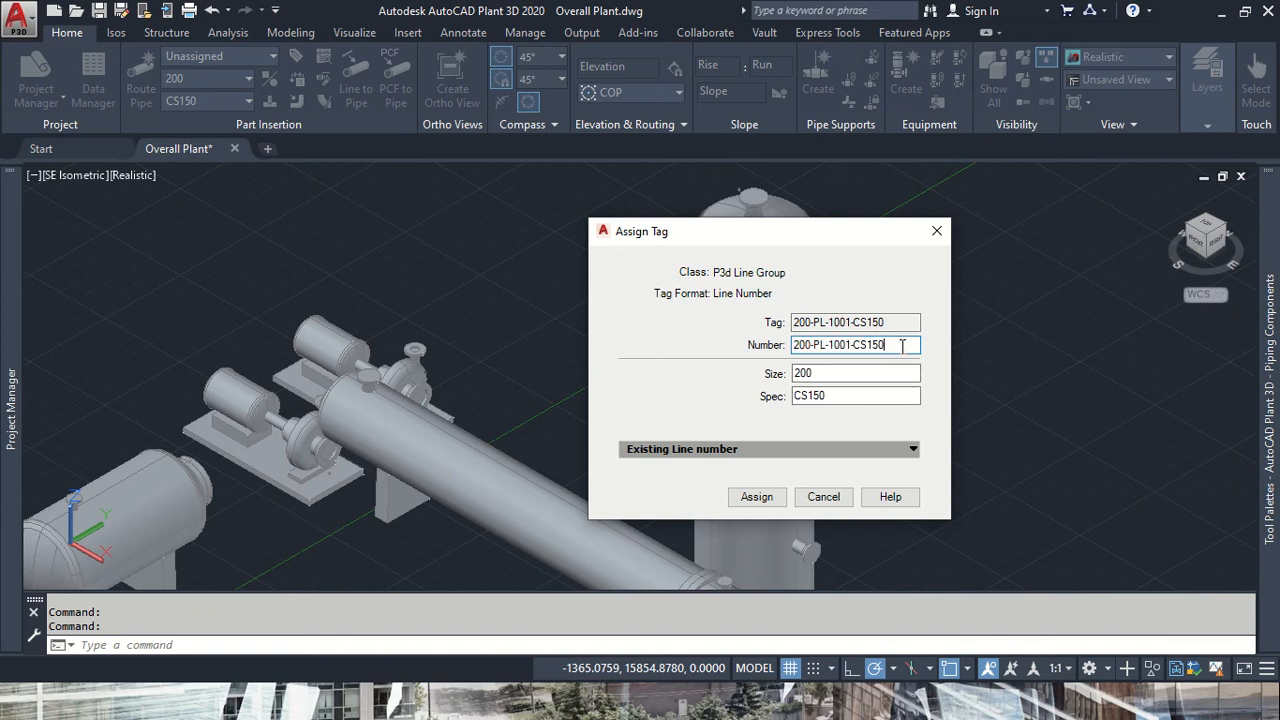
click(757, 497)
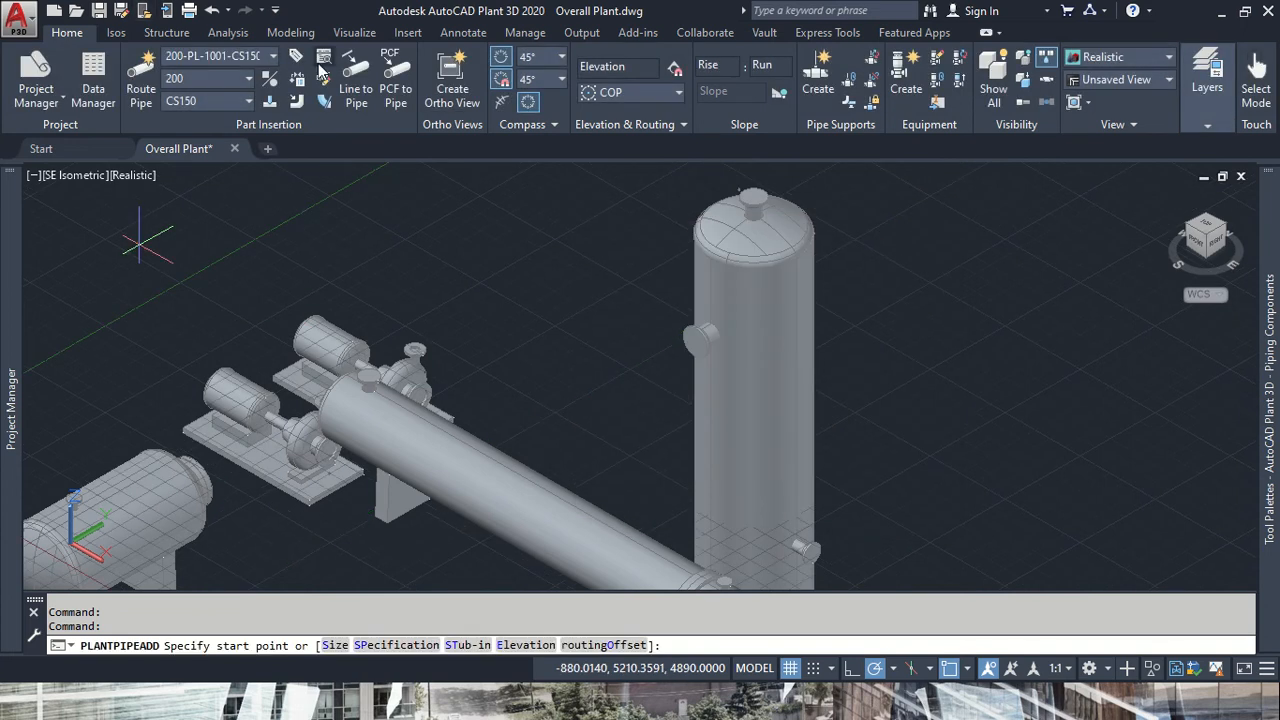
- Start the new pipe at the node of the nozzle on top of the vertical column
click(274, 57)
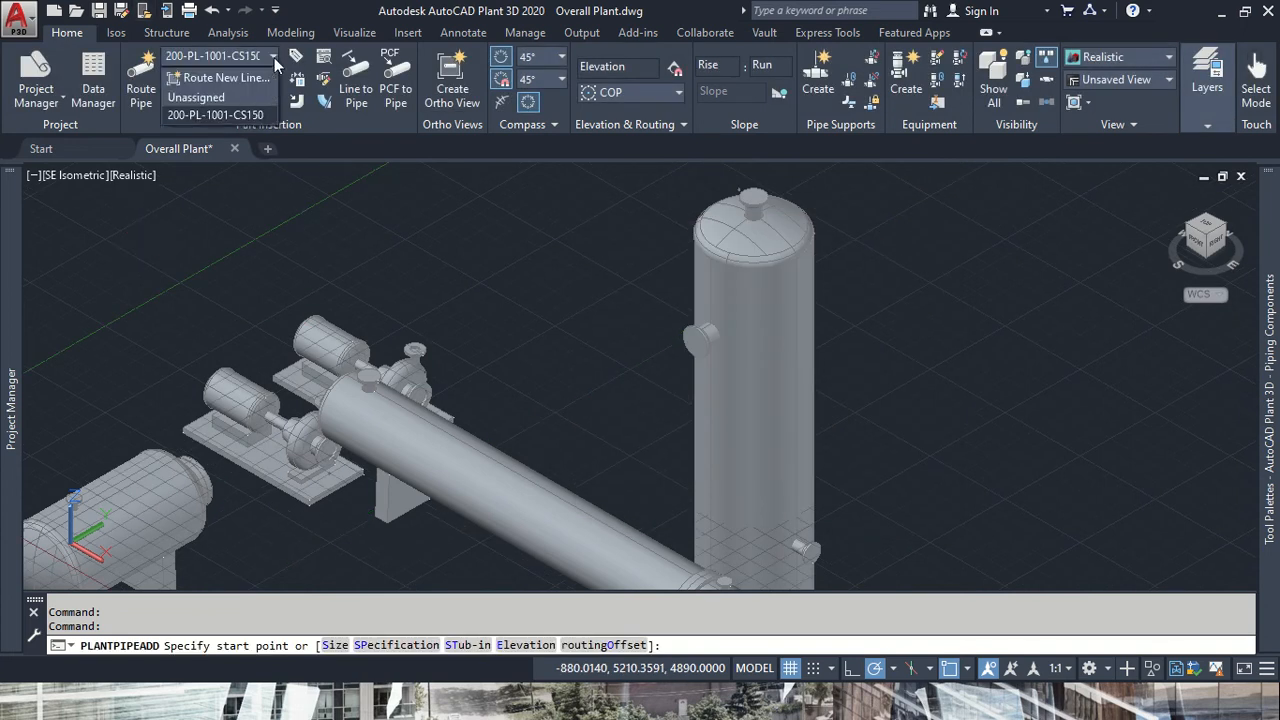
click(274, 57)
middle_drag(800, 228, 787, 387)
scroll(747, 425, up, 5)
scroll(740, 277, down, 2)
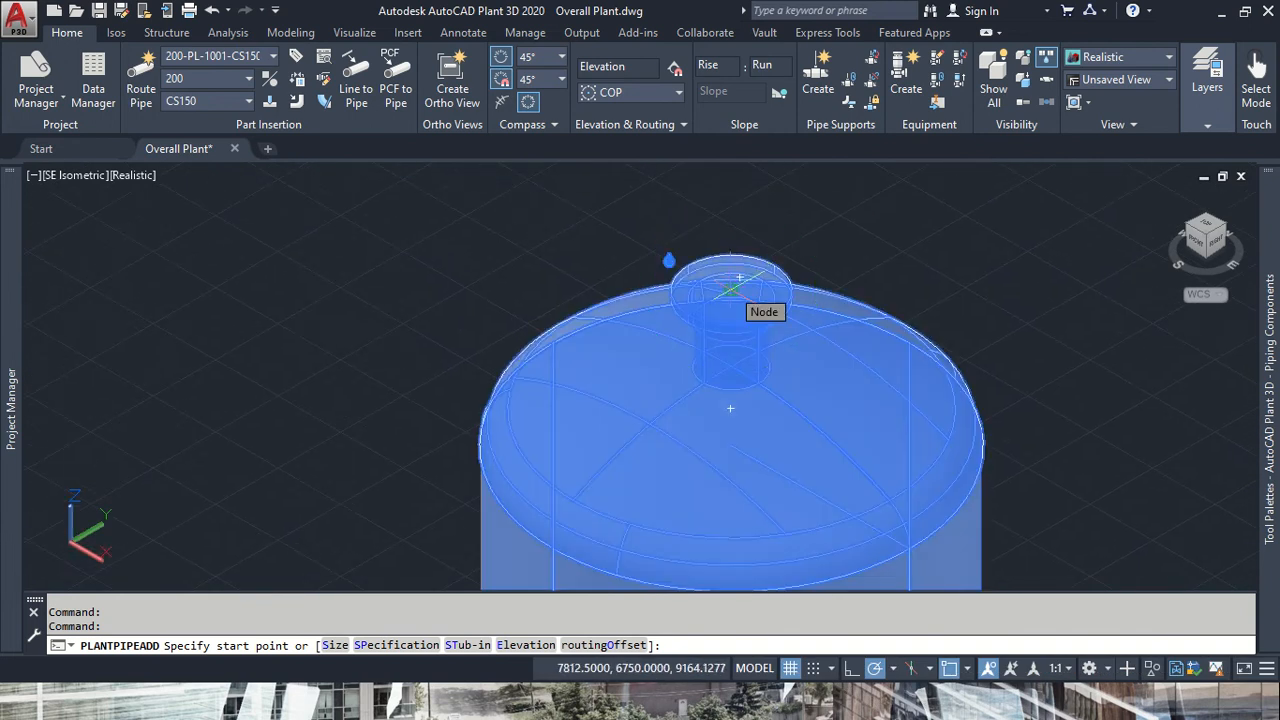
scroll(731, 289, up, 4)
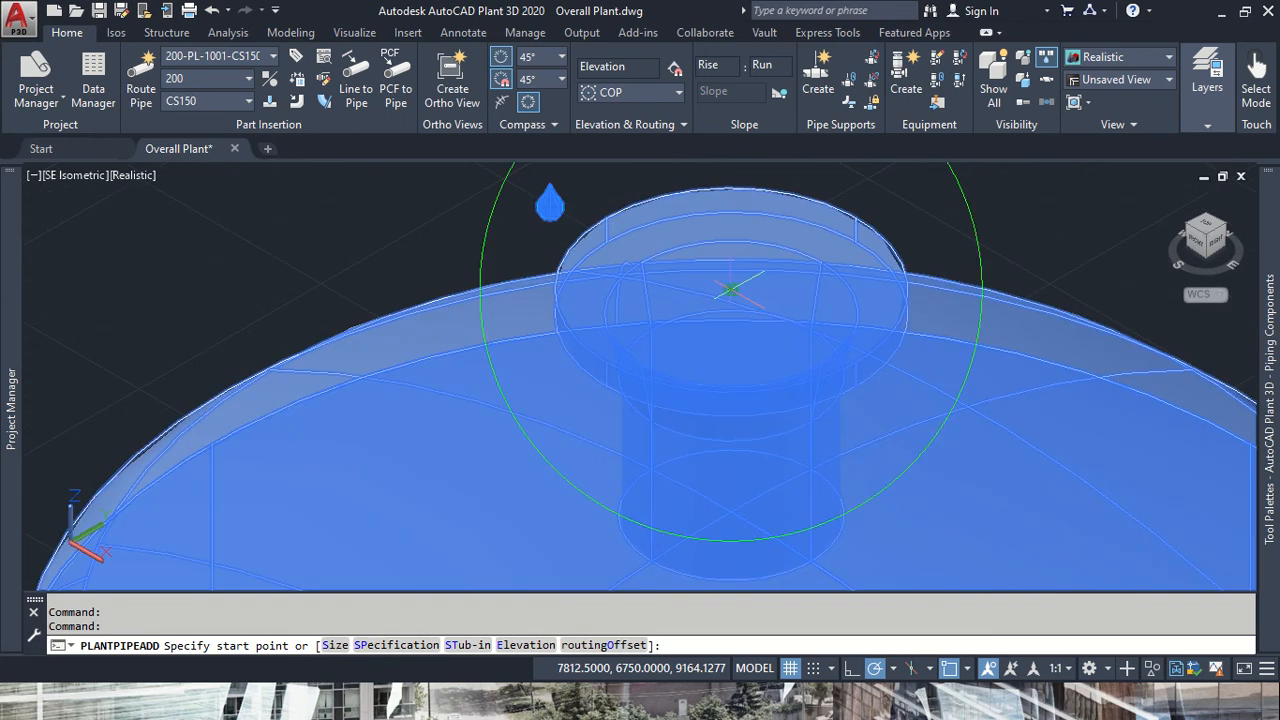
click(731, 289)
- Route the pipe 409 straight up from the column's top nozzle and 4250 horizontally along the positive world X axis
scroll(731, 260, down, 5)
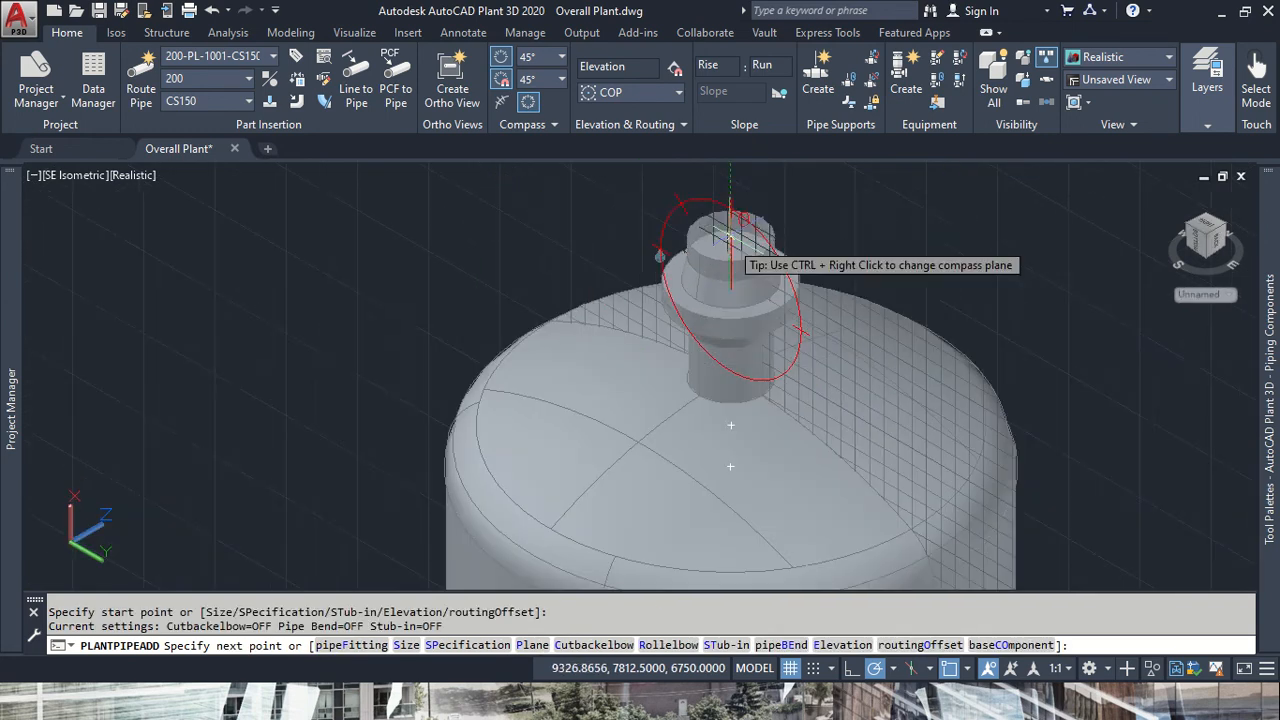
middle_drag(731, 190, 736, 356)
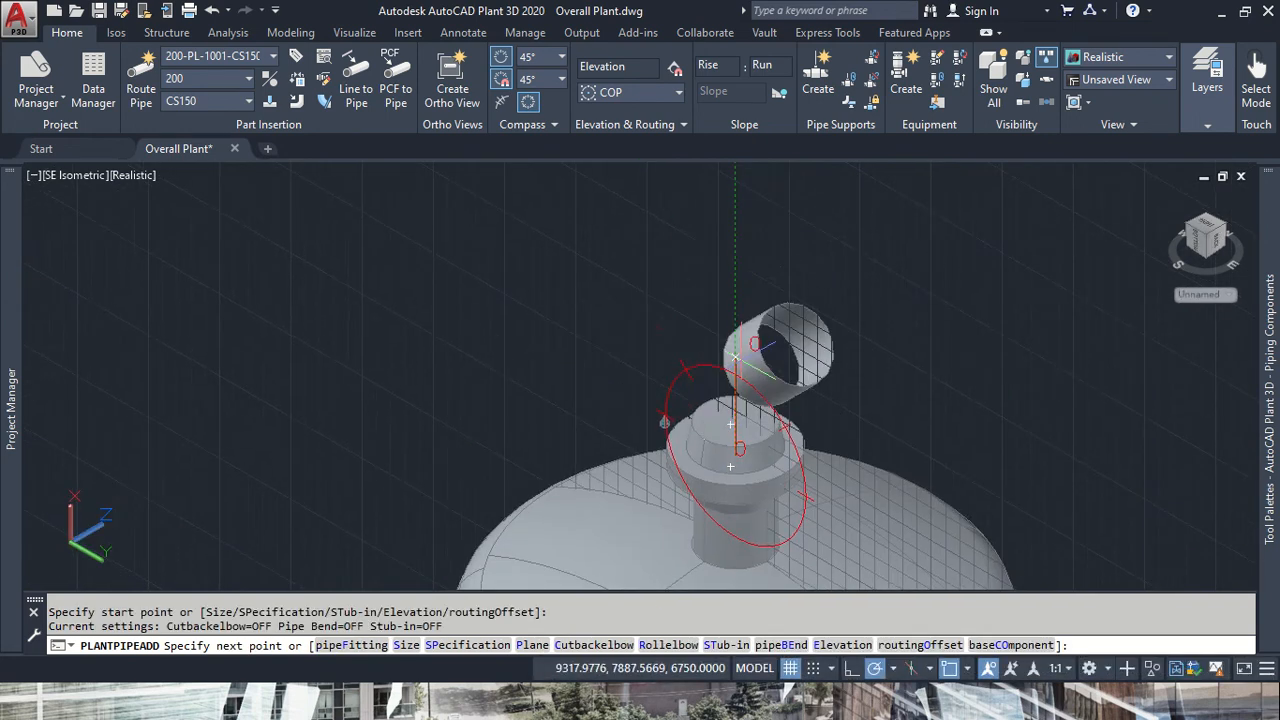
scroll(733, 345, down, 3)
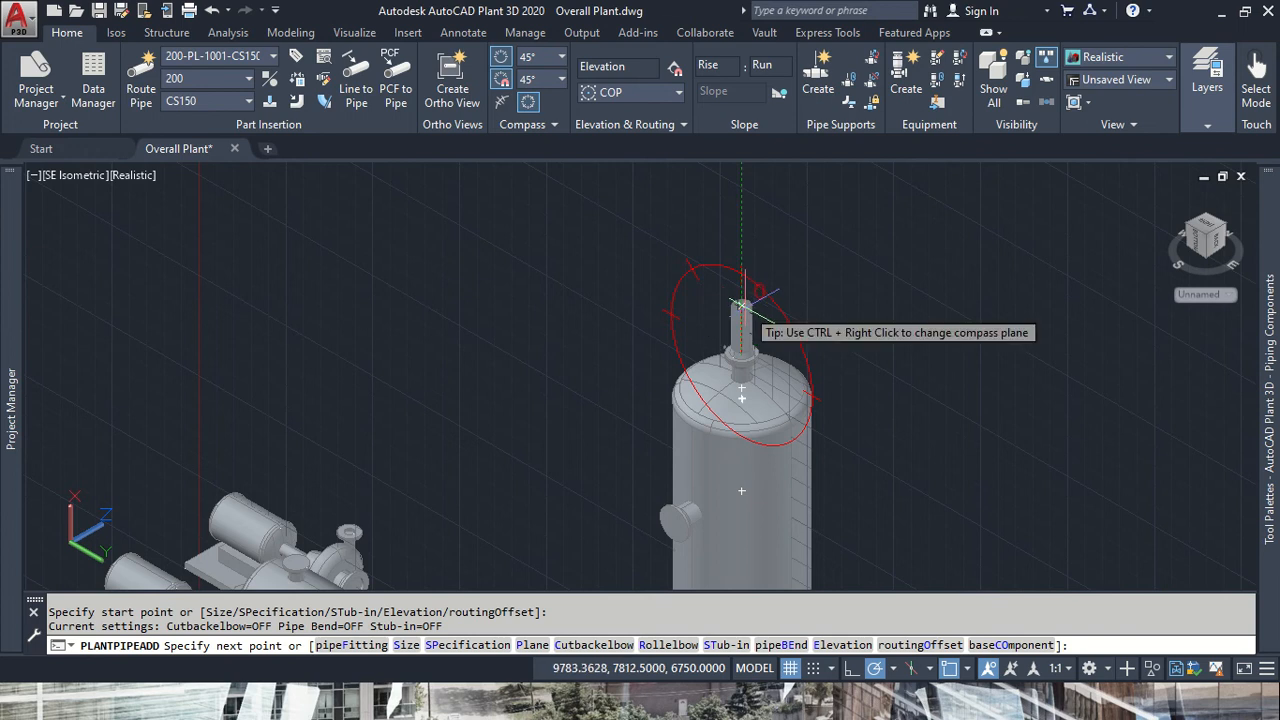
text(409)
key(Return)
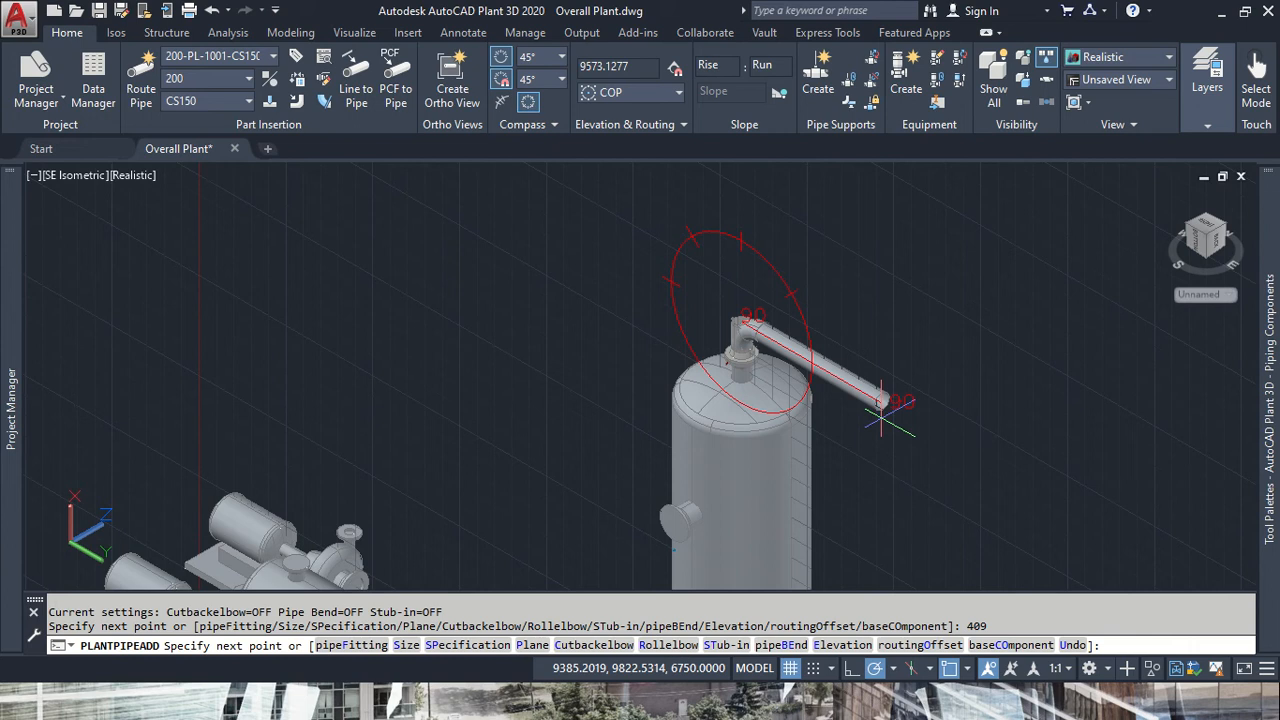
text(4250)
key(Return)
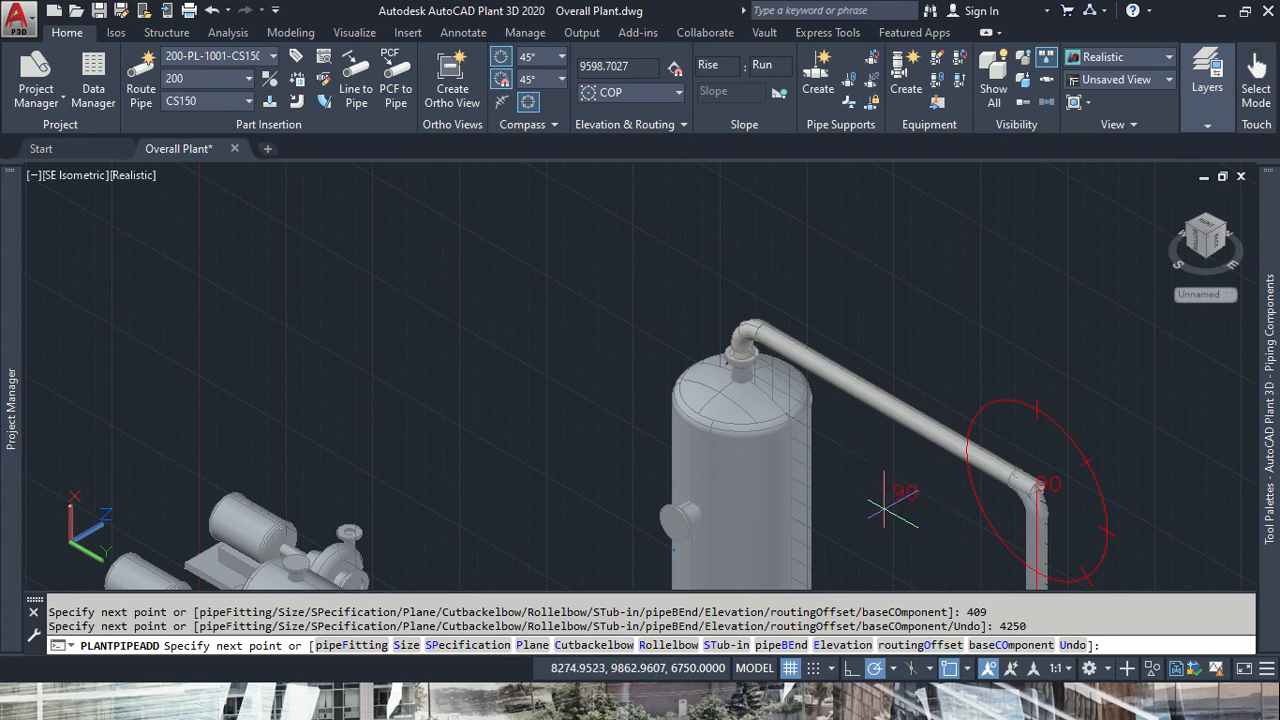
- Route the pipe 2039 vertically downward from the end of the upper horizontal run
middle_drag(880, 420, 709, 152)
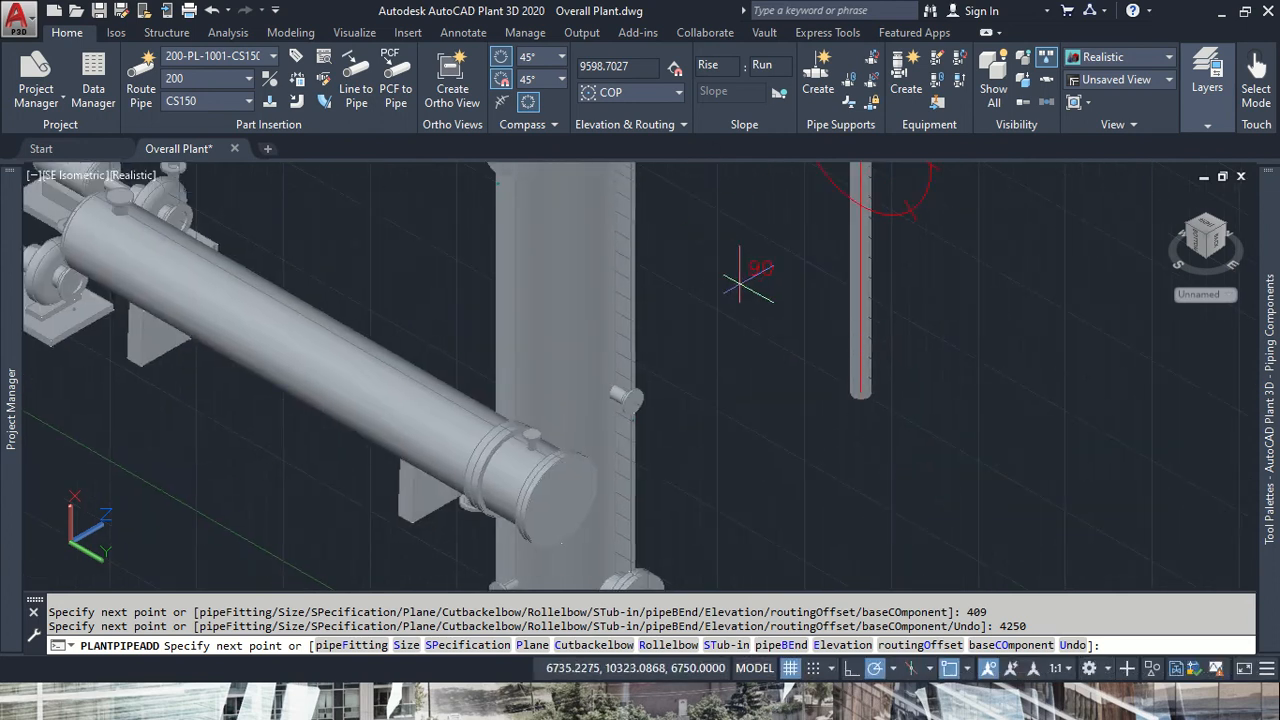
text(2039)
key(Return)
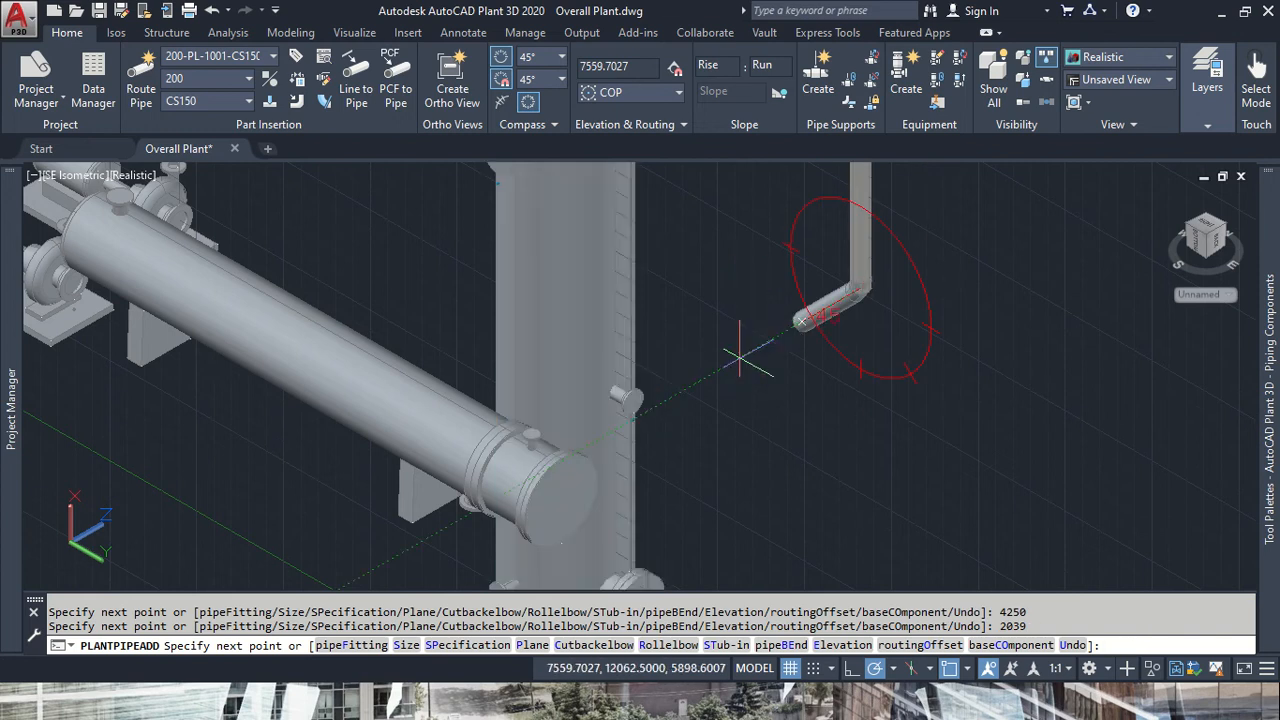
scroll(752, 378, up, 3)
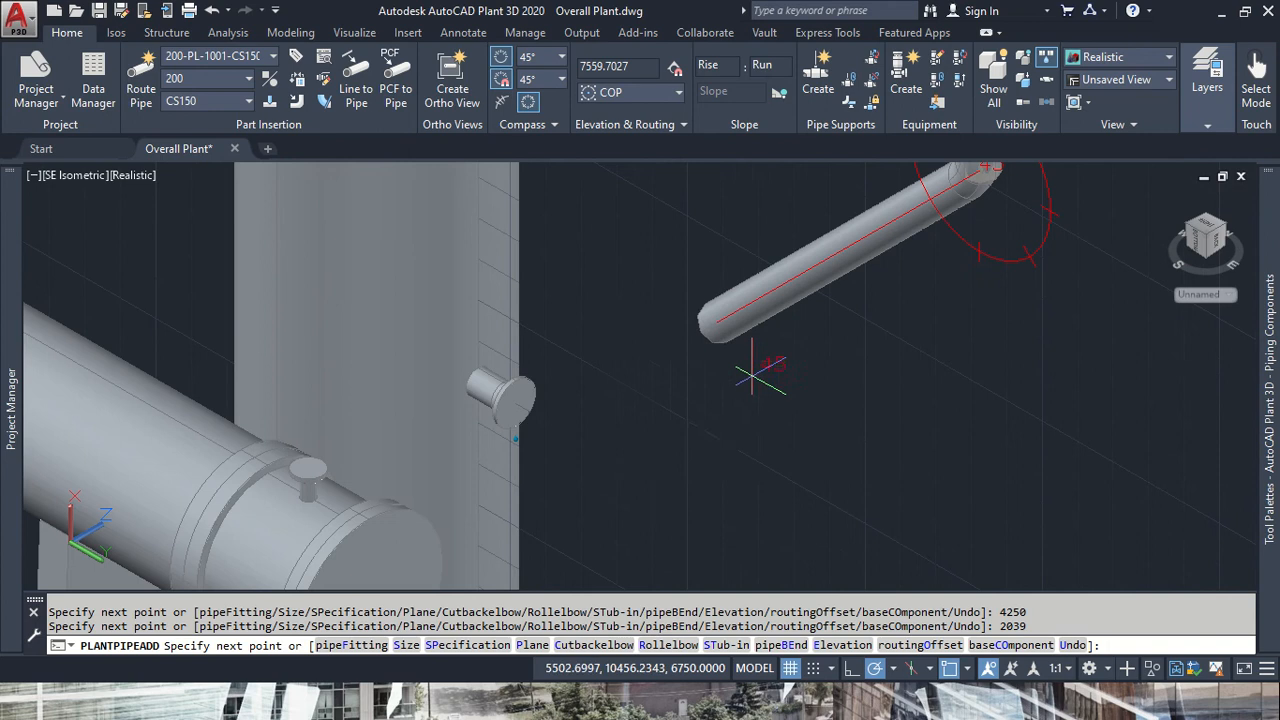
scroll(680, 435, down, 4)
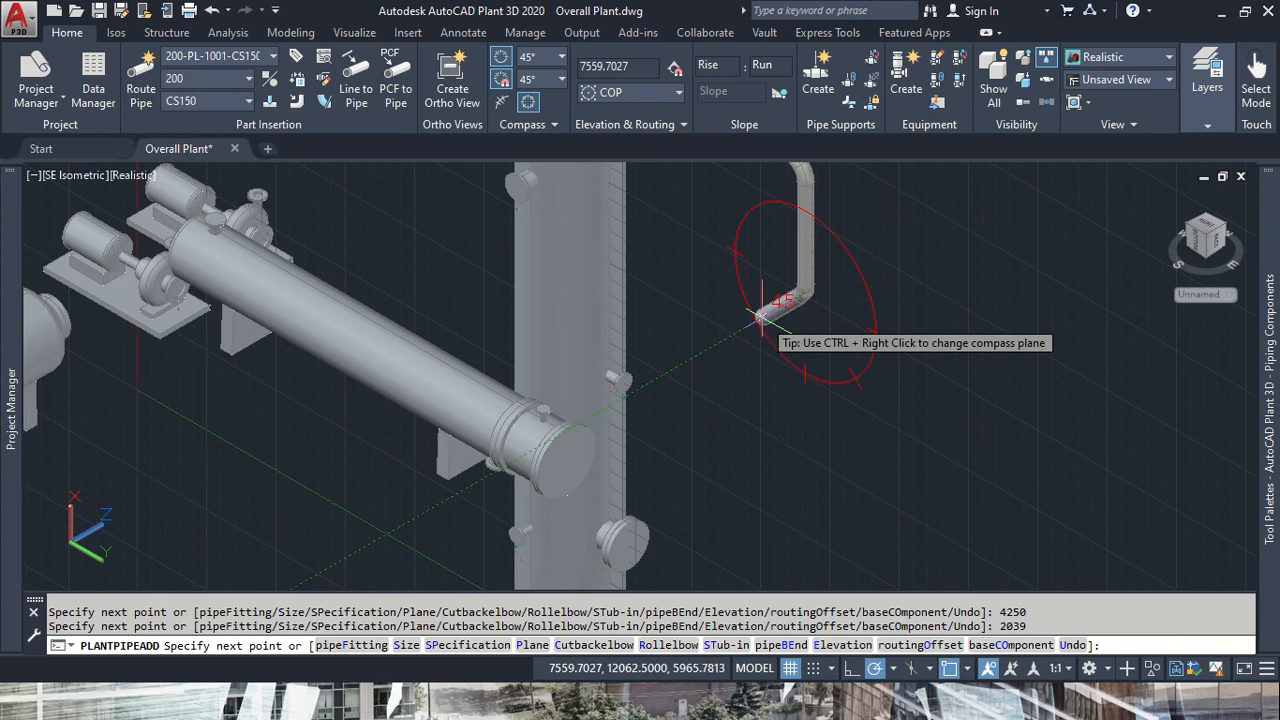
click(762, 318)
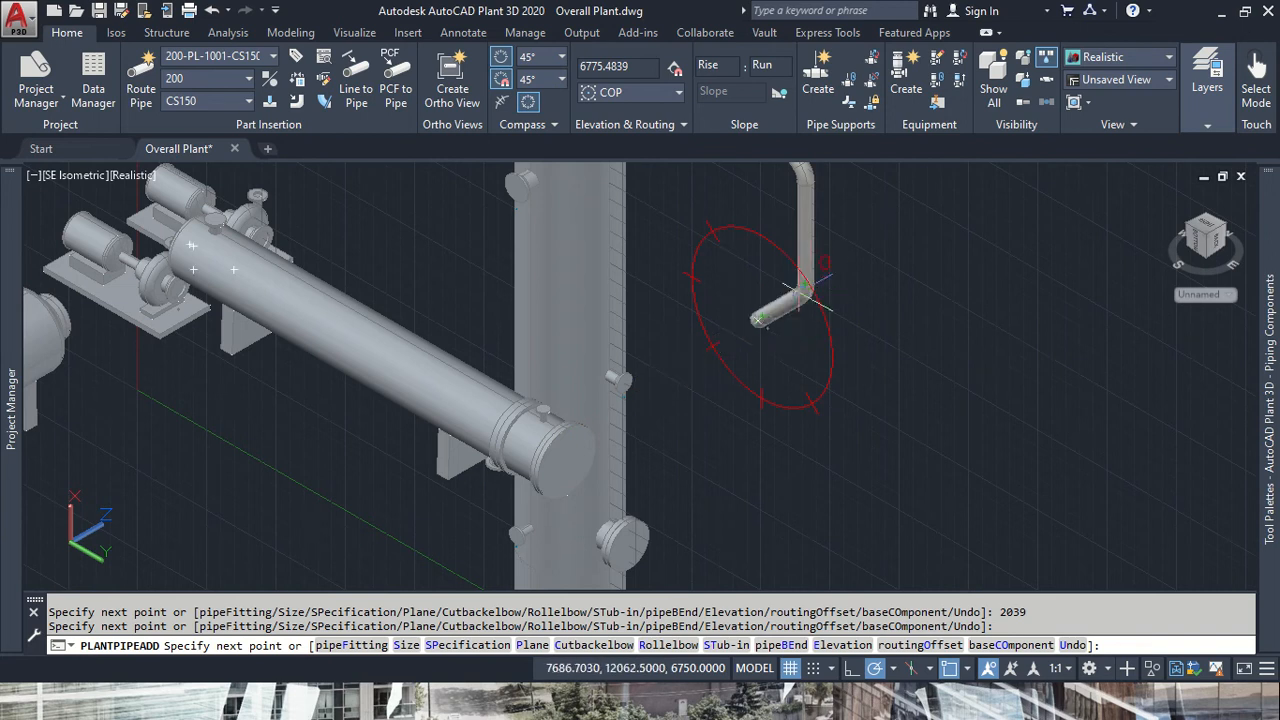
click(779, 321)
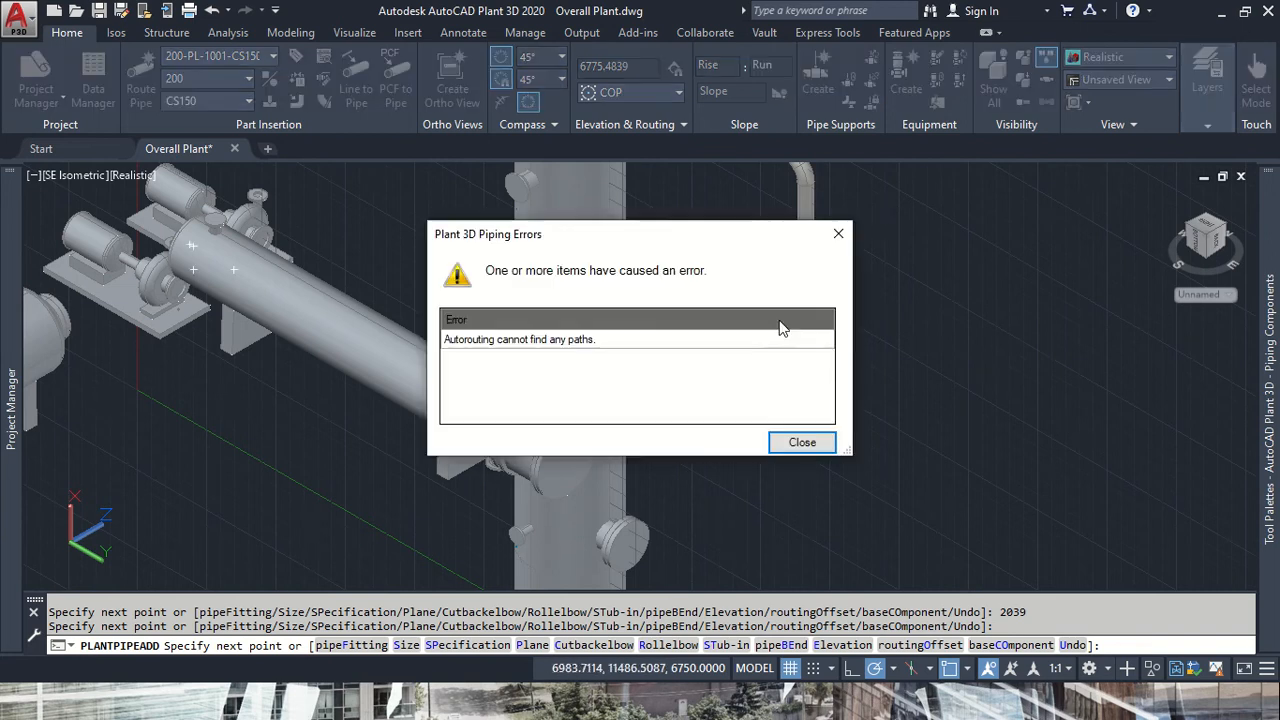
click(838, 233)
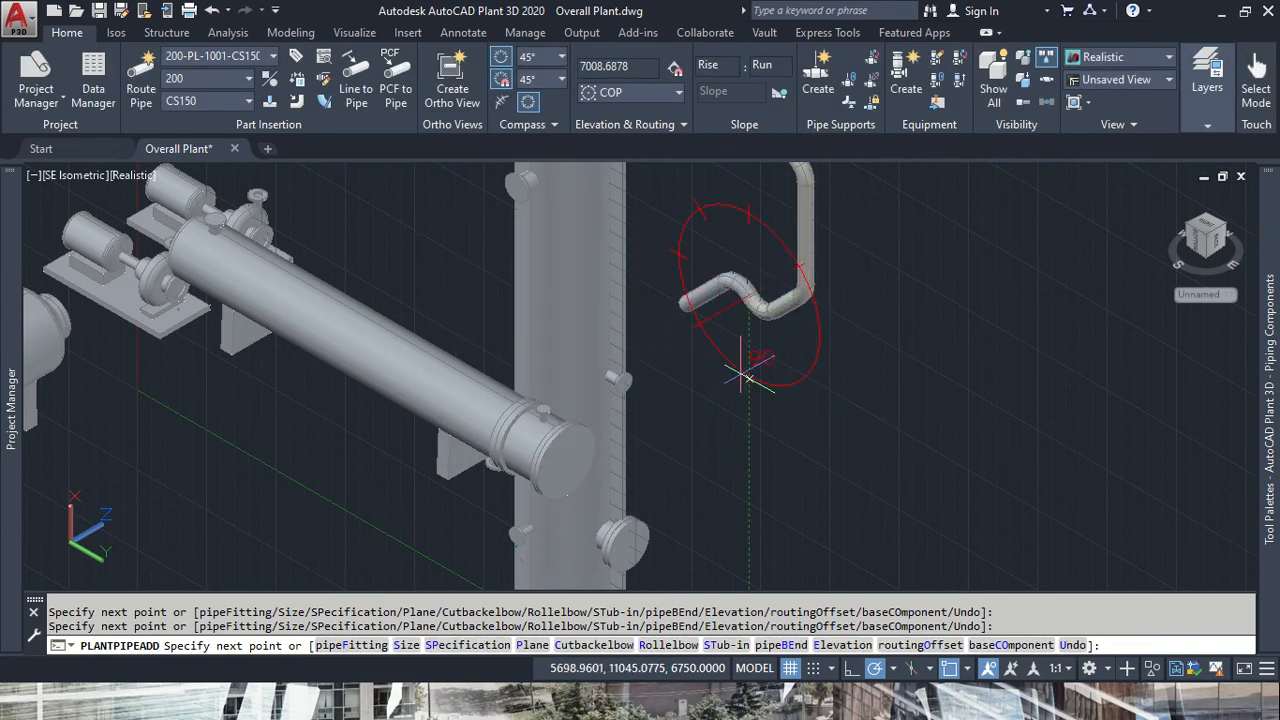
key(ctrl+z)
key(ctrl+z)
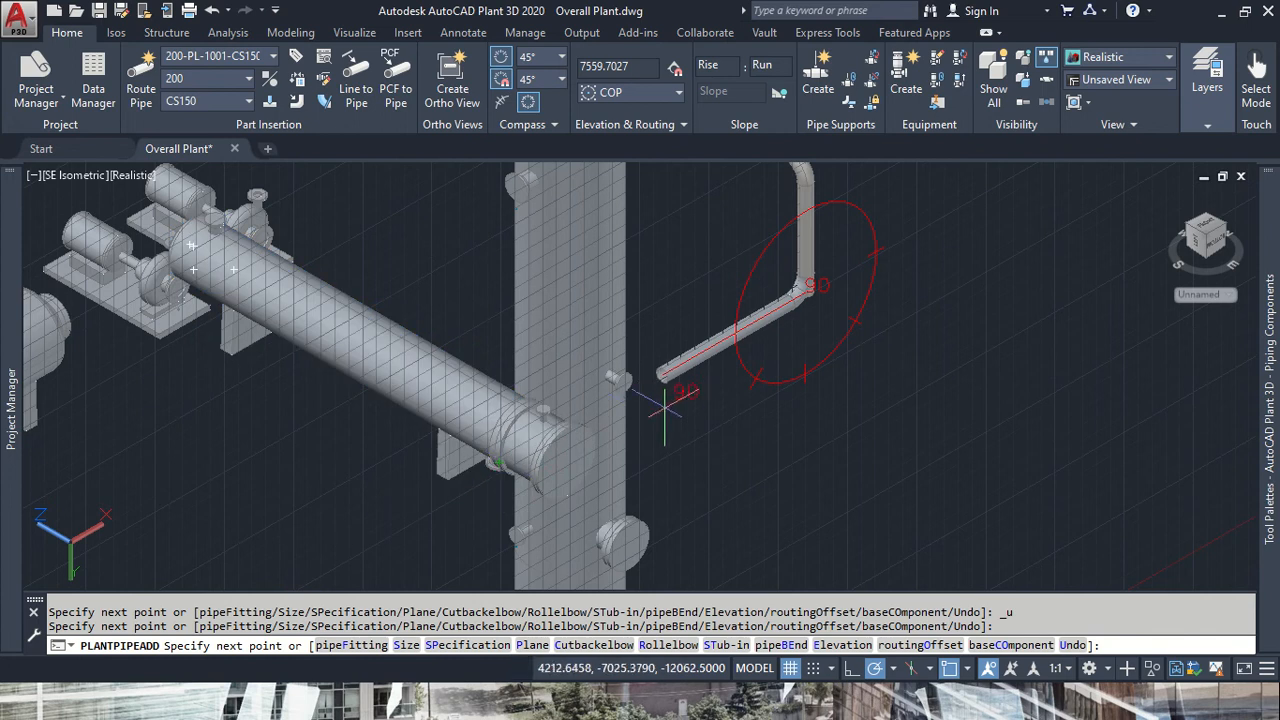
- Route the pipe 2162 horizontally along the negative world Y axis and 409 downward, and finish routing there
text(2162)
key(Return)
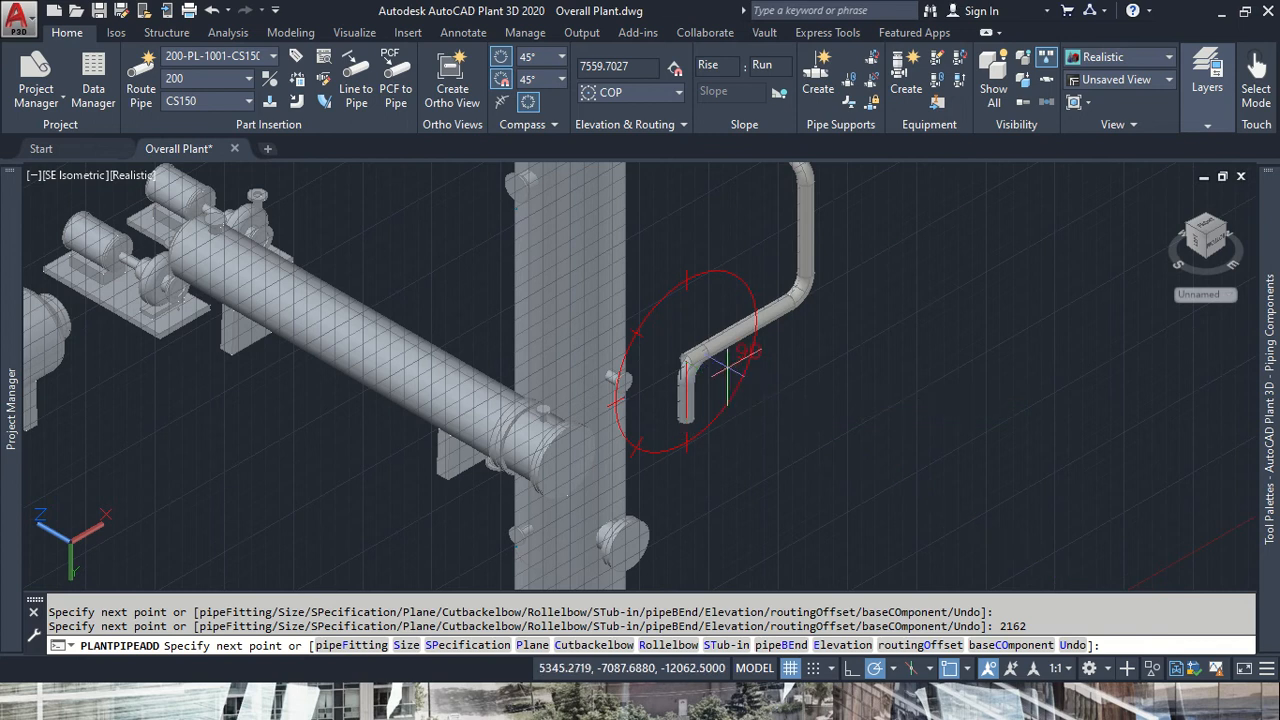
text(409)
key(Return)
key(Escape)
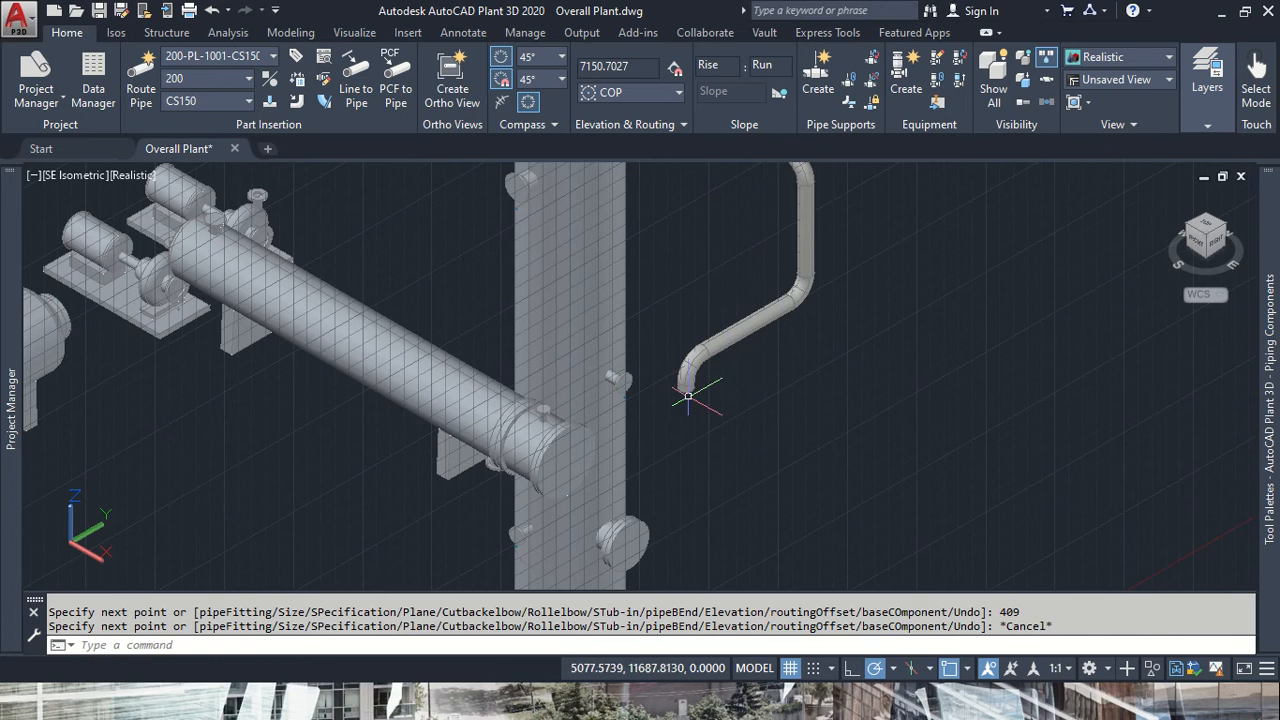
scroll(690, 395, down, 3)
scroll(635, 388, up, 5)
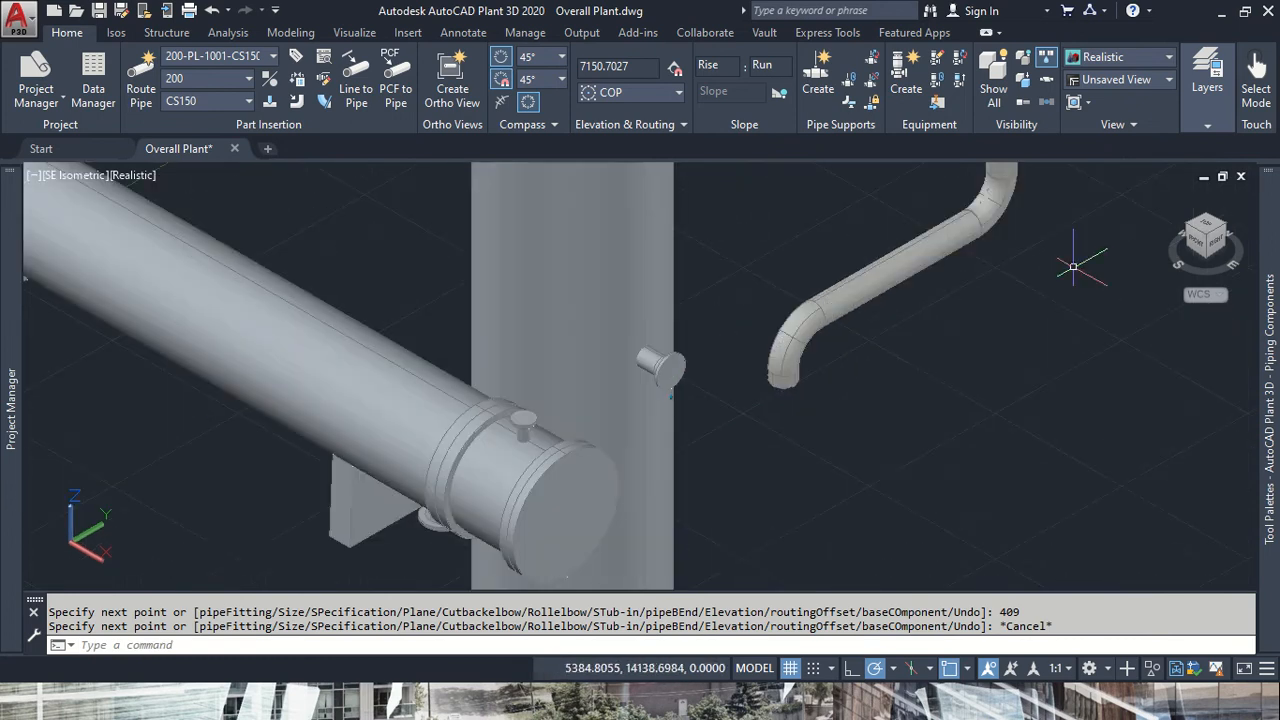
scroll(1050, 292, down, 5)
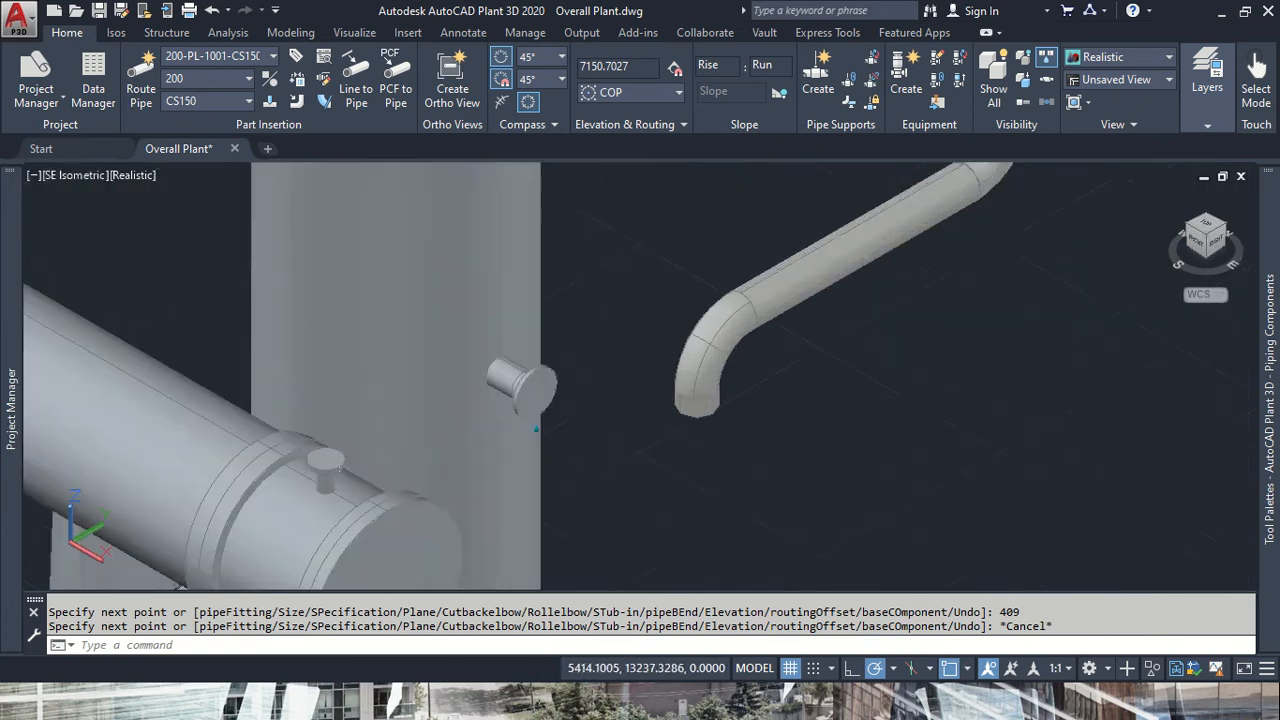
middle_drag(990, 300, 889, 398)
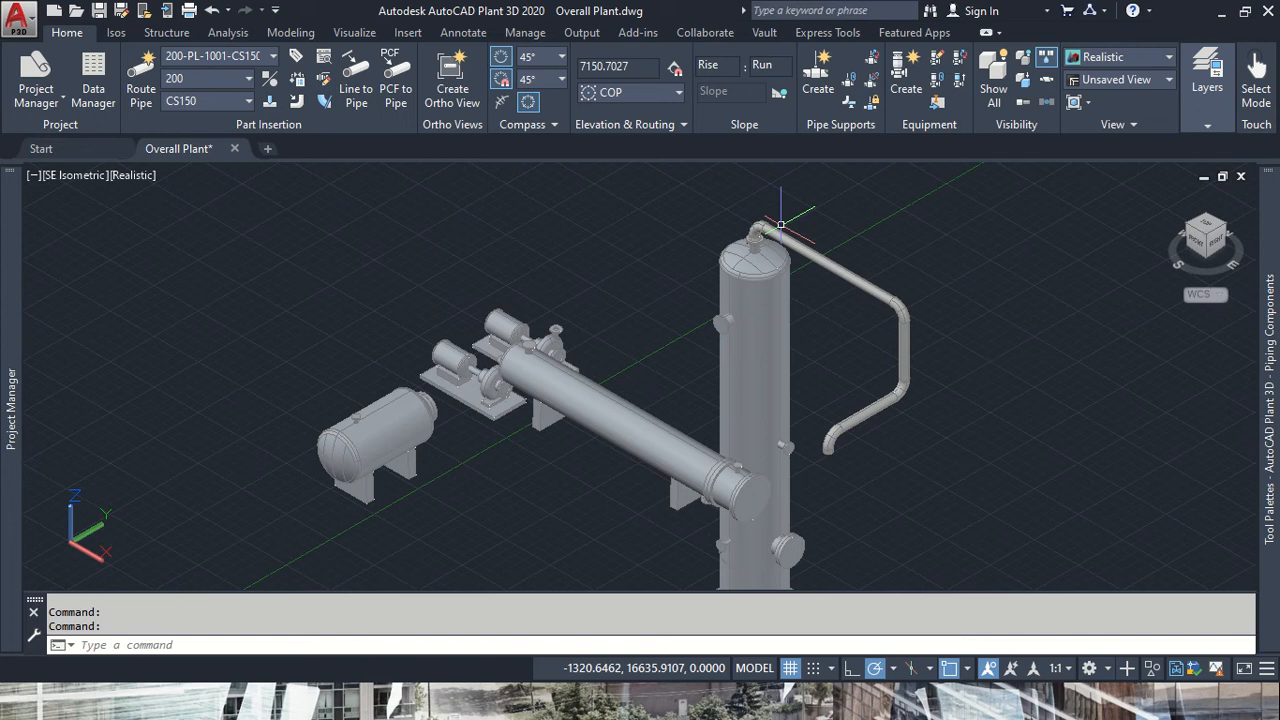
- Inspect the nozzle settings of the small nozzle on top of exchanger E-301's flanged channel end
scroll(805, 430, up, 5)
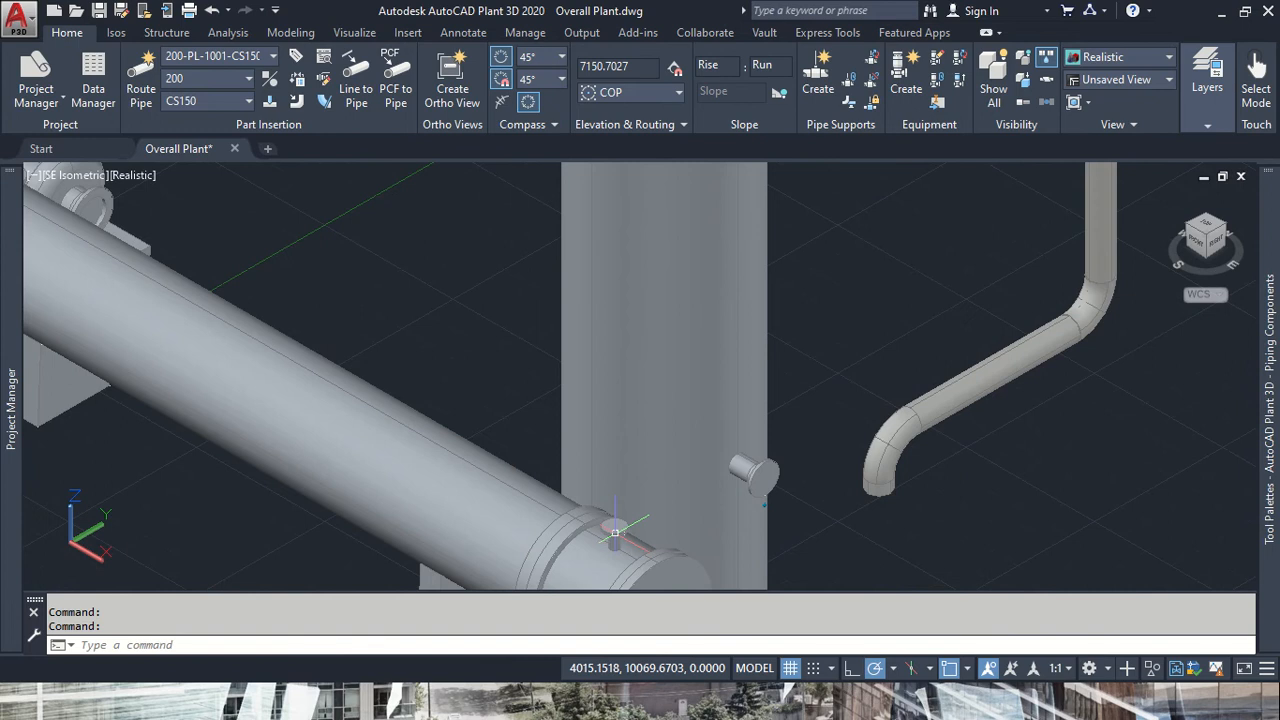
click(618, 545)
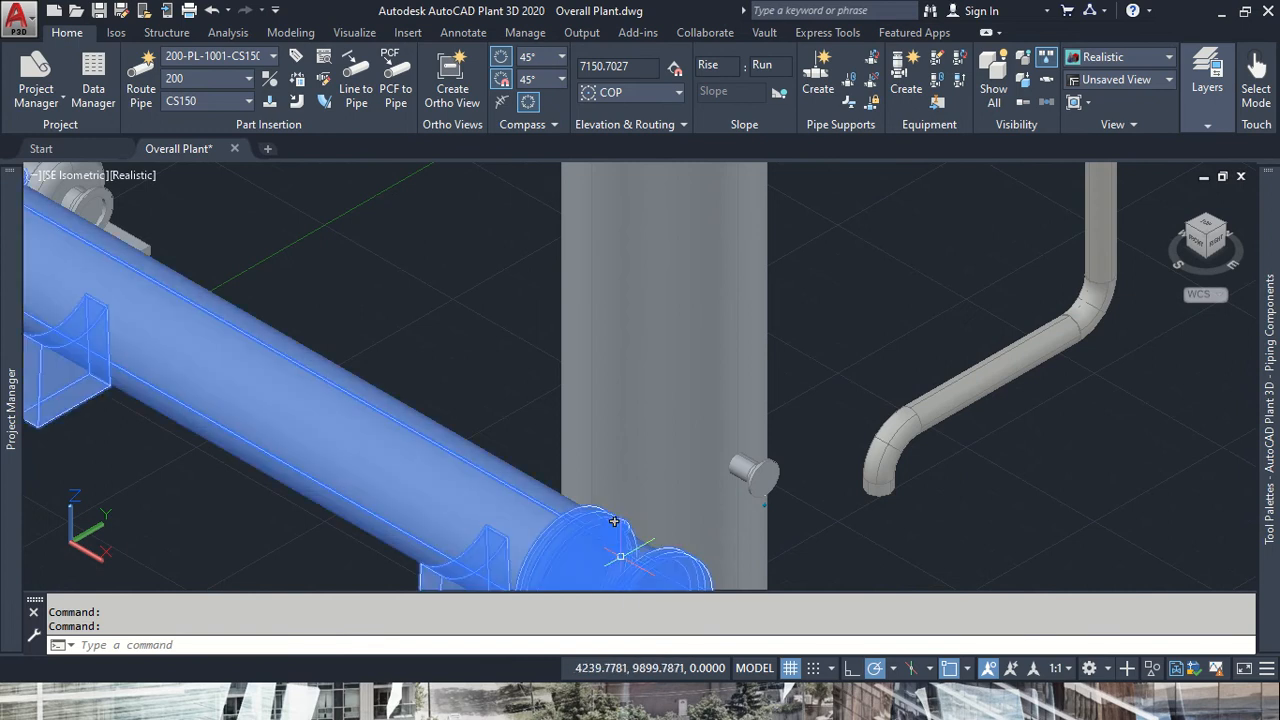
scroll(617, 522, down, 5)
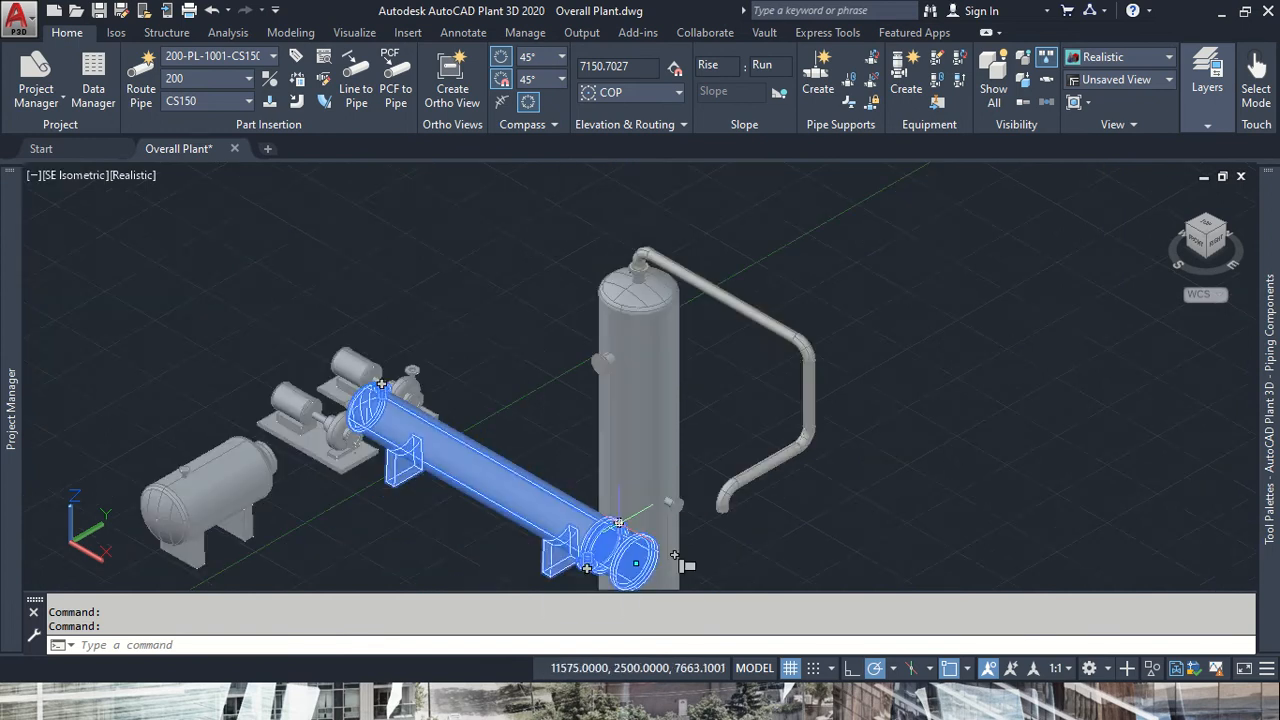
key(Escape)
scroll(613, 530, up, 8)
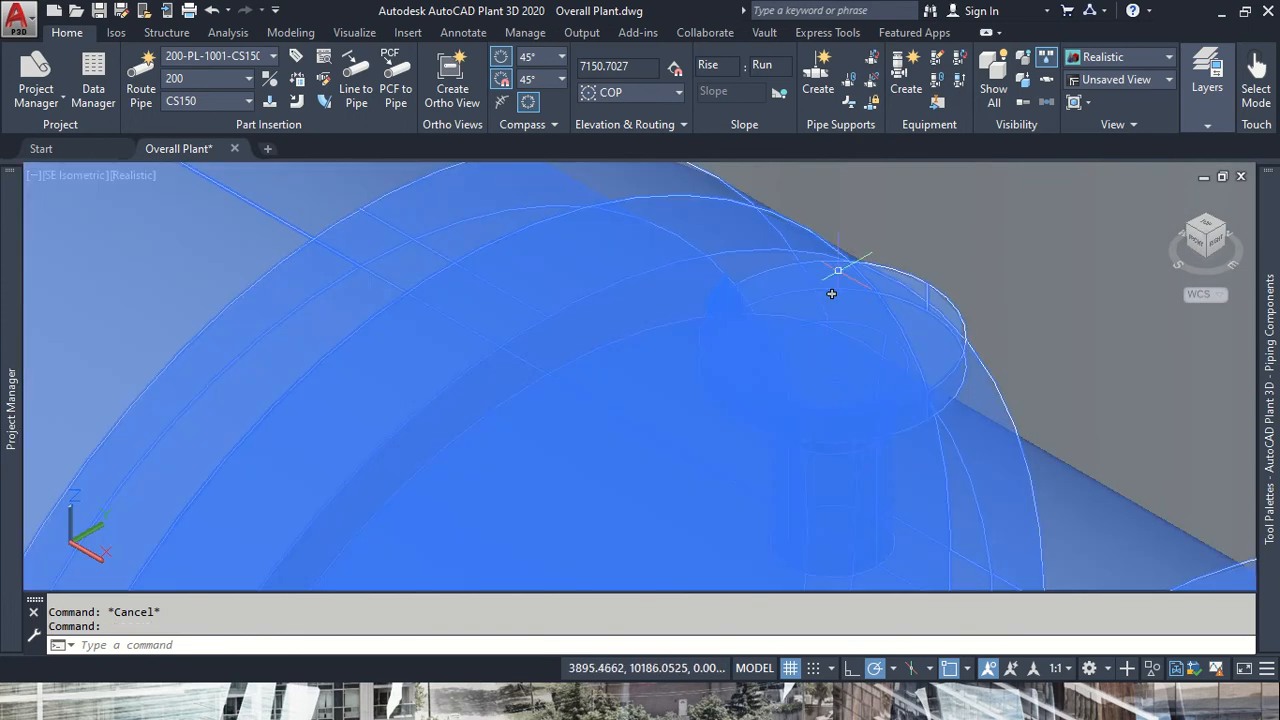
ctrl+click(831, 341)
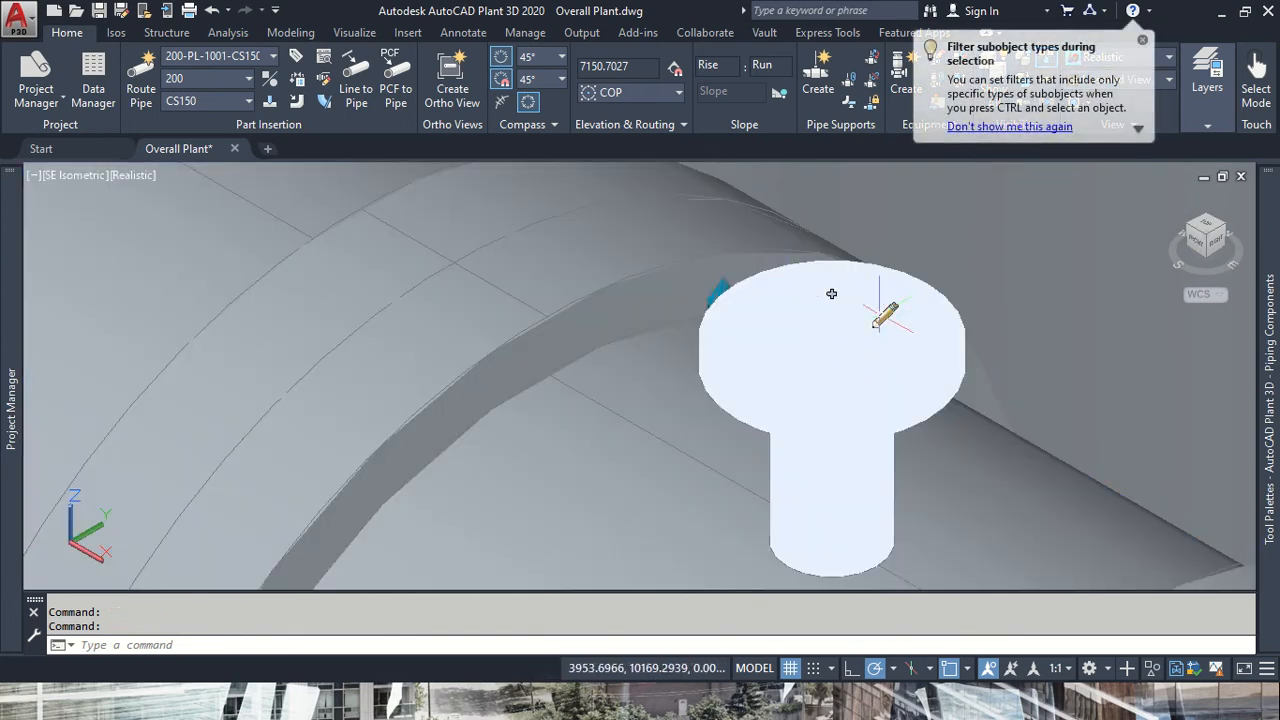
click(886, 316)
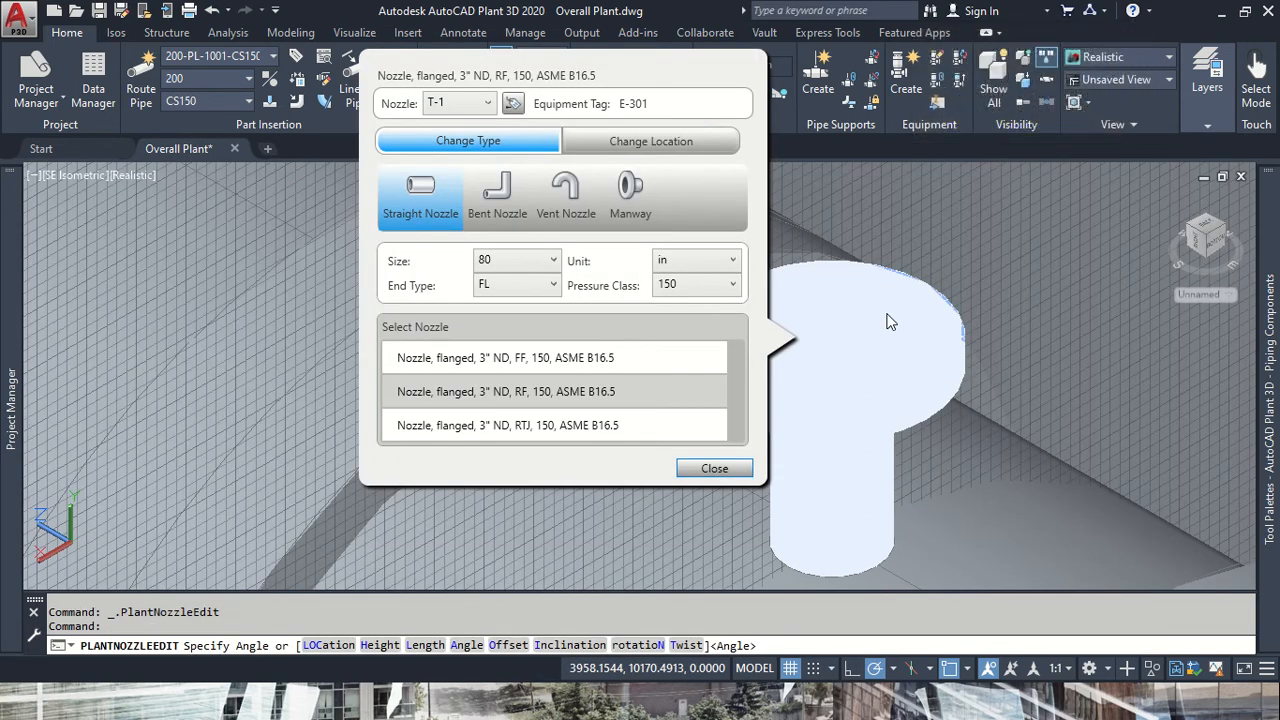
key(Escape)
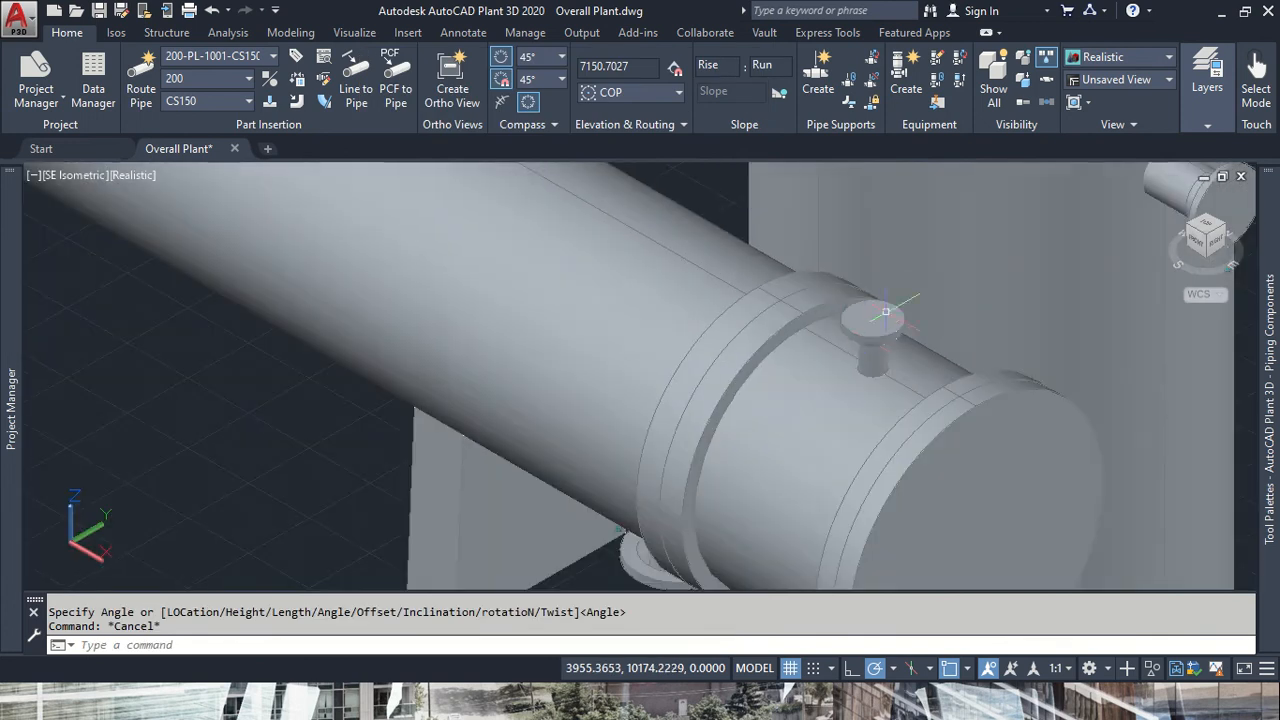
- Open Jobsheet 2.pdf from the Jobsheet folder in Nitro Pro, examine the equipment drawings, and return to AutoCAD Plant 3D
key(alt+Tab)
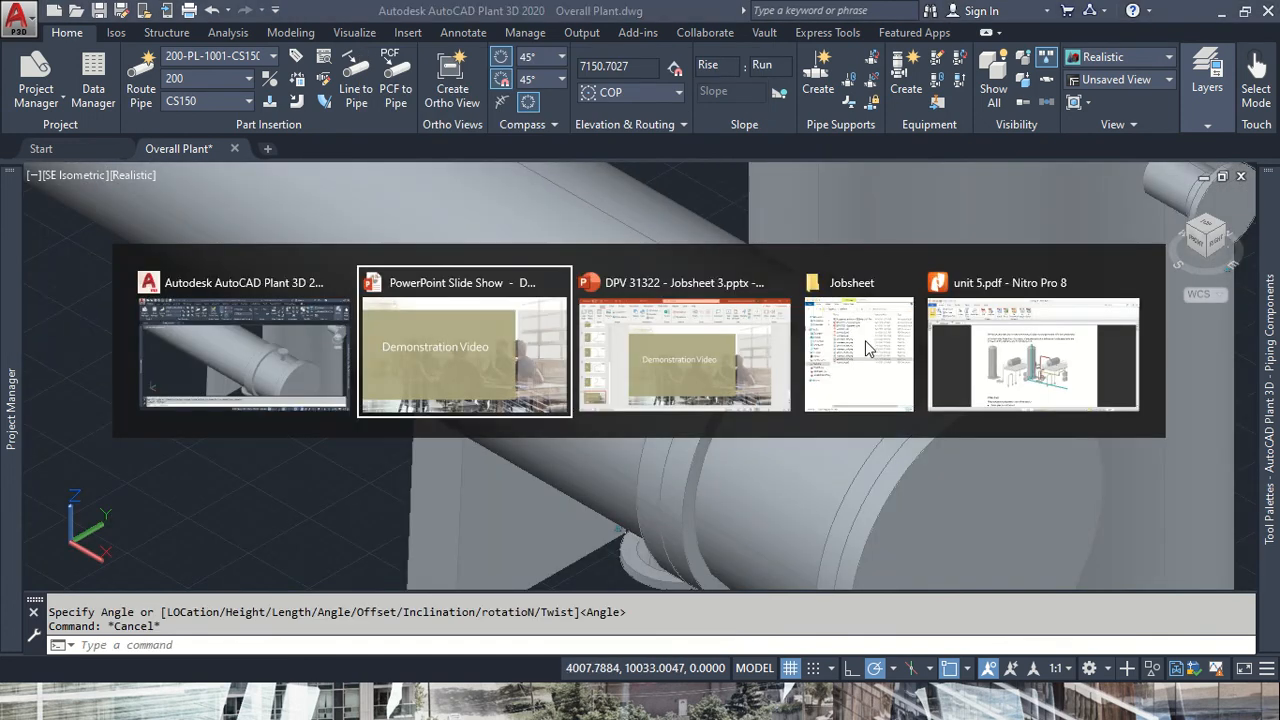
key(alt+Tab)
click(865, 340)
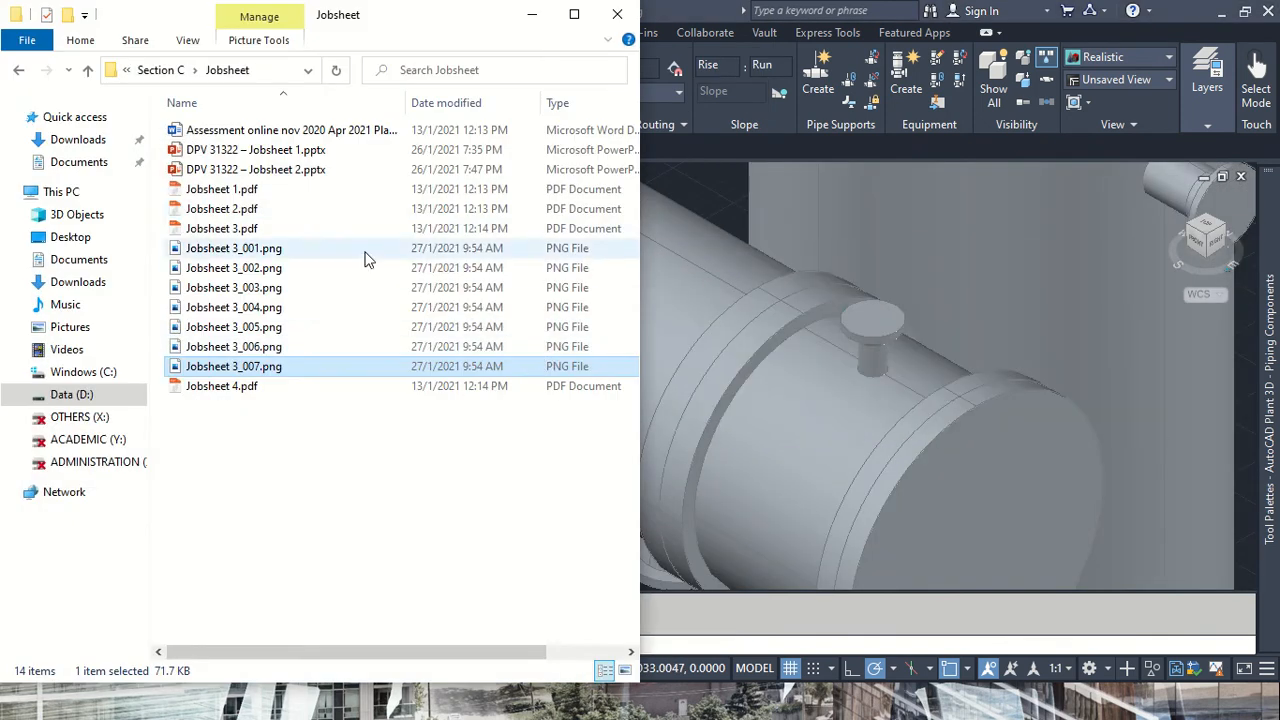
double_click(285, 209)
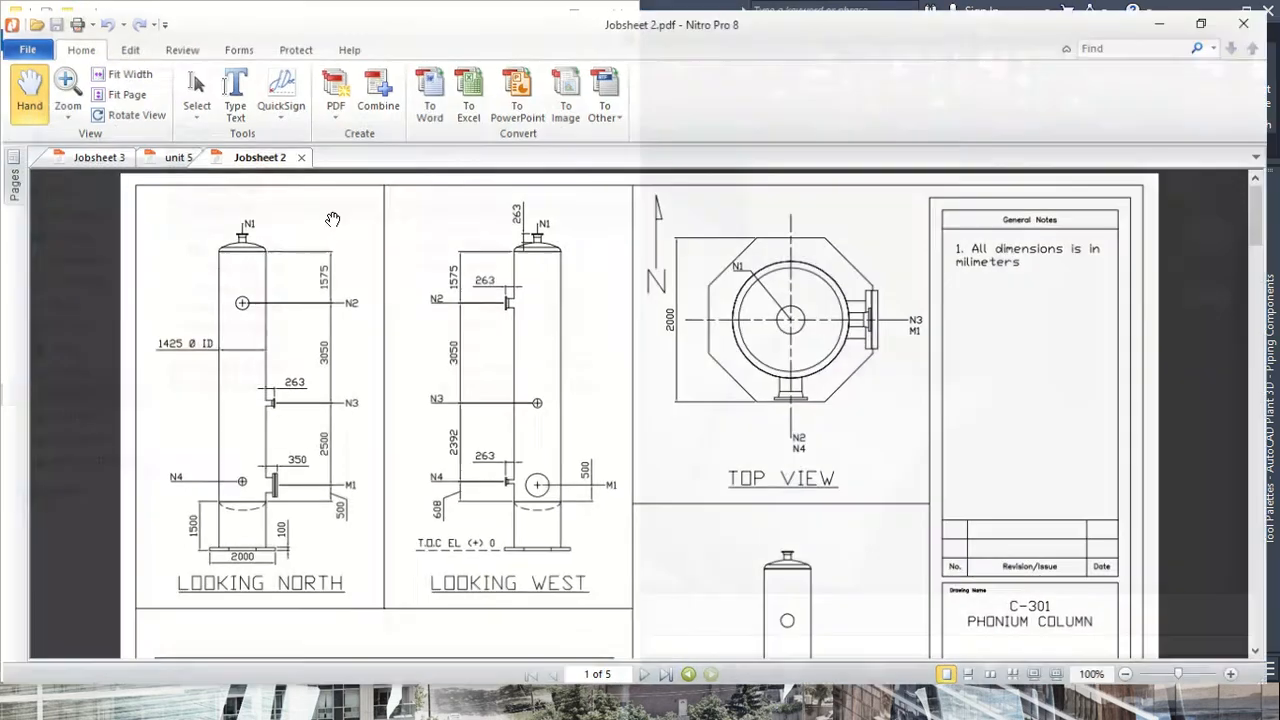
scroll(775, 345, down, 15)
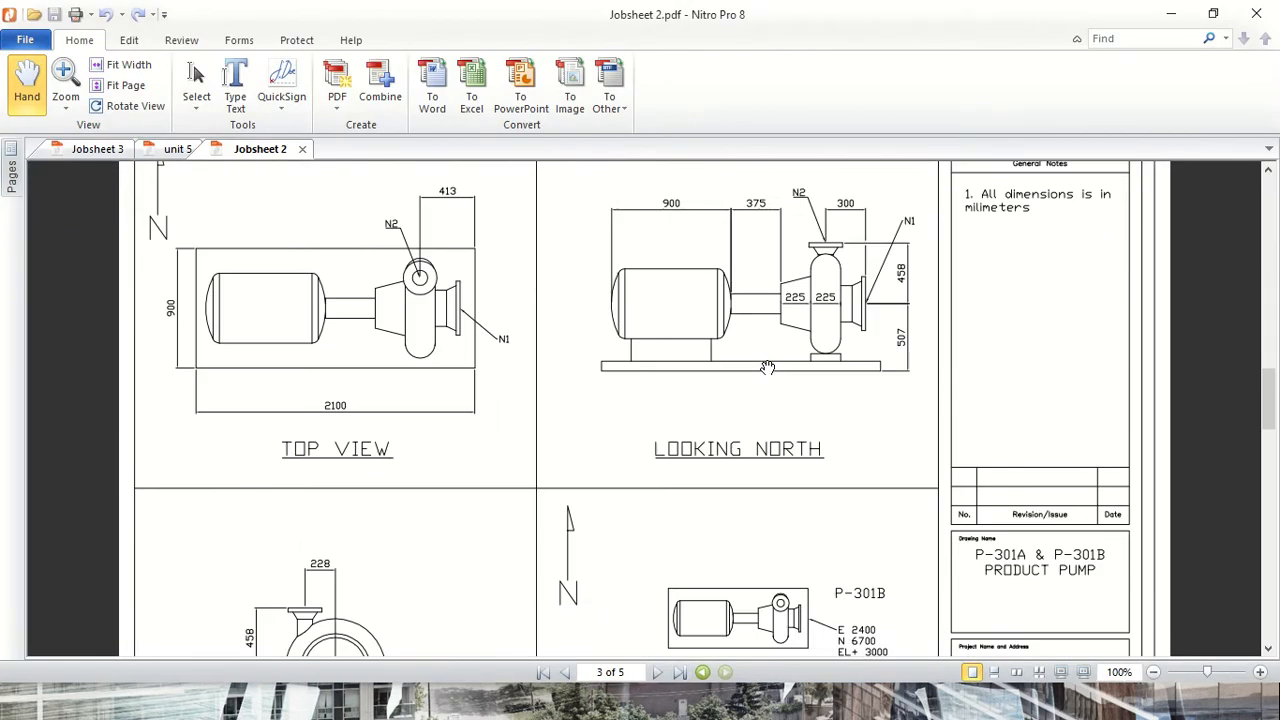
scroll(767, 371, up, 3)
scroll(767, 371, down, 7)
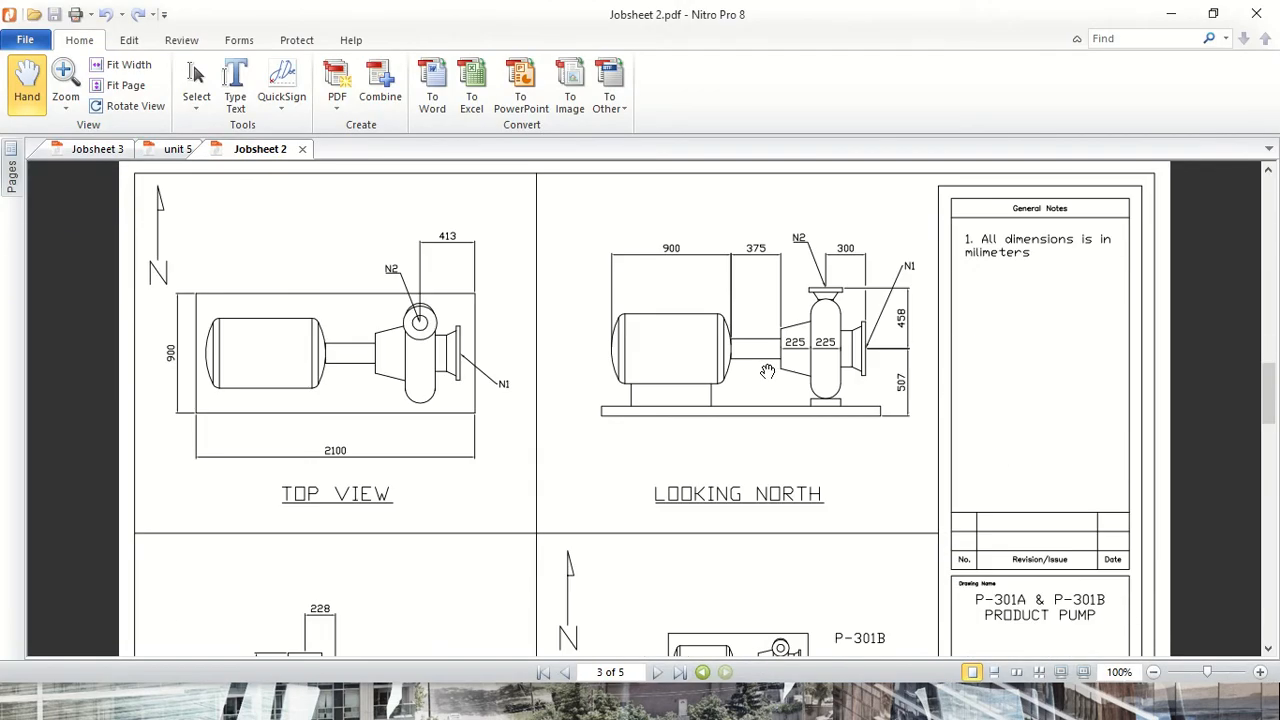
scroll(767, 371, up, 6)
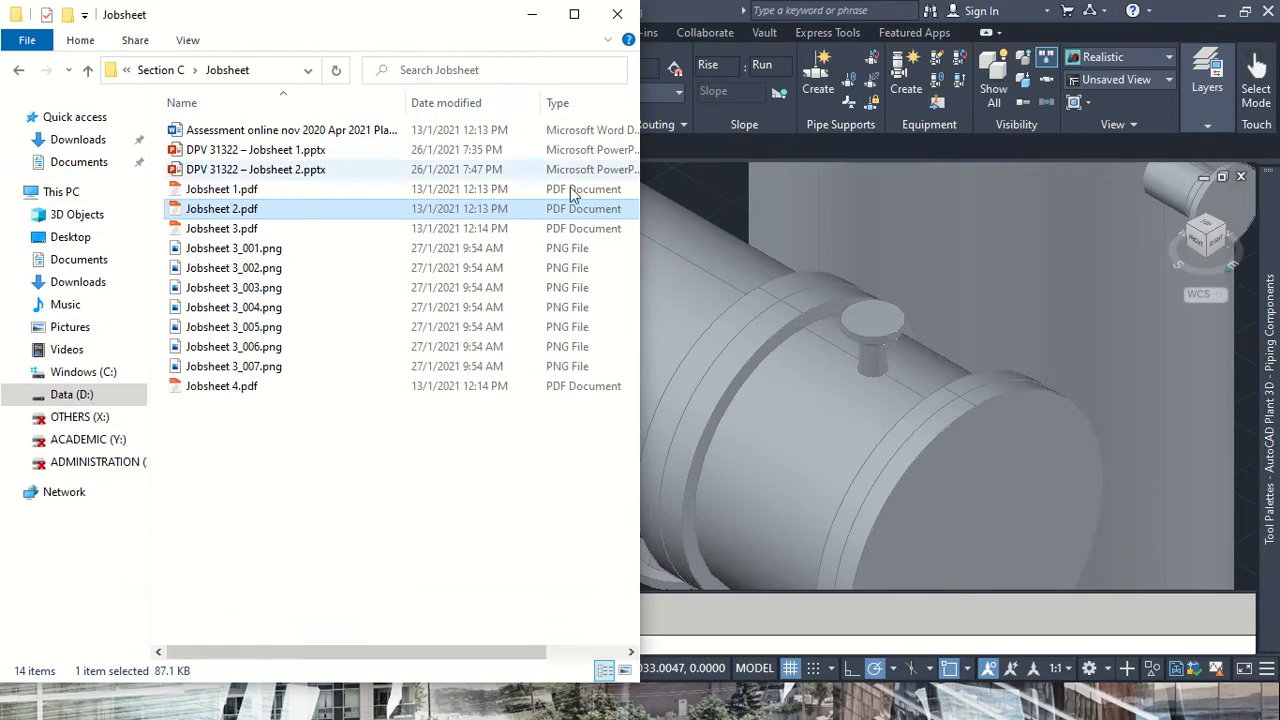
click(797, 326)
- Compare the exchanger's nozzles in the model with the nozzle tags on the E-301 product condenser drawing in Jobsheet 2
scroll(528, 349, down, 5)
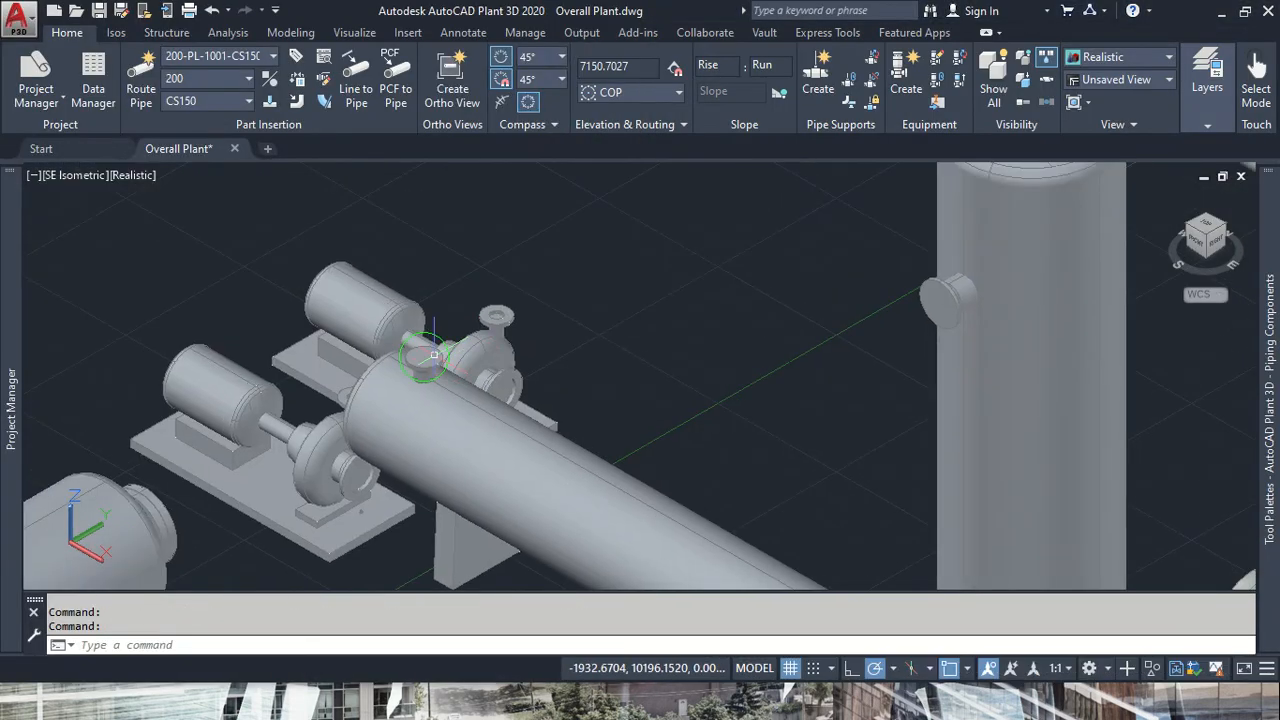
scroll(748, 394, down, 5)
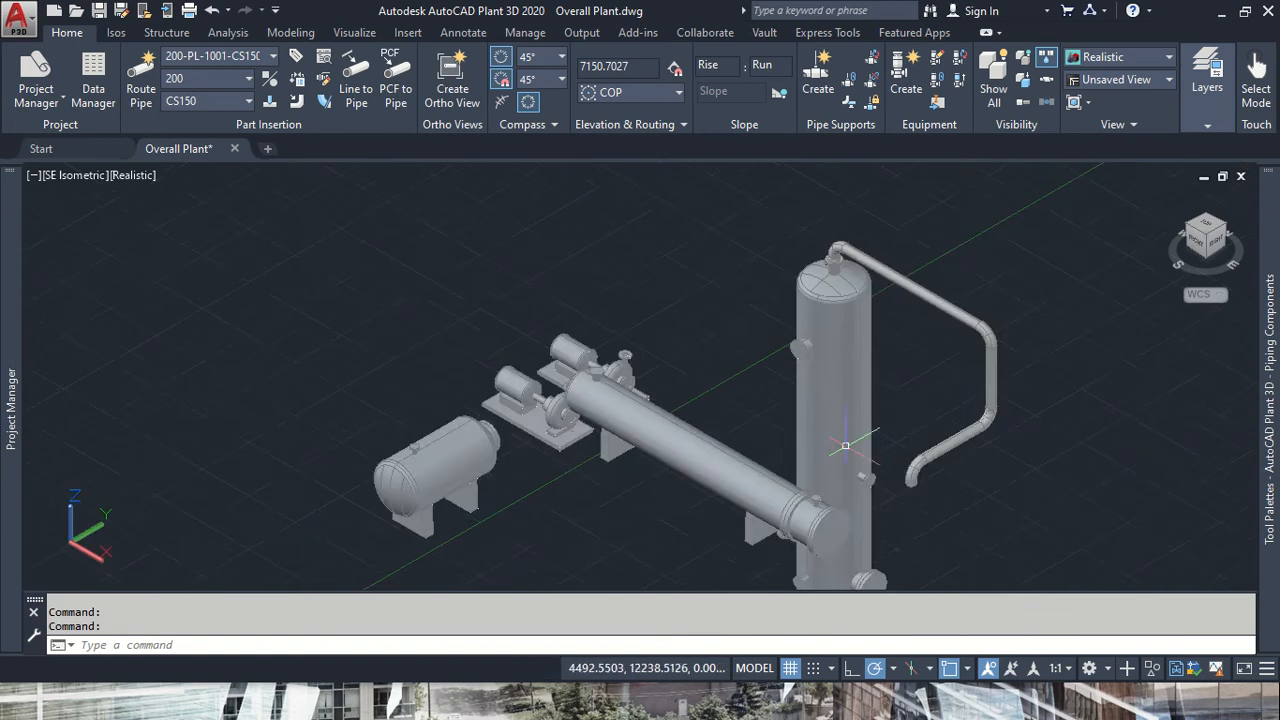
scroll(845, 445, up, 6)
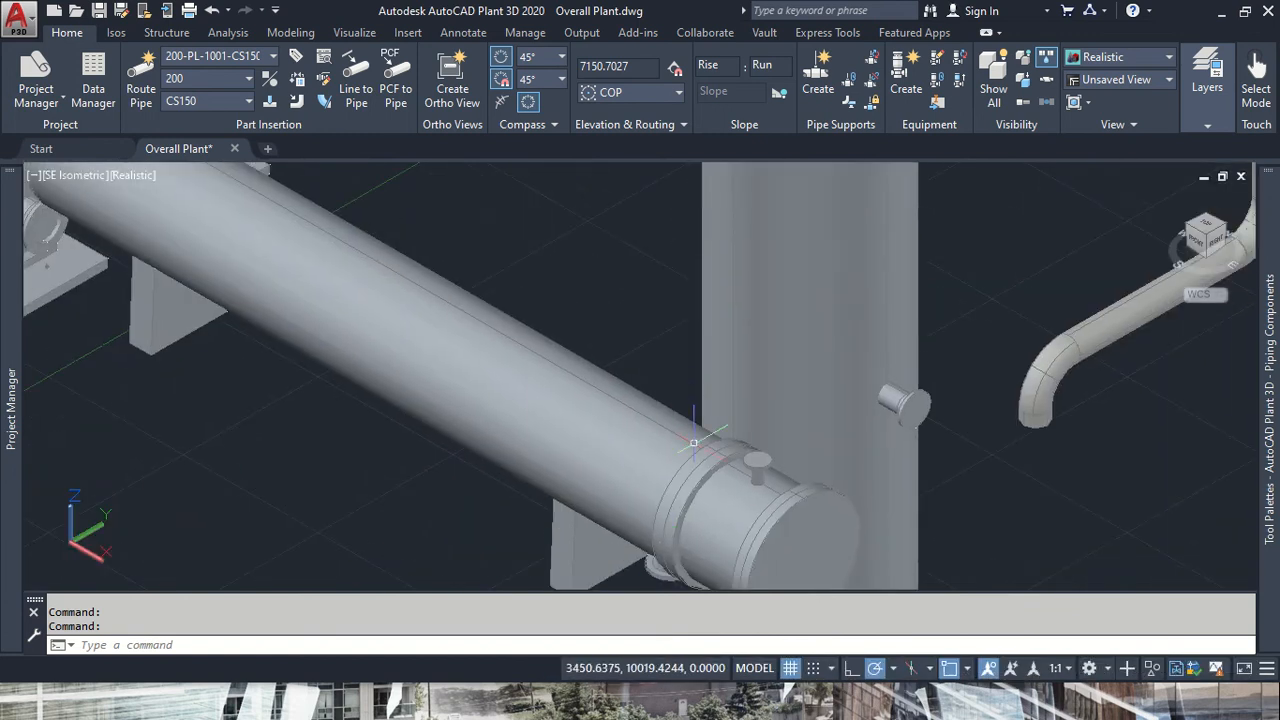
scroll(881, 511, down, 4)
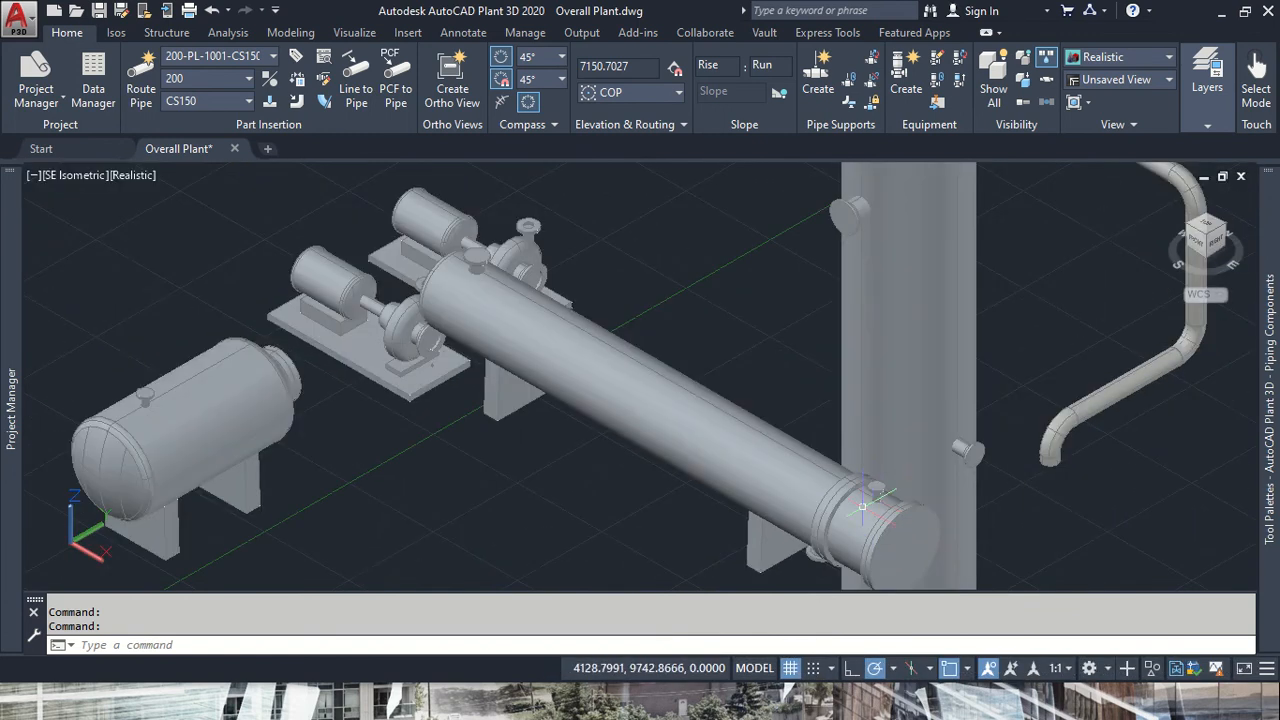
click(876, 488)
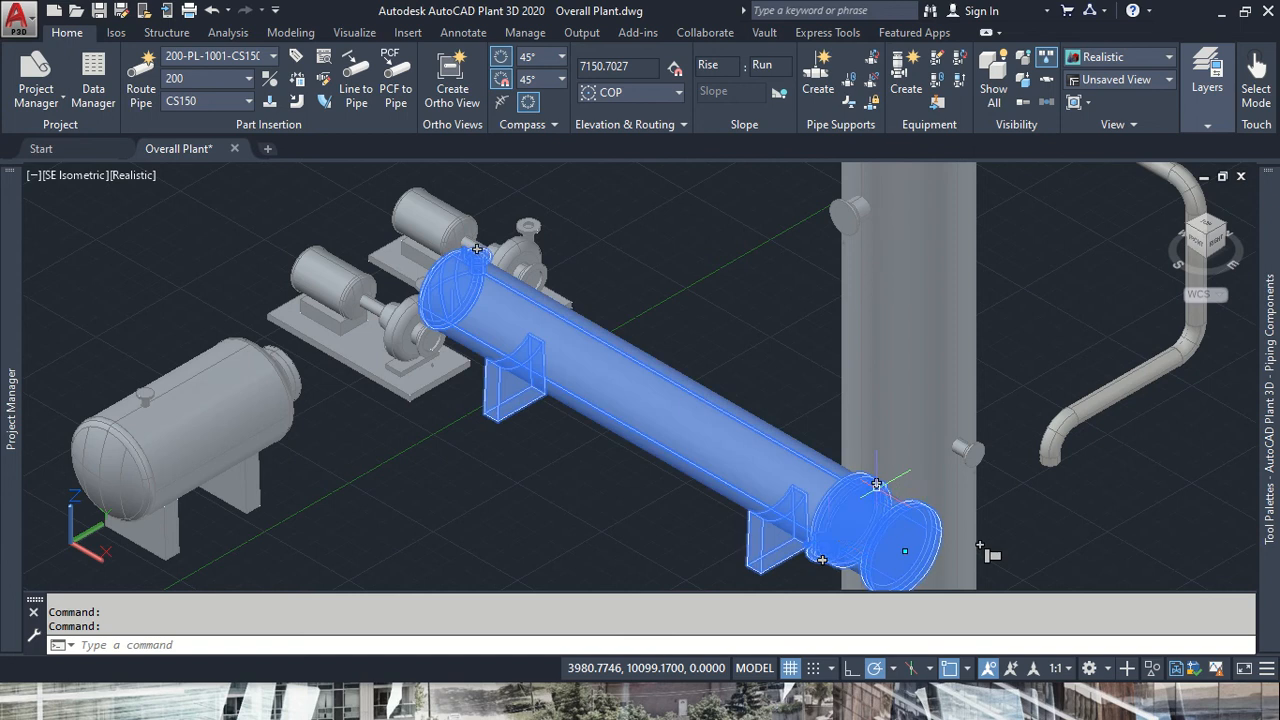
scroll(949, 411, up, 5)
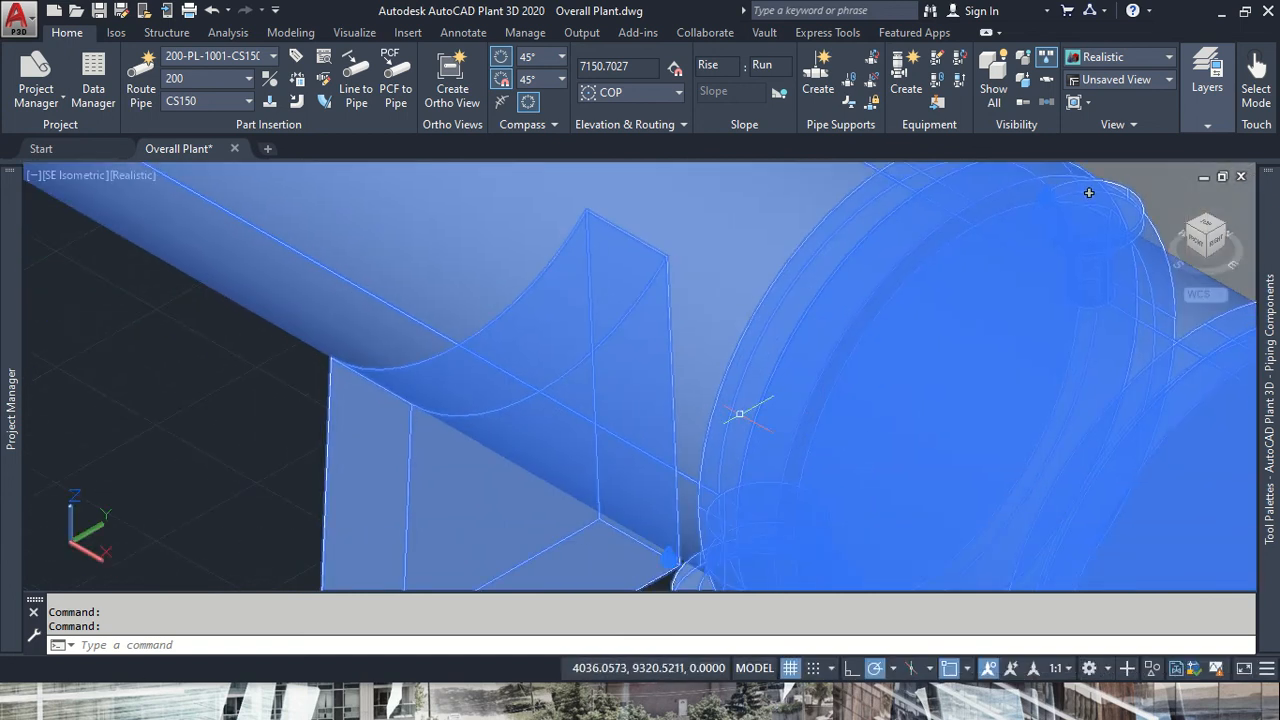
key(alt+Tab)
key(Tab)
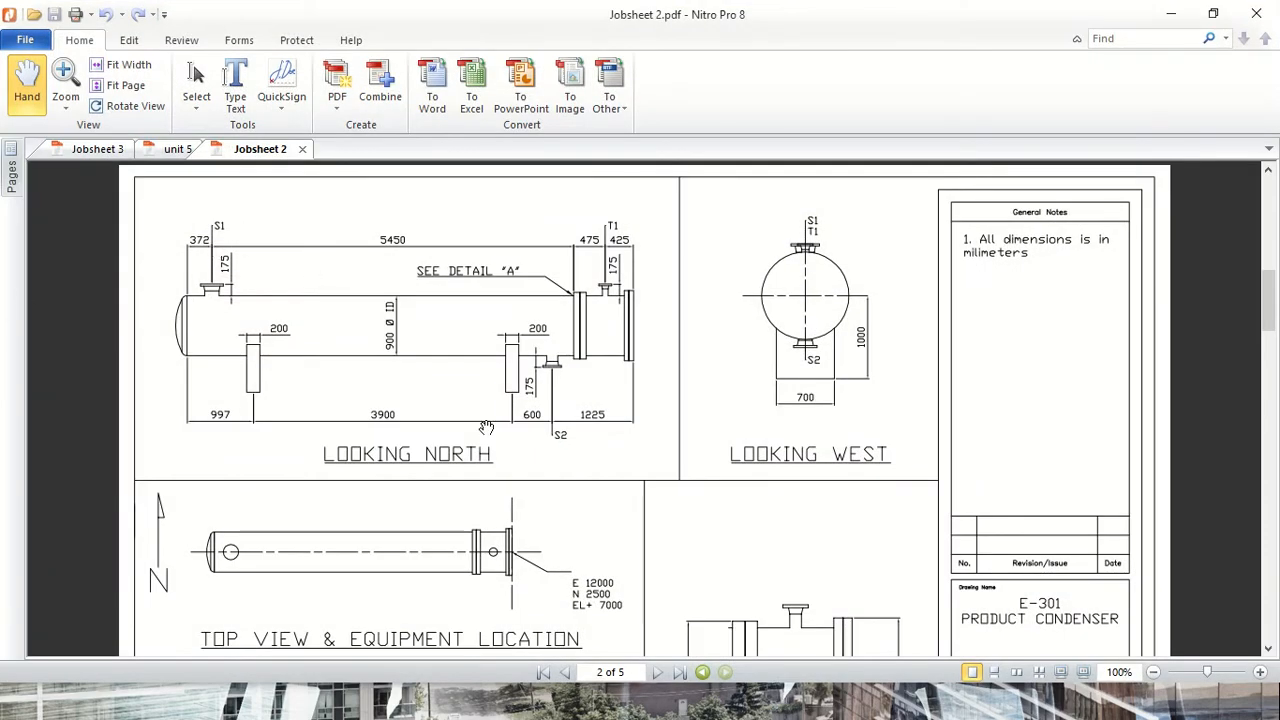
key(alt+Tab)
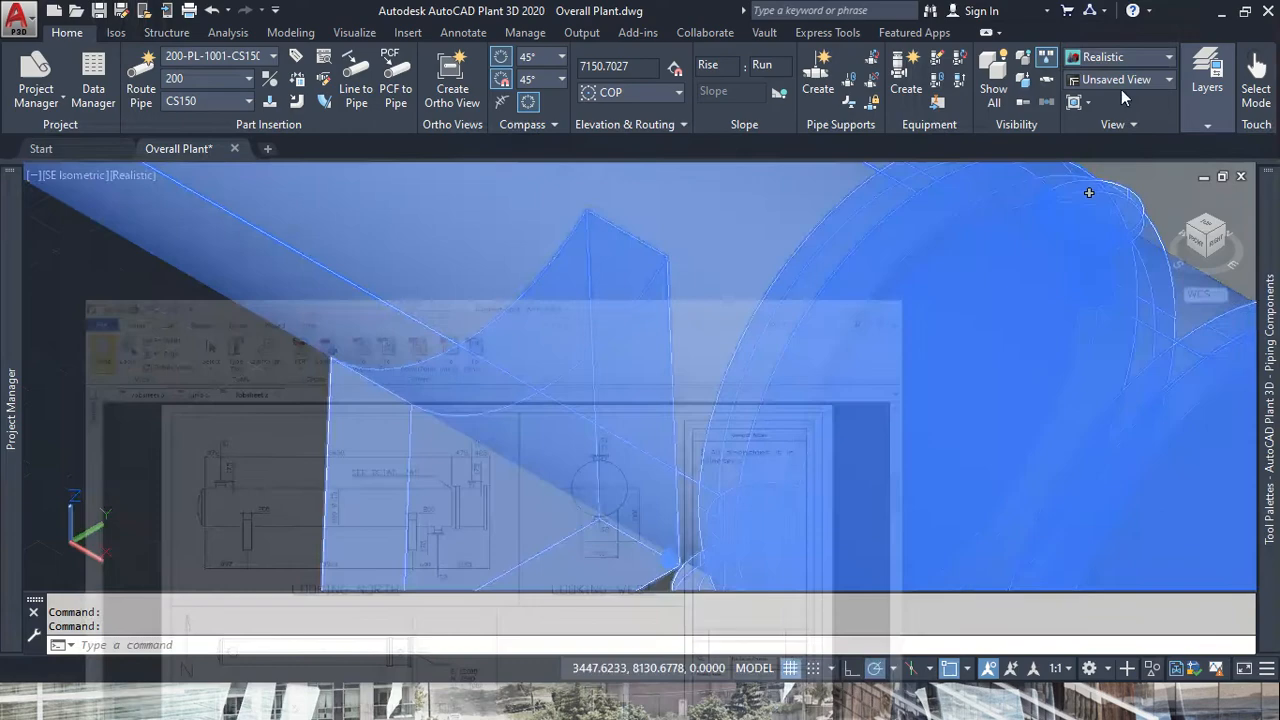
- Change the tag number of the nozzle on the underside of exchanger E-301 to 3, keeping type S
scroll(900, 420, down, 3)
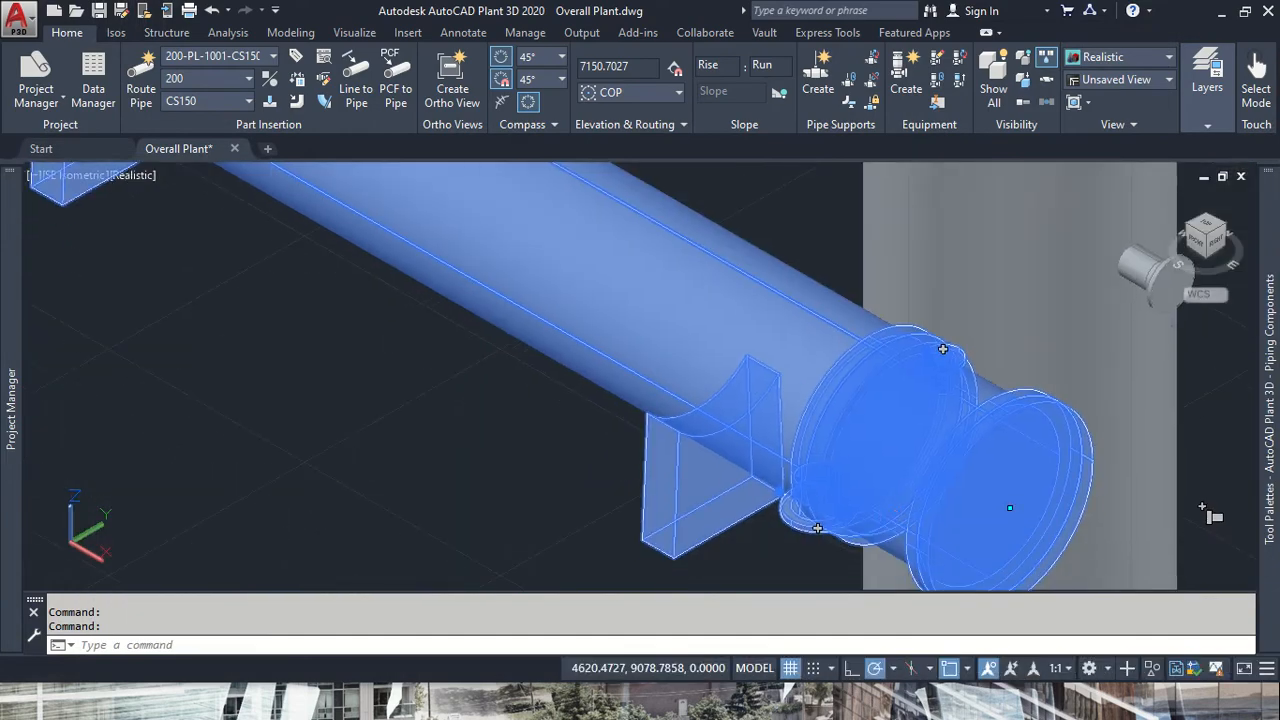
scroll(814, 549, up, 5)
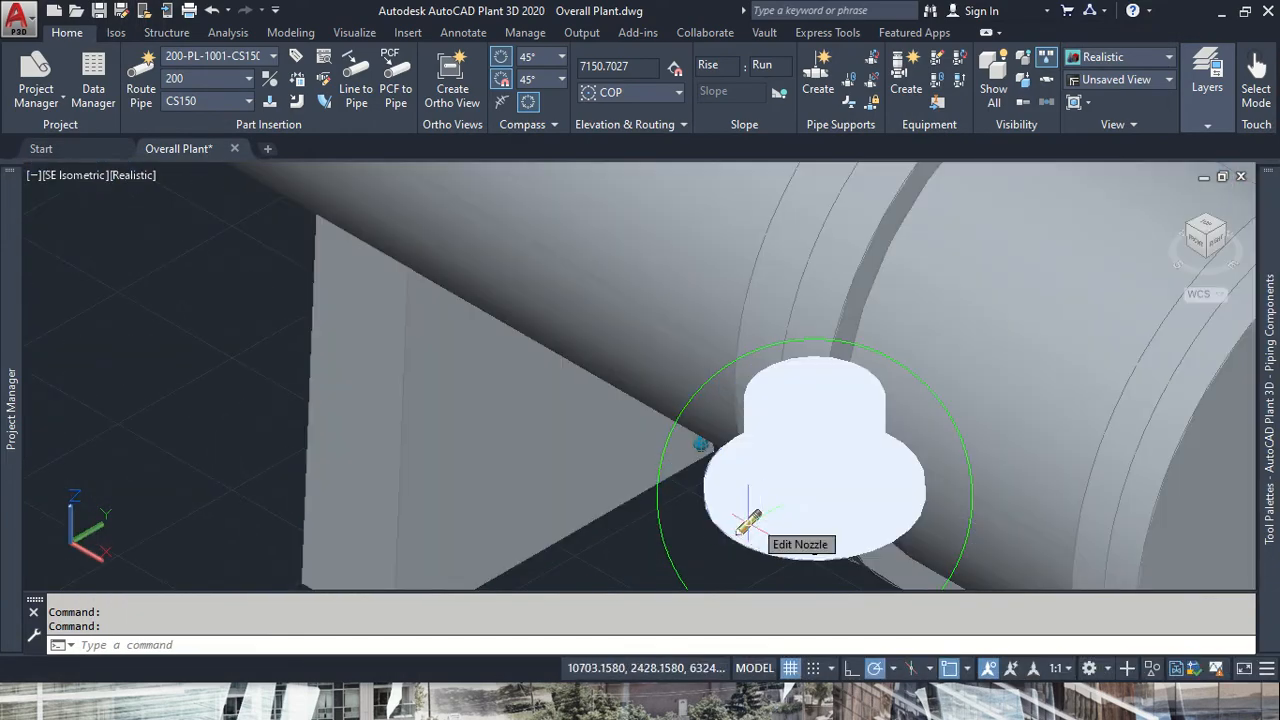
click(750, 520)
click(466, 312)
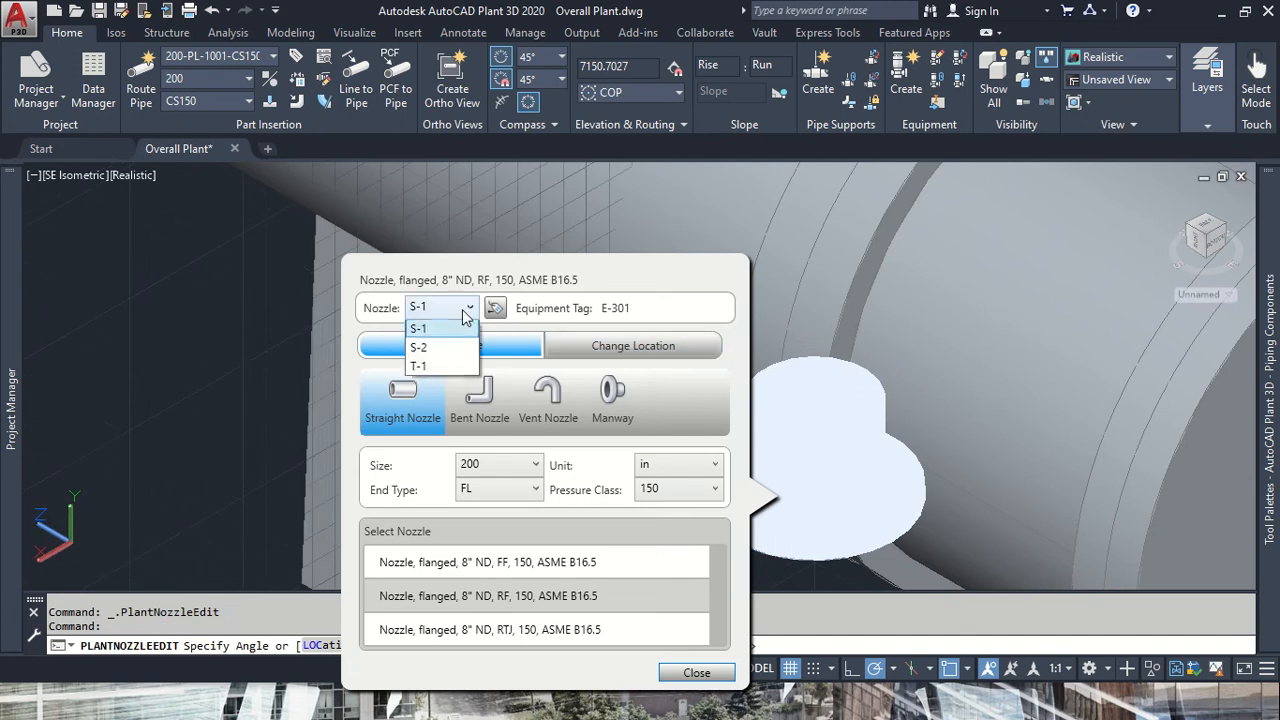
click(470, 309)
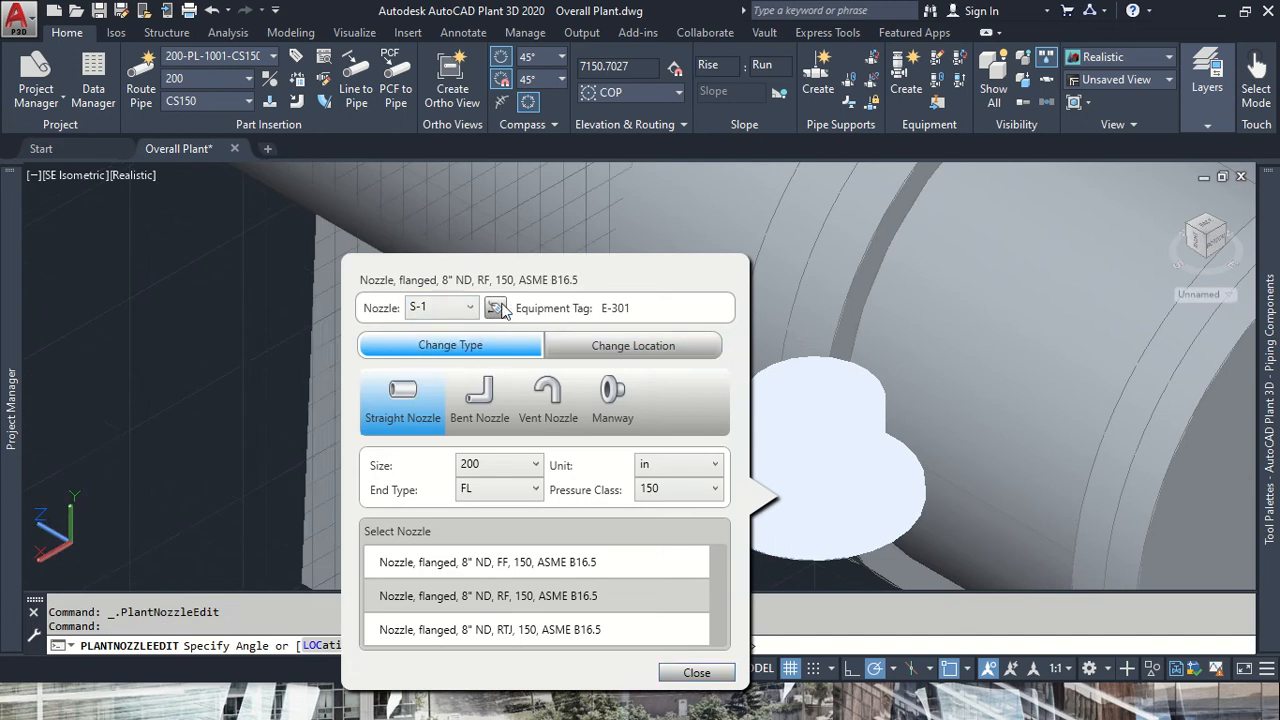
click(495, 308)
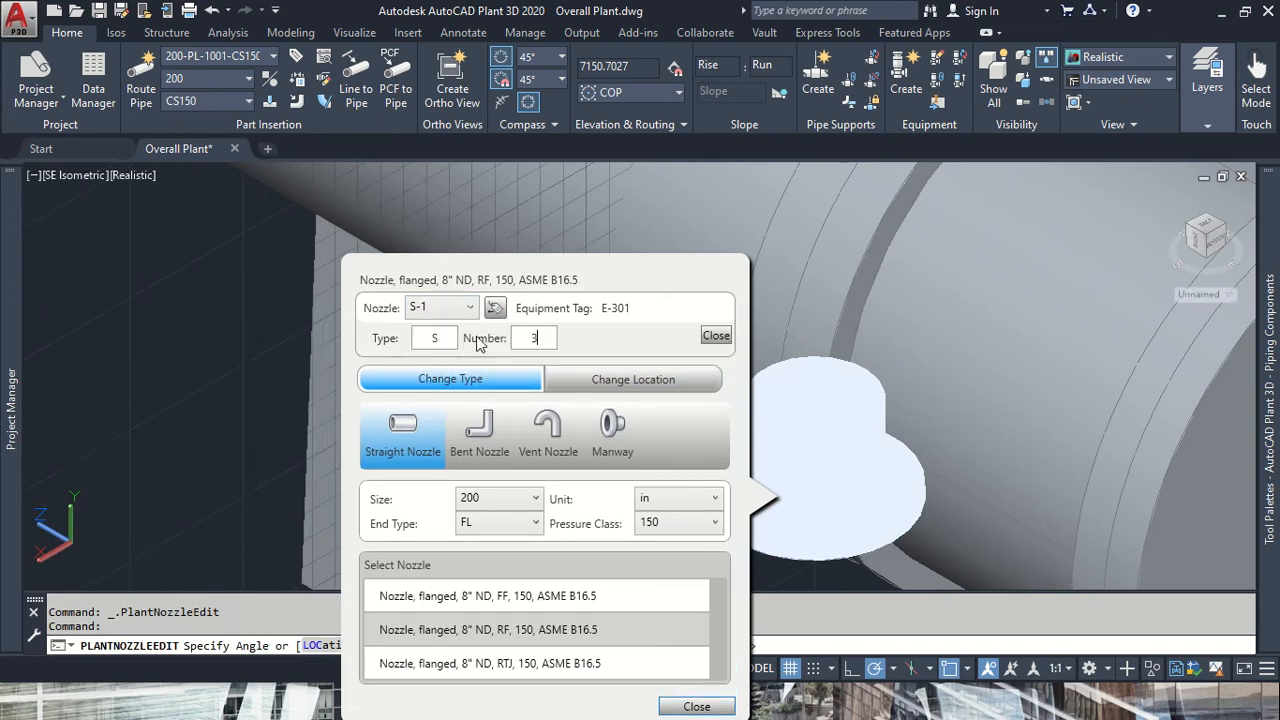
click(716, 336)
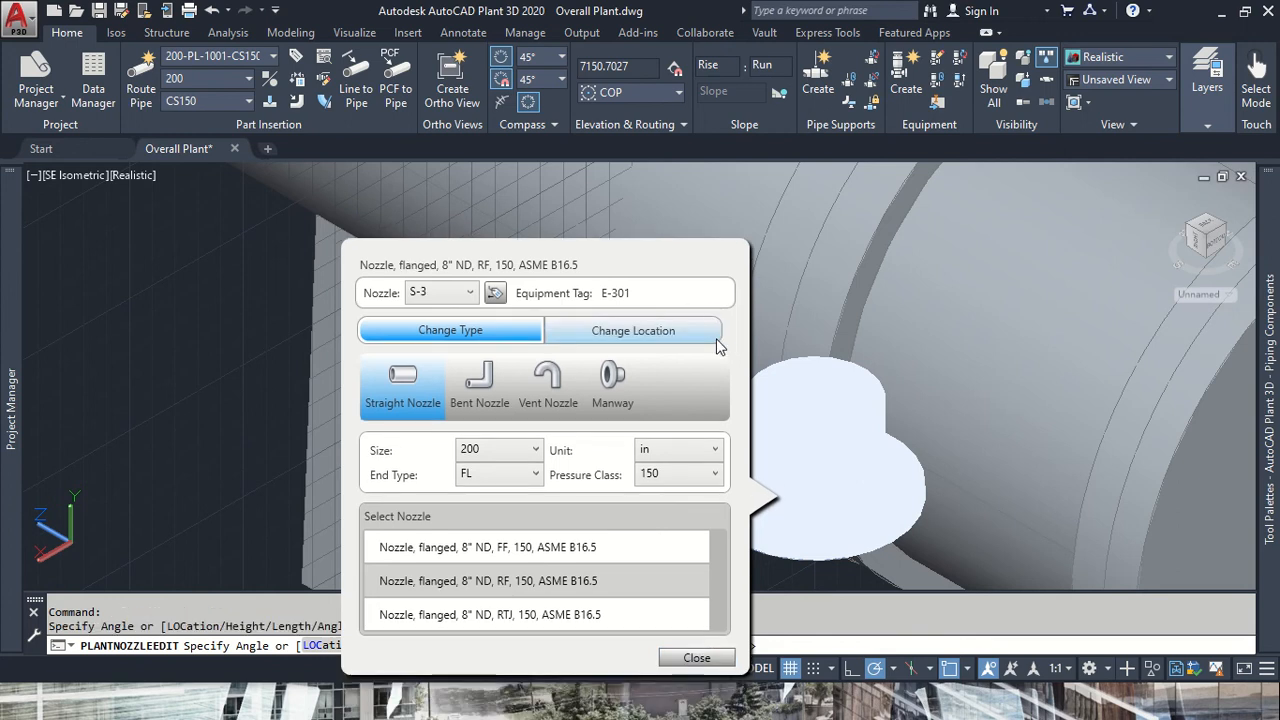
key(Escape)
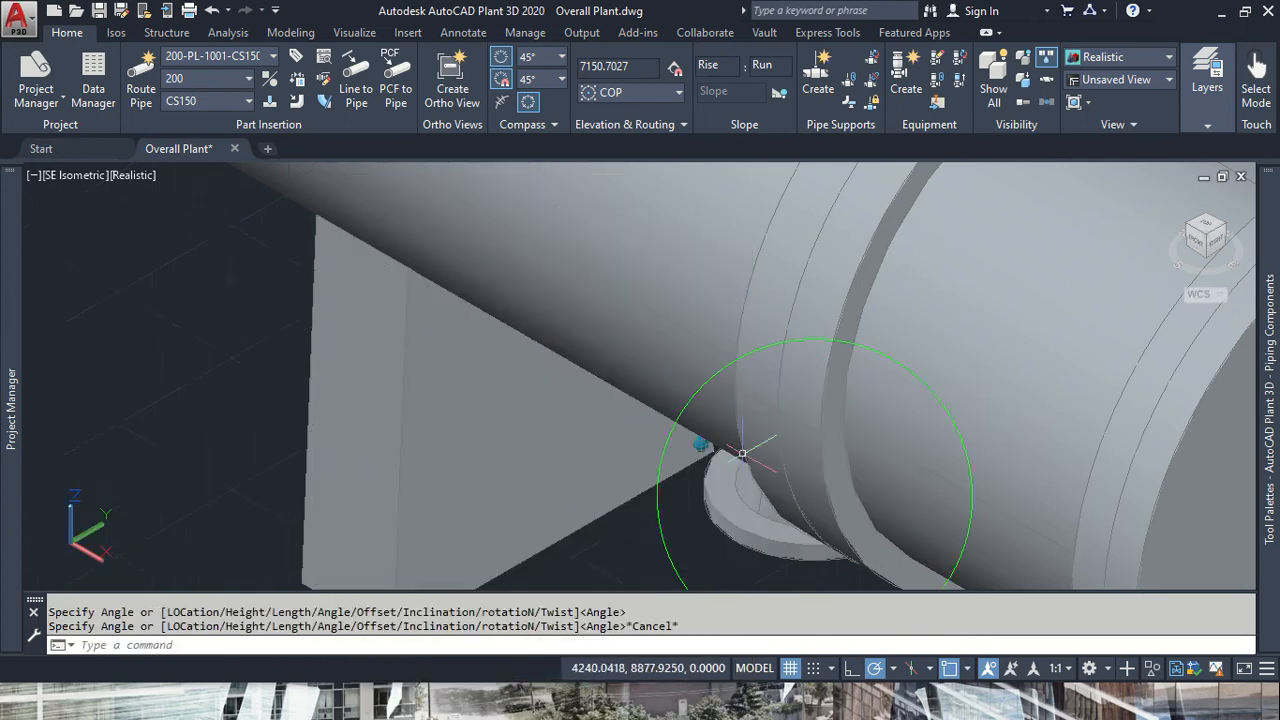
- Change the tag number of the 6" nozzle on top of exchanger E-301's domed end to 1, keeping type S
scroll(742, 453, down, 15)
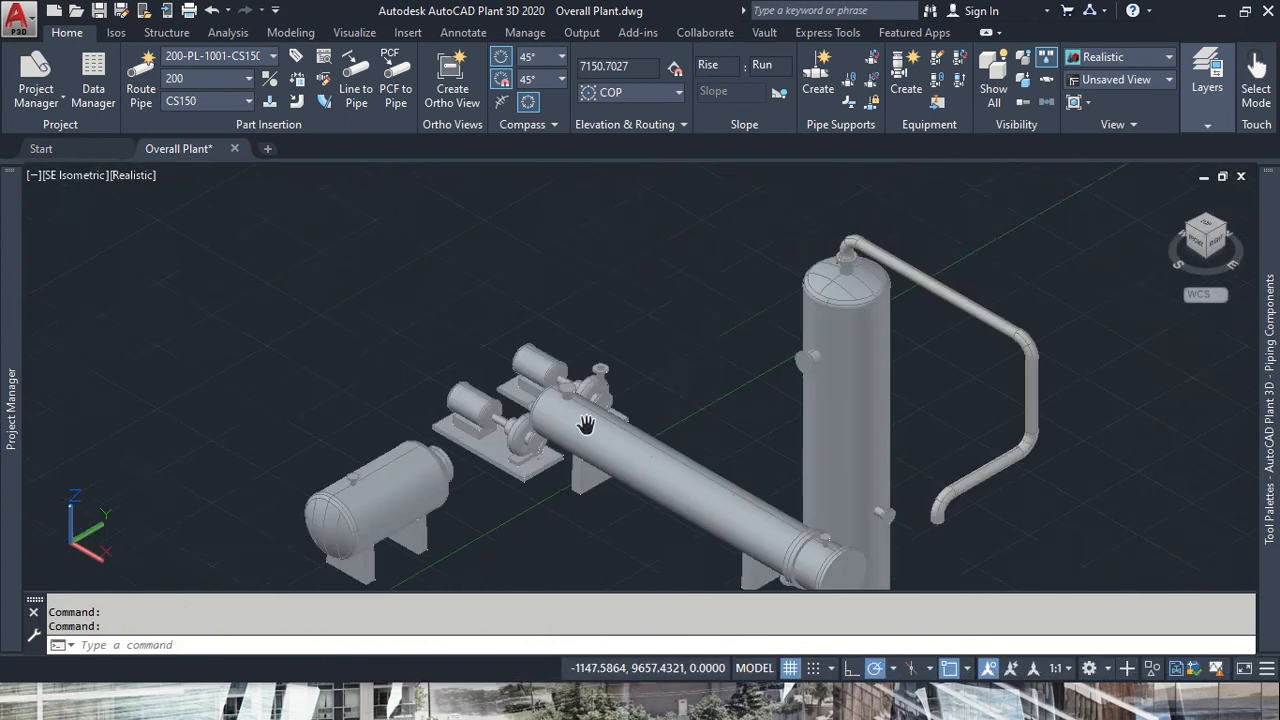
scroll(585, 425, up, 10)
click(550, 465)
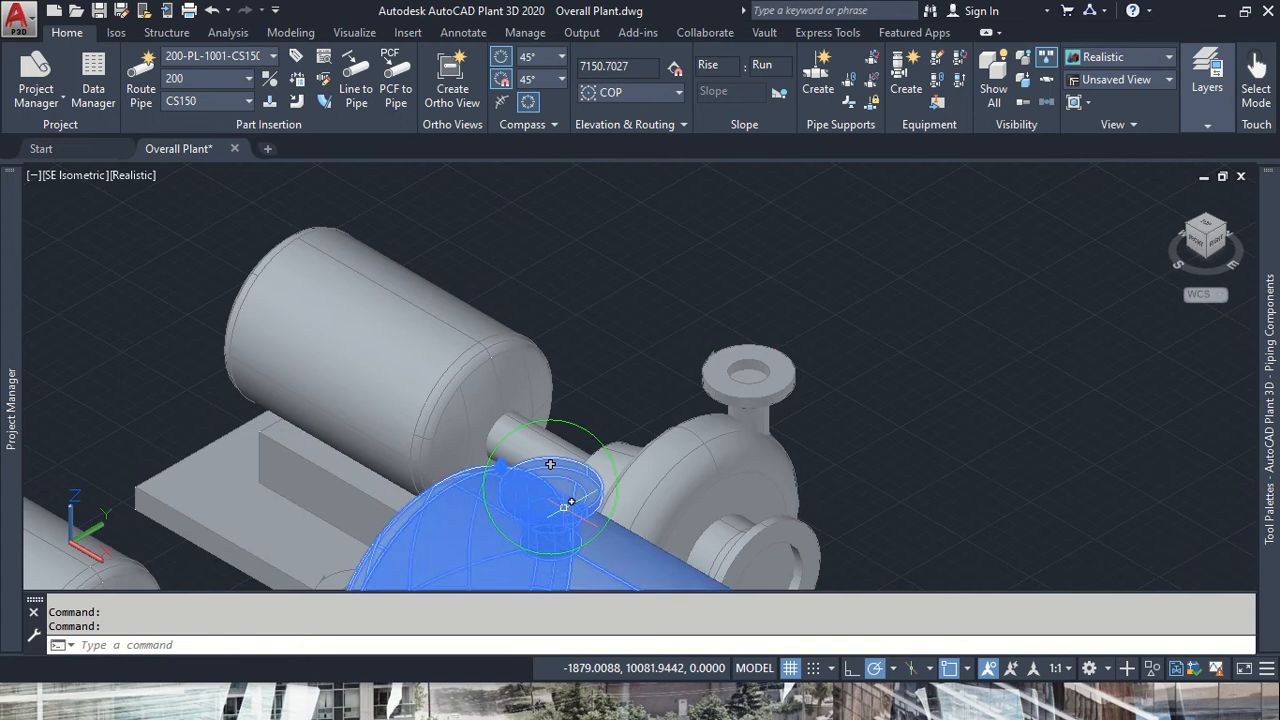
double_click(550, 465)
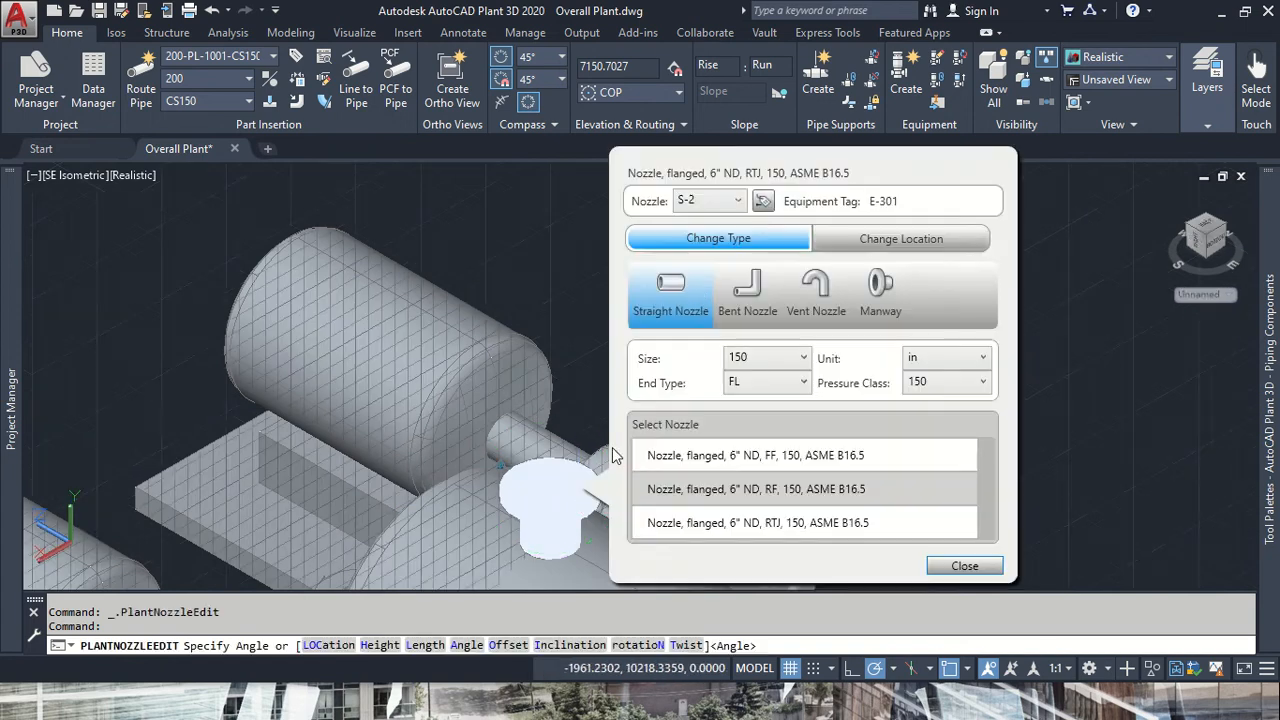
click(764, 201)
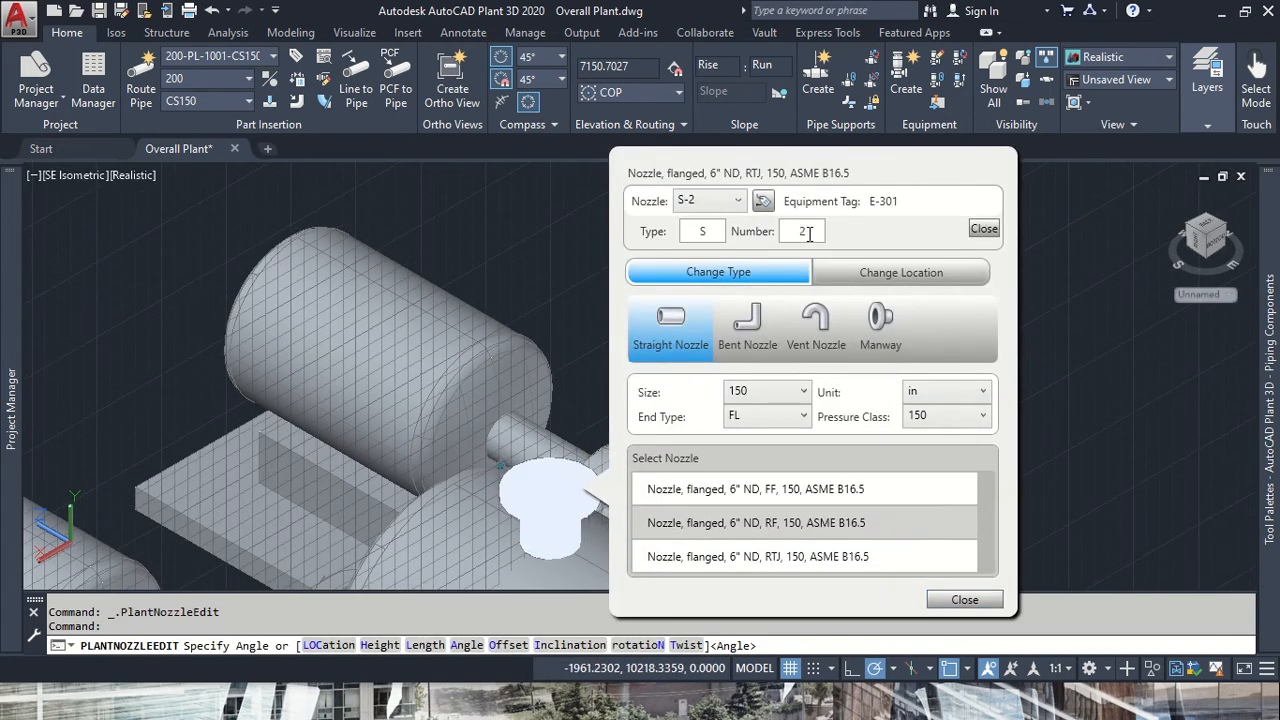
click(984, 229)
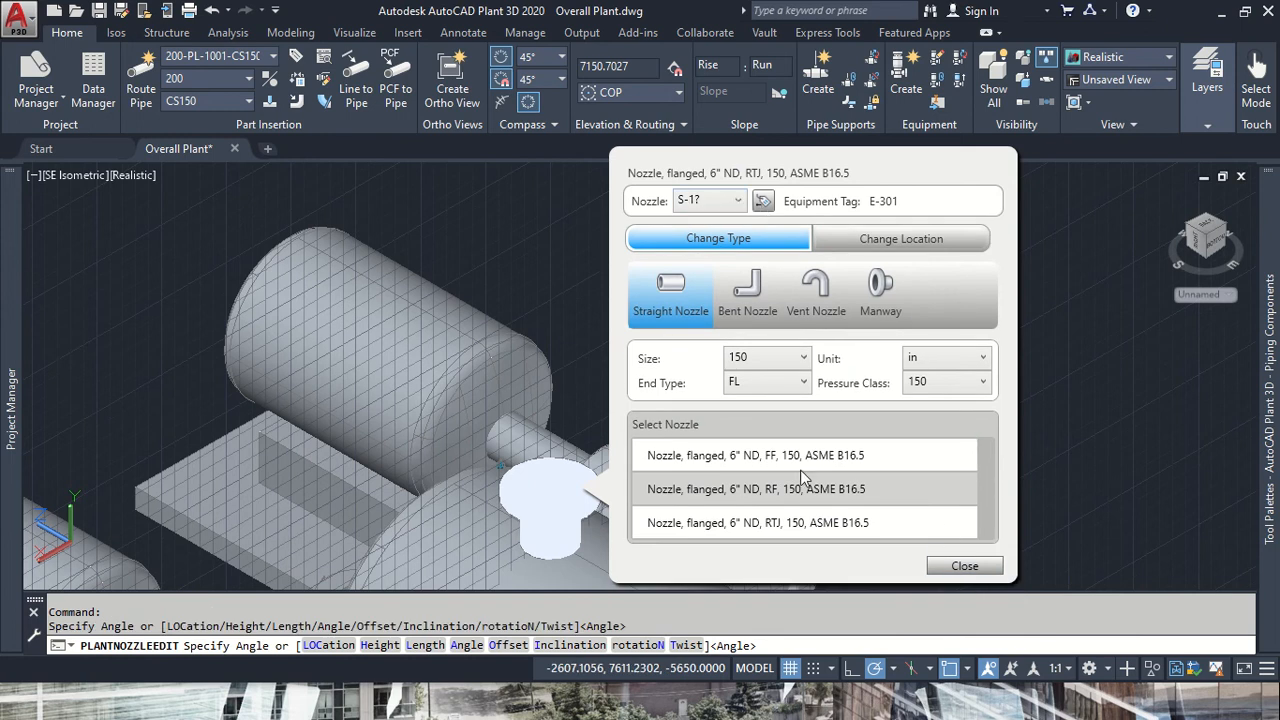
click(951, 566)
- Change the tag number of the 8" nozzle on the underside of exchanger E-301 to 2, keeping type S
scroll(894, 294, up, 6)
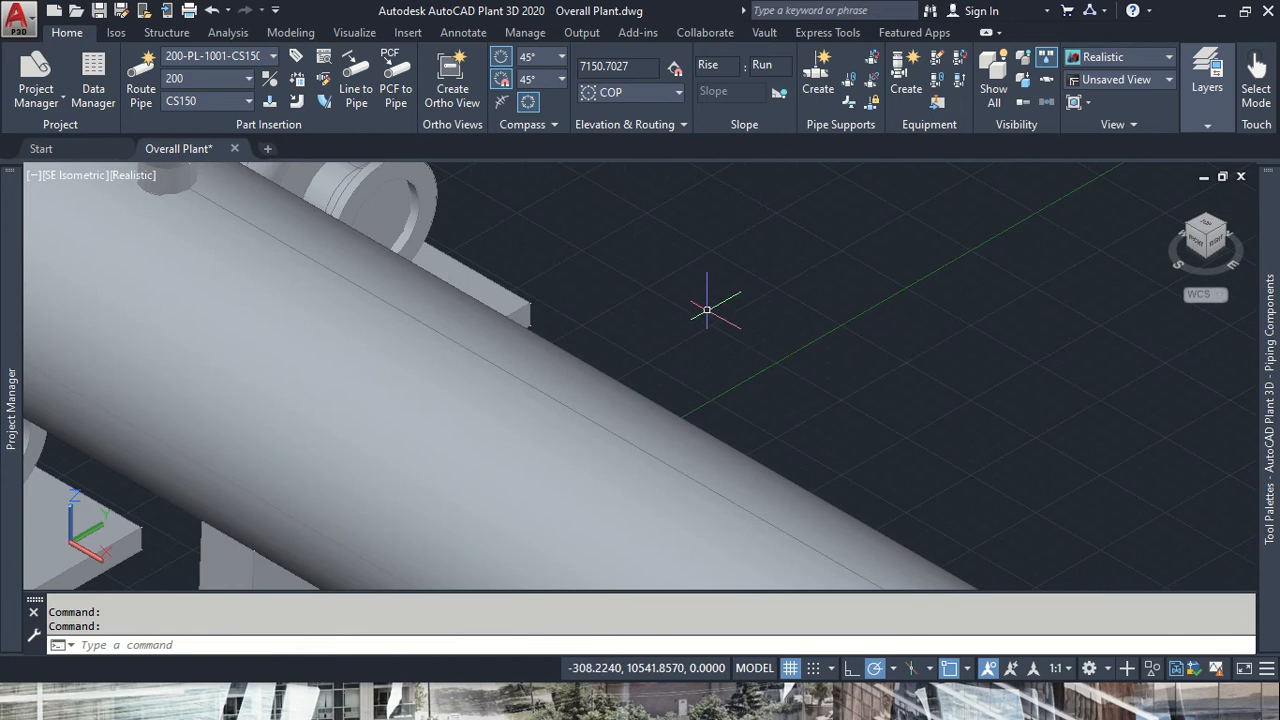
middle_drag(875, 410, 740, 185)
middle_drag(917, 417, 620, 45)
scroll(832, 465, down, 2)
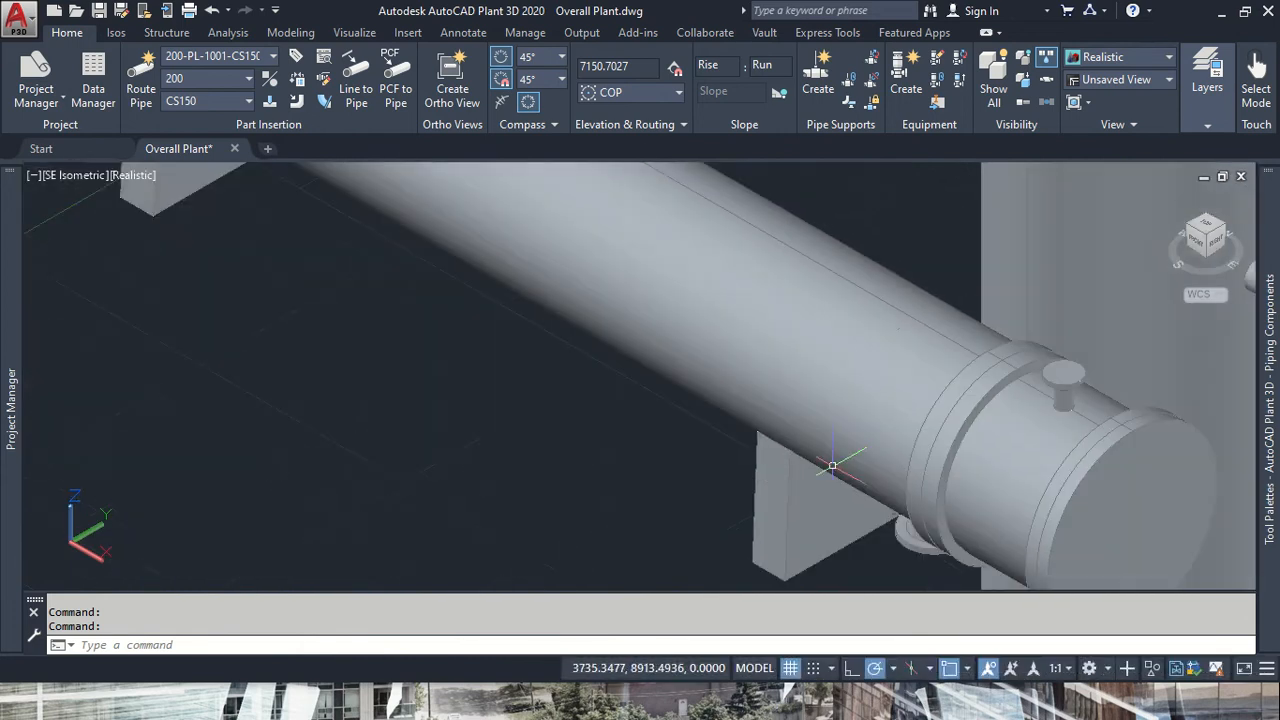
scroll(832, 465, up, 5)
click(893, 473)
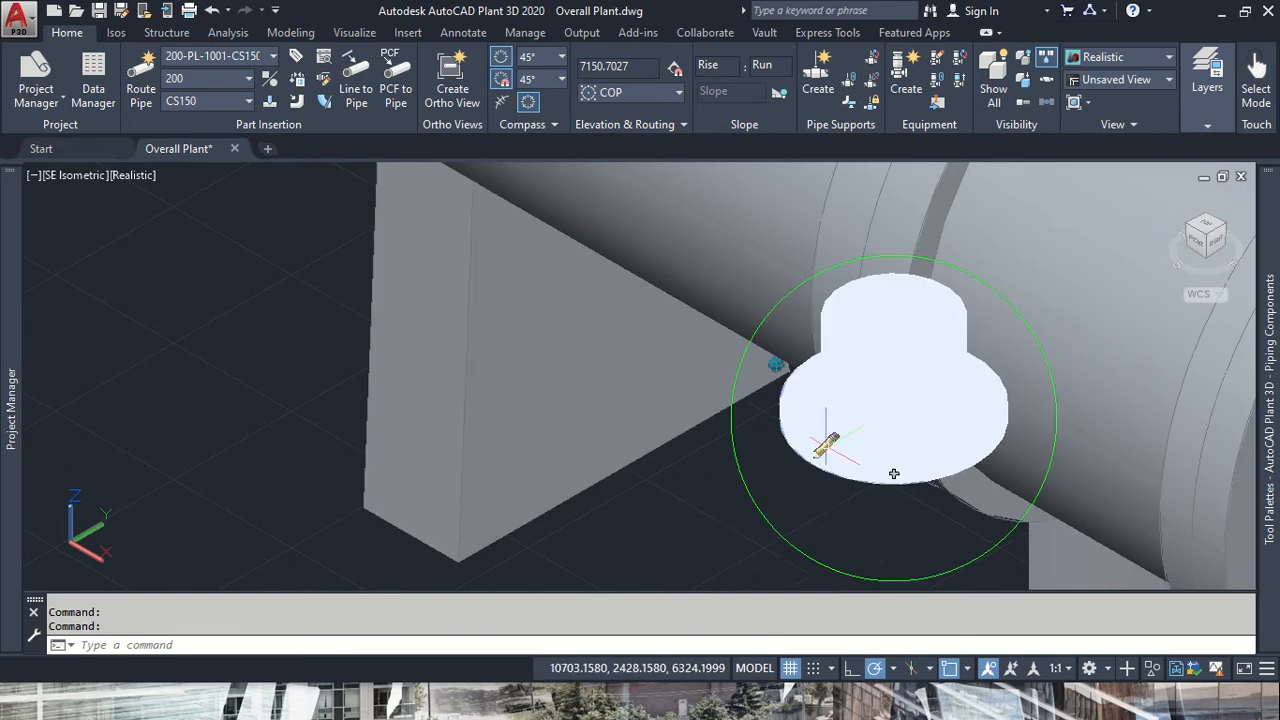
click(826, 445)
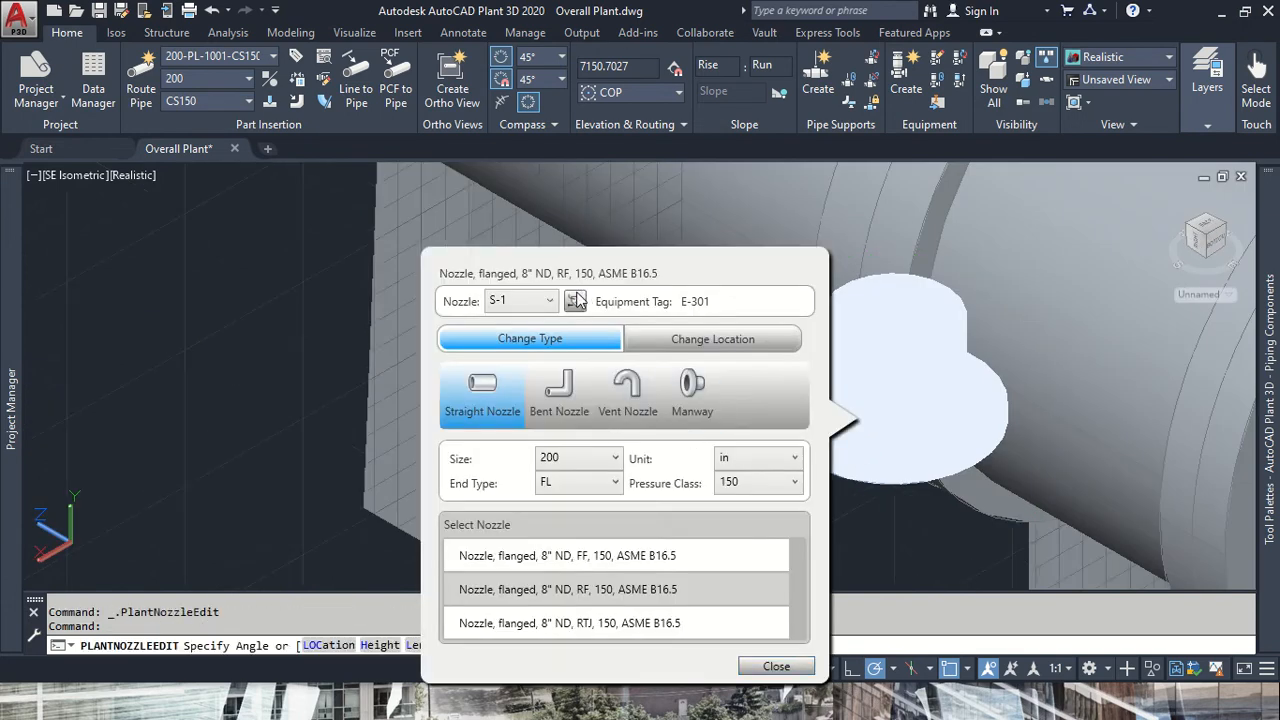
click(576, 300)
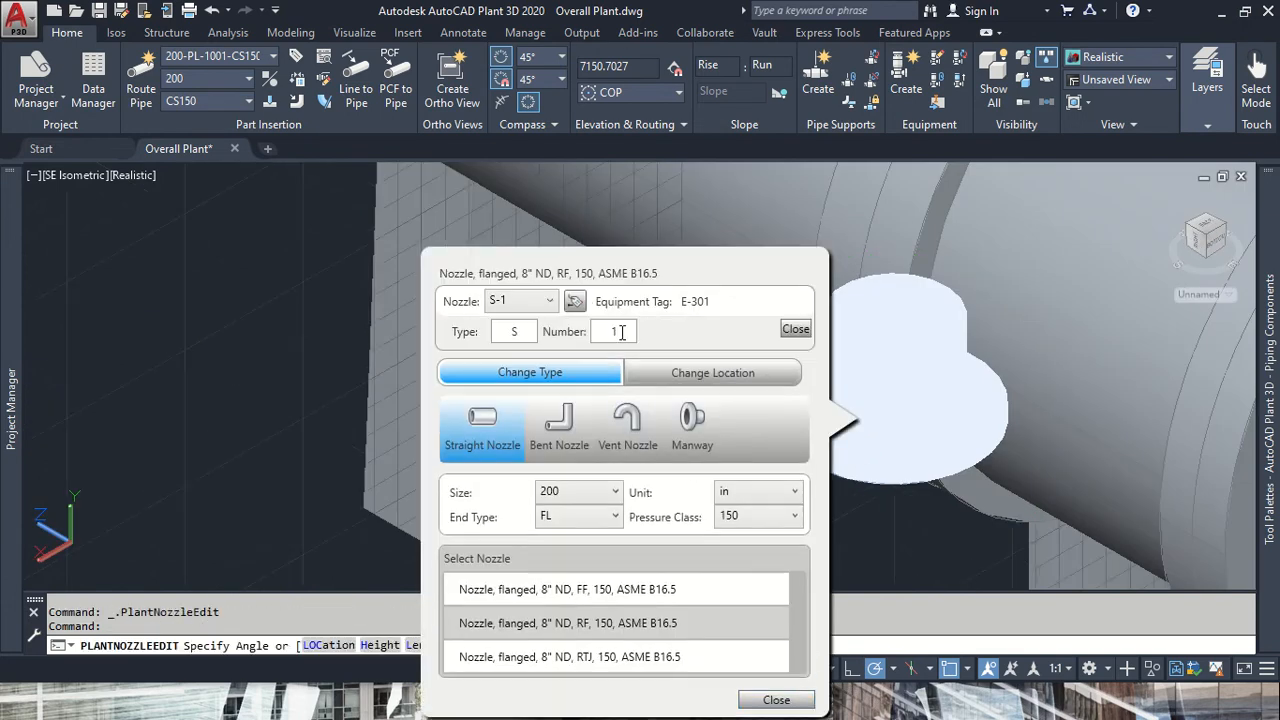
click(797, 330)
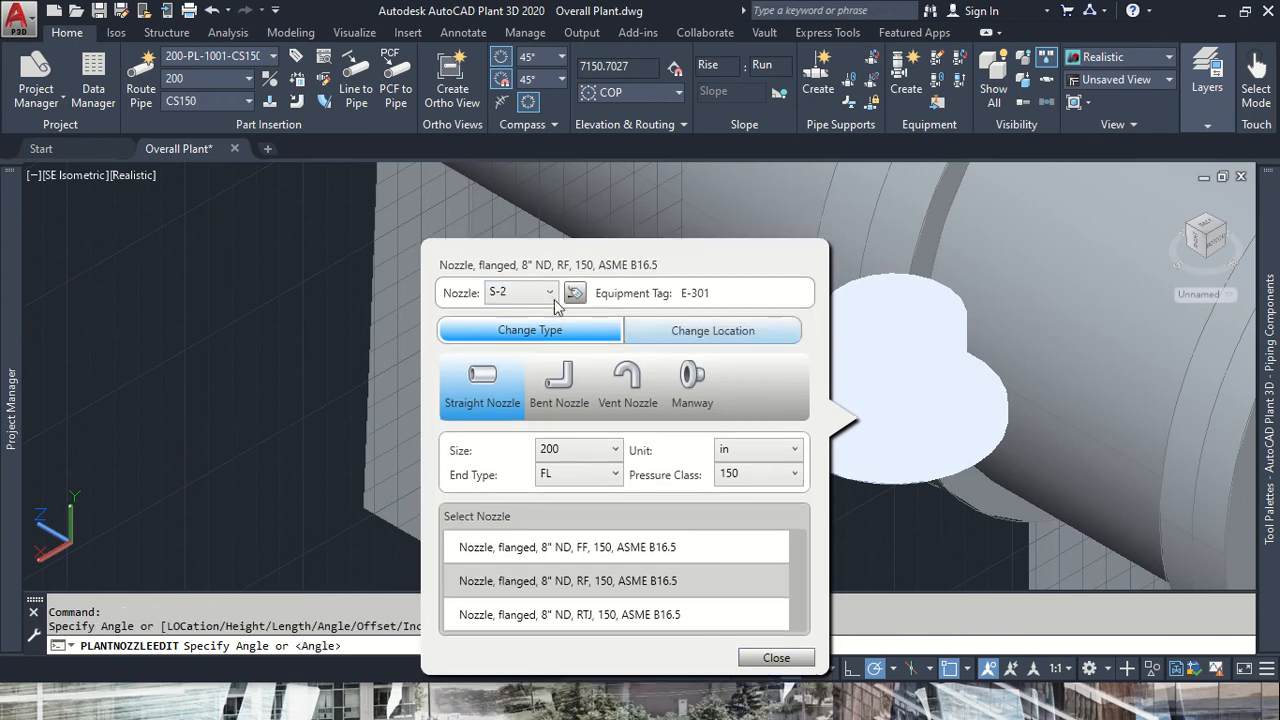
click(779, 661)
- Reapply tag number 1 to the 6" nozzle on top of the exchanger's domed end to clear the duplicate-tag mark
shift+middle_drag(455, 382, 850, 714)
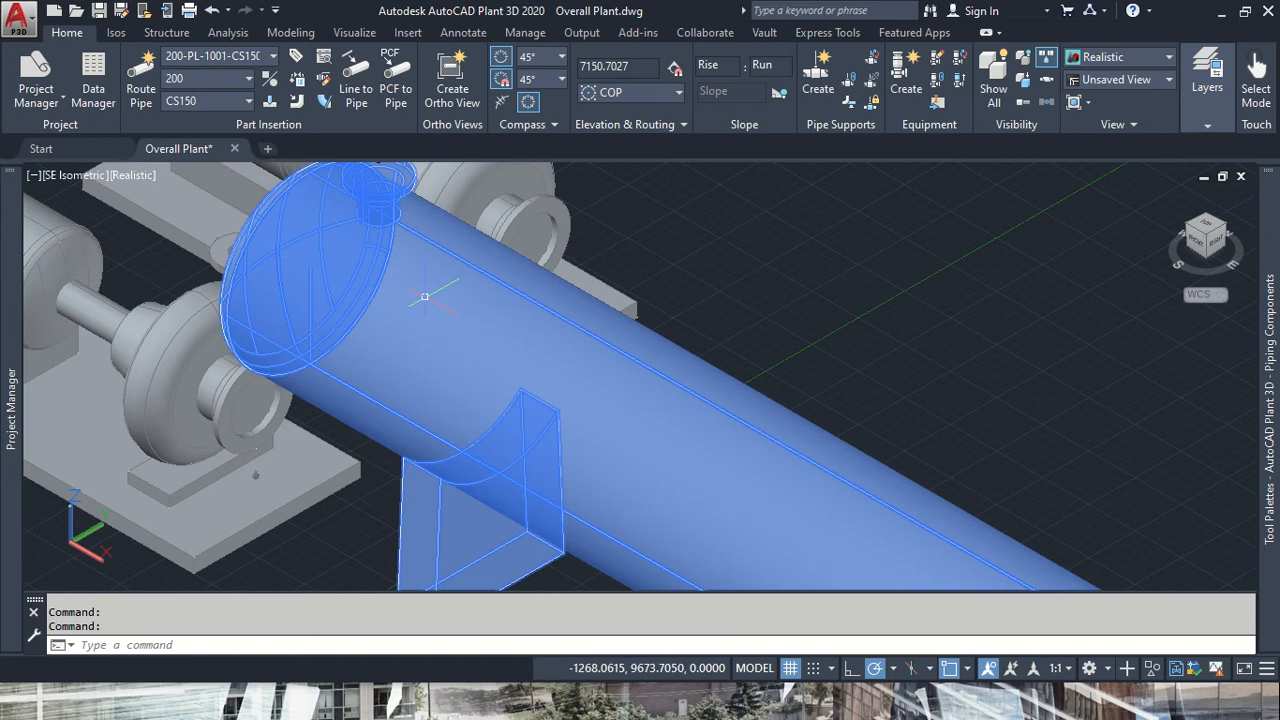
middle_drag(372, 193, 437, 311)
scroll(431, 308, up, 2)
mouse_move(451, 270)
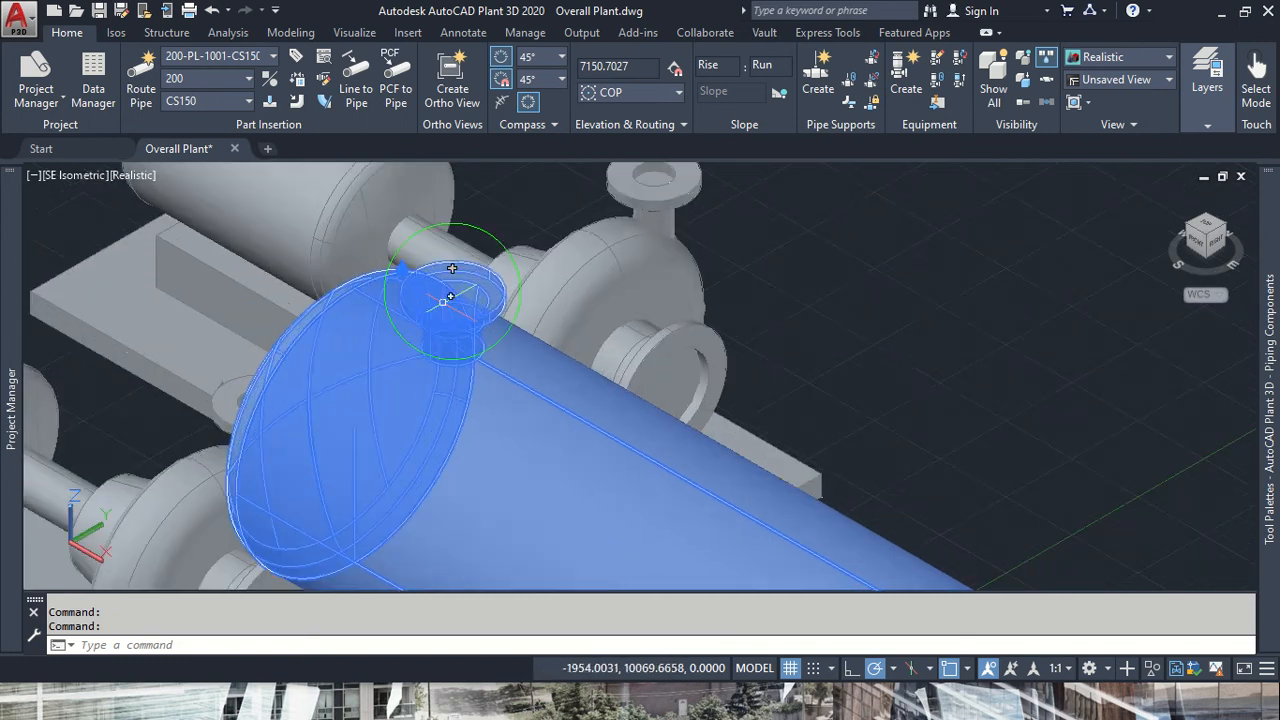
click(480, 281)
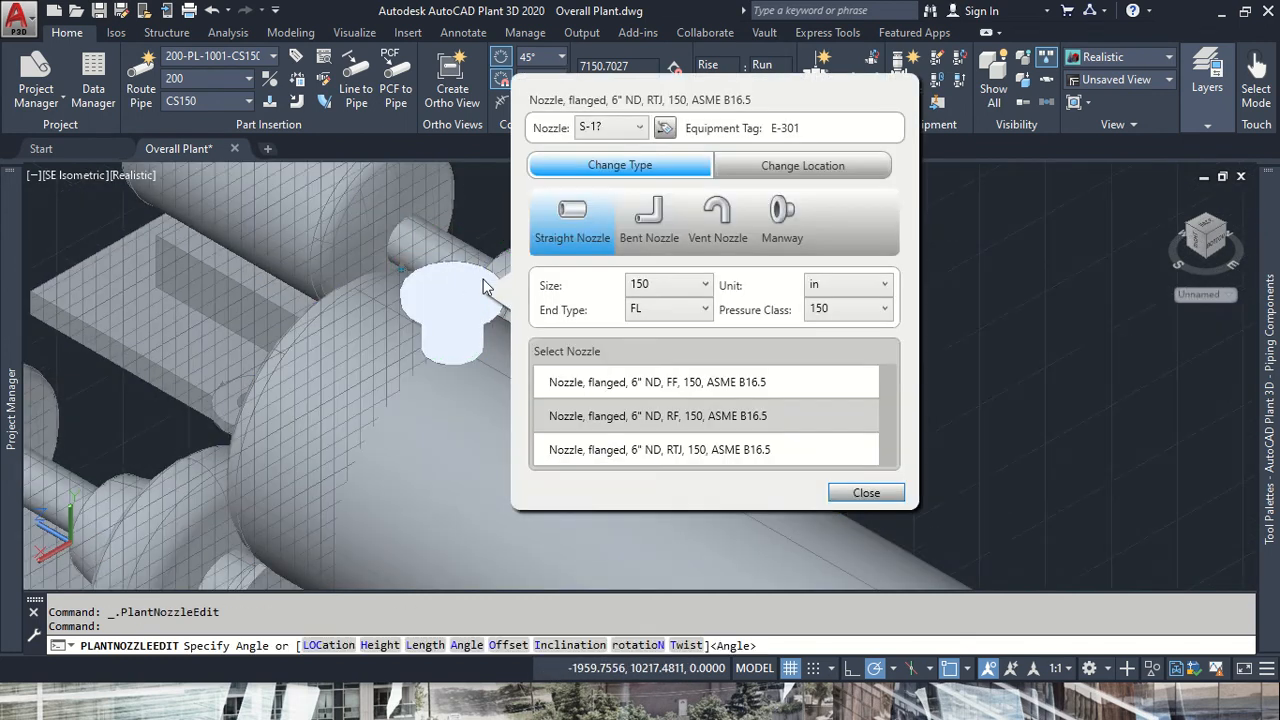
click(665, 129)
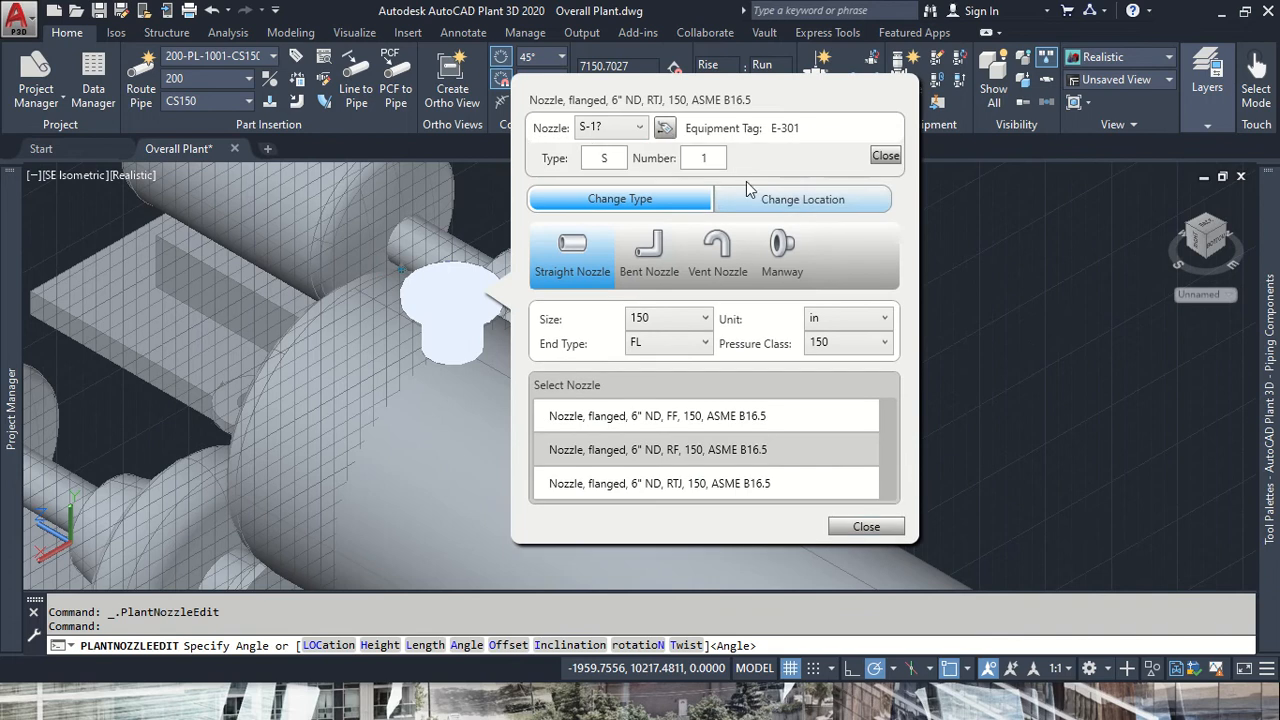
click(890, 157)
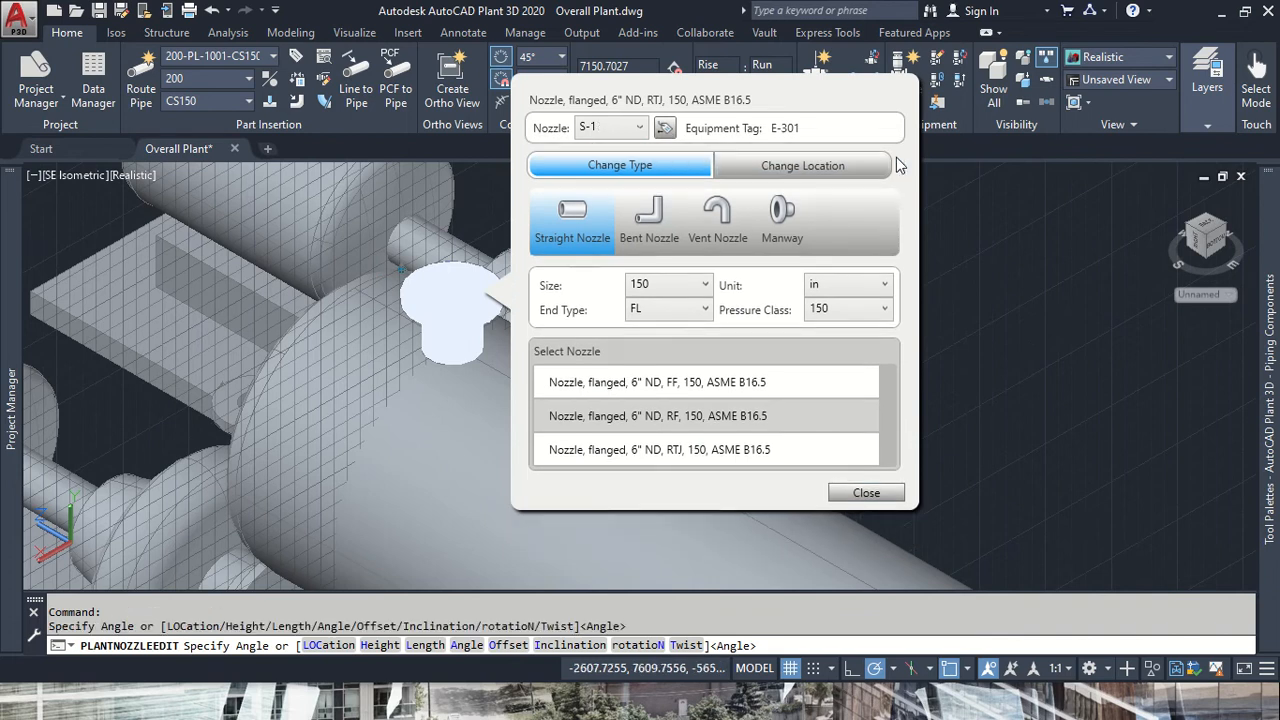
click(866, 494)
- Delete the routed pipe segments and elbows beside the column, from the upper horizontal run to the open lower end
scroll(553, 389, down, 4)
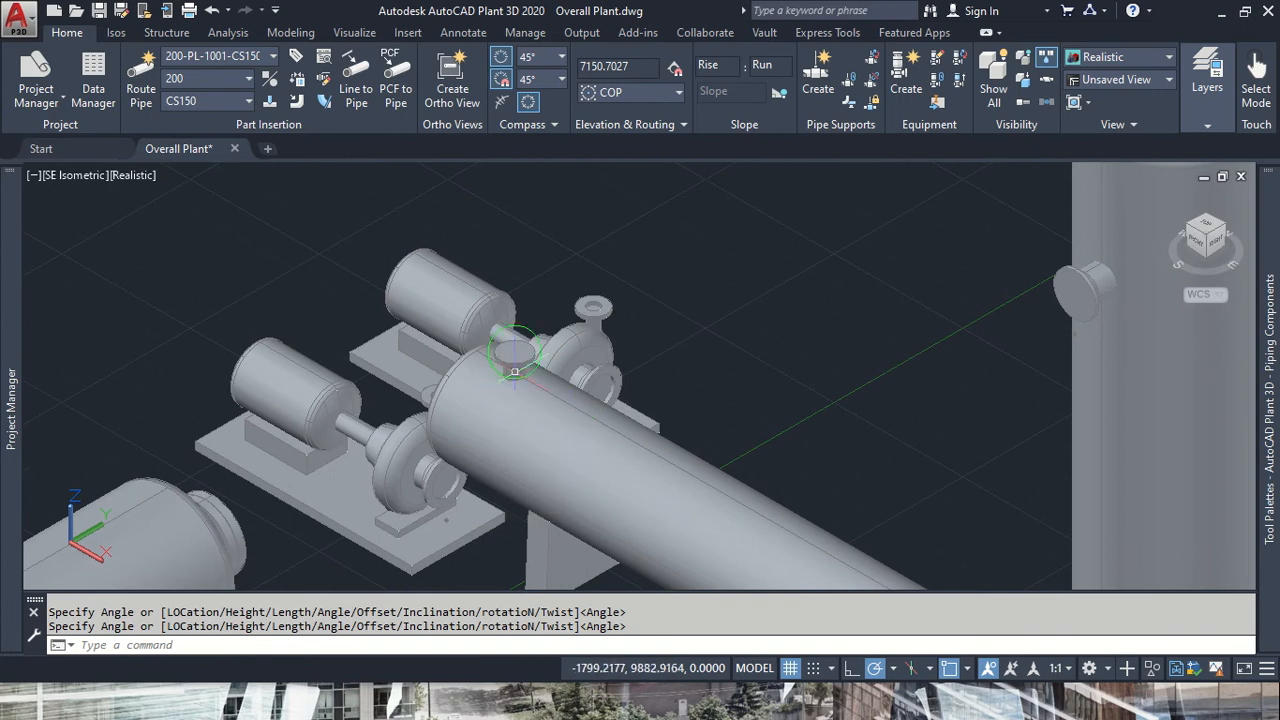
middle_drag(988, 480, 800, 406)
scroll(798, 399, down, 2)
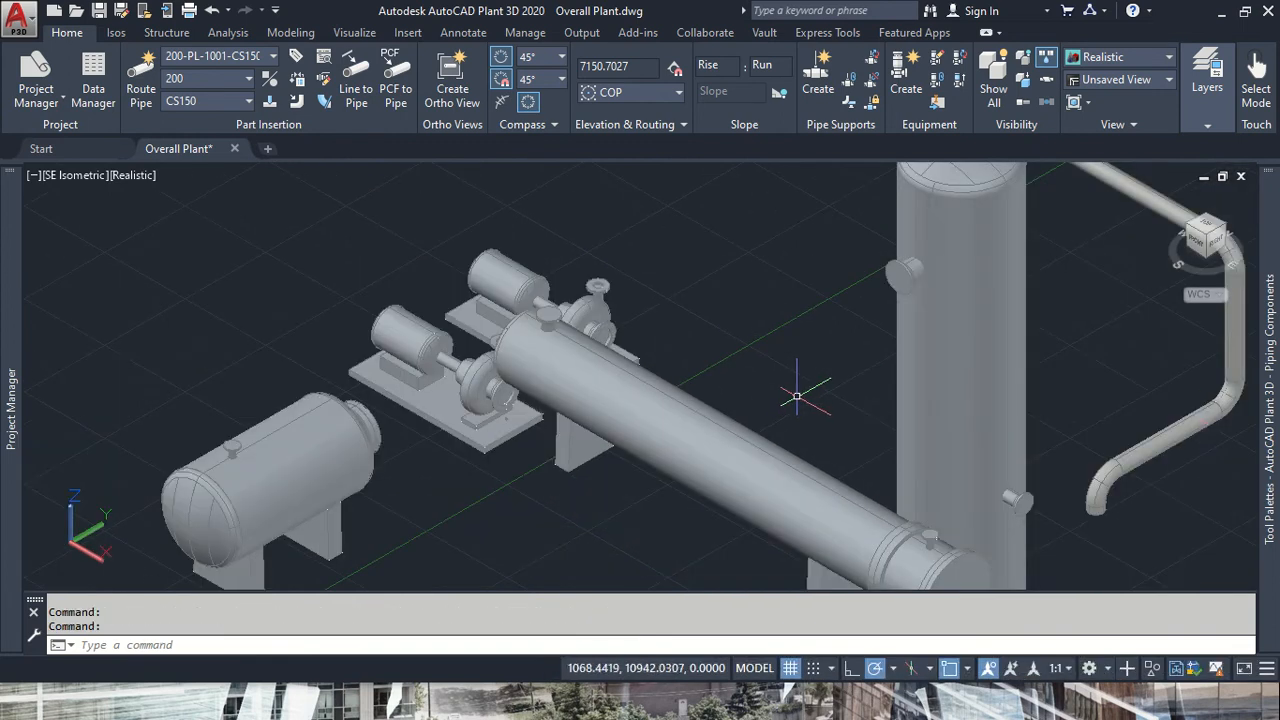
middle_drag(1174, 404, 1050, 475)
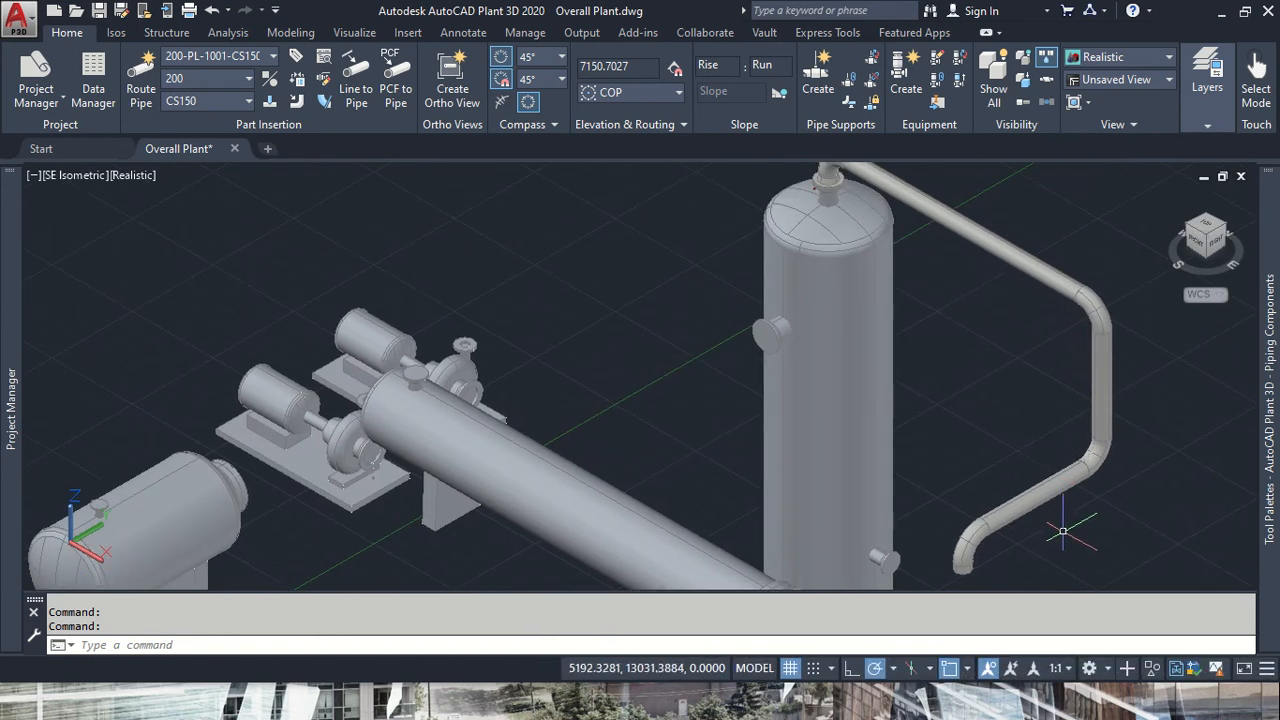
middle_drag(1114, 535, 1062, 474)
click(1113, 518)
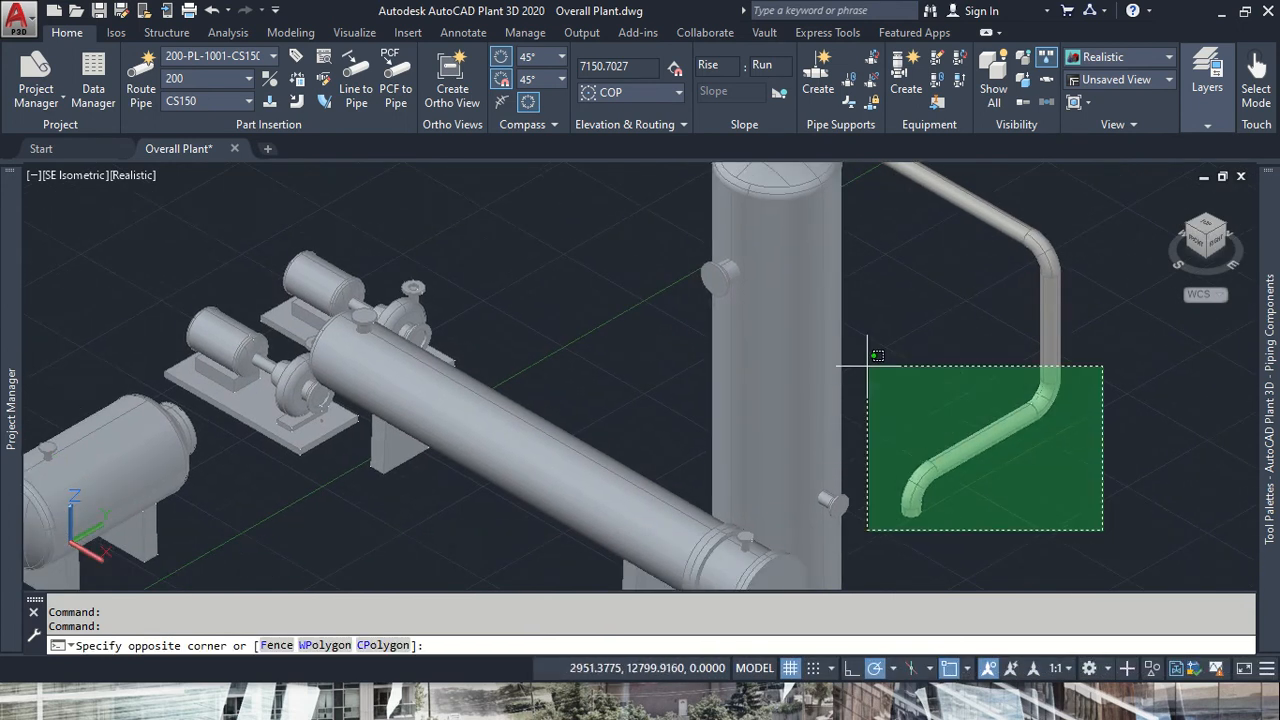
click(923, 185)
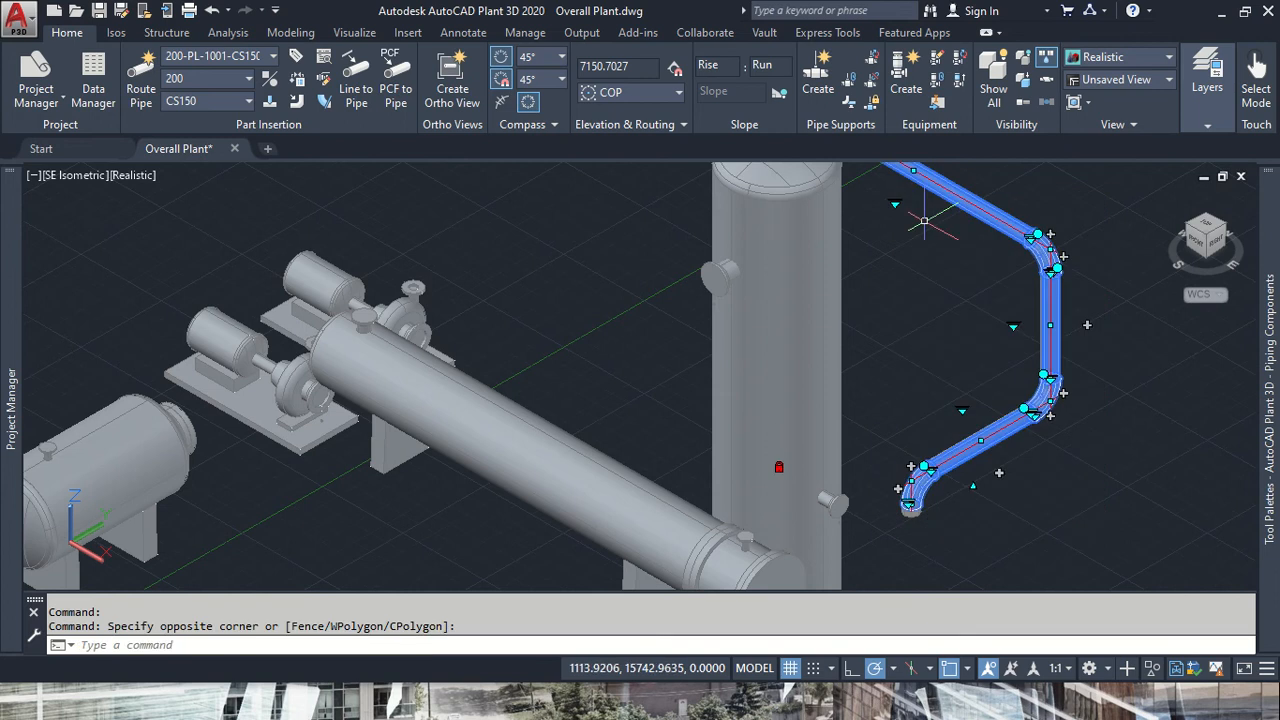
middle_drag(873, 417, 888, 537)
middle_drag(975, 501, 971, 366)
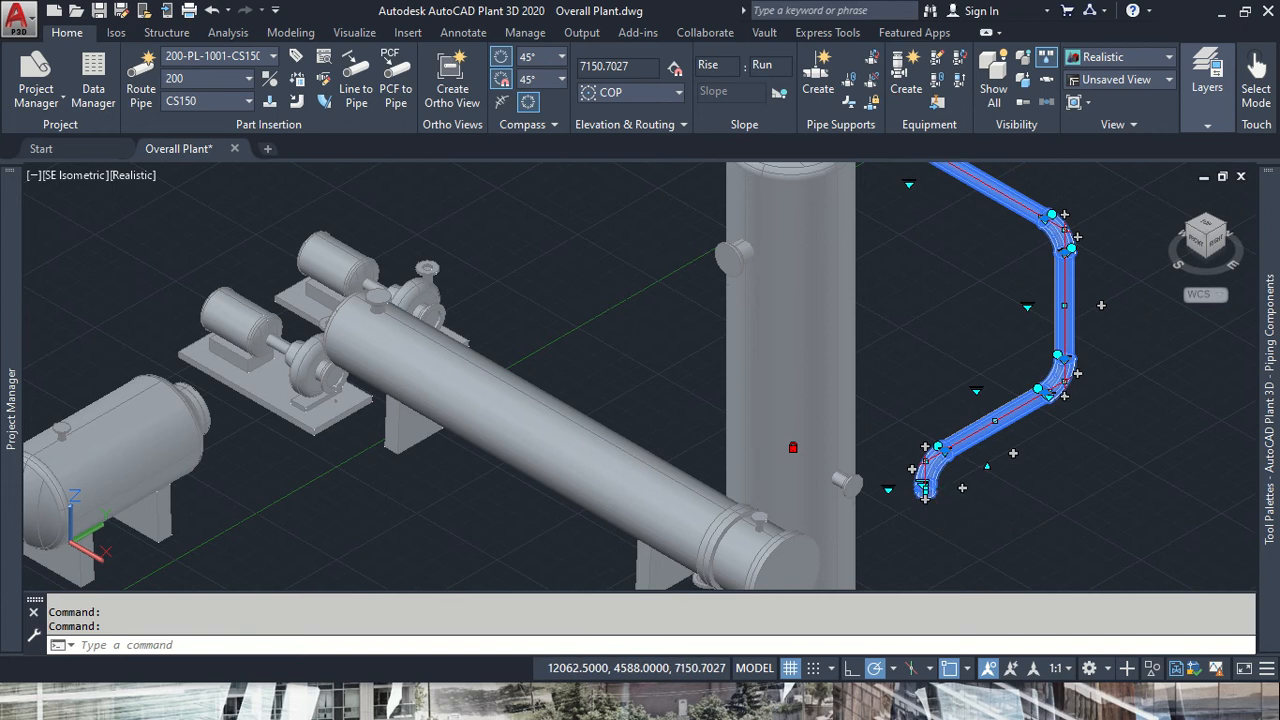
key(Delete)
- Delete the remaining elbow, short pipe piece and flange from the column's top nozzle
middle_drag(957, 252, 1003, 423)
scroll(874, 241, up, 6)
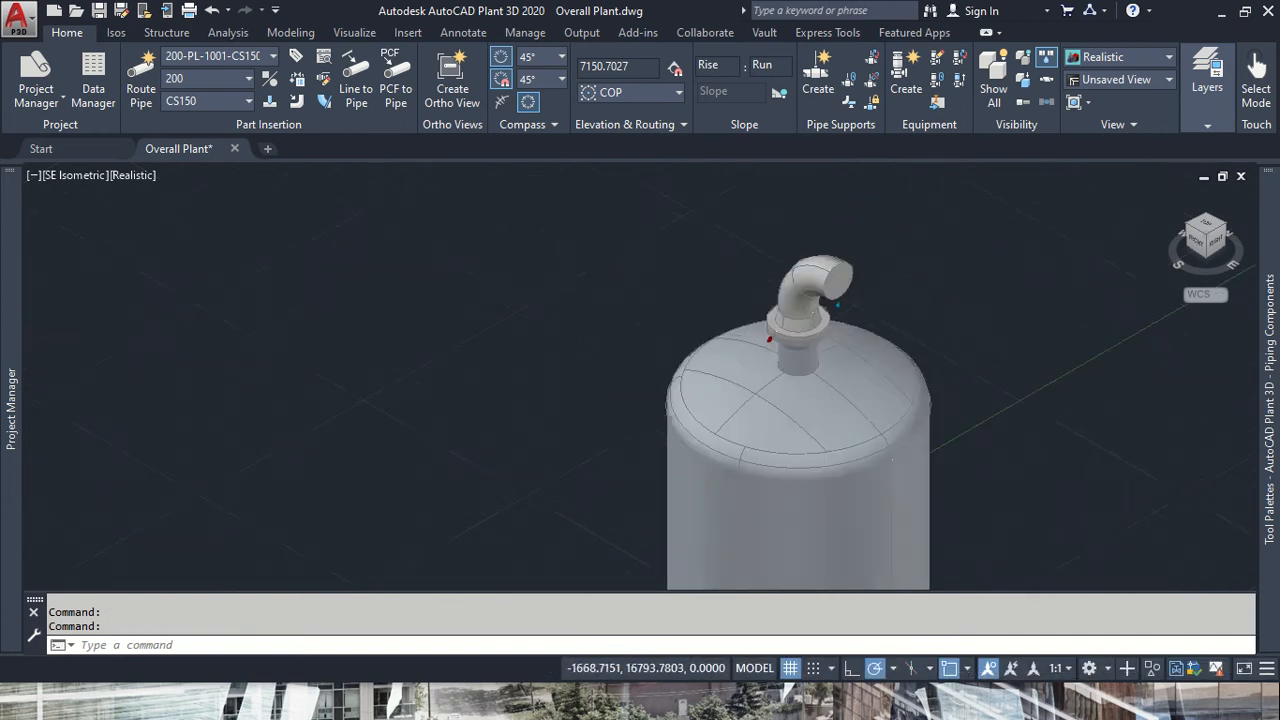
click(779, 300)
key(Delete)
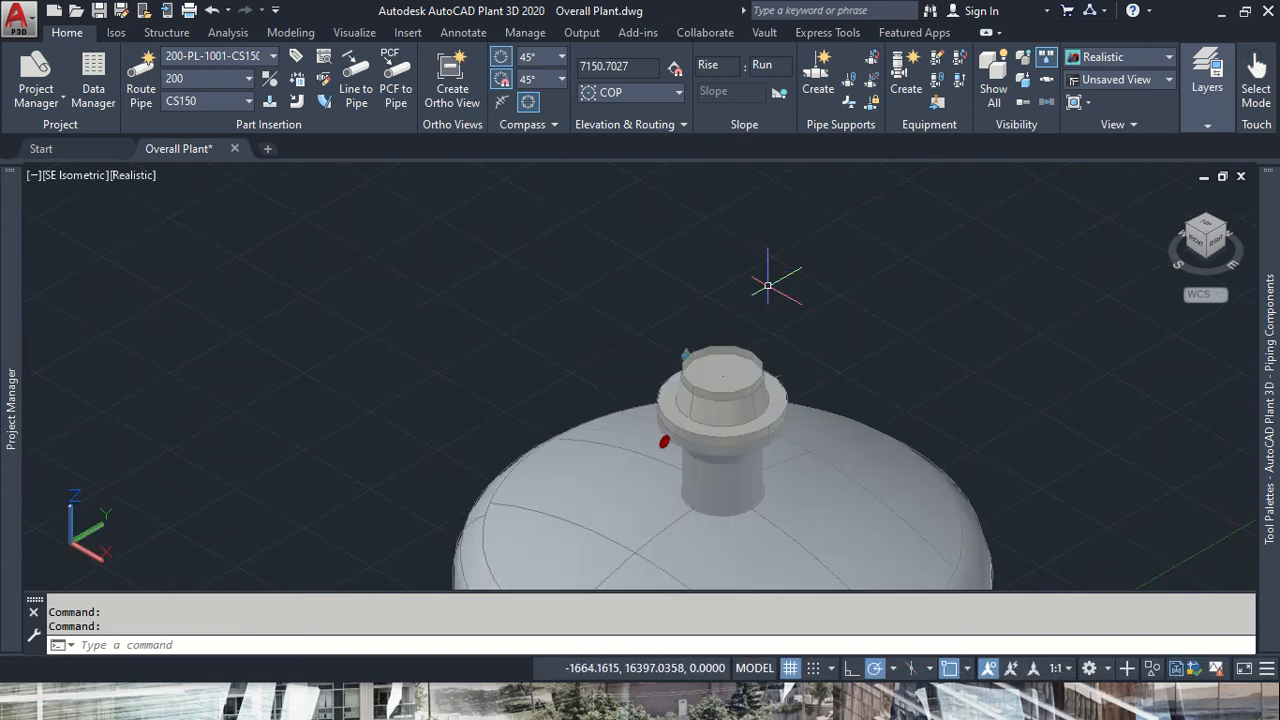
click(722, 385)
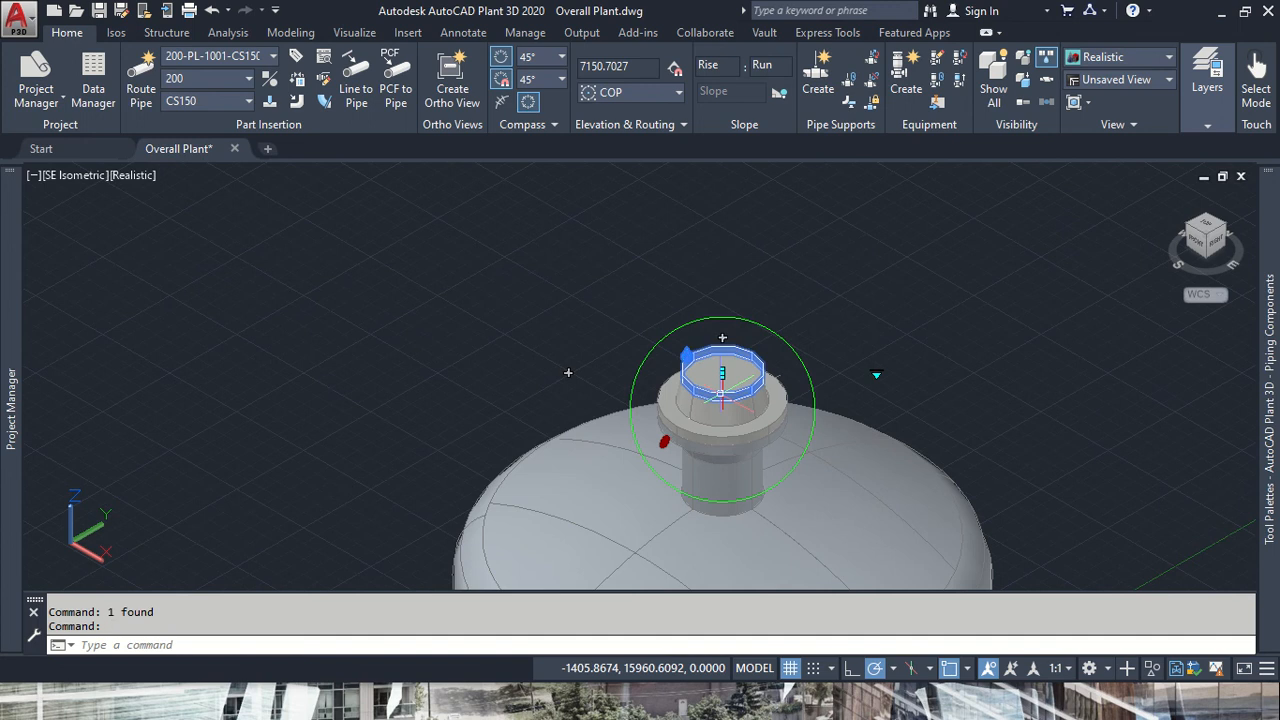
key(Delete)
click(715, 374)
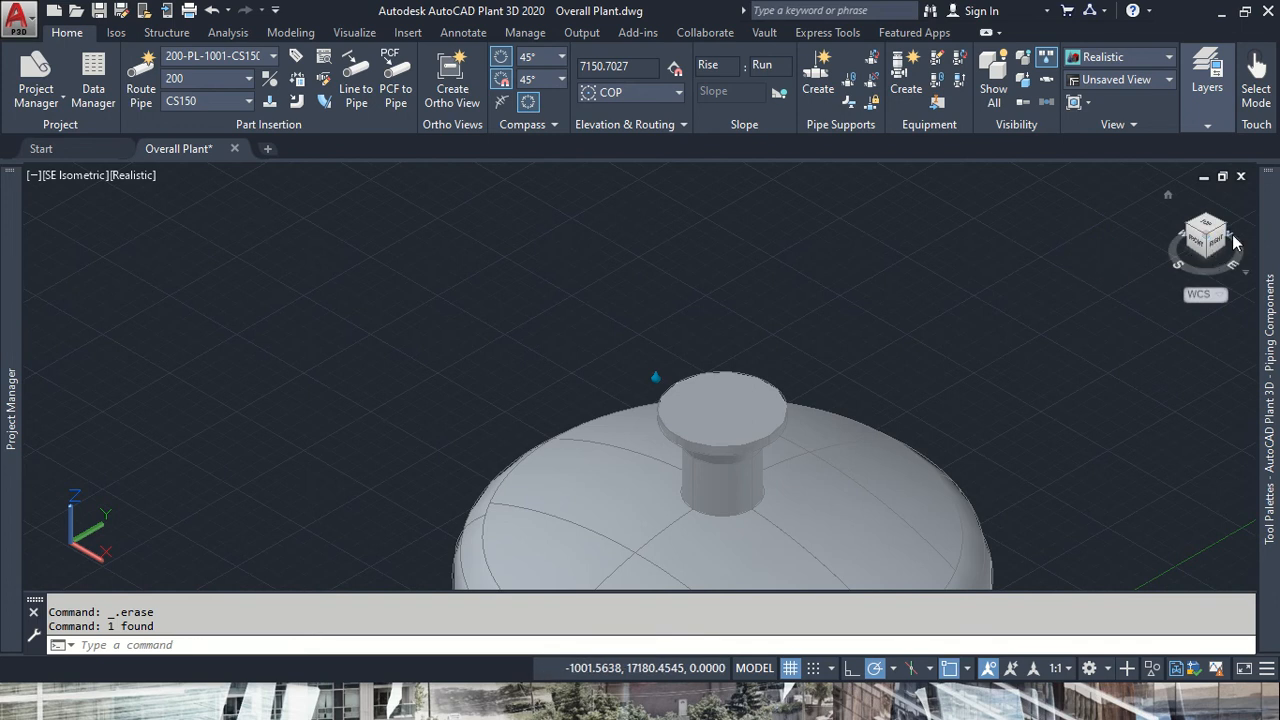
- View the column and exchanger from the southwest isometric direction and check the properties of column C-301
click(1190, 232)
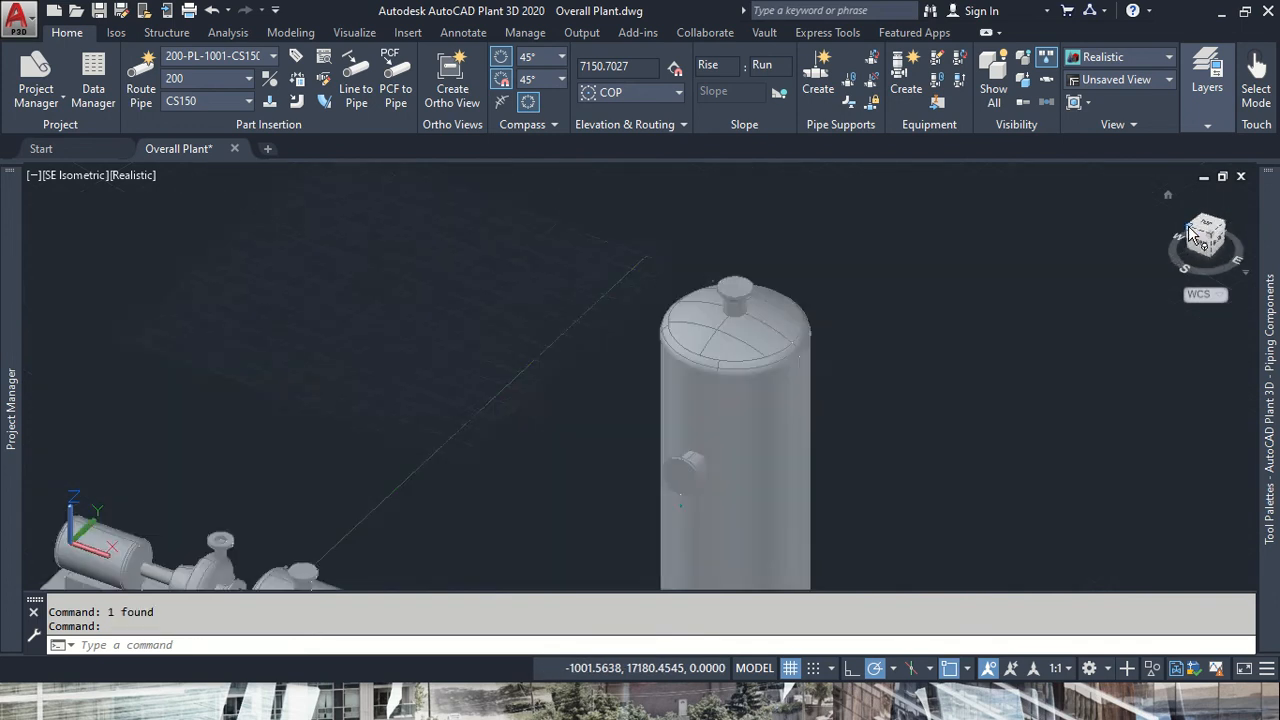
scroll(726, 291, up, 5)
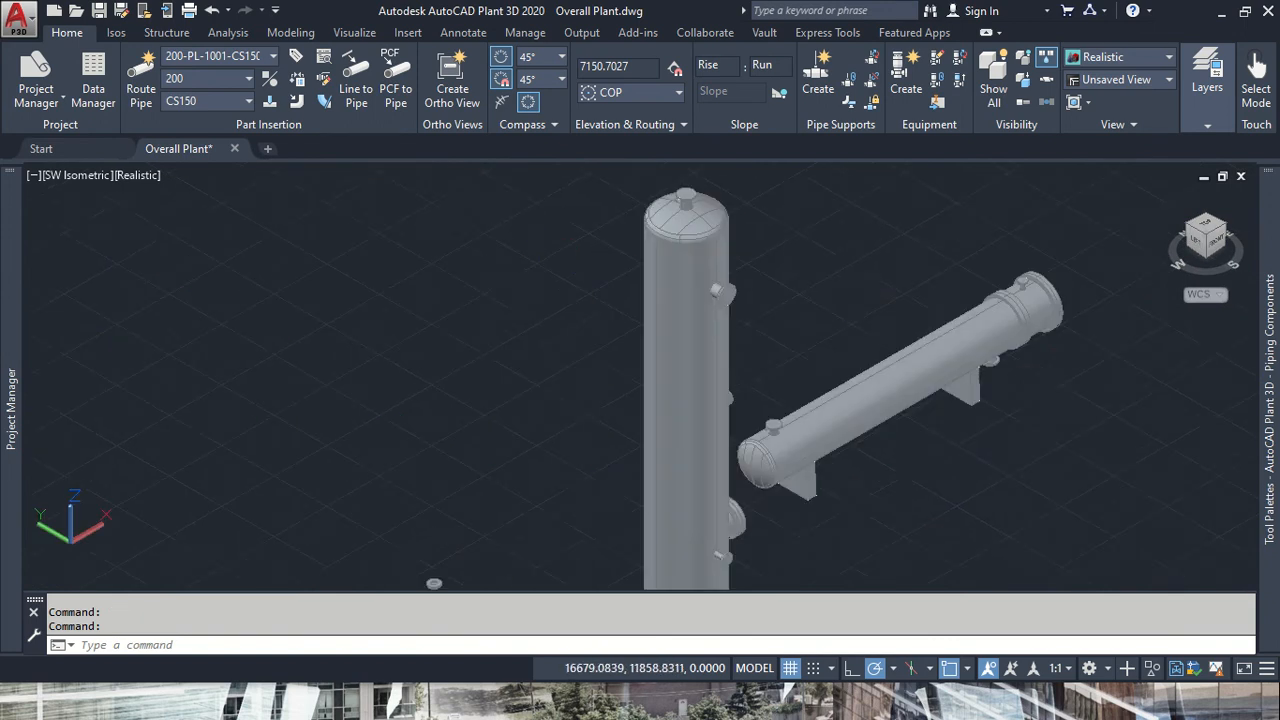
middle_drag(712, 197, 542, 267)
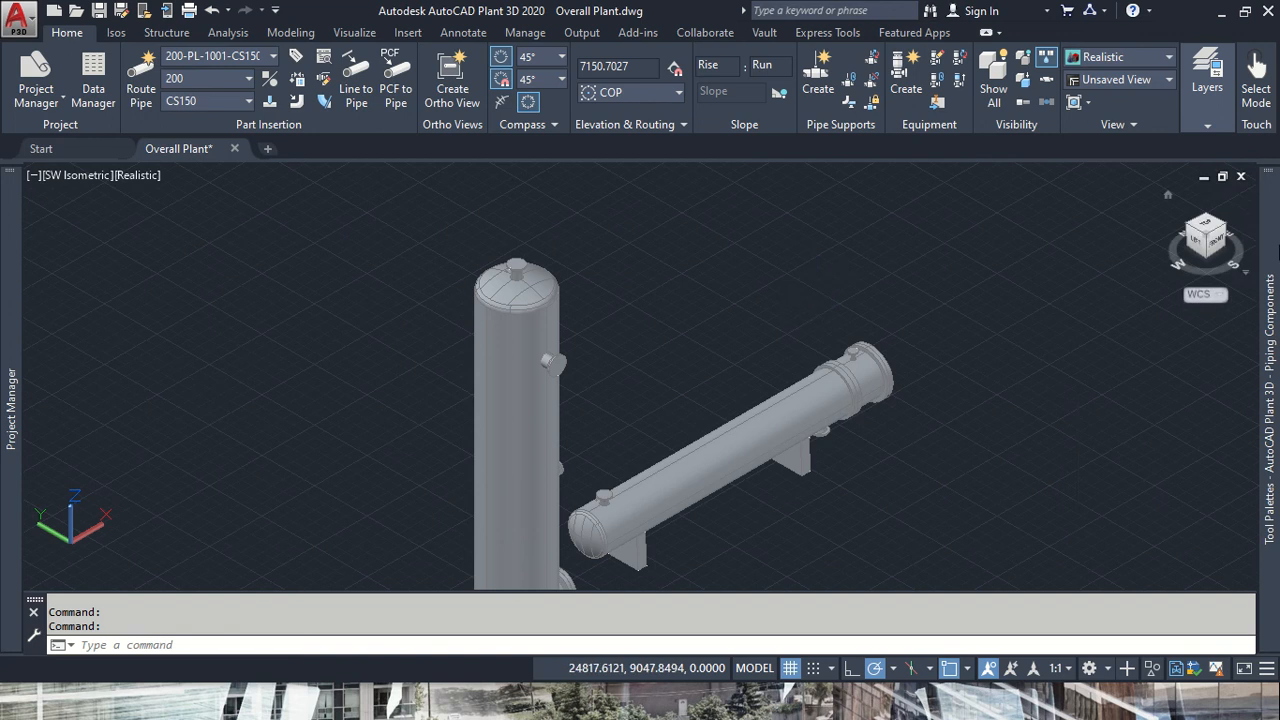
scroll(563, 295, up, 2)
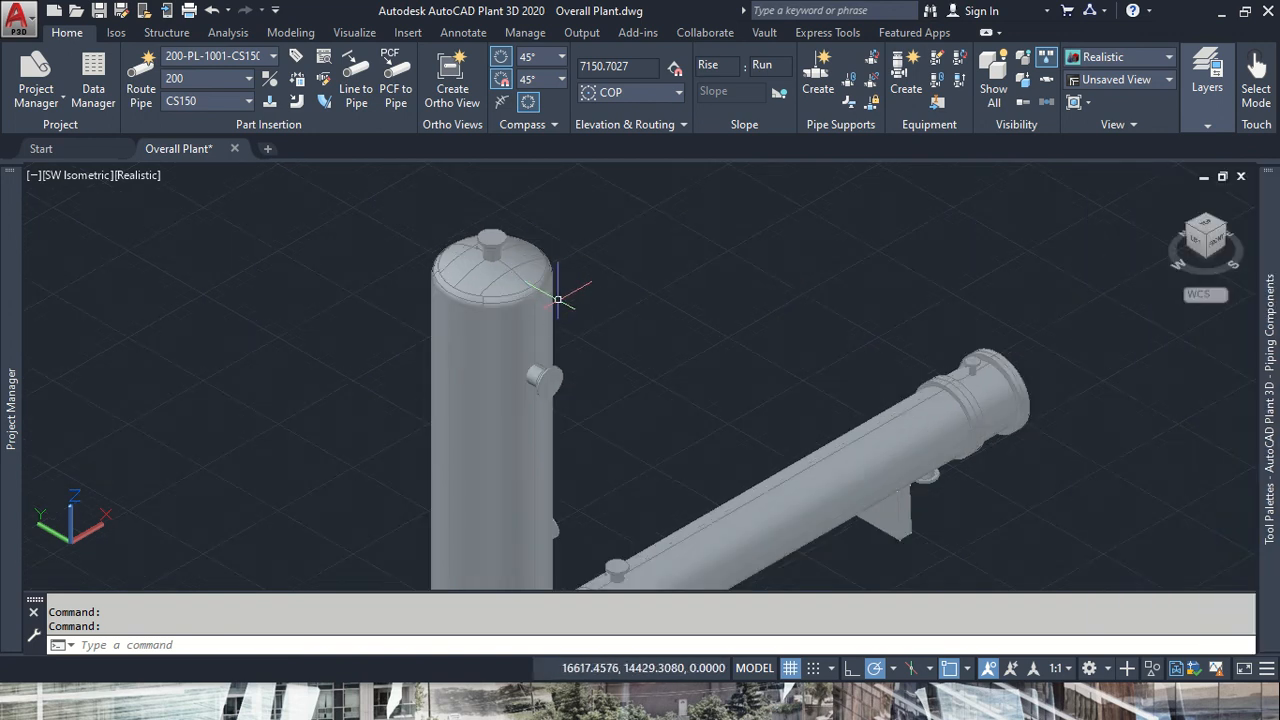
scroll(524, 265, up, 3)
middle_drag(517, 265, 540, 379)
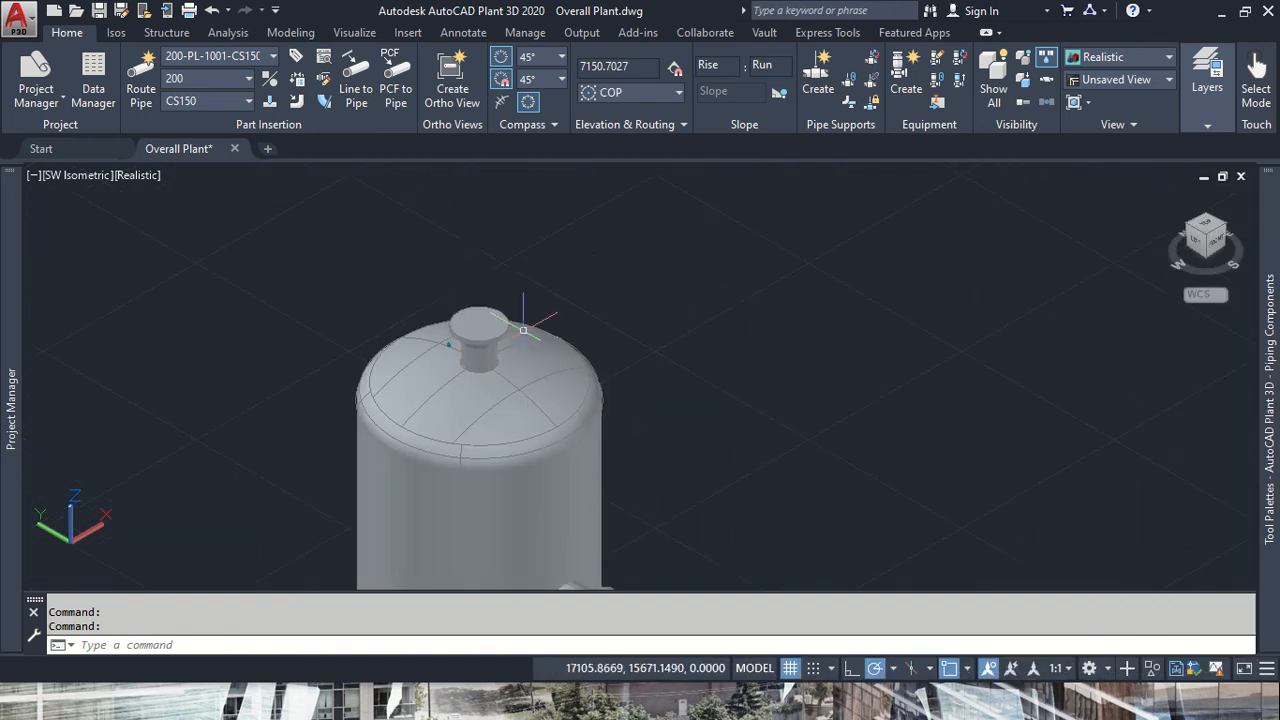
click(456, 300)
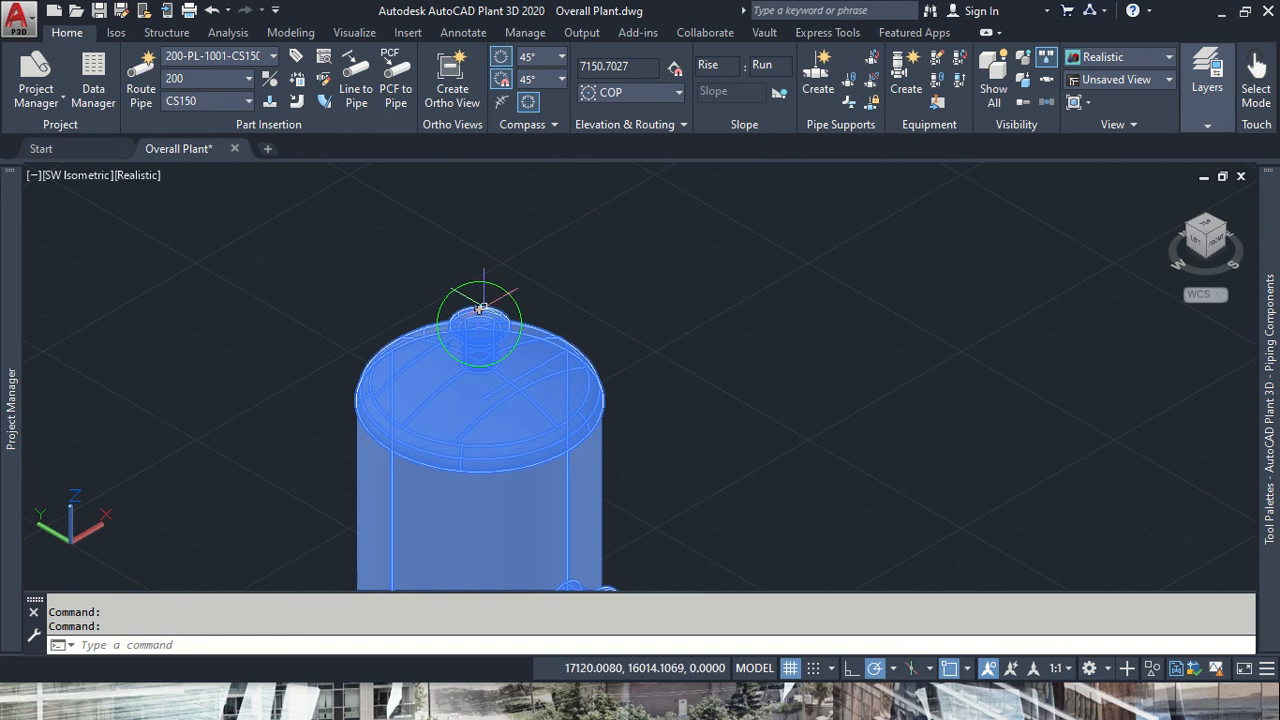
key(ctrl+1)
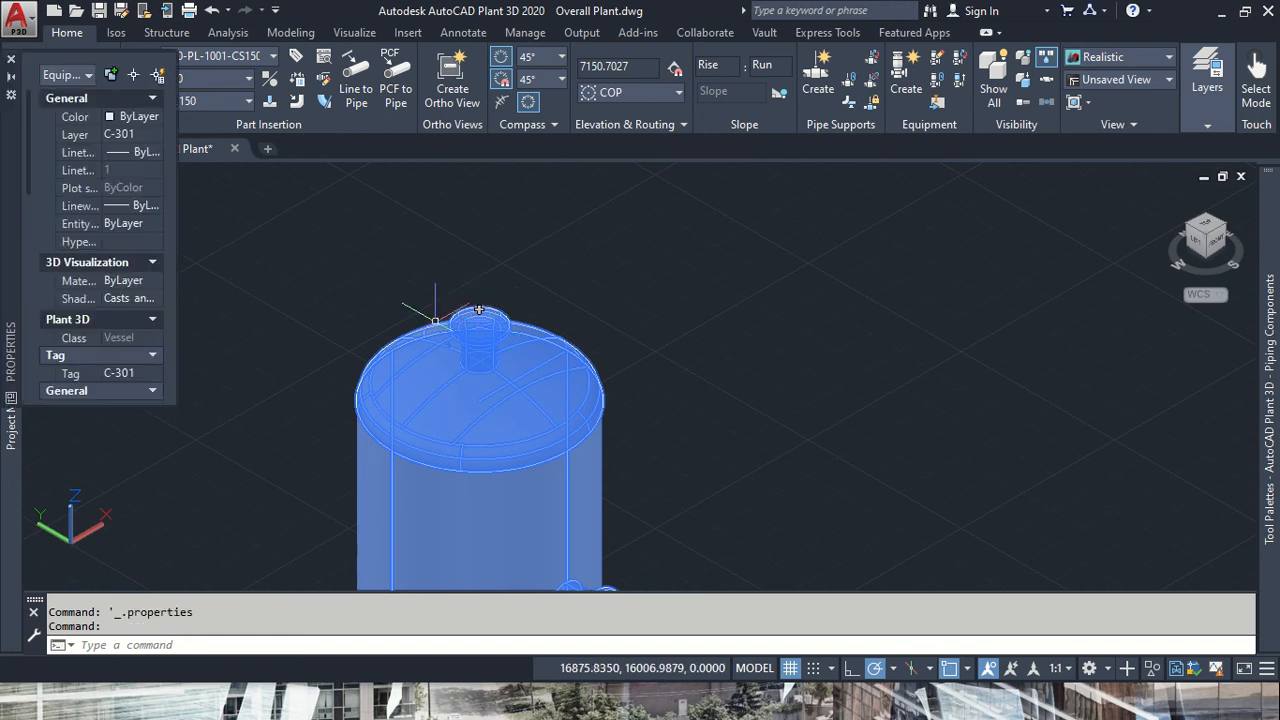
click(10, 57)
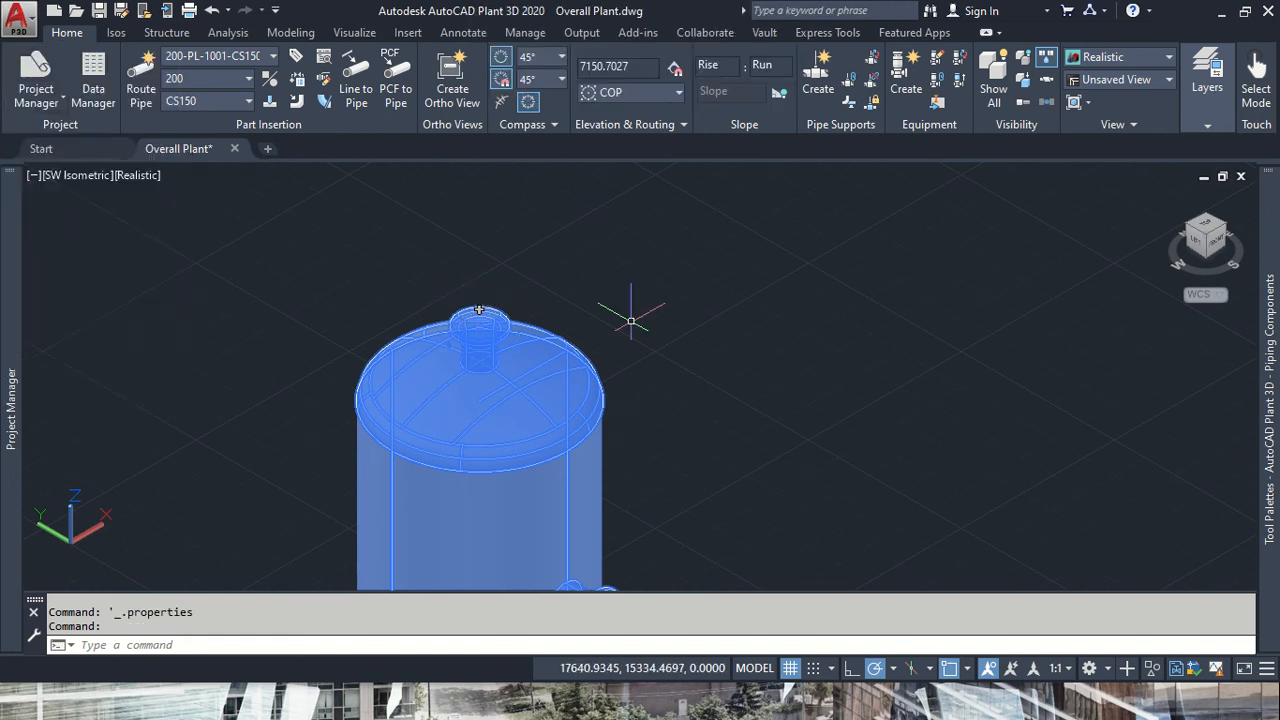
- Start routing line 200-PL-1001-CS150 at the column's top nozzle and run the pipe 409 mm straight up
click(479, 310)
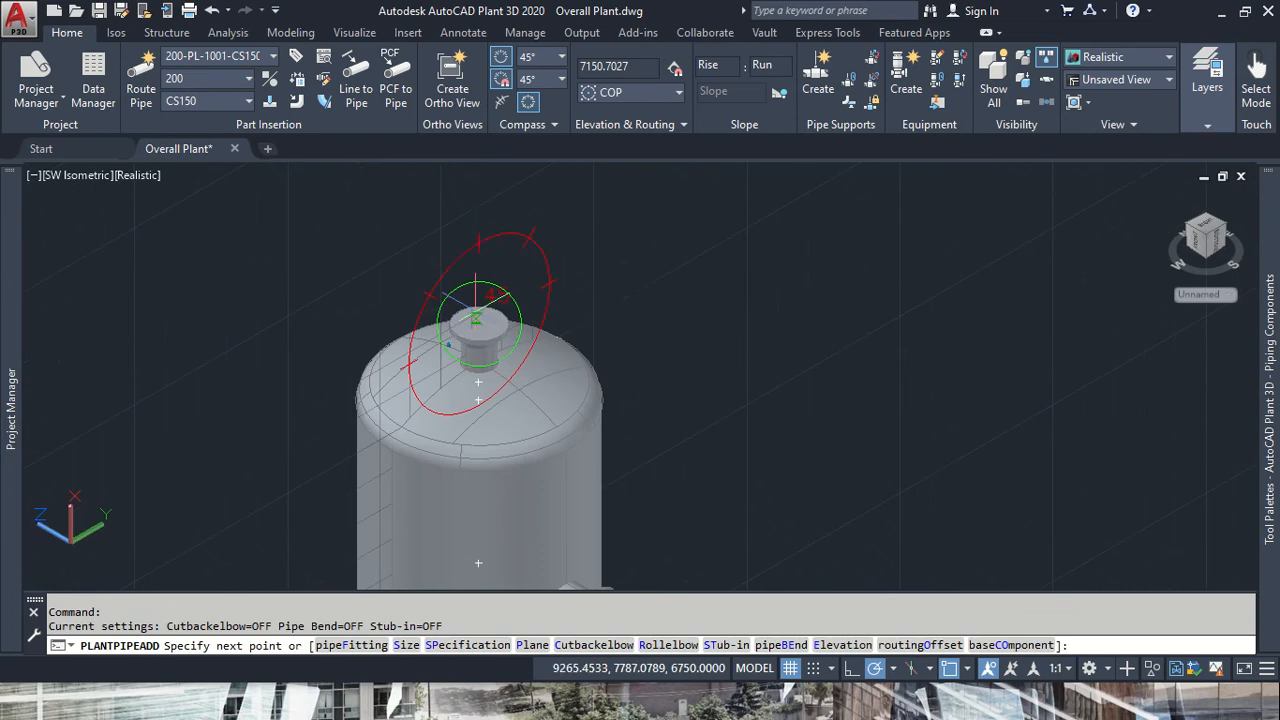
scroll(479, 281, down, 3)
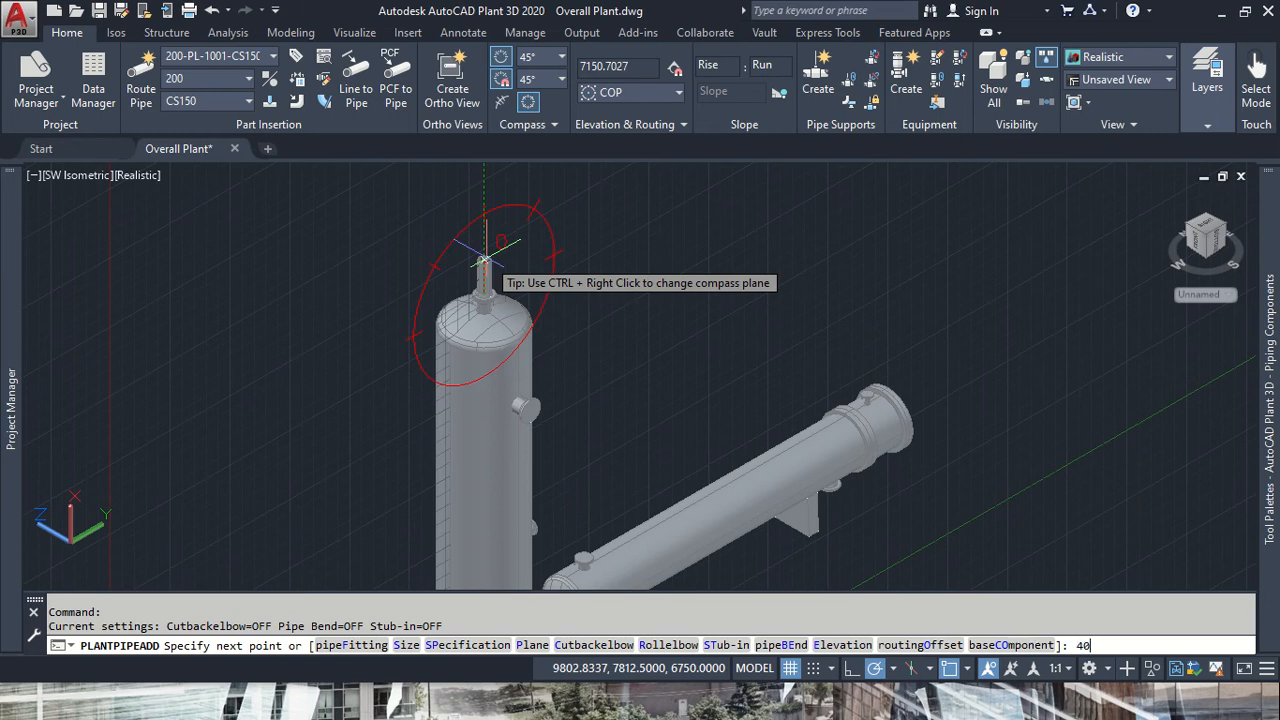
text(409)
key(Return)
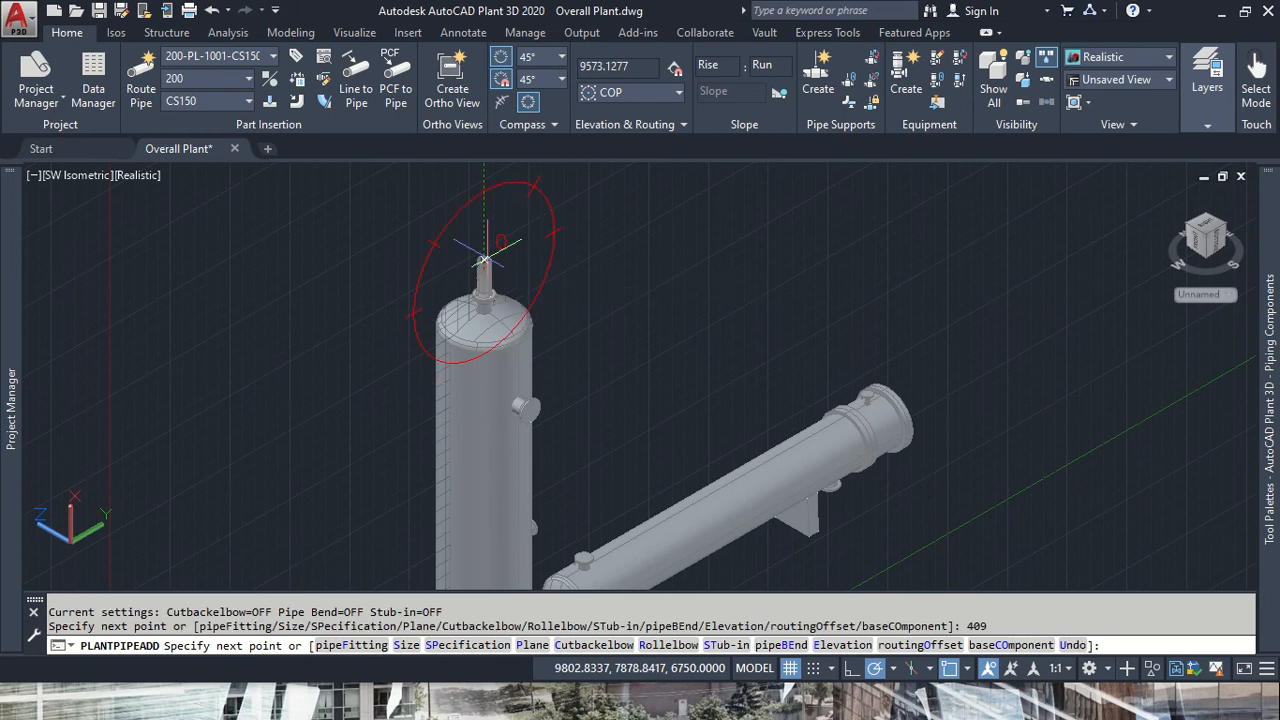
- Continue the pipe run 4250 mm horizontally south from the column, and 2039 mm straight down above the exchanger
ctrl+right_click(618, 360)
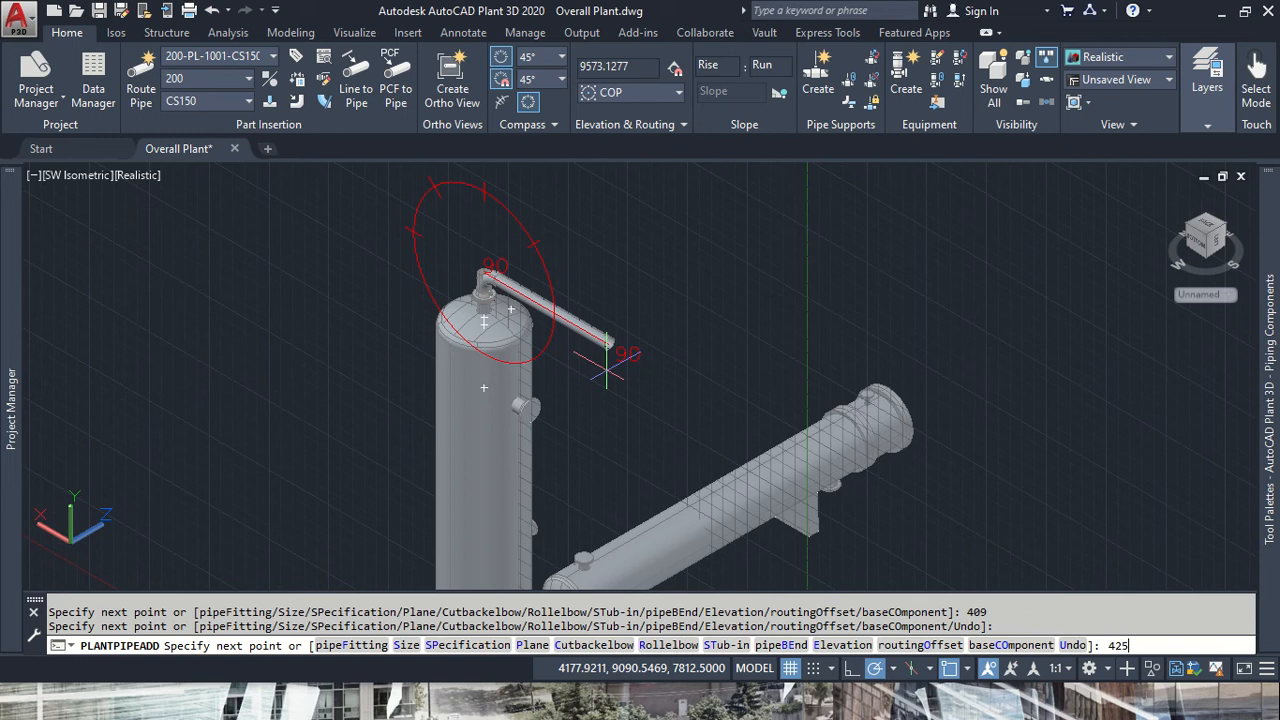
key(Return)
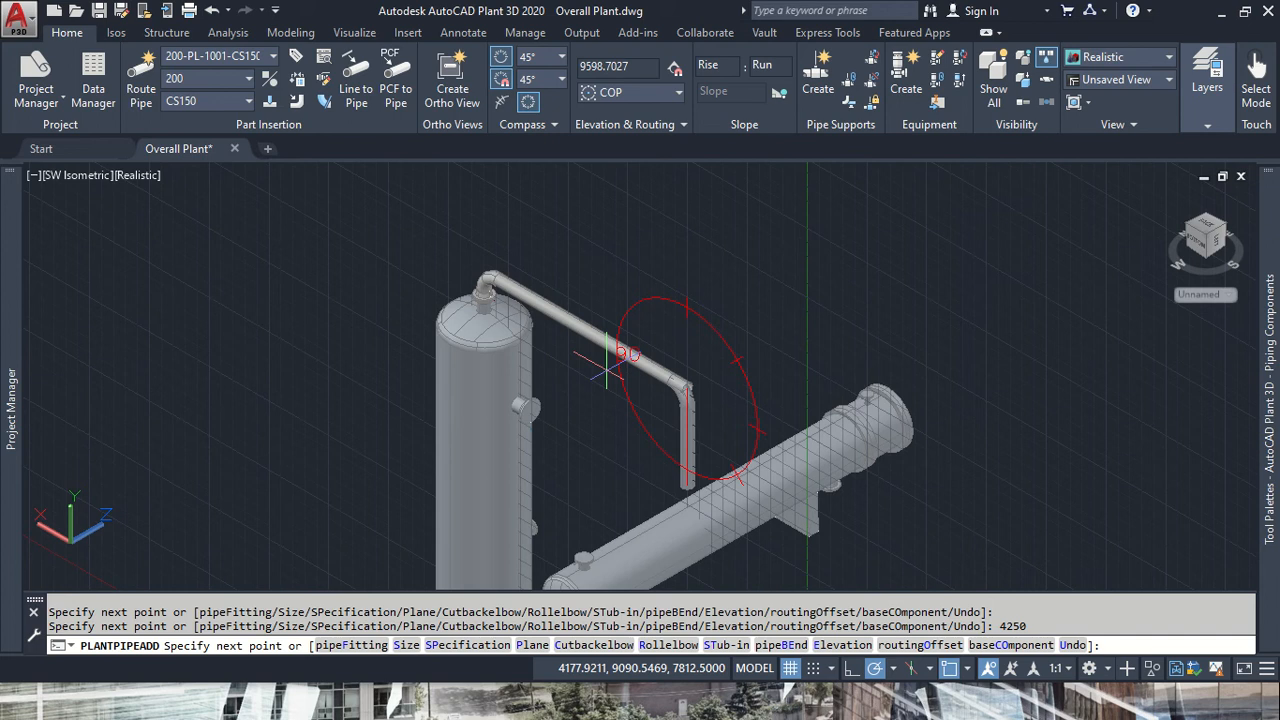
middle_drag(671, 487, 682, 366)
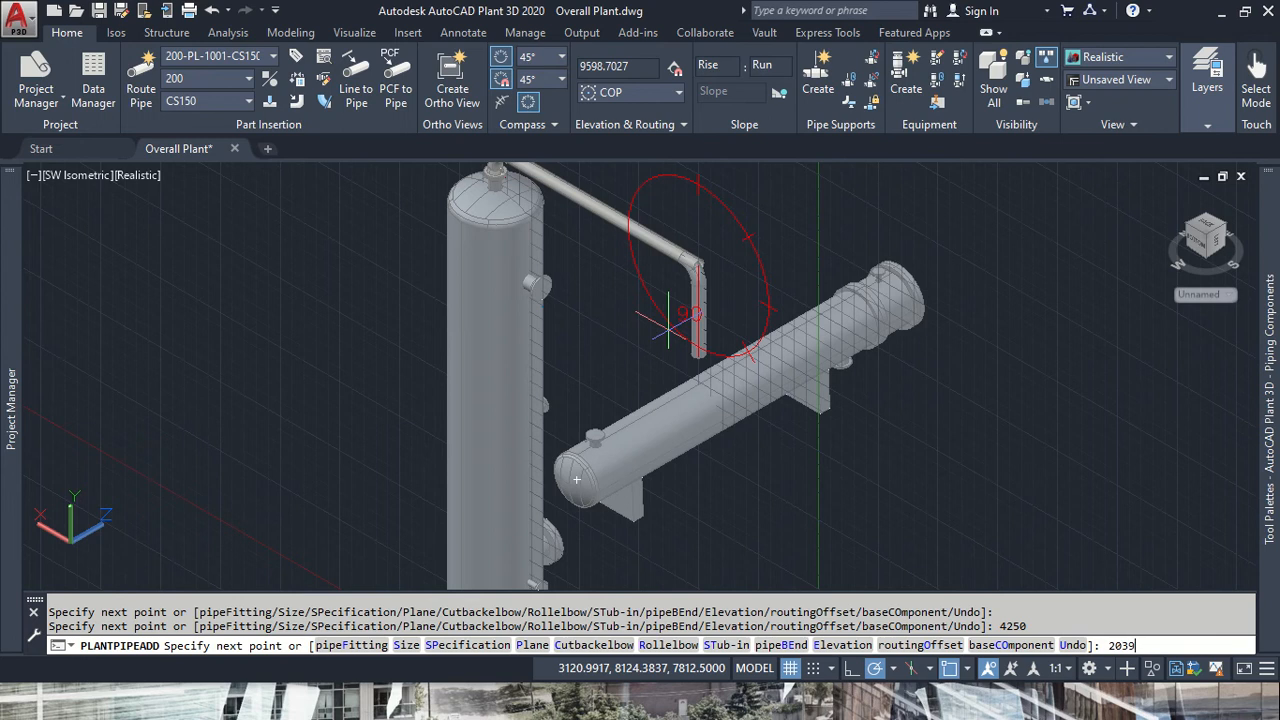
key(Return)
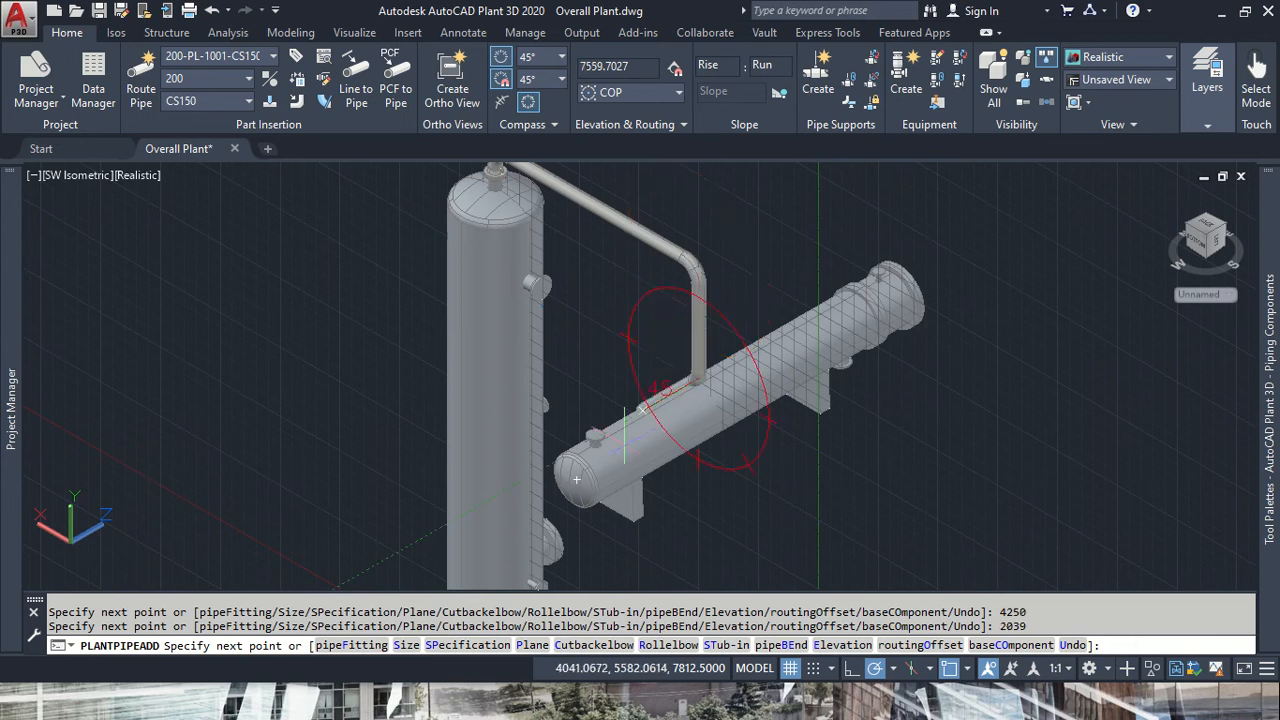
- Try to connect the lower end of the pipe horizontally along the exchanger to the nozzle on top of its domed end
scroll(595, 400, up, 4)
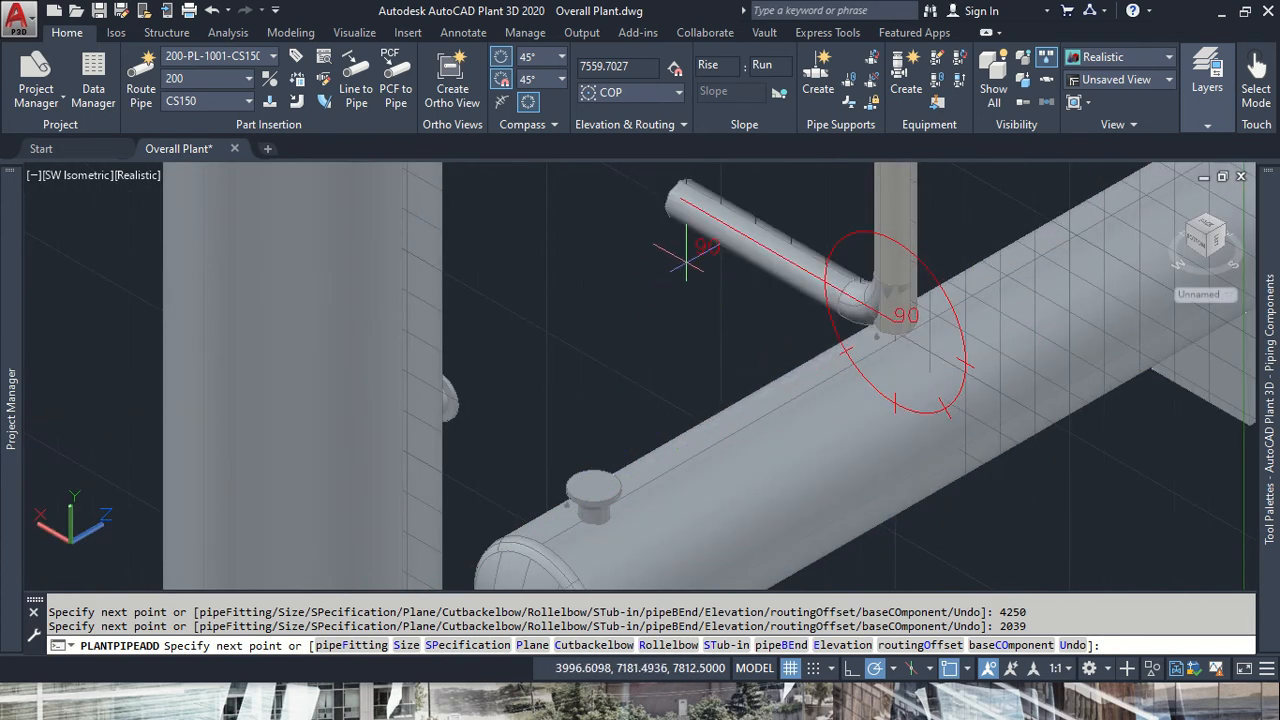
ctrl+right_click(708, 416)
ctrl+right_click(727, 255)
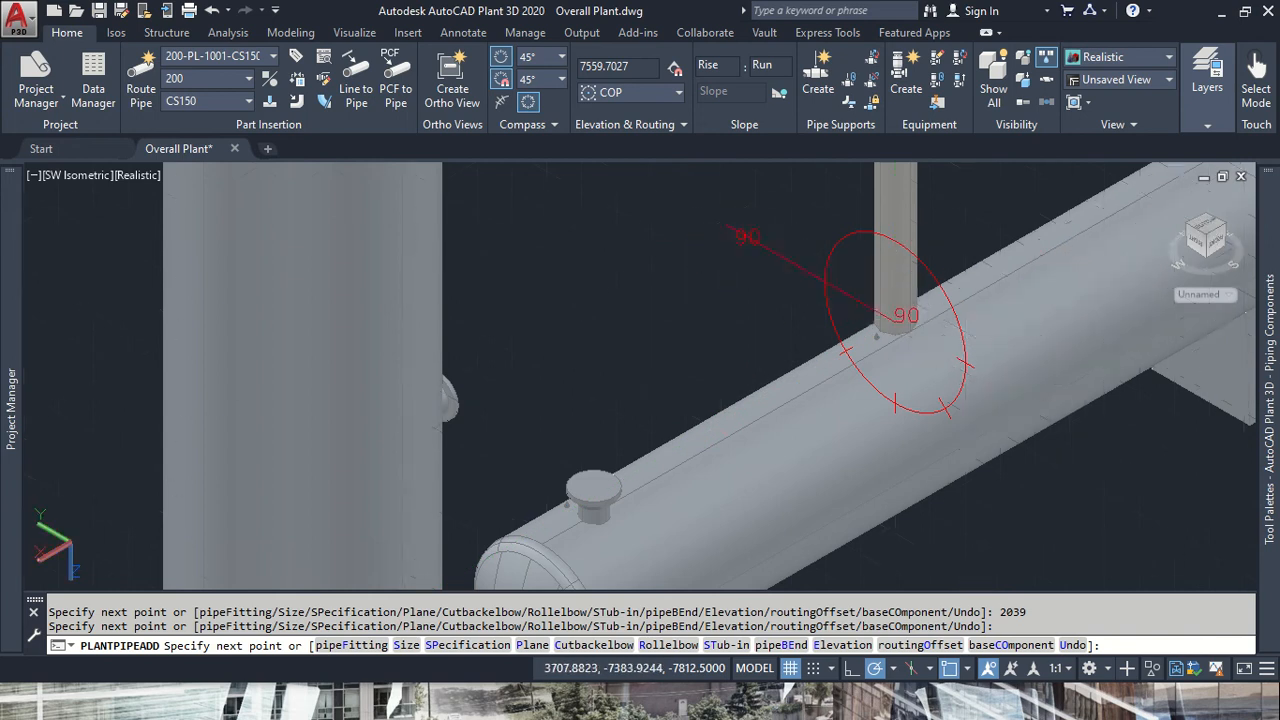
ctrl+right_click(700, 275)
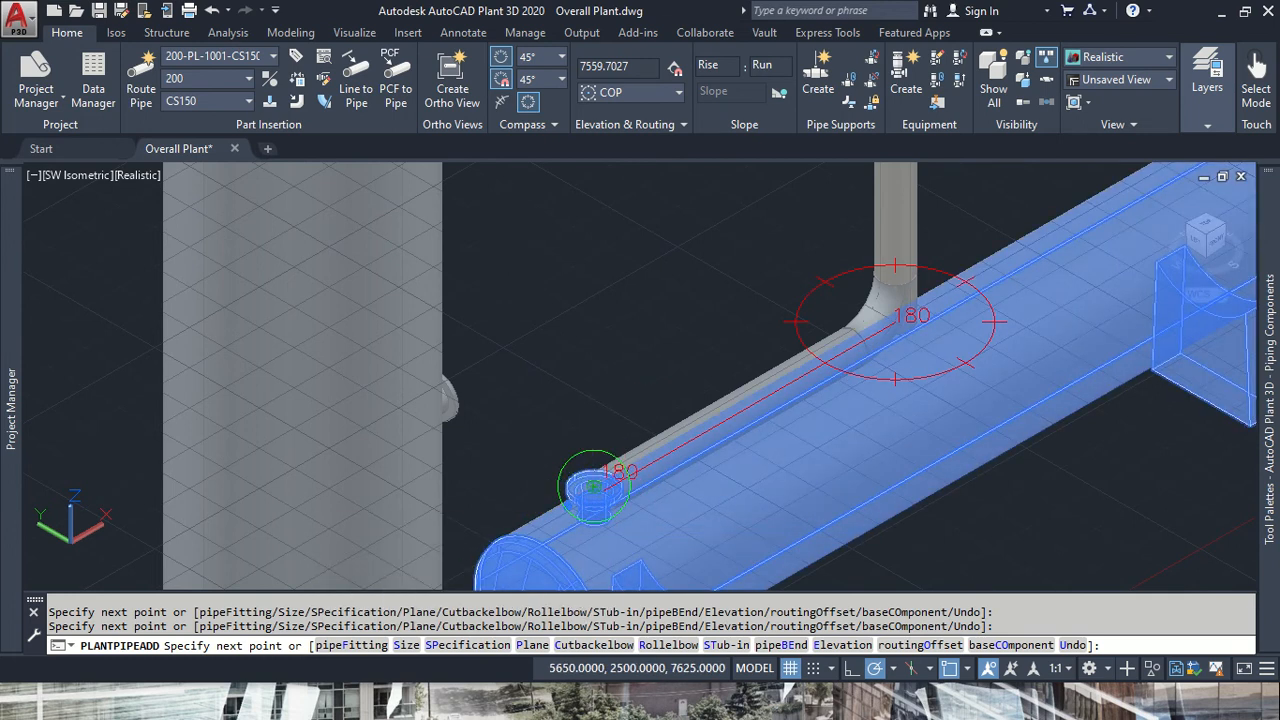
click(594, 487)
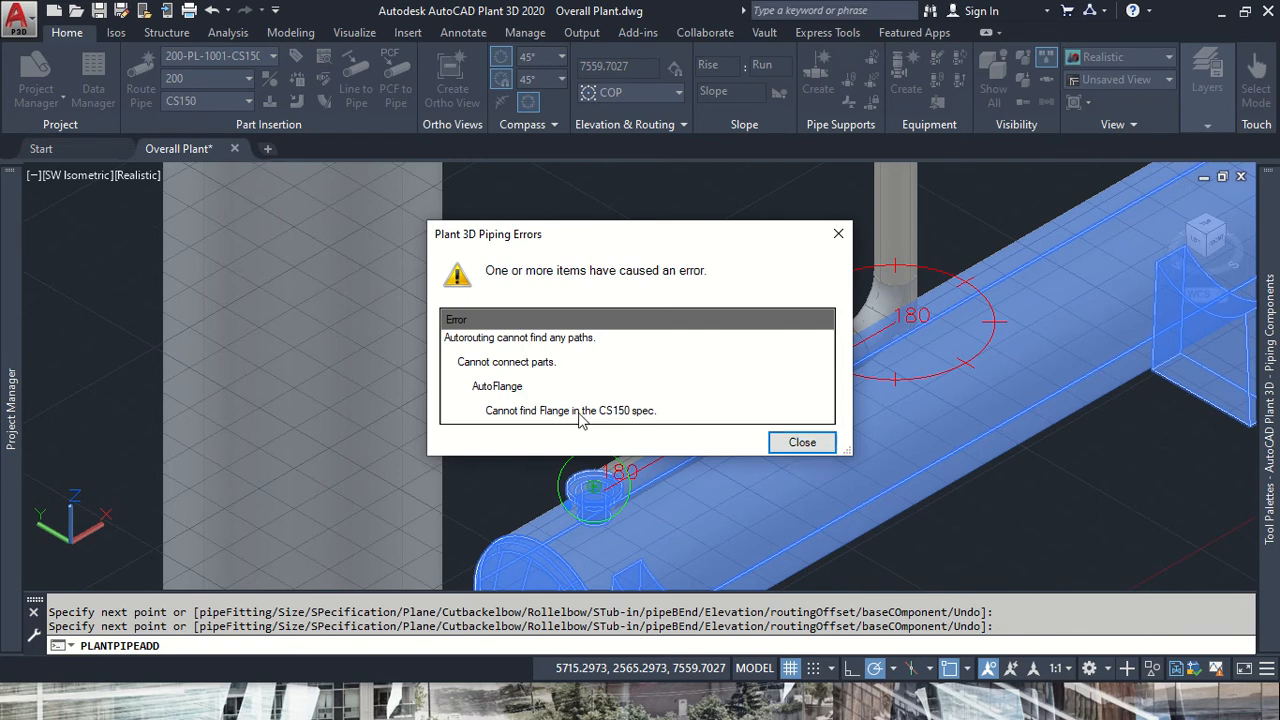
click(796, 449)
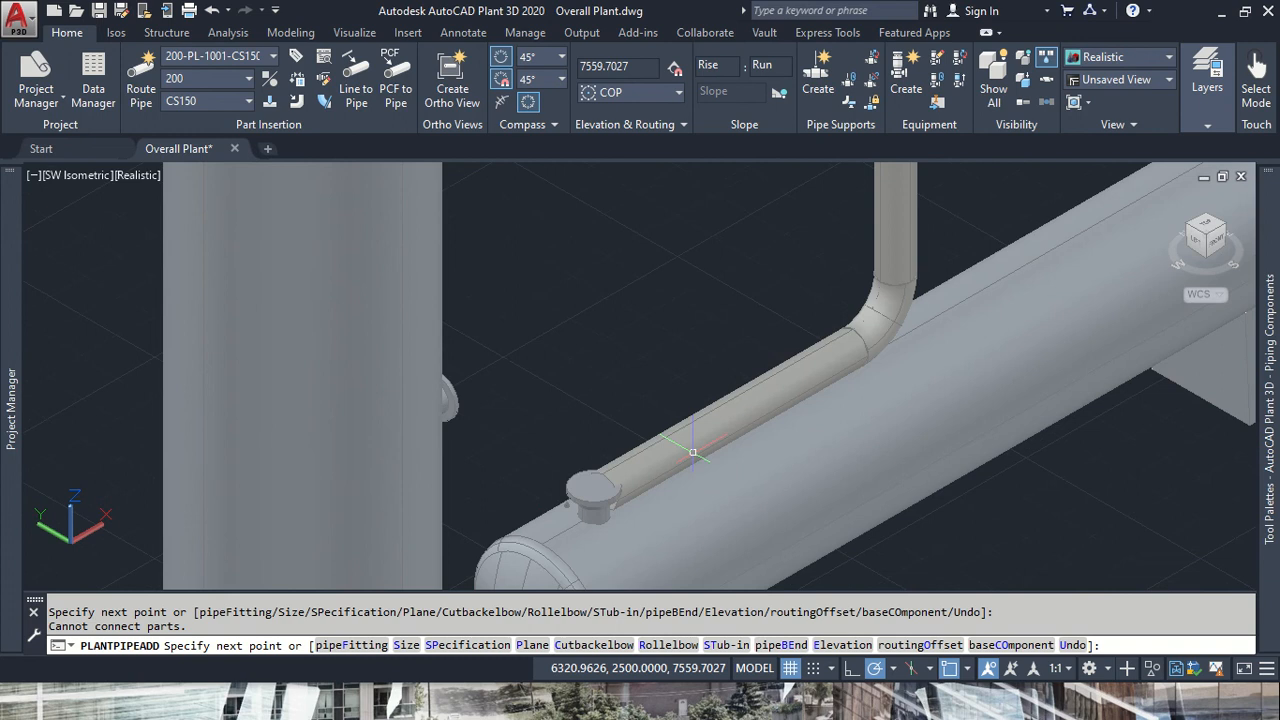
key(Escape)
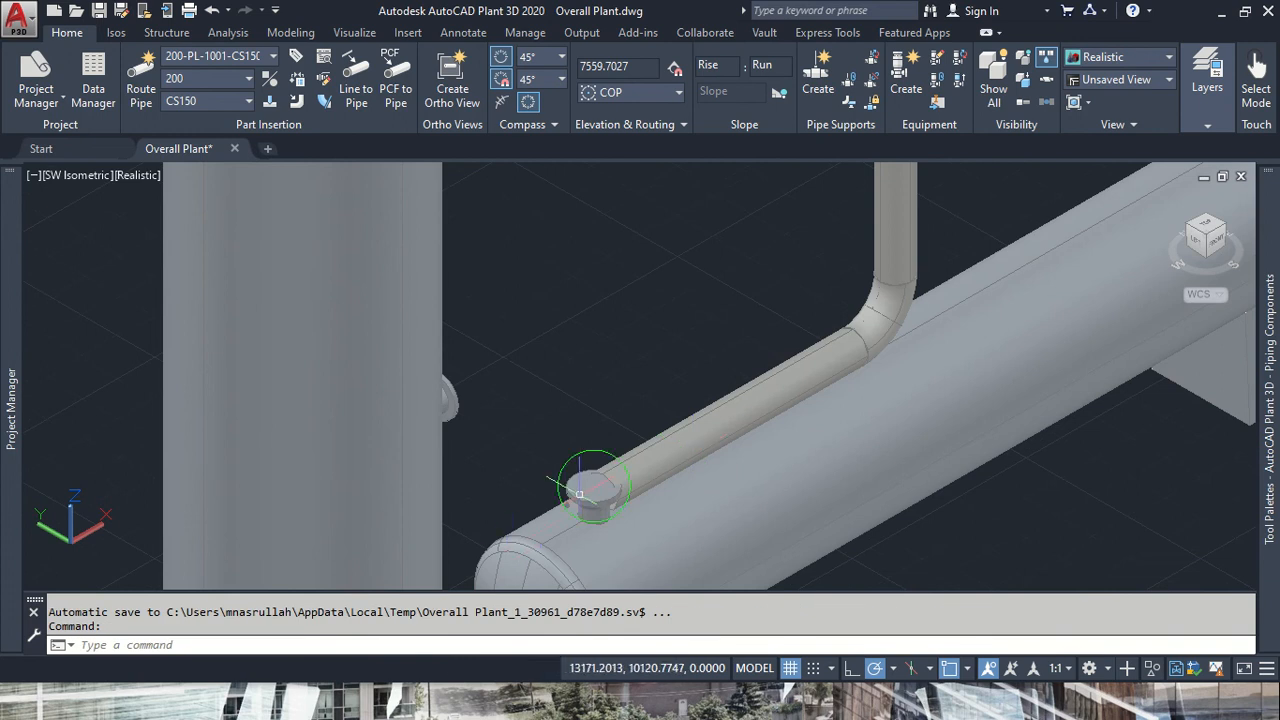
- Inspect the tag, size and facing of the two nozzles on top of exchanger E-301
mouse_move(579, 494)
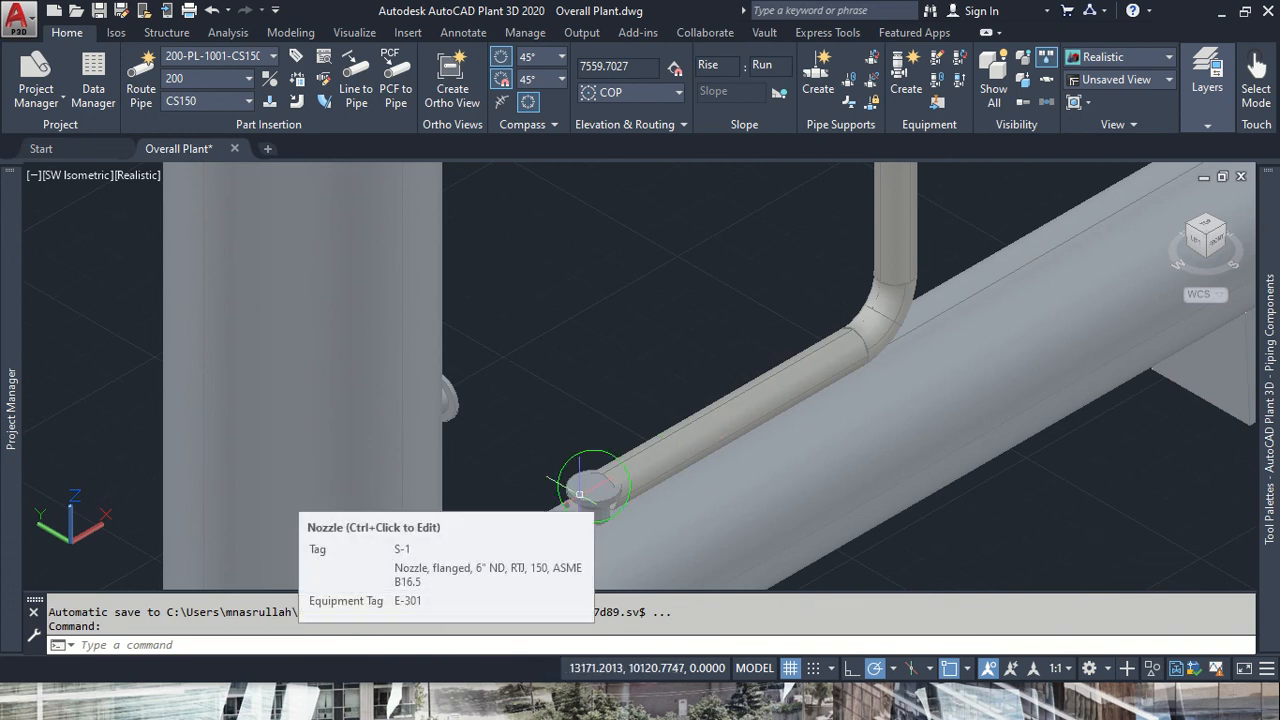
scroll(579, 494, down, 5)
scroll(579, 494, up, 6)
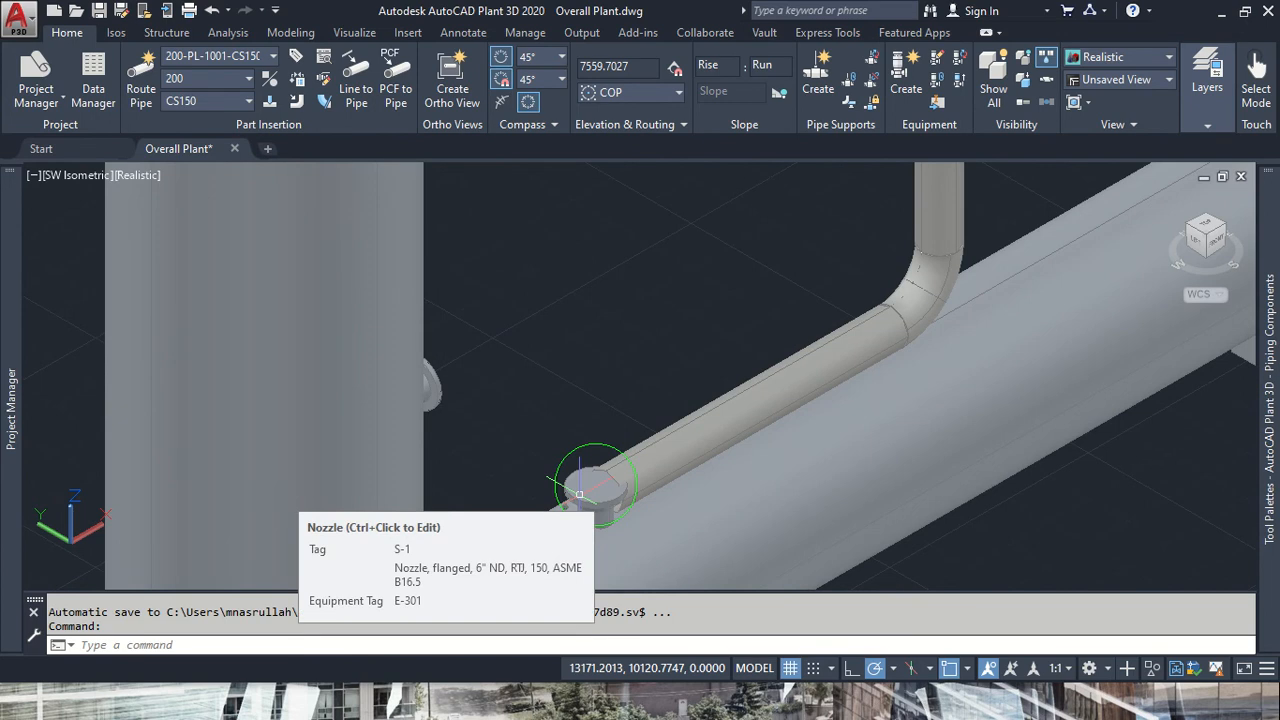
scroll(579, 494, down, 4)
scroll(791, 355, up, 6)
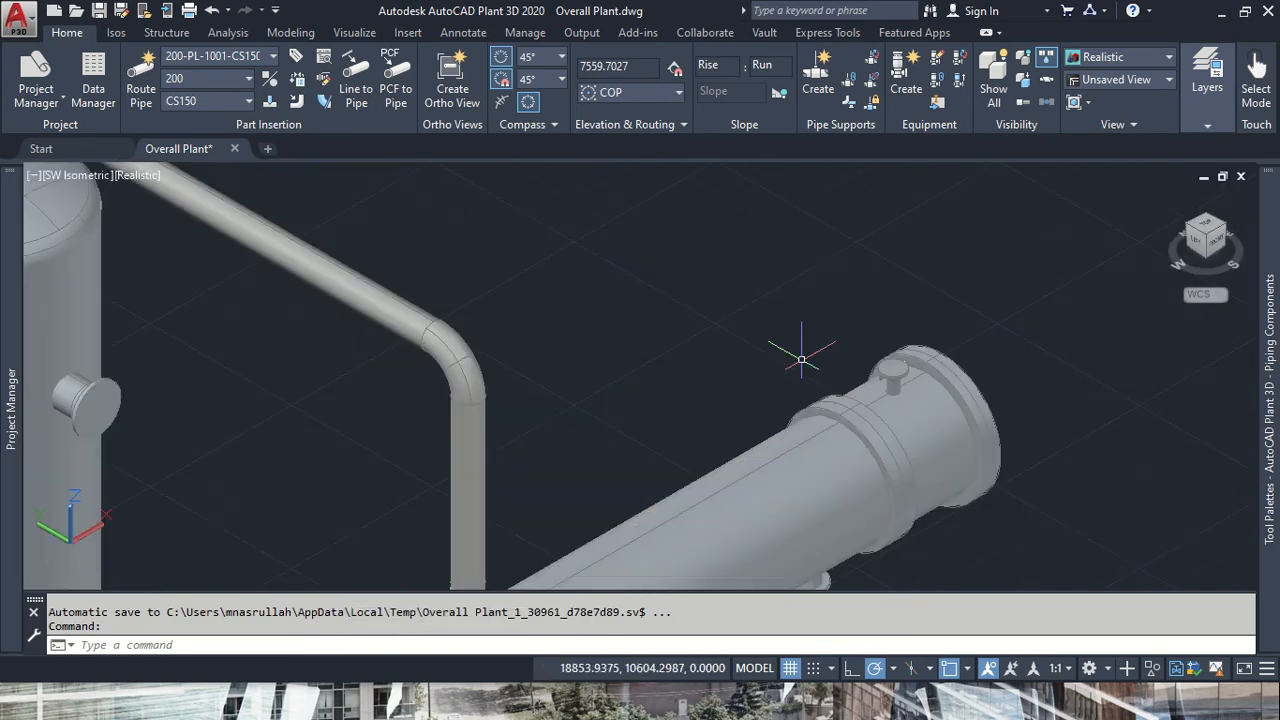
mouse_move(897, 368)
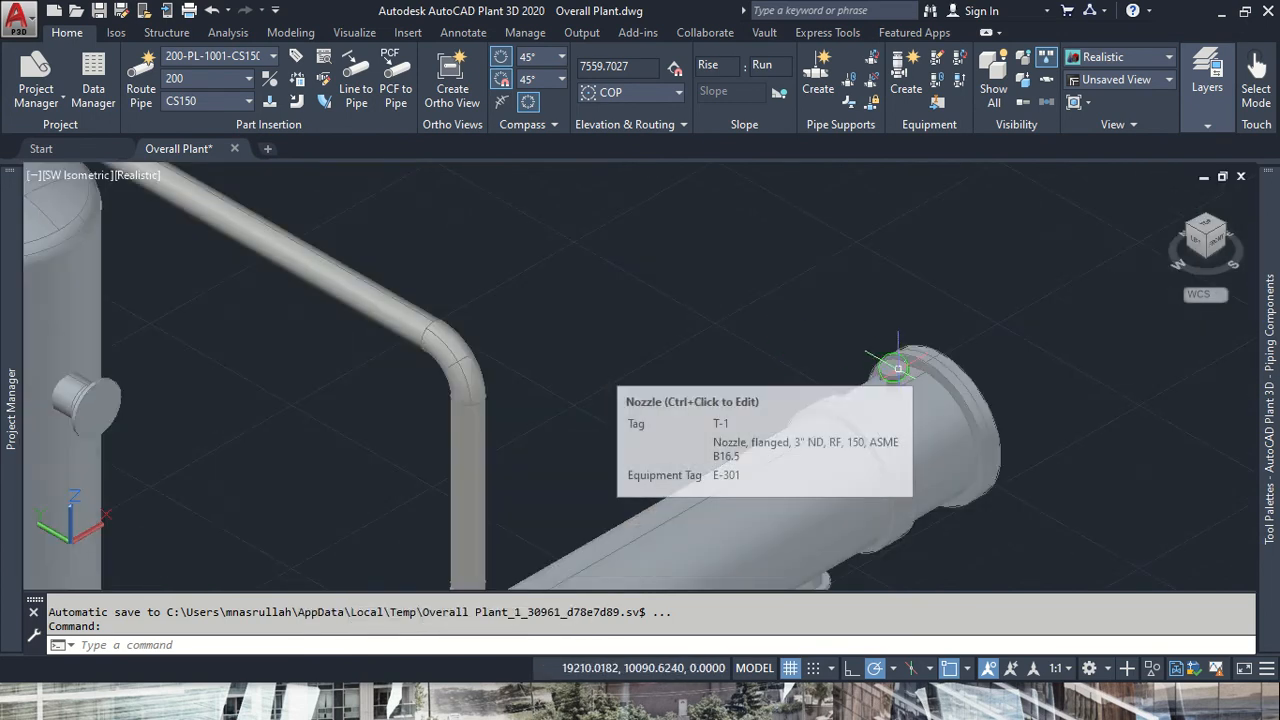
scroll(897, 368, down, 4)
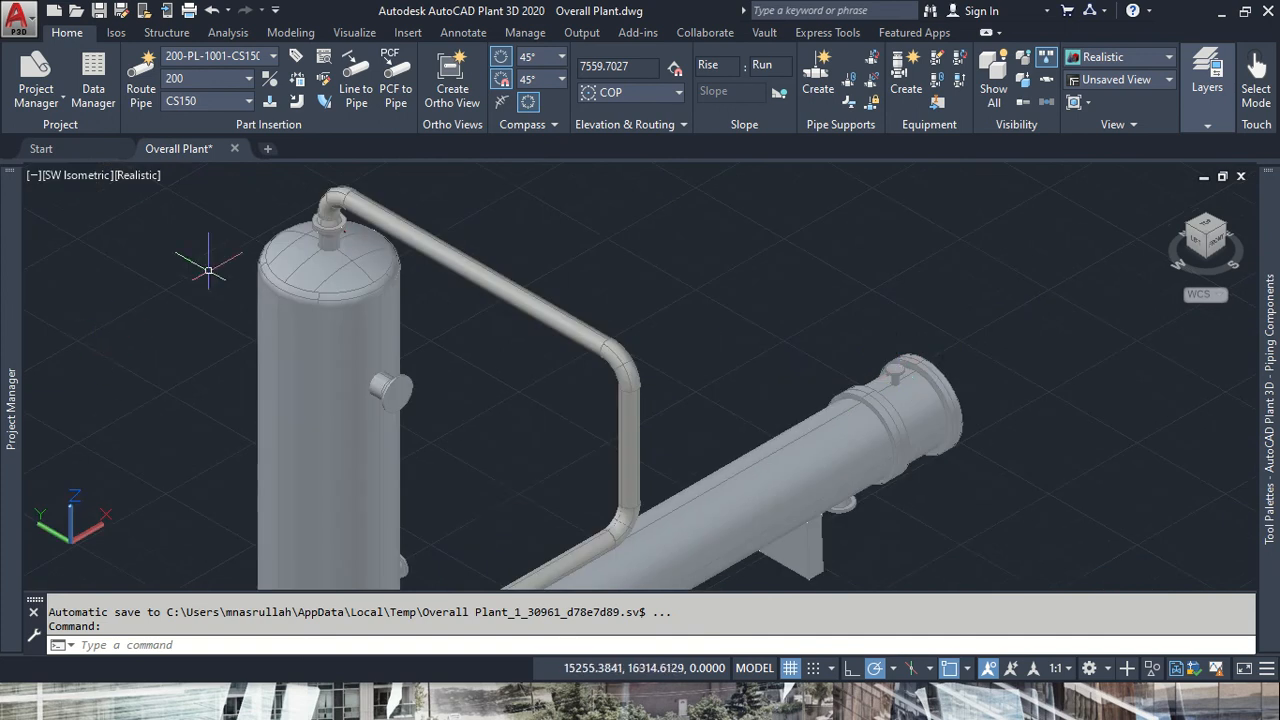
- Inspect the tag, size and facing of the column's top nozzle for comparison with the exchanger nozzles
scroll(474, 512, up, 4)
scroll(396, 353, down, 3)
middle_drag(396, 353, 557, 283)
scroll(375, 312, up, 6)
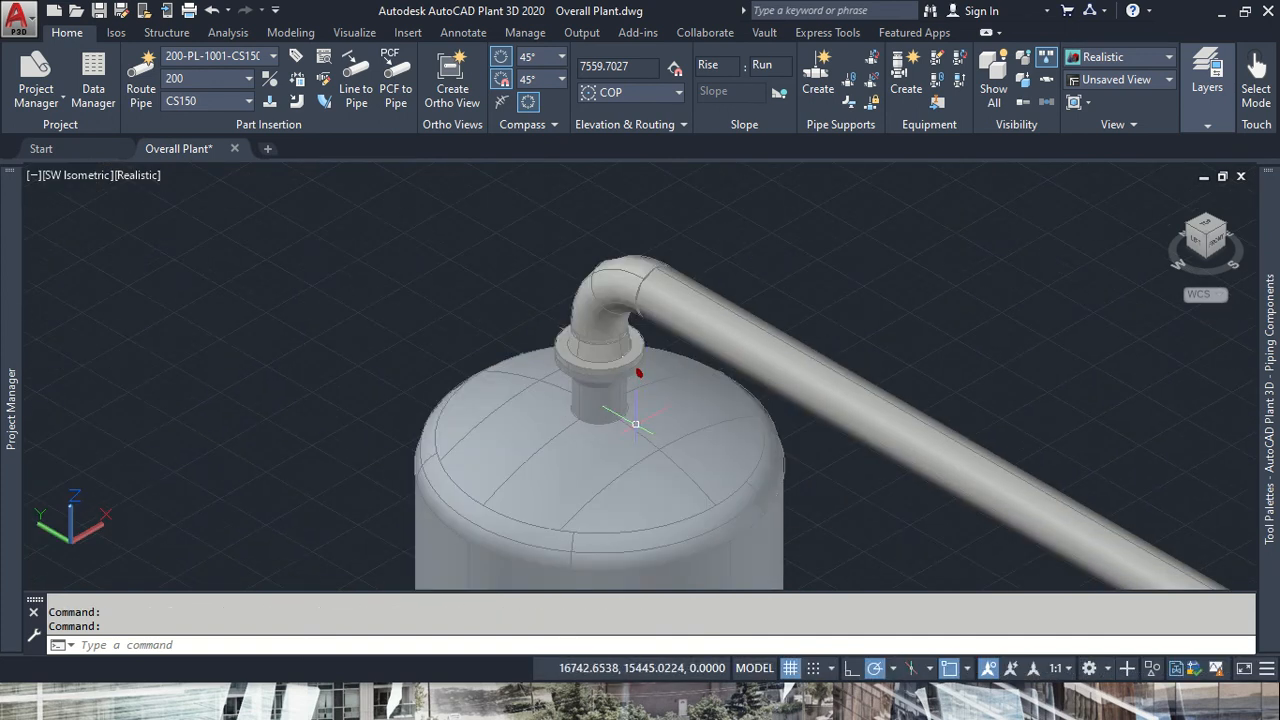
mouse_move(600, 399)
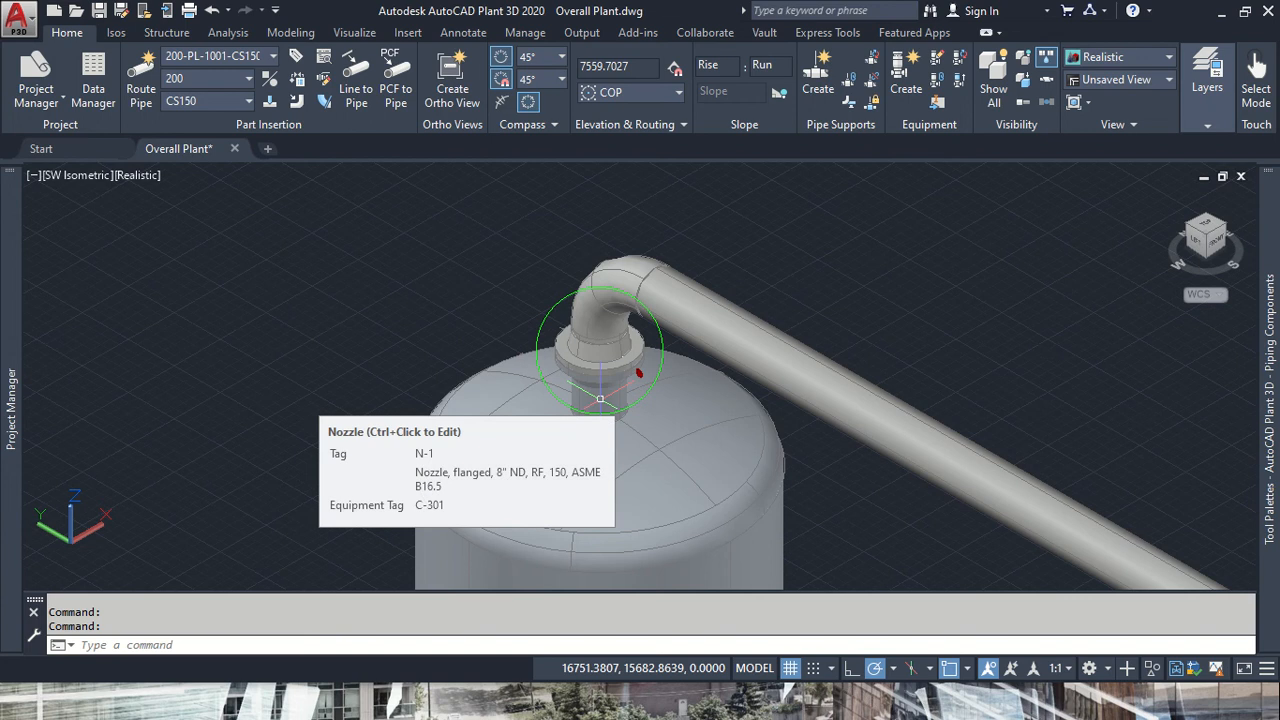
scroll(600, 399, down, 4)
middle_drag(926, 509, 830, 380)
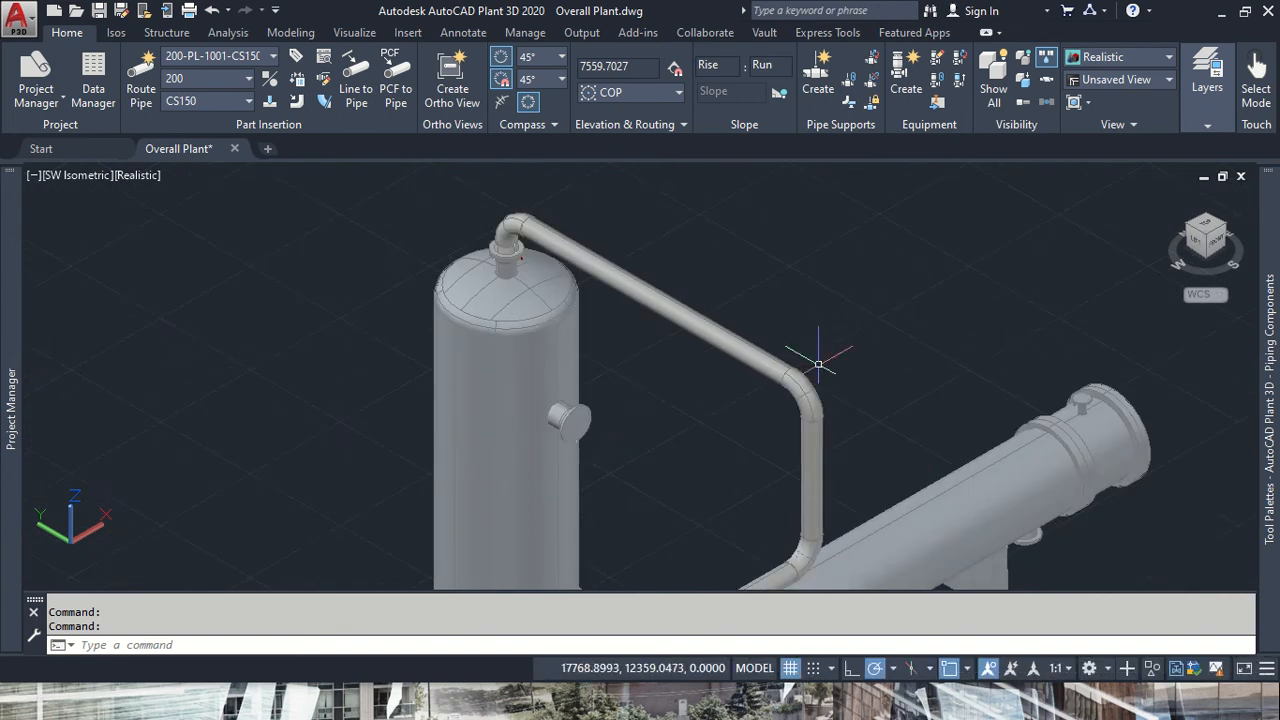
- Switch to Jobsheet 2 in Nitro Pro, check the nozzle size and face table for E-301, and return to the model
key(alt+Tab)
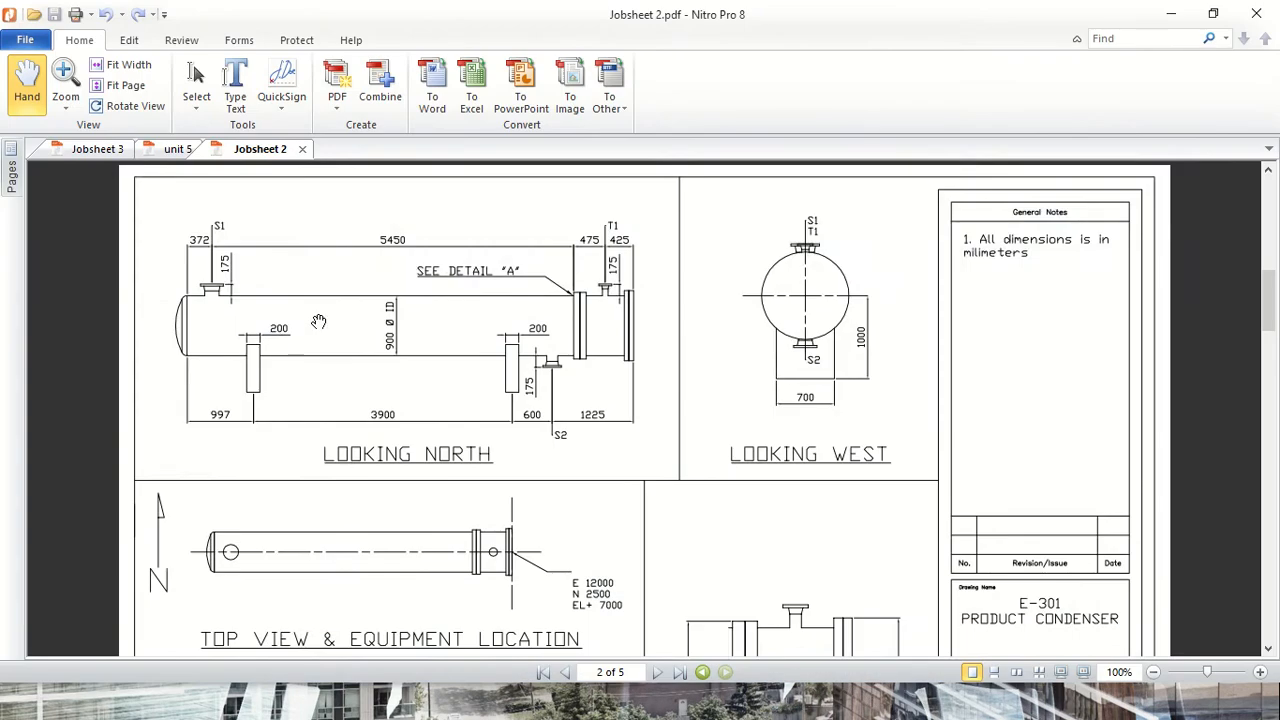
scroll(318, 321, down, 3)
scroll(267, 278, up, 3)
scroll(207, 233, down, 12)
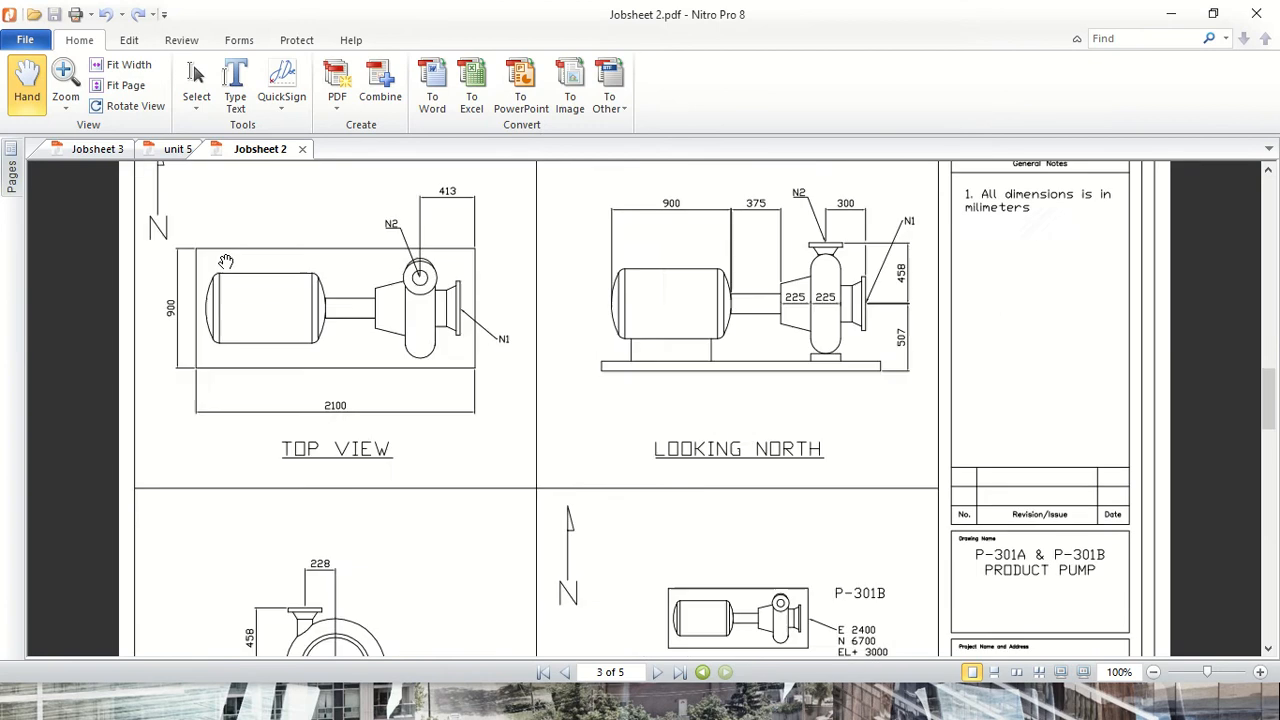
scroll(411, 460, up, 10)
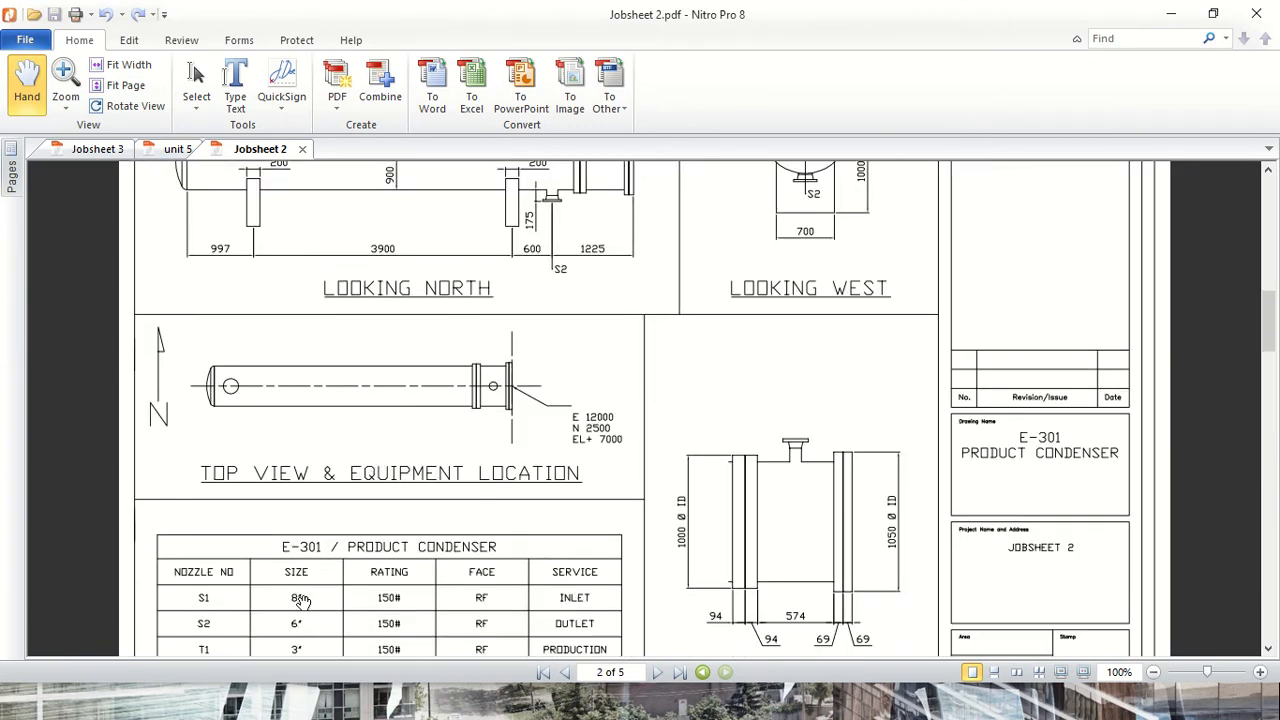
click(1176, 15)
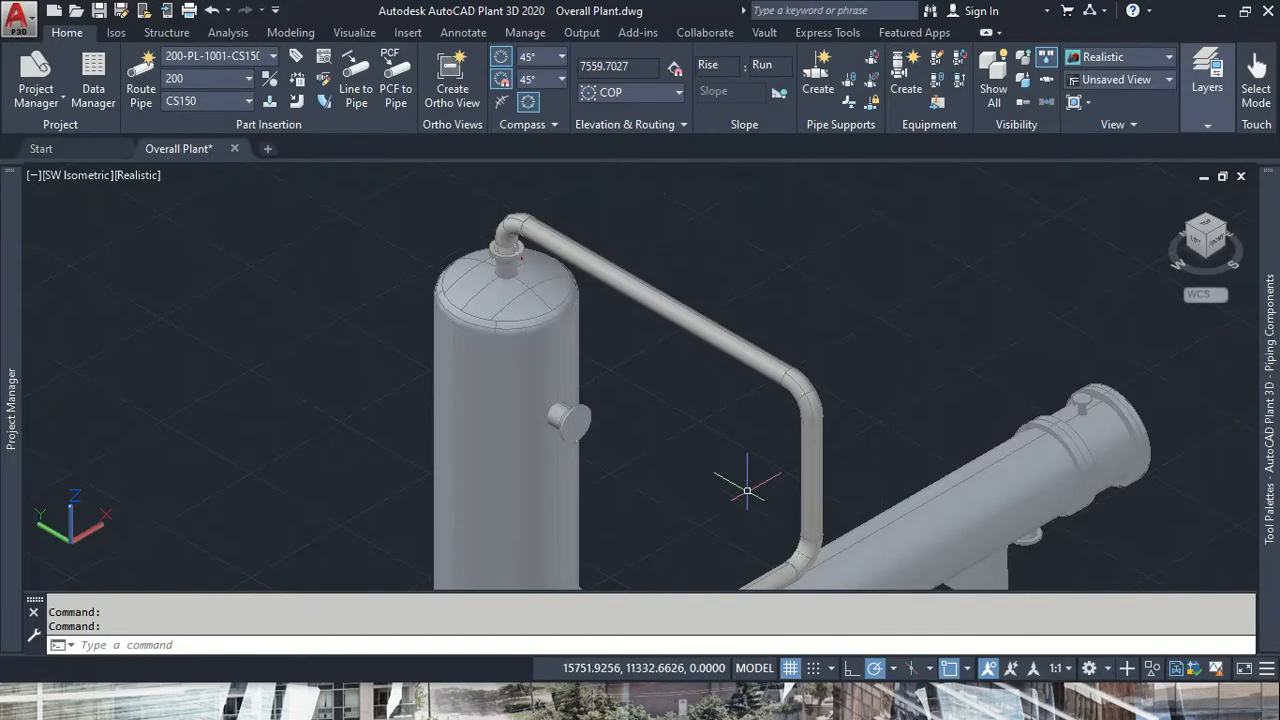
- Delete the horizontal pipe segment running along the exchanger between the lower elbow and the domed-end nozzle
middle_drag(748, 477, 770, 362)
click(712, 520)
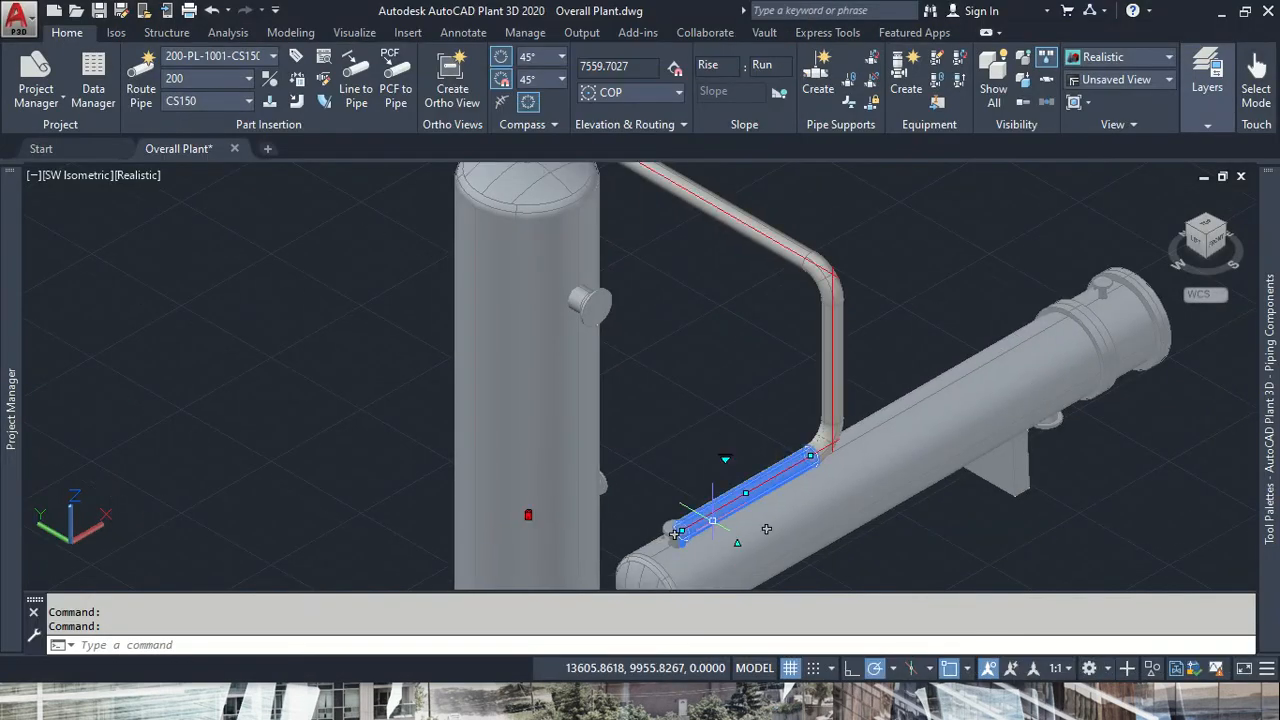
key(Delete)
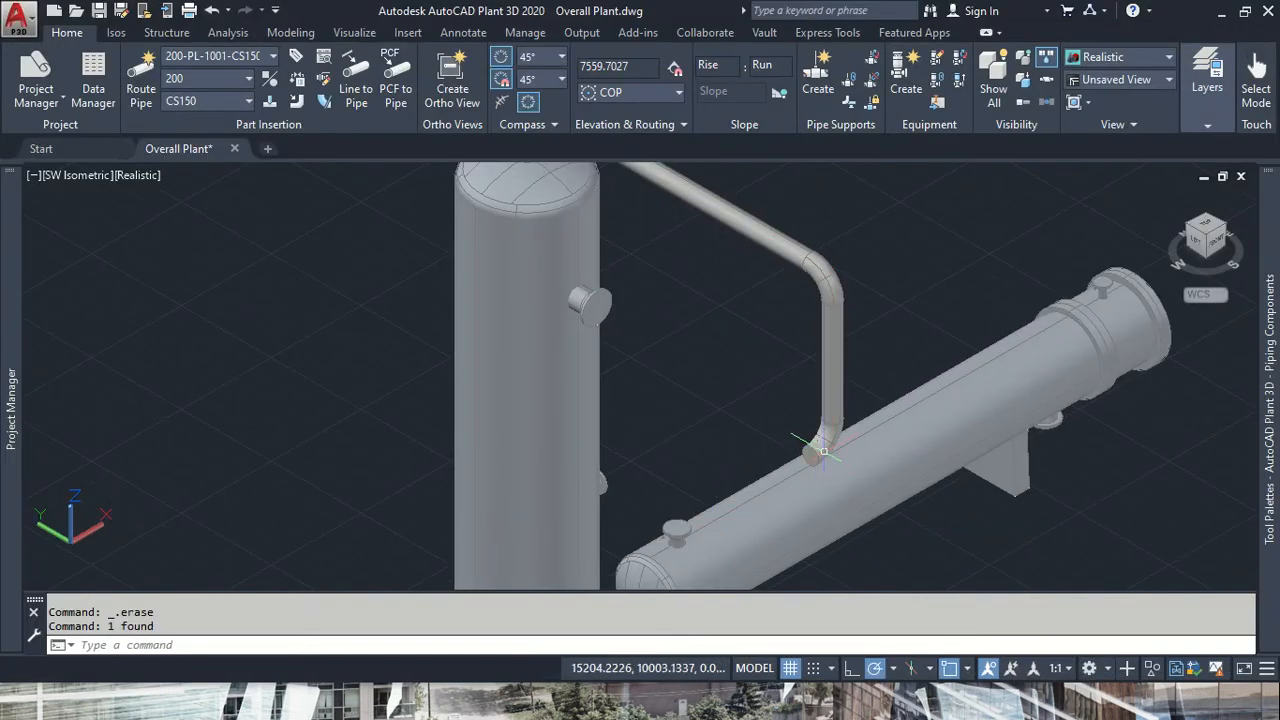
- Change nozzle S-1 at the domed end of exchanger E-301 to size 200 with the 8" RF, 150, ASME B16.5 flange
scroll(665, 522, up, 5)
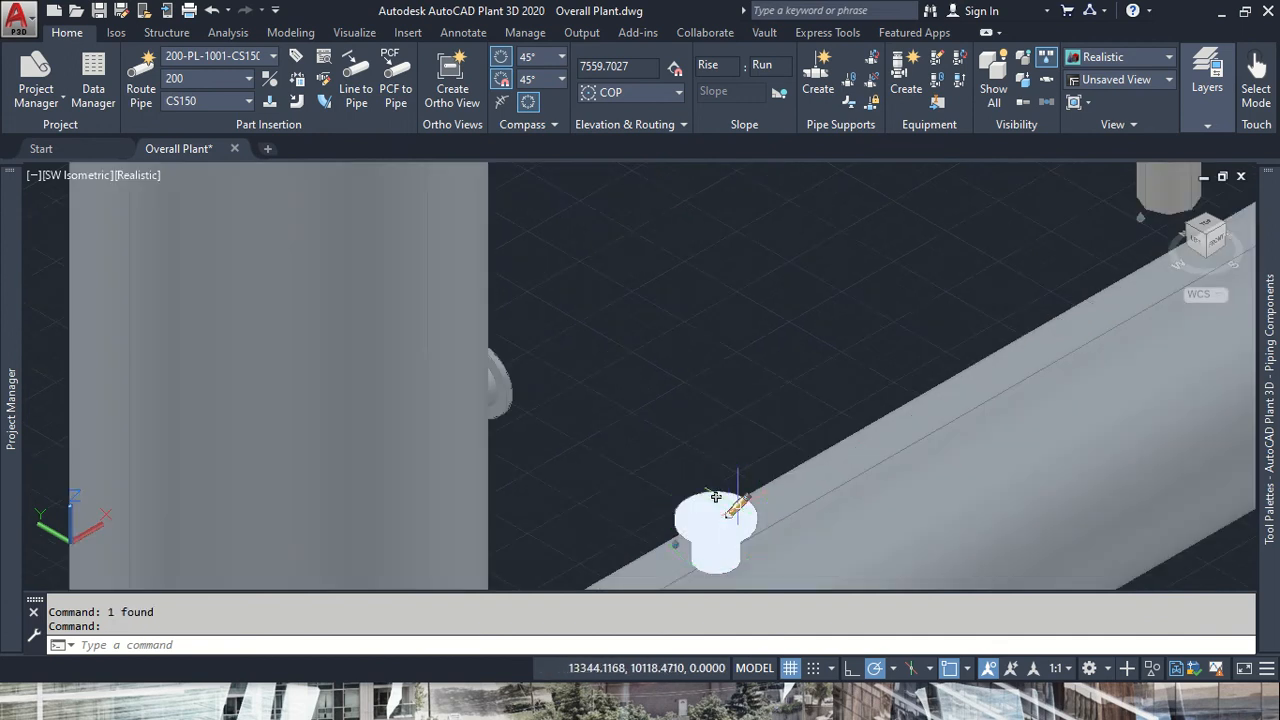
click(738, 508)
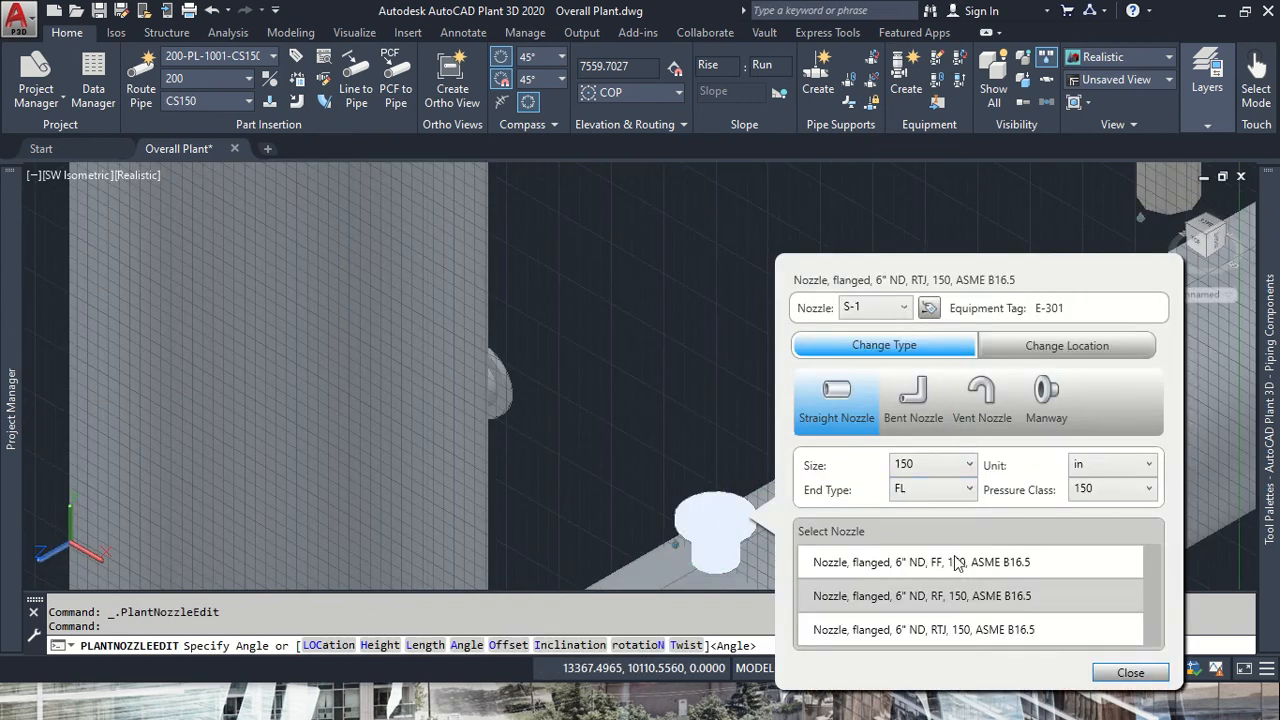
click(968, 465)
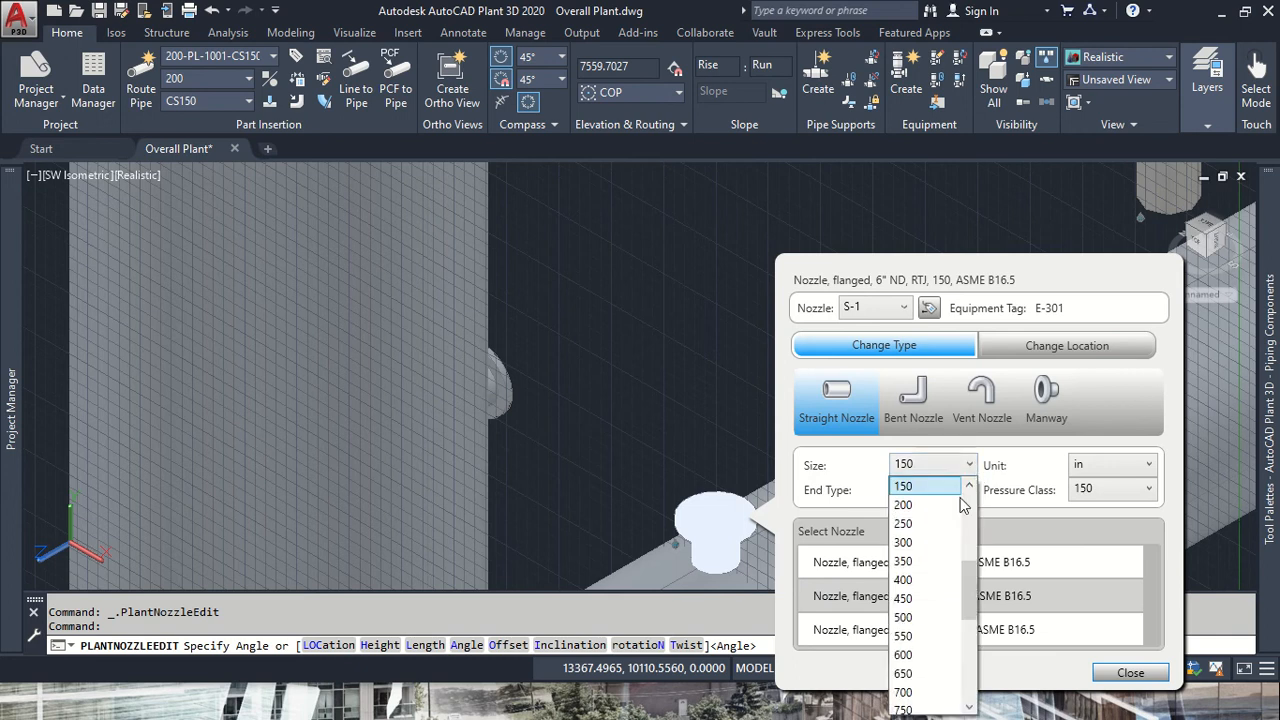
click(962, 505)
click(949, 616)
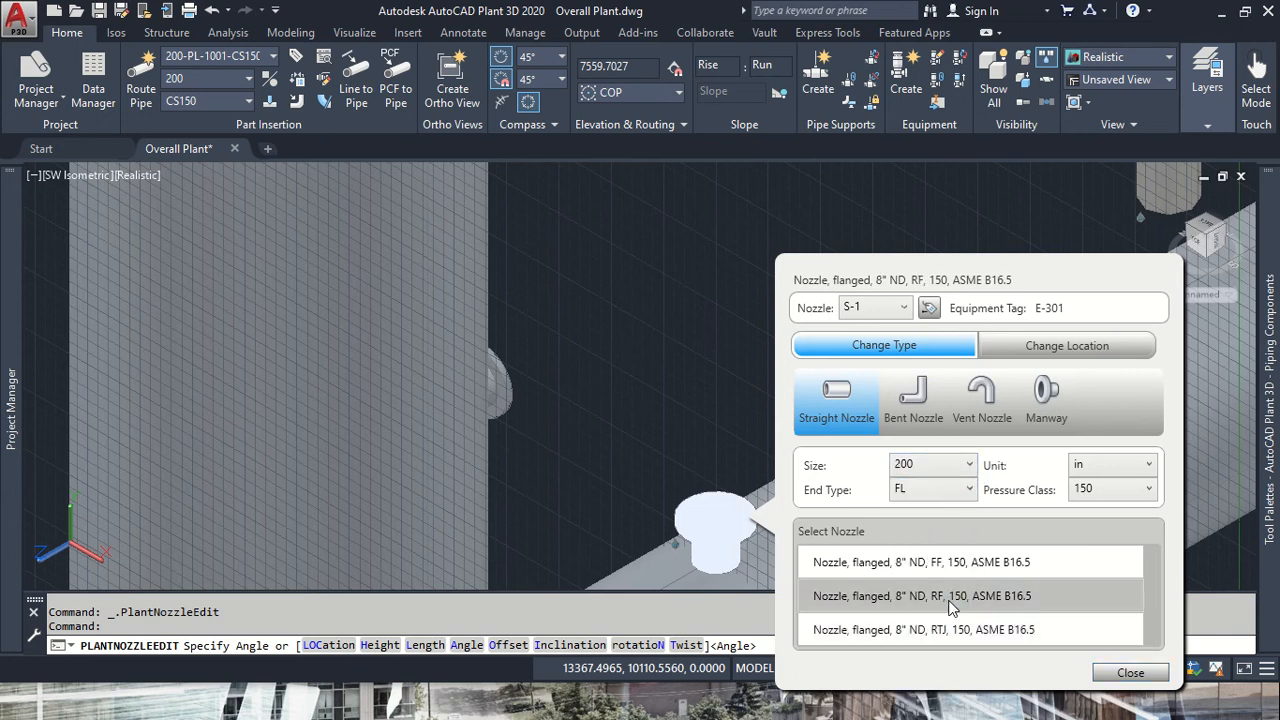
click(1132, 659)
- Change nozzle S-2 on the underside of exchanger E-301 to size 150 with the 6" RF, 150, ASME B16.5 flange
middle_drag(990, 502, 274, 414)
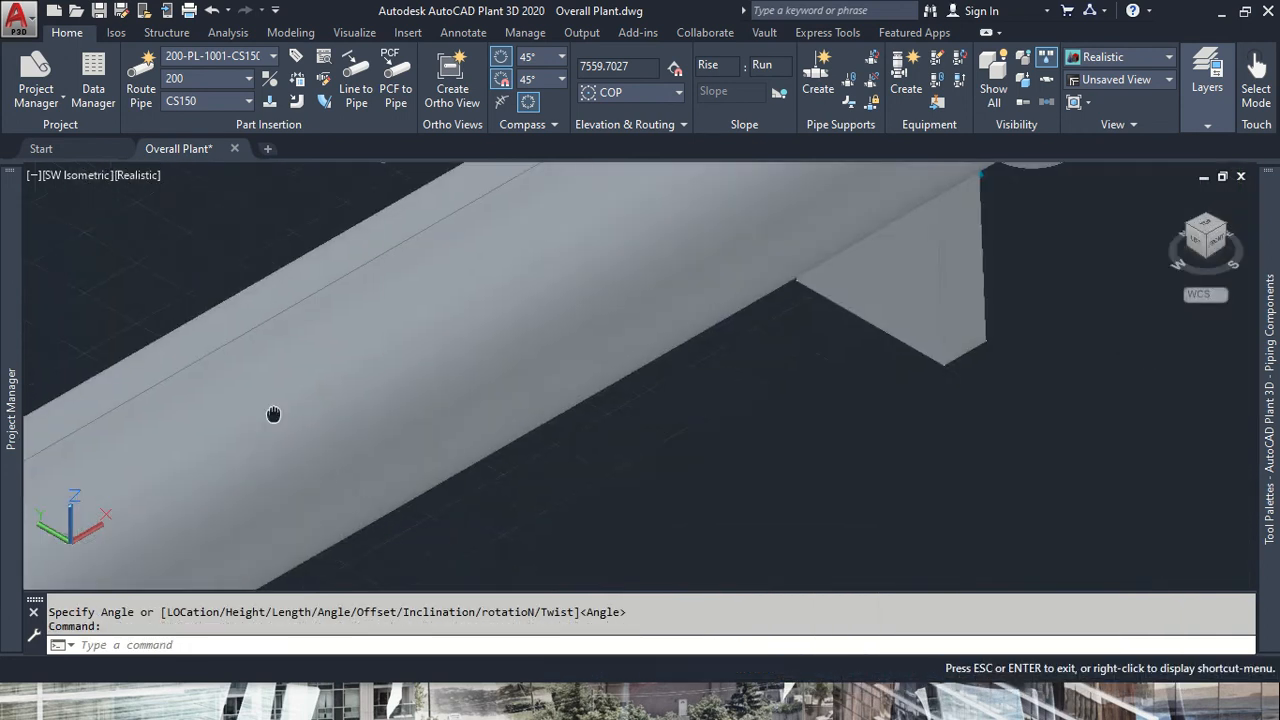
mouse_move(1268, 340)
middle_drag(858, 354, 714, 567)
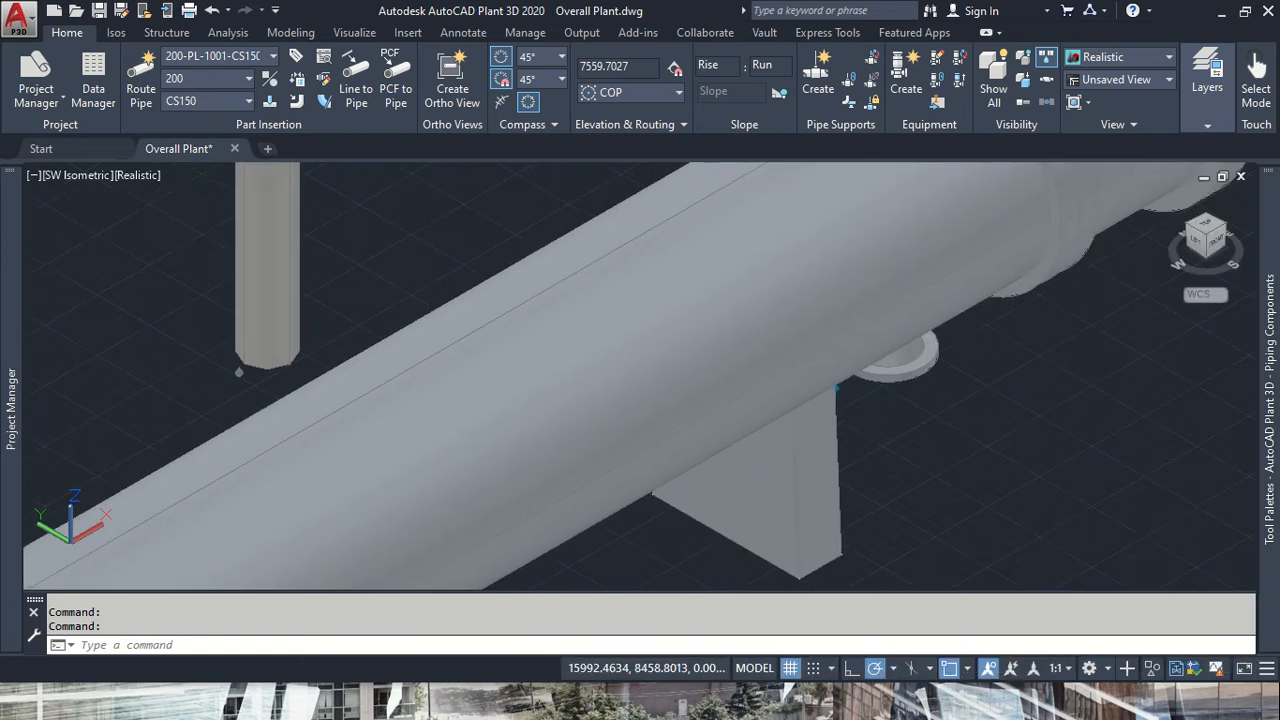
click(910, 358)
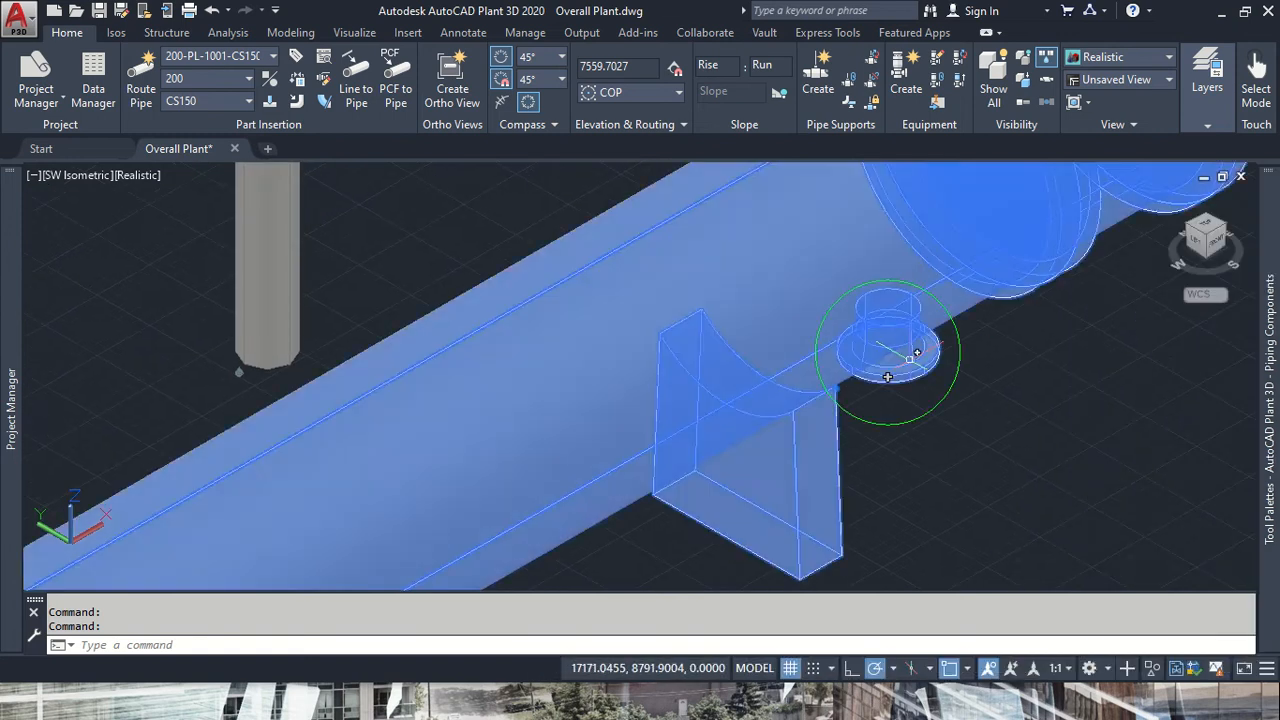
click(887, 376)
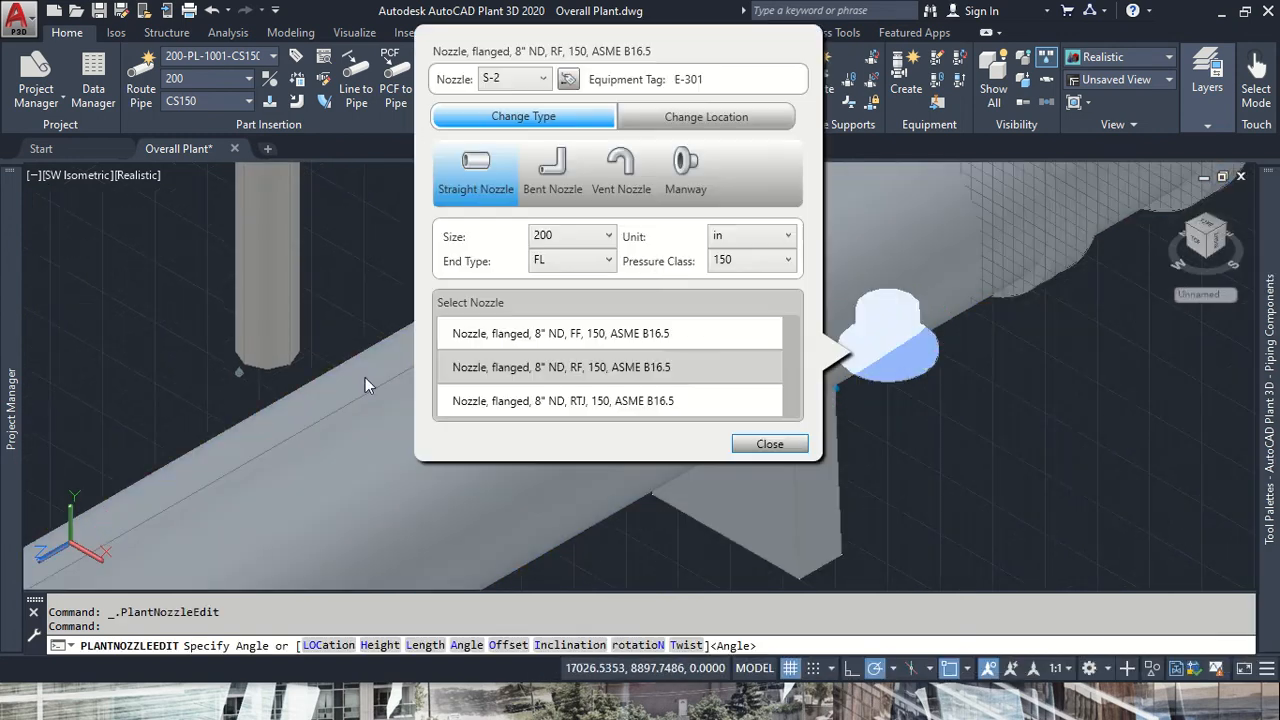
click(577, 234)
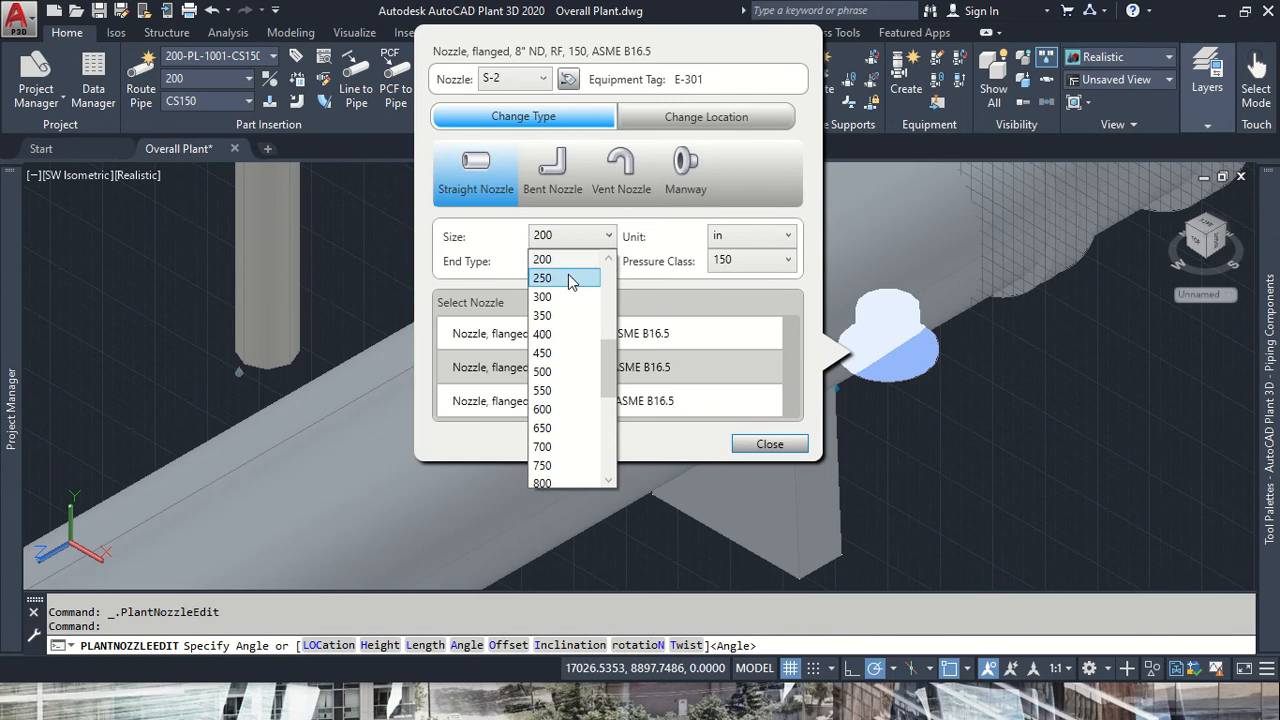
scroll(580, 277, up, 2)
click(589, 357)
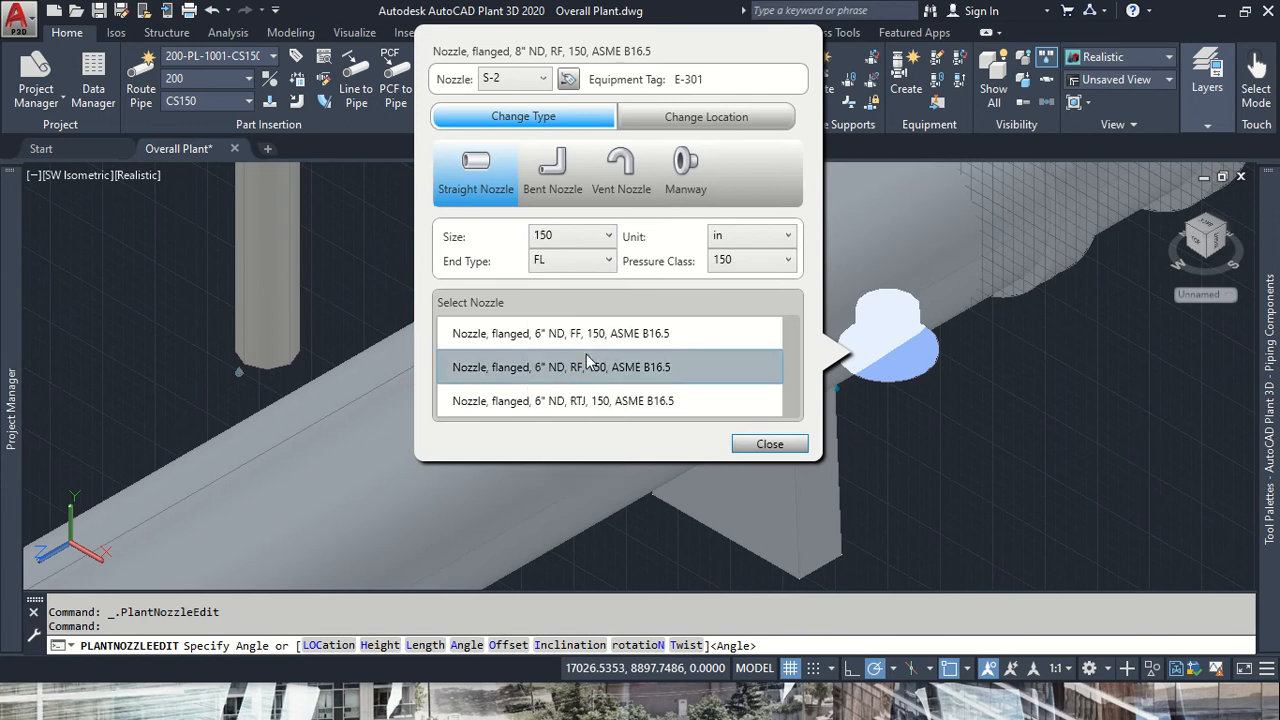
click(557, 370)
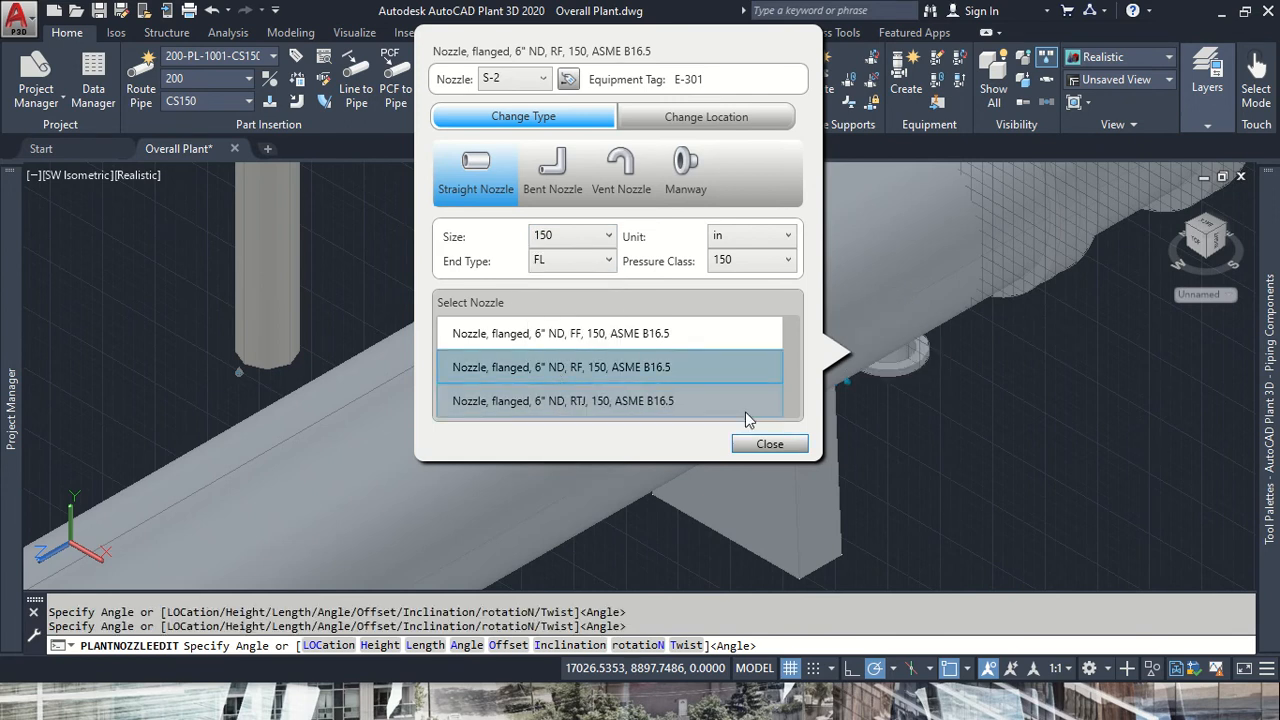
click(755, 447)
- Try to route the pipe from its open vertical end to nozzle S-1 at the exchanger's domed end, and undo the attempt
middle_drag(461, 430, 848, 284)
middle_drag(415, 294, 634, 300)
click(866, 210)
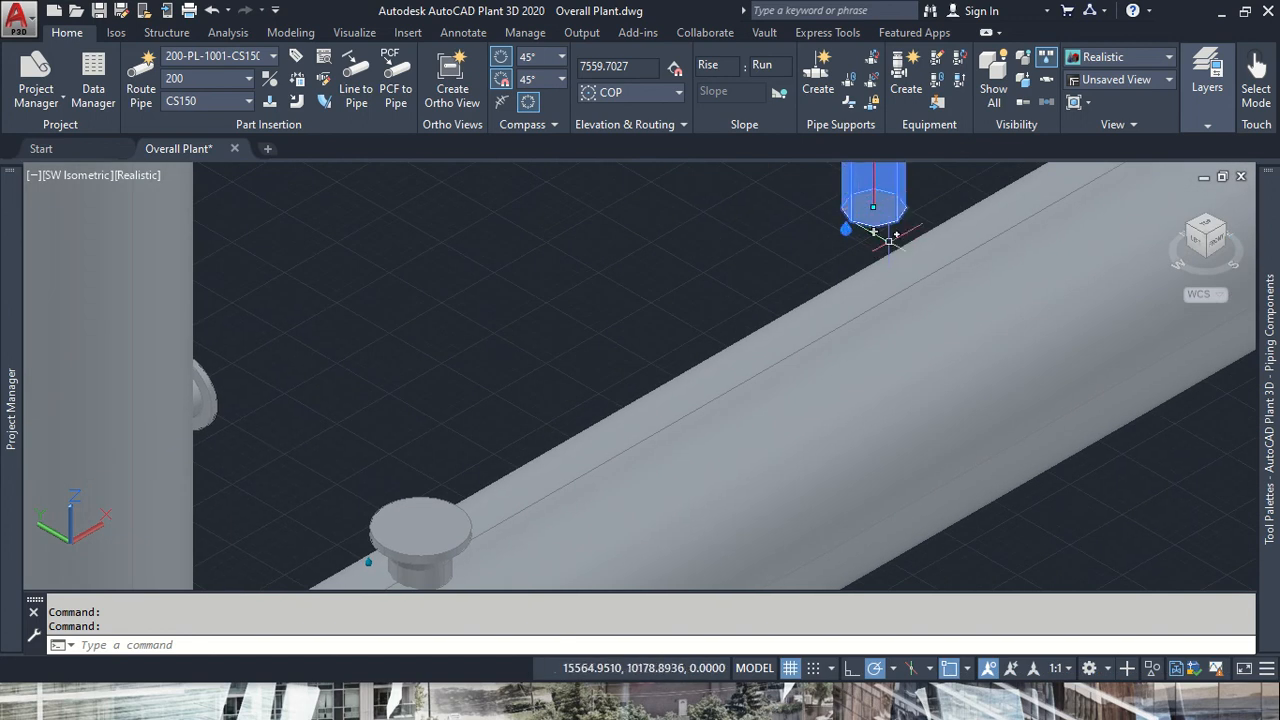
click(845, 229)
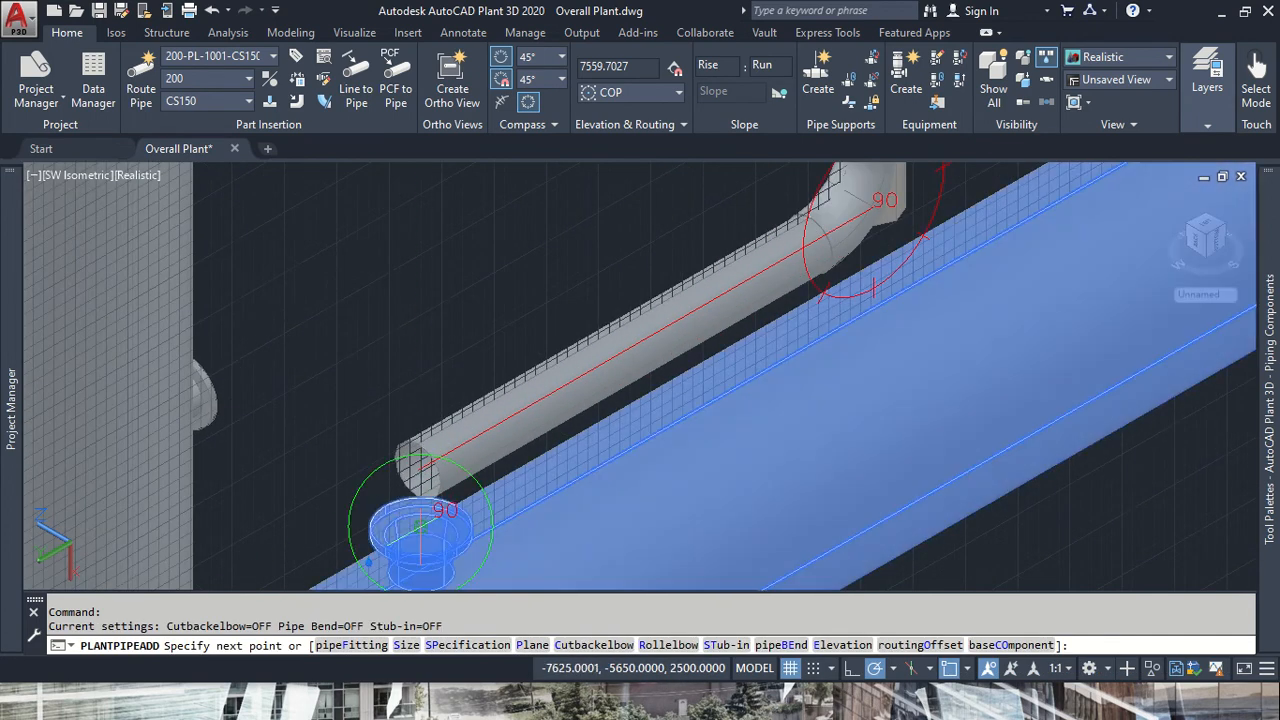
click(422, 527)
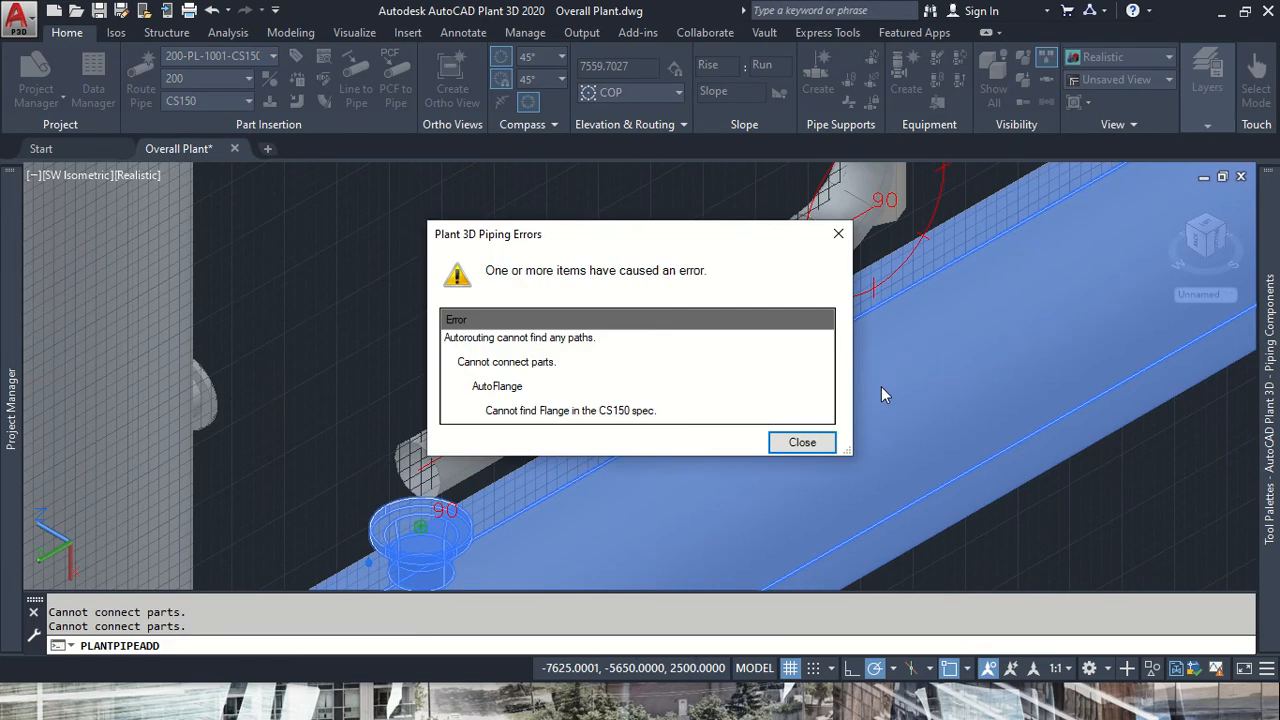
click(795, 446)
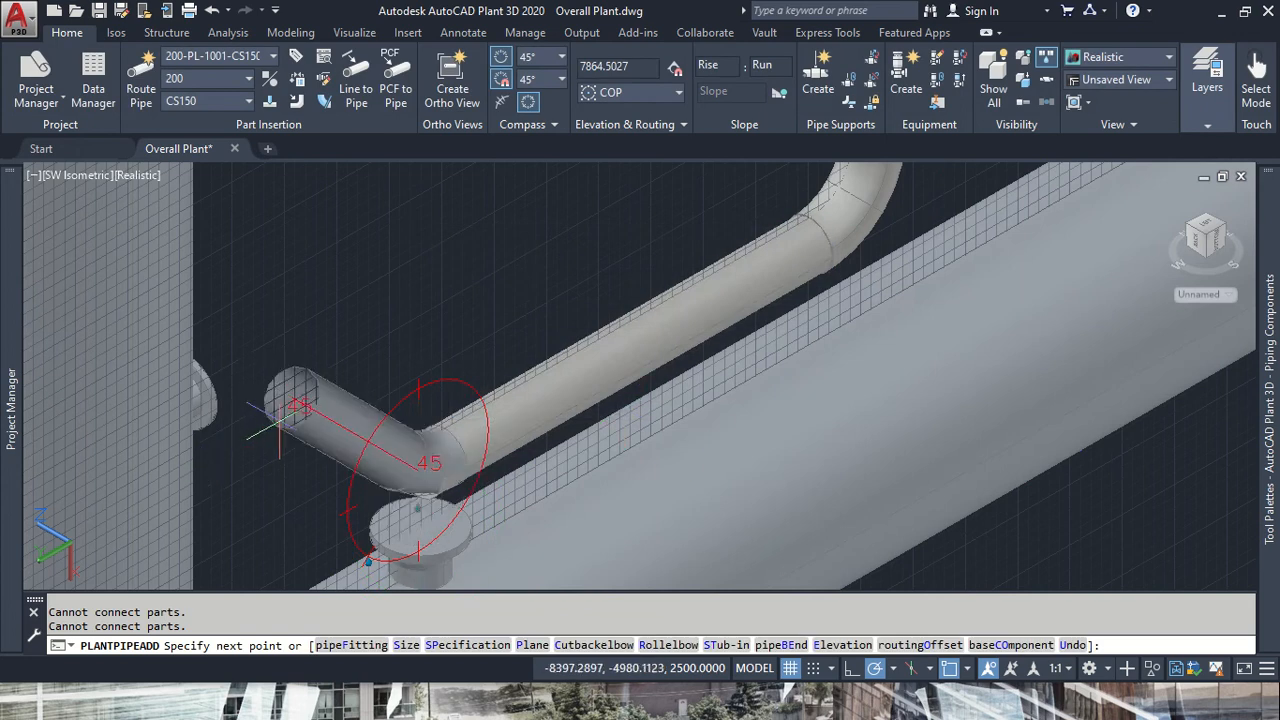
key(Escape)
middle_drag(323, 475, 433, 400)
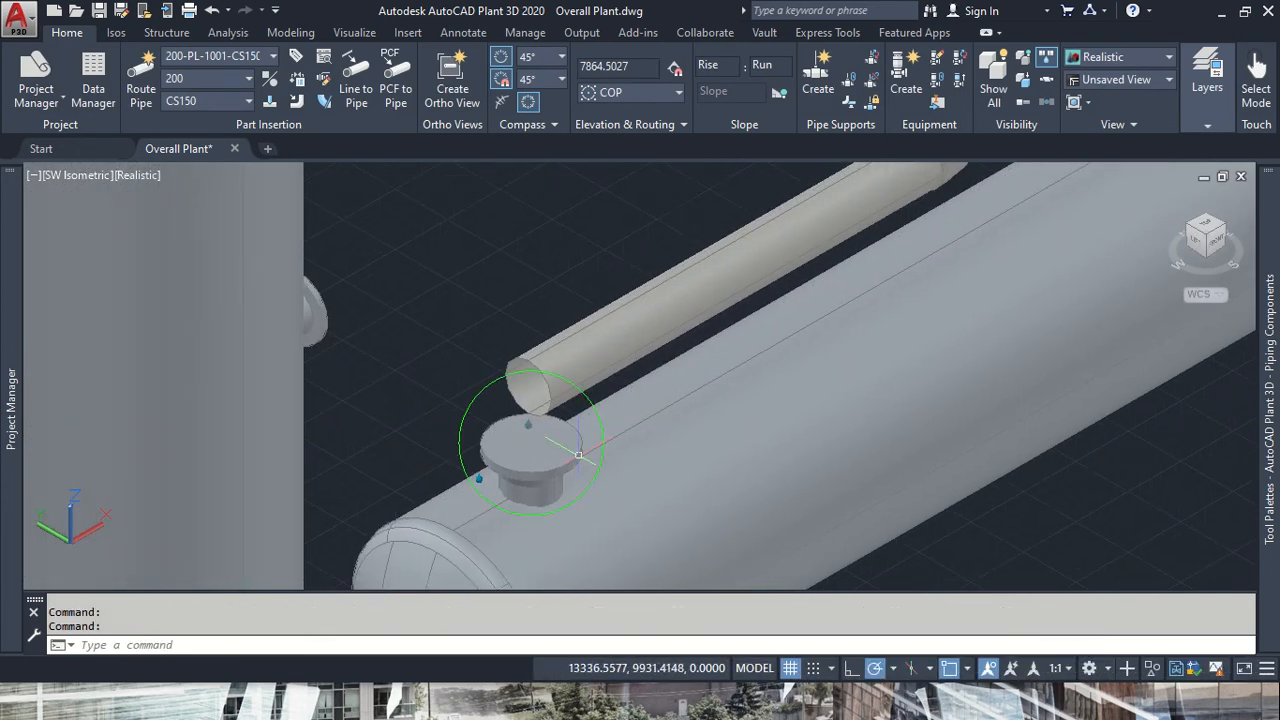
key(ctrl+z)
key(ctrl+z)
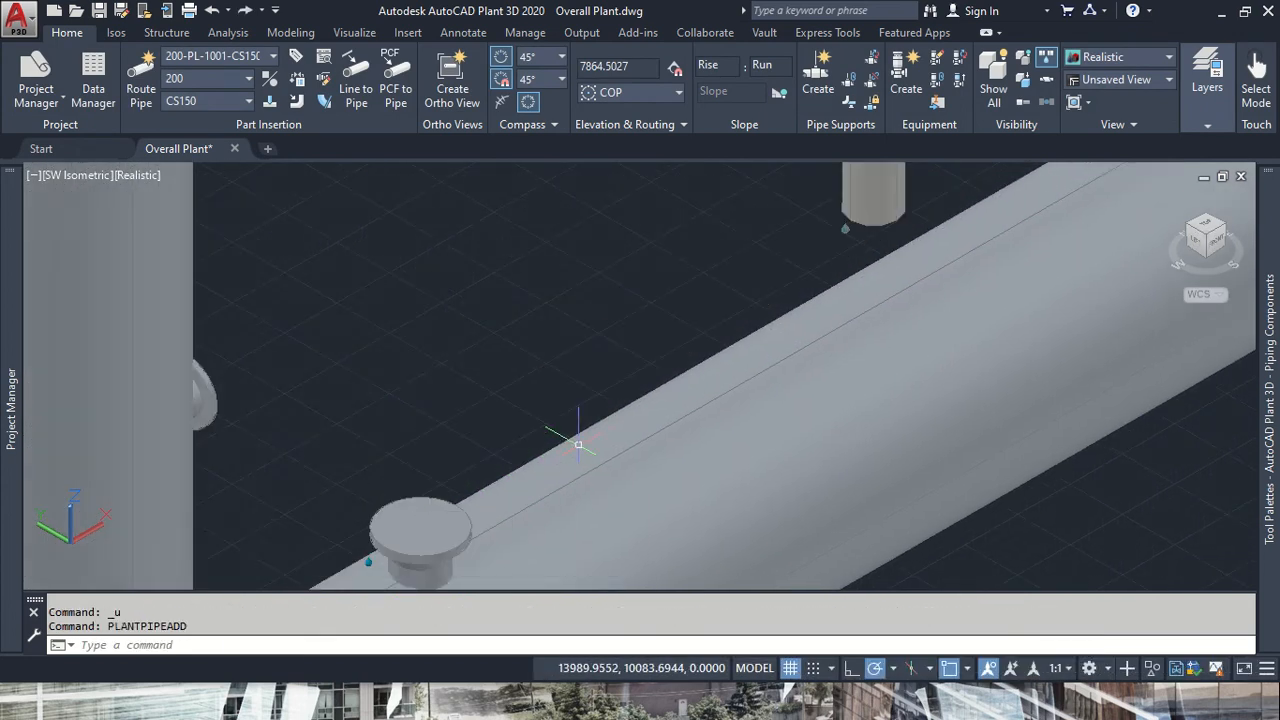
- Delete the vertical pipe drop above the exchanger, the elbow joining it, and the long horizontal pipe from the column
middle_drag(721, 344, 735, 483)
scroll(735, 484, down, 2)
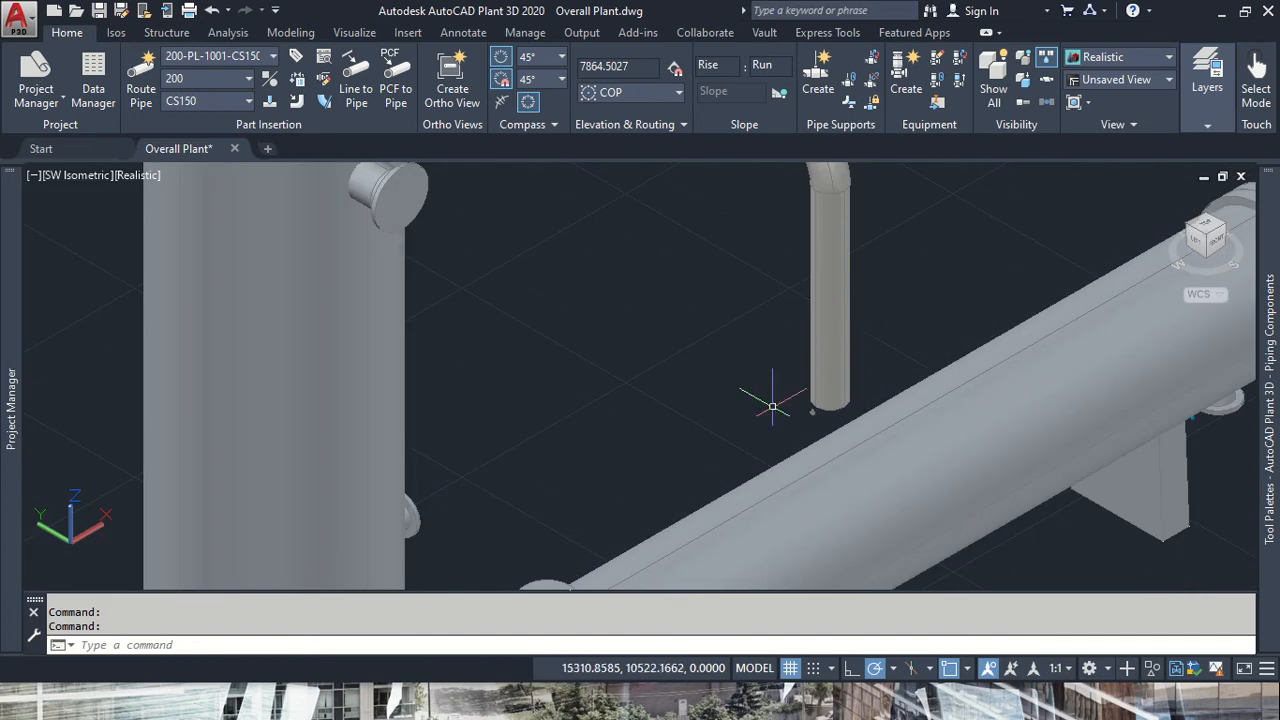
click(834, 322)
key(Delete)
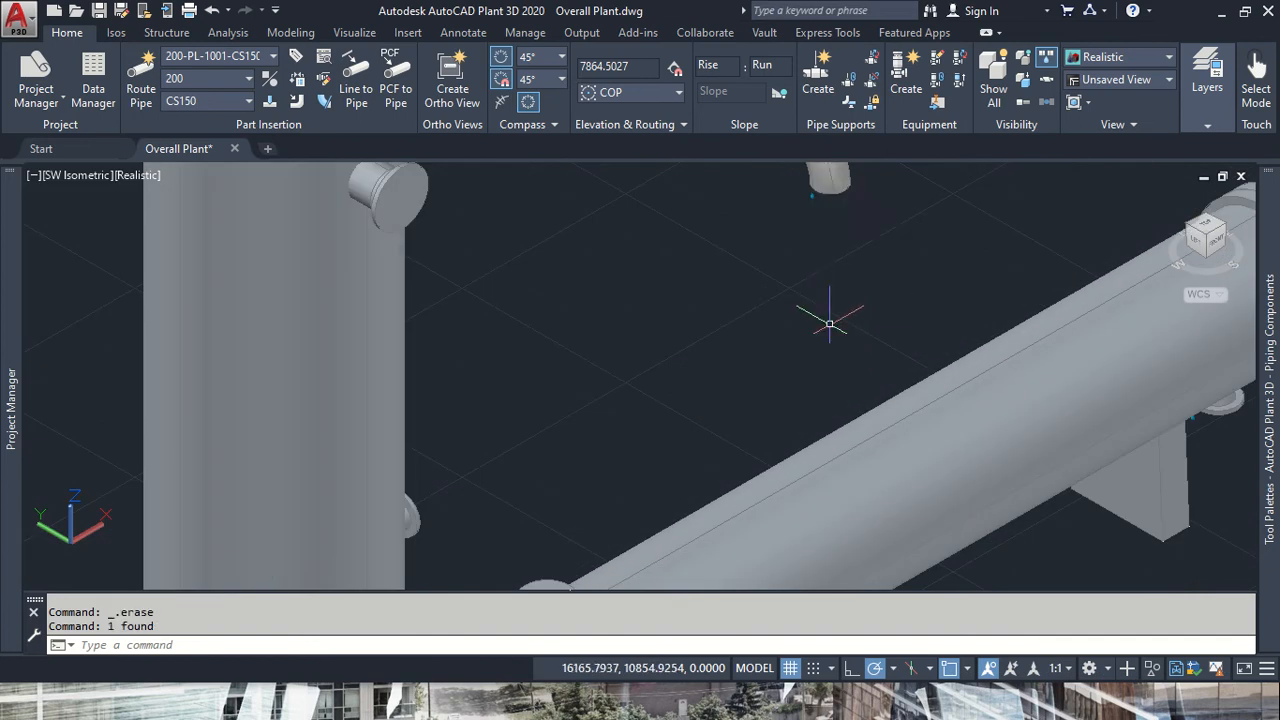
click(828, 187)
key(Delete)
middle_drag(776, 288, 784, 386)
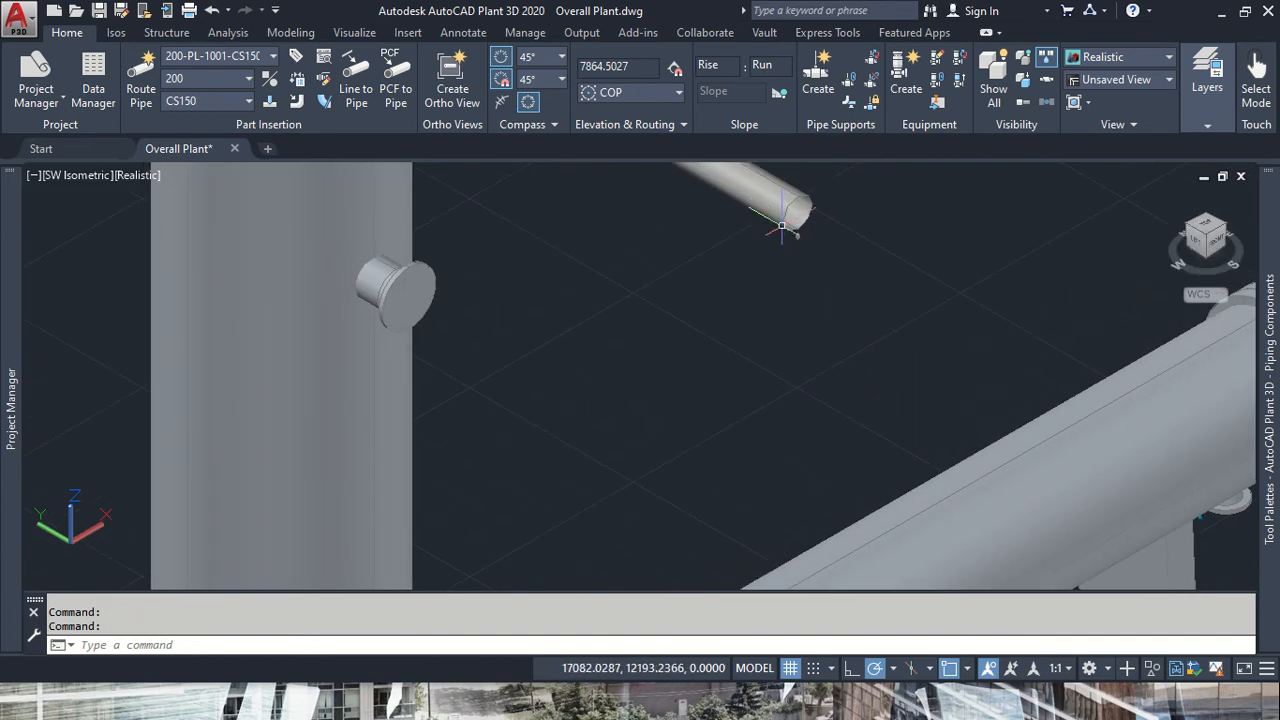
click(784, 215)
scroll(720, 308, down, 2)
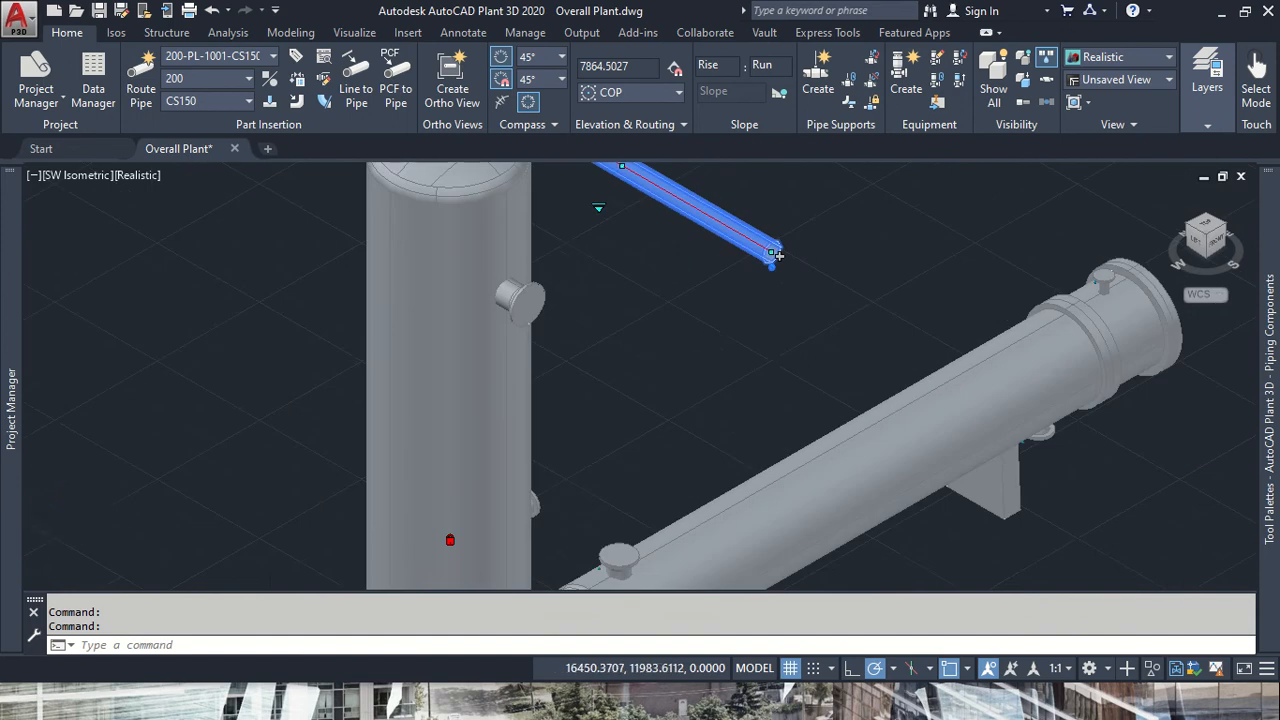
middle_drag(668, 261, 725, 401)
key(Delete)
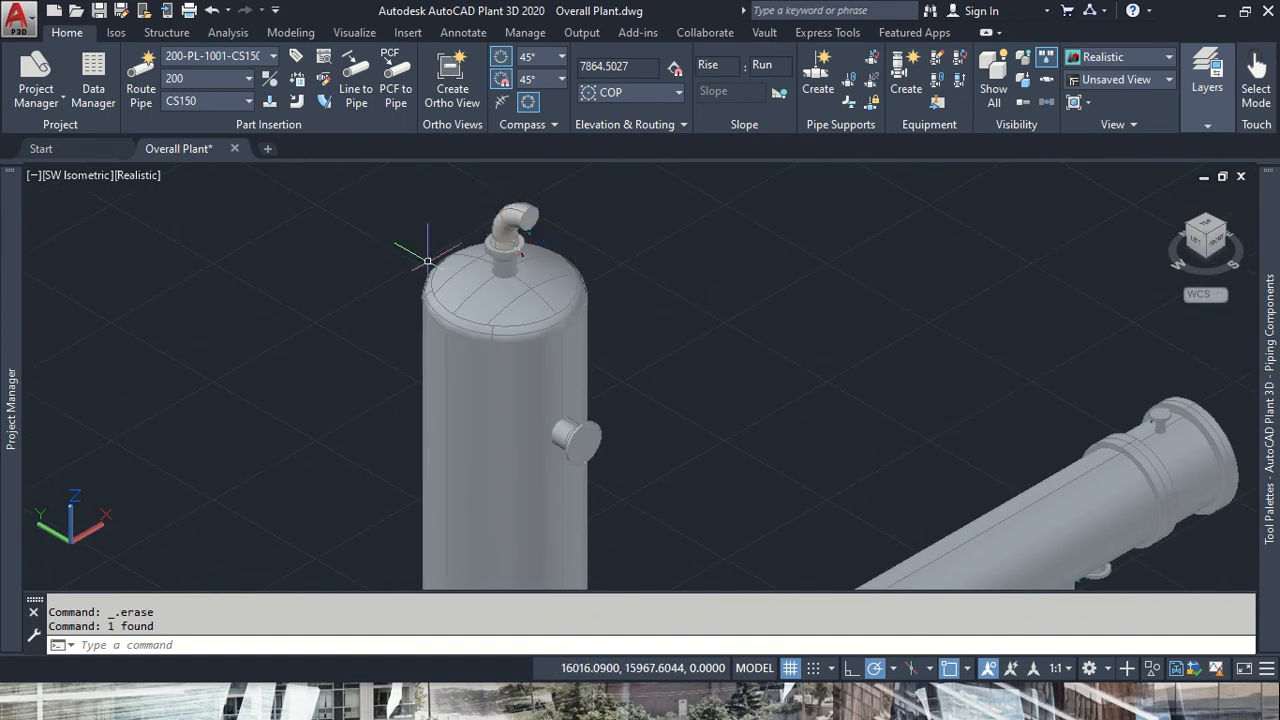
- Delete the remaining elbow and flange from the column's top nozzle
scroll(470, 250, up, 6)
click(690, 185)
key(Delete)
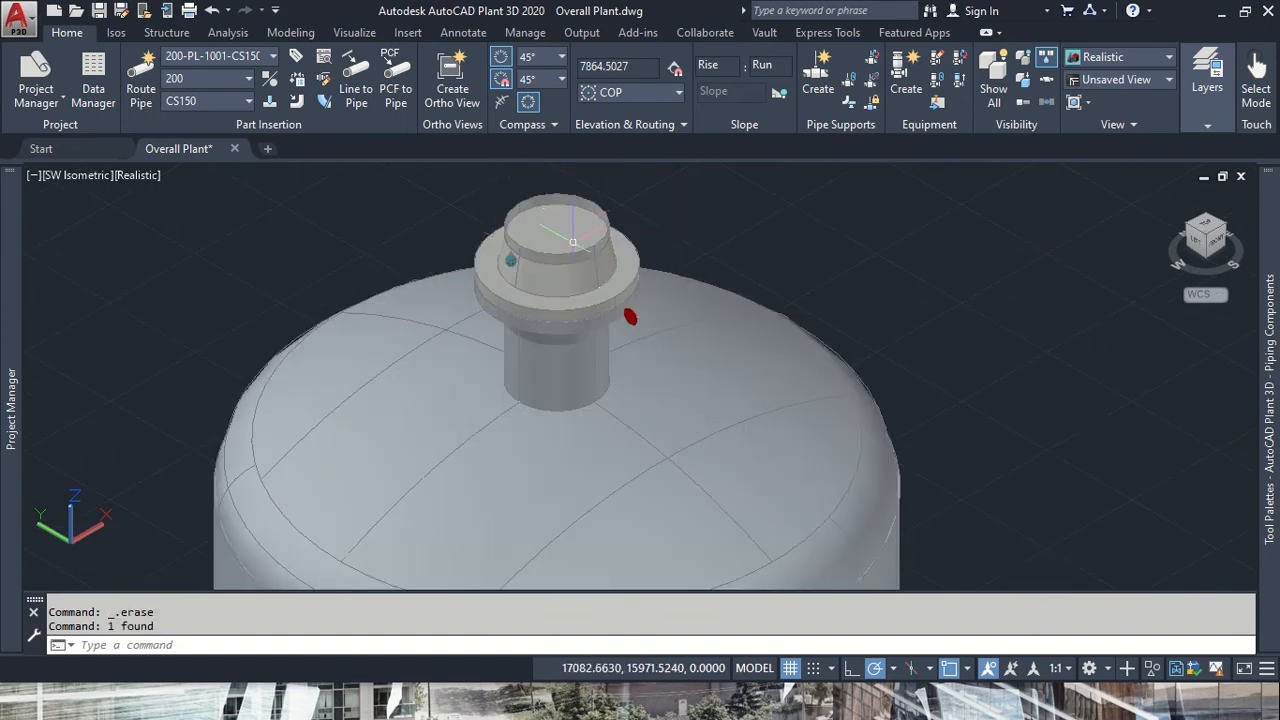
click(567, 263)
key(Delete)
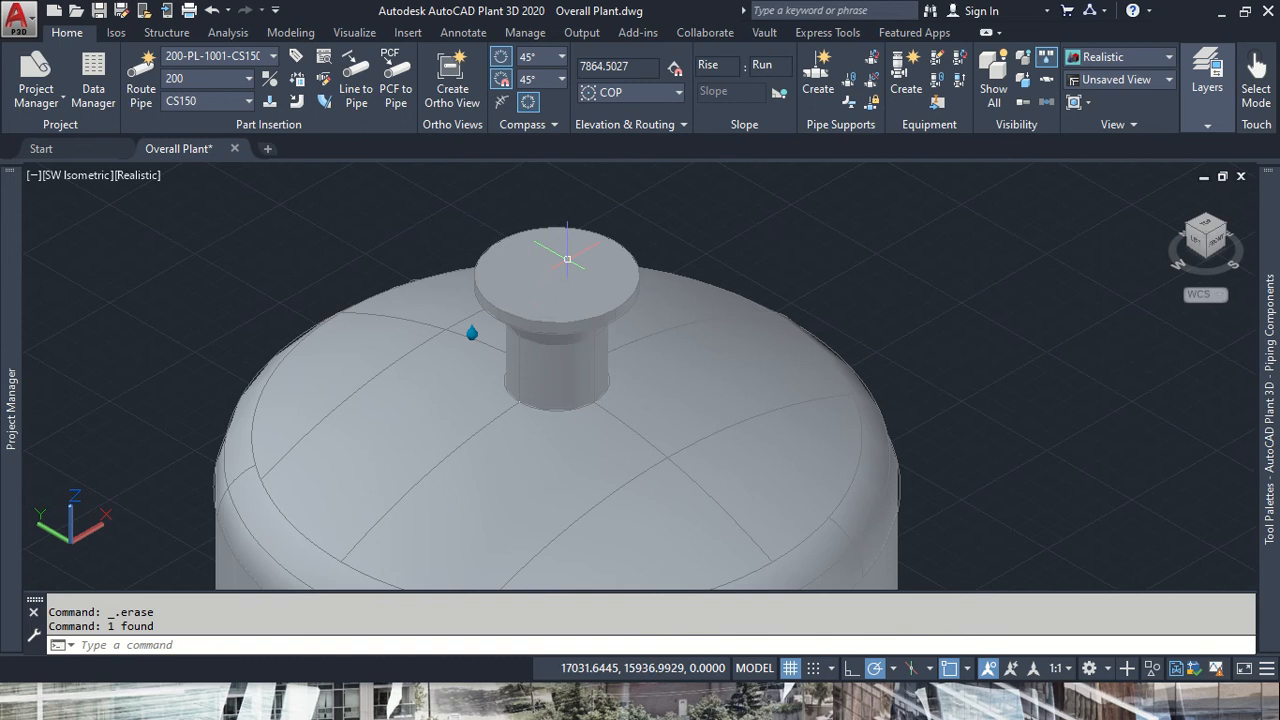
- Check the size, end type and facing of nozzle S-1 at the exchanger's domed end in its type settings
click(546, 279)
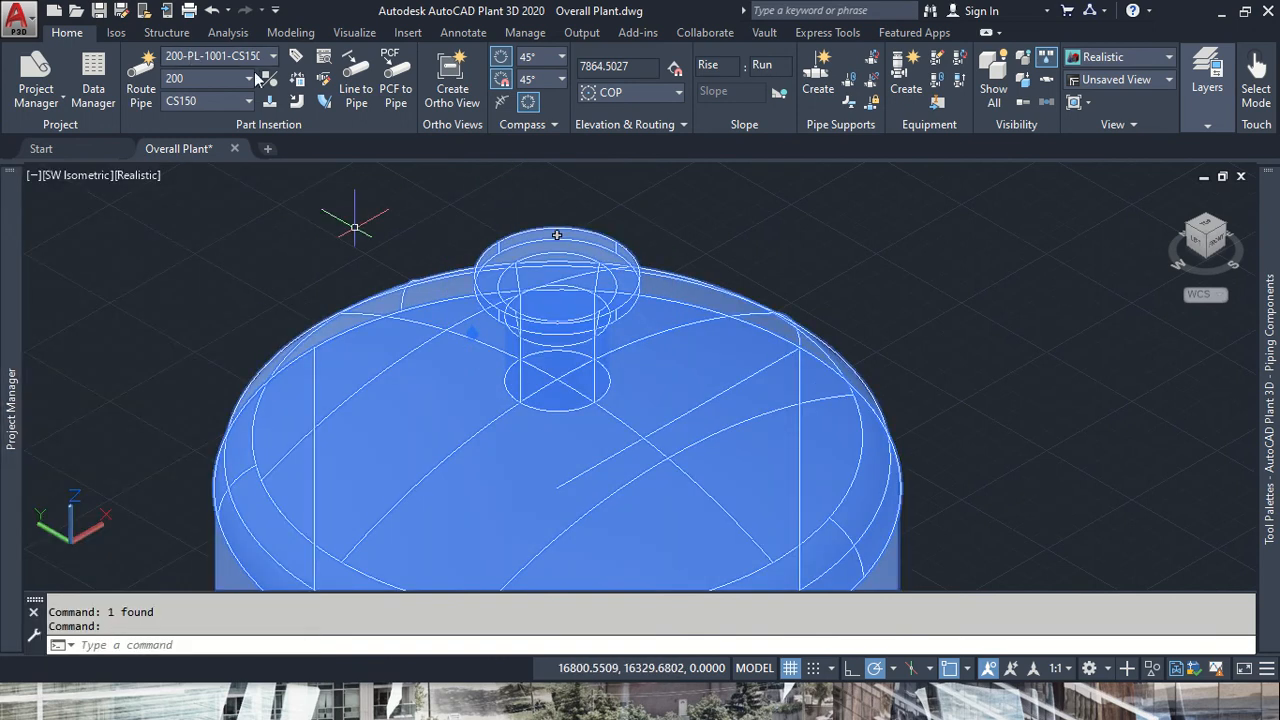
middle_drag(904, 475, 668, 217)
scroll(840, 371, down, 4)
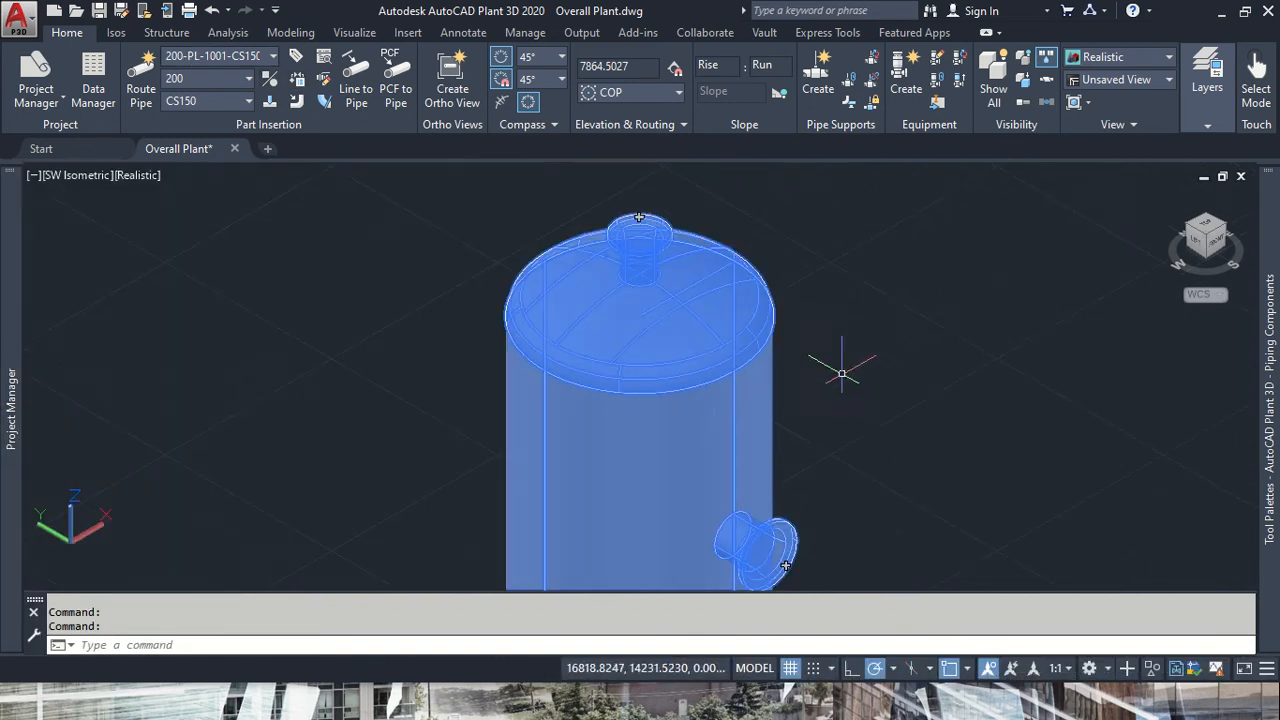
middle_drag(900, 572, 878, 252)
scroll(978, 460, down, 4)
middle_drag(955, 556, 930, 374)
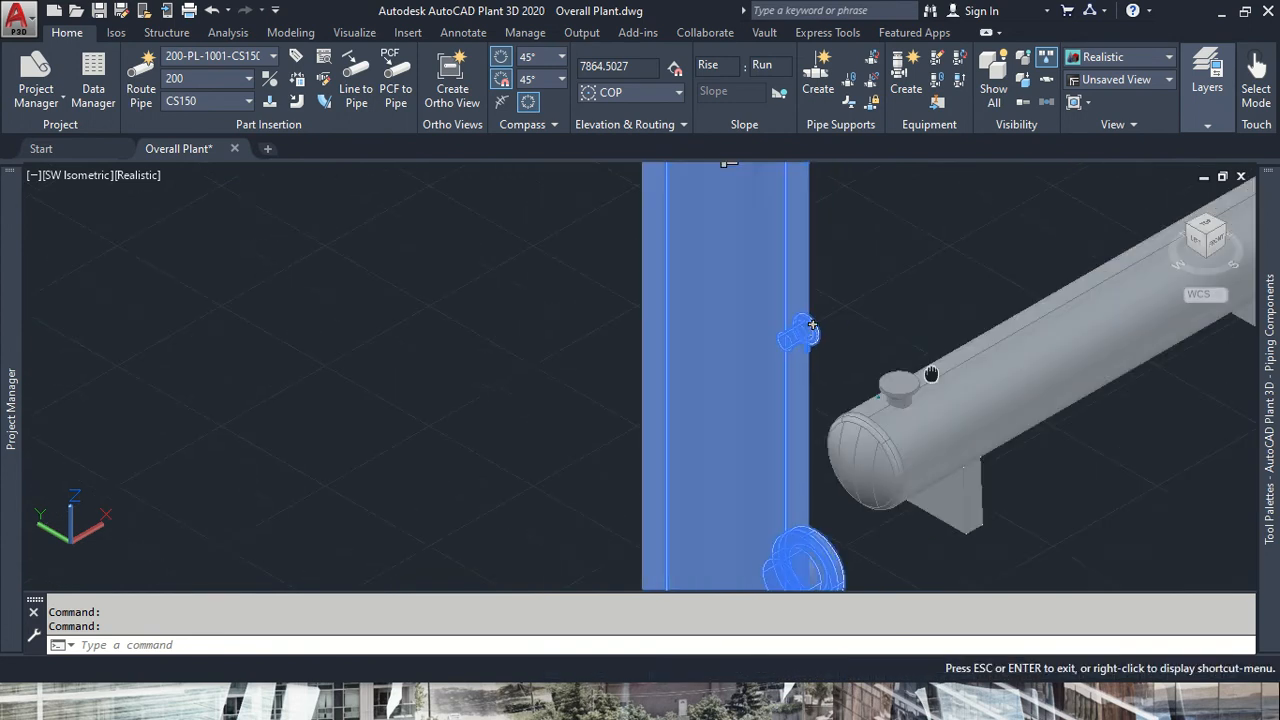
scroll(905, 375, up, 3)
click(913, 413)
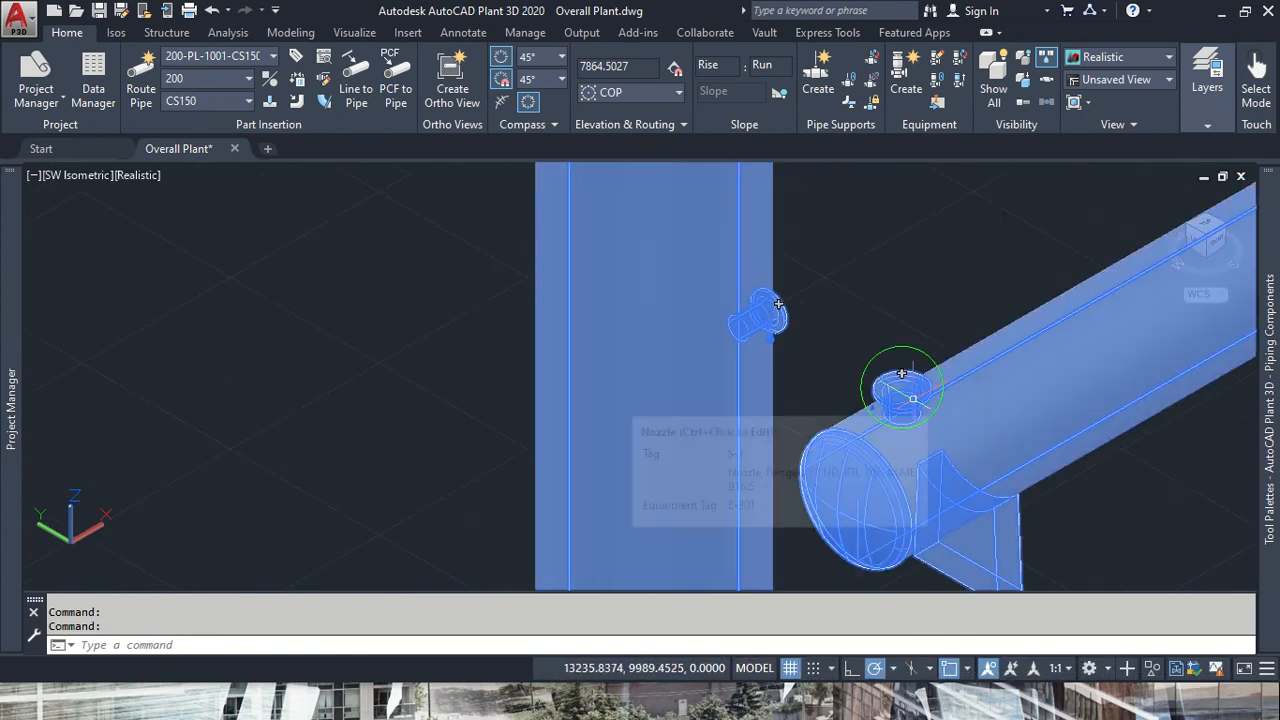
ctrl+click(912, 399)
click(906, 379)
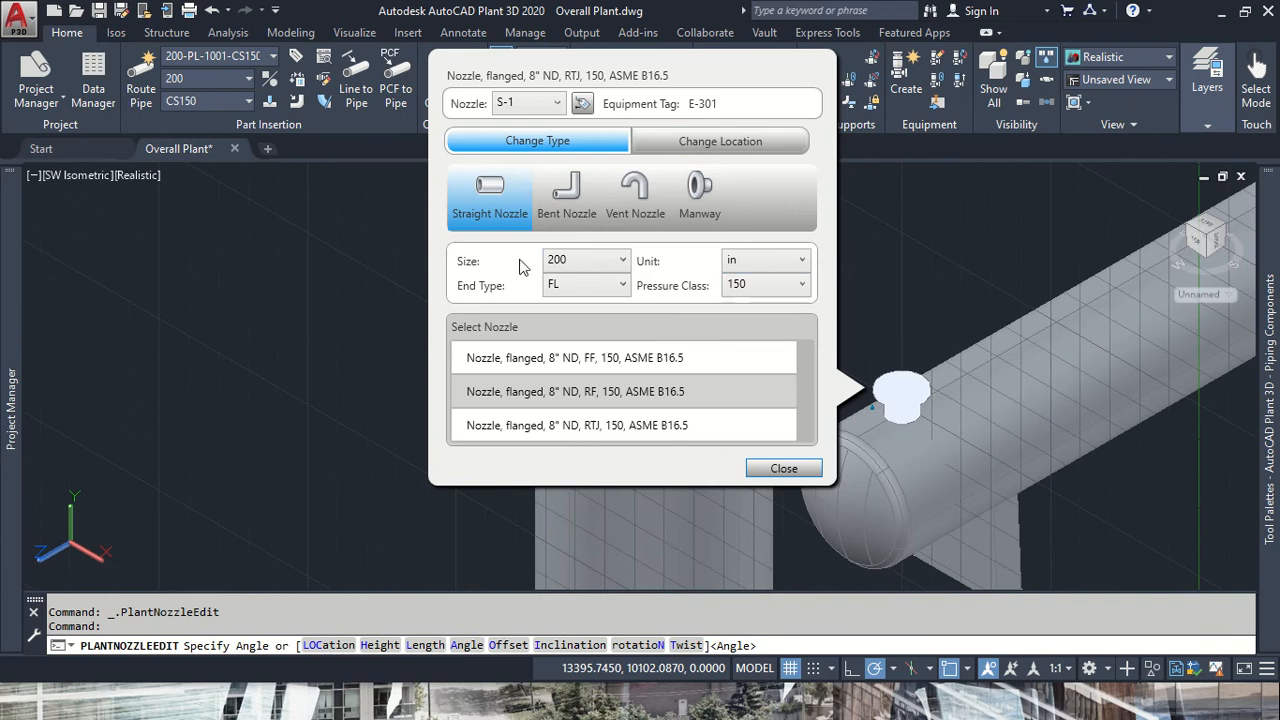
click(784, 468)
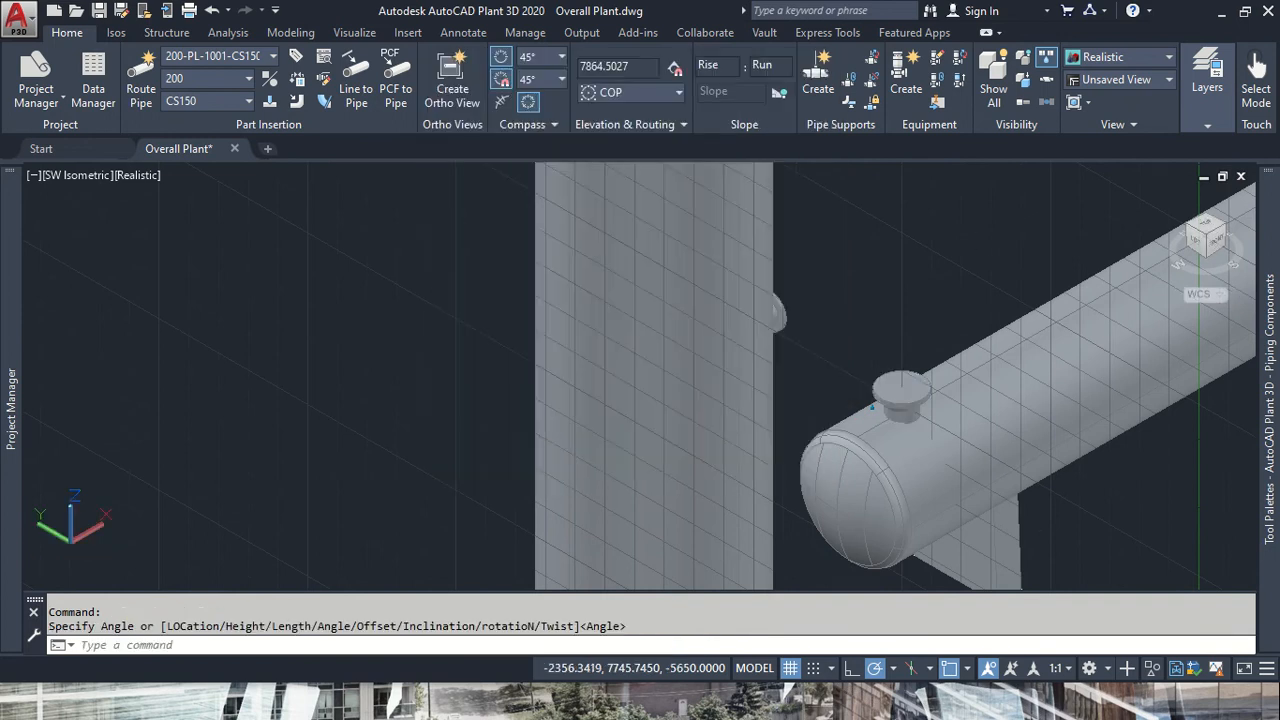
- Route a new pipe from the column's top nozzle, 409 upward and 4250 horizontally away from the column, and end the routing
click(640, 505)
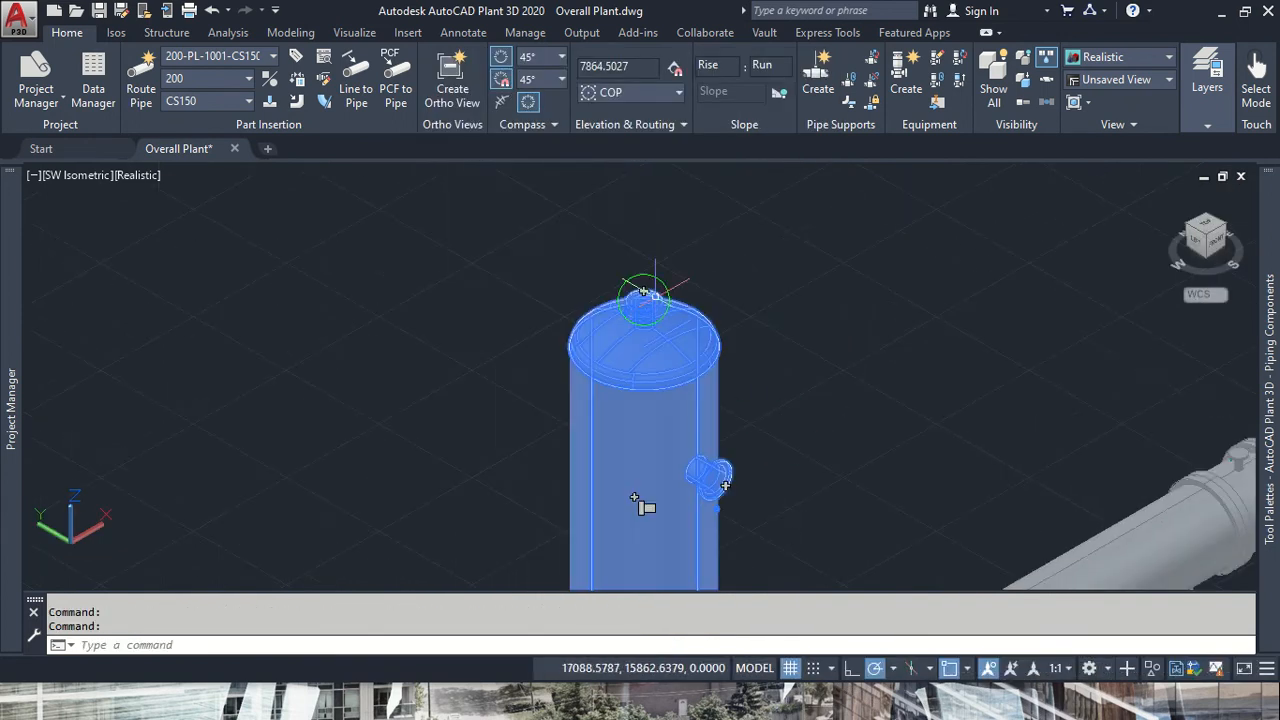
click(643, 292)
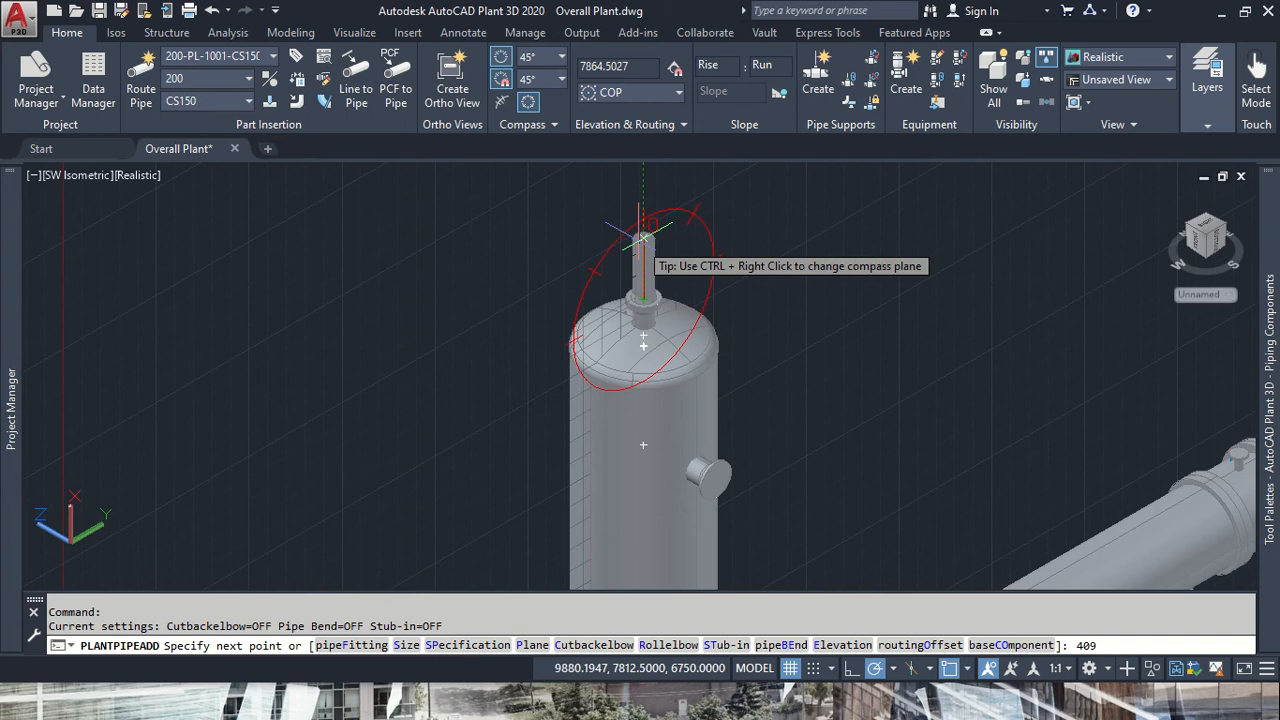
key(Return)
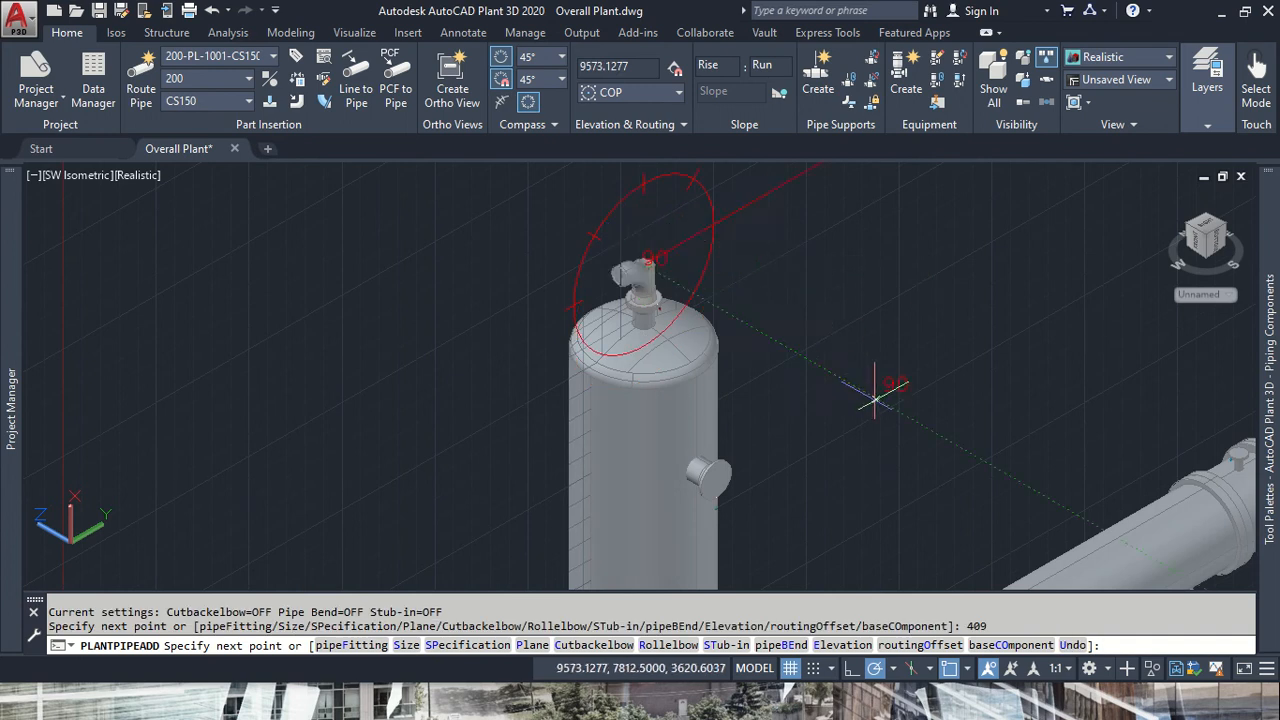
click(815, 280)
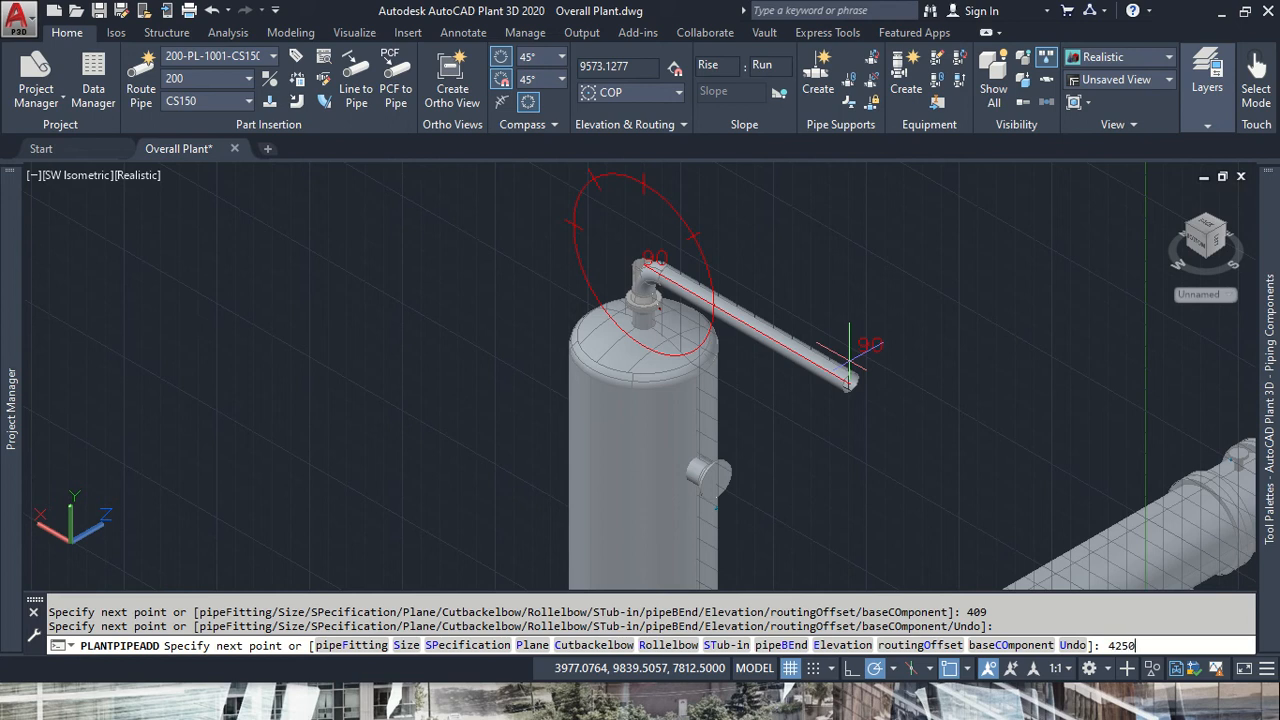
key(Return)
key(Escape)
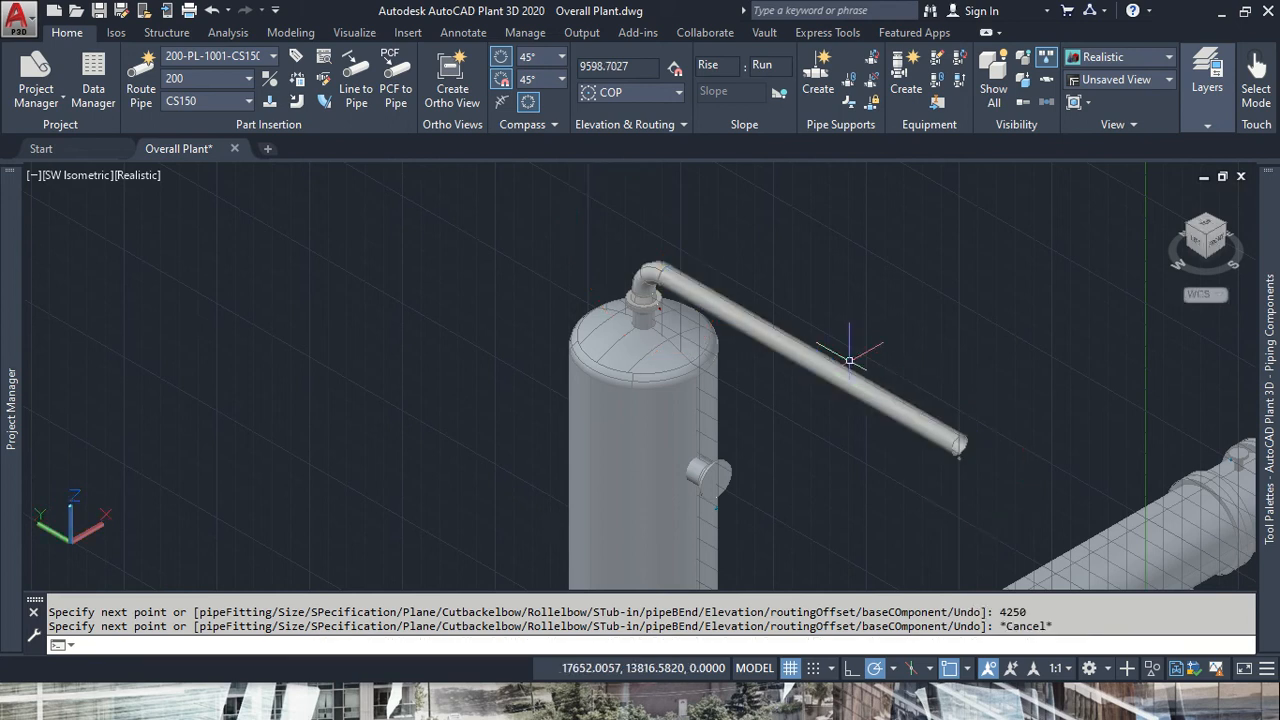
- Try to route a pipe from nozzle S-1 at the exchanger's domed end, and cancel the routing
middle_drag(965, 487, 867, 105)
scroll(781, 325, up, 2)
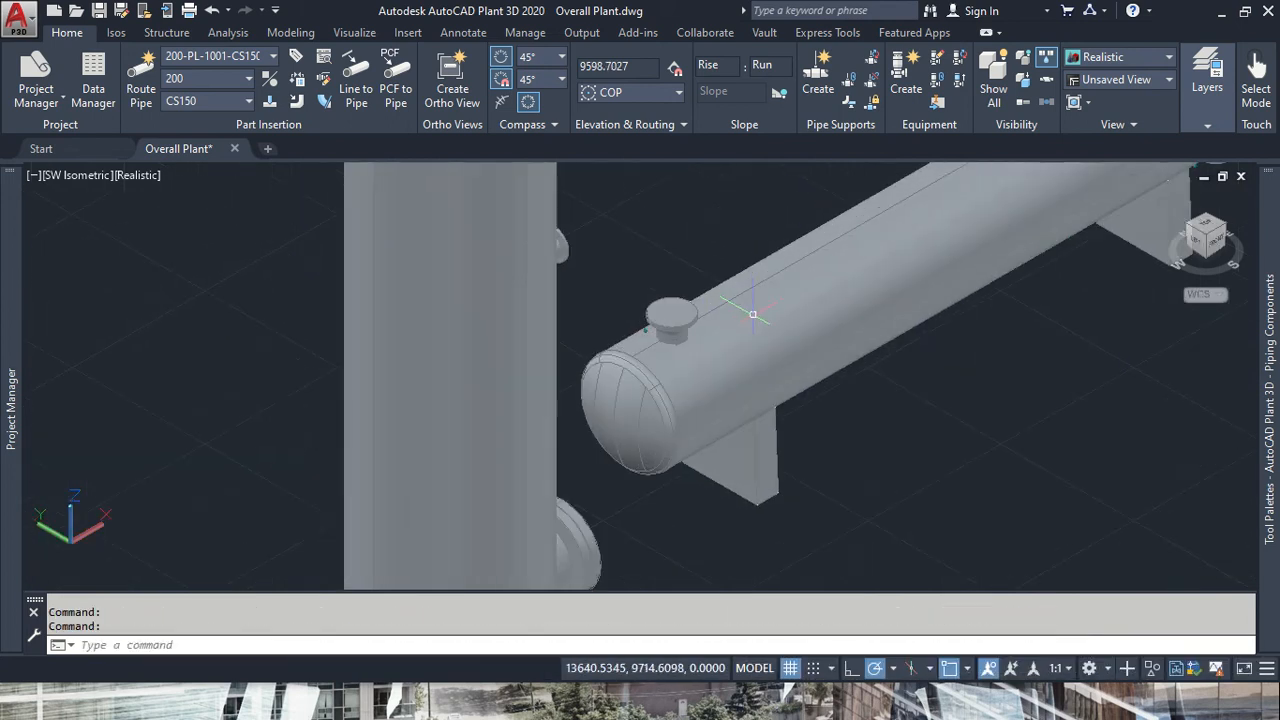
middle_drag(757, 312, 760, 457)
scroll(675, 468, up, 4)
click(675, 480)
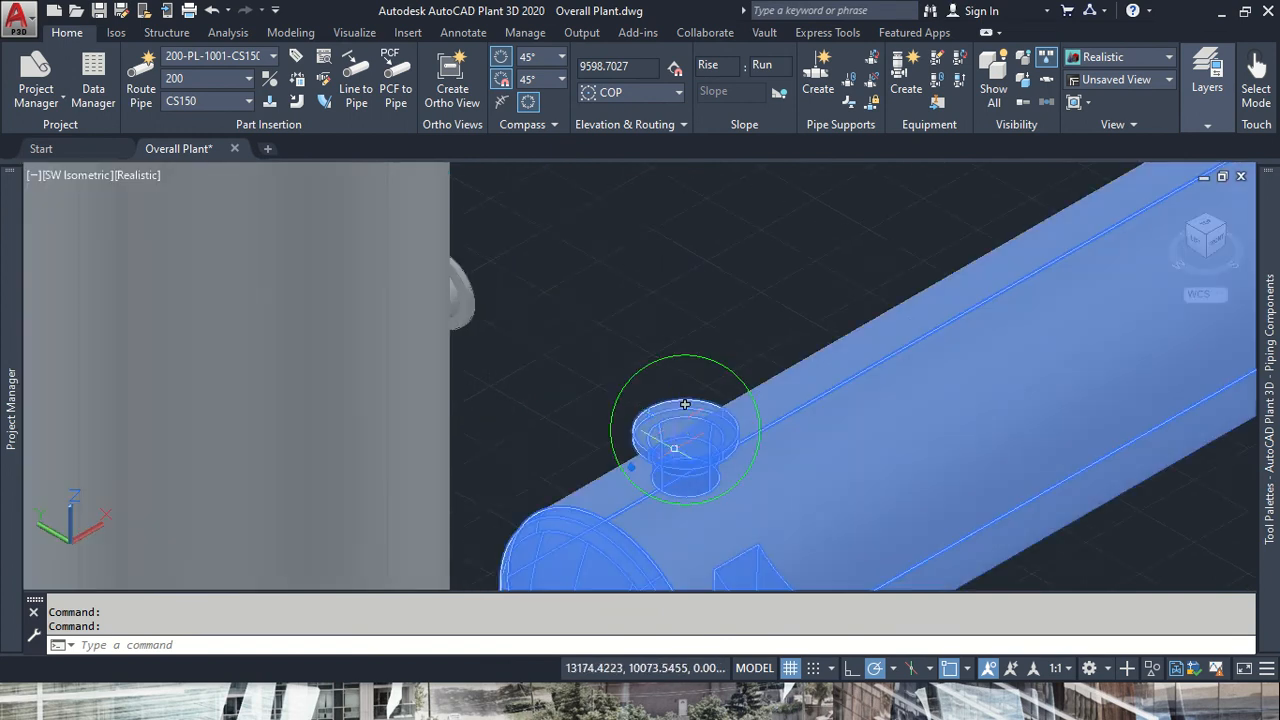
click(685, 403)
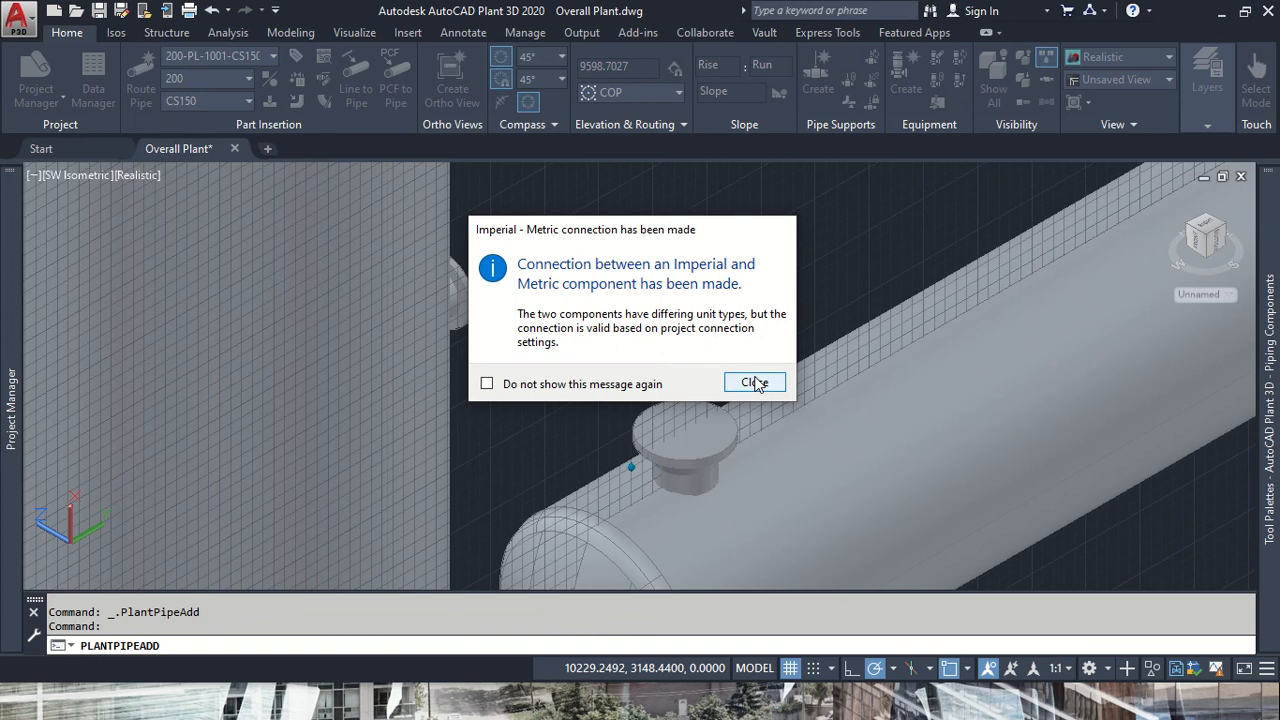
click(755, 383)
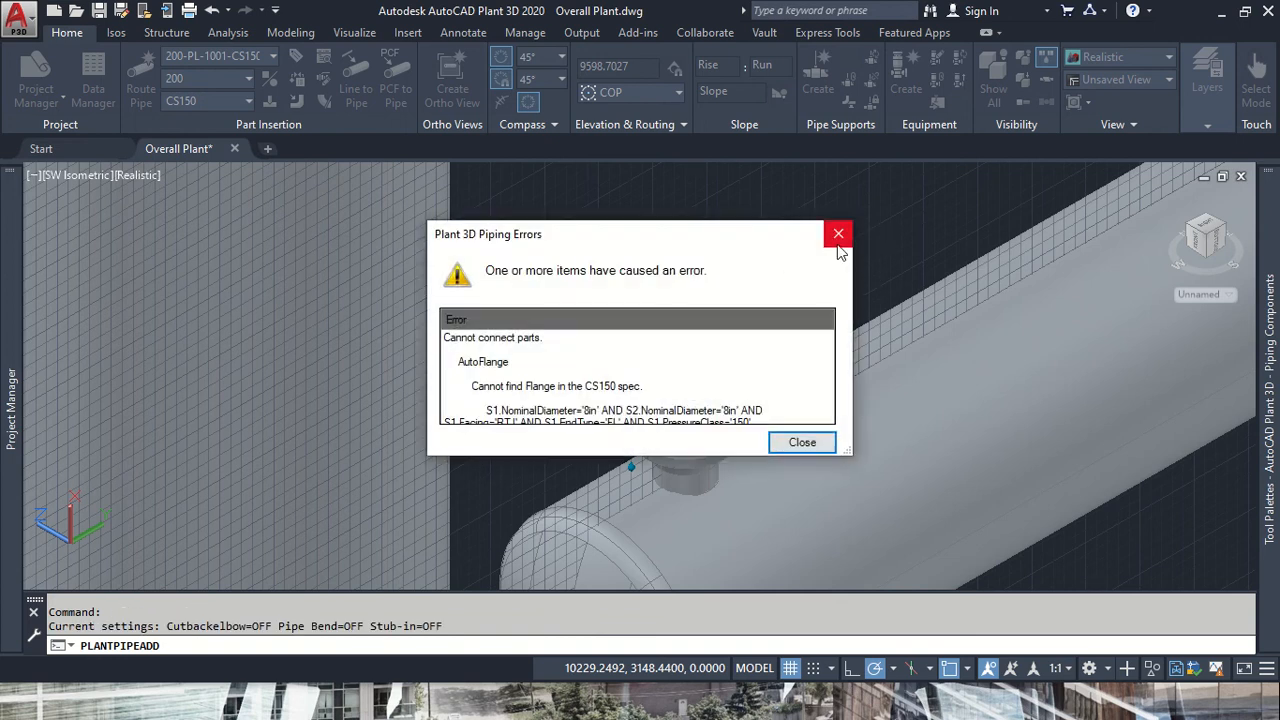
click(837, 246)
key(Escape)
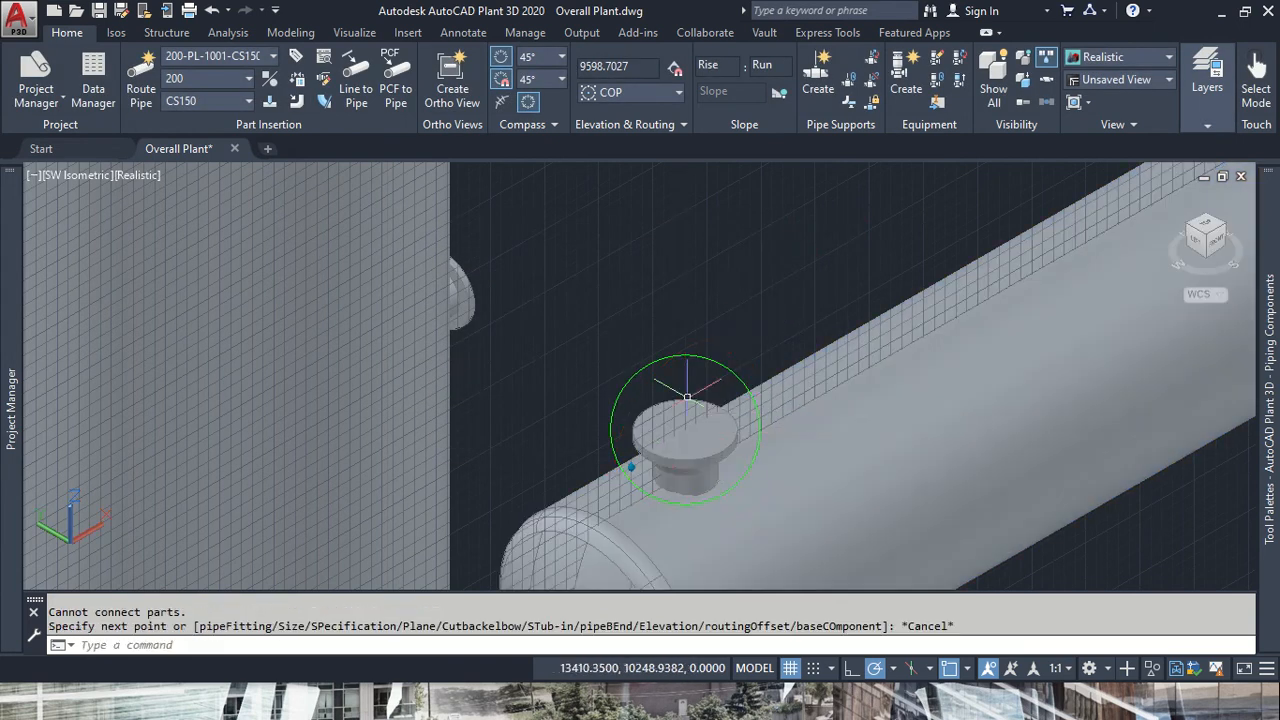
- Change exchanger nozzle S-1 at the domed end to the flanged 8" ND, RF, 150, ASME B16.5 type
click(685, 403)
shift+right_click(691, 463)
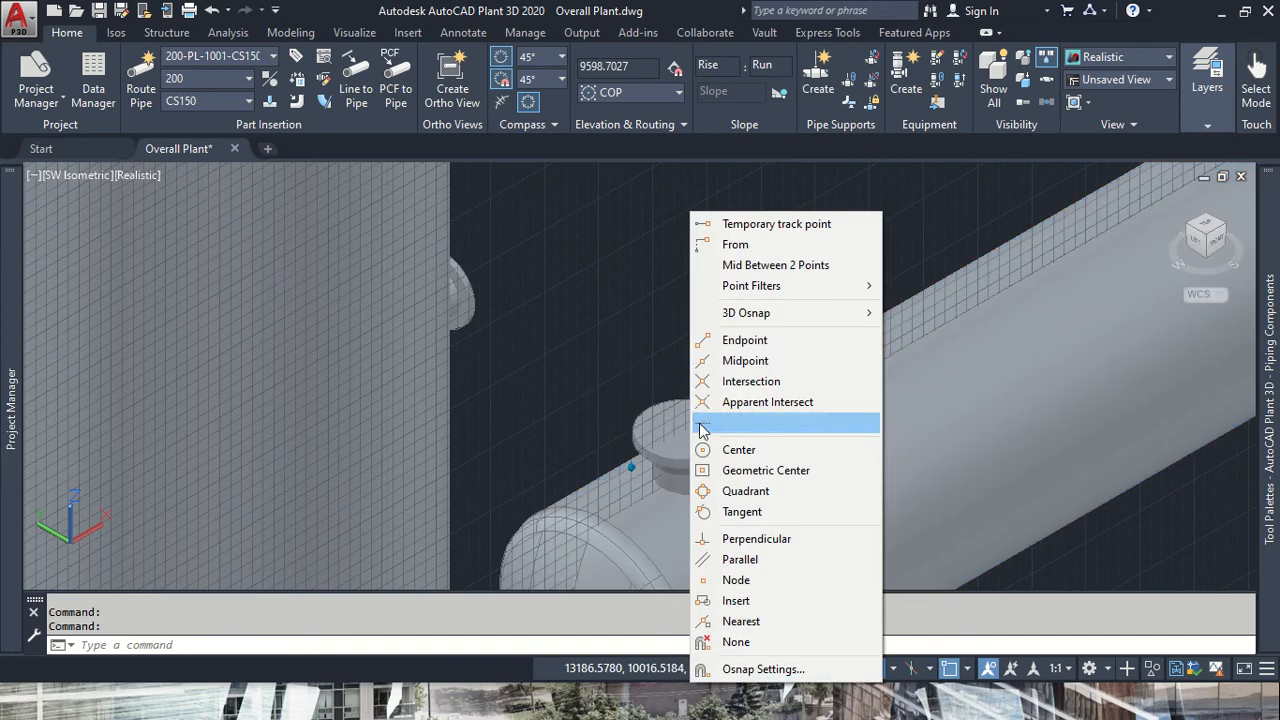
click(682, 458)
click(685, 403)
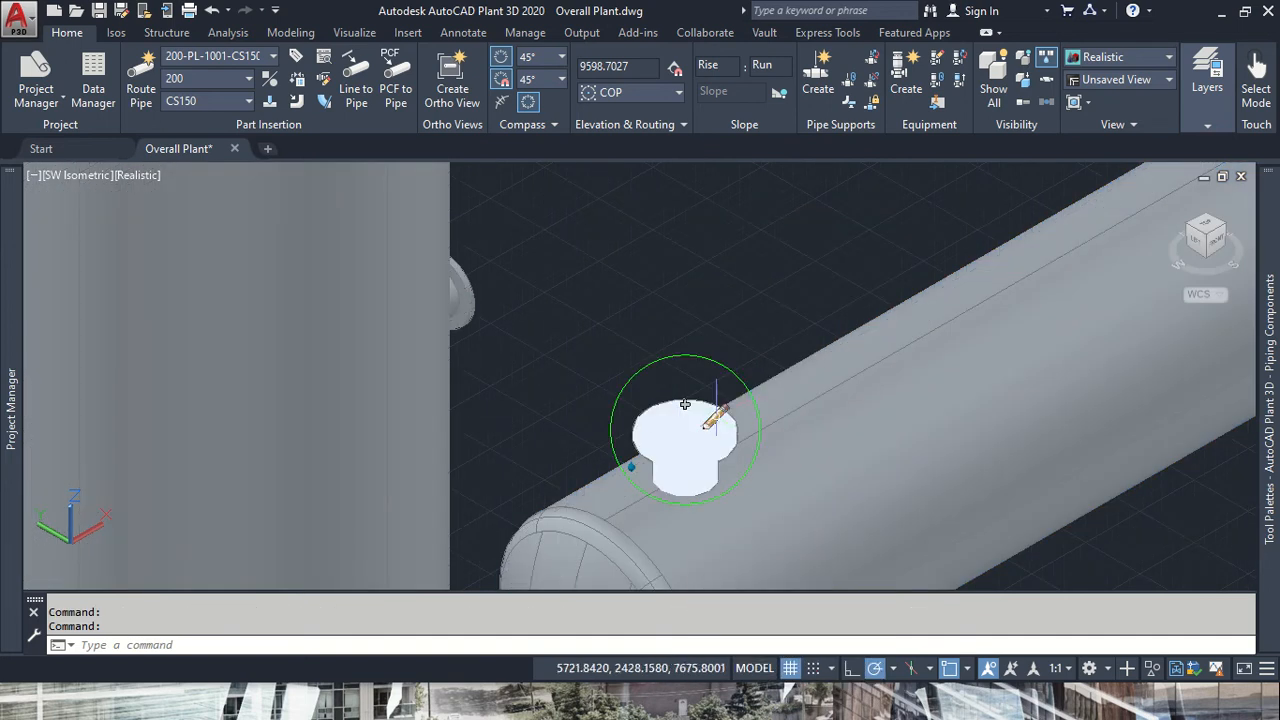
click(685, 440)
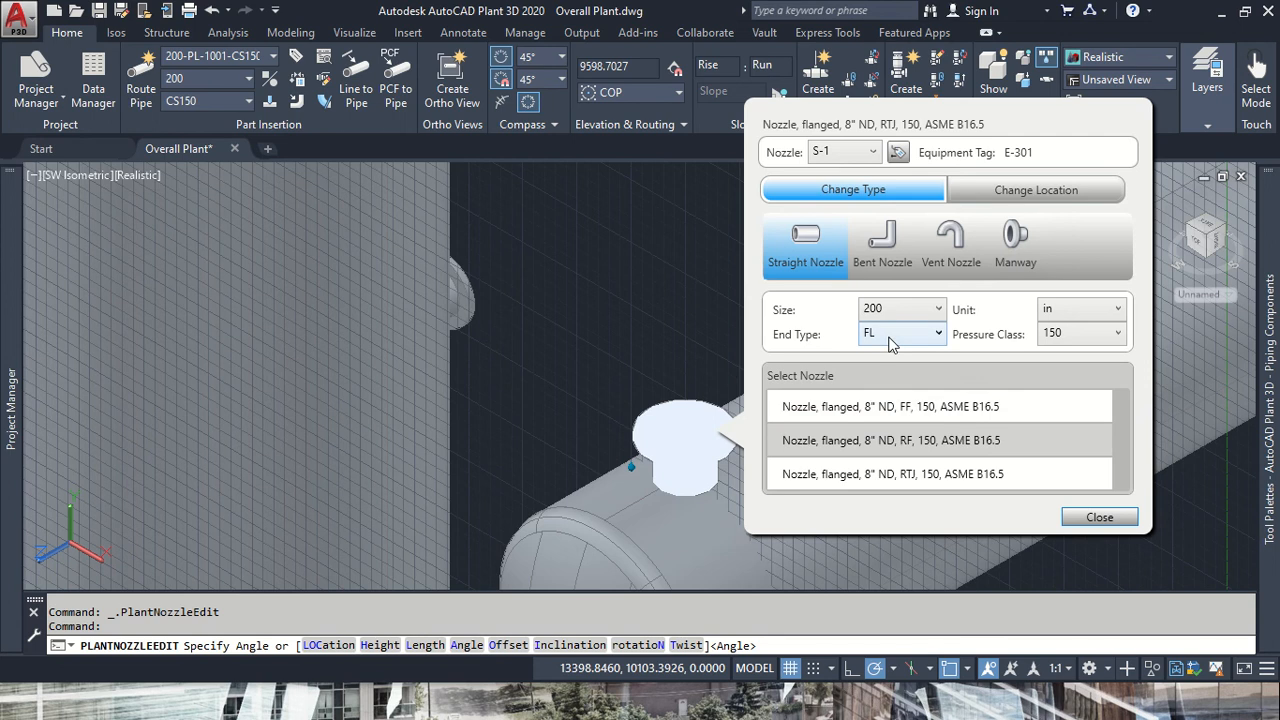
click(921, 444)
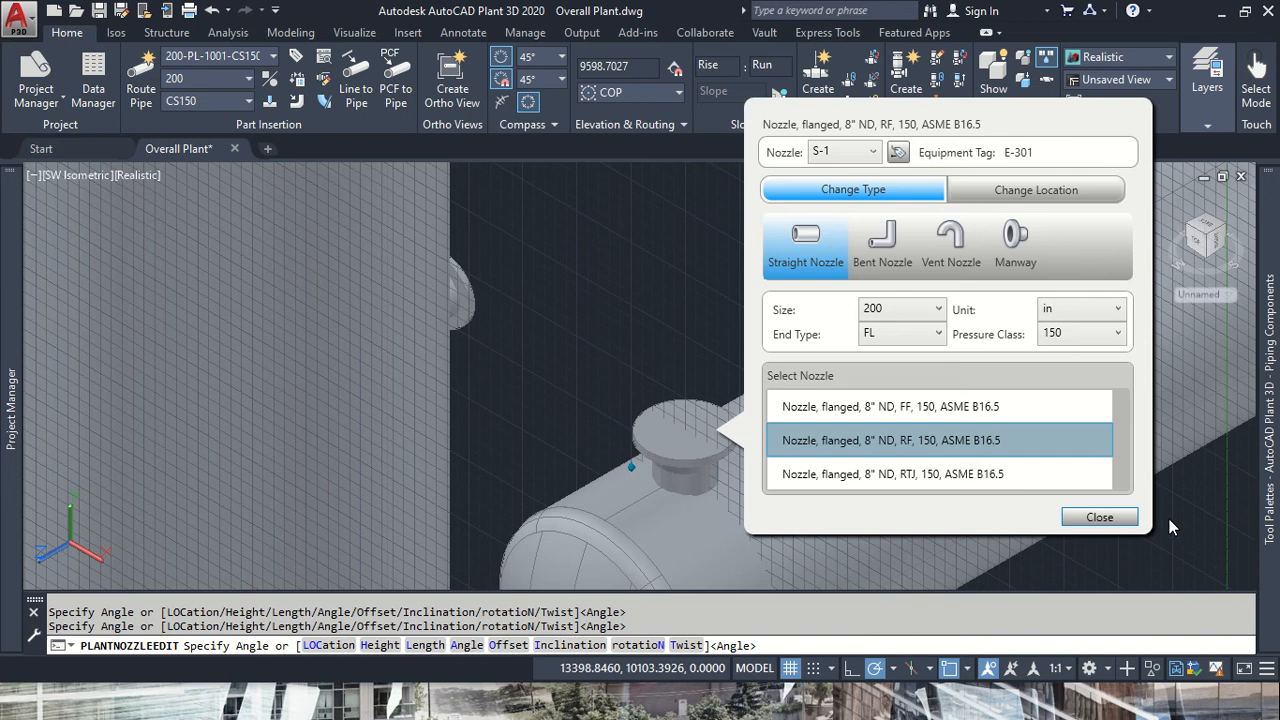
click(1100, 517)
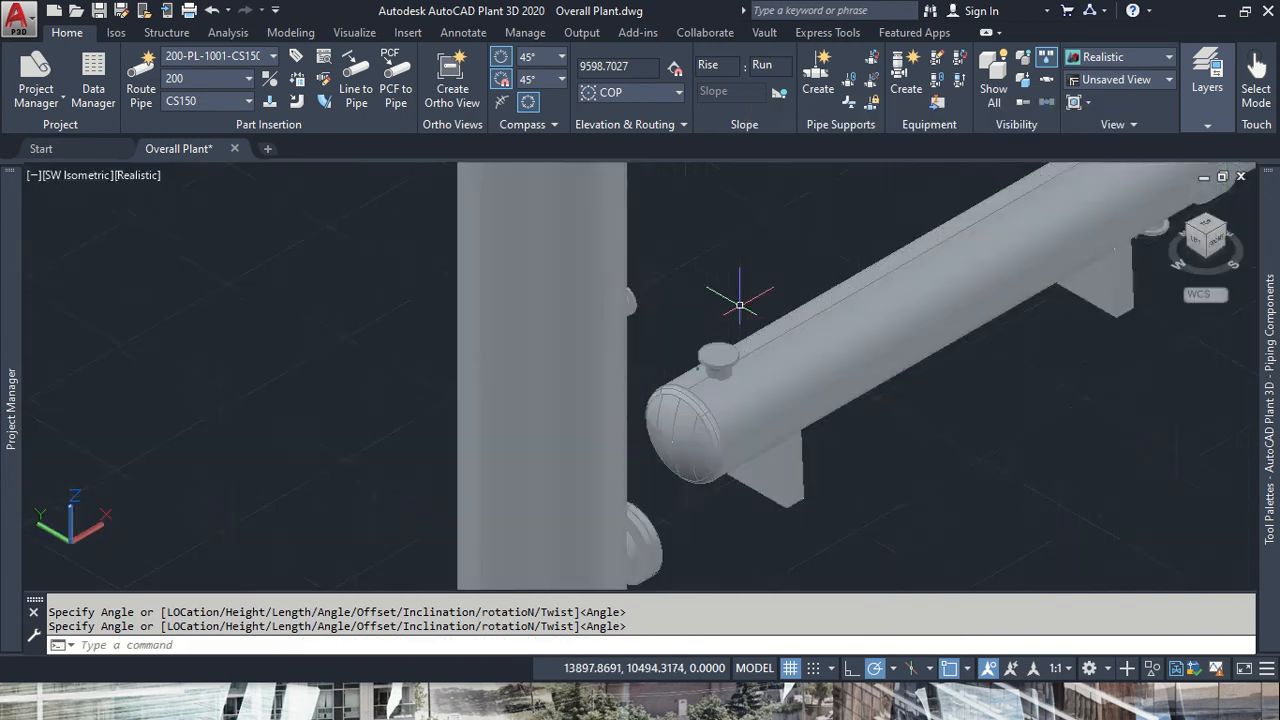
- Check the size, facing and pressure class of the column's top nozzle N-1 in its type settings
scroll(632, 355, up, 3)
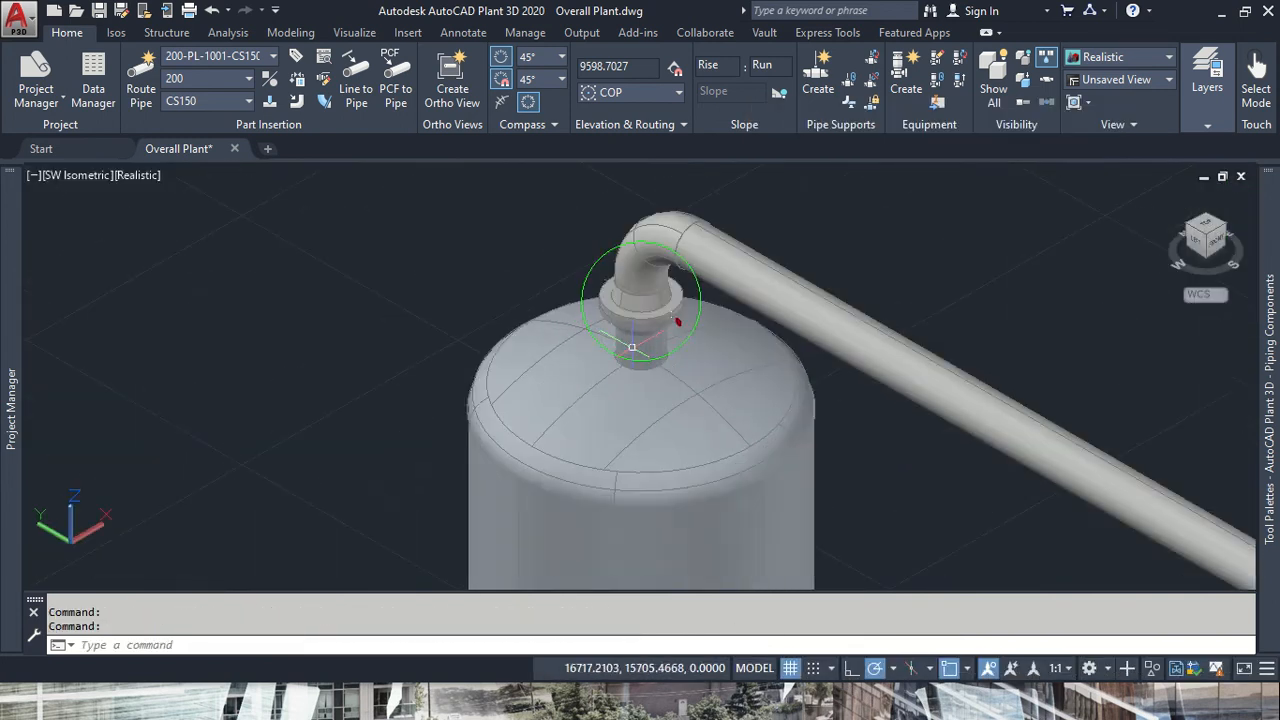
click(662, 292)
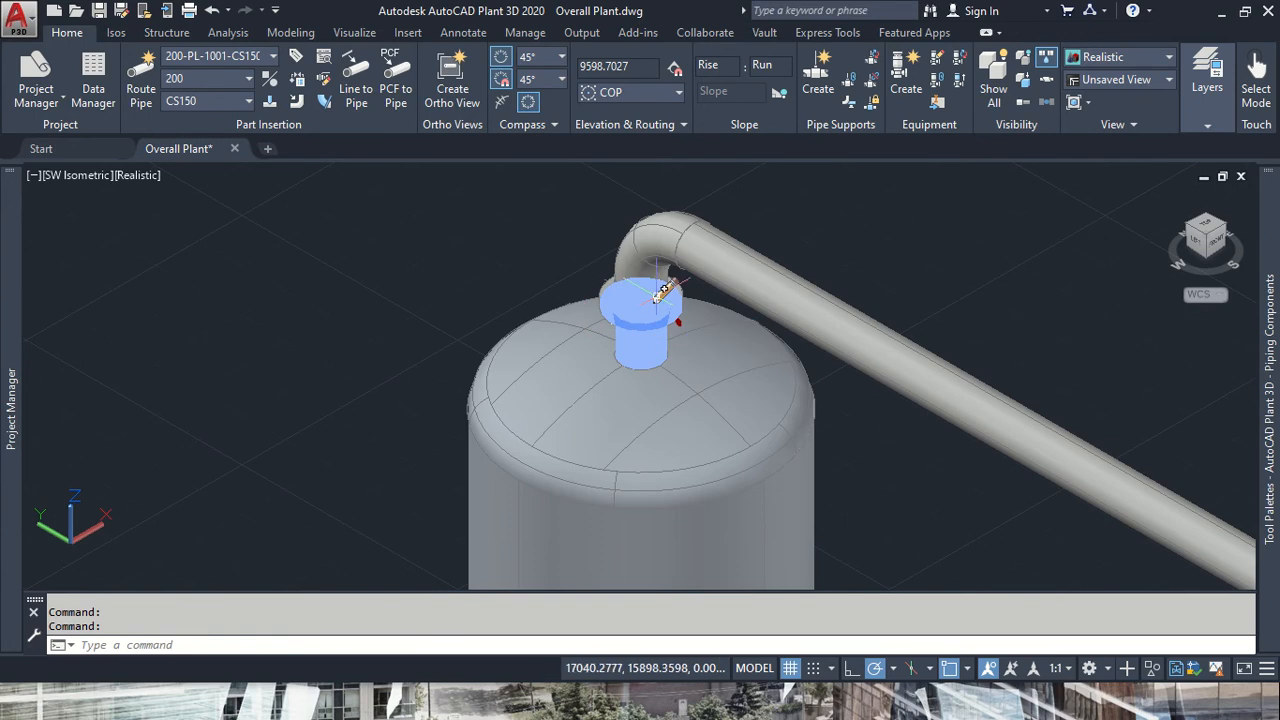
double_click(664, 290)
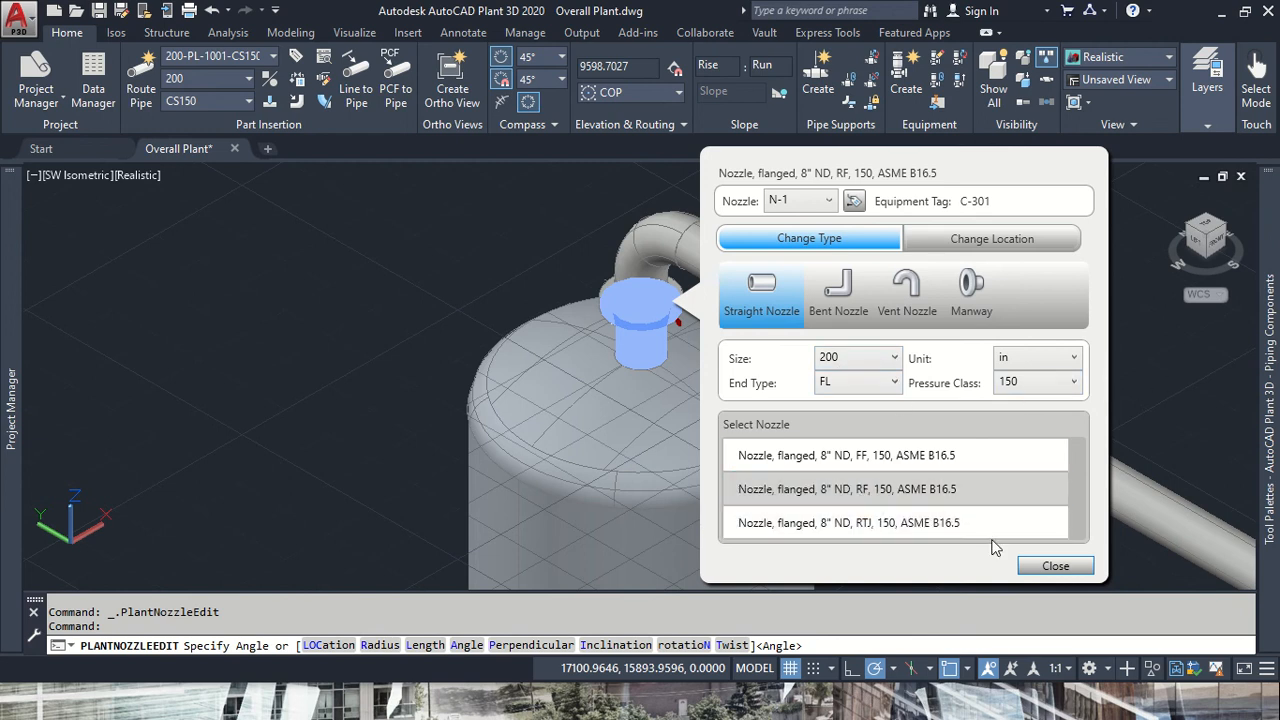
click(1070, 573)
- Recheck exchanger nozzle S-1's type settings and reapply the flanged 8" ND, RF, 150, ASME B16.5 nozzle
middle_drag(1127, 502, 819, 208)
scroll(819, 208, down, 4)
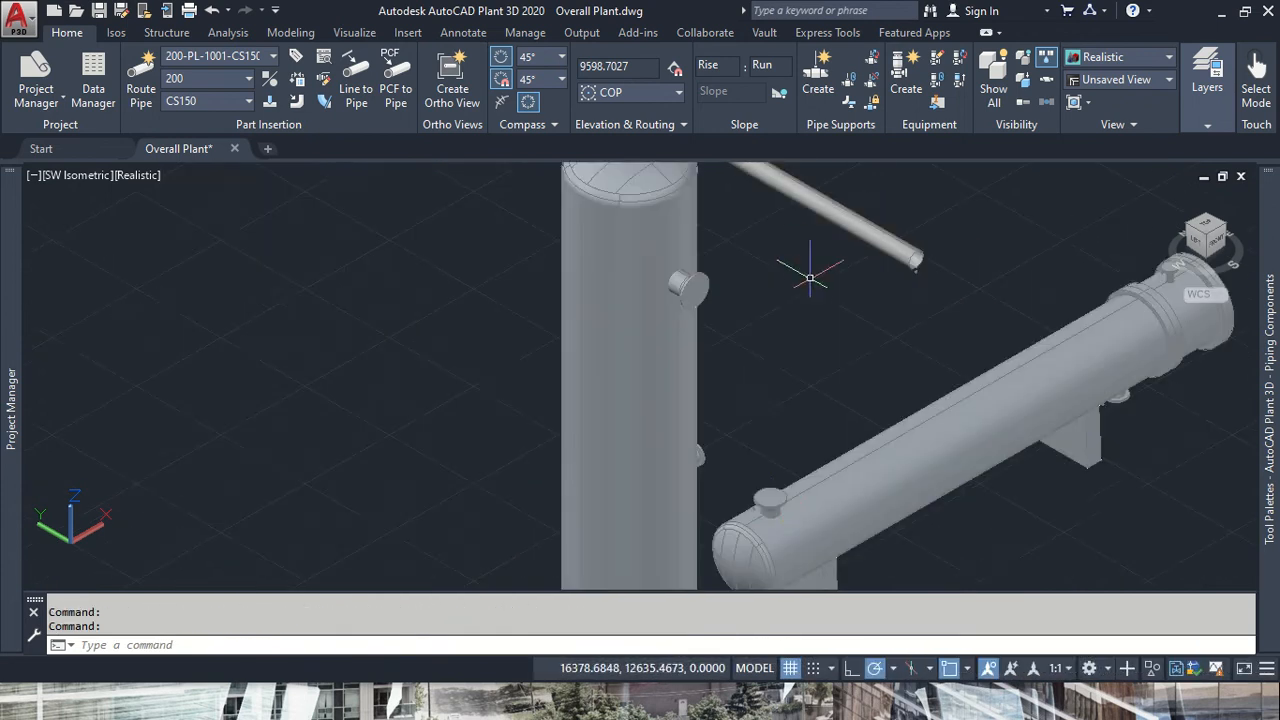
click(770, 497)
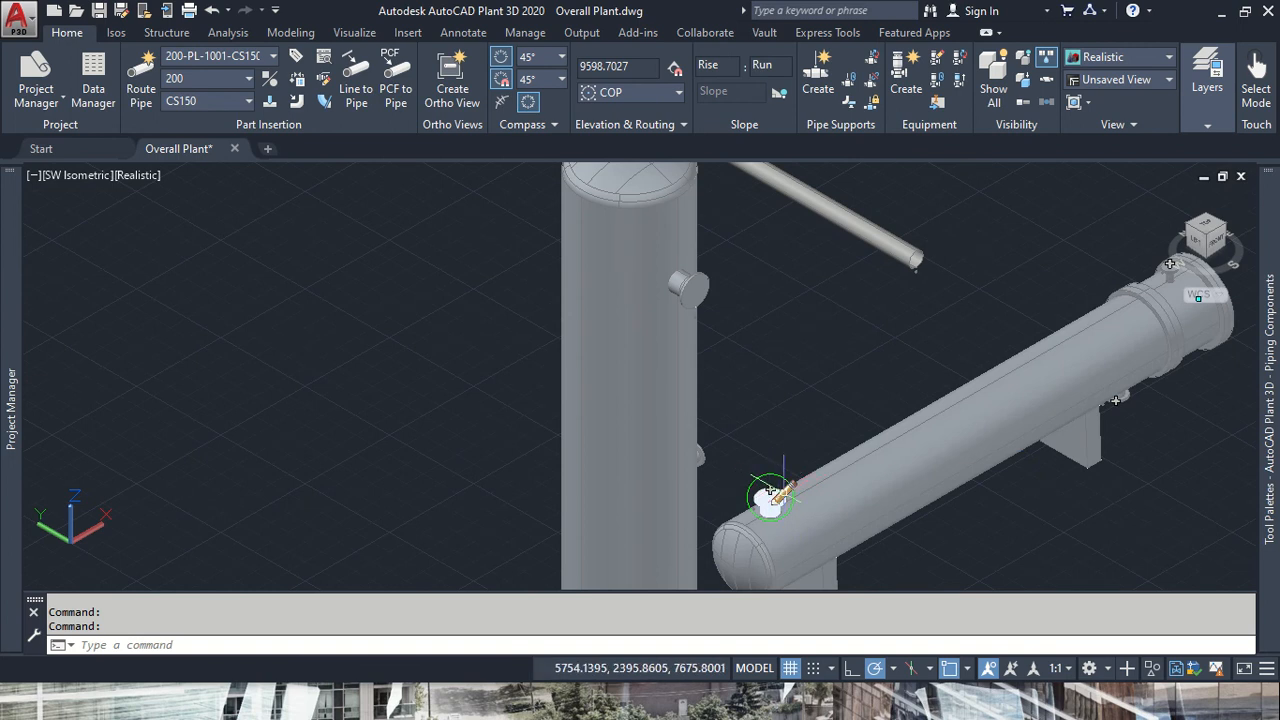
click(782, 492)
mouse_move(1110, 465)
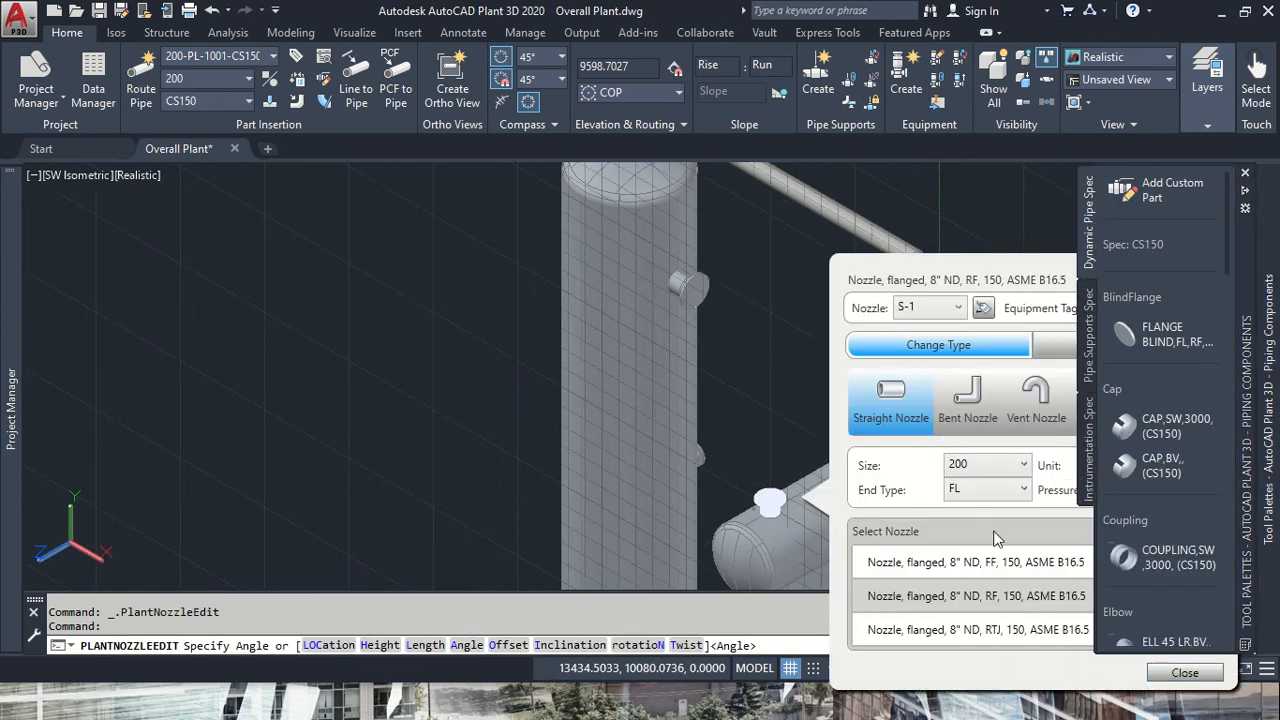
click(1000, 495)
click(1000, 497)
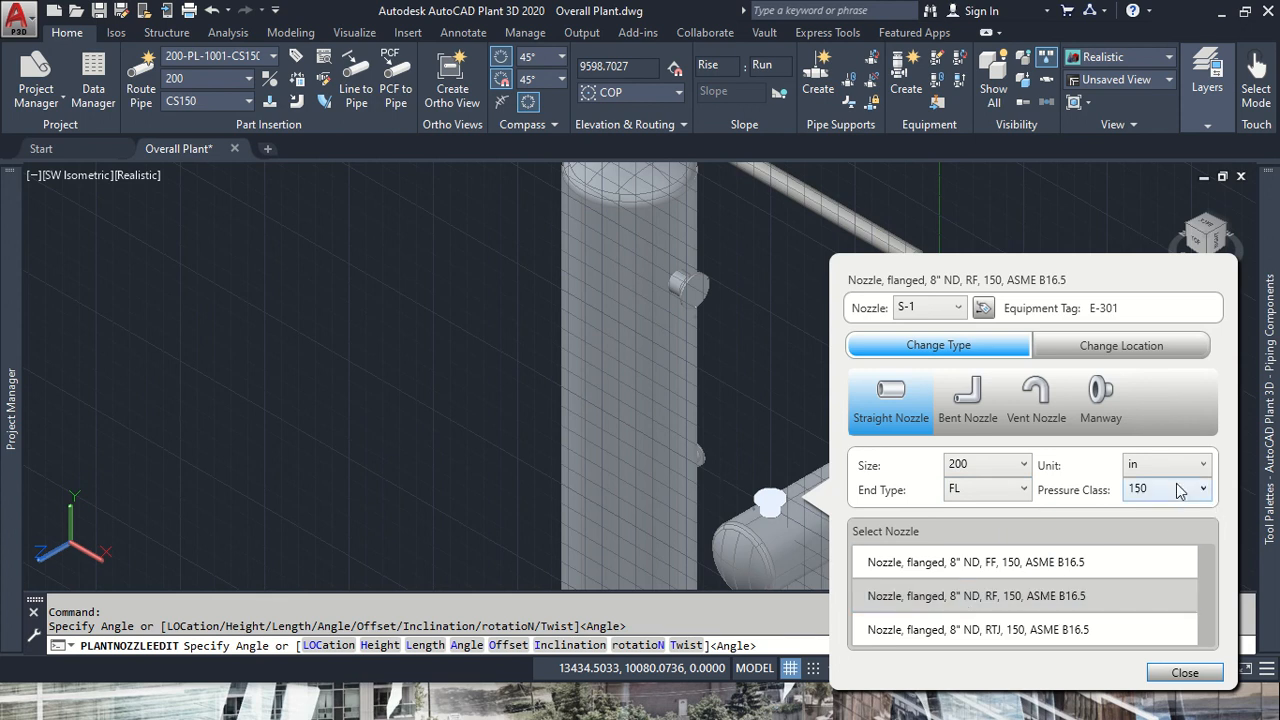
click(1008, 597)
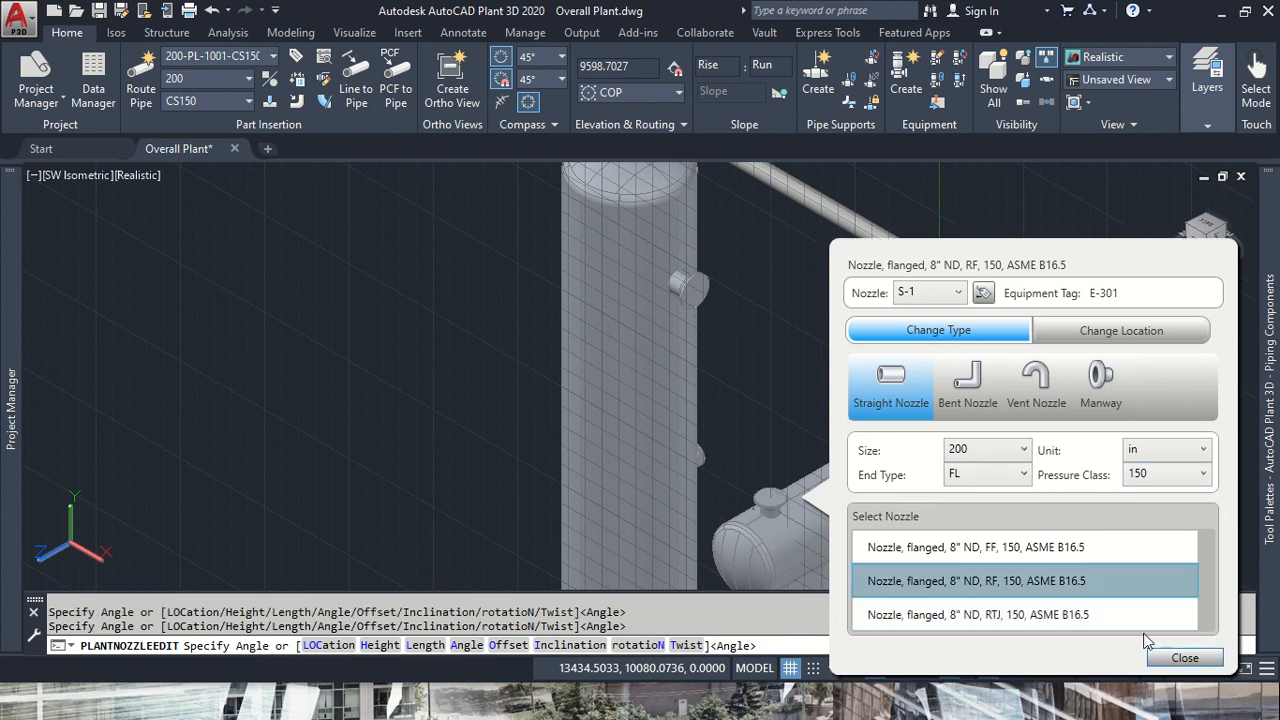
click(1185, 670)
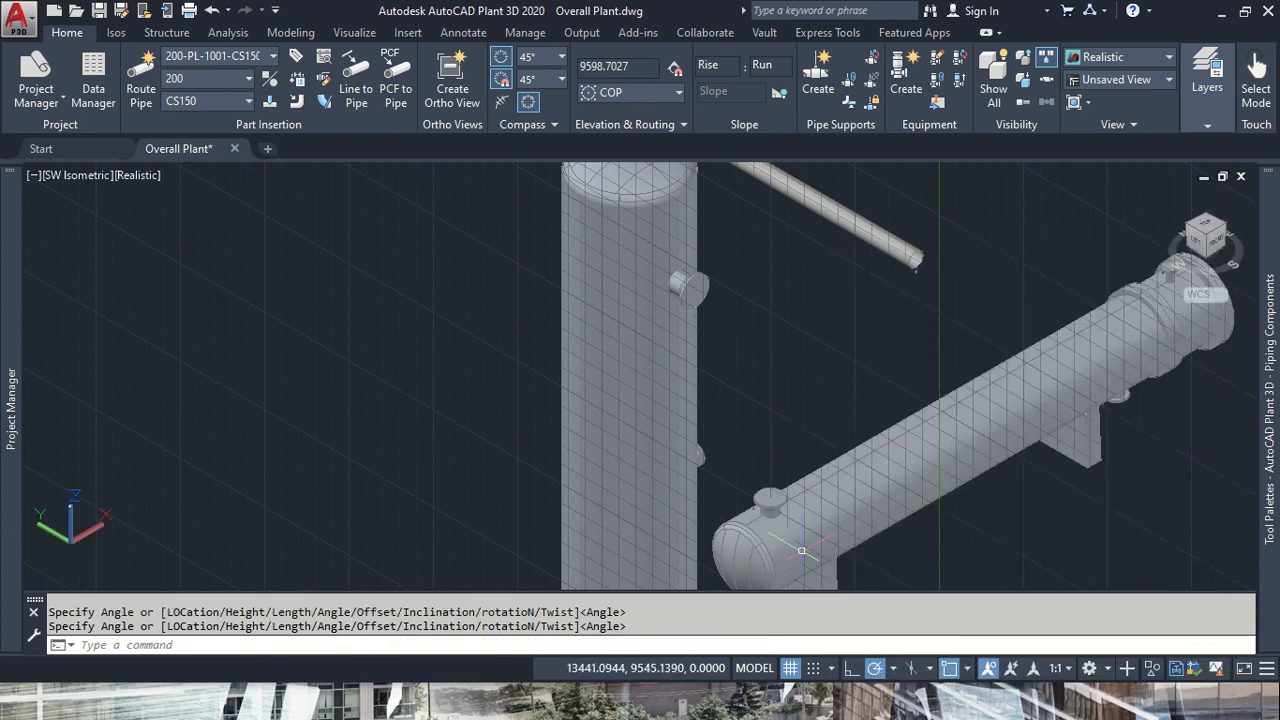
- Start a pipe from nozzle S-1 at the exchanger's domed end and route it 409 upward
scroll(795, 554, up, 5)
click(742, 386)
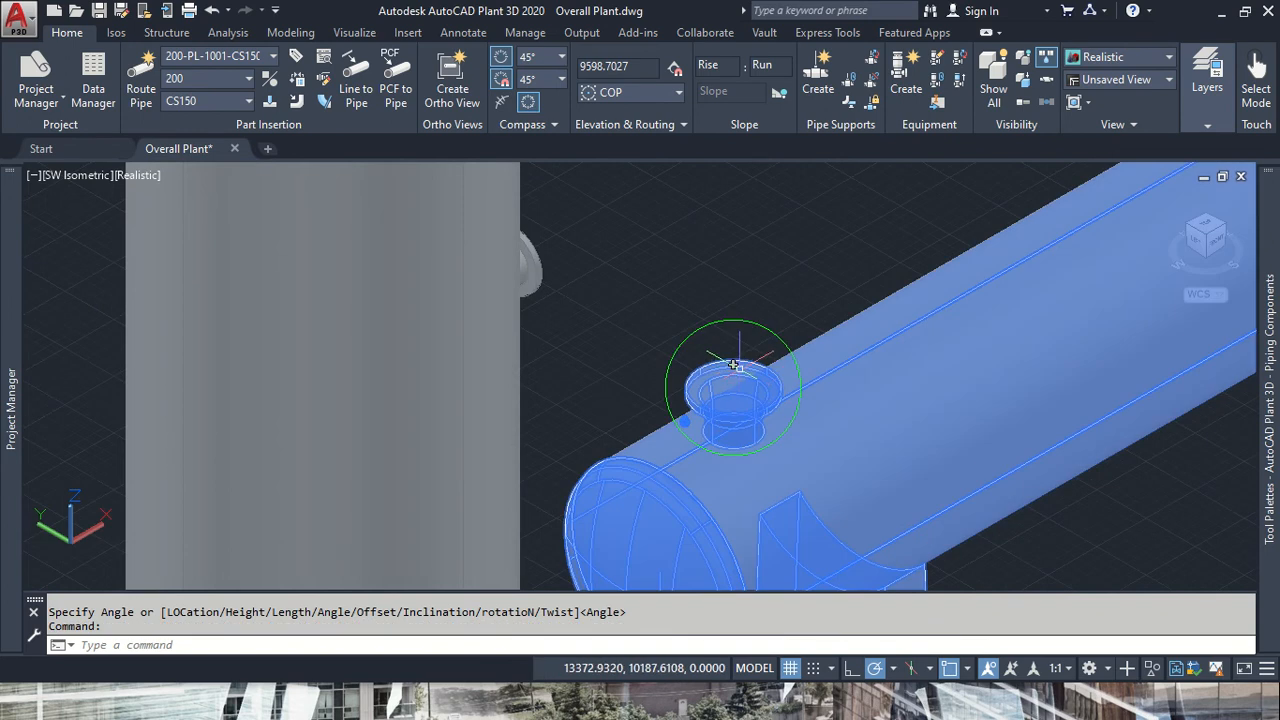
click(733, 364)
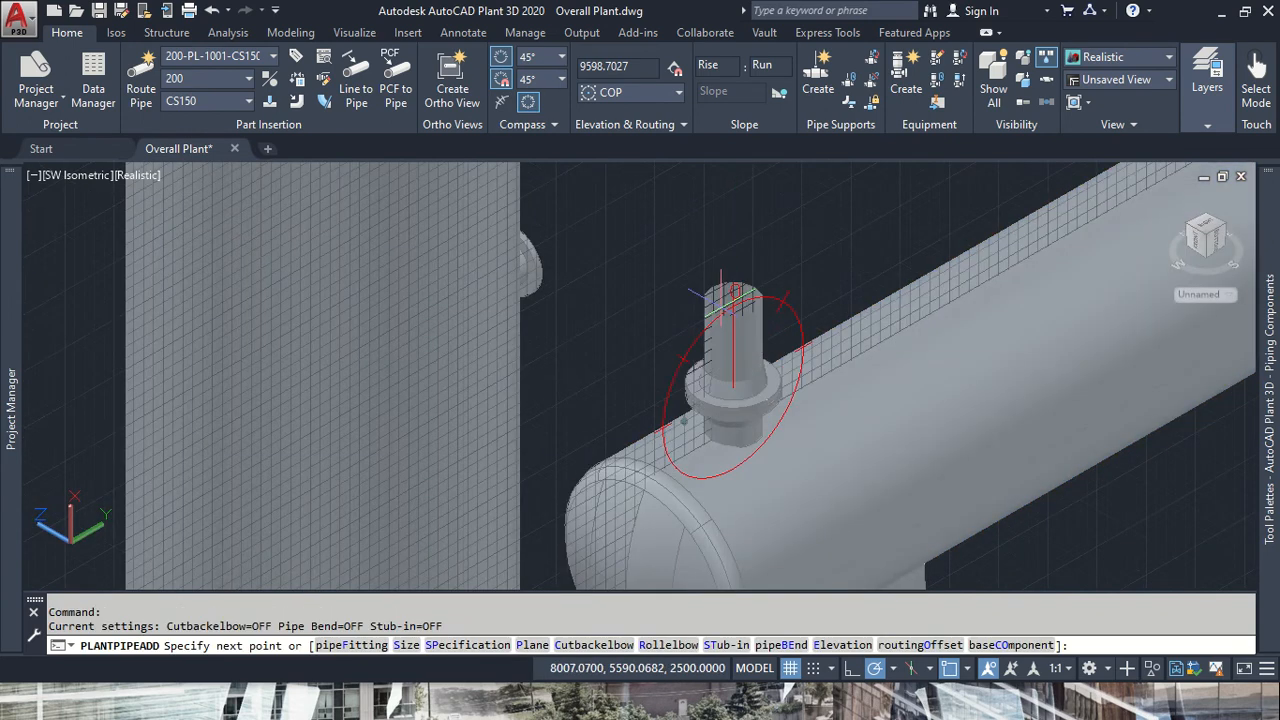
scroll(735, 298, down, 2)
middle_drag(773, 270, 641, 503)
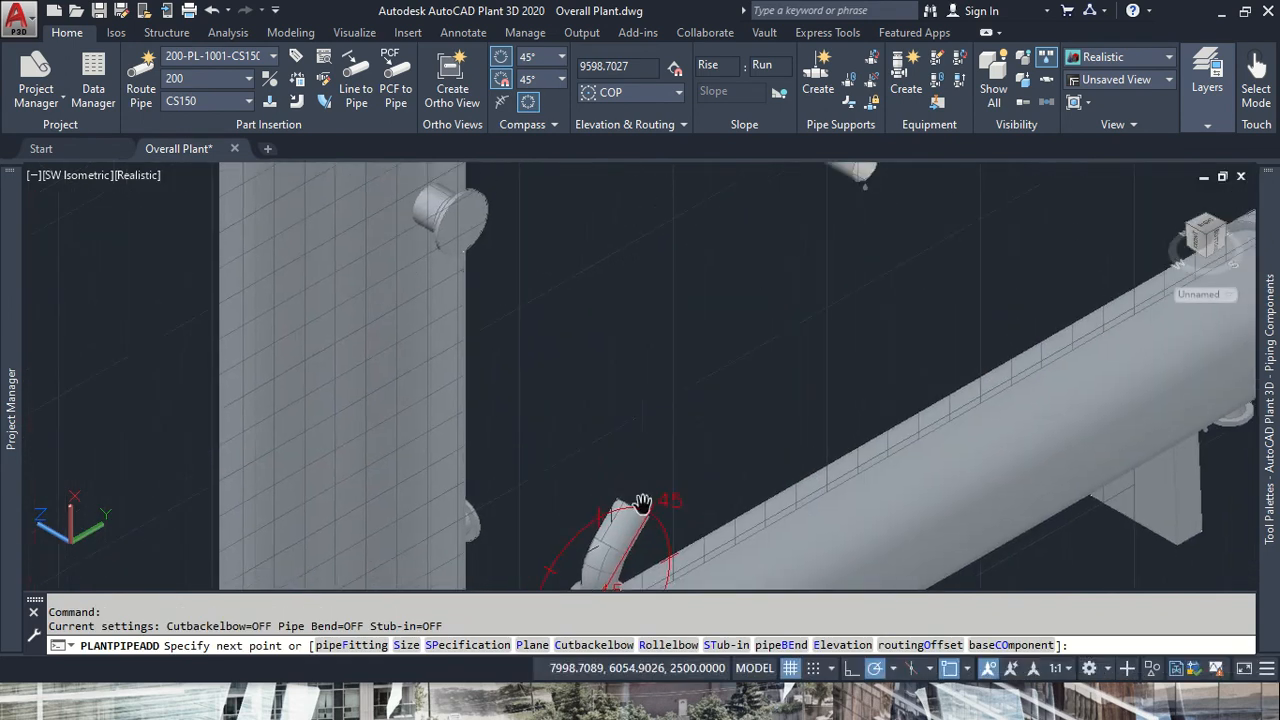
scroll(667, 437, down, 2)
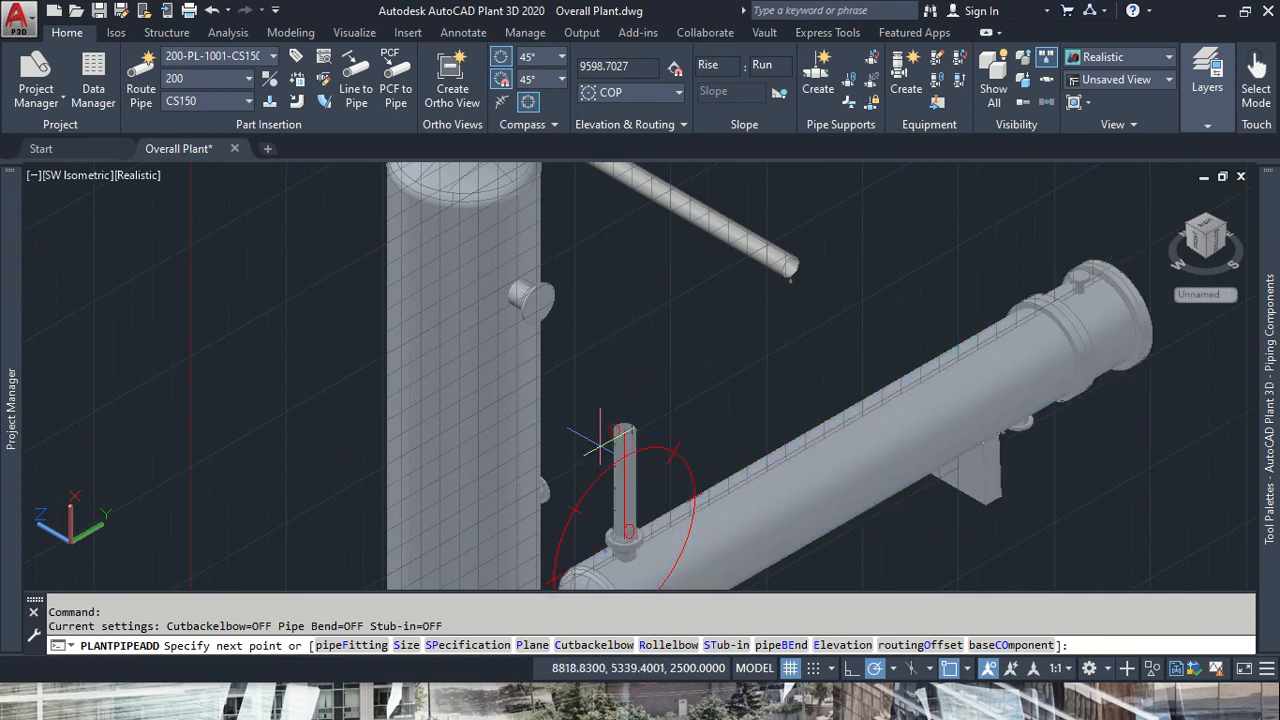
text(409)
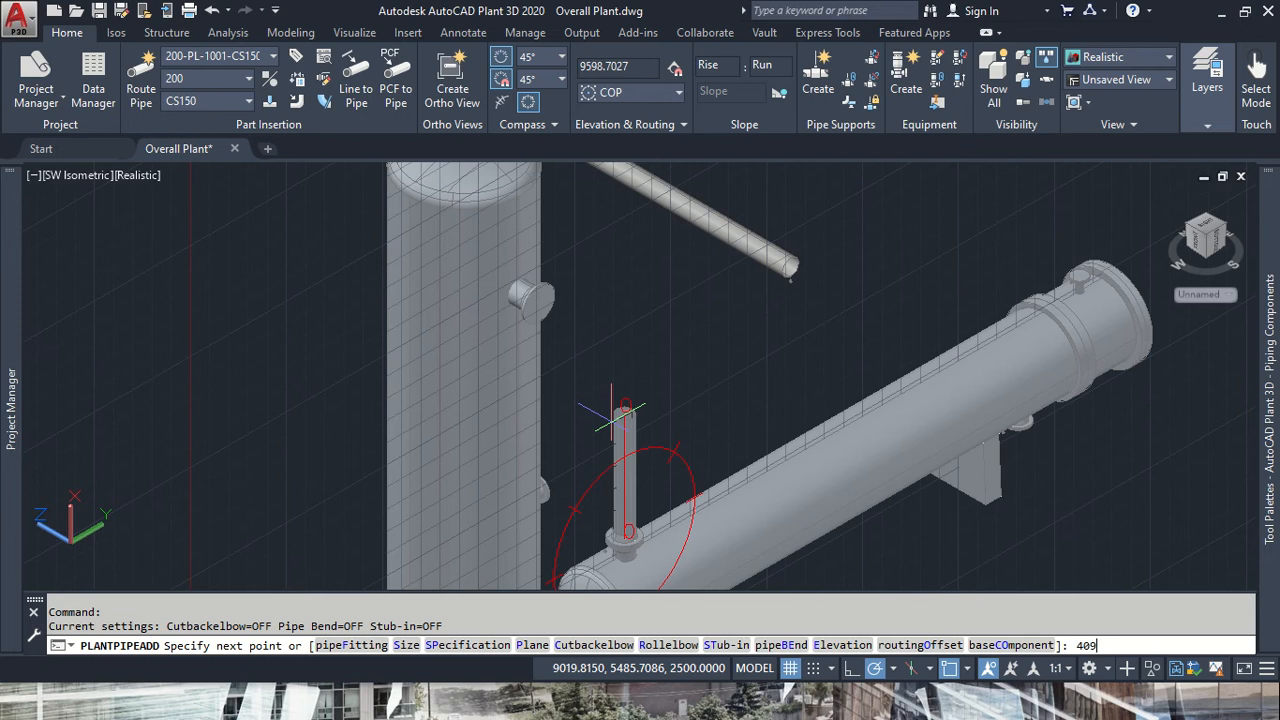
key(Return)
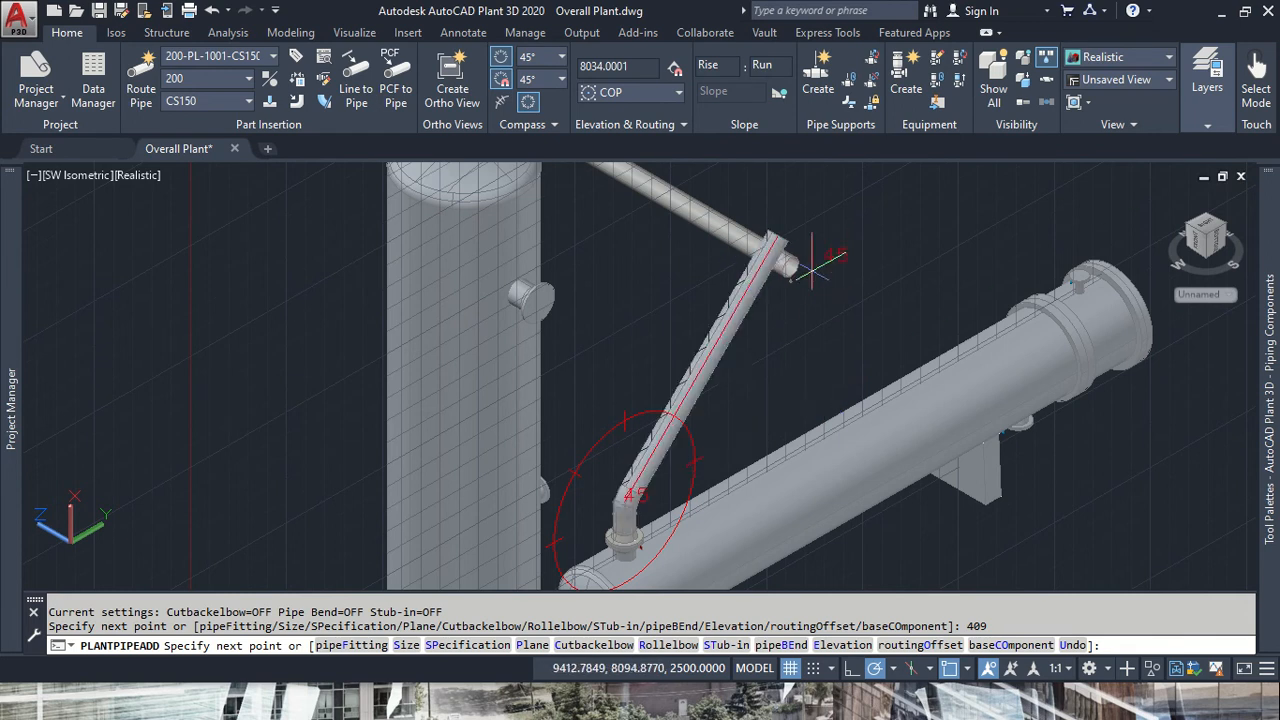
- Try to connect the new pipe directly to the open end of the column's horizontal pipe, and undo that segment
scroll(790, 262, up, 4)
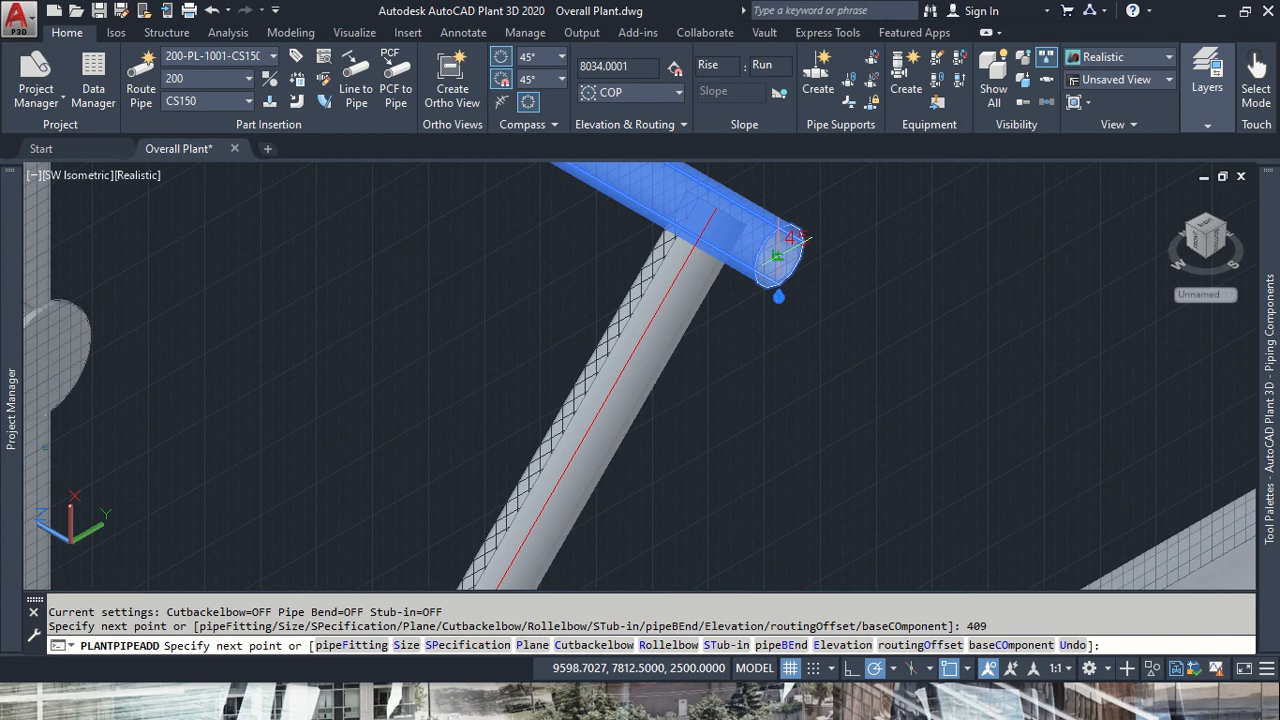
click(785, 248)
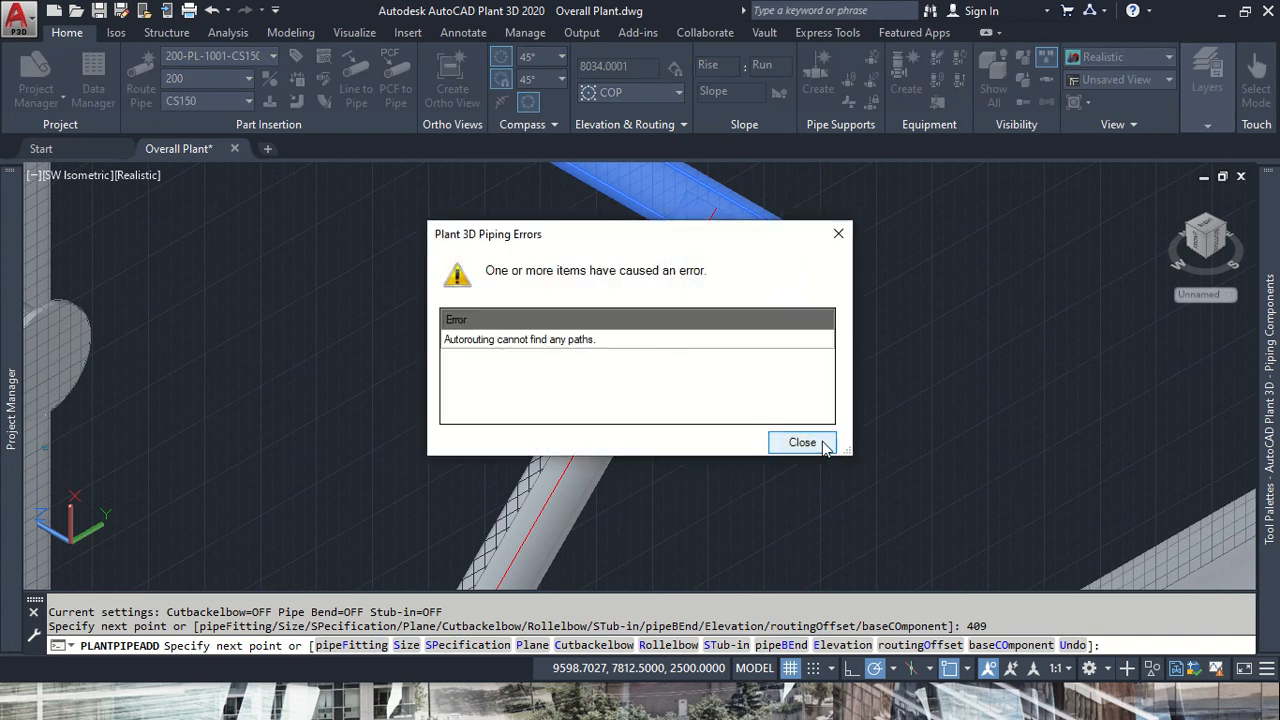
click(801, 442)
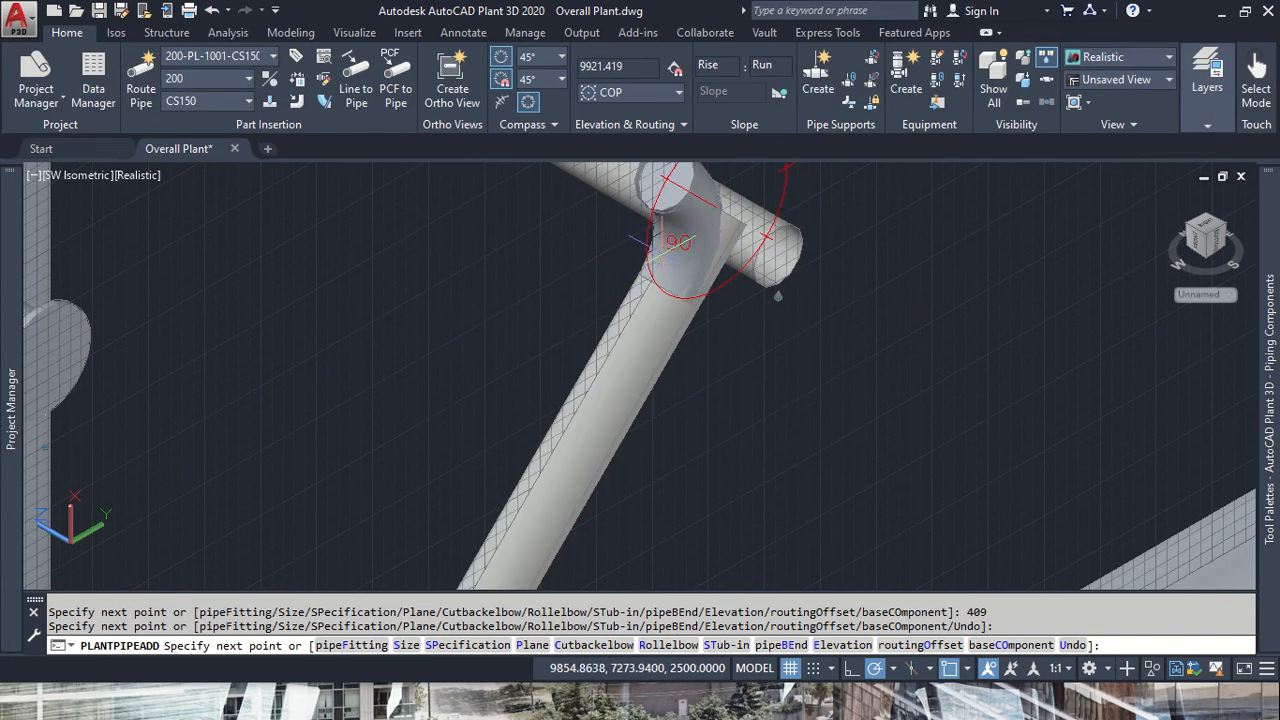
key(ctrl+z)
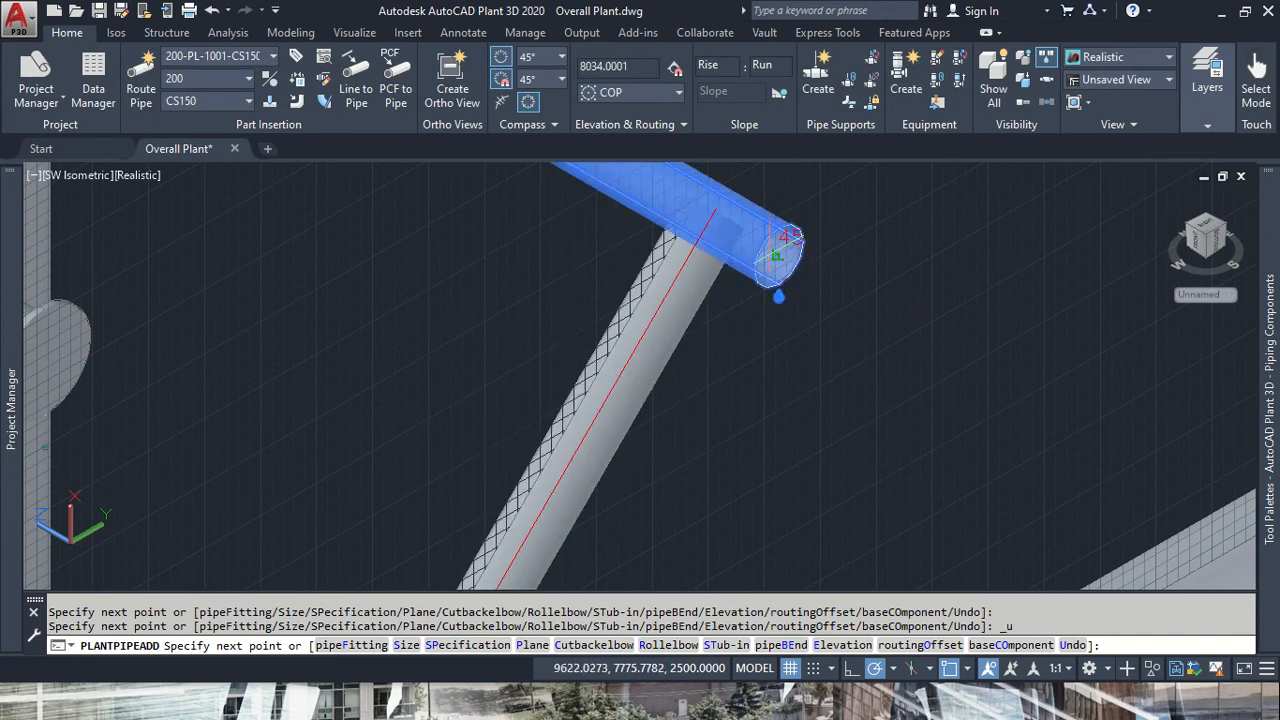
- Extend the exchanger's pipe 2162 horizontally along the exchanger's length, below the open end of the column's pipe
scroll(690, 470, down, 5)
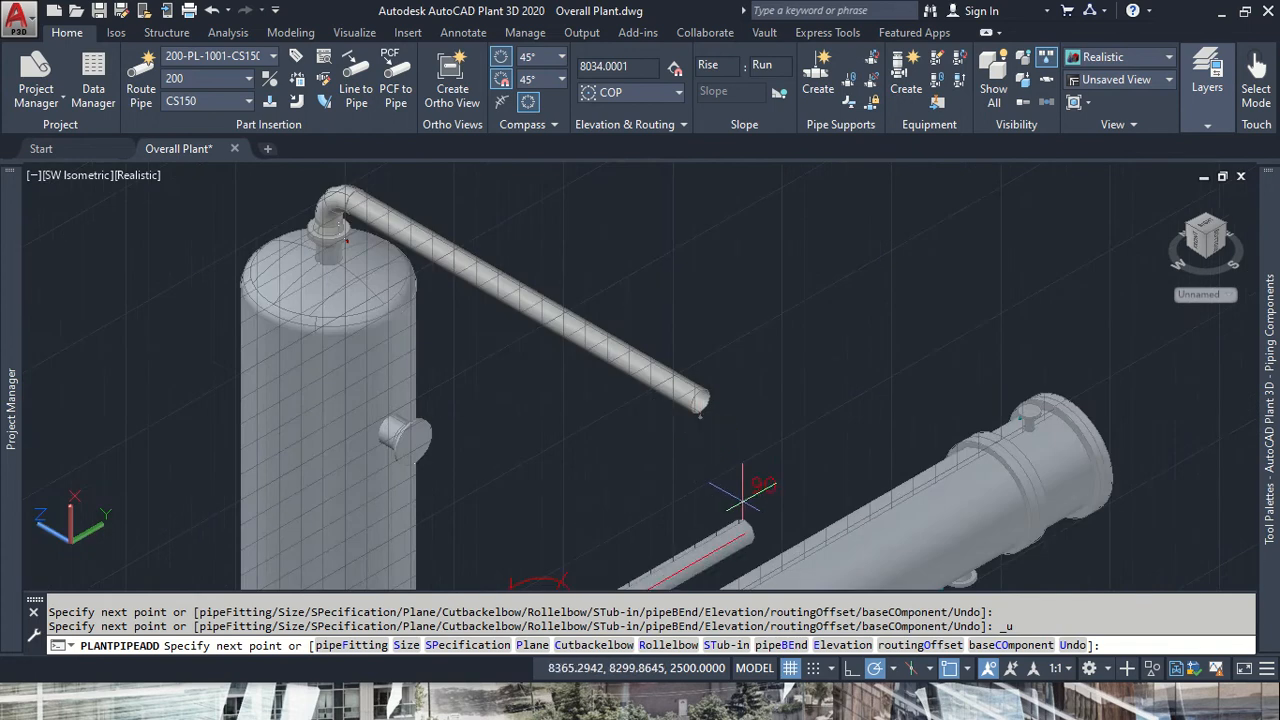
text(2162)
key(Return)
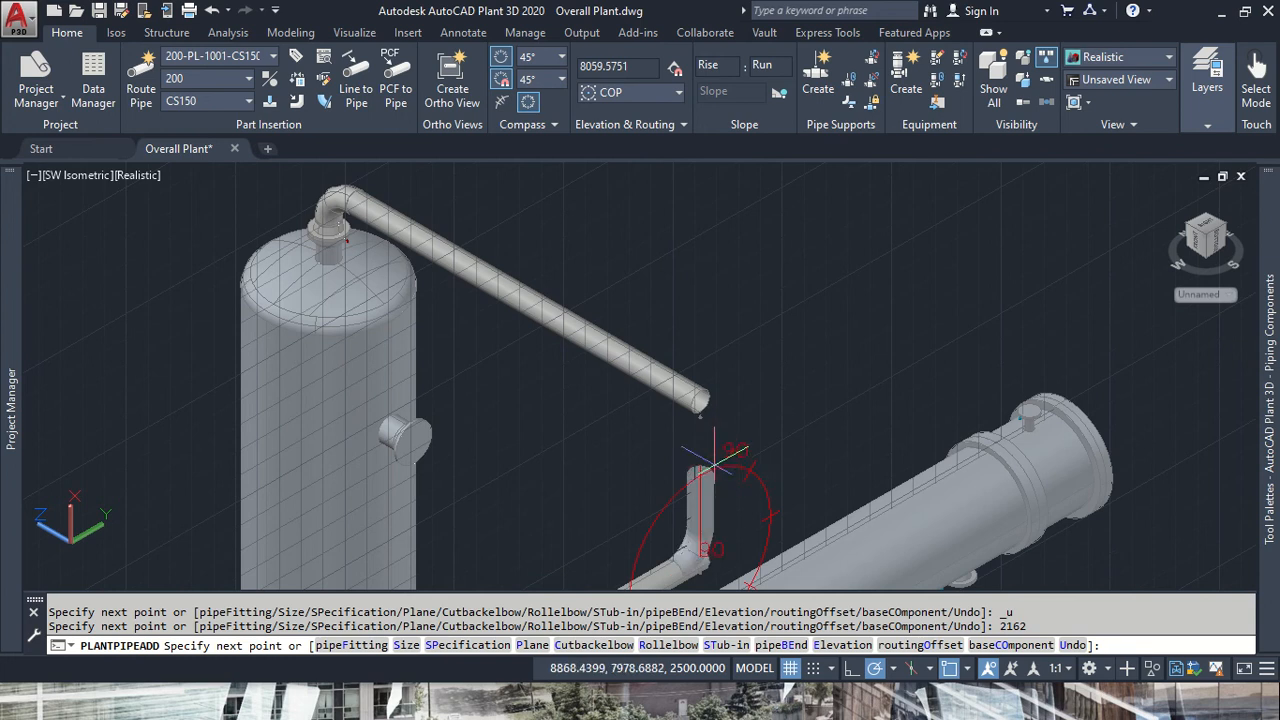
- Route the exchanger's pipe vertically up to the center of the open end of the column's horizontal pipe
scroll(700, 405, up, 6)
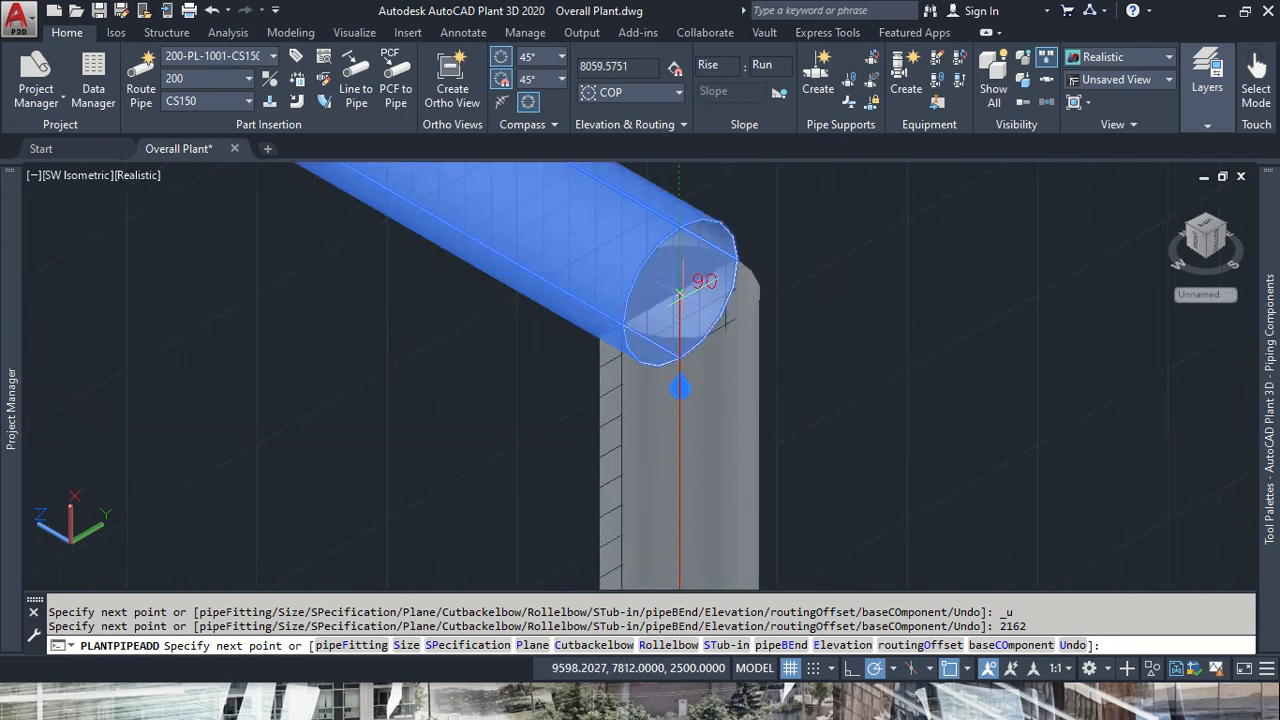
scroll(680, 295, up, 4)
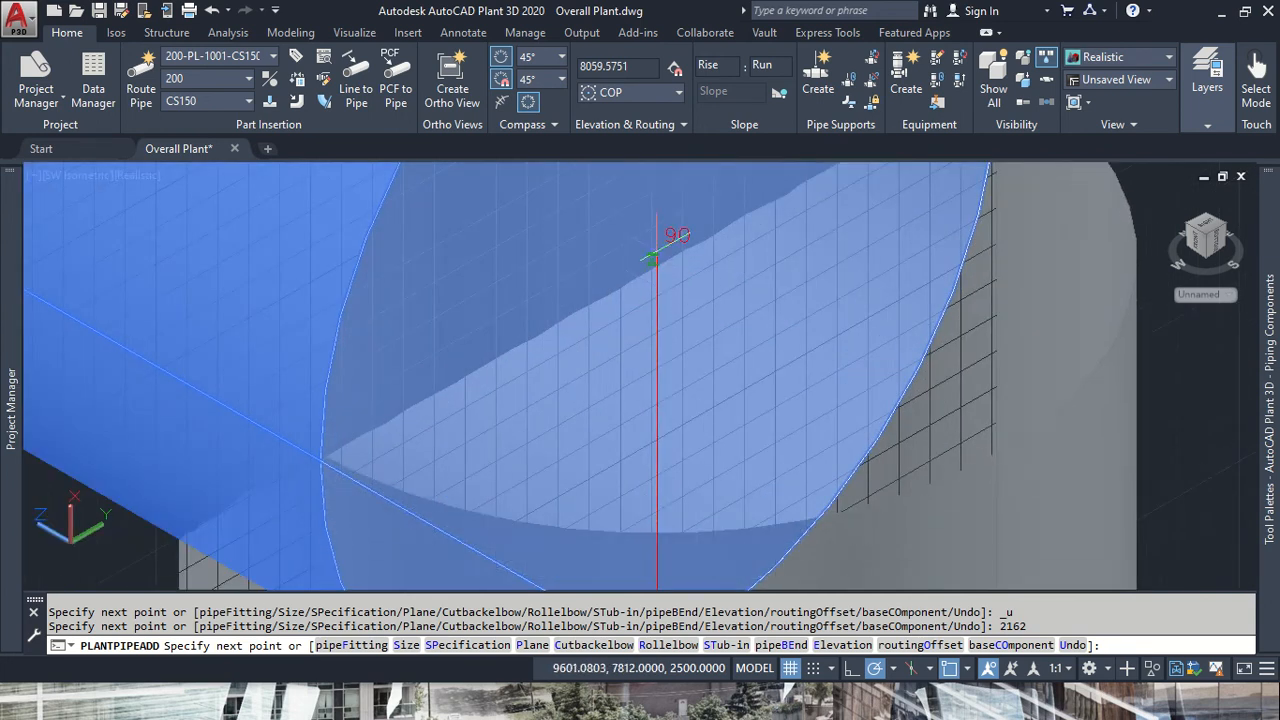
scroll(656, 268, down, 4)
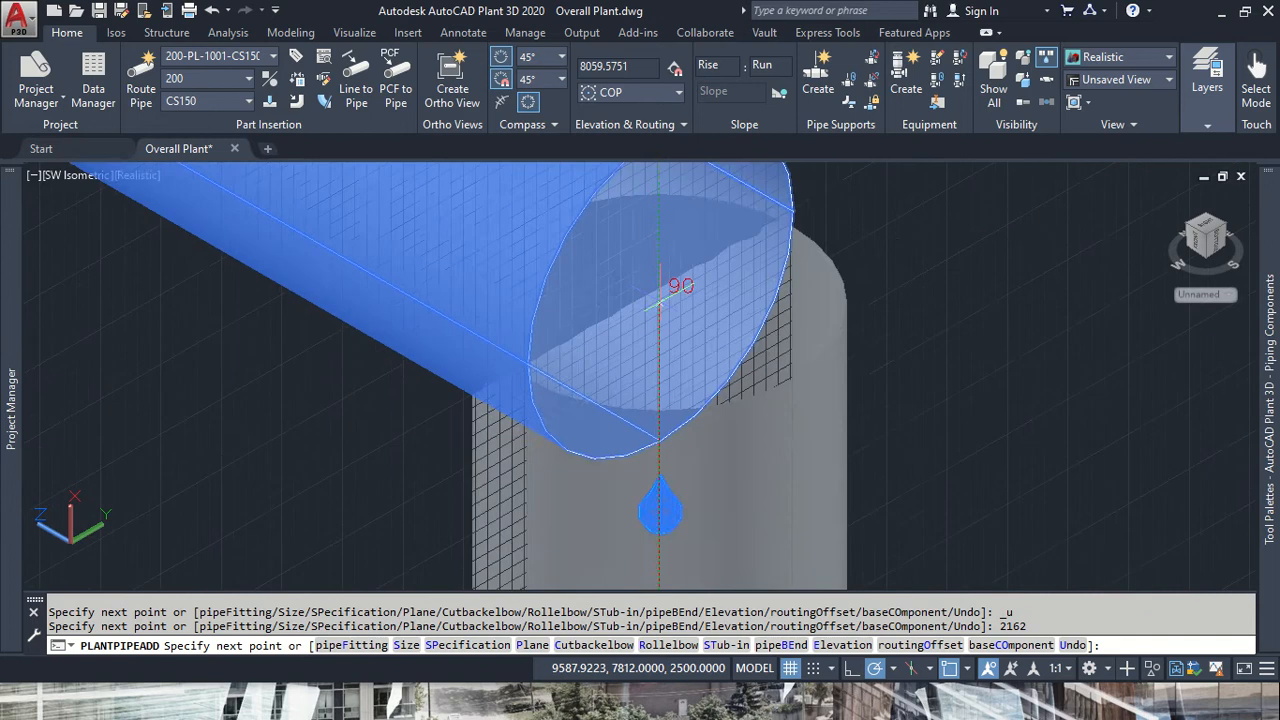
click(659, 302)
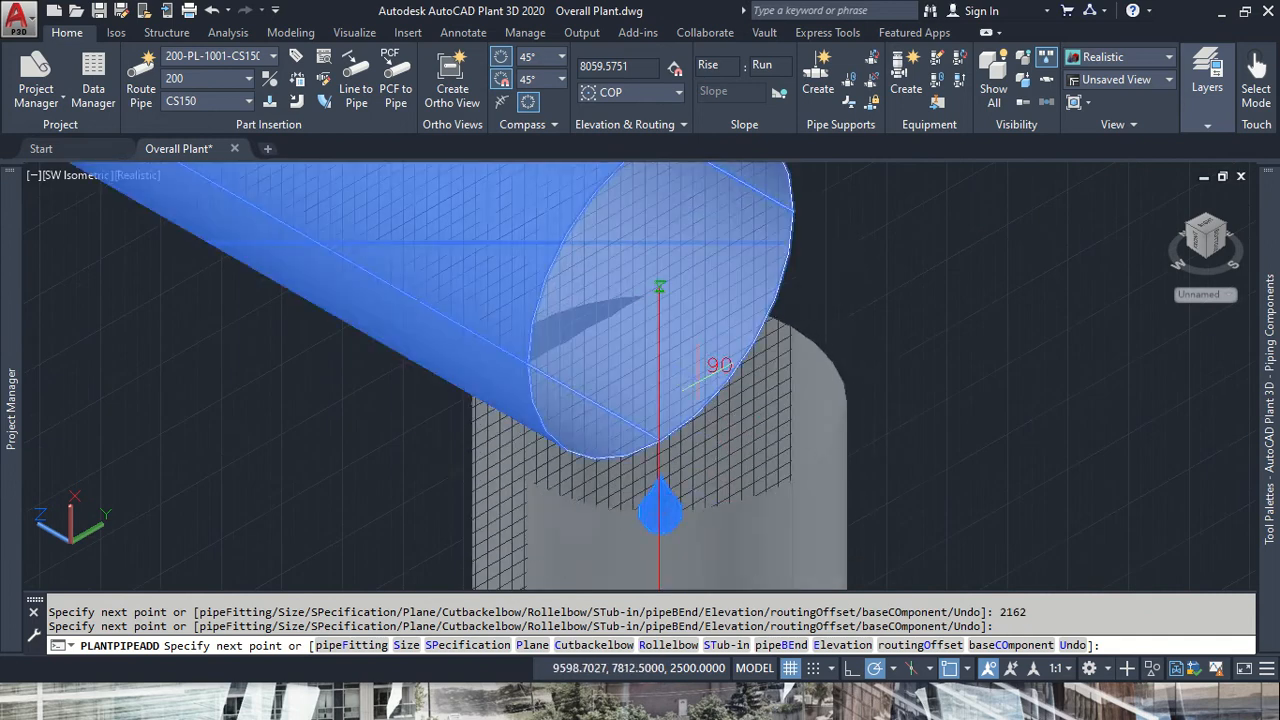
- Finish the exchanger's vertical pipe at the center of the column pipe's open end so an elbow joins the two runs
scroll(660, 287, down, 5)
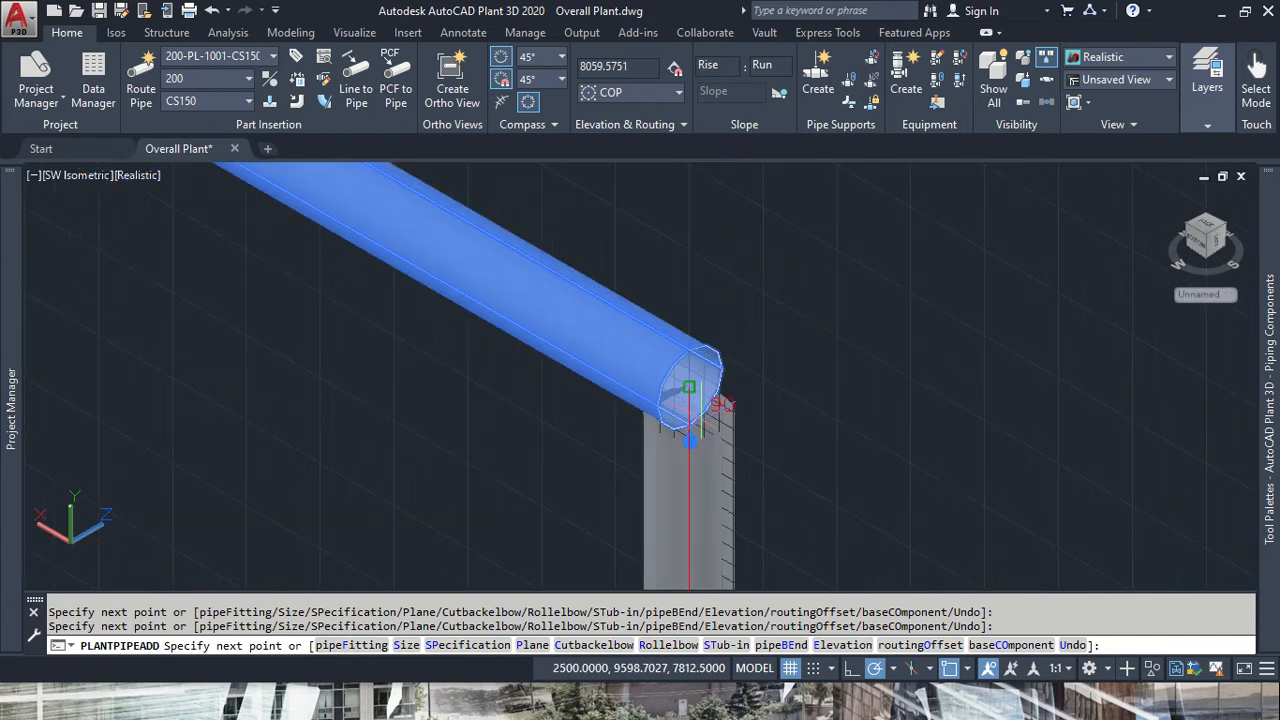
scroll(690, 388, down, 5)
scroll(557, 425, up, 6)
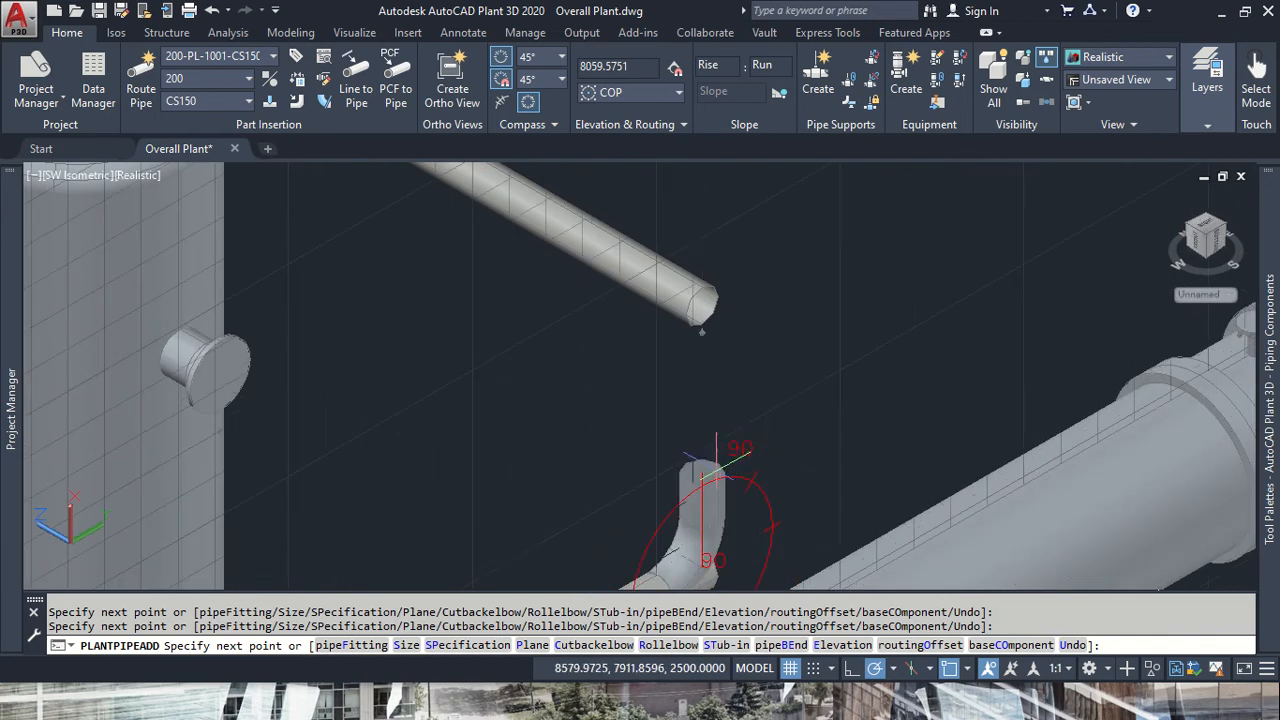
shift+right_click(702, 332)
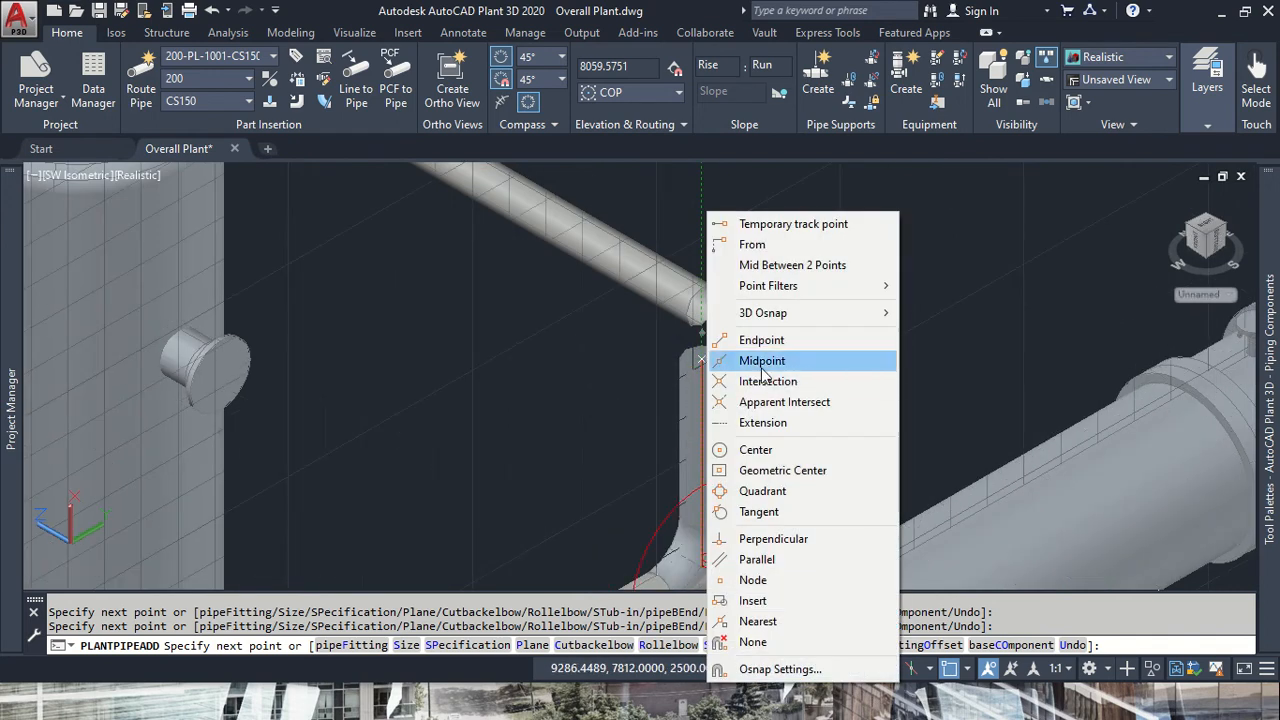
click(762, 364)
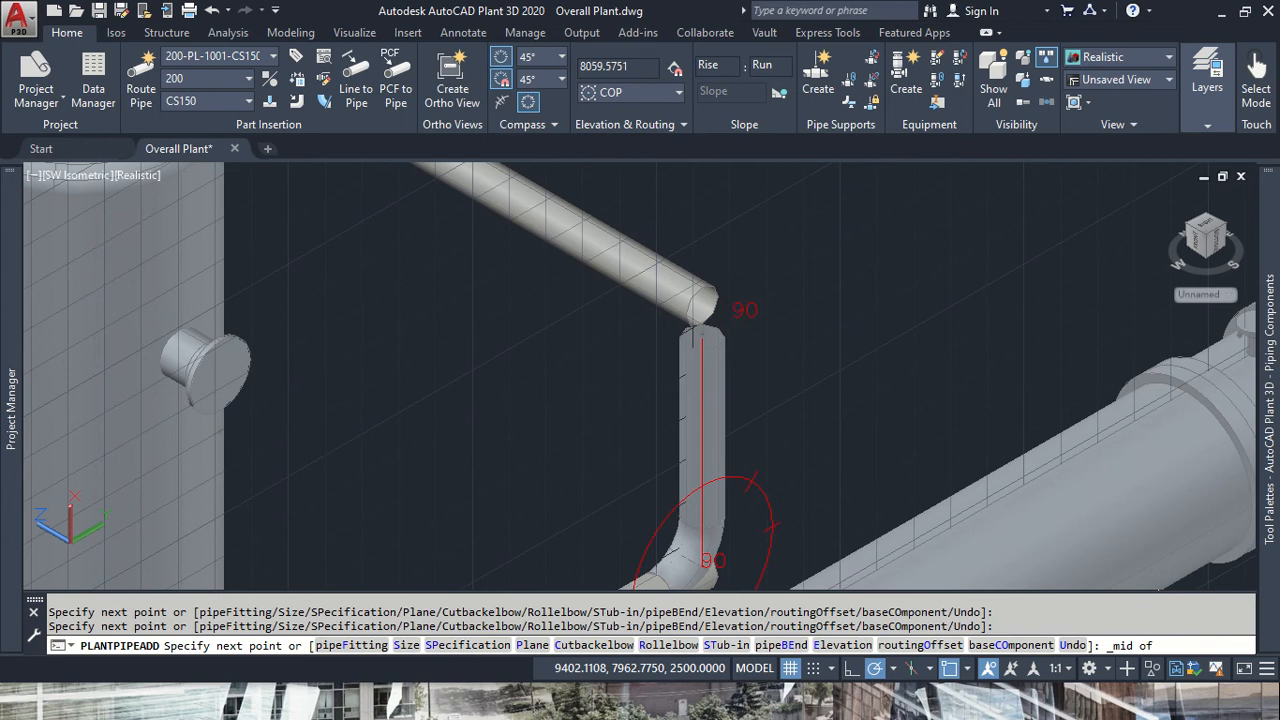
shift+right_click(702, 335)
click(752, 443)
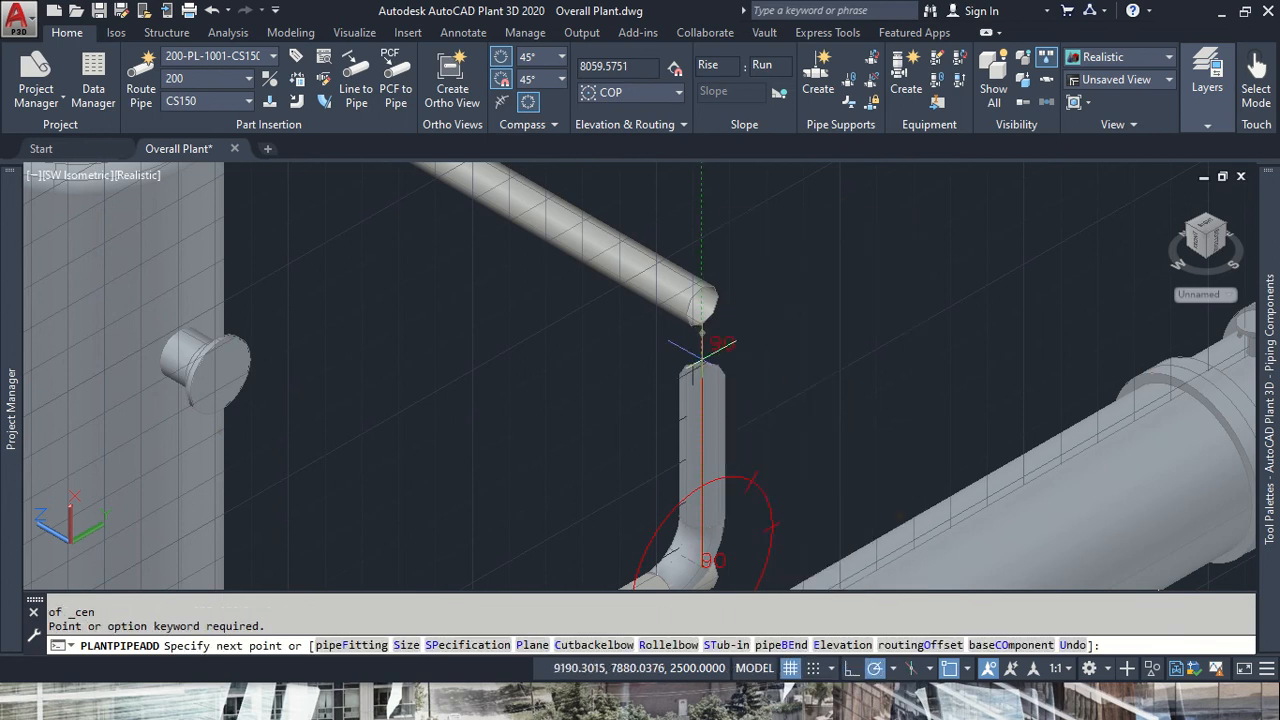
click(702, 302)
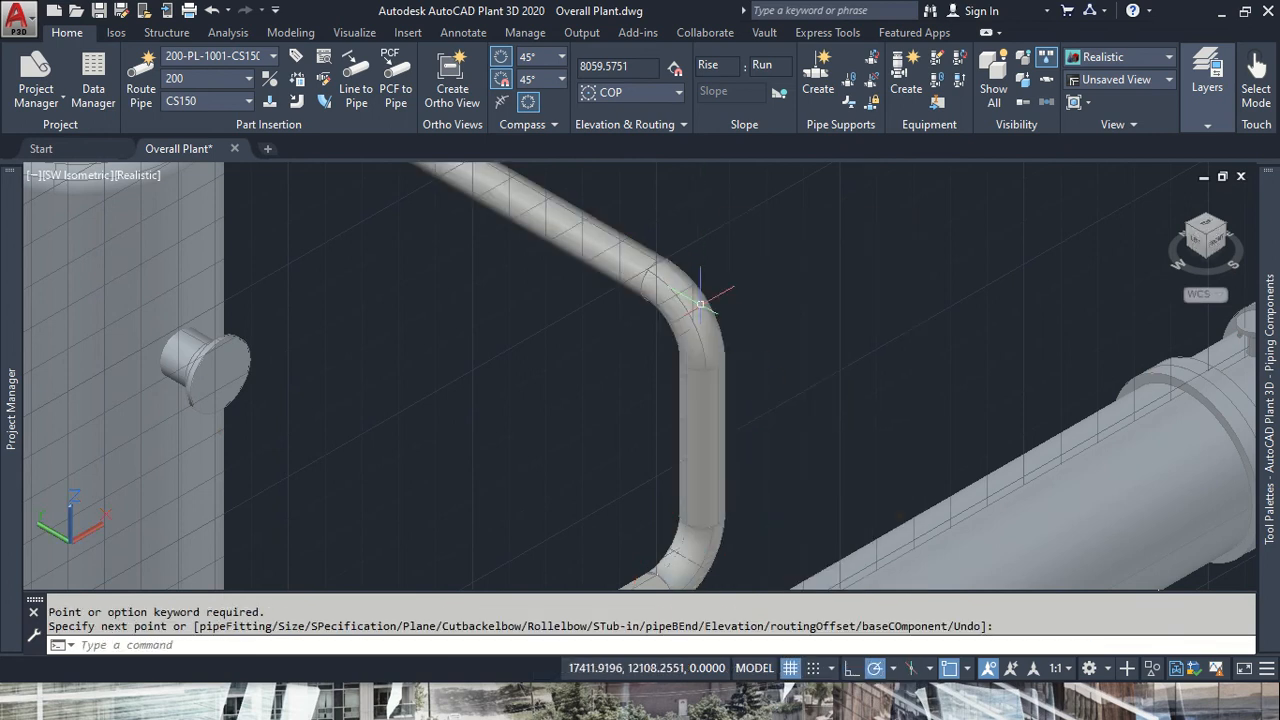
- Substitute the upper elbow of the joined line with 200 ELL 90 LR, 8" ND, BW, ASME B16.9
scroll(770, 353, down, 3)
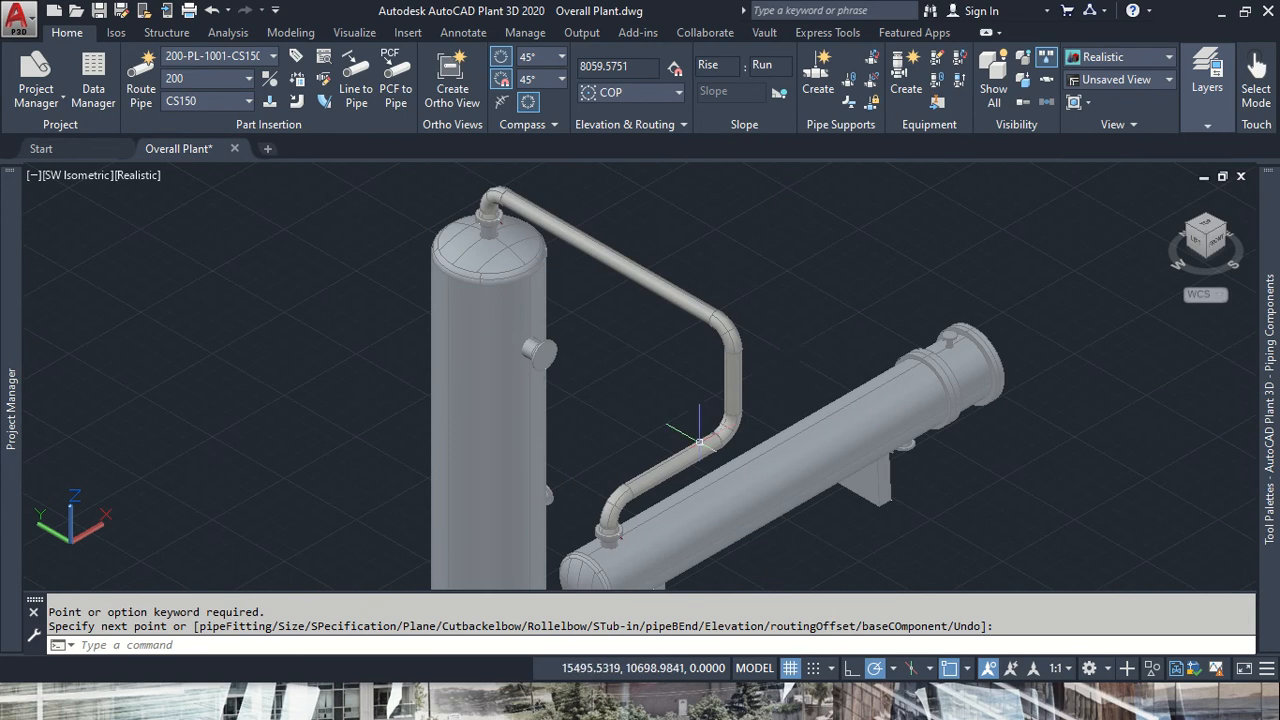
scroll(691, 460, down, 3)
scroll(691, 460, up, 5)
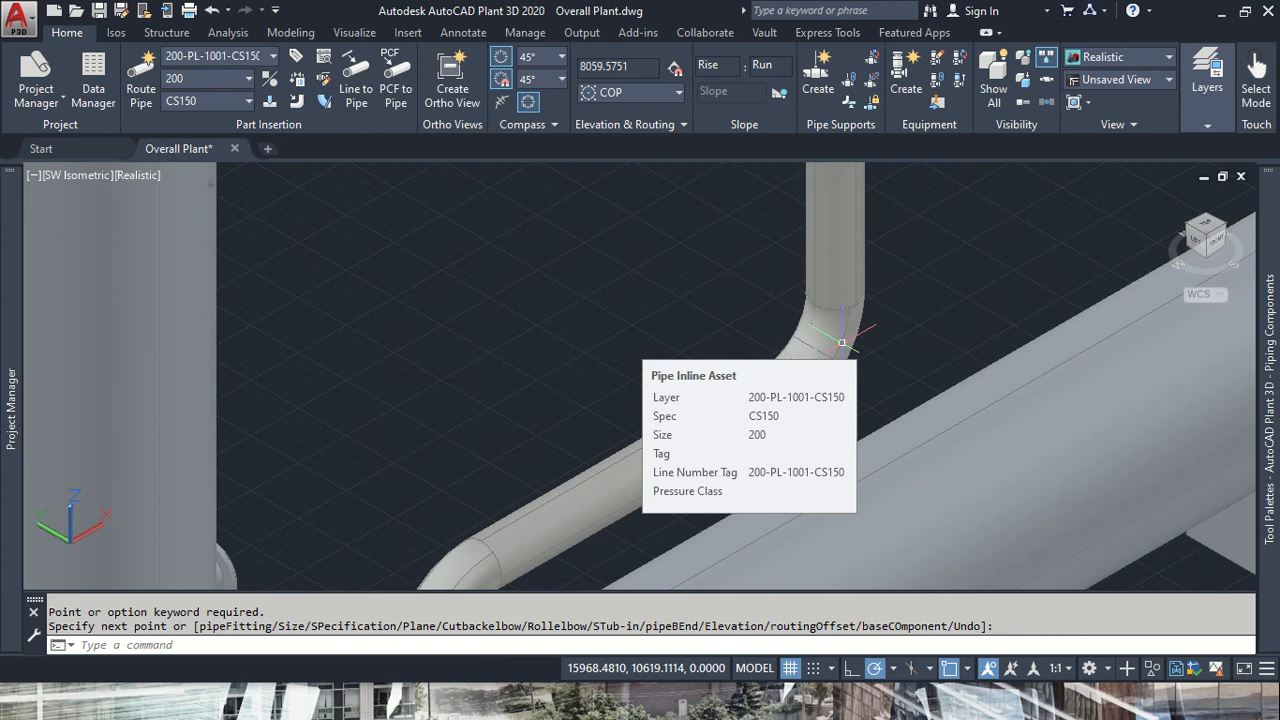
scroll(814, 395, down, 2)
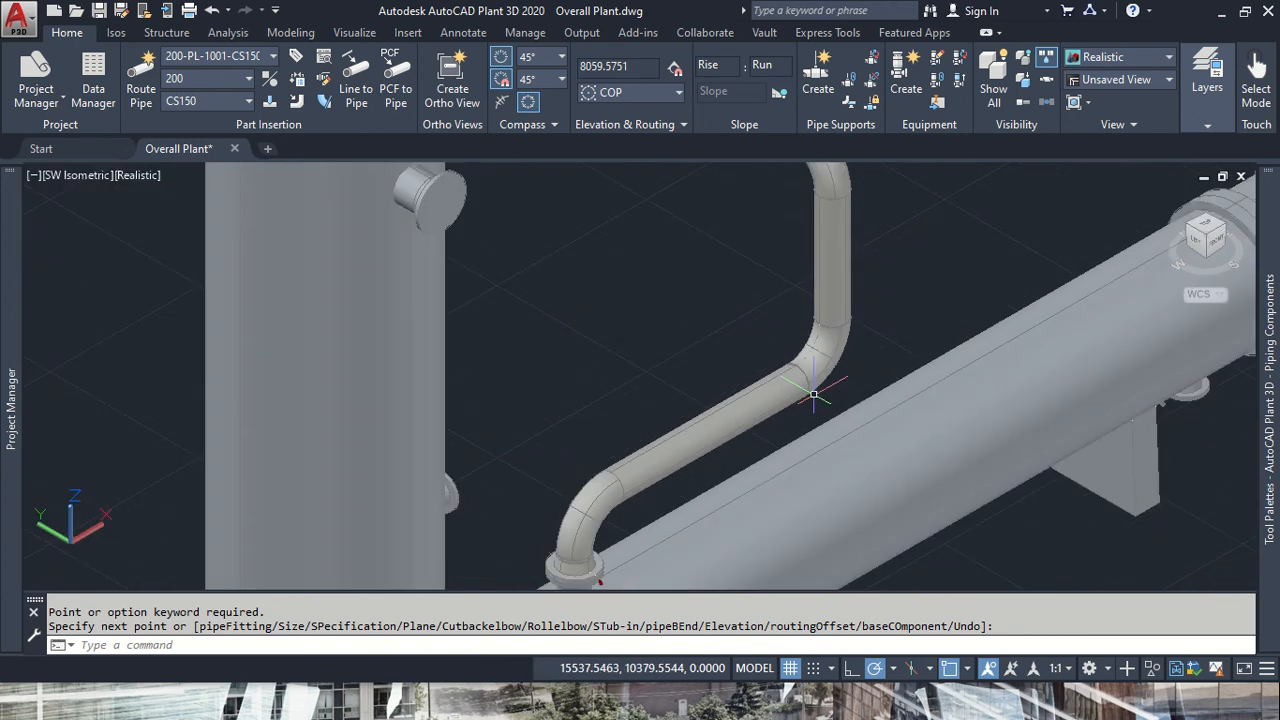
scroll(814, 395, down, 4)
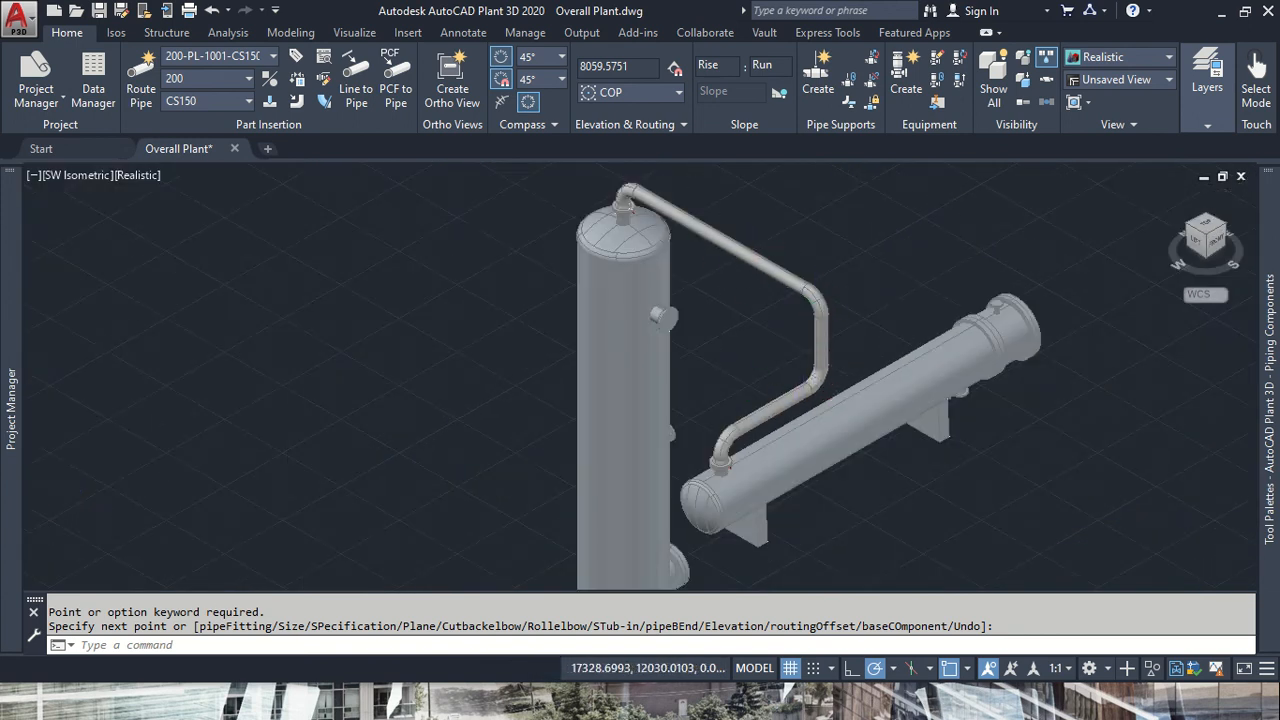
scroll(820, 303, up, 6)
click(822, 302)
click(899, 315)
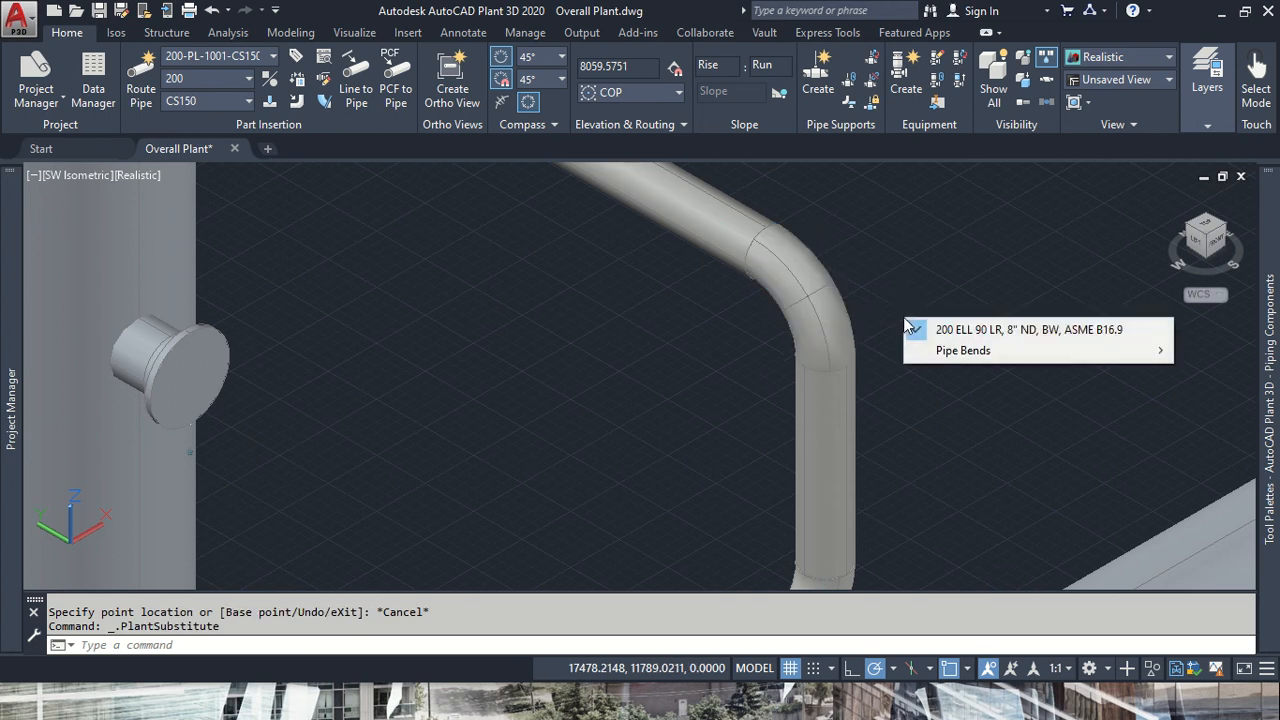
click(968, 335)
scroll(955, 330, down, 5)
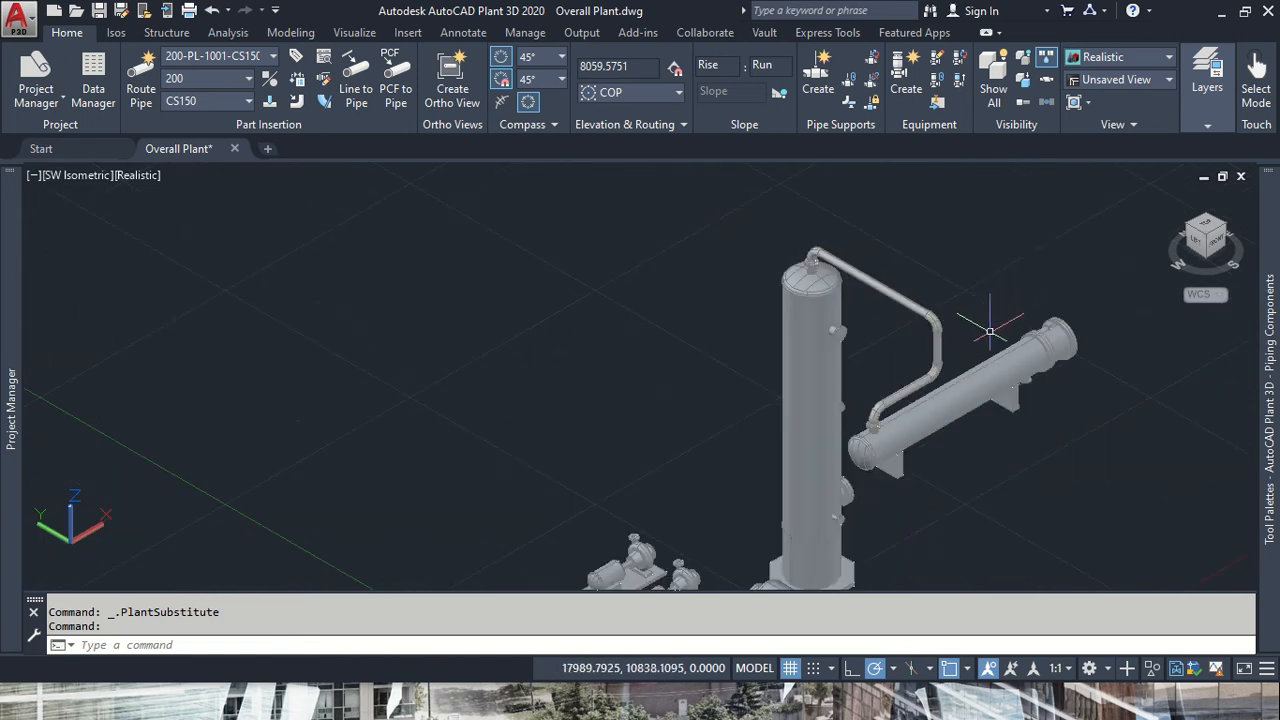
- Start routing a new line numbered 150-PL-1002-CS150, with size 150 and spec CS150
scroll(951, 349, up, 3)
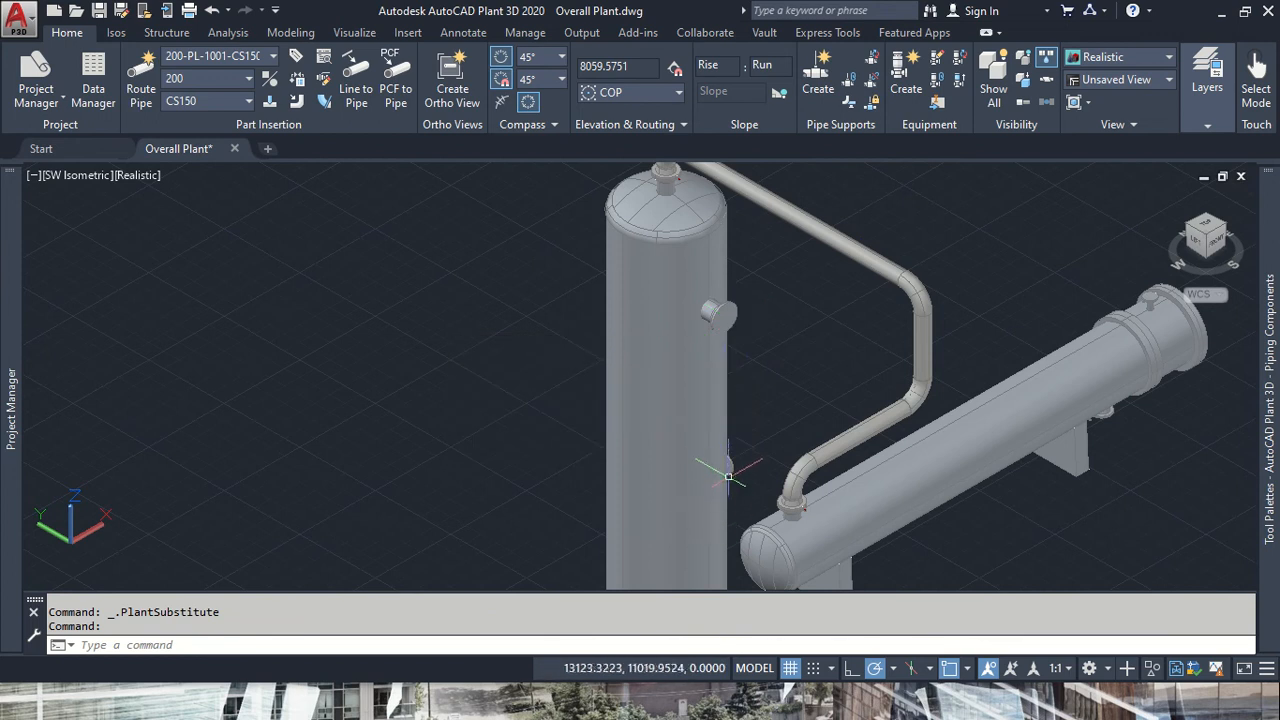
mouse_move(728, 470)
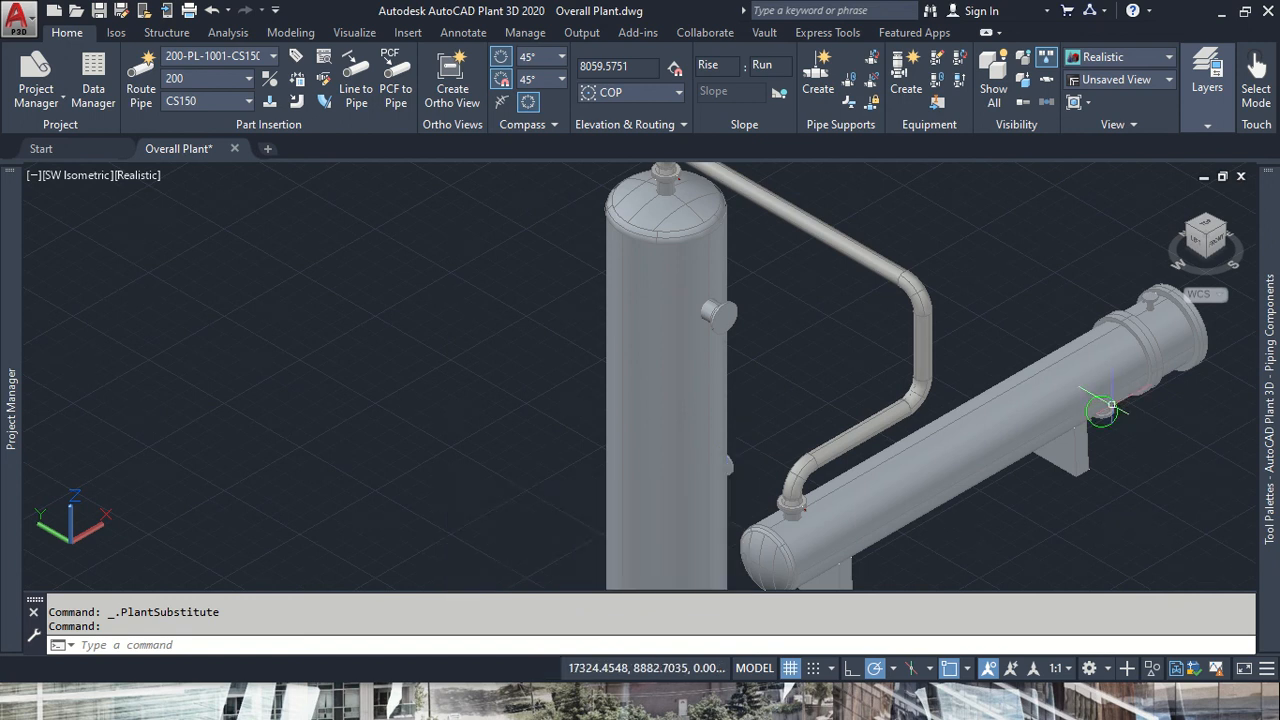
mouse_move(1101, 410)
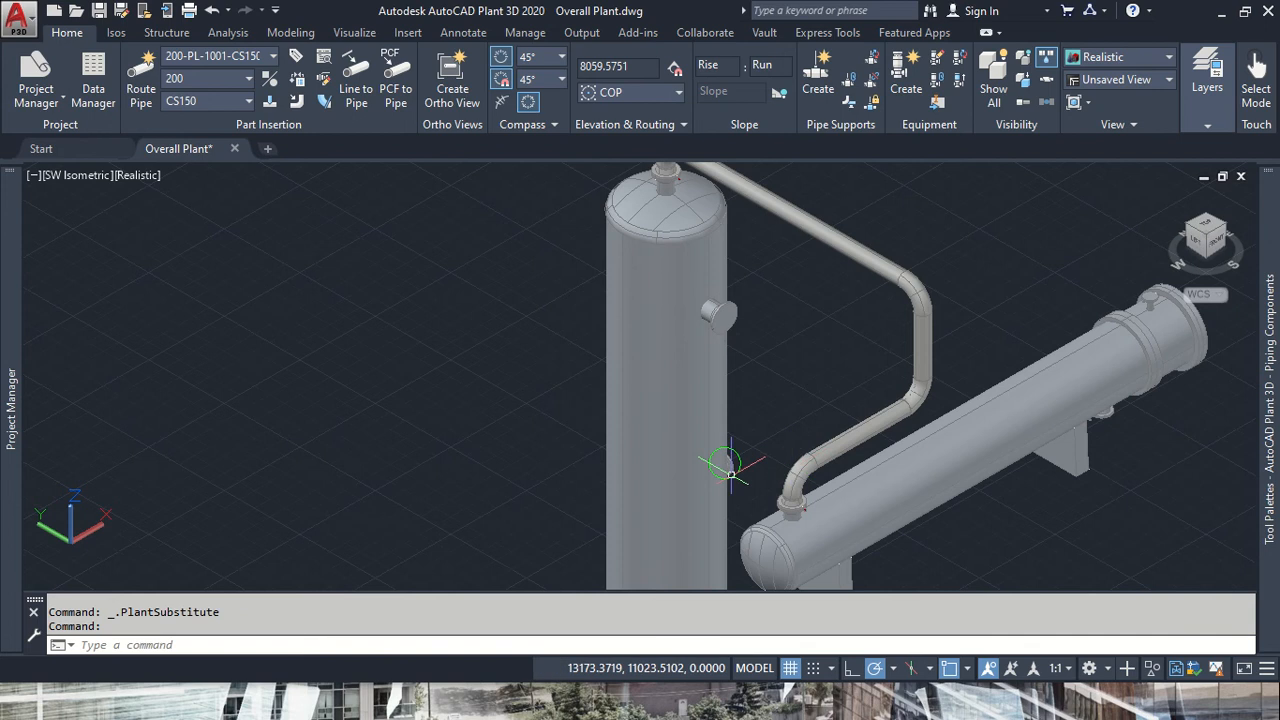
scroll(731, 474, up, 5)
middle_drag(826, 457, 546, 457)
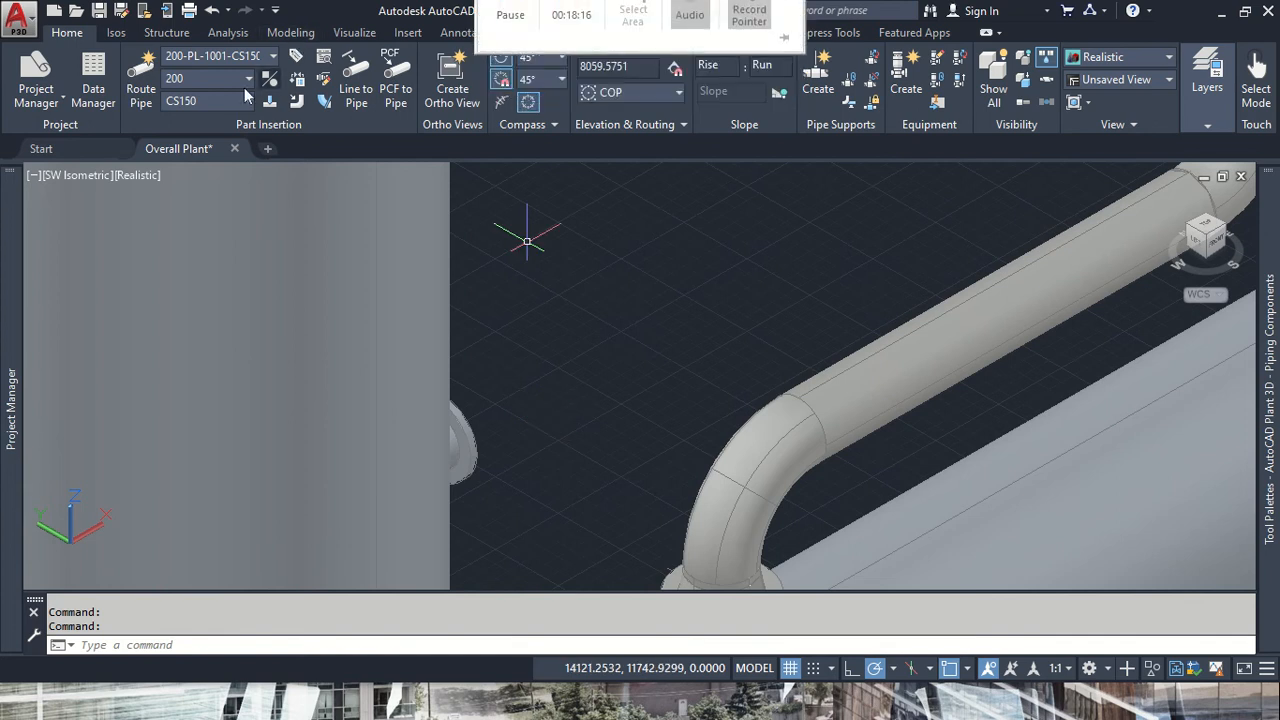
click(268, 57)
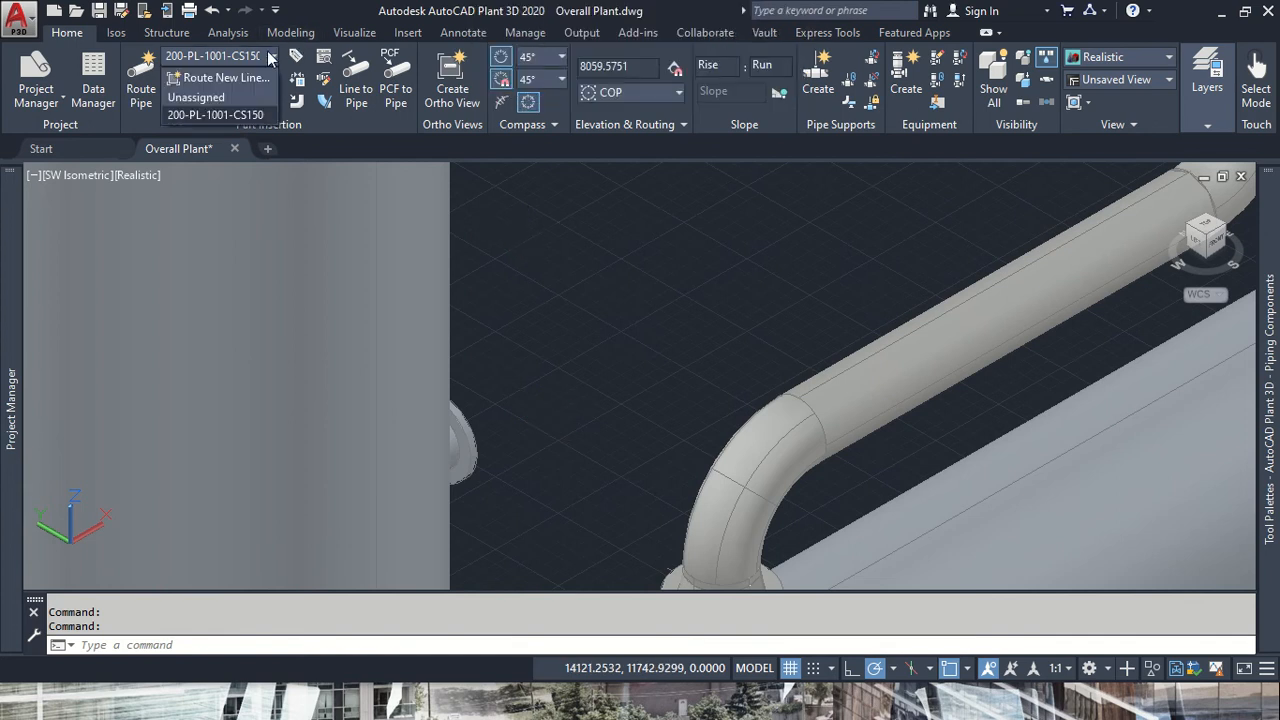
click(226, 85)
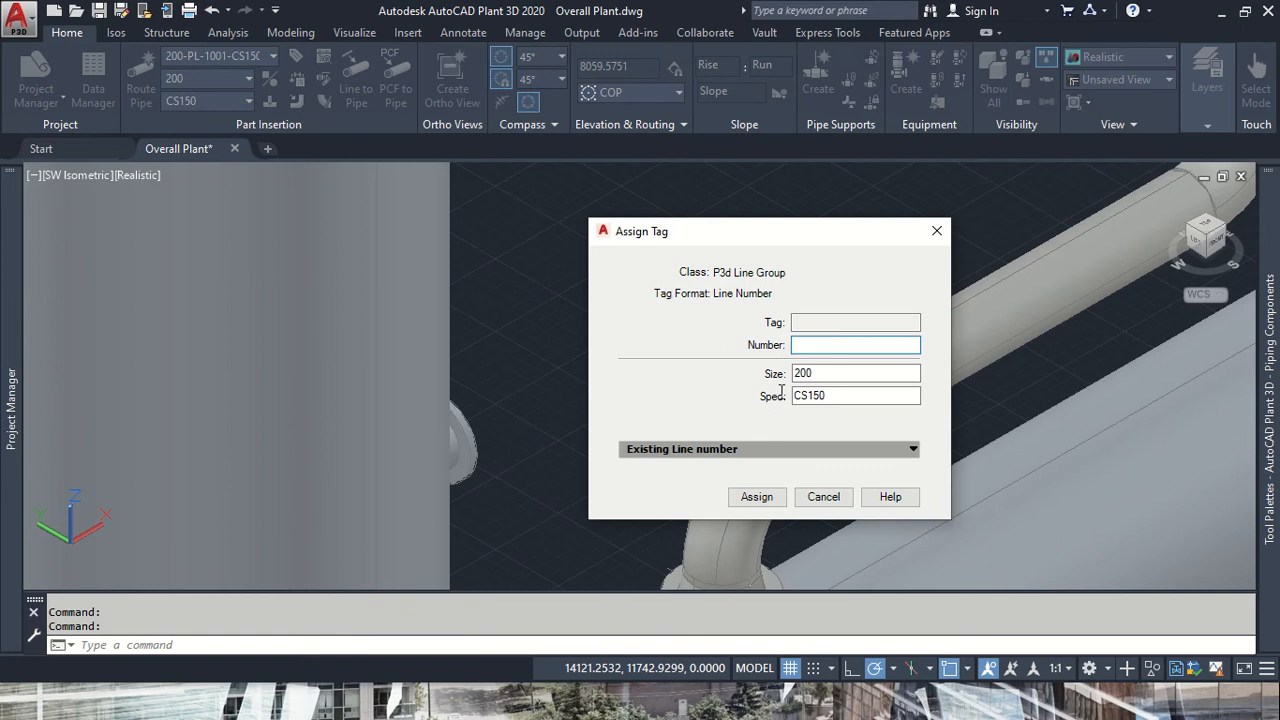
text(150-PL-1002)
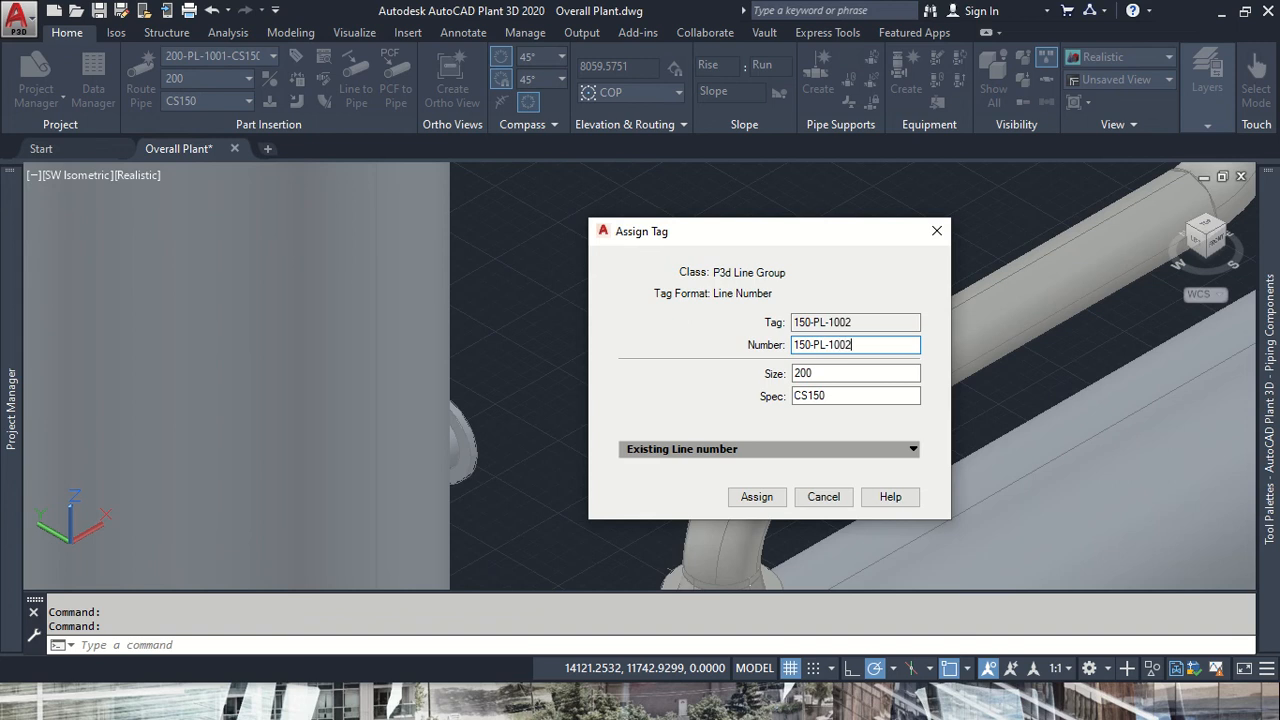
text(-CS150)
click(817, 375)
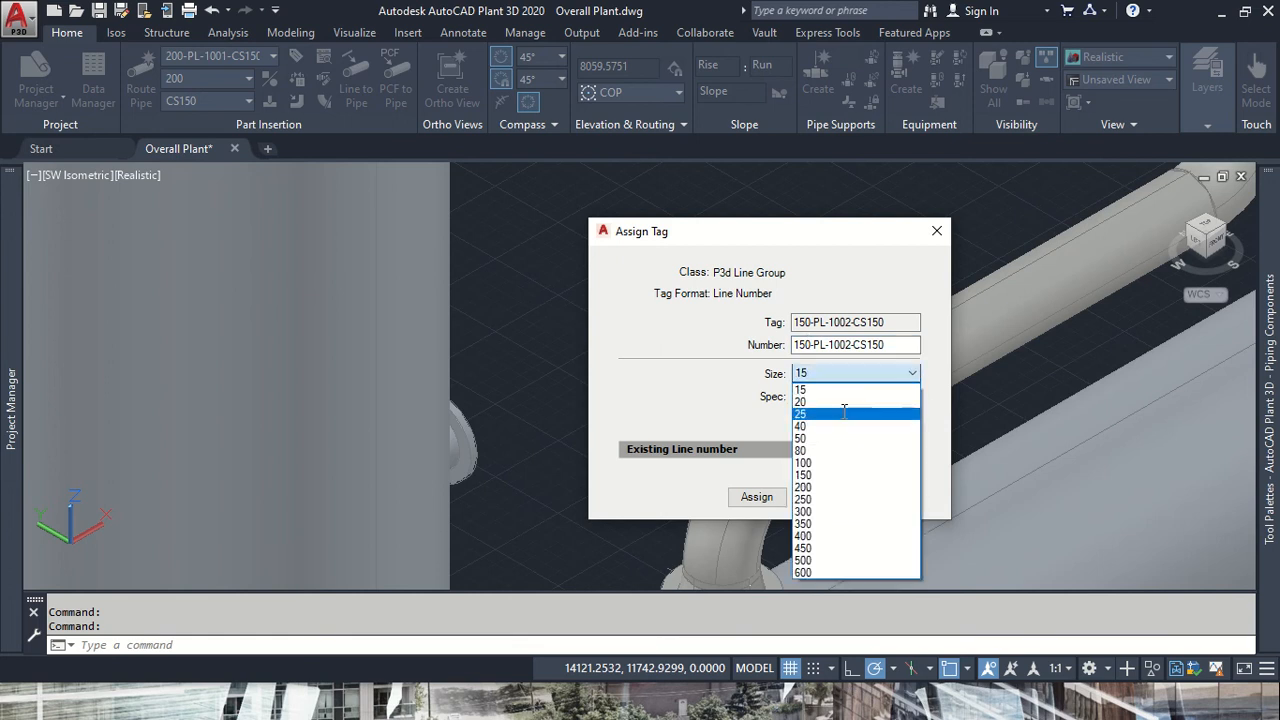
click(845, 474)
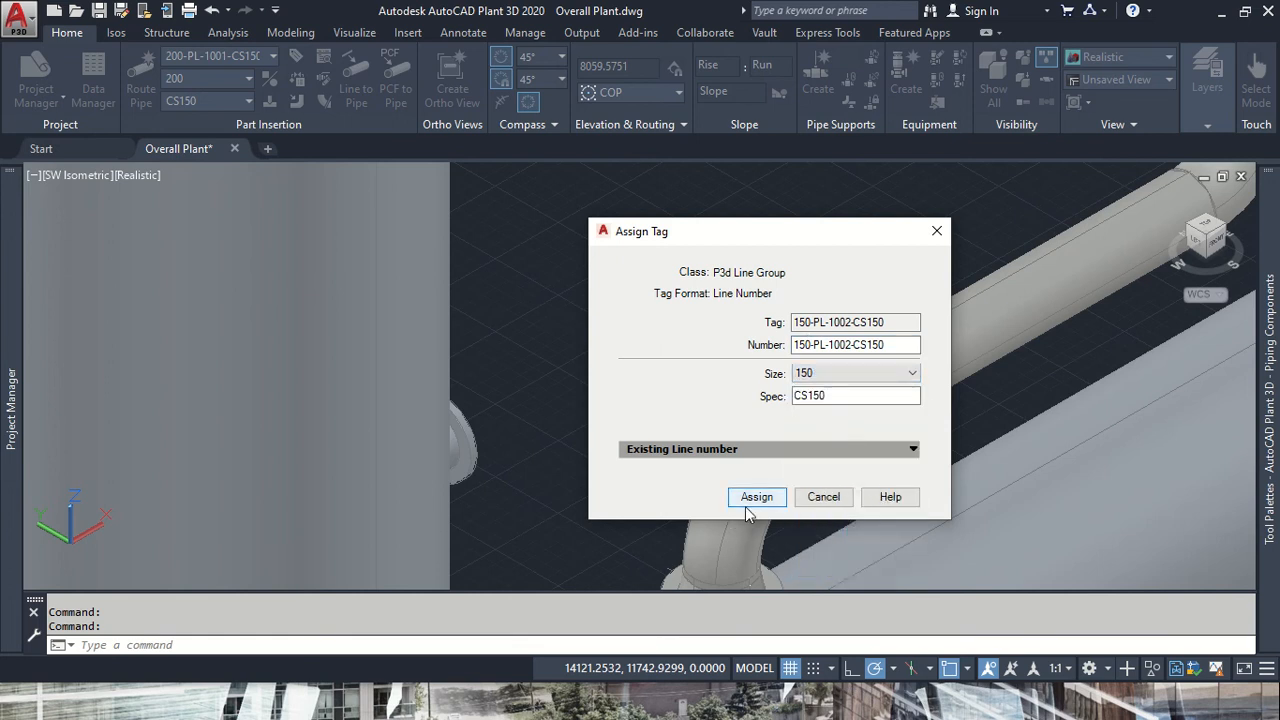
click(824, 398)
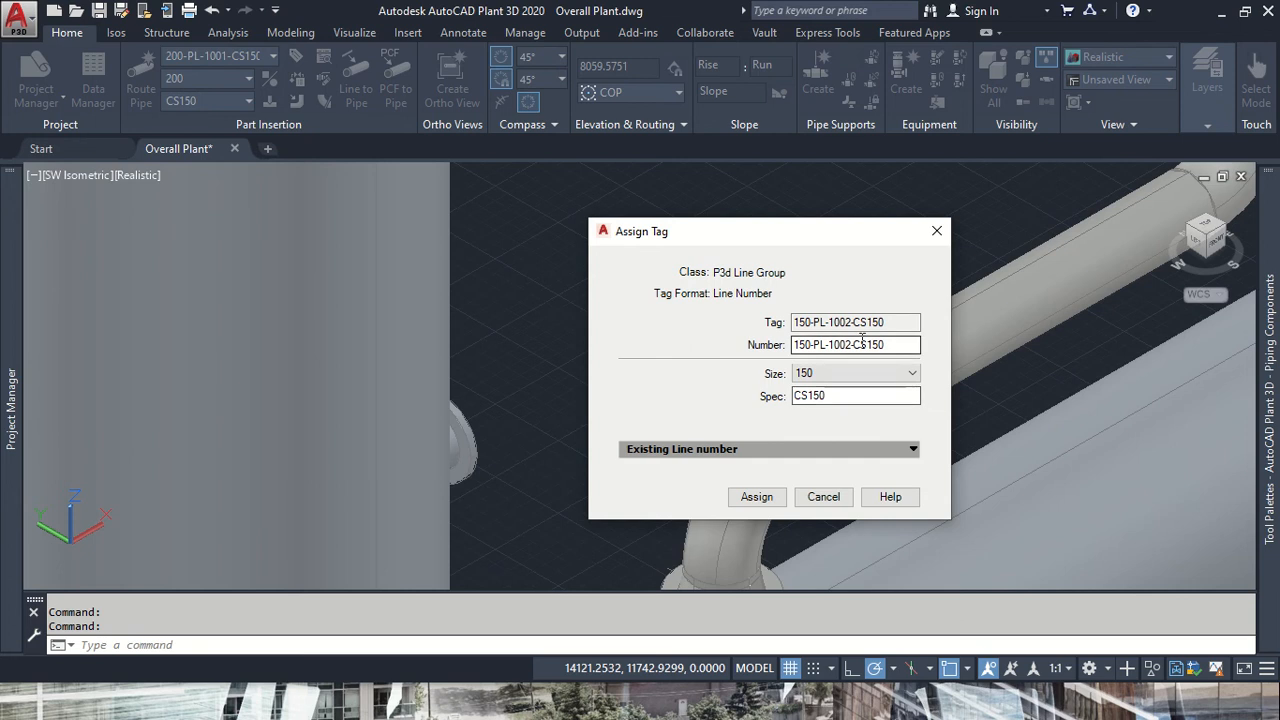
click(759, 497)
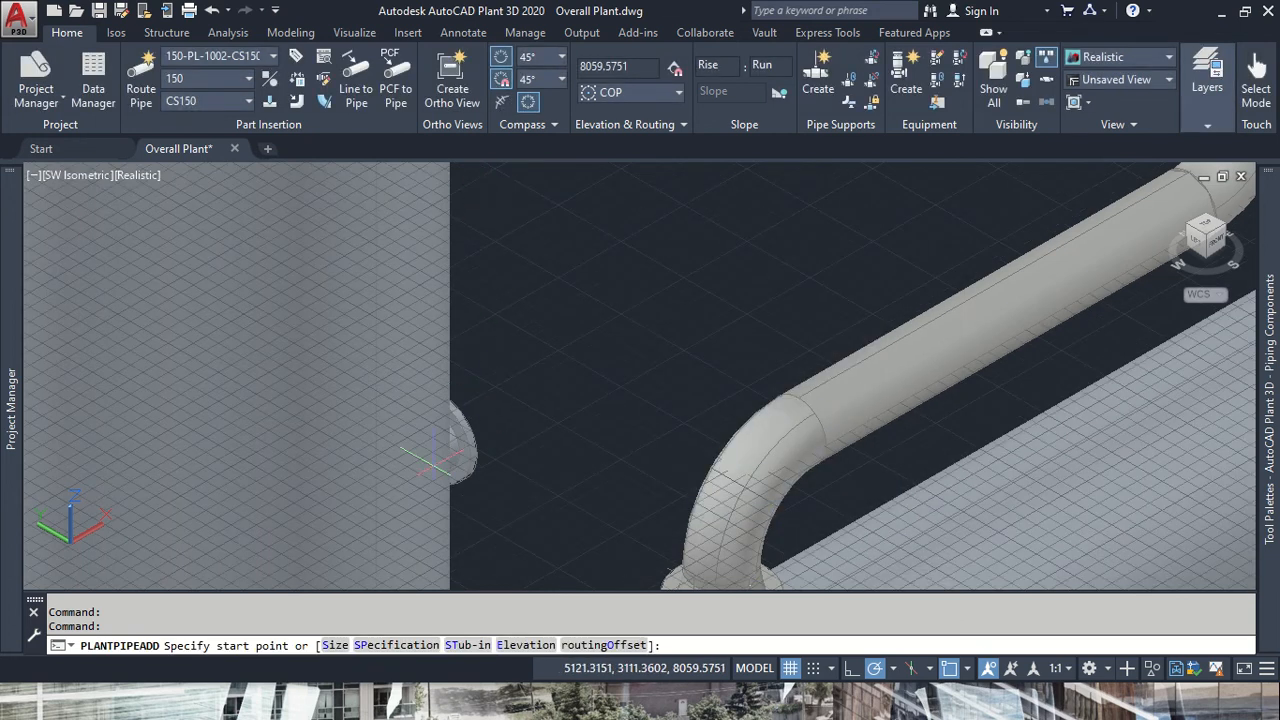
- Start the new pipe at the node of the column's small side nozzle below the upper one and route it 320 straight out
scroll(442, 455, up, 4)
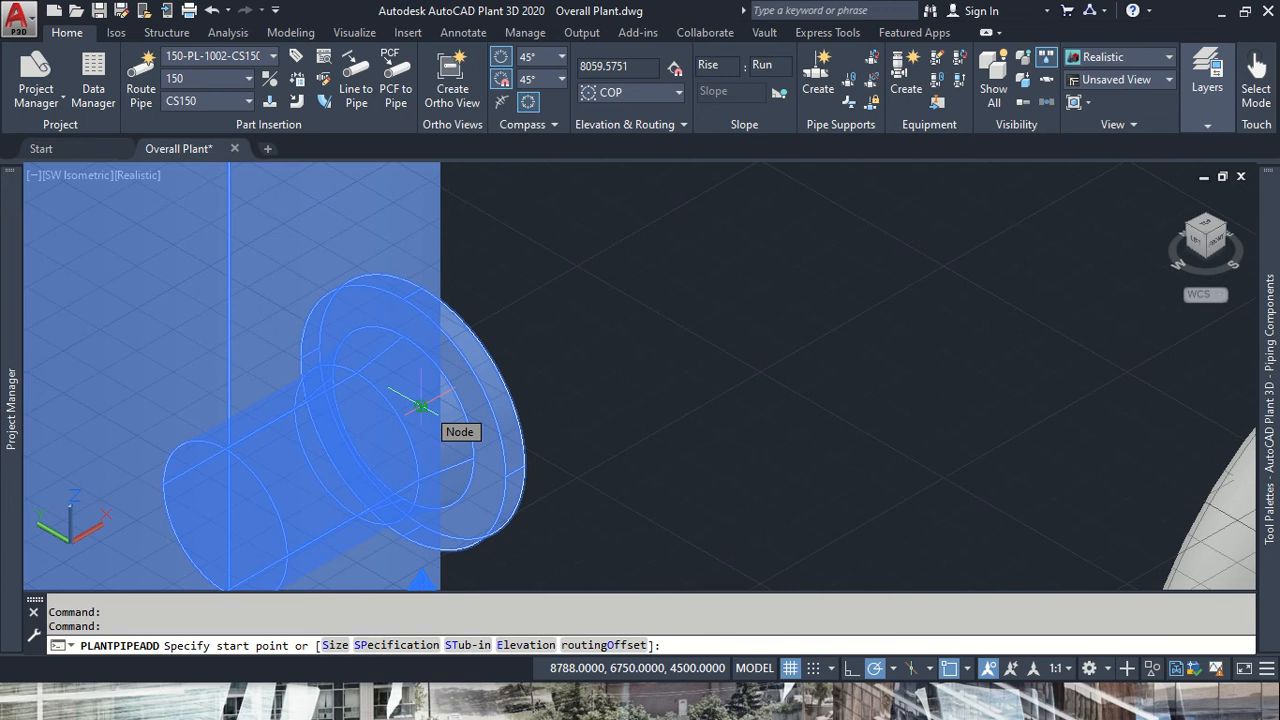
click(421, 406)
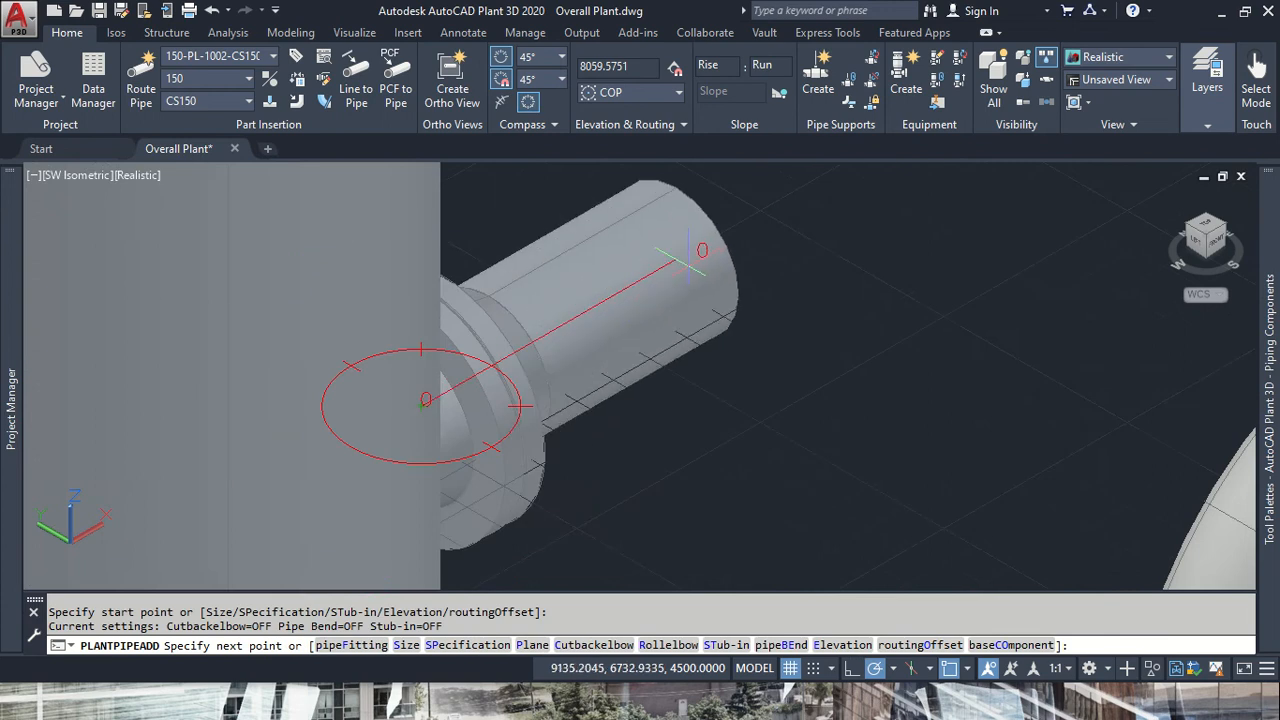
text(320)
key(Return)
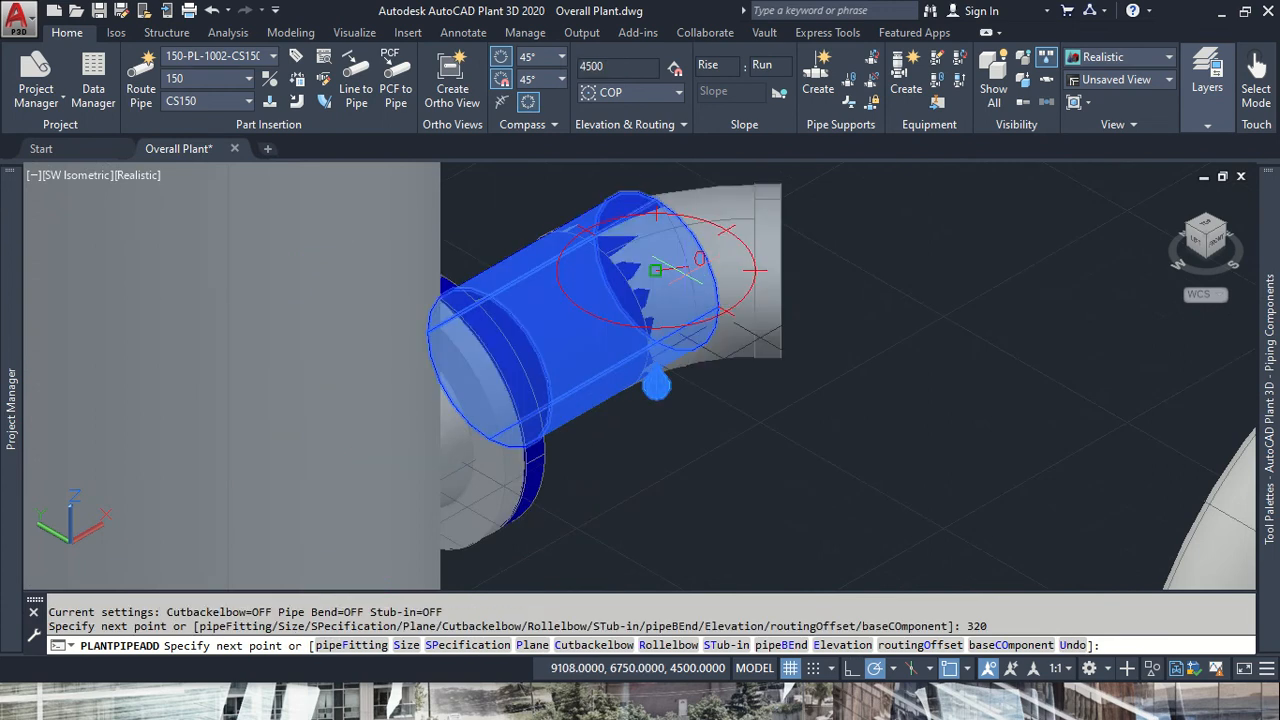
- Turn the pipe 90 degrees and run it 4250 beneath the exchanger, followed by 1667 parallel to the exchanger's length
scroll(700, 313, down, 3)
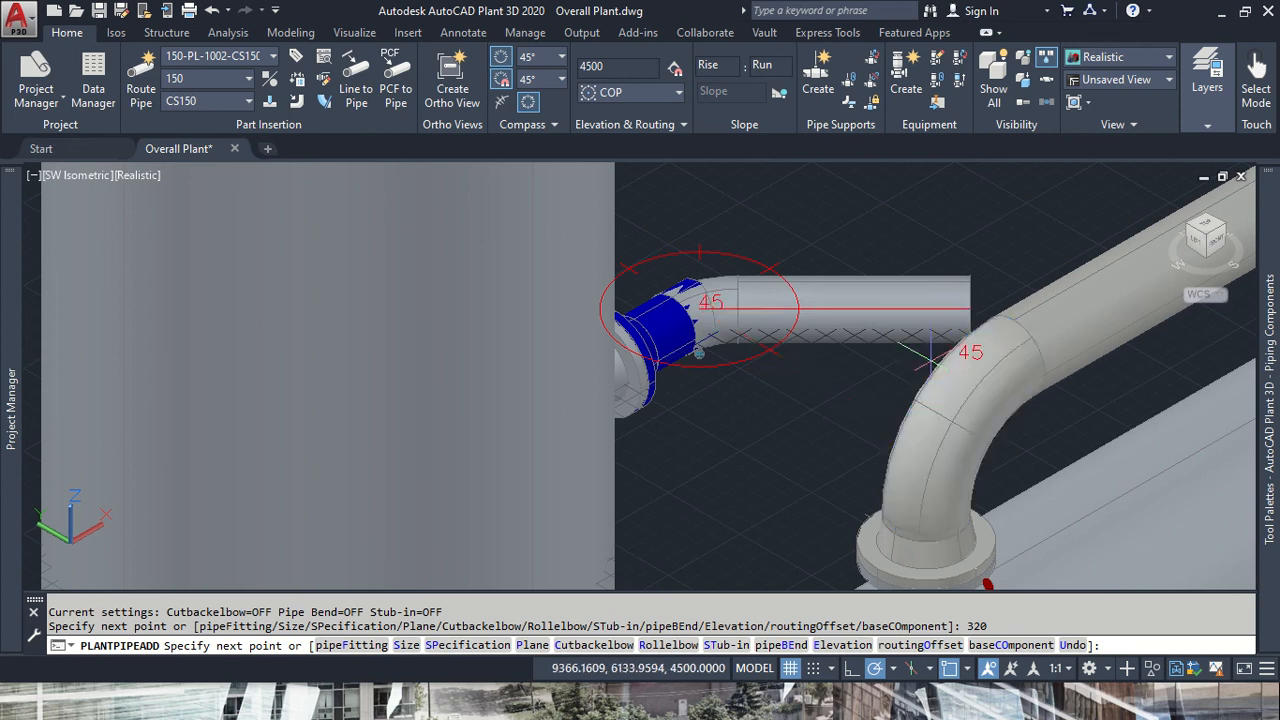
scroll(915, 380, down, 3)
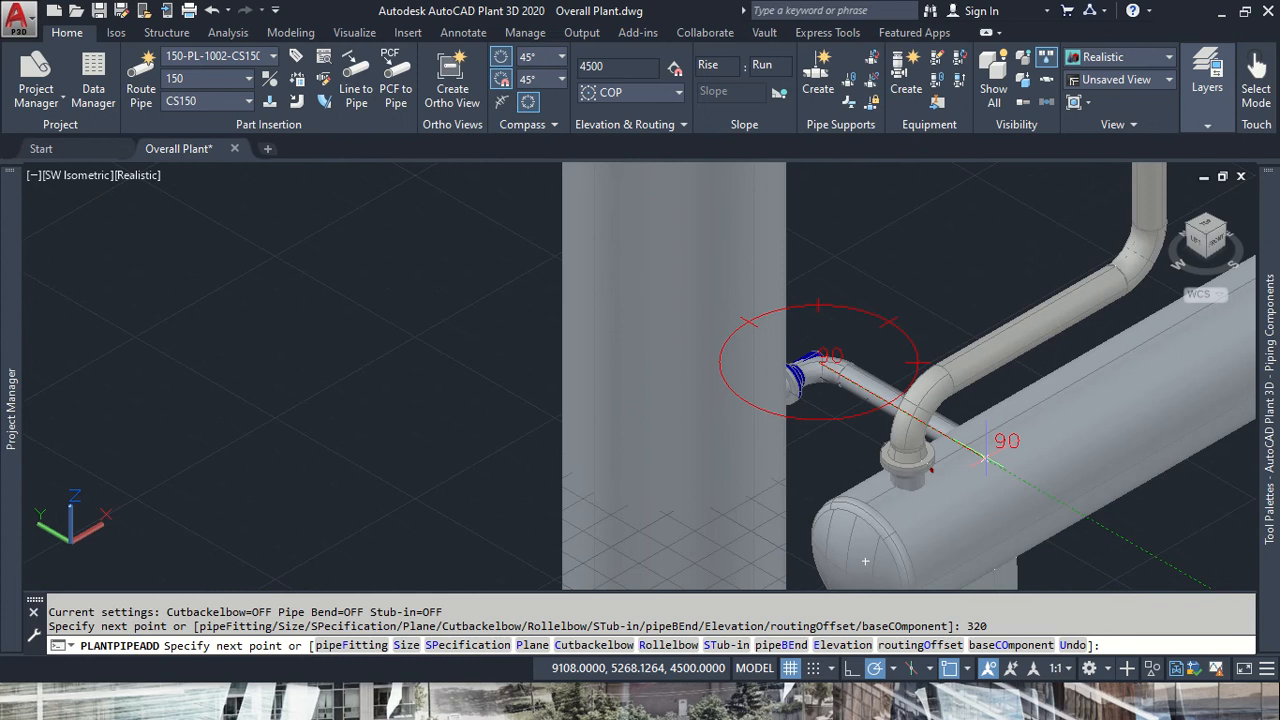
text(4250)
key(Return)
scroll(1012, 469, down, 2)
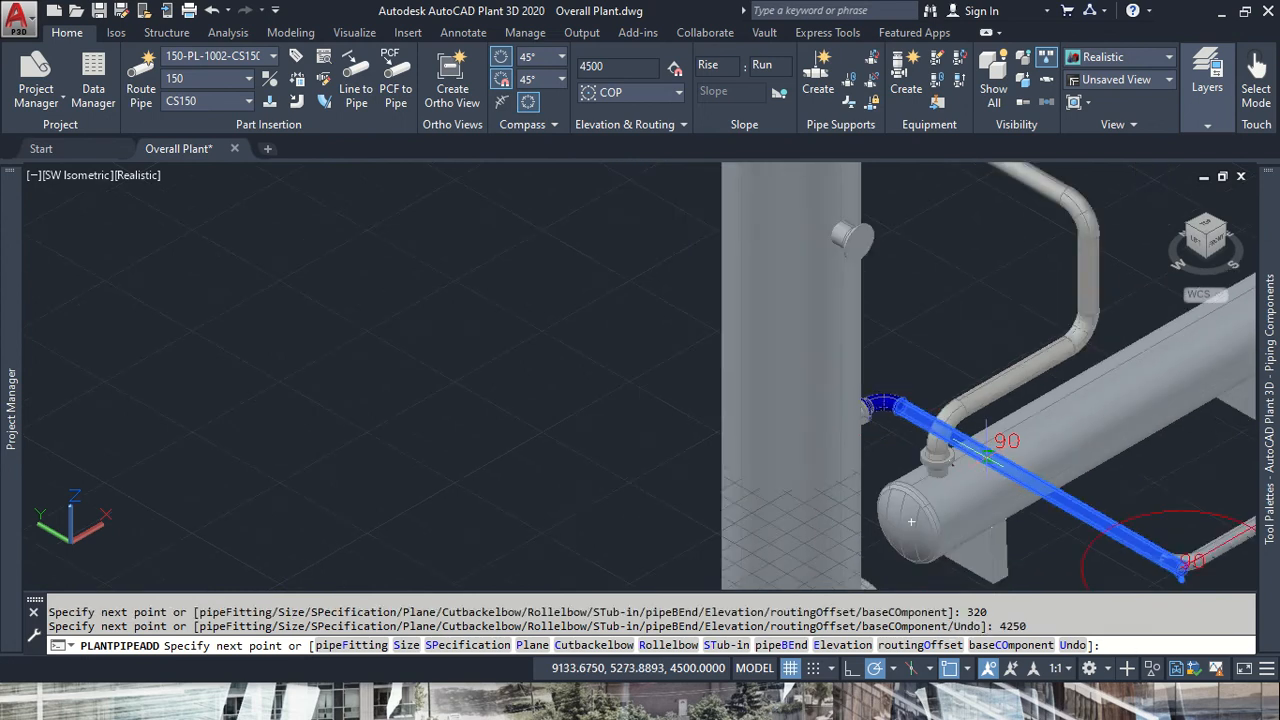
middle_drag(1191, 505, 731, 455)
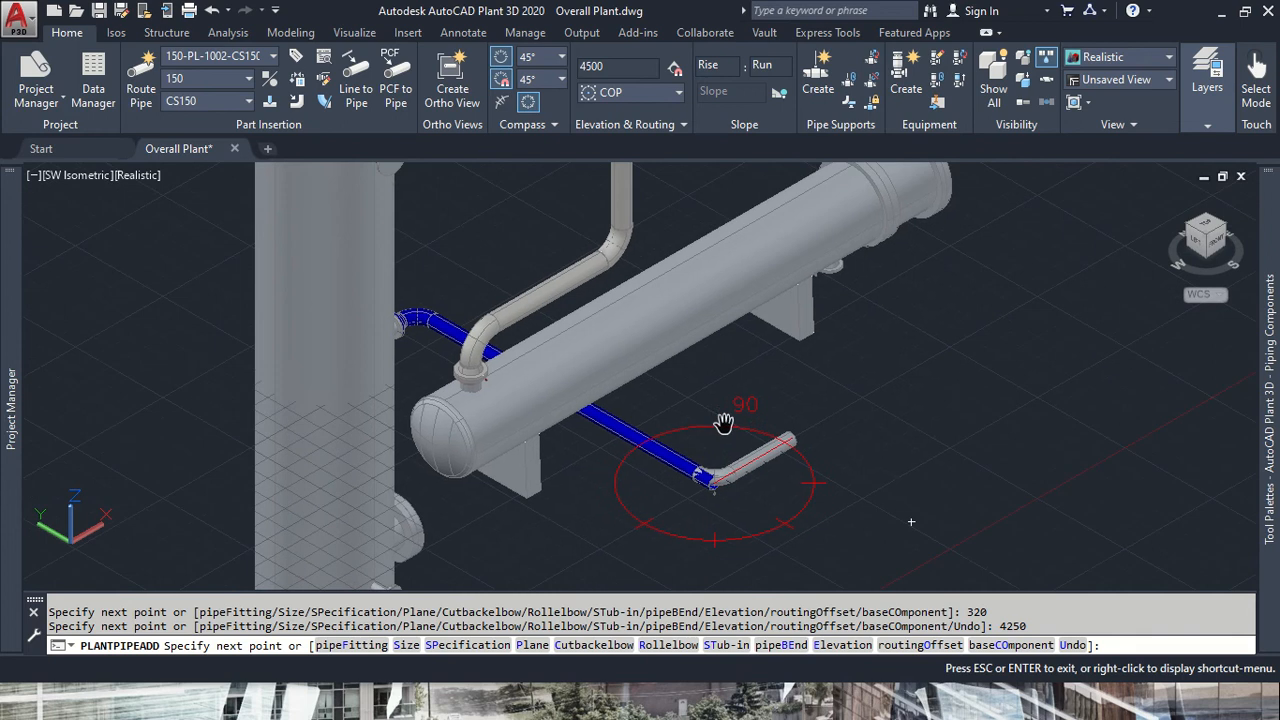
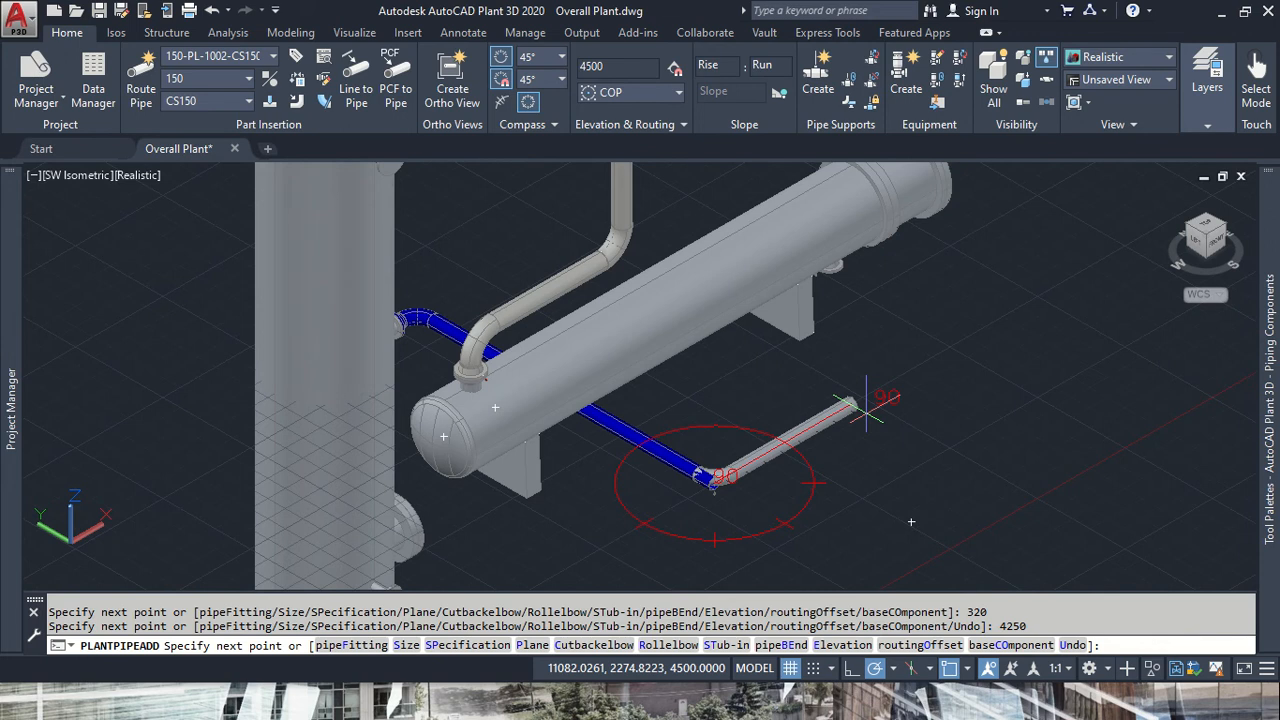
text(1667)
key(Return)
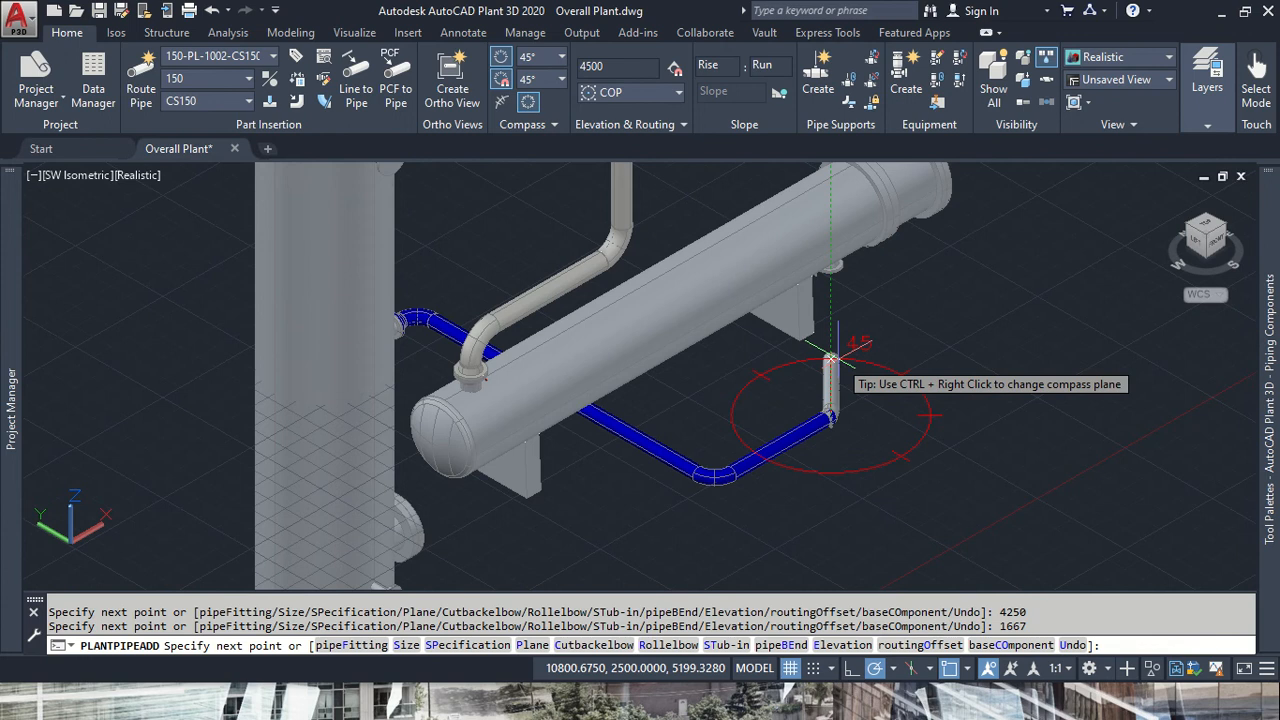
- Switch the compass to a vertical plane and route the pipe up to the node of exchanger nozzle S-2
ctrl+right_click(831, 330)
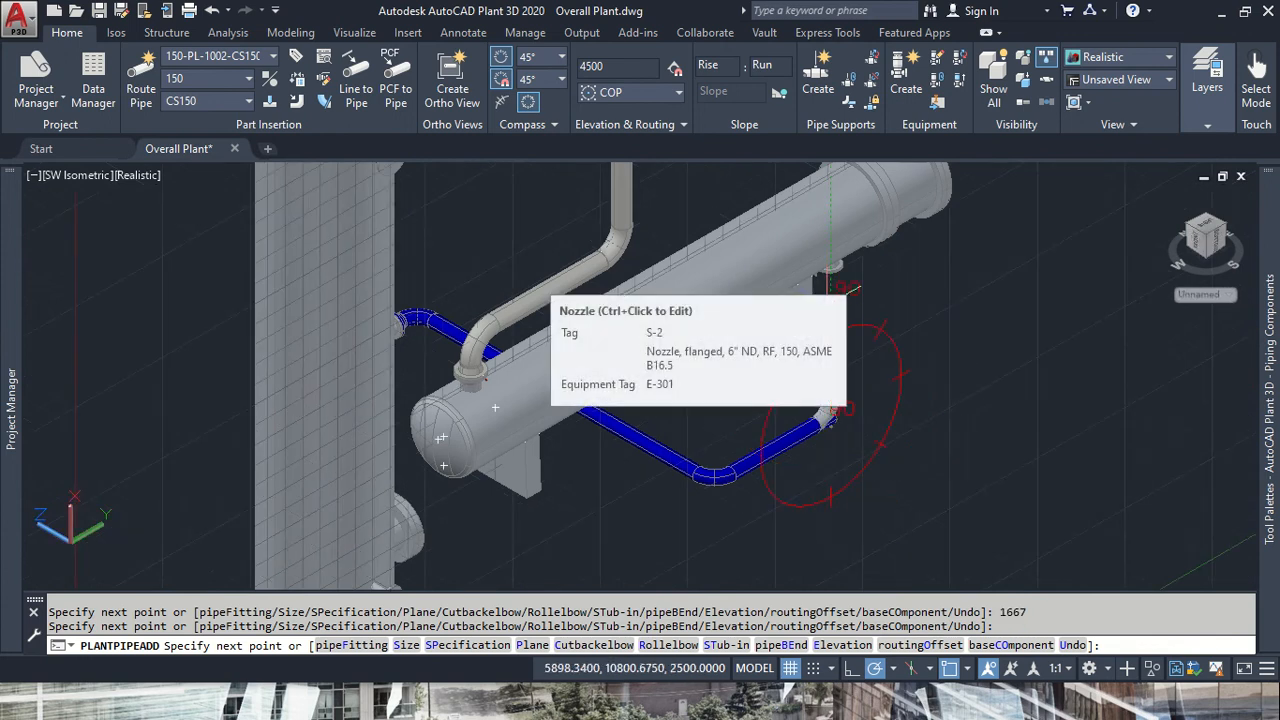
scroll(845, 288, up, 8)
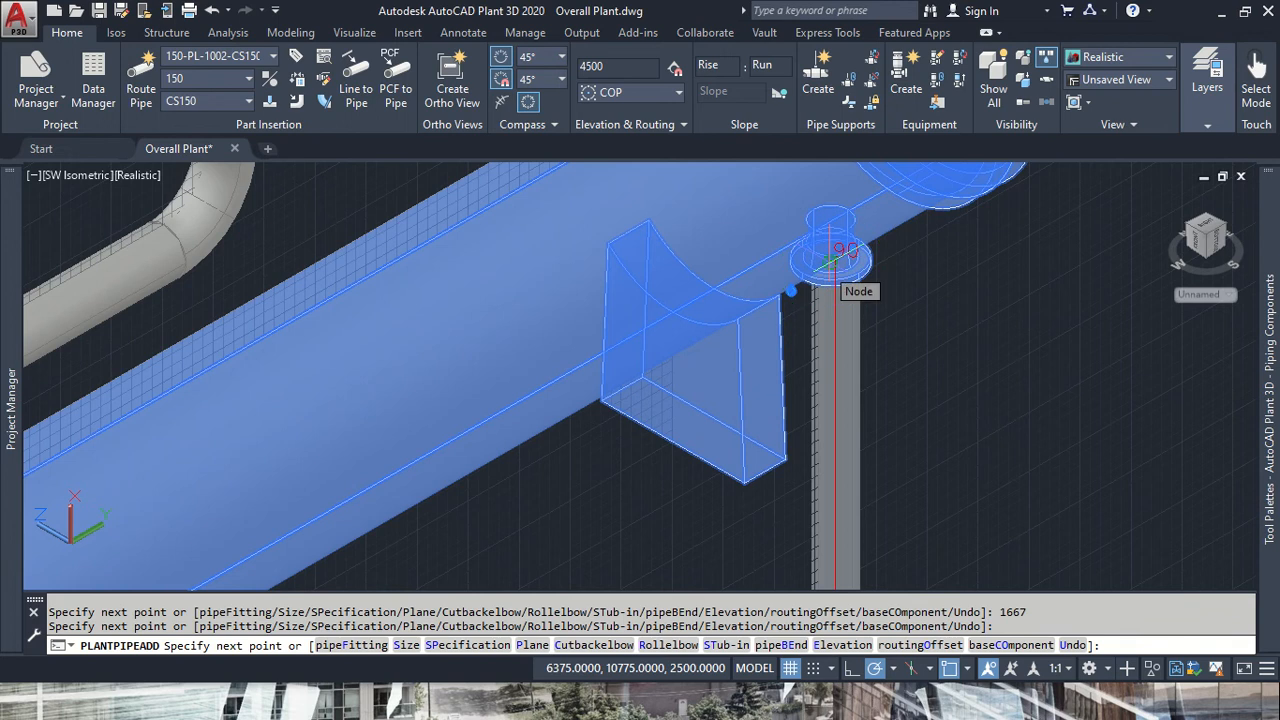
click(830, 258)
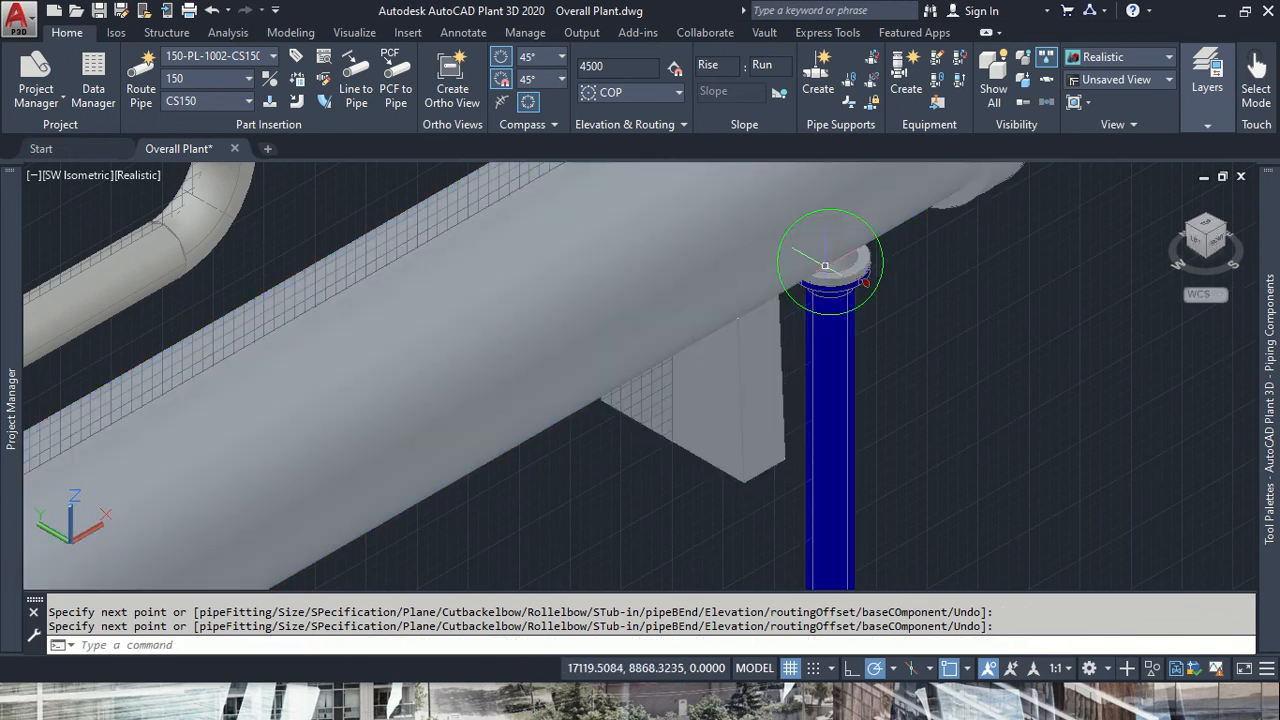
- Inspect the routed line 150-PL-1002-CS150 between the column nozzle and exchanger nozzle S-2 from the southeast, side and southwest directions
scroll(830, 270, down, 5)
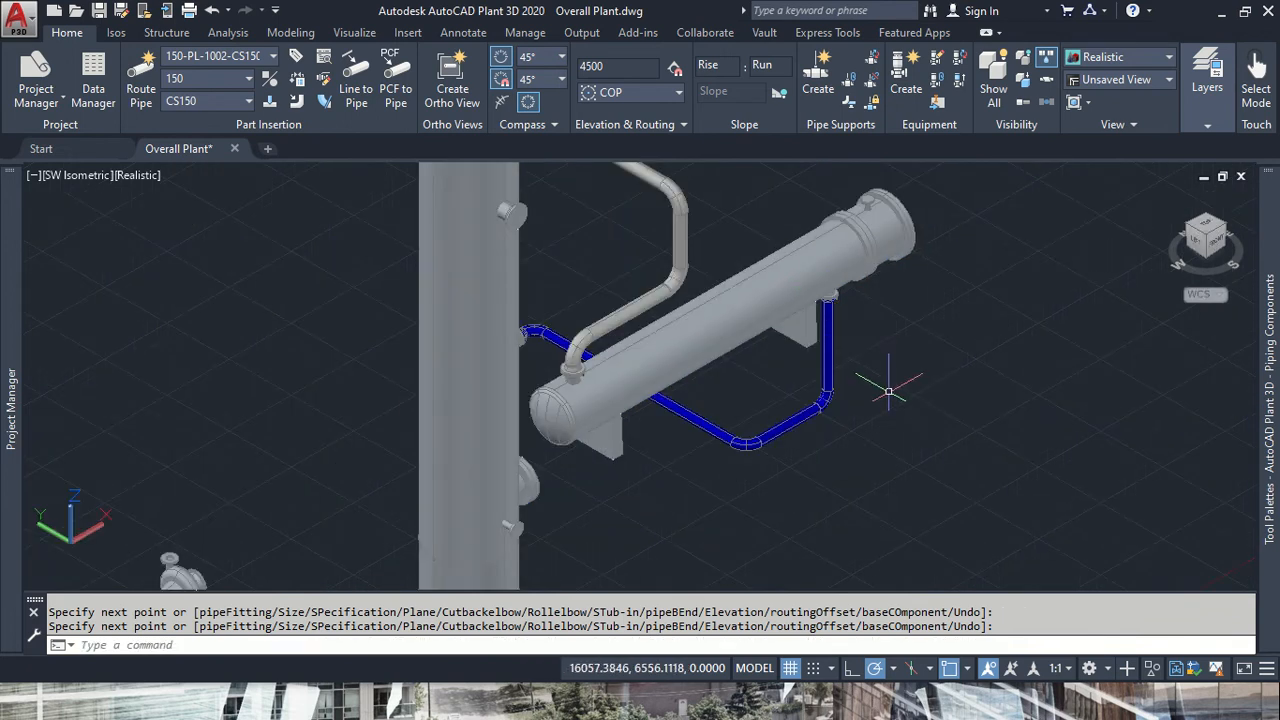
click(1222, 232)
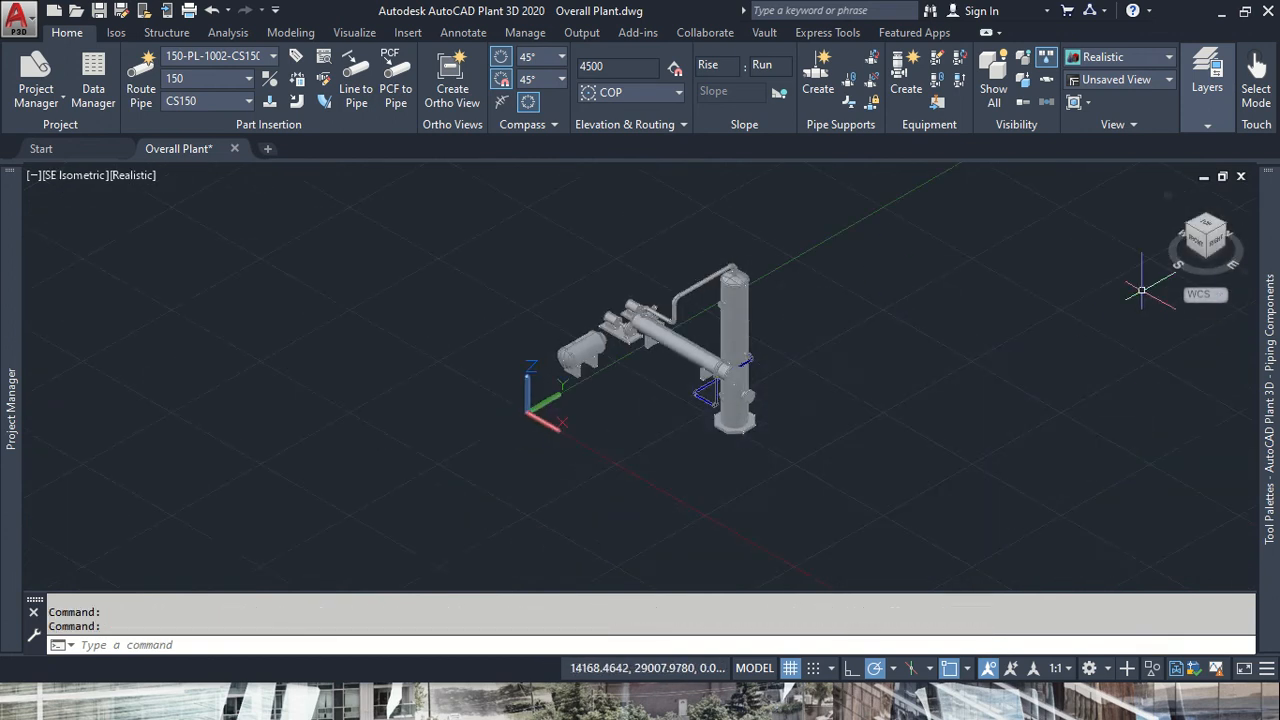
scroll(596, 434, up, 8)
middle_drag(1100, 336, 366, 563)
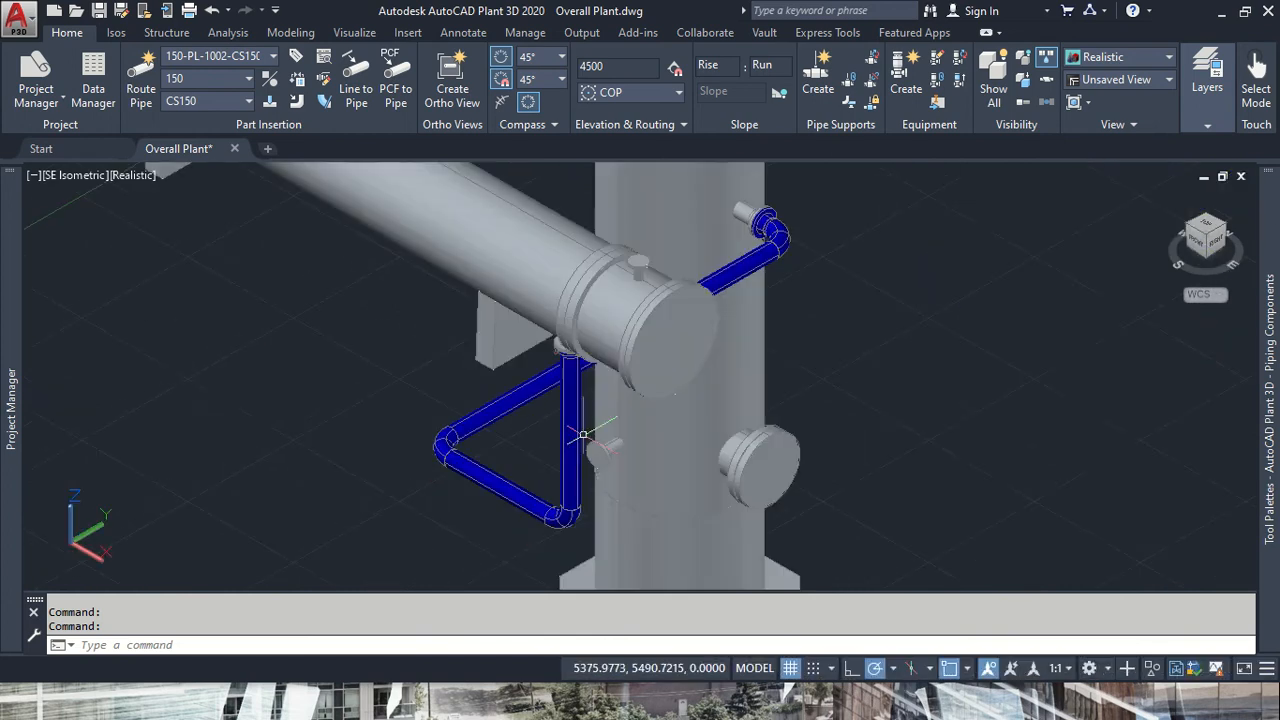
click(1212, 240)
scroll(522, 381, down, 5)
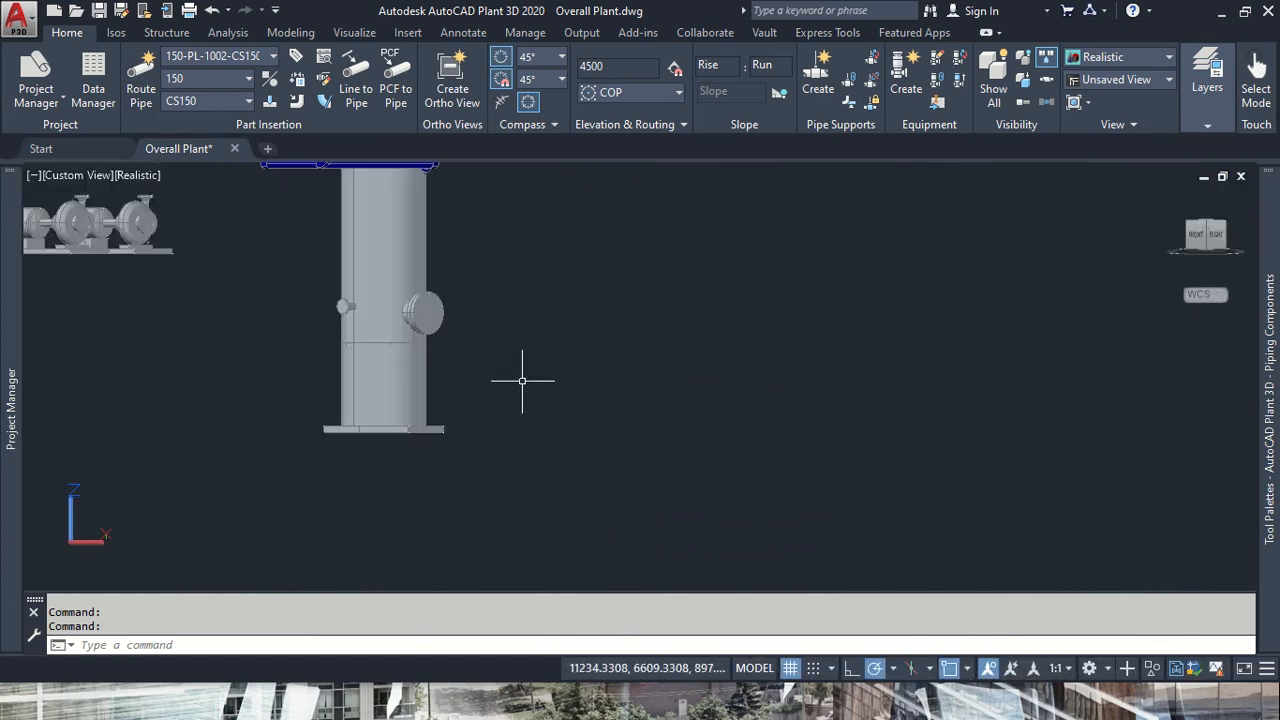
middle_drag(437, 238, 623, 438)
scroll(488, 240, up, 5)
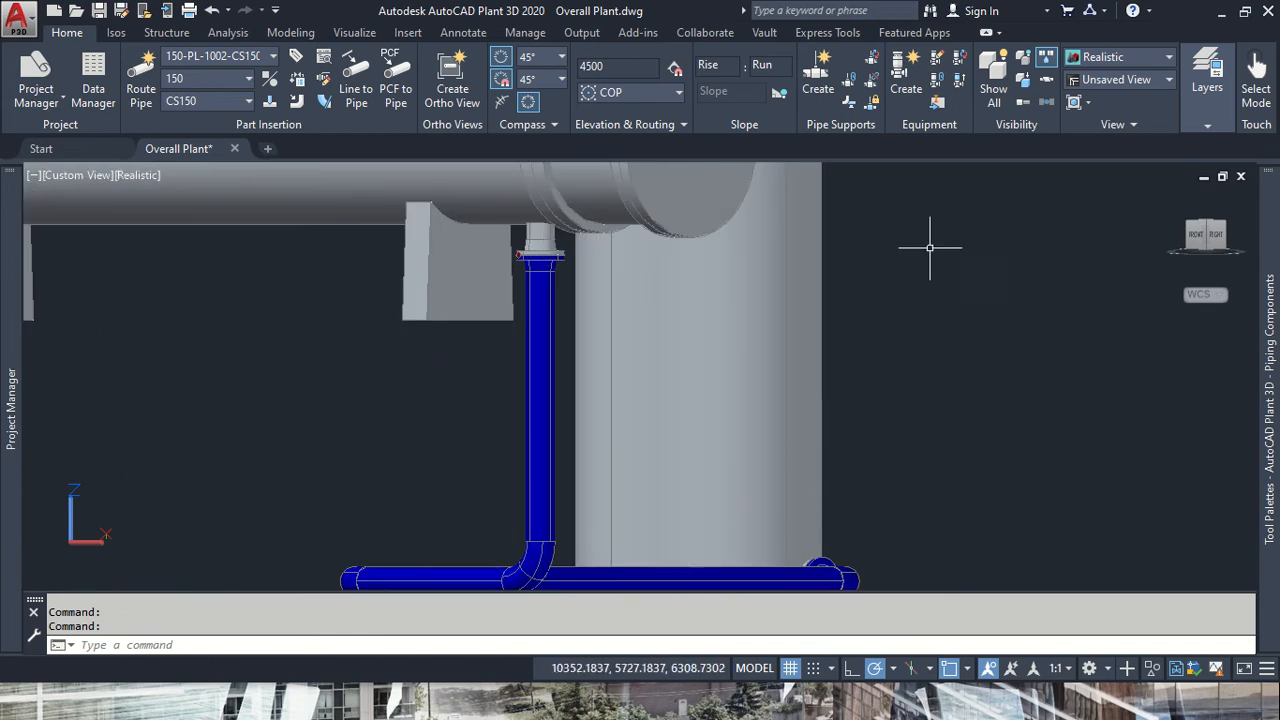
click(1192, 232)
scroll(743, 330, up, 8)
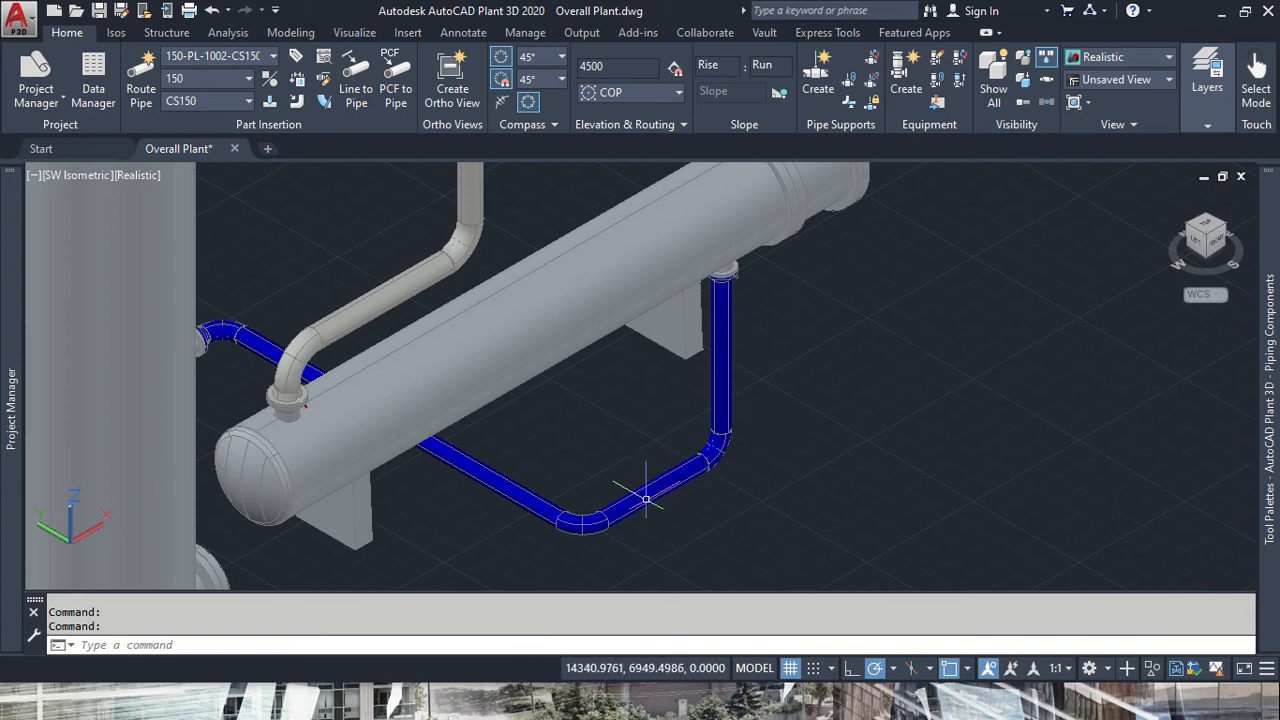
- Delete the horizontal pipe segment parallel to the exchanger together with the elbows at both of its ends
scroll(665, 478, up, 4)
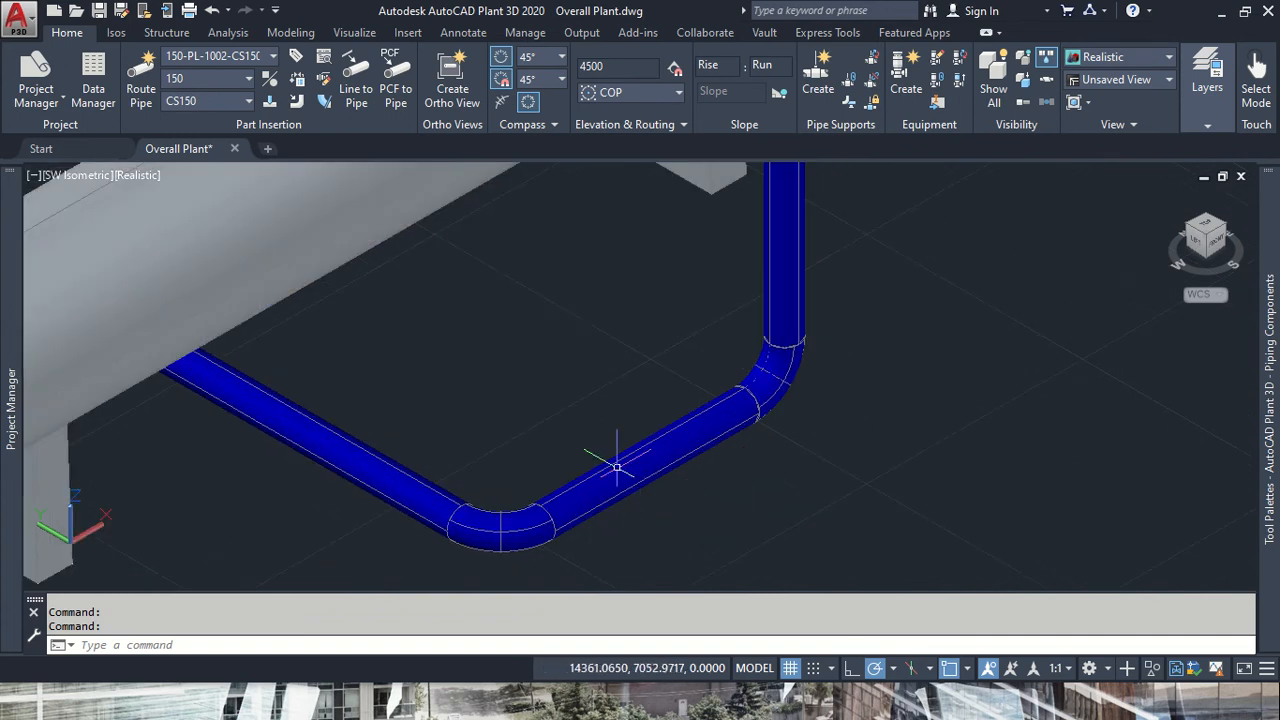
mouse_move(617, 467)
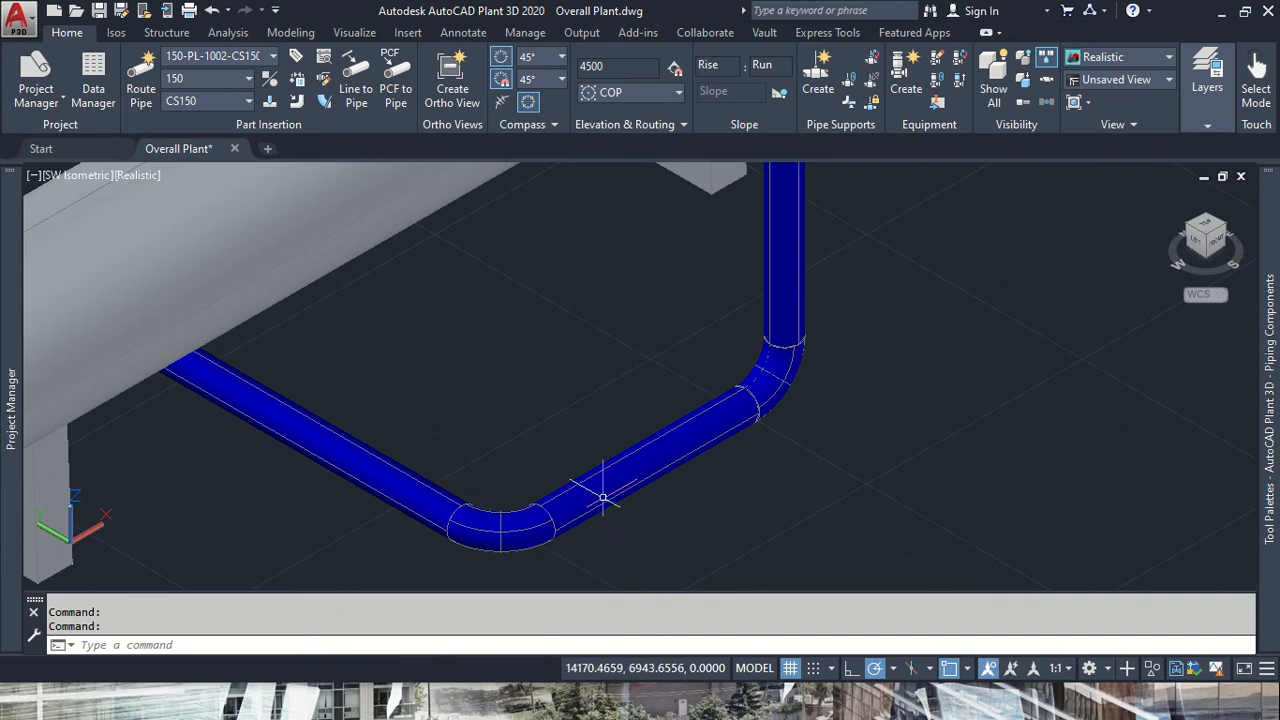
mouse_move(603, 497)
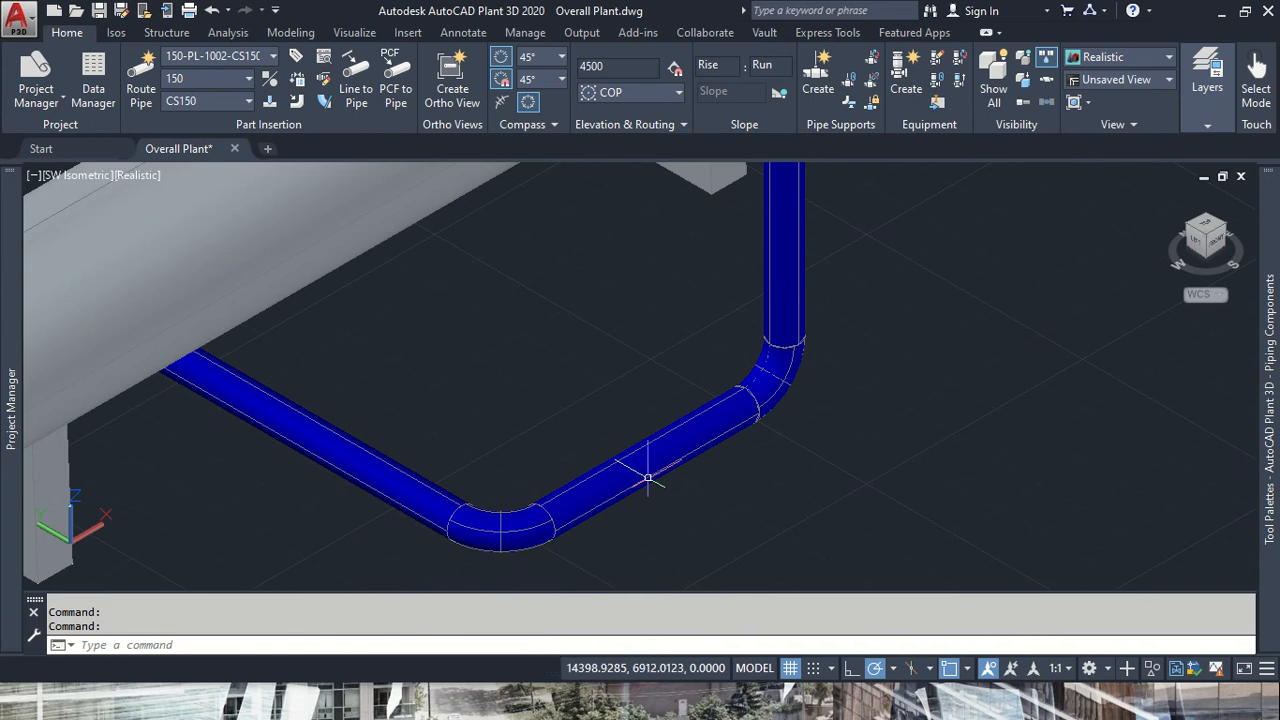
click(648, 478)
key(Delete)
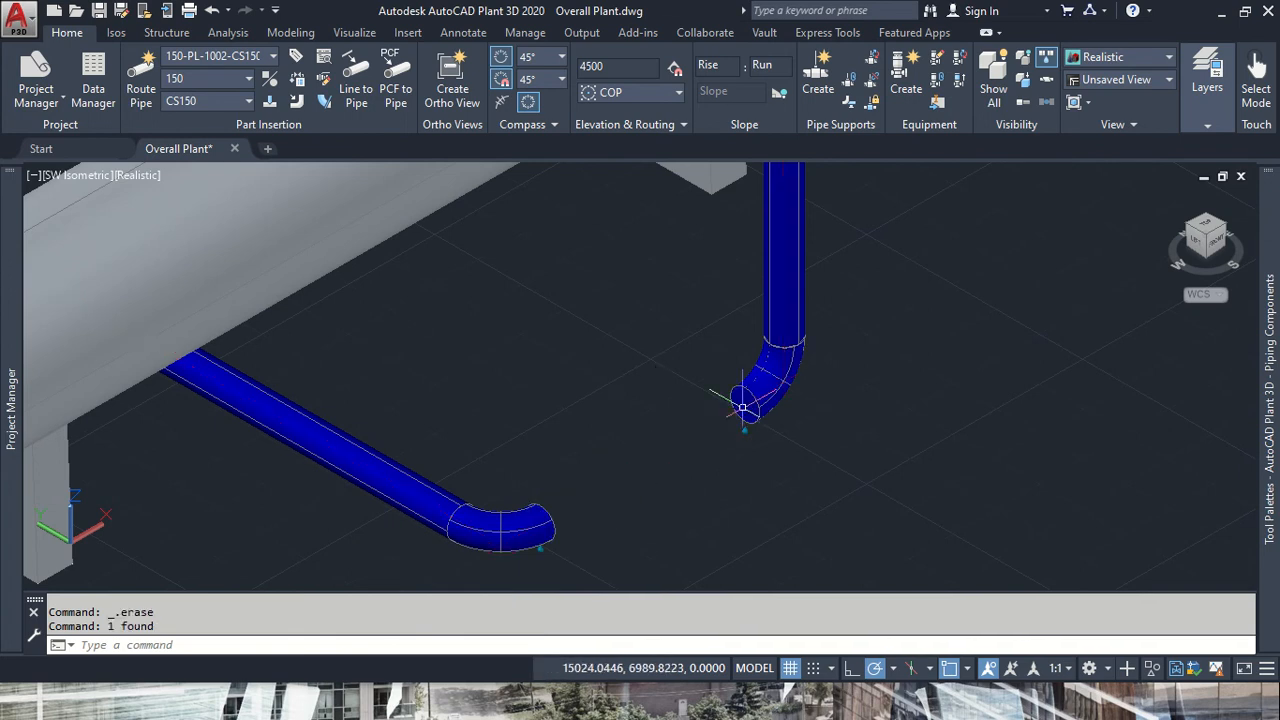
click(762, 385)
key(Delete)
click(505, 497)
key(Delete)
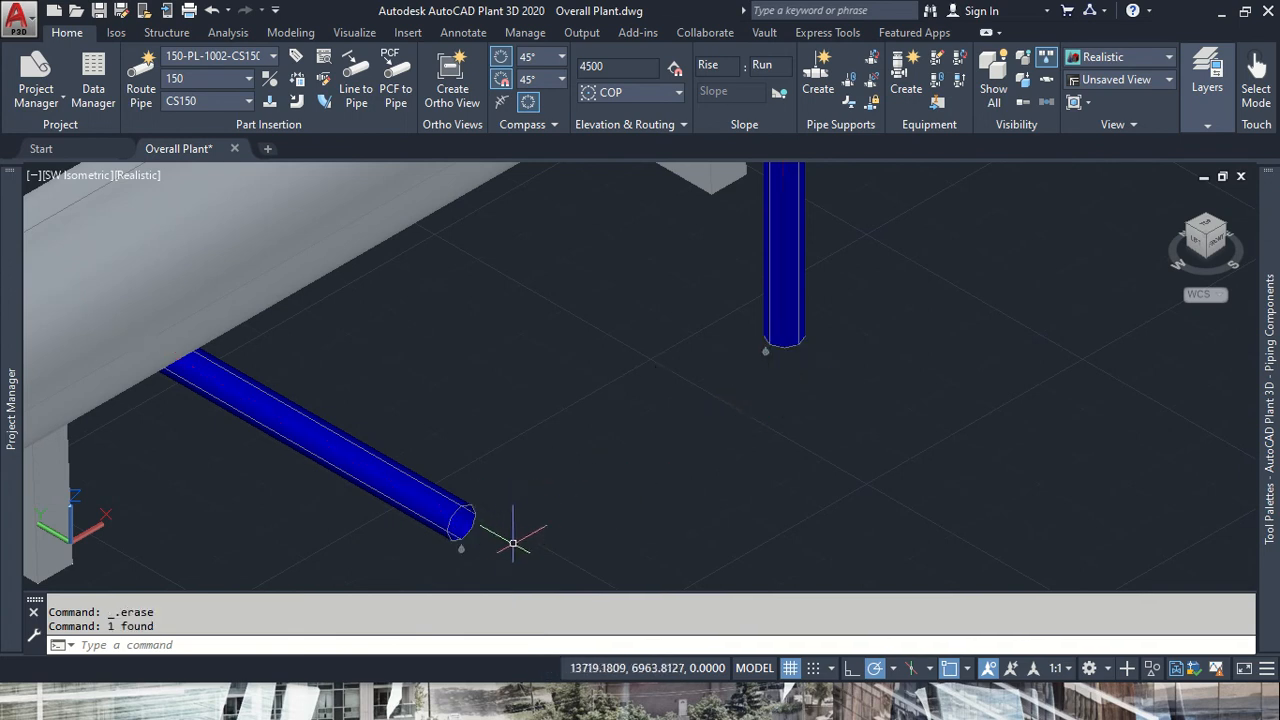
- Continue the pipe from the open end beneath the exchanger, turning 90 degrees parallel to the exchanger's length and running it 417
click(459, 521)
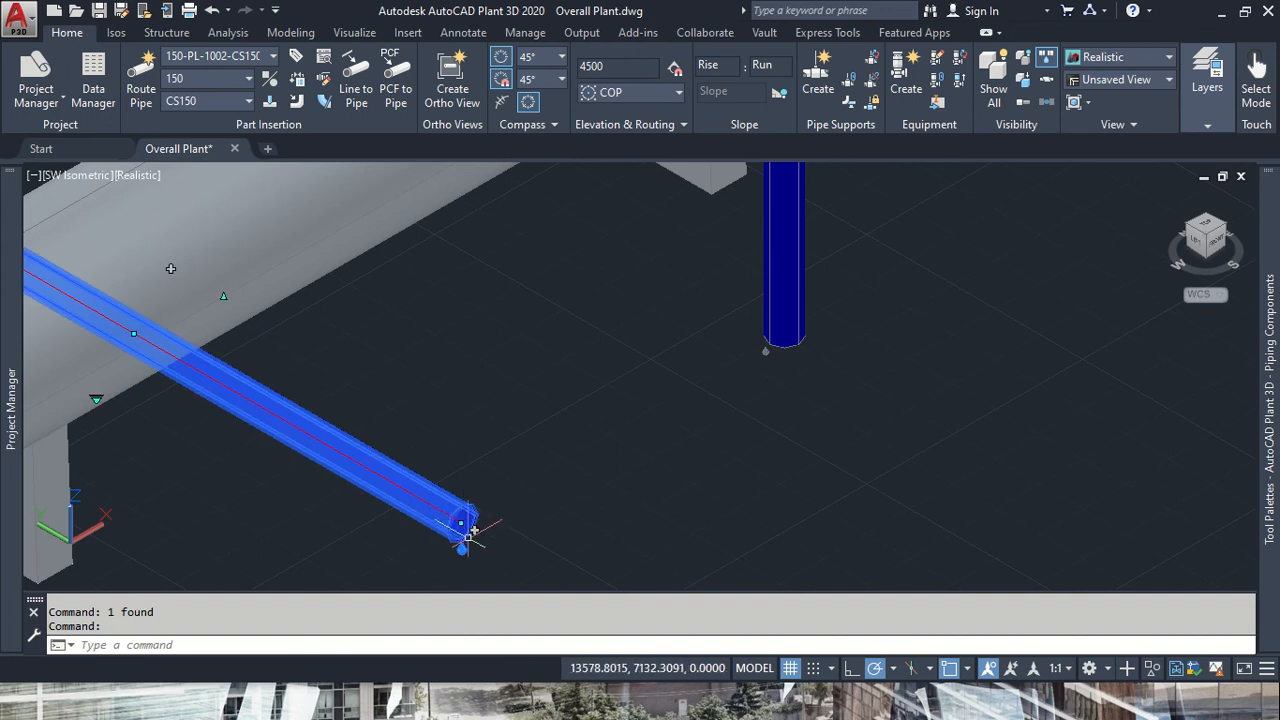
click(470, 528)
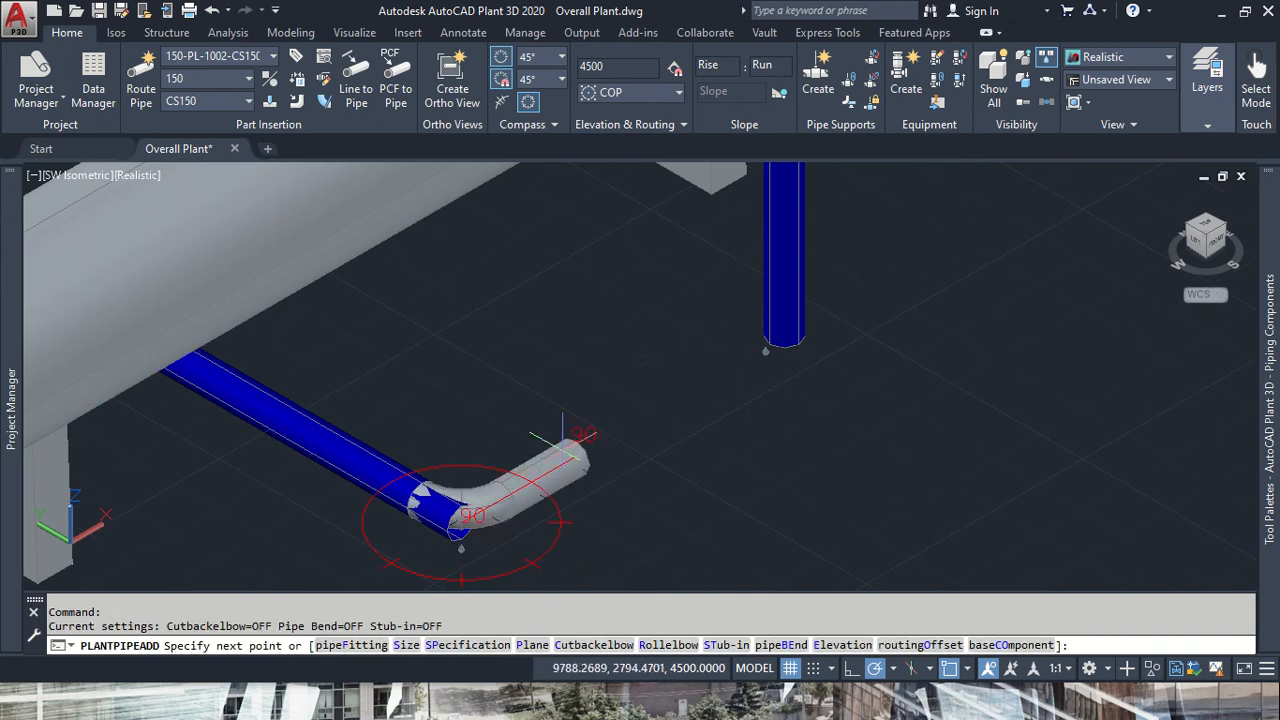
text(417)
key(Return)
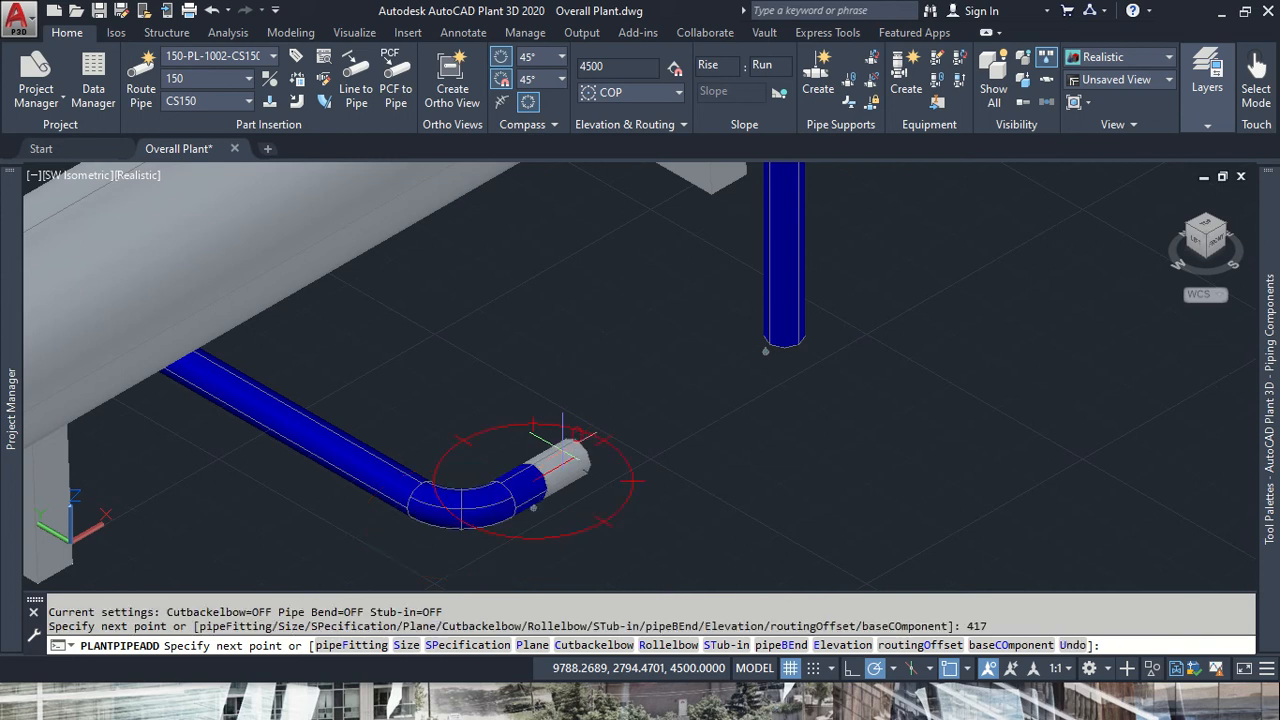
key(Escape)
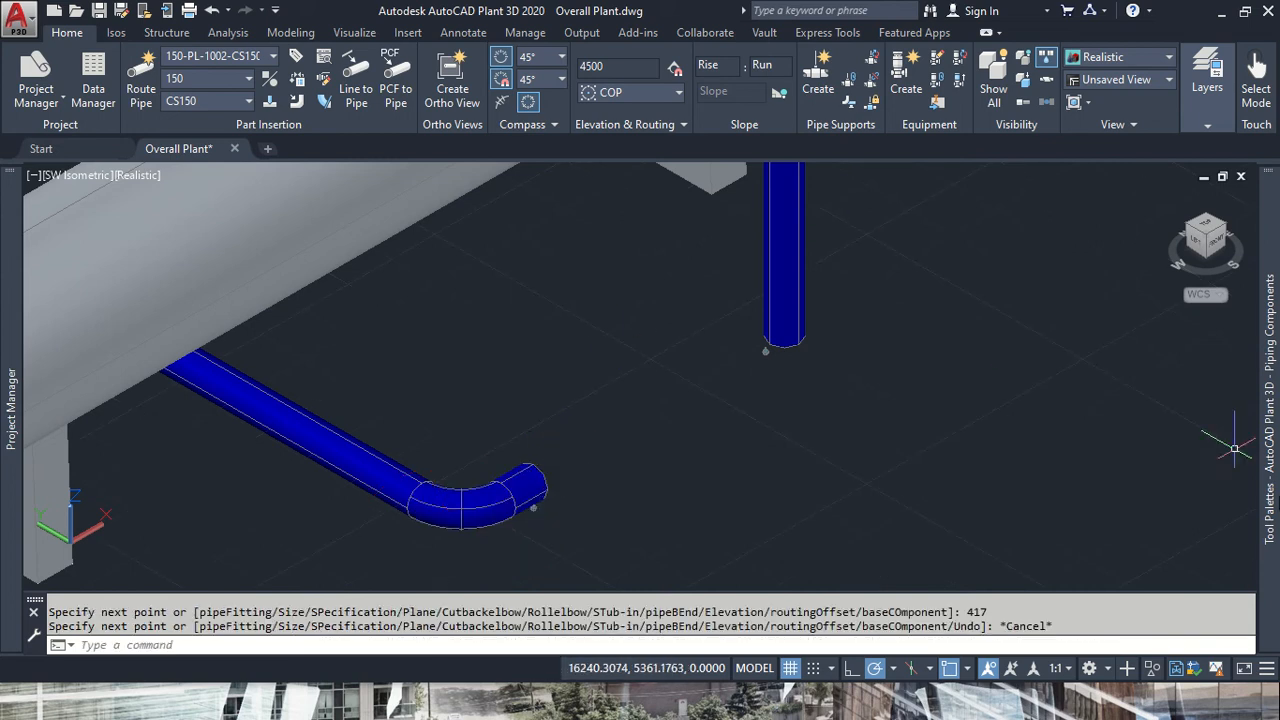
mouse_move(1272, 445)
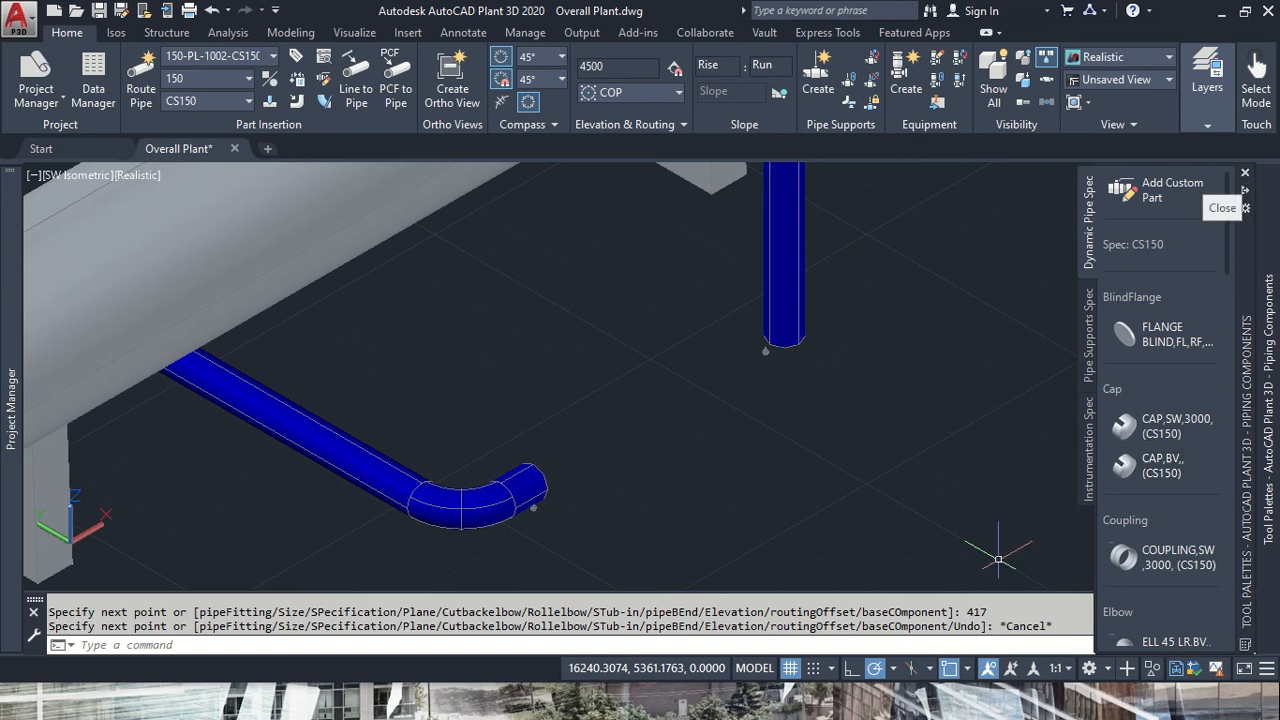
click(1094, 671)
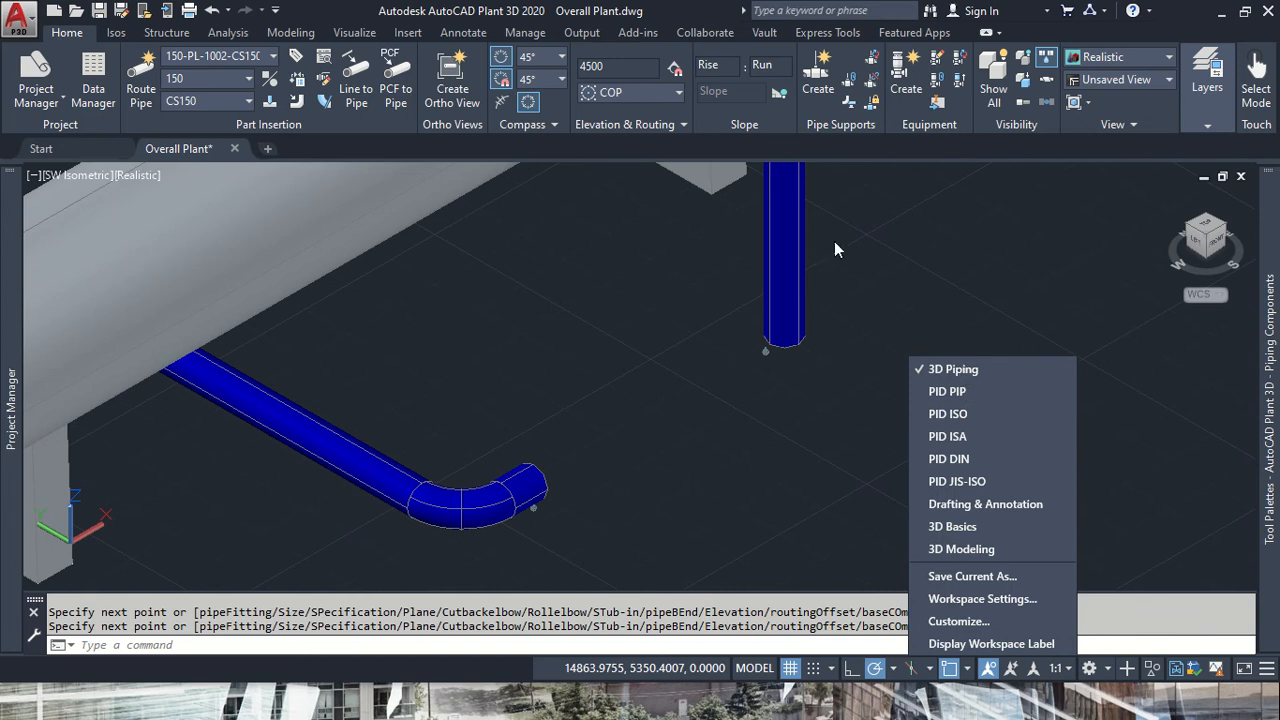
key(Escape)
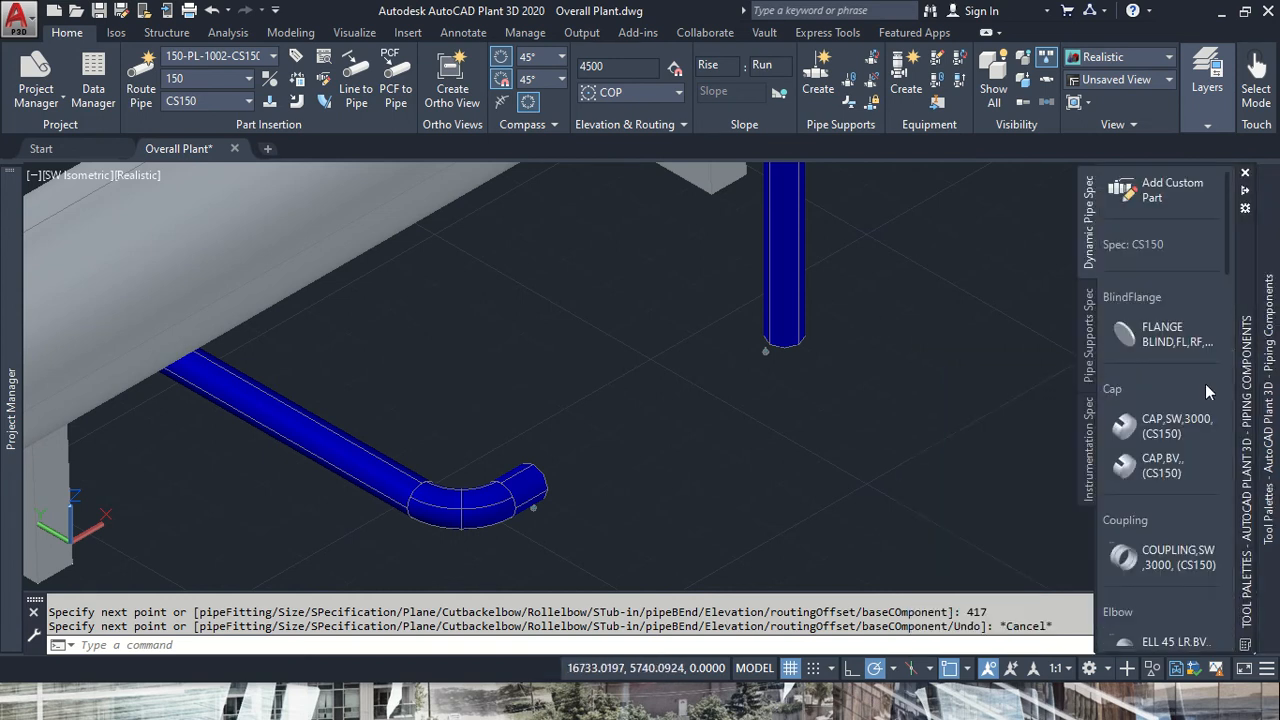
- Insert a flanged RF globe valve from the CS150 spec at the open end of the 417 pipe, rotated 90 degrees with its handwheel pointing sideways
scroll(1130, 420, down, 10)
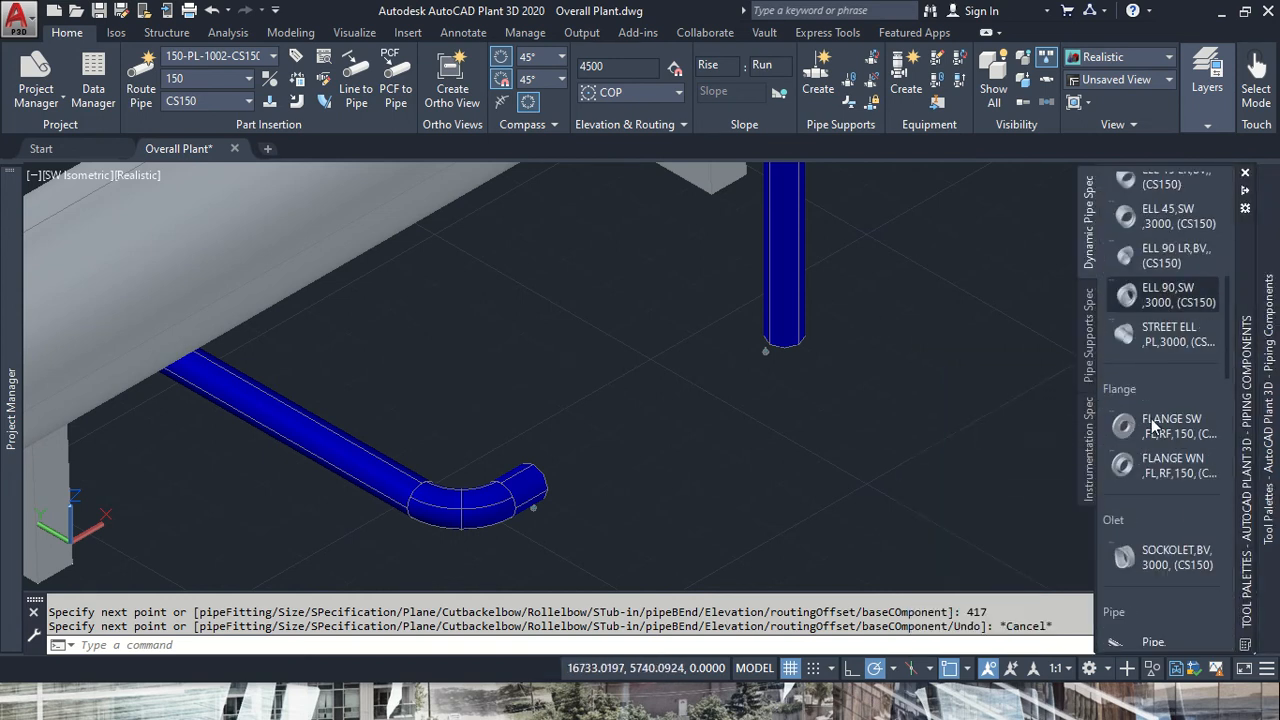
scroll(1154, 433, down, 5)
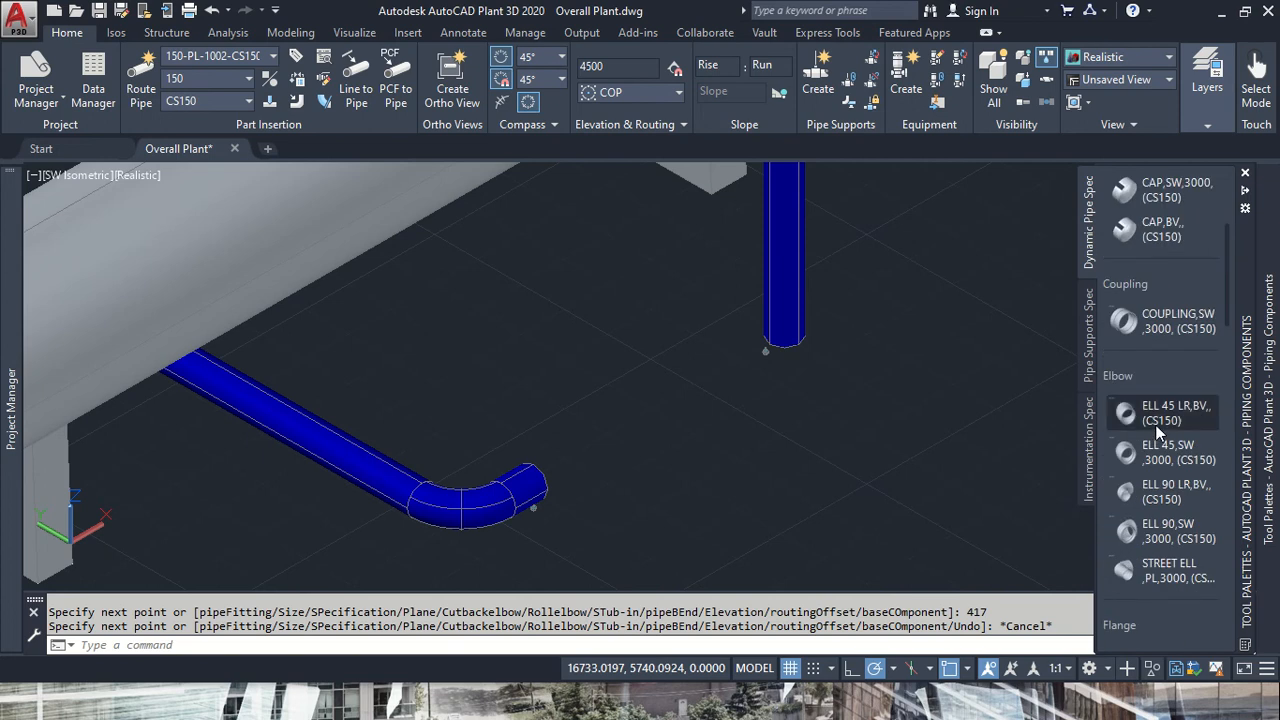
scroll(1158, 430, down, 10)
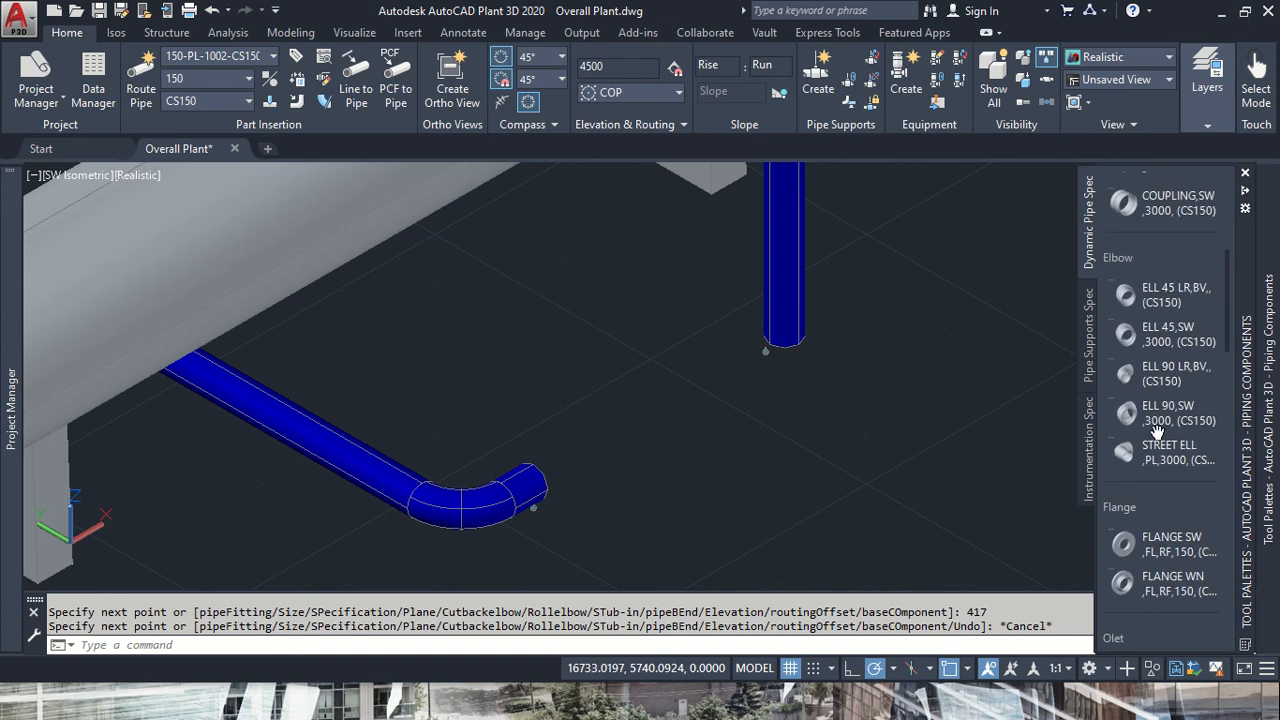
scroll(1163, 442, down, 3)
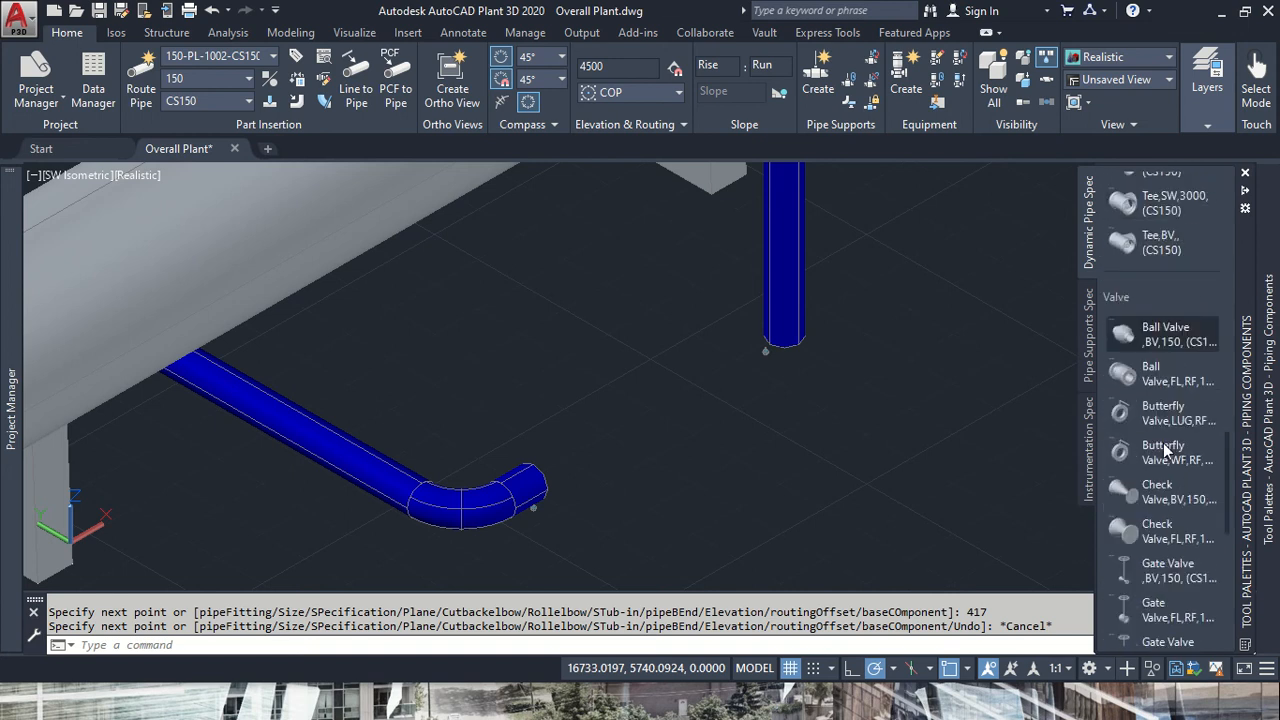
scroll(1185, 505, down, 5)
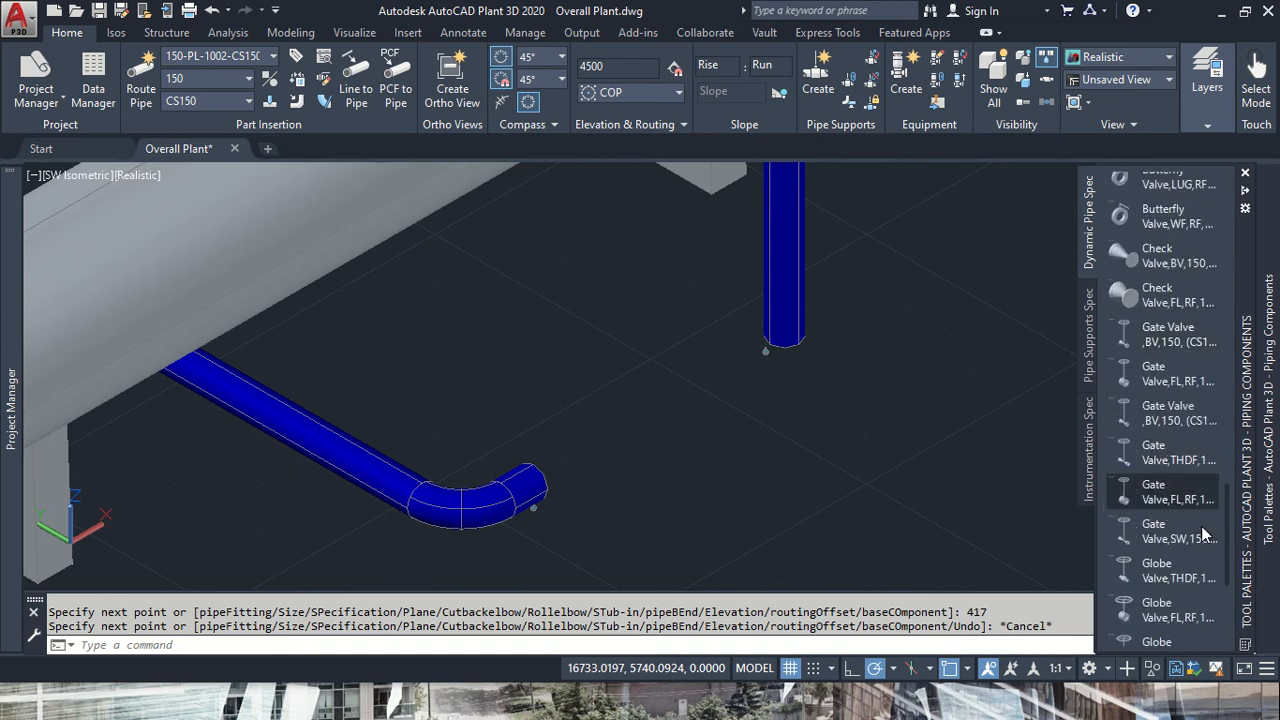
scroll(1170, 381, down, 3)
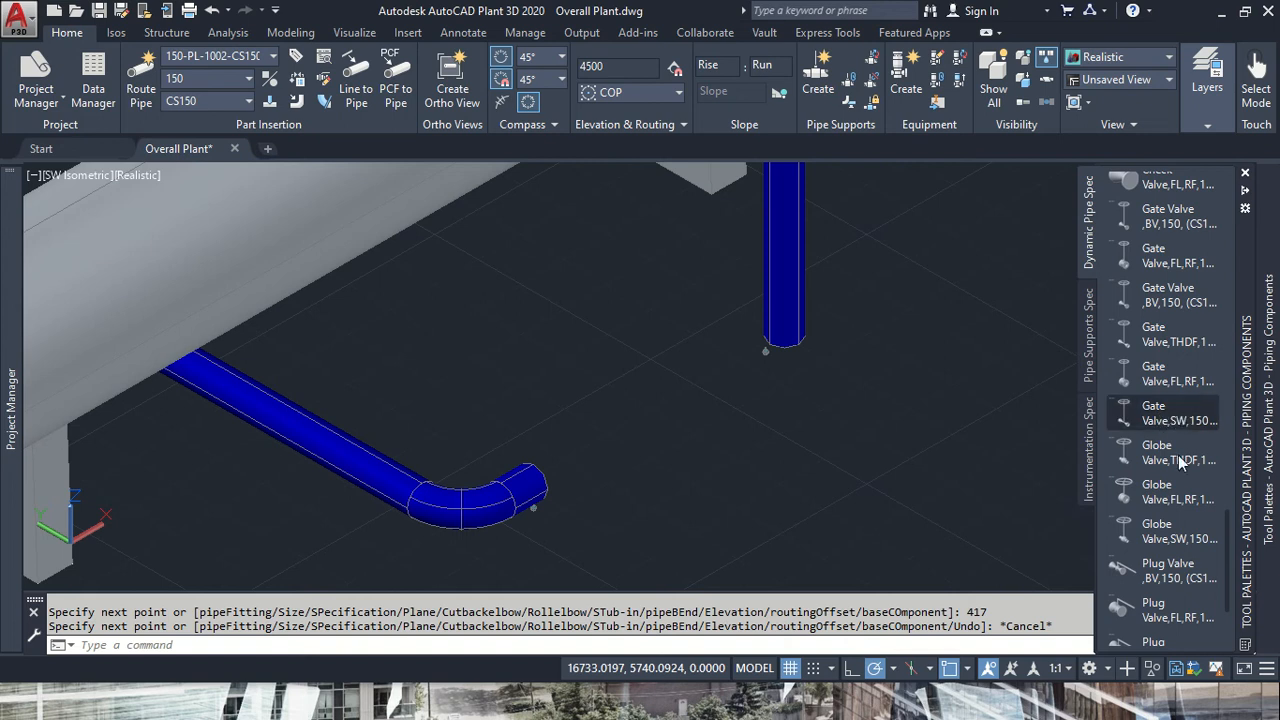
click(1191, 376)
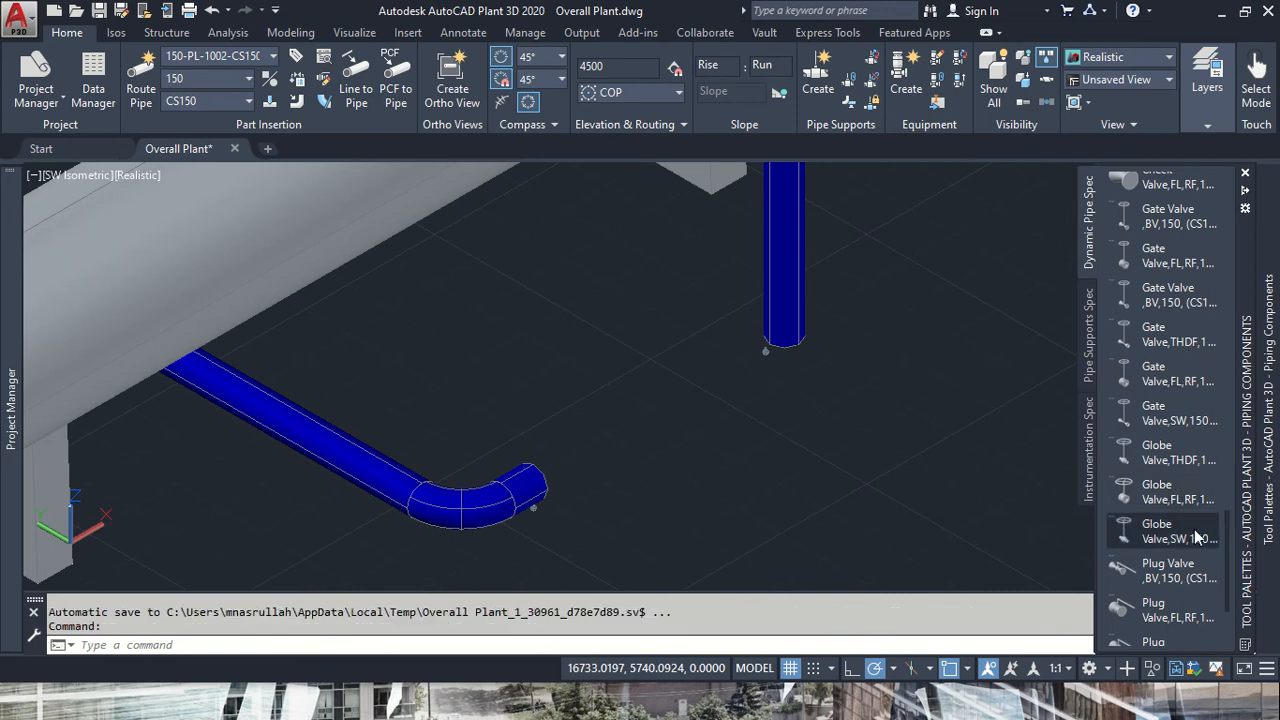
click(1183, 500)
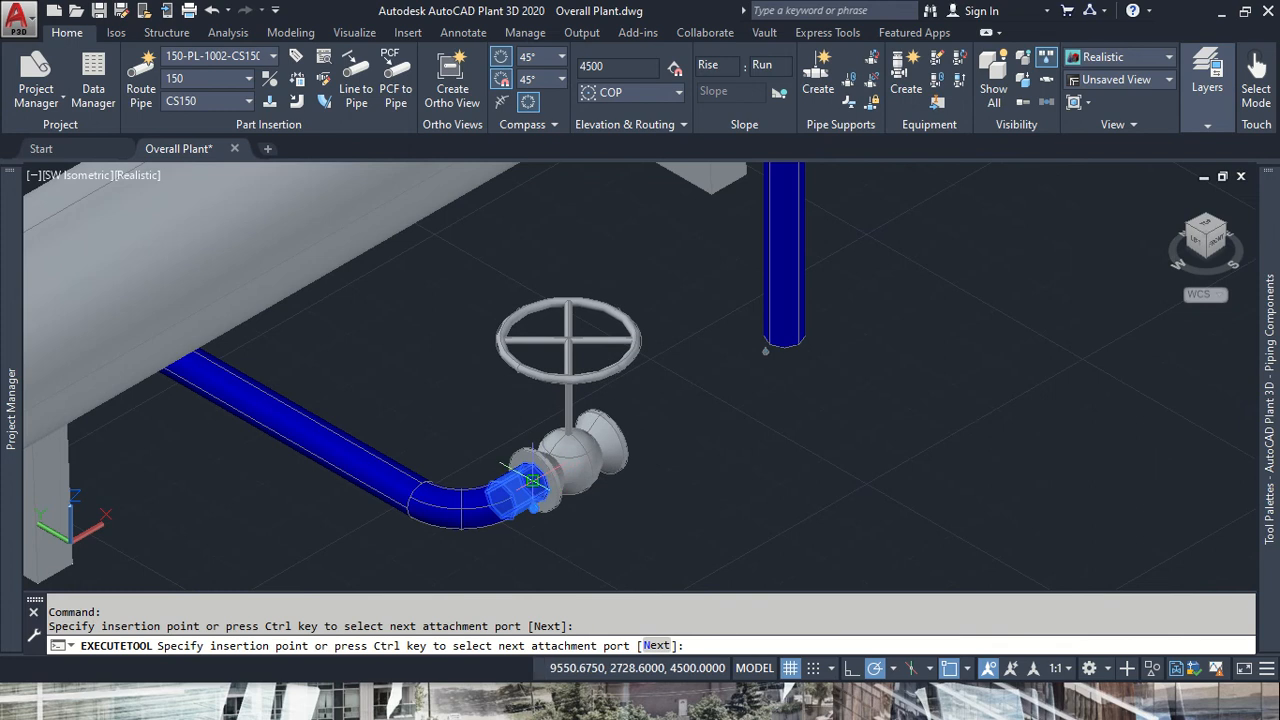
scroll(533, 481, up, 3)
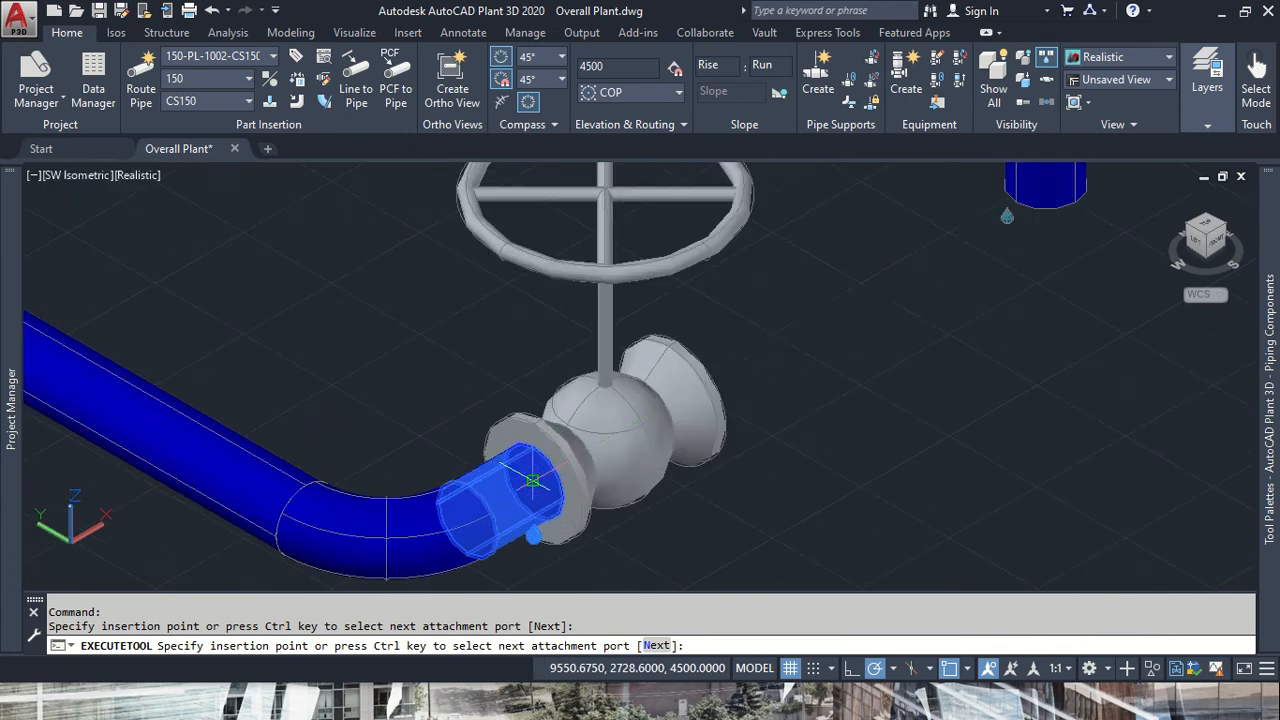
click(533, 481)
click(533, 481)
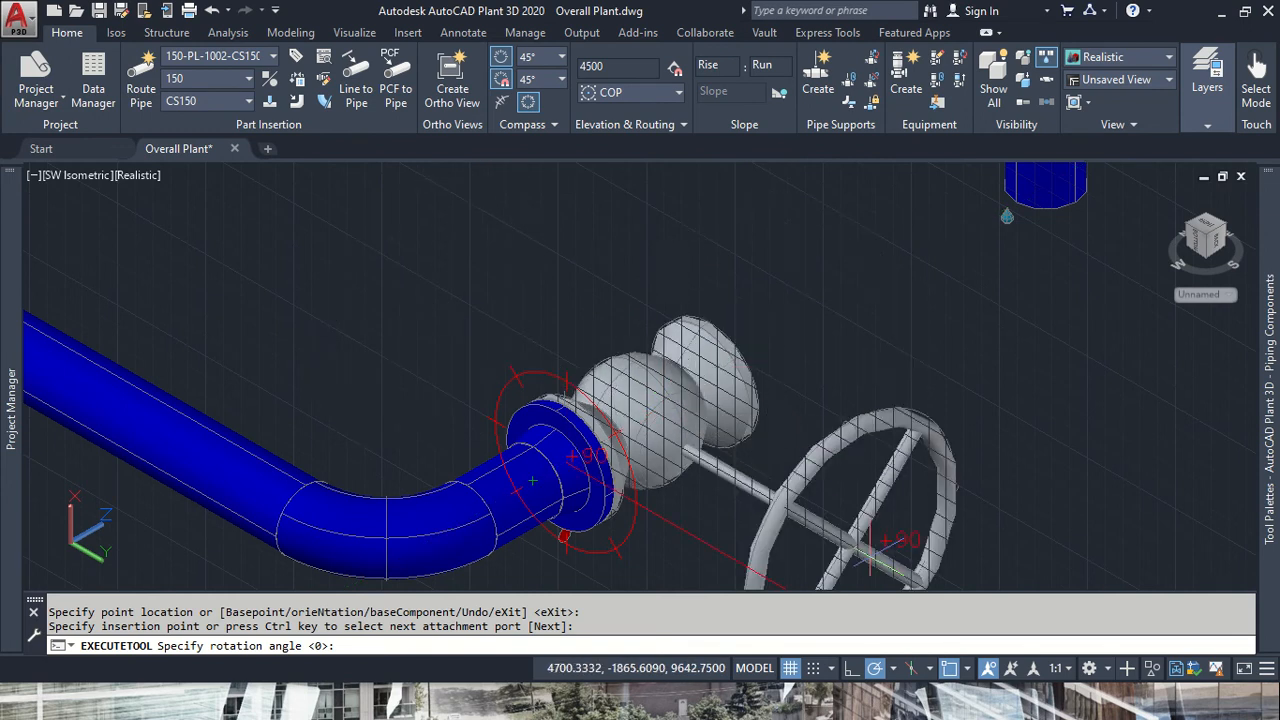
click(870, 545)
key(ctrl)
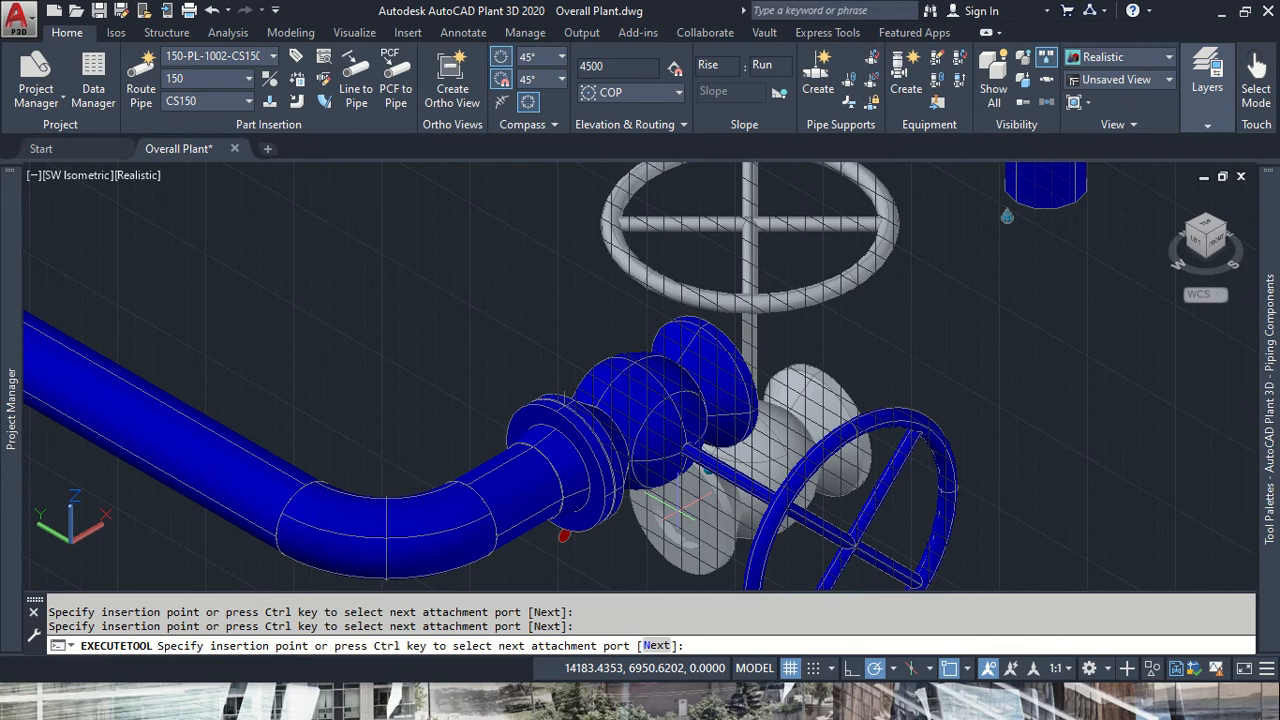
key(Escape)
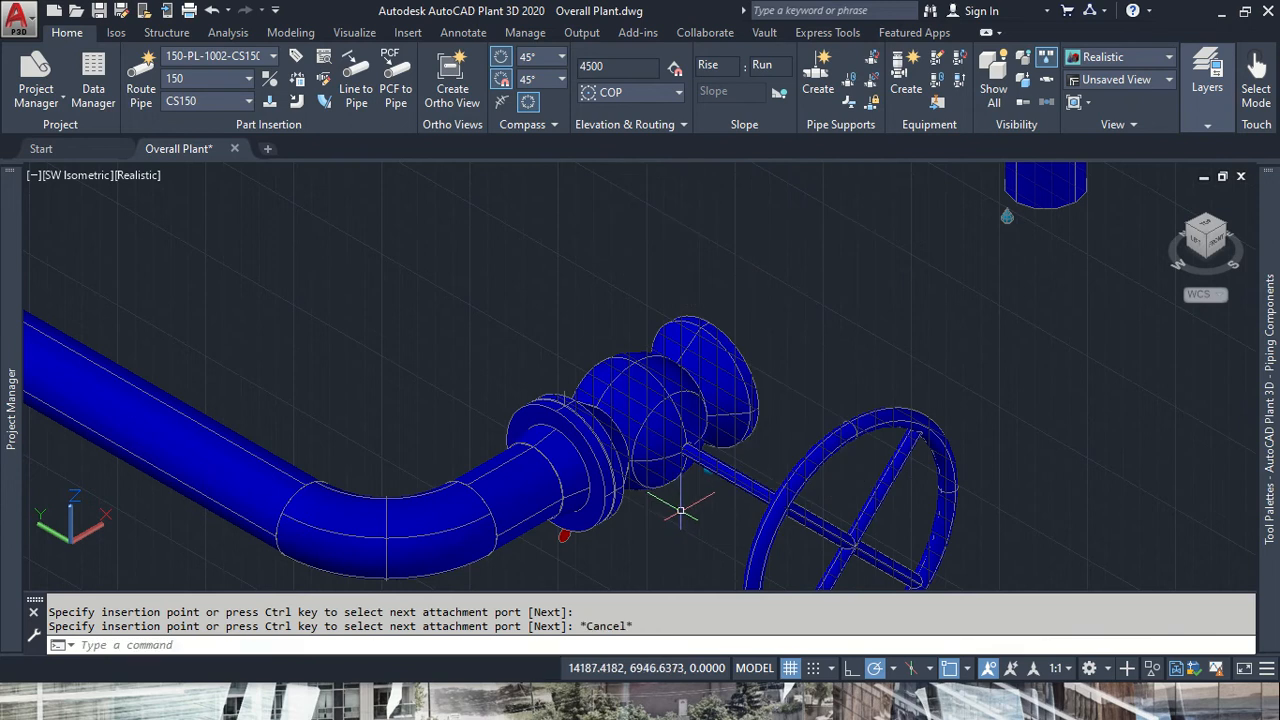
- Review the substitute parts for the placed valve, keeping the 150 globe valve, 6" ND, 150 LB, RF, ASME B16.10, 16" LG
scroll(765, 480, down, 2)
click(700, 418)
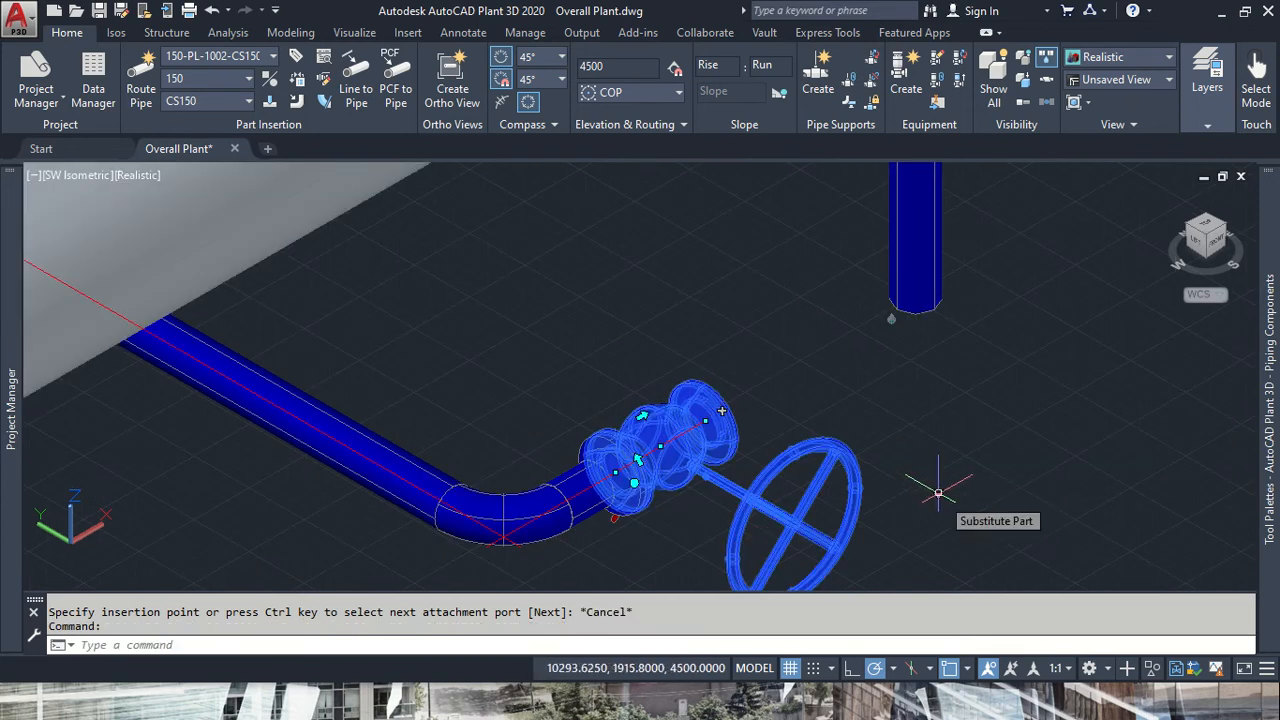
click(938, 493)
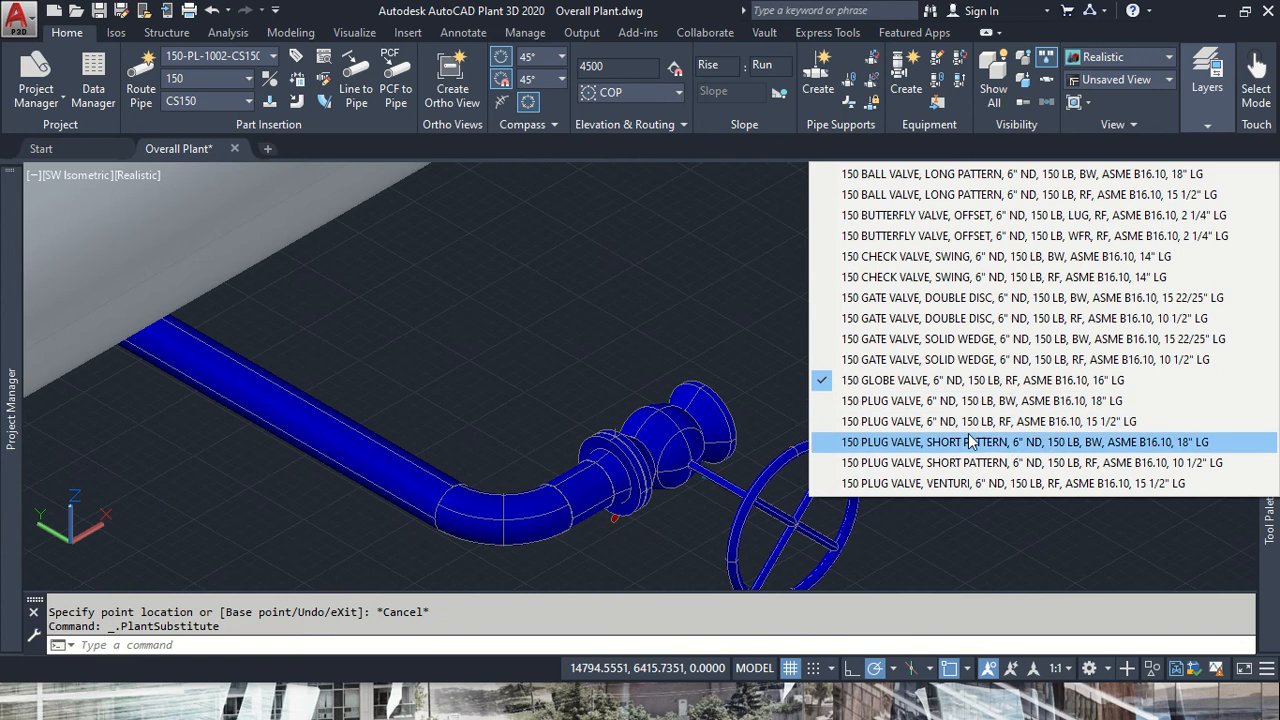
click(930, 380)
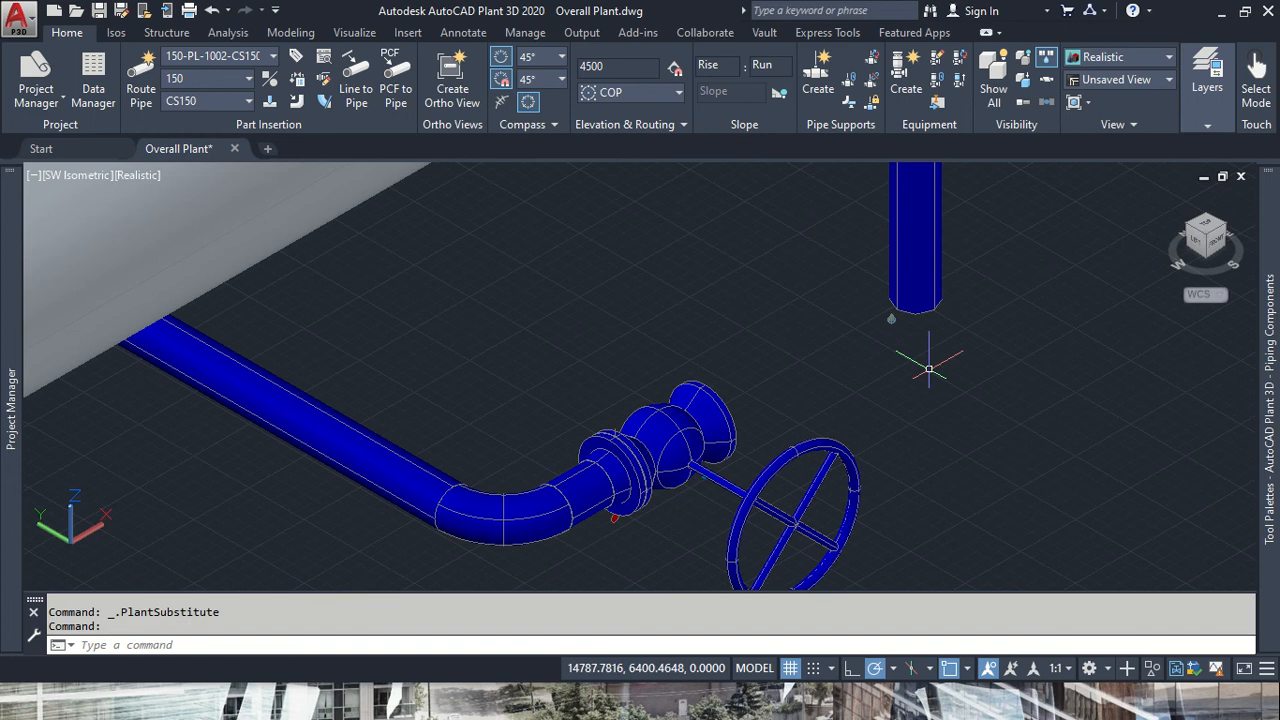
- Try to route a pipe from the valve's open end to the lower end of the vertical pipe
click(710, 413)
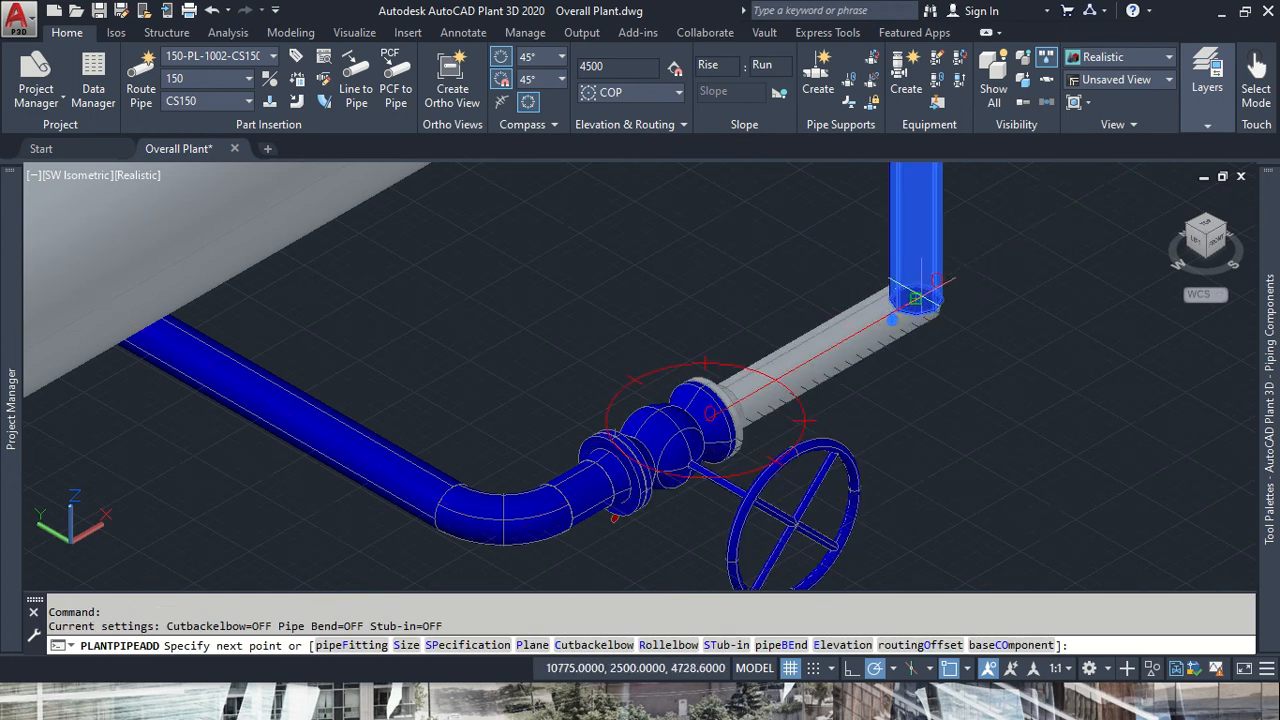
click(916, 298)
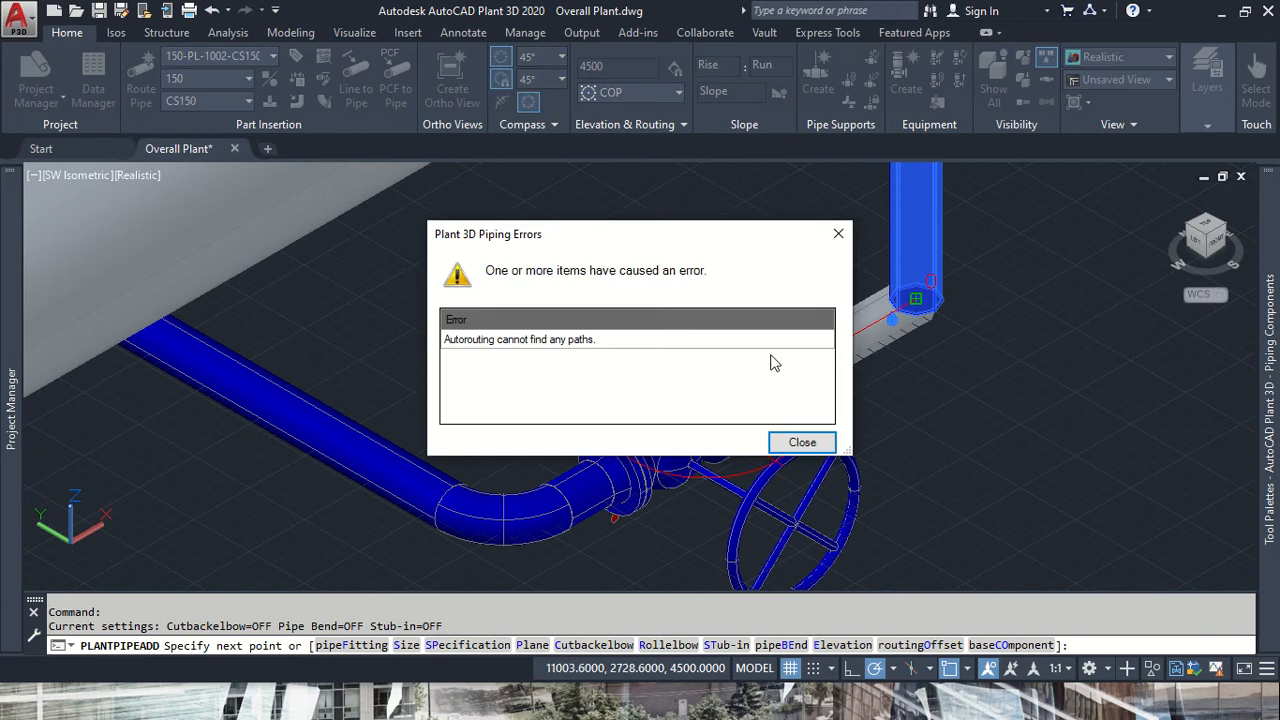
key(Return)
key(ctrl+z)
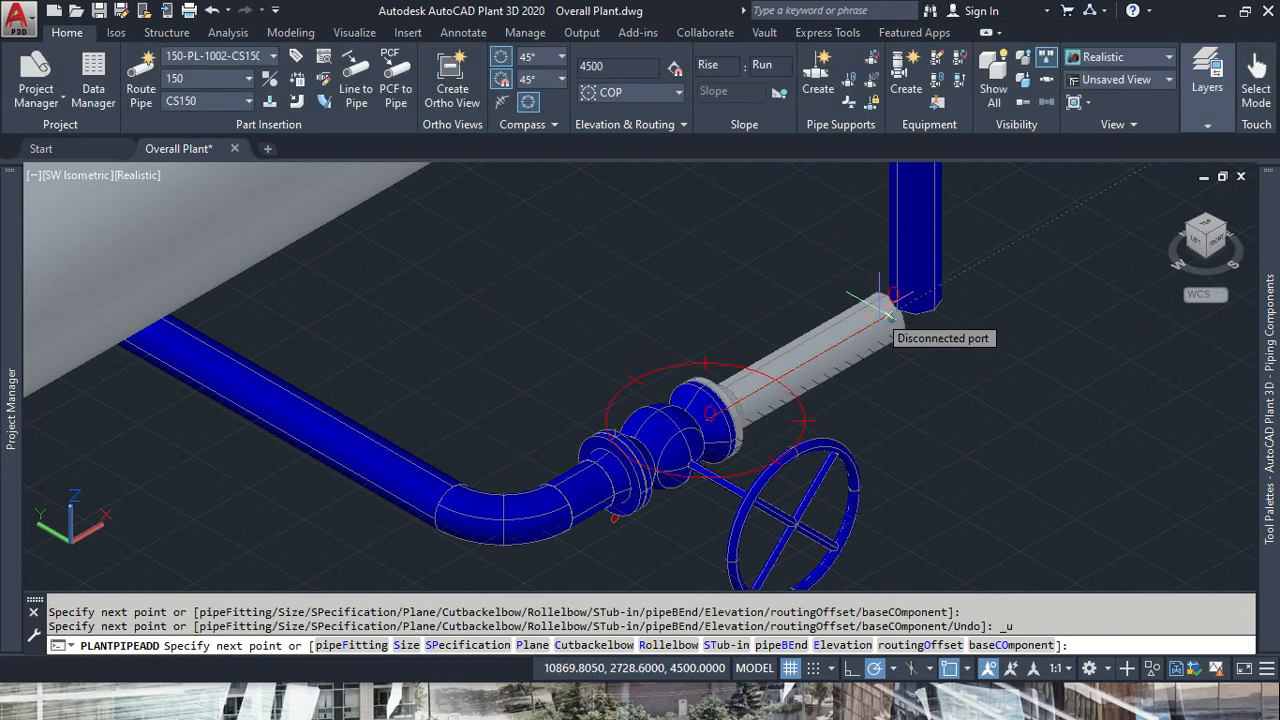
key(Escape)
- Try to route a pipe from the lower end of the vertical pipe to the valve's open port
click(915, 316)
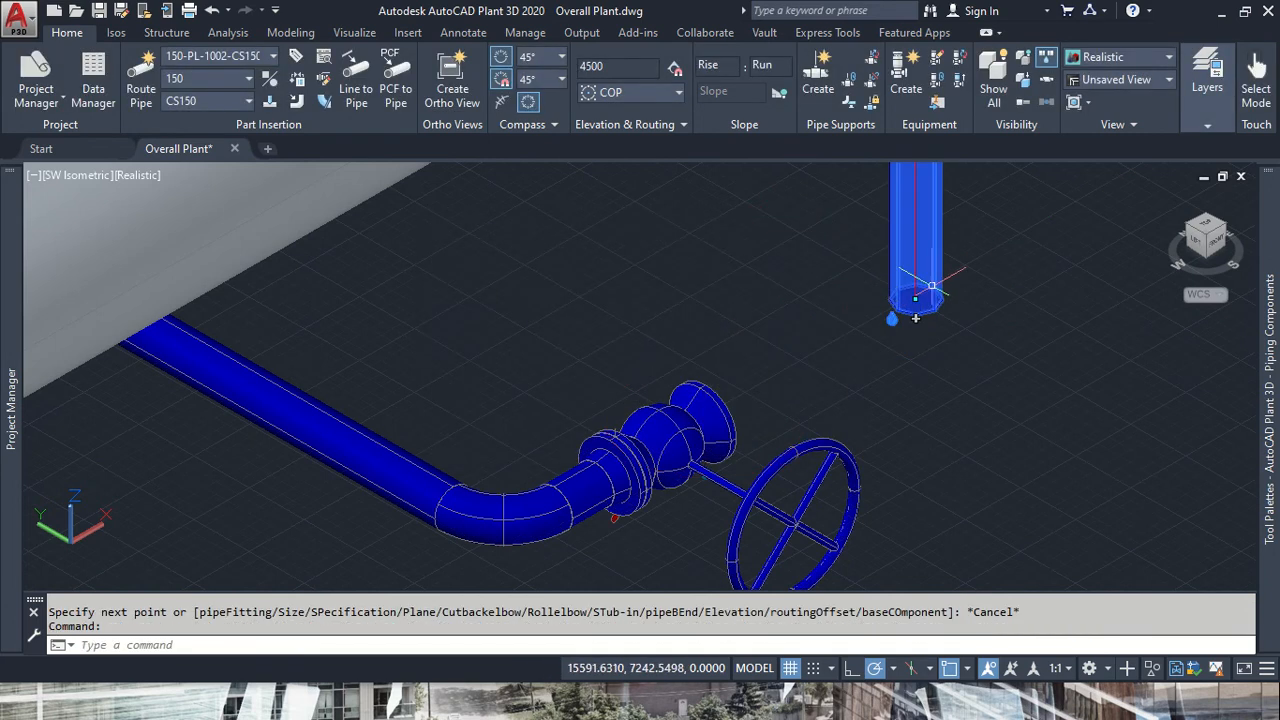
click(915, 317)
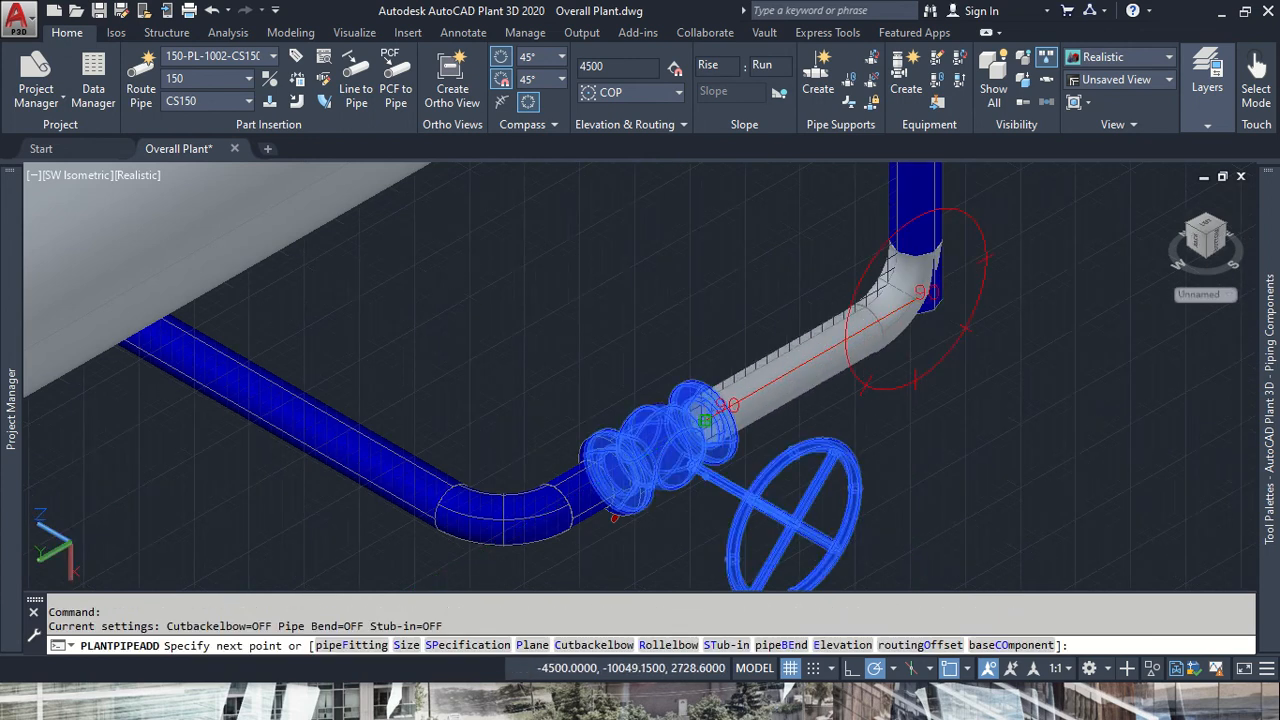
click(705, 421)
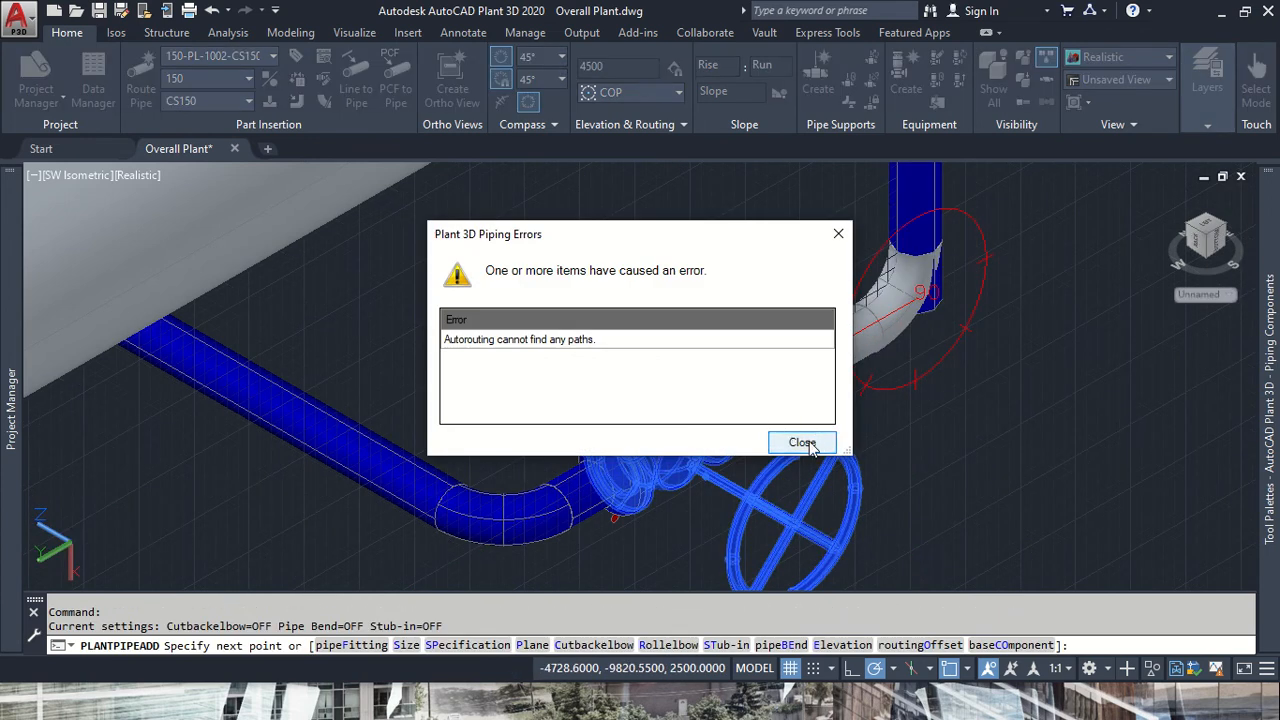
click(803, 442)
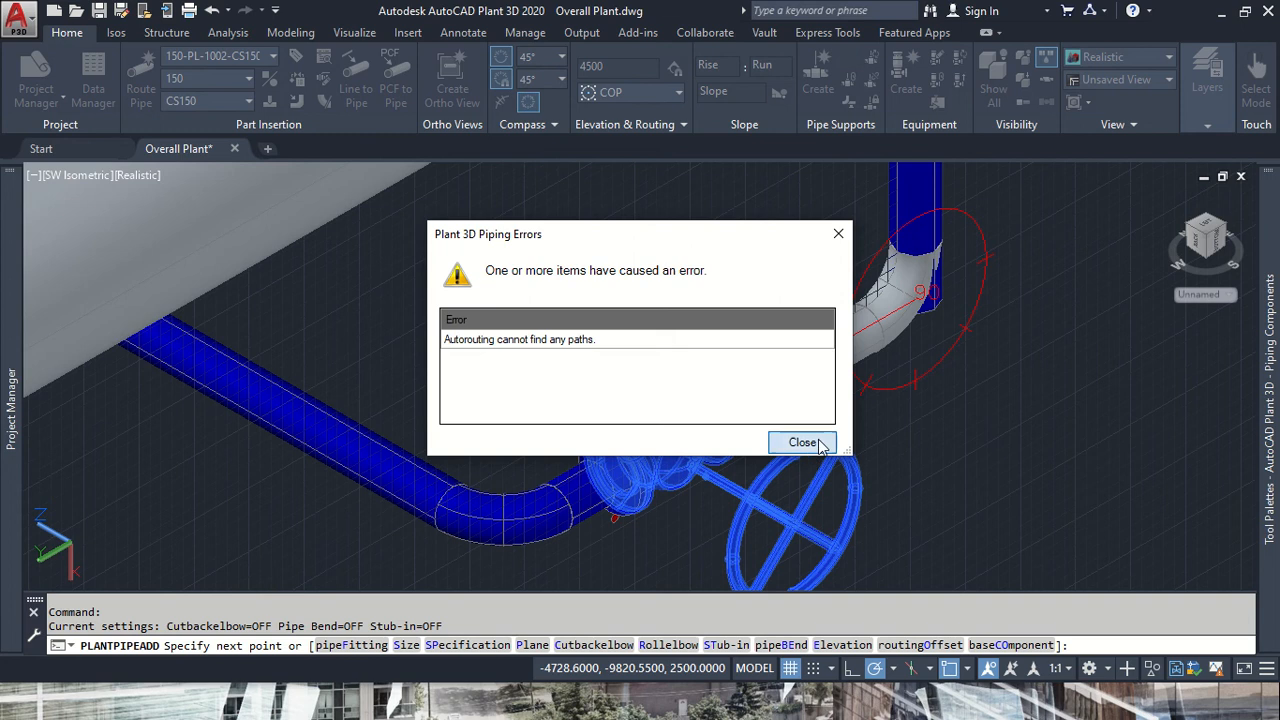
key(Escape)
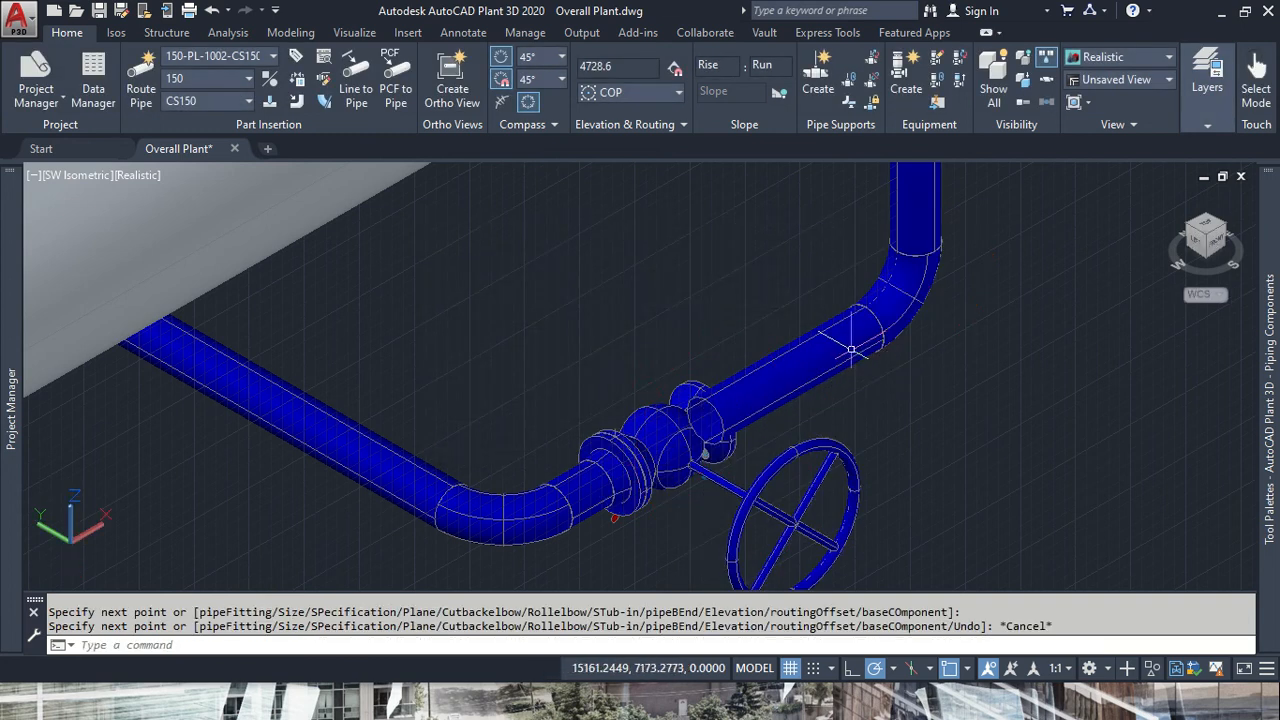
- Delete the horizontal pipe next to the valve and the elbow under the vertical pipe
scroll(827, 399, up, 2)
scroll(908, 391, down, 1)
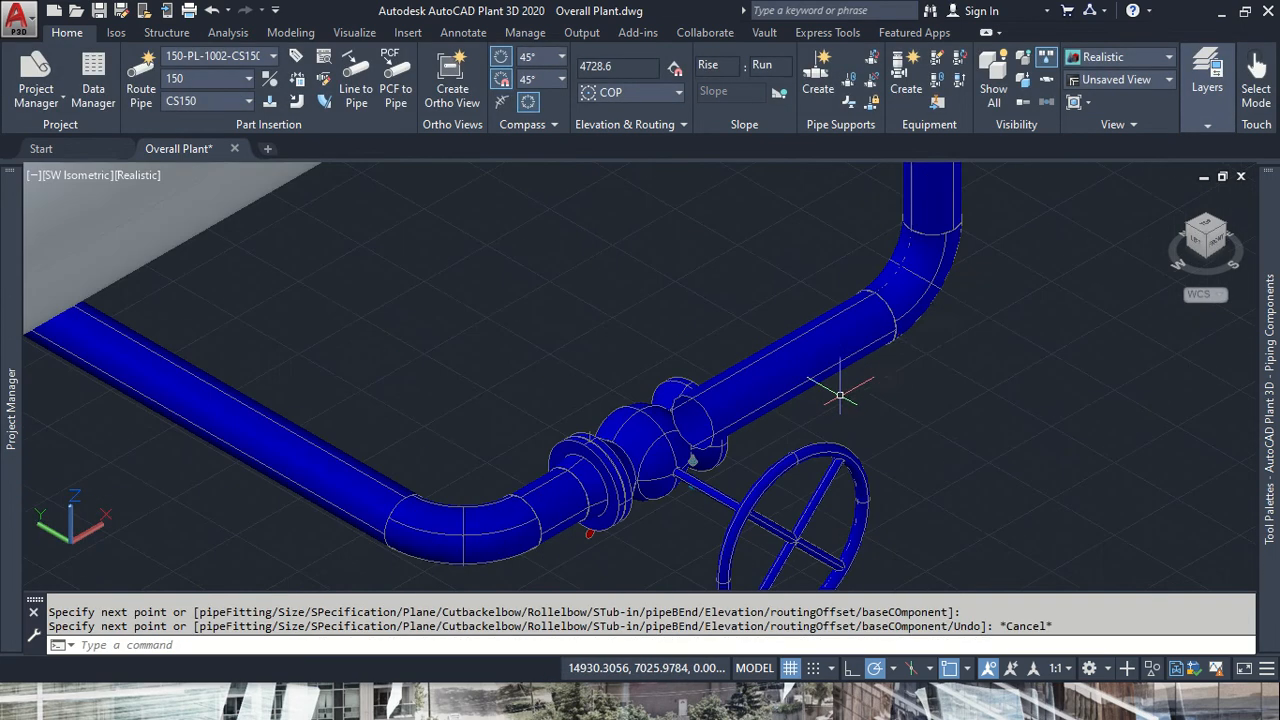
click(845, 330)
key(Delete)
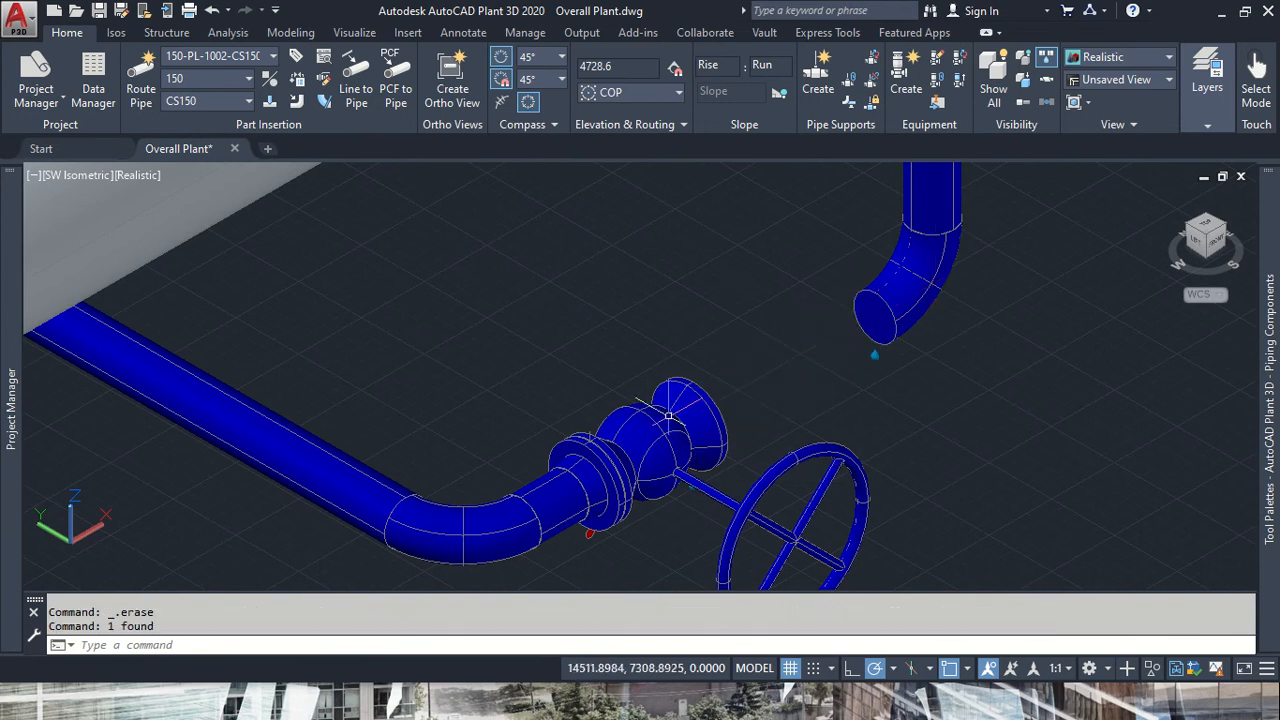
click(914, 295)
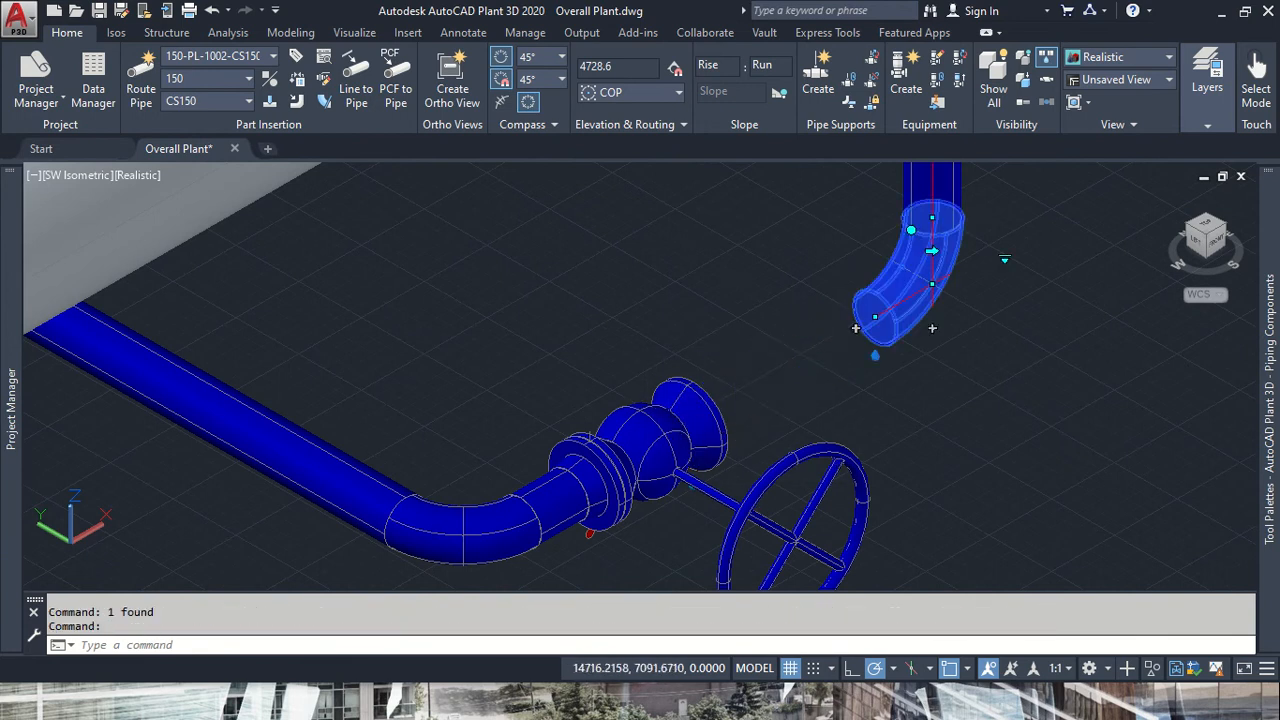
key(Delete)
- Delete the vertical pipe hanging from the flange under the horizontal vessel
middle_drag(1002, 312, 874, 572)
scroll(886, 409, down, 2)
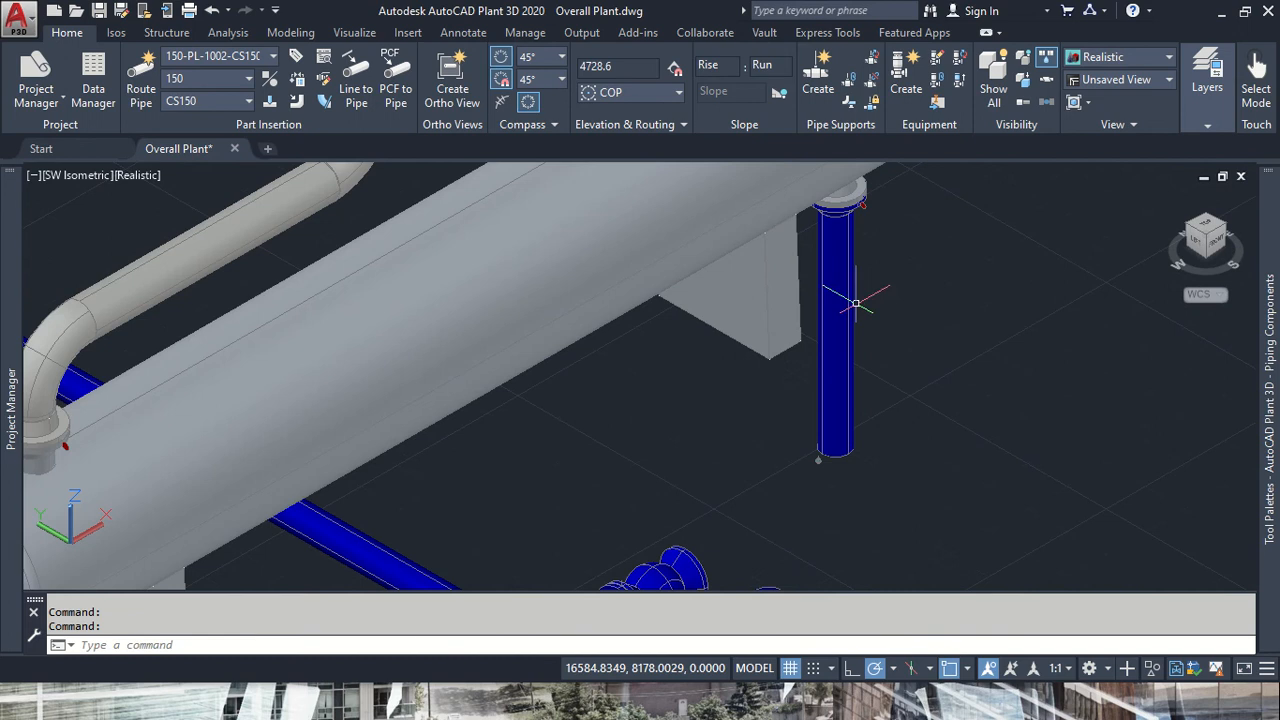
click(862, 314)
click(830, 334)
key(Delete)
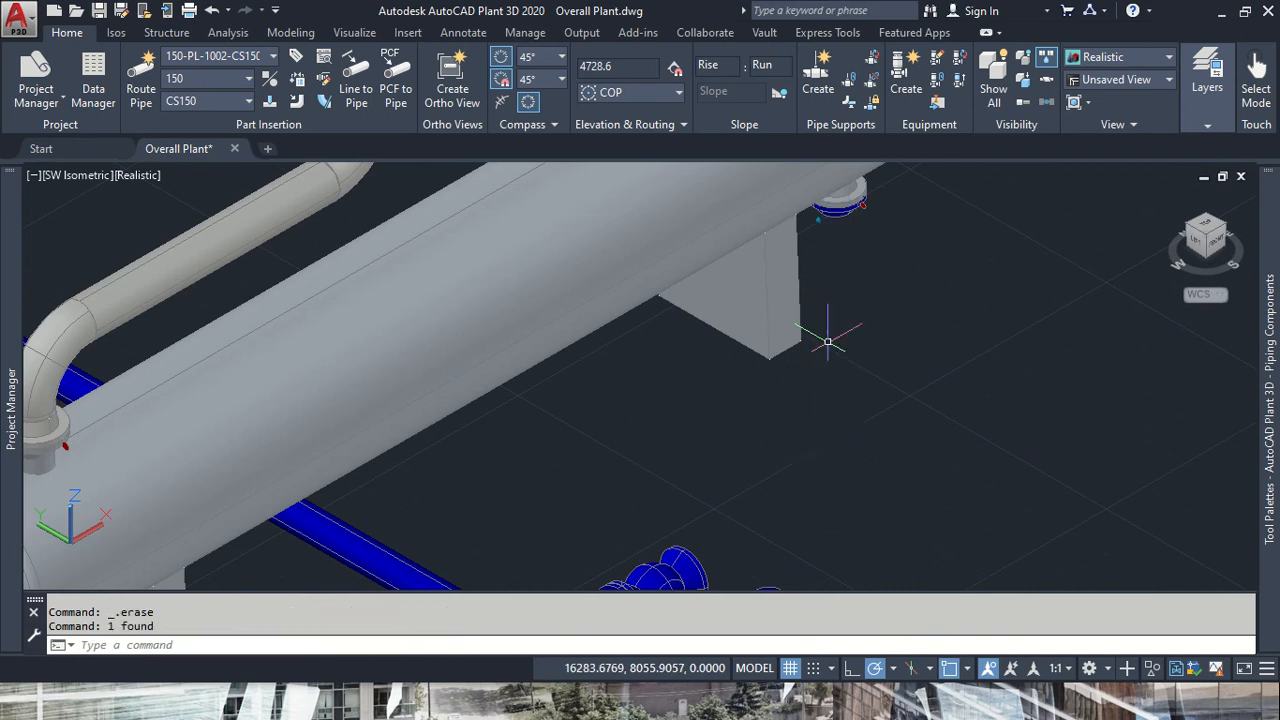
- Try to route a pipe from the valve's open end to the flange on the vessel's underside nozzle
middle_drag(829, 514, 766, 466)
click(715, 506)
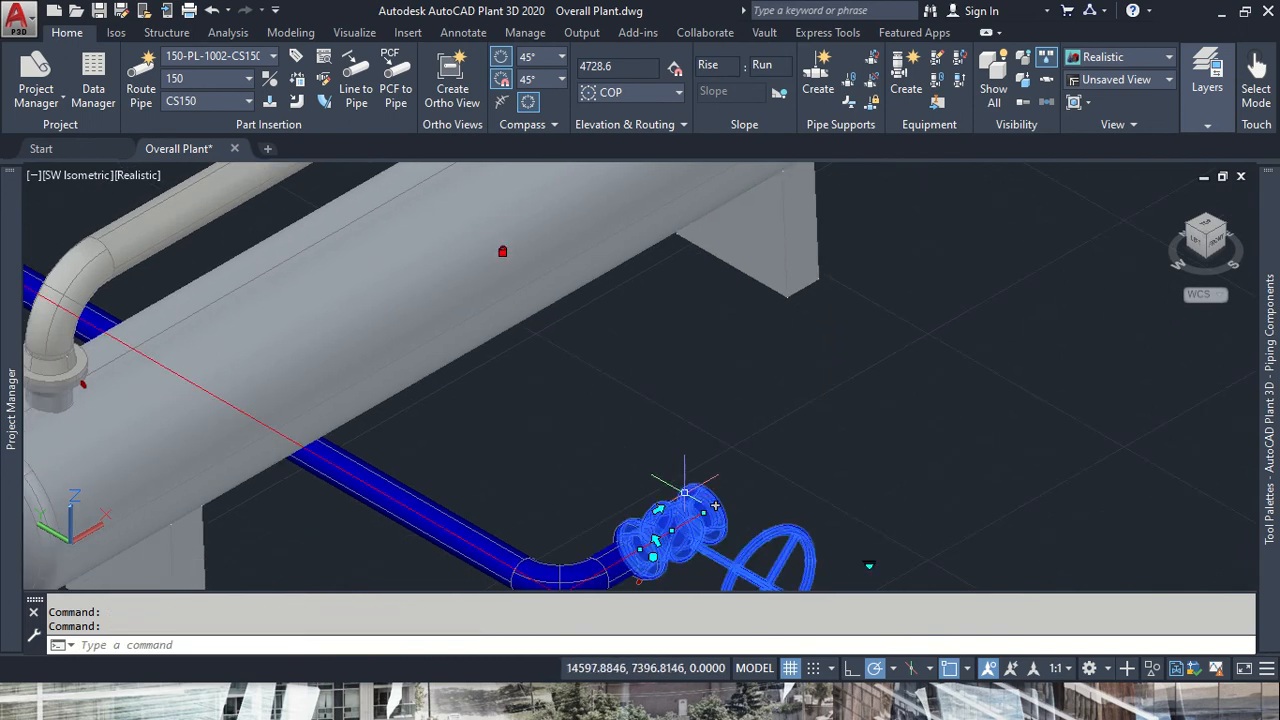
click(715, 506)
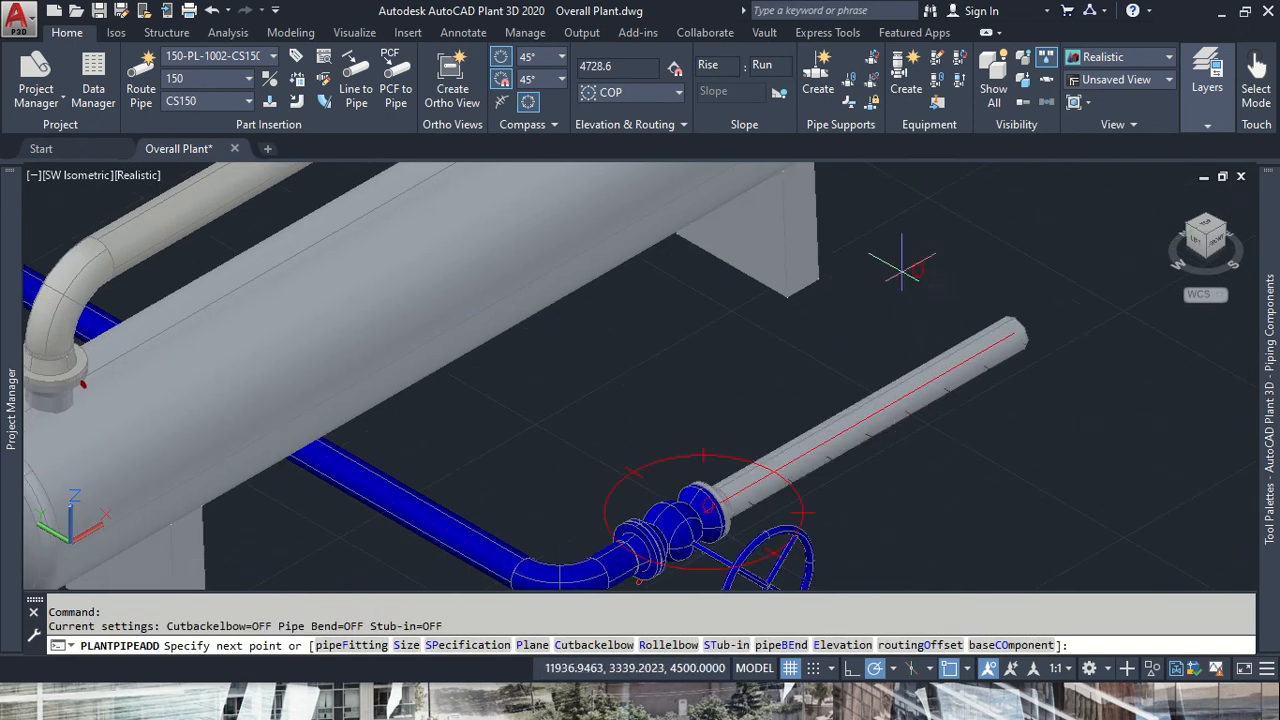
middle_drag(902, 268, 878, 436)
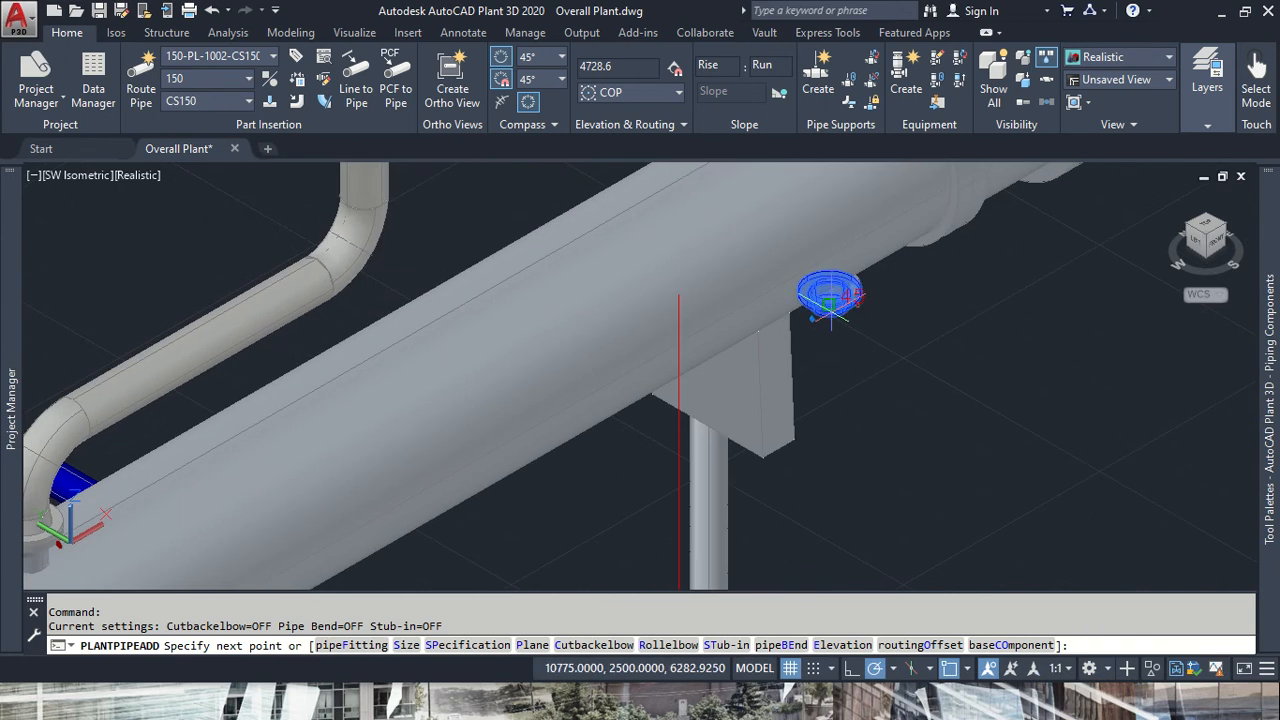
scroll(829, 300, up, 4)
click(829, 300)
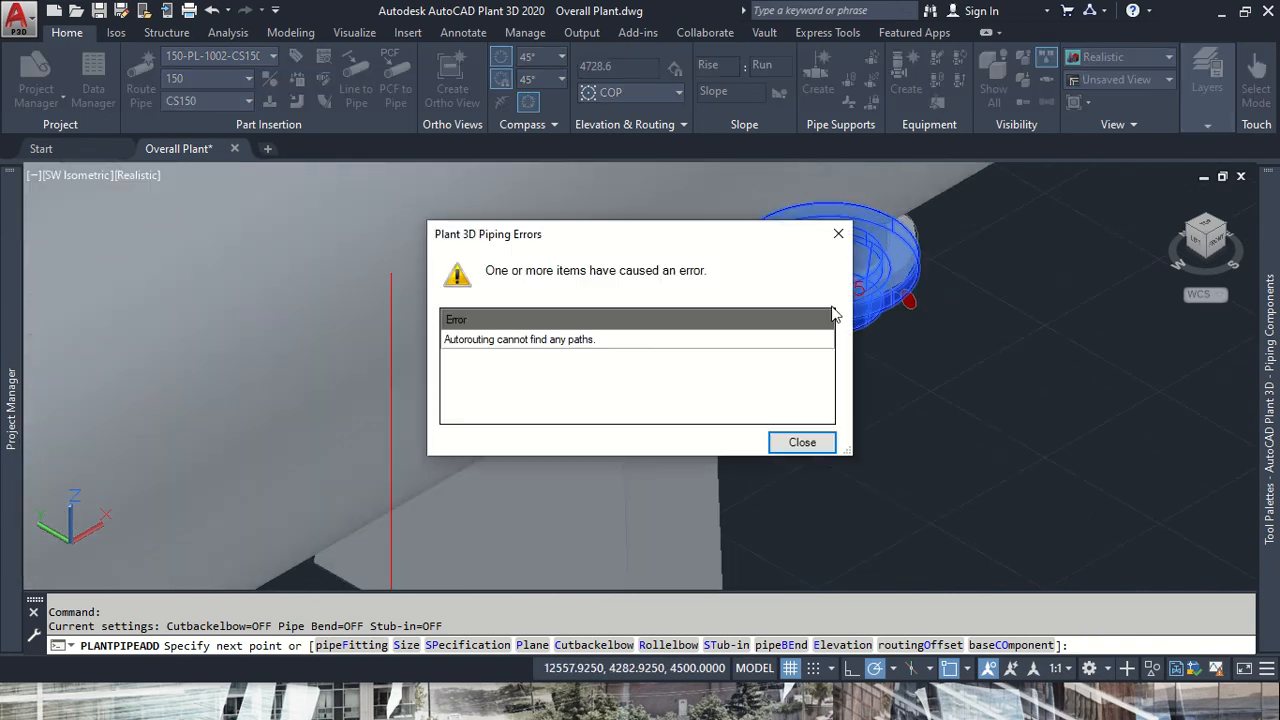
click(814, 450)
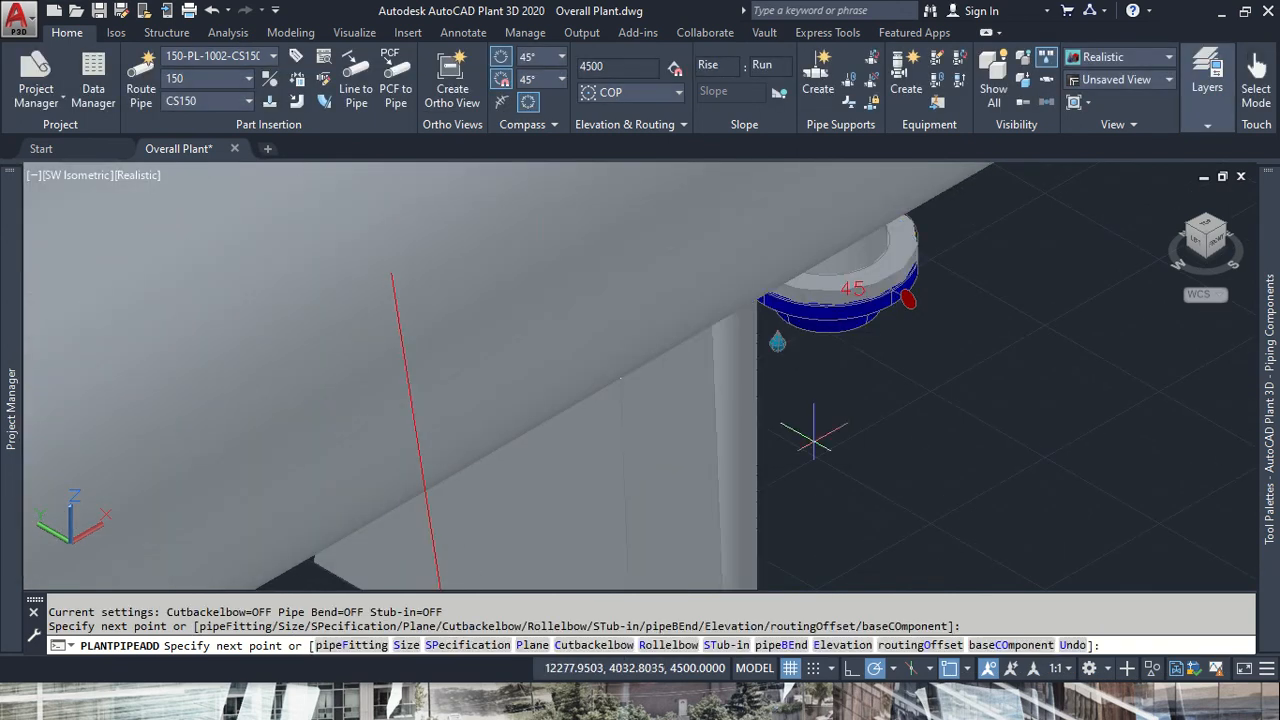
key(Escape)
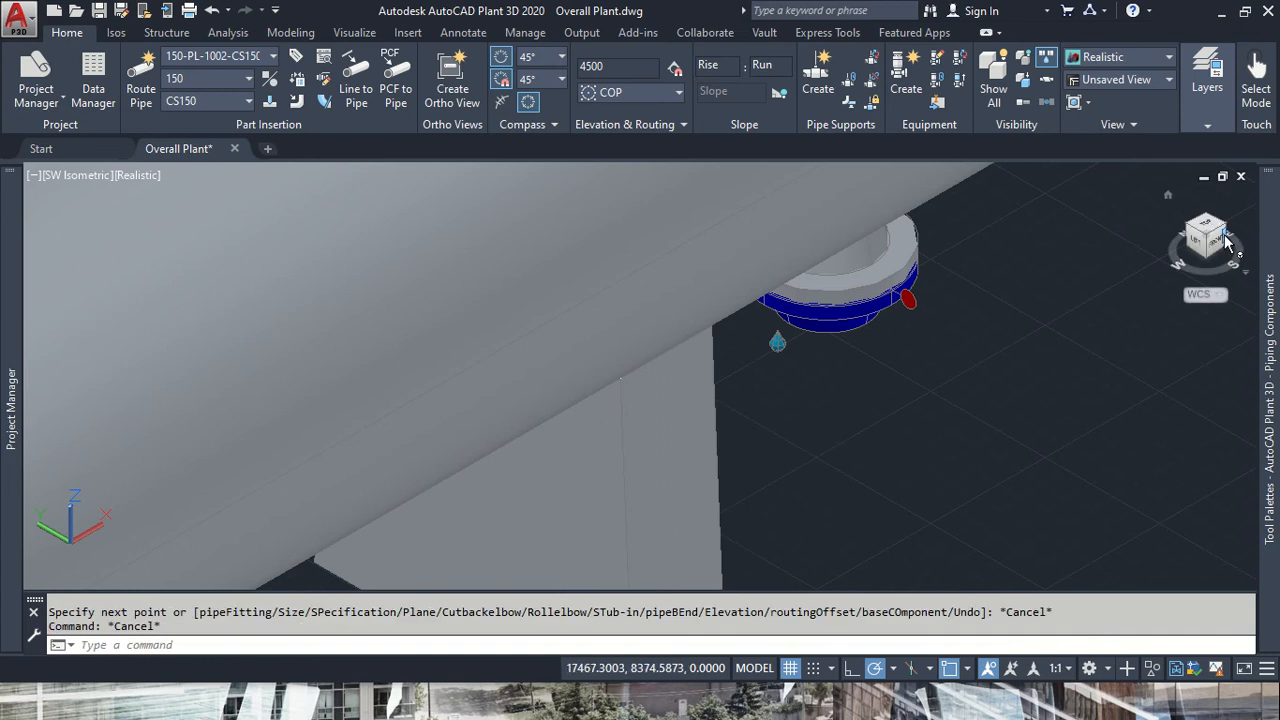
- From the SE isometric view, delete the blue pipe flange attached to the vessel's underside nozzle
click(1227, 228)
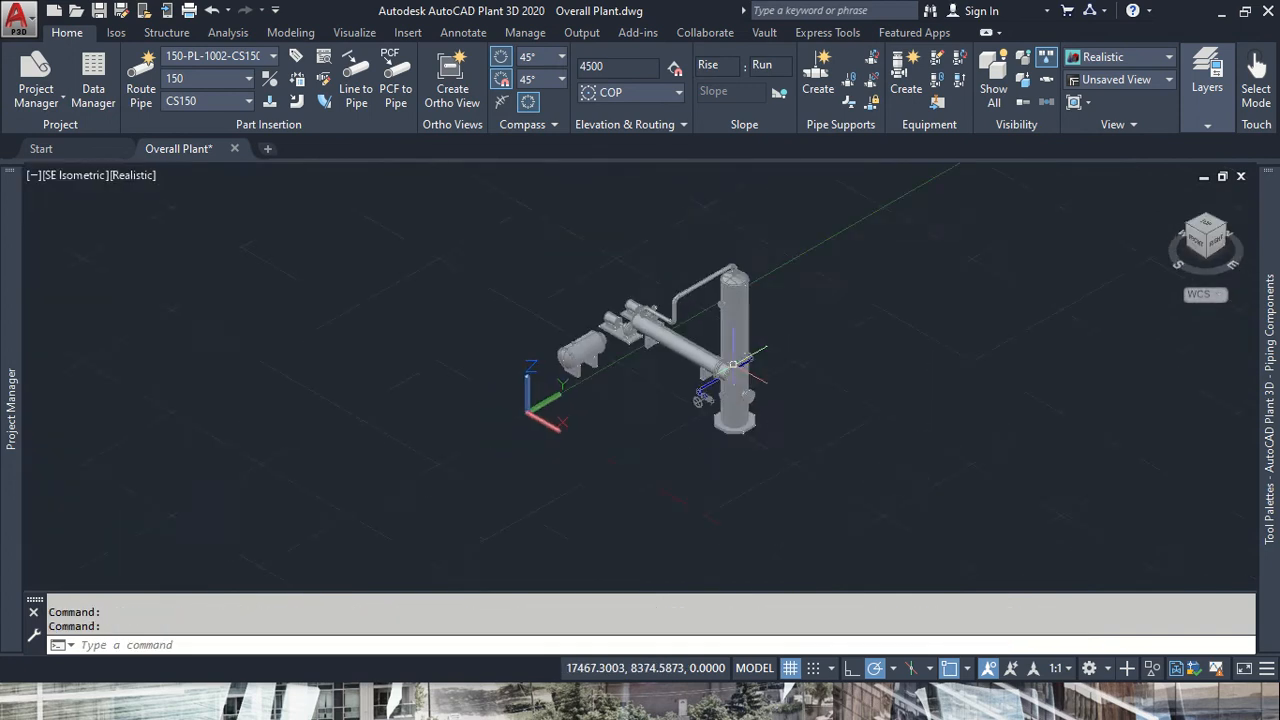
scroll(629, 477, up, 5)
scroll(629, 477, up, 4)
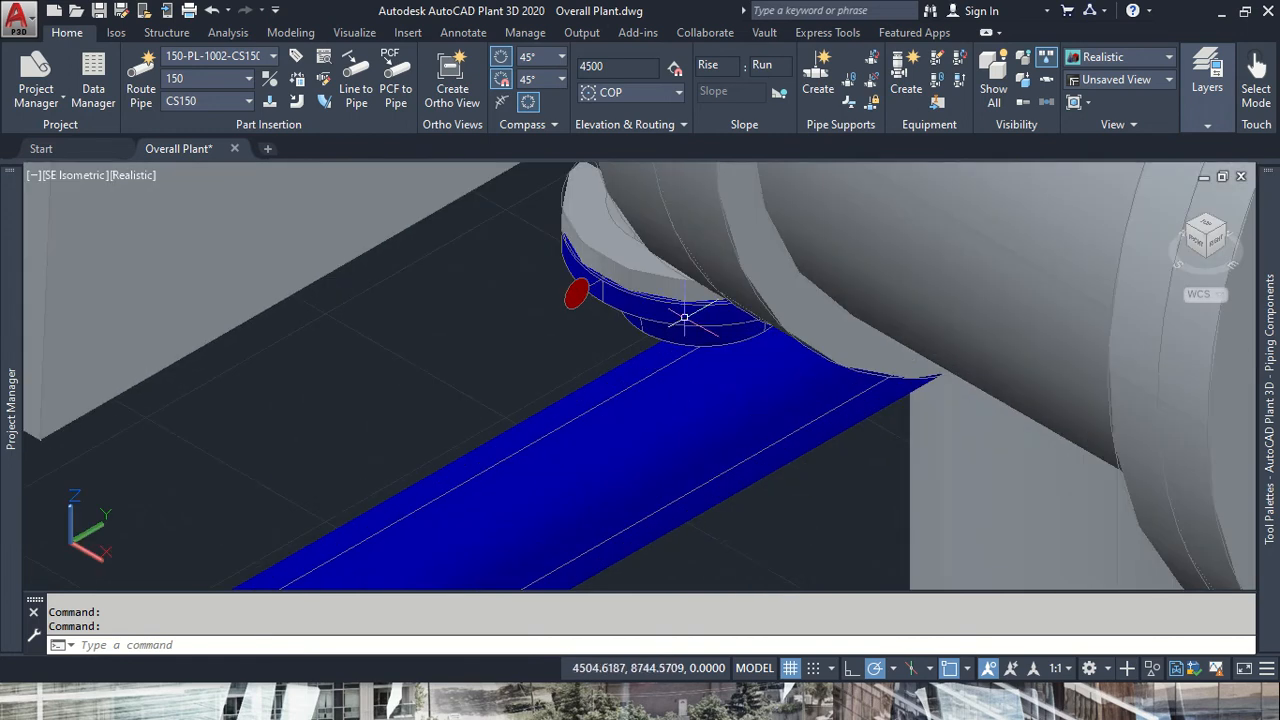
click(678, 323)
key(Delete)
- Delete the short pipe piece, the elbow and the flange at the valve's outlet
scroll(678, 323, down, 5)
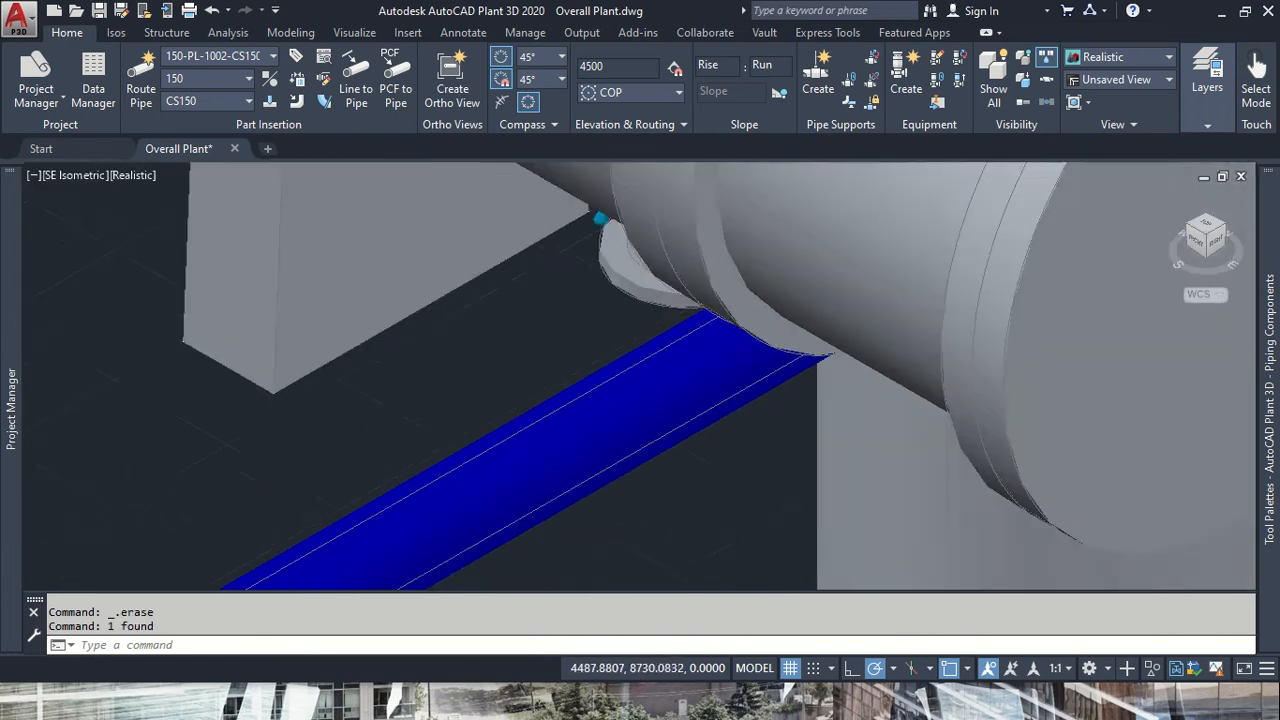
scroll(775, 442, down, 2)
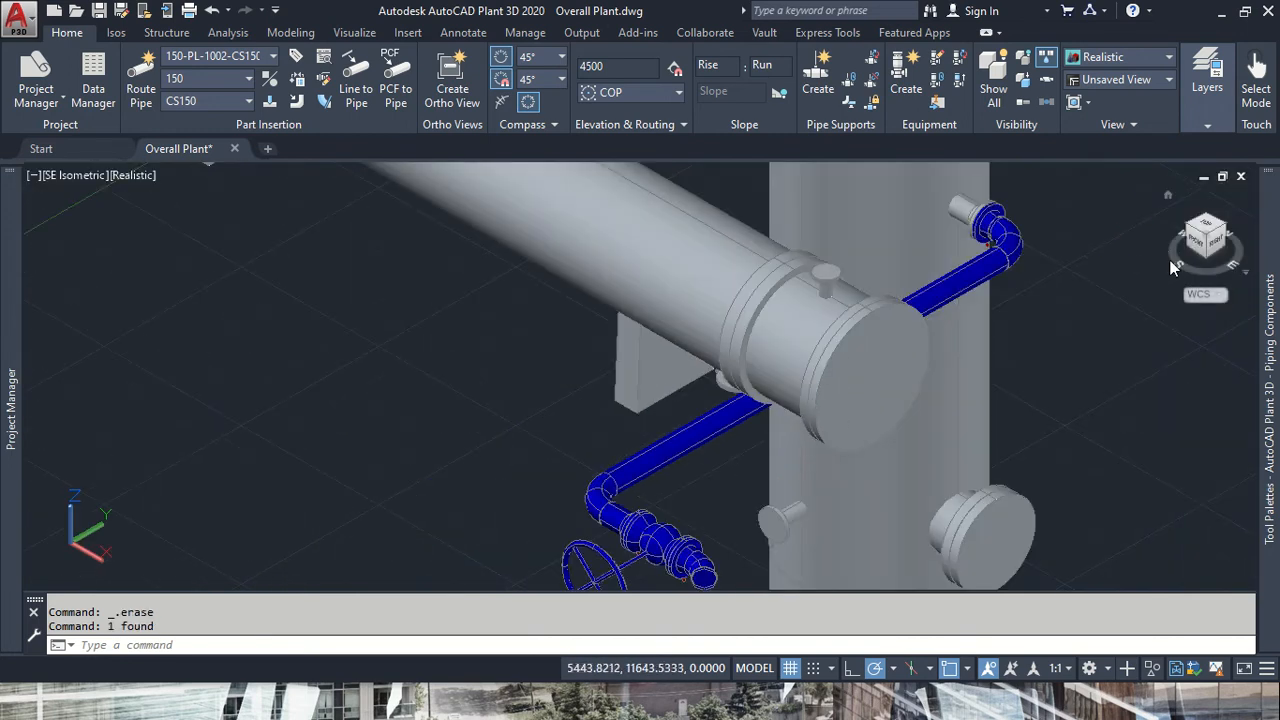
scroll(729, 577, up, 5)
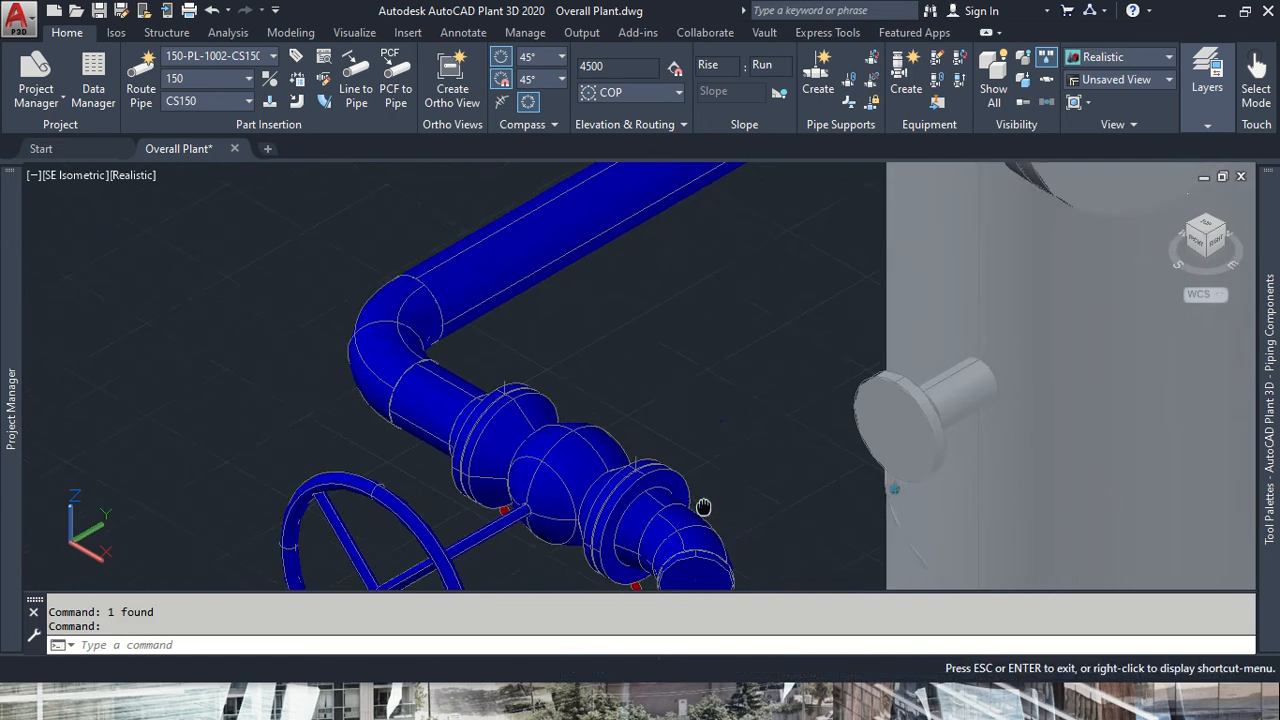
click(745, 411)
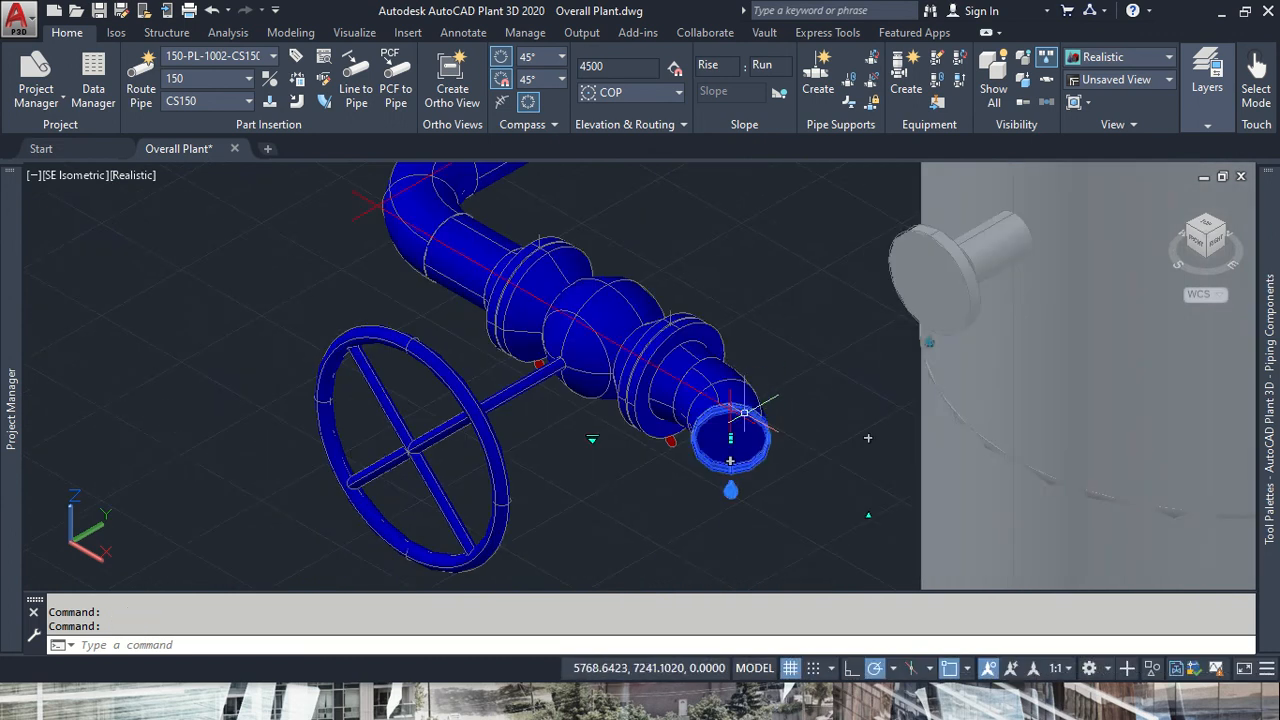
key(Delete)
click(740, 408)
key(Delete)
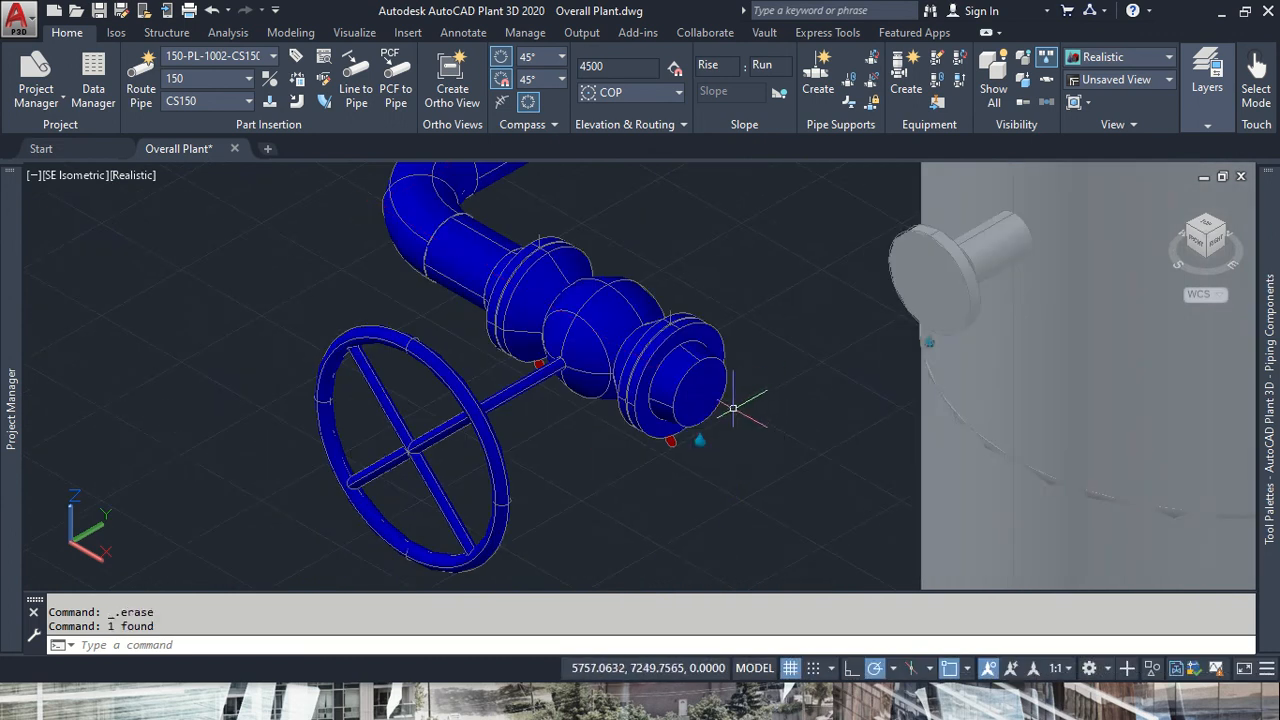
click(724, 405)
key(Delete)
- Try to route a pipe from the valve's bare outlet directly to the vessel's underside nozzle, working from the SW isometric view
click(690, 403)
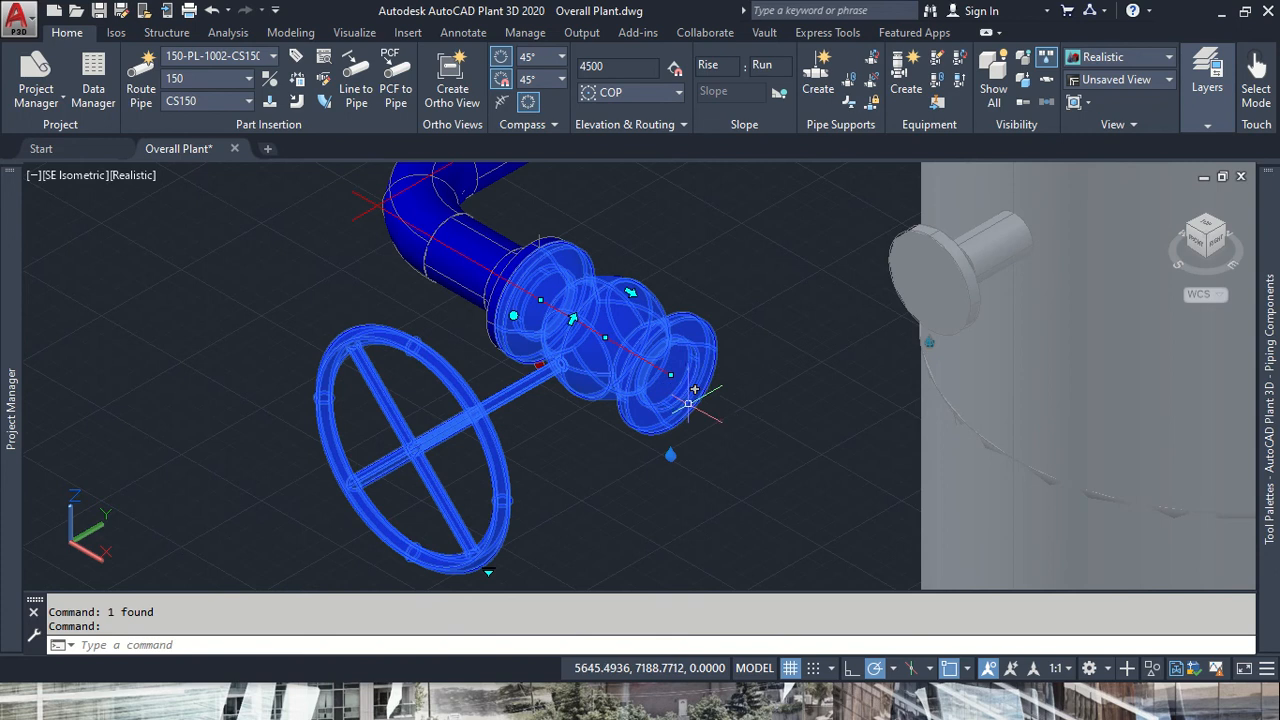
click(695, 389)
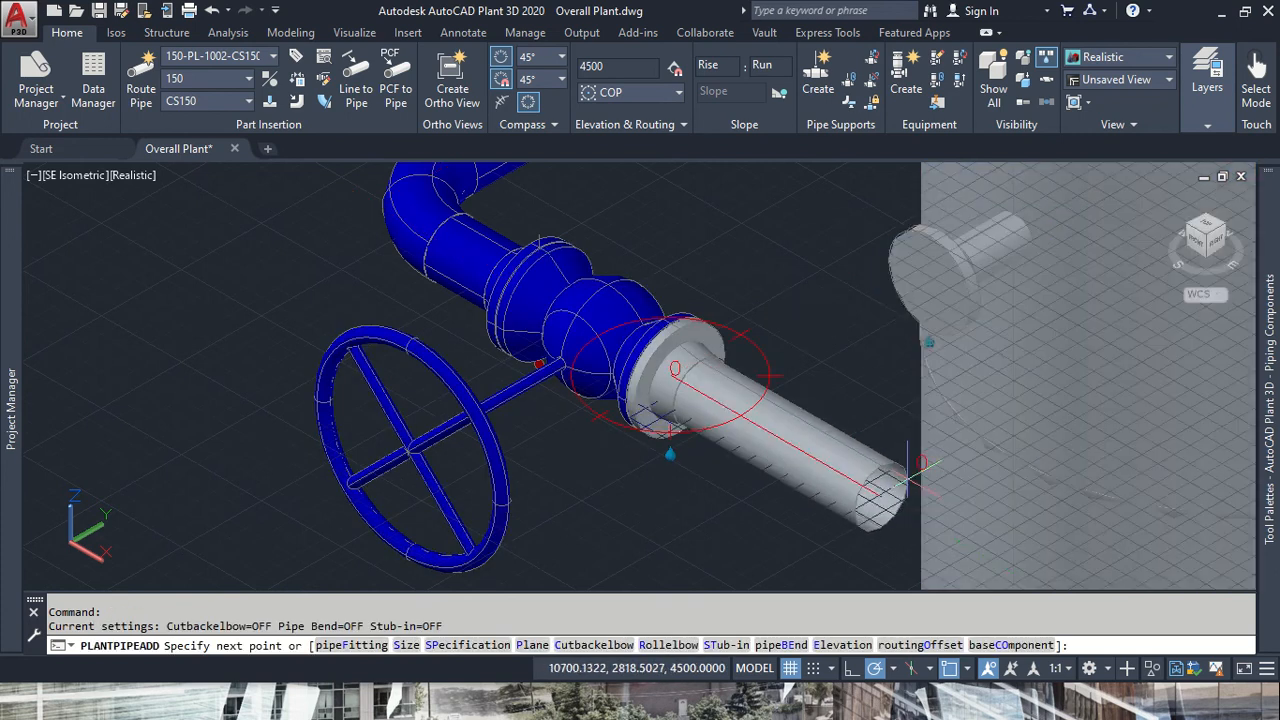
scroll(885, 390, down, 2)
scroll(885, 390, down, 1)
scroll(887, 213, up, 8)
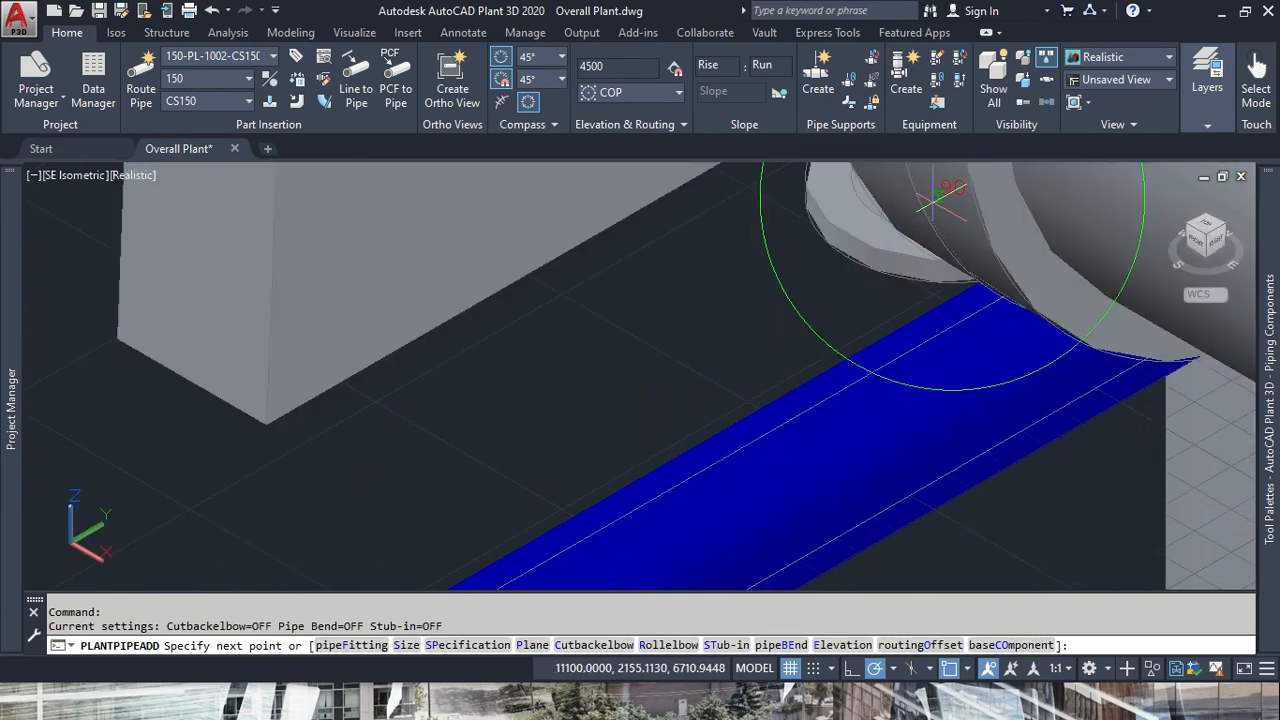
middle_drag(940, 195, 880, 330)
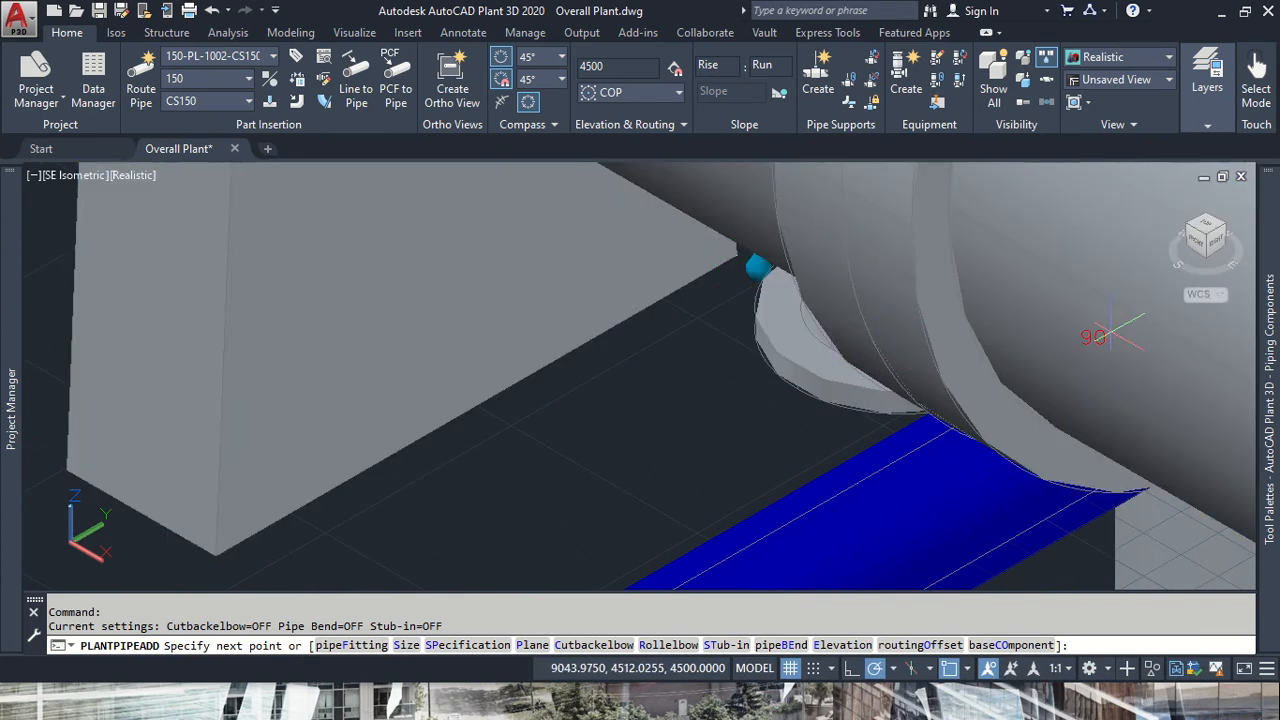
click(1185, 224)
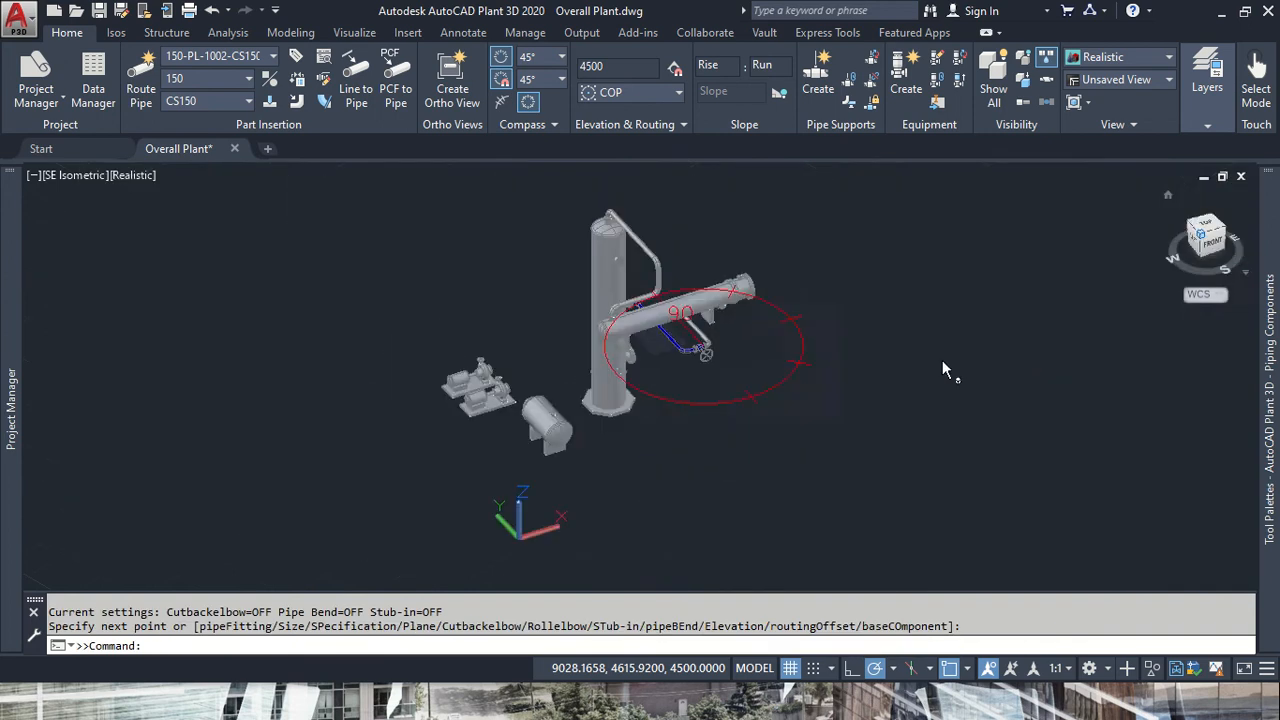
scroll(612, 296, up, 2)
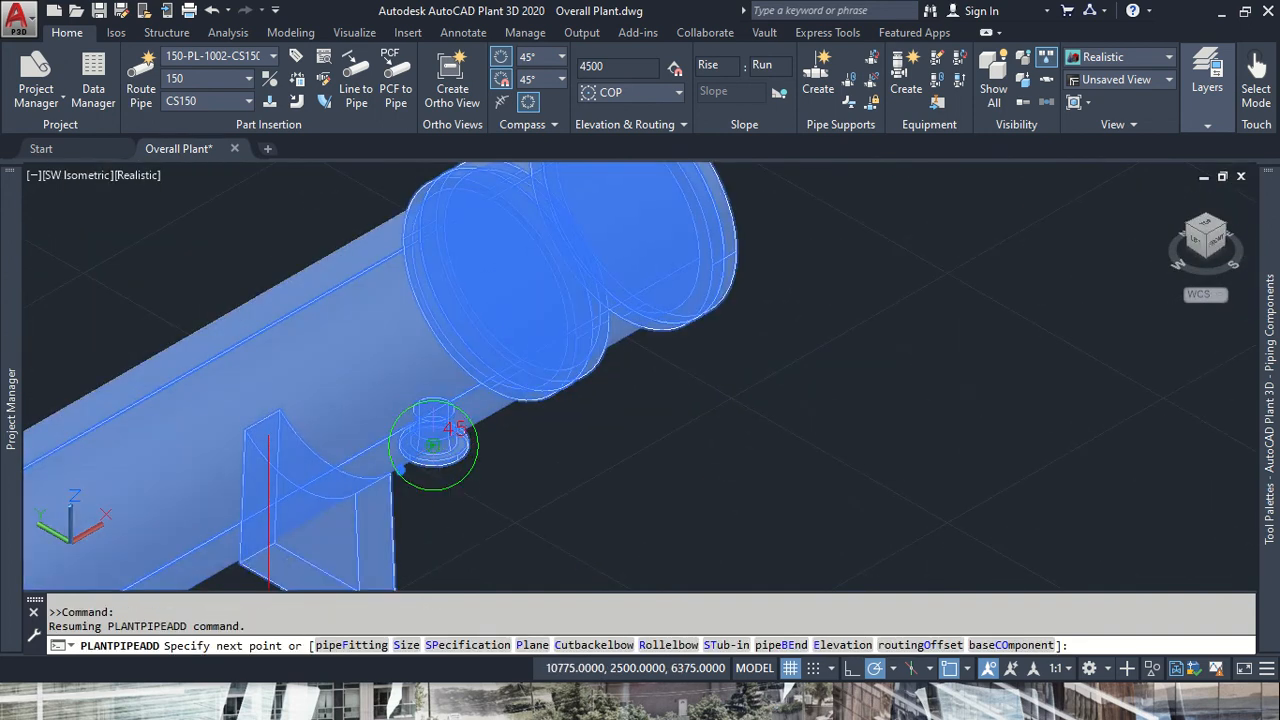
click(433, 445)
click(803, 441)
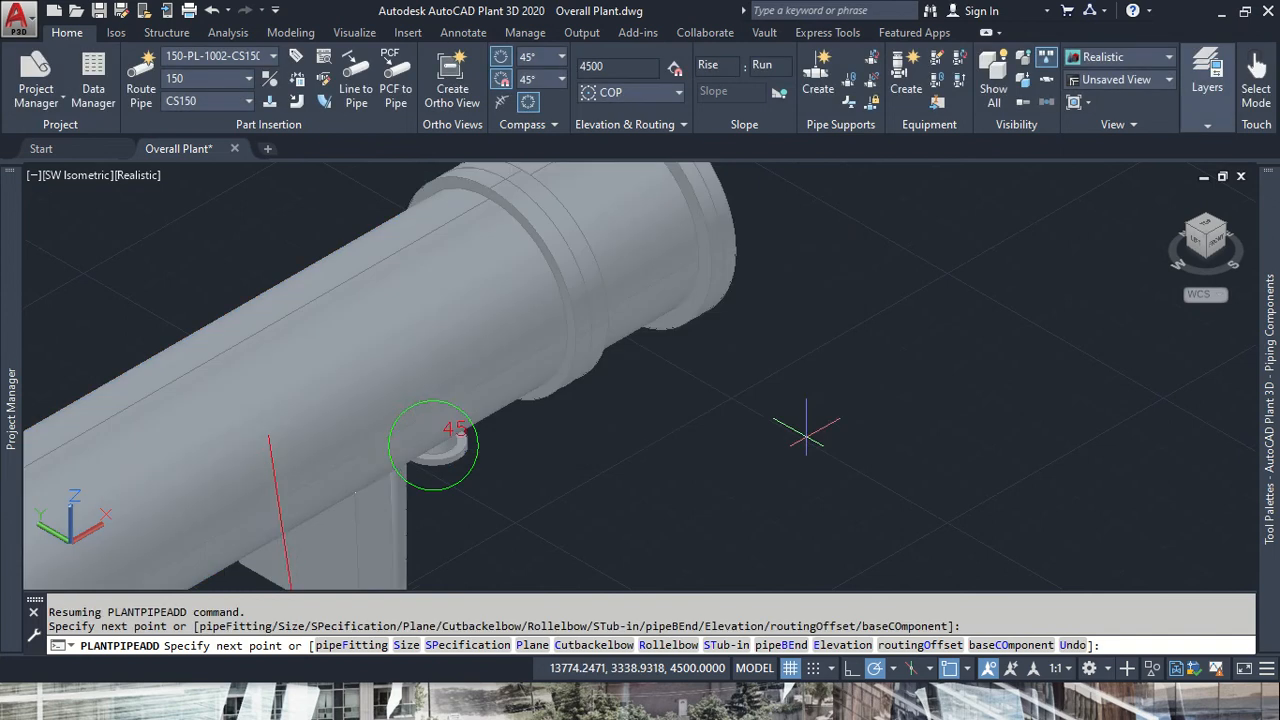
scroll(490, 520, down, 3)
middle_drag(664, 525, 911, 229)
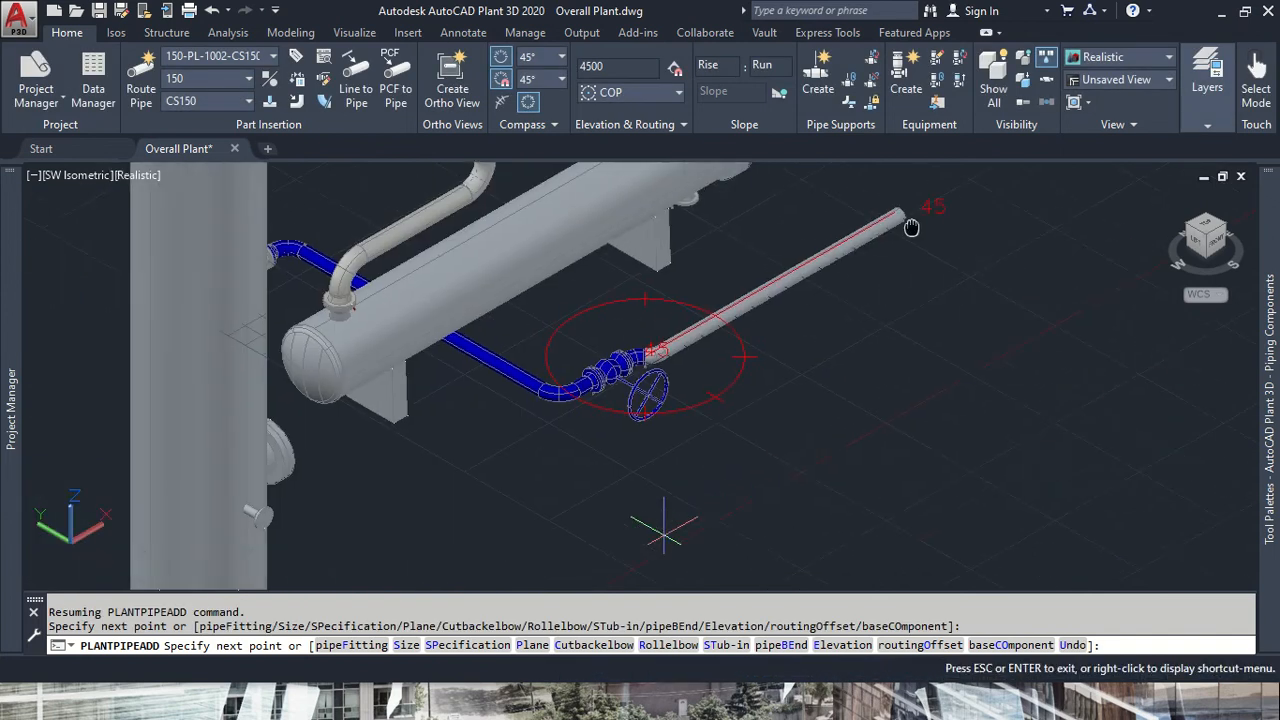
scroll(867, 251, up, 3)
key(Escape)
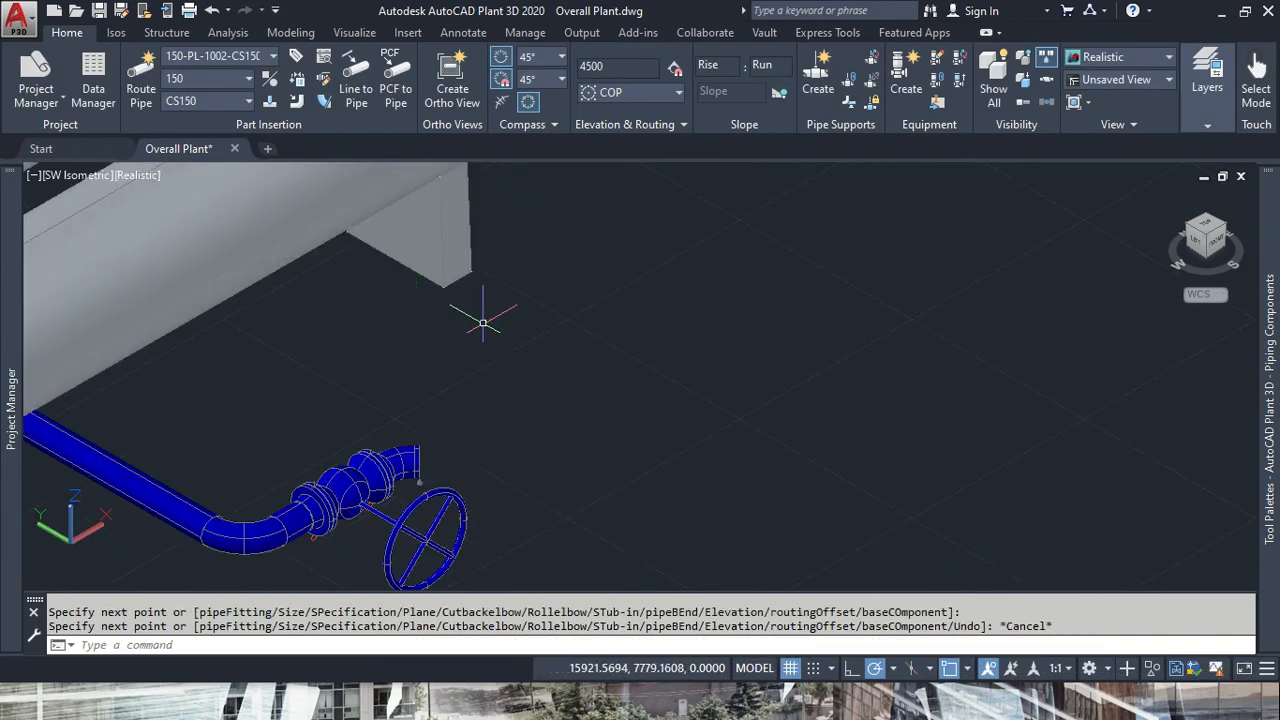
- Undo the last pipe routing attempt at the valve's outlet
key(ctrl+z)
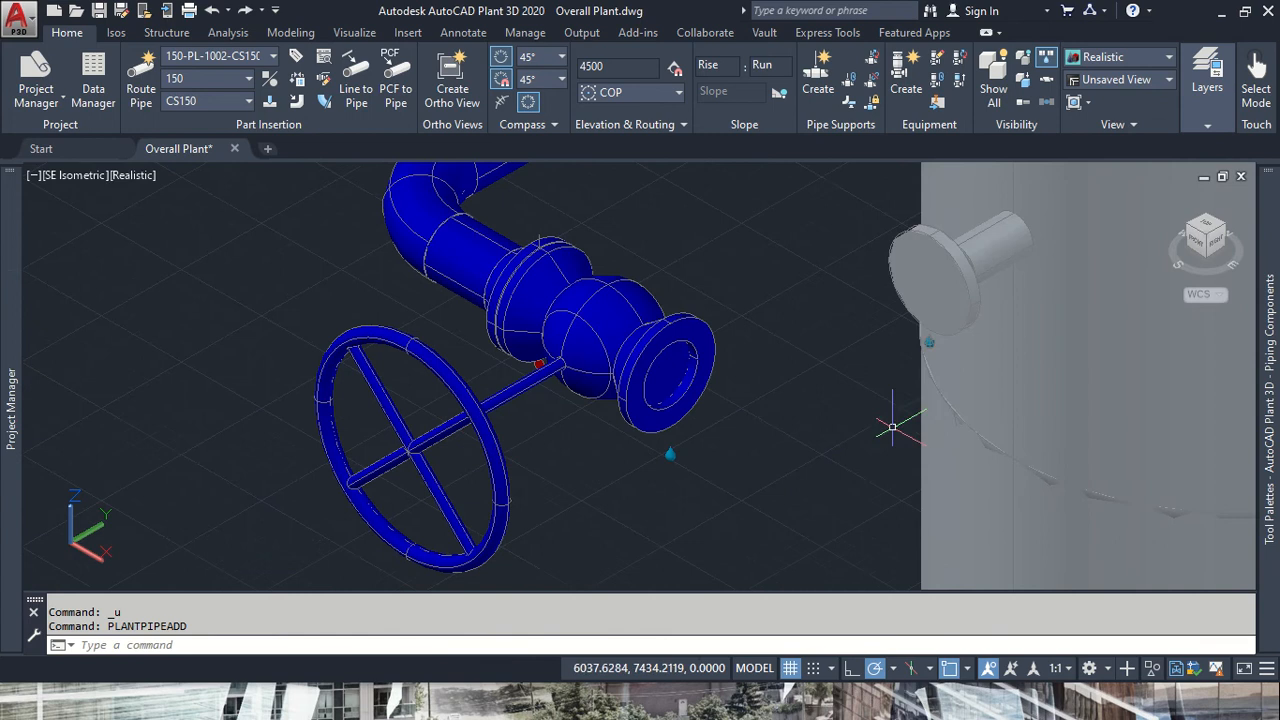
scroll(891, 428, down, 5)
scroll(1027, 377, down, 2)
middle_drag(1027, 377, 871, 426)
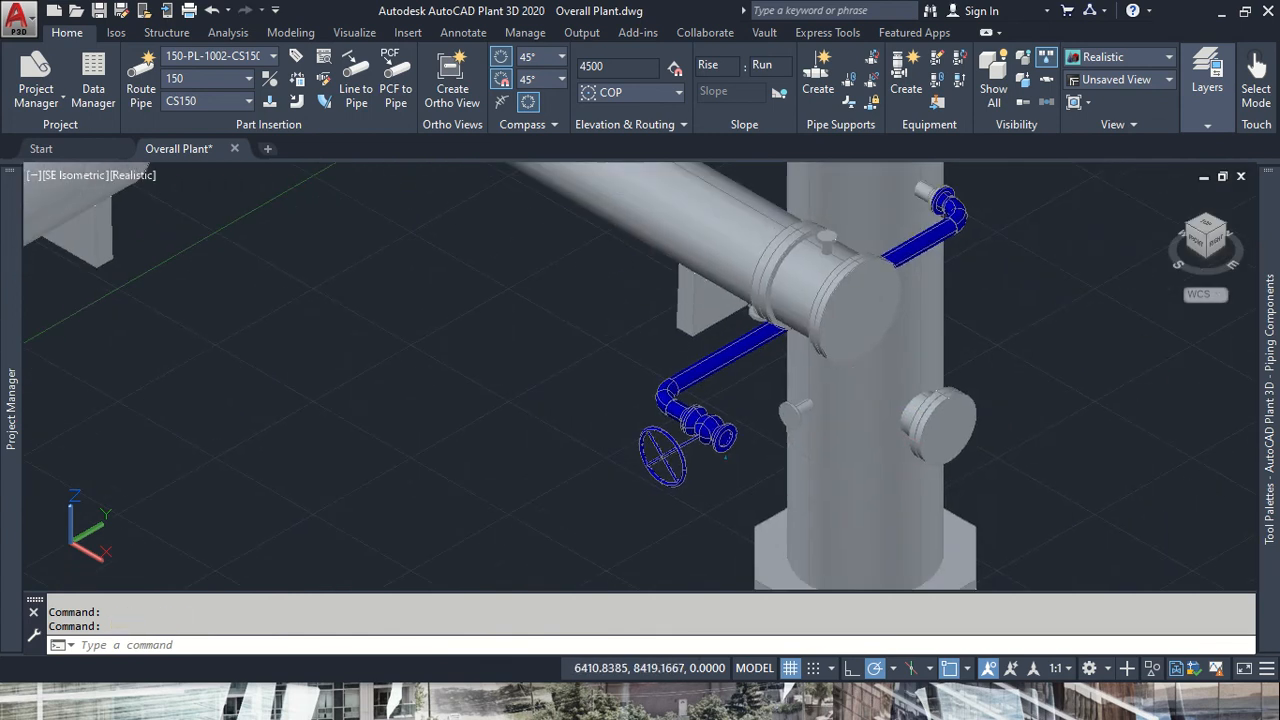
- Route a pipe 1875 straight down from the horizontal vessel's underside nozzle
scroll(770, 330, up, 5)
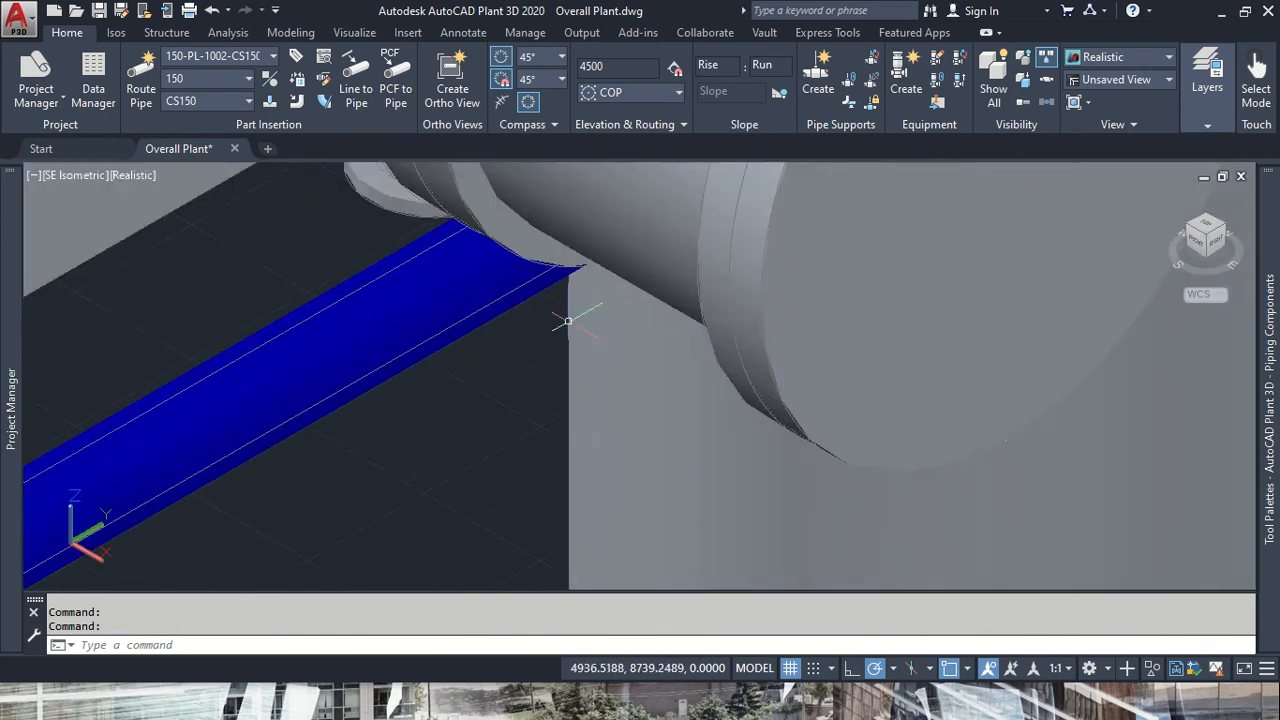
middle_drag(530, 345, 506, 300)
scroll(600, 205, down, 2)
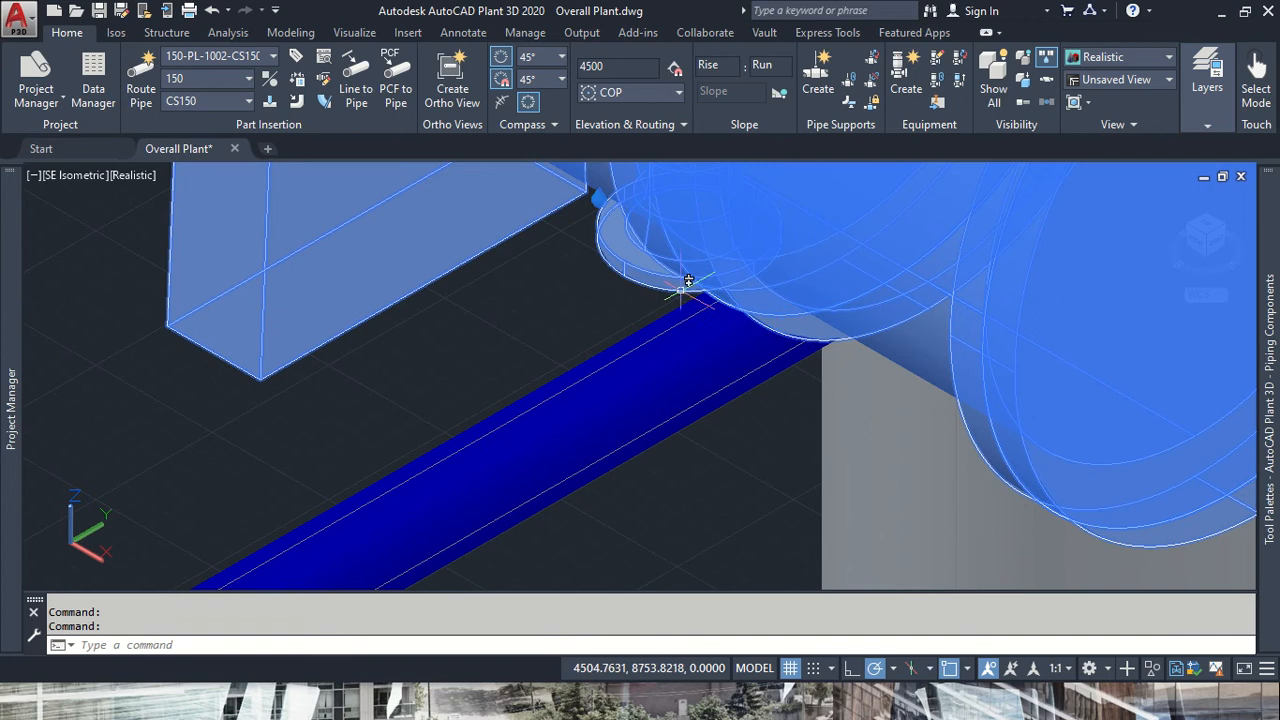
click(688, 279)
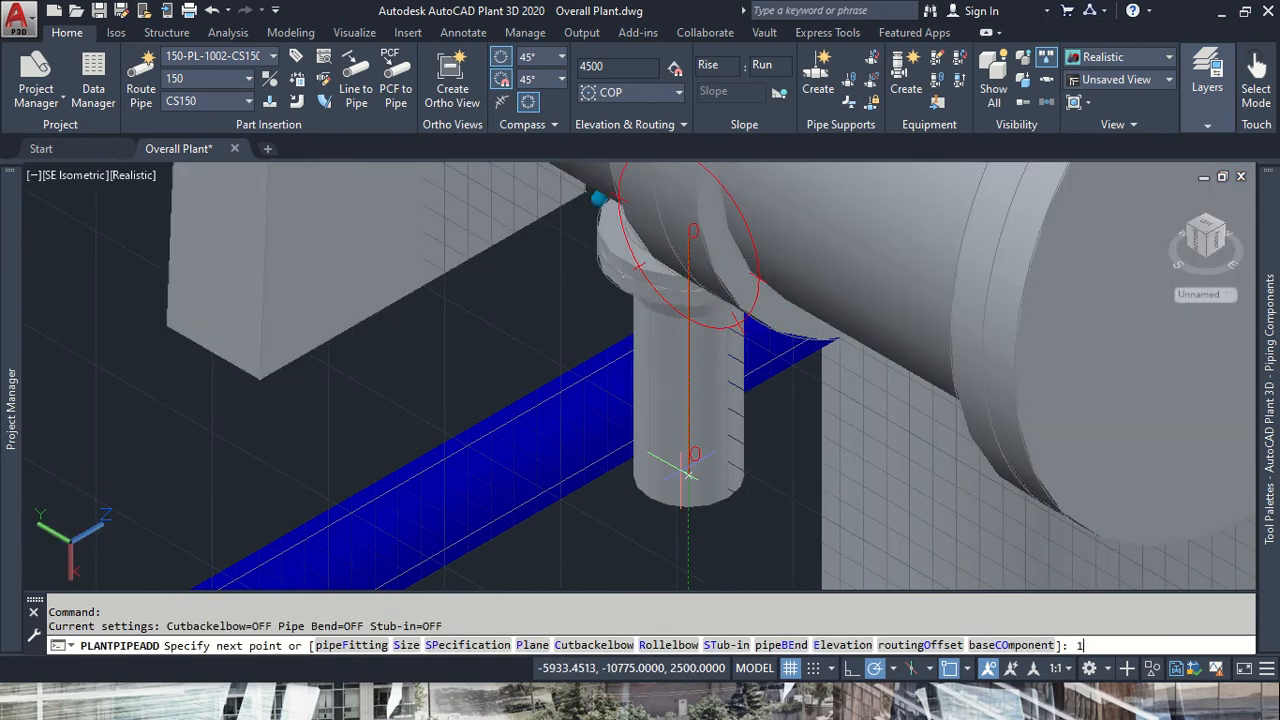
key(Return)
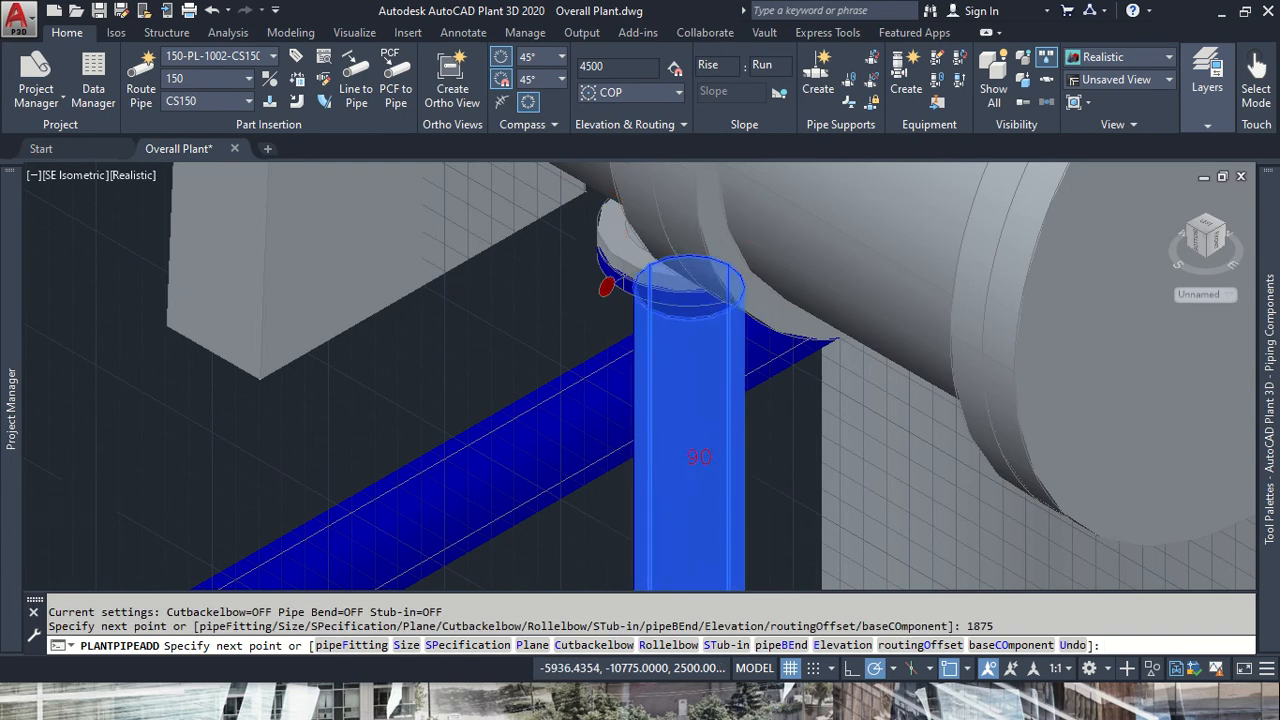
scroll(686, 470, down, 4)
middle_drag(686, 472, 864, 20)
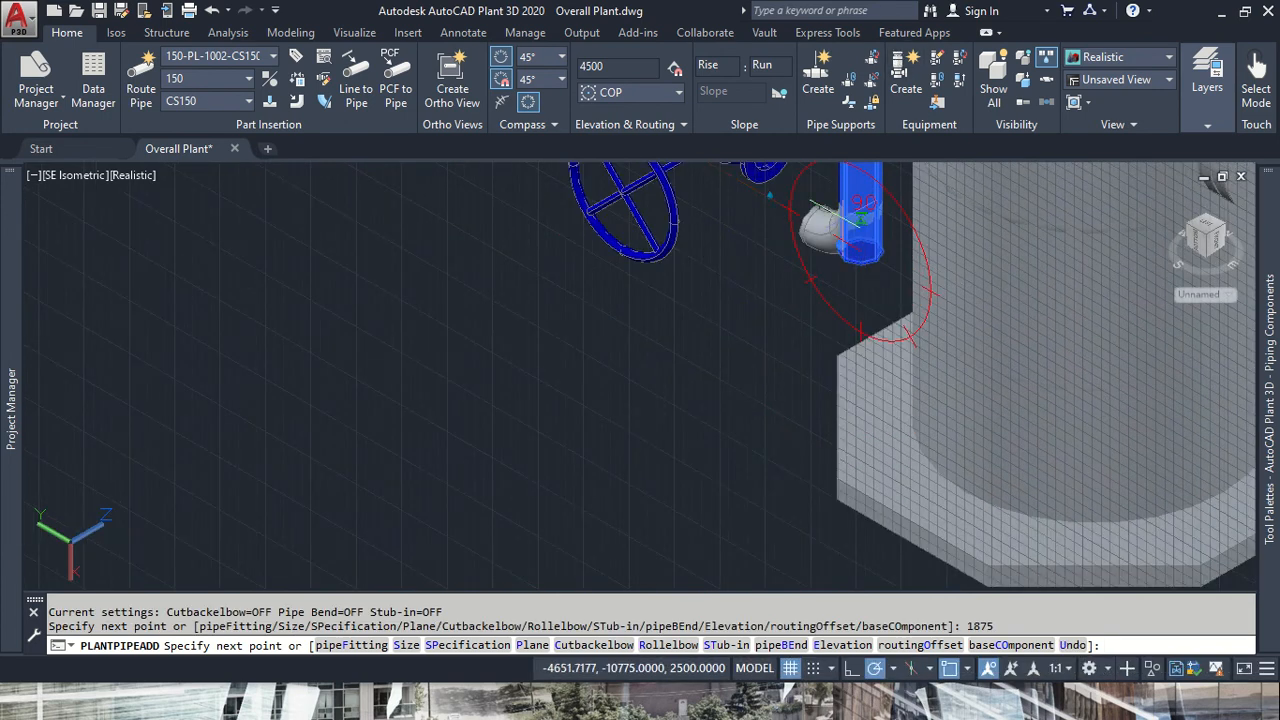
middle_drag(844, 222, 835, 386)
scroll(785, 312, down, 4)
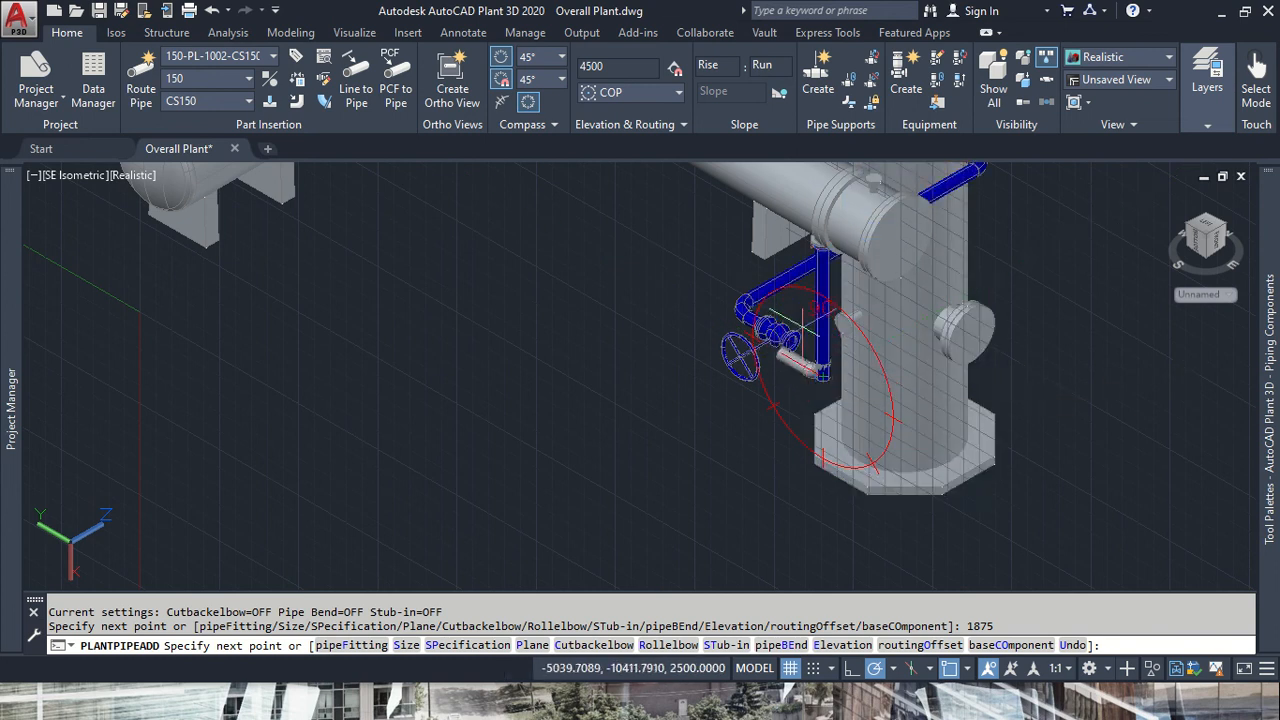
key(Escape)
- Try to route a pipe from the valve's open end to the vertical pipe dropping from the vessel nozzle
scroll(798, 342, up, 5)
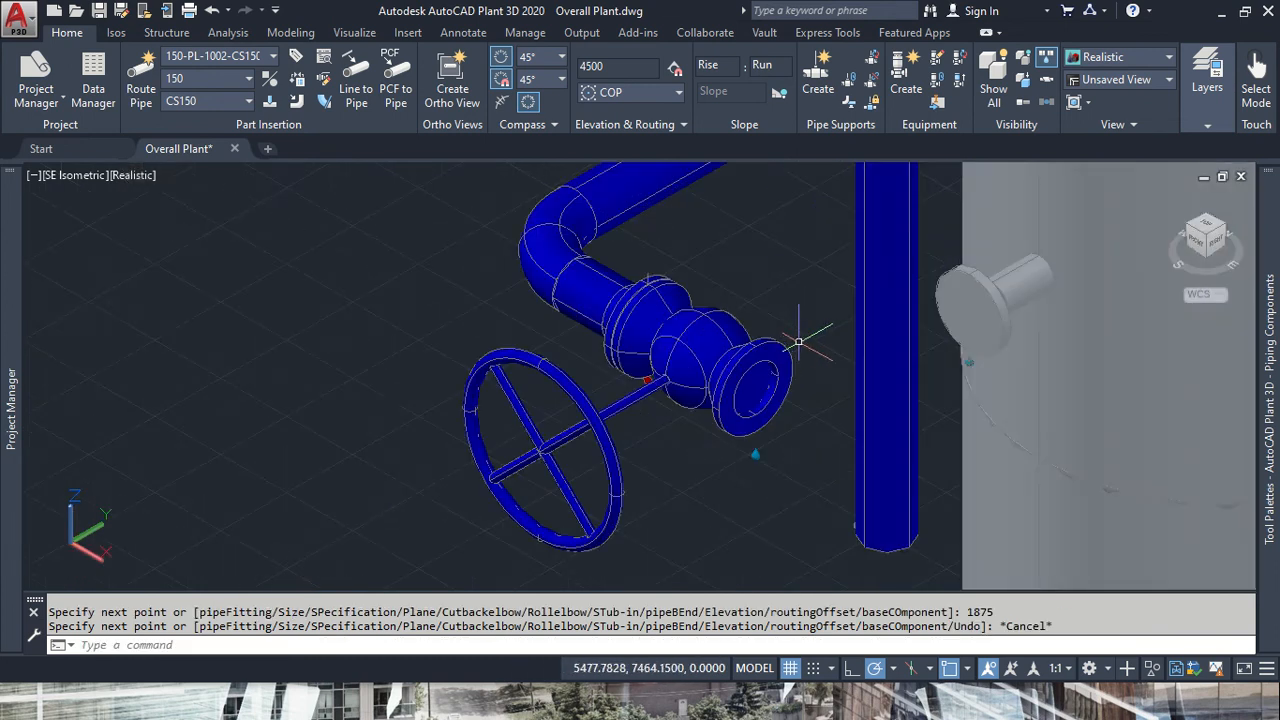
click(766, 381)
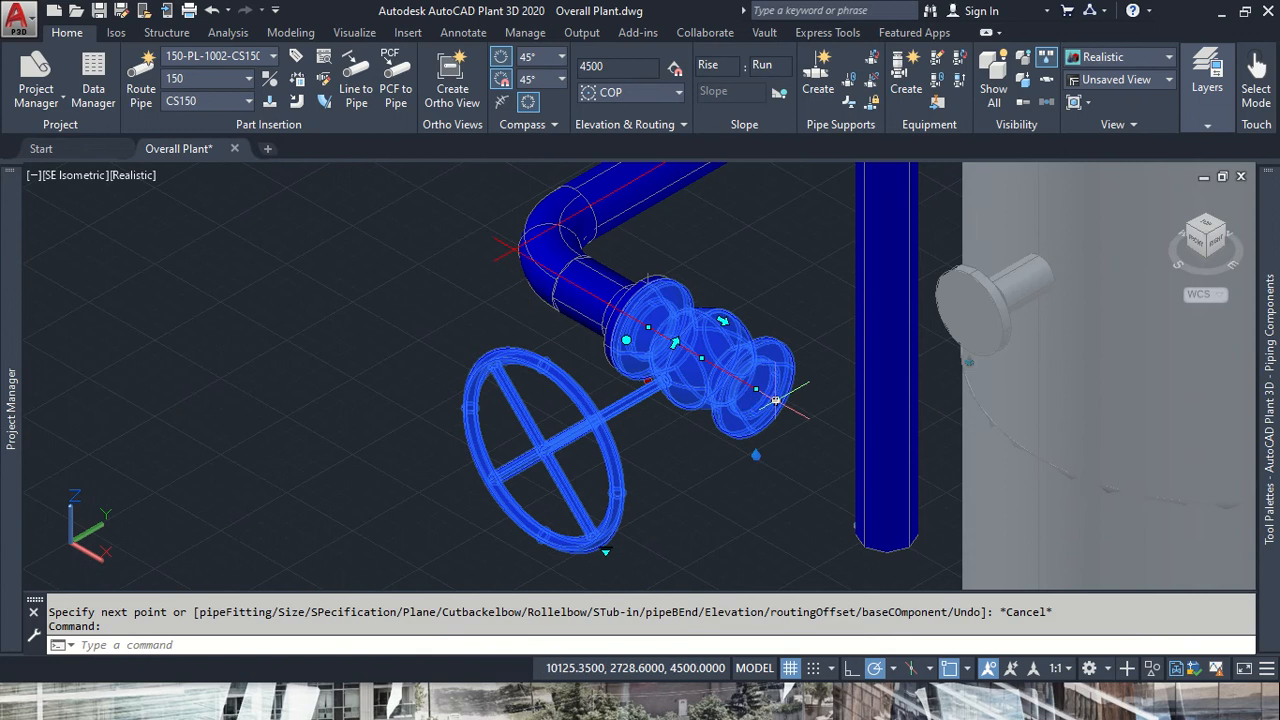
click(775, 400)
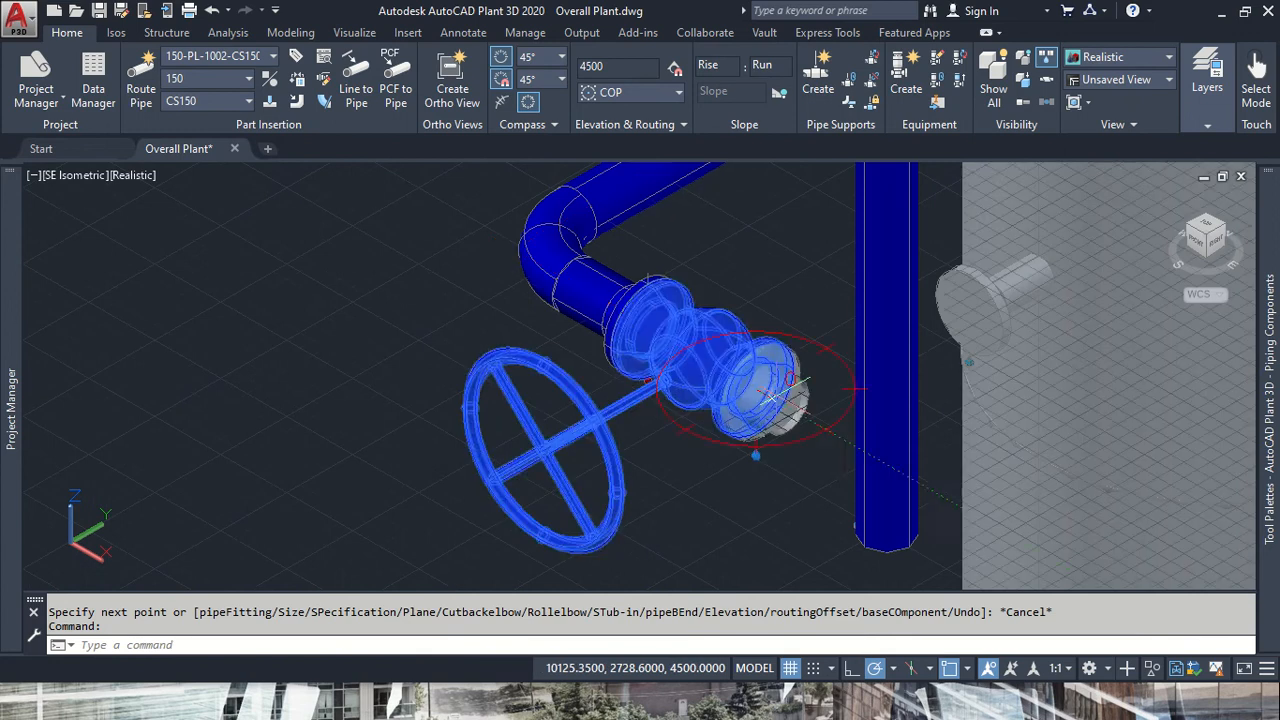
click(887, 432)
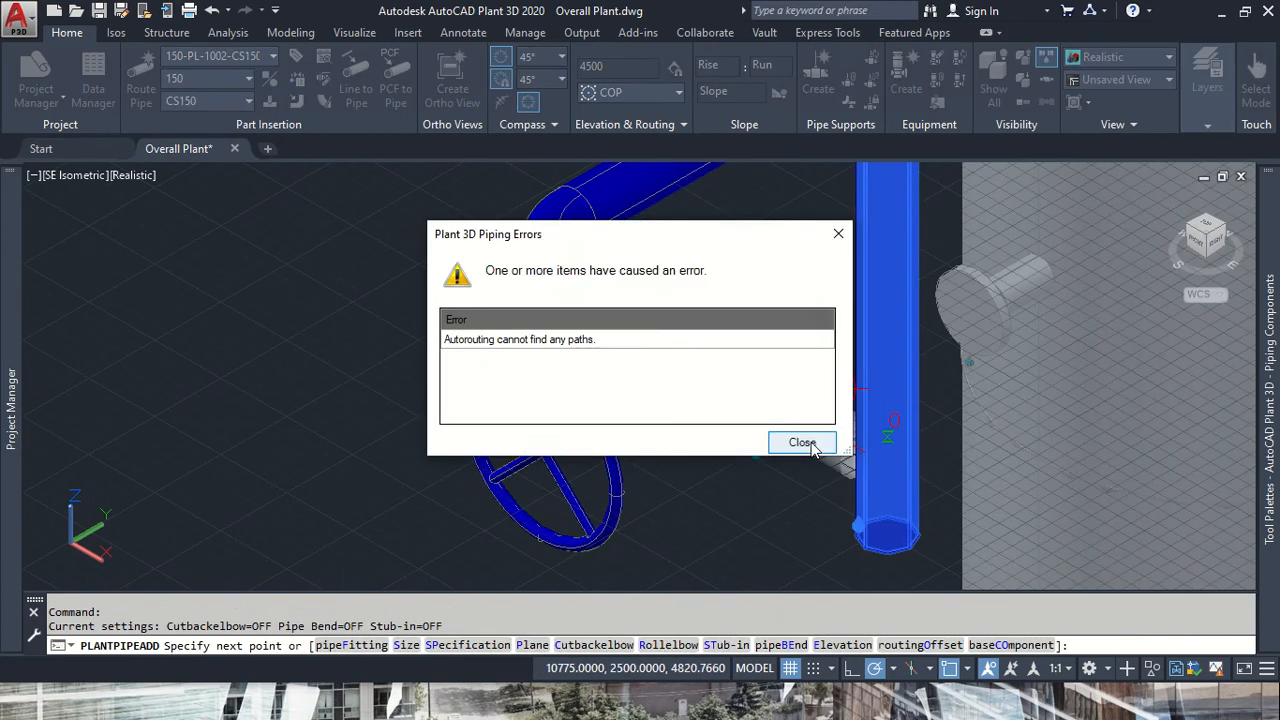
click(806, 446)
key(Escape)
- From the Front view, try to route the vertical pipe's lower end to the open end of the valve's outlet pipe
scroll(903, 352, down, 6)
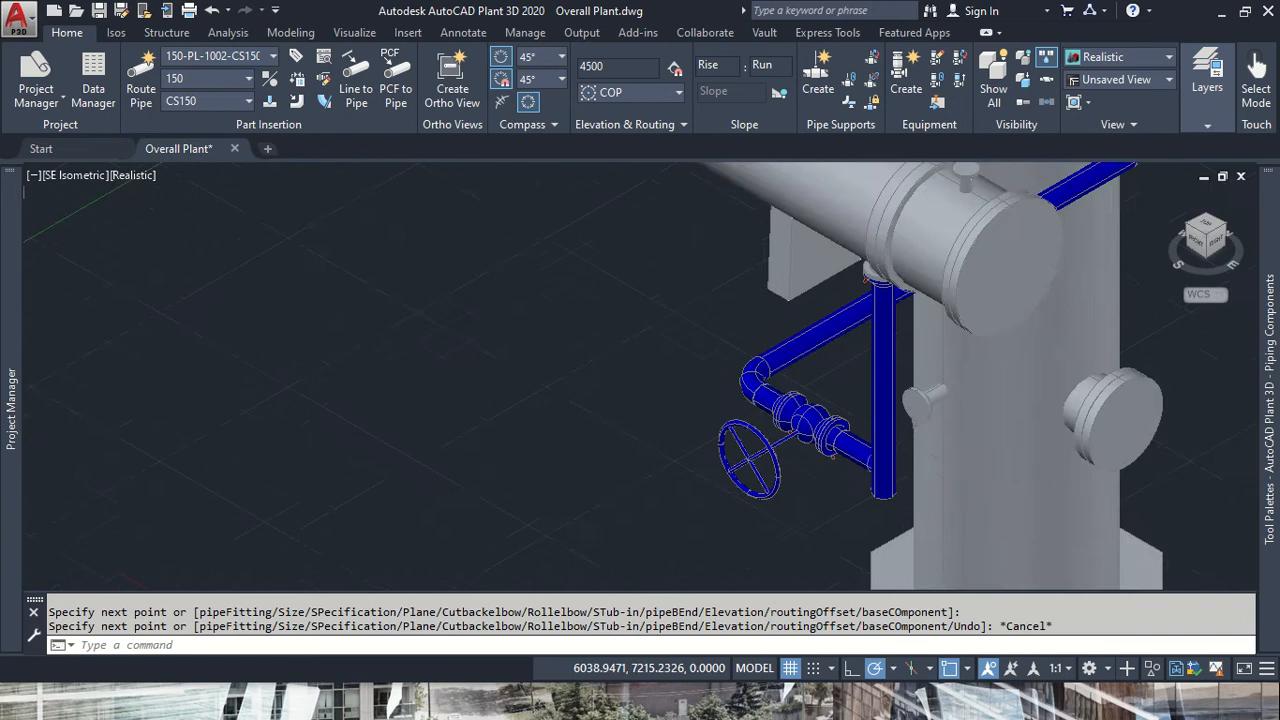
click(1197, 244)
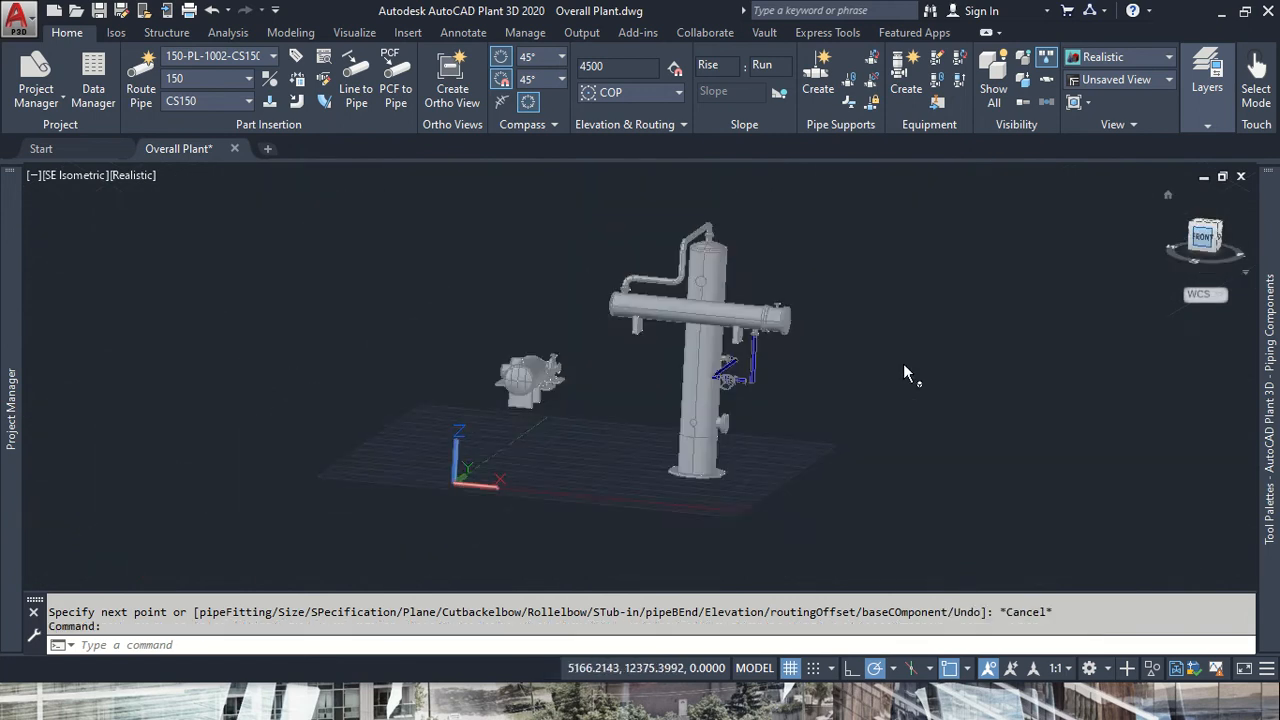
scroll(690, 349, up, 8)
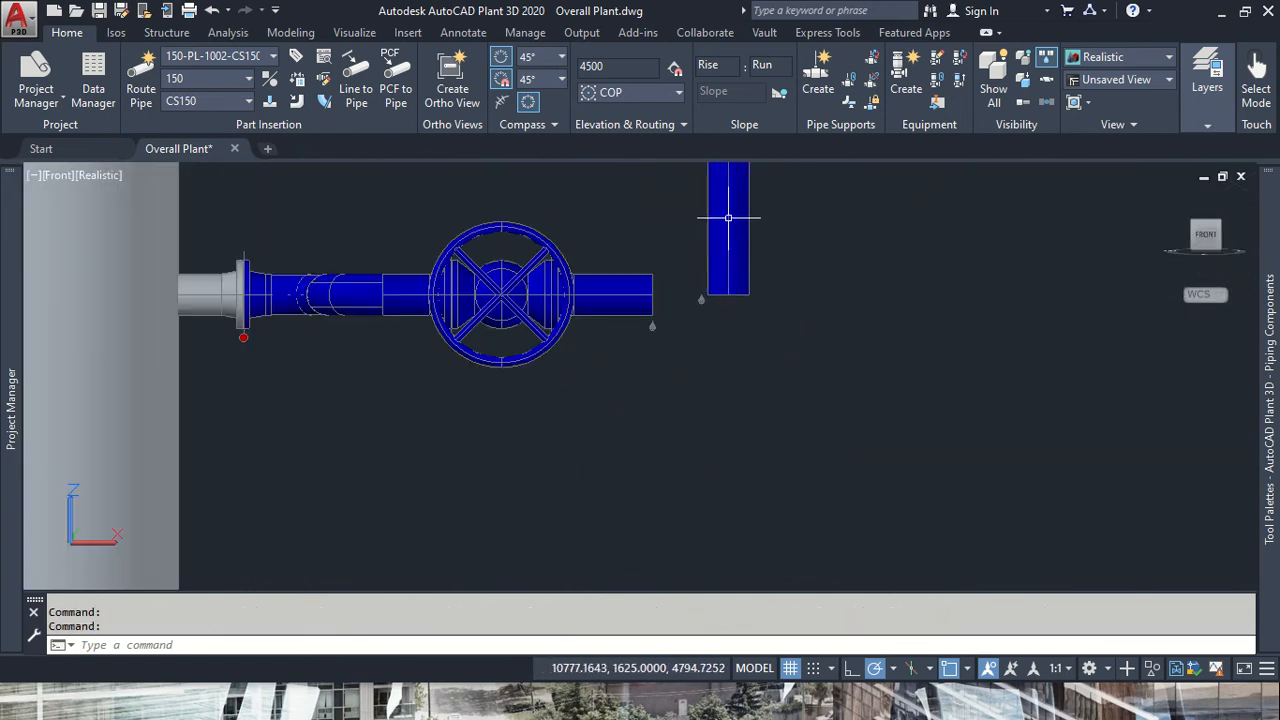
middle_drag(728, 217, 729, 371)
click(750, 398)
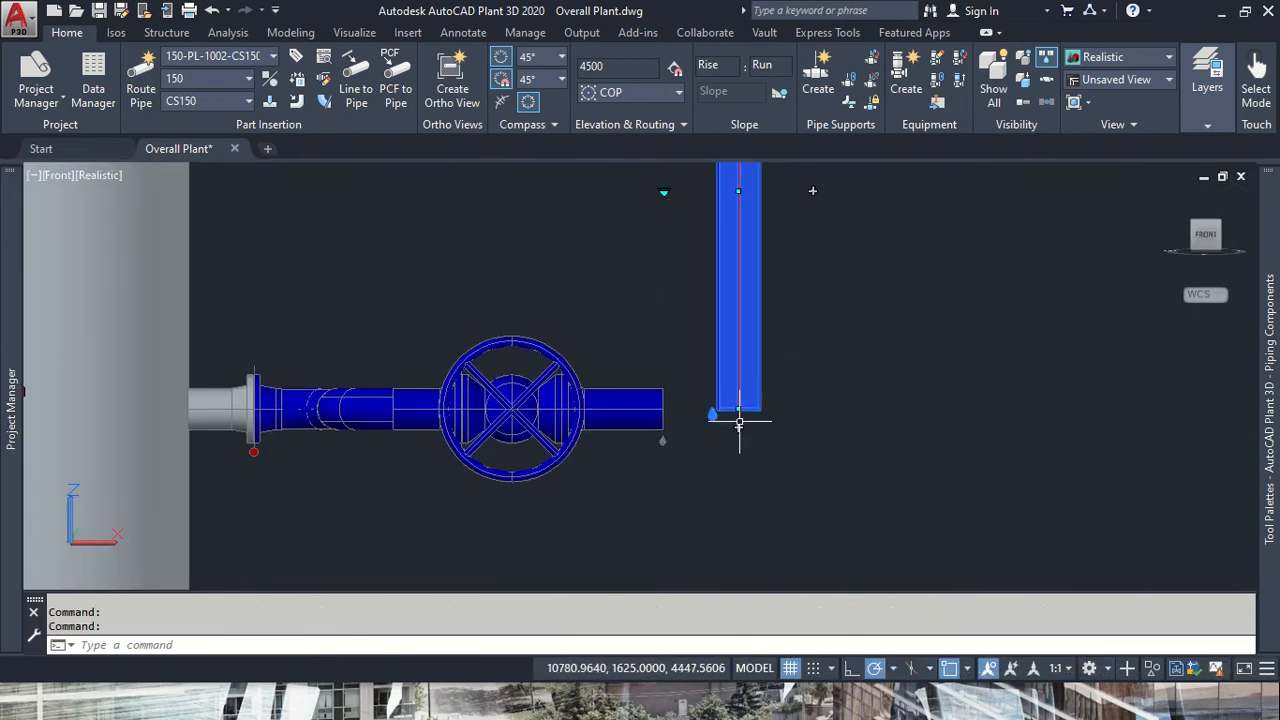
click(738, 427)
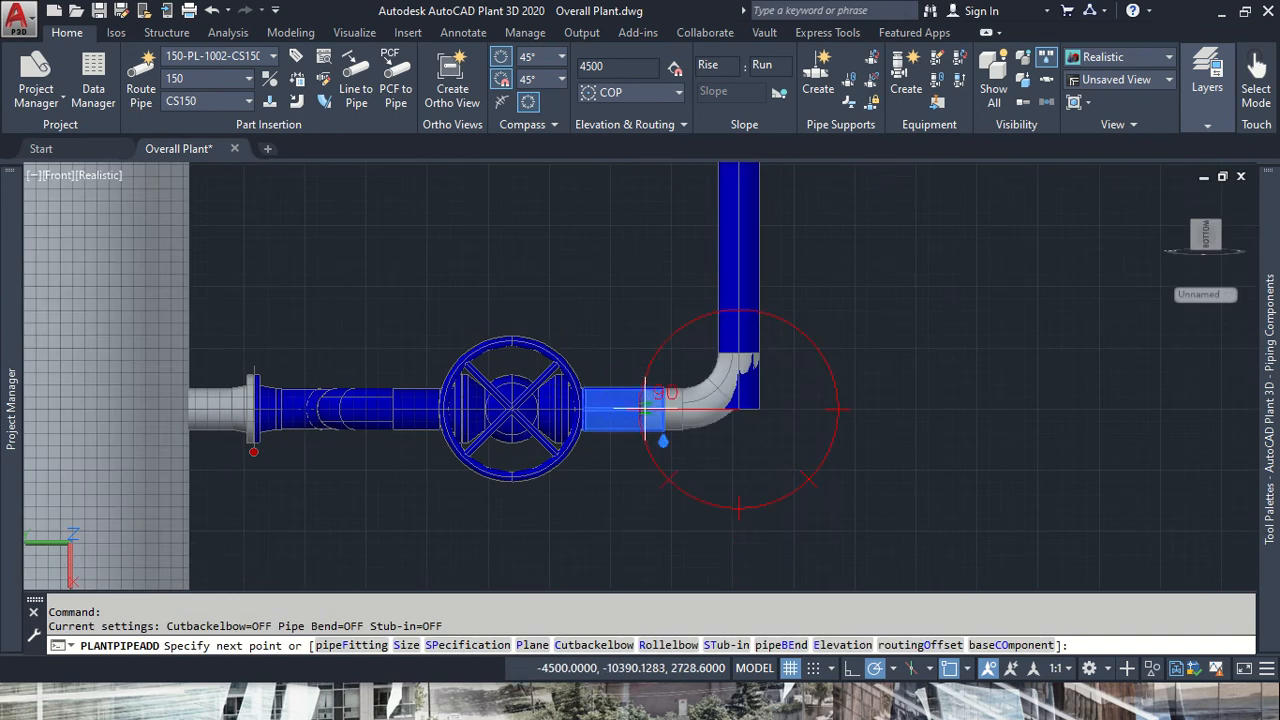
click(662, 409)
click(800, 443)
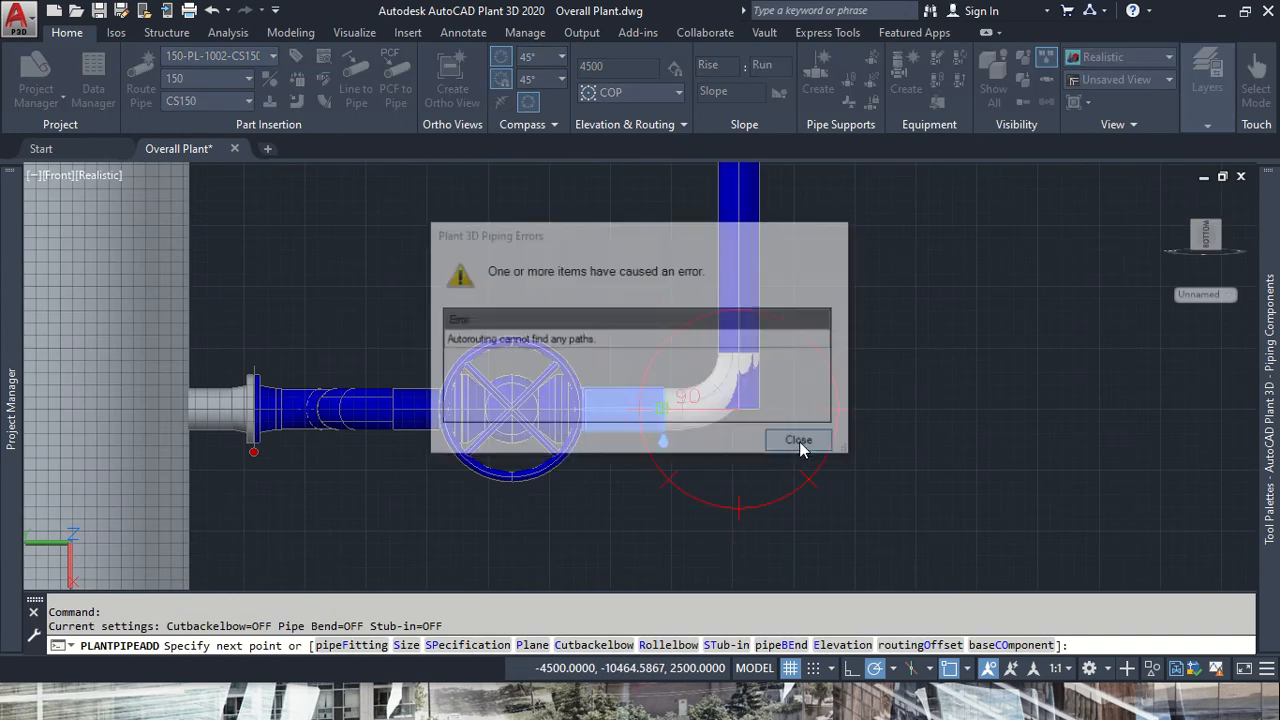
key(Escape)
- Examine from the SE and NE isometric views whether the new elbow lines up with the valve's outlet pipe
scroll(651, 430, up, 5)
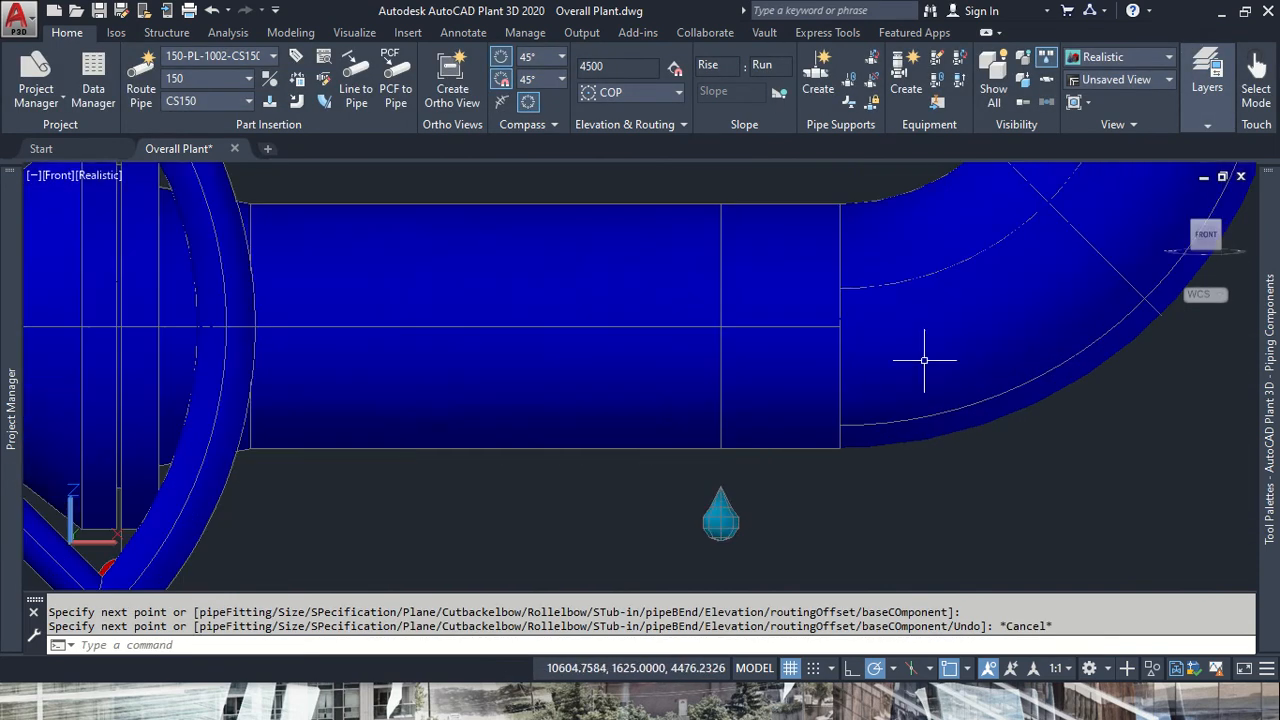
scroll(1103, 235, down, 2)
click(1219, 232)
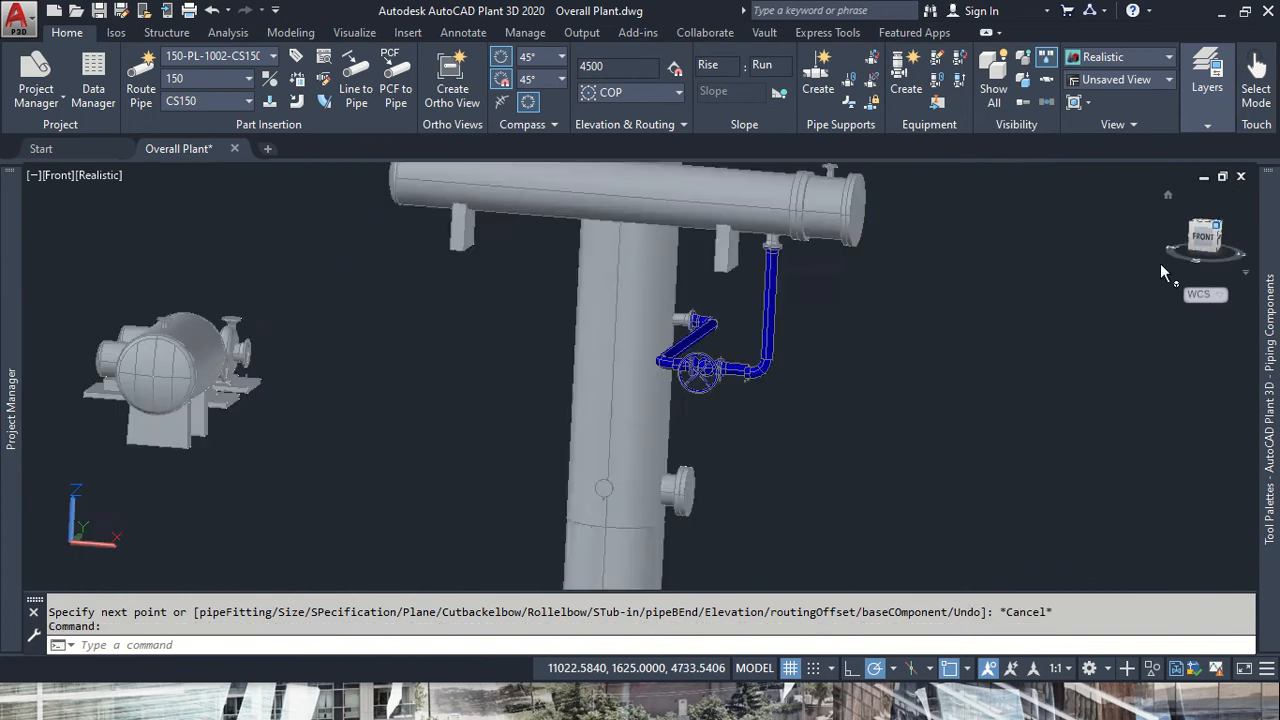
scroll(614, 363, up, 6)
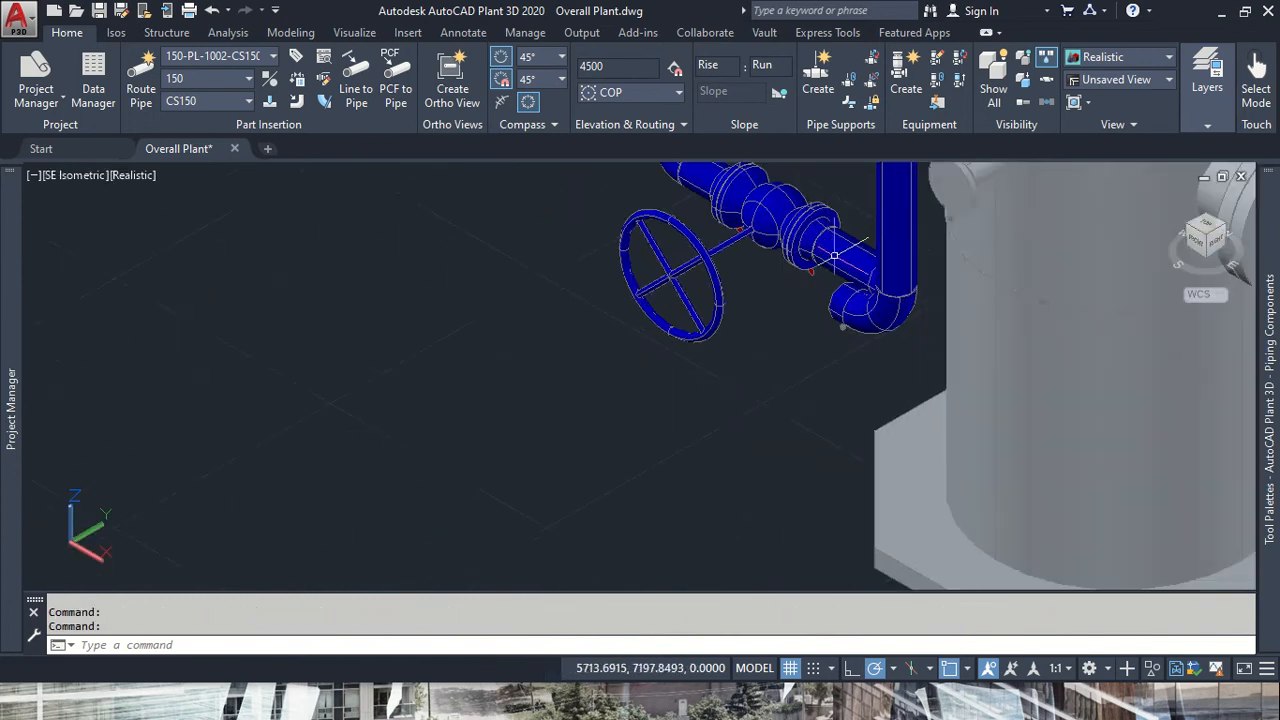
scroll(834, 255, up, 5)
click(1226, 231)
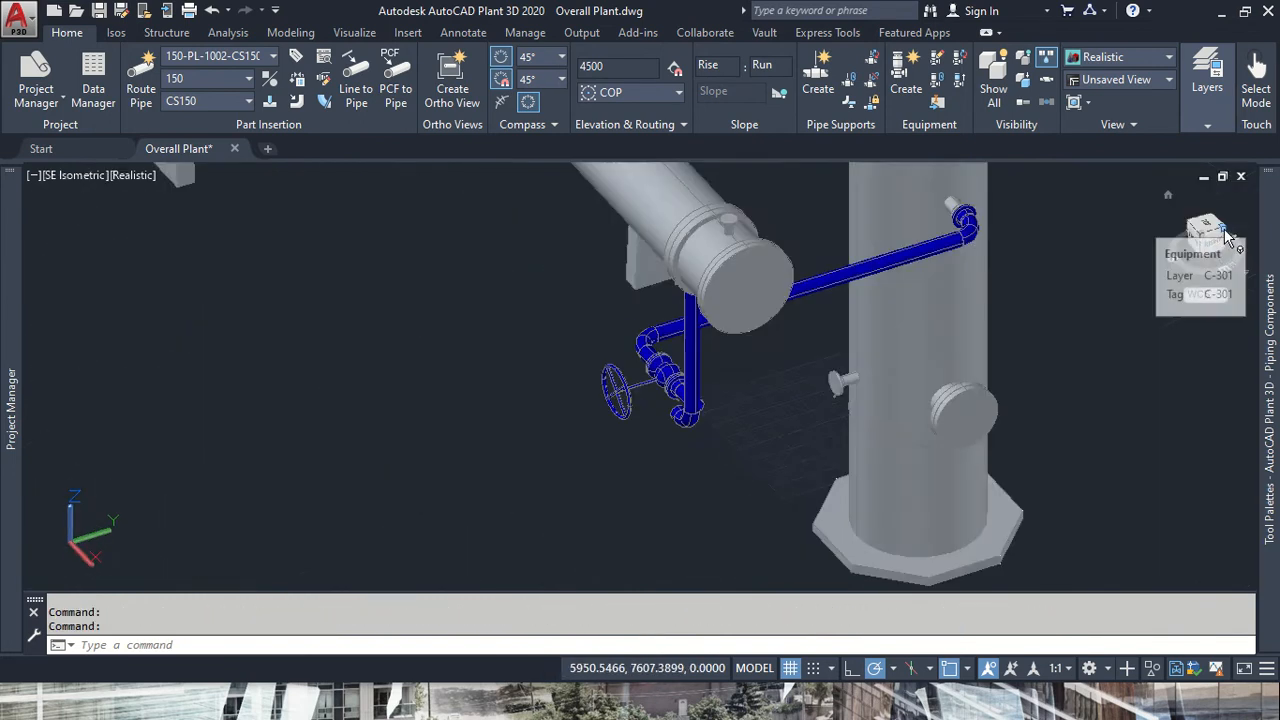
scroll(528, 447, up, 10)
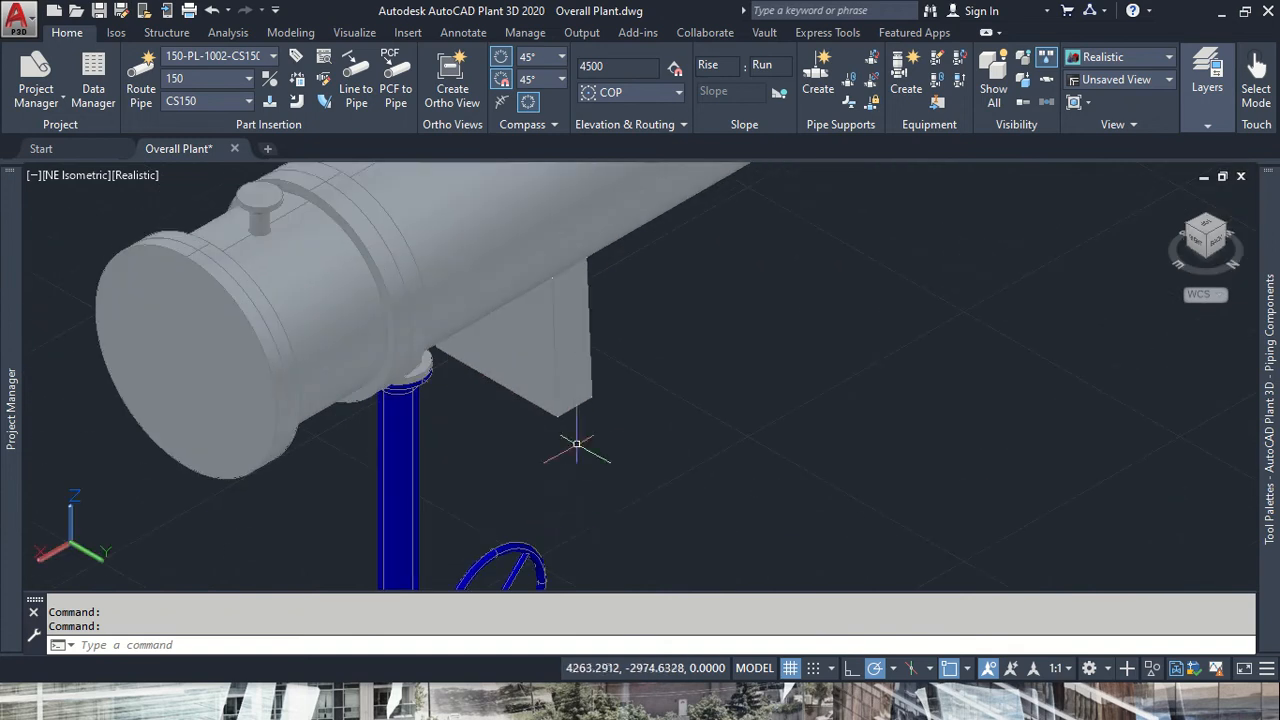
middle_drag(571, 434, 636, 300)
scroll(649, 290, down, 2)
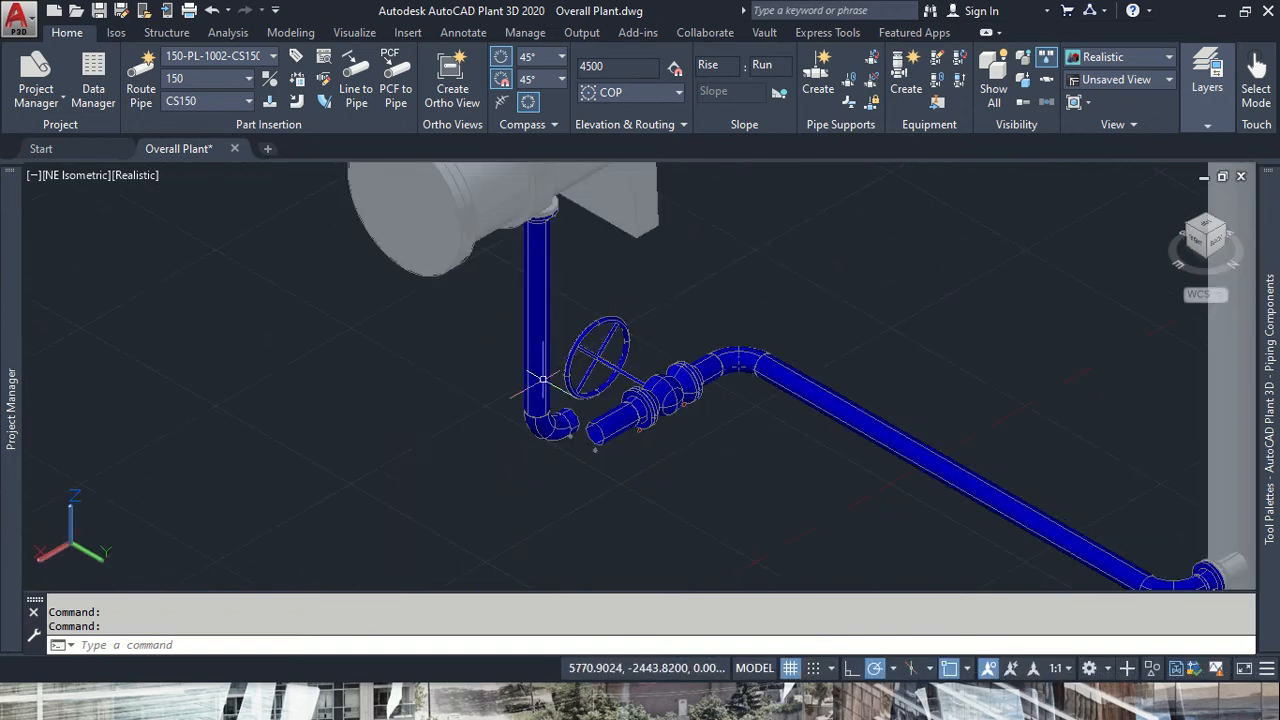
scroll(565, 380, up, 3)
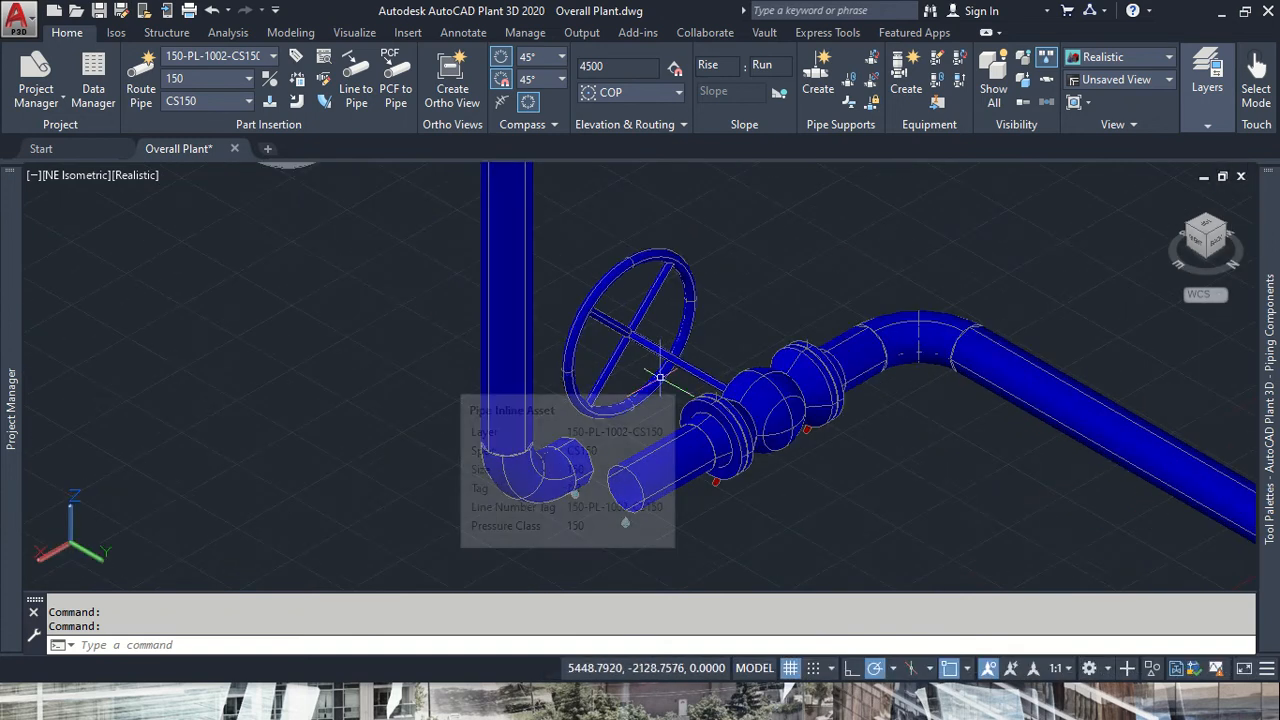
scroll(660, 377, down, 2)
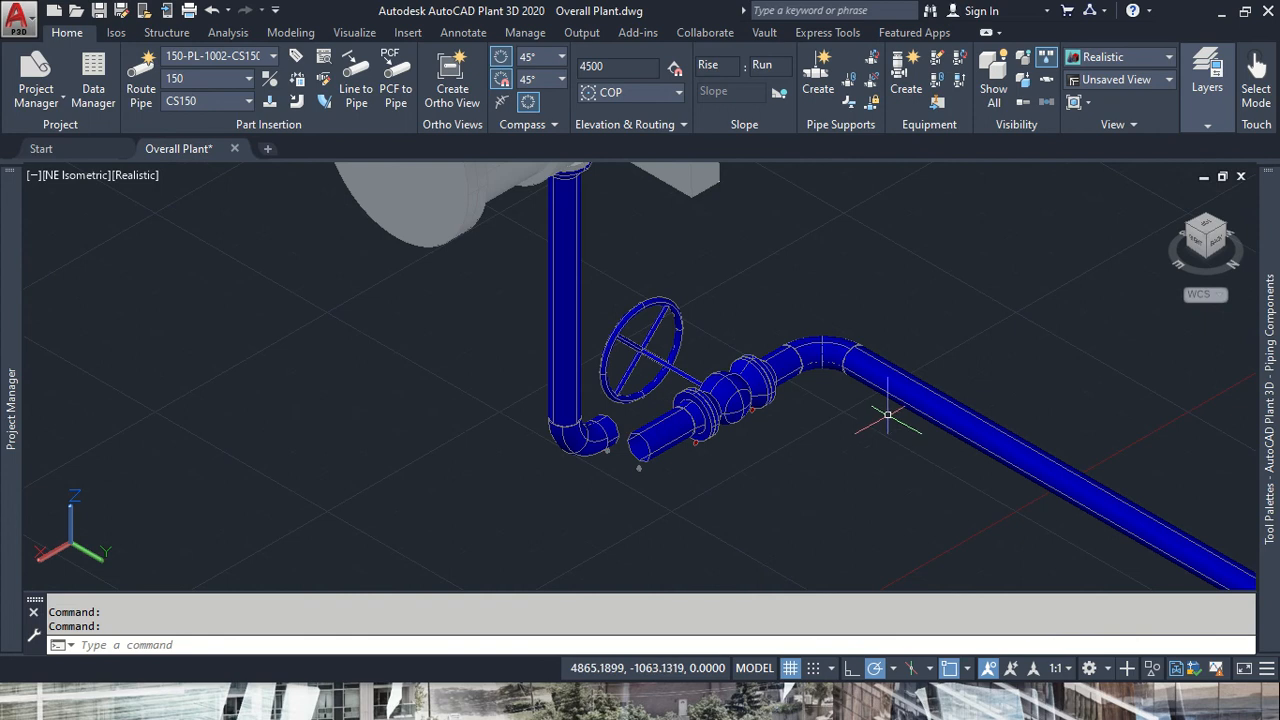
scroll(820, 398, down, 2)
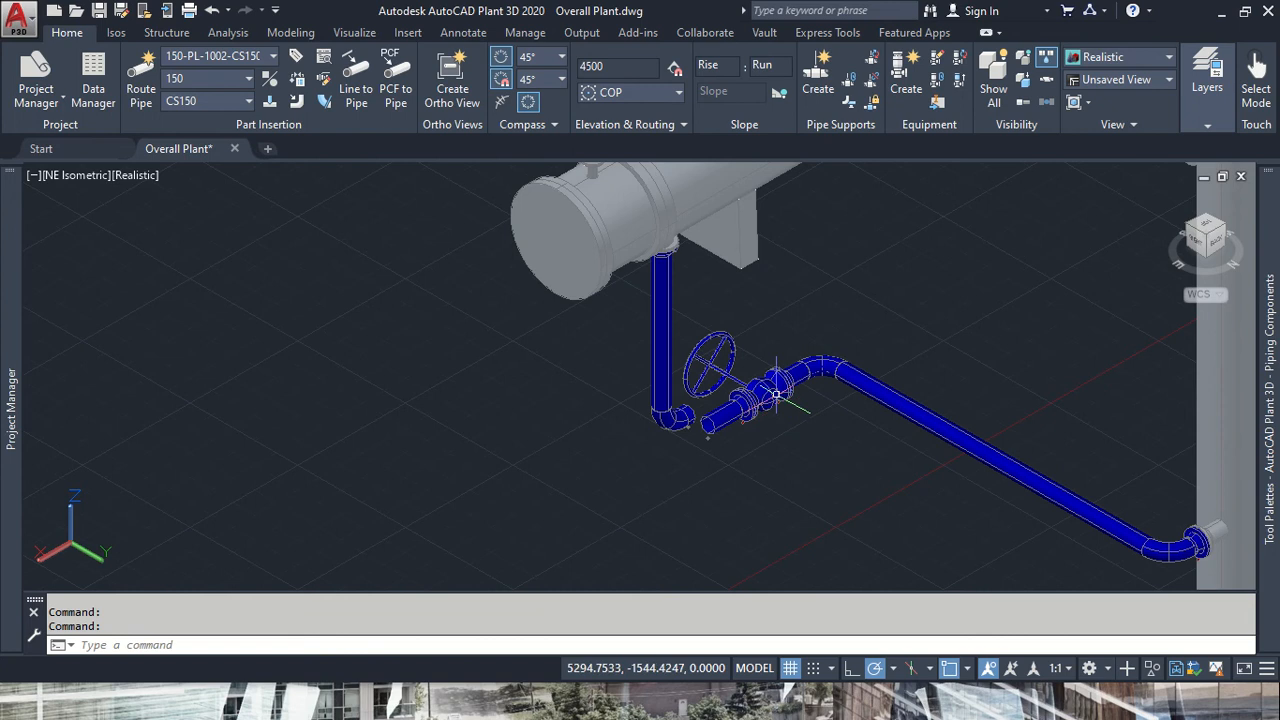
- Delete the elbow, the short pipe piece on it and the vertical pipe below the vessel nozzle
scroll(773, 395, up, 5)
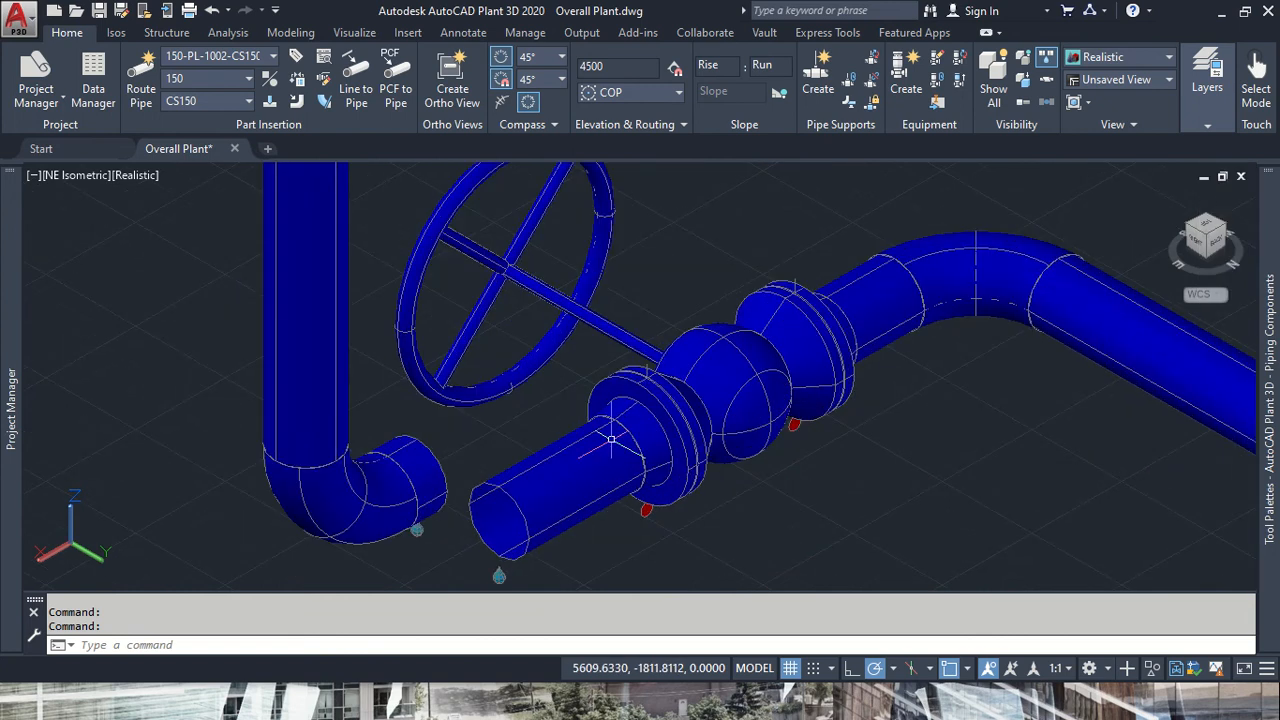
scroll(611, 438, down, 2)
click(479, 462)
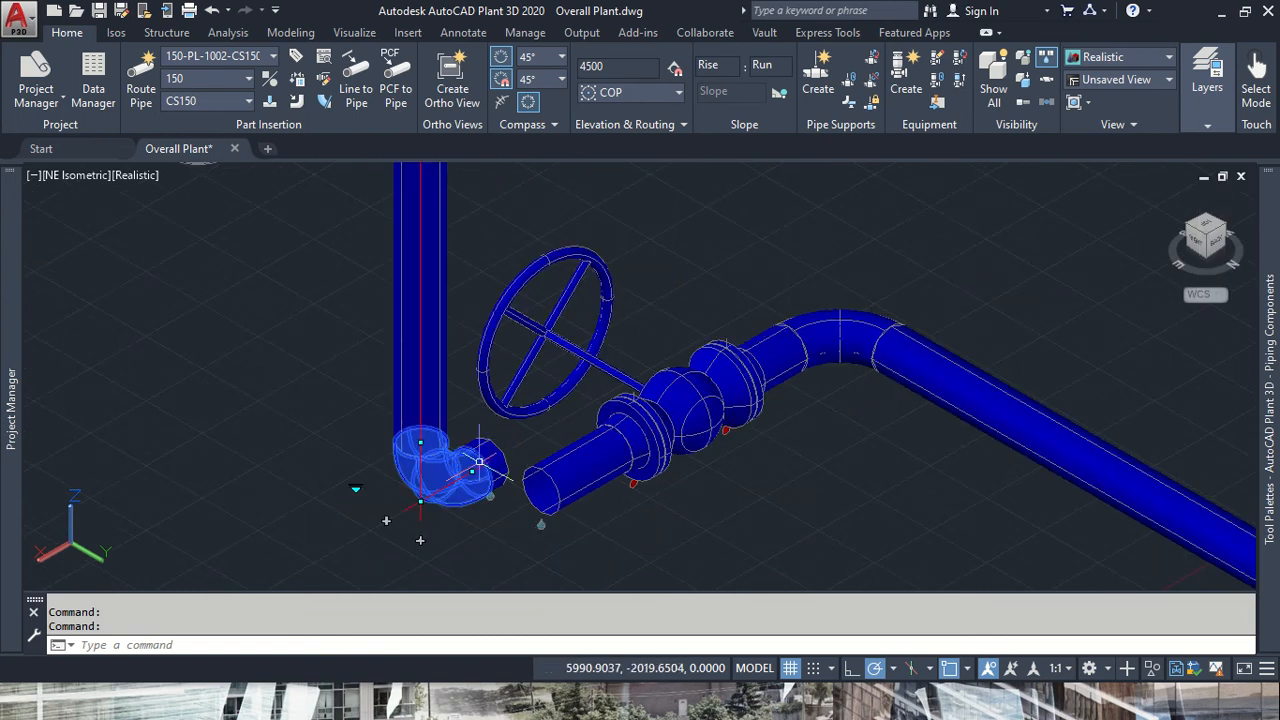
key(Delete)
click(473, 464)
key(Delete)
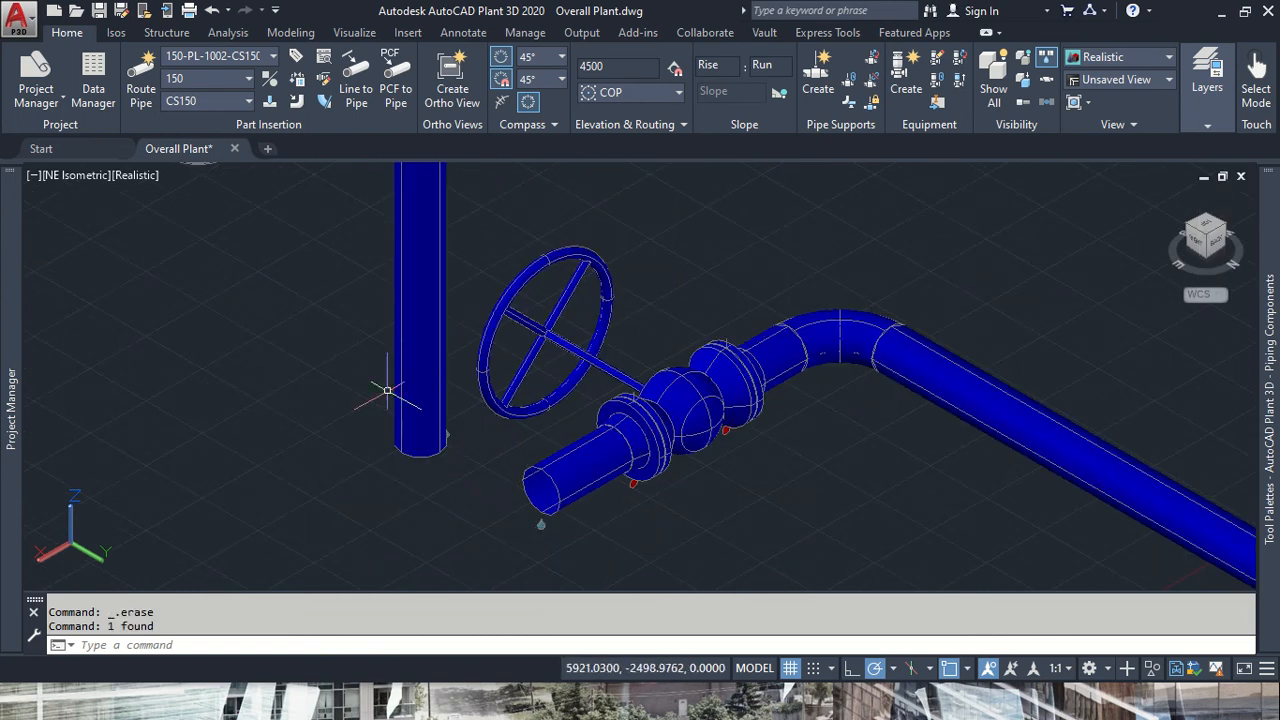
click(425, 376)
key(Delete)
- Delete the blue pipe flange left on the vessel's underside nozzle
scroll(440, 320, up, 5)
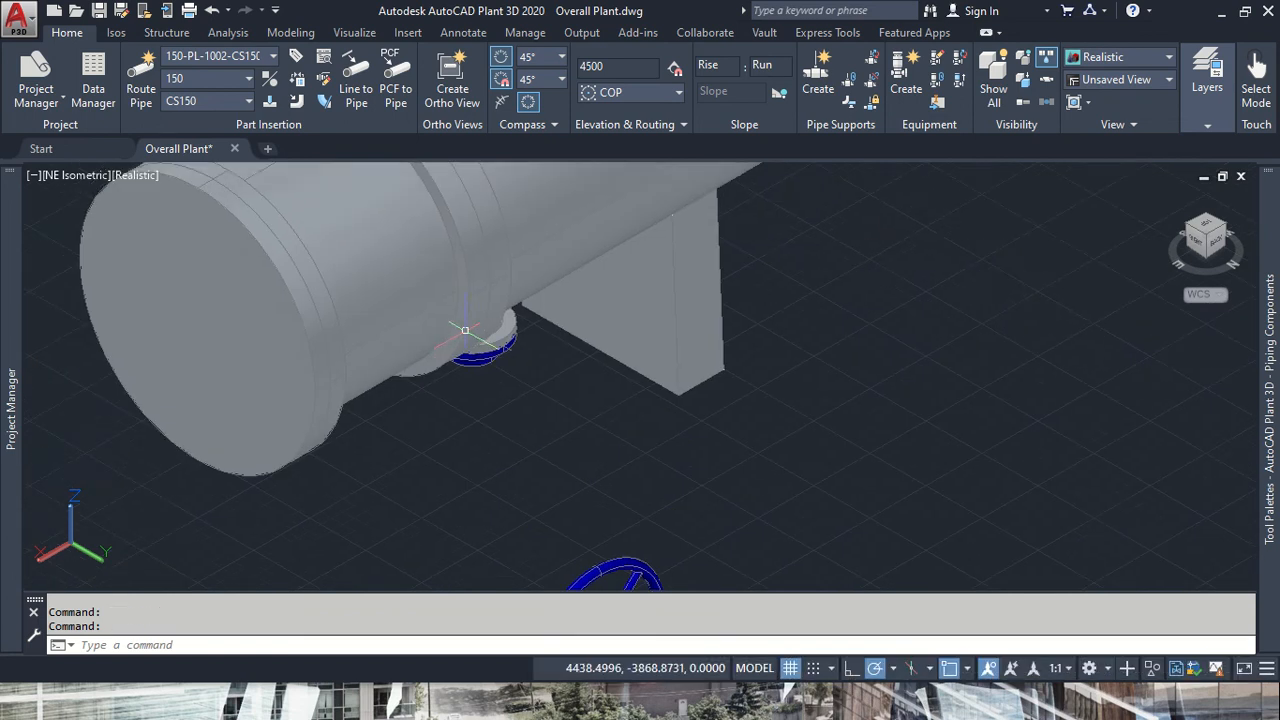
scroll(470, 388, up, 2)
key(Delete)
scroll(486, 400, down, 5)
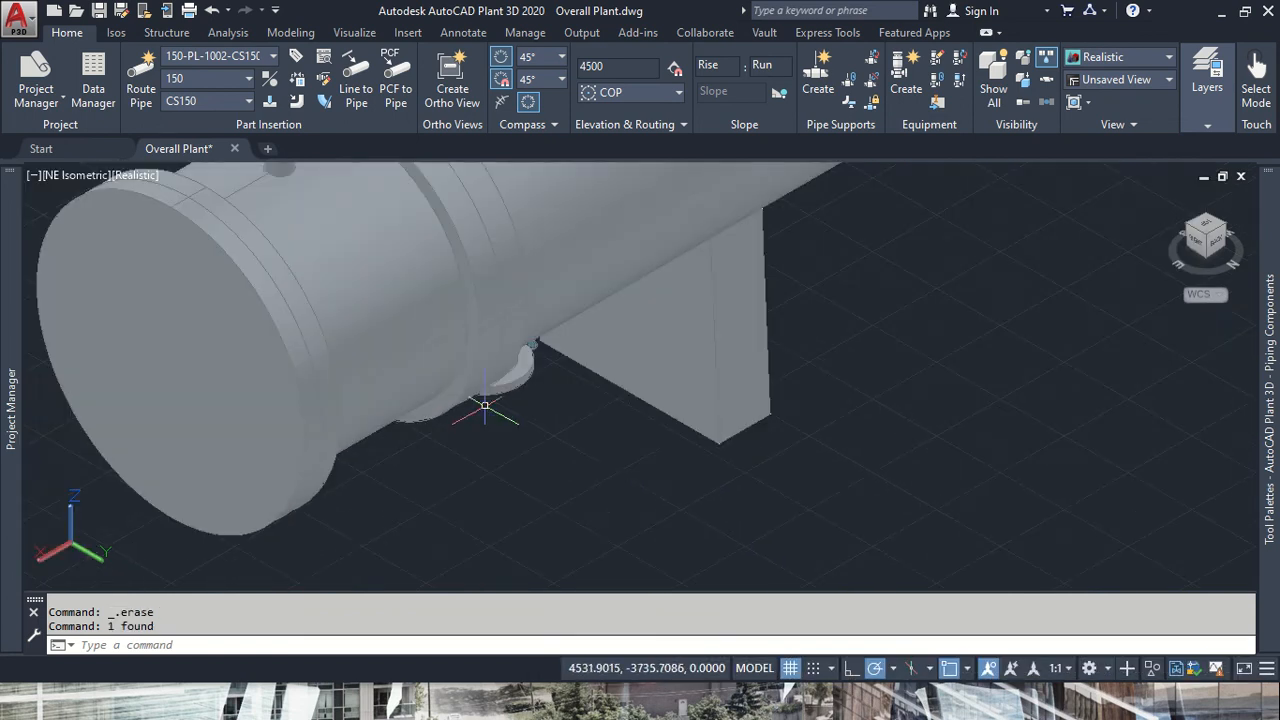
- Inspect the valve's open outlet pipe and its position relative to the vessel from the SE isometric view
scroll(639, 538, up, 5)
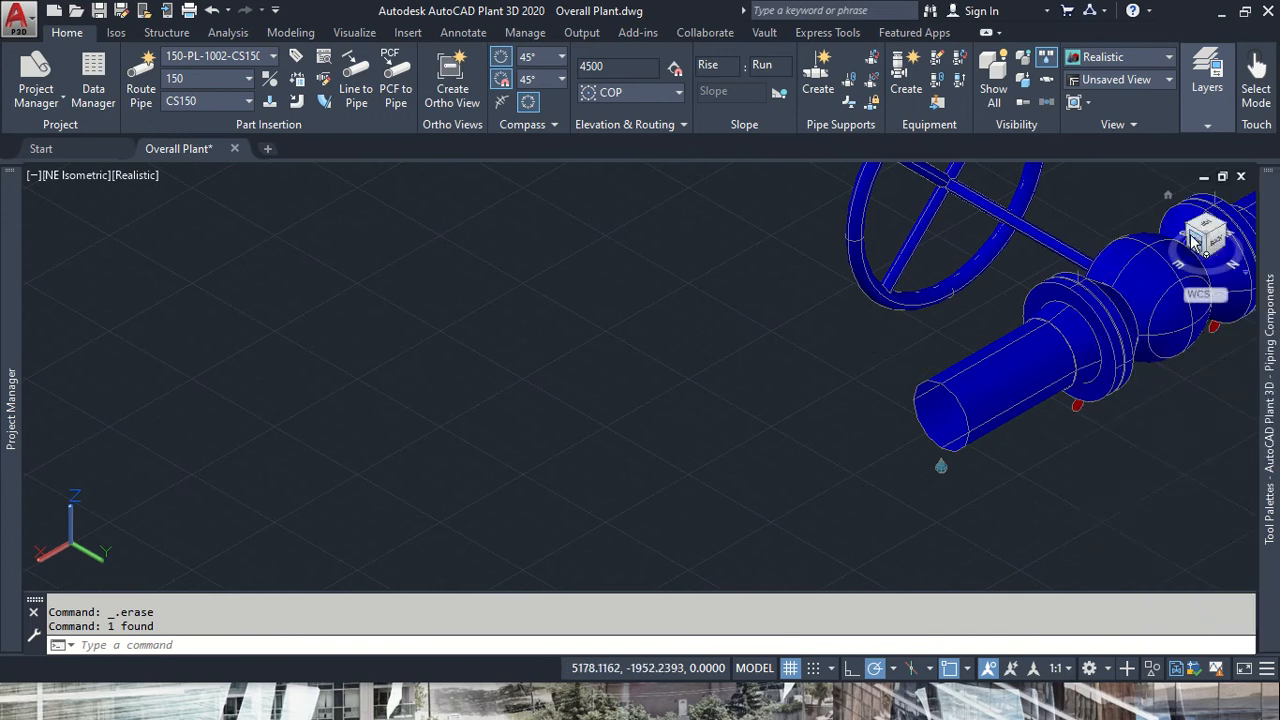
click(1193, 242)
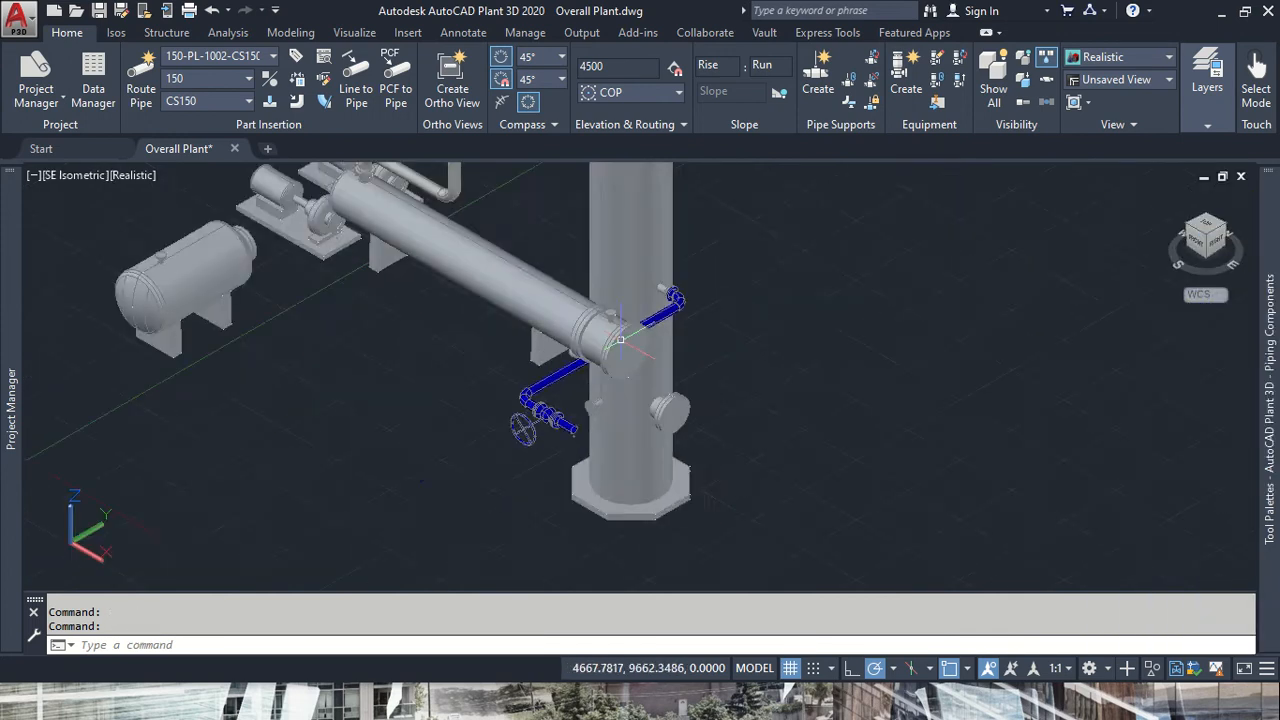
scroll(593, 375, up, 6)
middle_drag(310, 465, 510, 395)
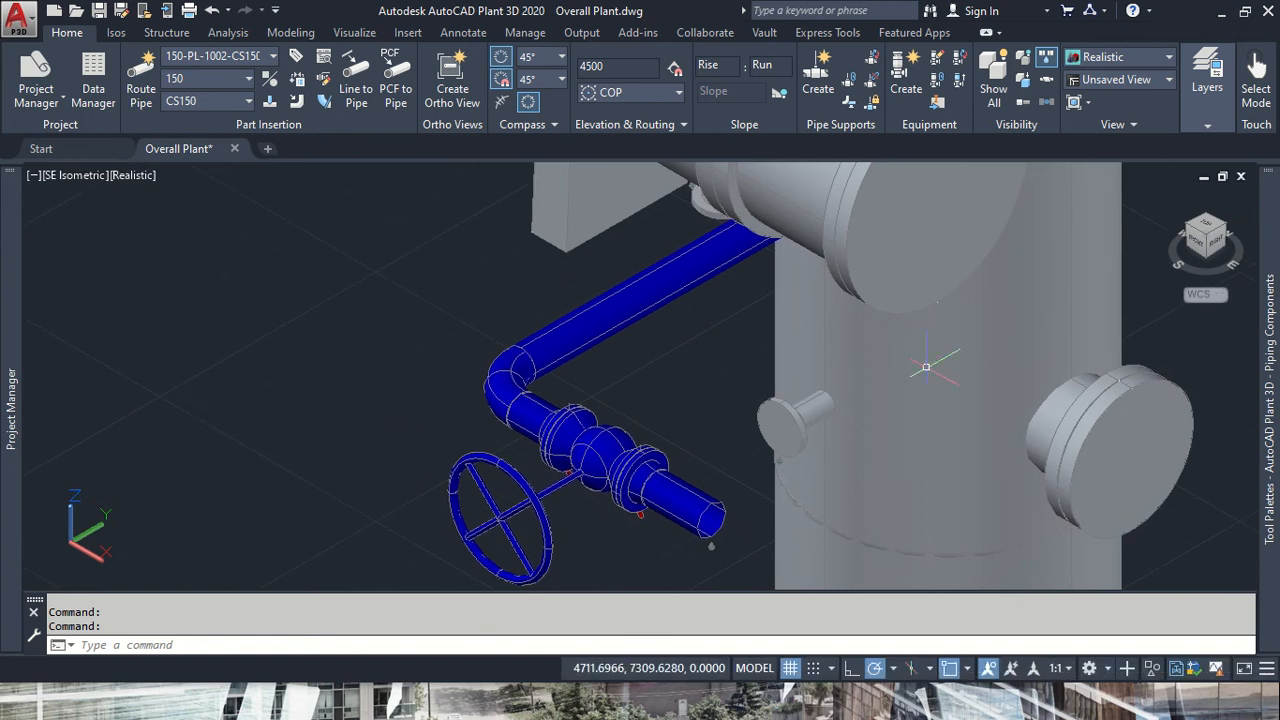
- Delete the short open-ended pipe on the valve's outlet
click(692, 505)
key(Delete)
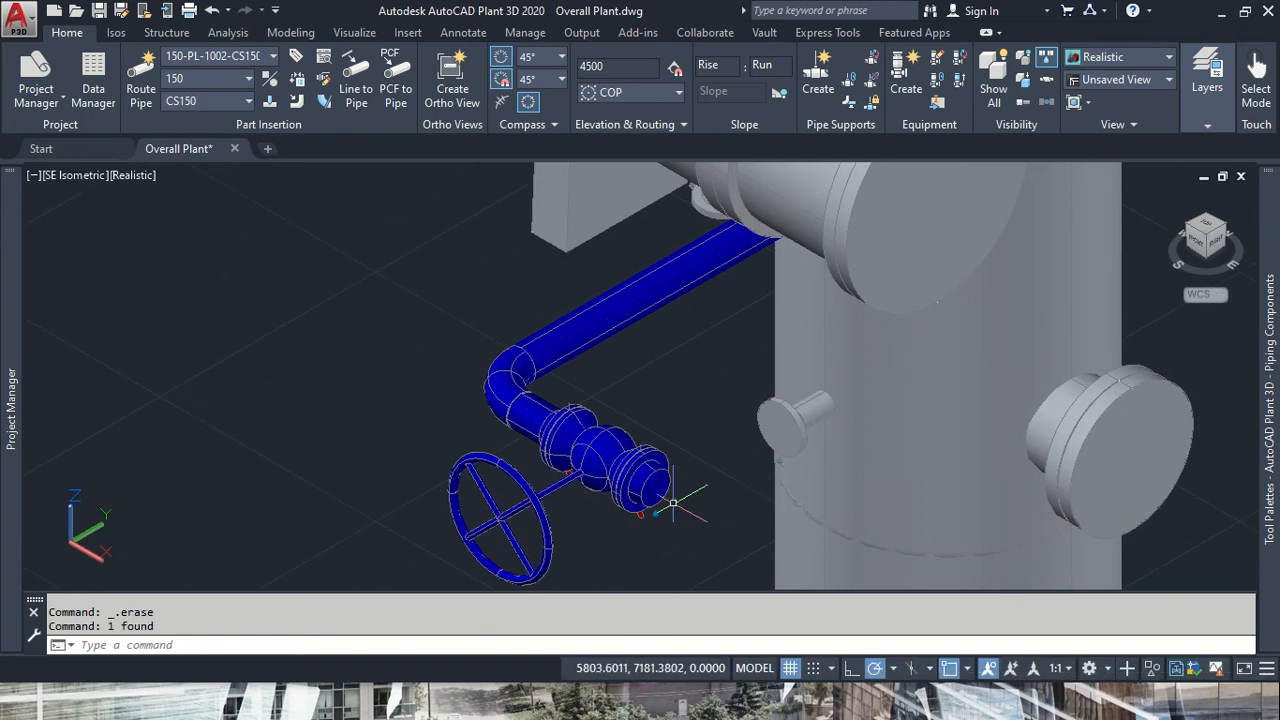
- Try to route a pipe with a length of 381 from the valve's open end, then undo it
click(644, 489)
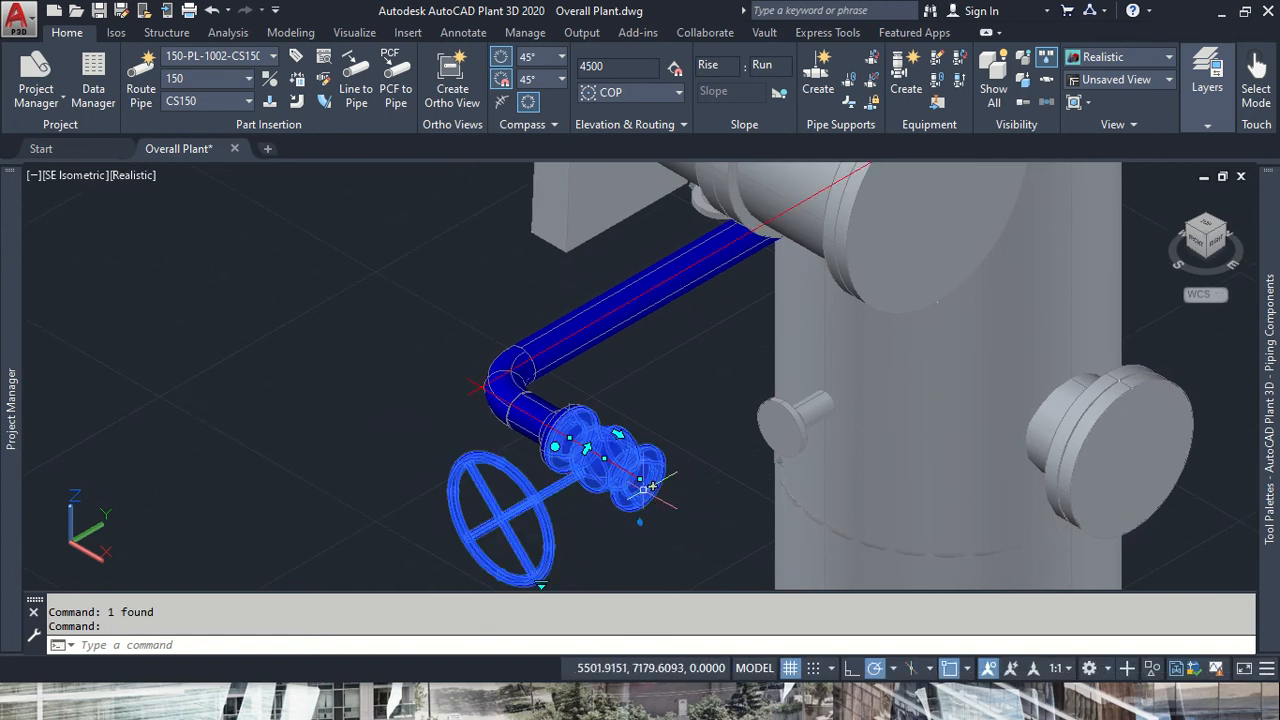
click(650, 487)
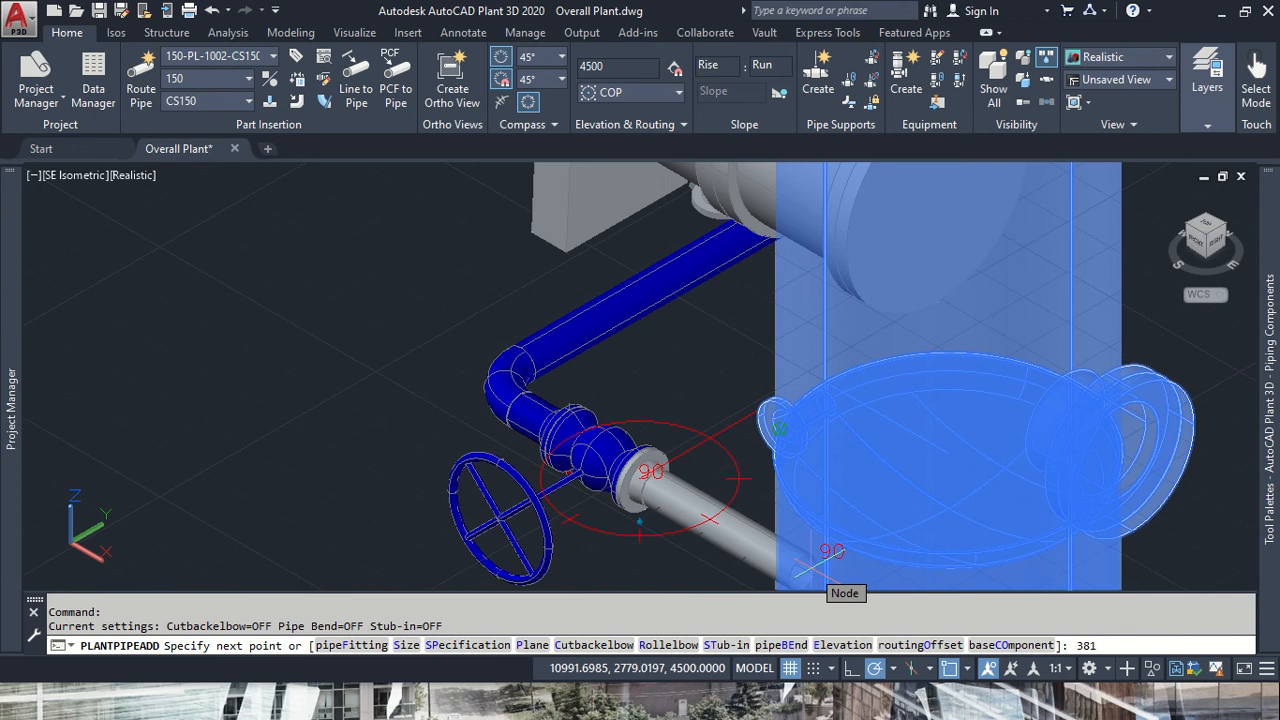
text(381)
key(Return)
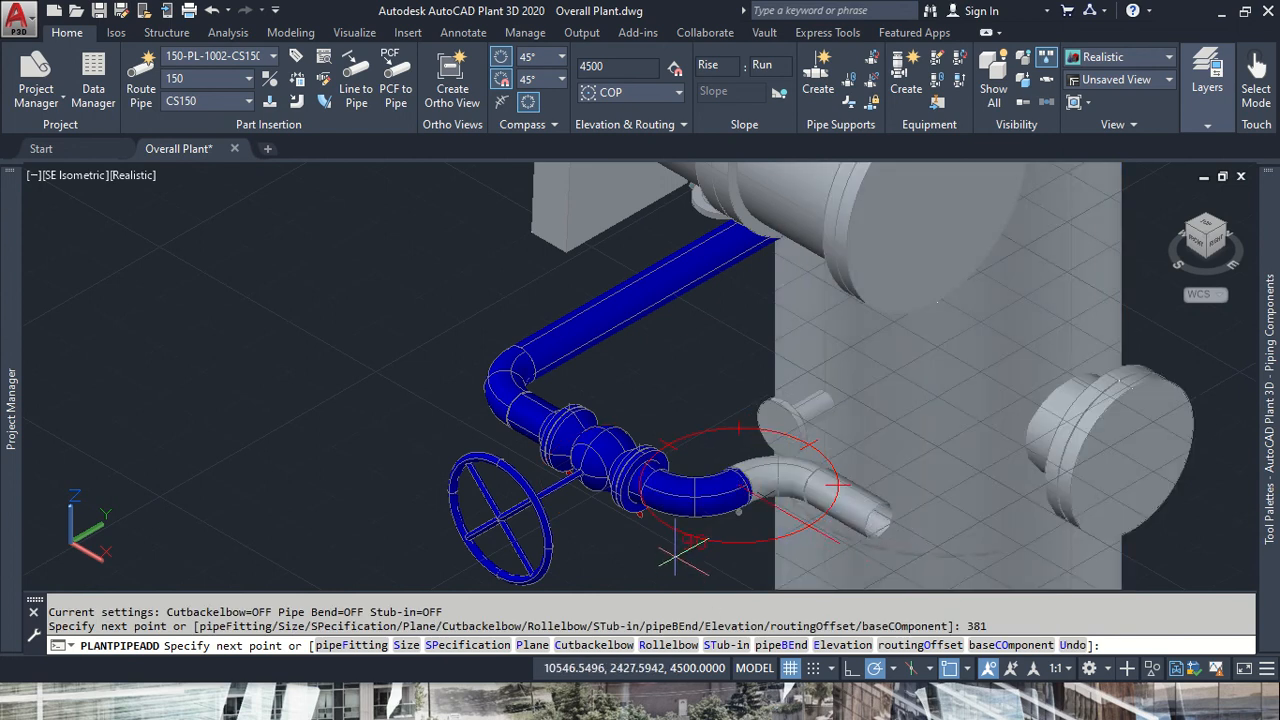
key(ctrl+z)
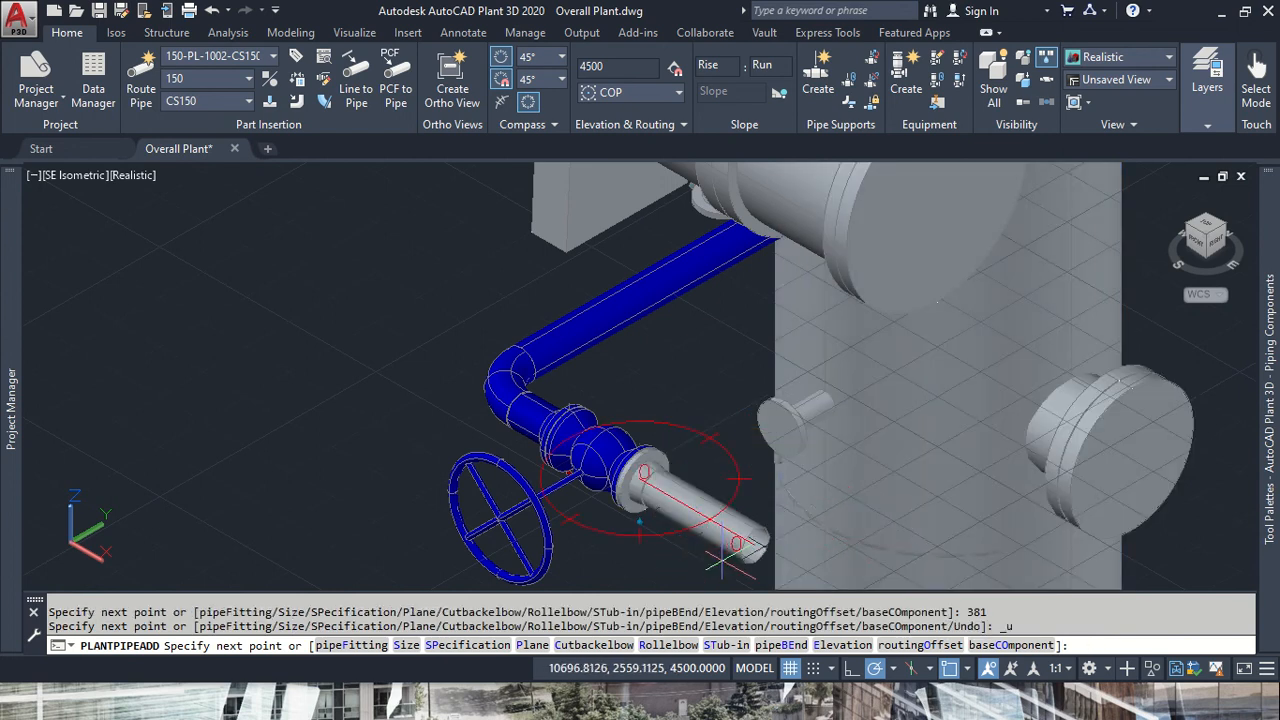
- Turn the compass to the vertical plane and route a straight pipe of length 381 from the valve's open end
scroll(721, 561, down, 2)
ctrl+right_click(724, 547)
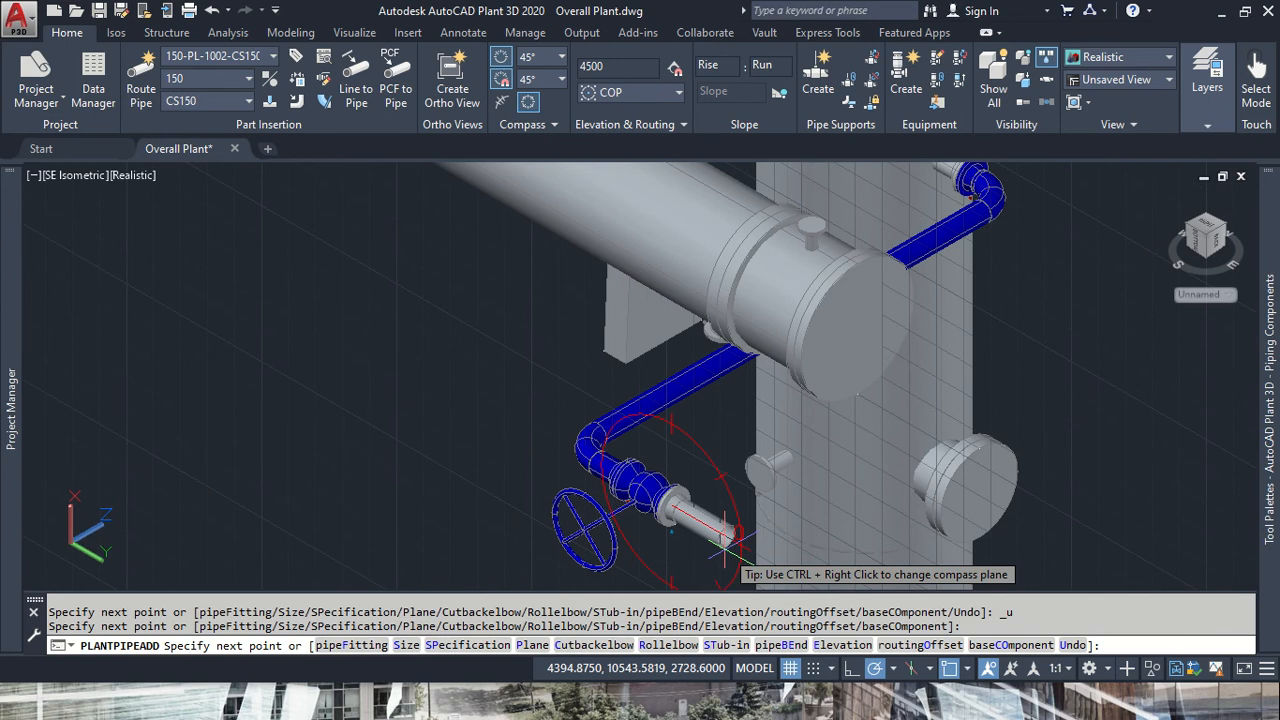
text(381)
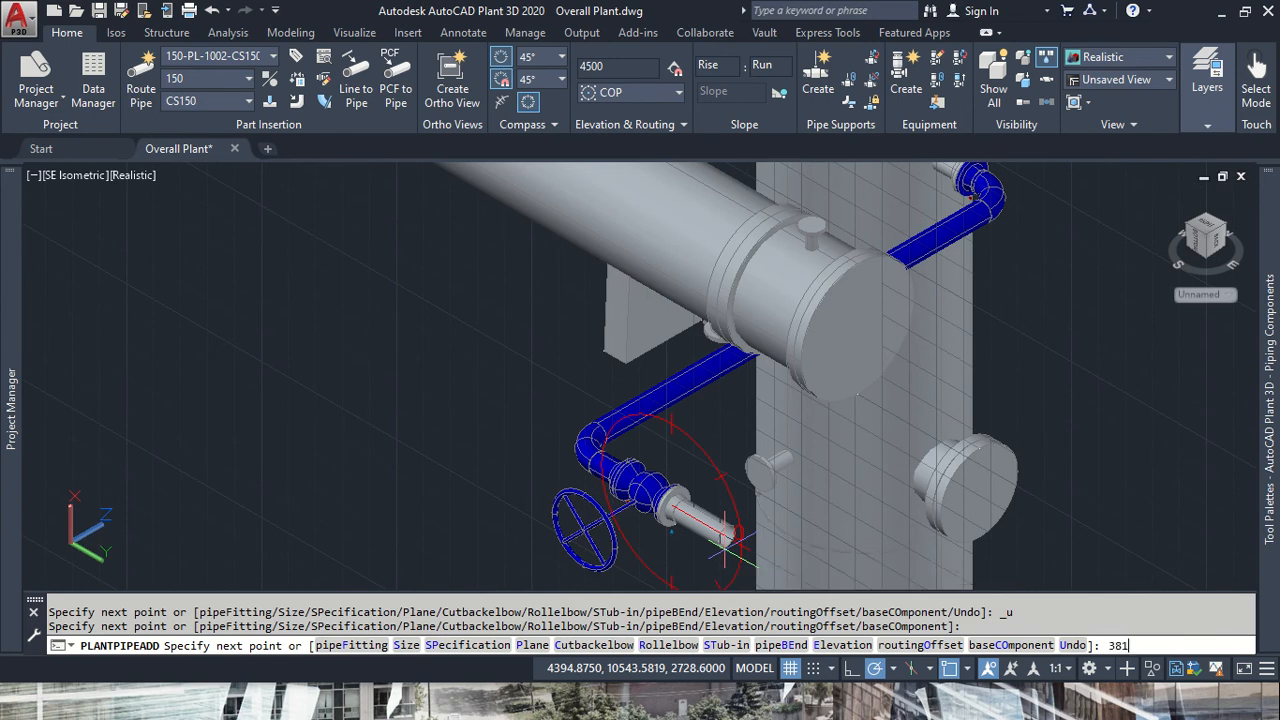
key(Return)
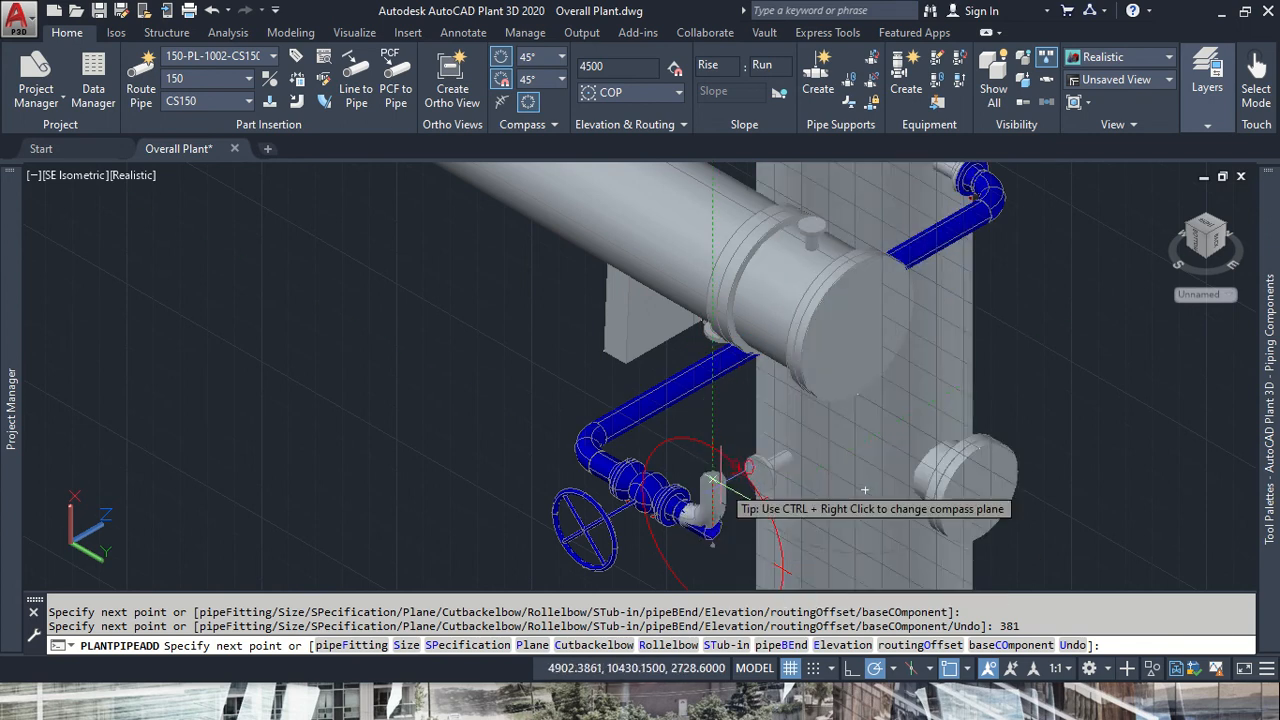
scroll(710, 530, up, 2)
key(Escape)
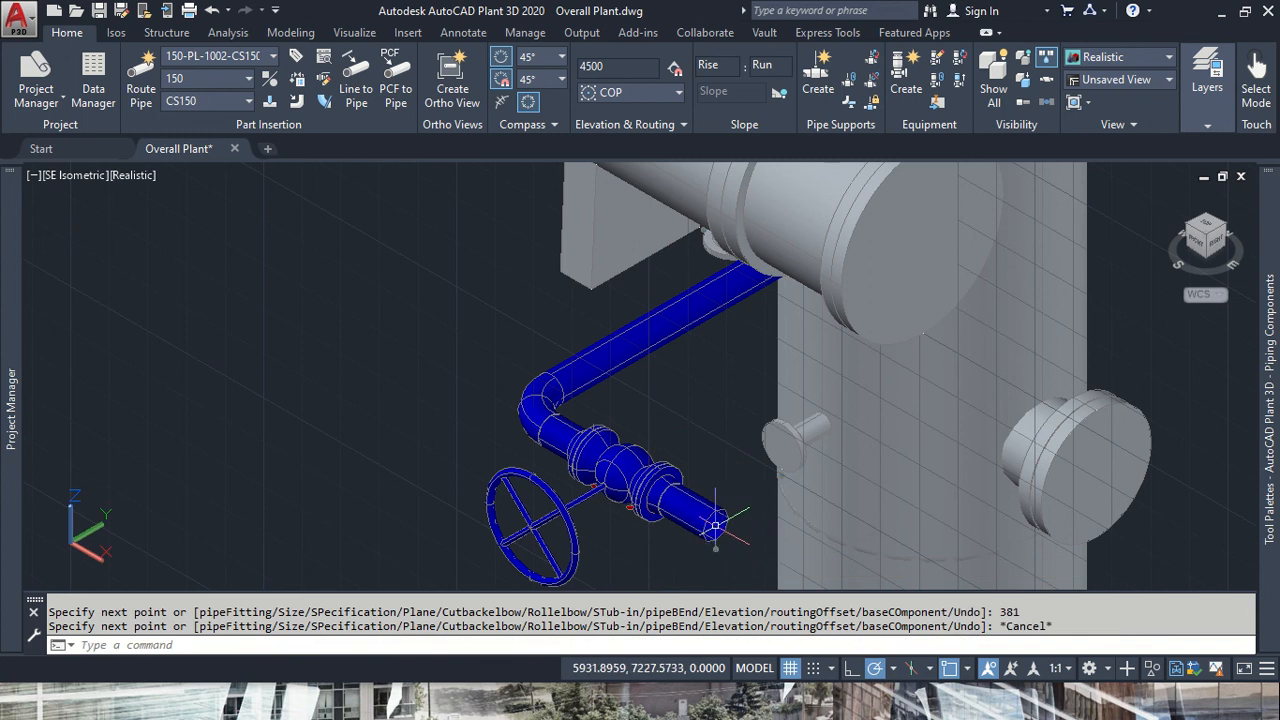
- Try to route a vertical pipe from the valve's outlet pipe up to the nozzle under the horizontal vessel
click(716, 526)
click(731, 526)
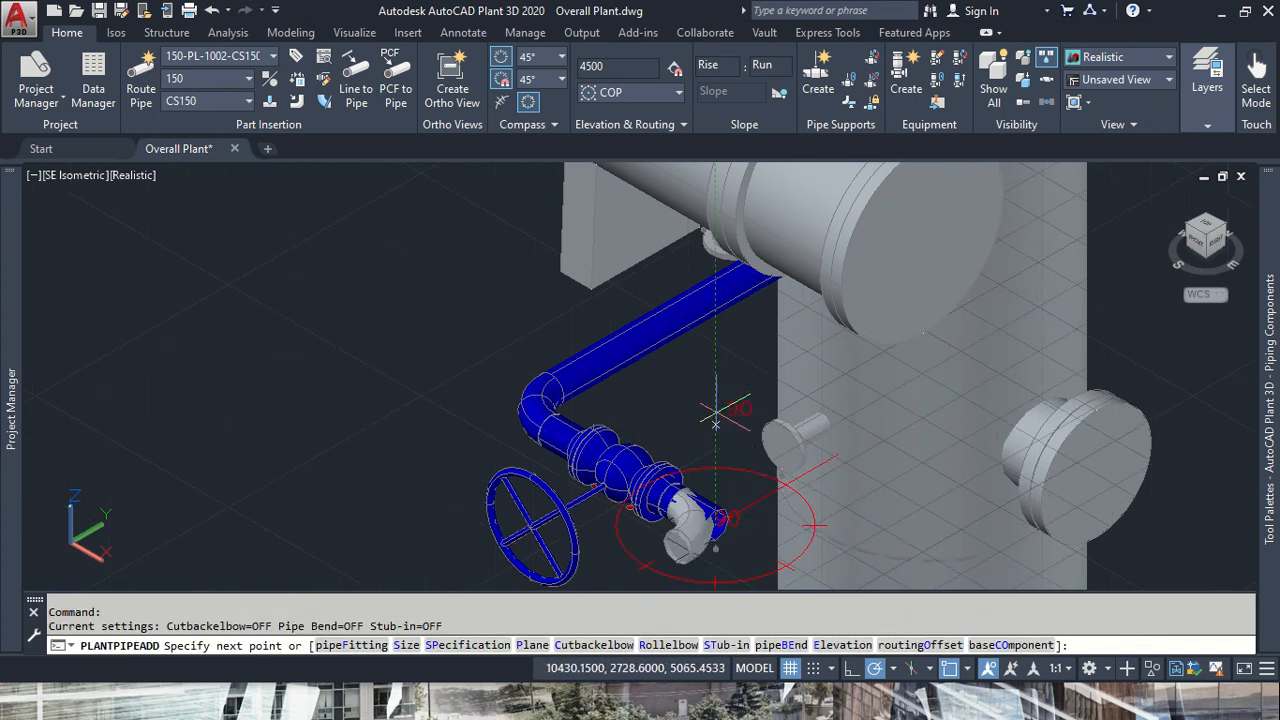
click(750, 455)
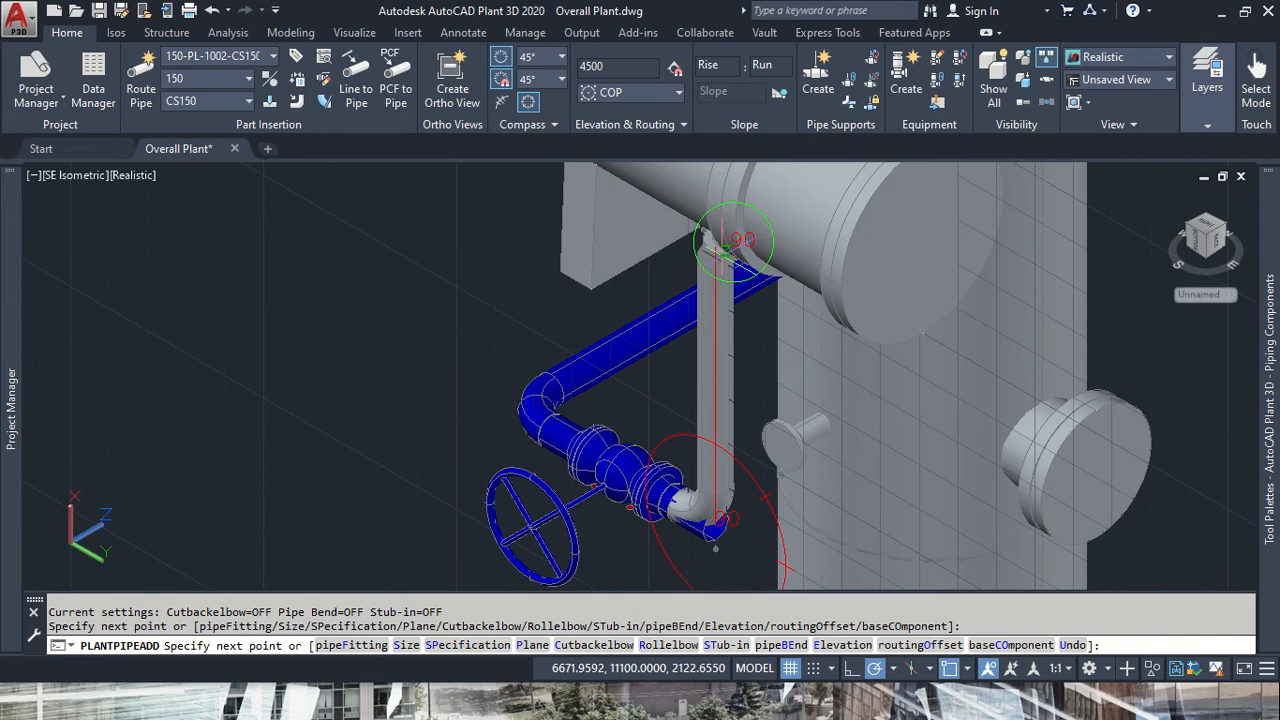
scroll(724, 255, up, 3)
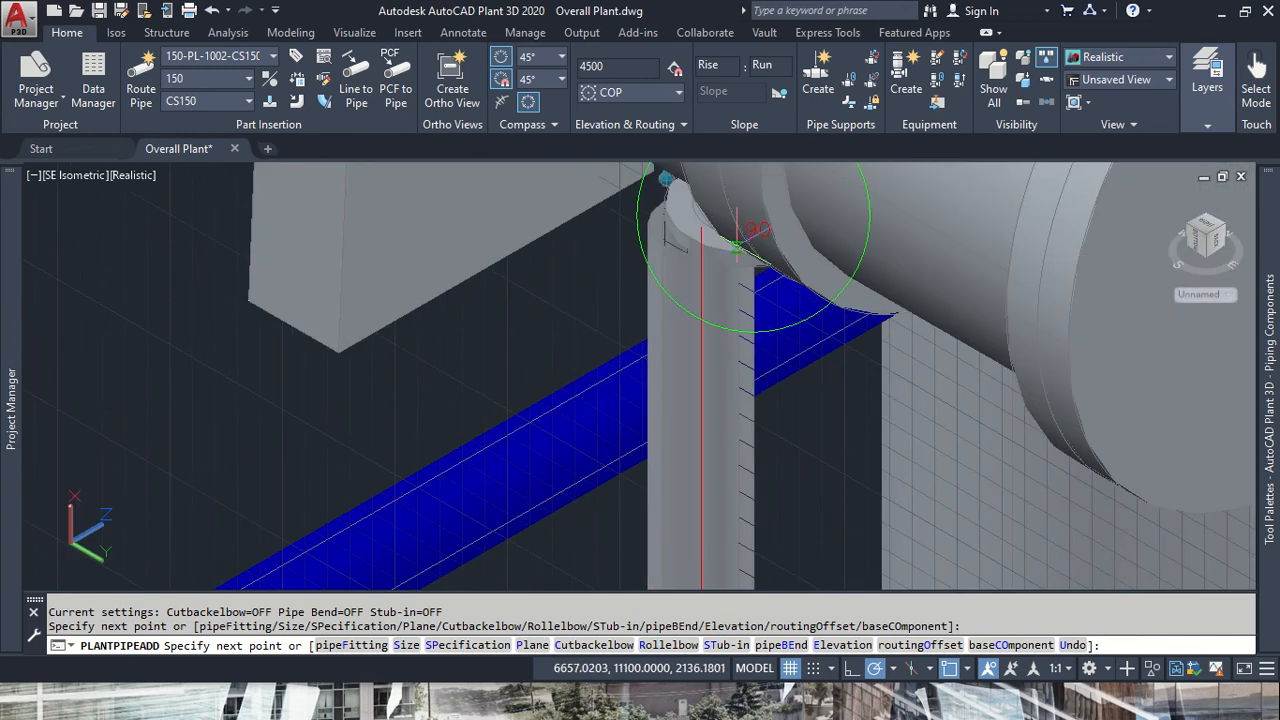
click(737, 245)
key(ctrl+z)
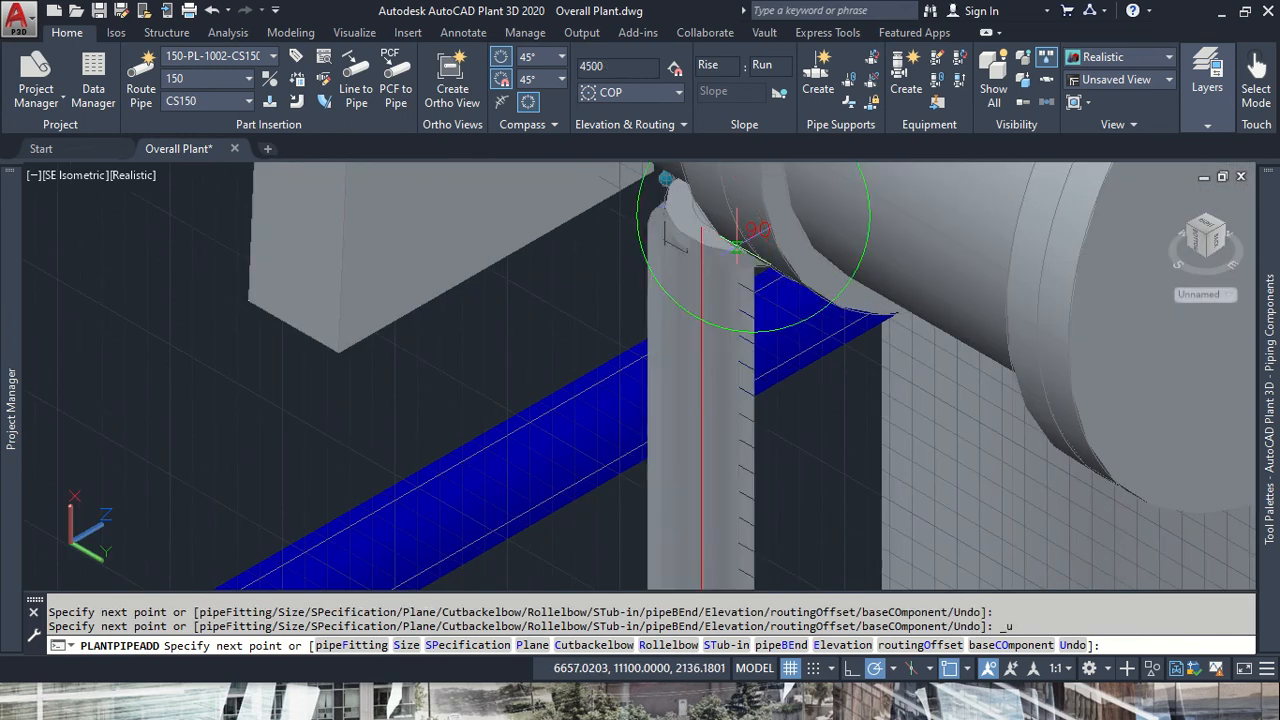
key(Escape)
- In the front view, try to route pipe from the vessel's underside nozzle down to the valve's outlet pipe, then undo it
mouse_move(1268, 400)
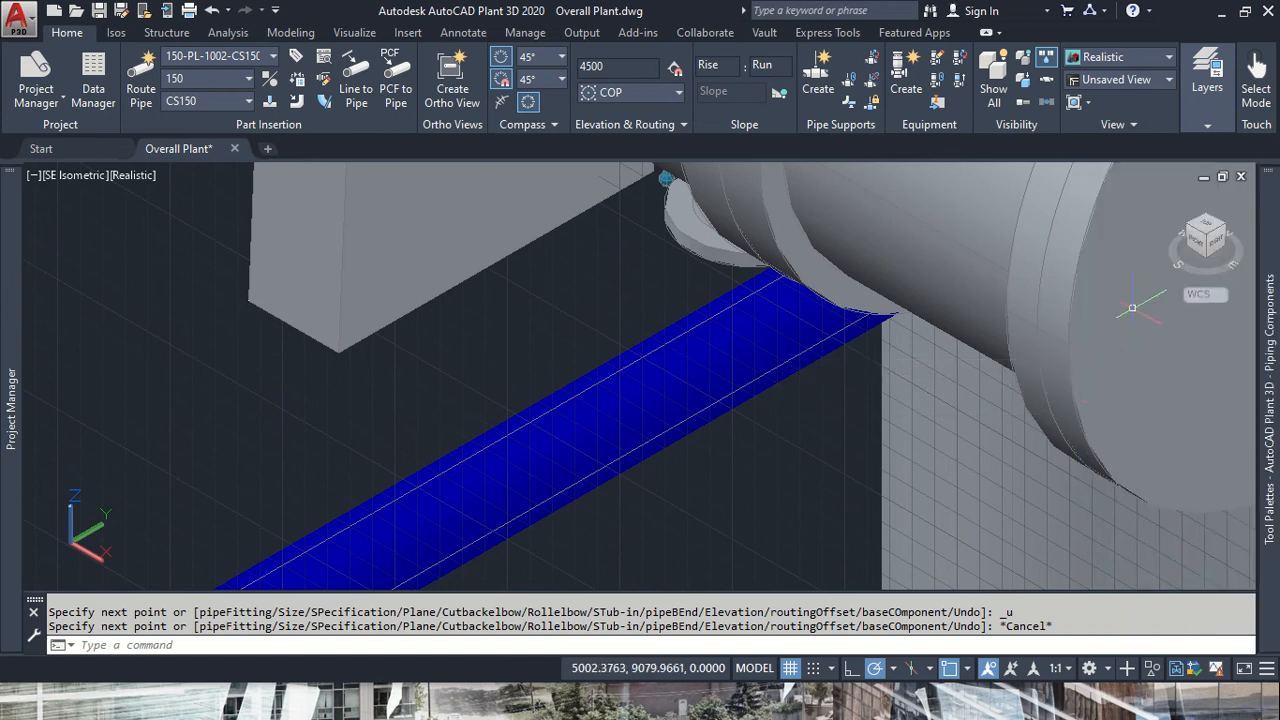
click(1195, 244)
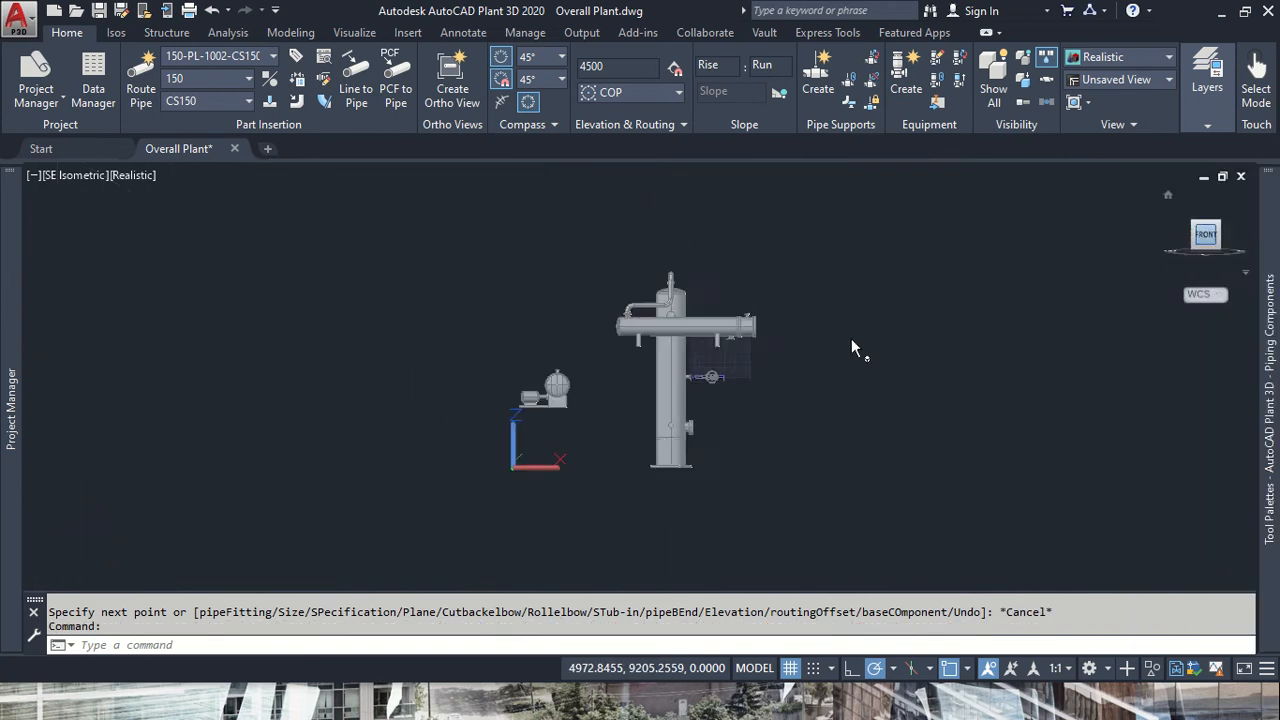
scroll(651, 394, up, 6)
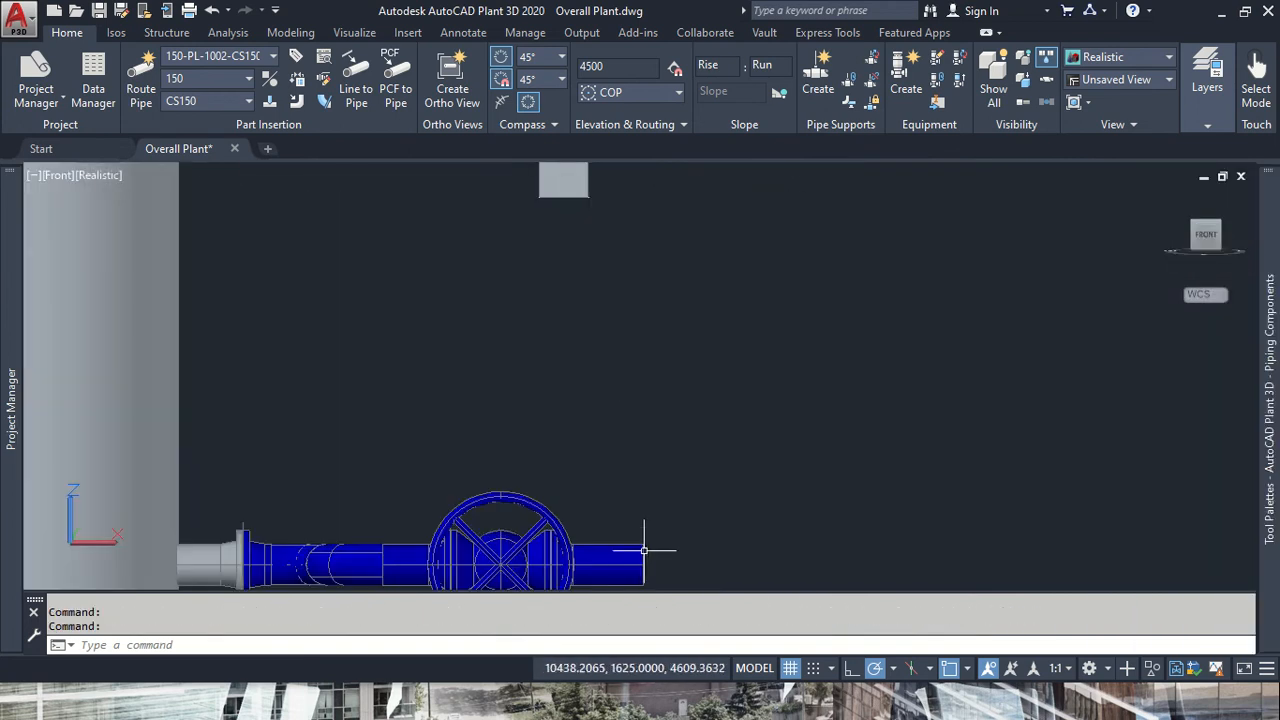
scroll(698, 203, down, 2)
middle_drag(698, 203, 701, 241)
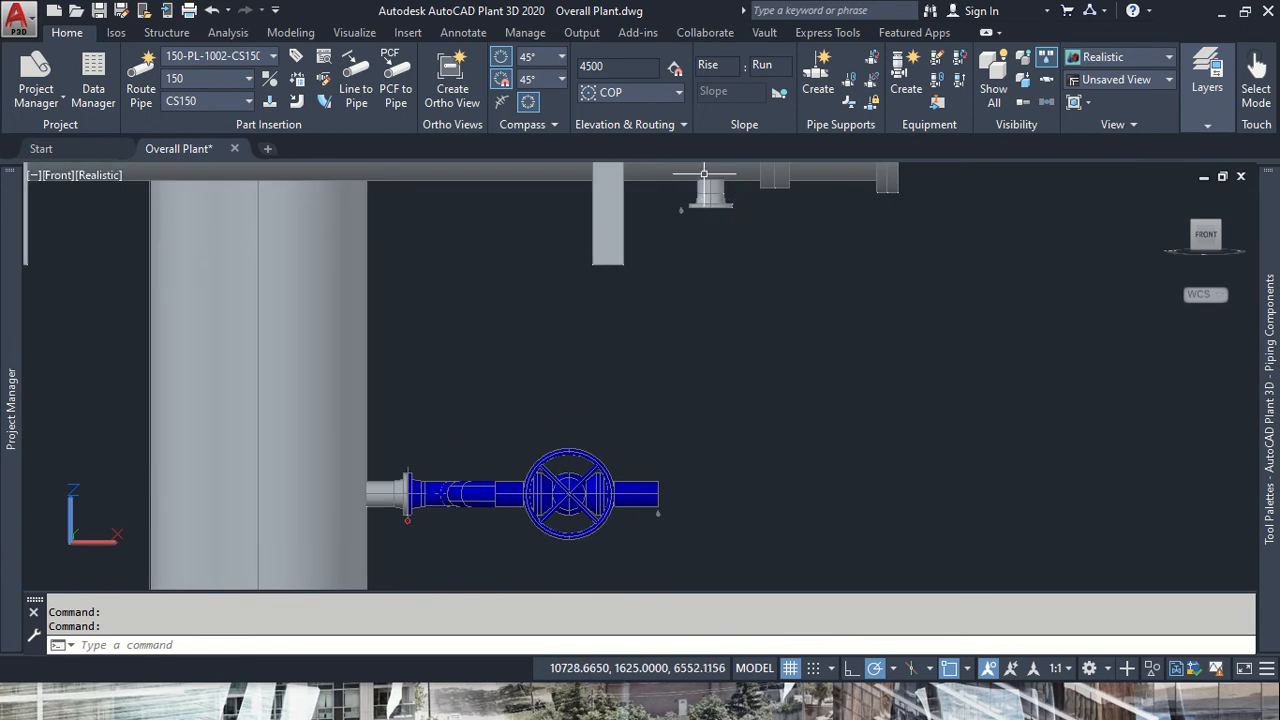
click(707, 210)
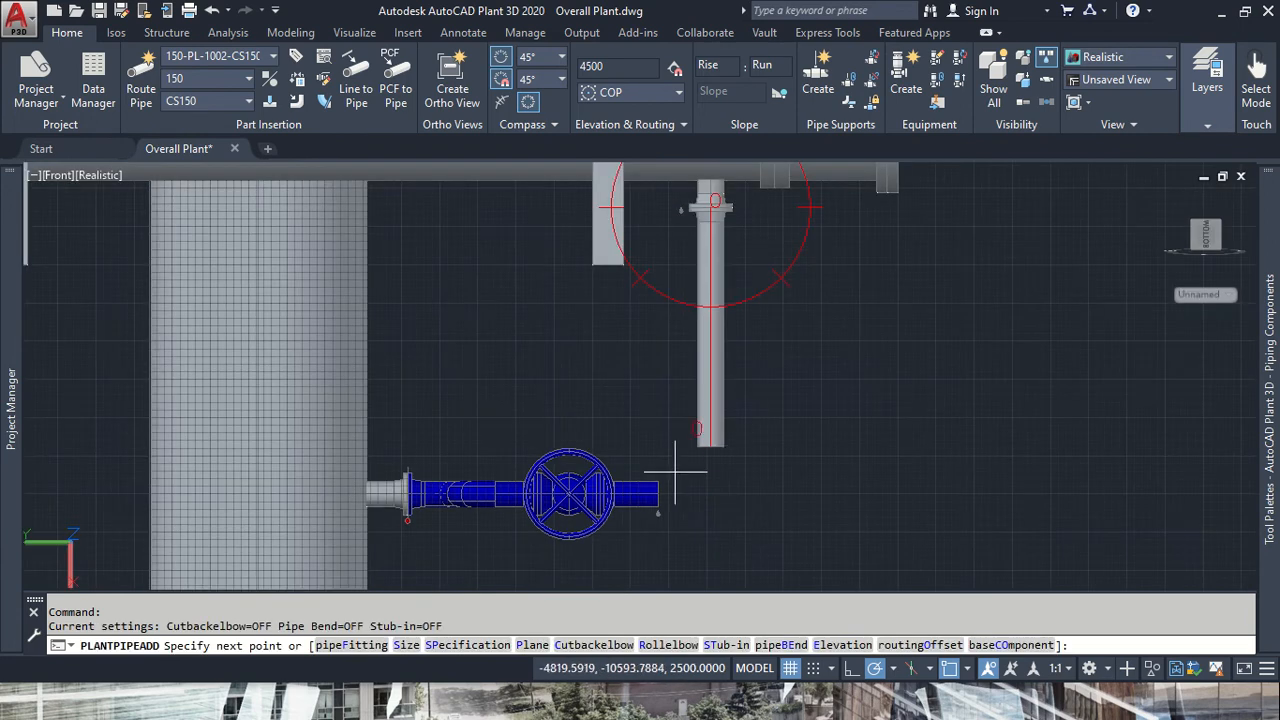
click(658, 493)
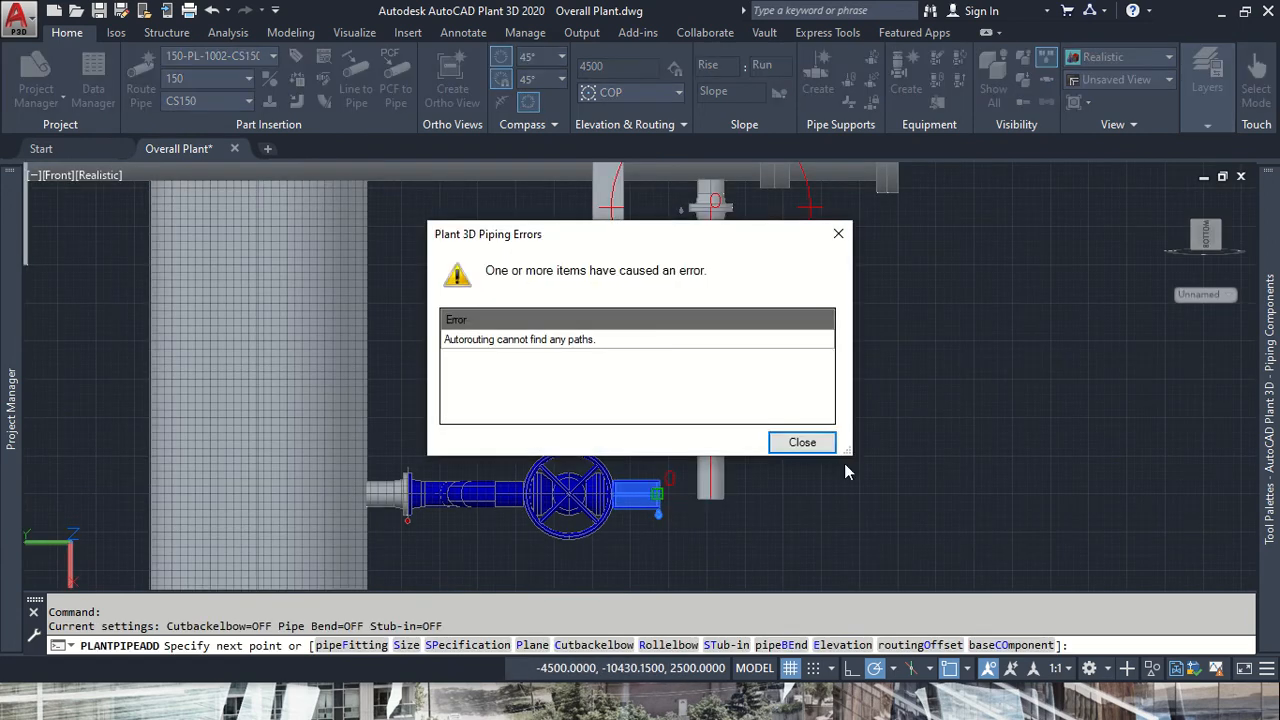
click(797, 444)
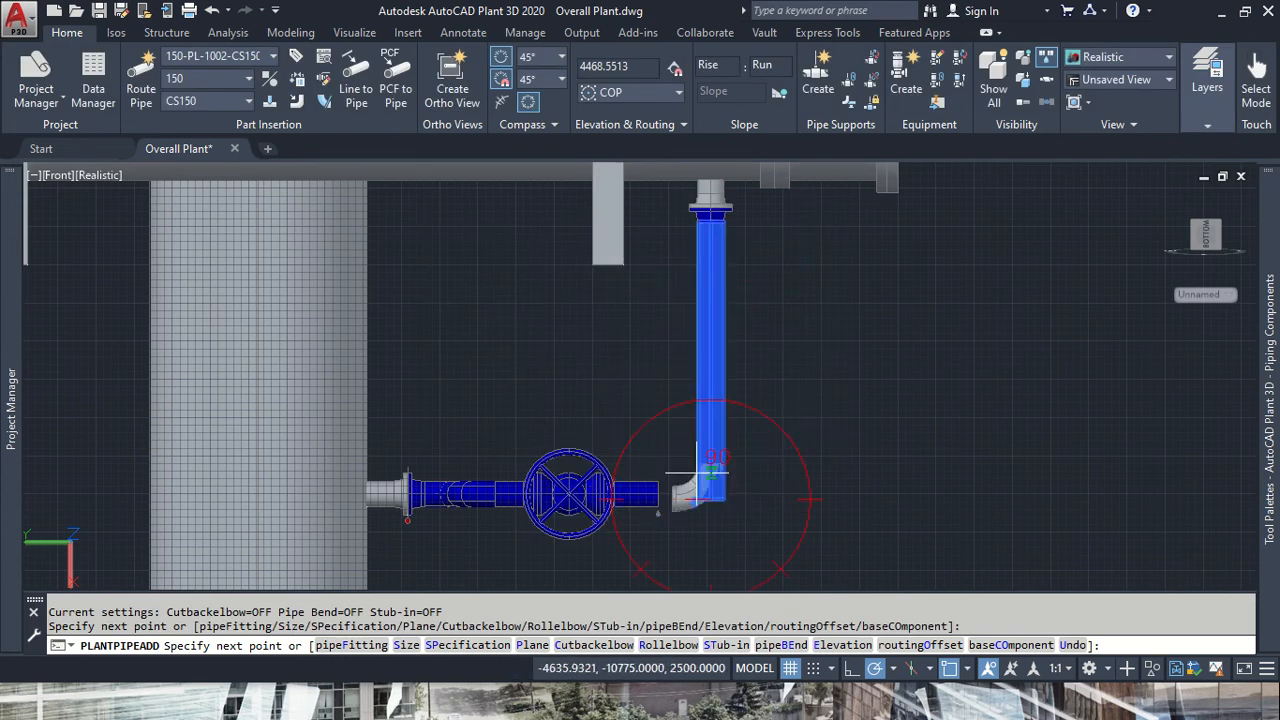
key(Escape)
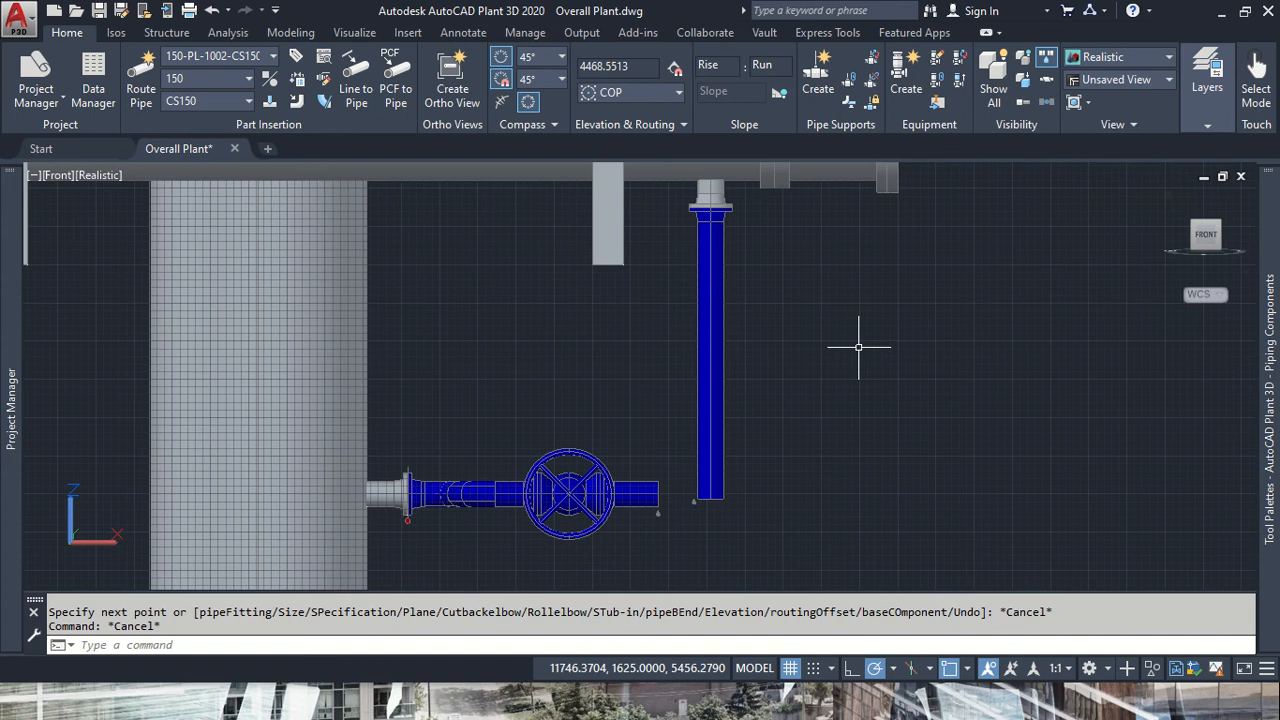
key(Escape)
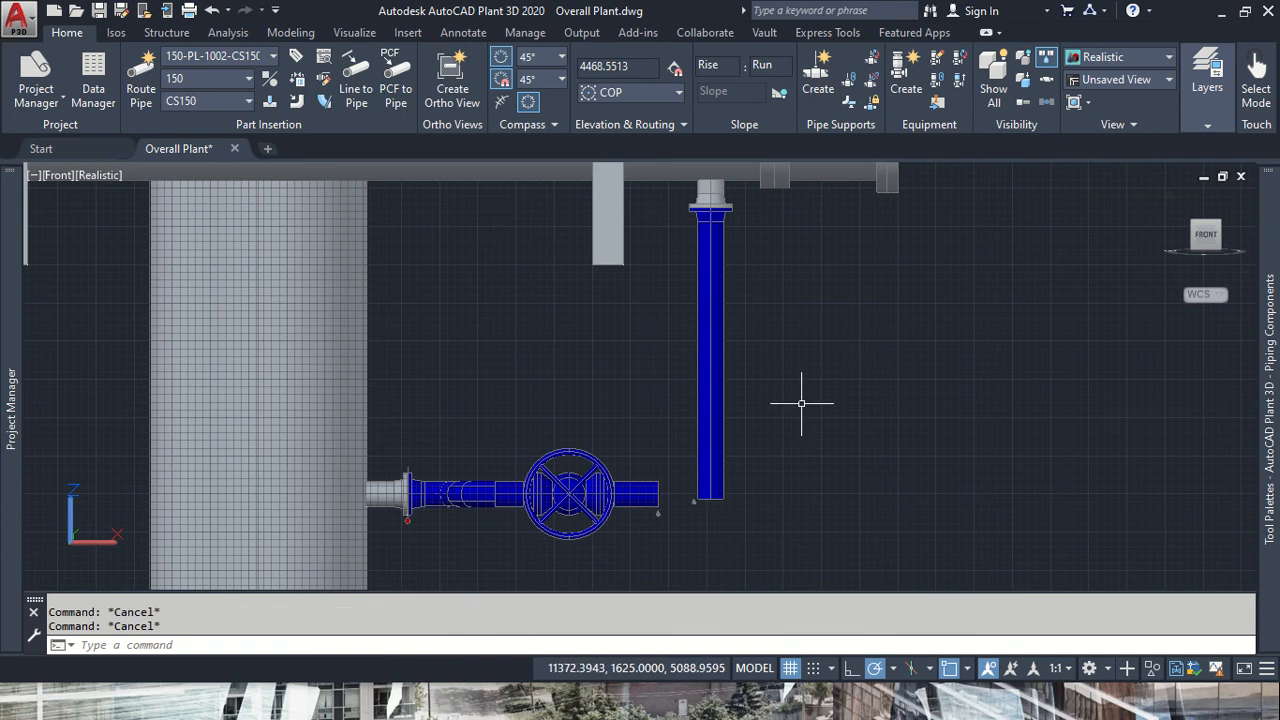
key(ctrl+z)
- Return to the SE isometric view and delete the short pipe on the valve's outlet
scroll(773, 435, down, 5)
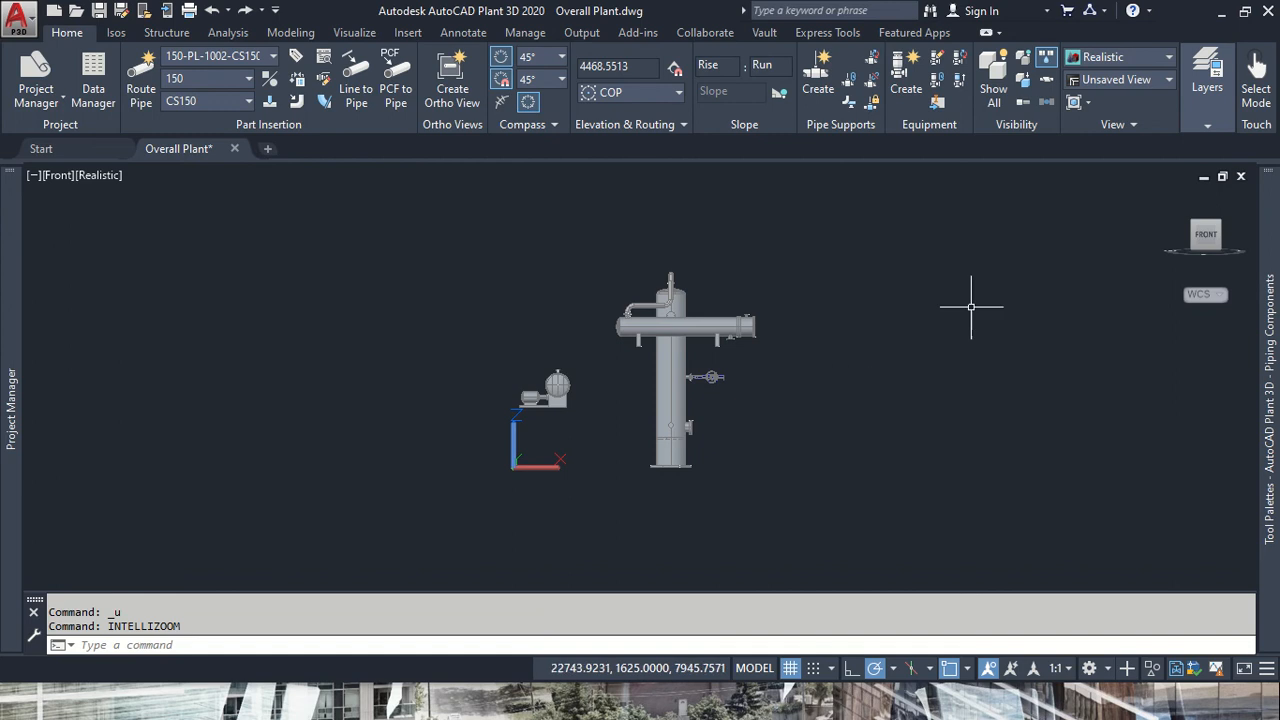
mouse_move(1268, 300)
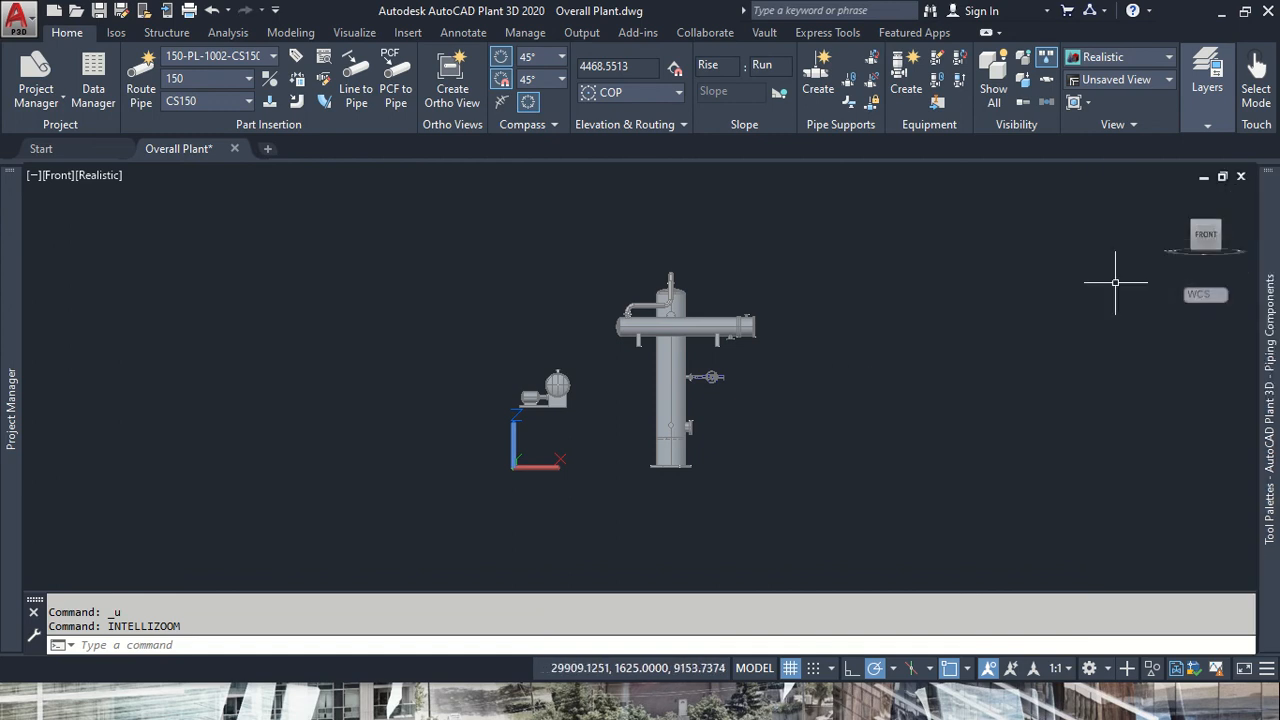
click(1218, 225)
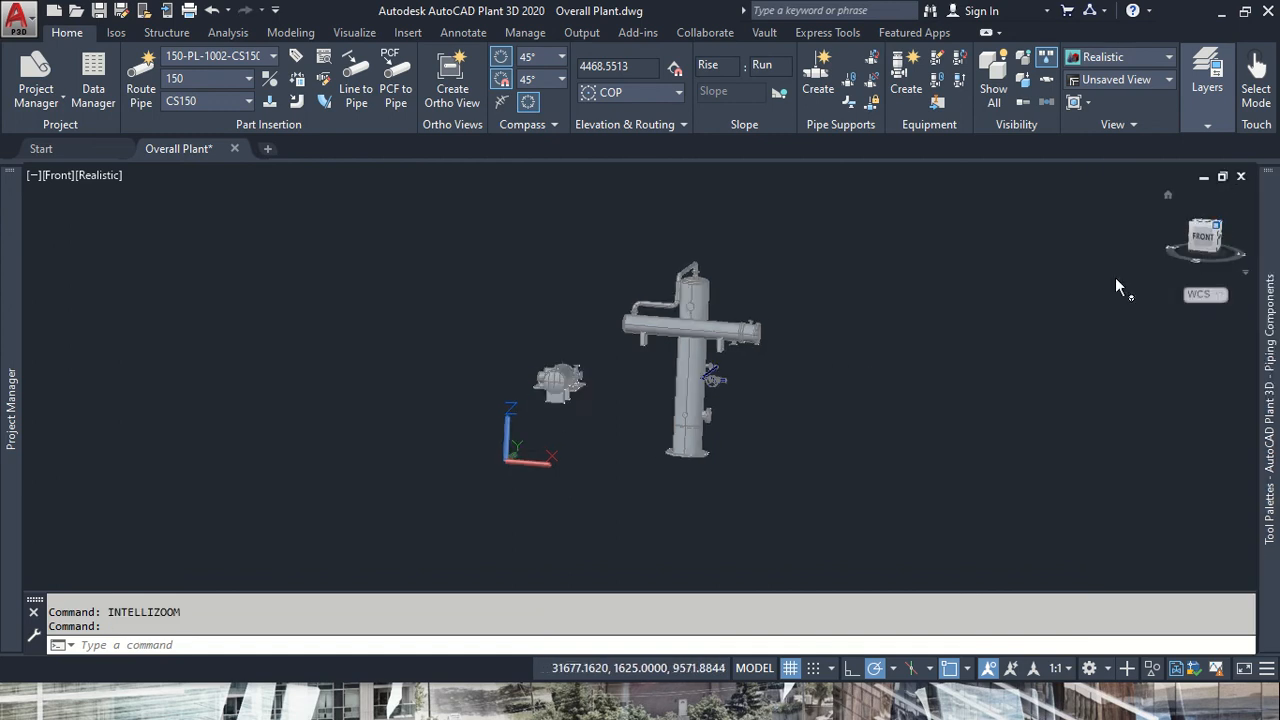
scroll(800, 425, up, 9)
middle_drag(147, 328, 611, 551)
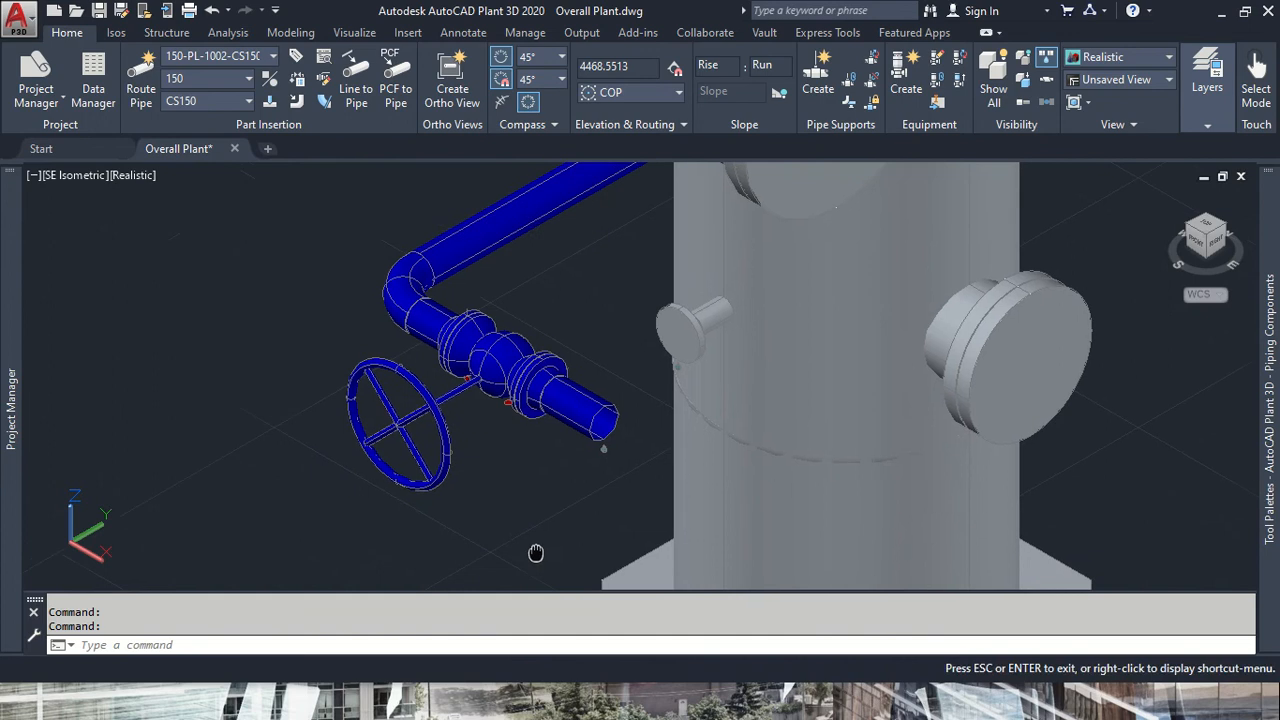
click(600, 425)
key(Delete)
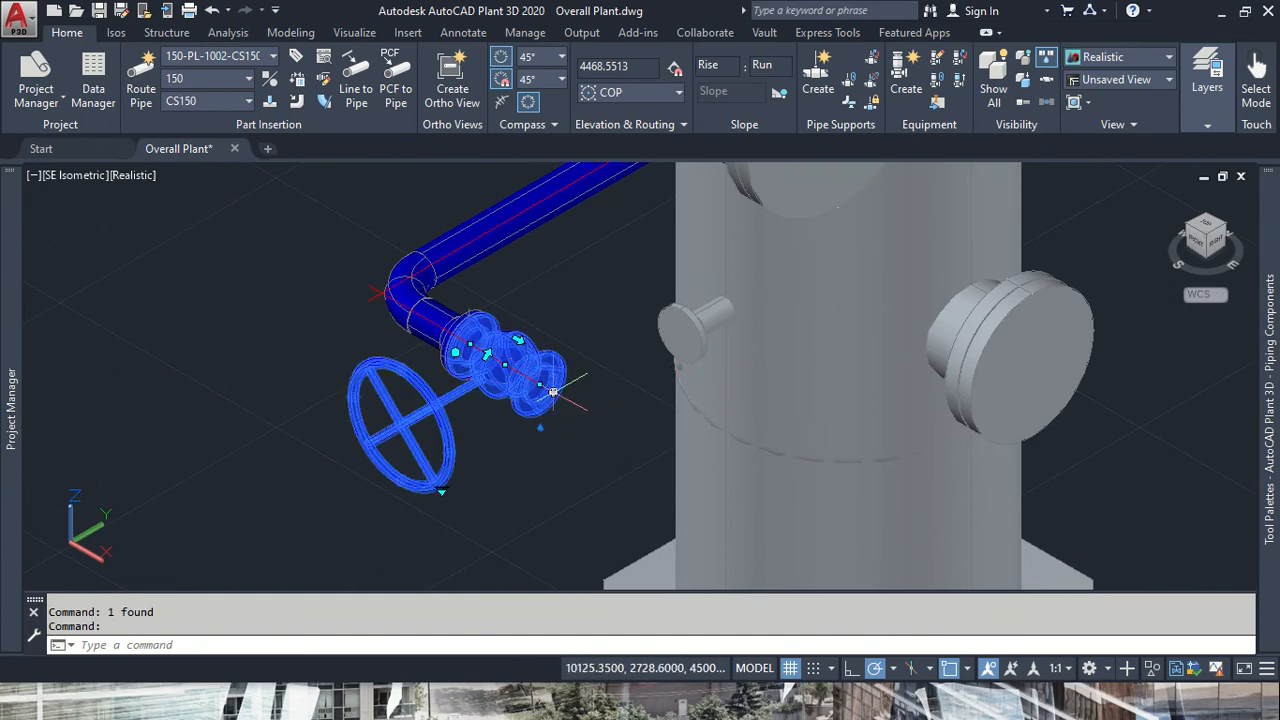
- Start routing pipe from the valve's open end and place the next point at a distance of 381 along its axis
click(545, 378)
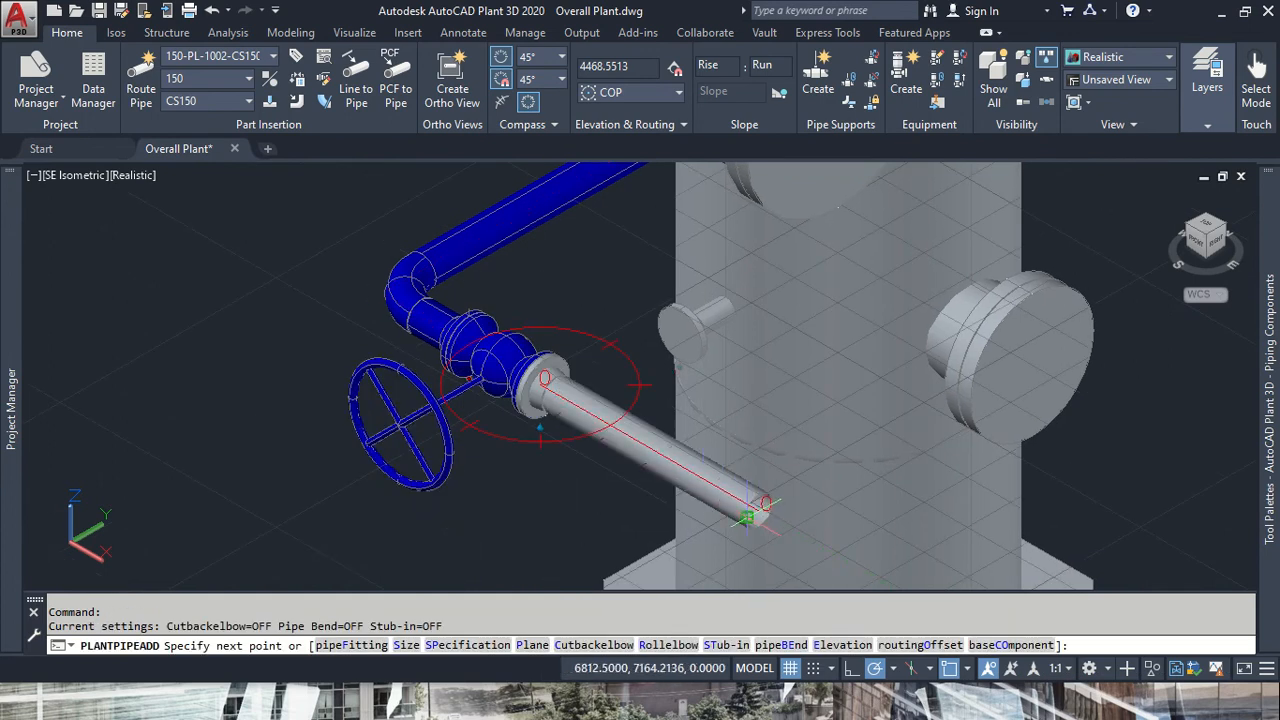
text(38)
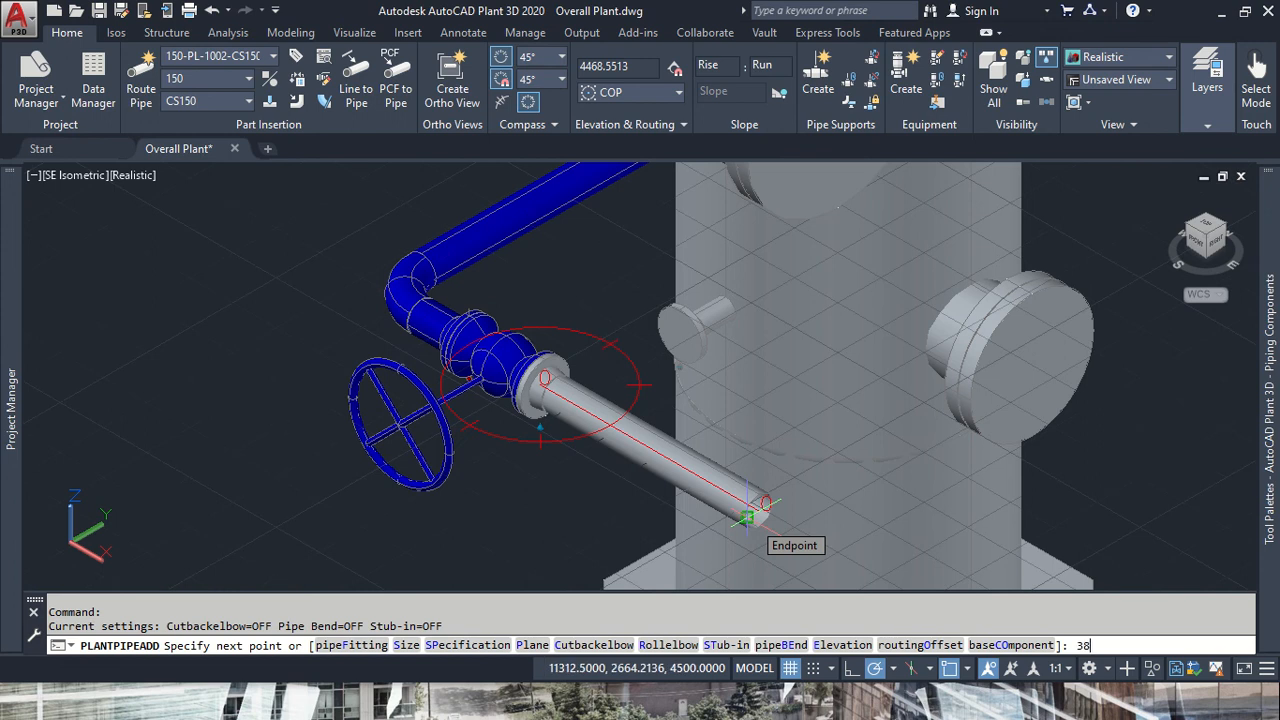
text(1)
key(Return)
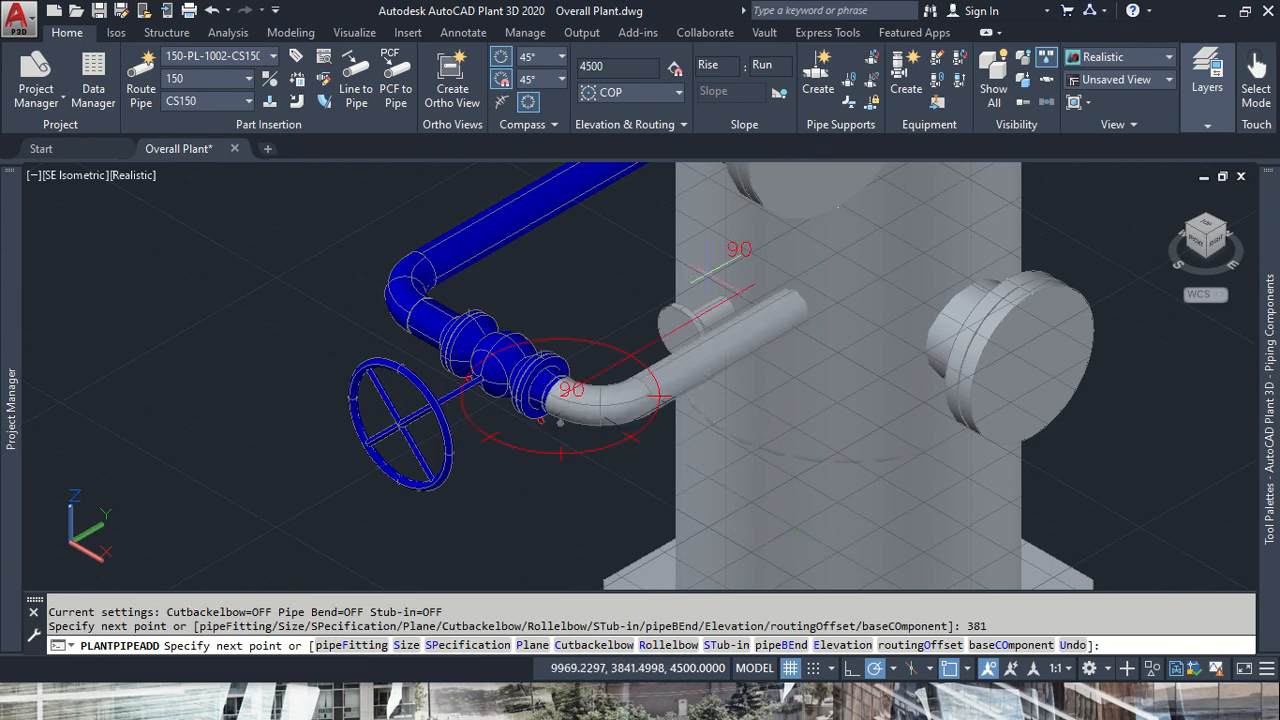
- Turn the compass to the vertical plane and route the pipe 1875 upward towards the vessel nozzle
ctrl+right_click(620, 398)
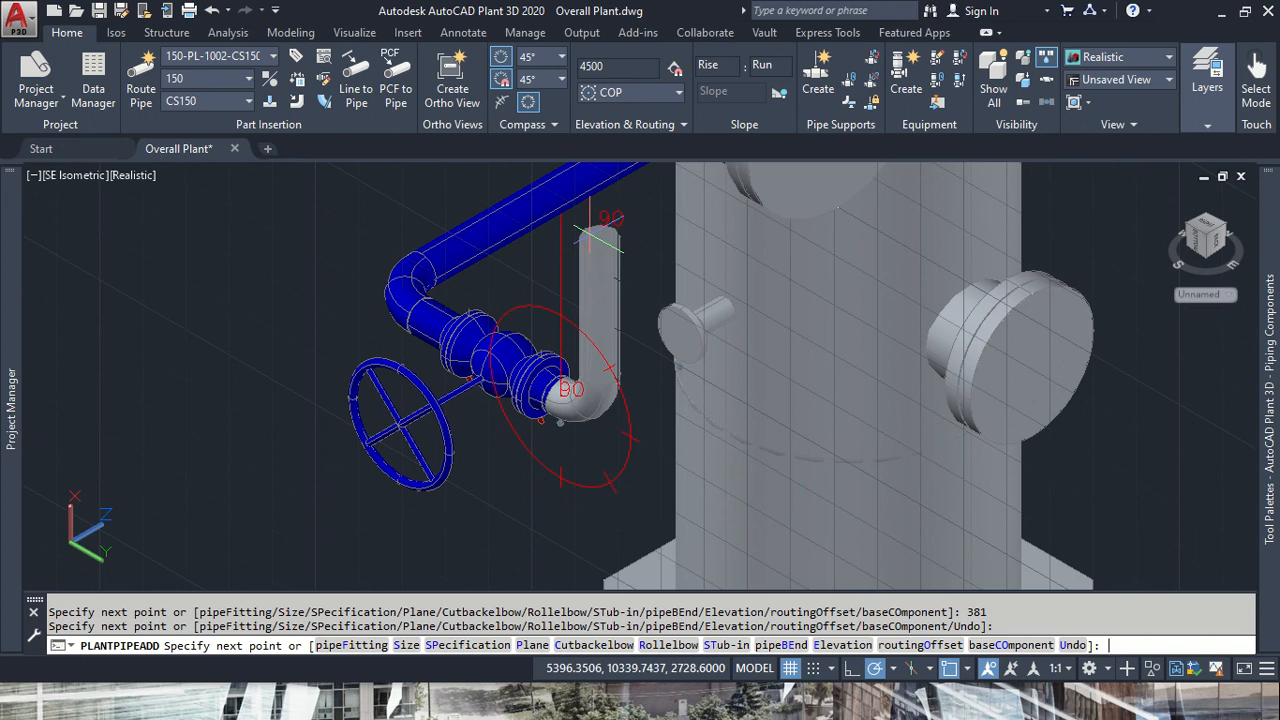
key(Return)
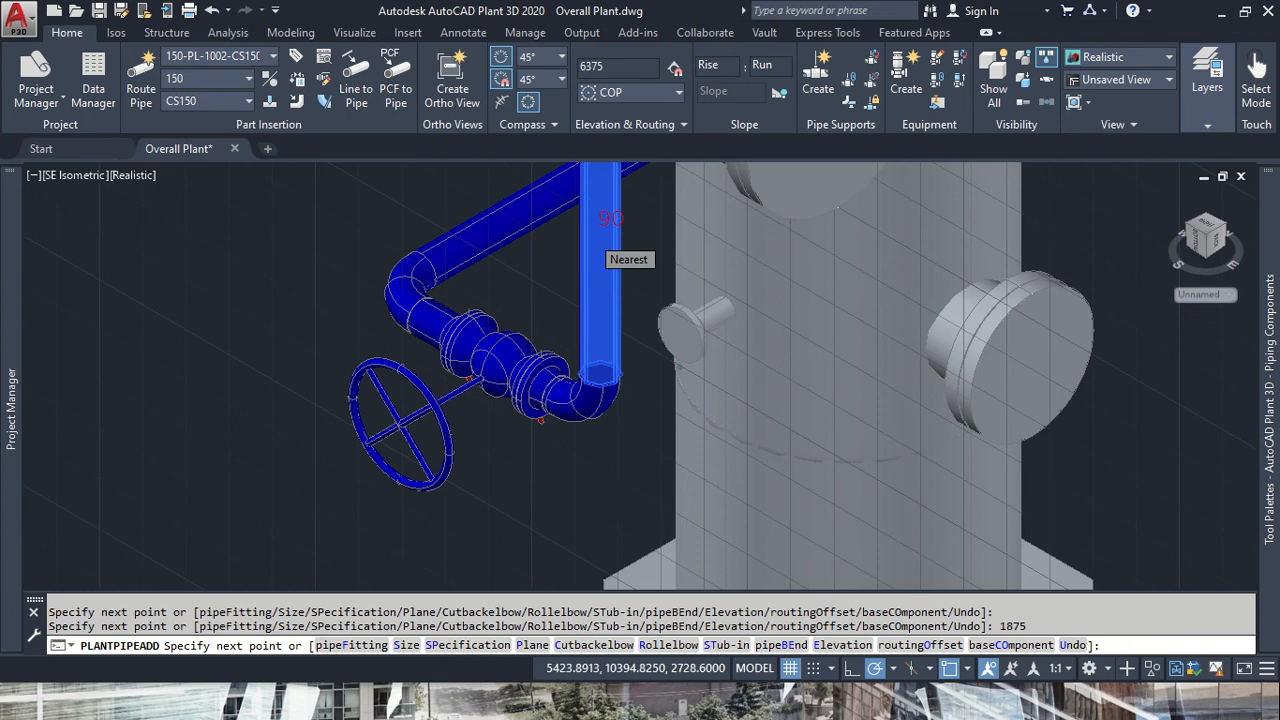
scroll(595, 232, down, 4)
key(Escape)
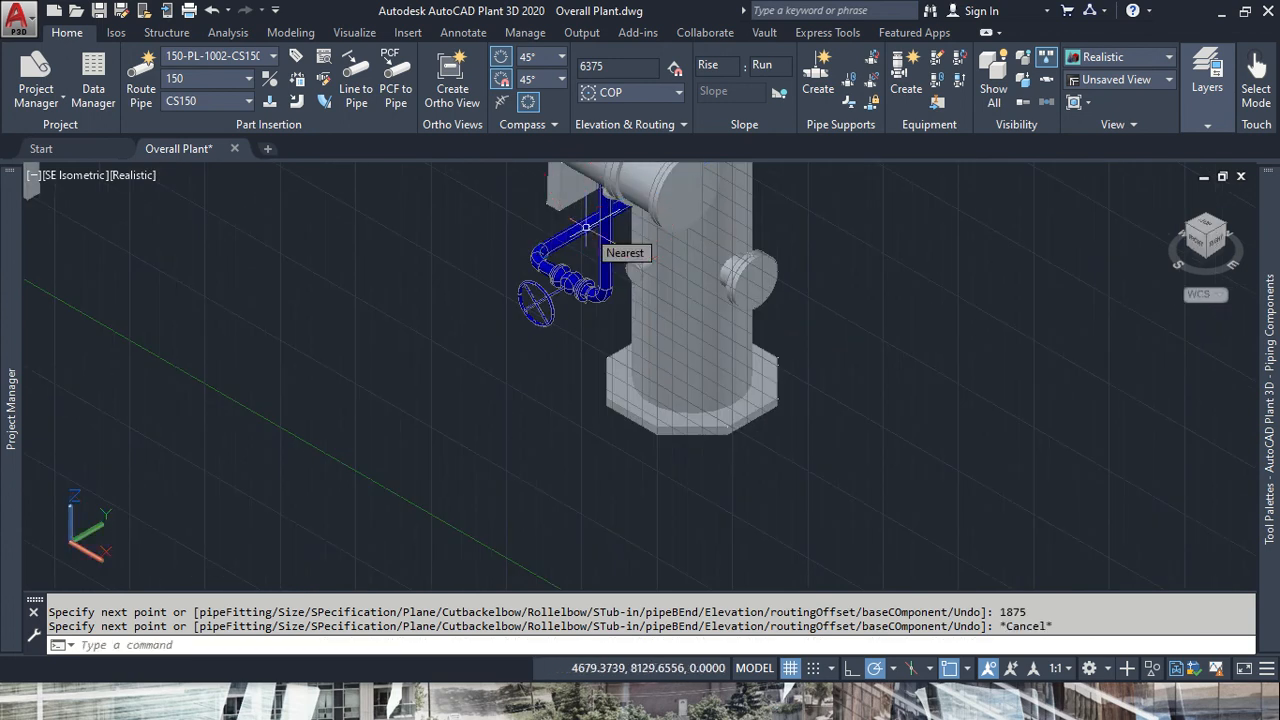
- Inspect in the front view how the vertical pipe's upper end lines up with the horizontal vessel's underside nozzle
mouse_move(1268, 300)
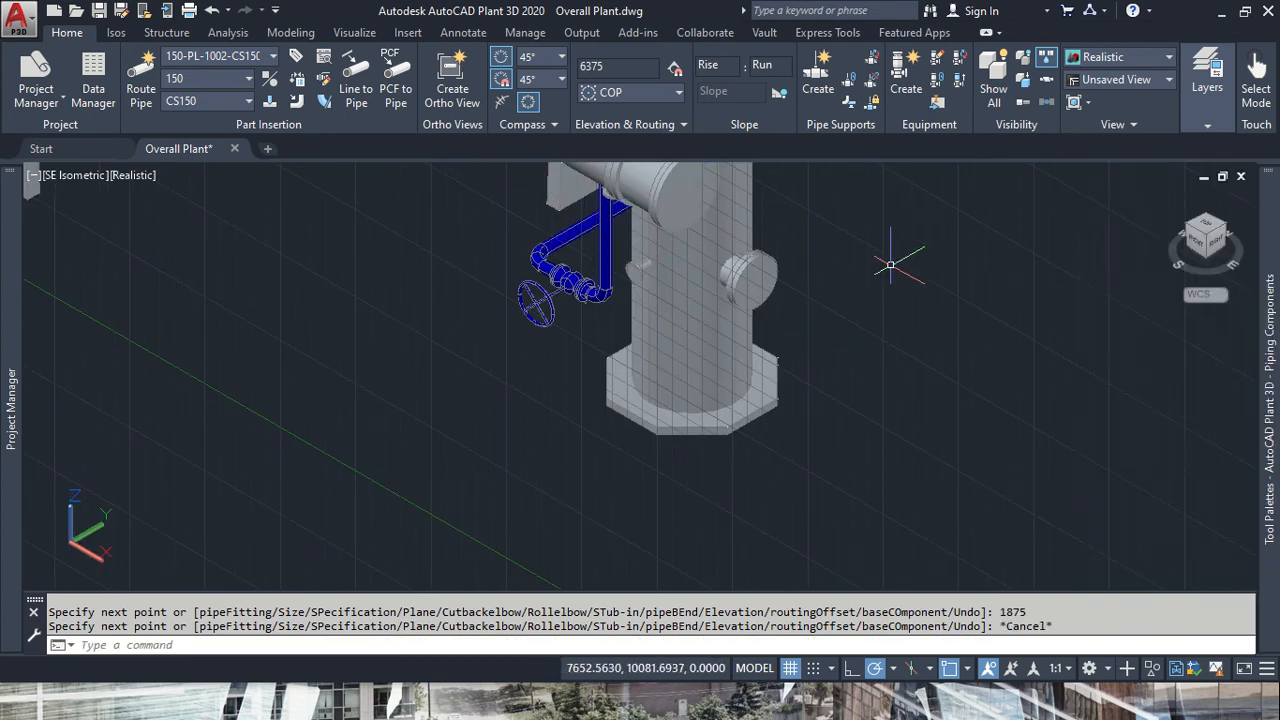
click(1203, 252)
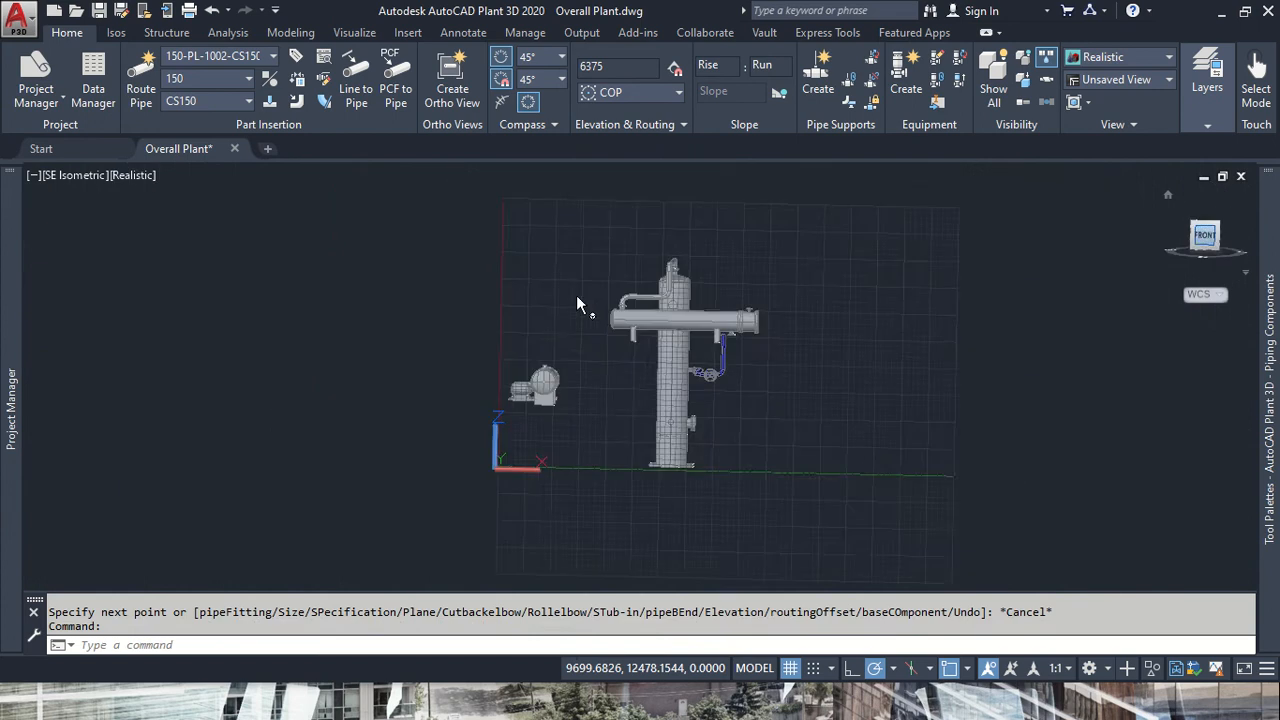
scroll(700, 370, up, 10)
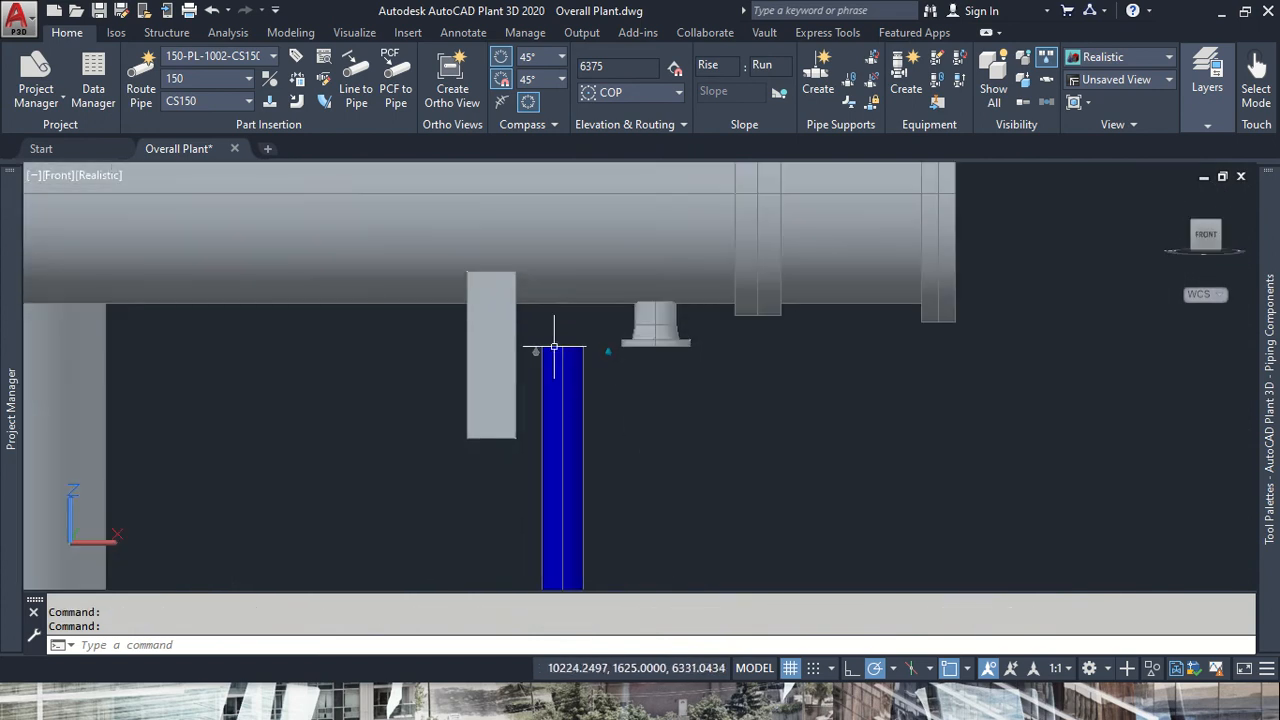
scroll(609, 349, down, 5)
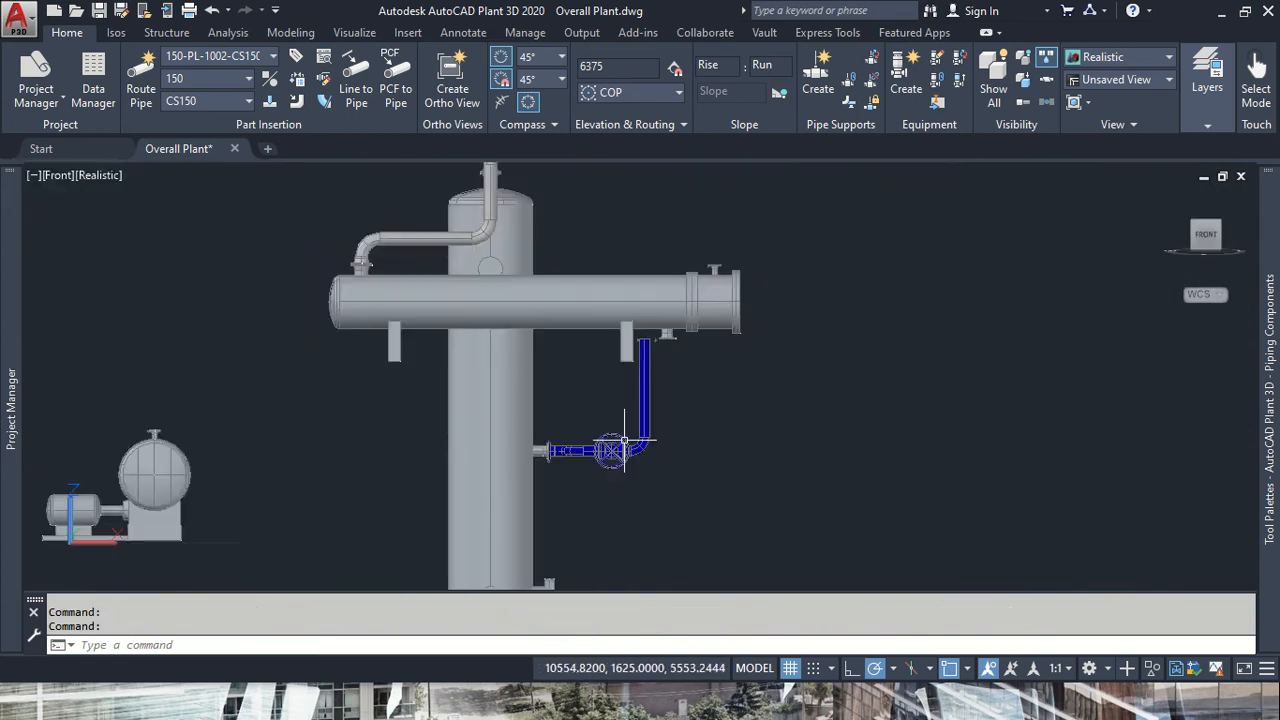
scroll(625, 441, up, 6)
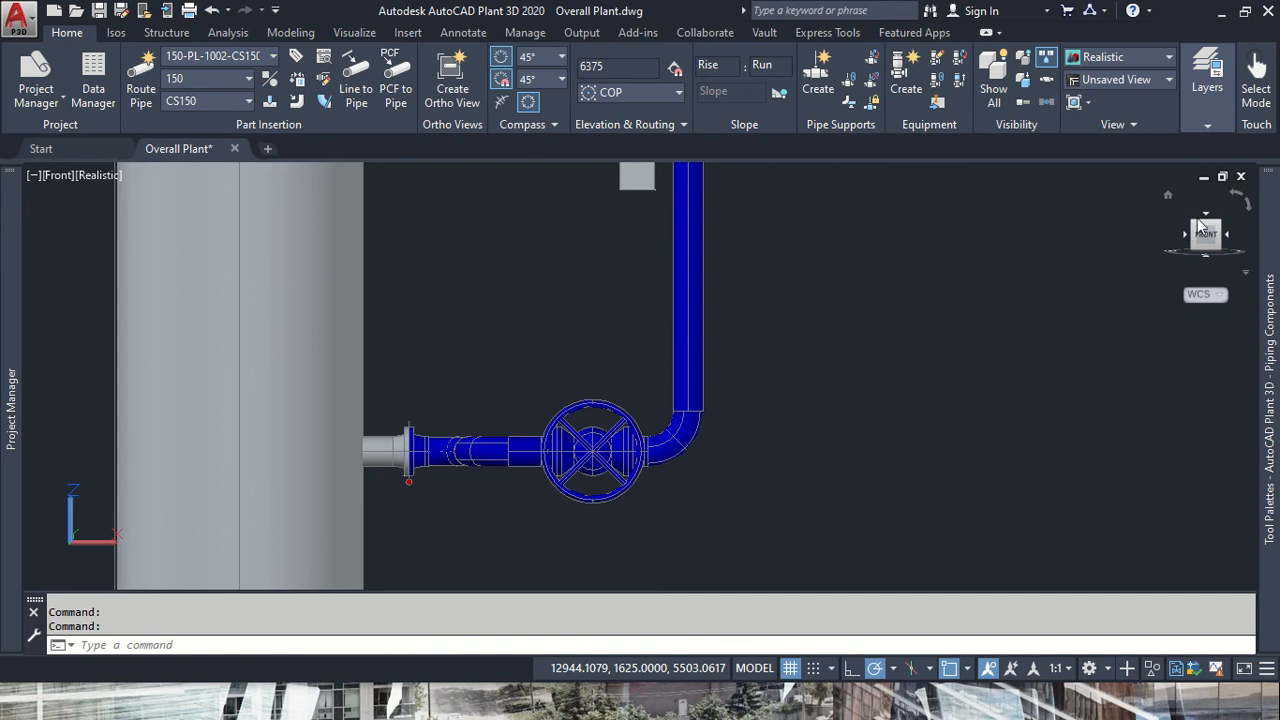
- In the SW isometric view, delete the vertical pipe, its elbow and the short pipe piece on the valve's outlet
click(1197, 234)
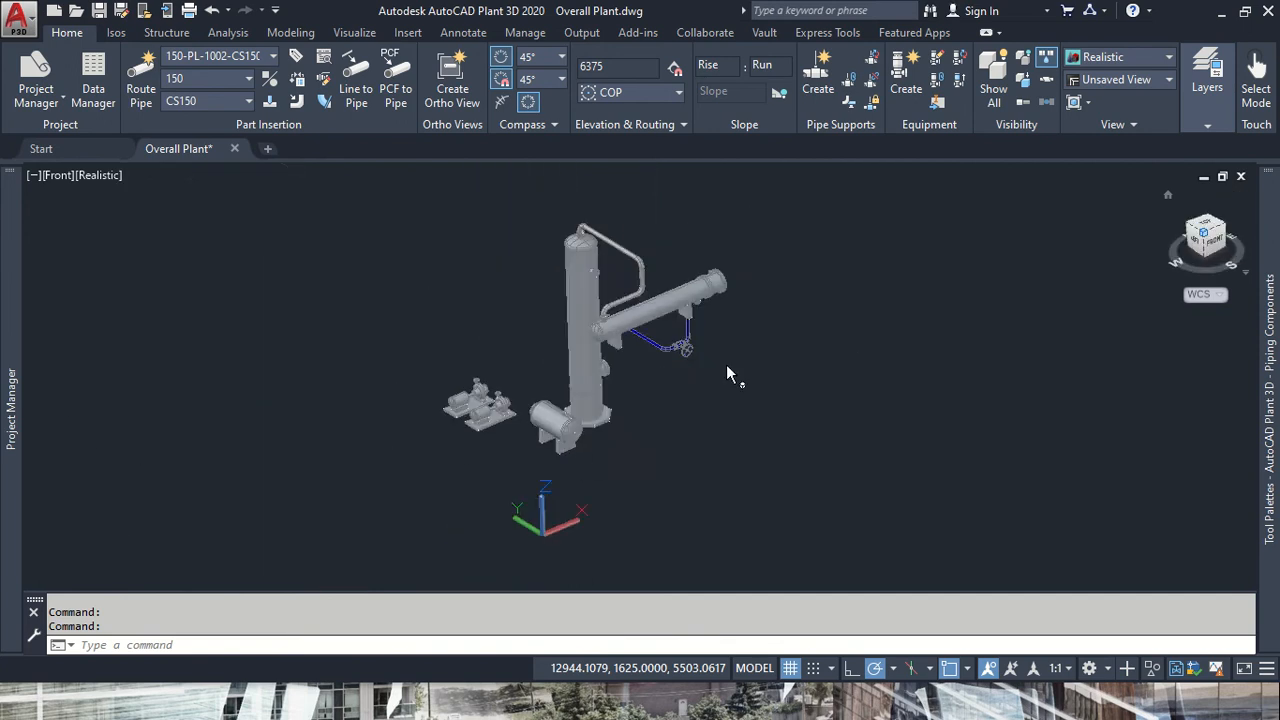
scroll(651, 365, up, 8)
middle_drag(534, 274, 493, 495)
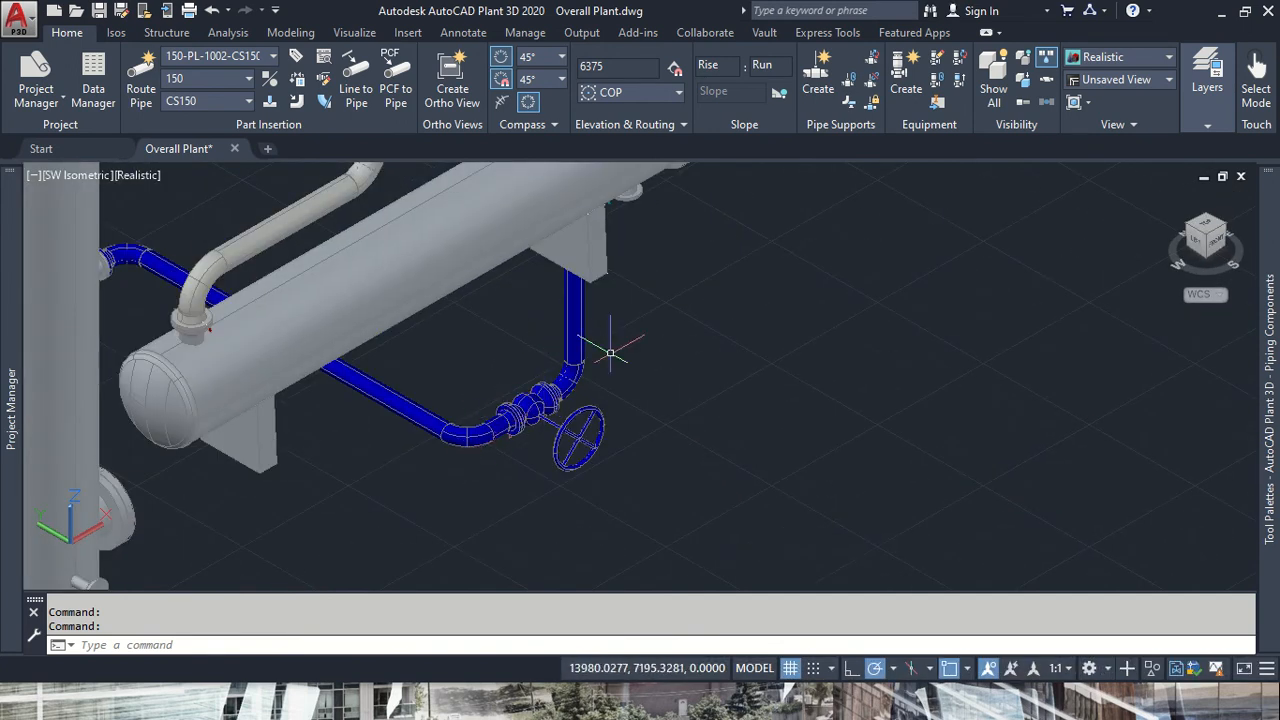
click(576, 332)
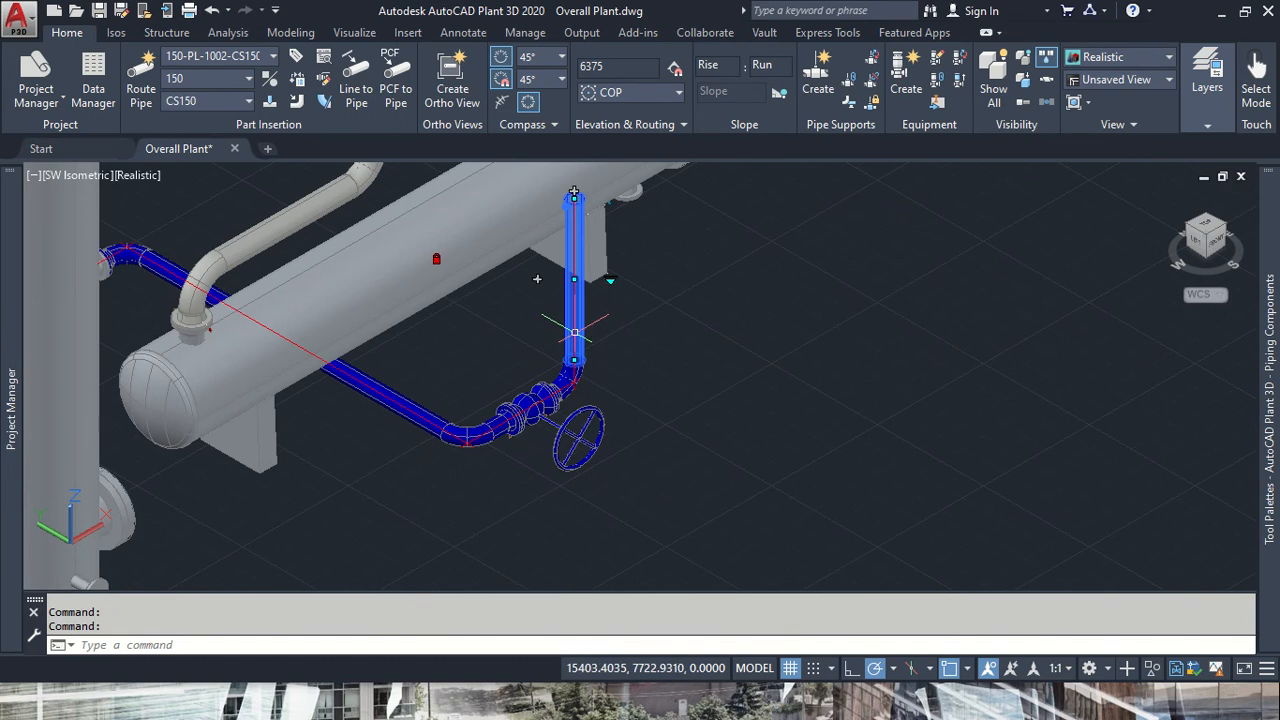
key(Delete)
scroll(573, 394, up, 6)
click(554, 366)
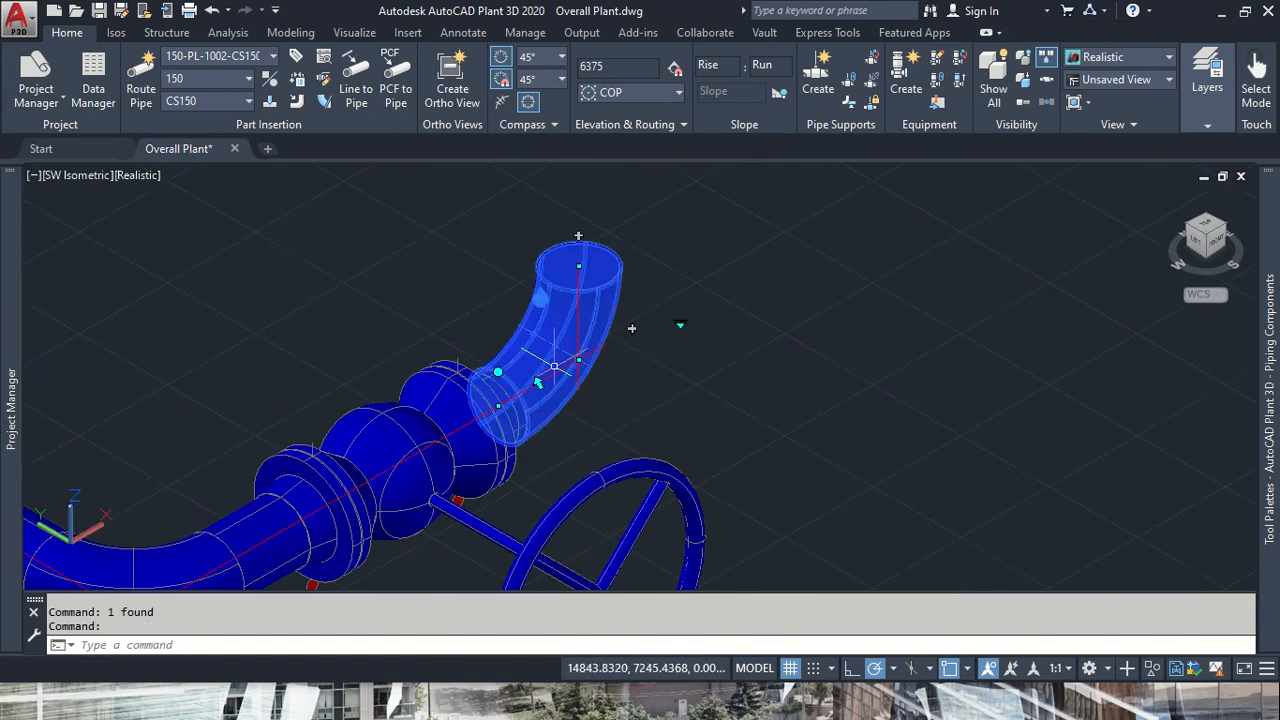
key(Delete)
scroll(514, 391, up, 3)
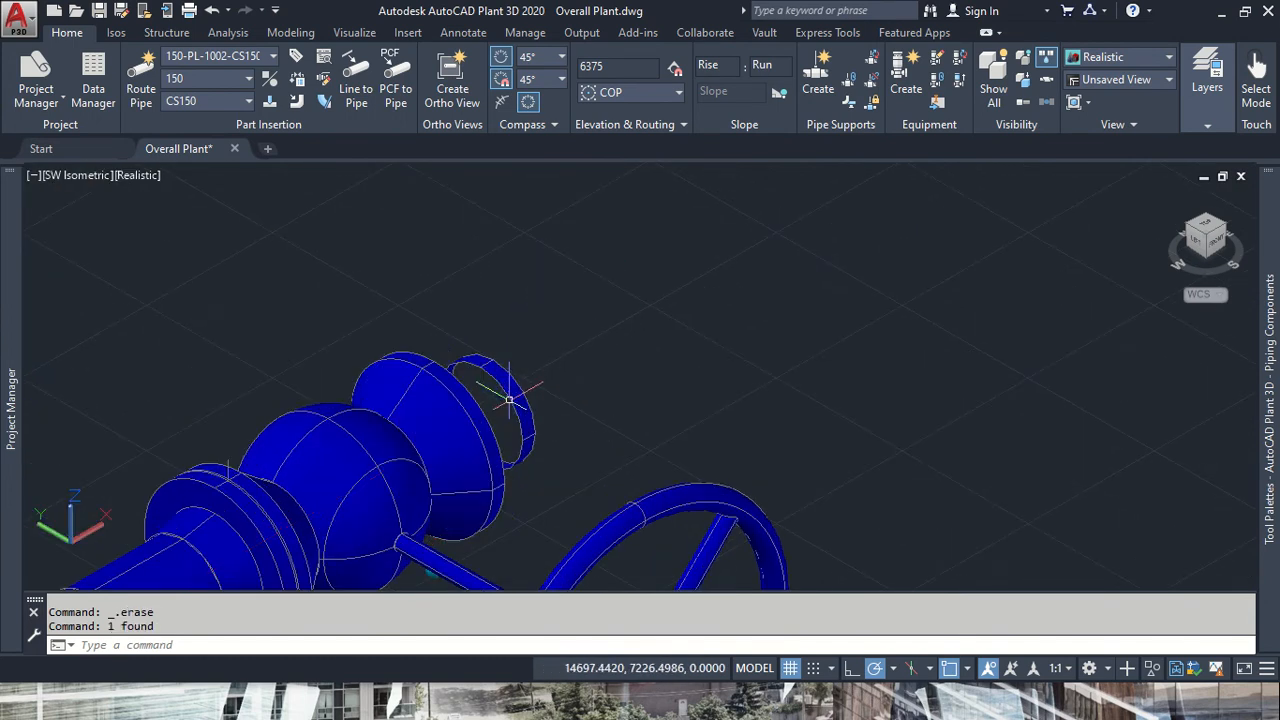
click(514, 391)
key(Delete)
- Try deleting the valve from the line, then undo the deletion
scroll(514, 391, down, 5)
click(439, 452)
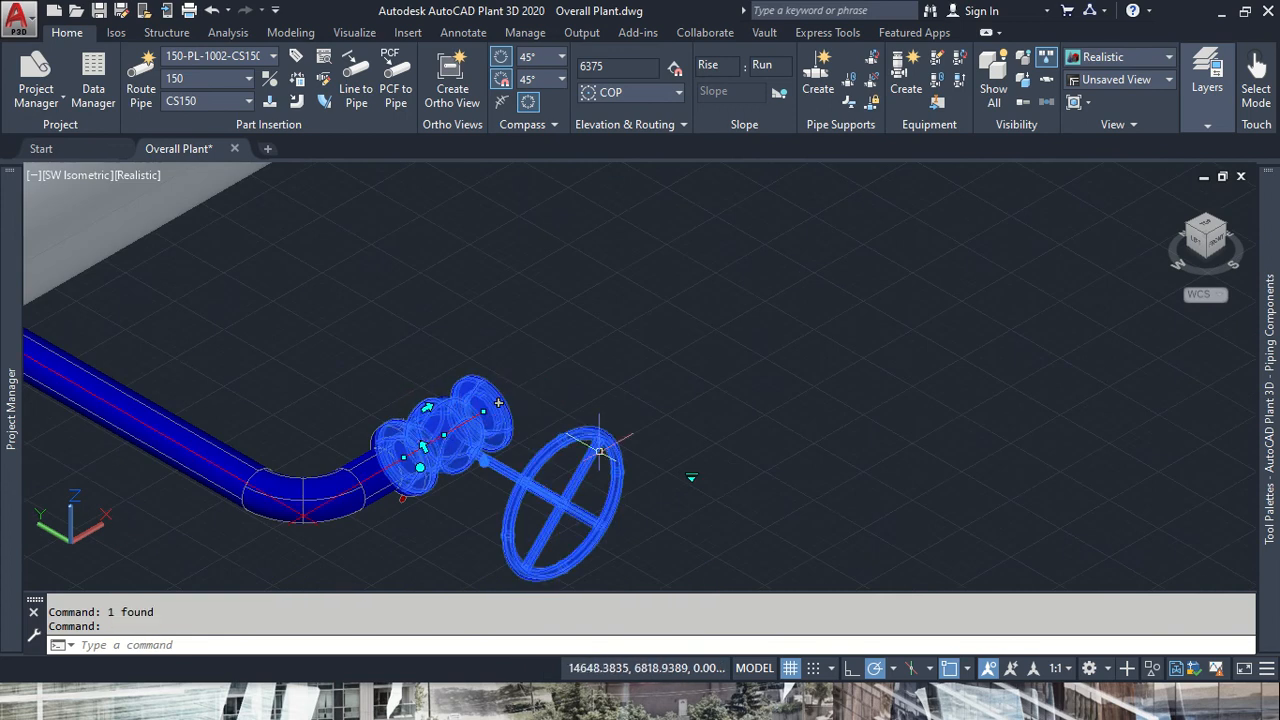
key(Delete)
click(393, 487)
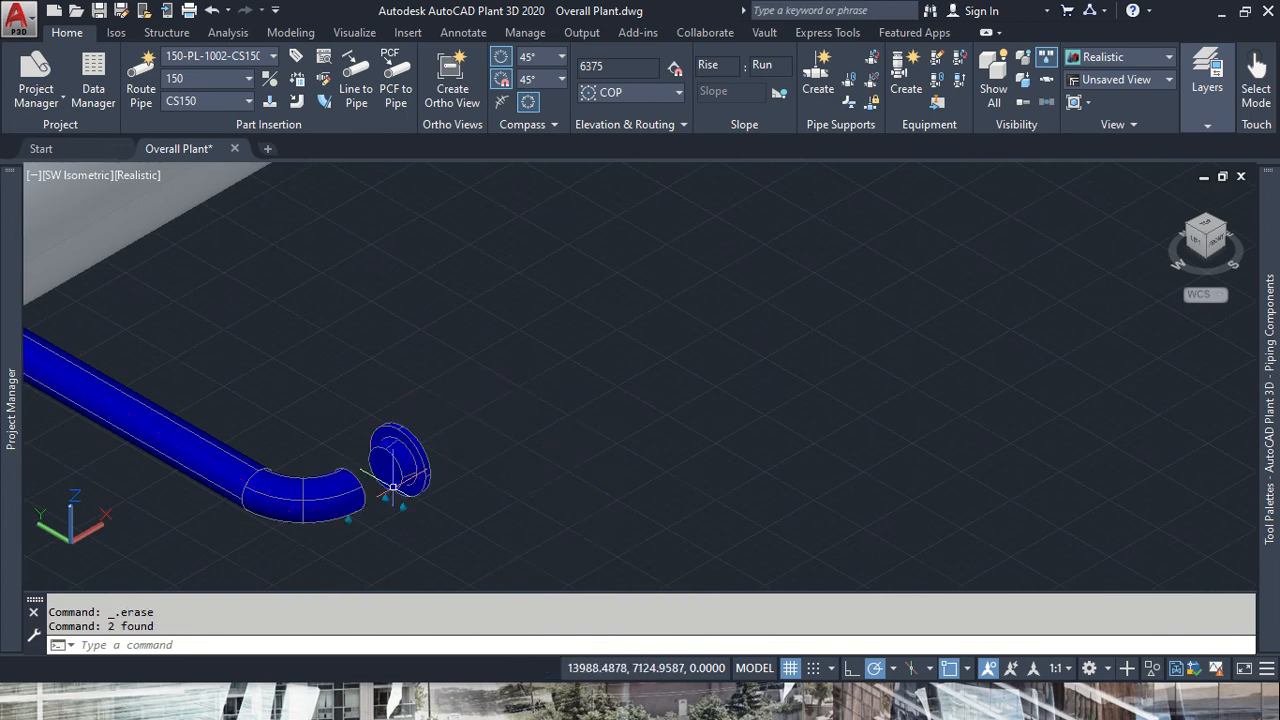
key(ctrl+z)
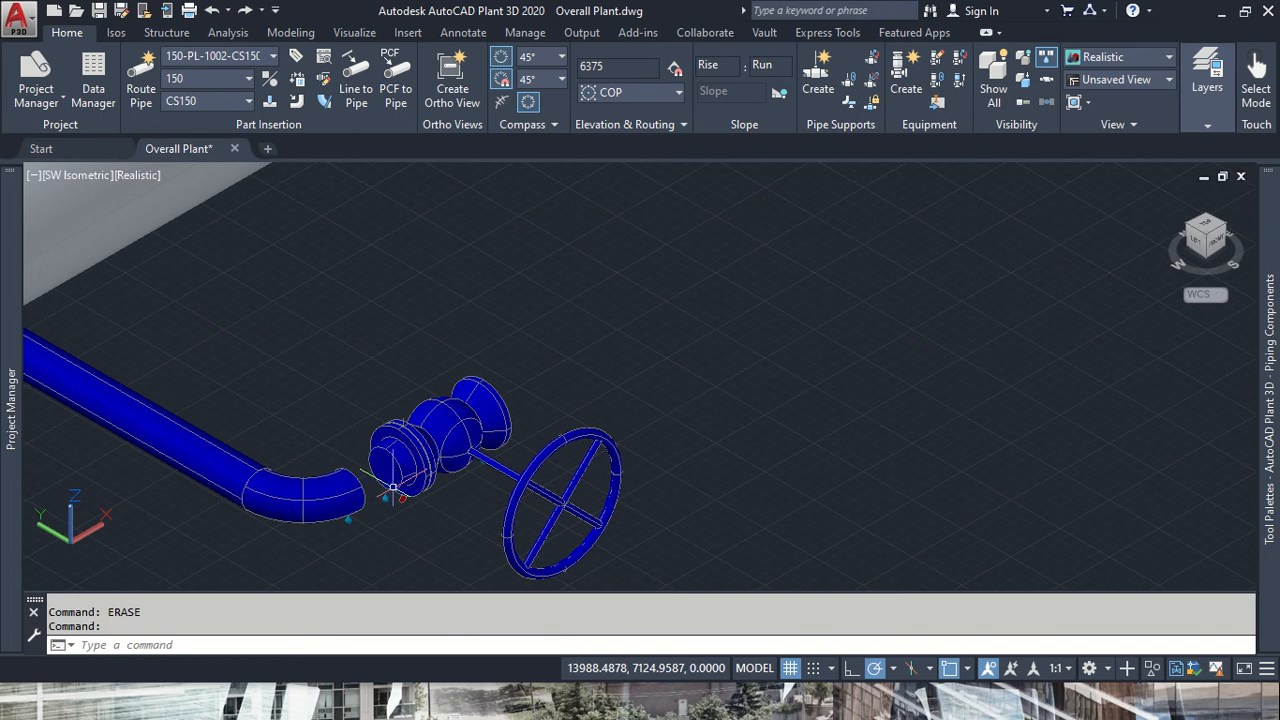
- Delete the flange on the valve's inlet, the adjoining elbow and the long straight pipe, keeping the valve
click(410, 455)
click(410, 455)
key(Delete)
click(343, 491)
key(Delete)
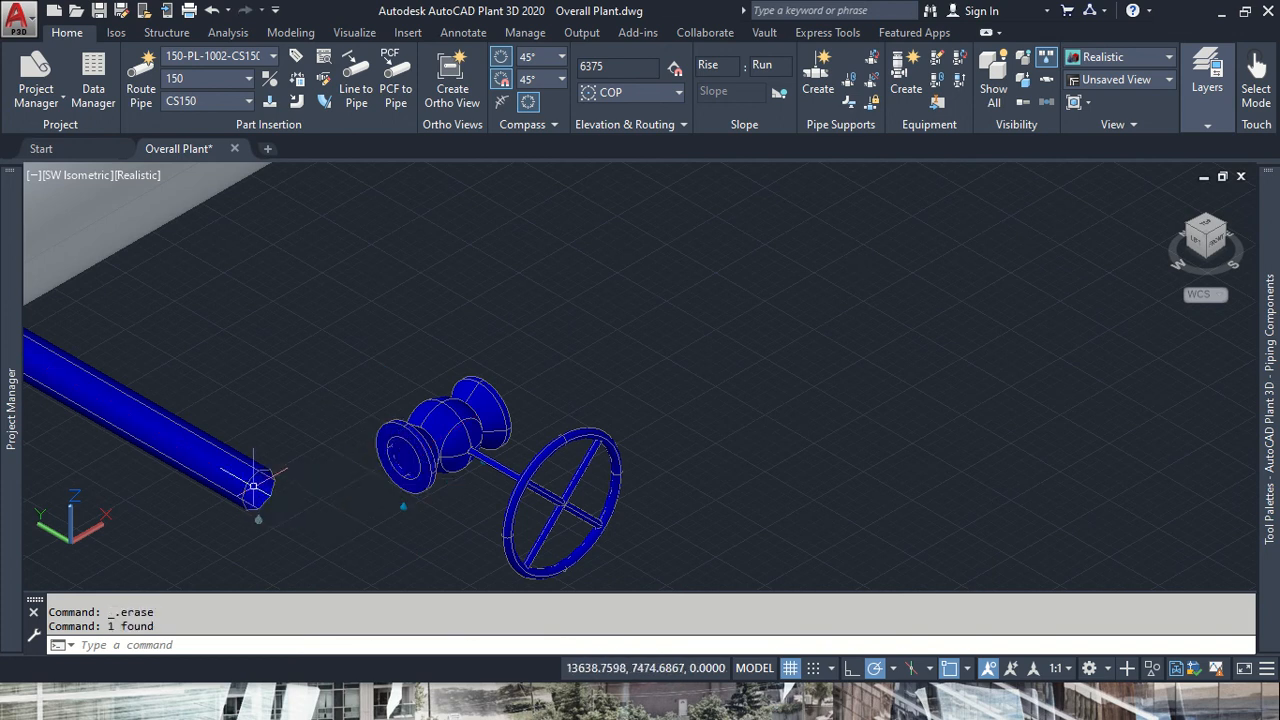
click(254, 486)
key(Delete)
- Delete the leftover elbow and flange of line 150-PL-1002 at the column's side nozzle
scroll(239, 426, down, 6)
middle_drag(105, 378, 105, 378)
scroll(258, 350, up, 6)
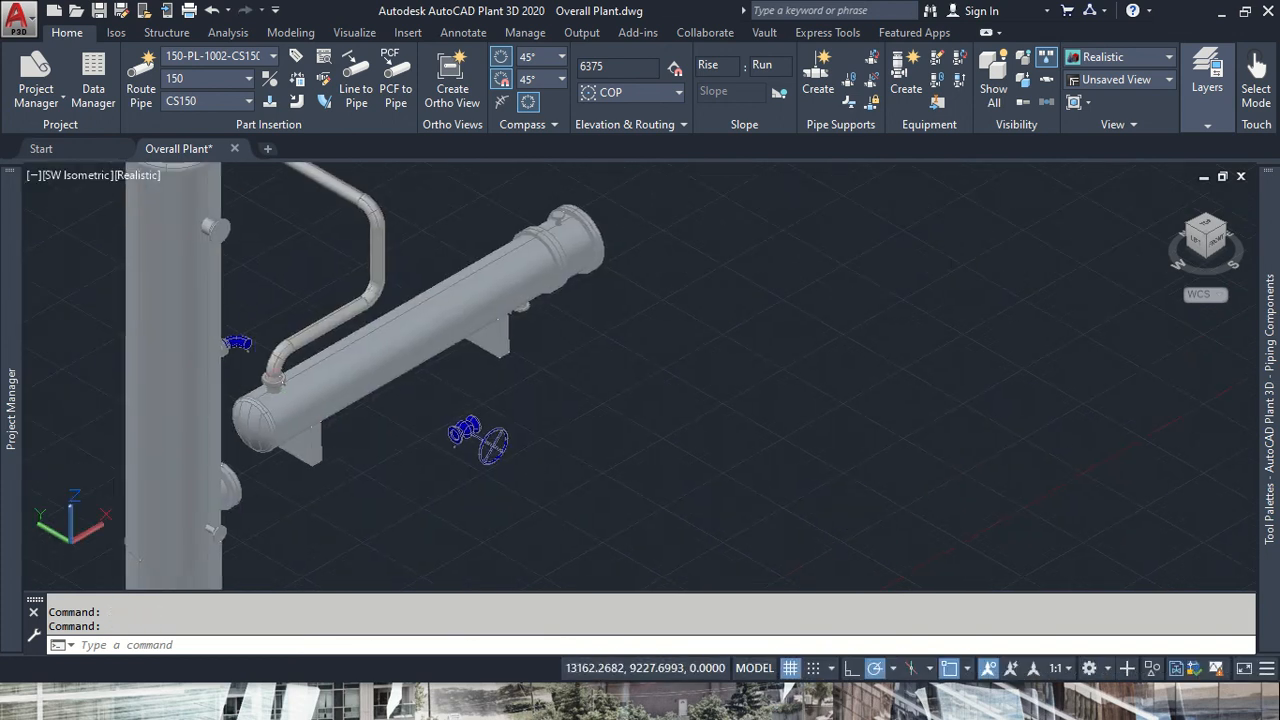
key(Escape)
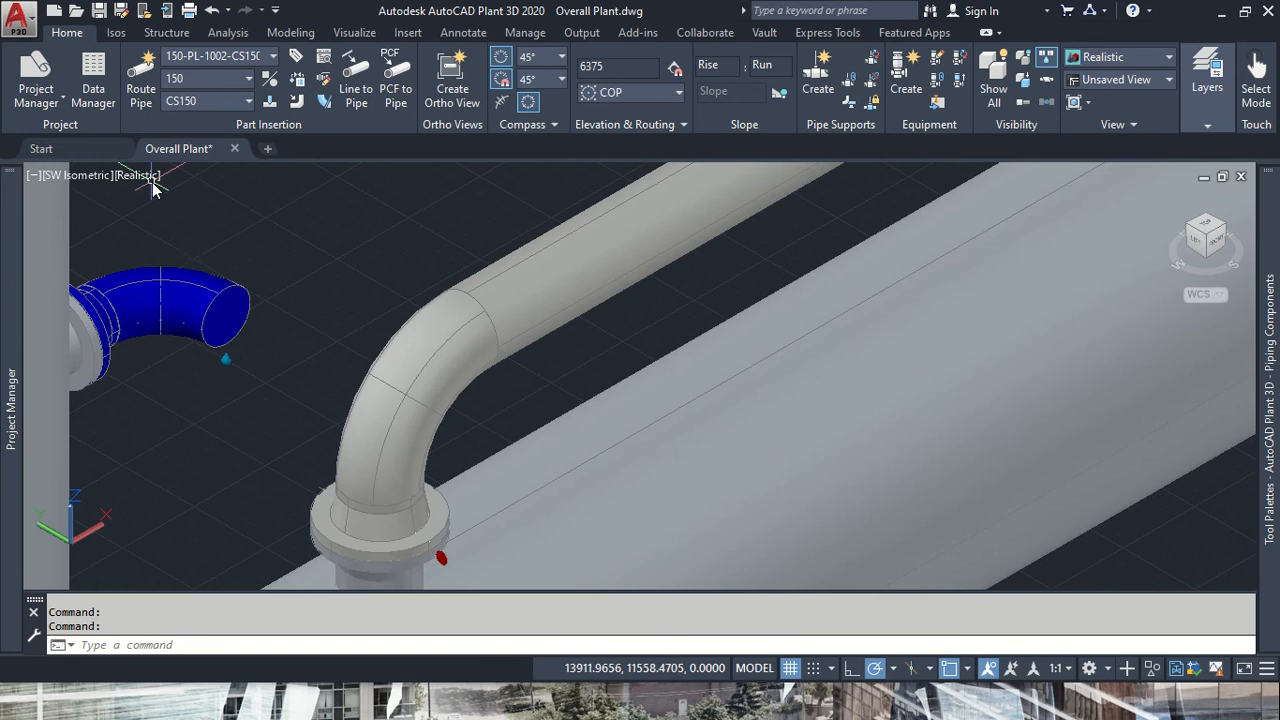
key(Delete)
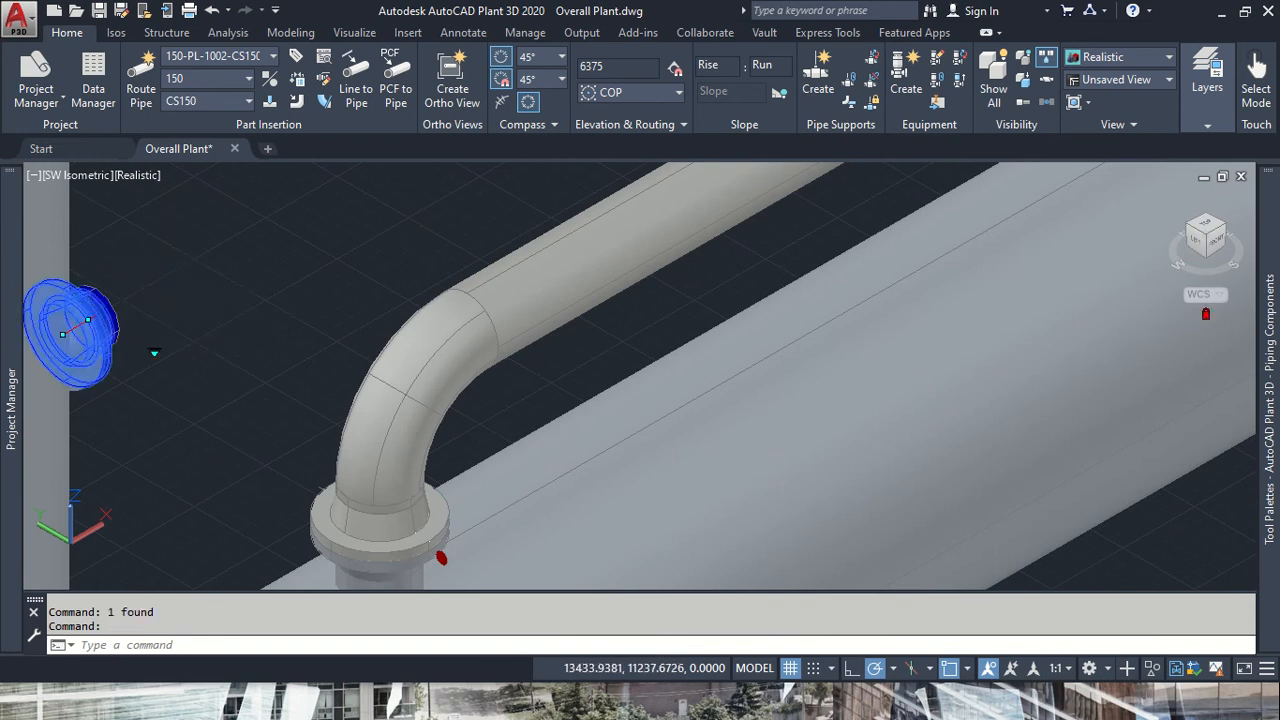
- Start routing pipe from the column's side nozzle and place the next point at a distance of 320 along its axis
click(95, 324)
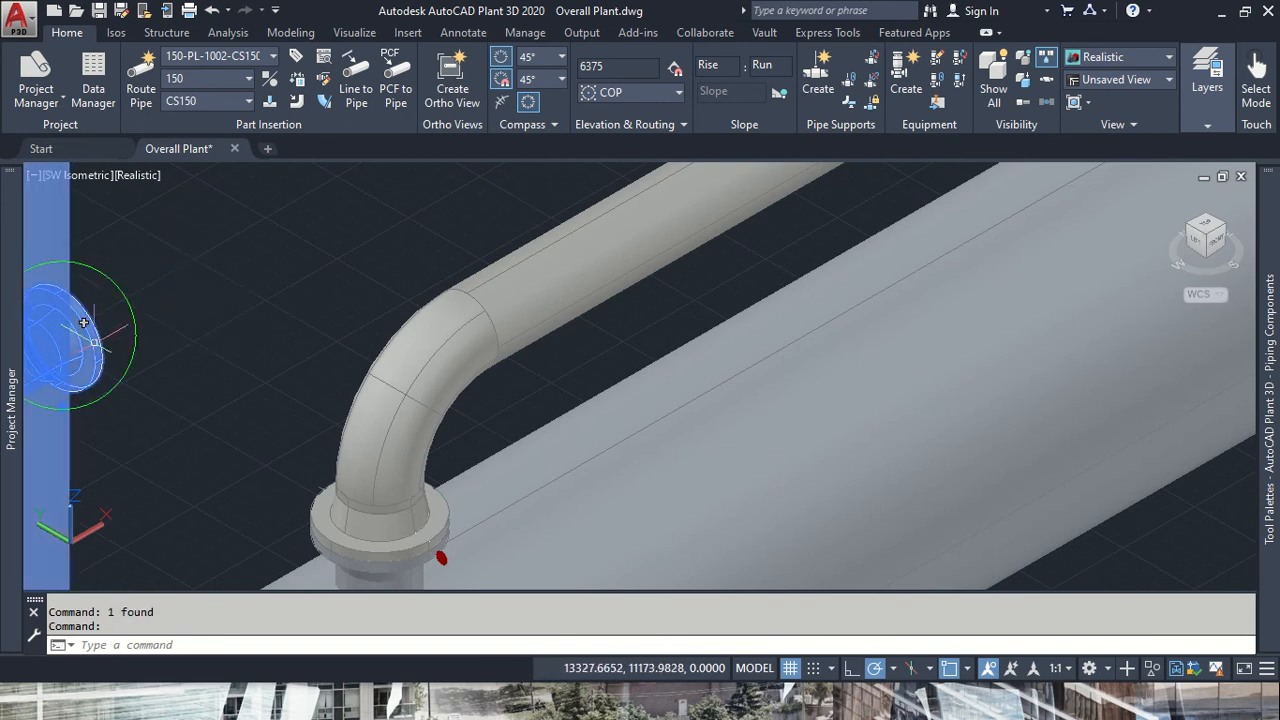
click(84, 322)
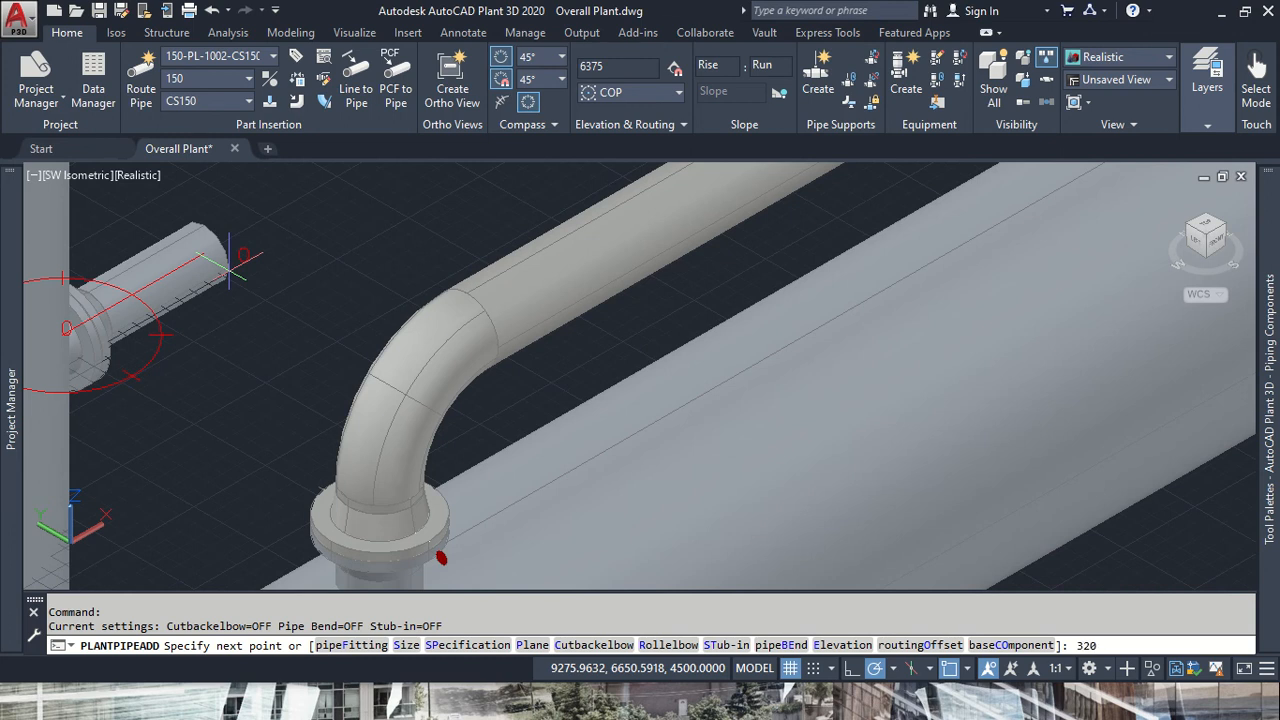
text(320)
key(Return)
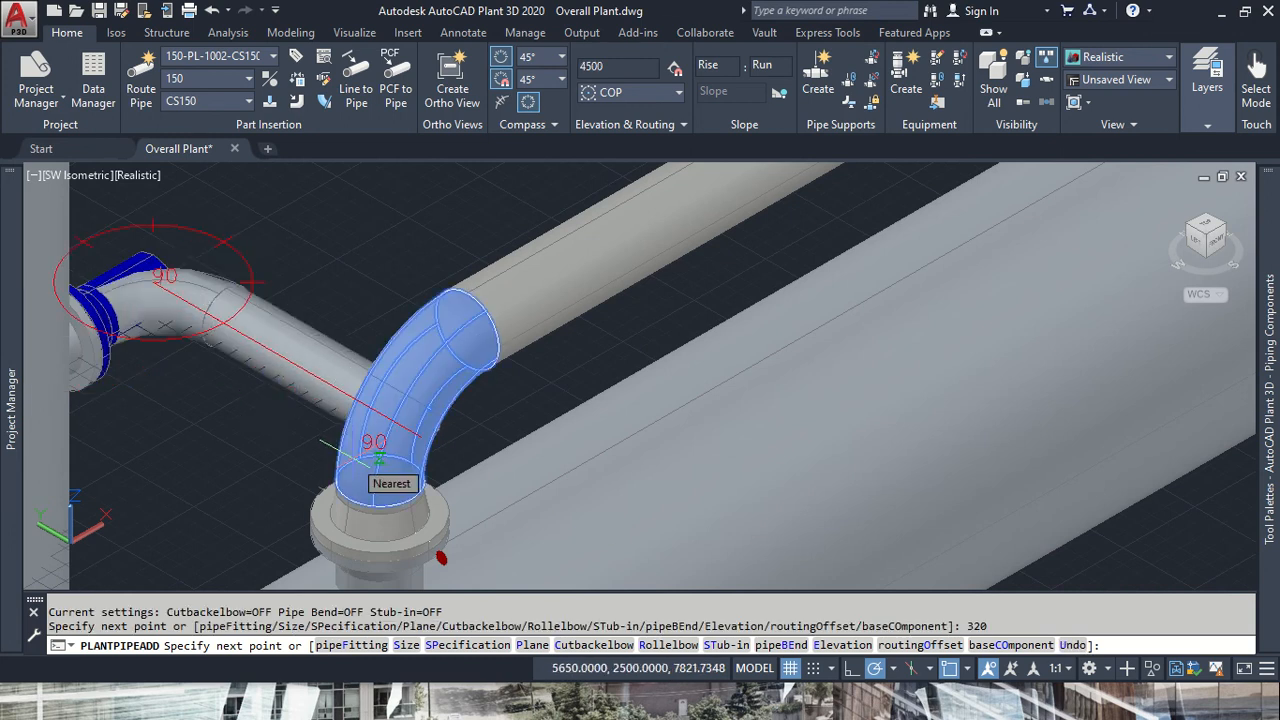
- Try to continue the pipe from the 320 point with a distance of 4250, then undo that segment
text(42)
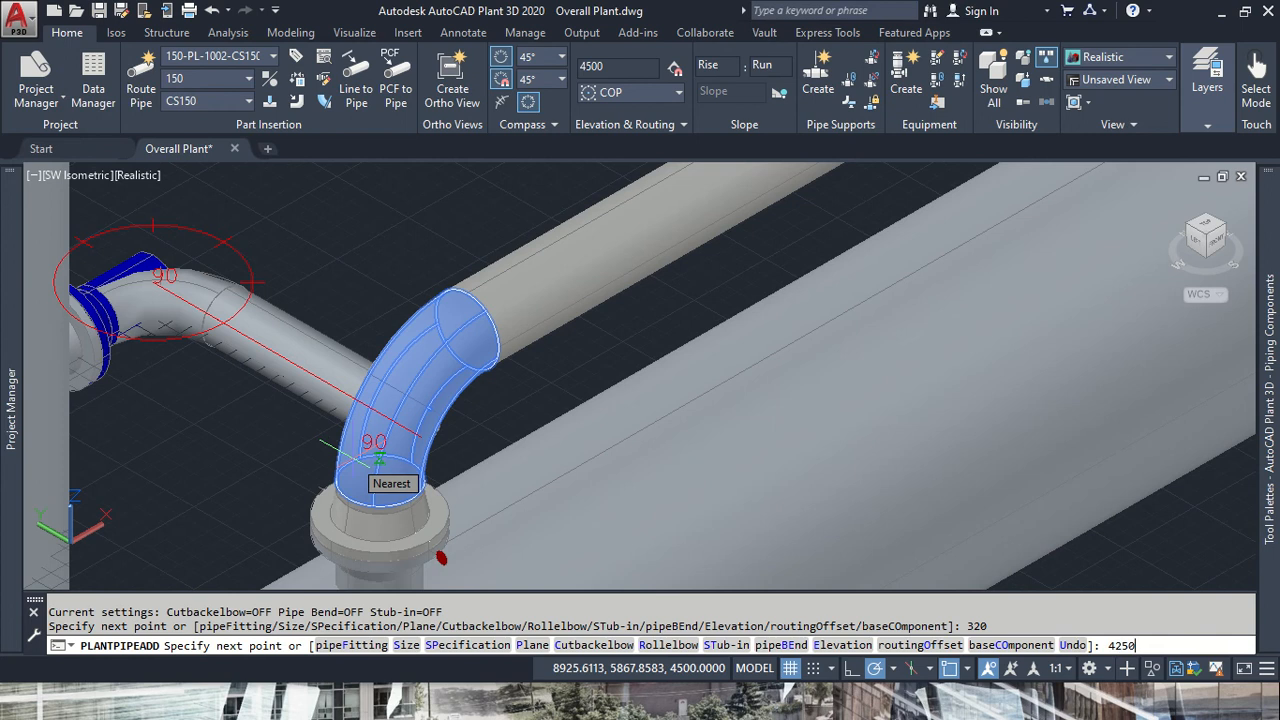
text(50)
key(Return)
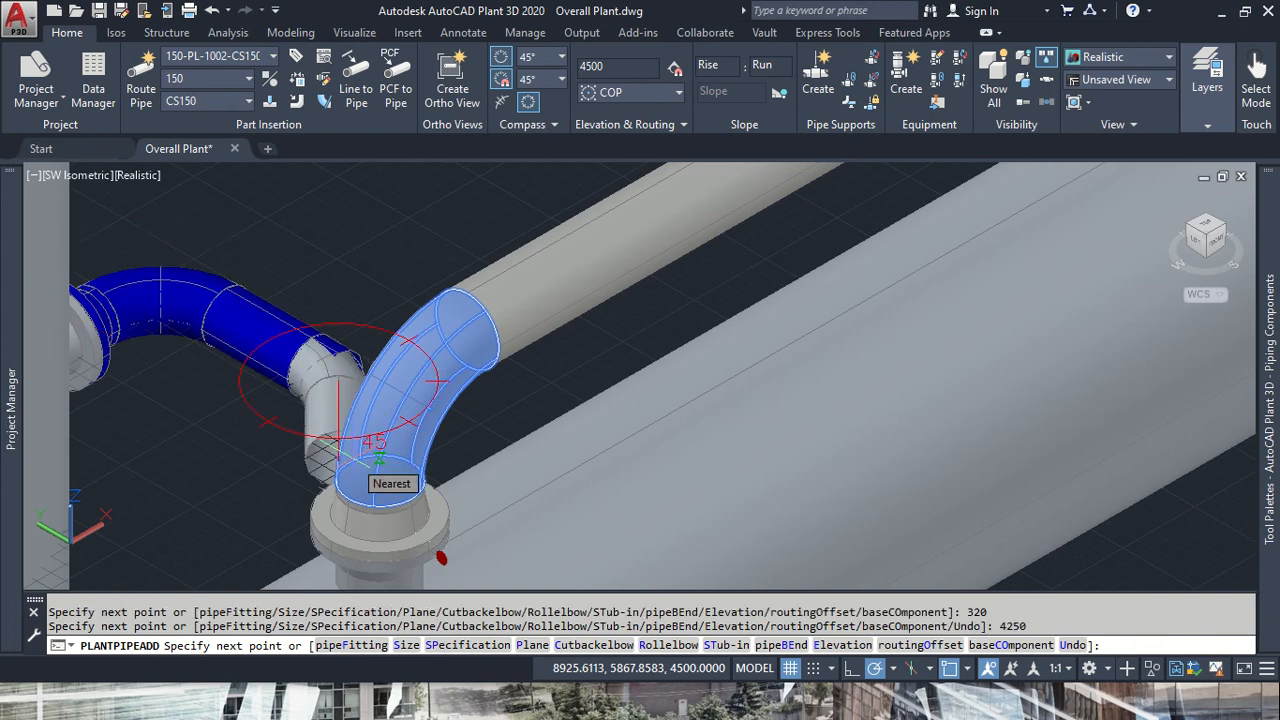
scroll(645, 419, down, 5)
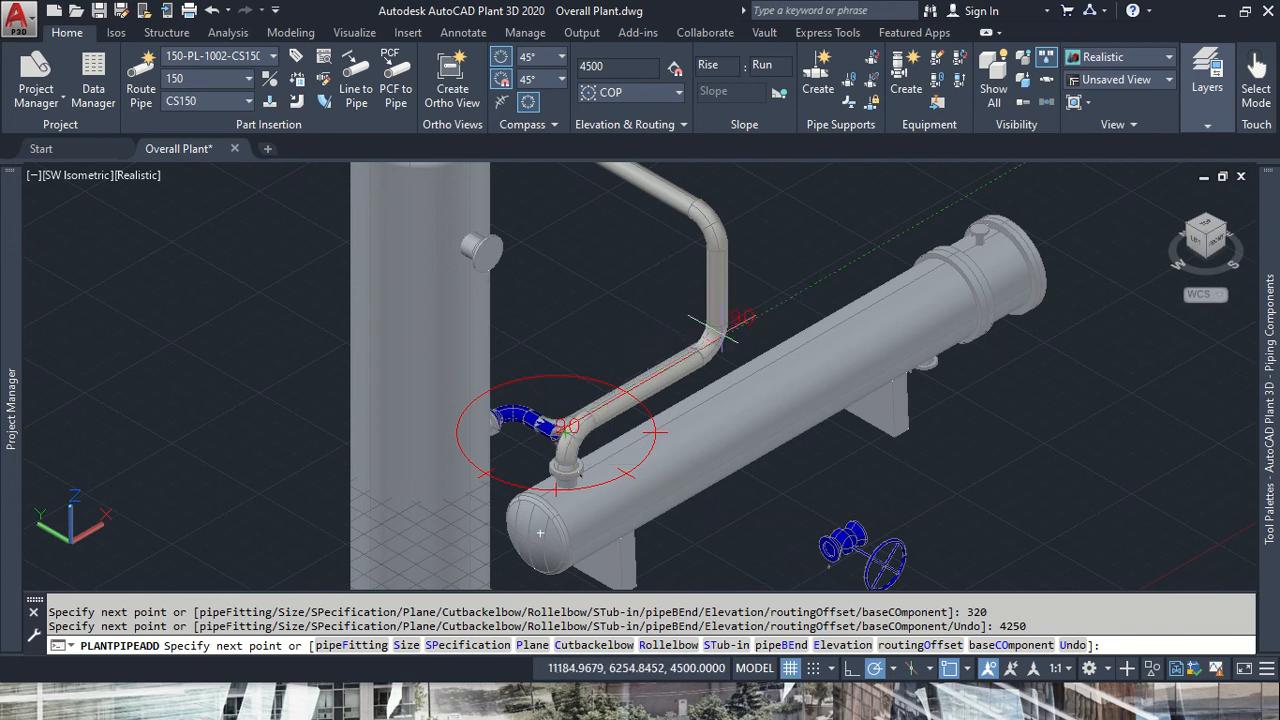
scroll(668, 322, down, 2)
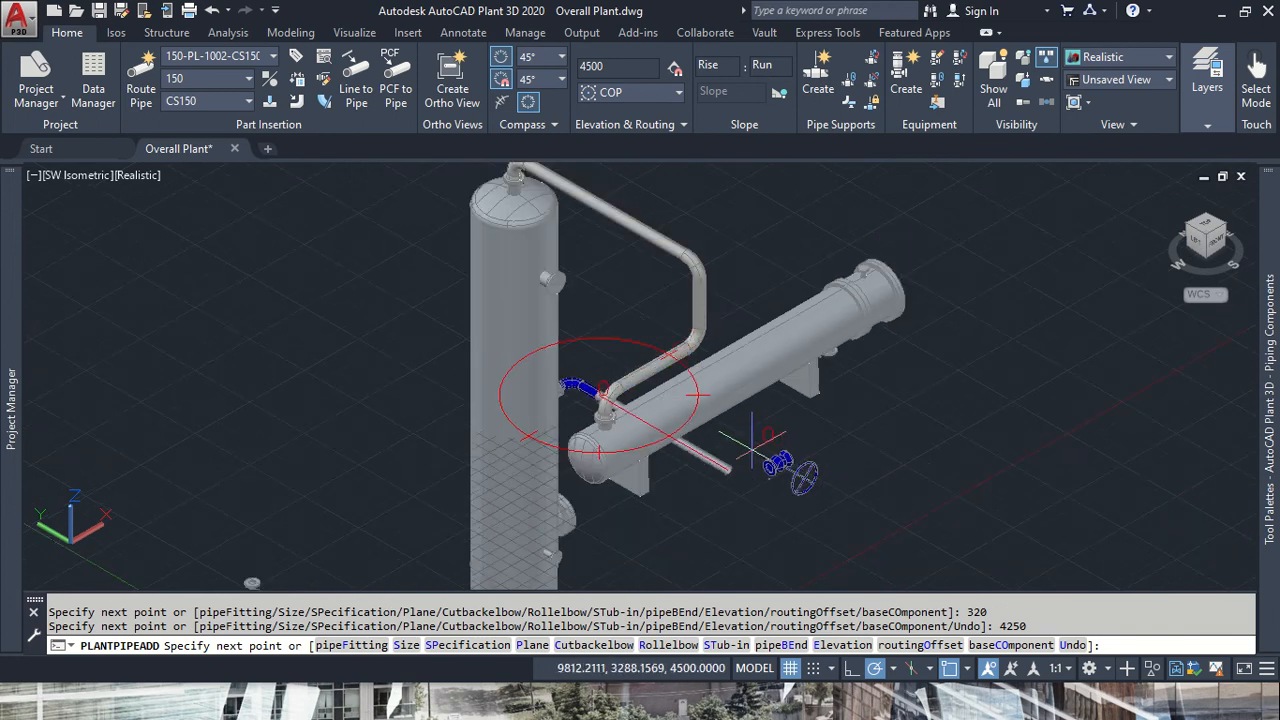
scroll(733, 425, up, 5)
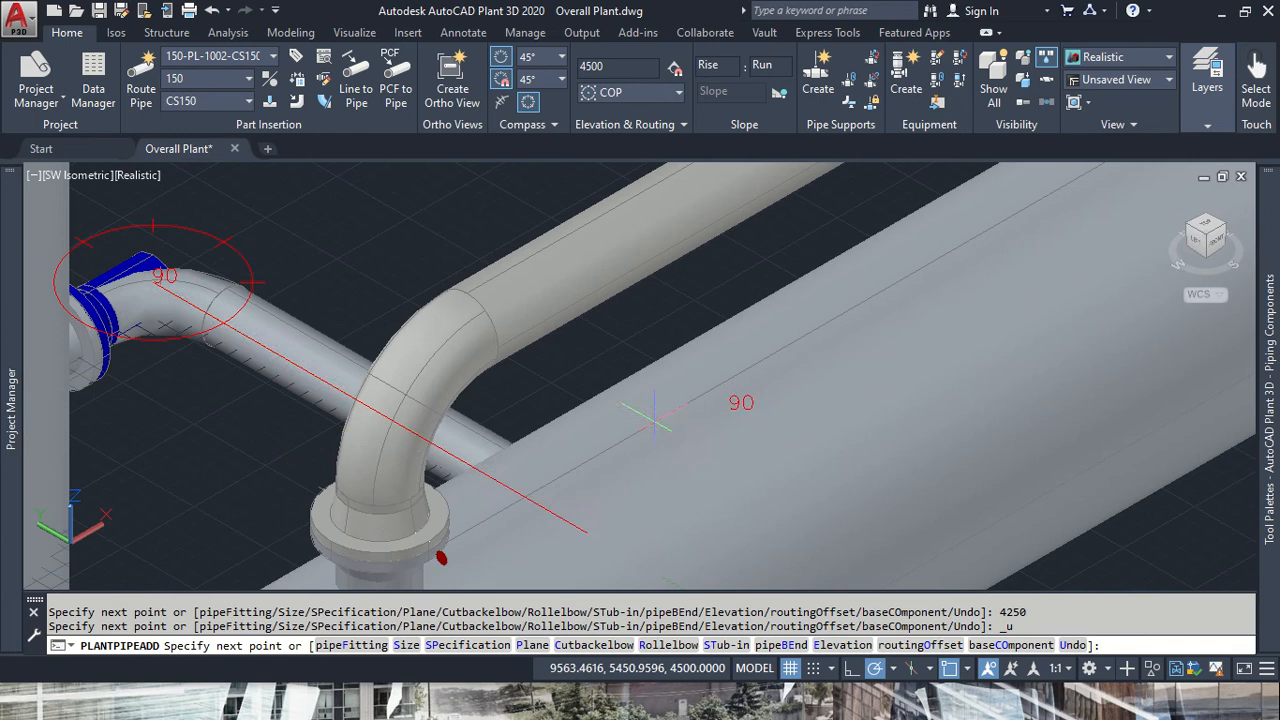
key(ctrl+z)
- Route the pipe 4250 past the underside of the horizontal vessel, turn it 417 towards the valve and end the routing
scroll(443, 543, down, 6)
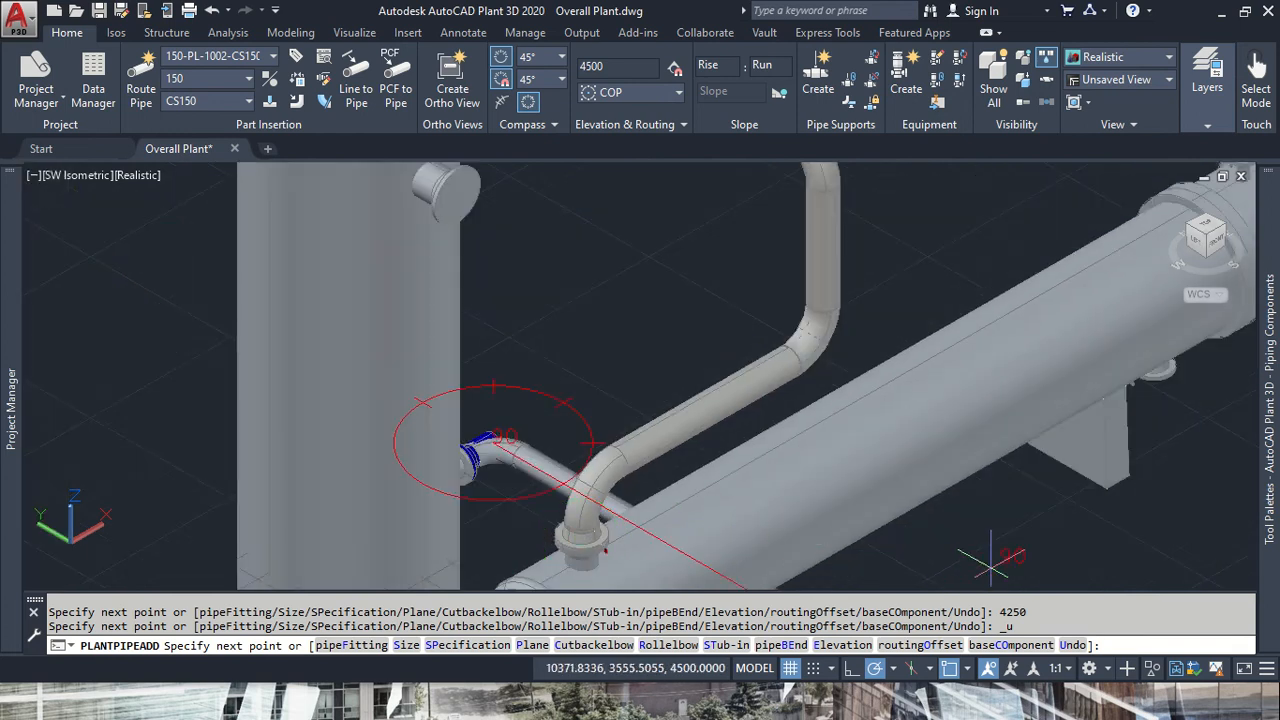
middle_drag(990, 560, 970, 410)
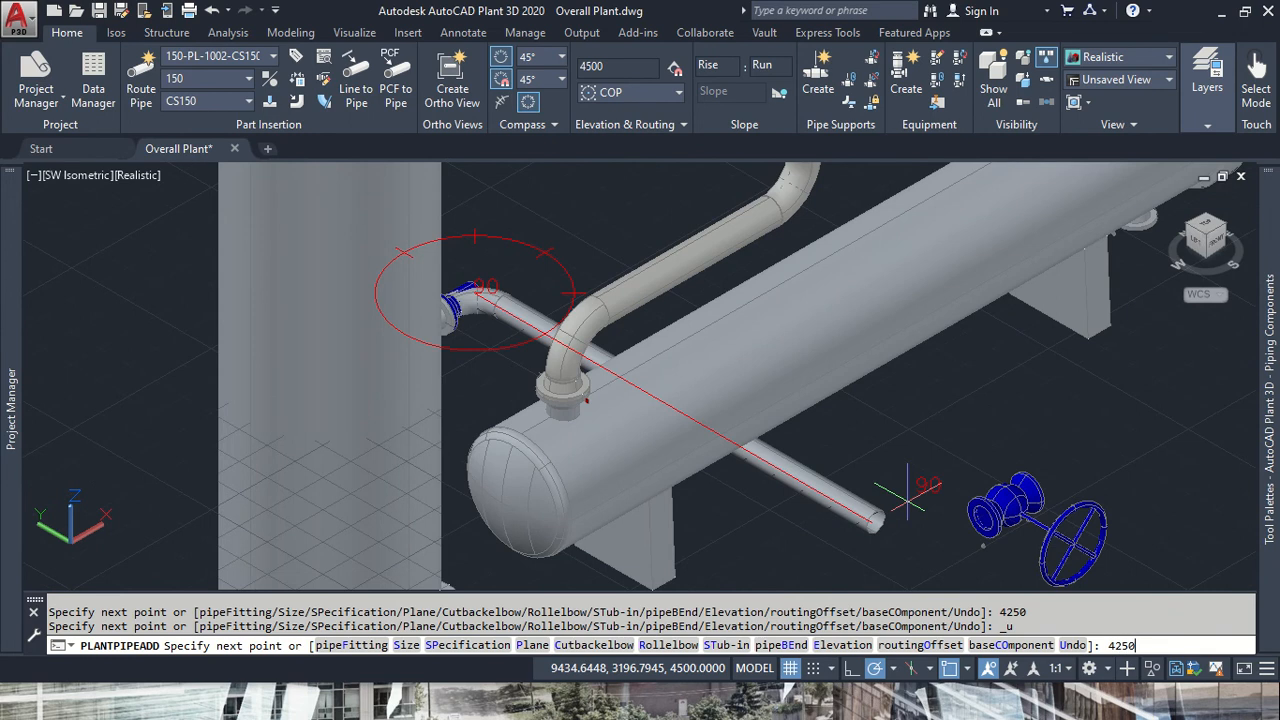
key(Return)
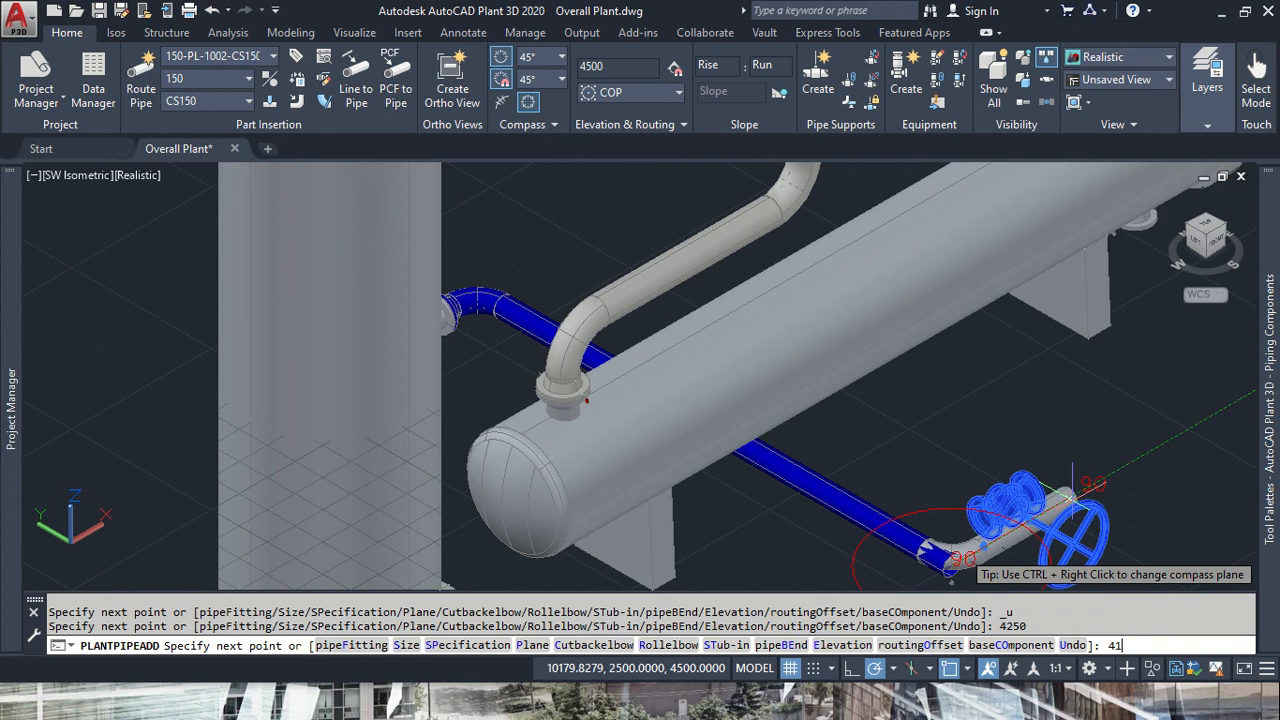
key(Return)
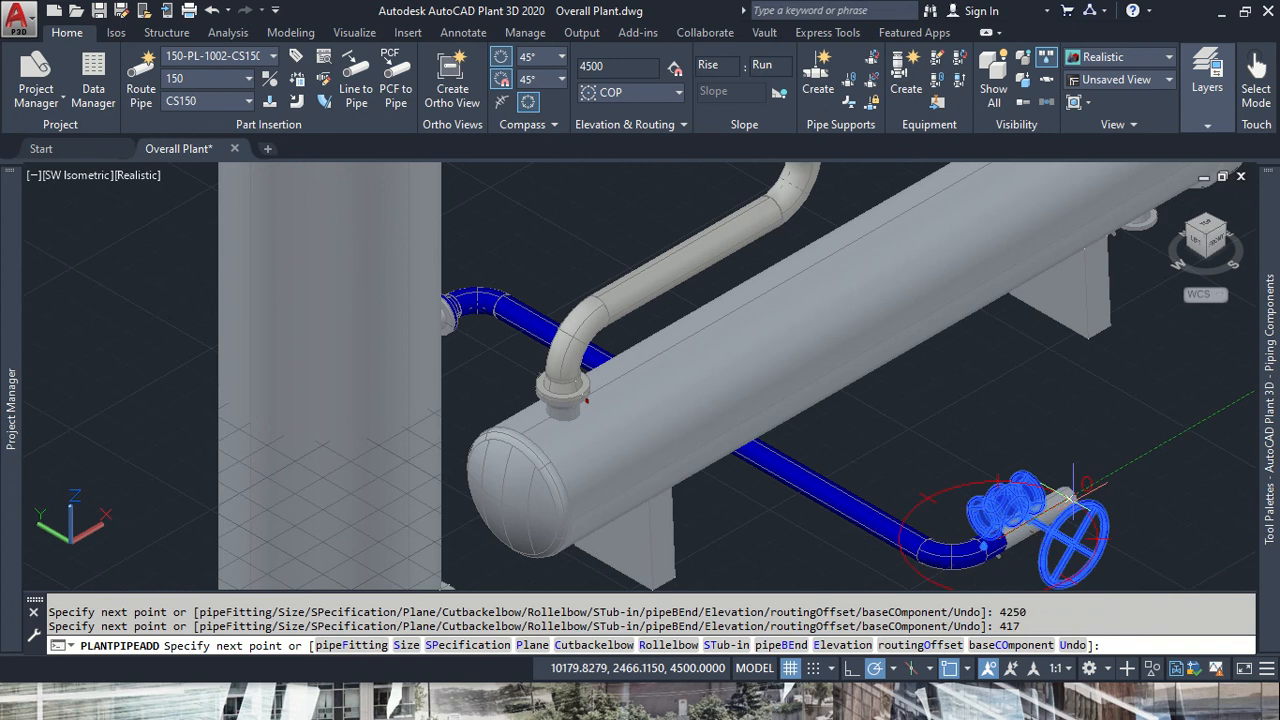
key(Escape)
- Move the loose valve onto the open end of the new pipe and clear the selection
scroll(890, 468, up, 5)
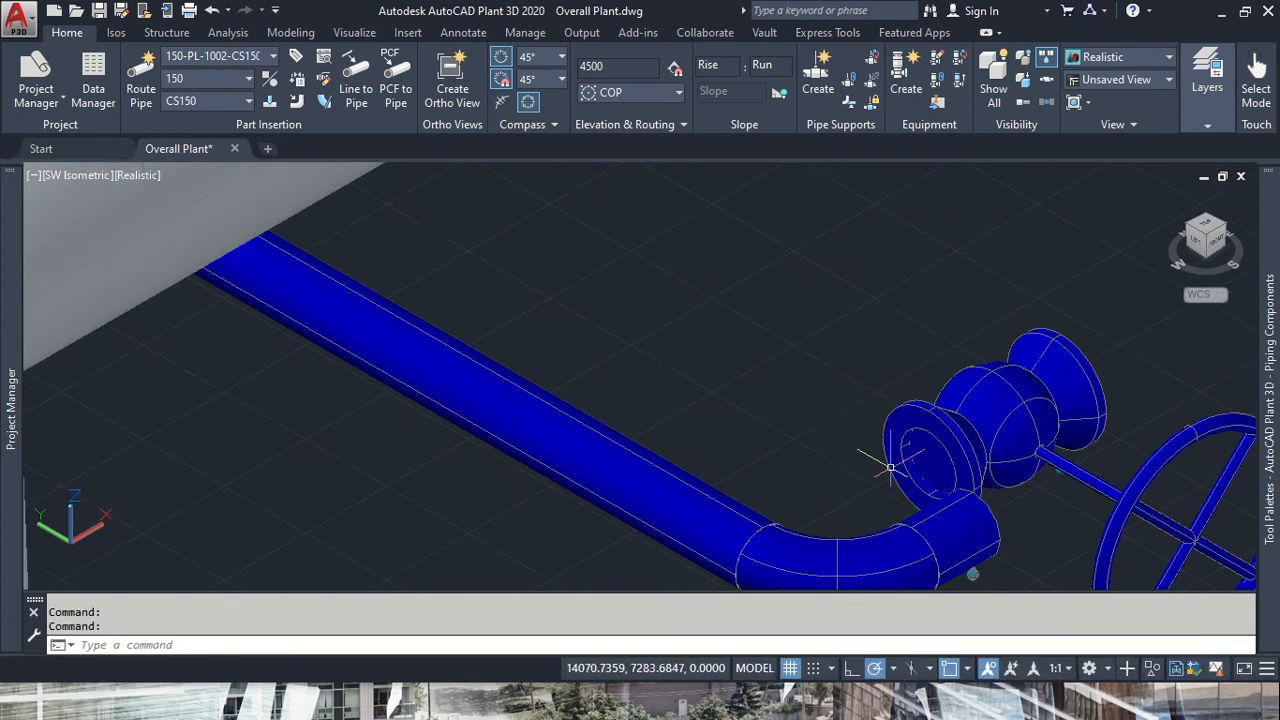
click(890, 468)
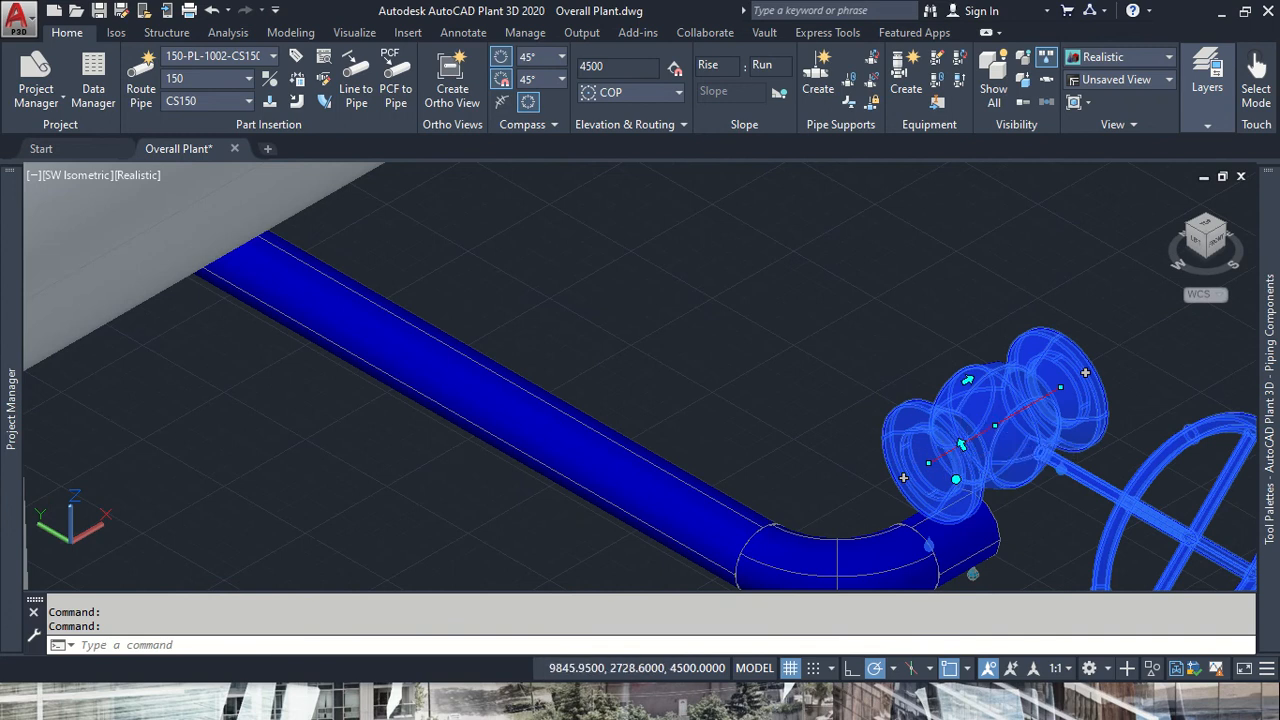
click(995, 426)
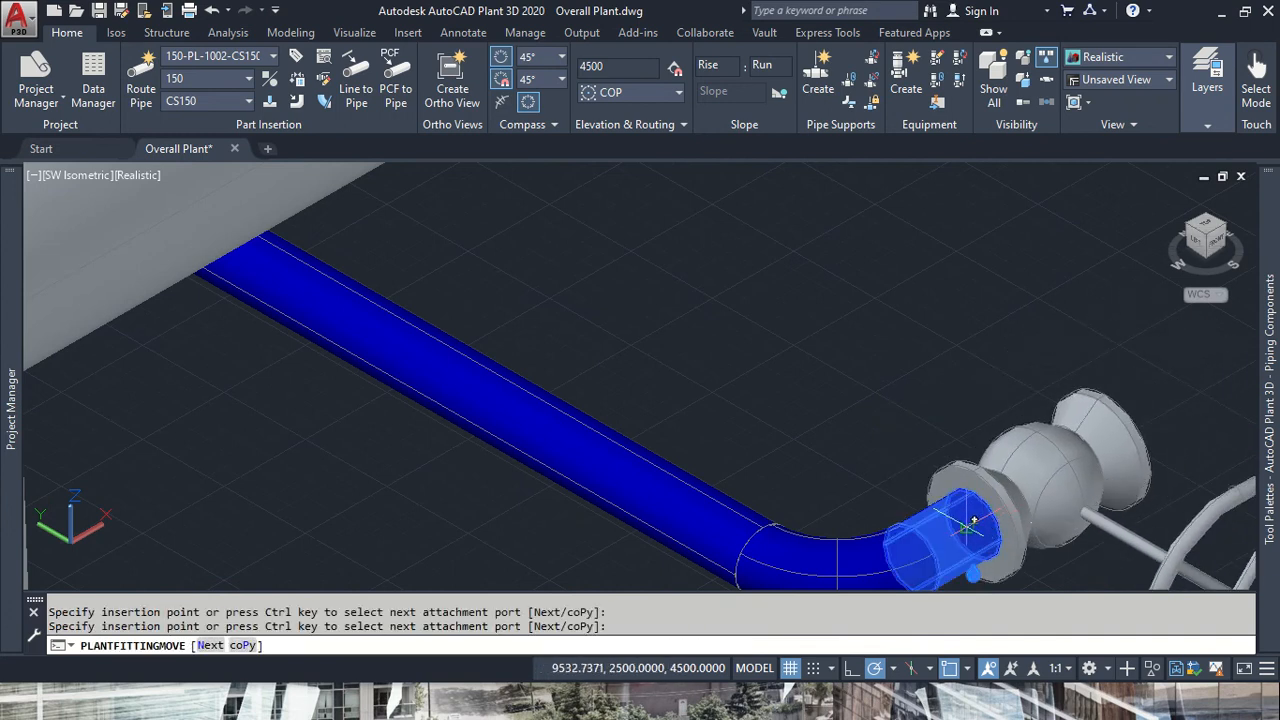
click(966, 527)
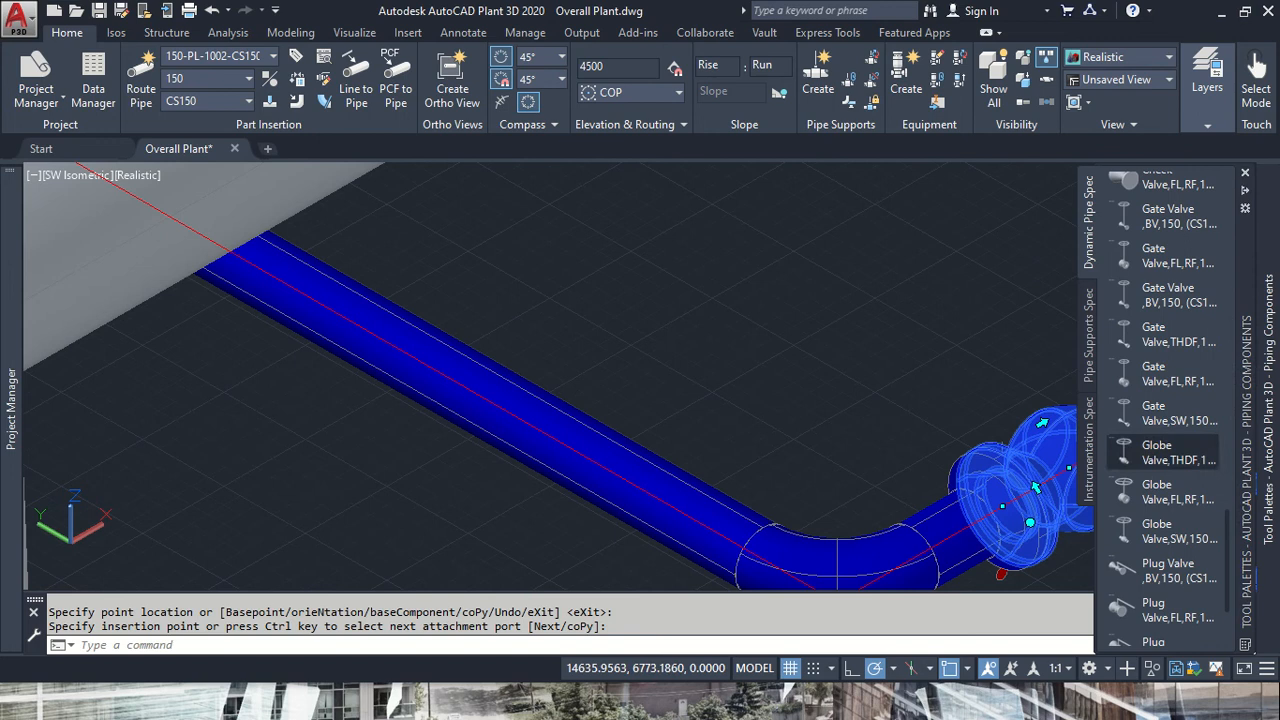
middle_drag(894, 409, 540, 427)
key(Escape)
key(Escape)
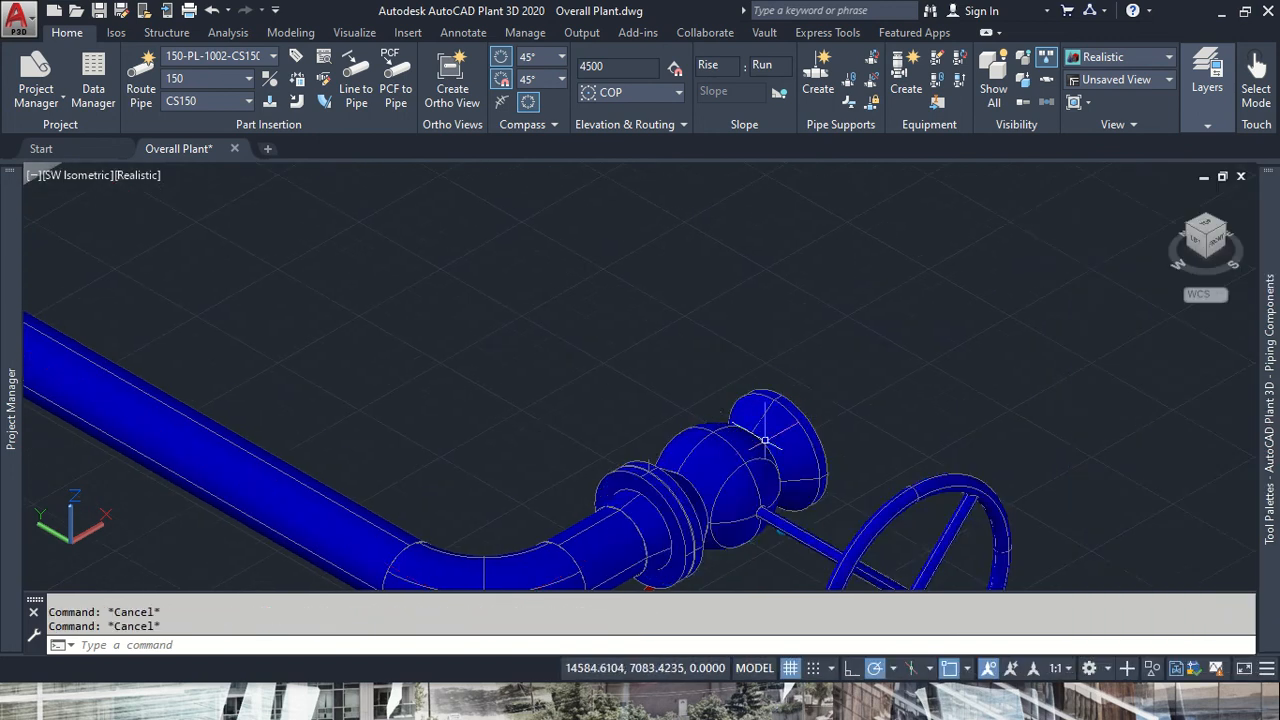
- Route pipe from the valve's free end to the nozzle under the horizontal vessel and accept the first connection solution
click(805, 434)
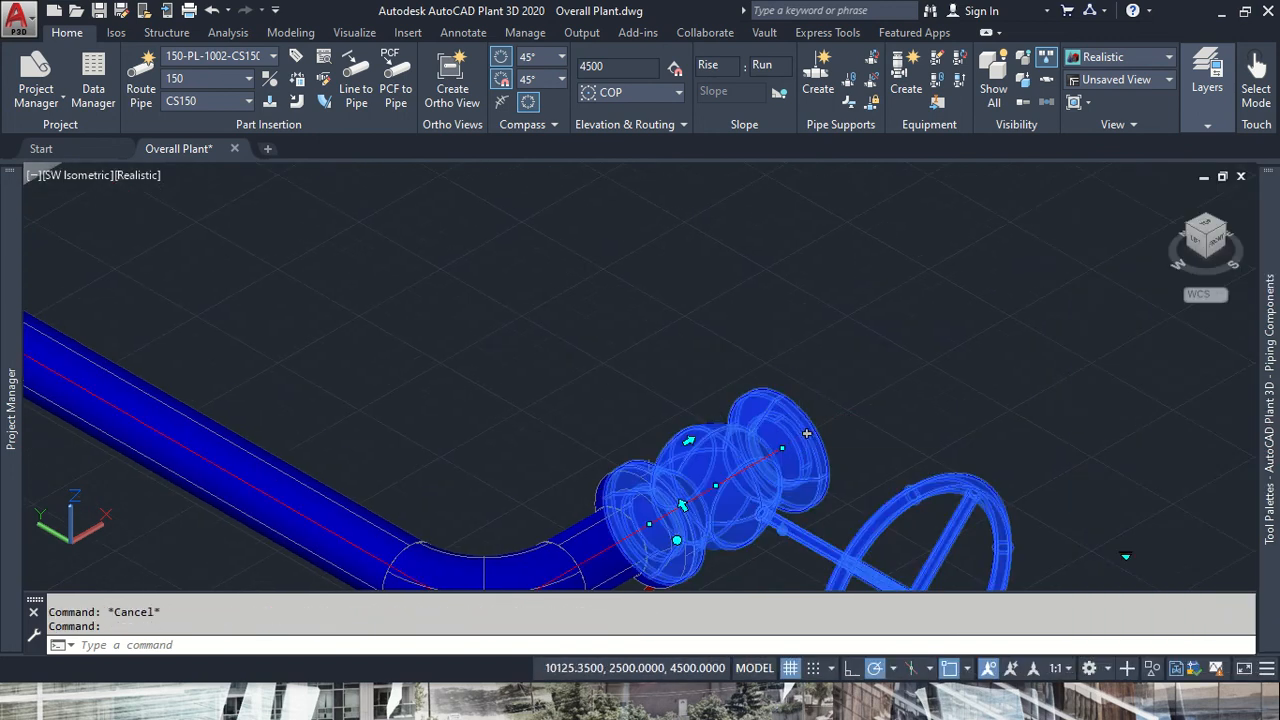
click(807, 433)
middle_drag(966, 339, 534, 524)
scroll(534, 524, down, 4)
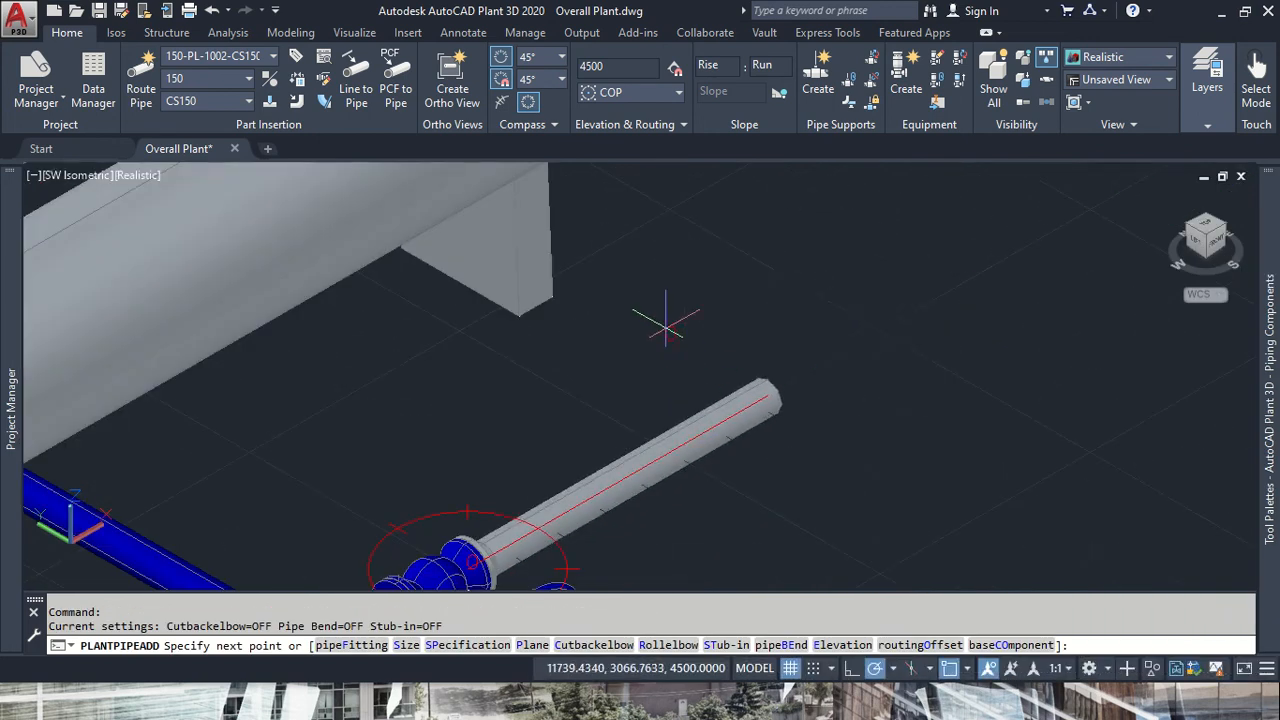
middle_drag(766, 294, 557, 588)
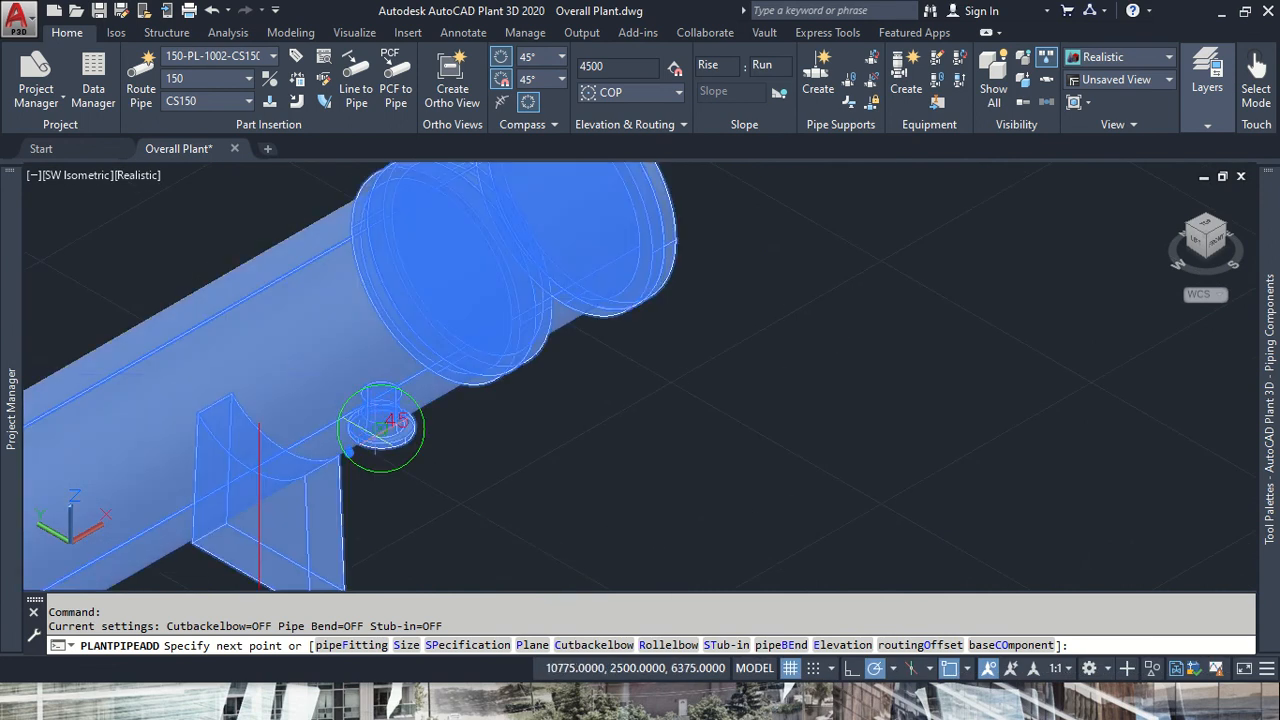
click(380, 428)
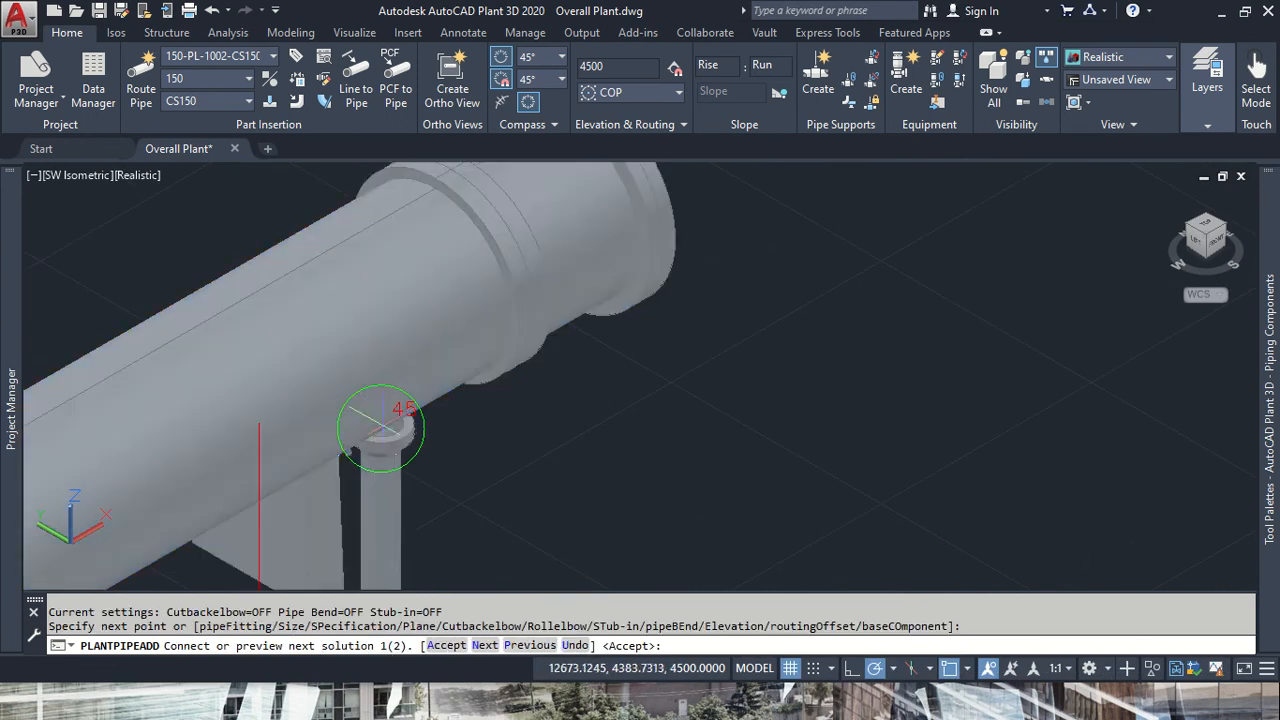
scroll(376, 425, down, 3)
middle_drag(571, 512, 682, 331)
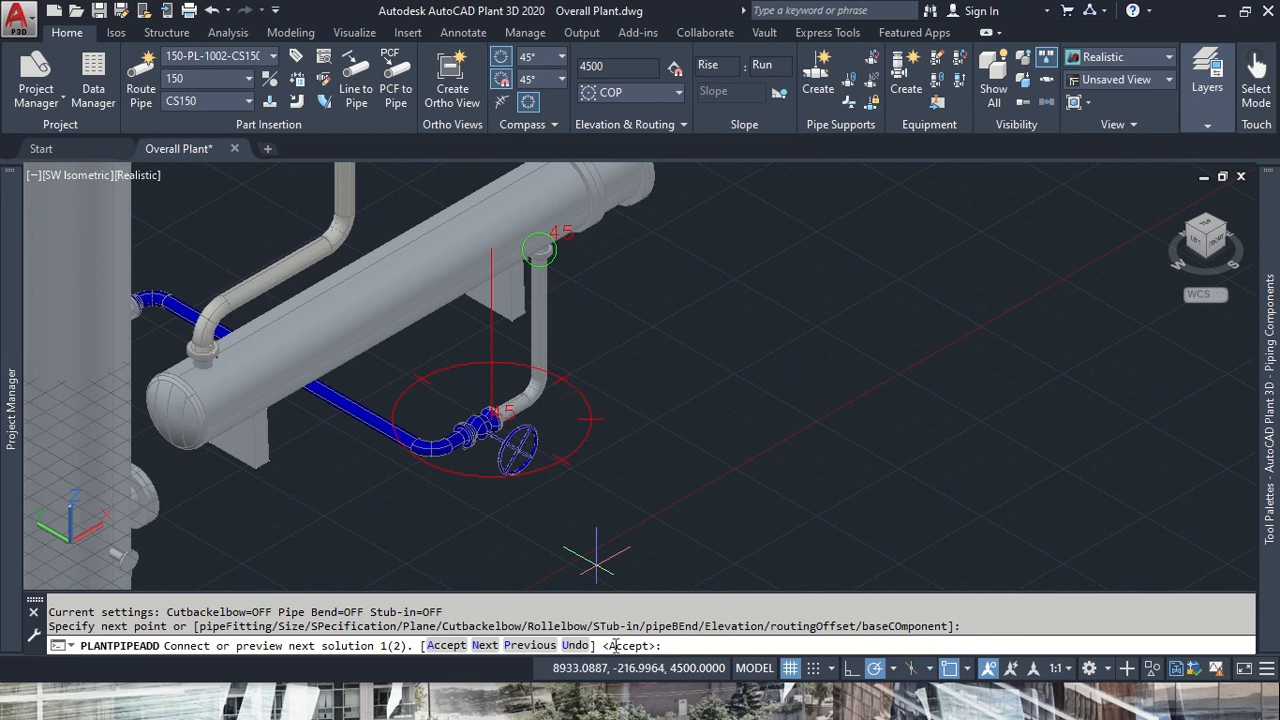
key(Return)
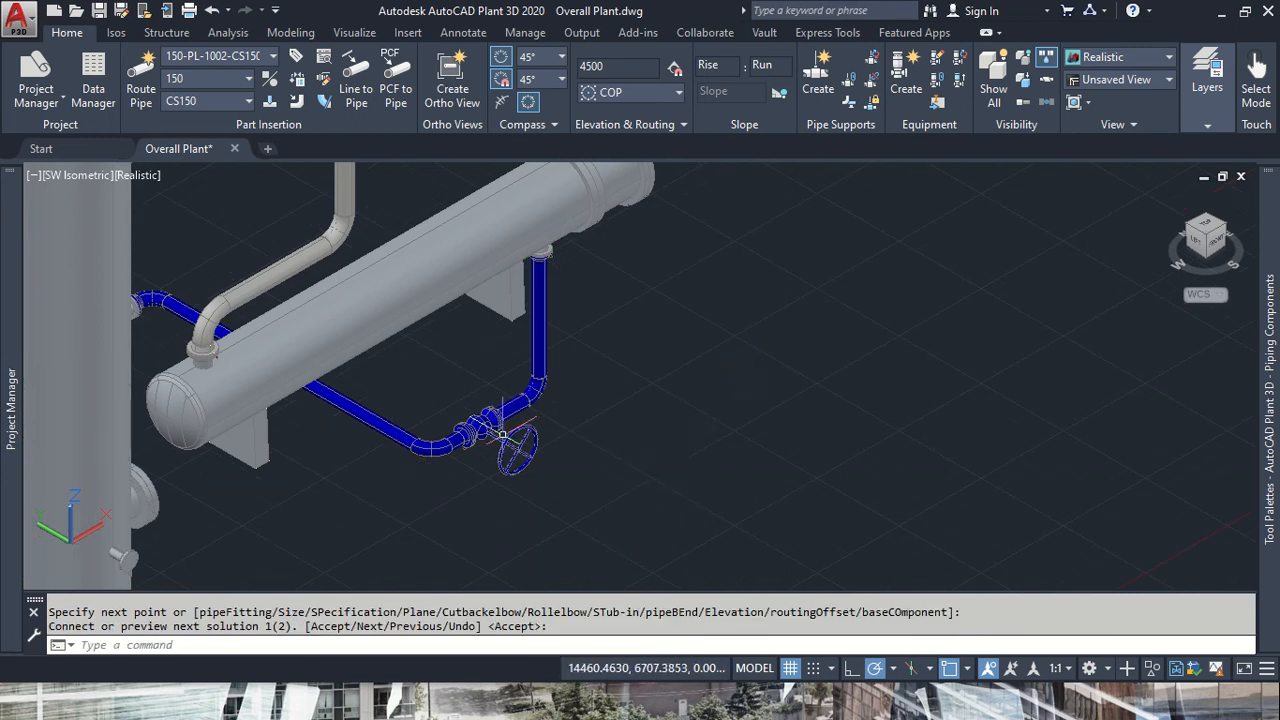
- Examine the routed connection around the valve in the front view and from the south-east isometric corner
scroll(499, 425, up, 3)
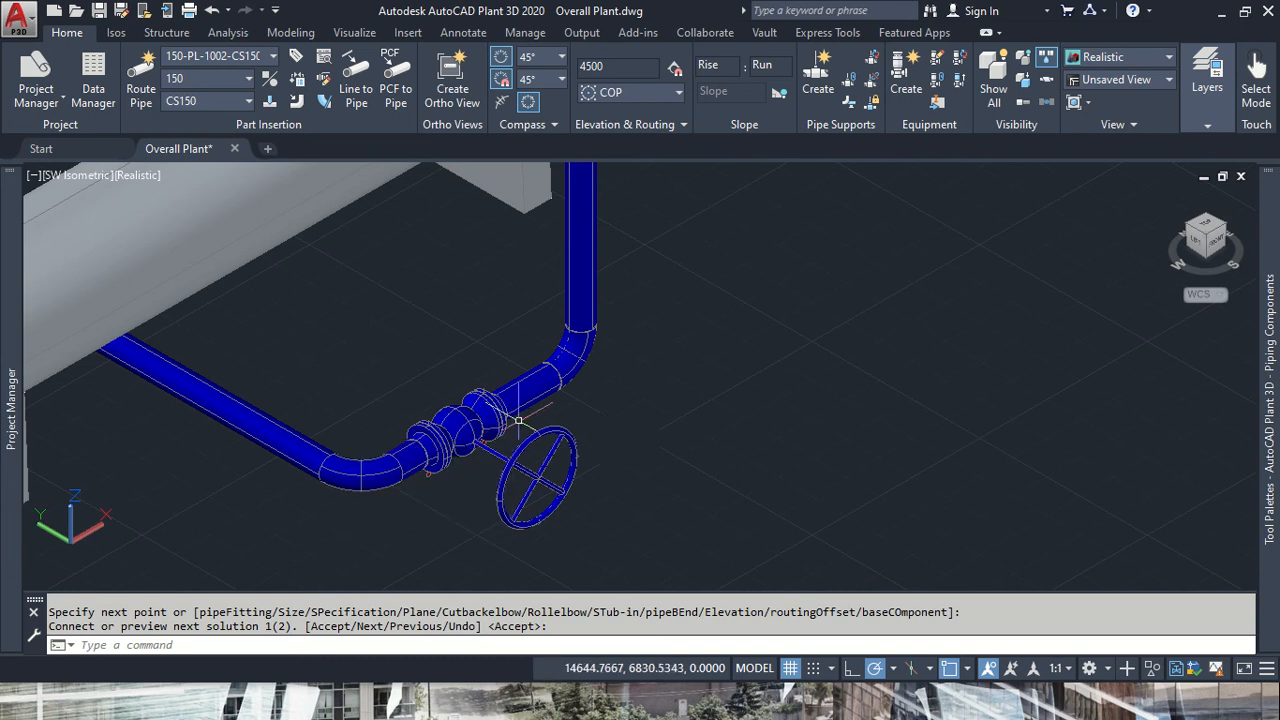
scroll(518, 411, up, 2)
scroll(735, 428, down, 4)
scroll(647, 494, up, 3)
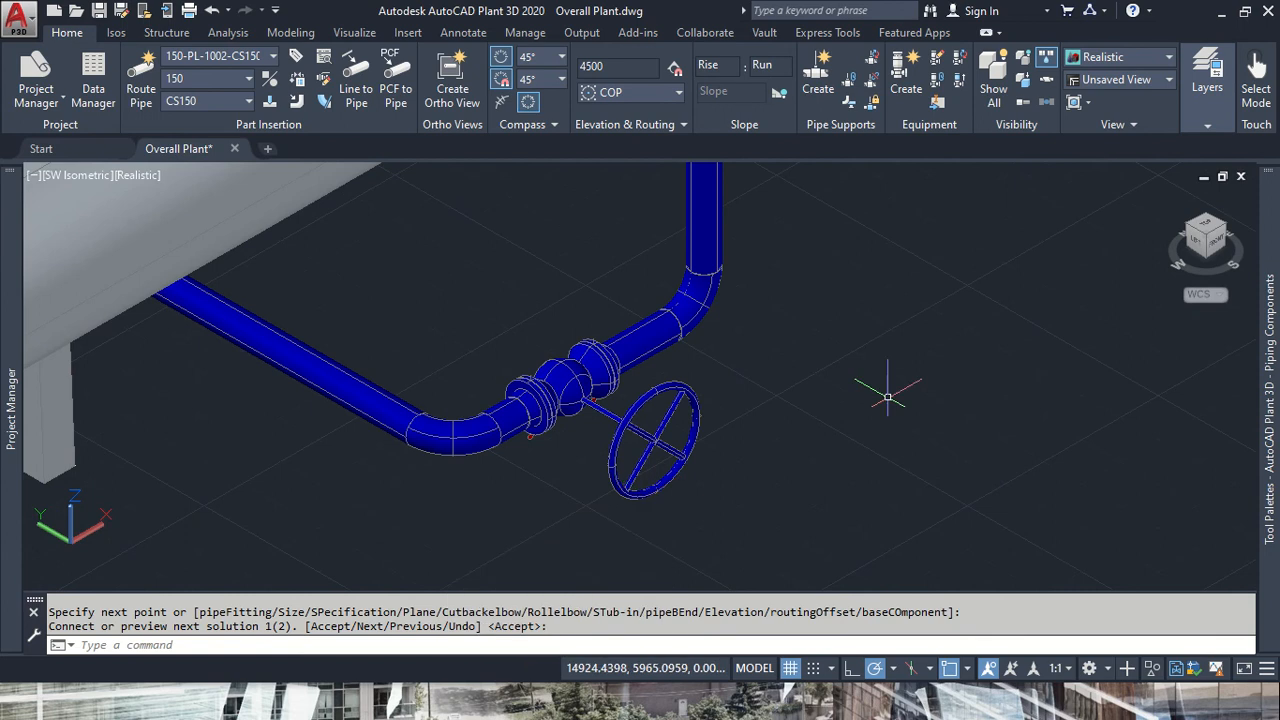
click(1220, 246)
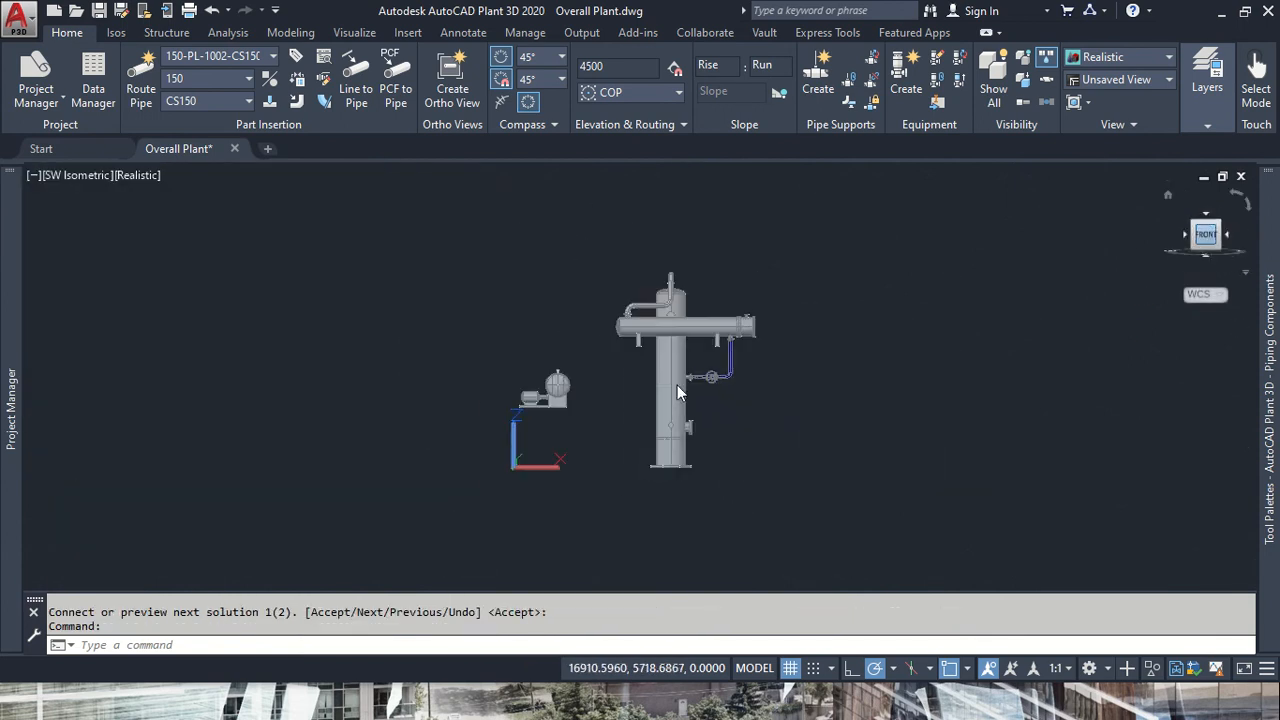
scroll(724, 400, up, 5)
middle_drag(861, 339, 802, 431)
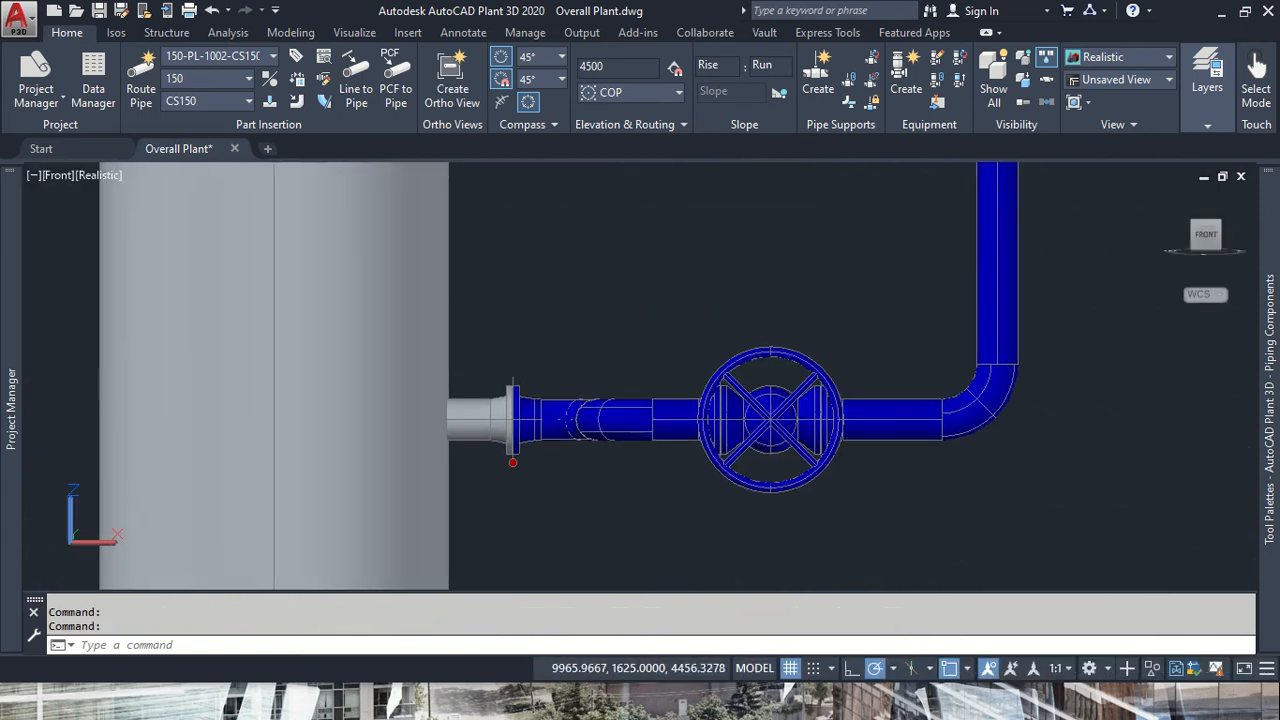
scroll(990, 254, up, 2)
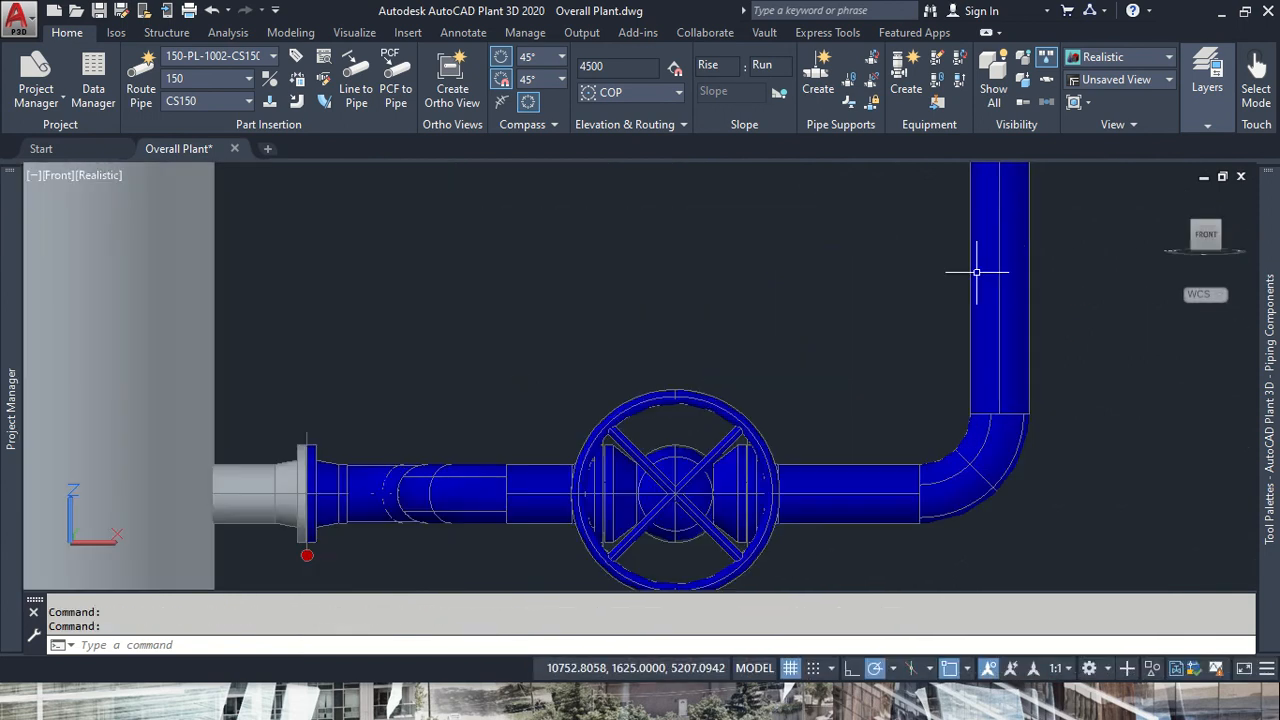
click(1220, 232)
scroll(740, 380, up, 5)
middle_drag(560, 340, 552, 550)
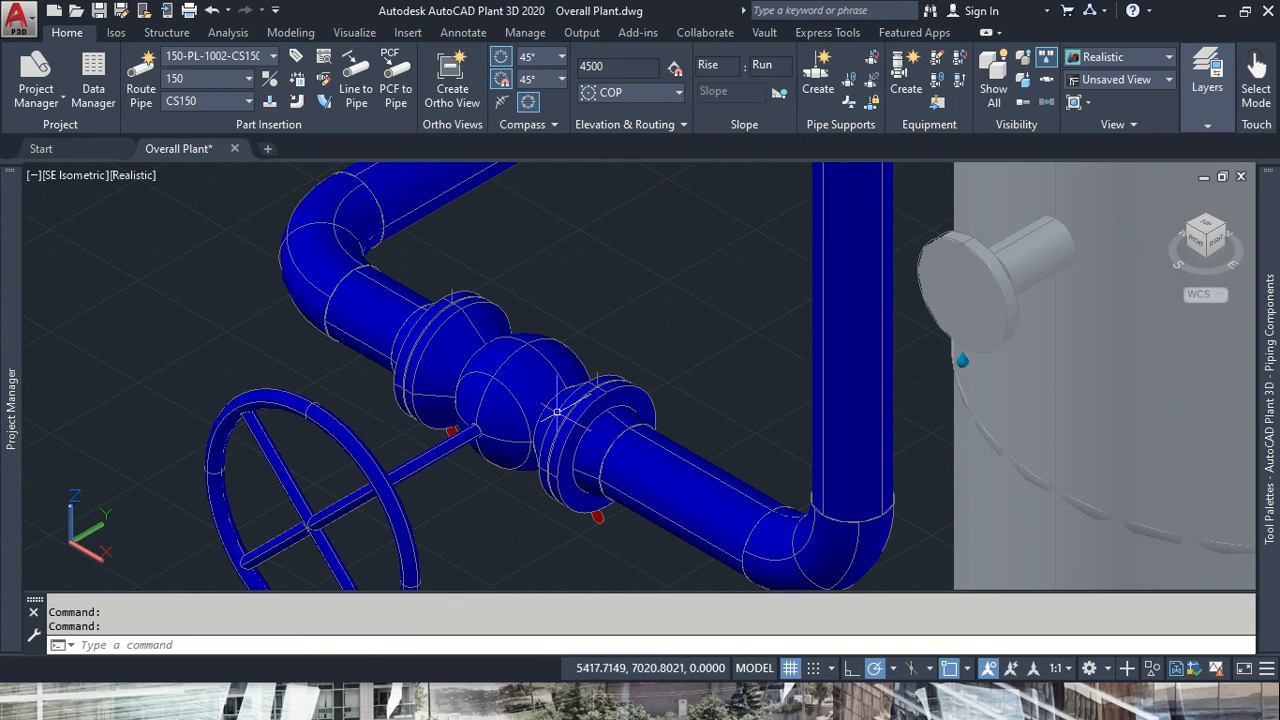
- Undo the vessel connection, the valve move and the pipe routed from the column, leaving the valve loose
key(ctrl+z)
key(ctrl+z)
key(ctrl+z)
key(ctrl+z)
key(ctrl+z)
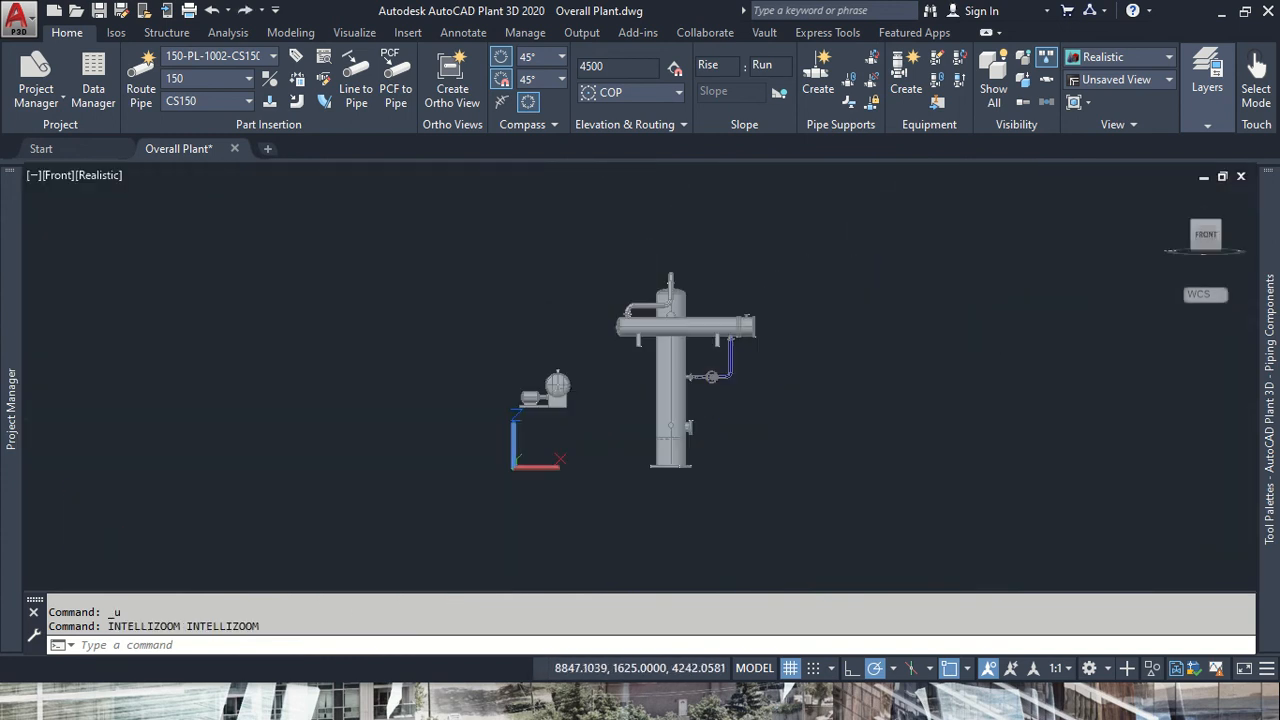
key(ctrl+z)
key(ctrl+z)
key(ctrl+z)
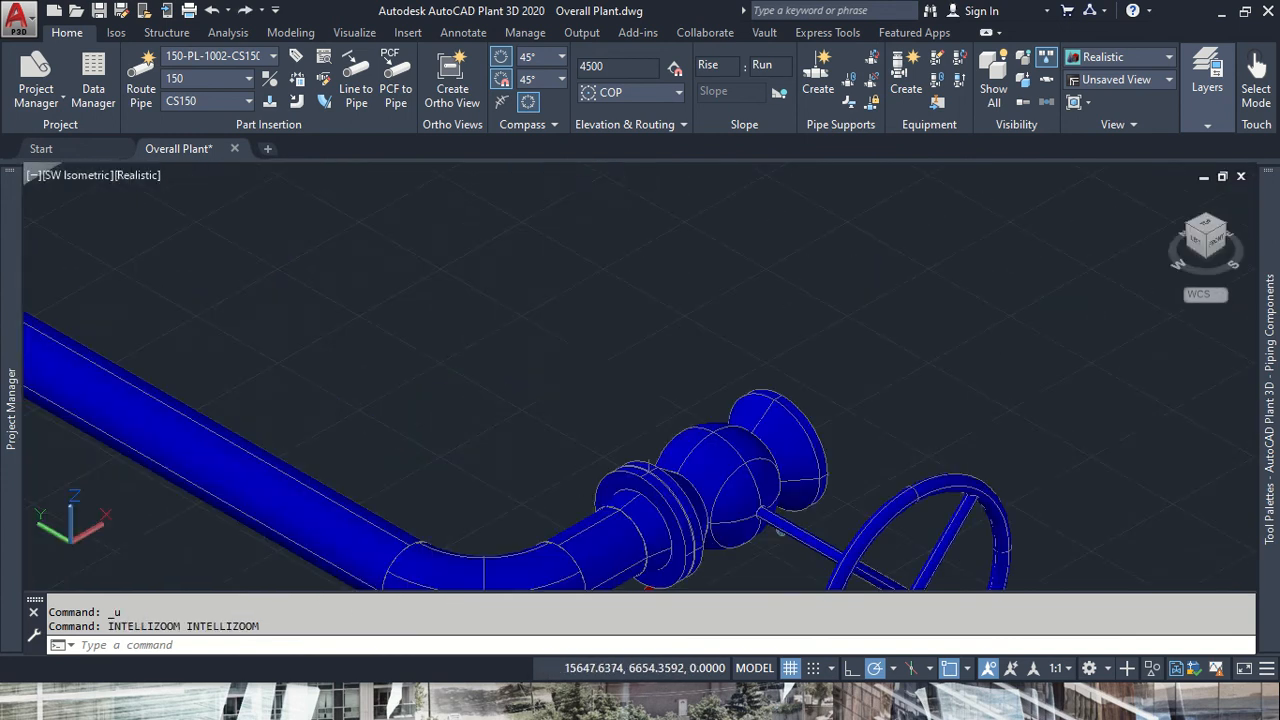
key(ctrl+z)
key(ctrl+z)
key(ctrl+z)
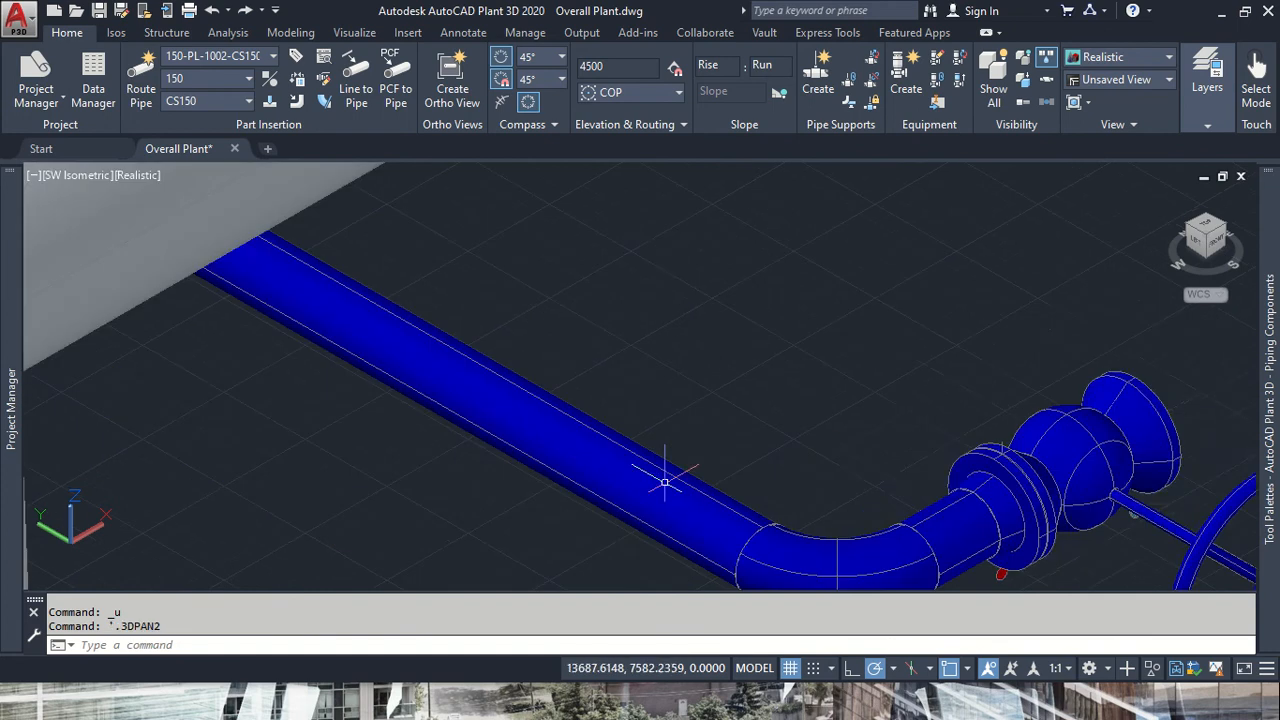
key(ctrl+z)
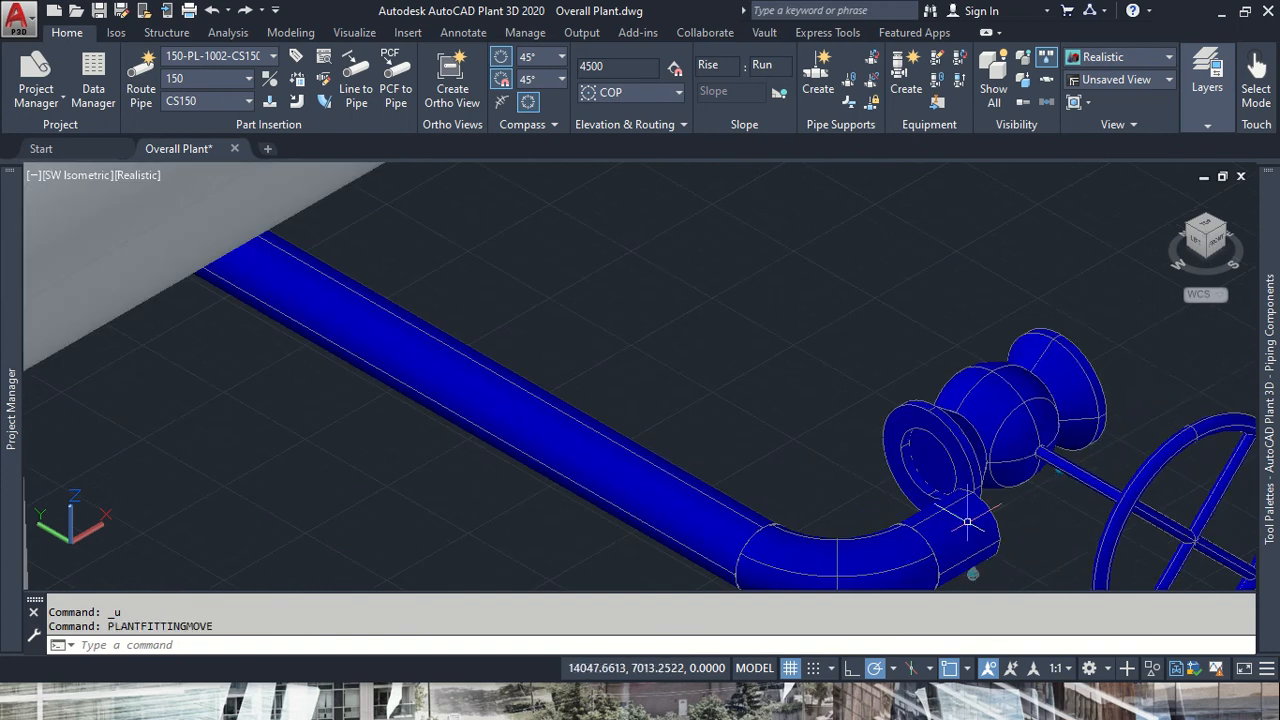
key(ctrl+z)
key(ctrl+z)
key(ctrl+z)
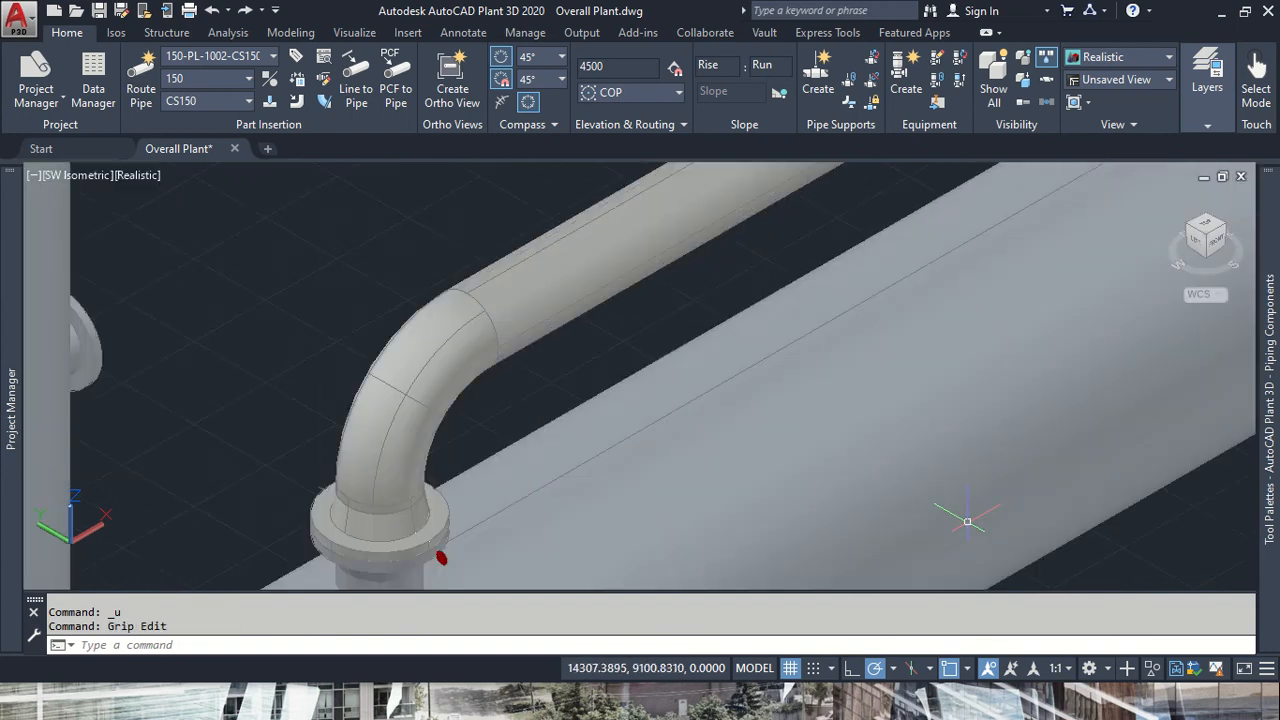
- Start the pipe again from the column's side nozzle and place its first point 320 along the nozzle's axis
scroll(967, 521, down, 6)
middle_drag(1059, 524, 855, 320)
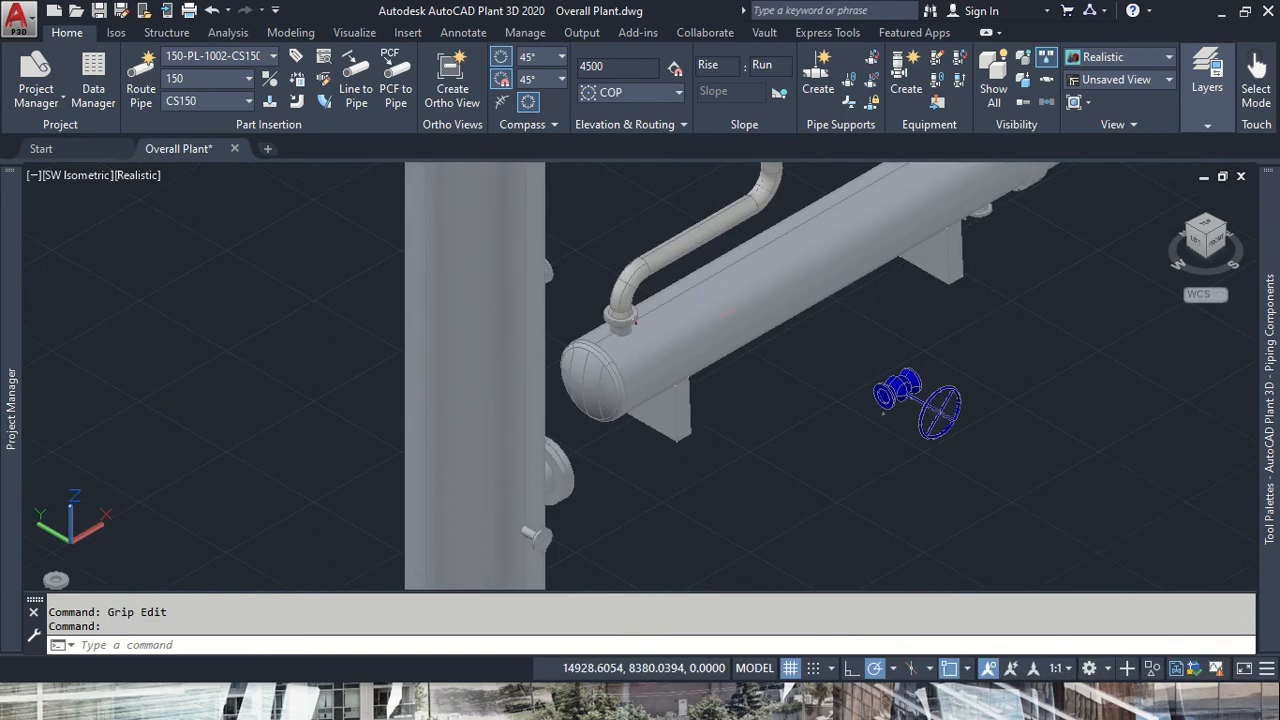
scroll(682, 321, up, 4)
middle_drag(469, 218, 470, 401)
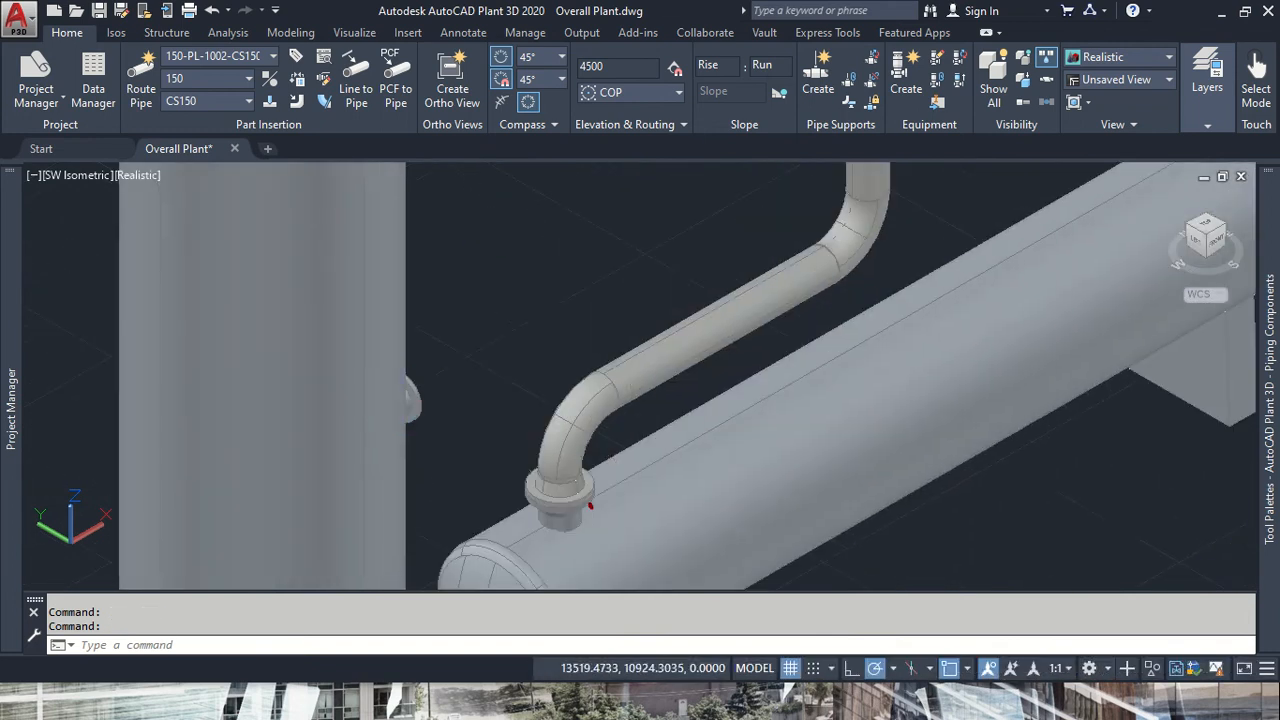
click(440, 392)
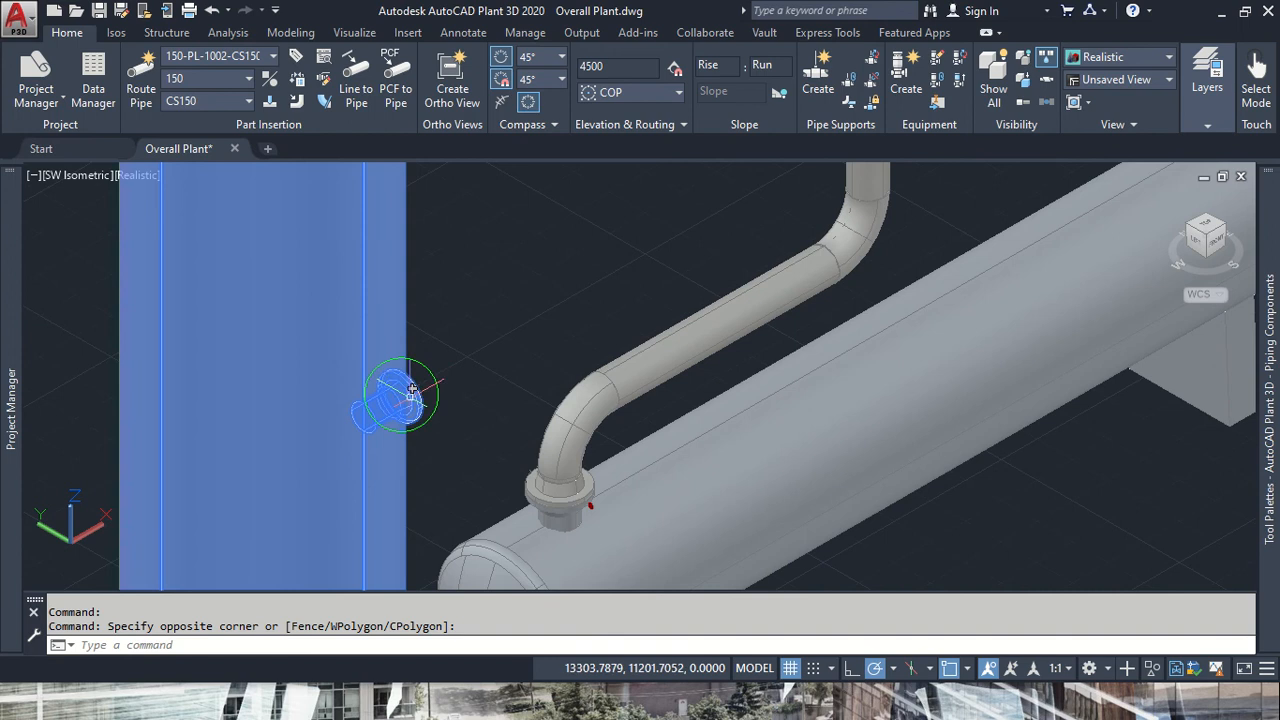
click(412, 388)
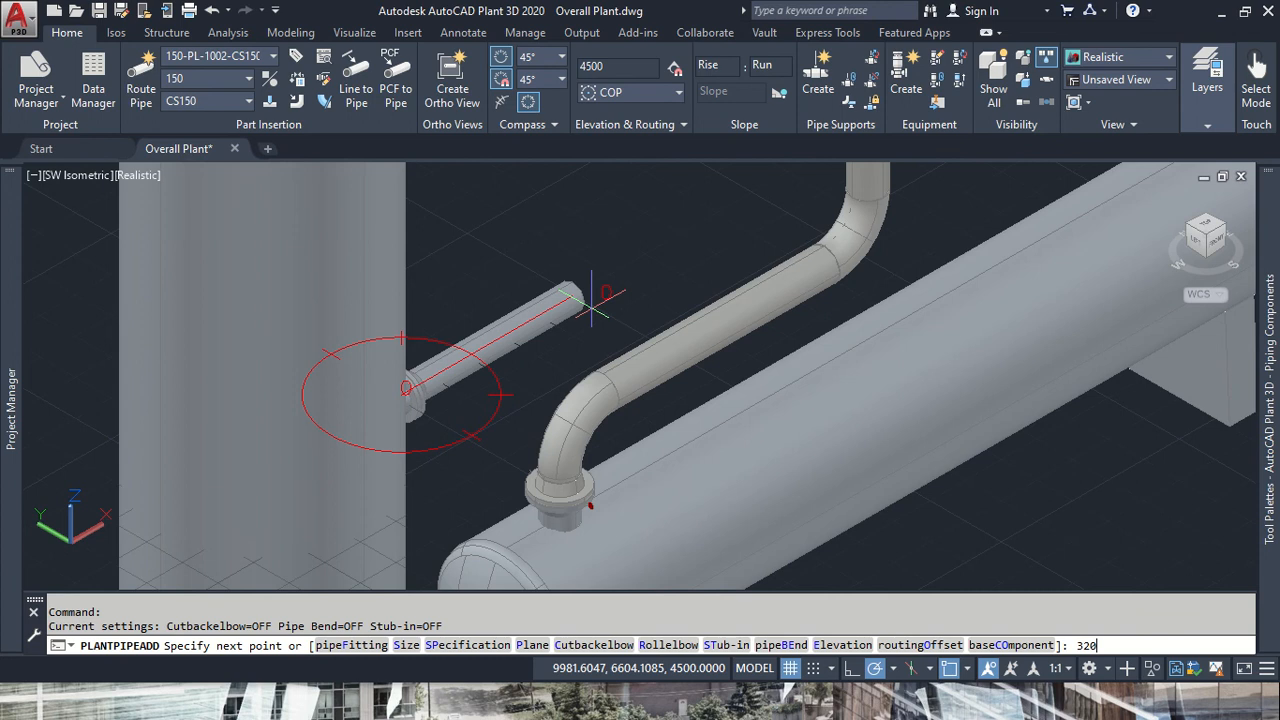
text(320)
key(Return)
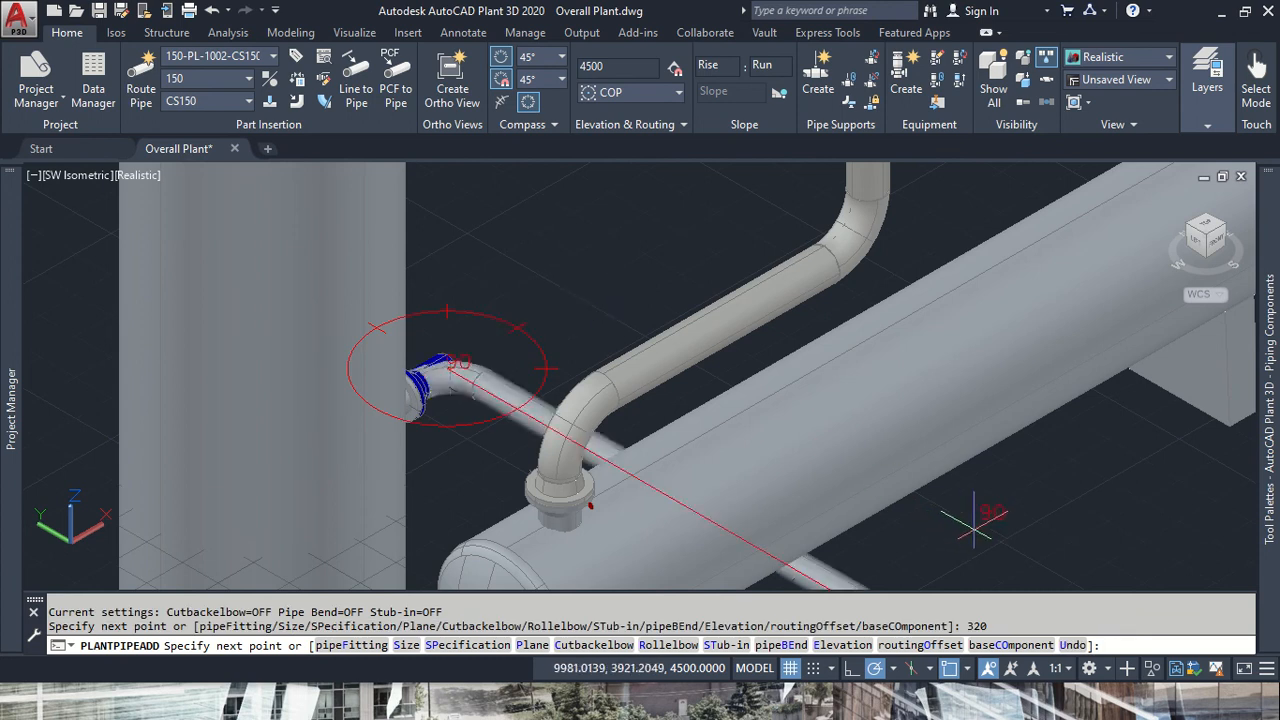
- Run the pipe 4250 beneath the horizontal vessel, turn it 417 towards the loose valve and finish routing
middle_drag(974, 528, 731, 165)
scroll(729, 215, down, 2)
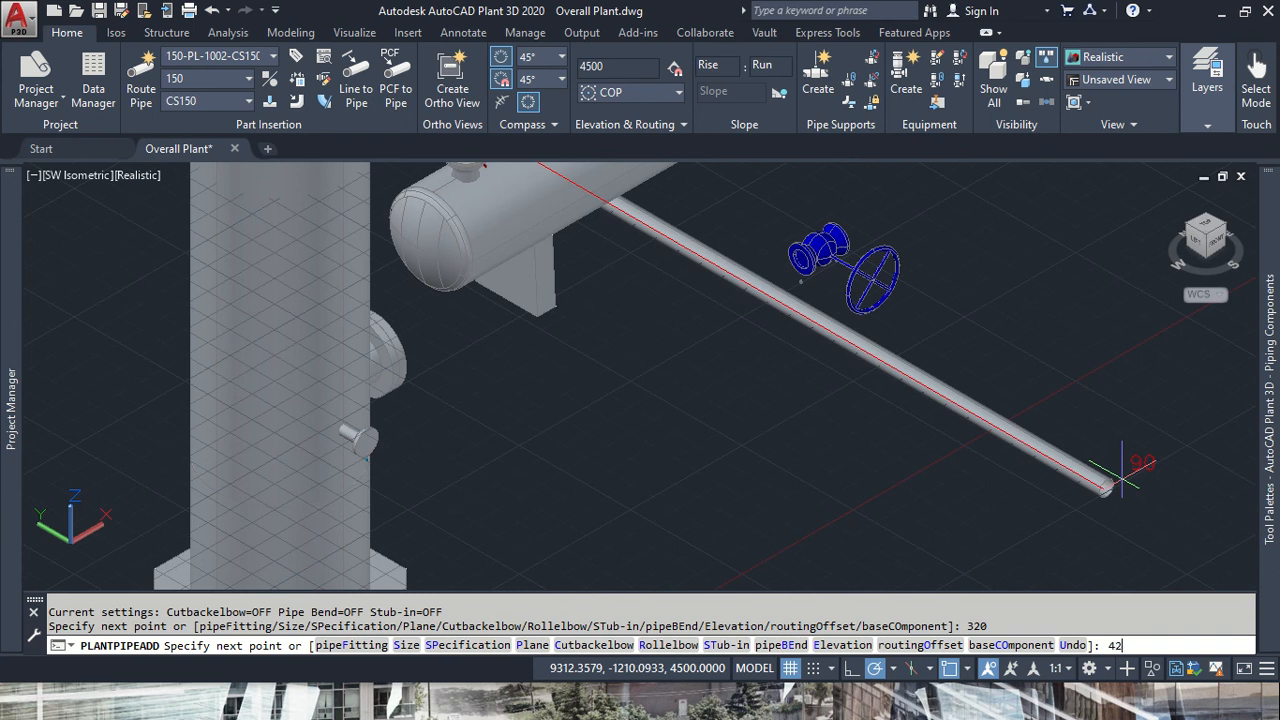
text(4250)
key(Return)
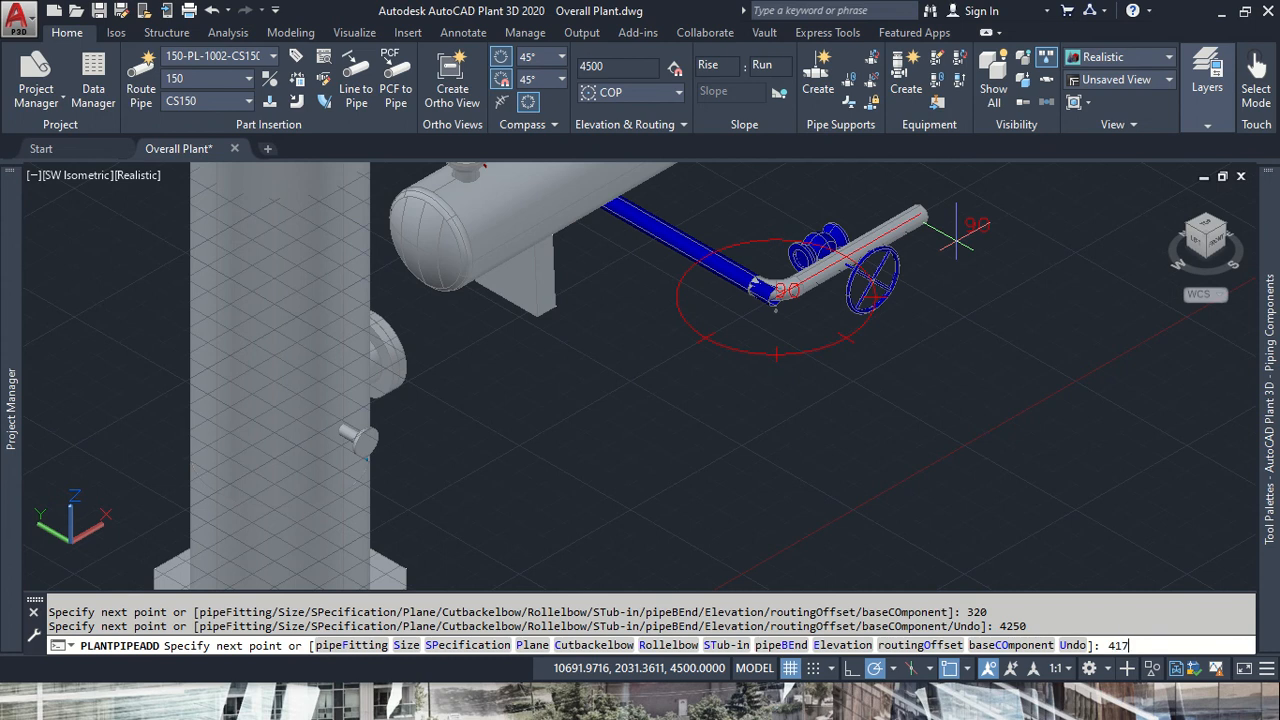
key(Return)
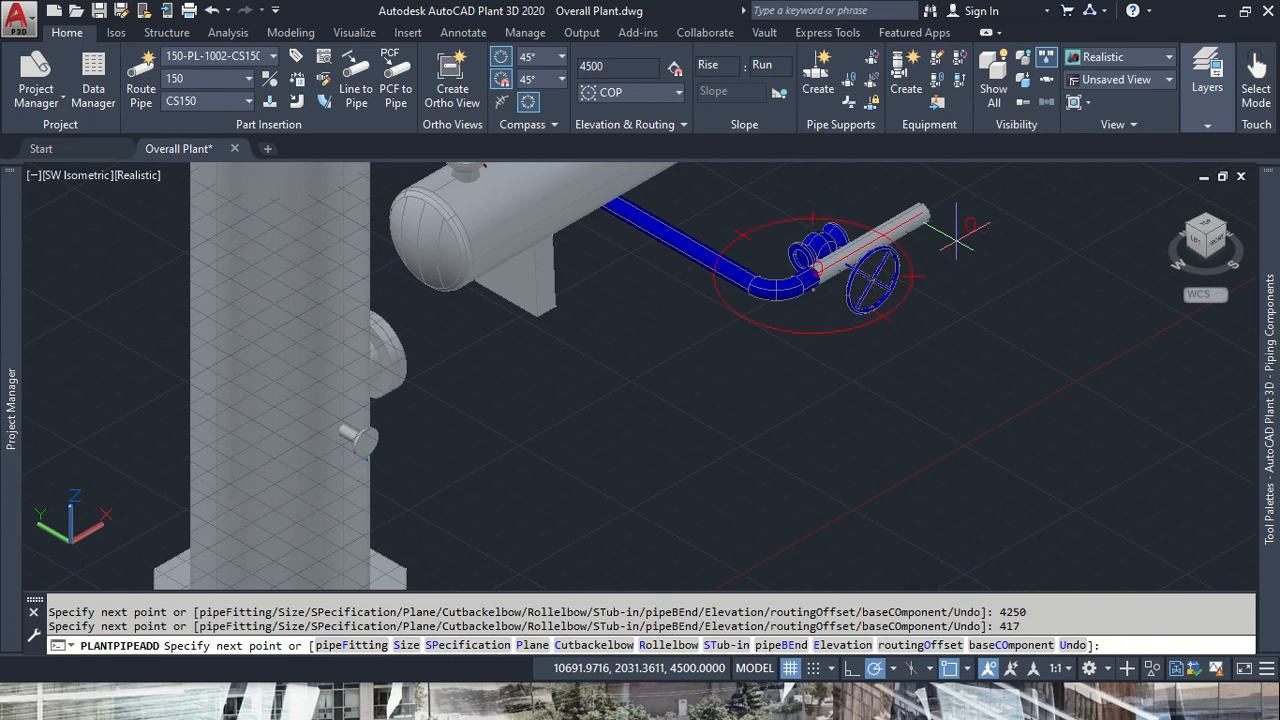
key(Escape)
- Move the loose valve so its near flange attaches to the open end of the rerouted pipe, then deselect it
scroll(945, 250, up, 1)
middle_drag(940, 256, 737, 434)
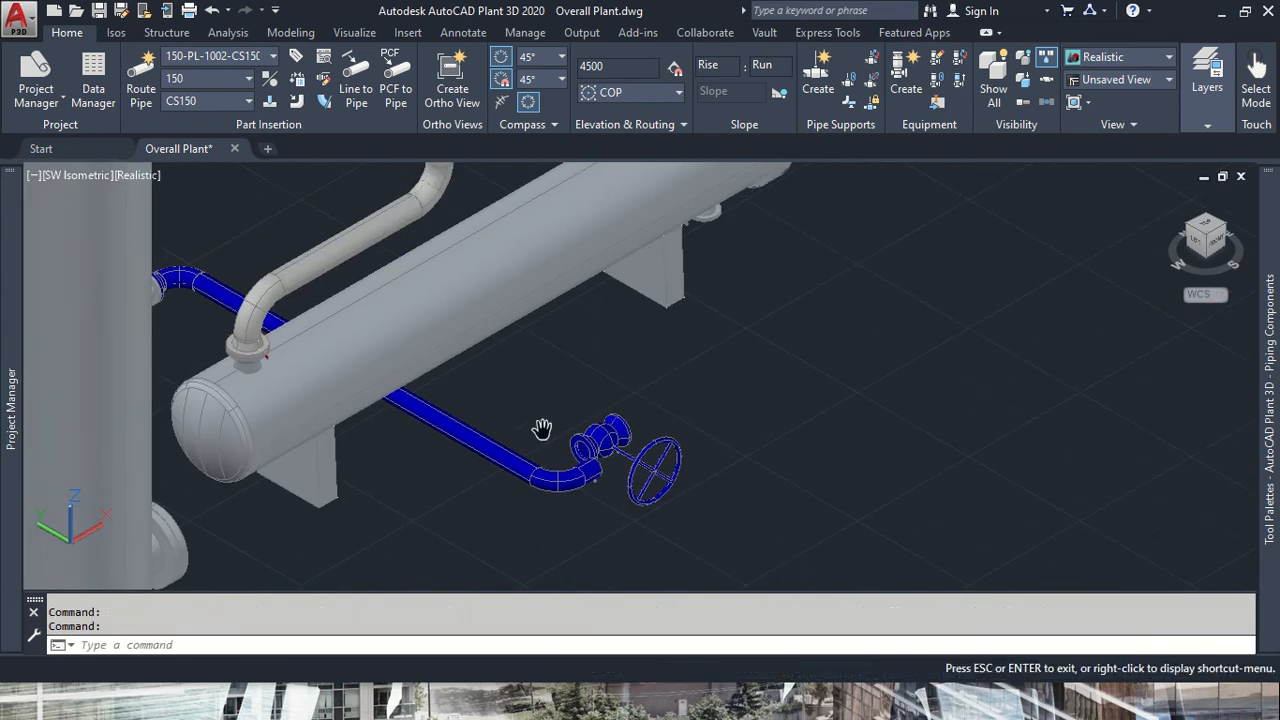
middle_drag(543, 431, 570, 445)
scroll(570, 445, up, 1)
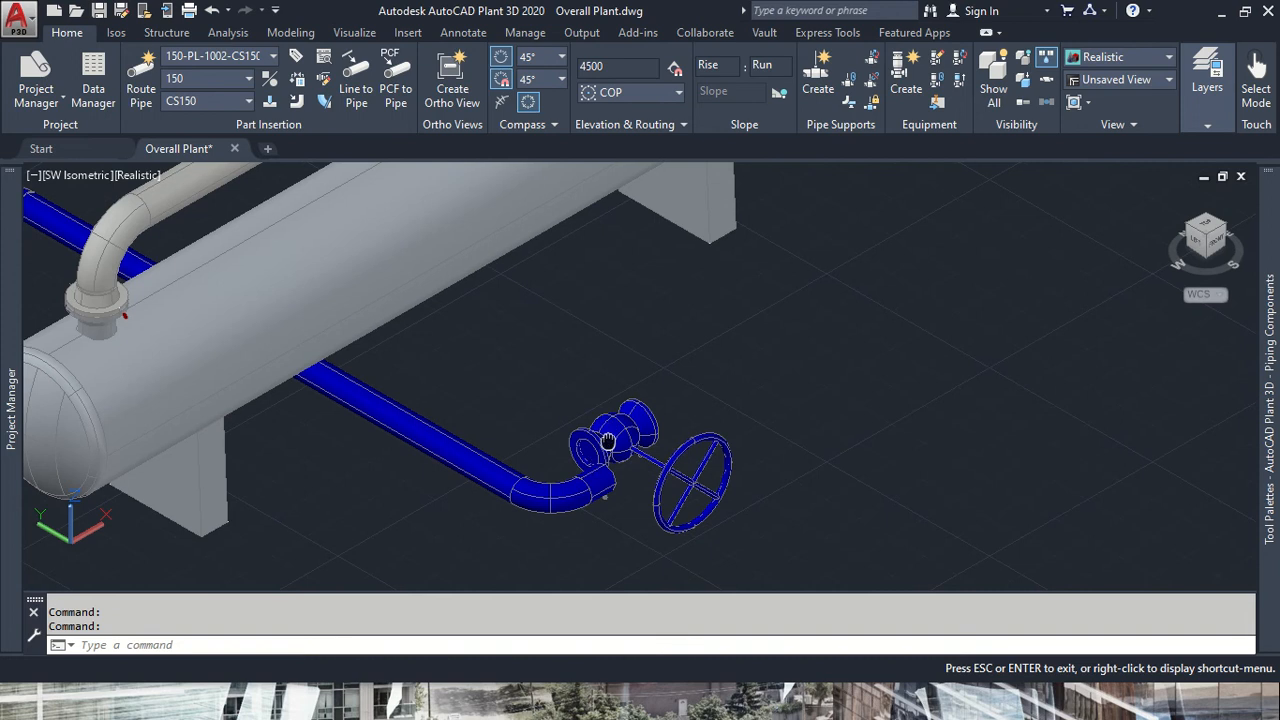
key(Escape)
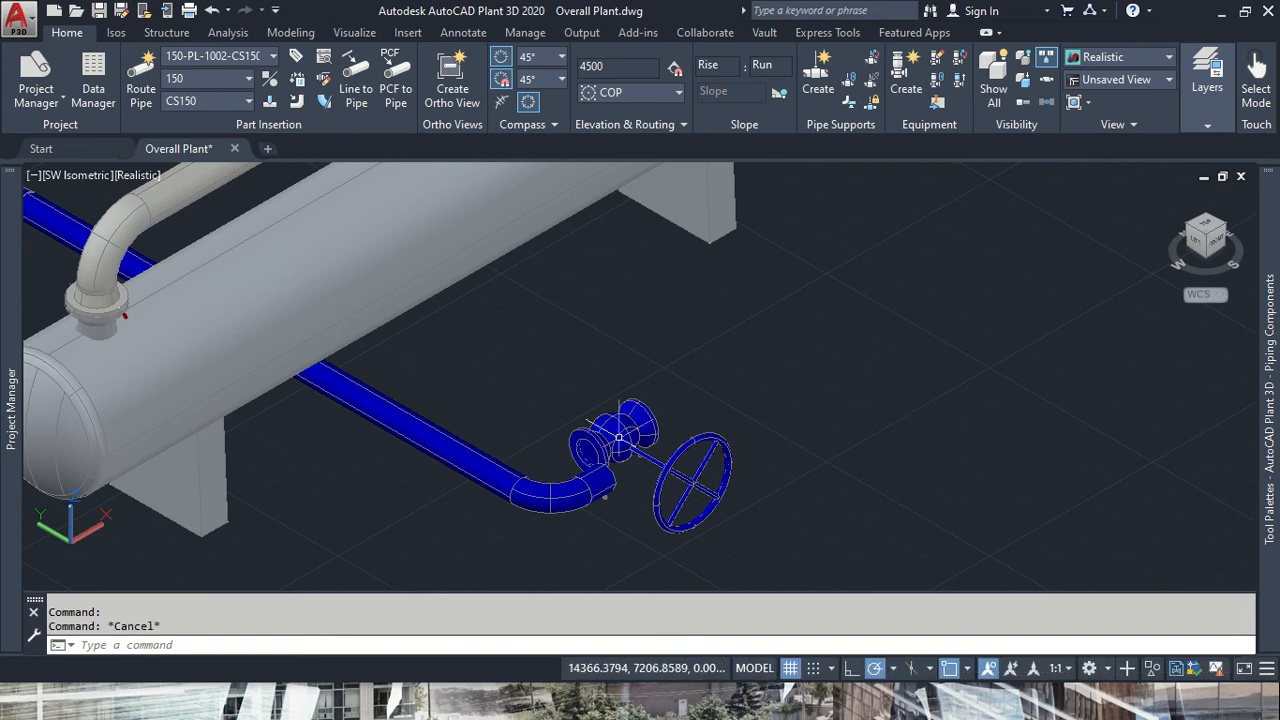
click(615, 440)
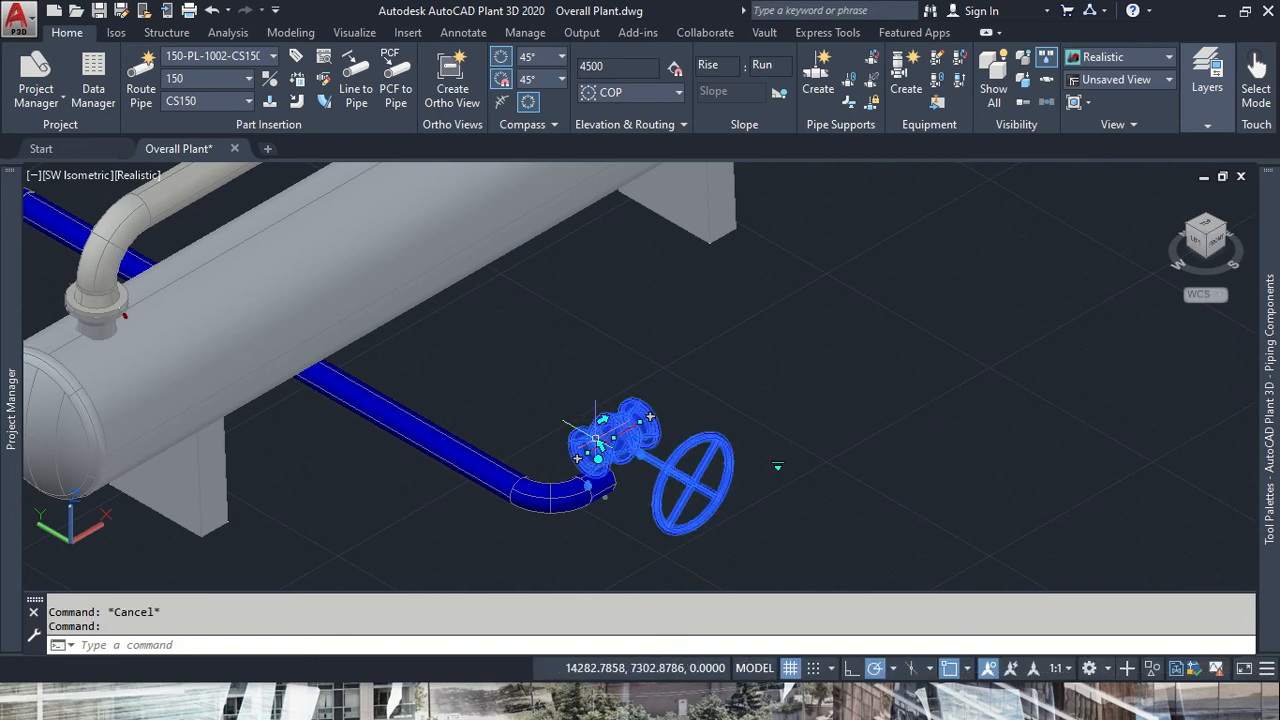
scroll(777, 466, up, 3)
drag(646, 409, 728, 436)
click(745, 455)
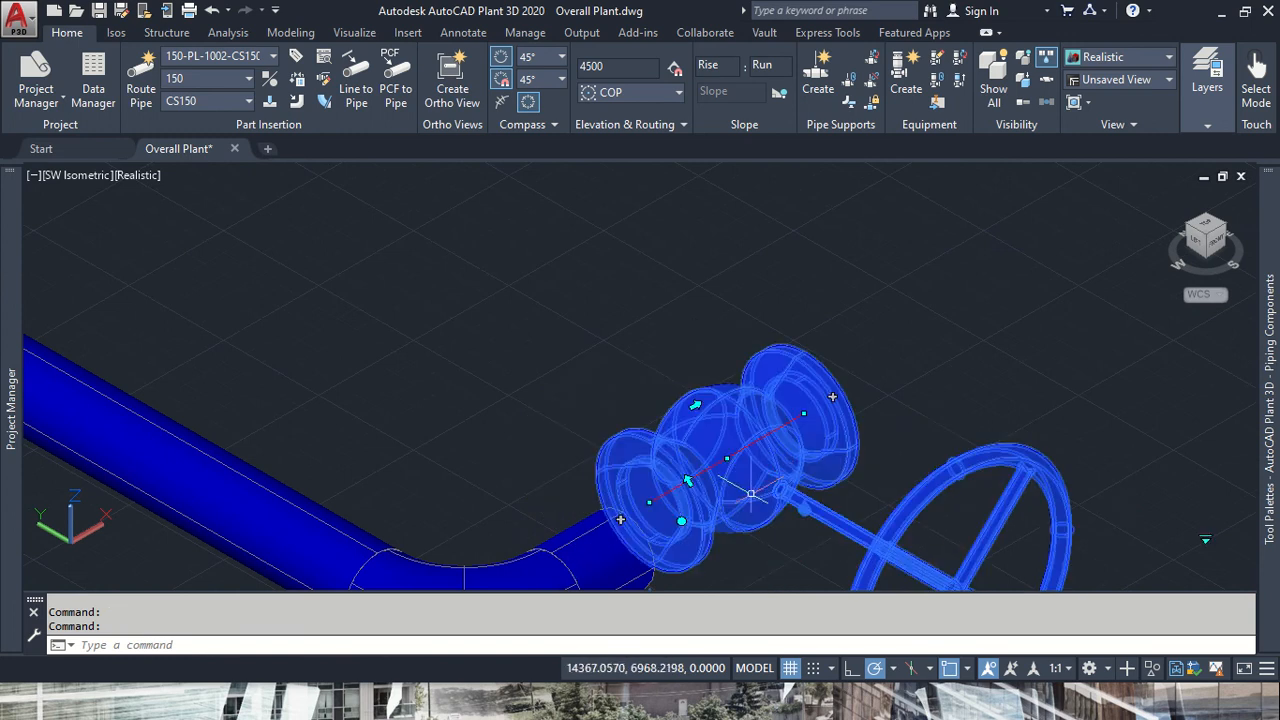
key(Escape)
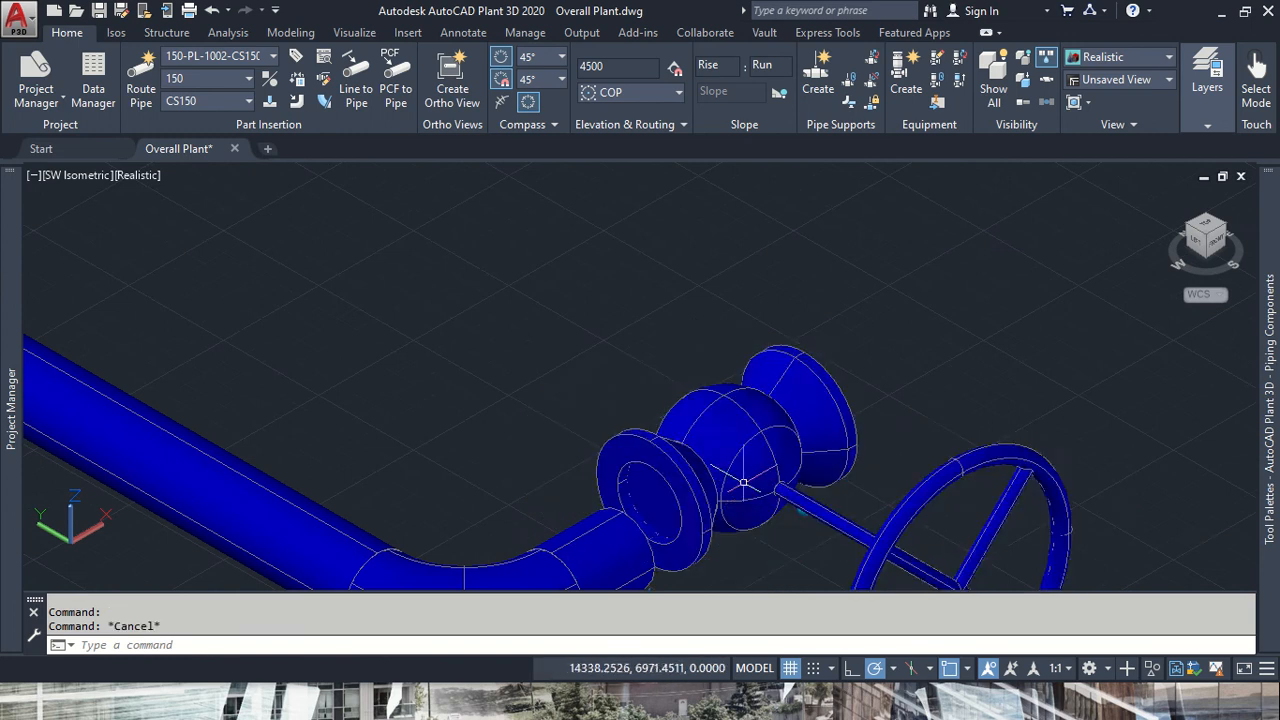
click(728, 463)
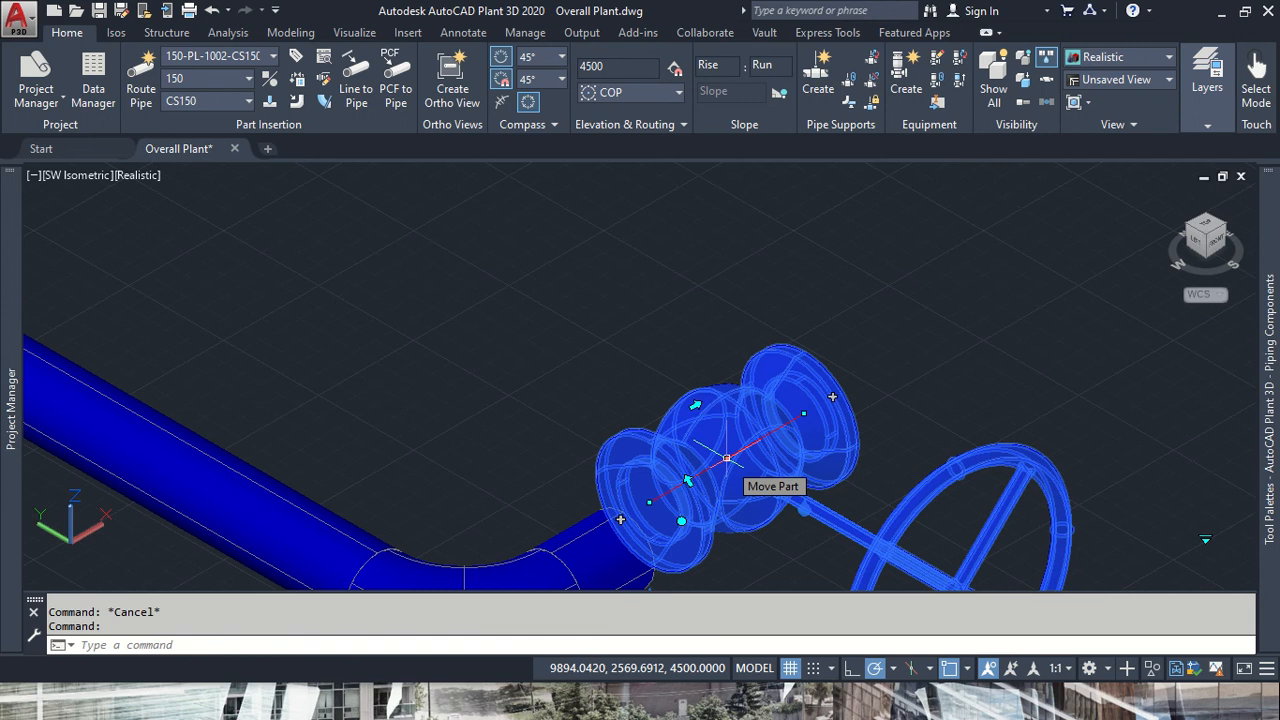
click(727, 458)
click(649, 502)
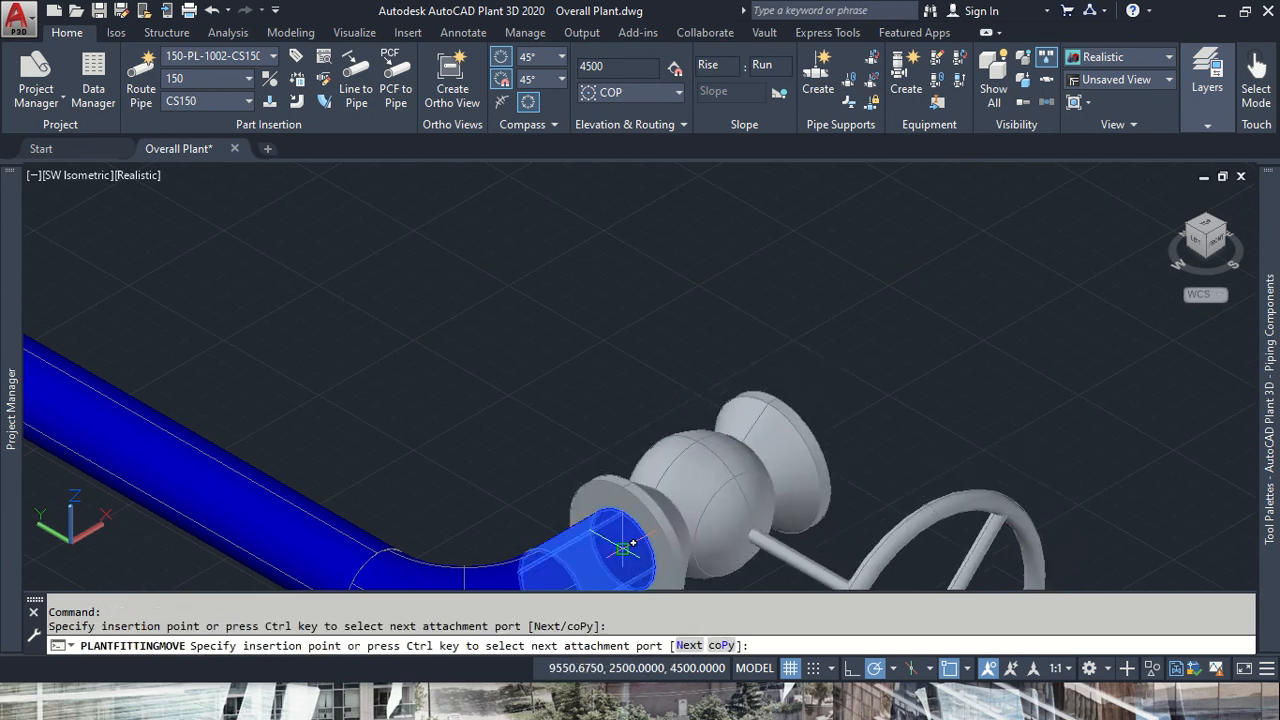
key(Escape)
- Route pipe from the valve's free flange to the nozzle under the horizontal vessel, accepting the first connection solution
scroll(920, 452, down, 4)
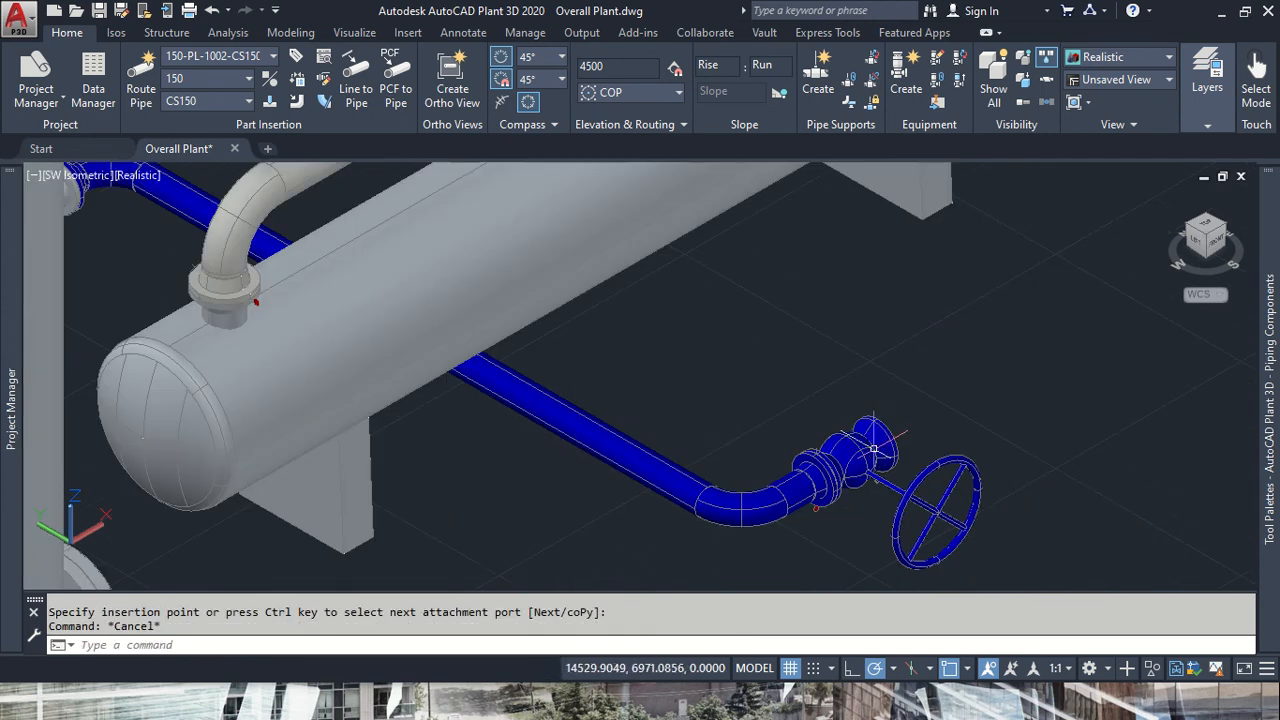
click(888, 436)
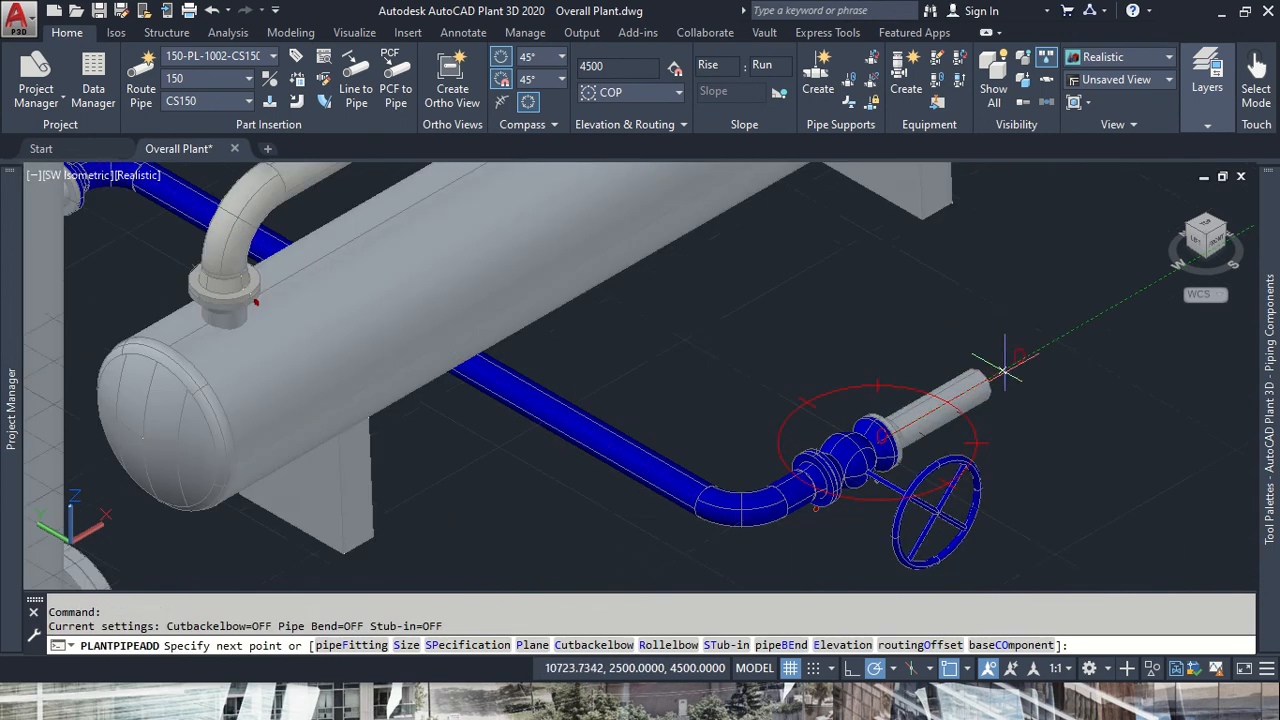
scroll(943, 371, up, 5)
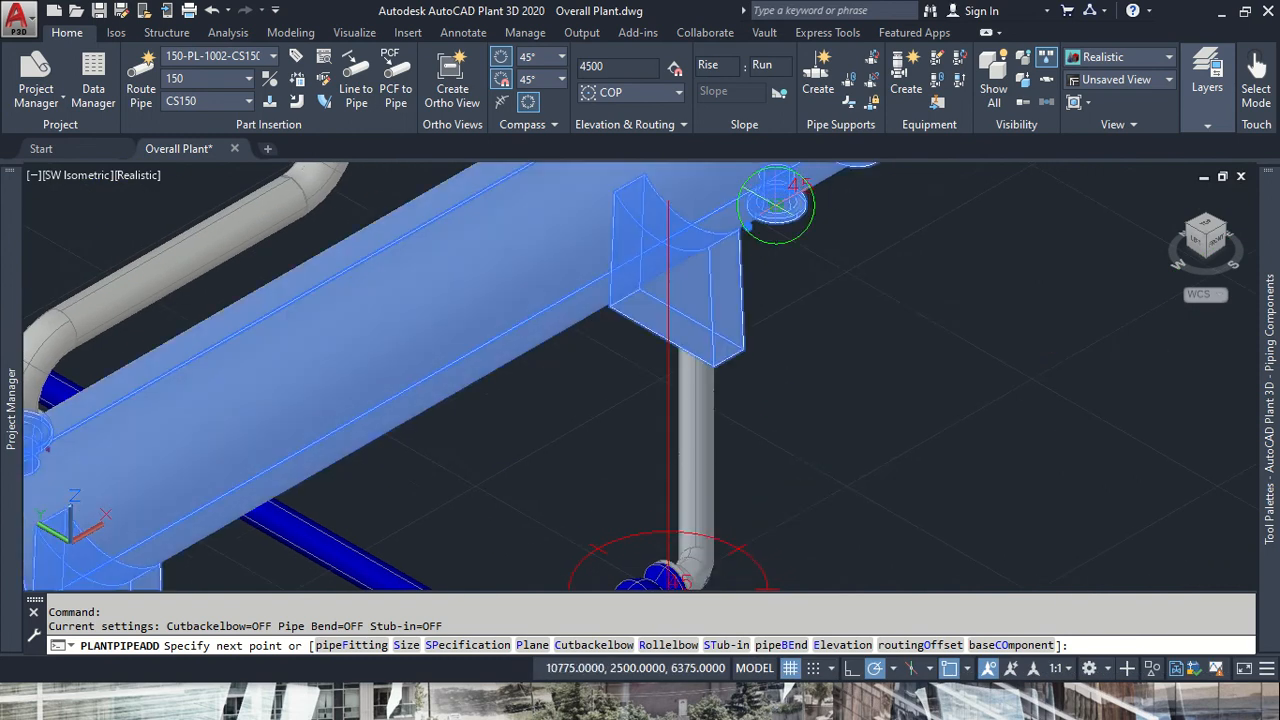
scroll(775, 205, up, 4)
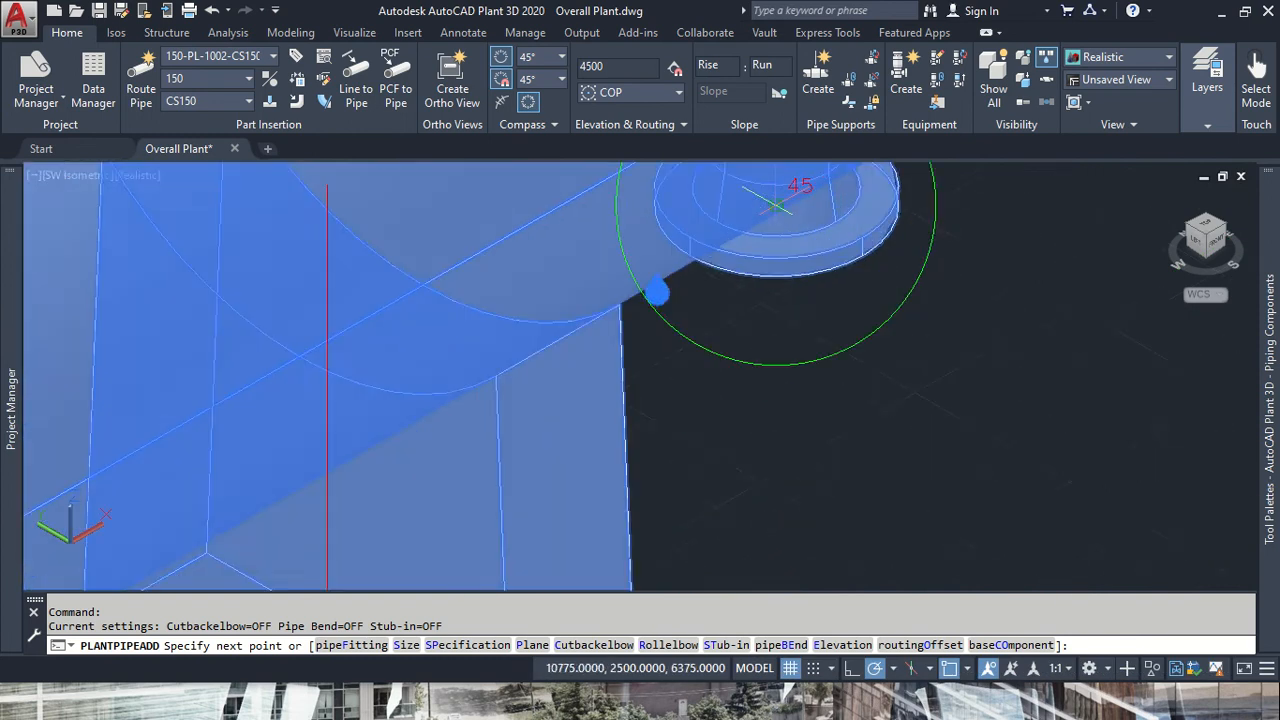
click(775, 205)
scroll(775, 205, down, 5)
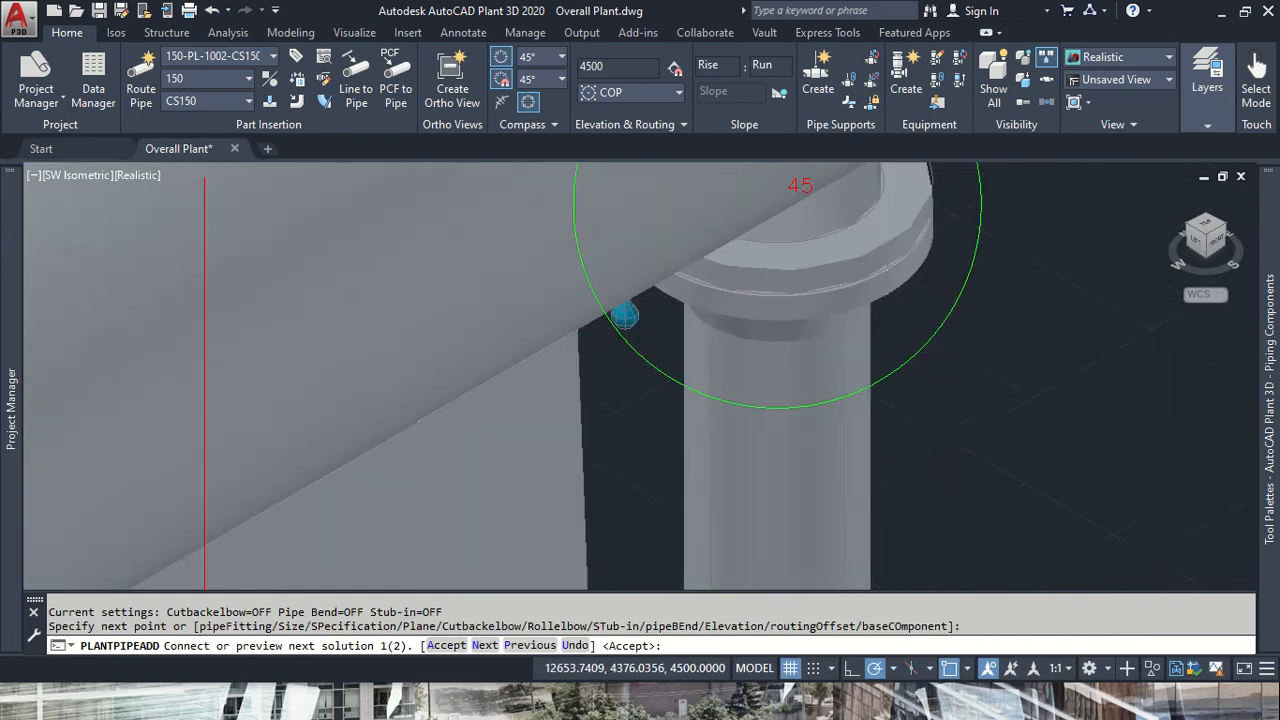
key(Return)
scroll(828, 280, down, 5)
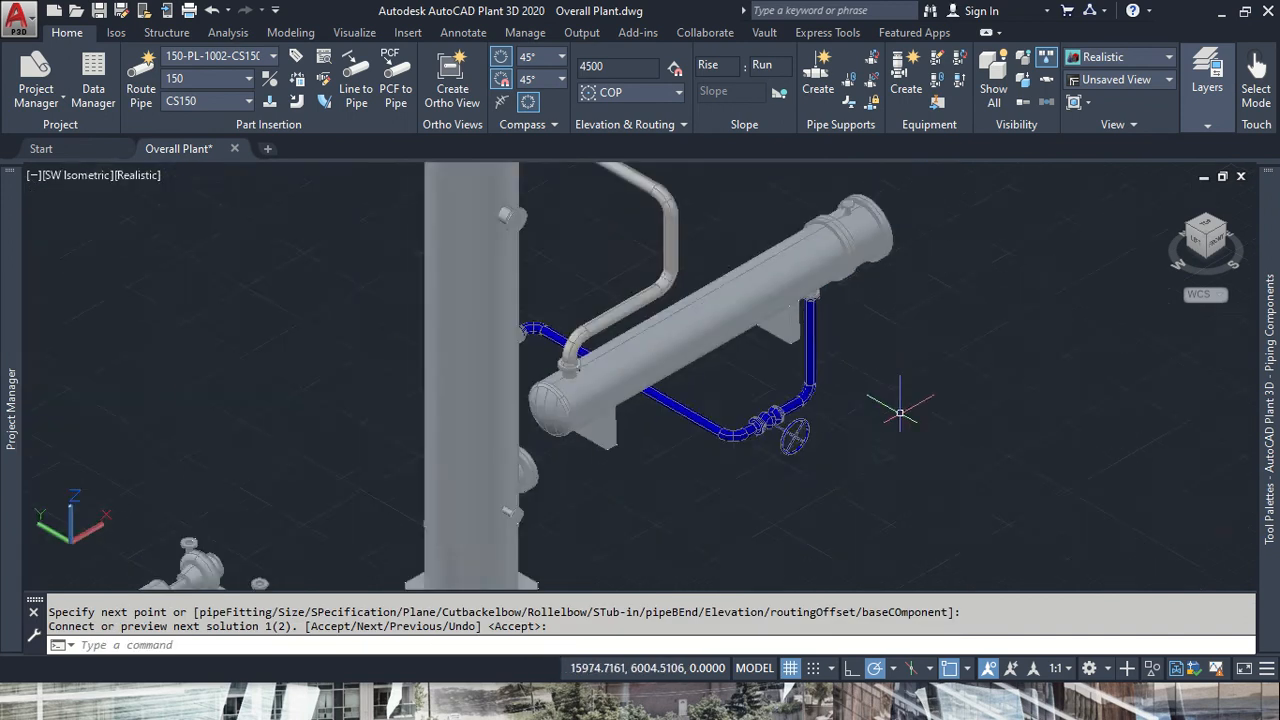
- Examine the rerouted line from the column through the valve to the horizontal vessel, together with the overhead line
scroll(810, 438, up, 5)
scroll(725, 345, down, 2)
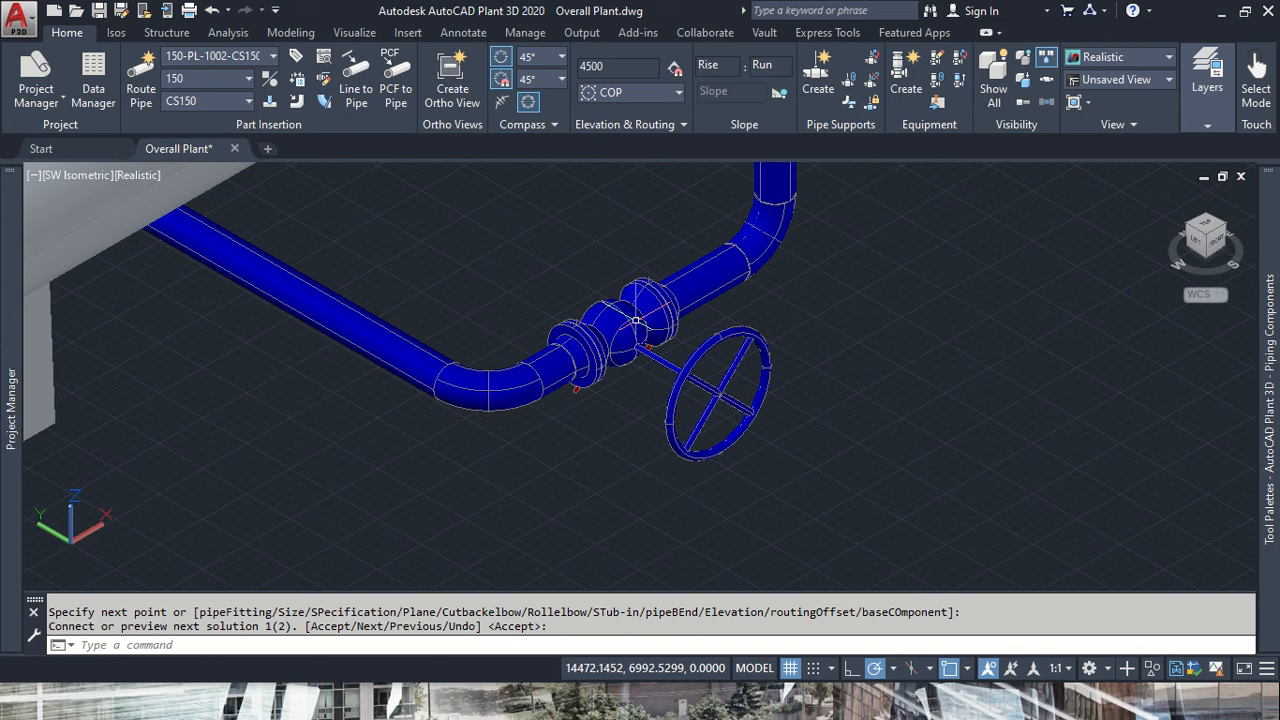
scroll(626, 322, down, 6)
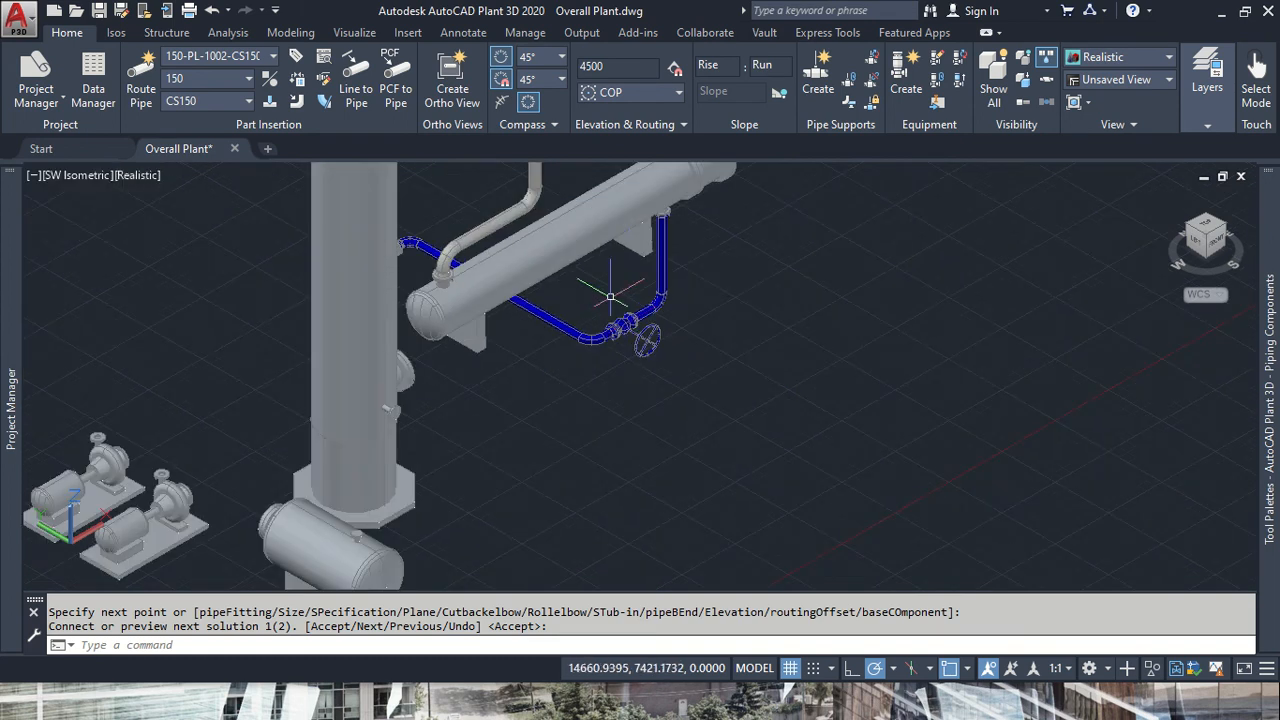
middle_drag(650, 230, 586, 570)
middle_drag(647, 416, 682, 278)
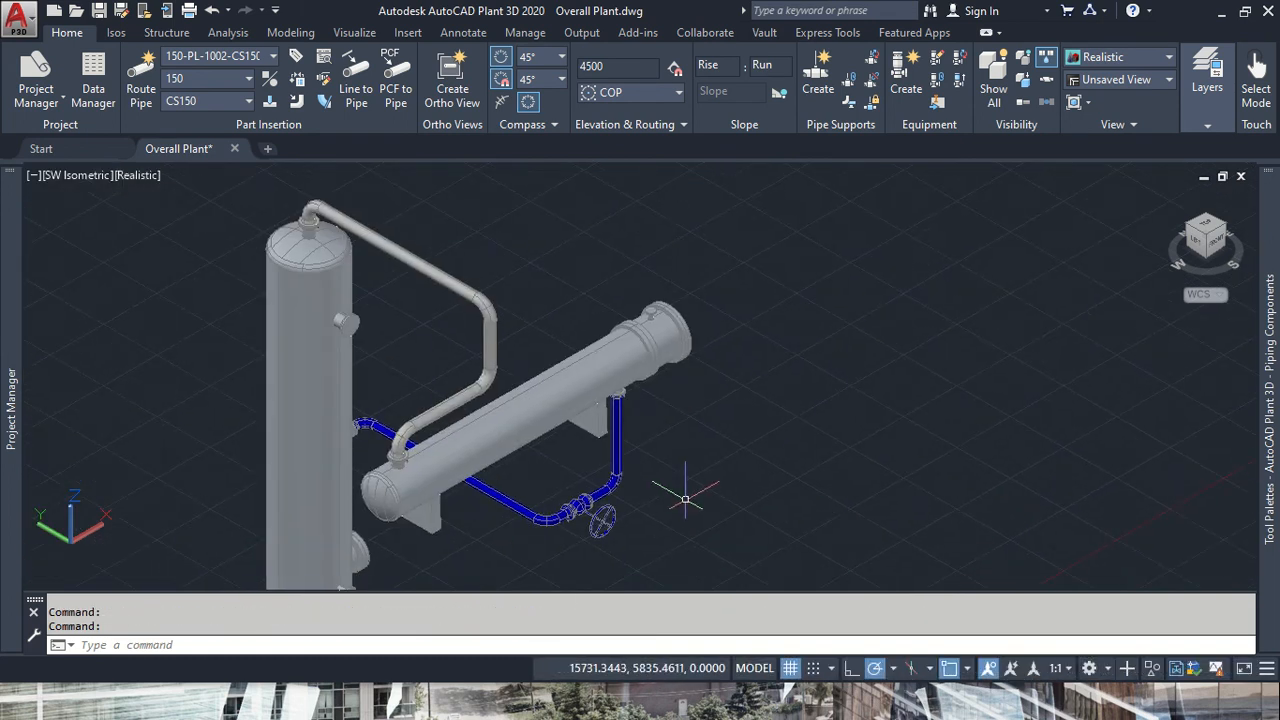
scroll(690, 476, up, 3)
scroll(556, 502, up, 3)
middle_drag(480, 480, 760, 535)
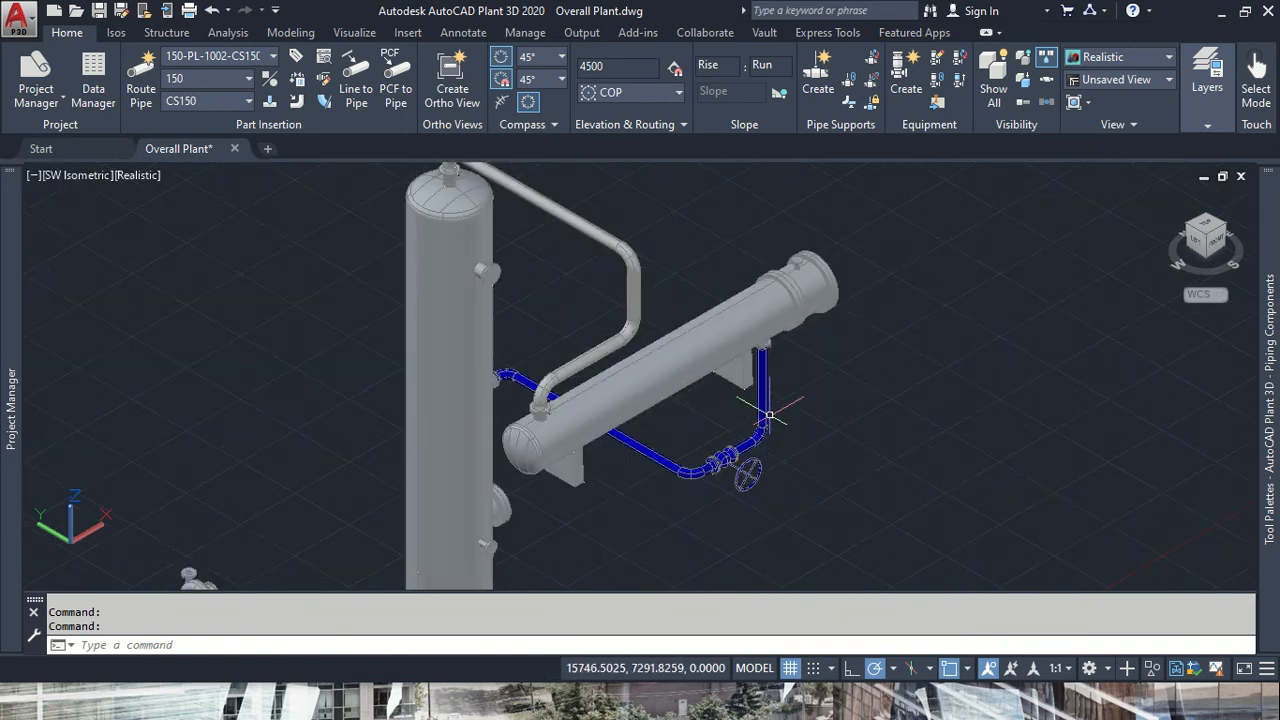
mouse_move(767, 407)
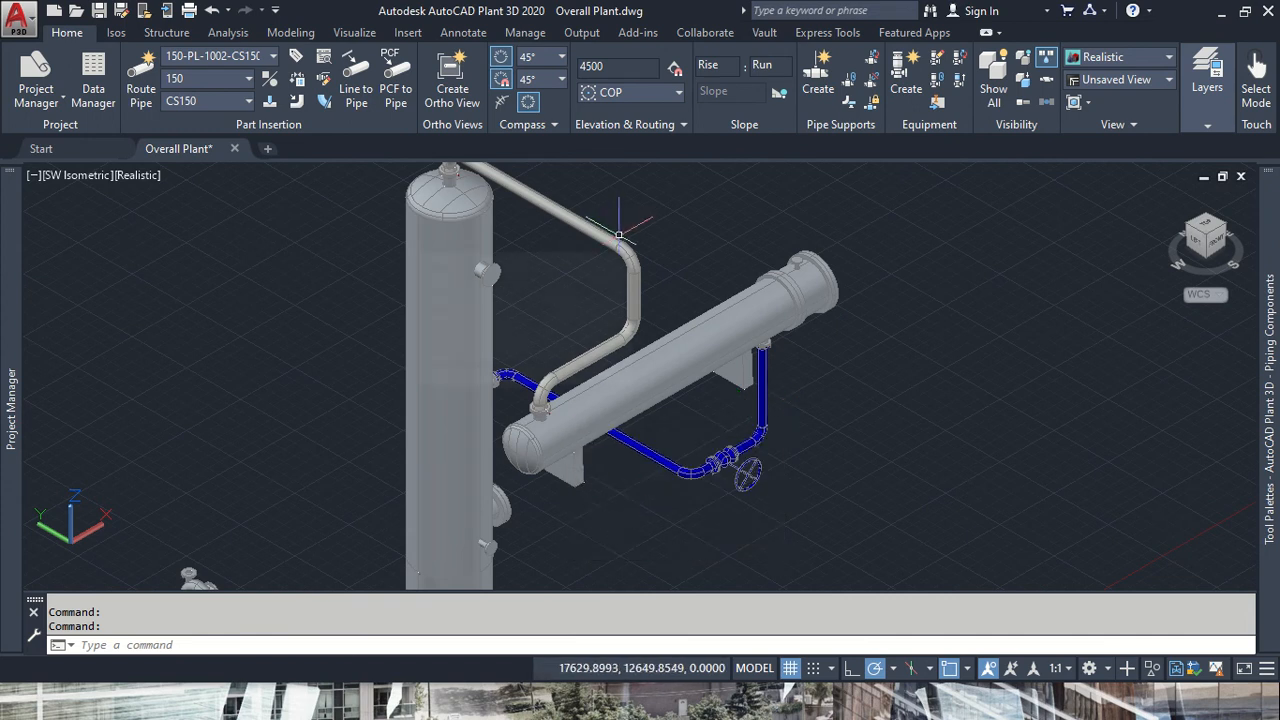
mouse_move(619, 237)
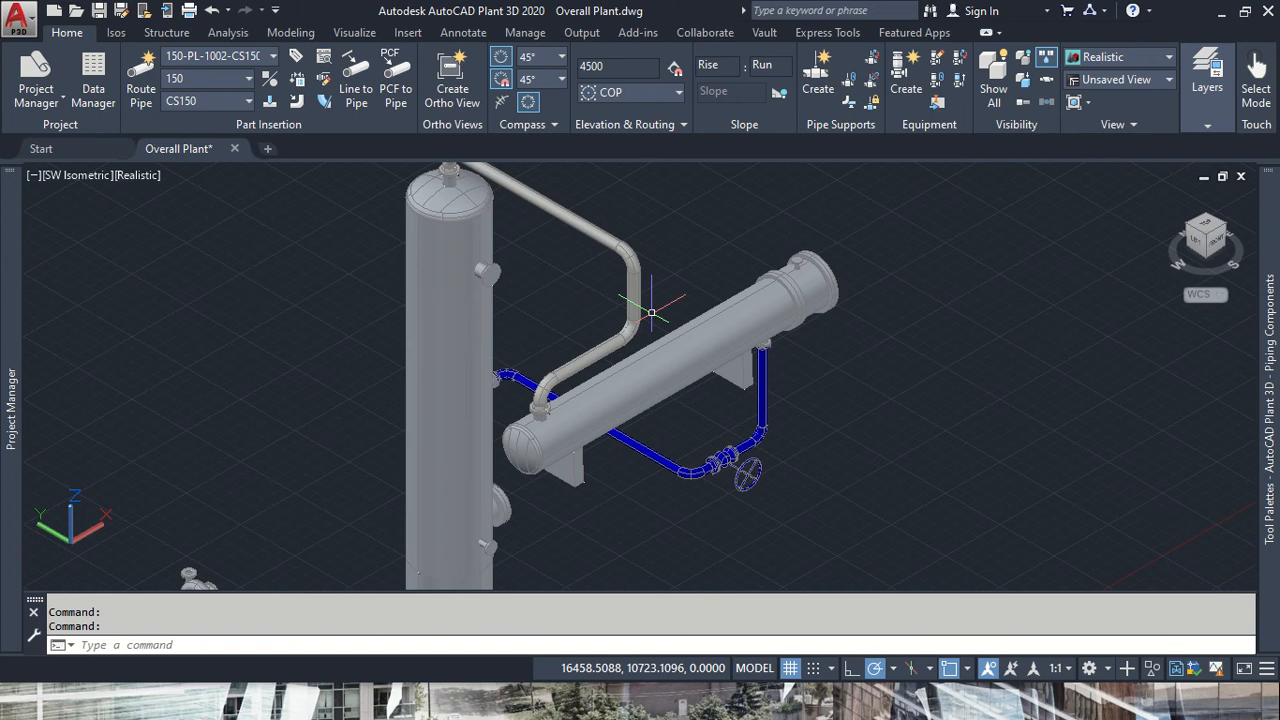
- Create and assign the new line number 250-PL-1003-CS150-1 with size 250 and spec CS150
click(265, 57)
click(239, 81)
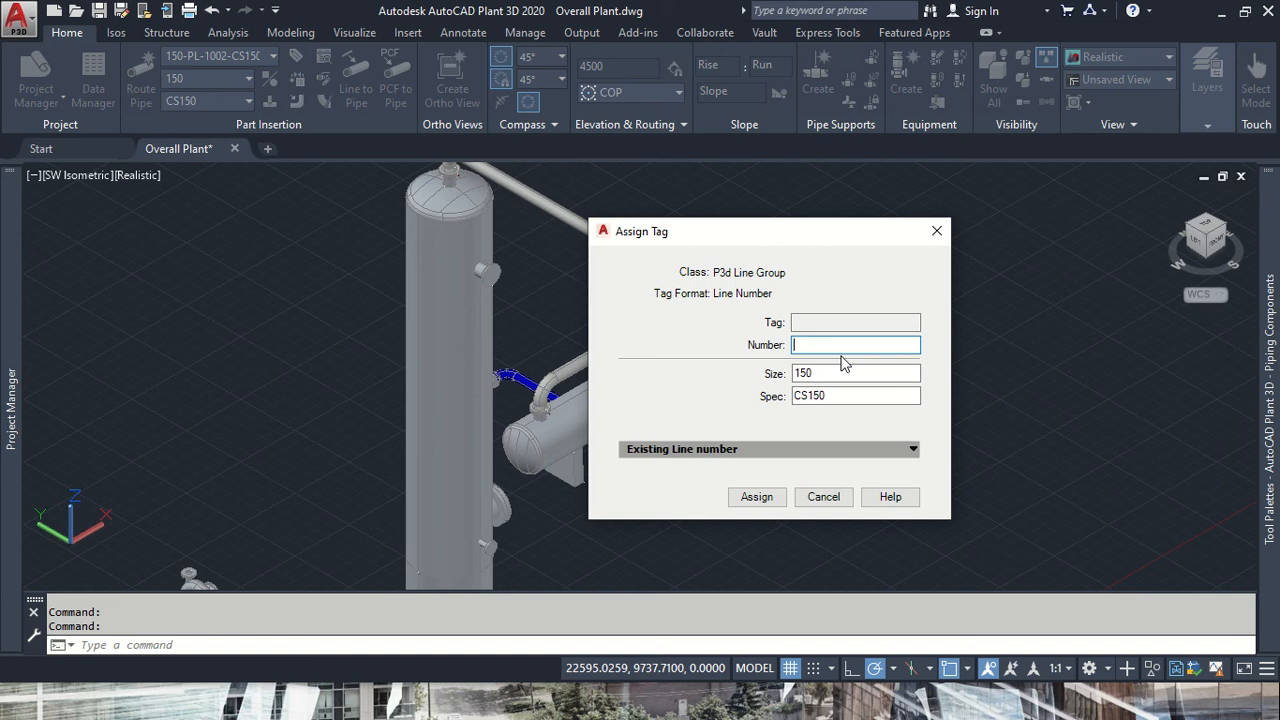
text(250-PL-1003)
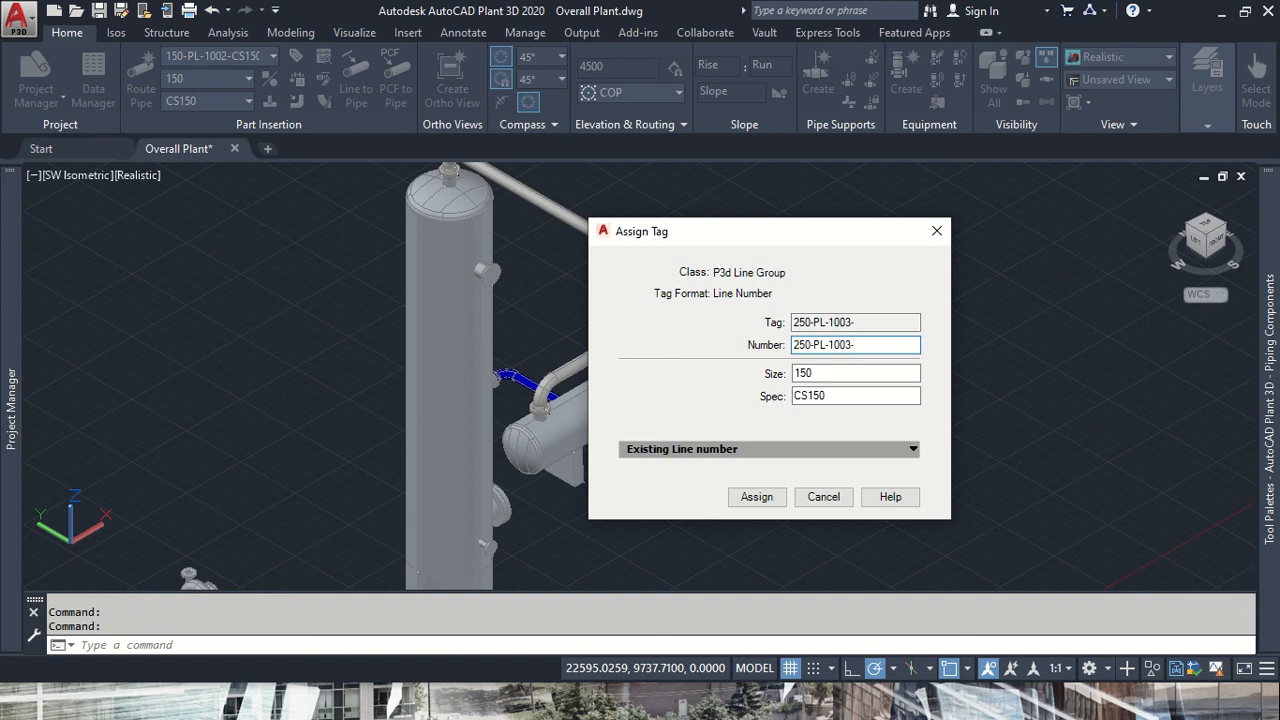
text(-CS150-1)
click(889, 374)
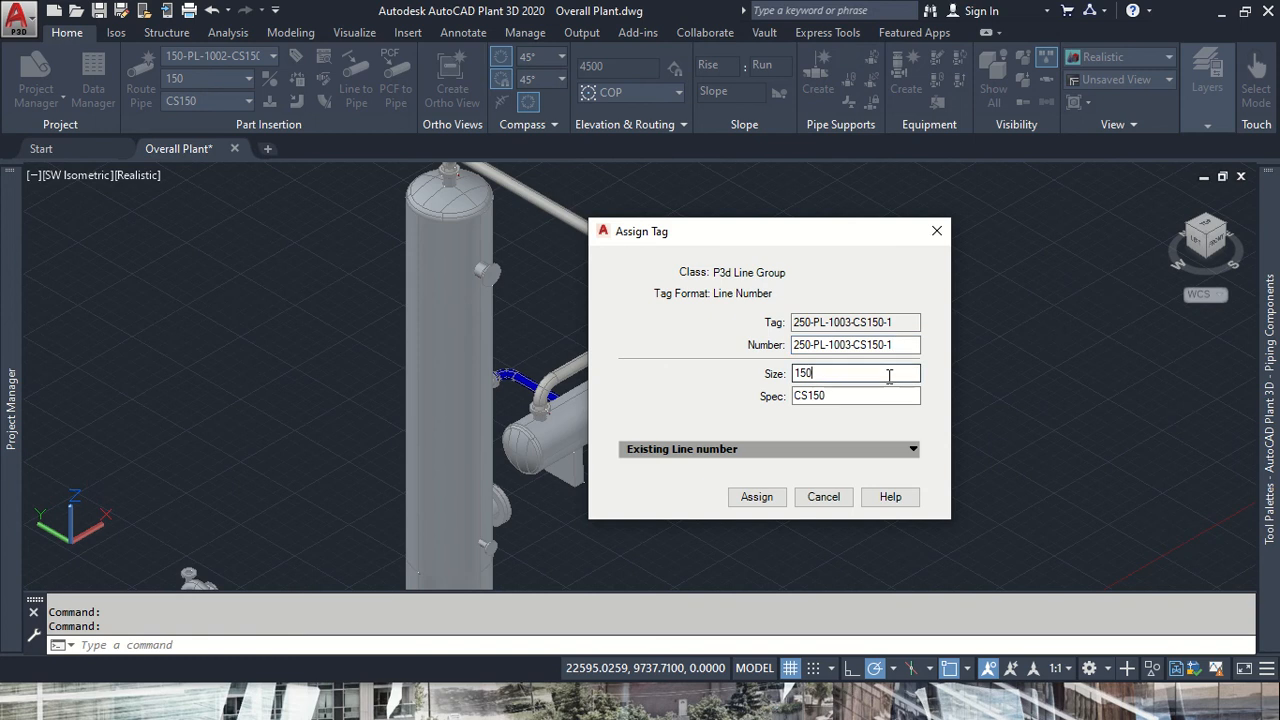
click(889, 374)
click(827, 500)
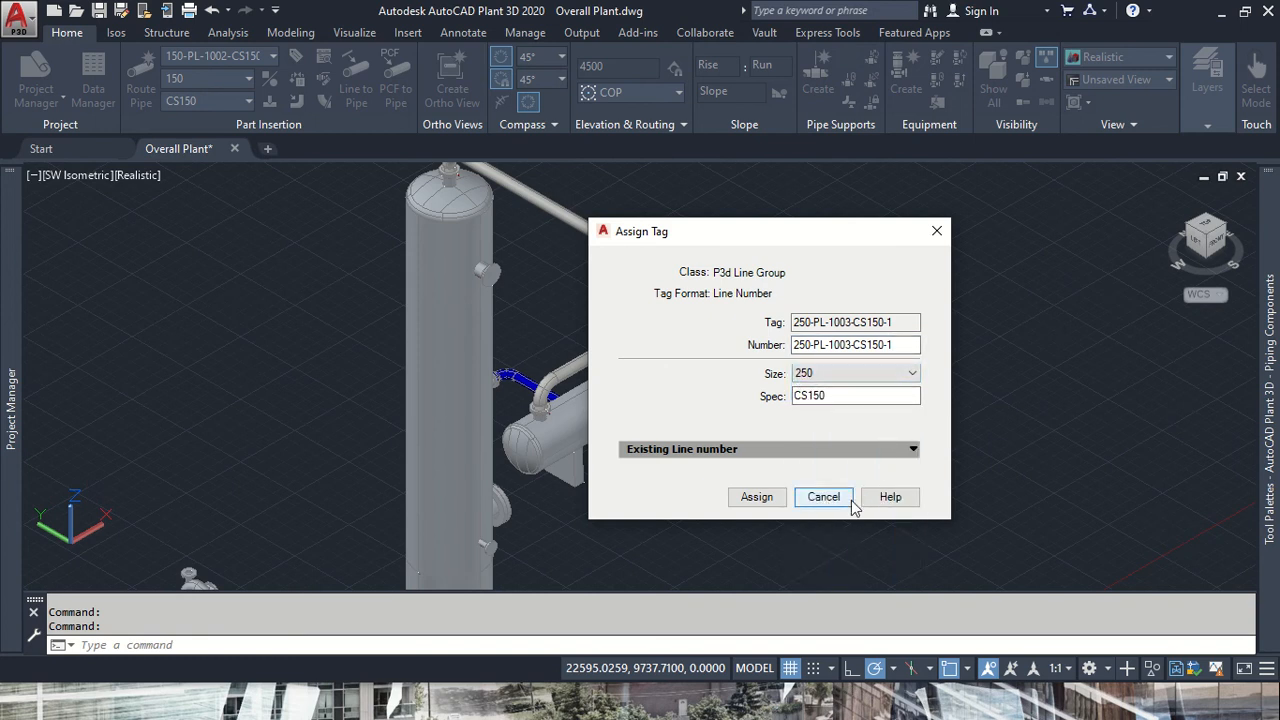
click(757, 499)
- Route a 342-long pipe straight out of the end suction nozzle of the pump farther from the small horizontal vessel, and finish routing
middle_drag(218, 458, 549, 317)
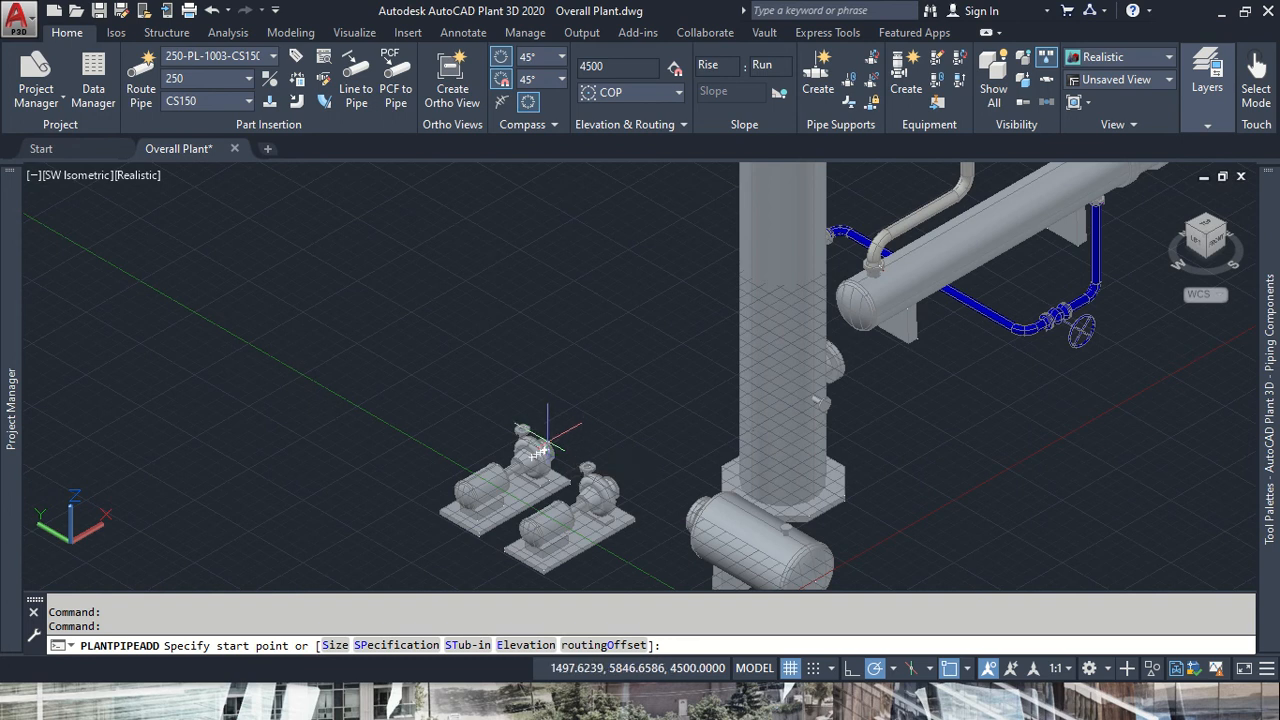
scroll(430, 475, up, 3)
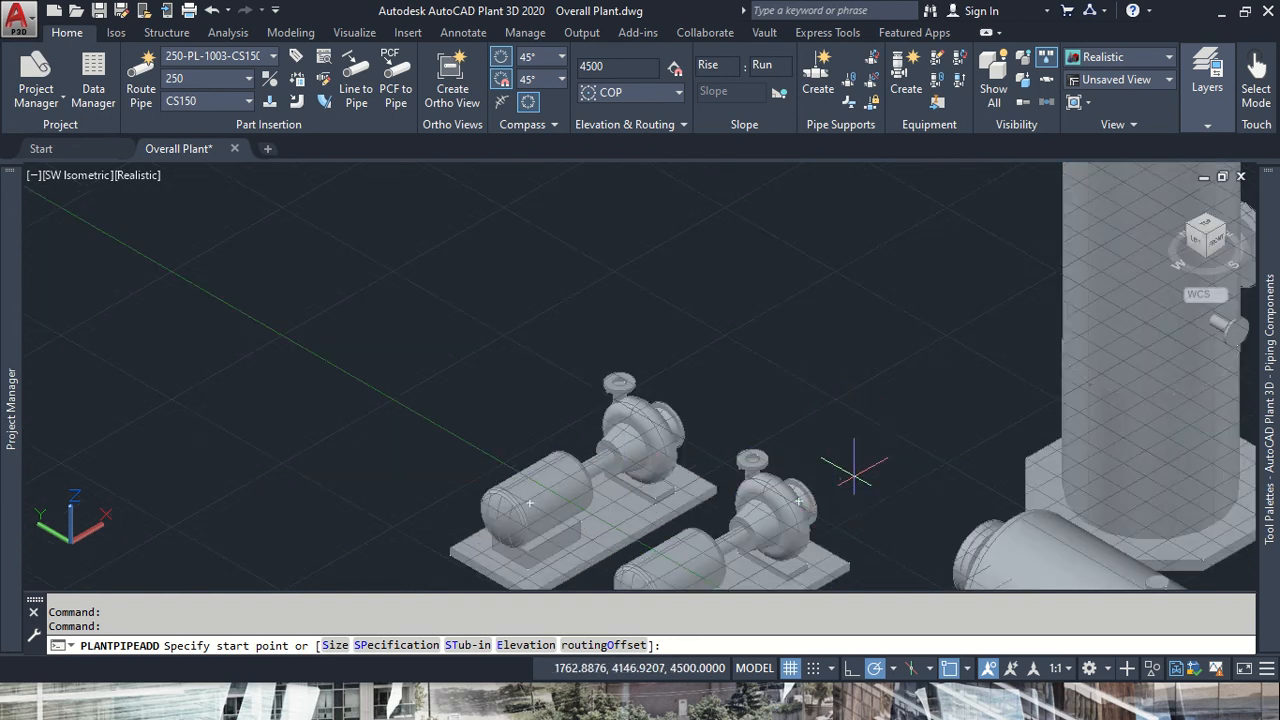
middle_drag(840, 485, 675, 487)
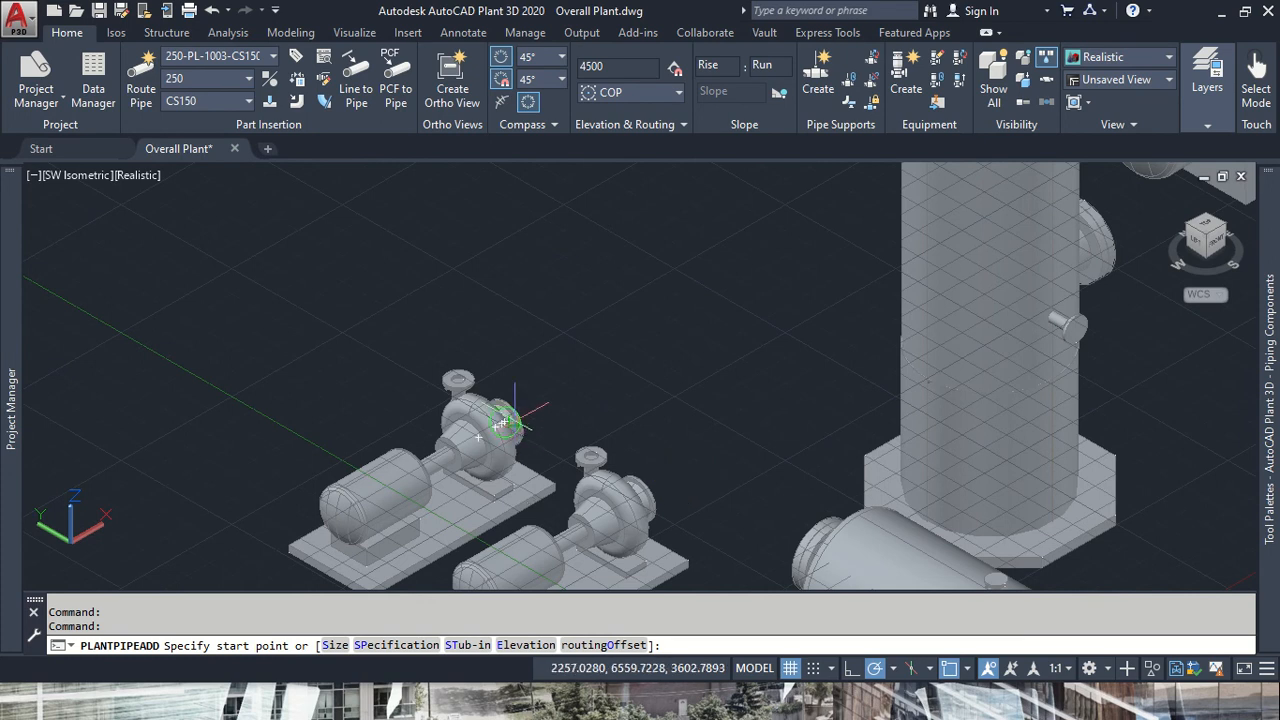
scroll(490, 425, up, 3)
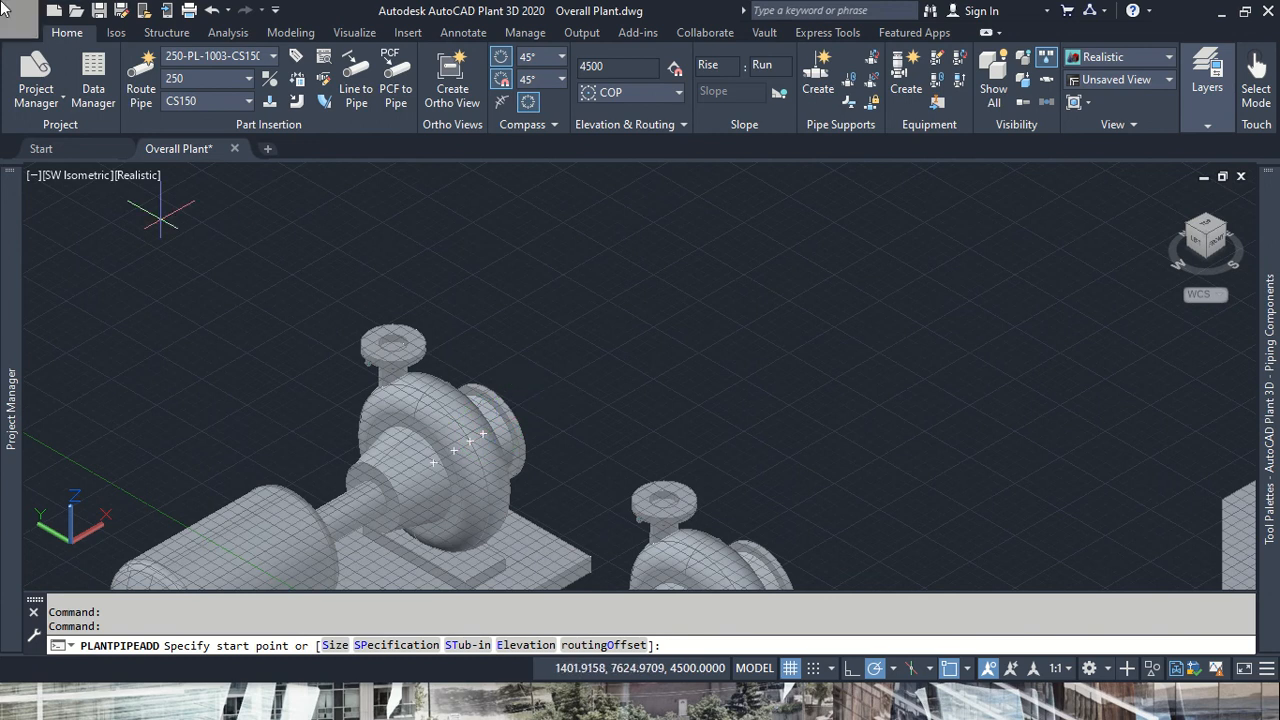
mouse_move(1276, 237)
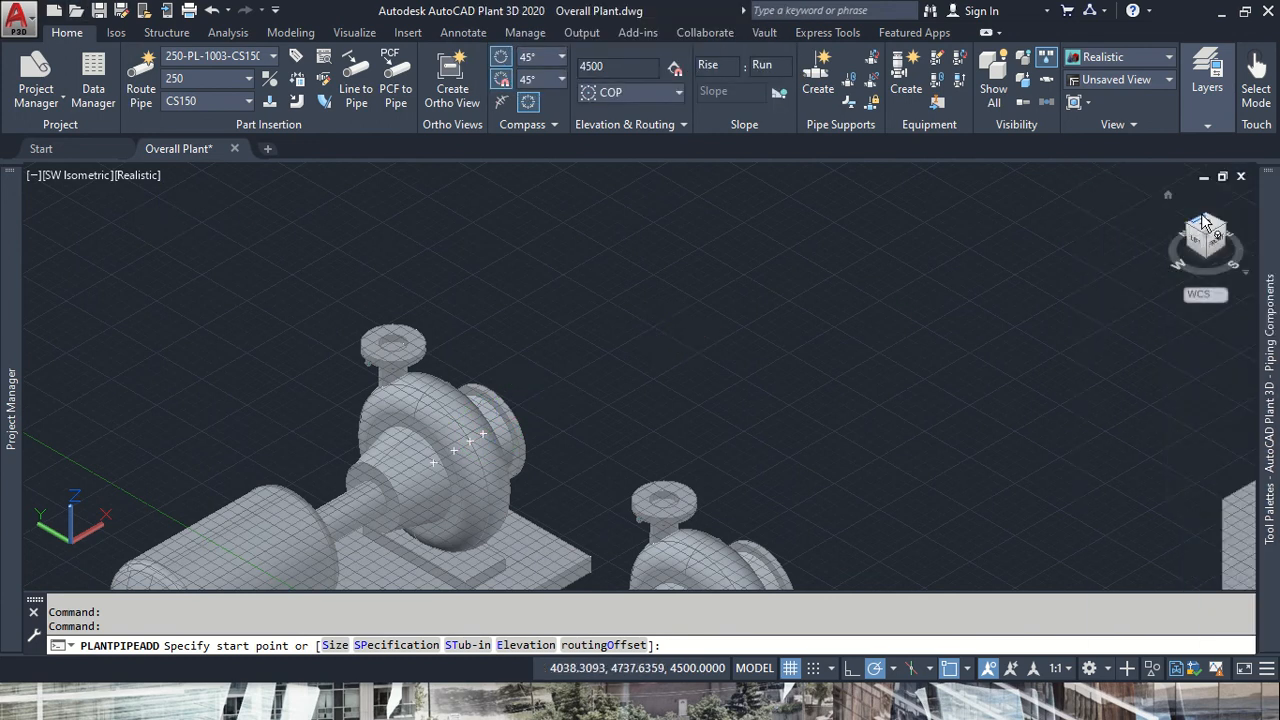
click(1205, 218)
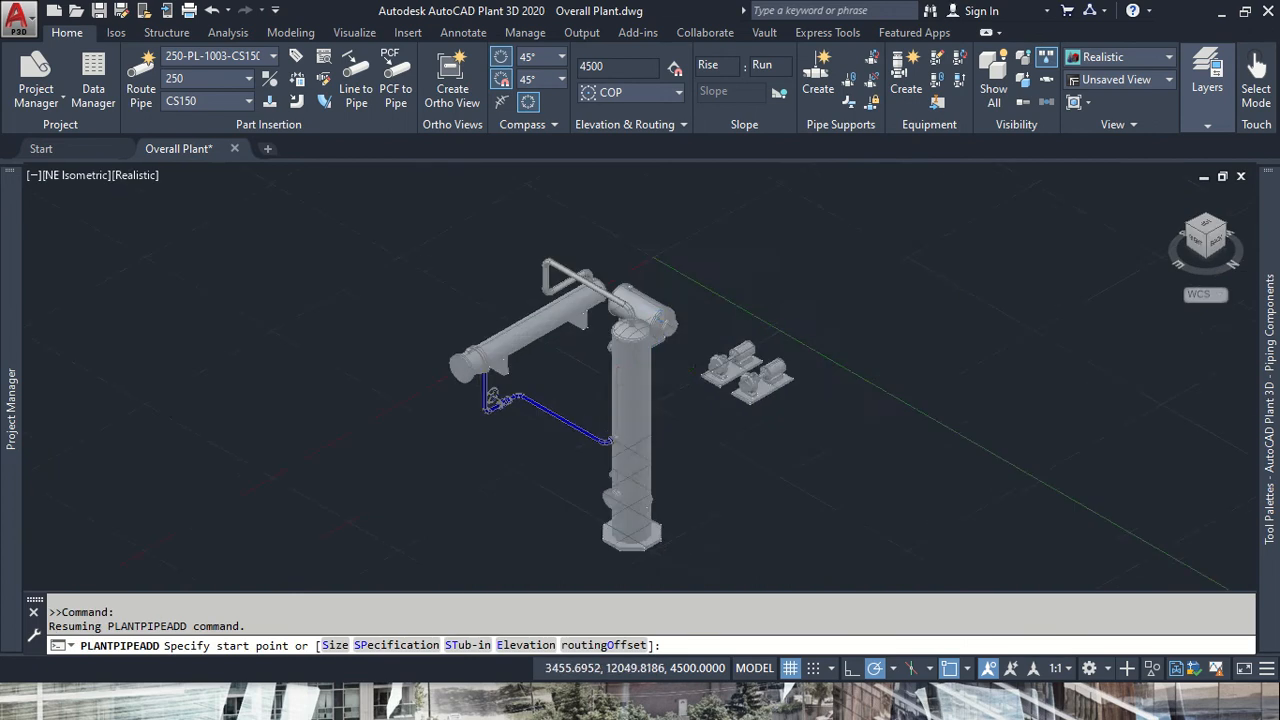
scroll(551, 314, up, 5)
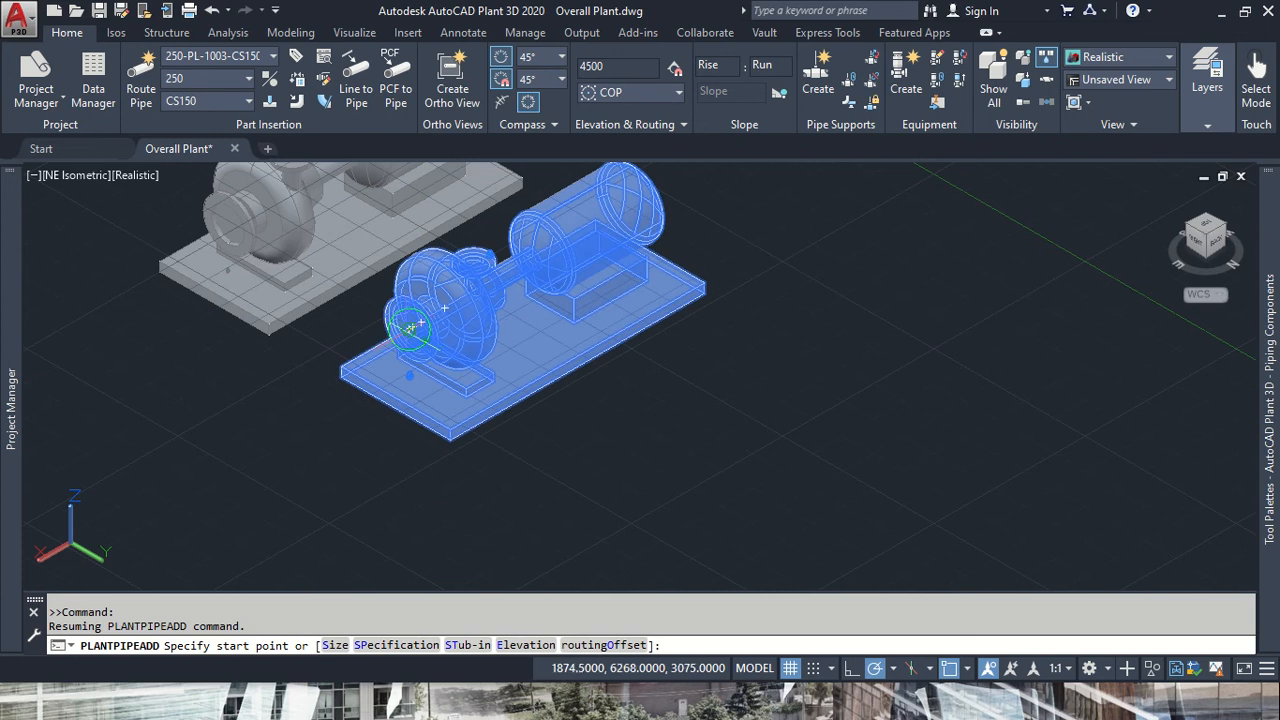
click(410, 327)
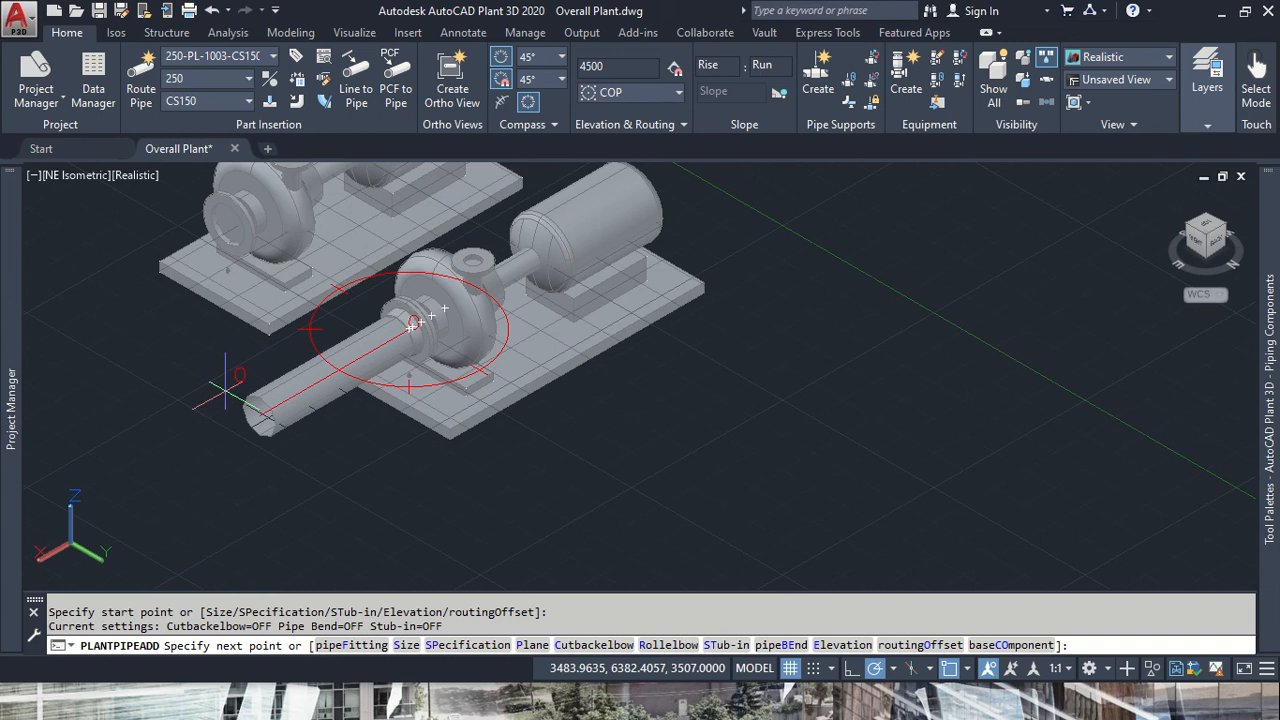
text(342)
key(Return)
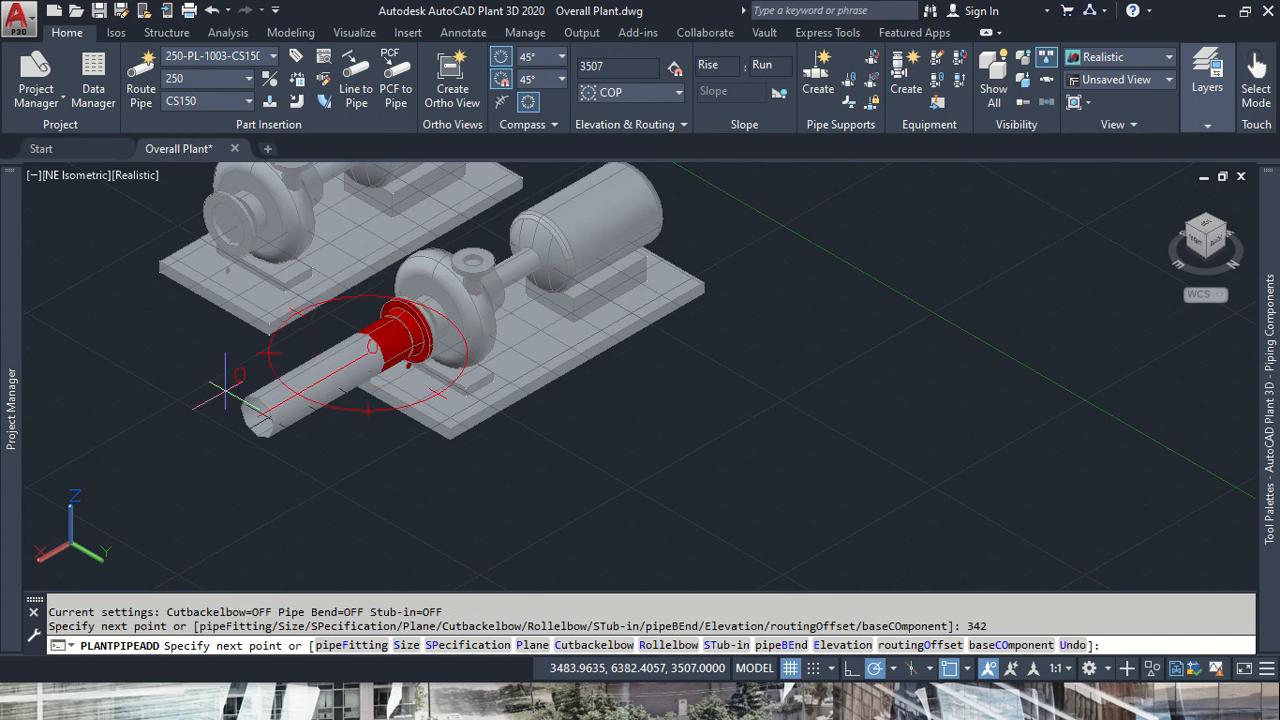
key(Return)
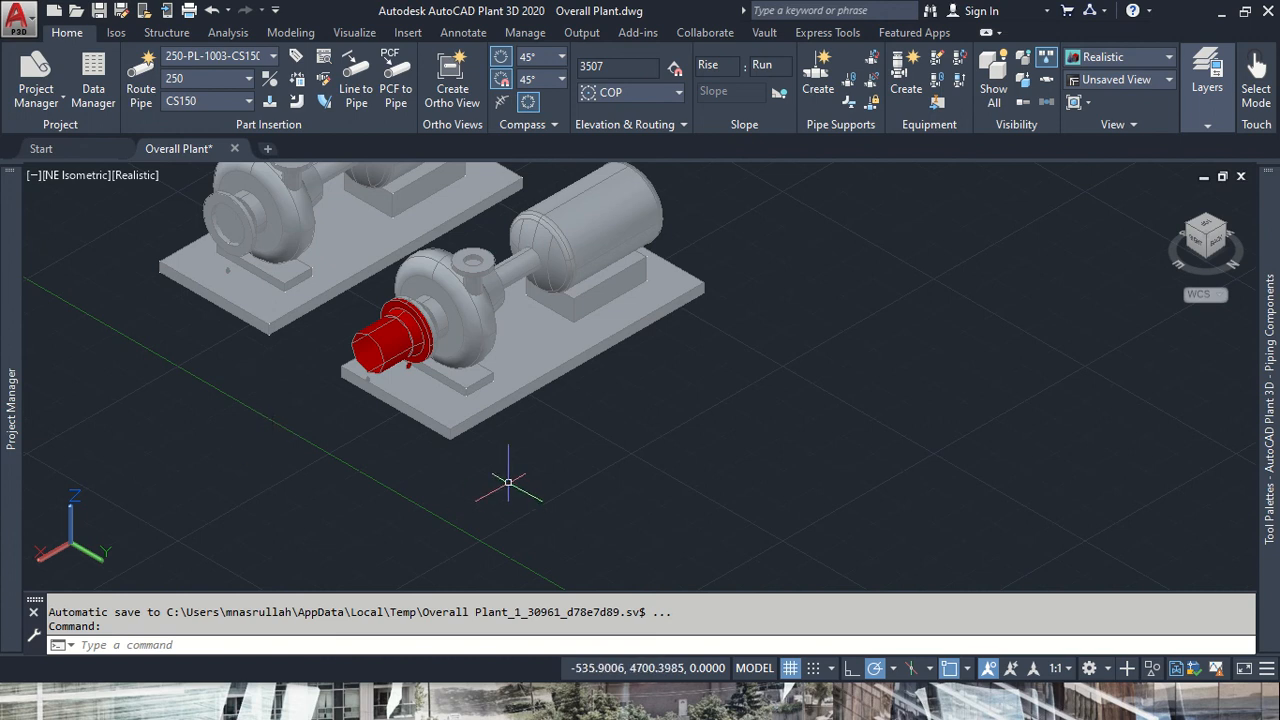
- Insert a flanged valve from the CS150 pipe spec at the open end of the pump's short suction pipe
mouse_move(1268, 300)
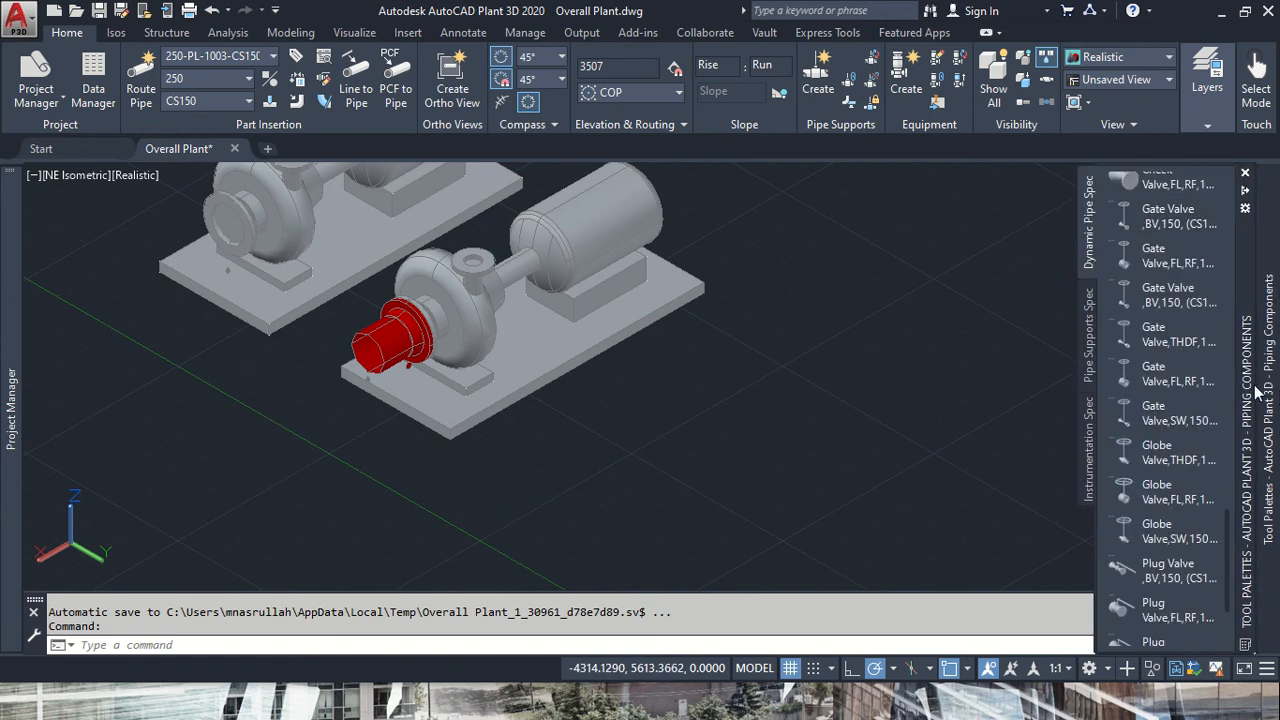
scroll(1142, 260, up, 3)
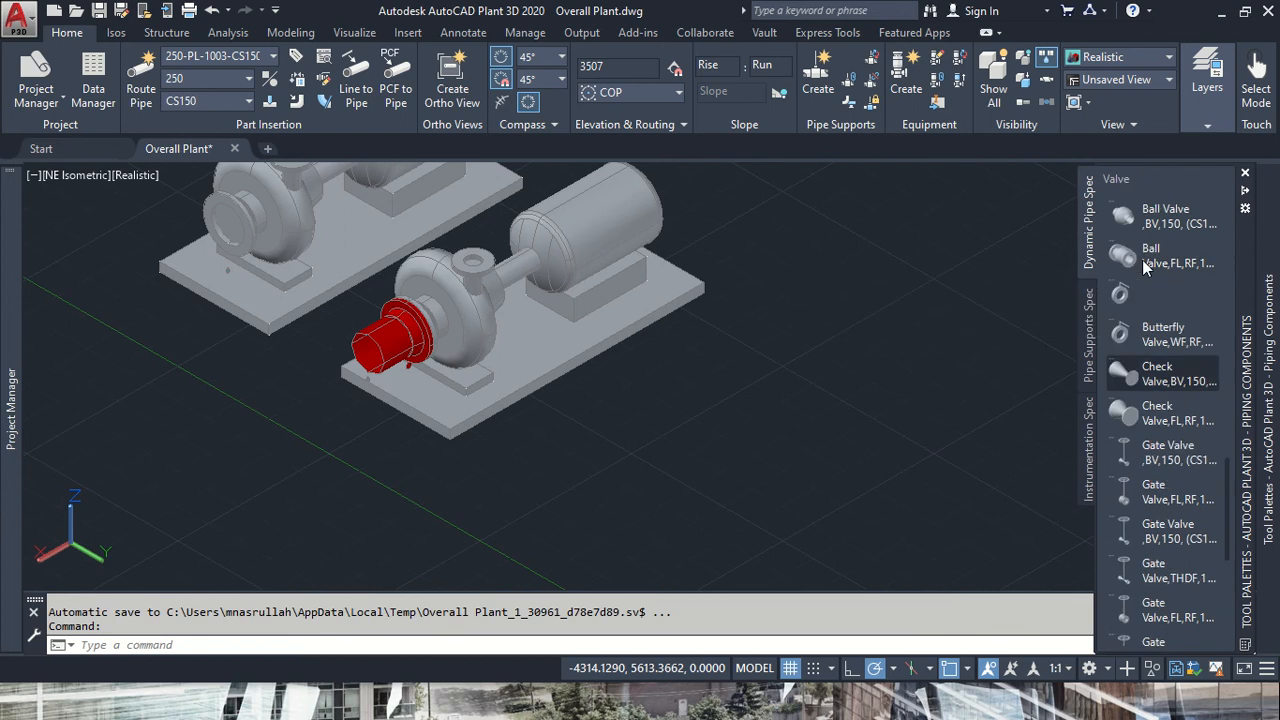
scroll(1140, 250, up, 2)
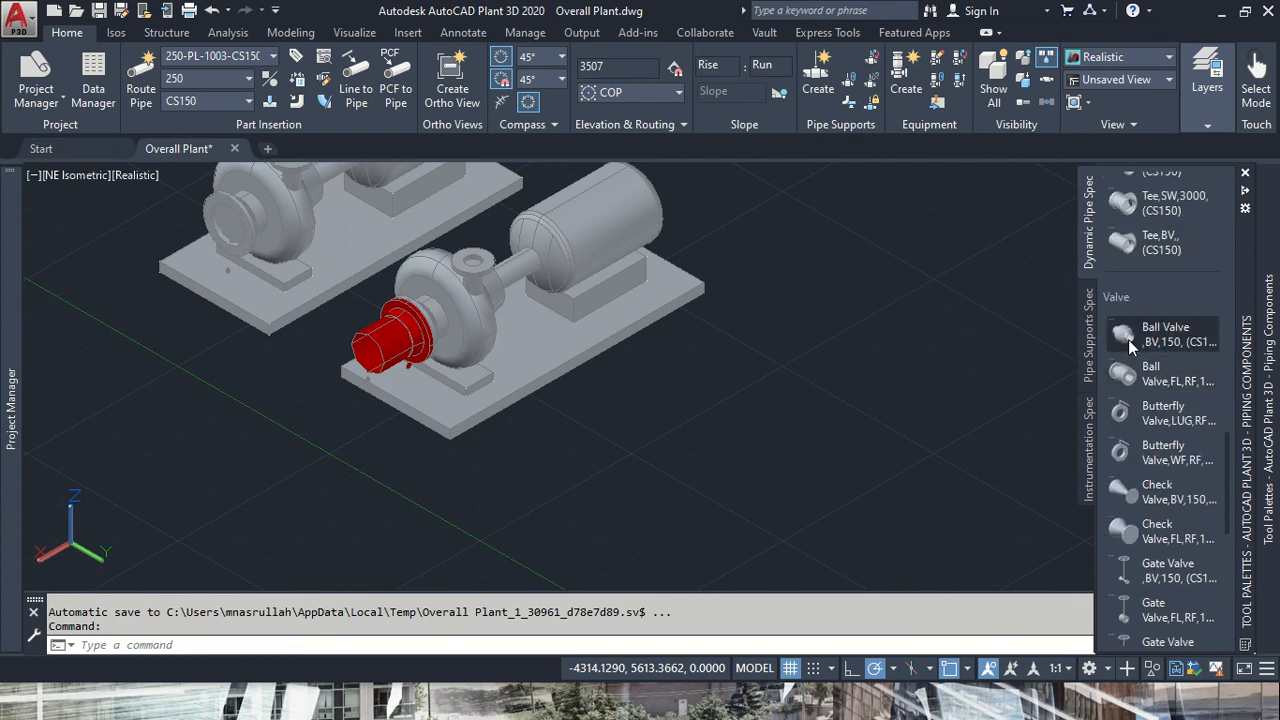
click(1122, 411)
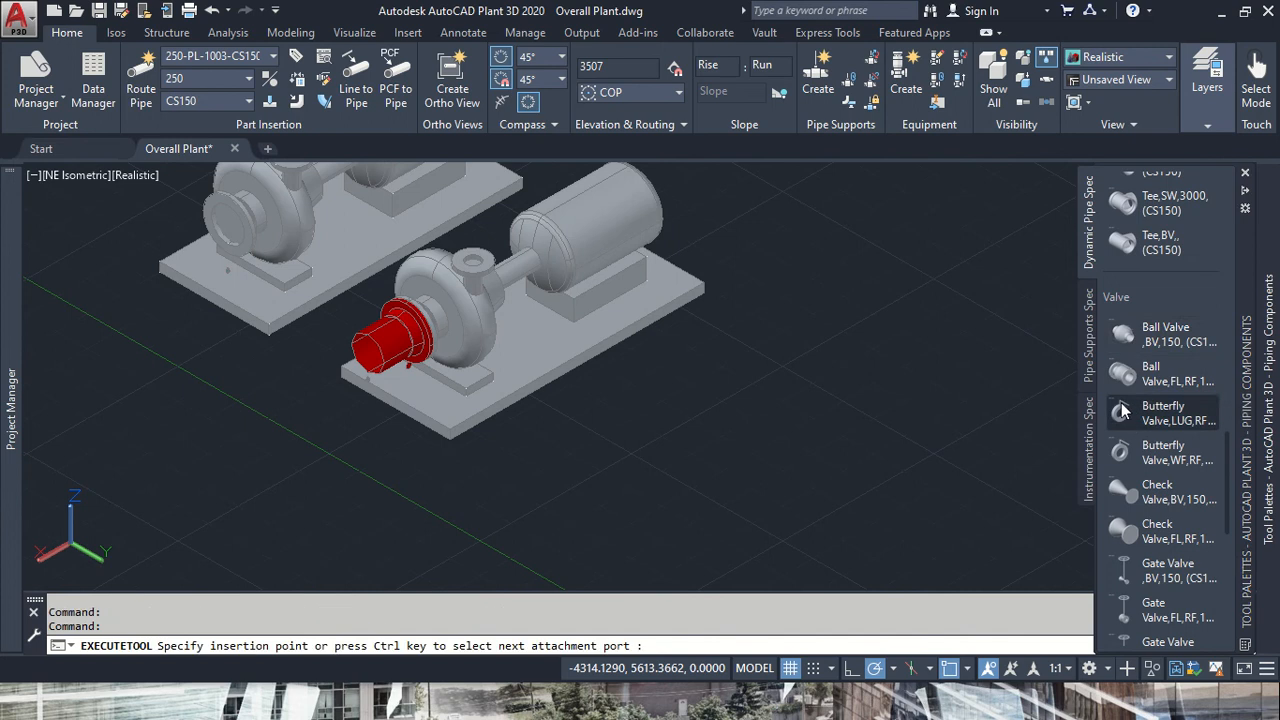
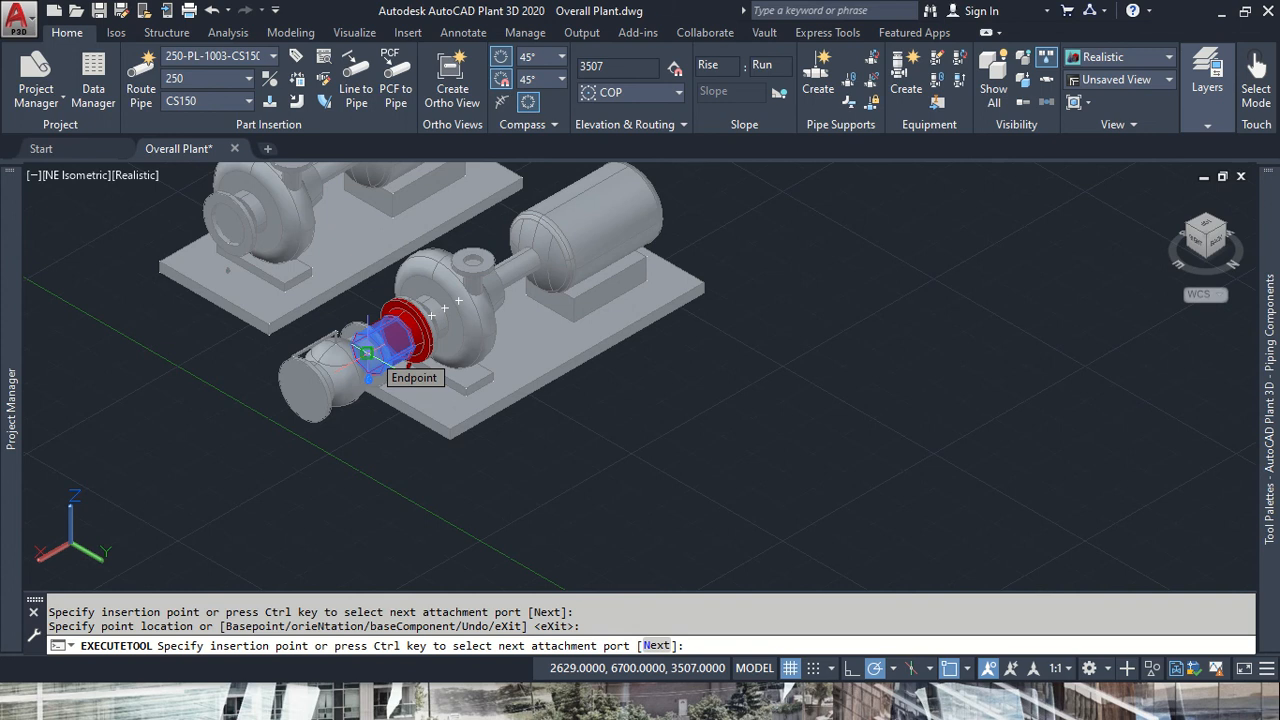
click(366, 352)
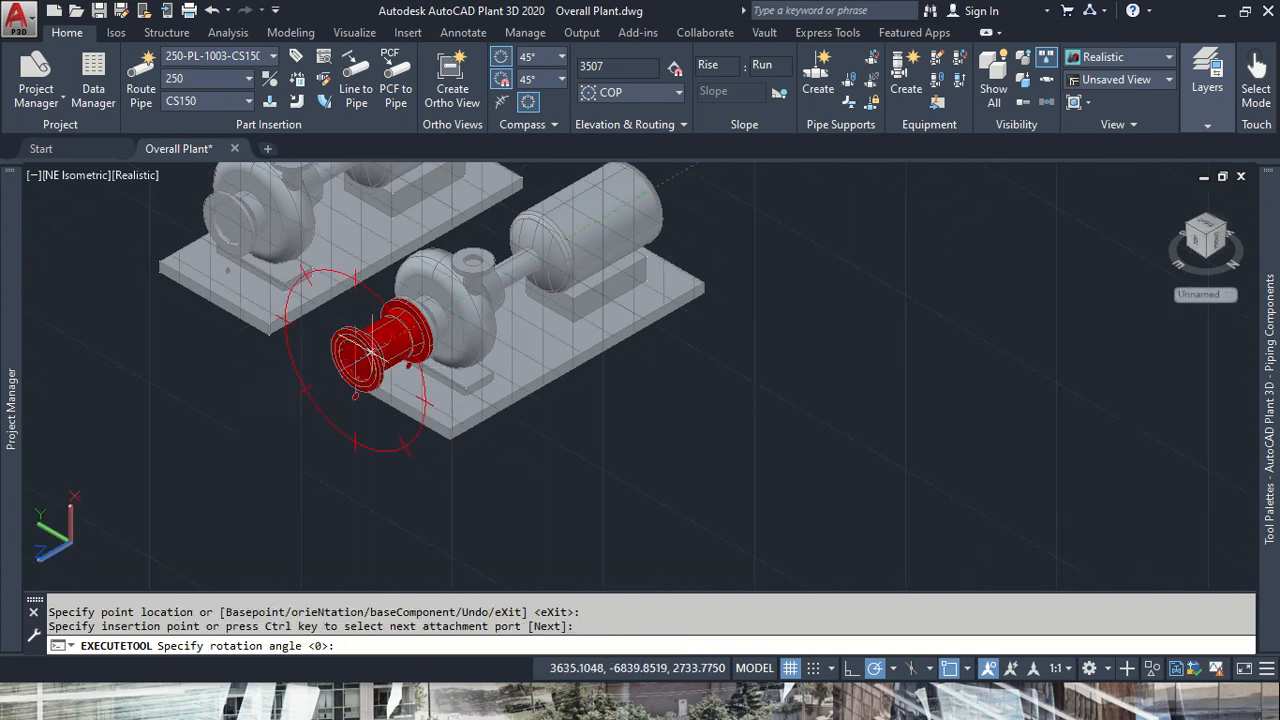
key(Escape)
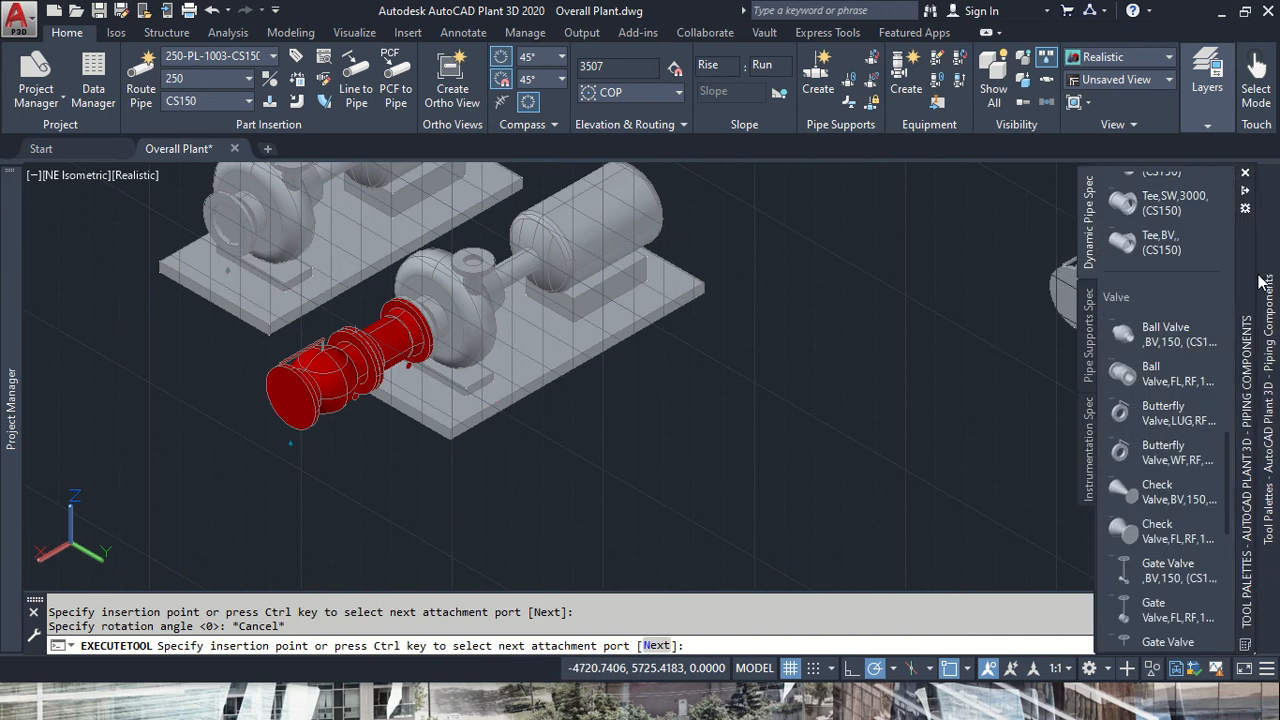
key(Escape)
key(Escape)
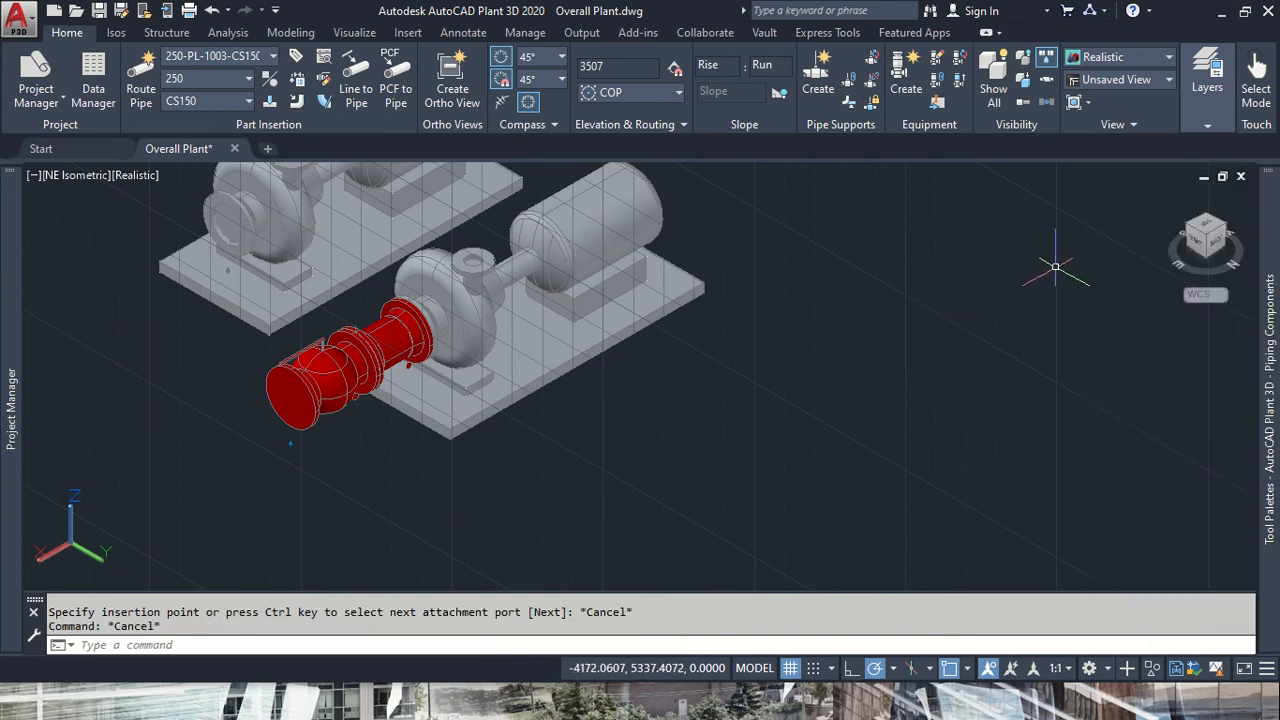
click(1207, 224)
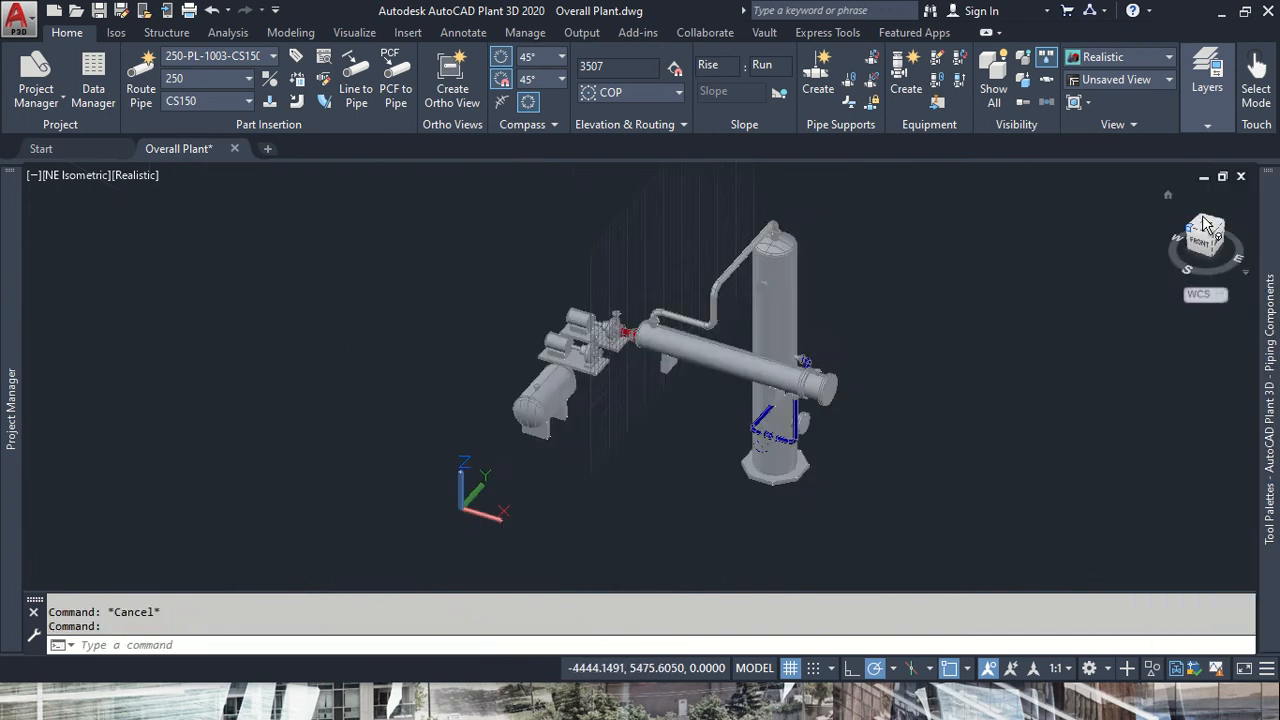
- Flip the flanged valve on the pump's suction pipe so its handle points back toward the pump
scroll(499, 412, up, 5)
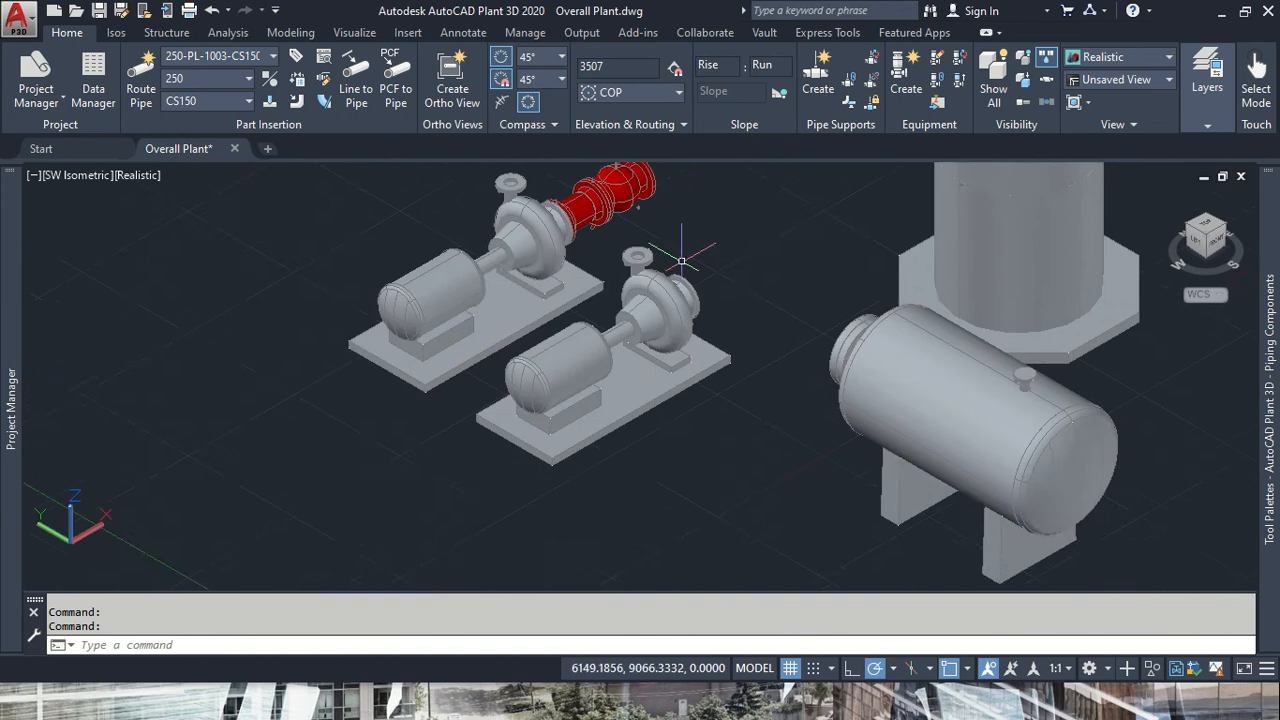
middle_drag(682, 260, 559, 461)
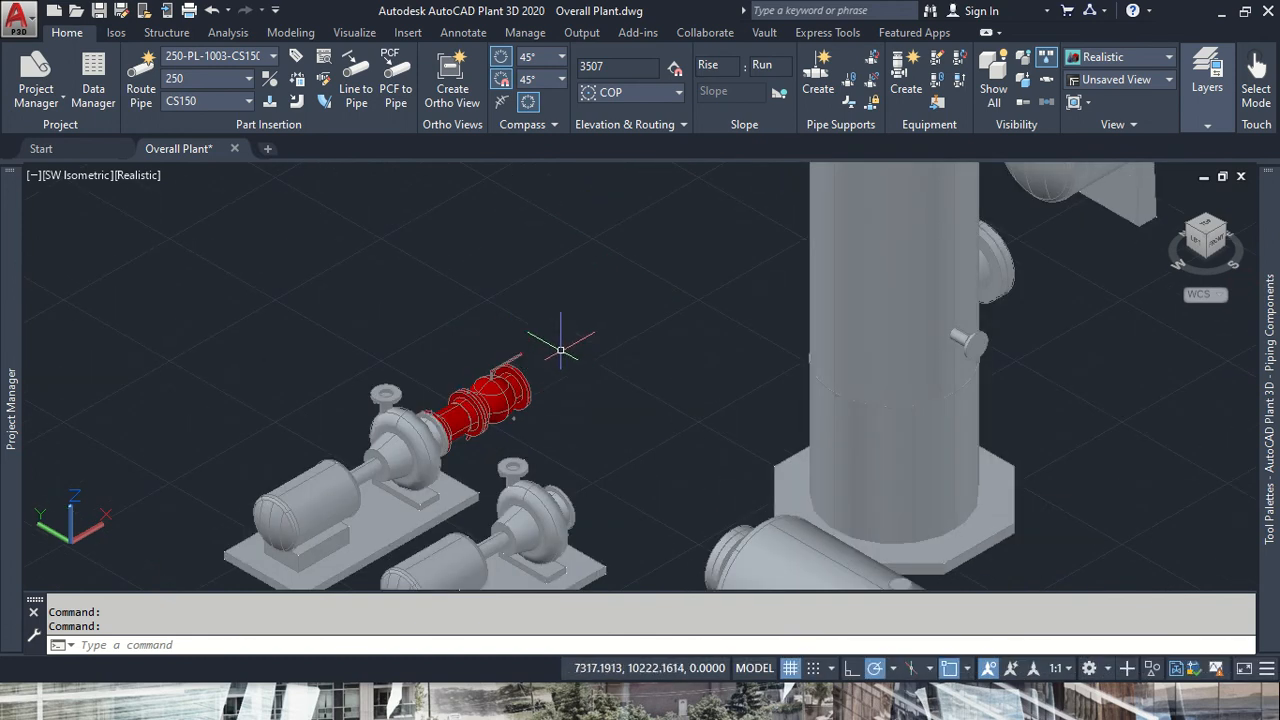
click(520, 372)
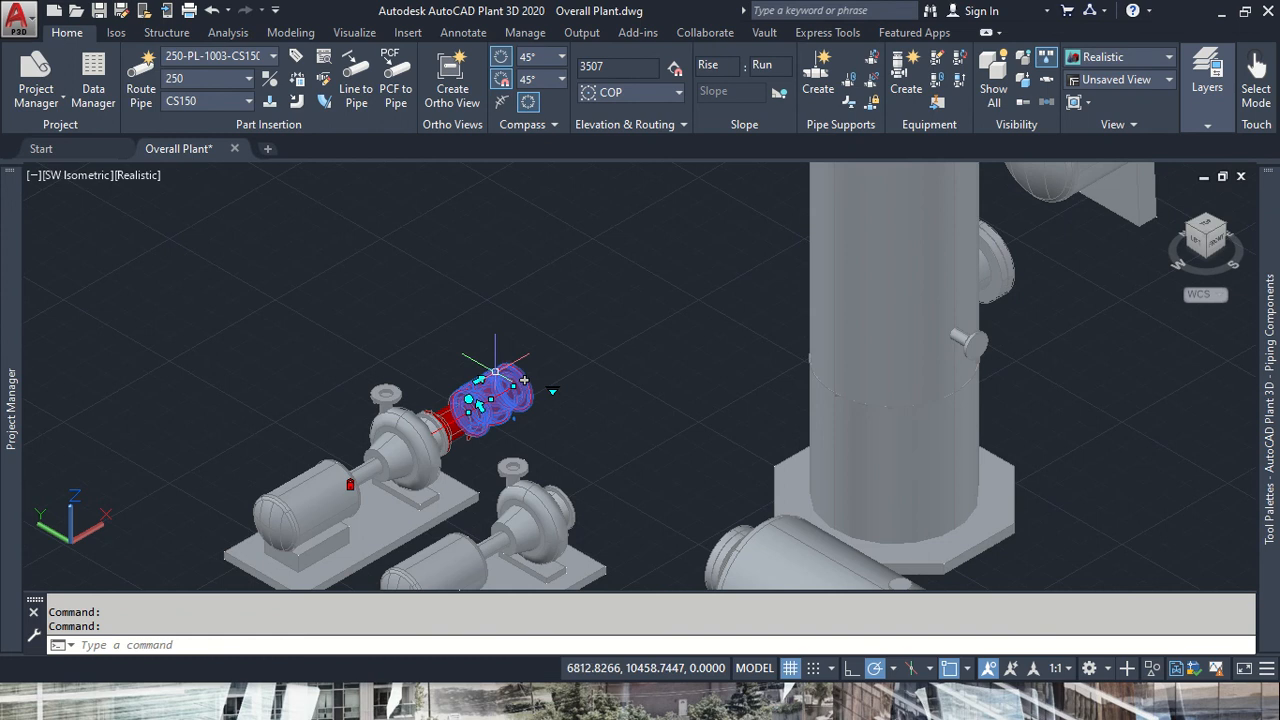
scroll(478, 400, up, 4)
mouse_move(495, 372)
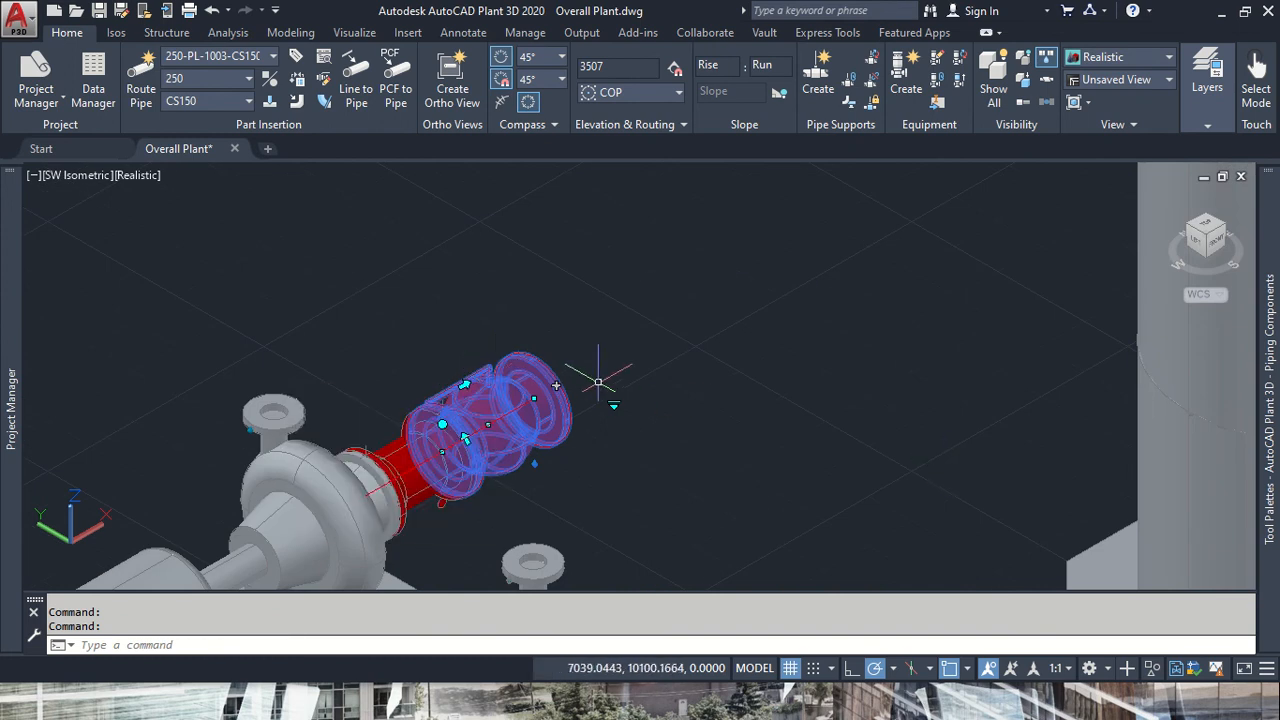
key(Escape)
scroll(590, 385, down, 4)
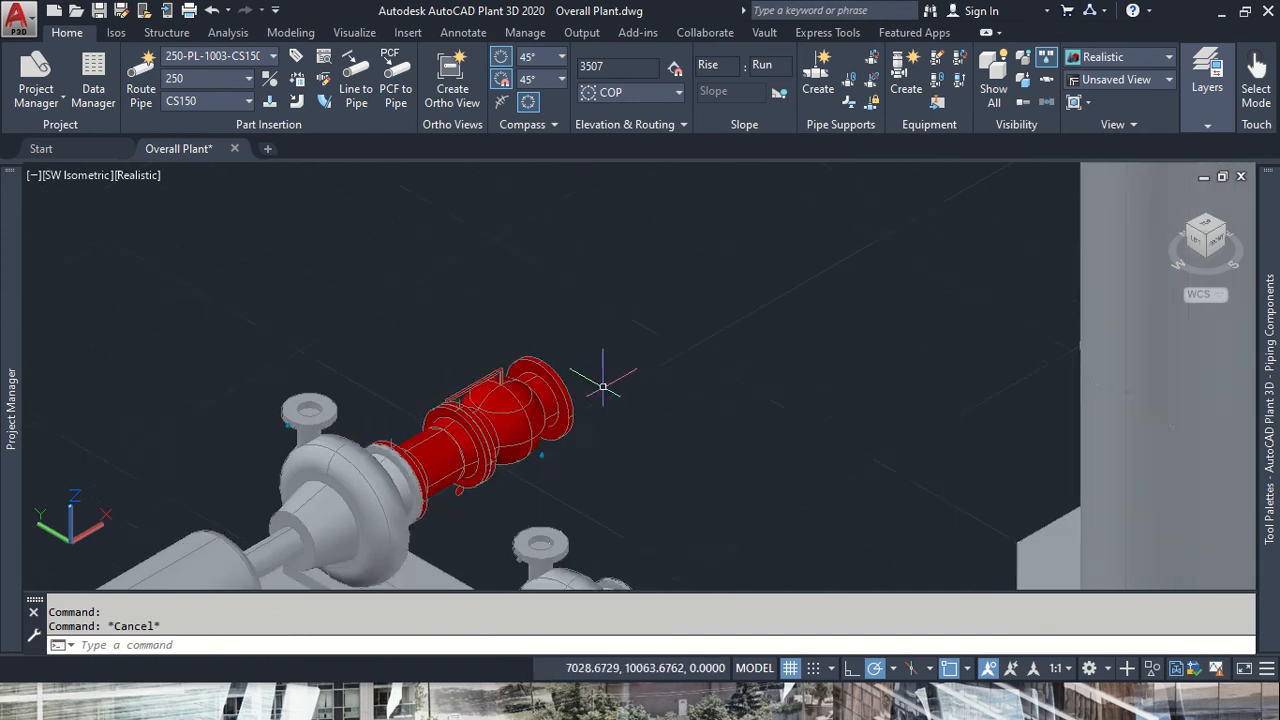
- Route pipe 238 straight out of the valve's open flange, turn 90° horizontally toward the other pump's side for 903, and finish routing
click(566, 392)
scroll(577, 386, up, 3)
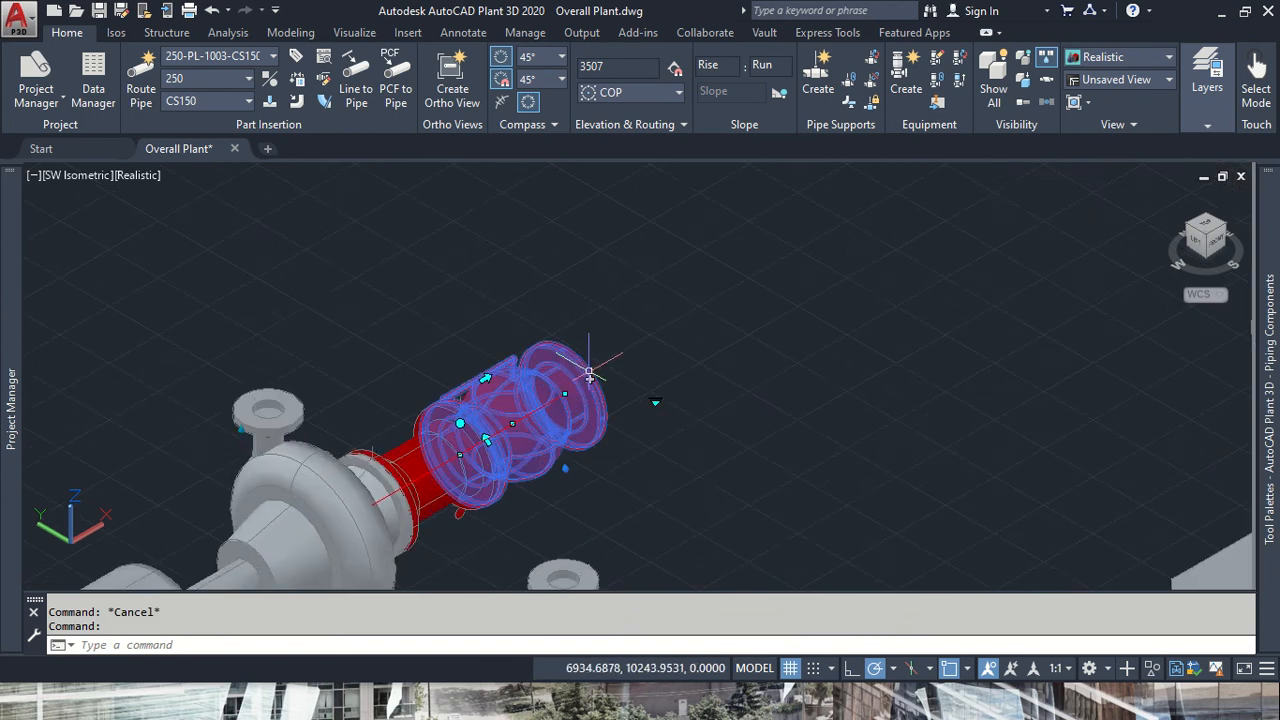
click(648, 346)
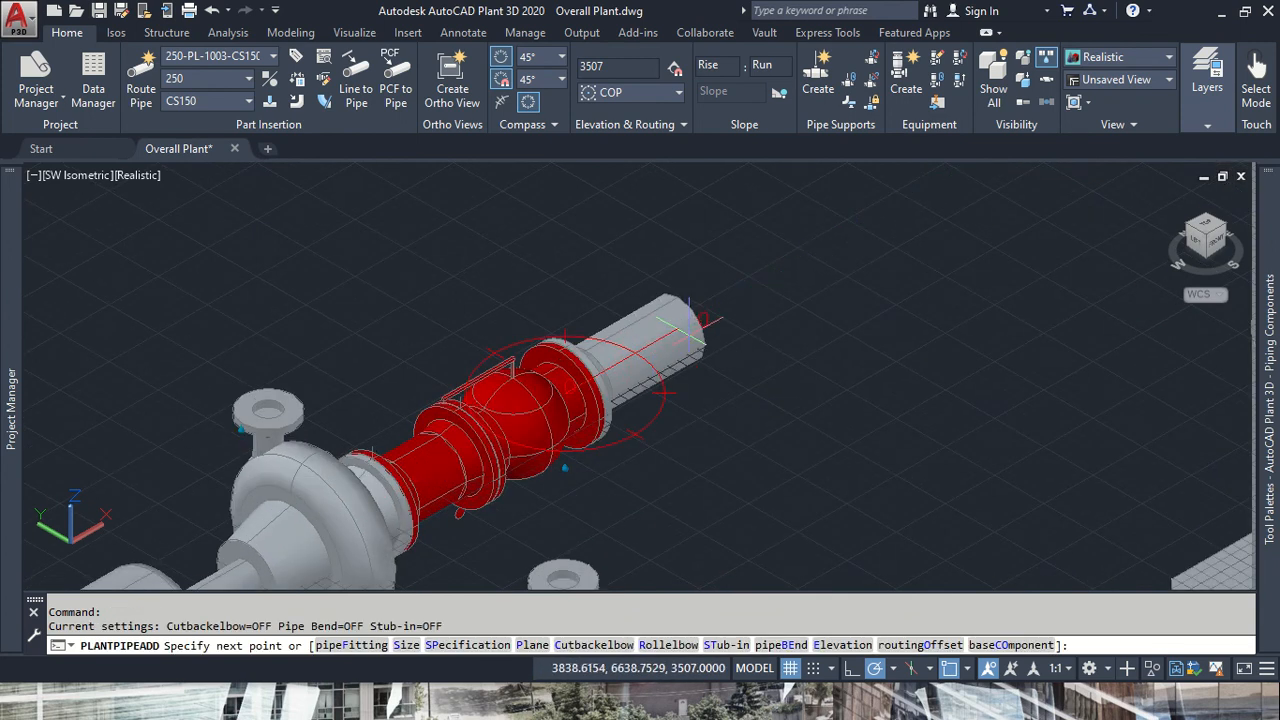
text(238)
key(Return)
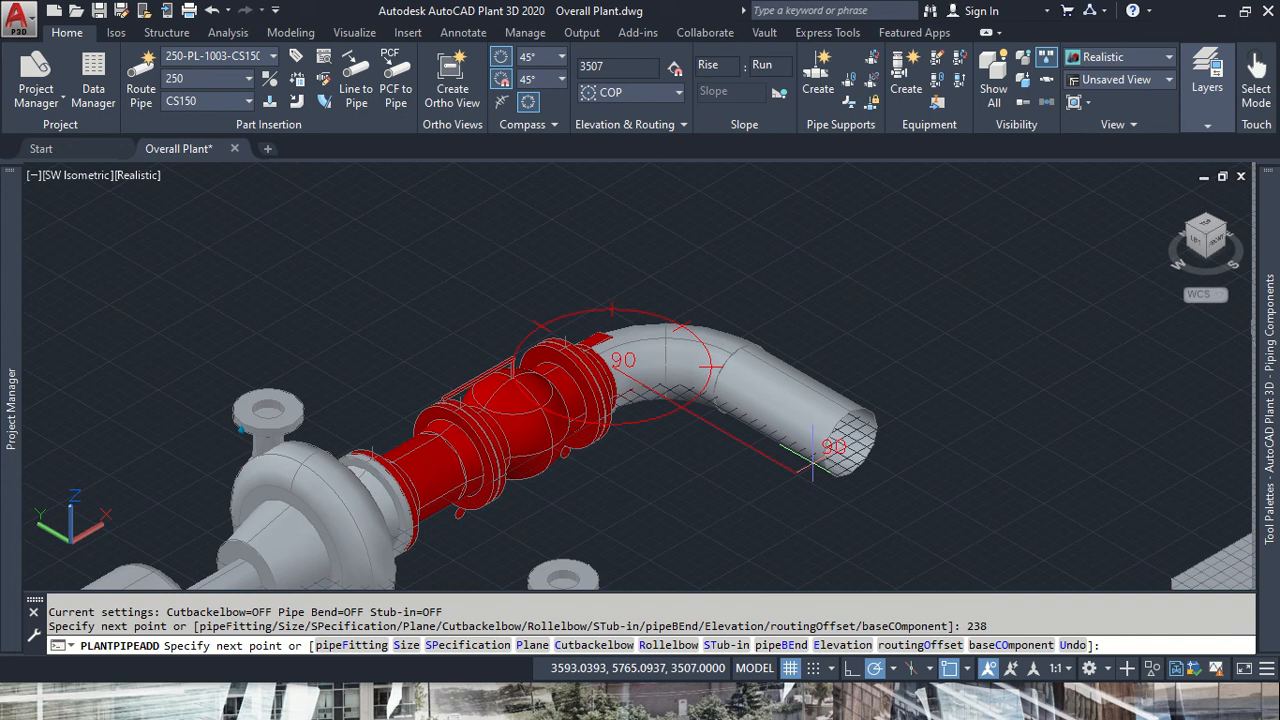
text(903)
key(Return)
key(Escape)
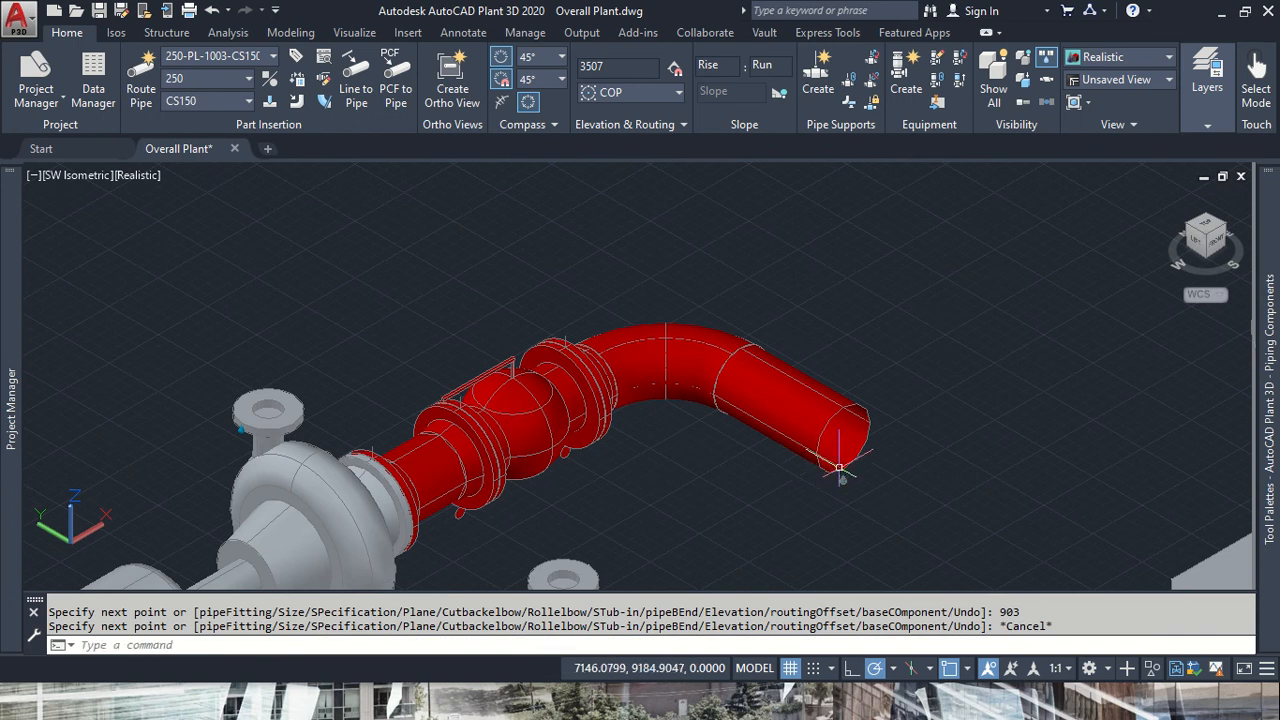
- Create and assign the new line number 250-PL-1003-CS150-2
mouse_move(840, 468)
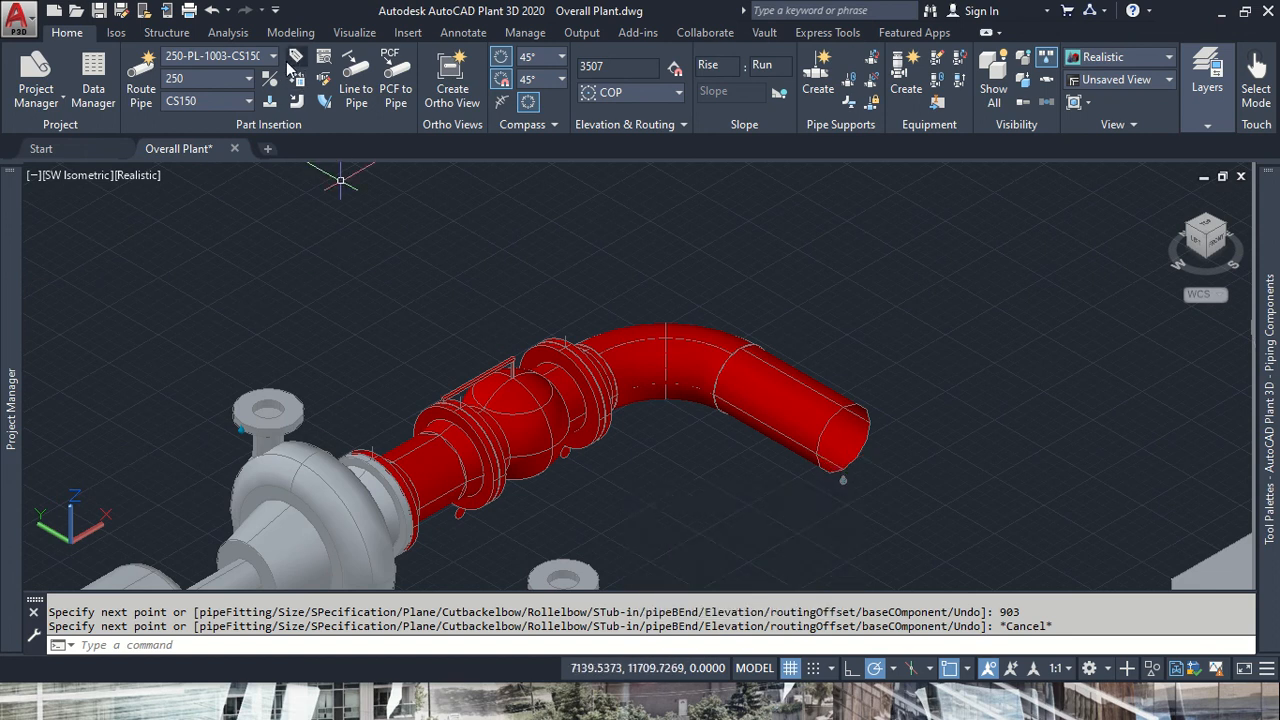
click(268, 60)
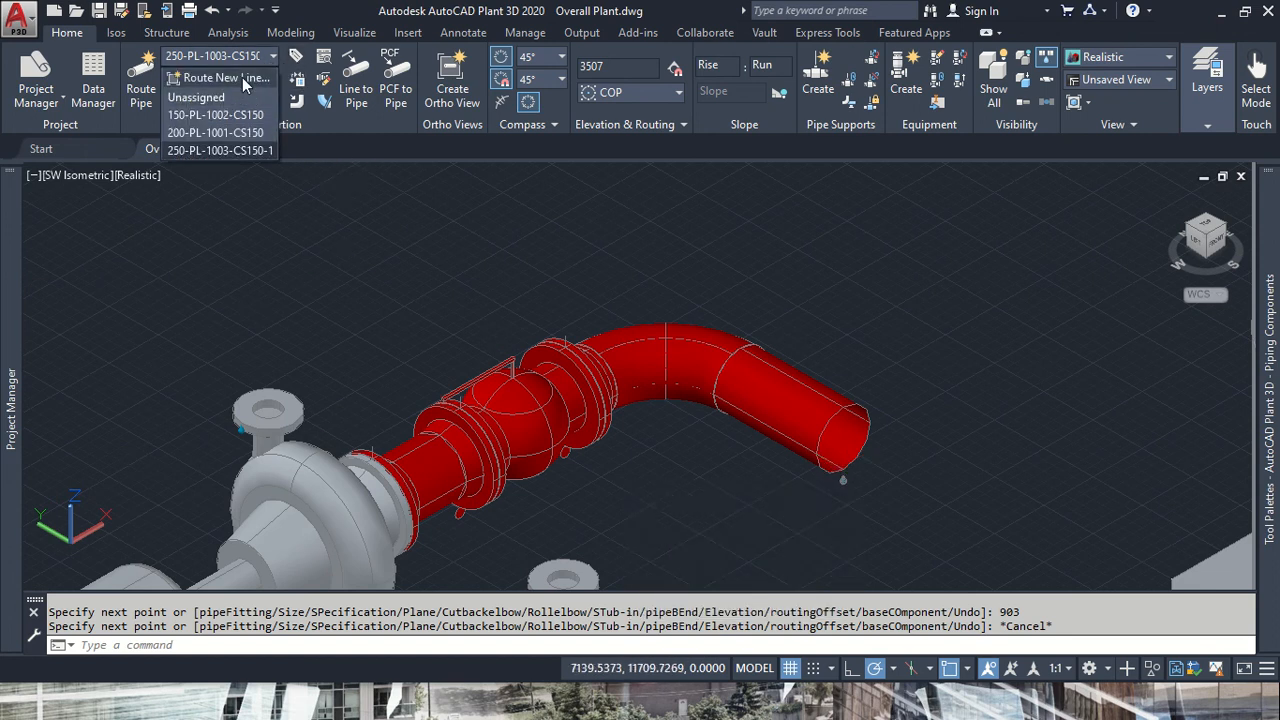
click(240, 77)
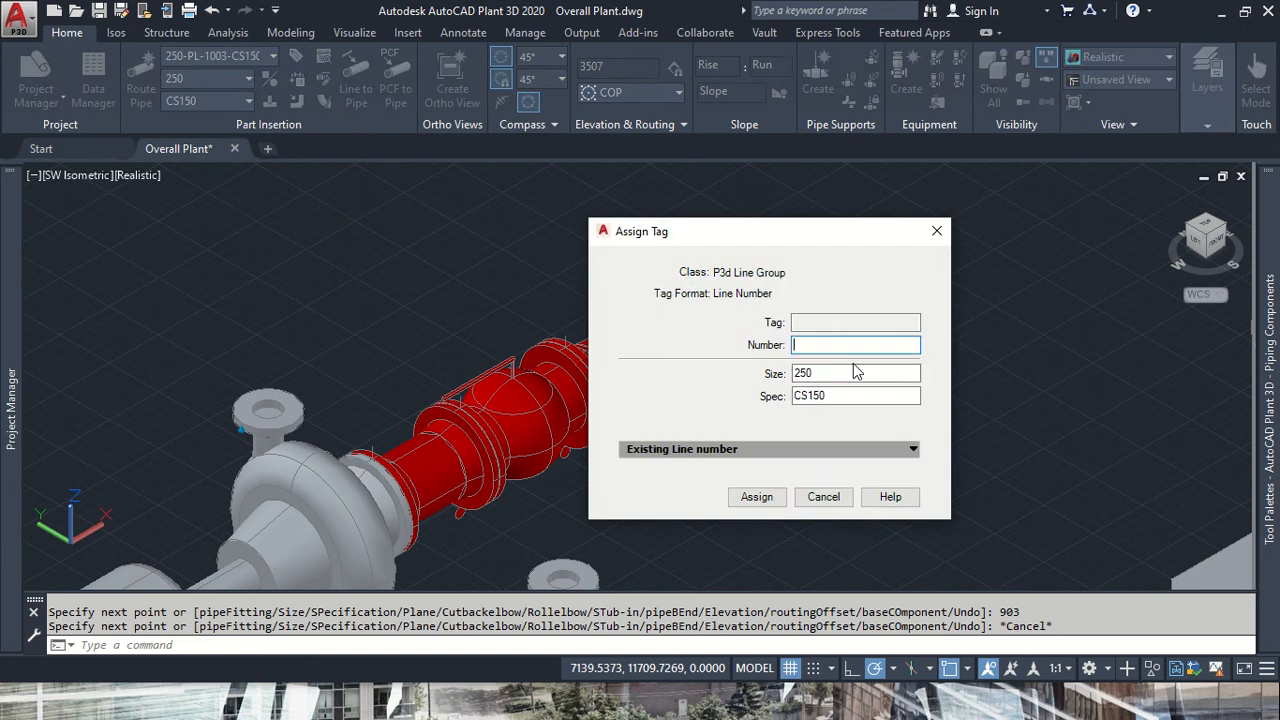
text(250-PL-1003-)
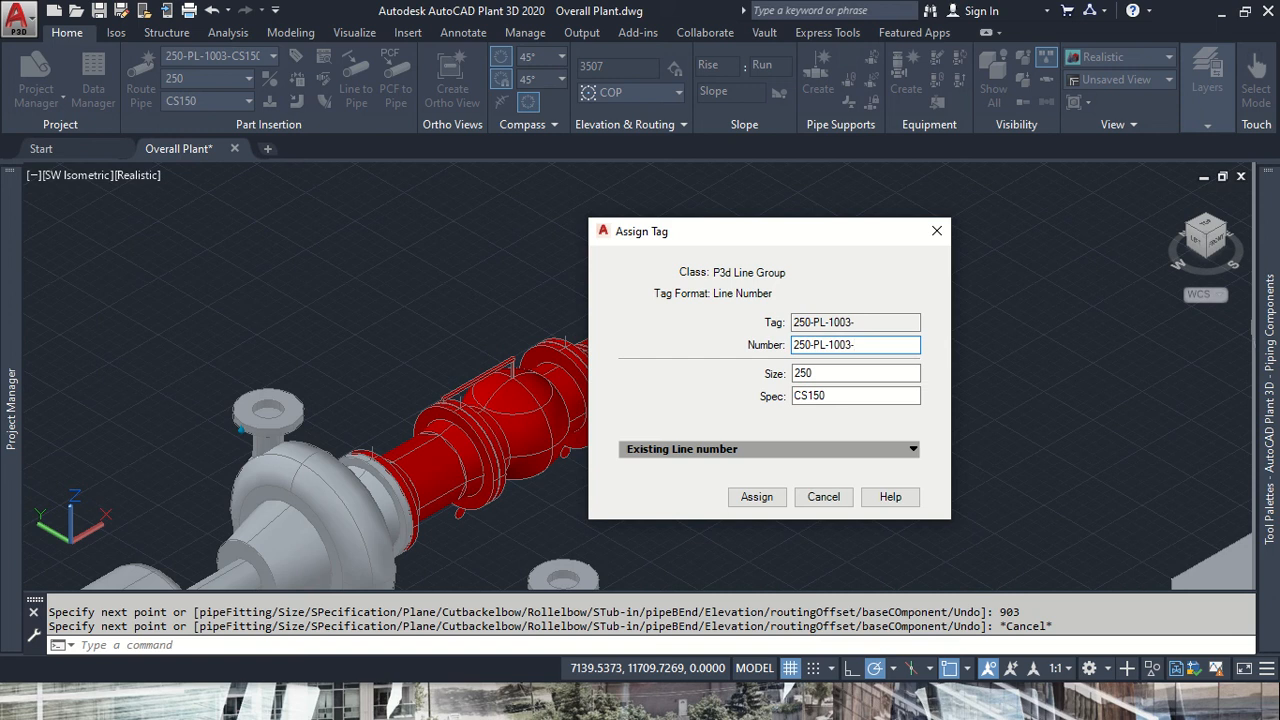
text(CS150-2)
click(757, 497)
- Route a 425-long pipe straight out of the end suction nozzle of the pump nearer the small horizontal vessel, and finish routing
scroll(880, 426, down, 3)
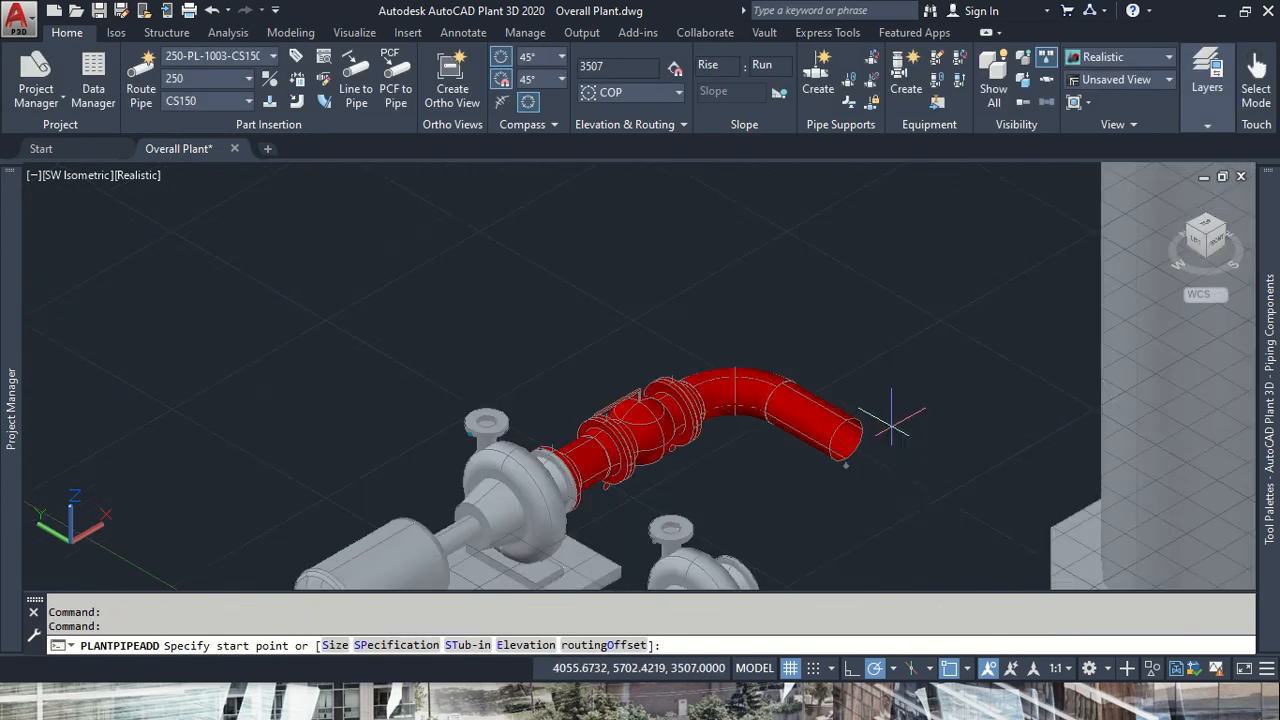
middle_drag(920, 491, 803, 326)
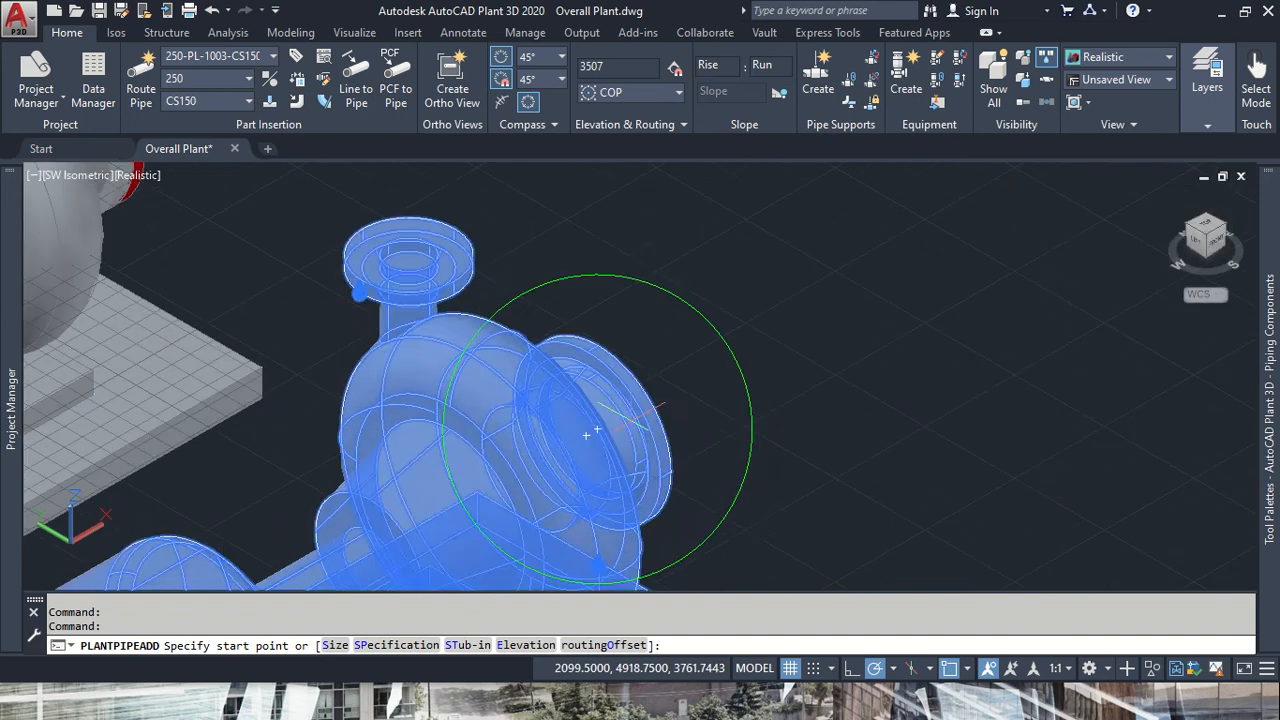
scroll(620, 424, up, 4)
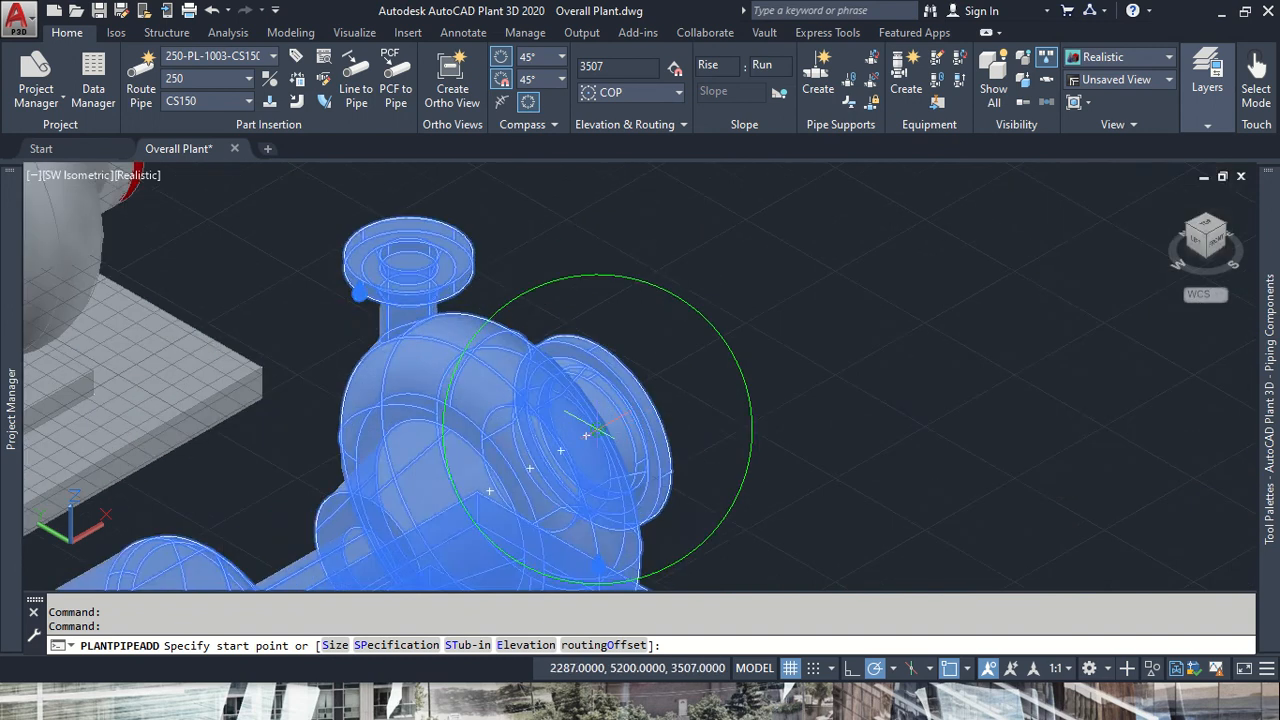
click(590, 431)
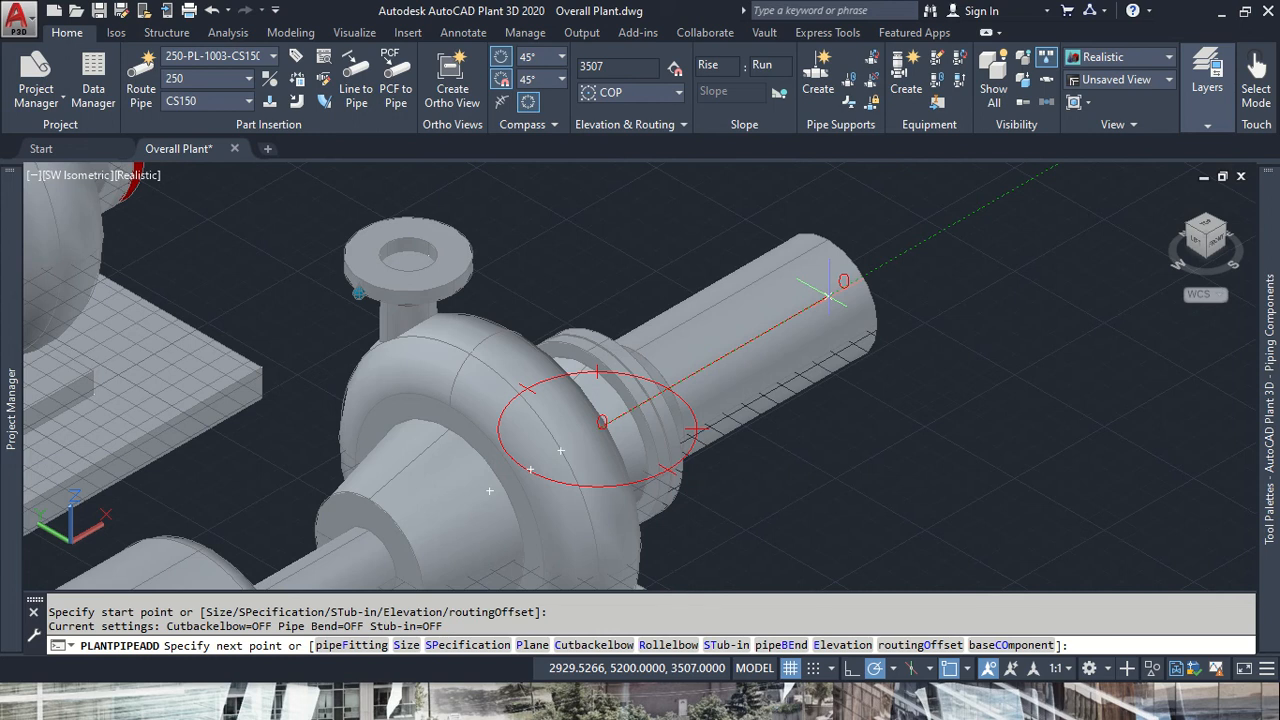
text(425)
key(Return)
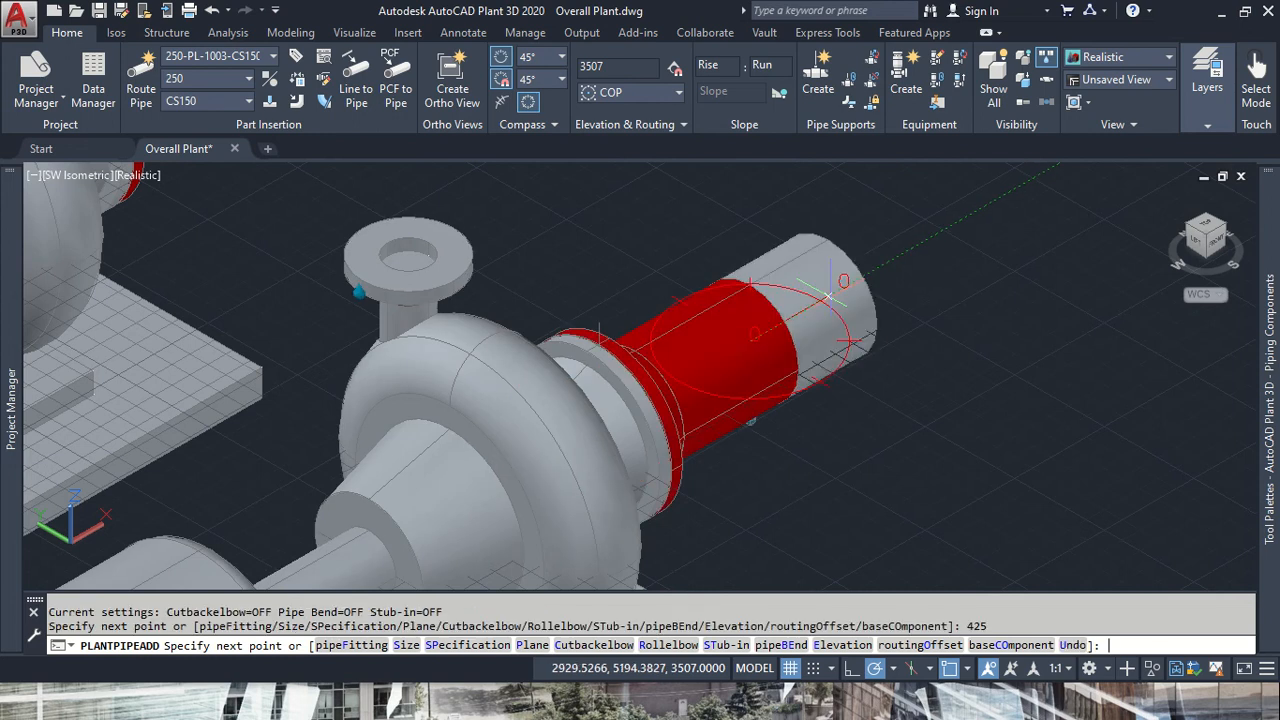
key(Escape)
- Check the type of the valve on the first pump's suction line in its list of substitute parts
scroll(829, 290, down, 6)
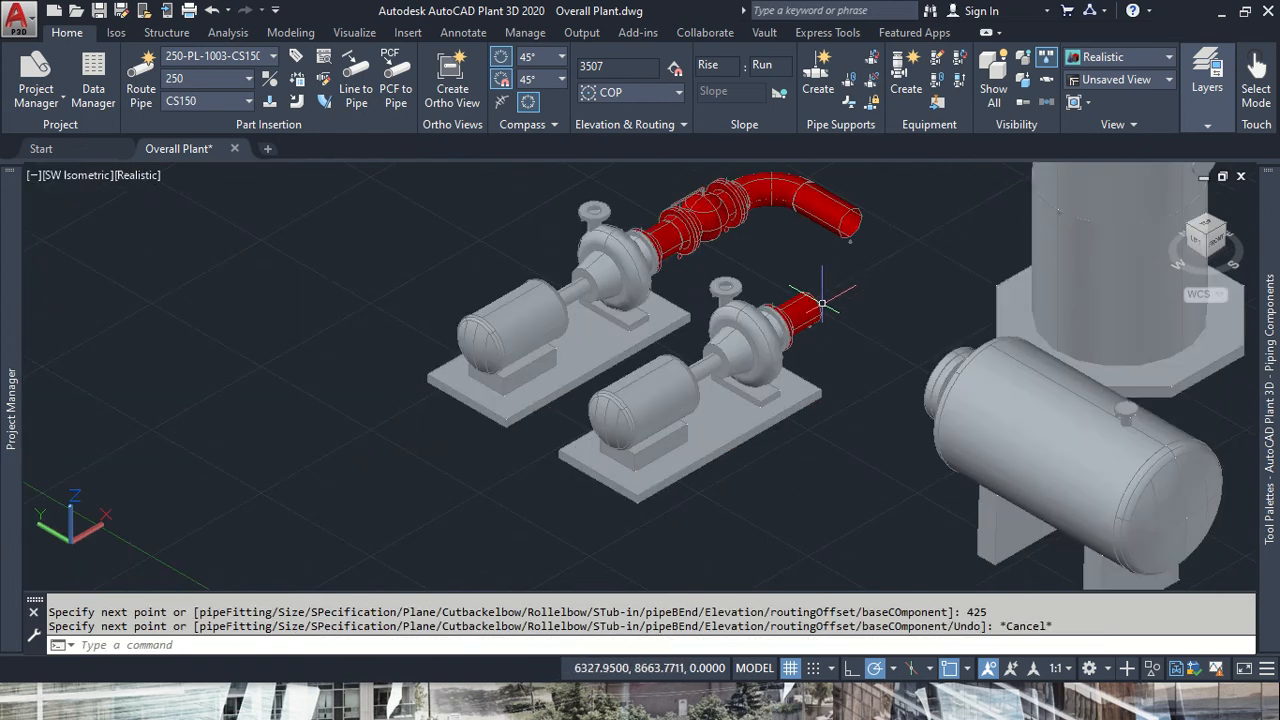
middle_drag(829, 300, 759, 351)
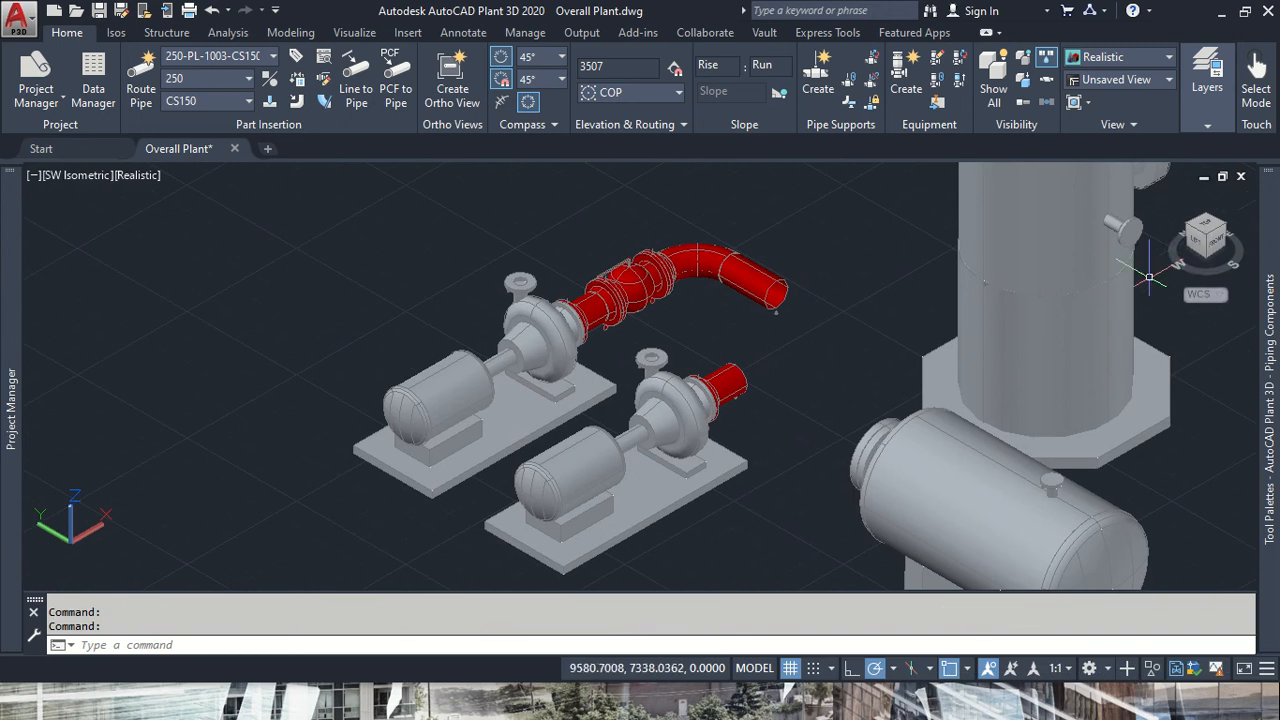
mouse_move(1268, 322)
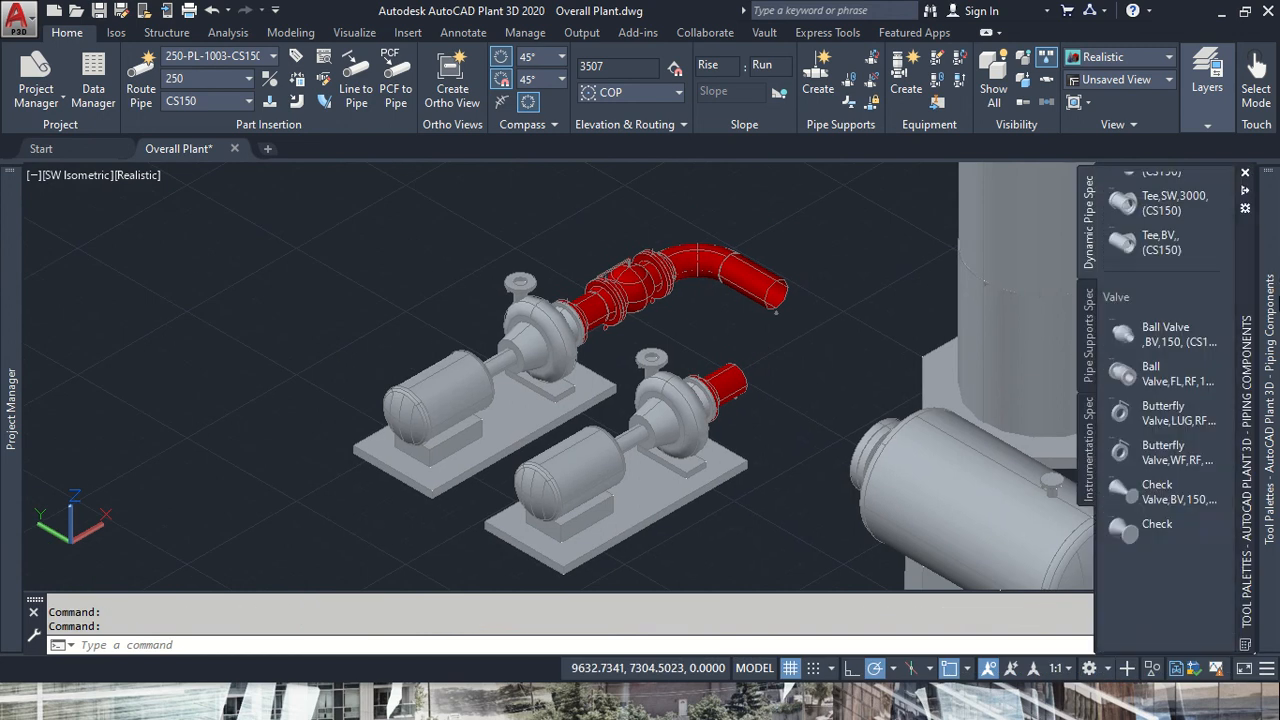
scroll(690, 282, up, 3)
click(686, 279)
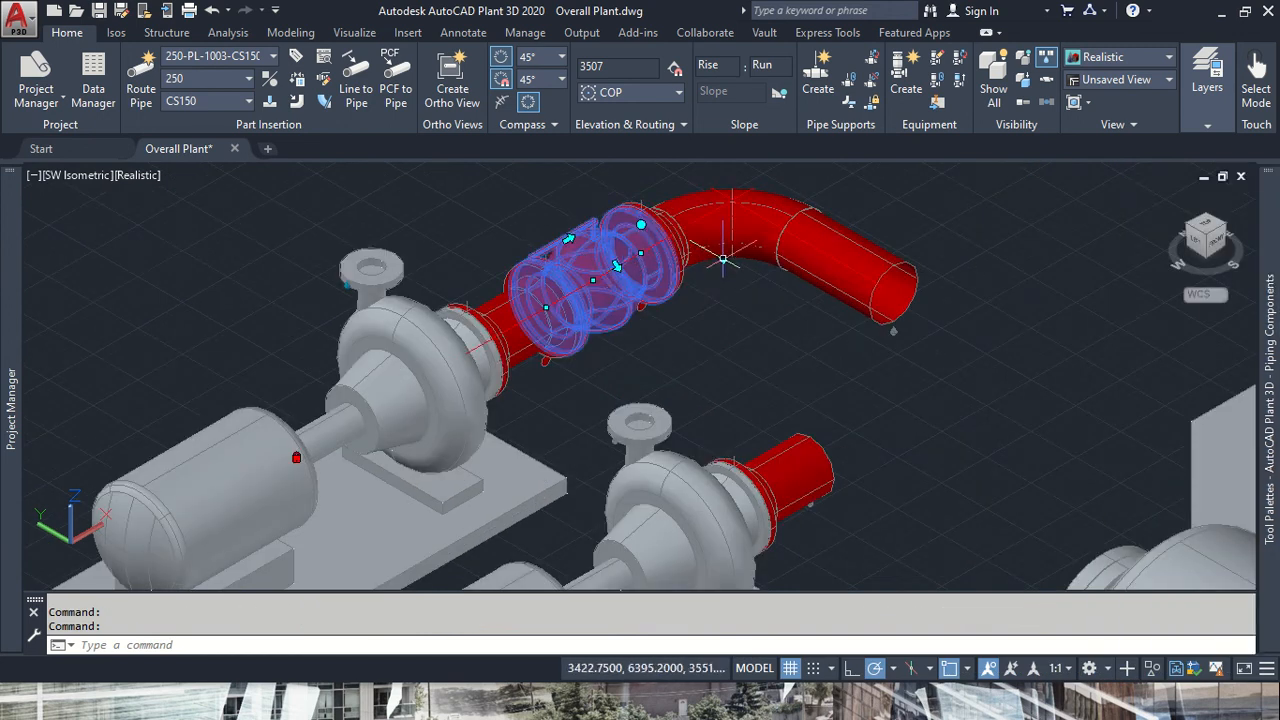
click(724, 263)
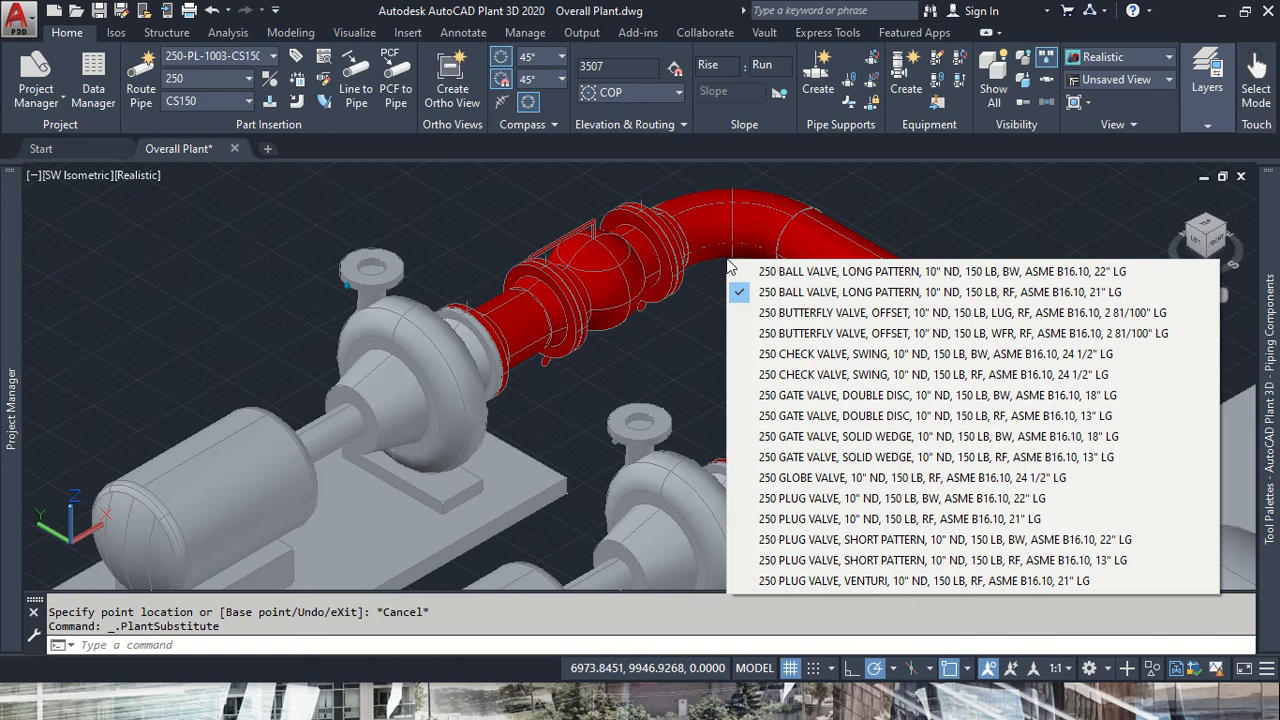
key(Escape)
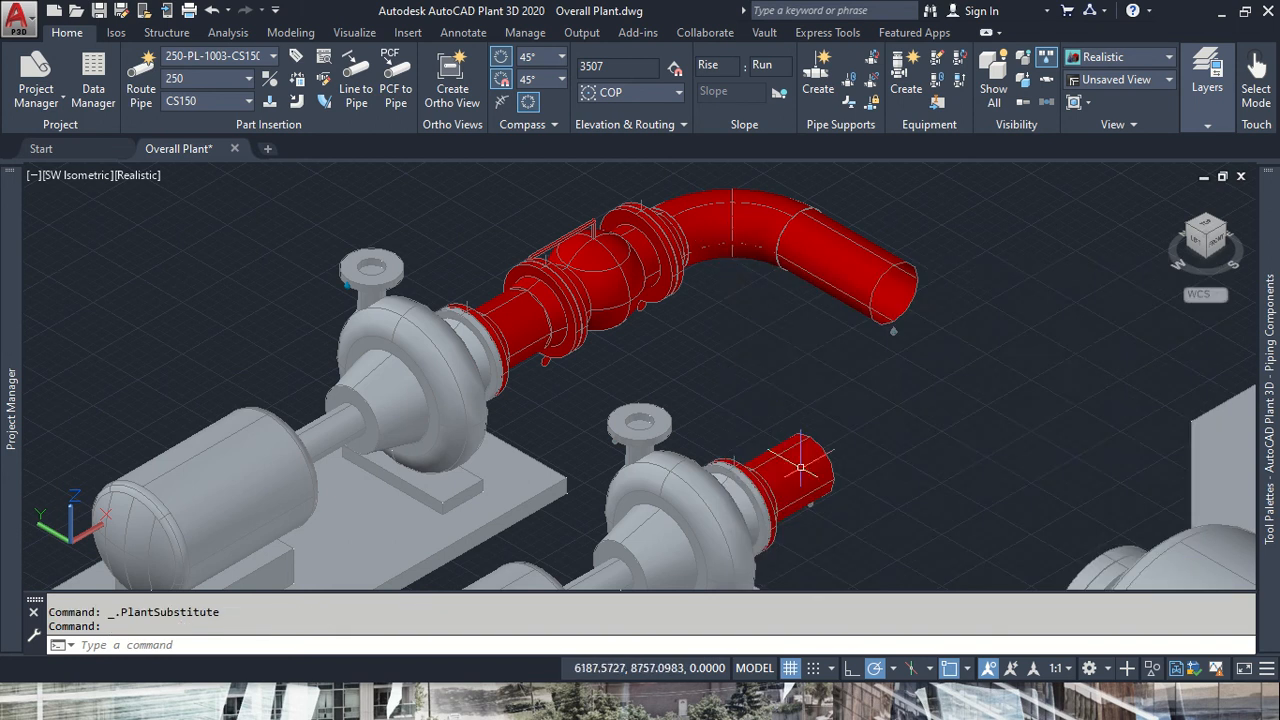
- Insert a flanged RF ball valve from the CS150 spec at the open end of the second pump's suction pipe, with rotation angle 0
mouse_move(1272, 344)
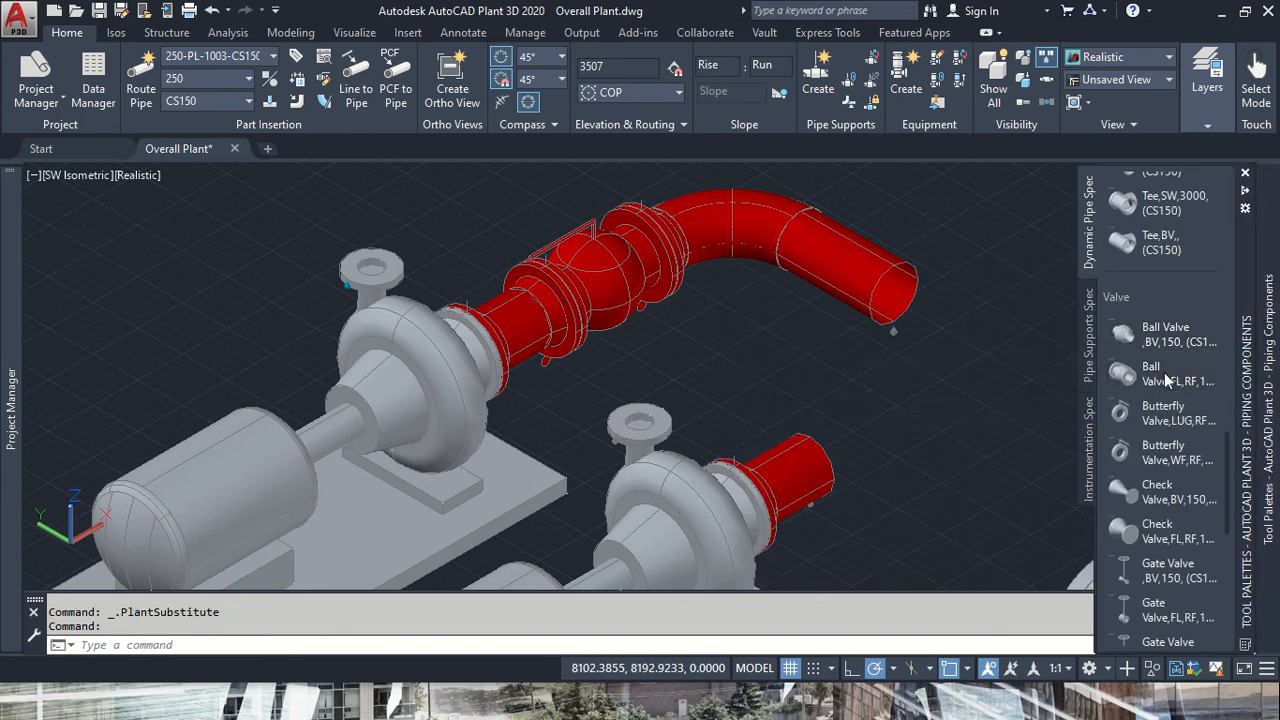
click(1164, 372)
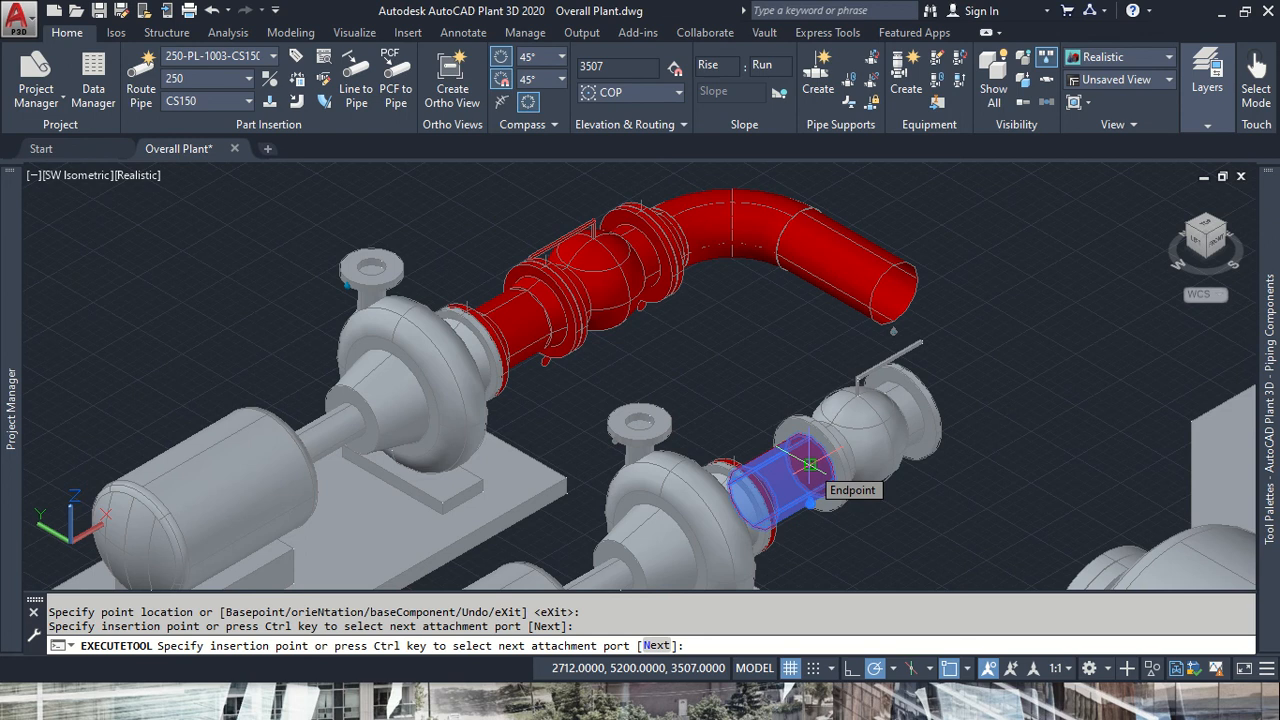
scroll(810, 465, up, 2)
click(810, 465)
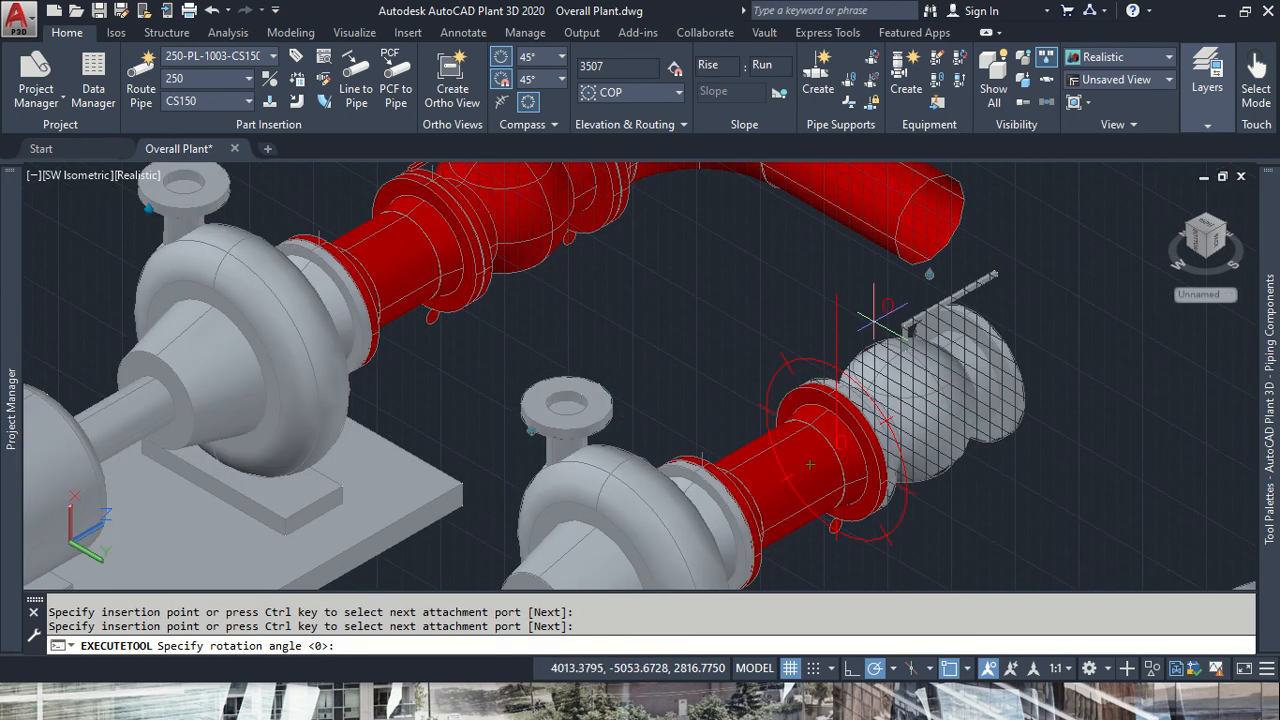
key(Return)
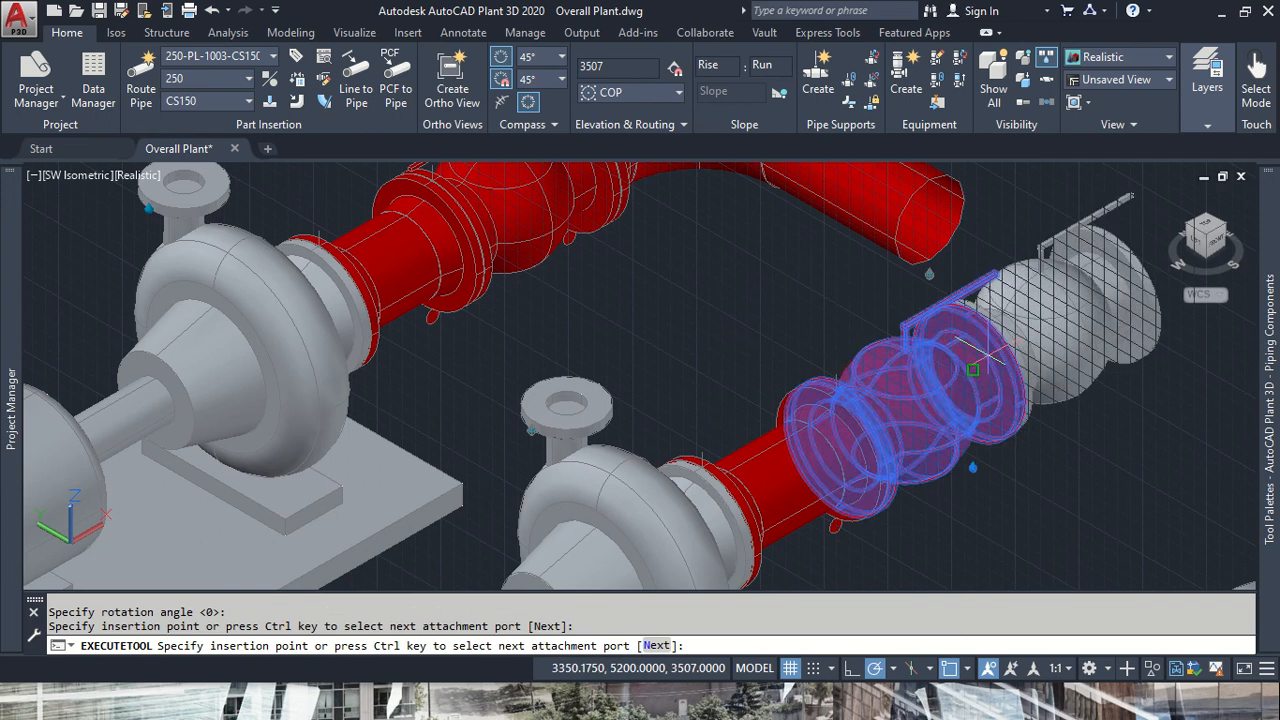
key(Escape)
- Flip the second pump's ball valve so its handle points back toward the pump
click(945, 309)
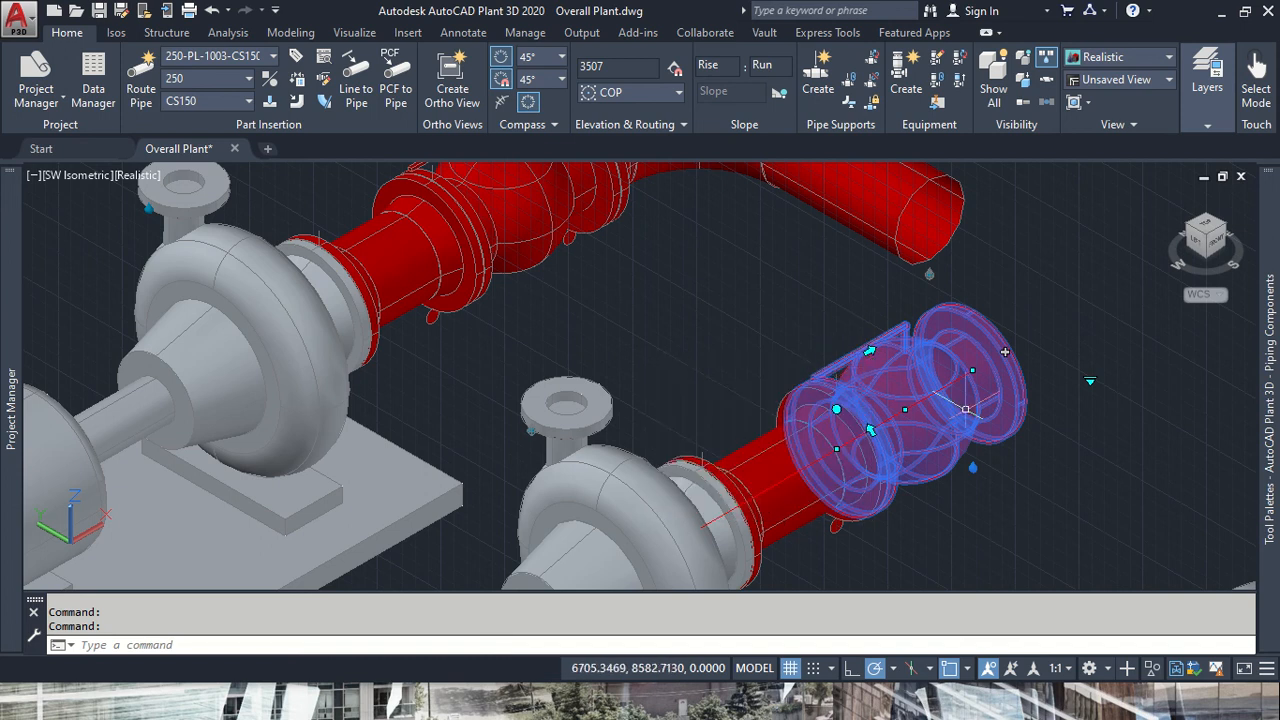
scroll(965, 380, down, 2)
key(Escape)
key(Escape)
- Continue the suction line from the second pump's ball valve with straight runs of 321 and 1216, and turn the routing plane vertical
click(968, 372)
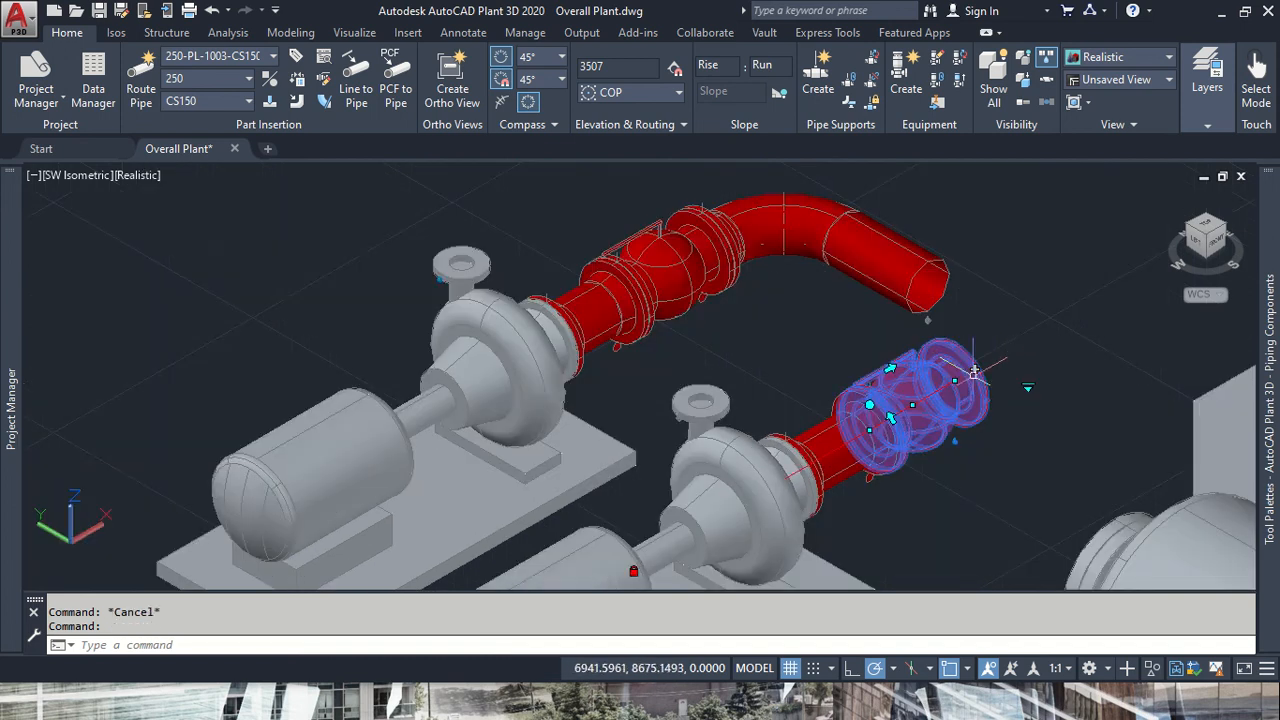
click(975, 369)
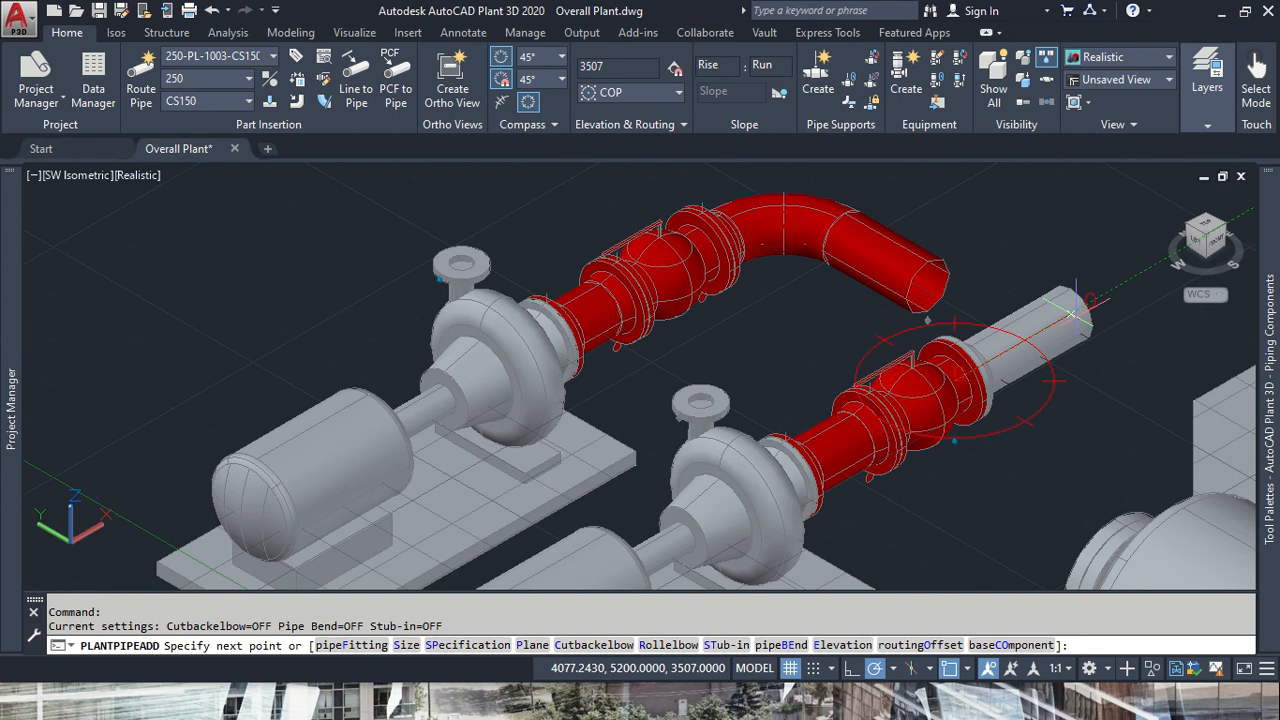
text(321)
key(Return)
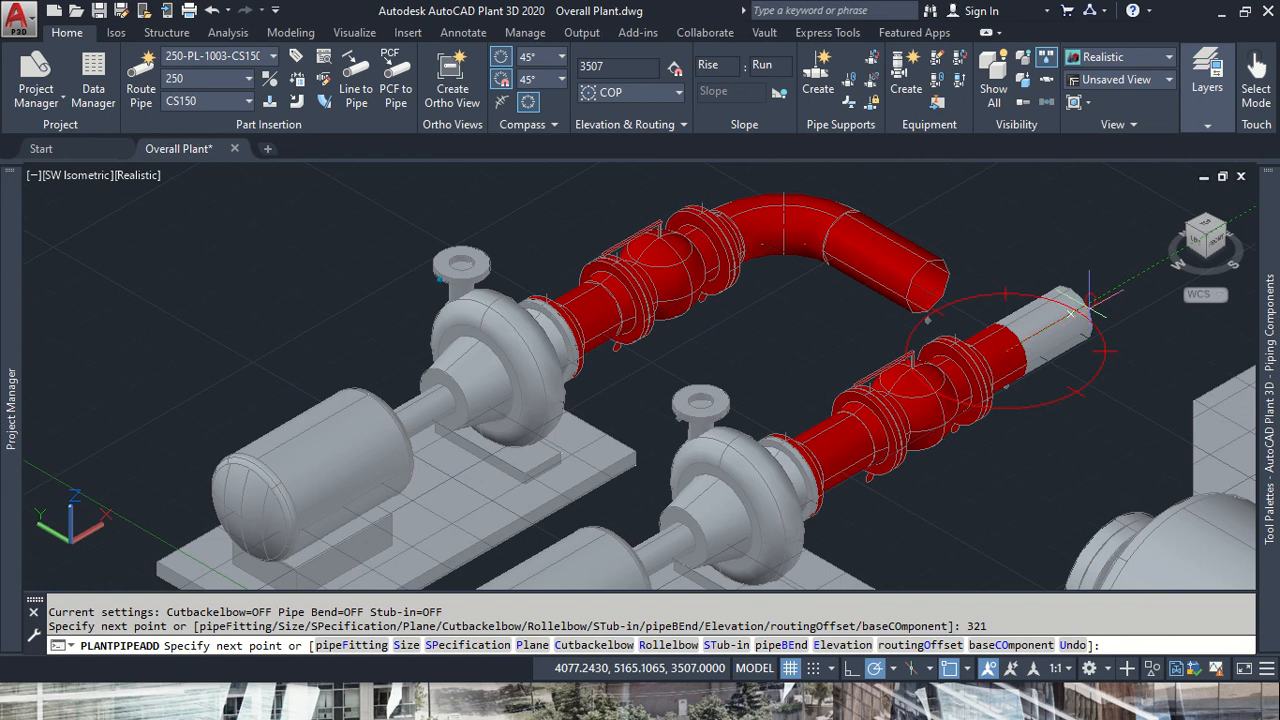
text(1216)
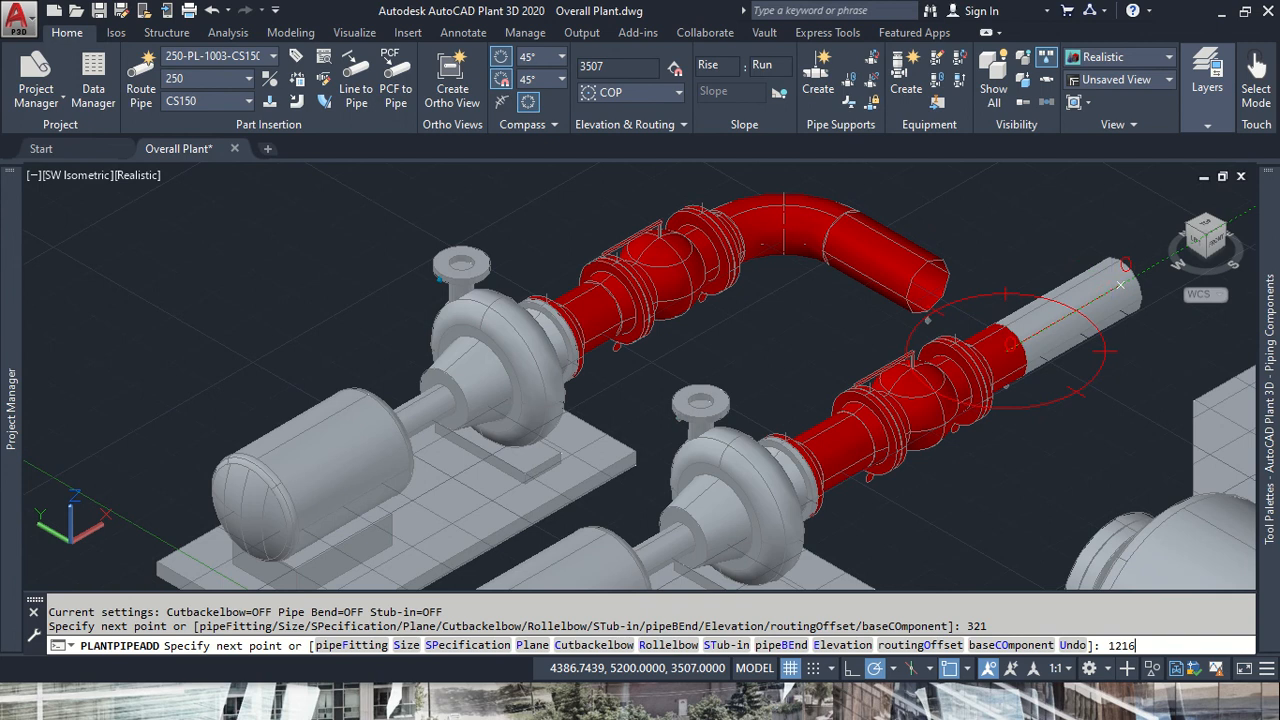
key(Return)
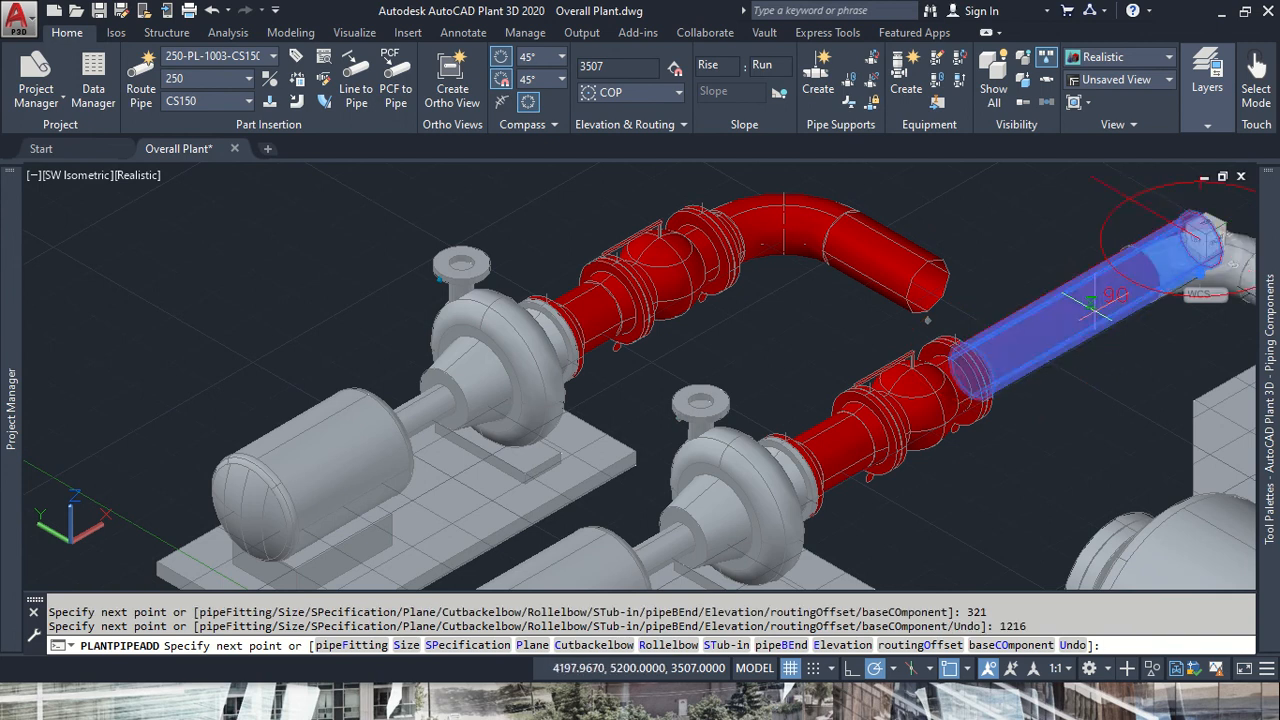
middle_drag(1104, 285, 783, 420)
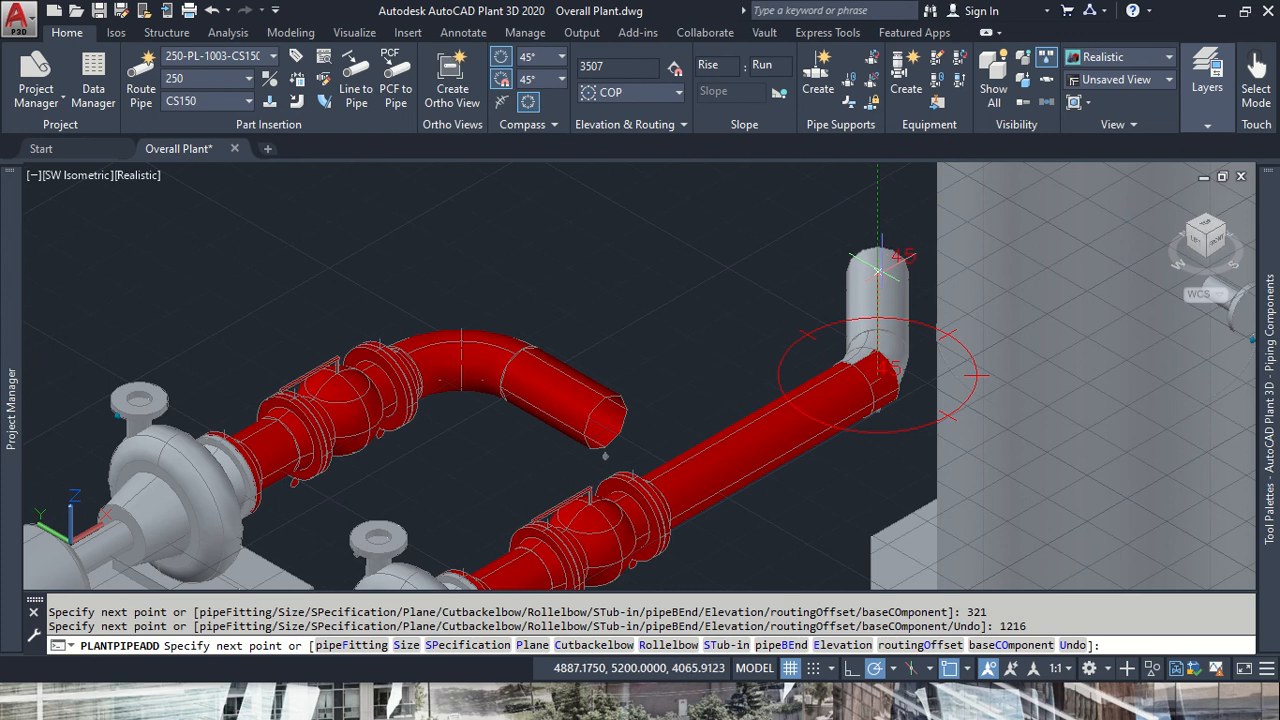
ctrl+right_click(909, 237)
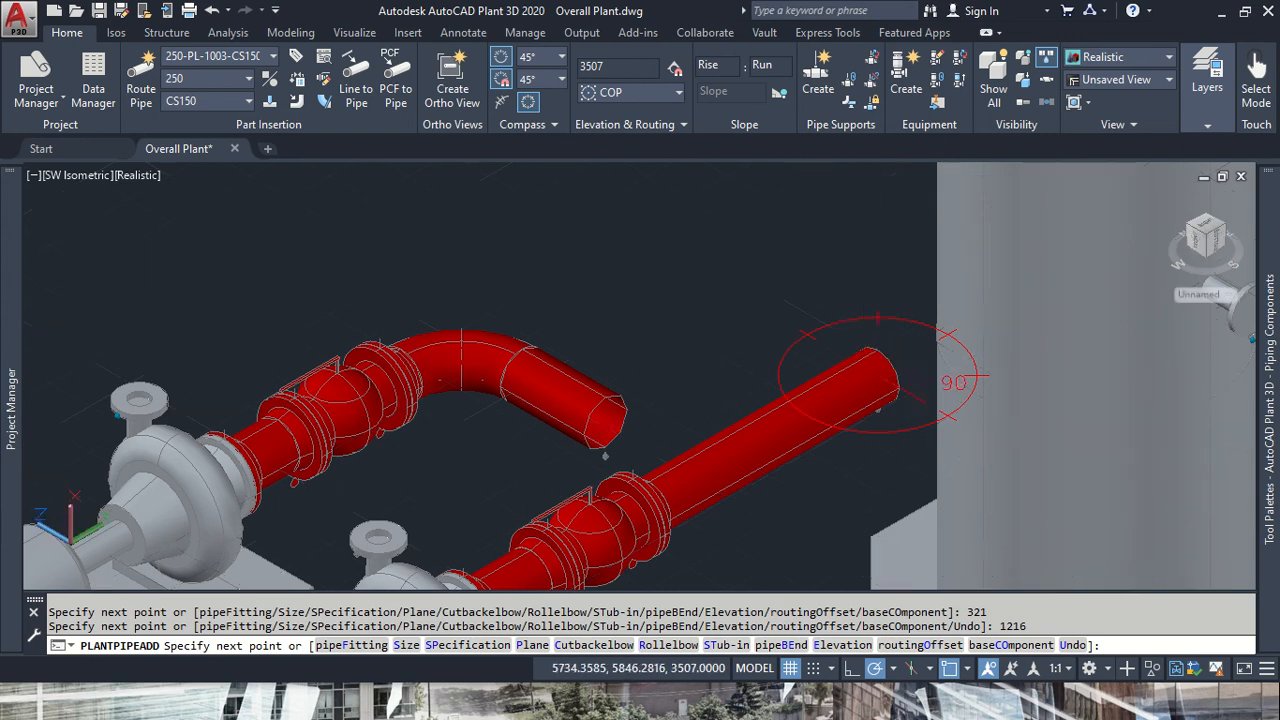
- Try a 1883-long vertical riser from the open end of the second pump's suction line and undo it
text(1)
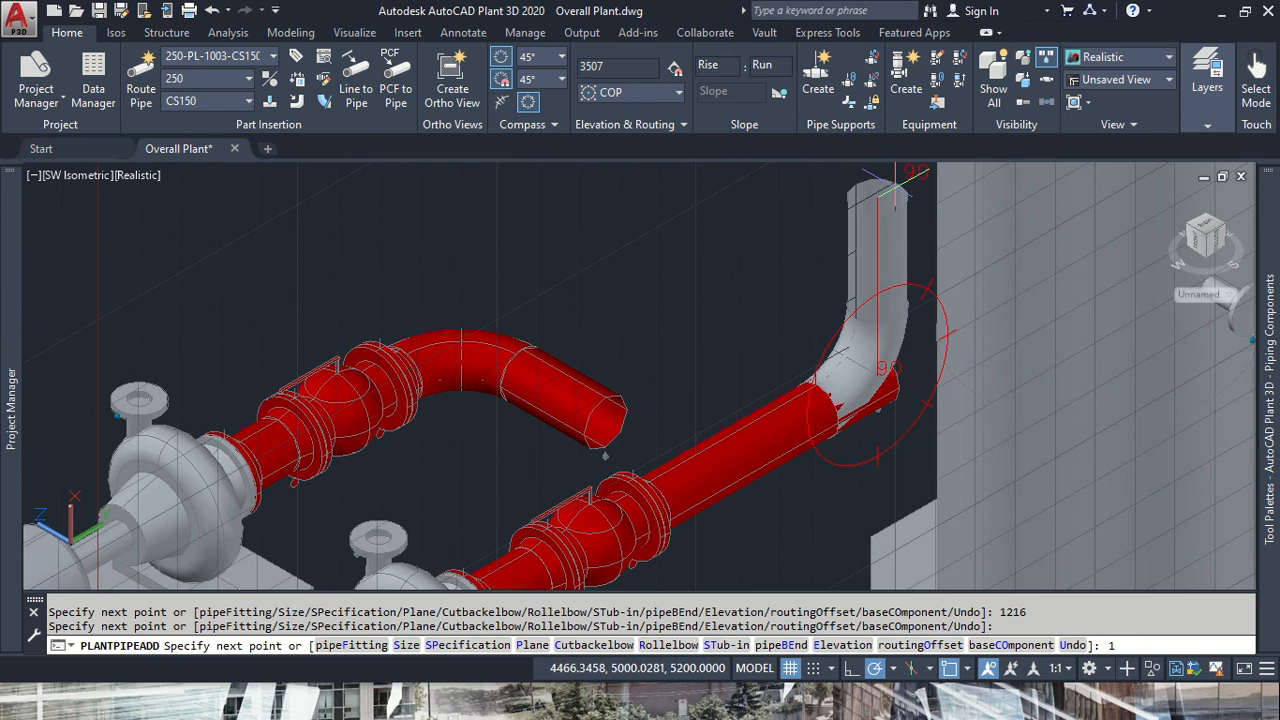
text(883)
key(Return)
scroll(893, 188, down, 3)
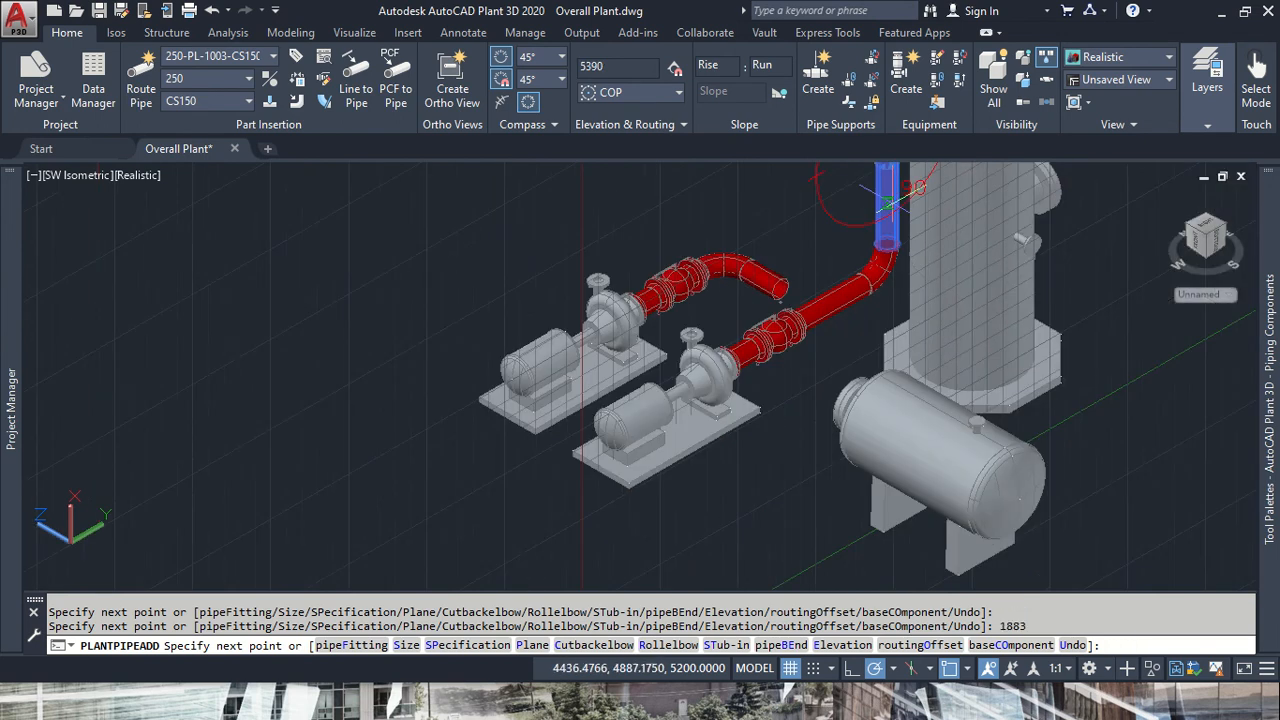
scroll(903, 300, up, 2)
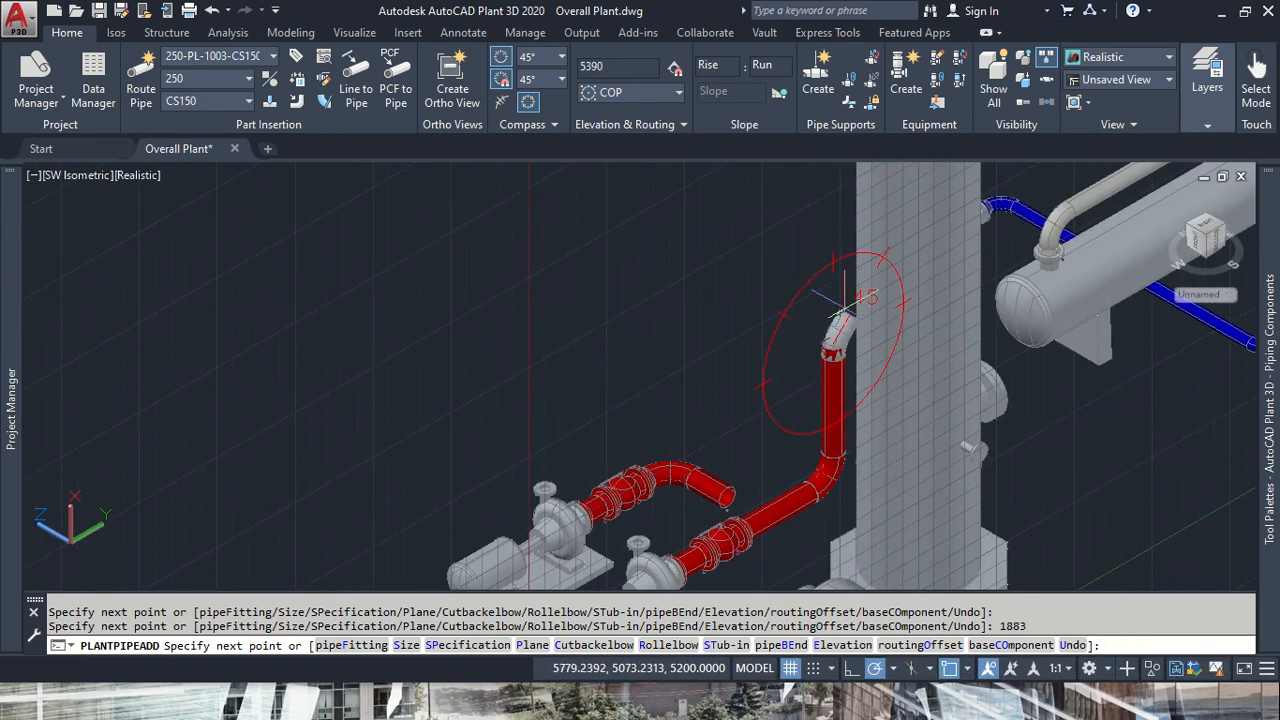
scroll(815, 335, down, 1)
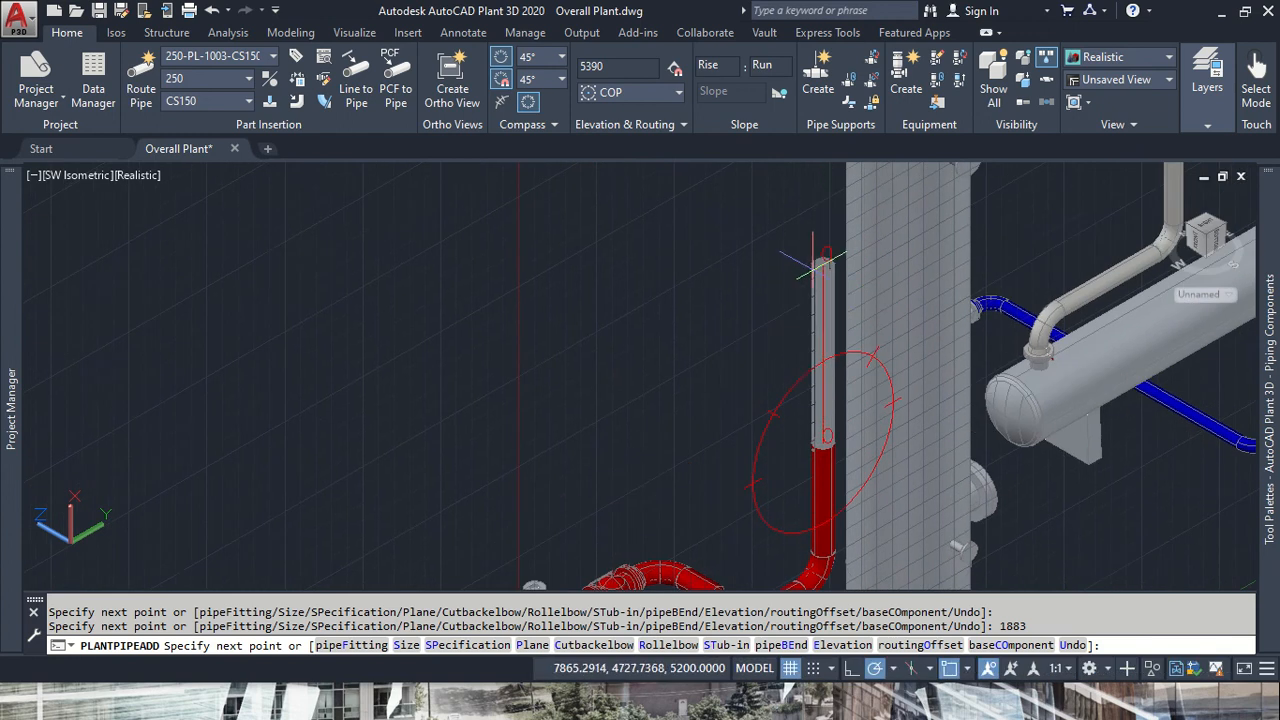
scroll(805, 370, down, 2)
key(ctrl+z)
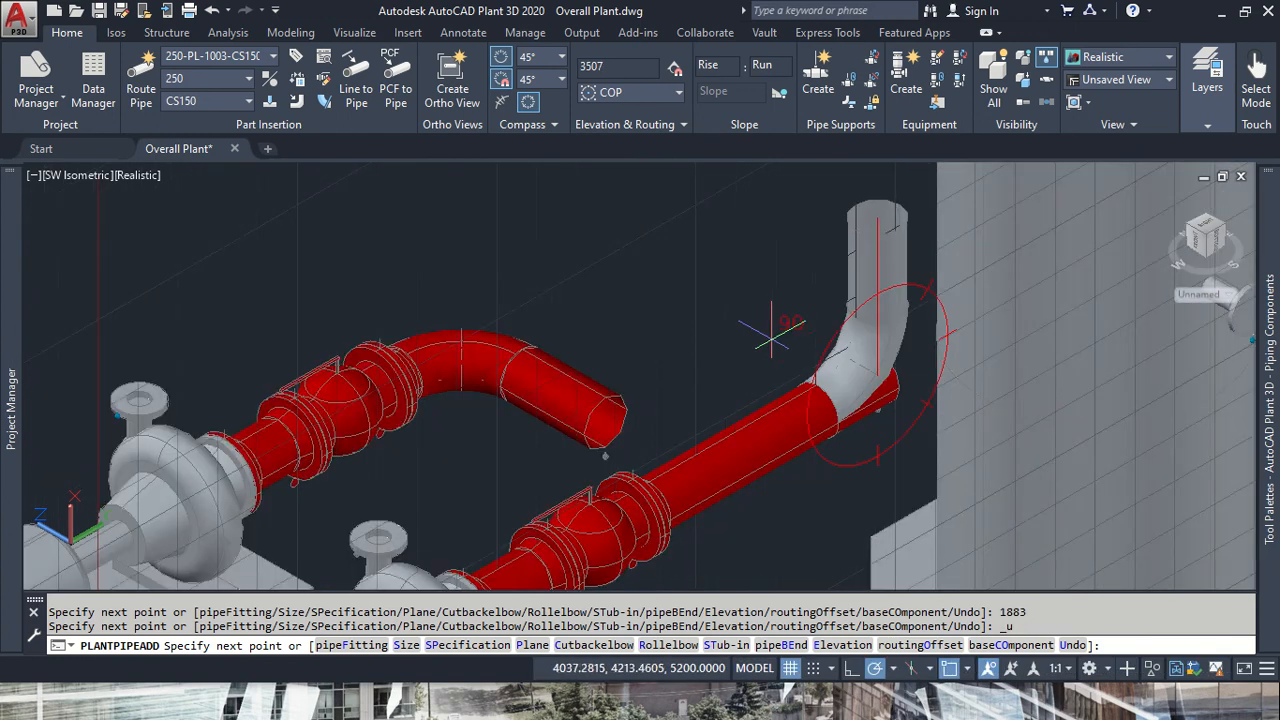
- Route the second pump's suction line 1883 straight up and 2429 horizontally past the column, and finish routing
scroll(838, 279, down, 5)
middle_drag(829, 246, 798, 429)
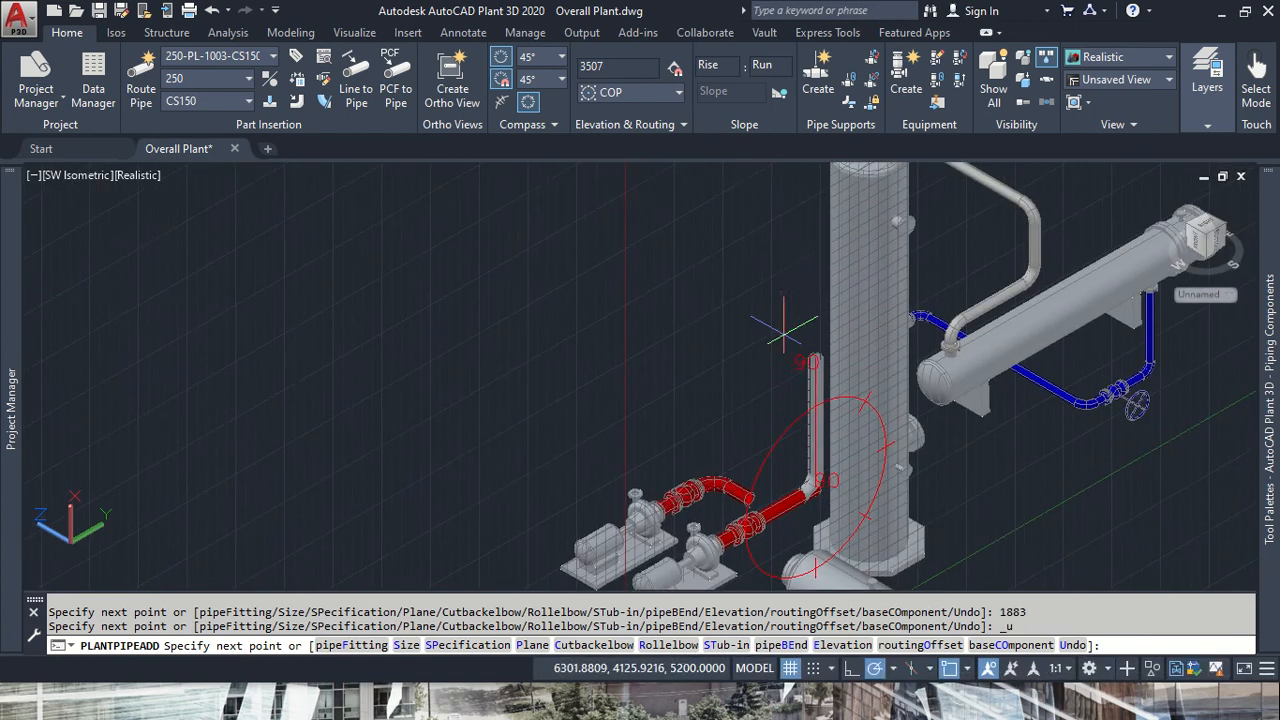
text(1883)
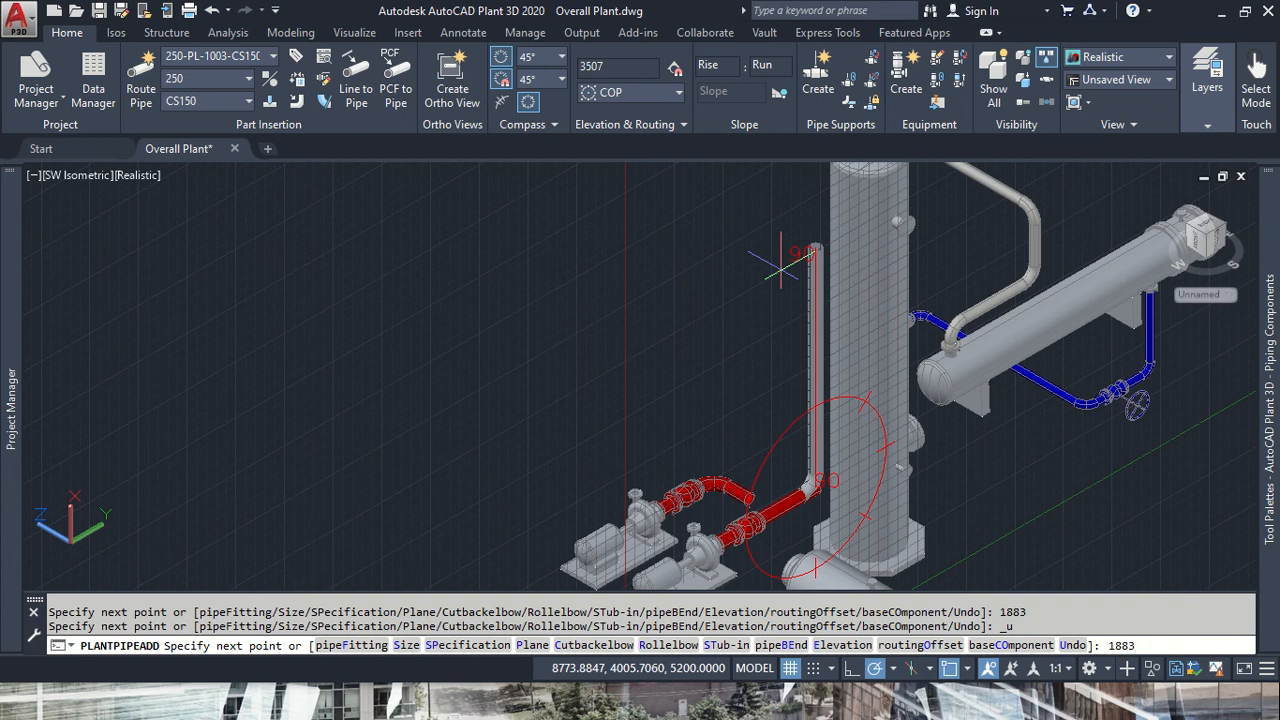
key(Return)
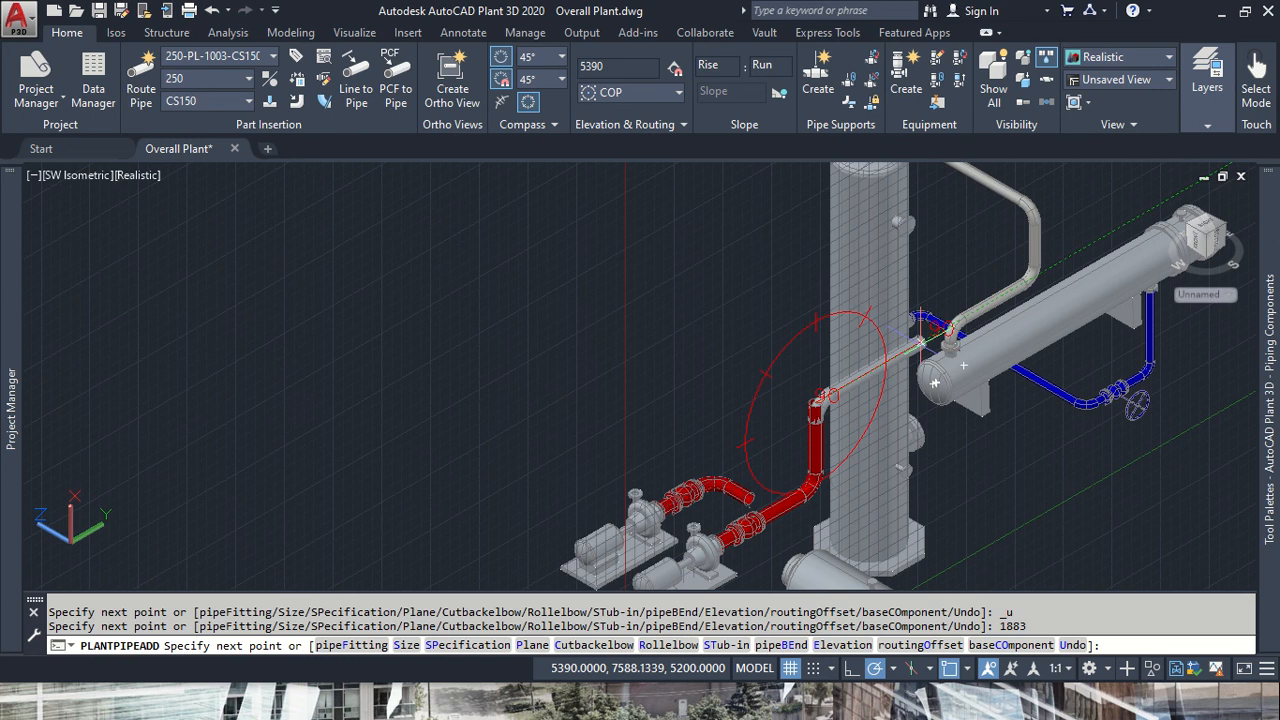
text(2429)
key(Return)
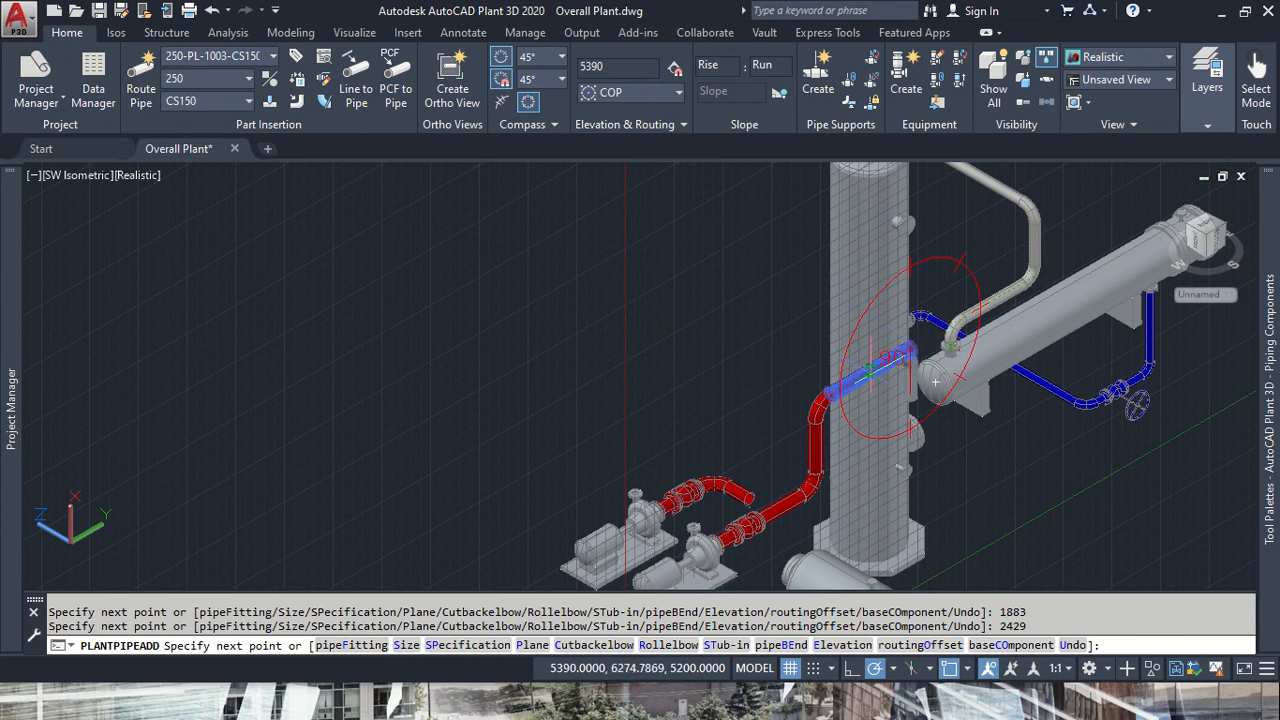
key(Escape)
- Continue the first pump's open suction pipe into the straight run beyond the second pump's valve, joining the lines with a tee
scroll(808, 540, up, 3)
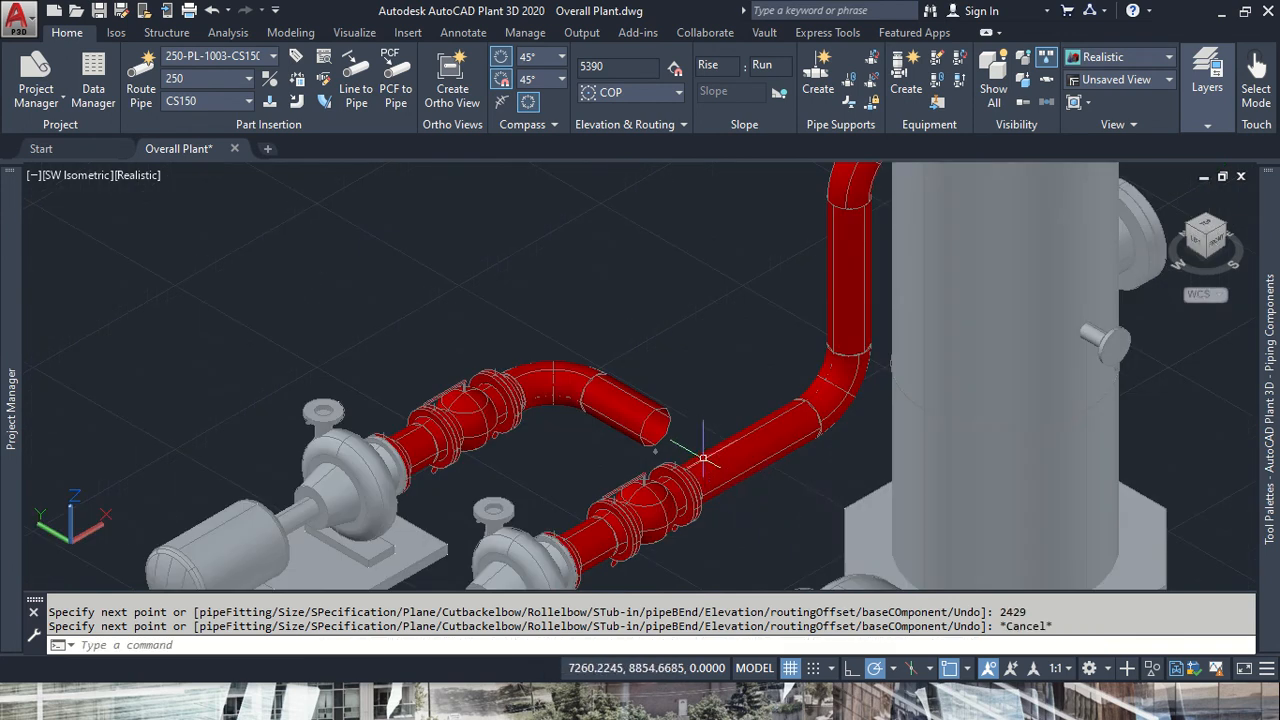
click(662, 432)
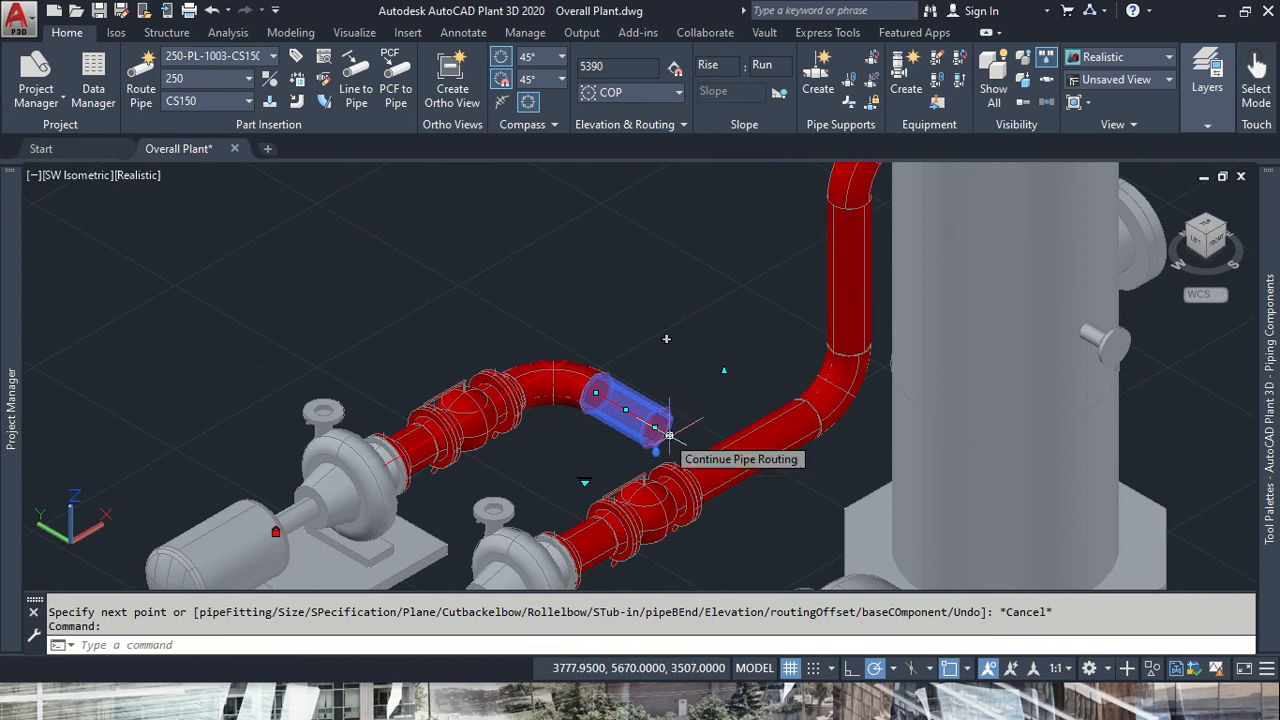
click(667, 434)
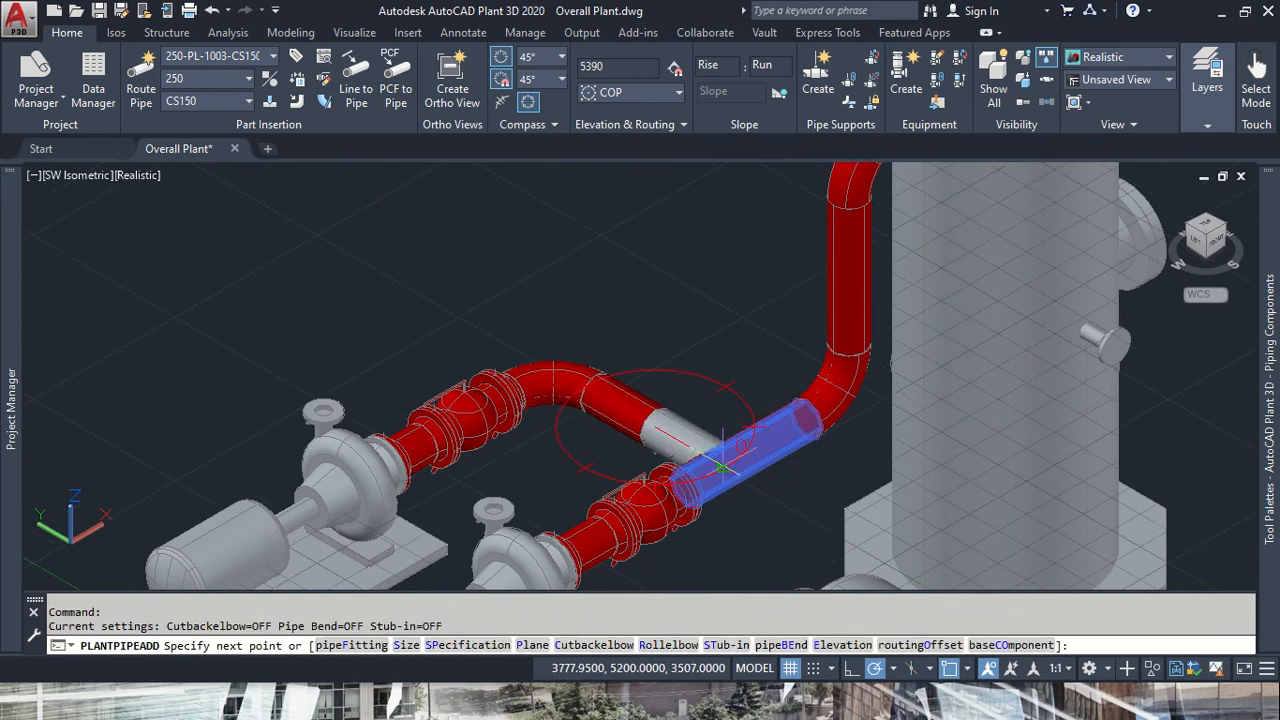
key(Return)
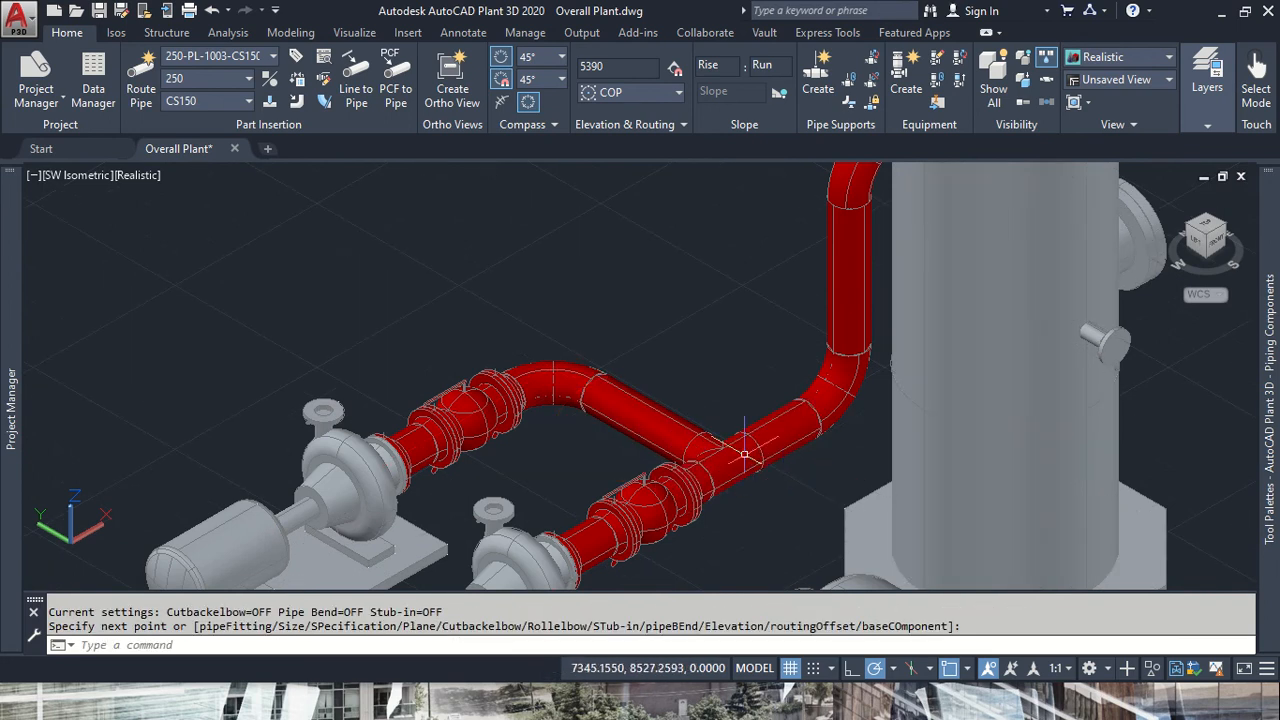
scroll(737, 443, up, 5)
click(718, 488)
key(Escape)
key(Escape)
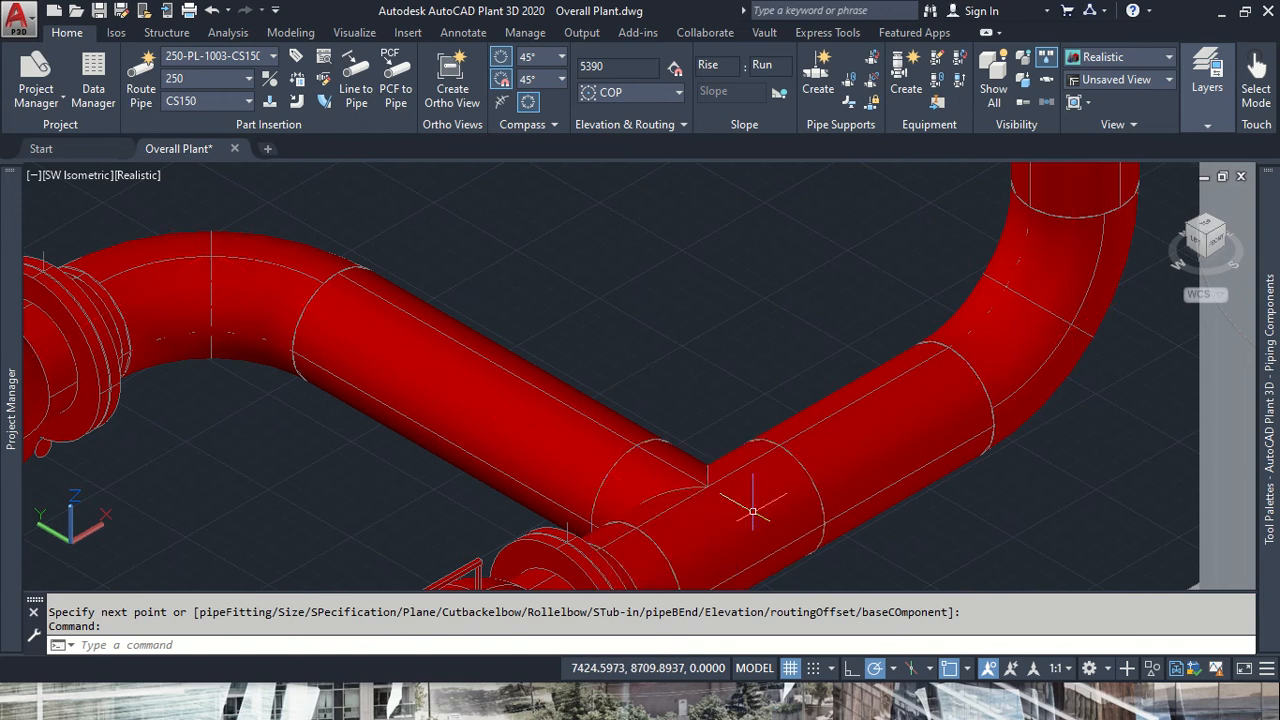
- Start a new line and assign it a number beginning 250-PL-1003-CS150-, with size 250 and spec CS150
scroll(805, 494, down, 6)
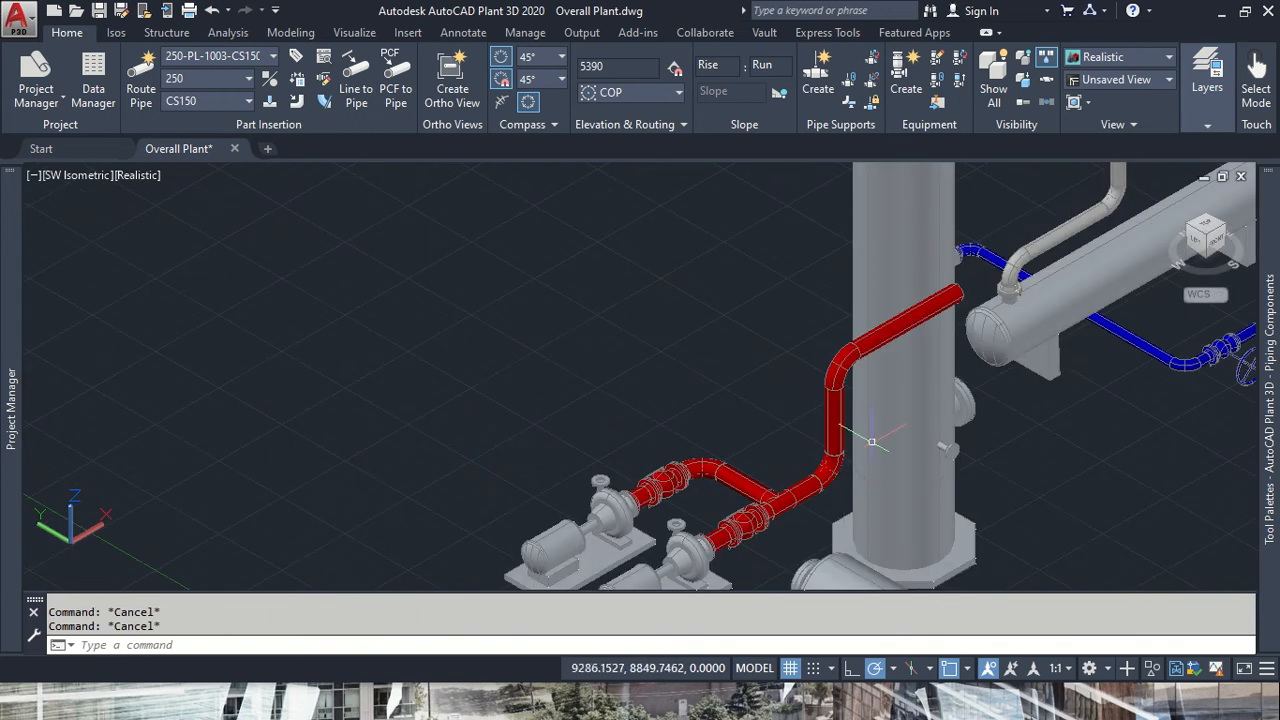
mouse_move(871, 441)
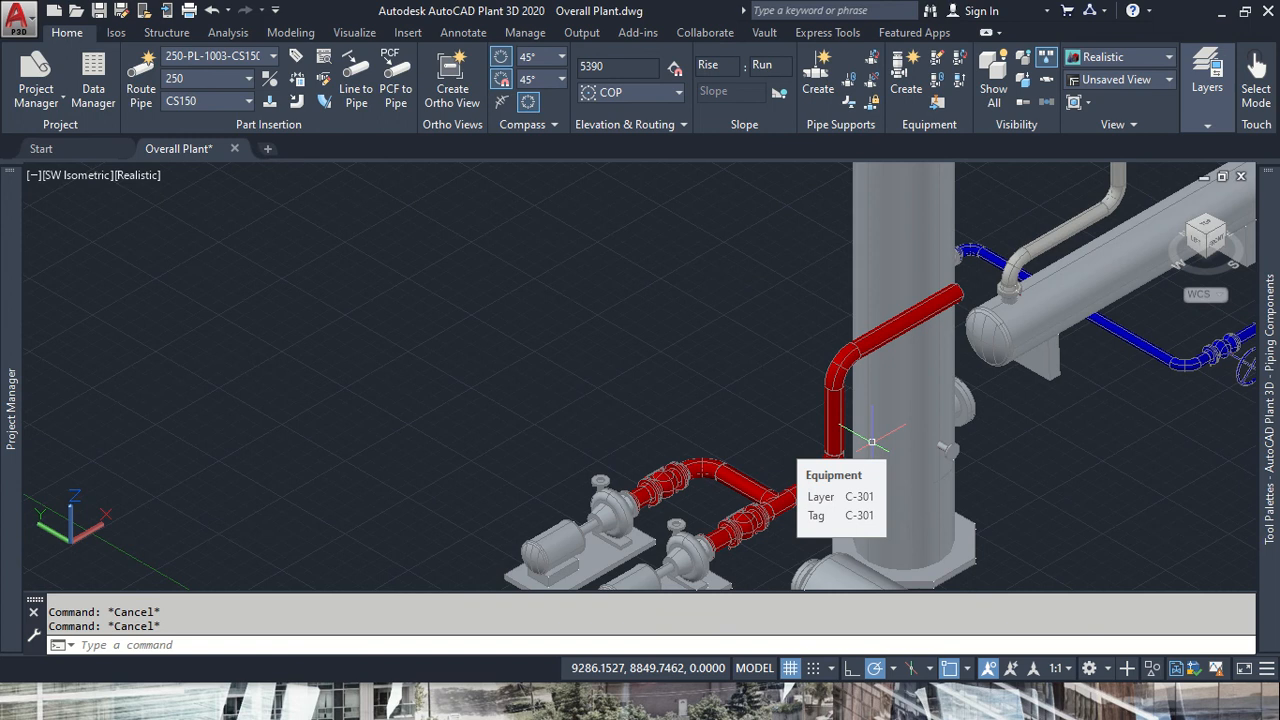
click(273, 57)
click(258, 77)
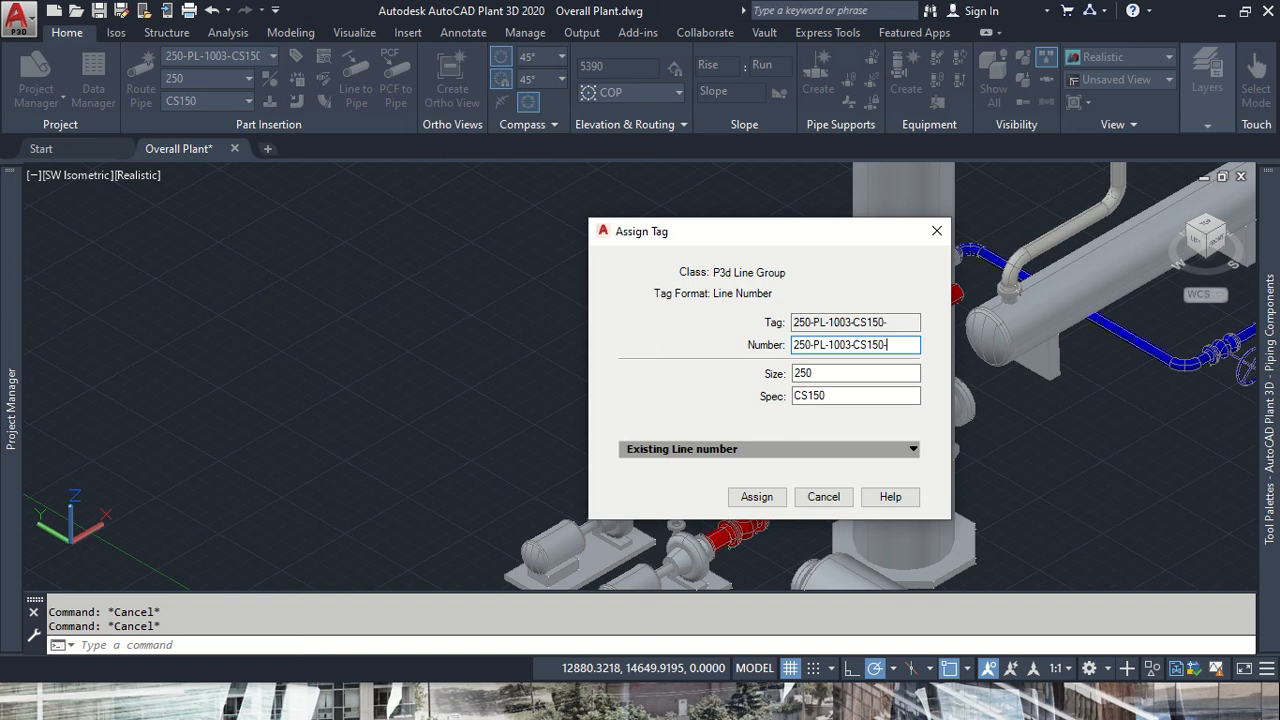
click(757, 497)
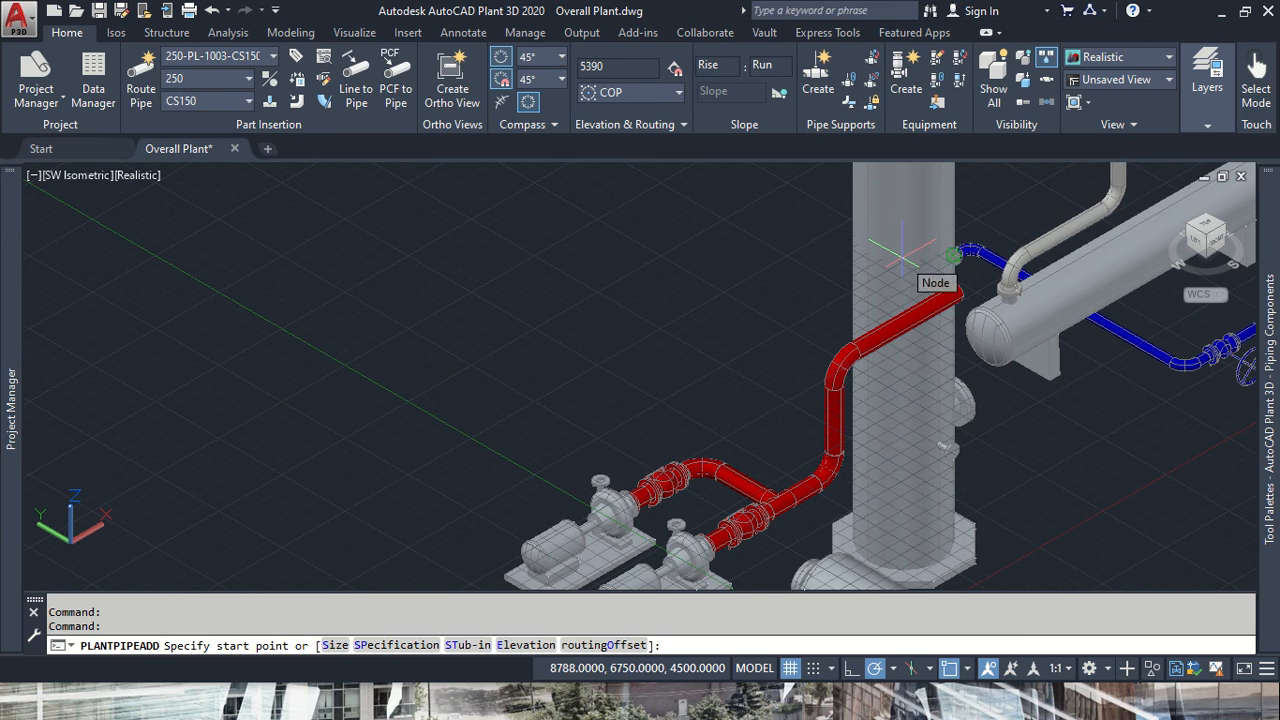
- Route a 375-long pipe straight out of flanged nozzle N-2 on column C-301
middle_drag(903, 255, 760, 417)
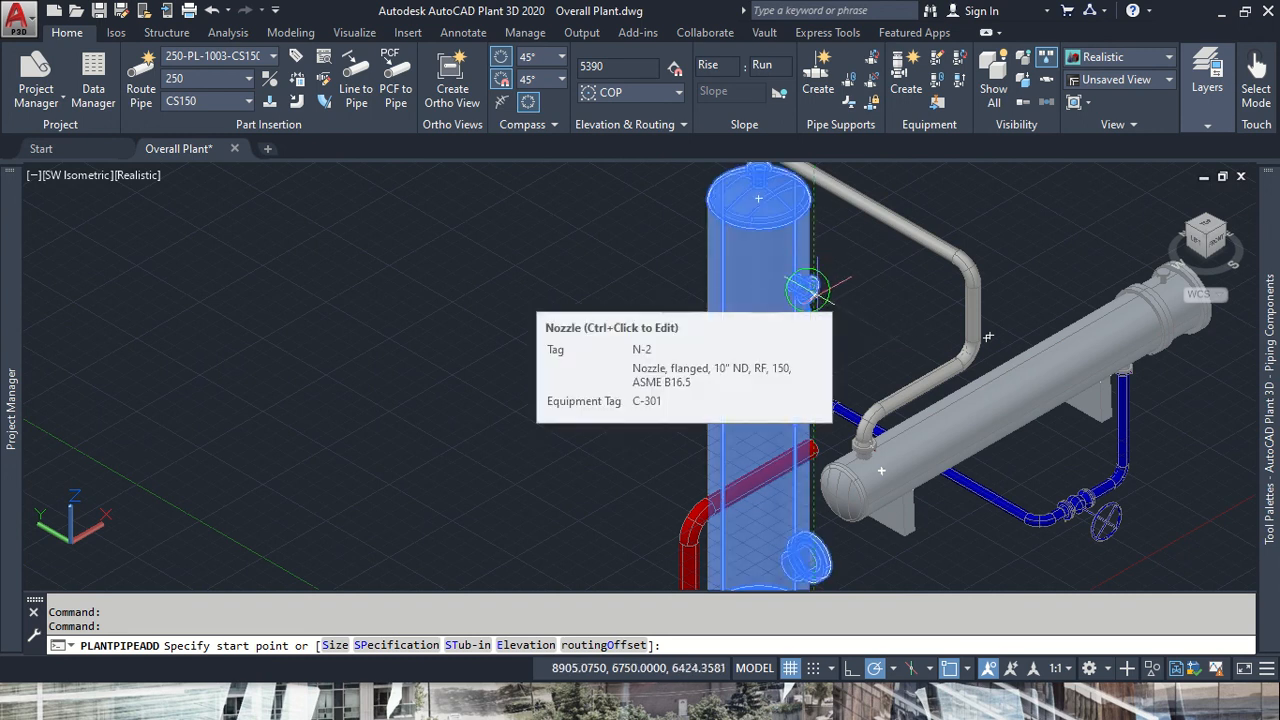
scroll(808, 289, up, 5)
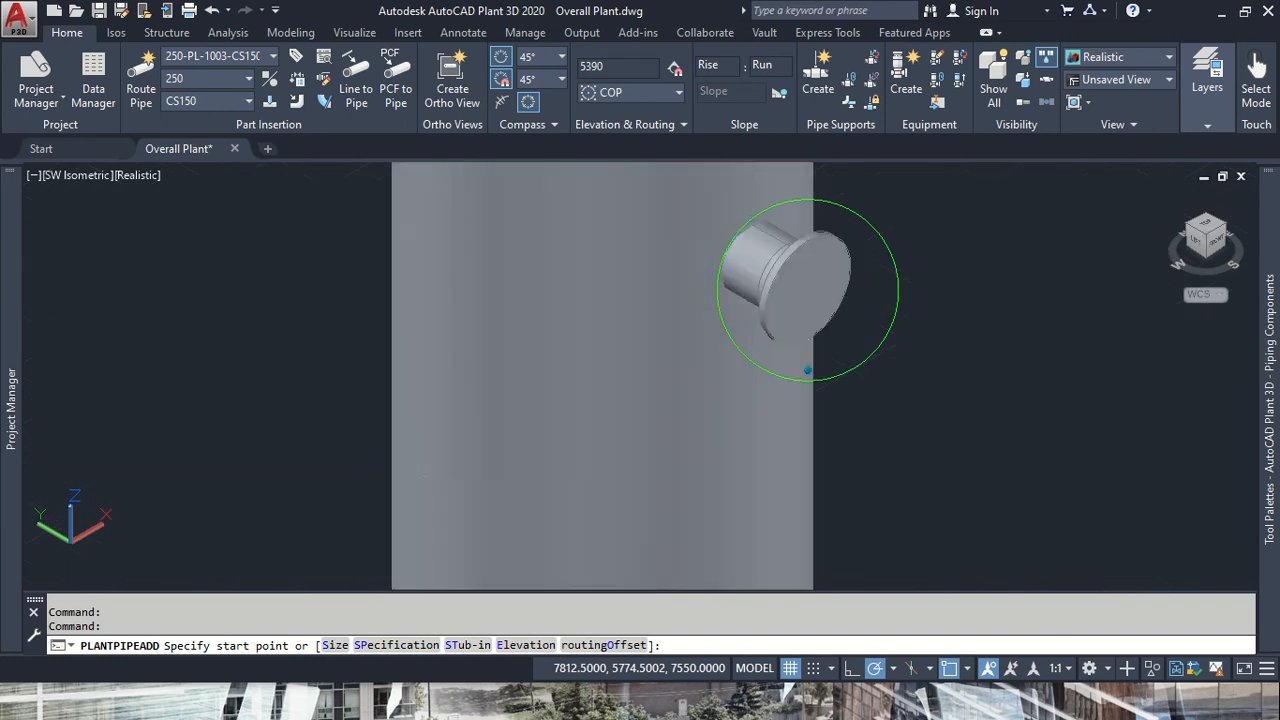
click(808, 289)
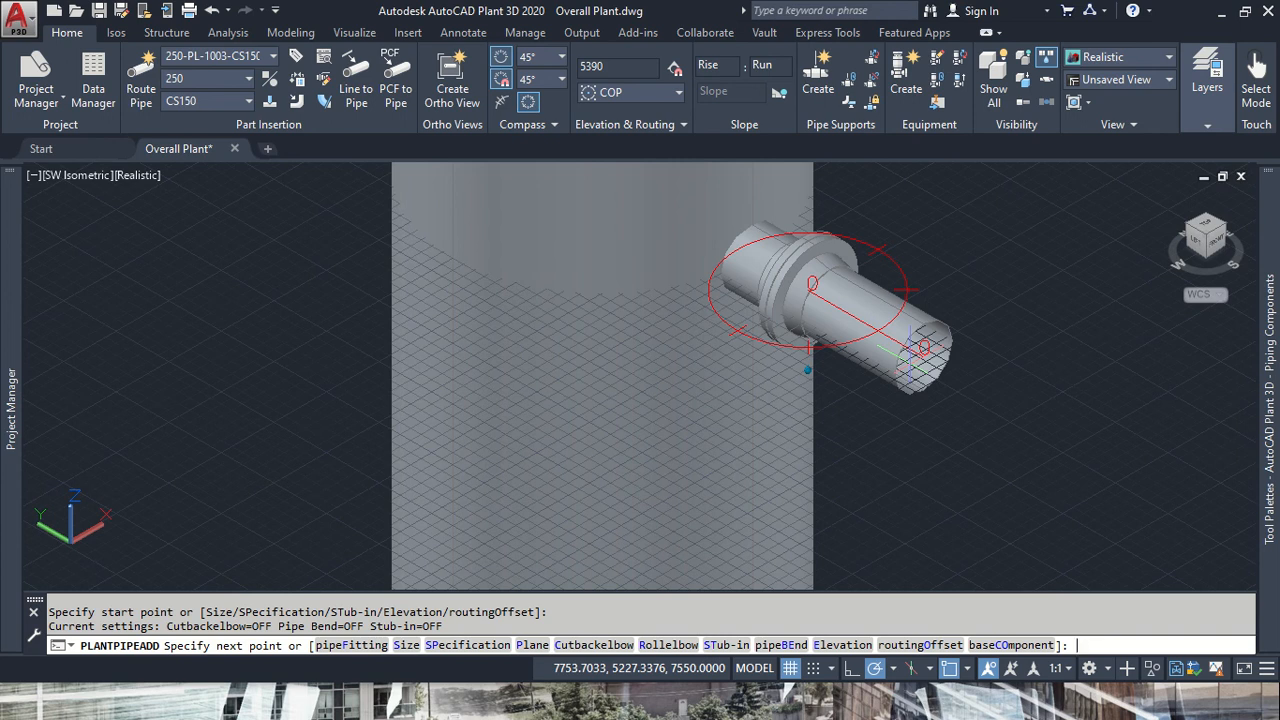
key(Return)
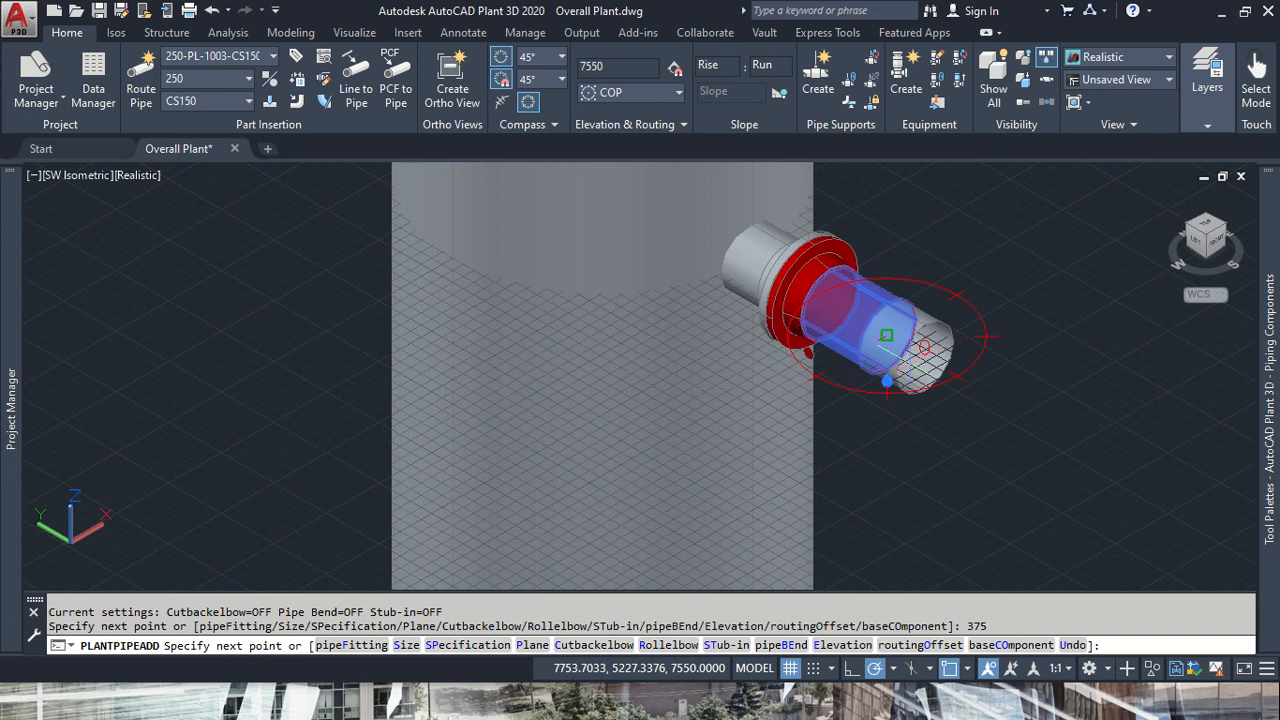
- Turn the nozzle line downward and run a vertical pipe to elevation of about 4877 beside the horizontal suction run's open end, and finish routing
click(888, 476)
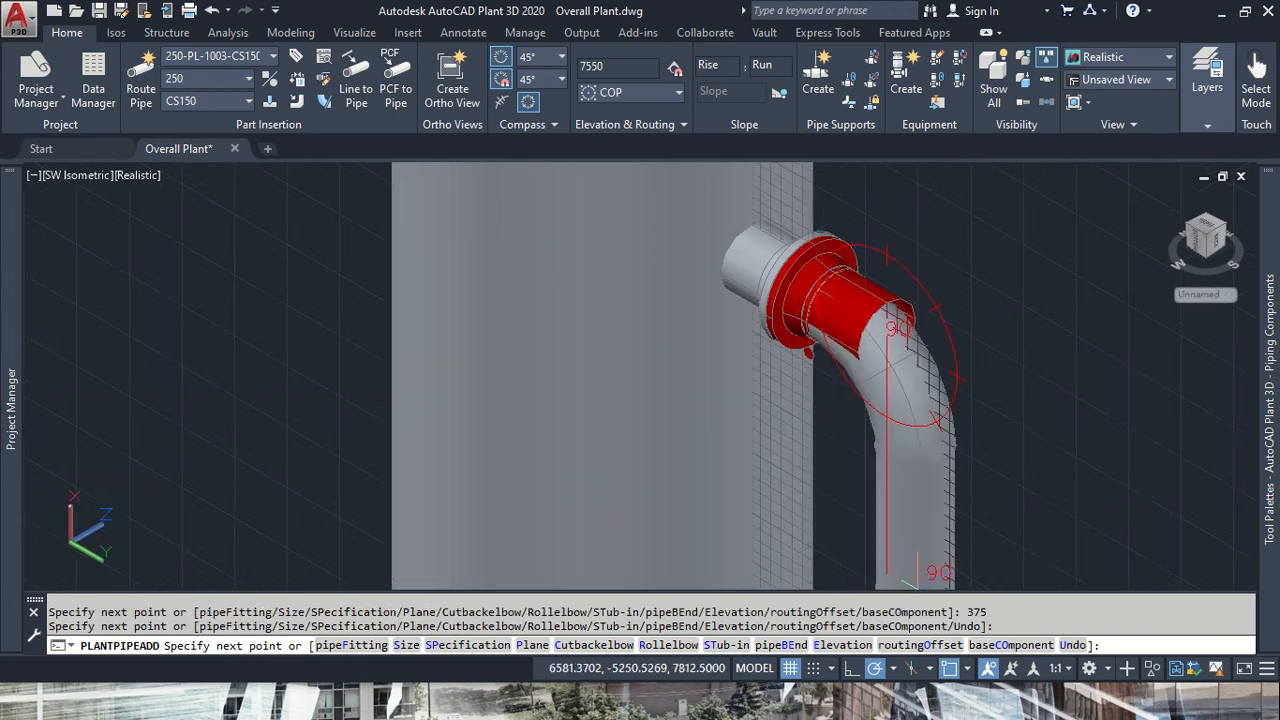
scroll(888, 476, down, 3)
scroll(1000, 517, up, 6)
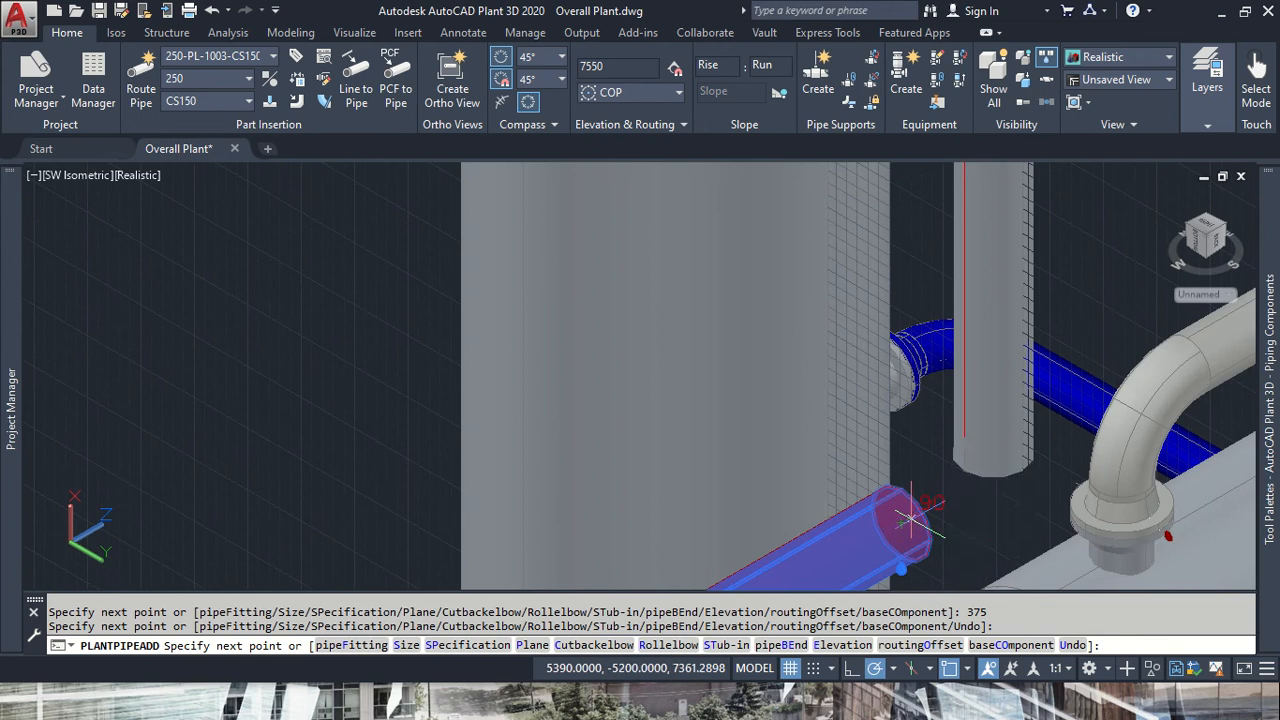
click(901, 523)
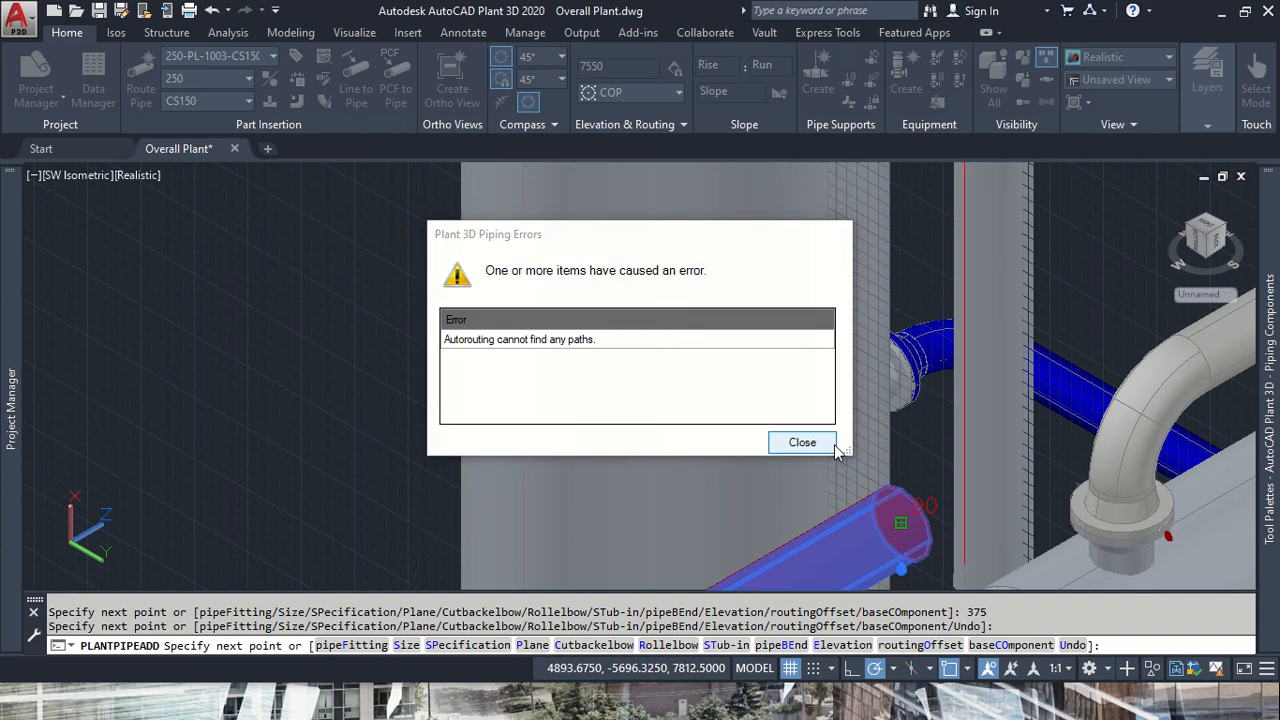
click(802, 442)
key(Escape)
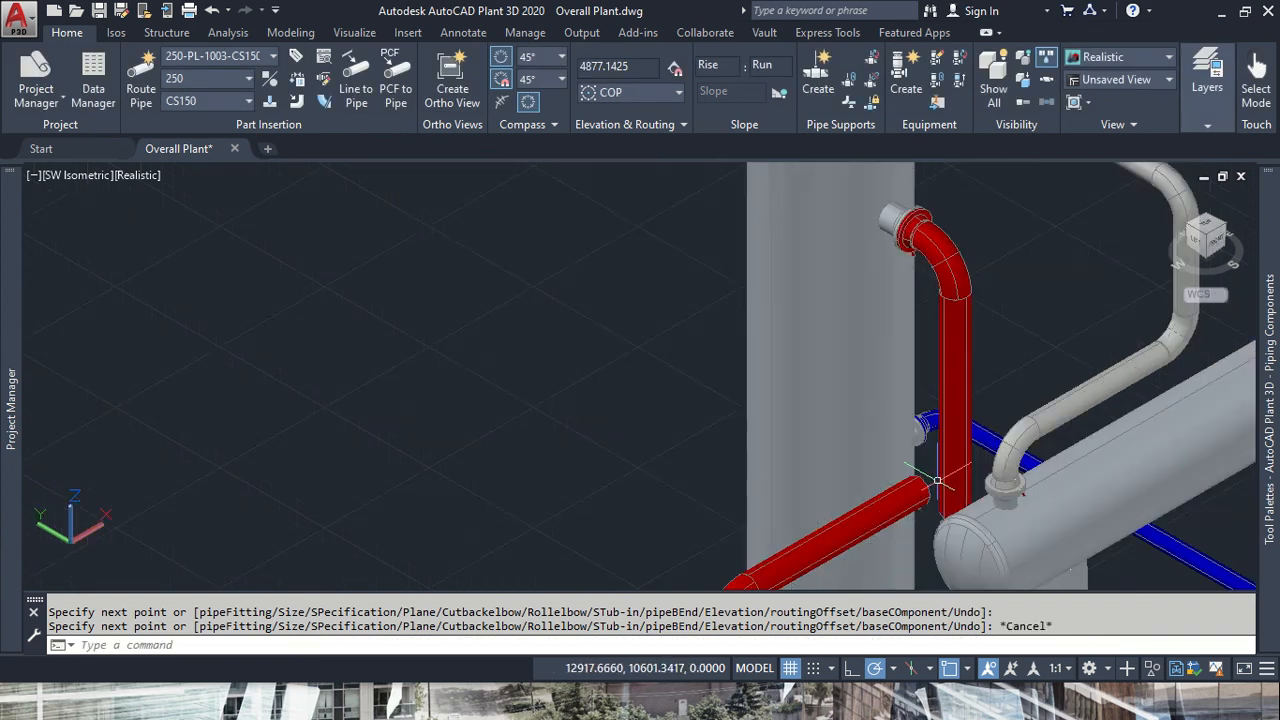
- Delete the vertical pipe and its elbow from the flanged connection at nozzle N-2 on column C-301
scroll(918, 487, down, 3)
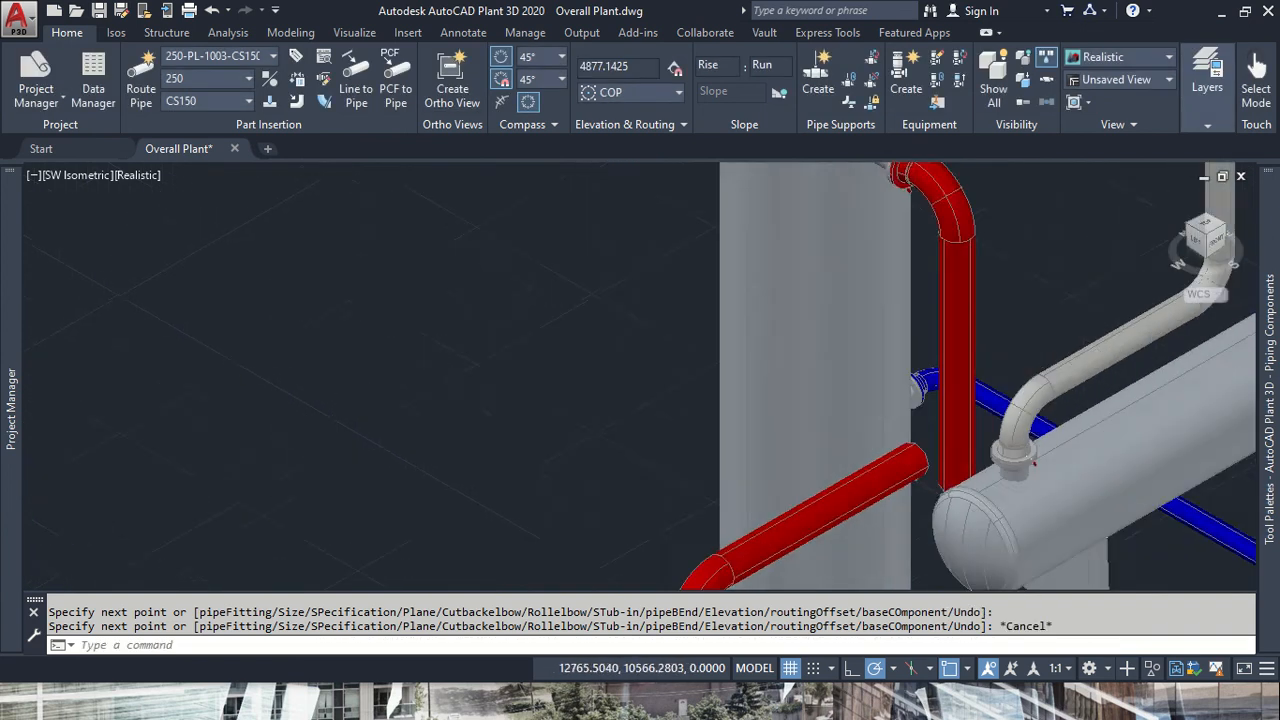
click(946, 380)
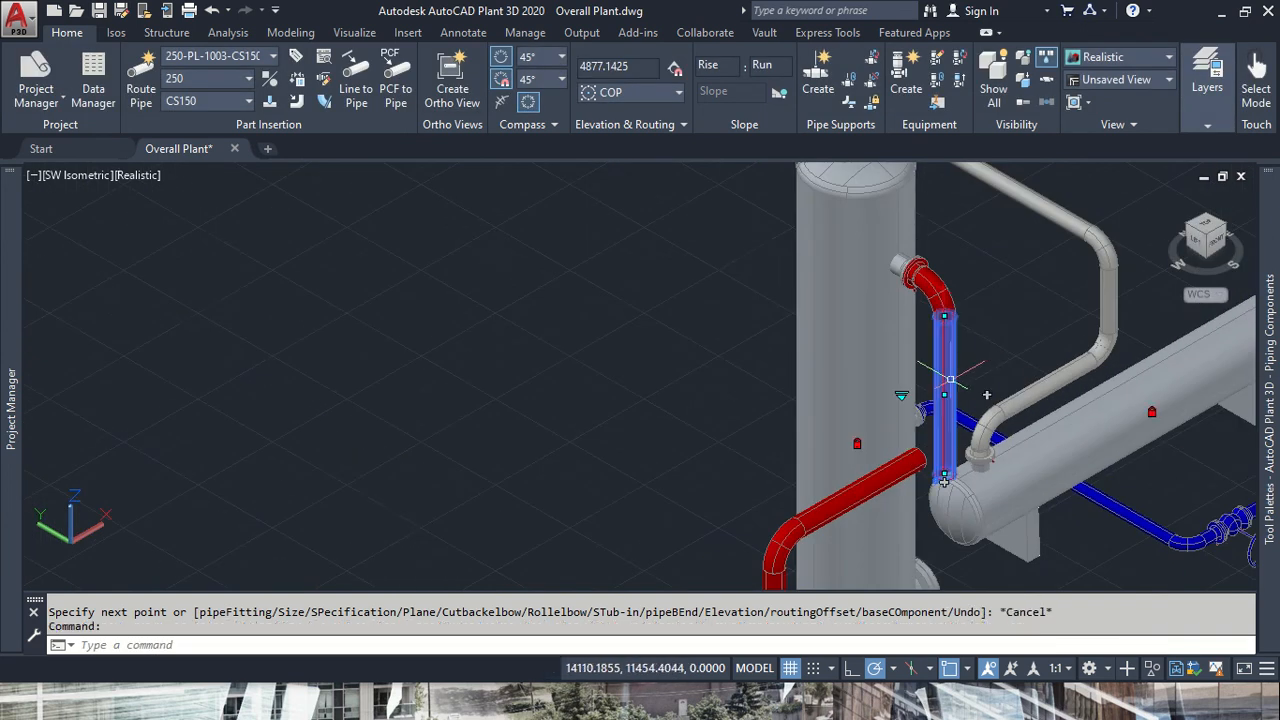
key(Delete)
click(922, 283)
key(Escape)
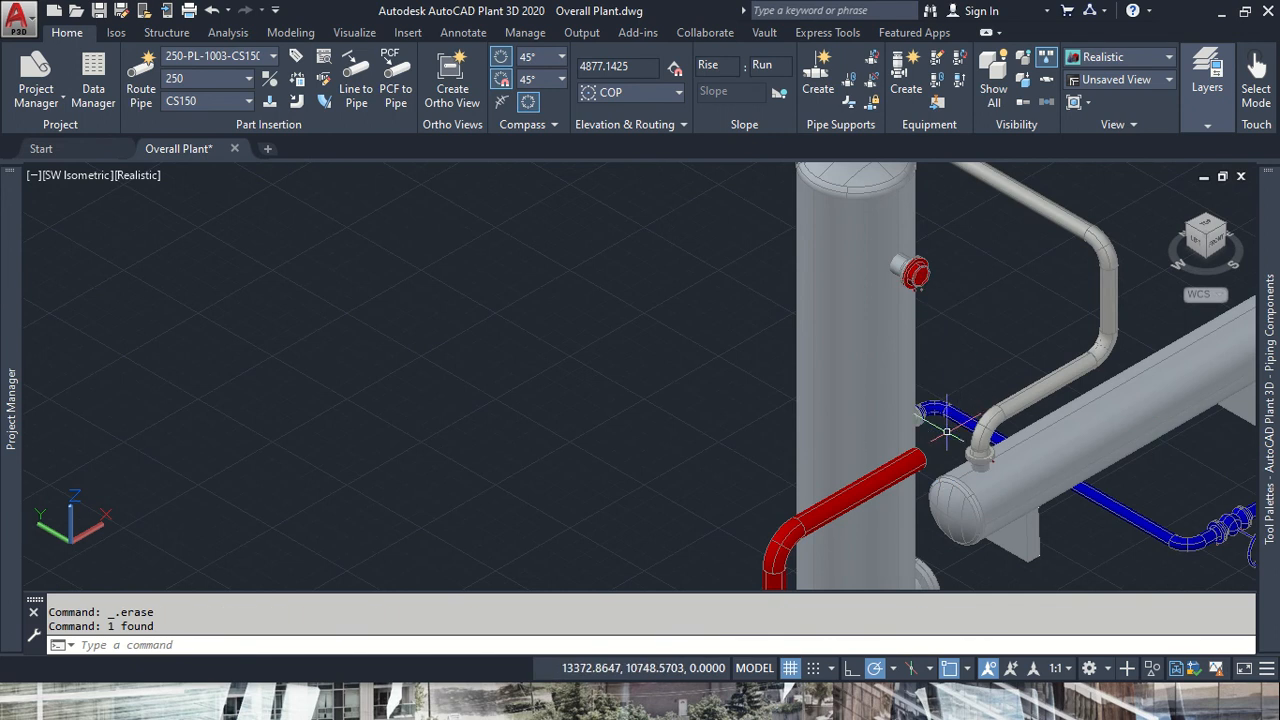
- Try to route the horizontal suction run's open end upward with an elbow to the flange on nozzle N-2, and cancel the routing
click(905, 466)
click(926, 455)
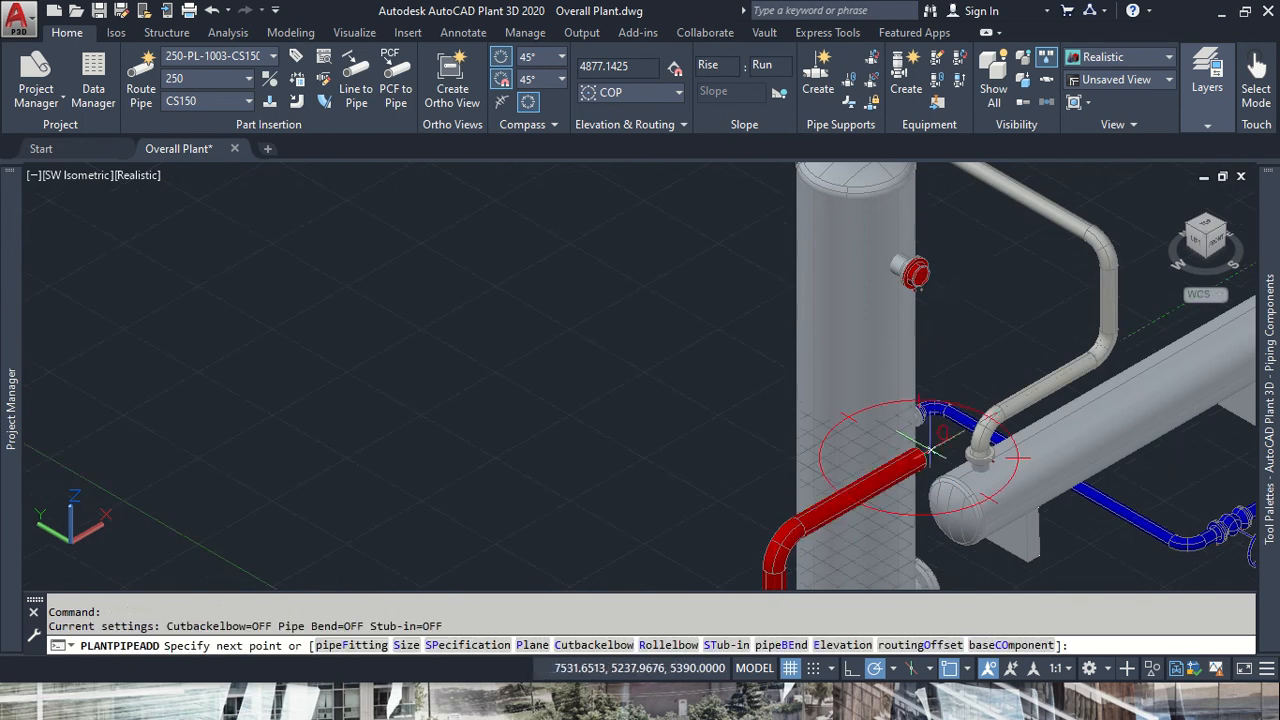
ctrl+right_click(948, 343)
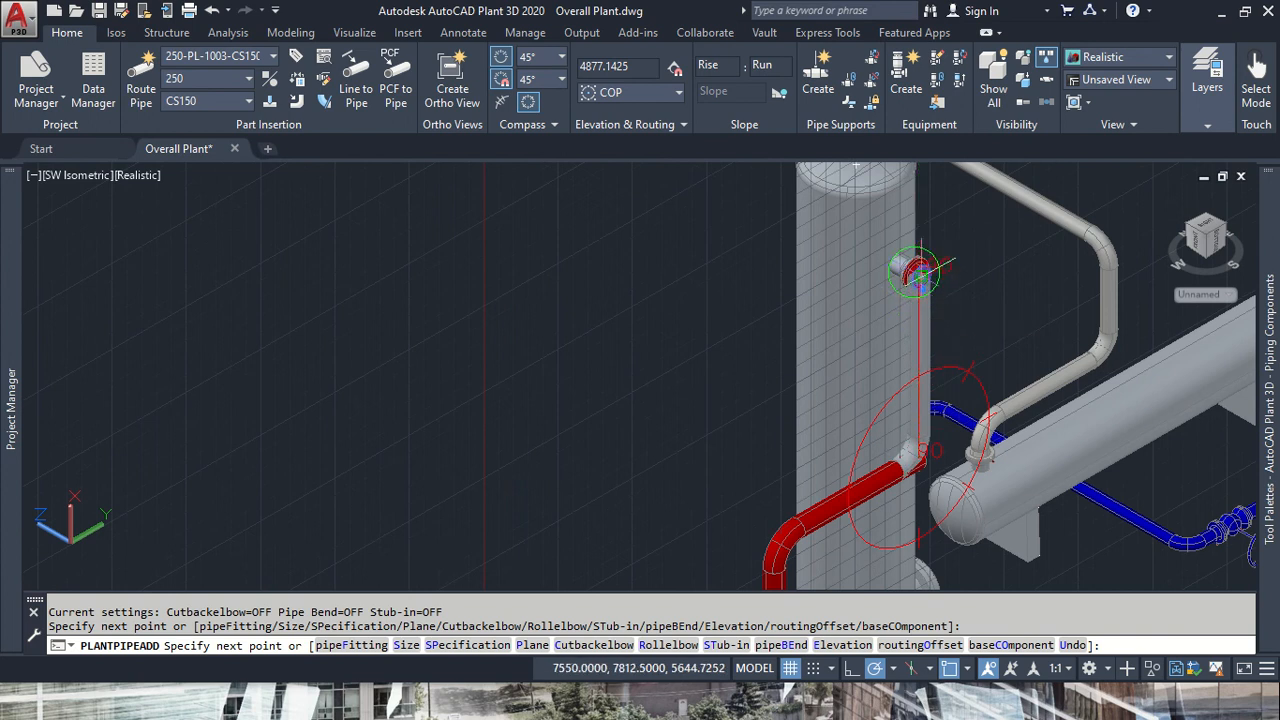
scroll(918, 272, up, 5)
click(918, 272)
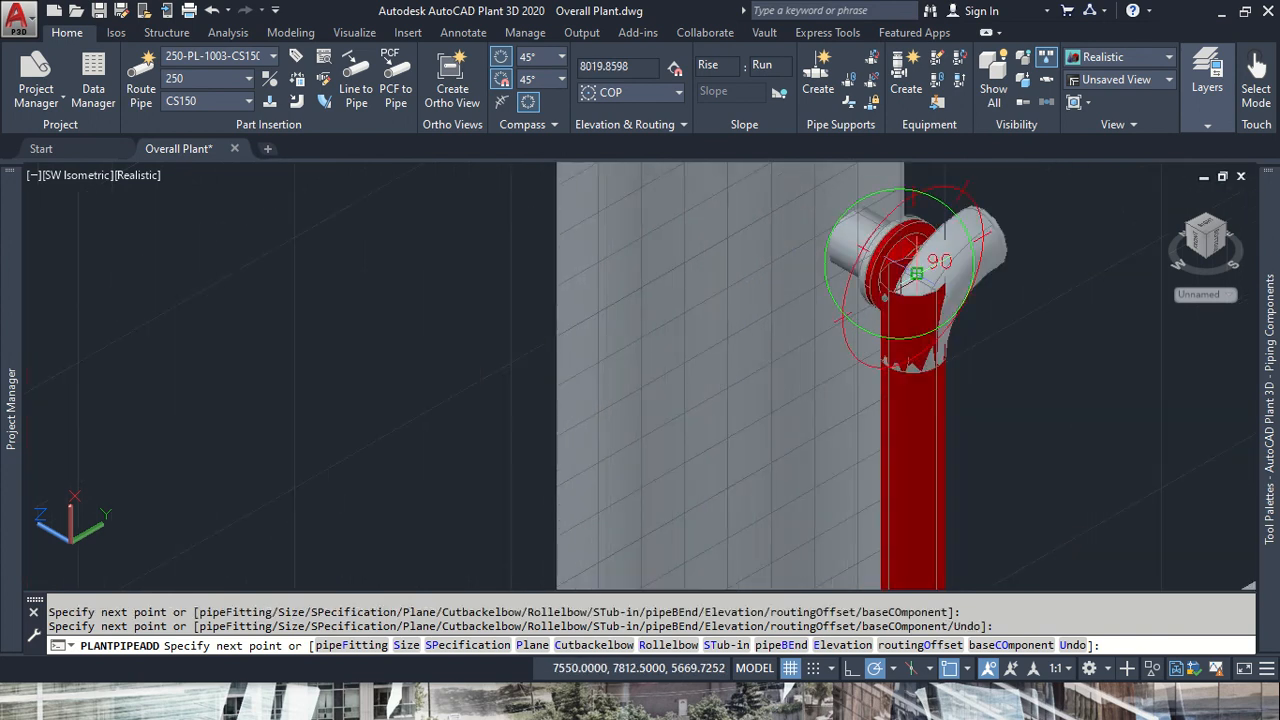
key(ctrl+z)
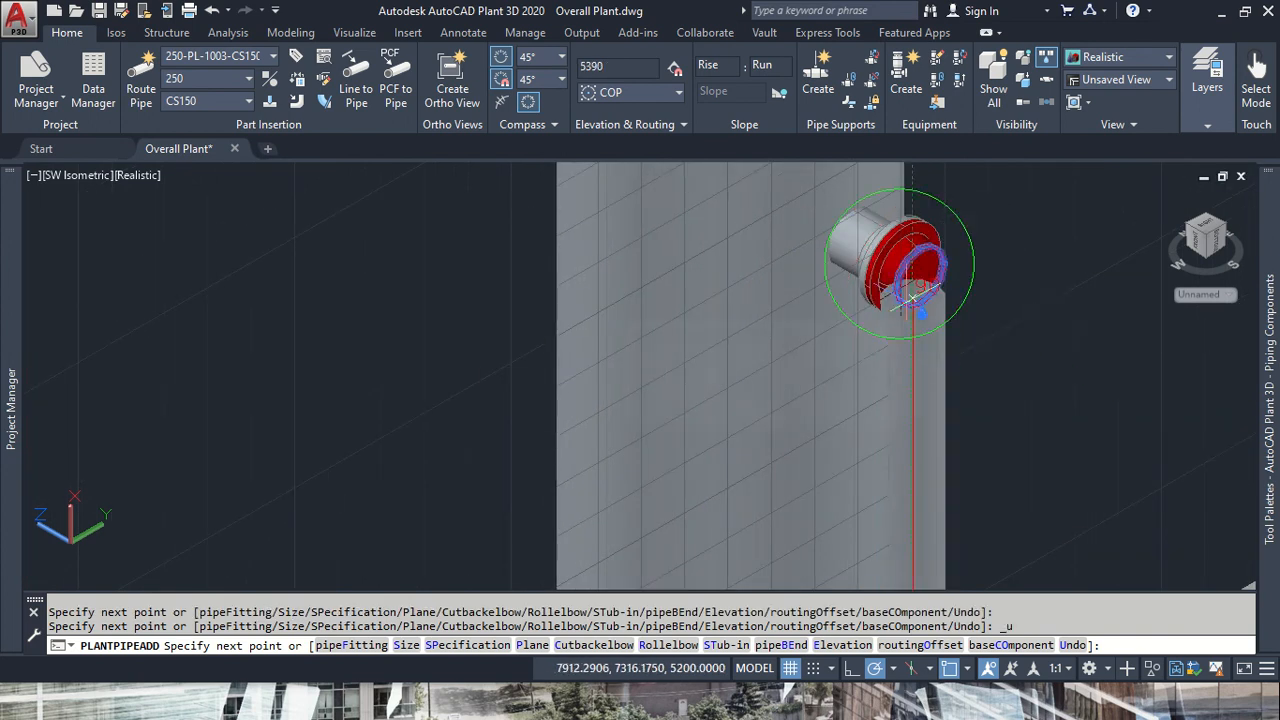
scroll(922, 290, up, 5)
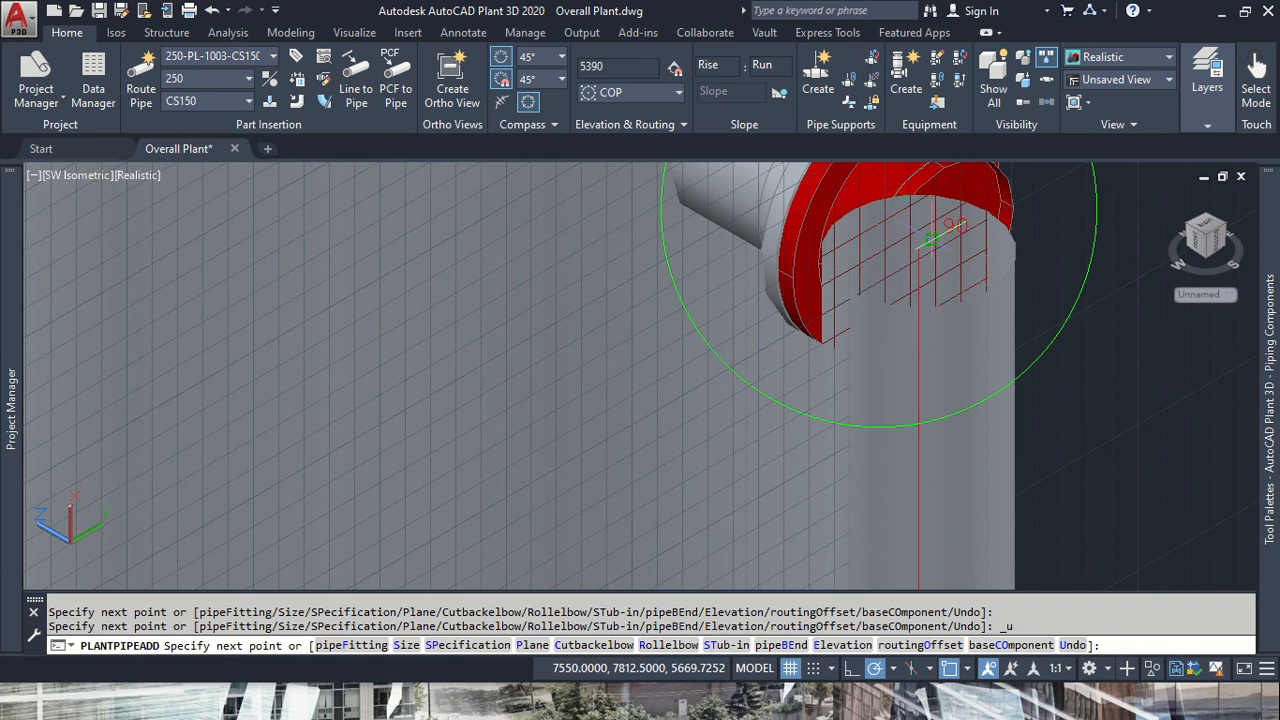
click(934, 240)
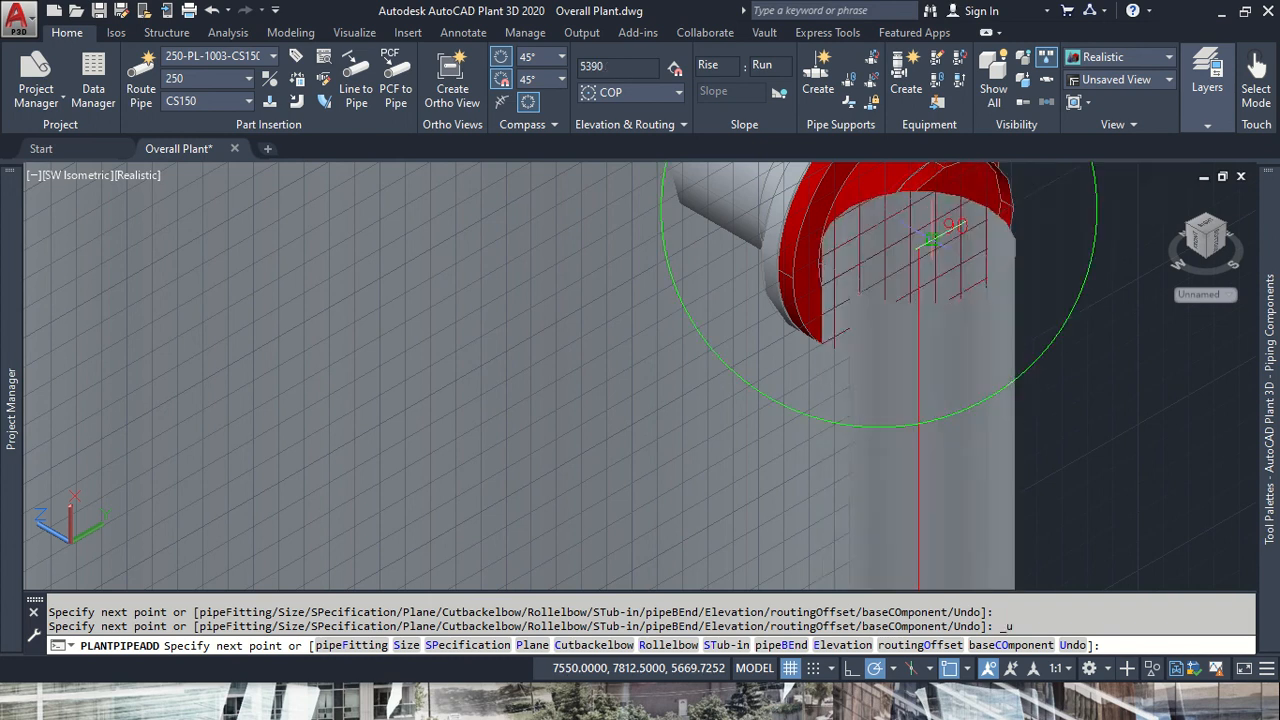
key(Escape)
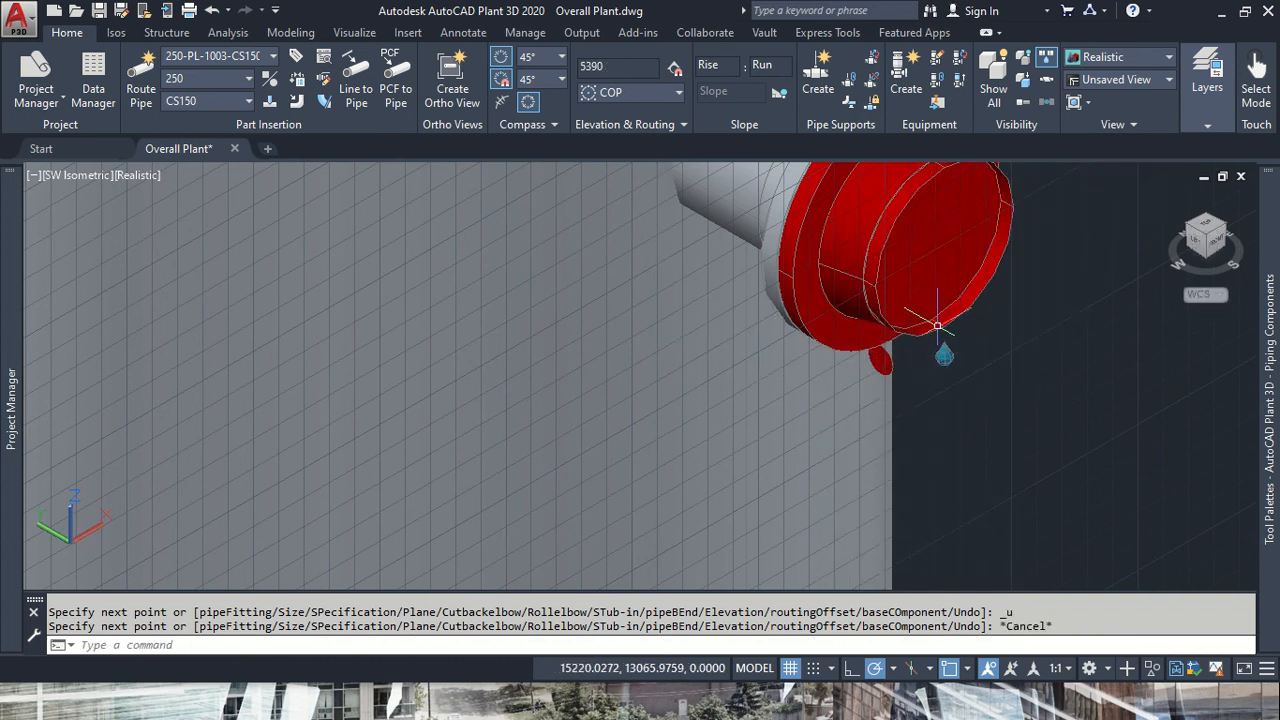
- Delete the remaining flange from nozzle N-2 on column C-301
click(940, 246)
key(Delete)
scroll(900, 318, down, 5)
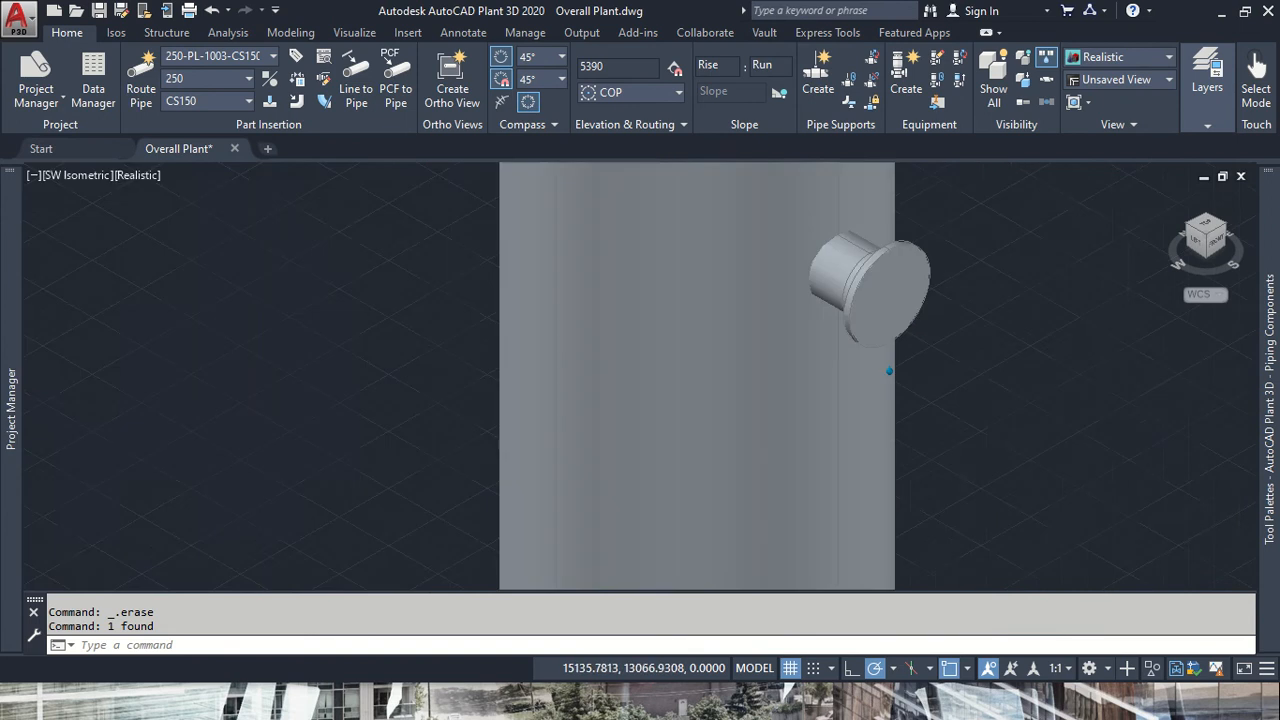
- Route a vertical pipe from the horizontal suction run's open end up to elevation of about 8126 beside bare nozzle N-2, and finish routing
scroll(990, 460, down, 3)
middle_drag(990, 460, 988, 428)
scroll(900, 428, up, 3)
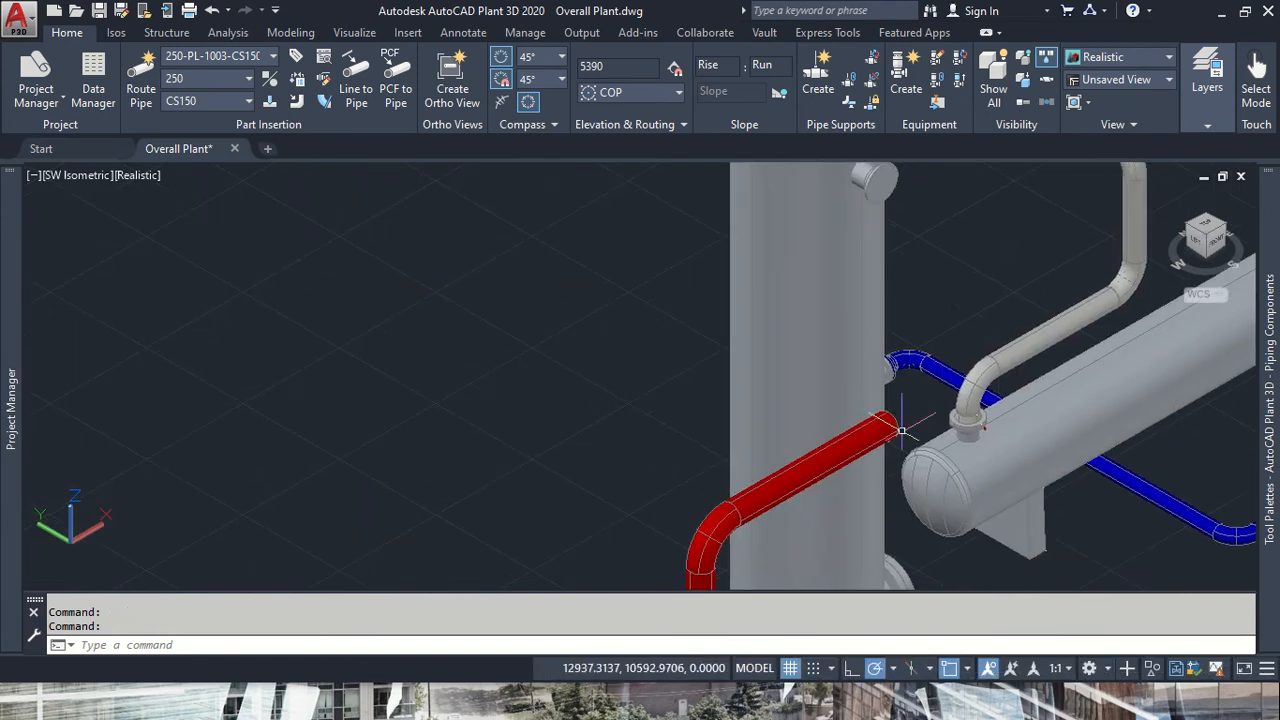
scroll(900, 457, up, 3)
click(853, 425)
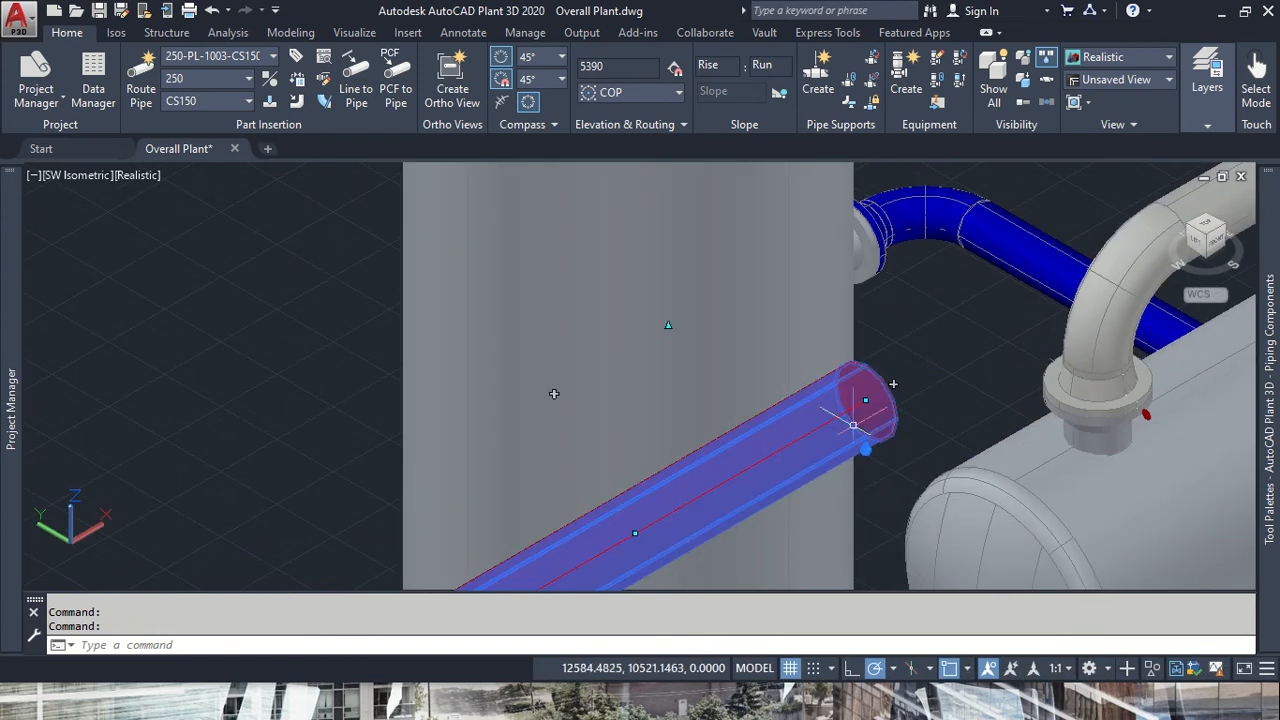
click(893, 384)
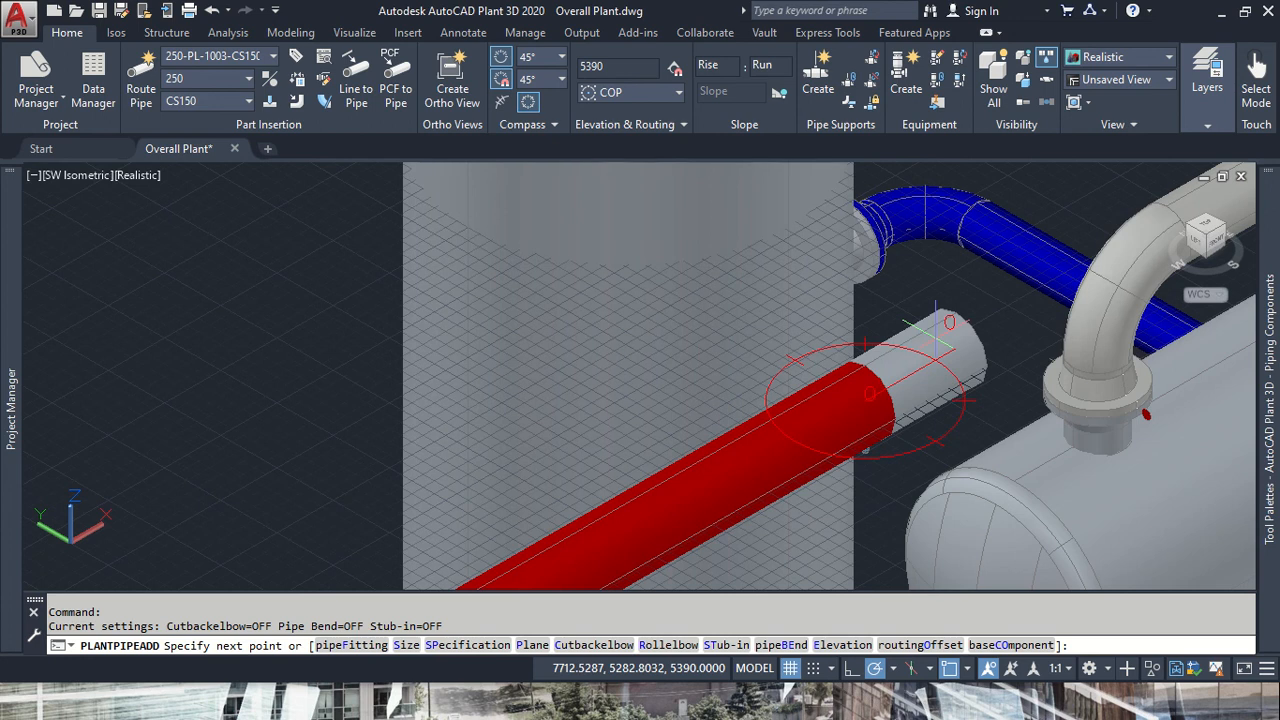
ctrl+right_click(959, 502)
ctrl+right_click(959, 502)
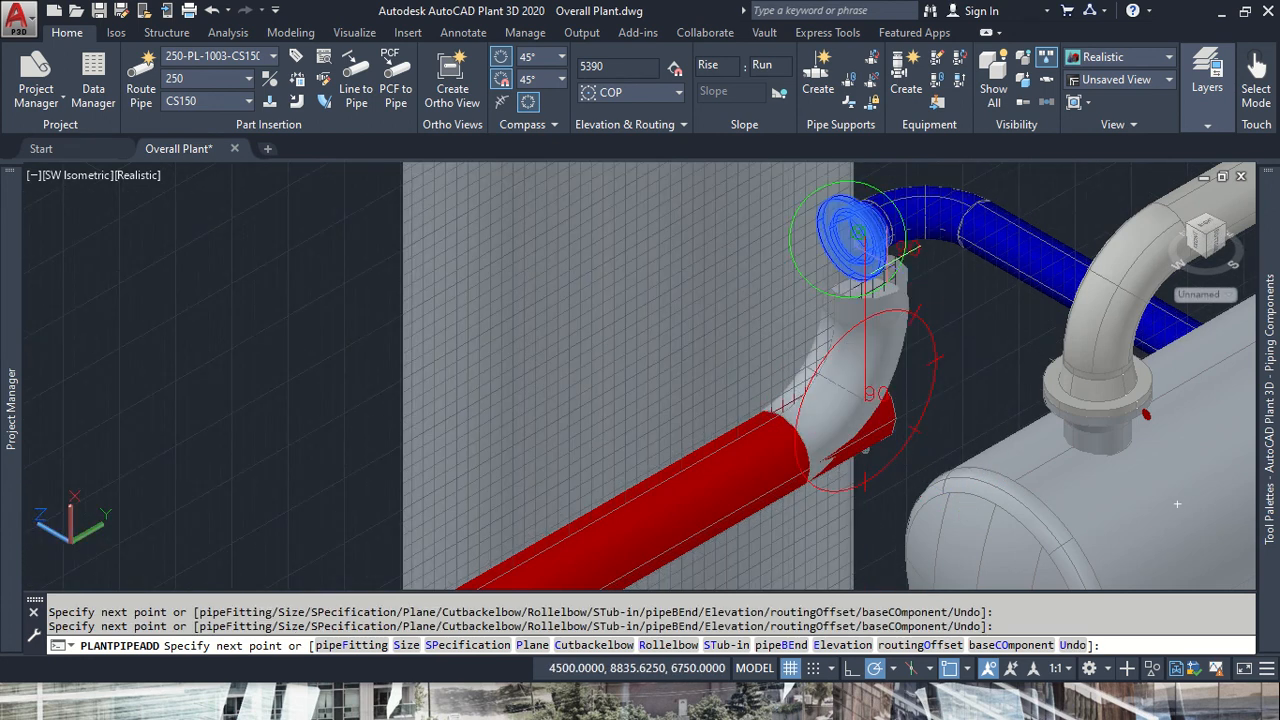
scroll(893, 256, down, 2)
middle_drag(893, 256, 890, 463)
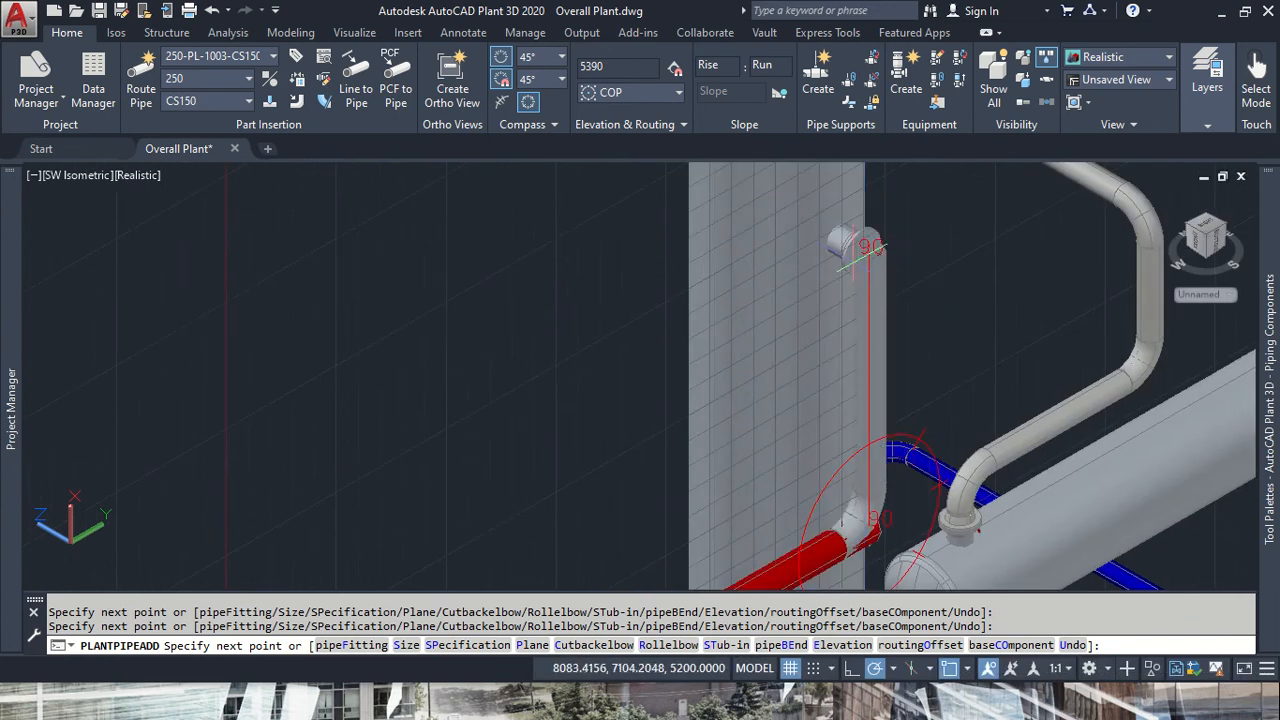
scroll(862, 247, up, 4)
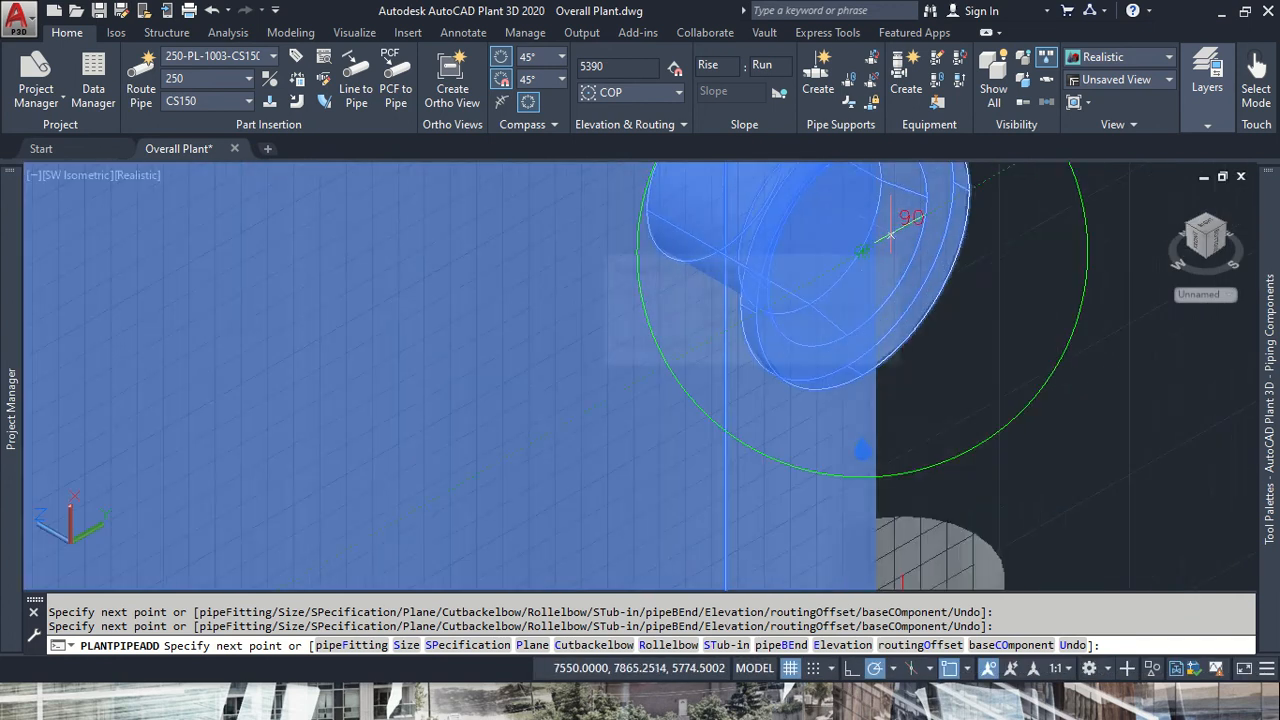
click(862, 250)
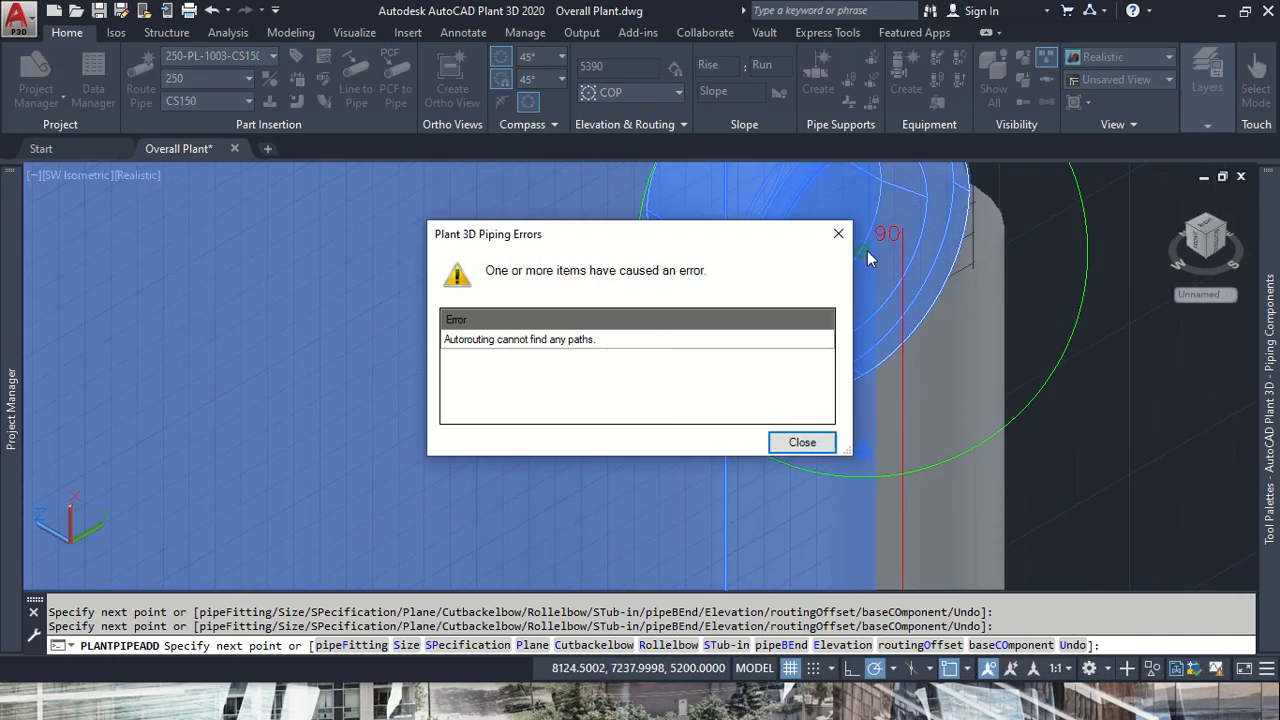
click(806, 444)
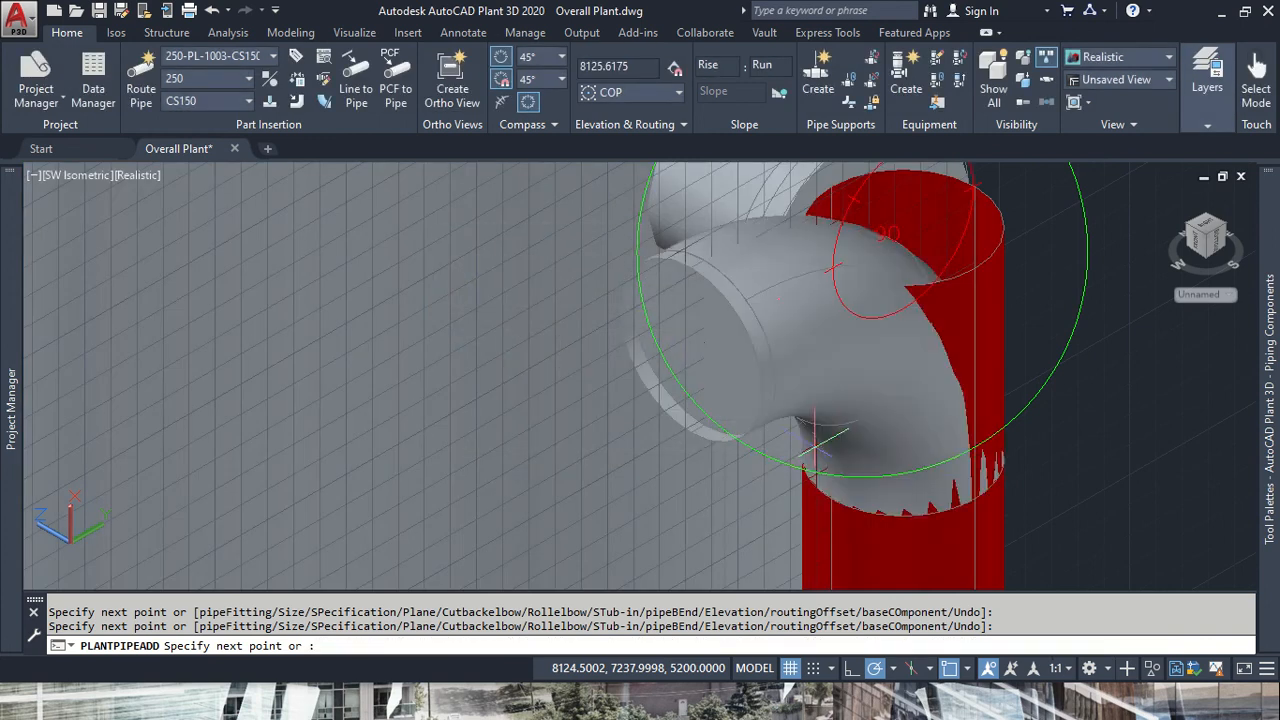
key(Escape)
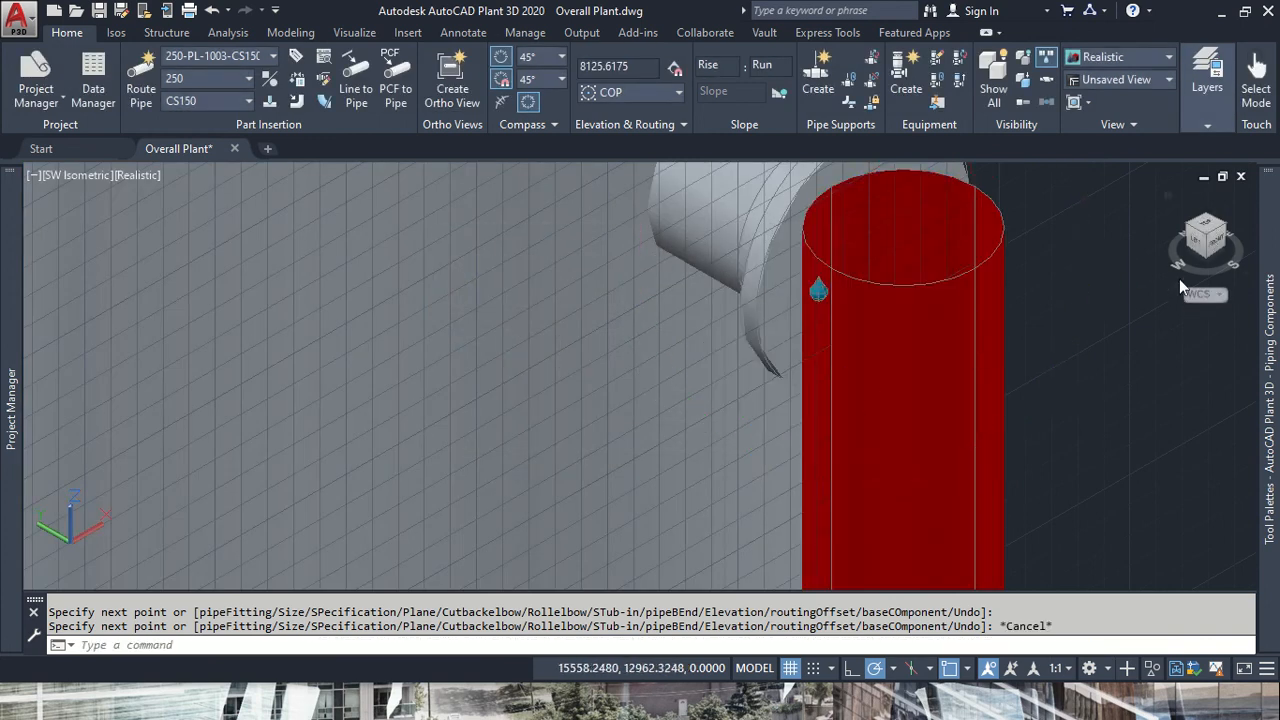
- Try to route a pipe from the column's upper side nozzle to the vertical red pipe in the left view
click(1197, 252)
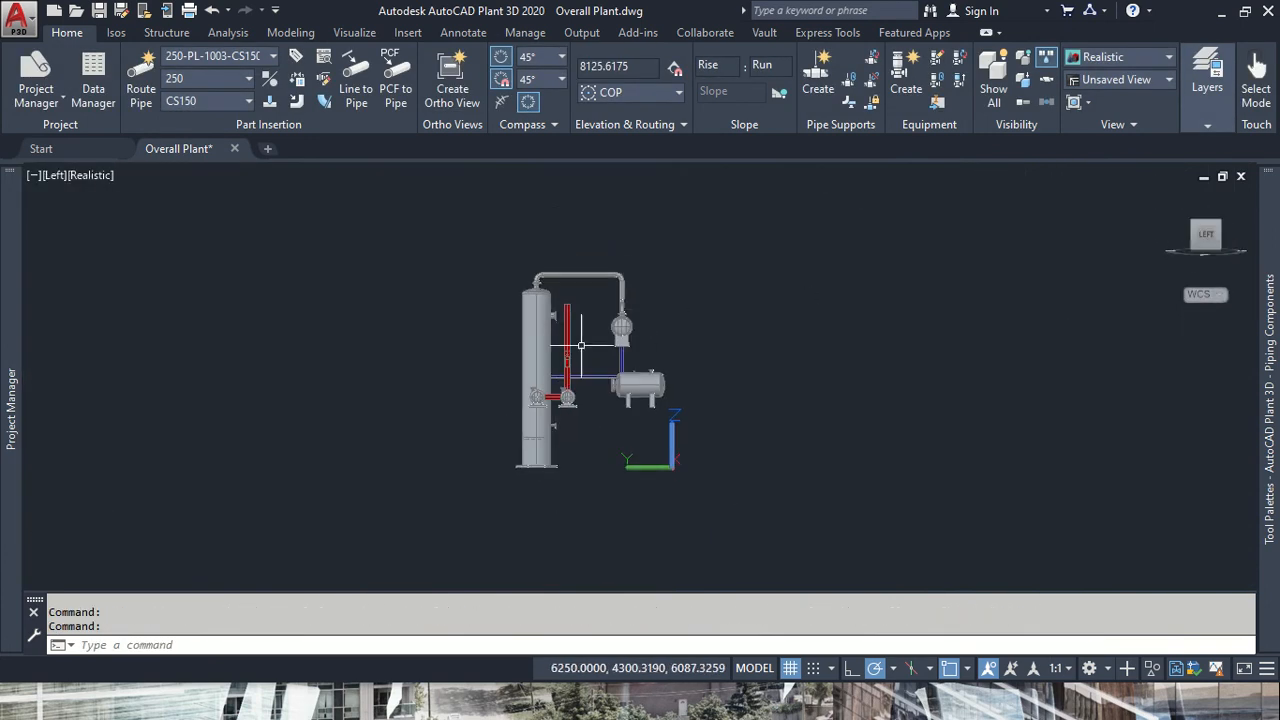
scroll(530, 315, up, 10)
scroll(846, 320, down, 3)
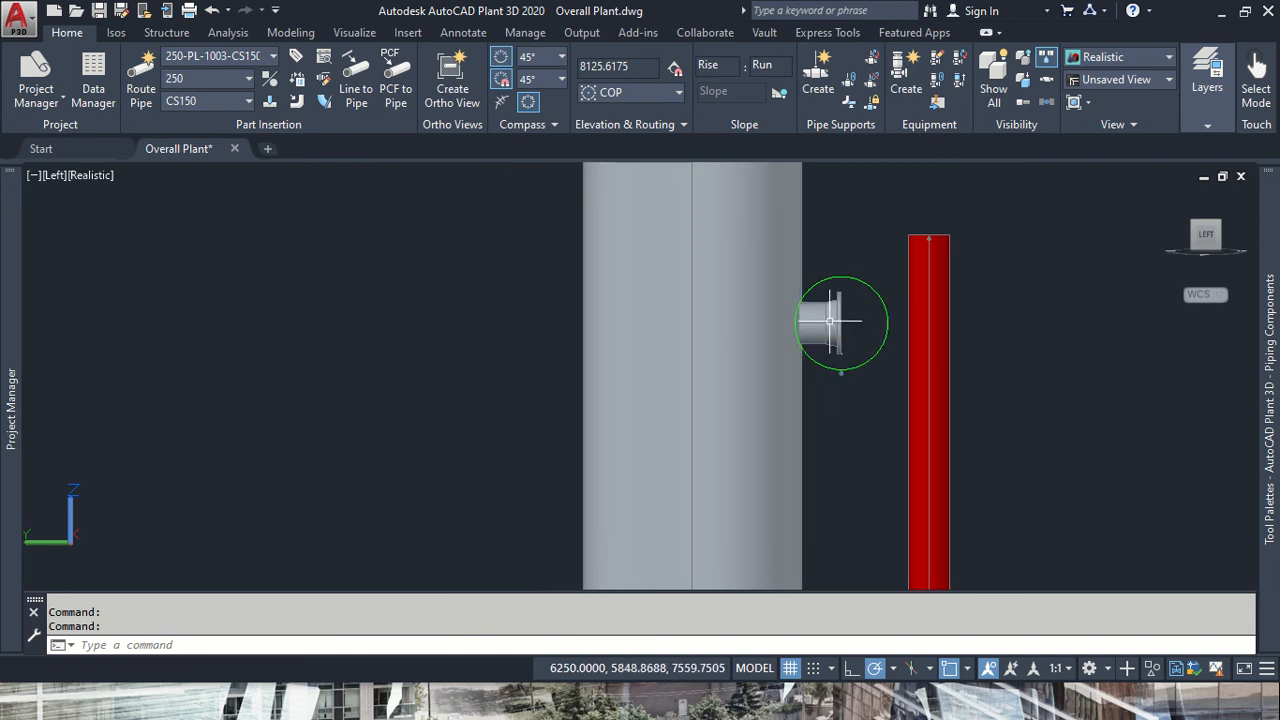
click(856, 322)
click(843, 322)
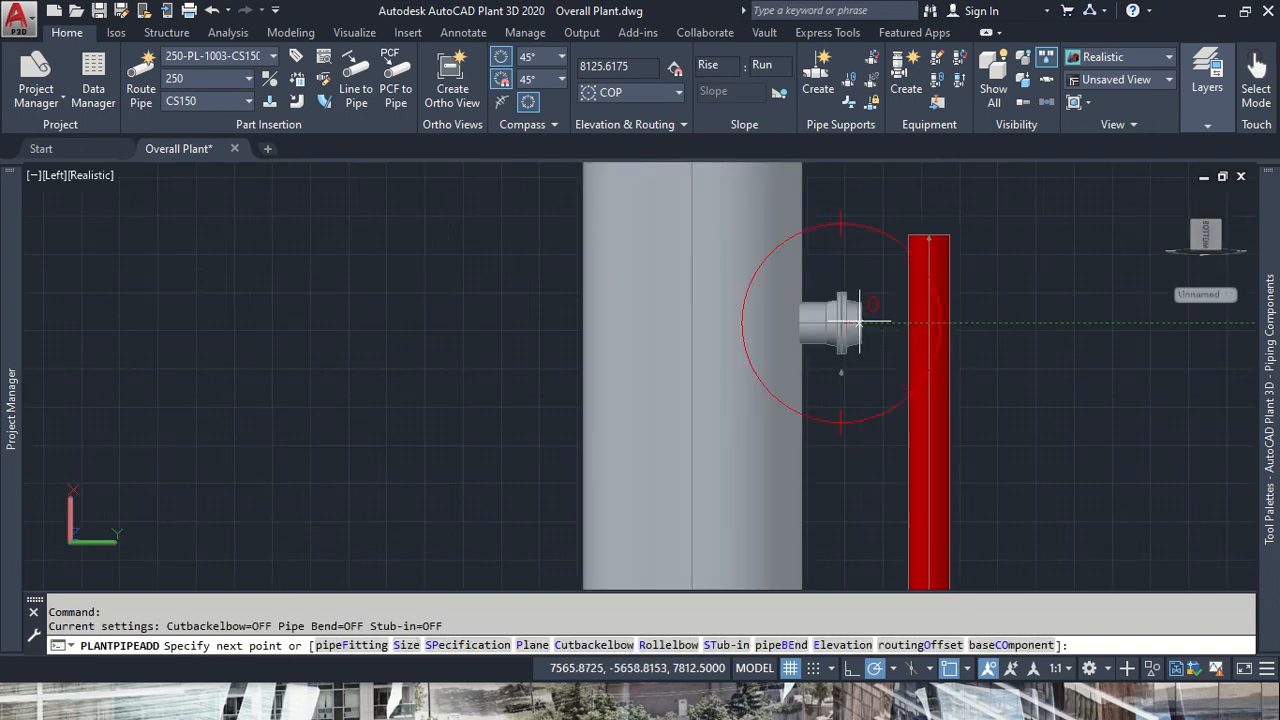
click(928, 323)
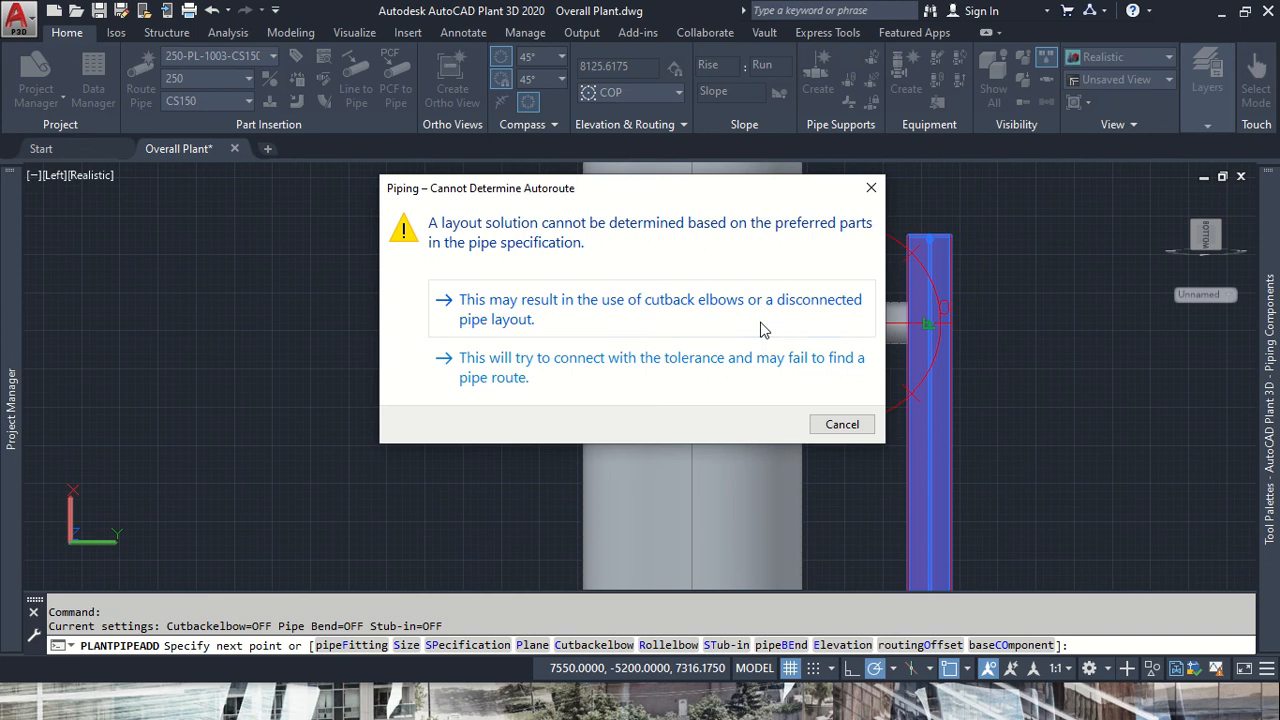
click(808, 334)
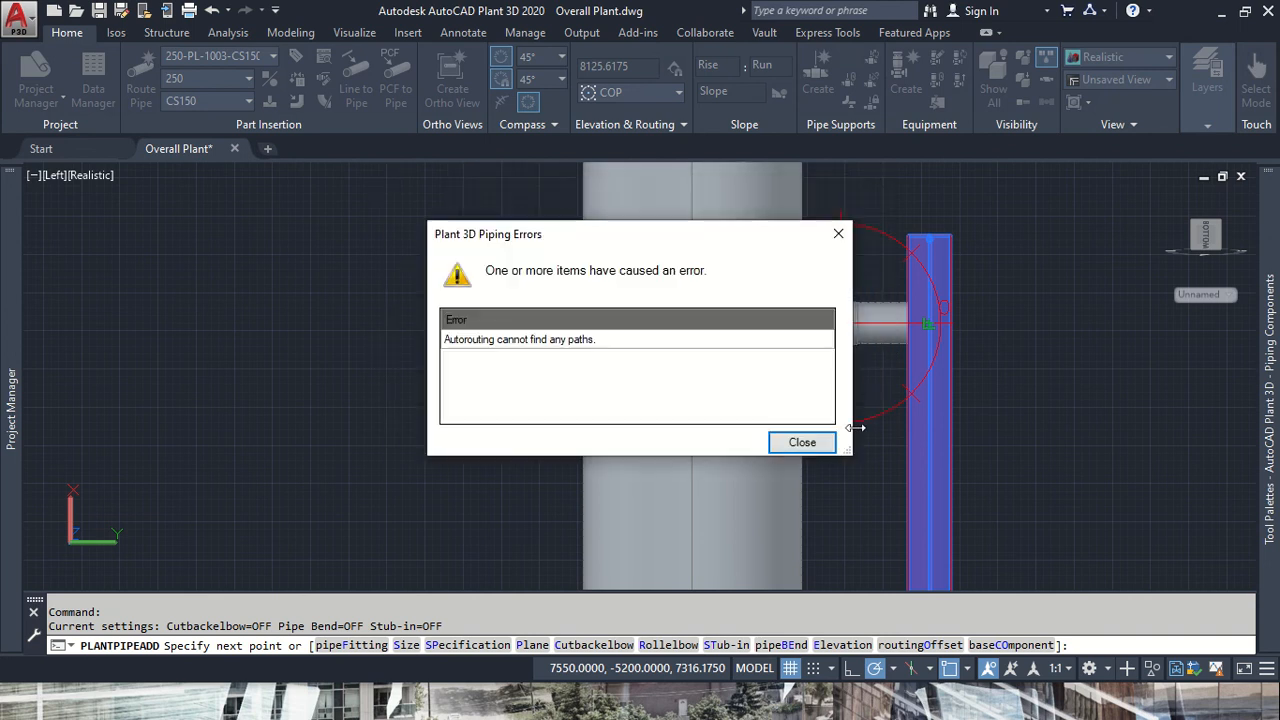
click(800, 443)
key(Escape)
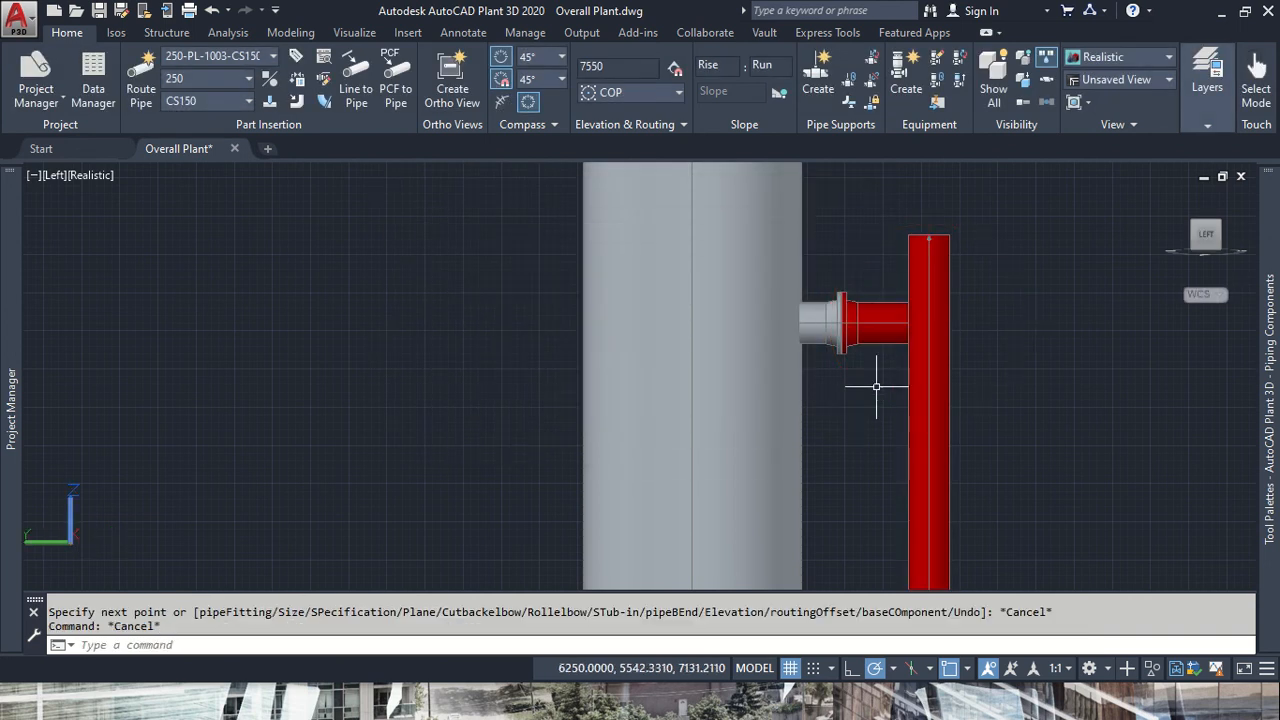
key(ctrl+z)
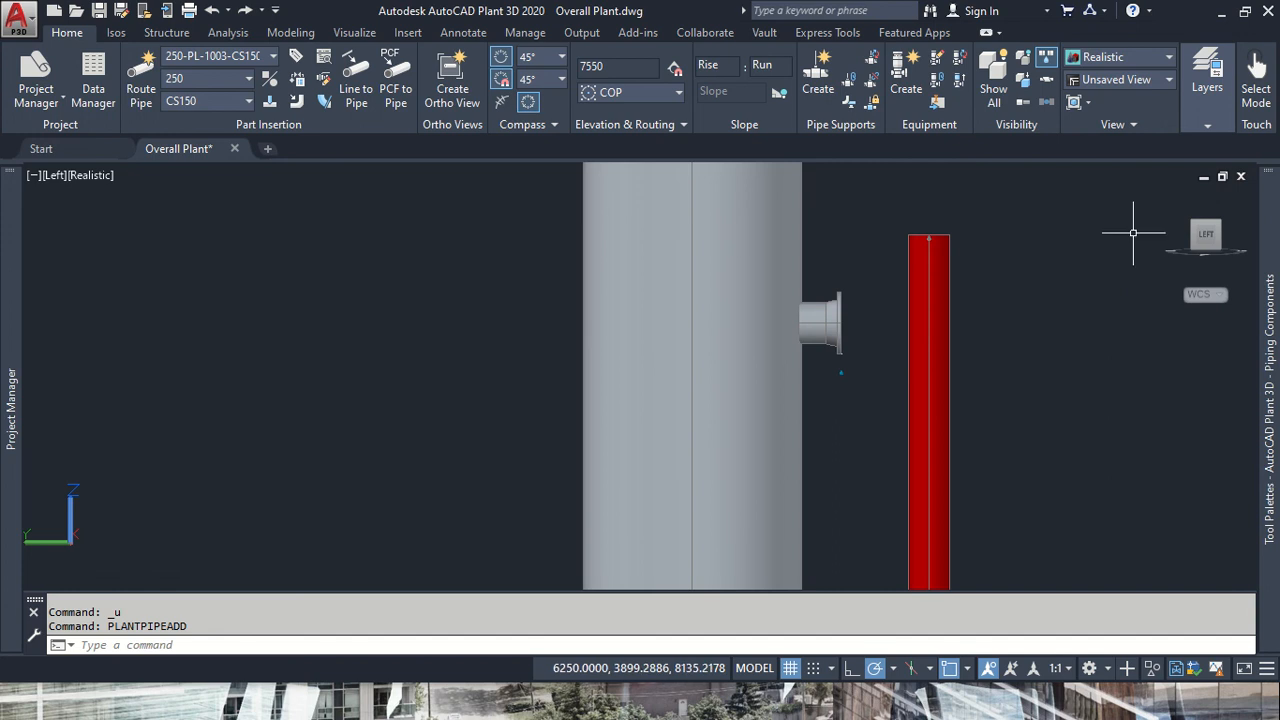
- Undo the vertical riser of the red line, back to its horizontal run beside the column
click(1218, 230)
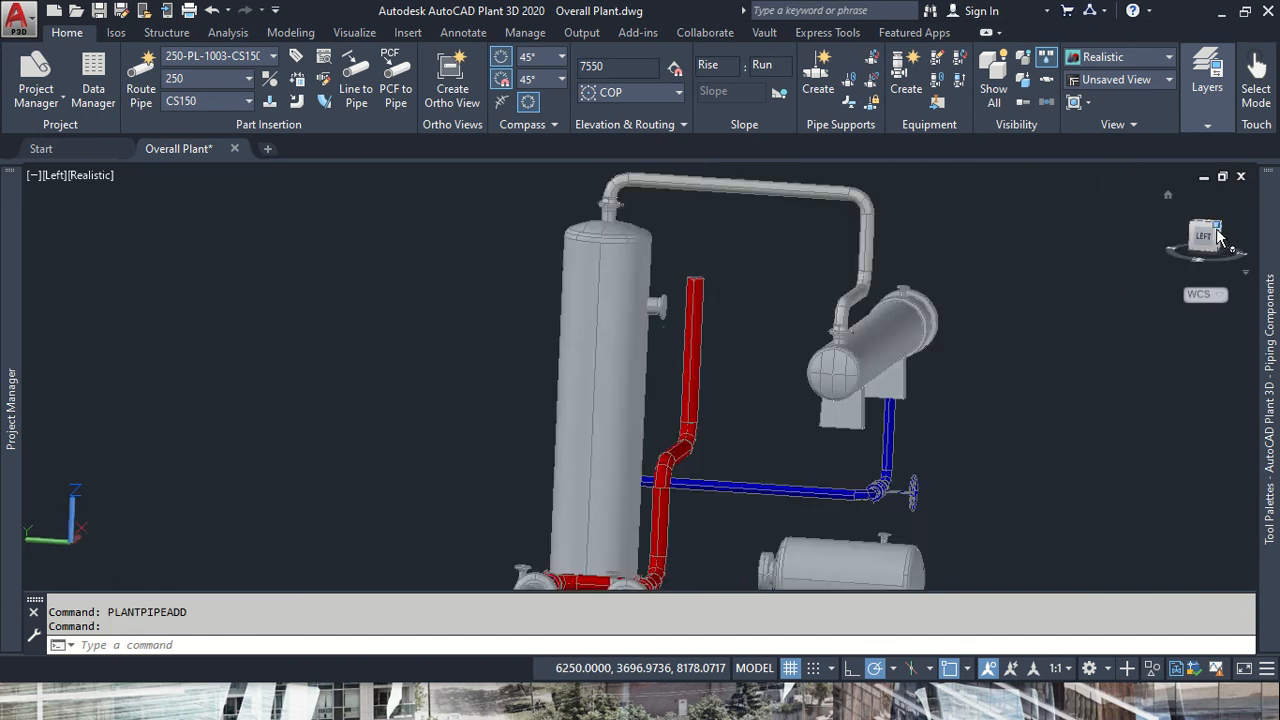
scroll(560, 312, up, 5)
key(ctrl+z)
key(ctrl+z)
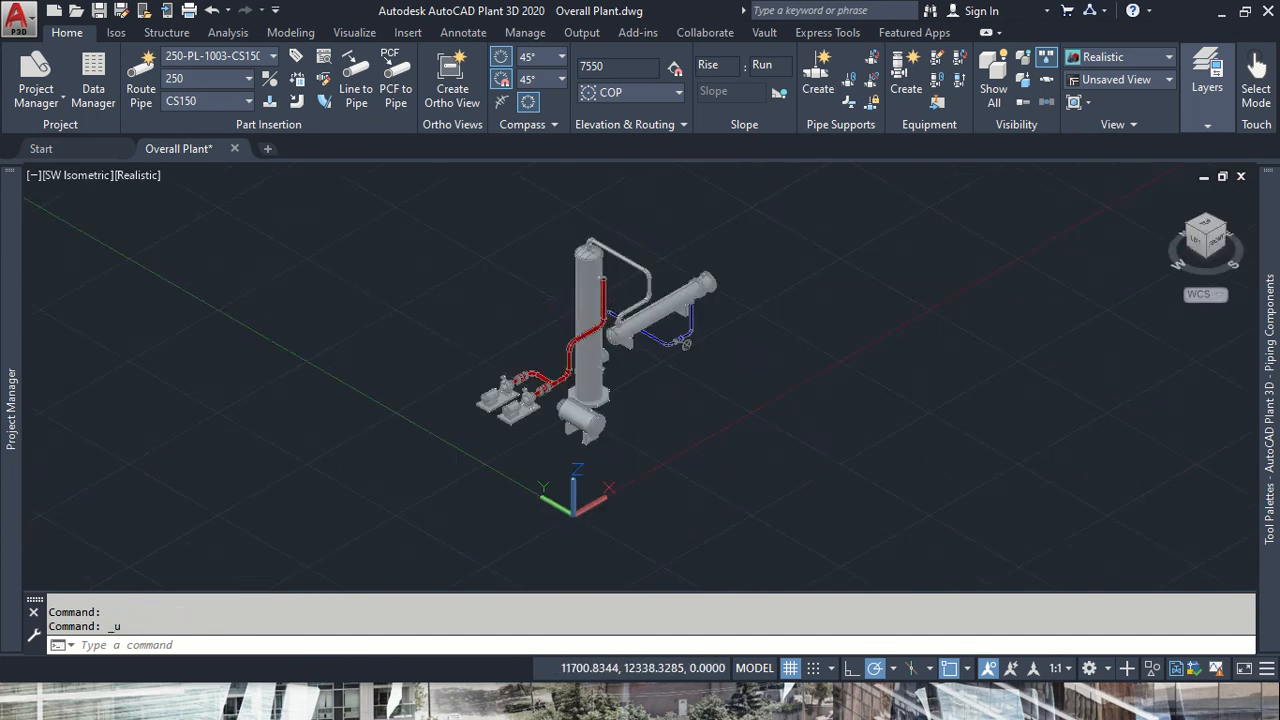
scroll(692, 340, down, 5)
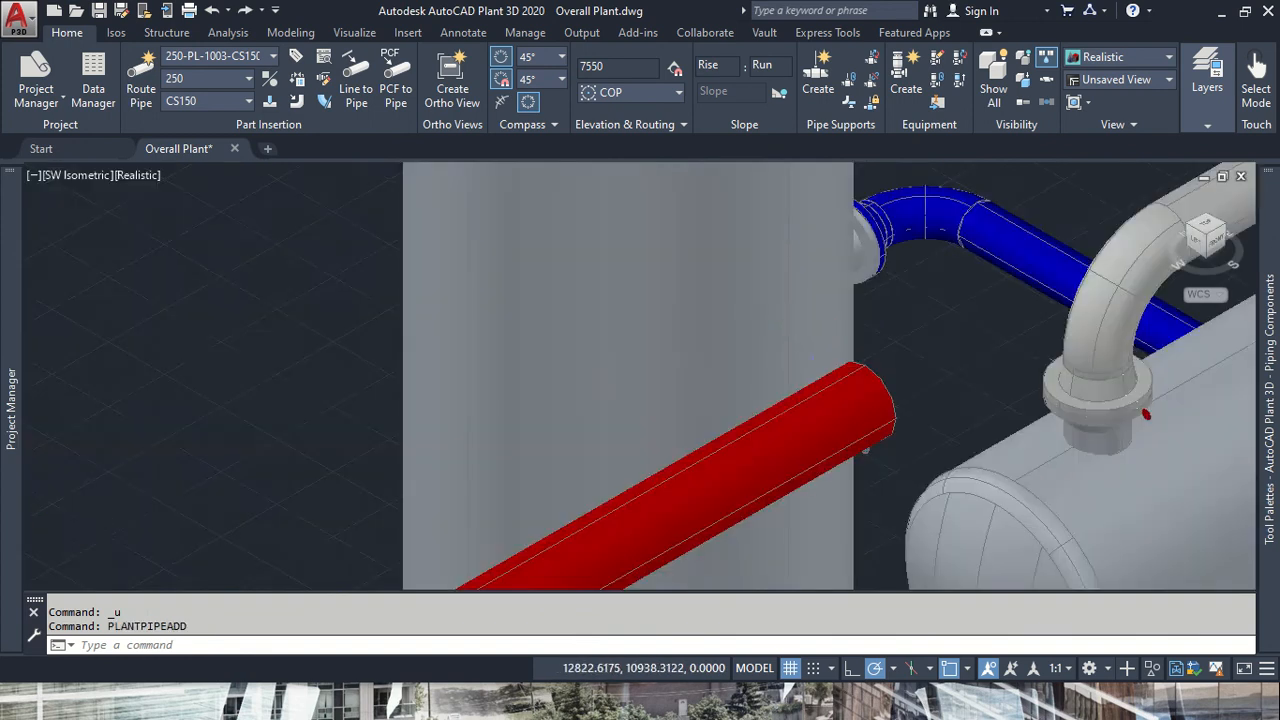
scroll(697, 343, down, 5)
scroll(817, 348, up, 4)
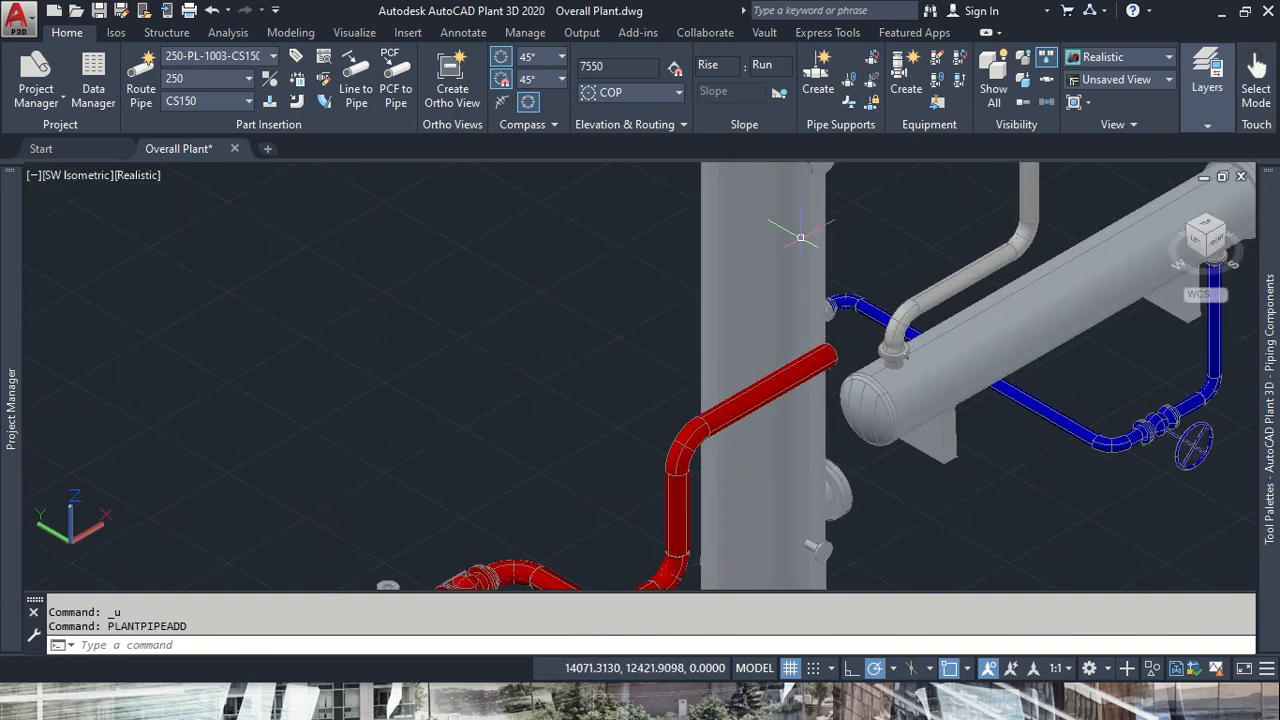
- Try to route a pipe from the column's upper nozzle down to the open end of the horizontal red pipe
middle_drag(800, 237, 752, 332)
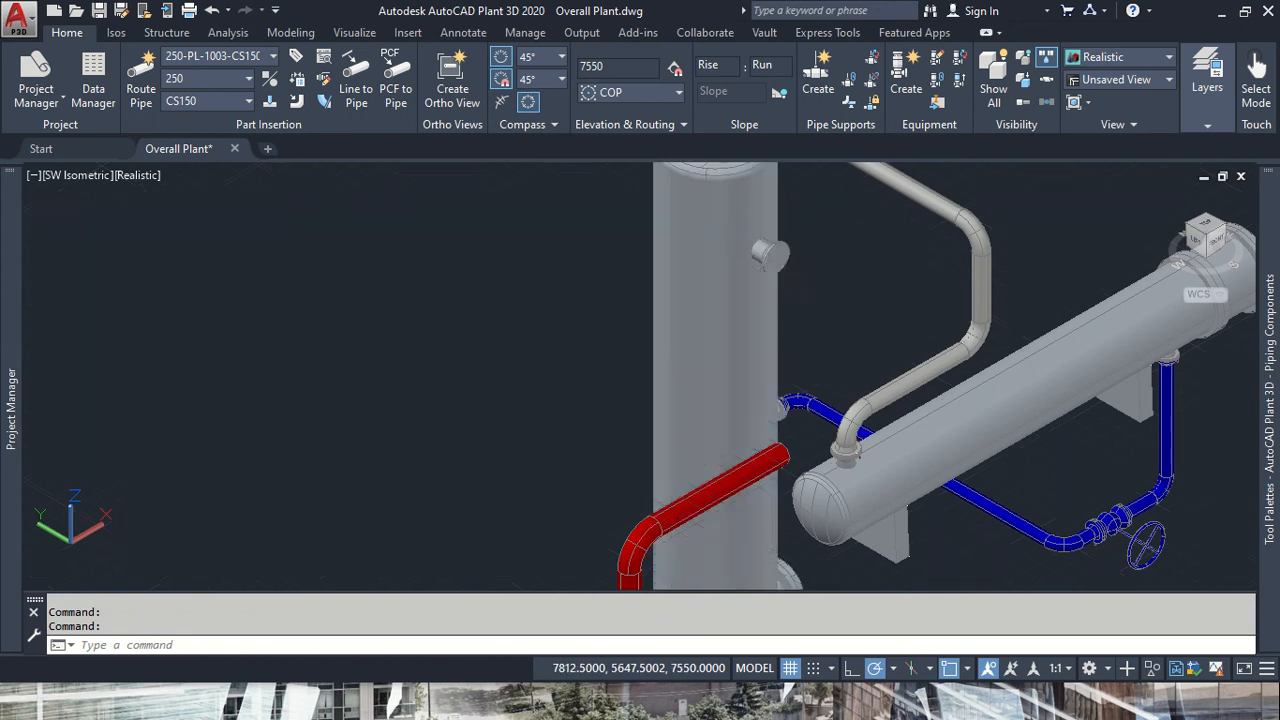
click(777, 257)
ctrl+right_click(828, 333)
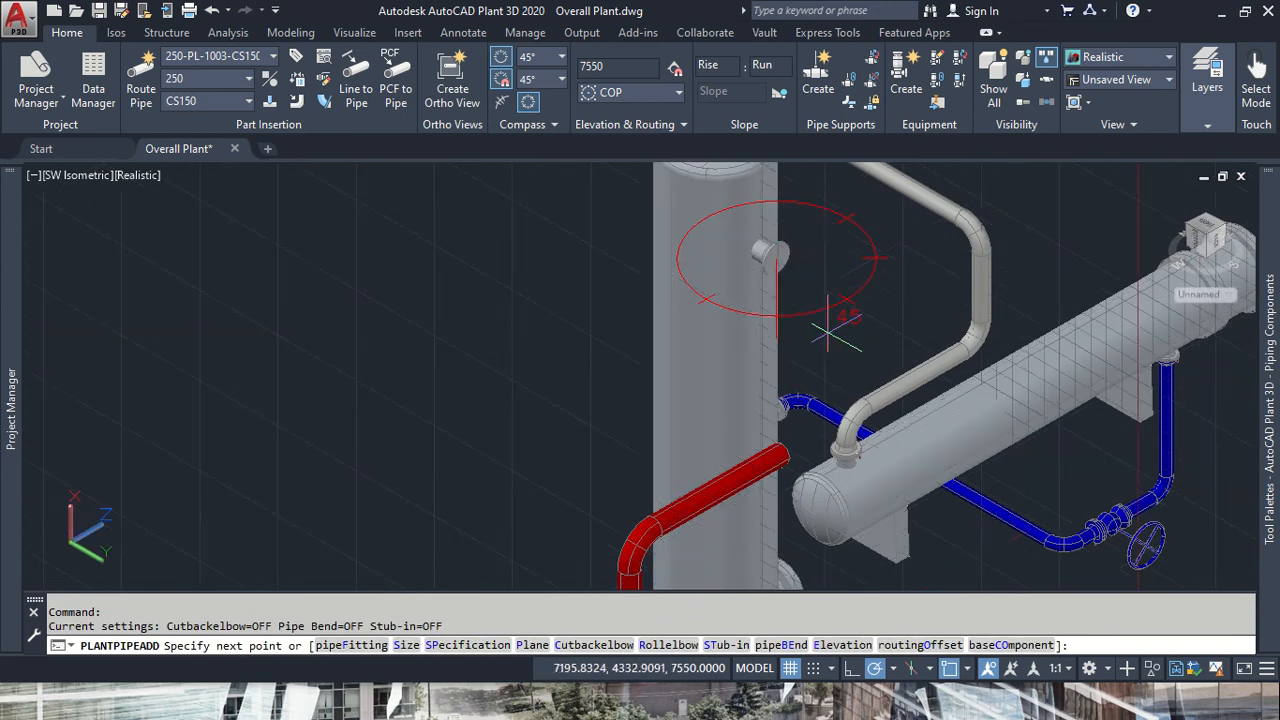
click(828, 333)
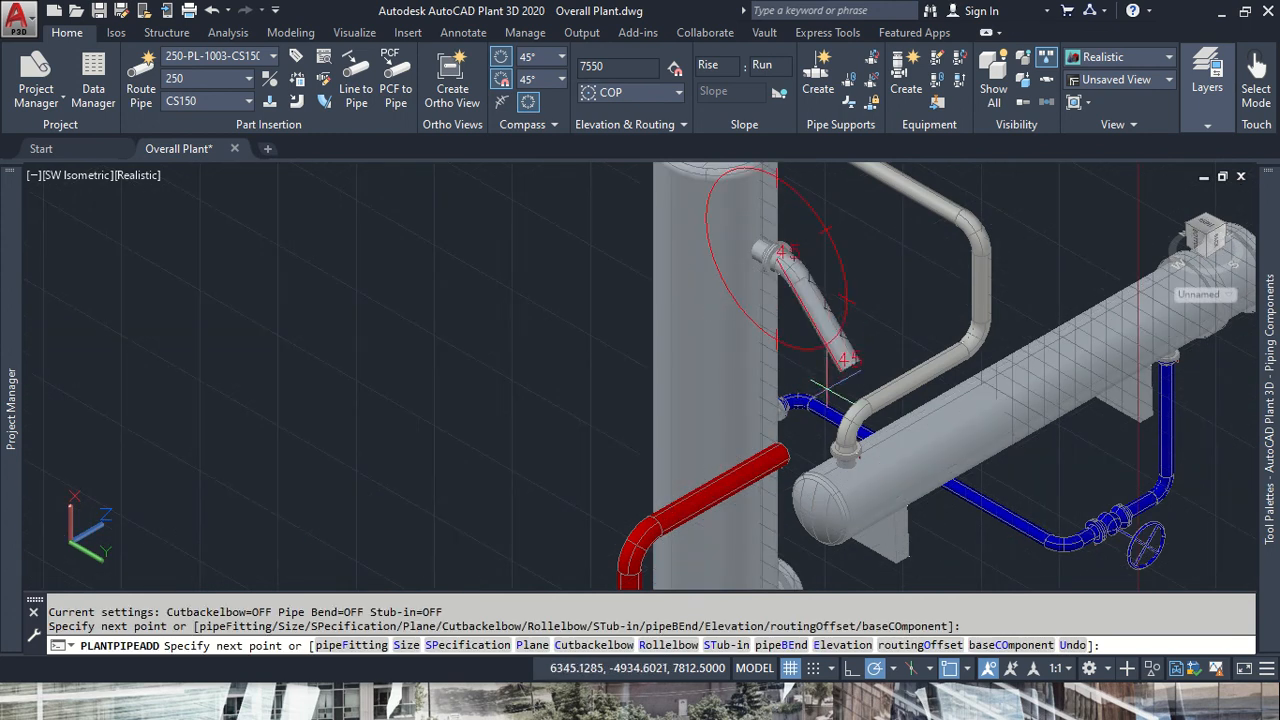
click(780, 455)
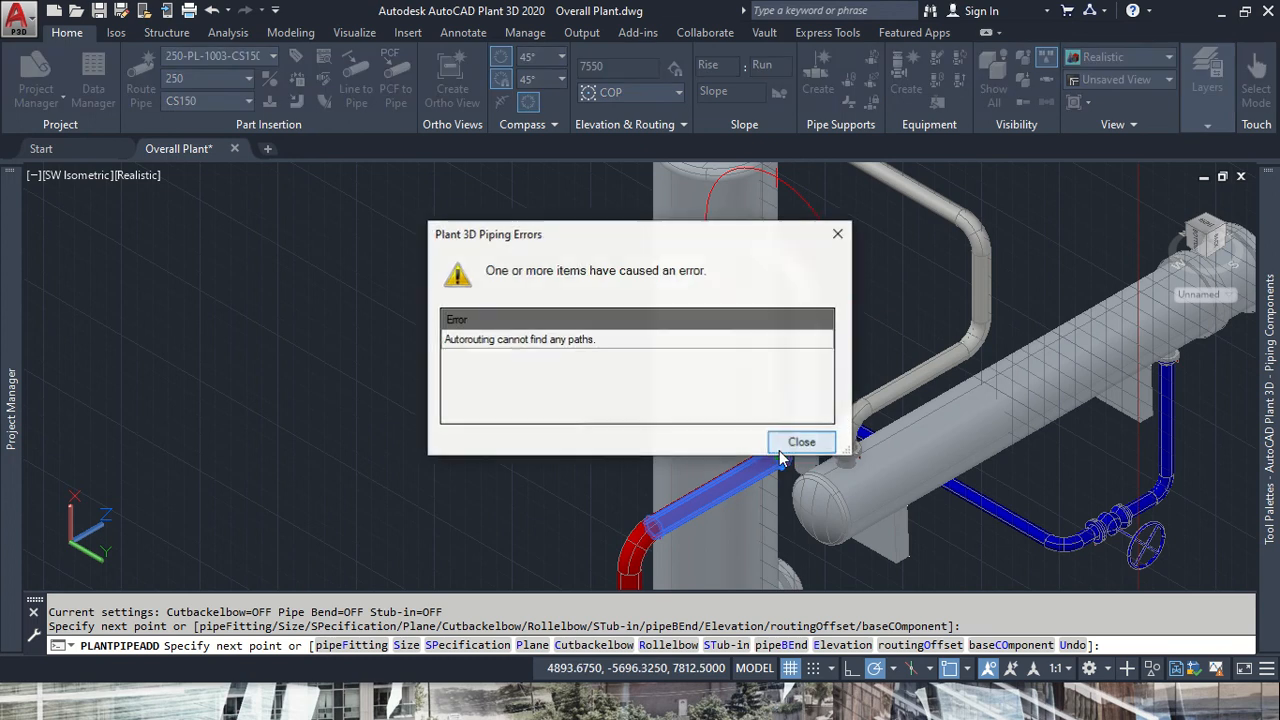
click(803, 443)
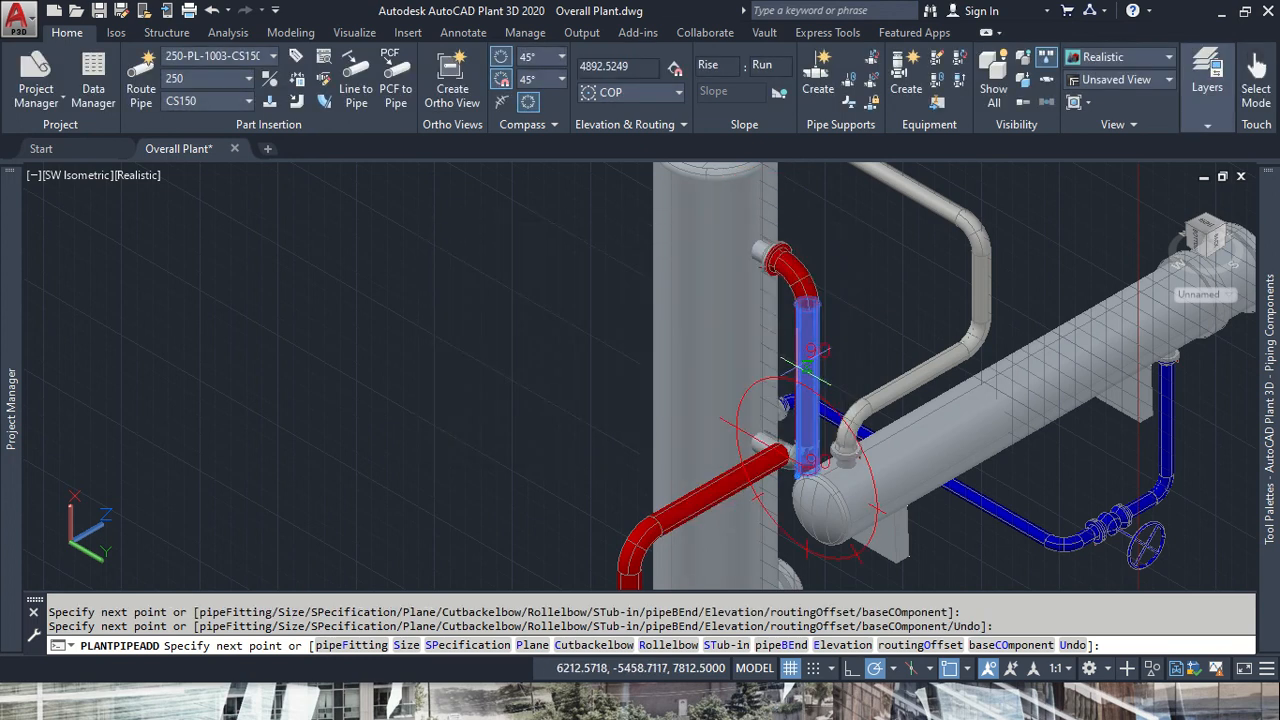
key(Escape)
key(ctrl+z)
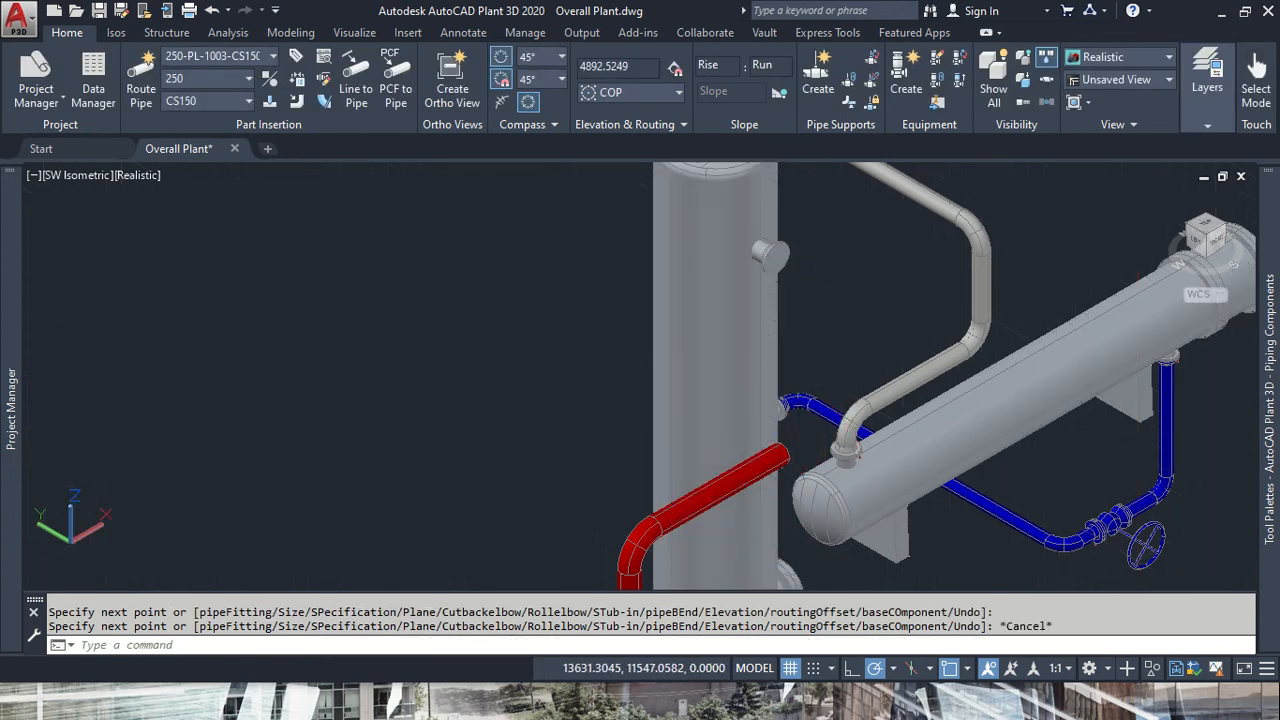
- Extend the open end of the horizontal red pipe straight on by 381 in the front view
click(772, 468)
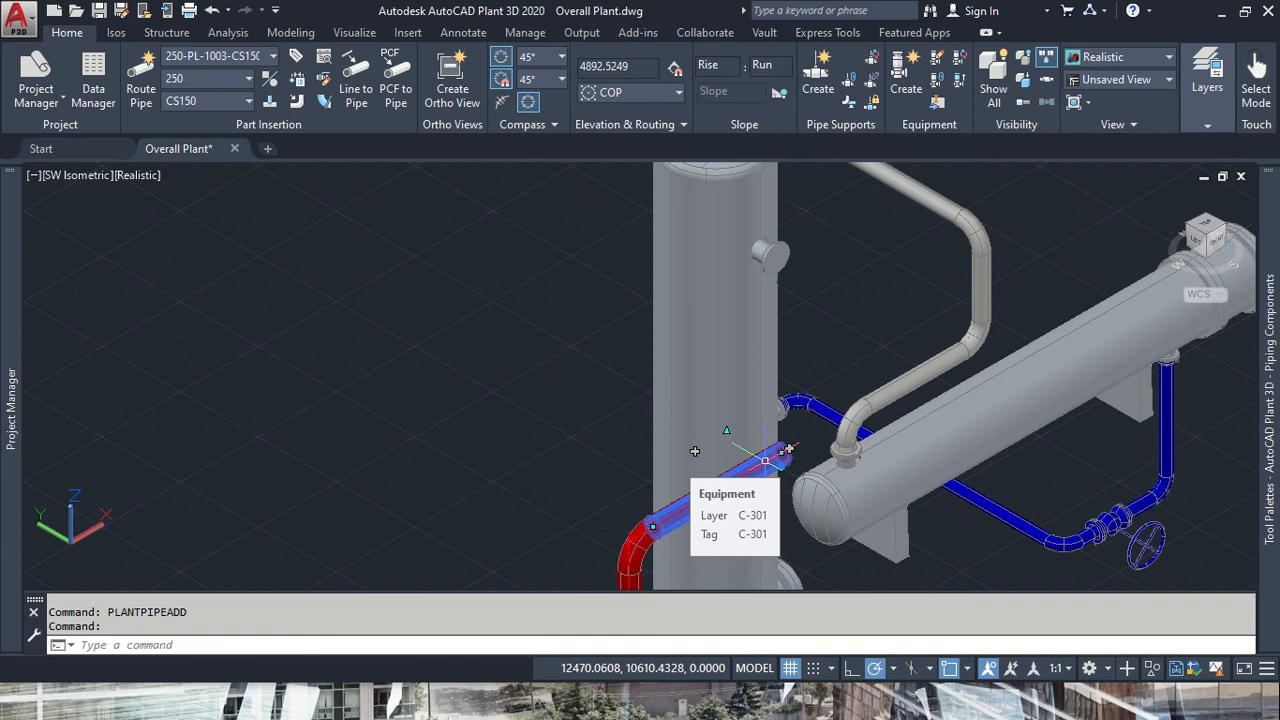
scroll(765, 460, up, 6)
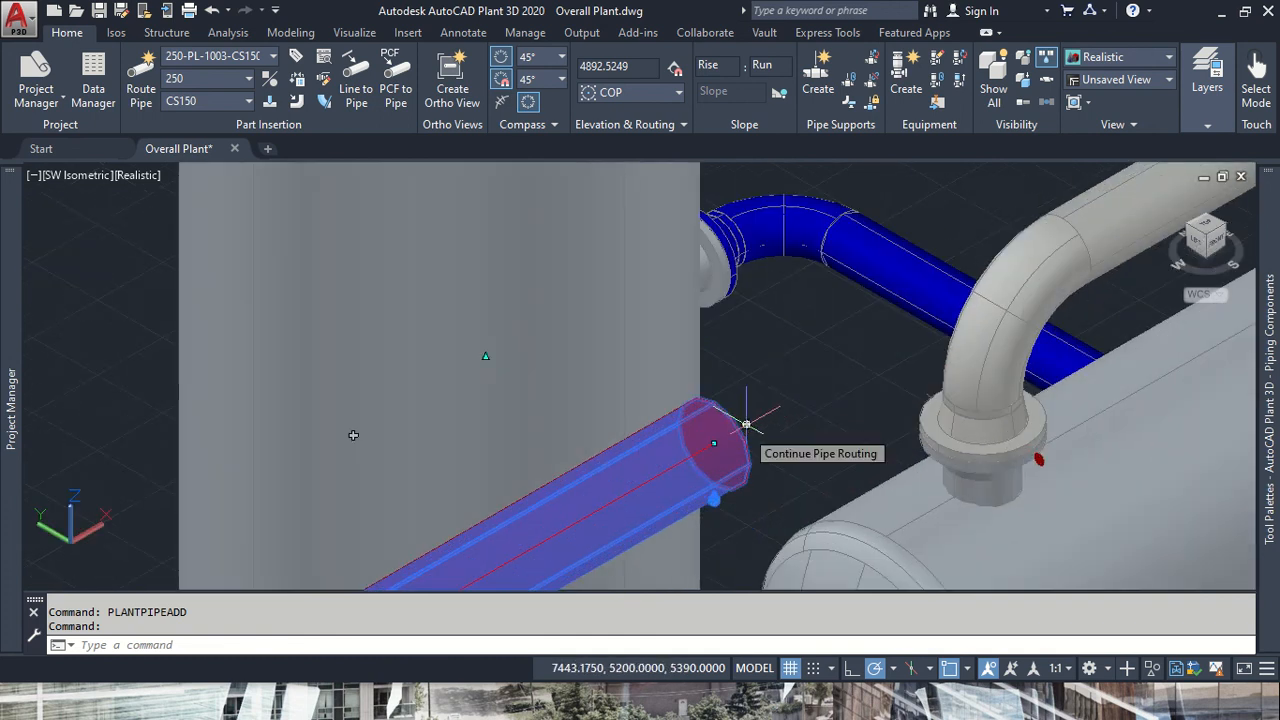
click(1220, 250)
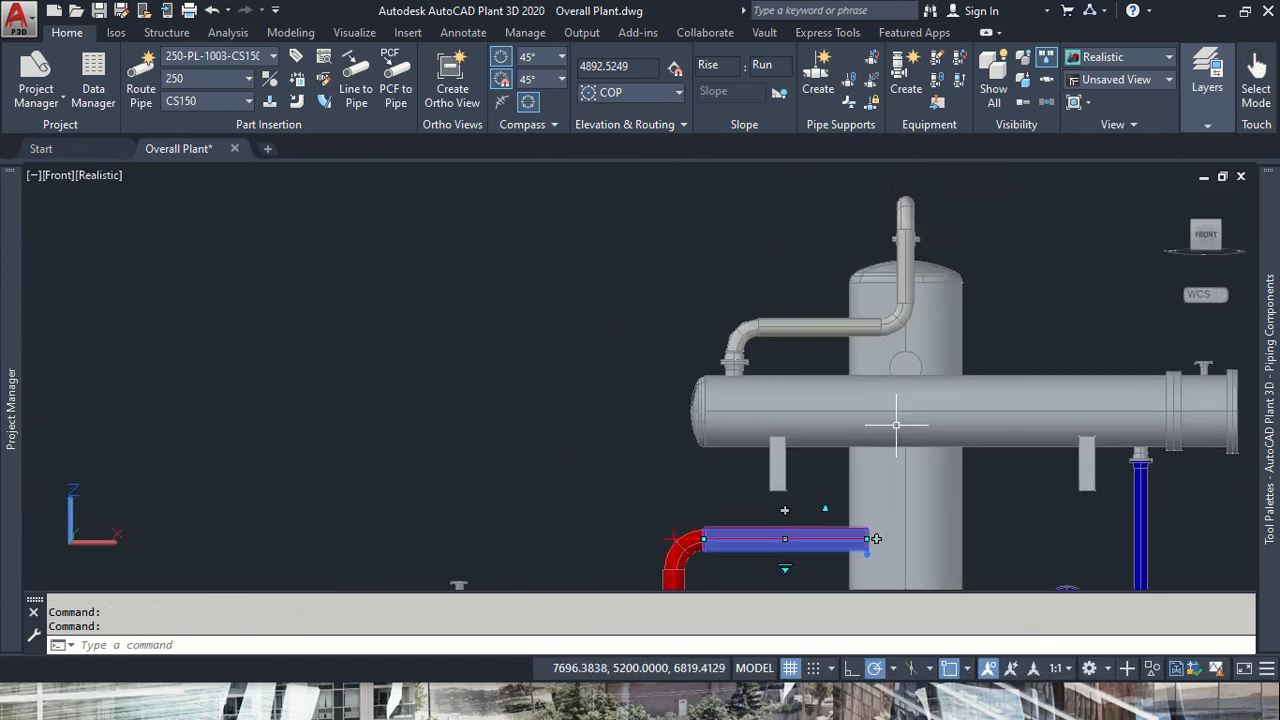
scroll(871, 543, up, 5)
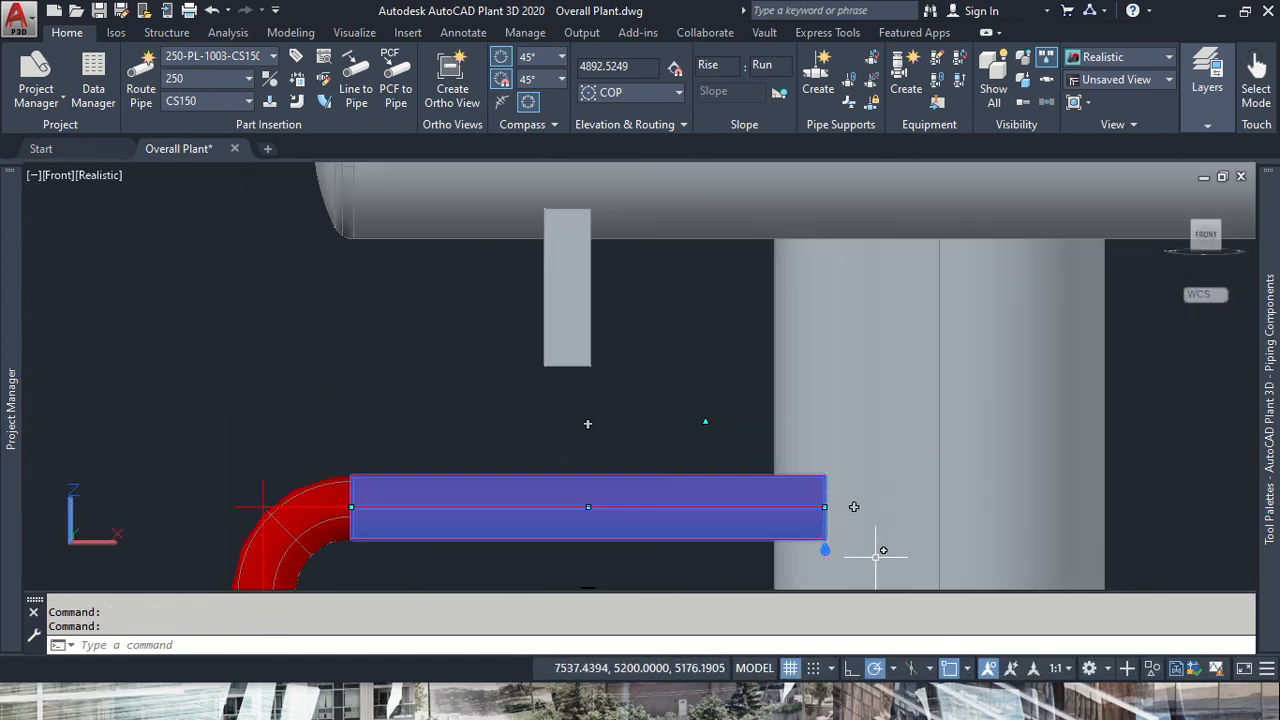
click(854, 507)
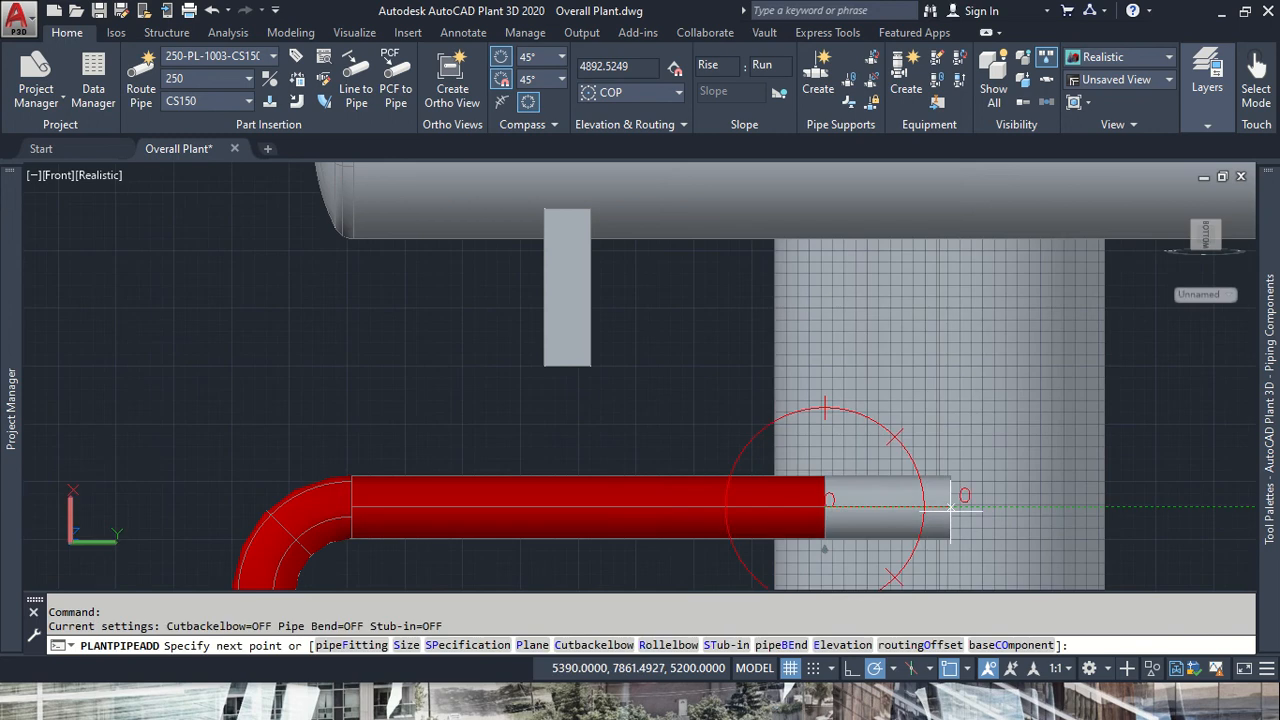
key(Return)
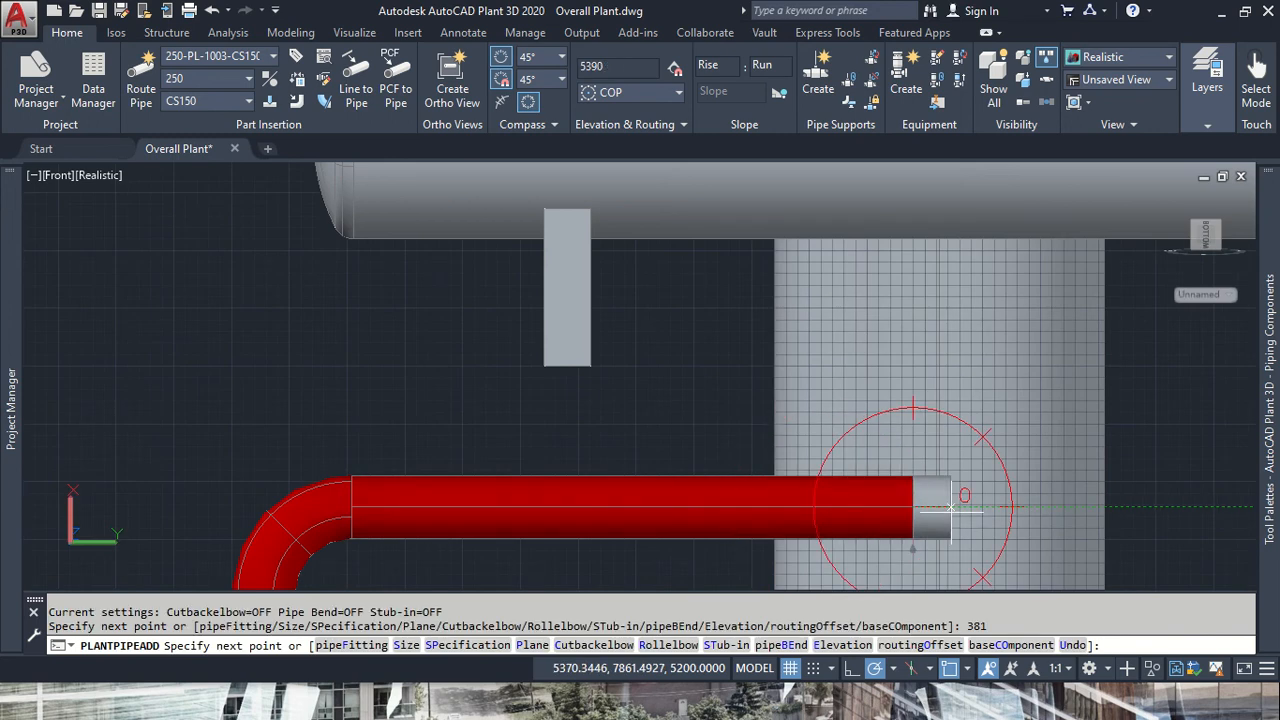
- Try to route the extended red pipe up to the centre of the column's upper nozzle in the front view
scroll(921, 335, down, 2)
middle_drag(921, 335, 863, 655)
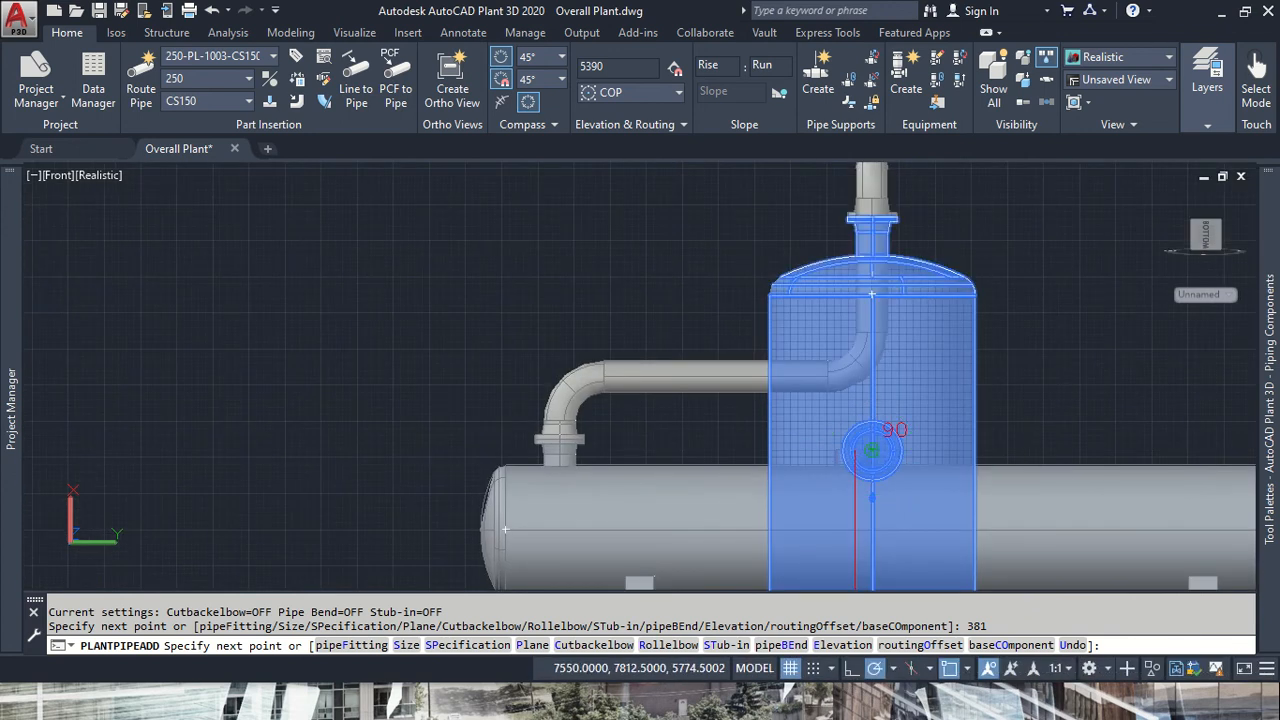
click(872, 450)
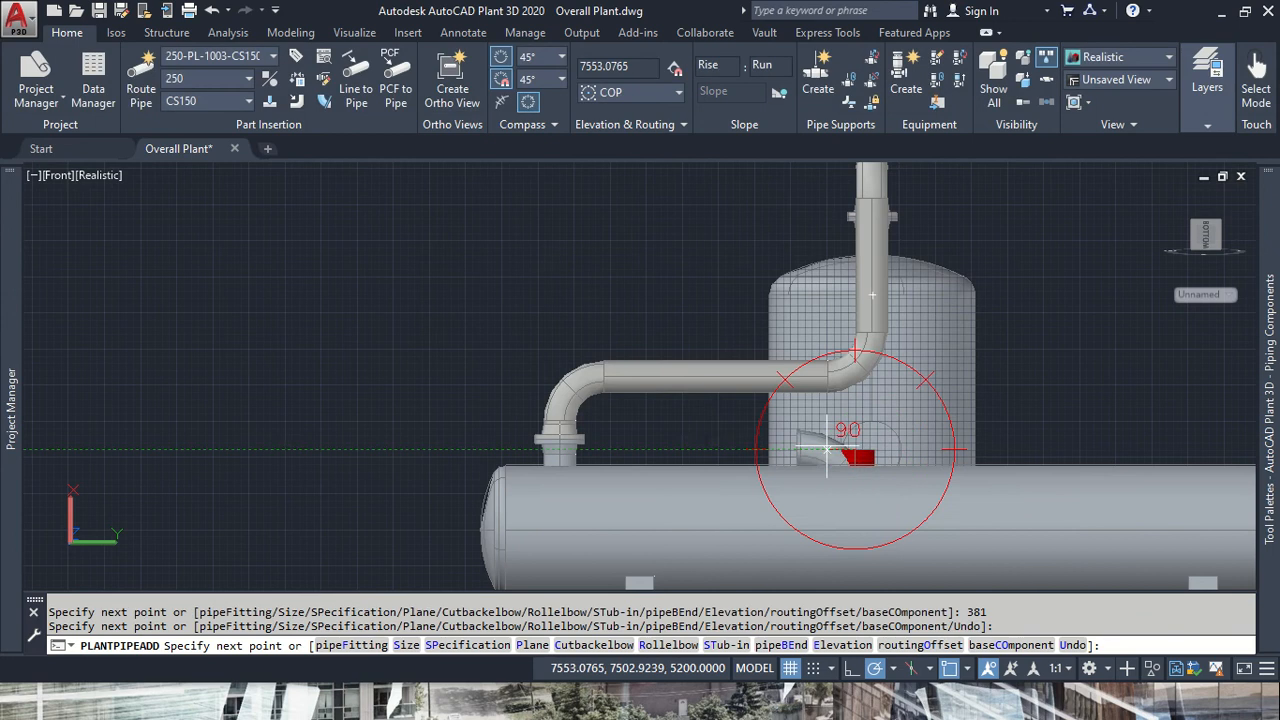
key(ctrl+z)
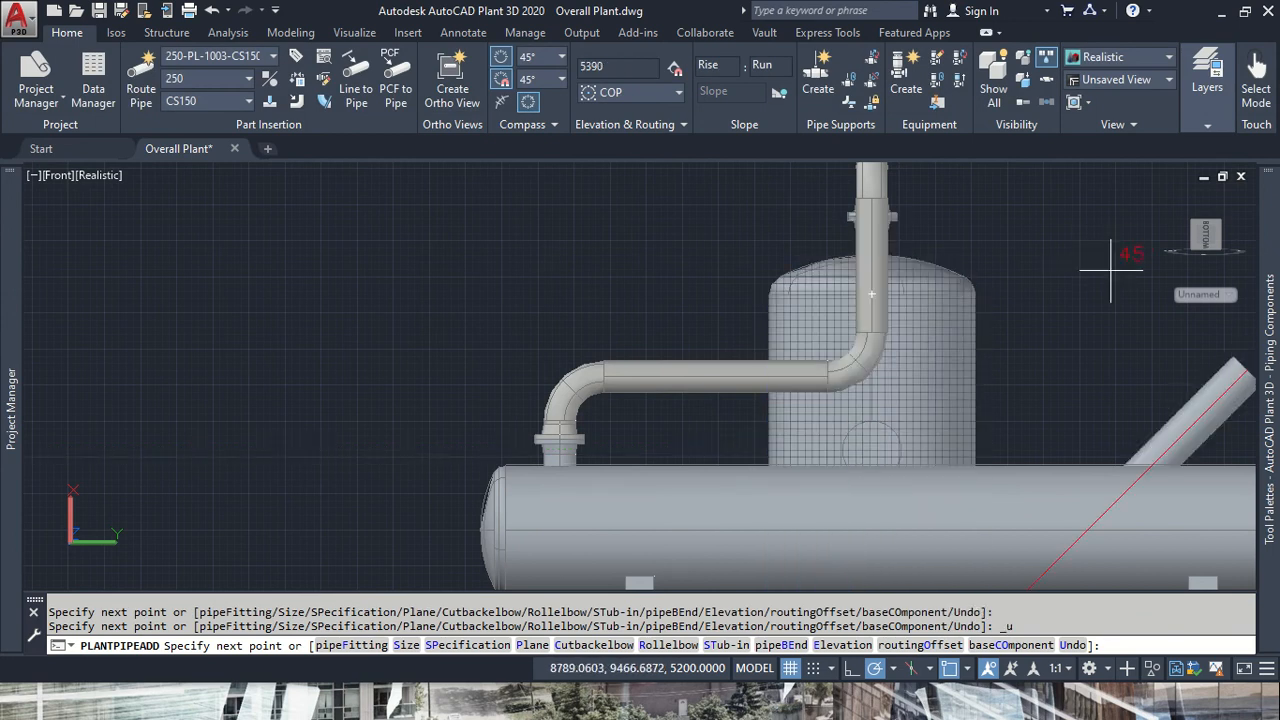
key(F1)
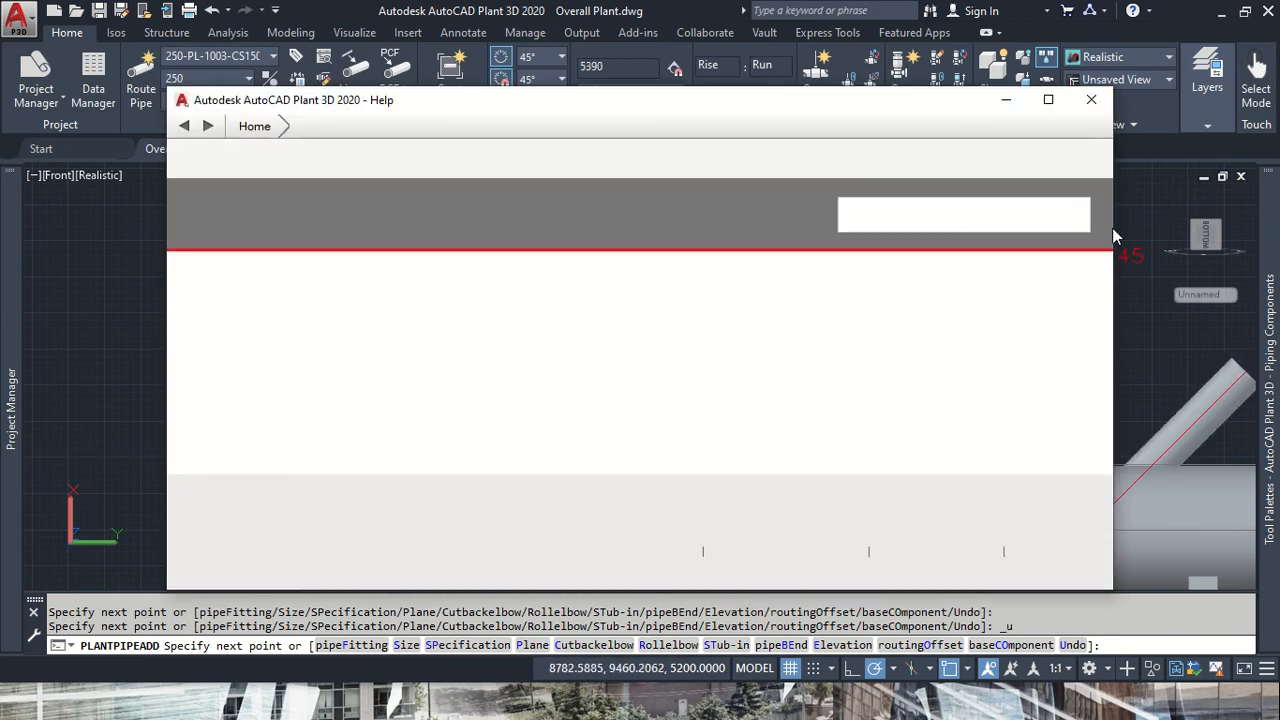
click(1091, 100)
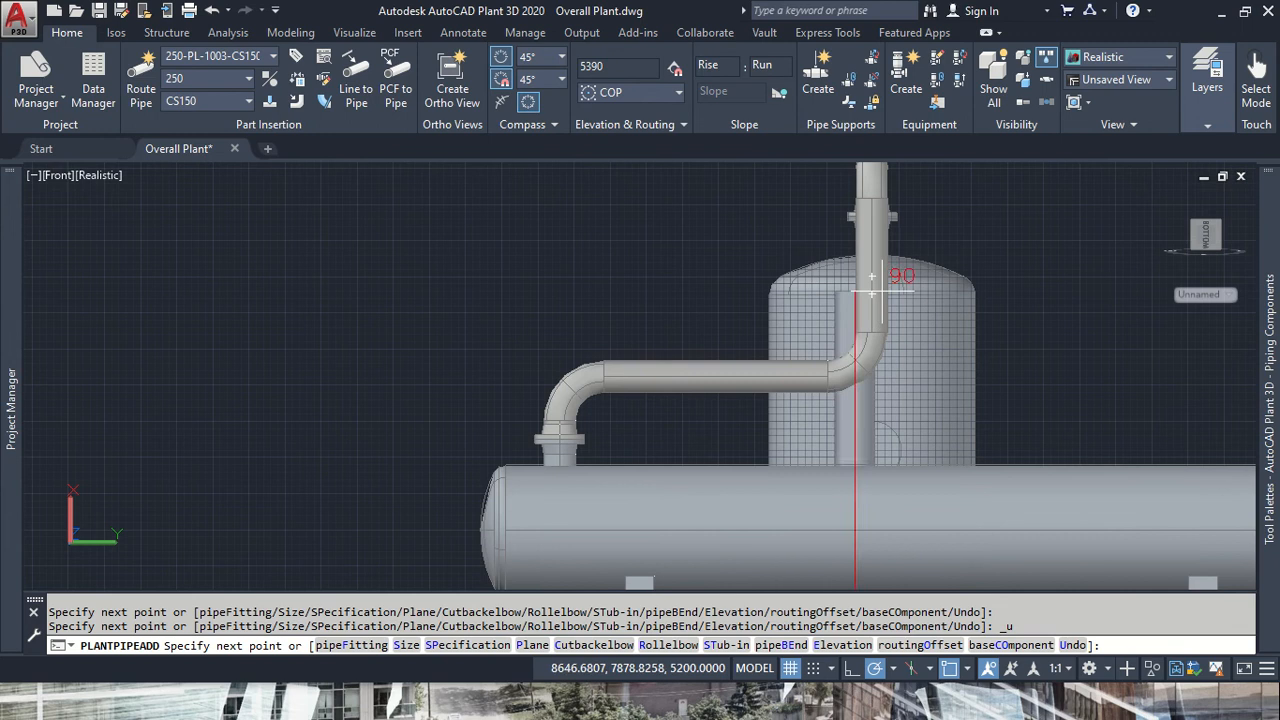
key(Escape)
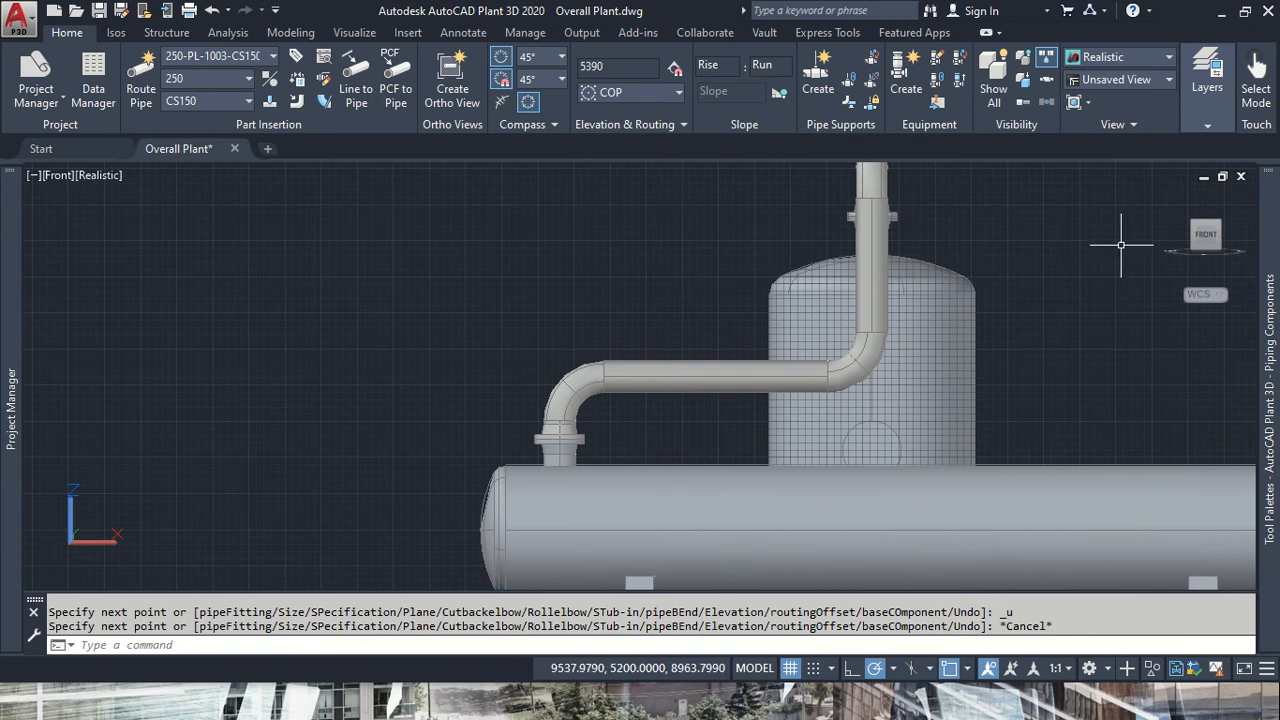
- Try to route a vertical riser from the open end of the horizontal red pipe up to the column's upper side nozzle
click(1192, 222)
scroll(625, 318, up, 8)
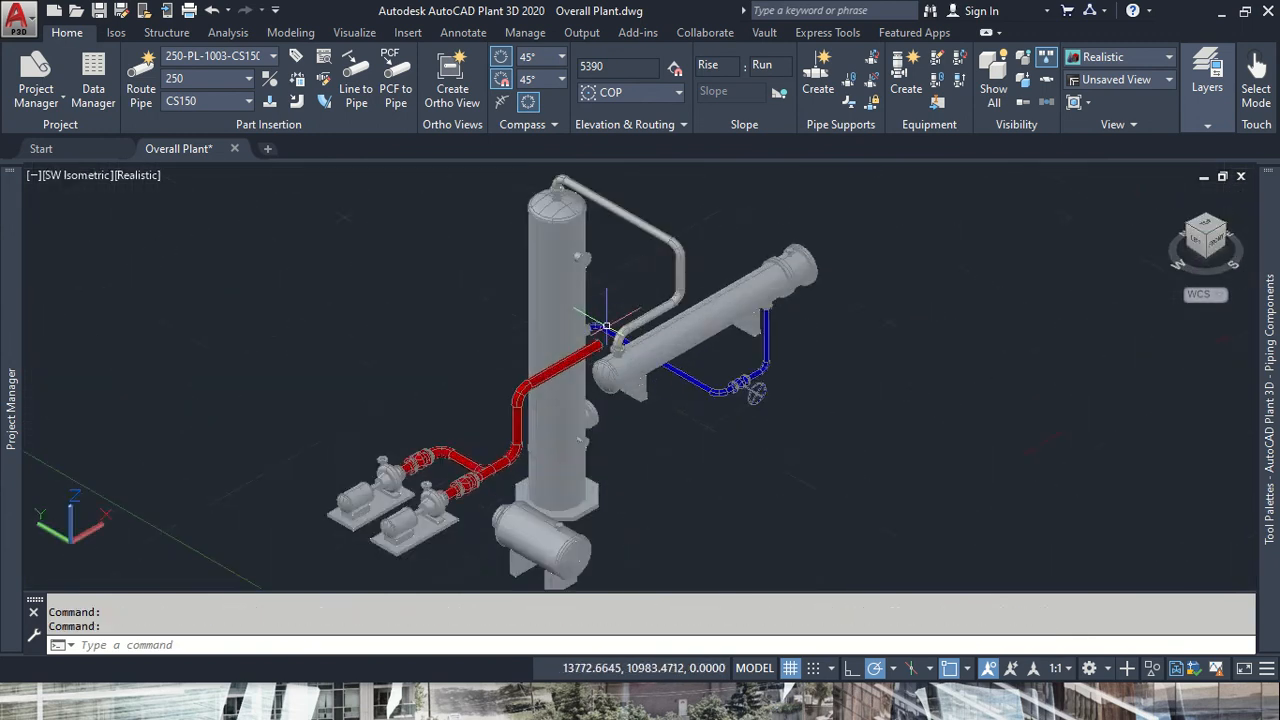
click(597, 393)
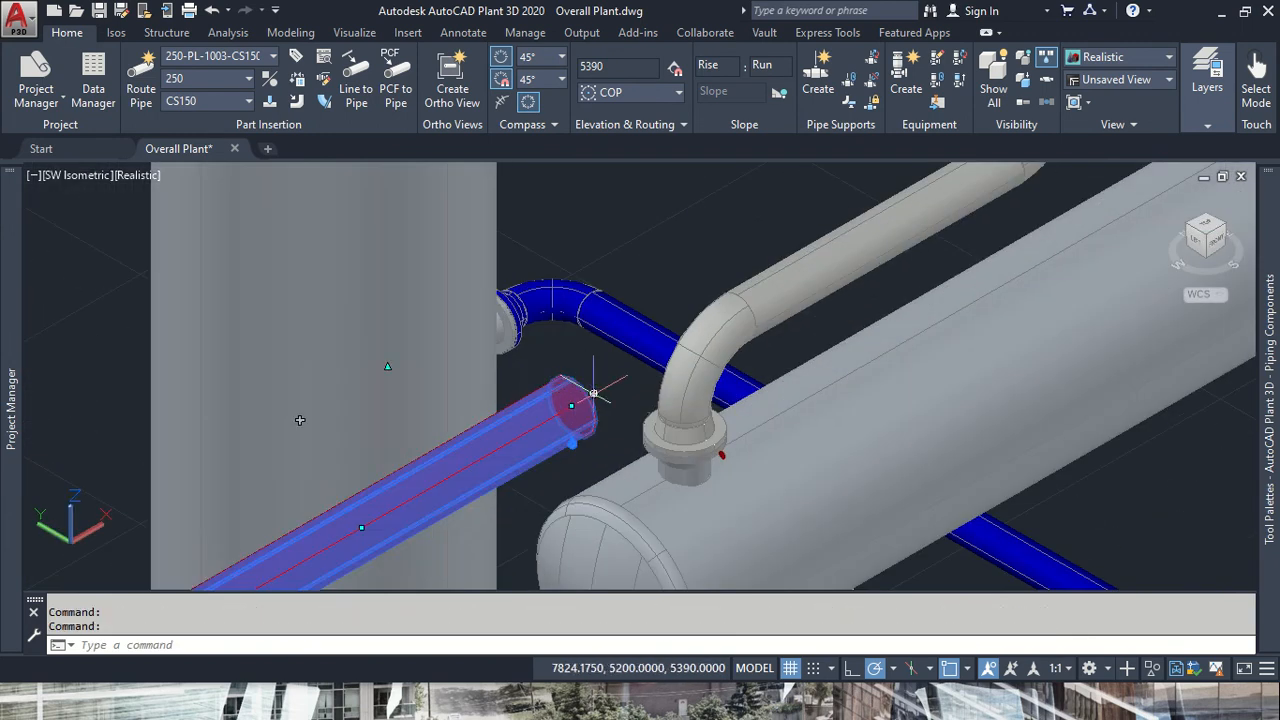
click(597, 393)
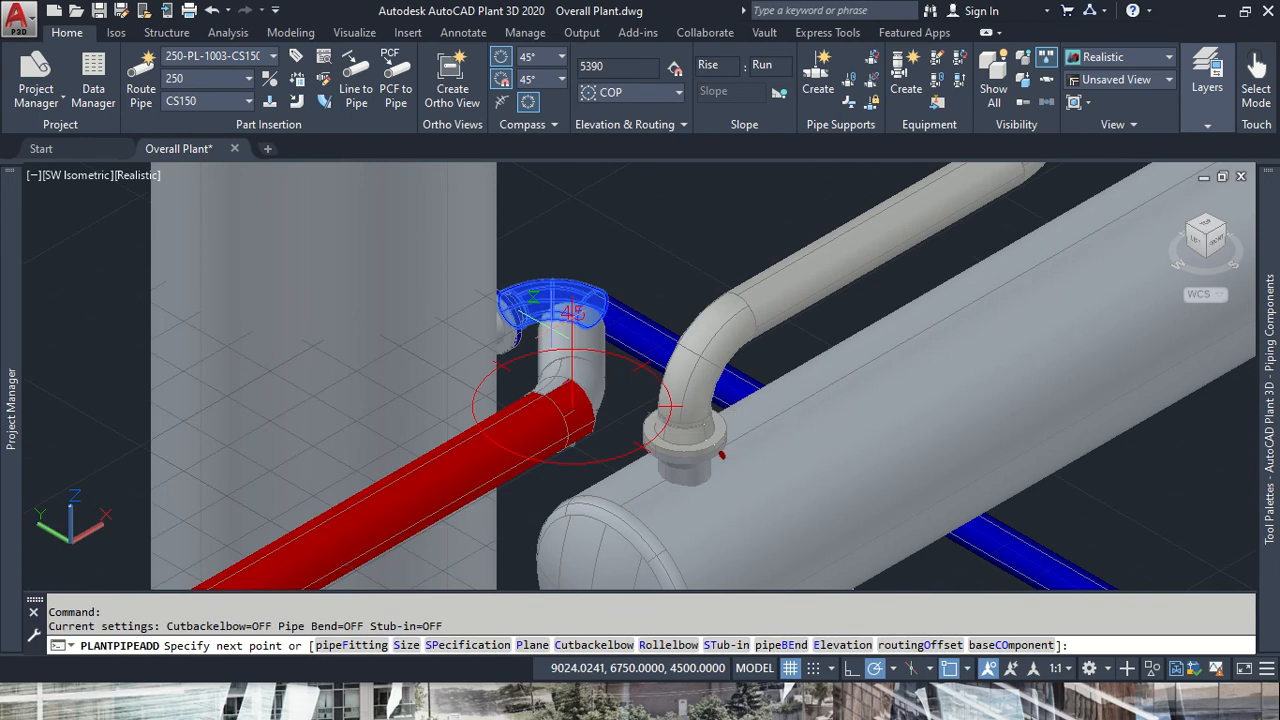
click(570, 297)
scroll(573, 258, down, 4)
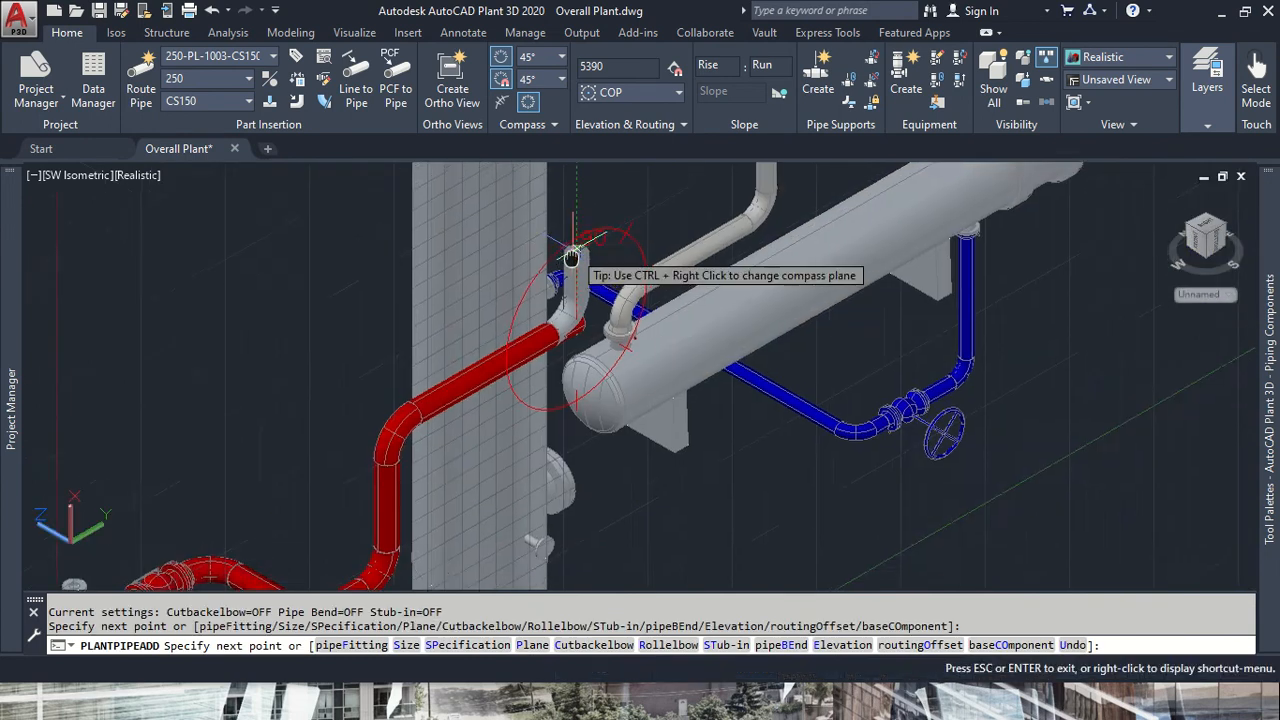
middle_drag(573, 262, 575, 405)
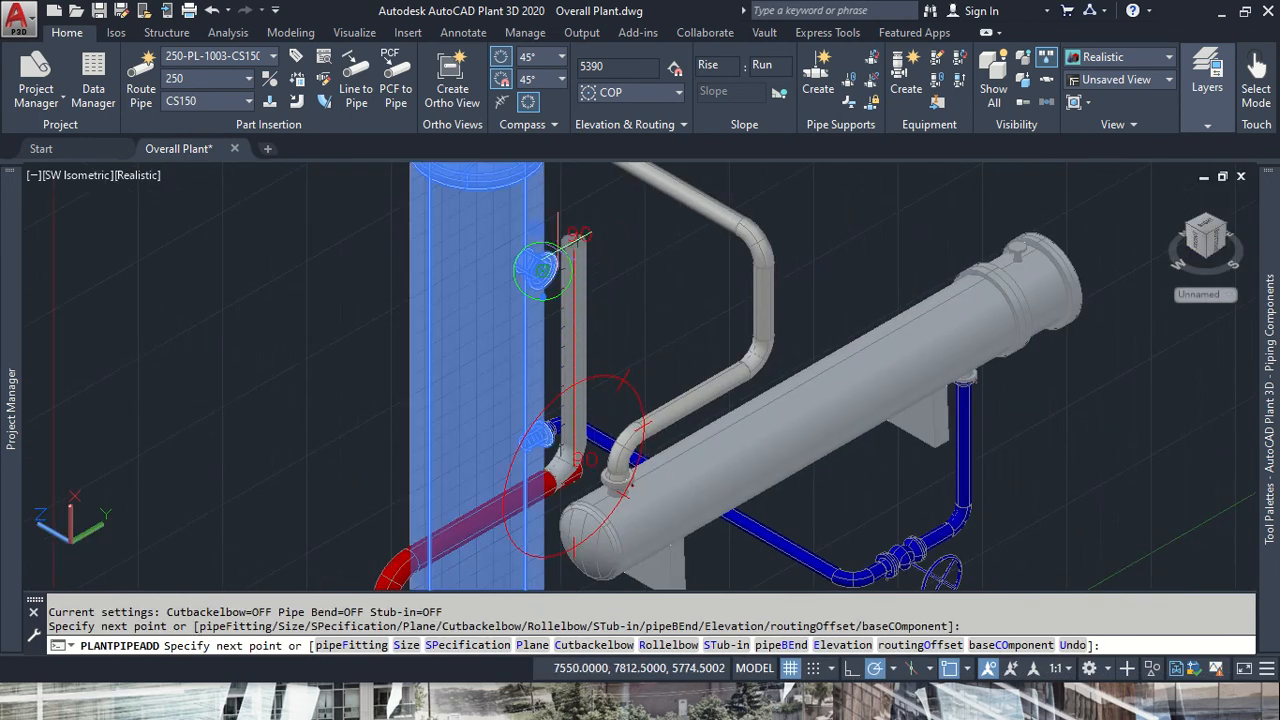
scroll(565, 280, up, 8)
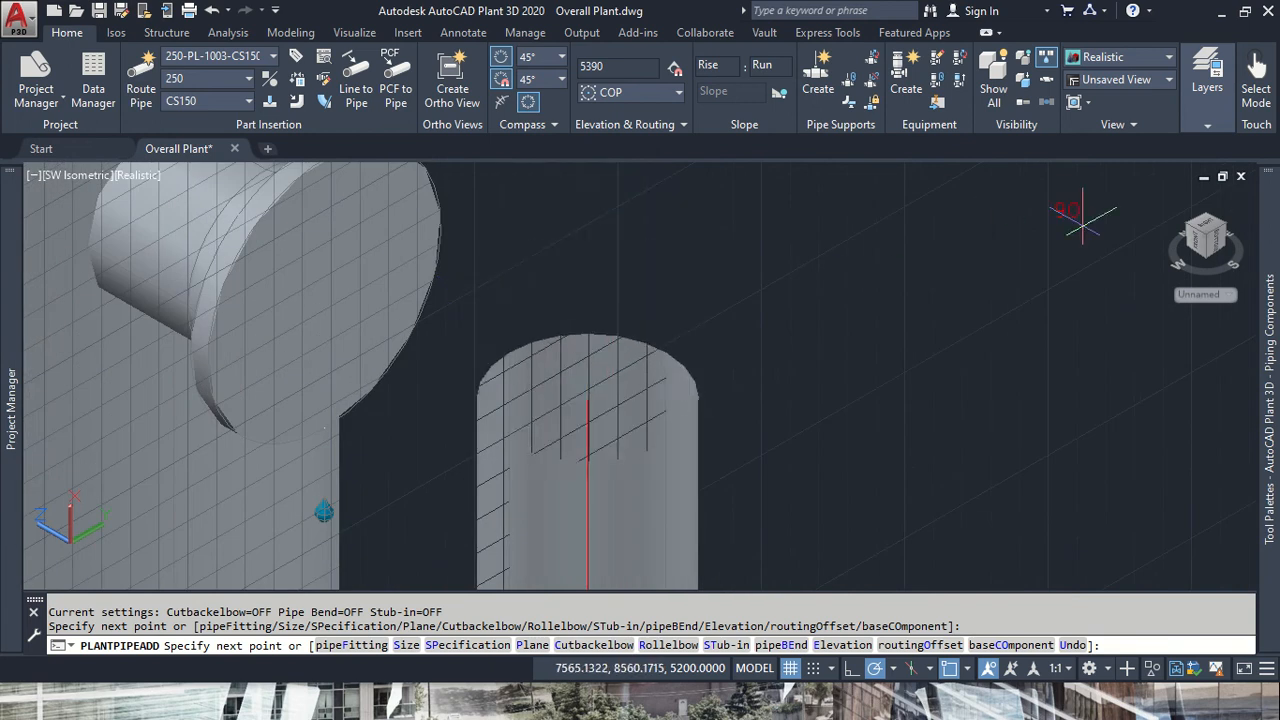
click(1221, 229)
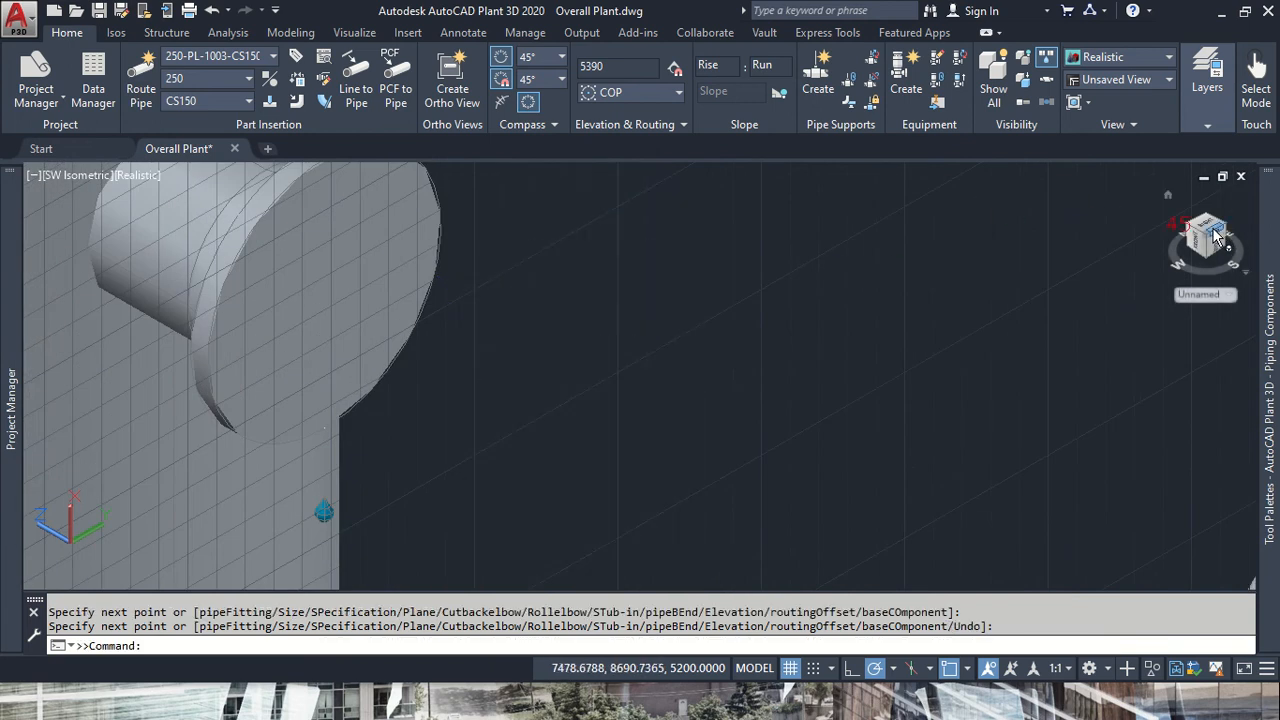
scroll(563, 277, up, 10)
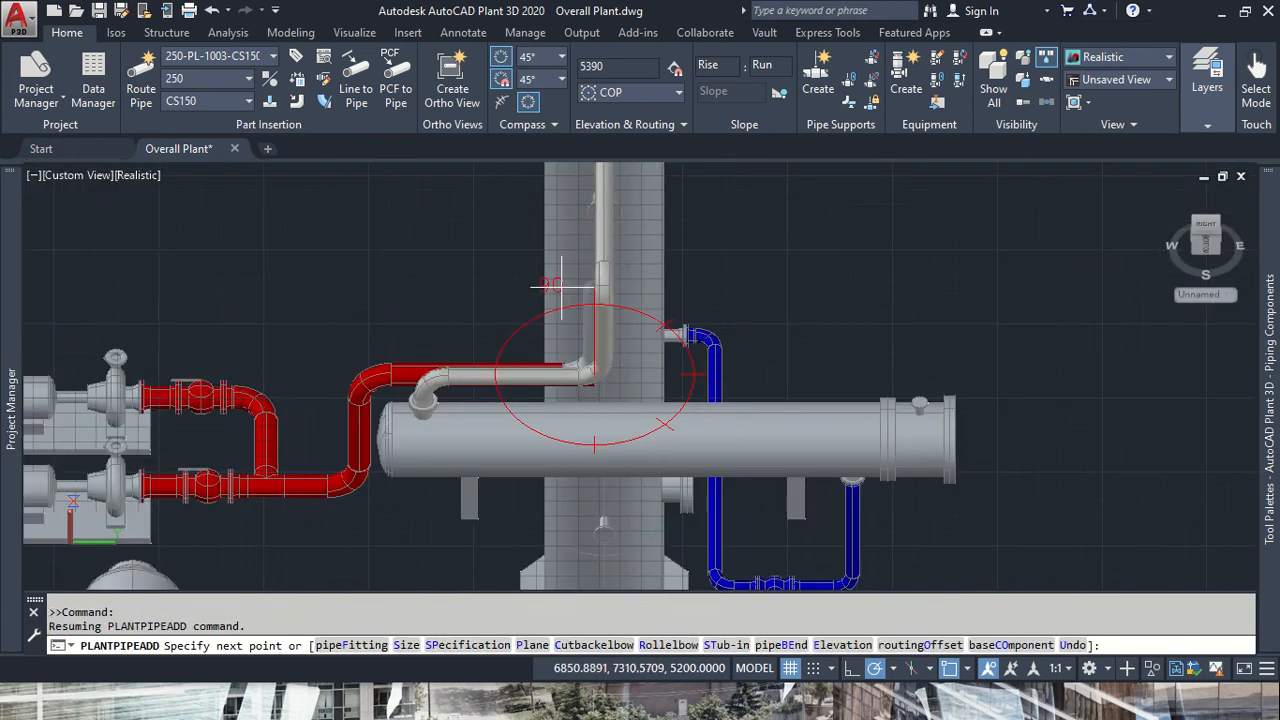
scroll(599, 320, down, 2)
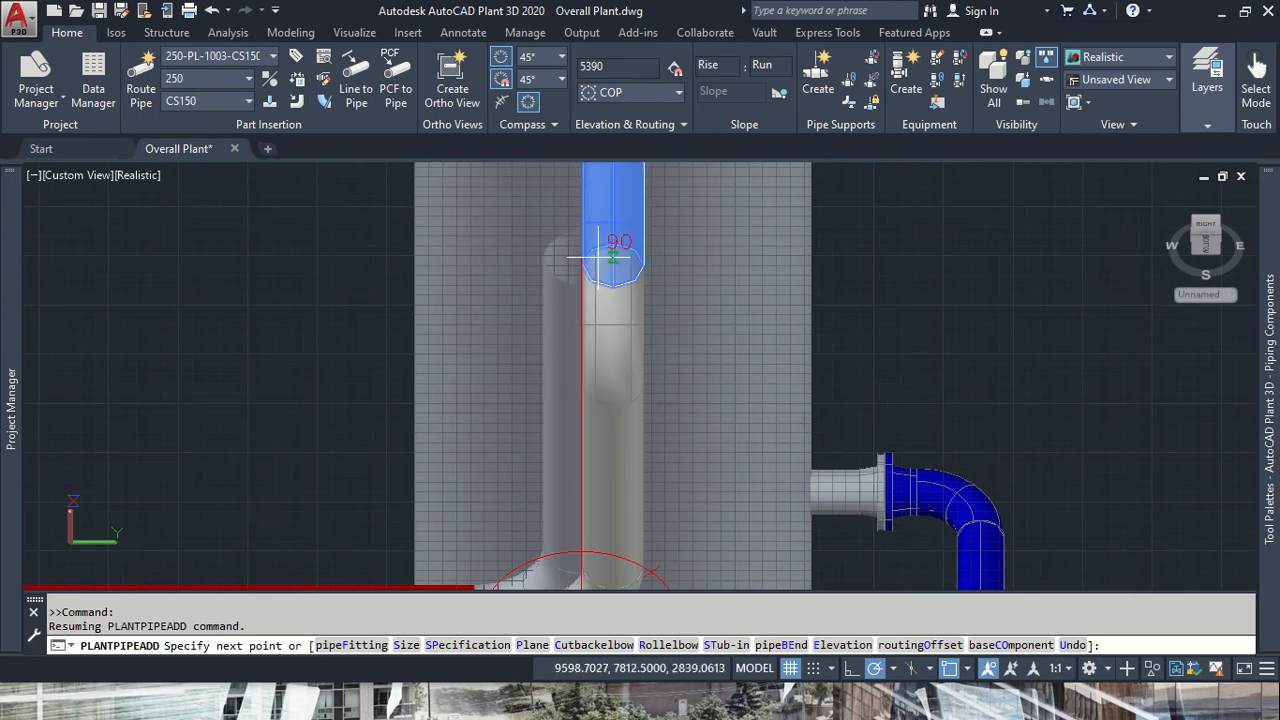
middle_drag(597, 257, 589, 514)
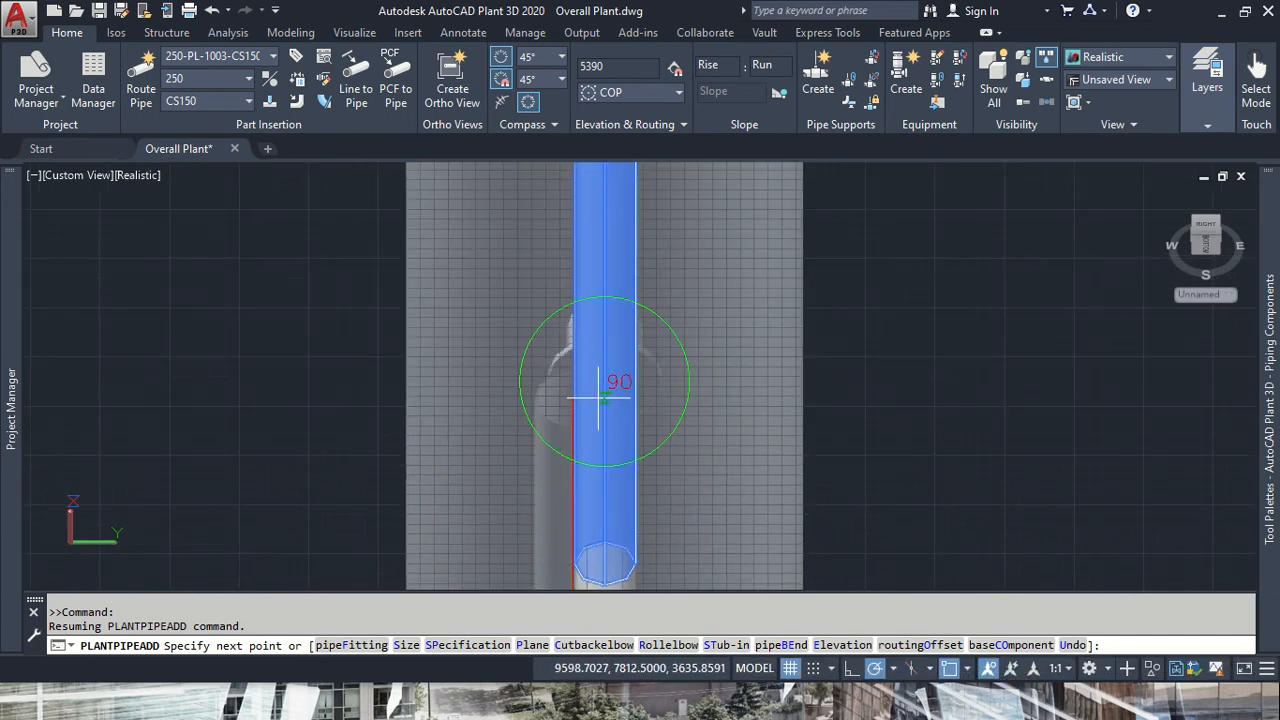
key(Escape)
- Start a pipe at the column's upper side nozzle in the isometric view and run it straight out by 575
mouse_move(1071, 201)
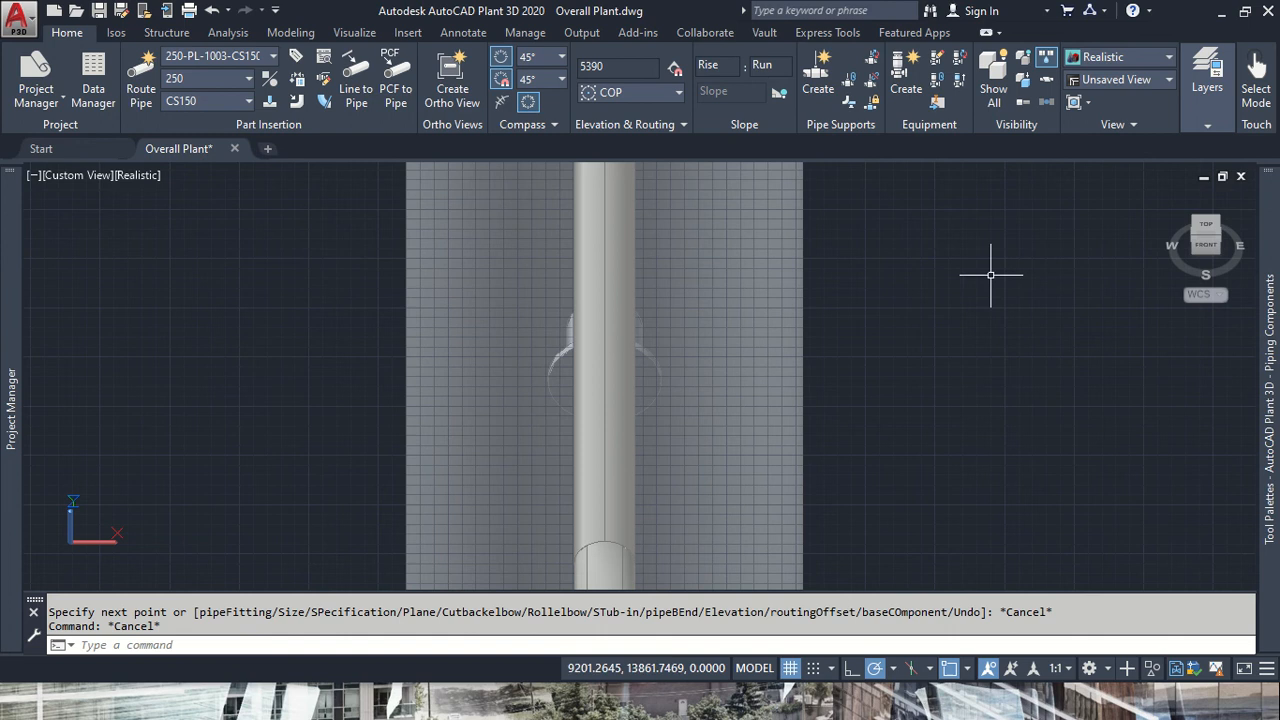
click(1188, 236)
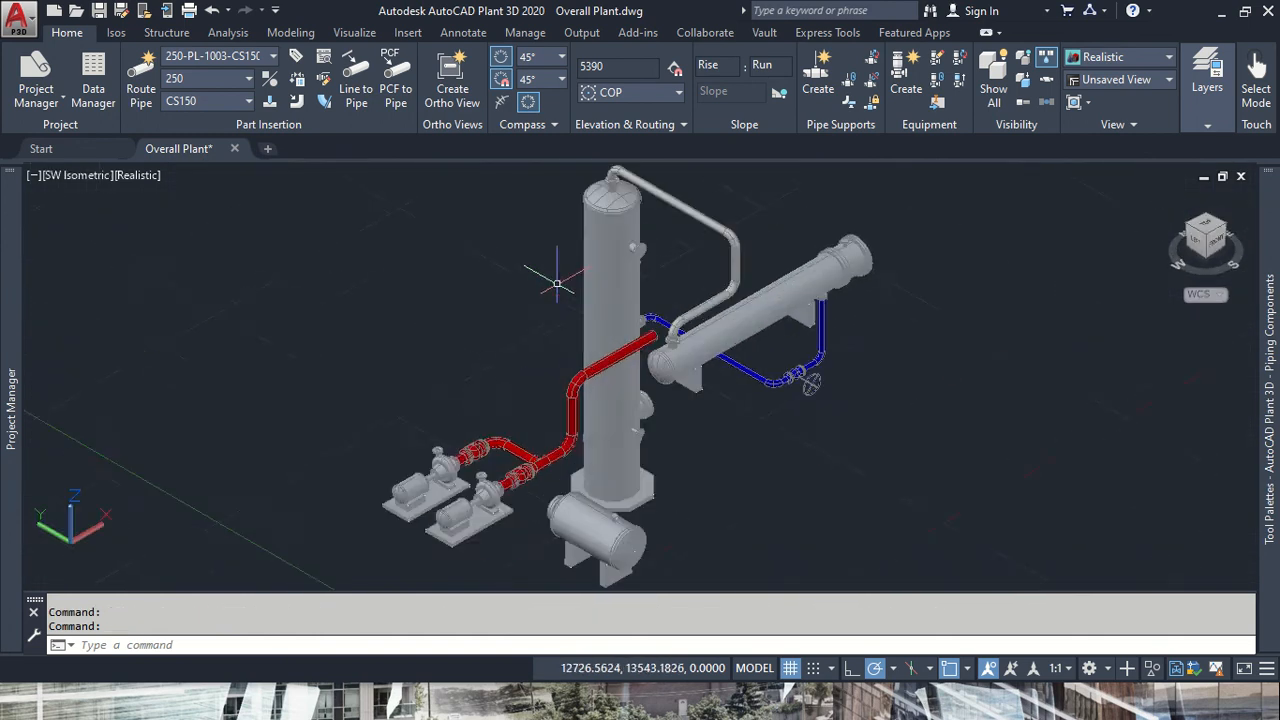
scroll(660, 230, up, 4)
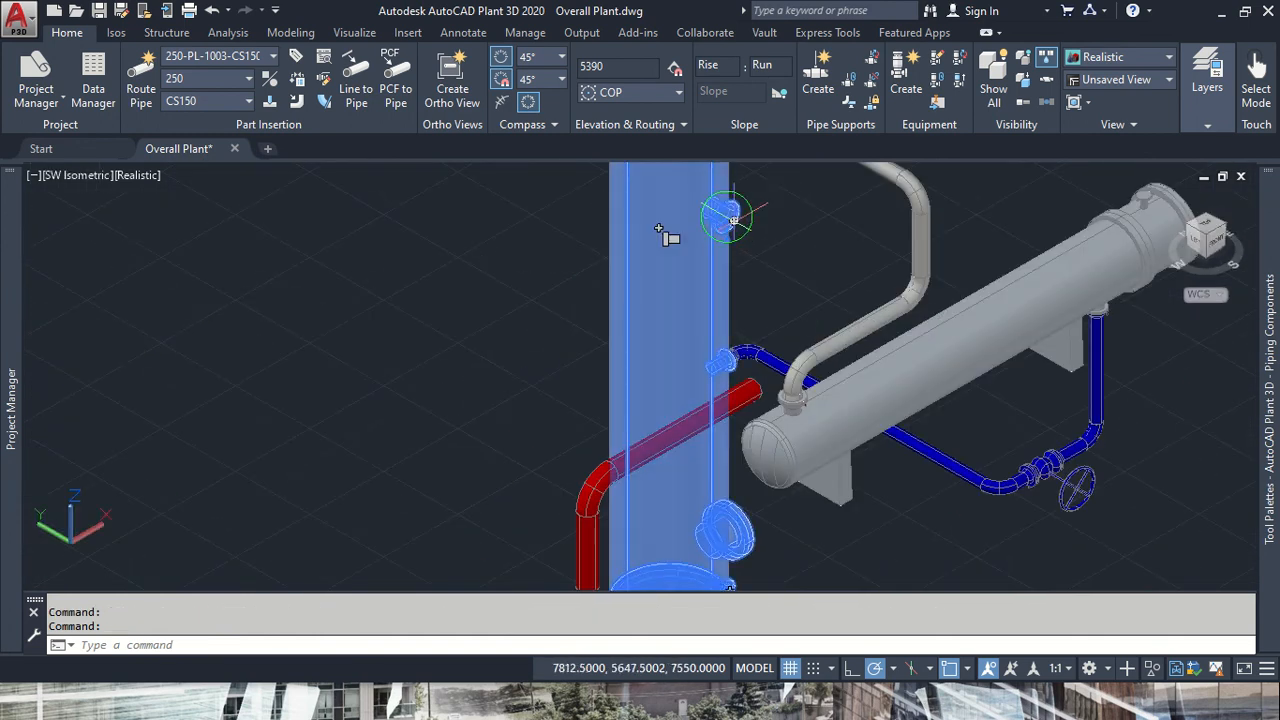
click(732, 218)
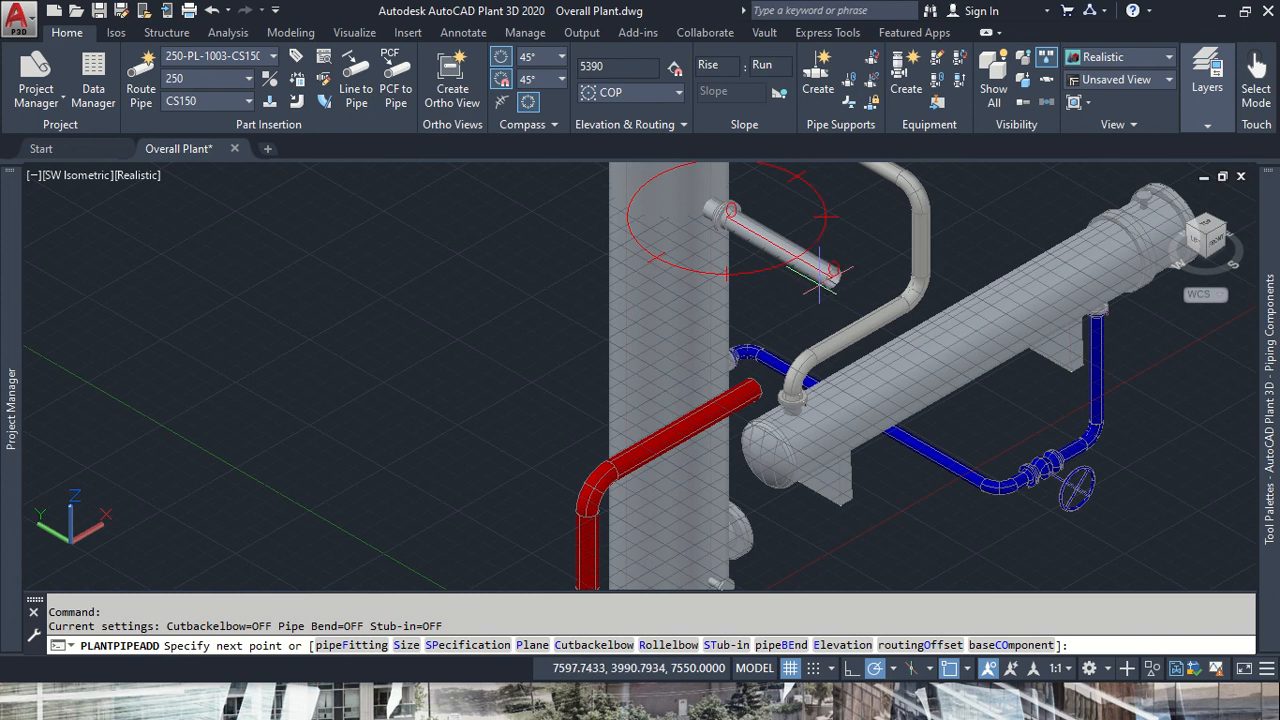
key(Return)
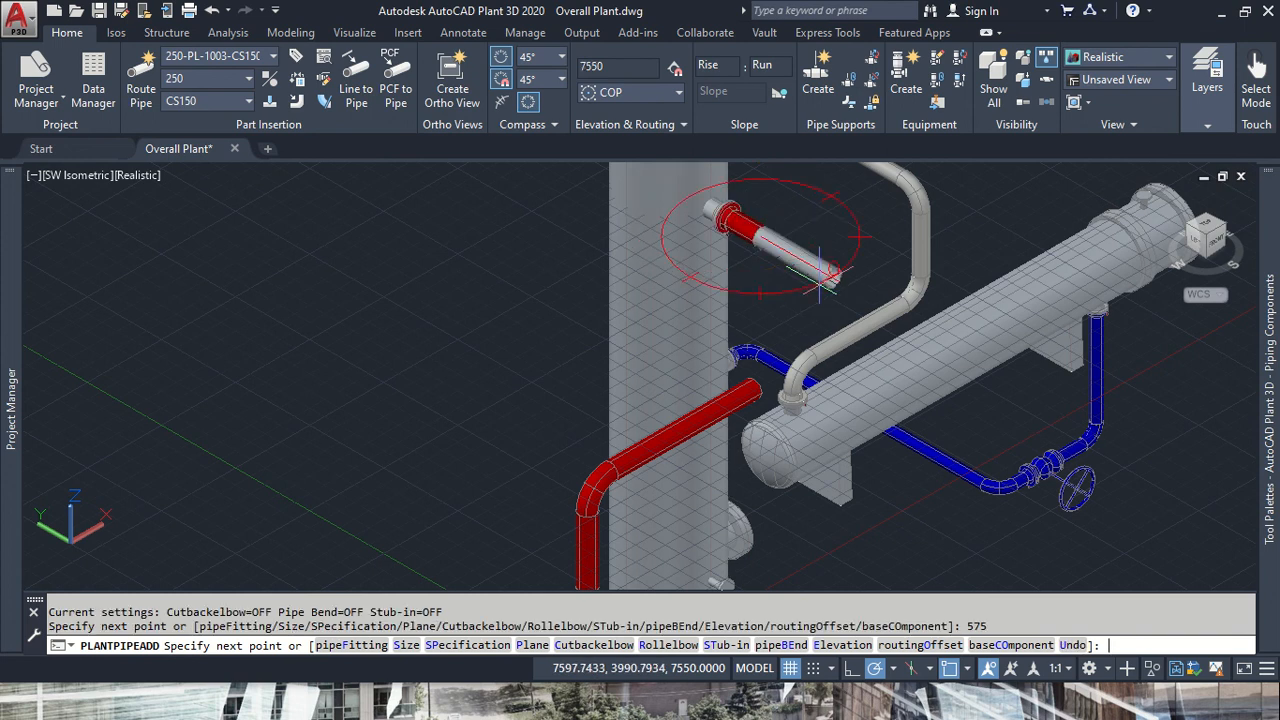
- Turn the nozzle pipe vertically down and run it 2160 to the level of the horizontal red pipe
click(760, 285)
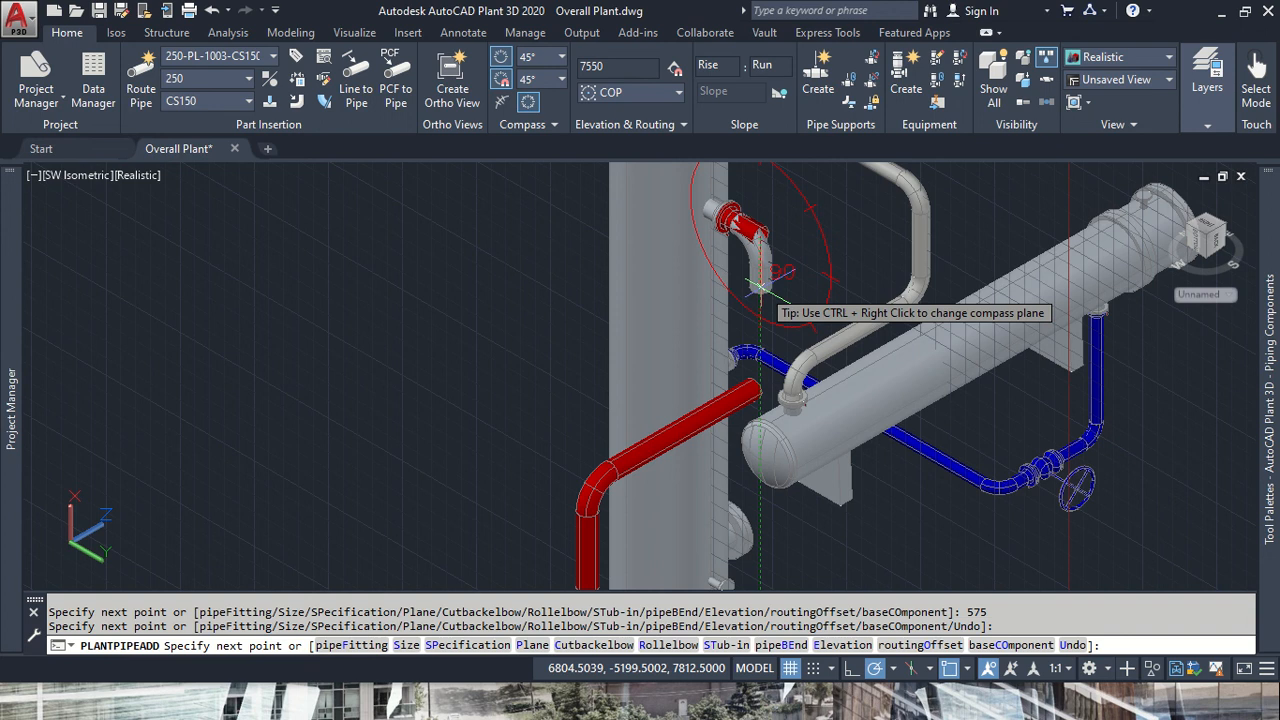
text(0)
key(Return)
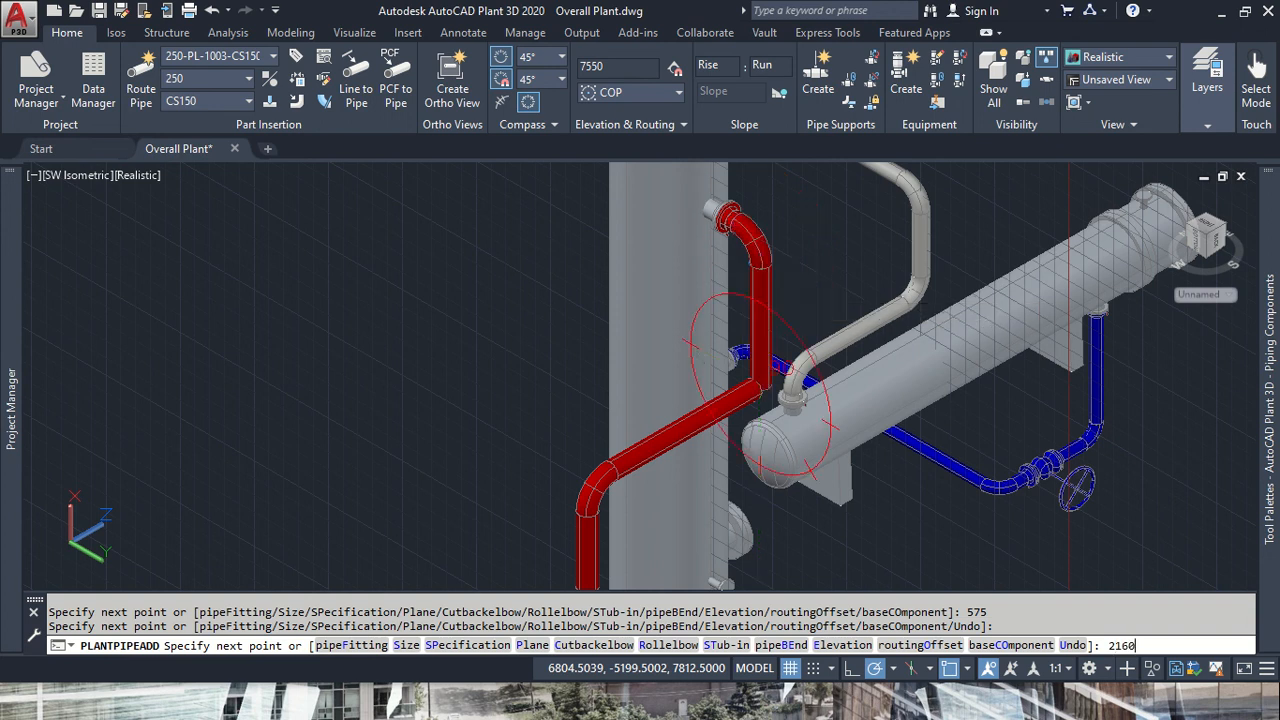
- Connect the riser's lower end to the open end of the horizontal red pipe, accepting the first alternative autoroute solution
scroll(790, 348, up, 10)
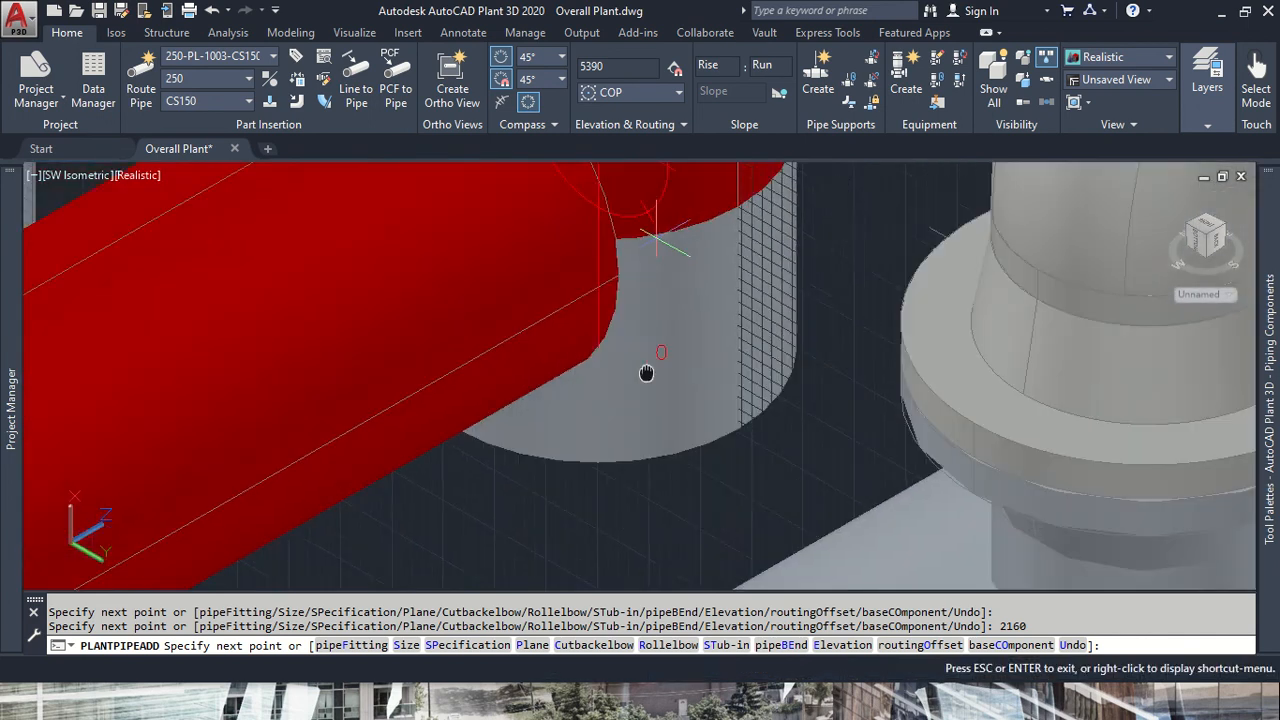
middle_drag(646, 373, 626, 500)
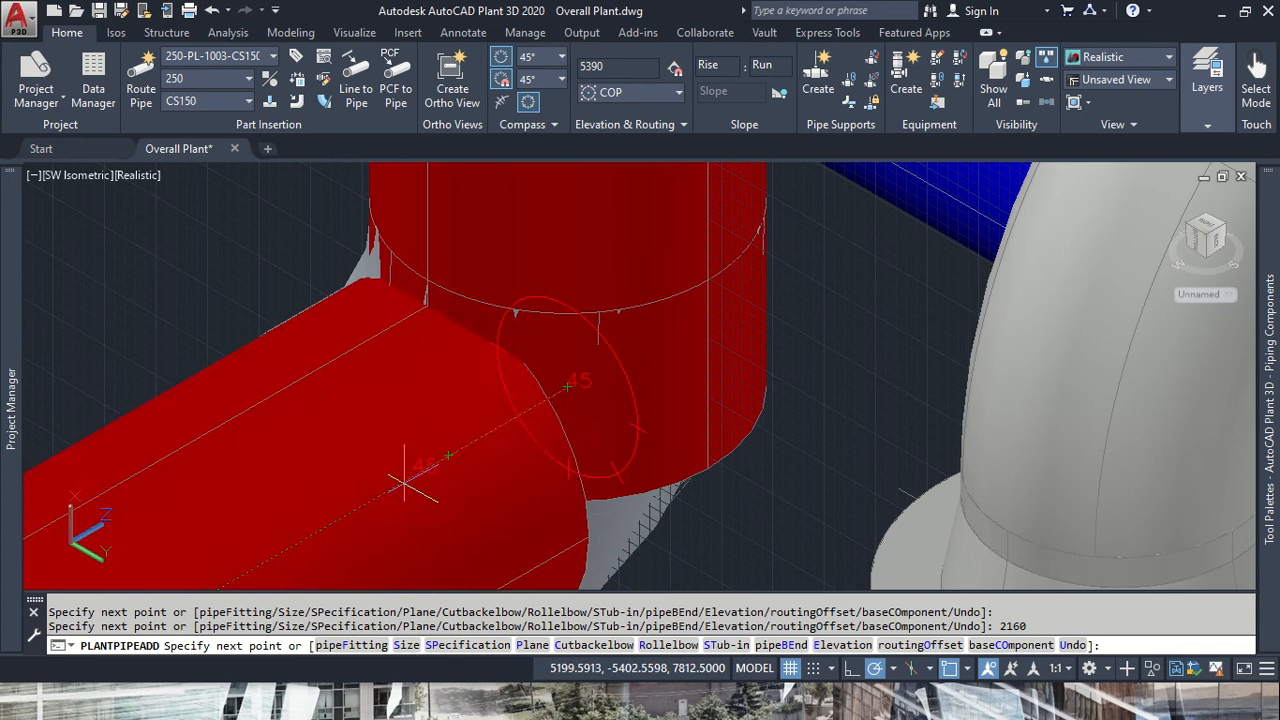
click(448, 456)
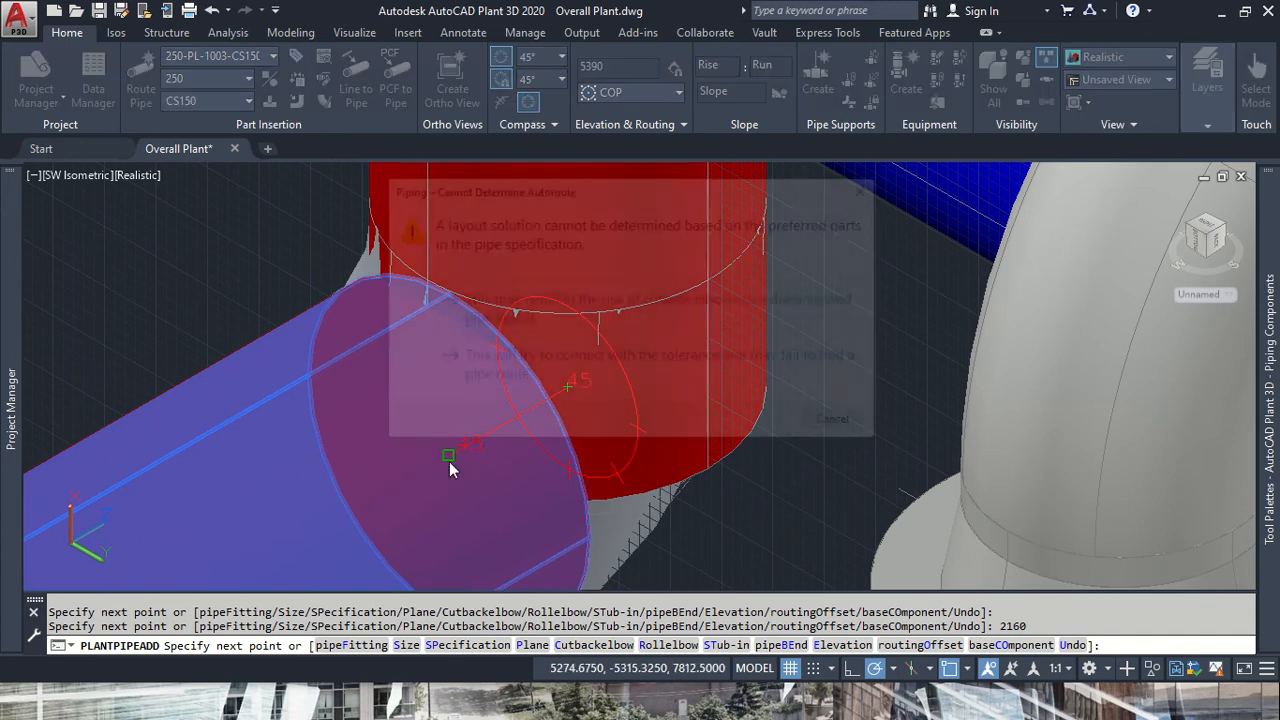
click(771, 309)
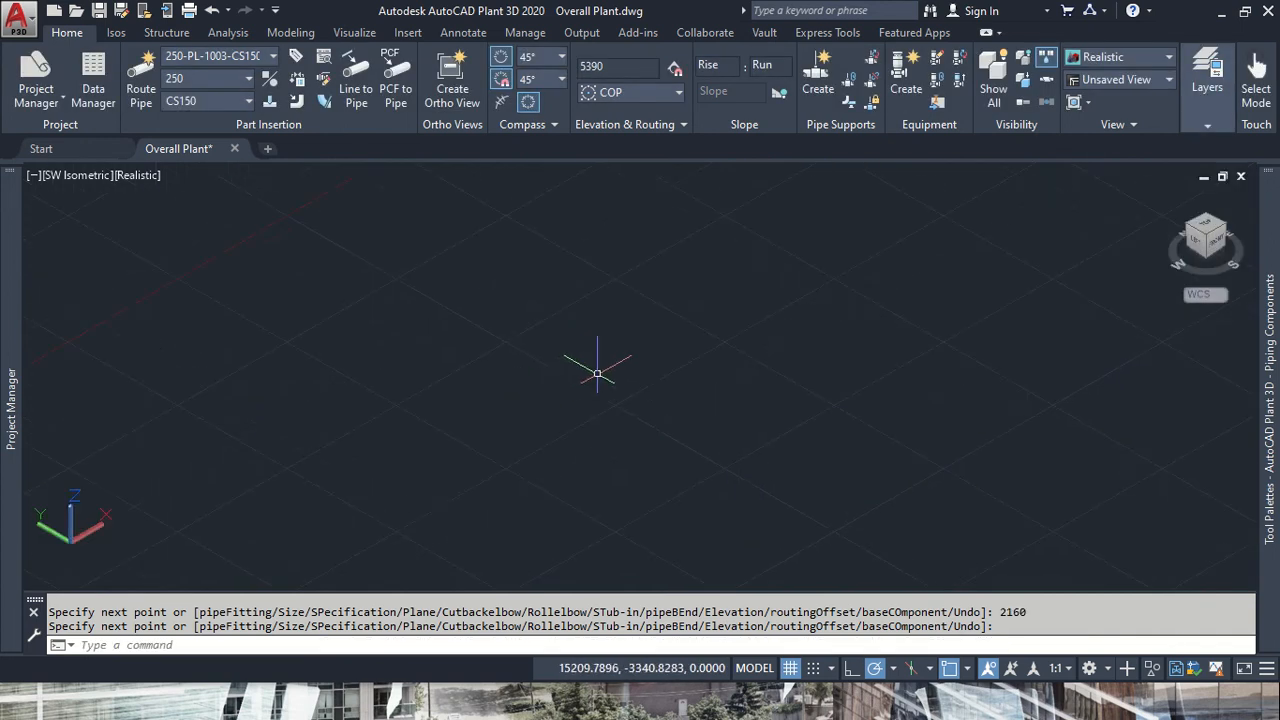
- Examine the elbow joining the riser to the horizontal red pipe and the red line's route from the pumps to the column nozzle
scroll(602, 374, down, 3)
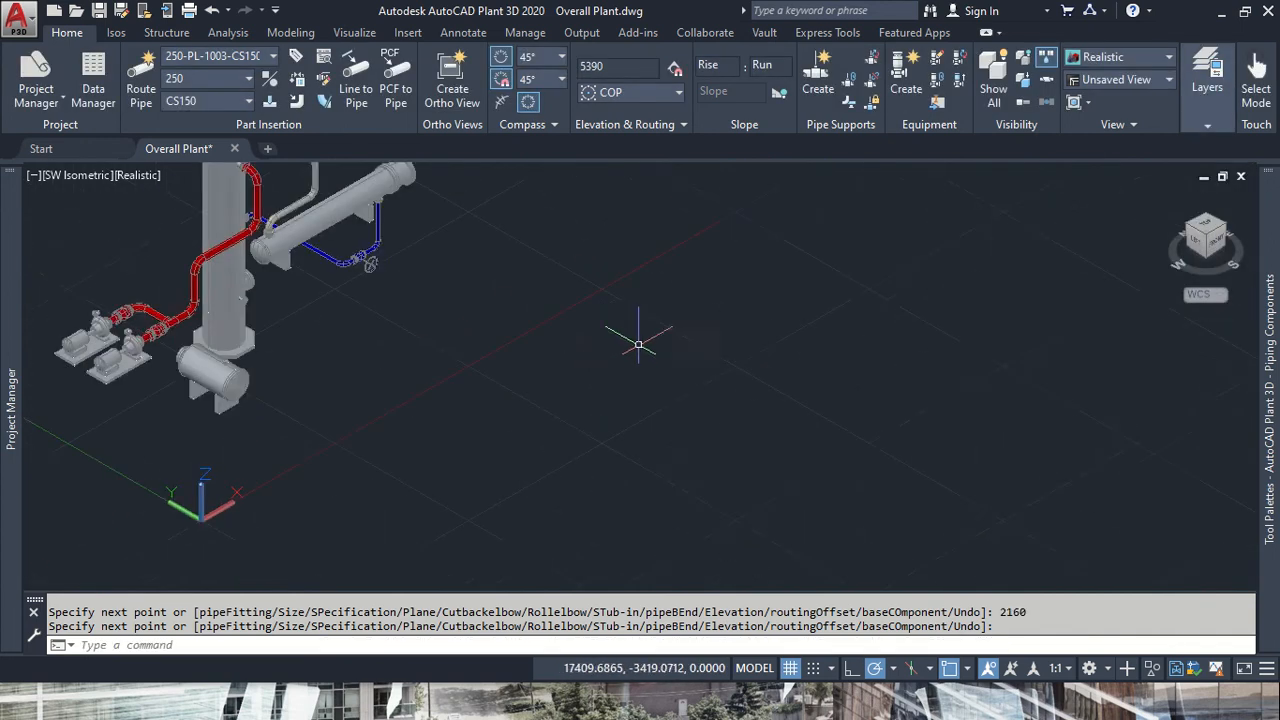
middle_drag(454, 317, 603, 527)
scroll(407, 435, up, 3)
scroll(395, 410, up, 5)
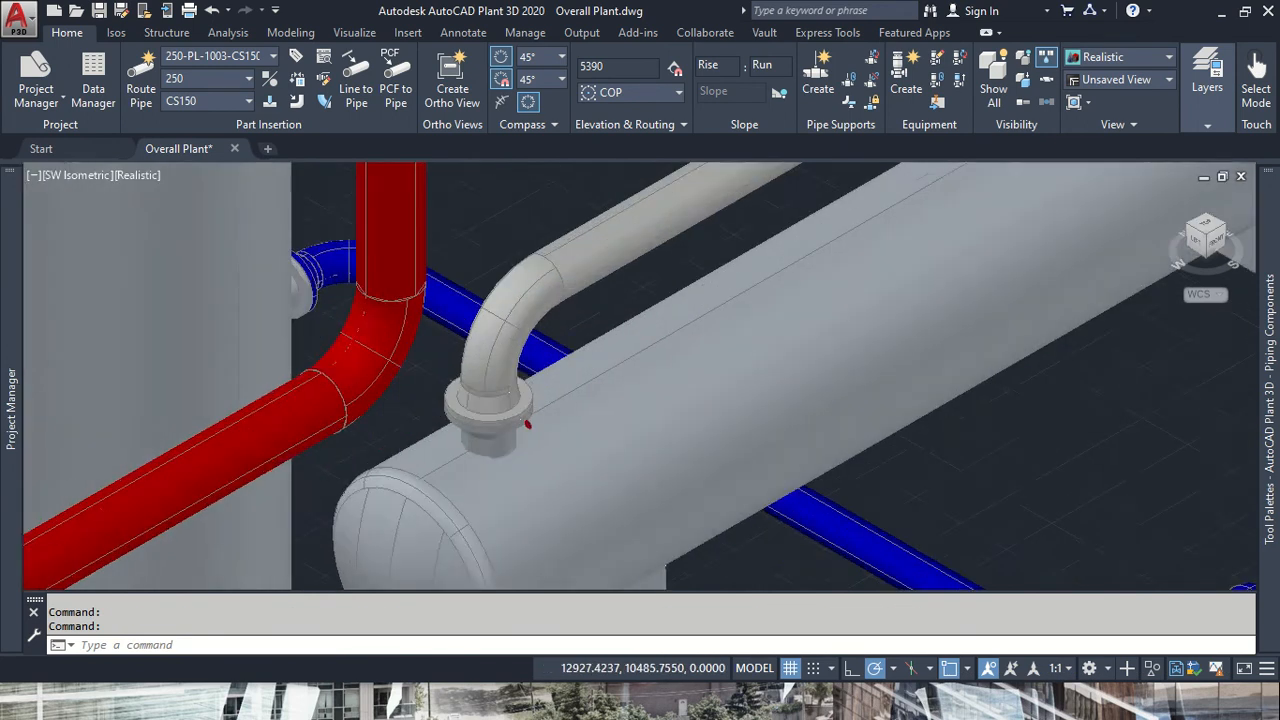
scroll(365, 372, down, 3)
click(376, 334)
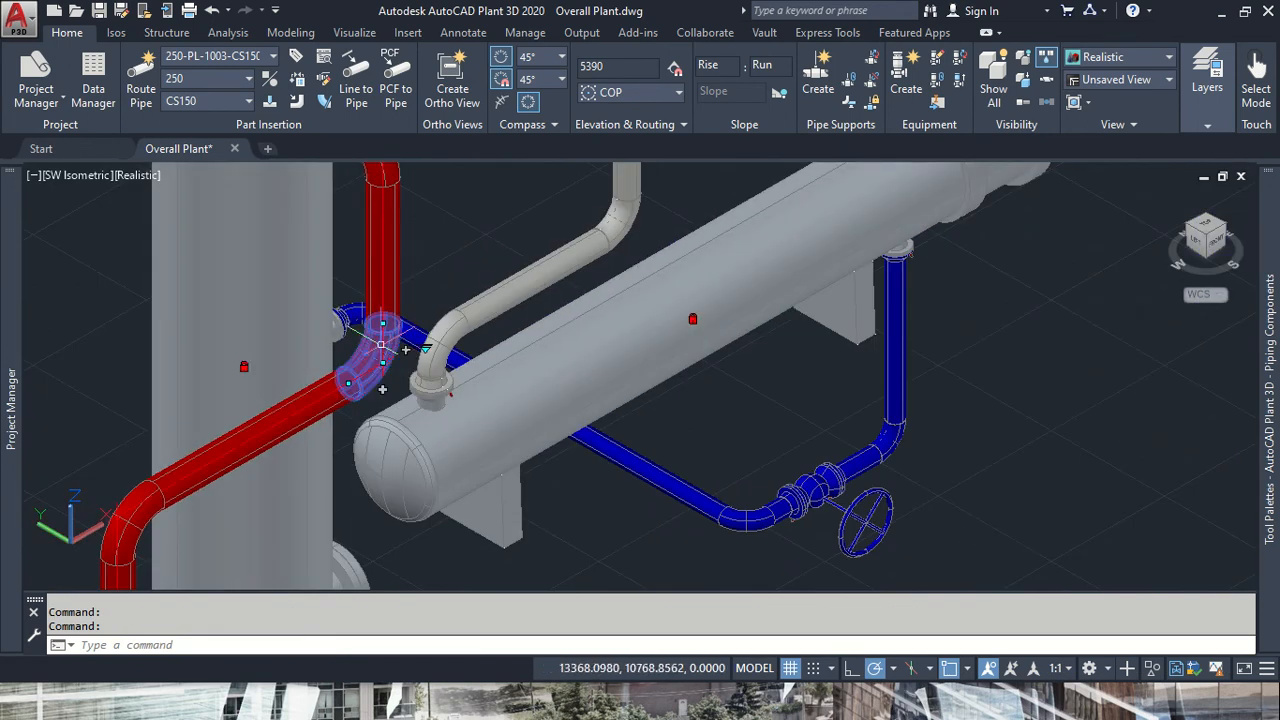
key(Escape)
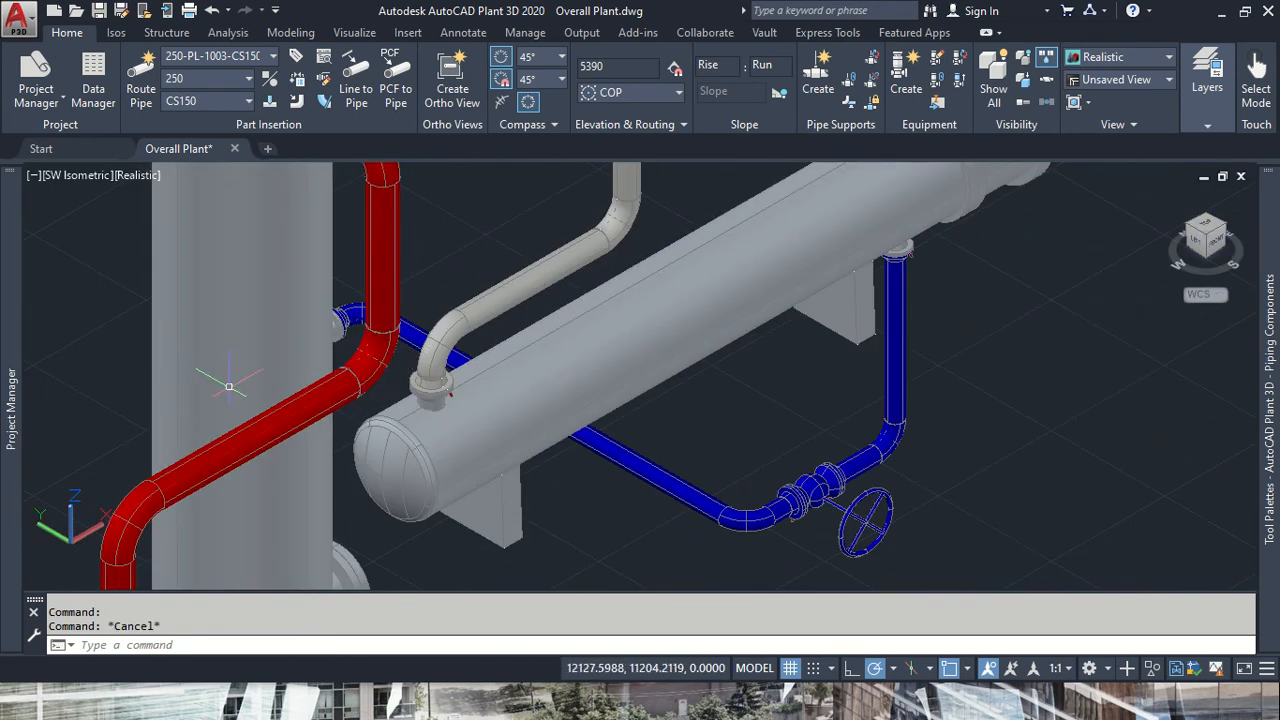
key(Escape)
middle_drag(230, 385, 557, 351)
scroll(557, 351, down, 3)
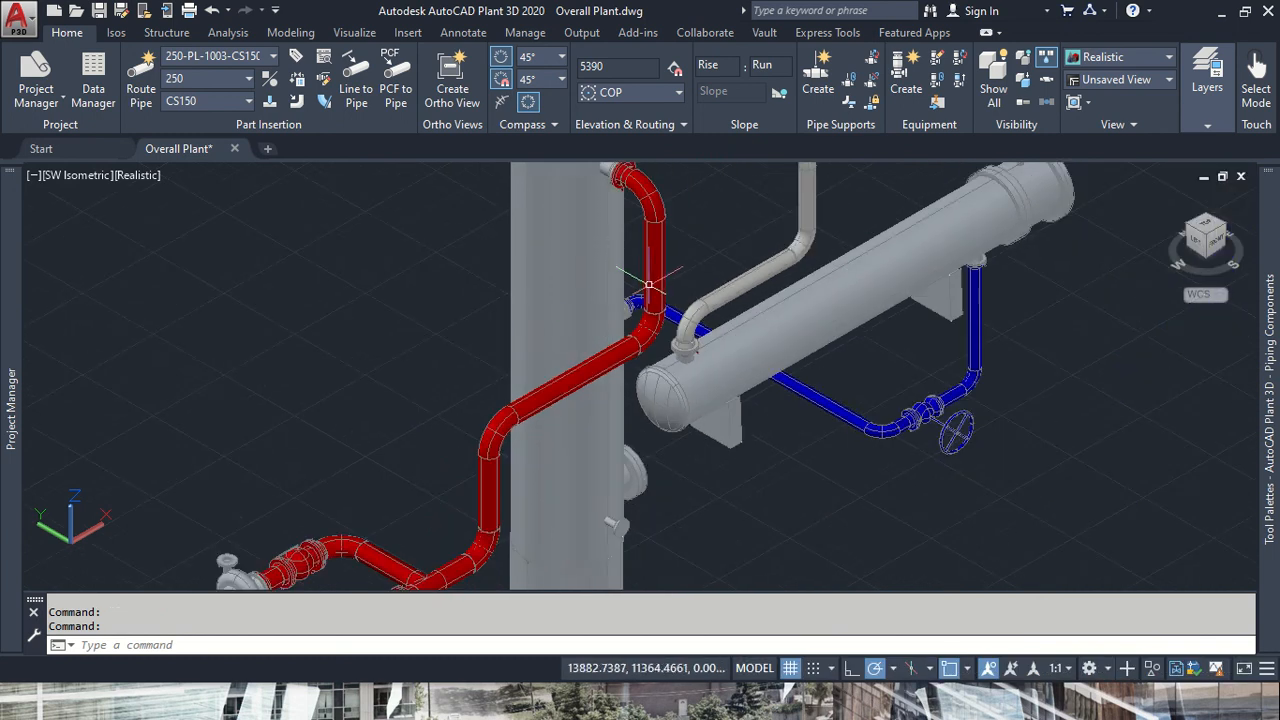
scroll(655, 336, up, 3)
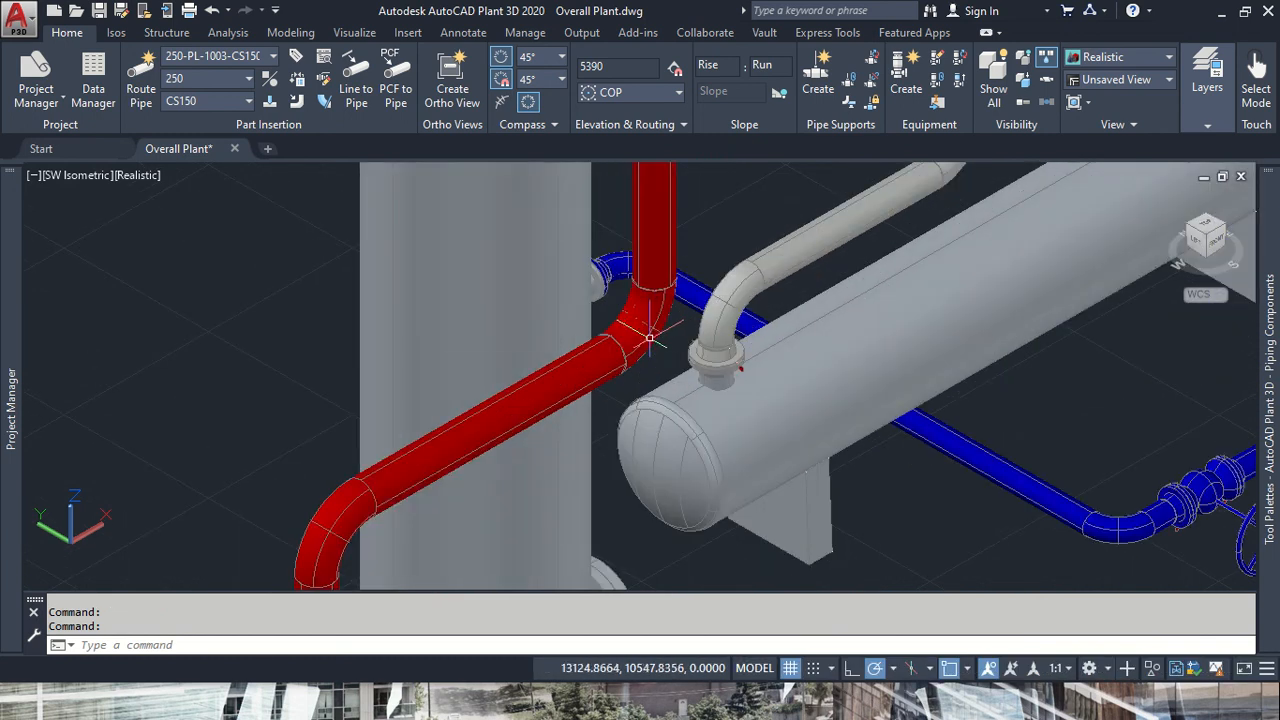
scroll(652, 335, down, 5)
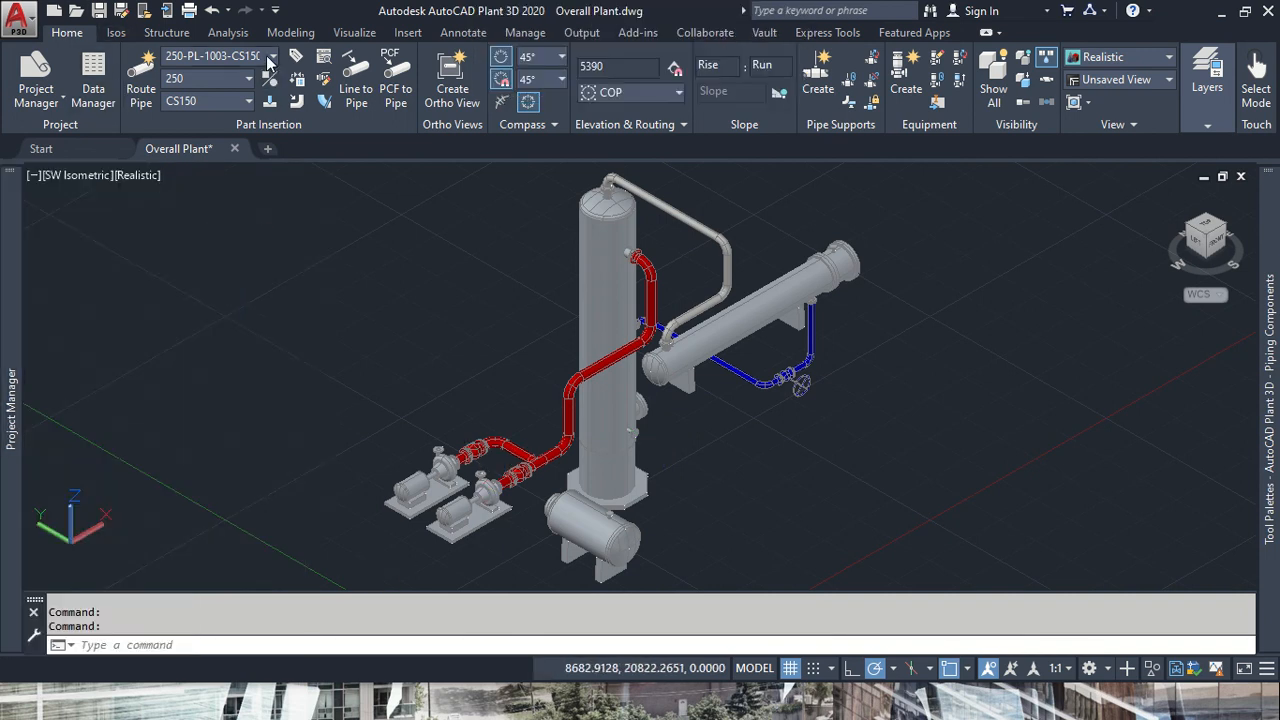
- Begin a new line number for routing and enter 100-PL-1004-CS300 as its number
click(272, 56)
click(224, 79)
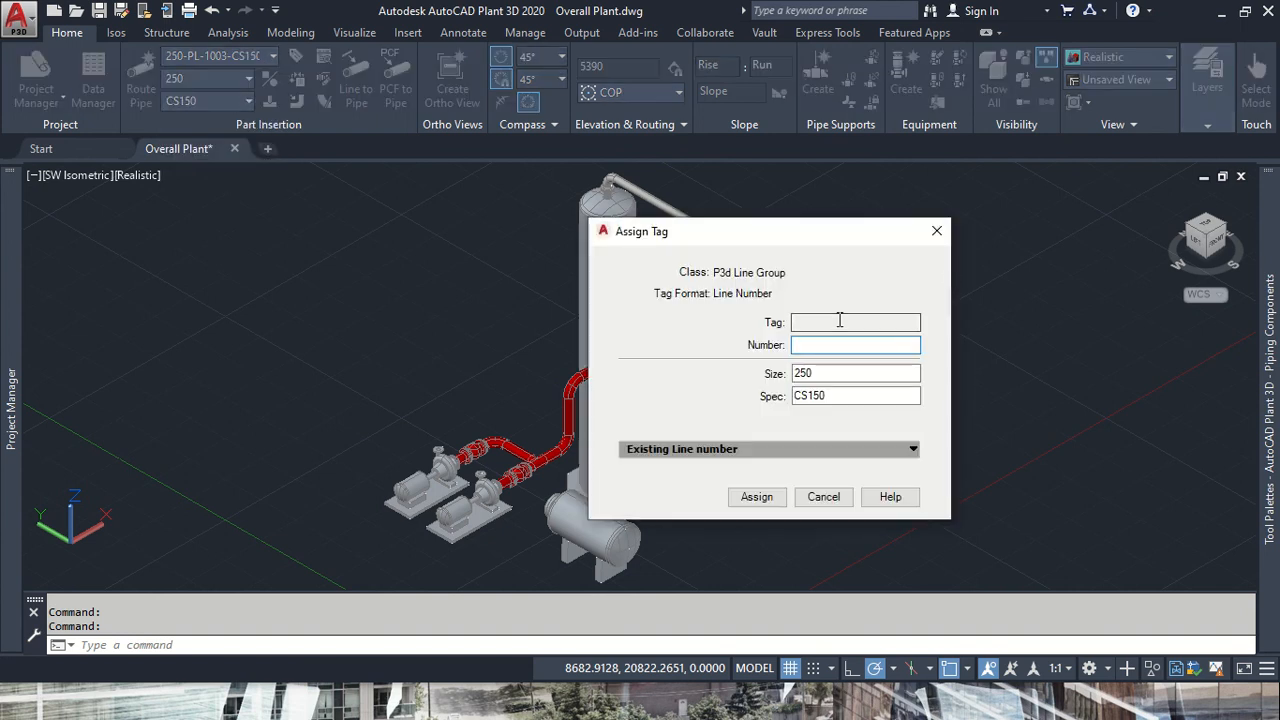
text(100)
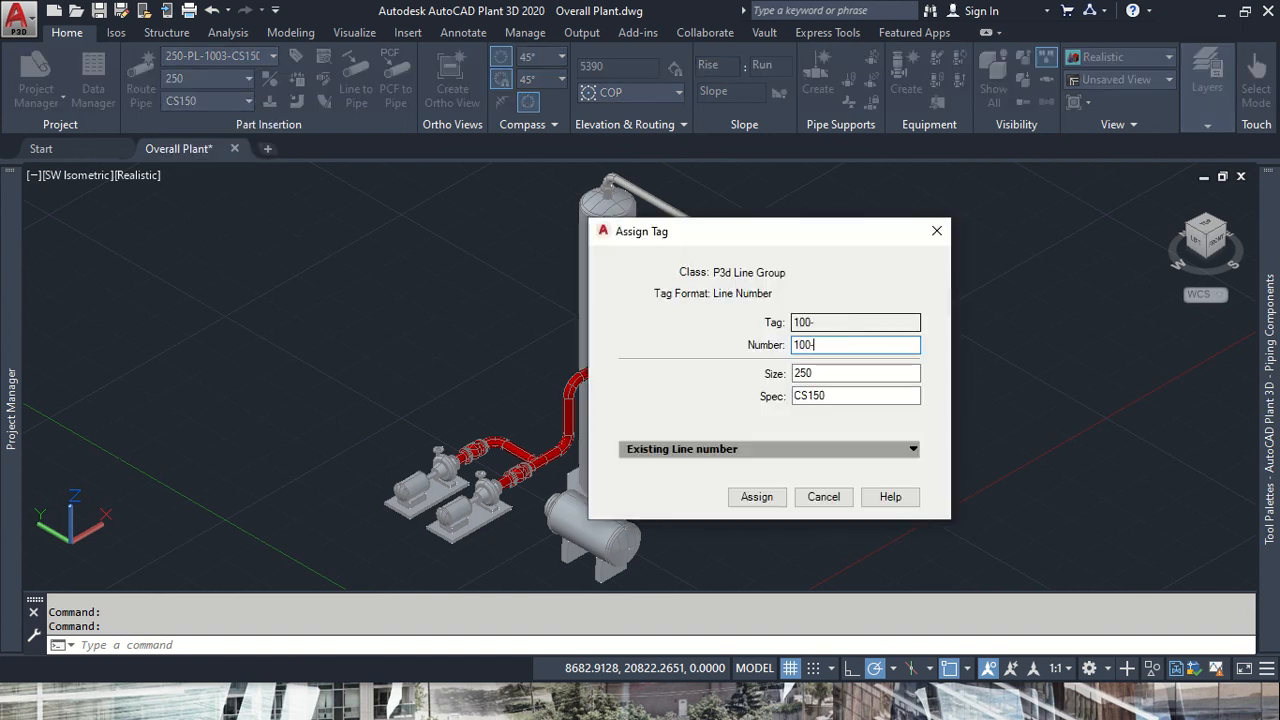
text(-PL-)
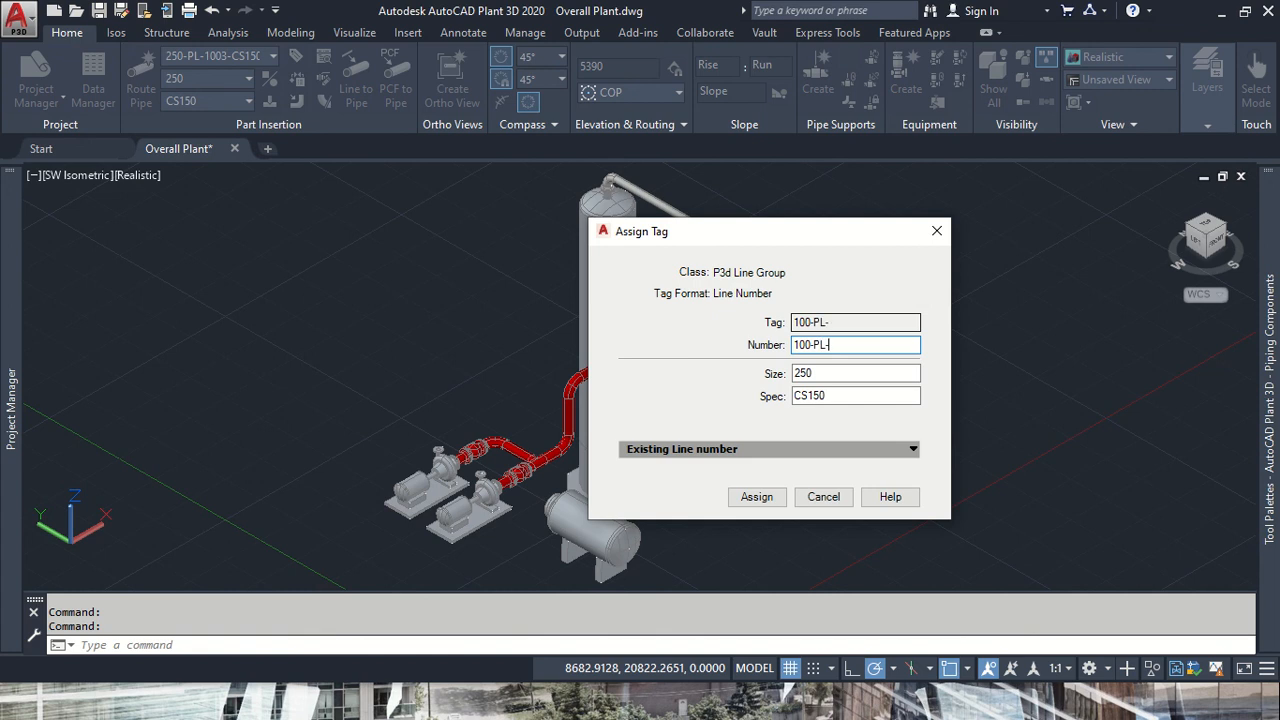
text(1004-CS300)
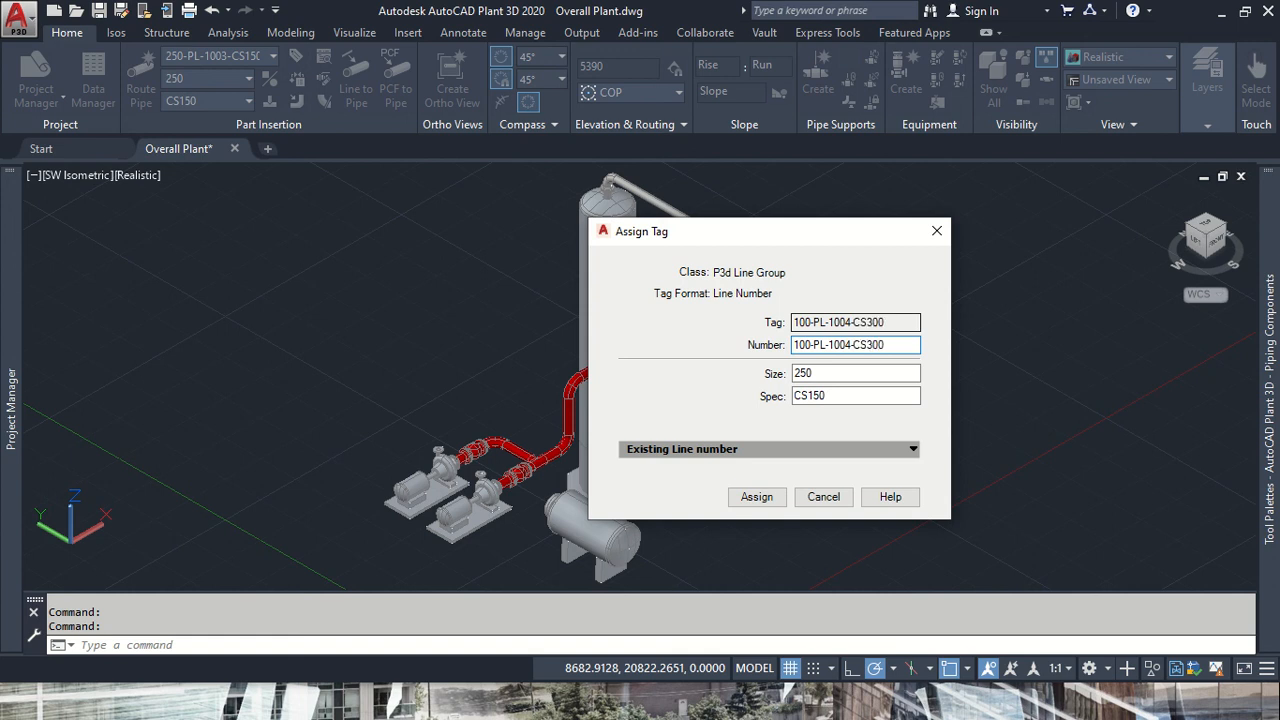
- Set the new line's size to 100 and its spec to CS300, and assign the tag
click(868, 378)
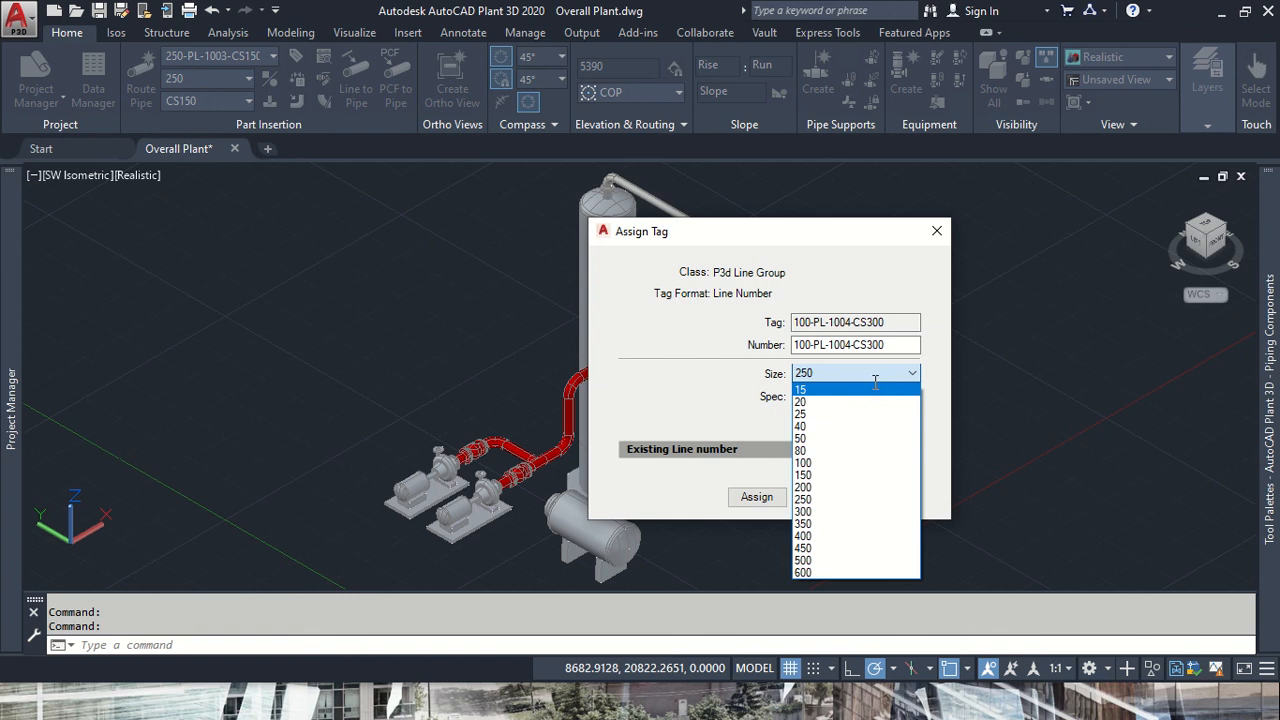
click(848, 462)
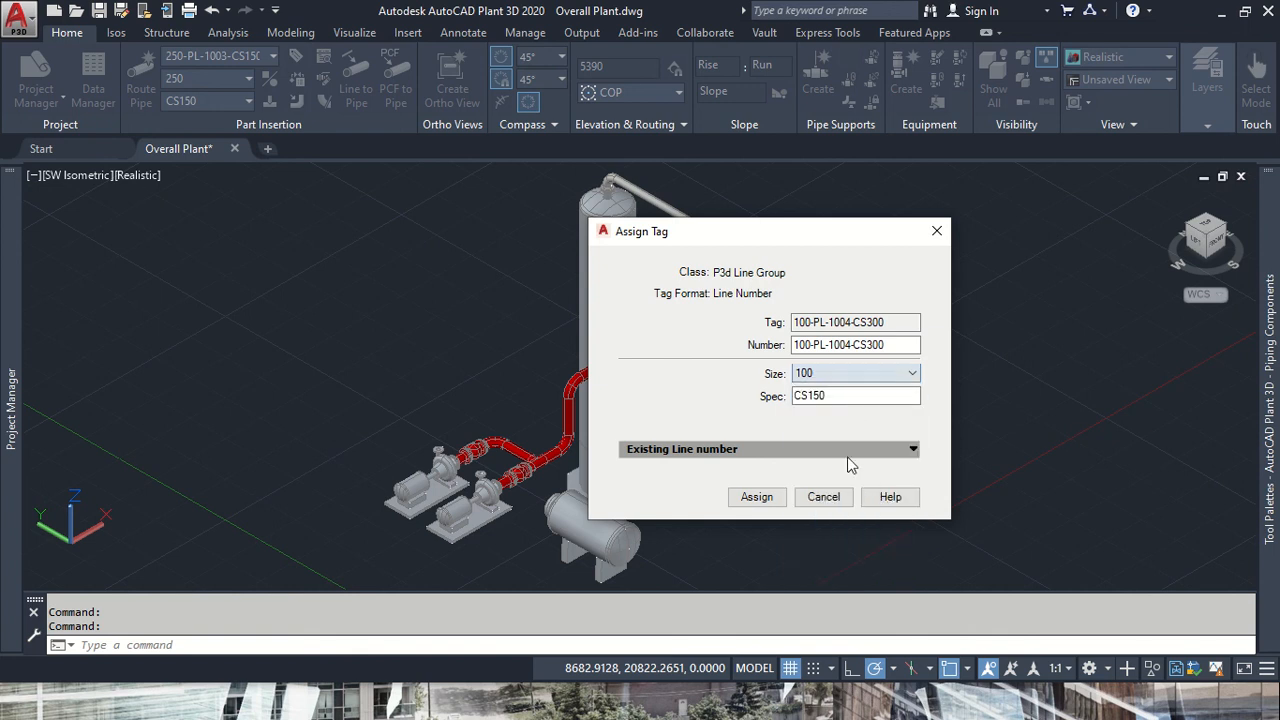
click(860, 396)
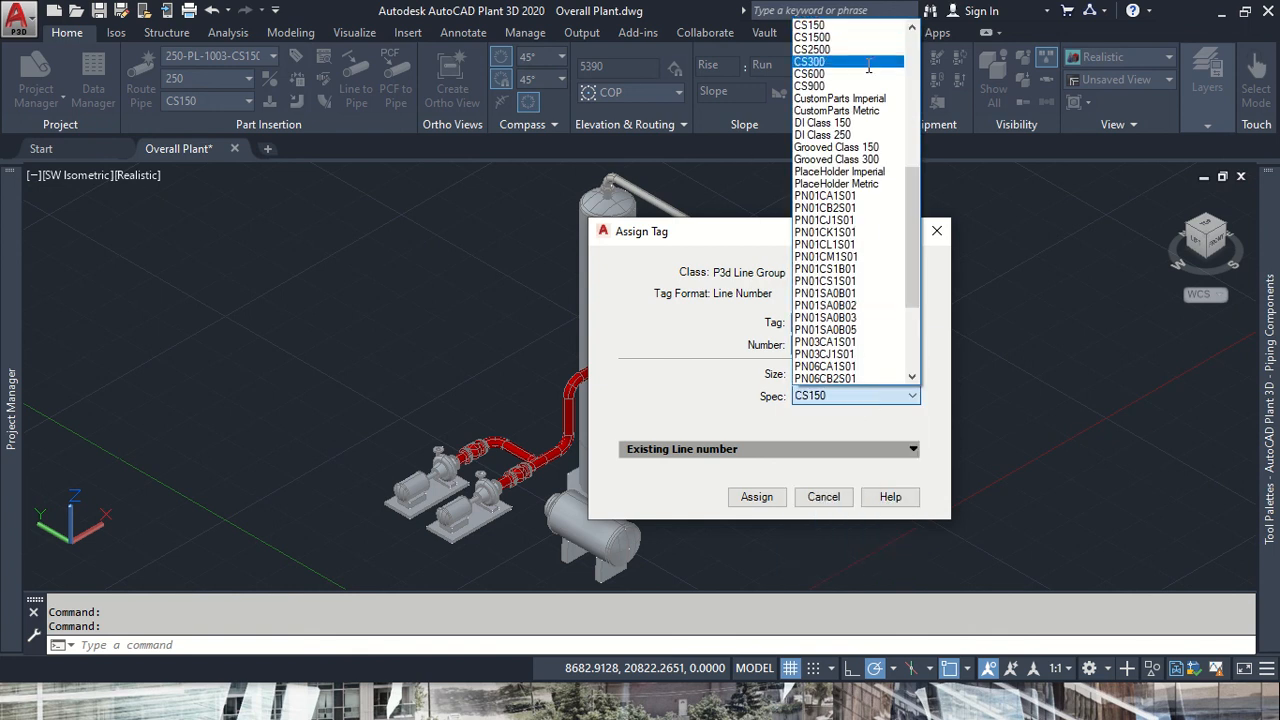
scroll(866, 67, up, 1)
click(860, 98)
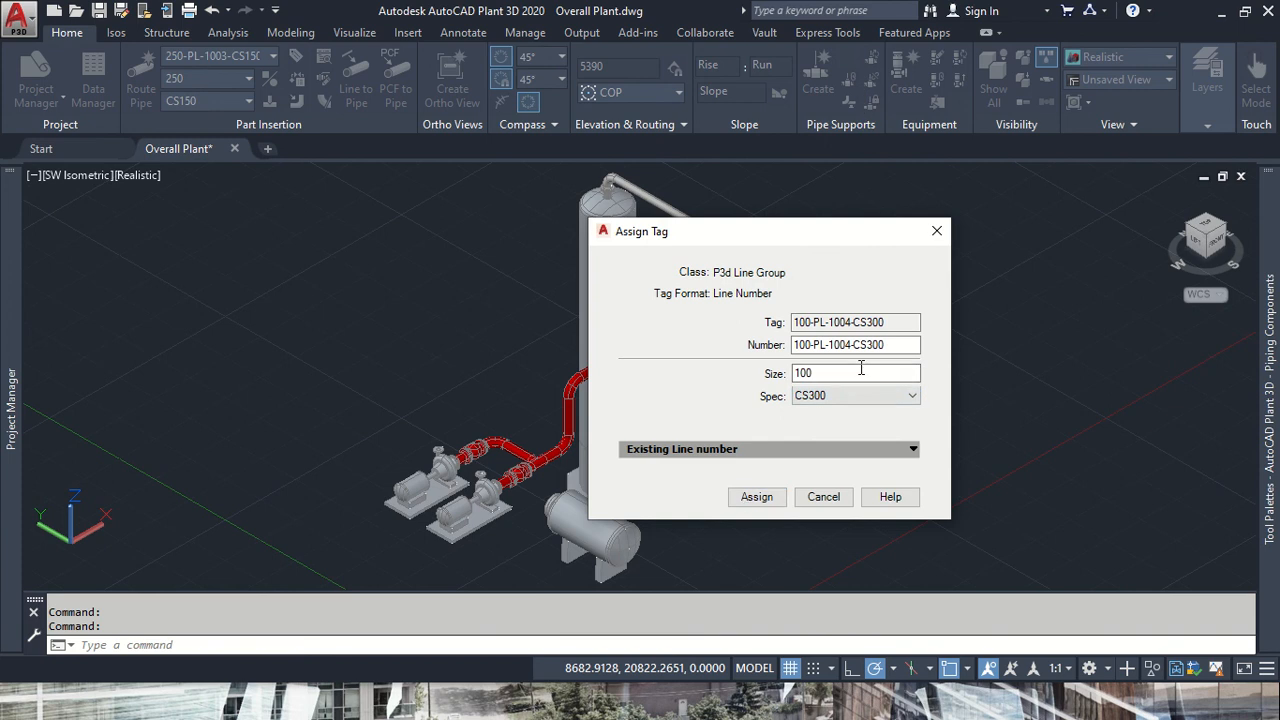
key(Tab)
click(757, 497)
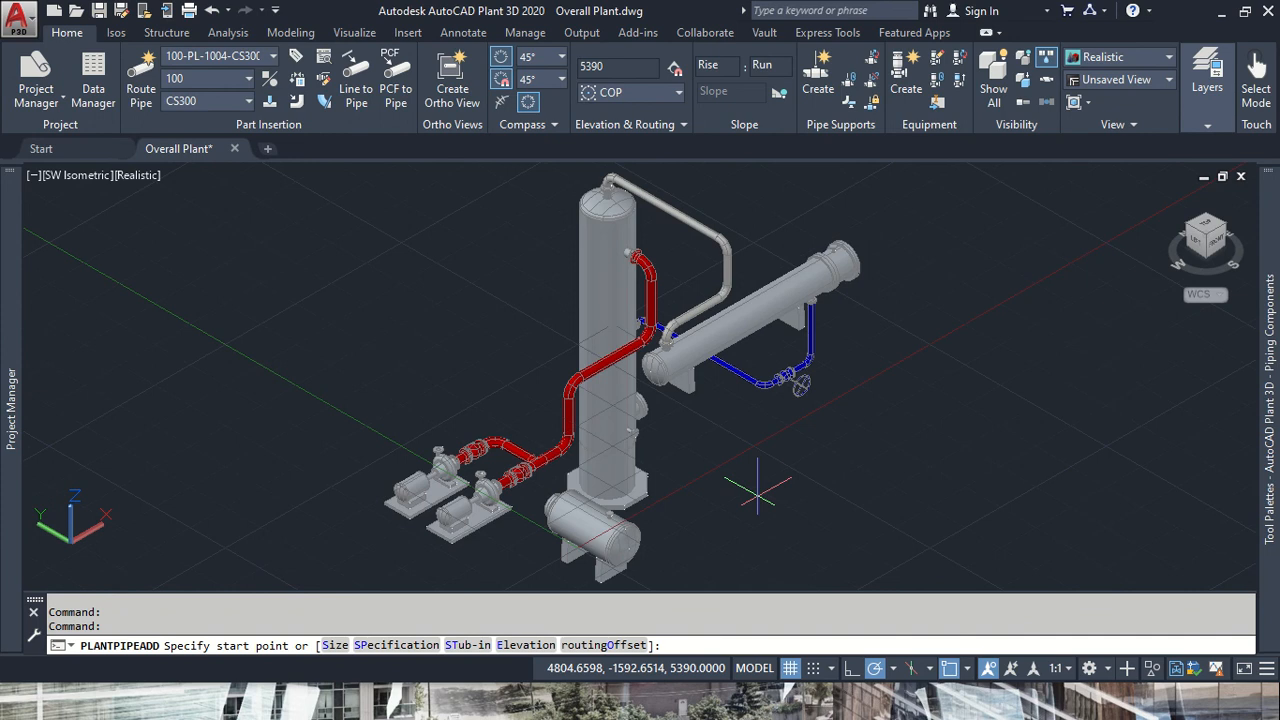
- Route the new line 357 vertically up from the top nozzle of the rear pump and end the run
scroll(480, 500, up, 3)
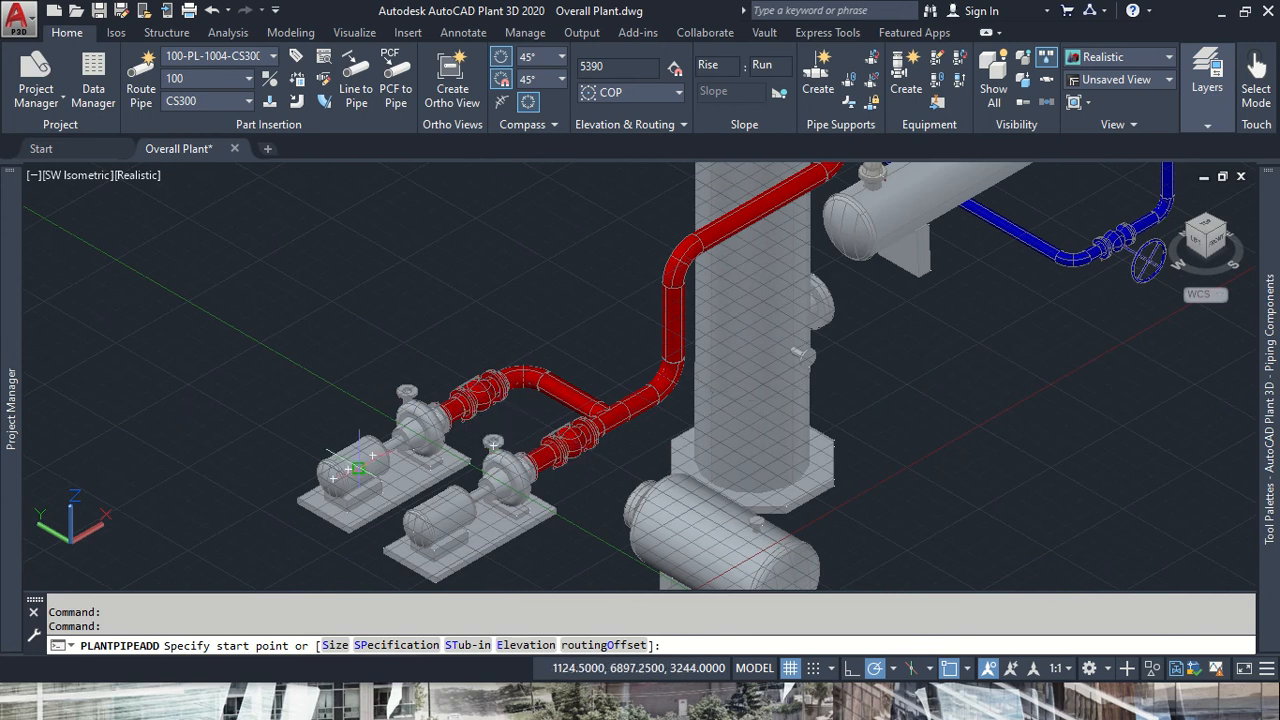
scroll(359, 401, up, 5)
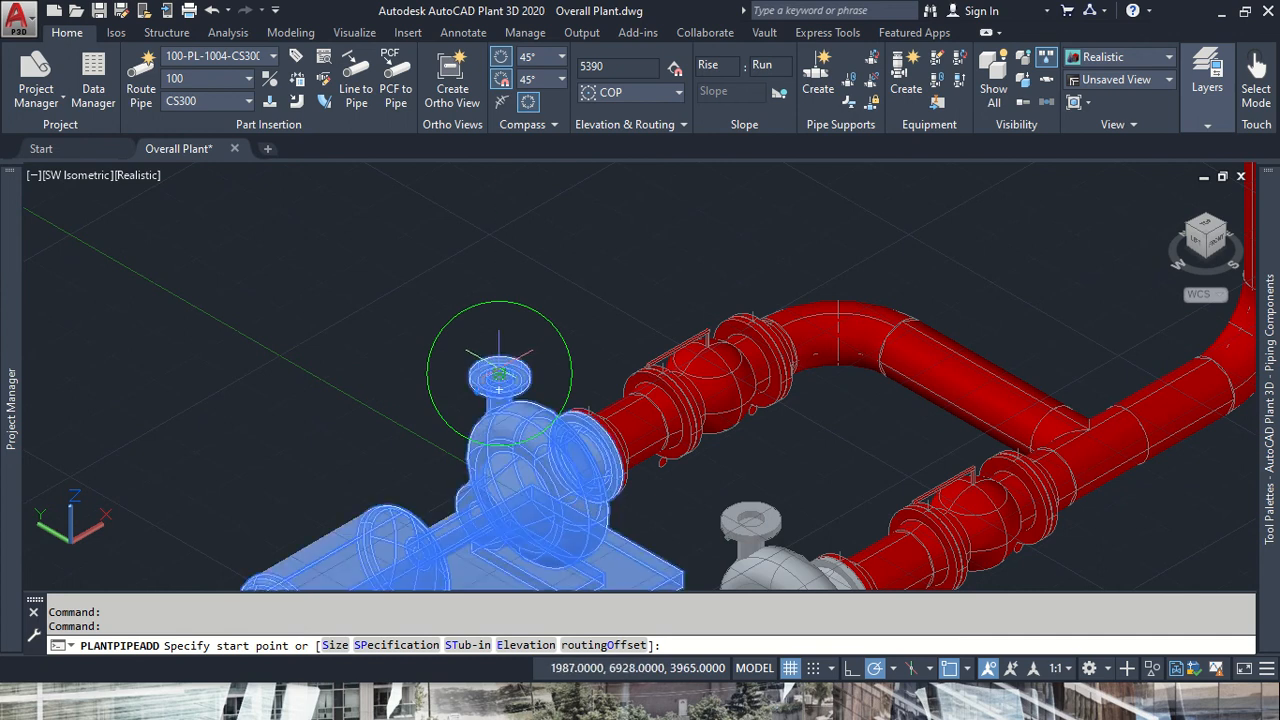
click(499, 374)
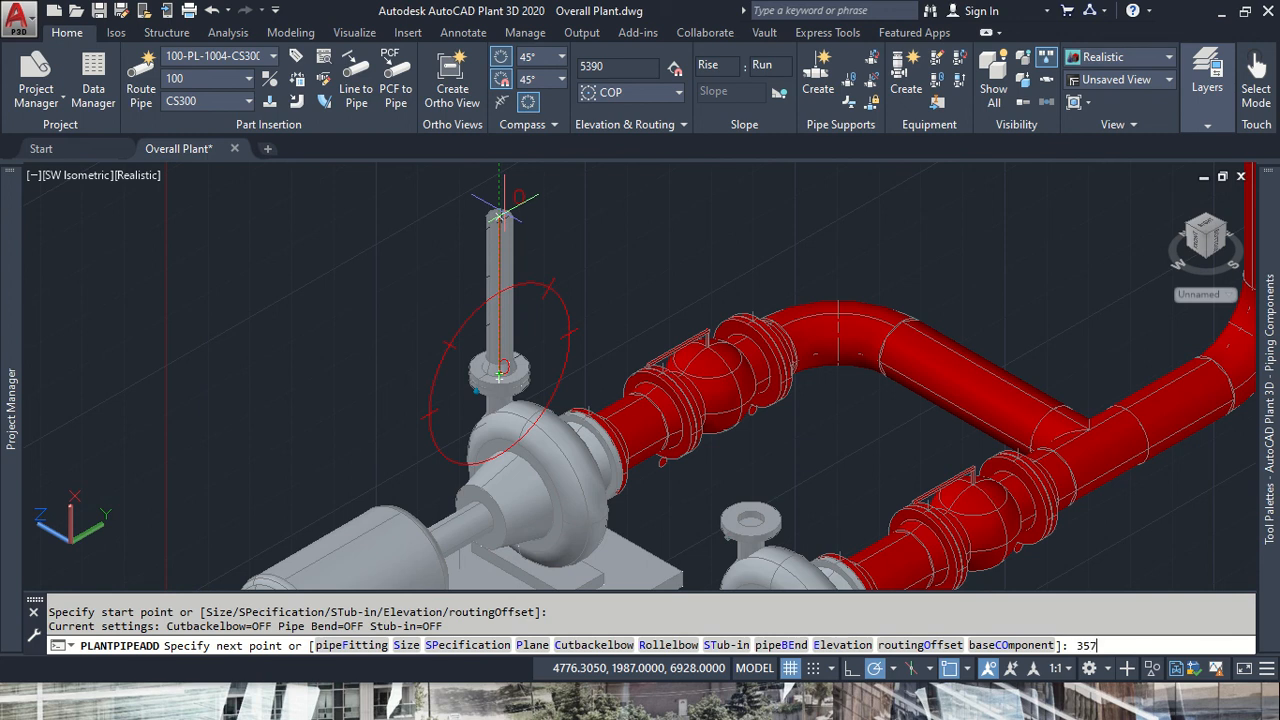
text(357)
key(Return)
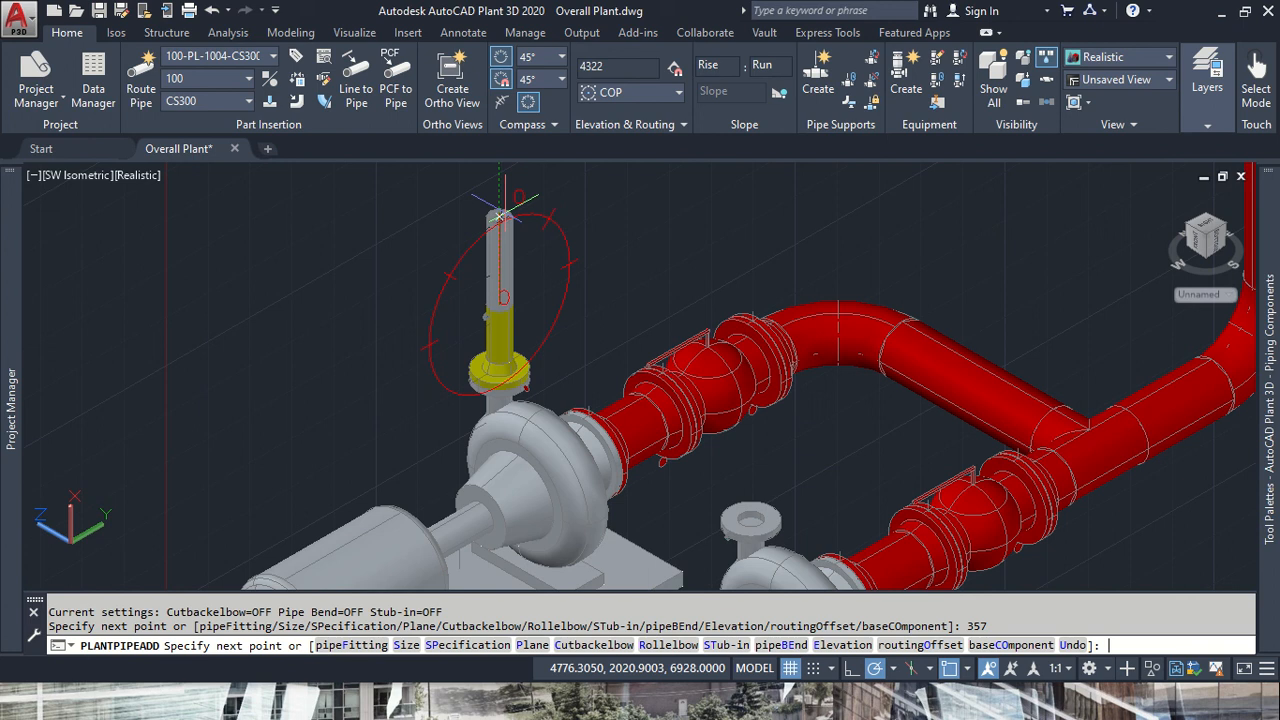
key(Escape)
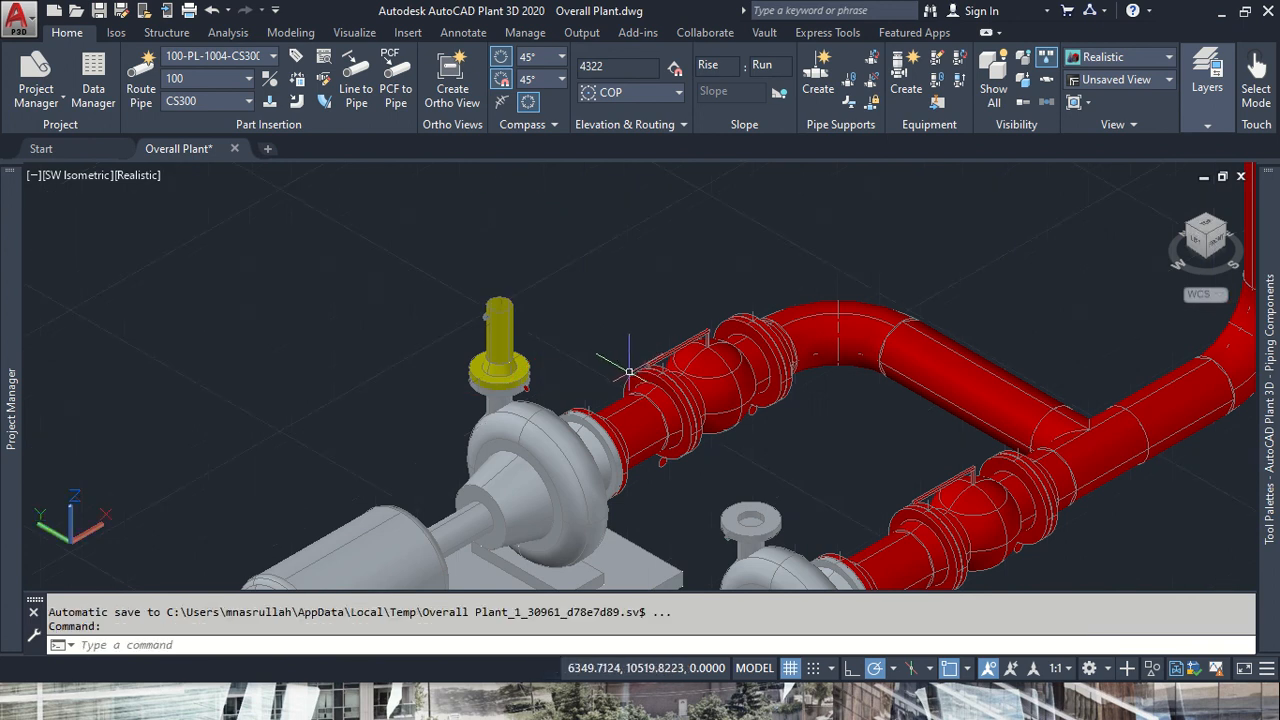
- Route a pipe 381 vertically up from the front pump's top nozzle and end the run
mouse_move(631, 373)
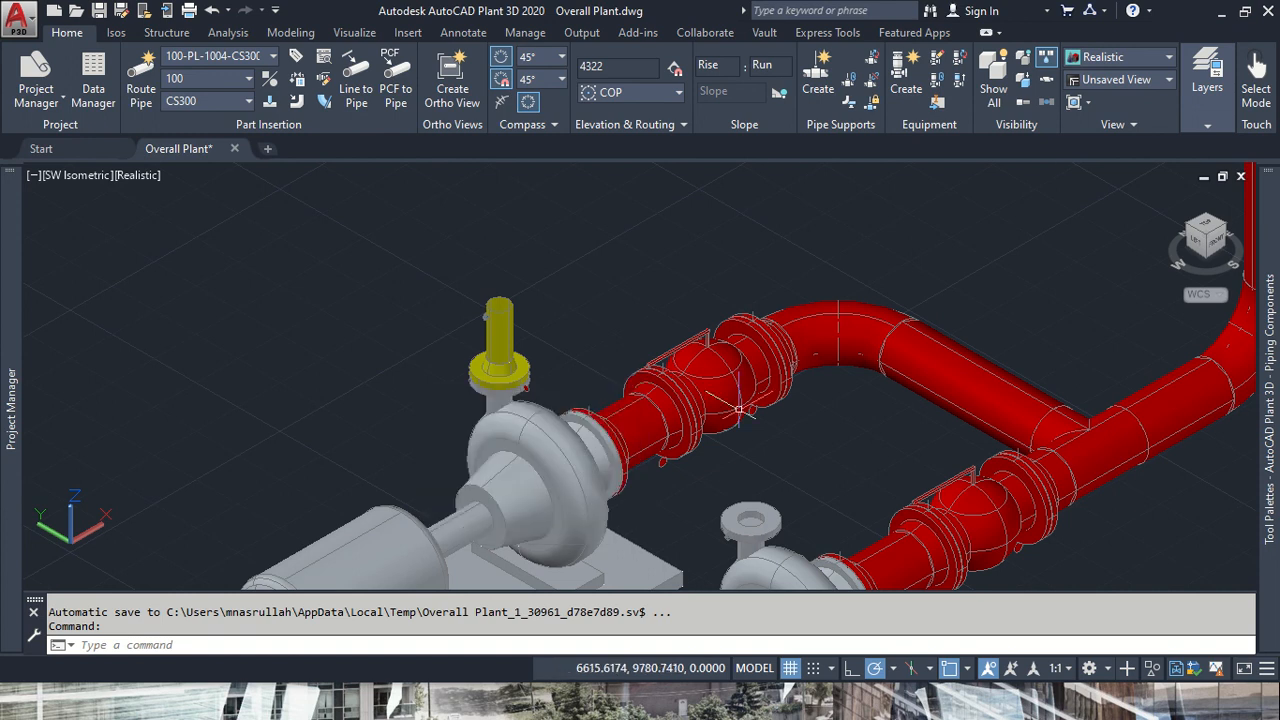
click(764, 523)
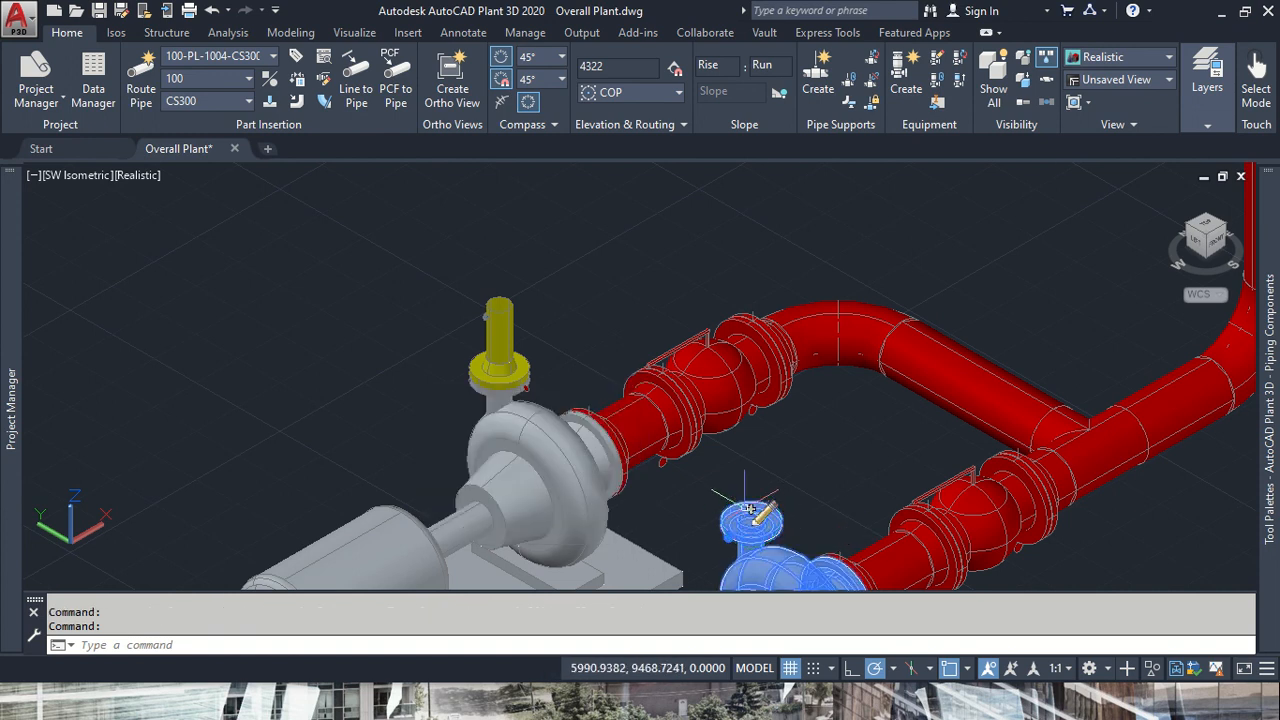
click(752, 517)
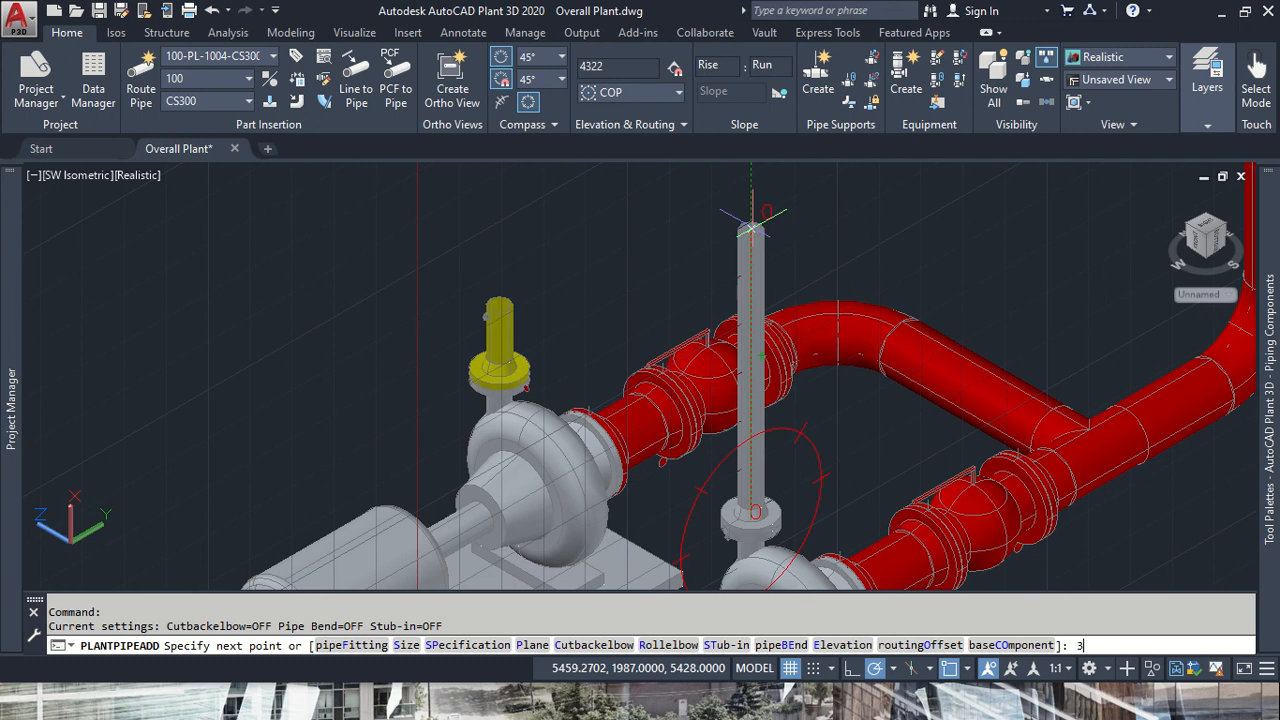
key(Return)
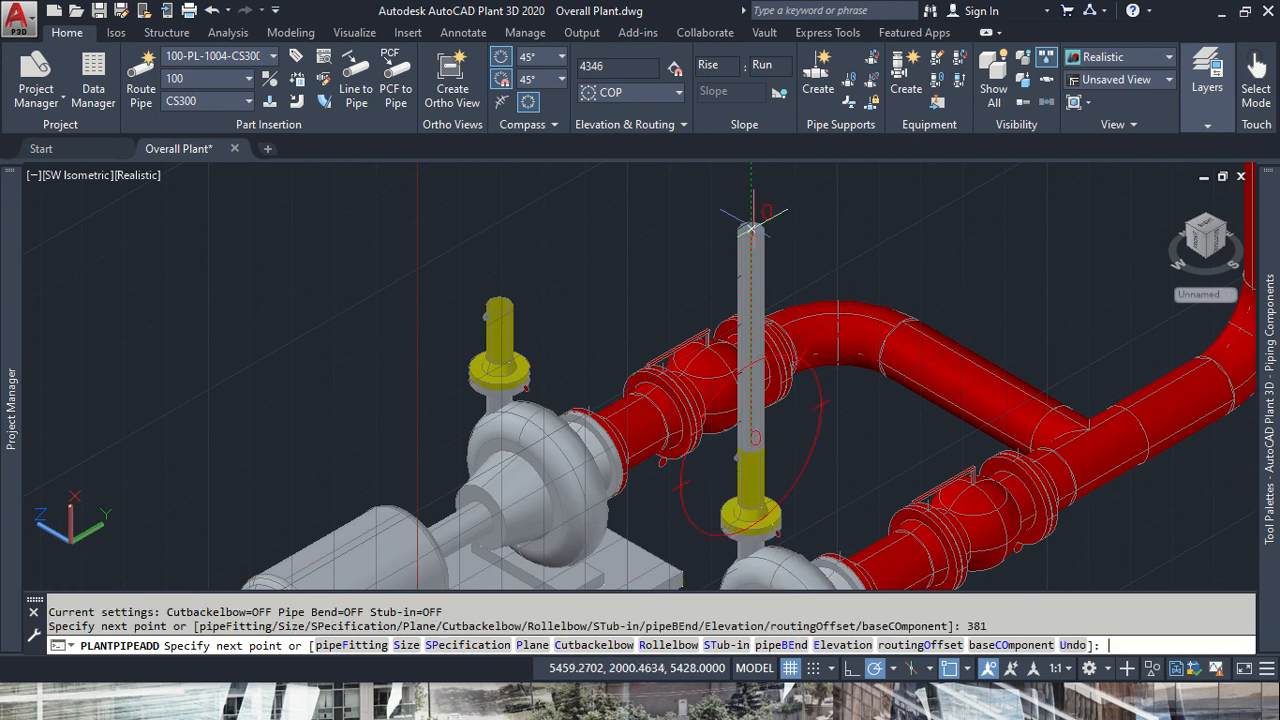
key(Escape)
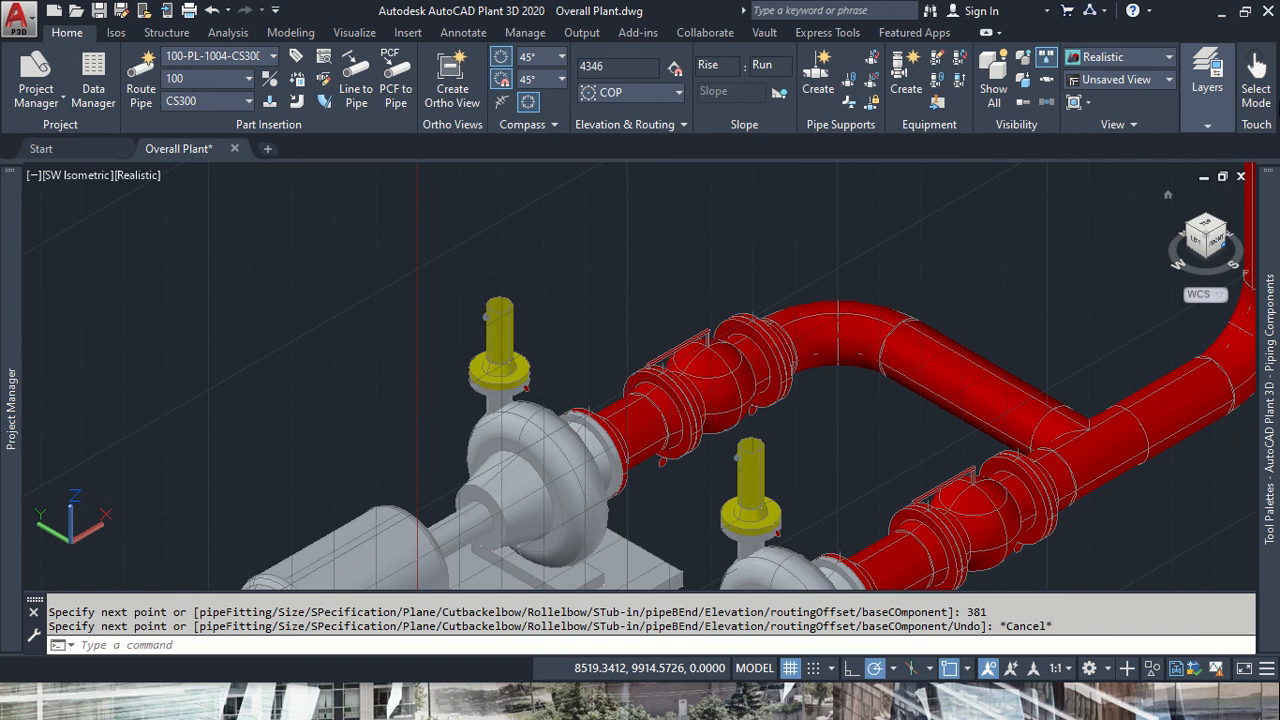
- Place a CS300 flanged RF gate valve on the rear pump's vertical pipe end, with its handwheel pointing northeast
mouse_move(1268, 330)
scroll(1222, 416, down, 15)
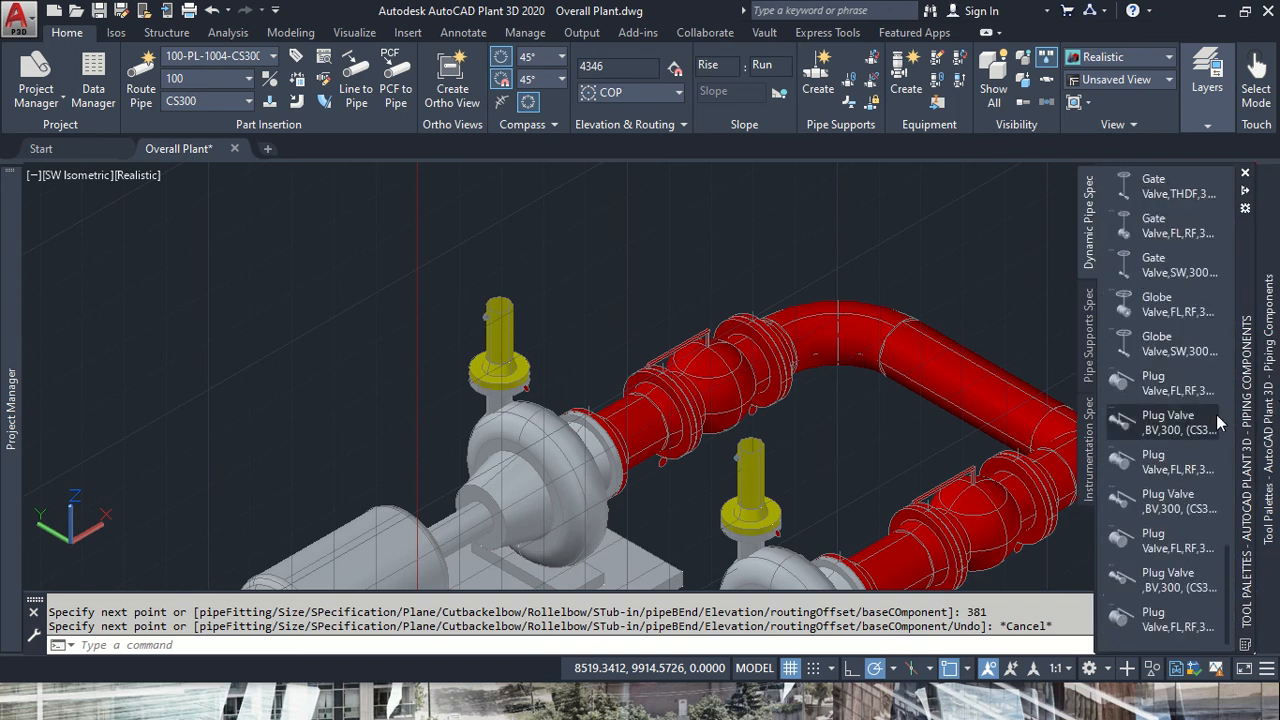
scroll(1215, 415, up, 3)
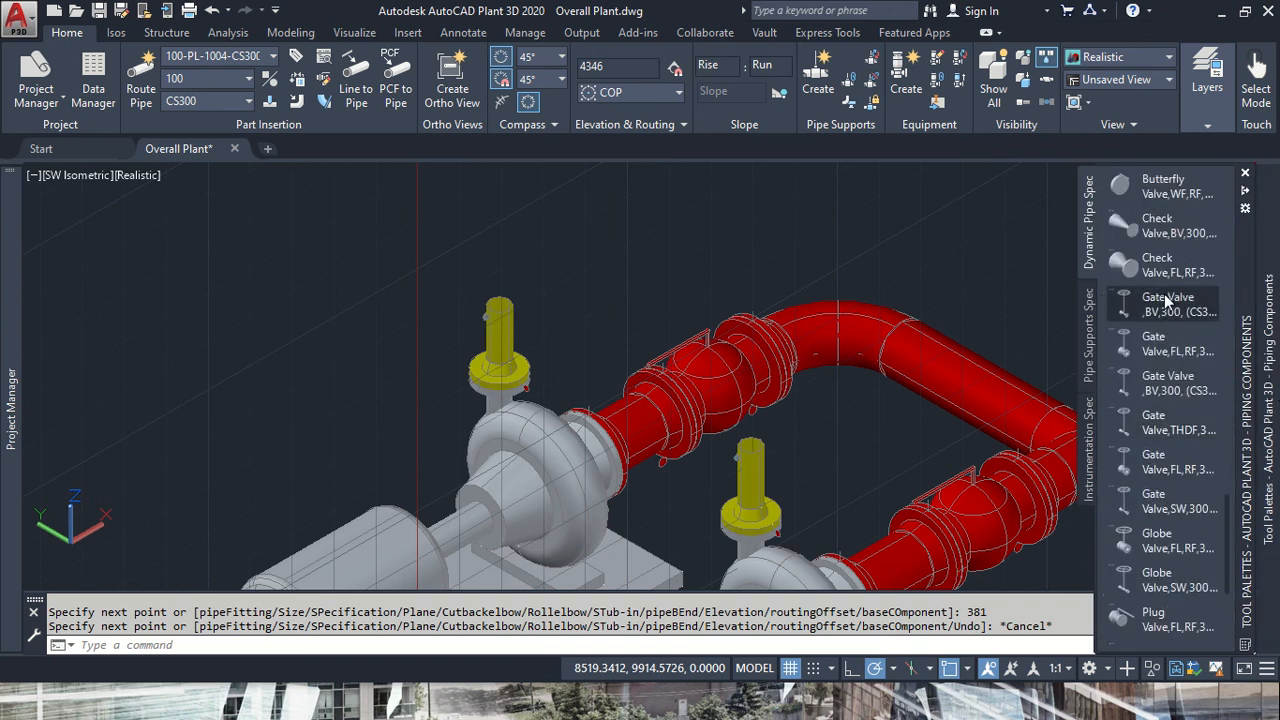
click(1164, 354)
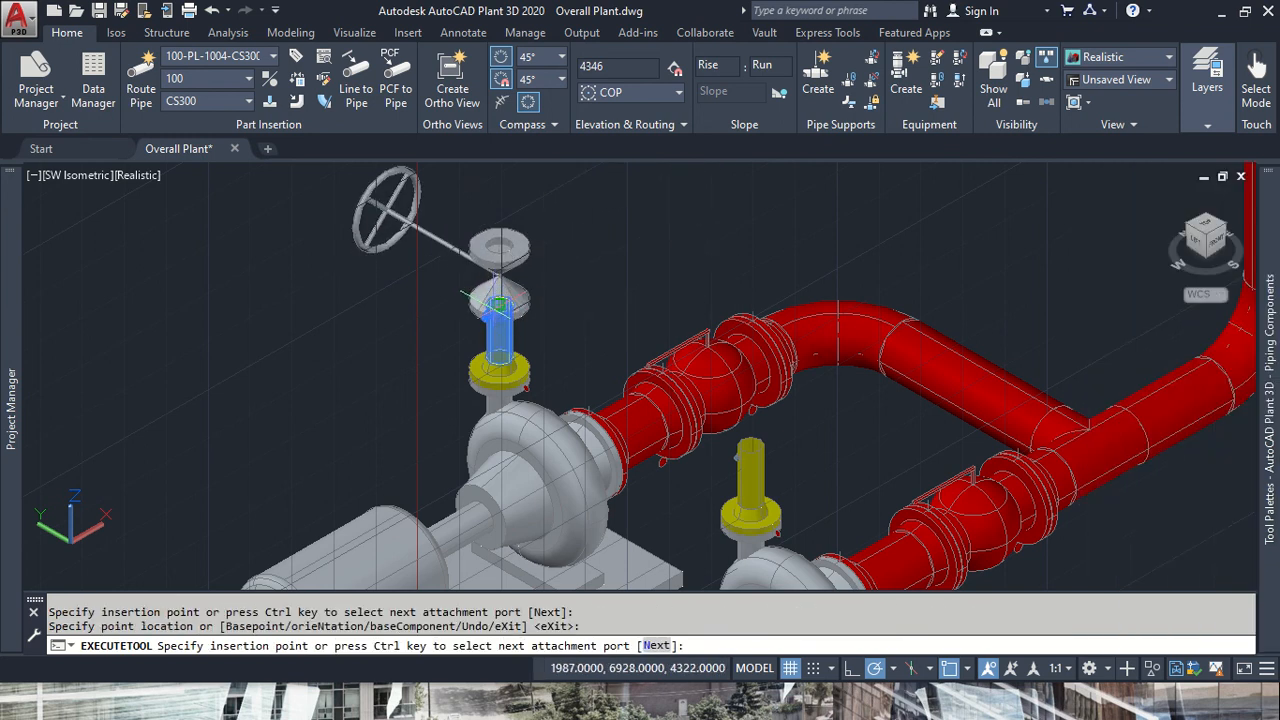
click(498, 303)
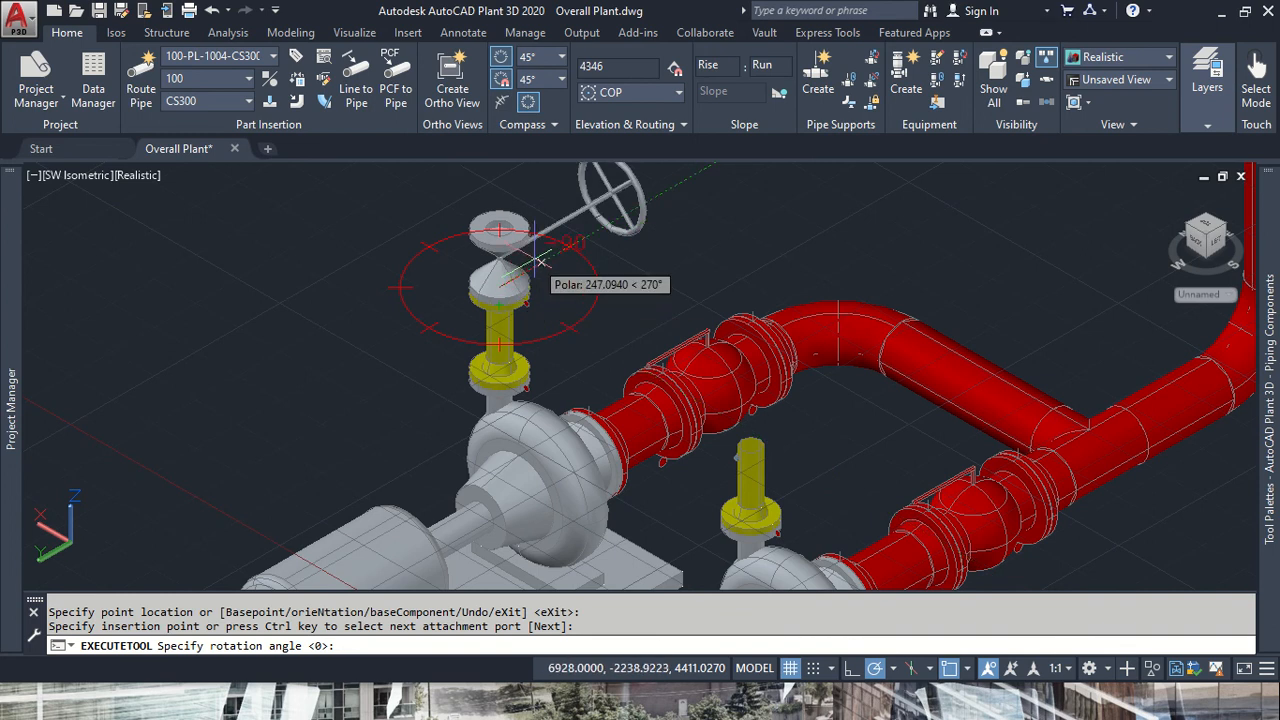
middle_drag(548, 215, 550, 300)
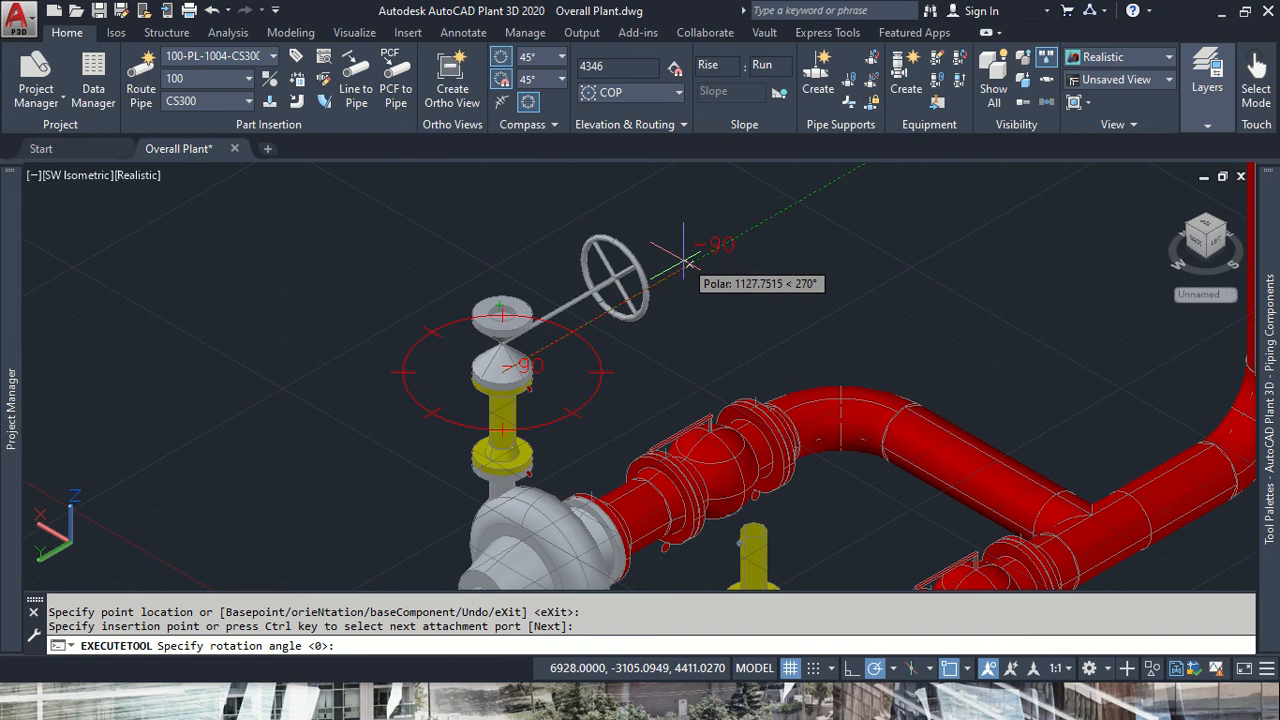
click(539, 213)
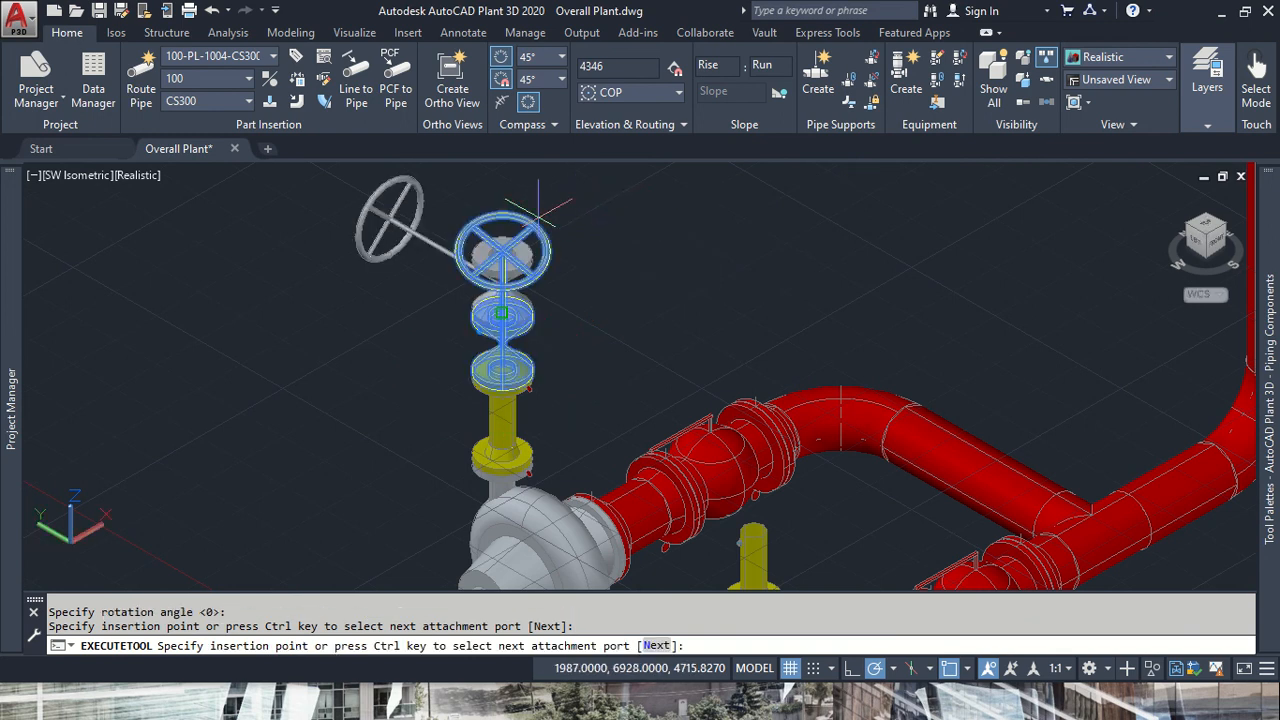
key(Escape)
- Choose the 100 GATE VALVE, DOUBLE DISC, 4" ND, 300 LB, RF, ASME B16.10, 12" LG as the rear pump valve's type
click(524, 328)
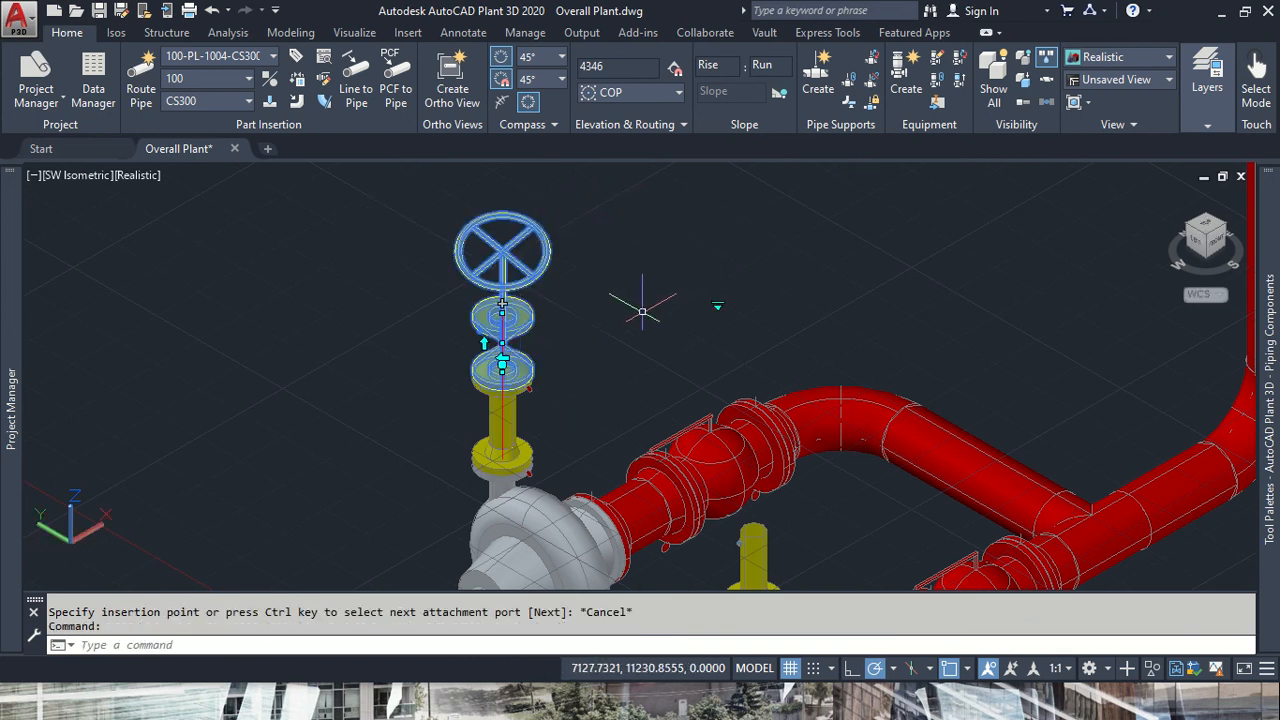
click(714, 292)
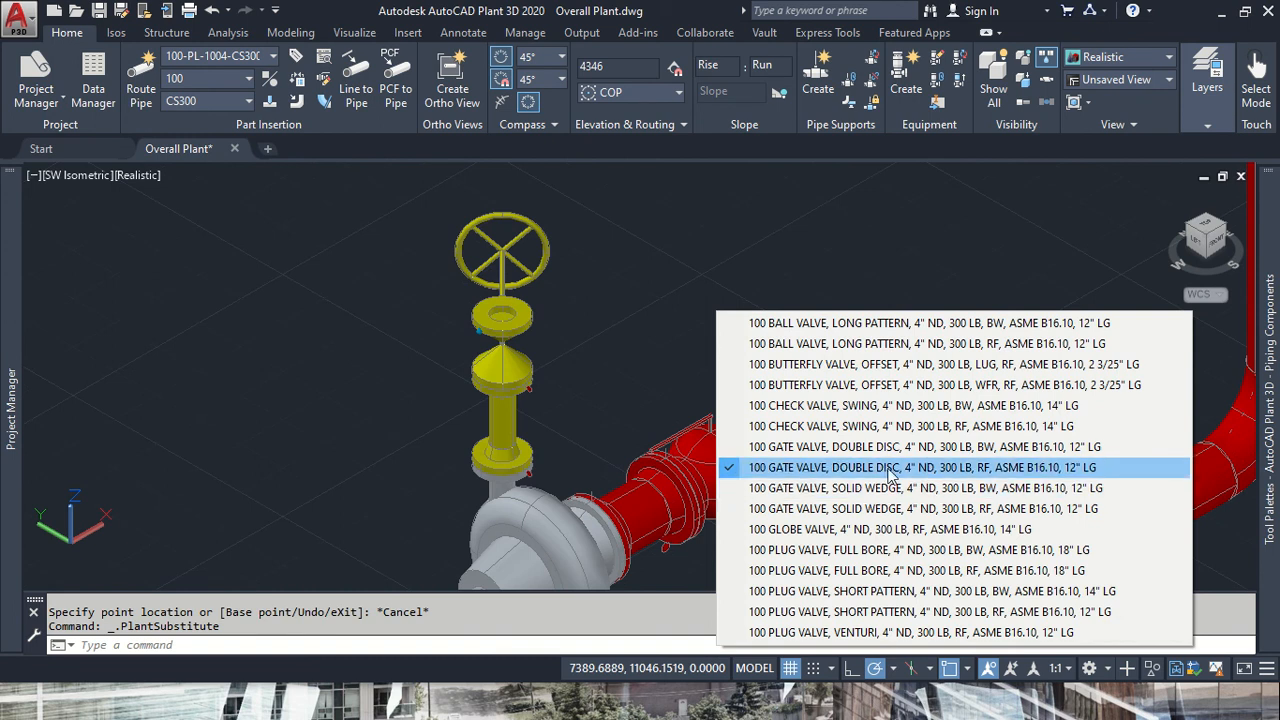
click(975, 467)
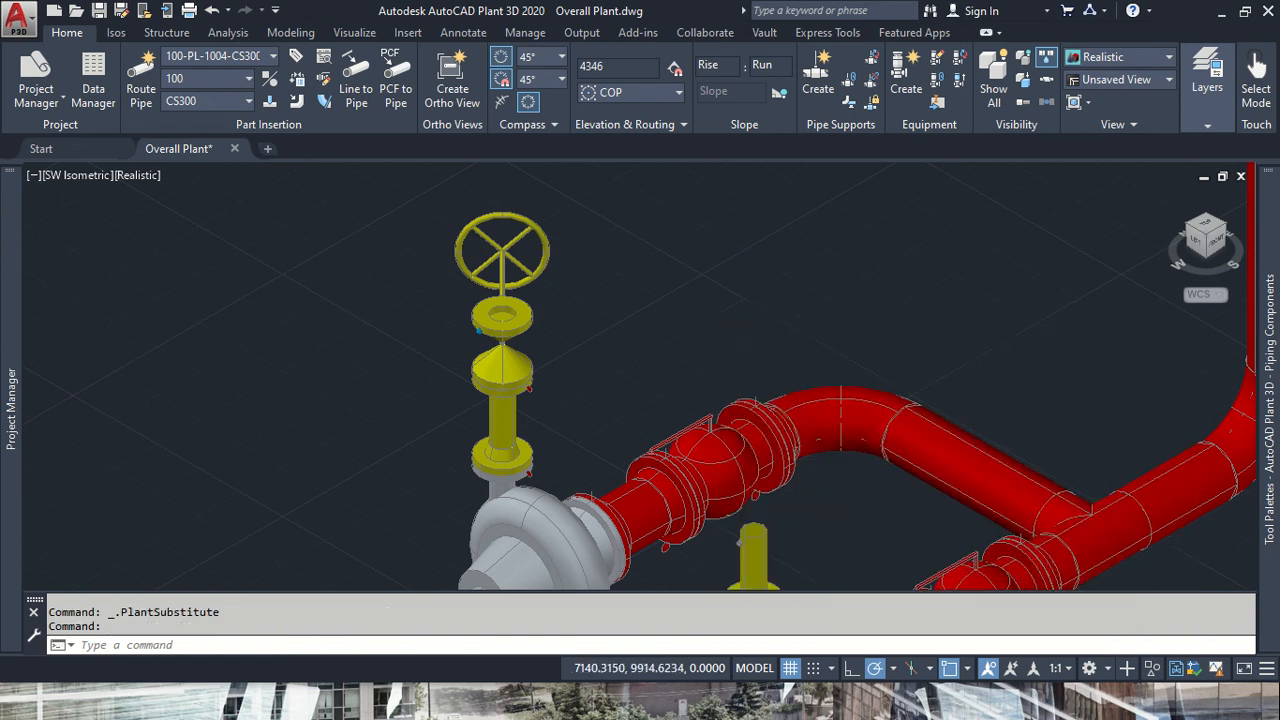
- Place the same flanged RF gate valve on the front pump's vertical pipe end, with its handwheel pointing southeast
scroll(870, 443, down, 3)
mouse_move(1270, 232)
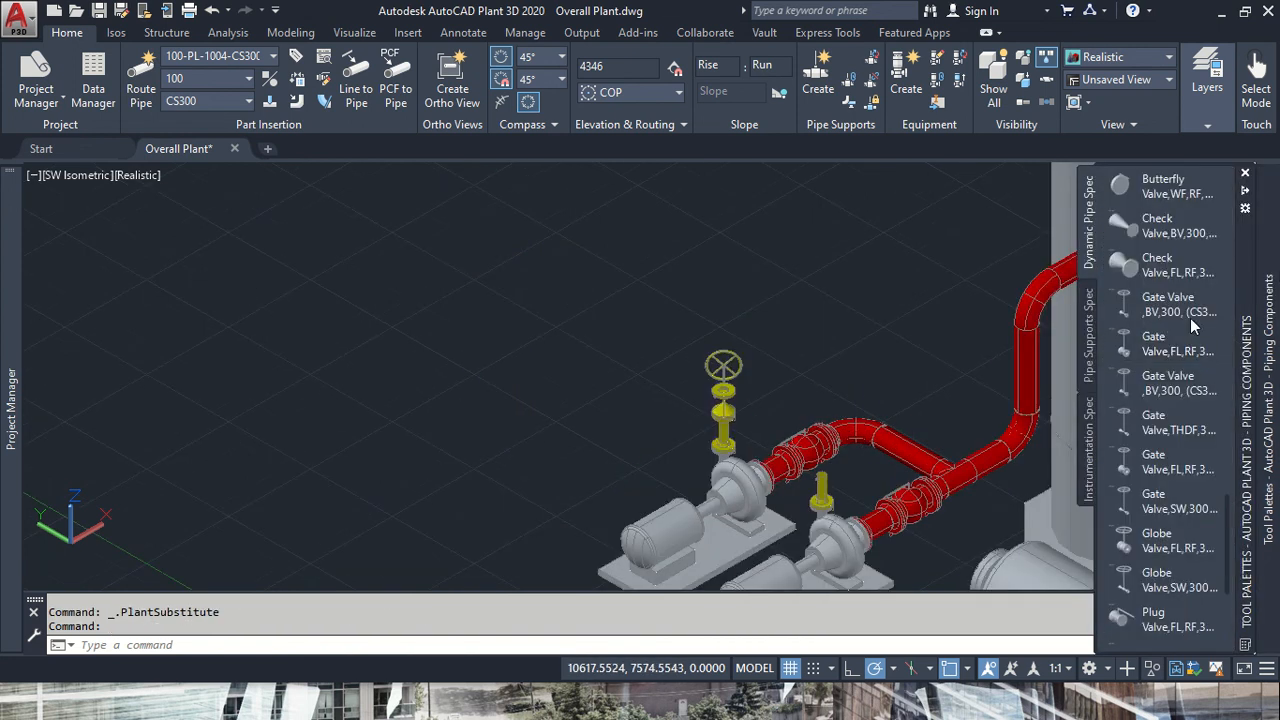
click(1170, 355)
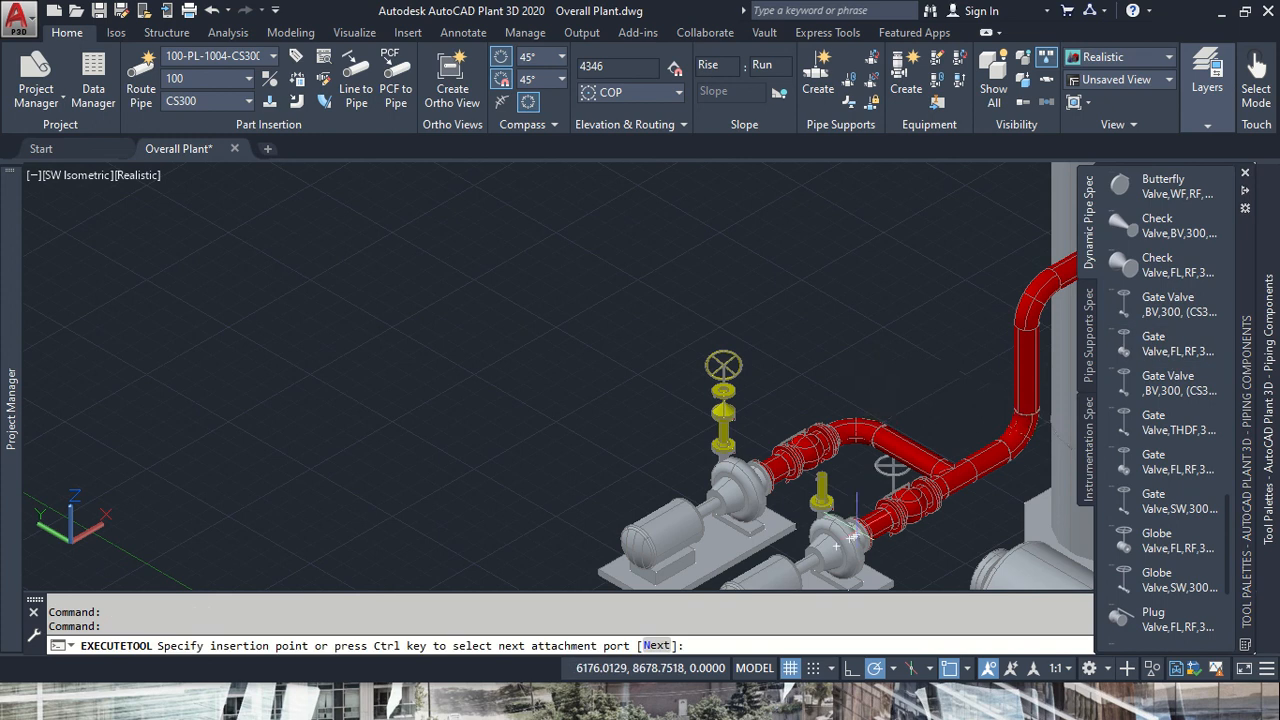
scroll(820, 480, up, 5)
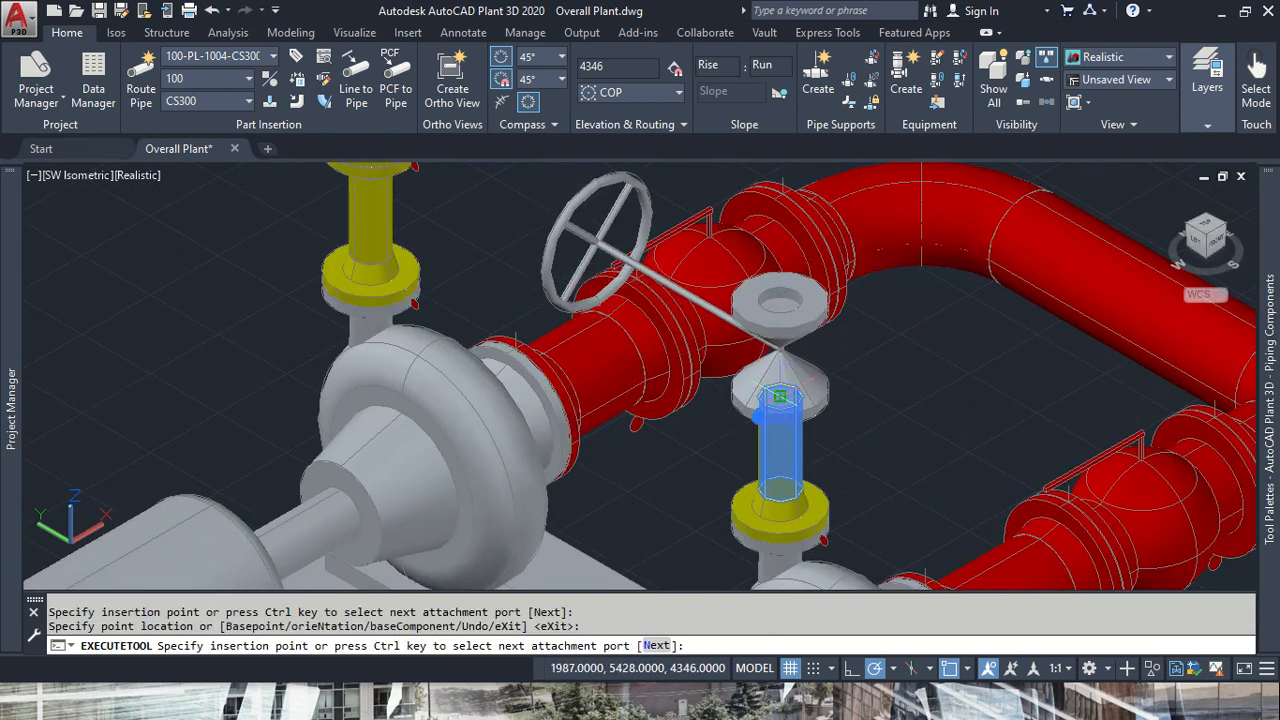
click(780, 410)
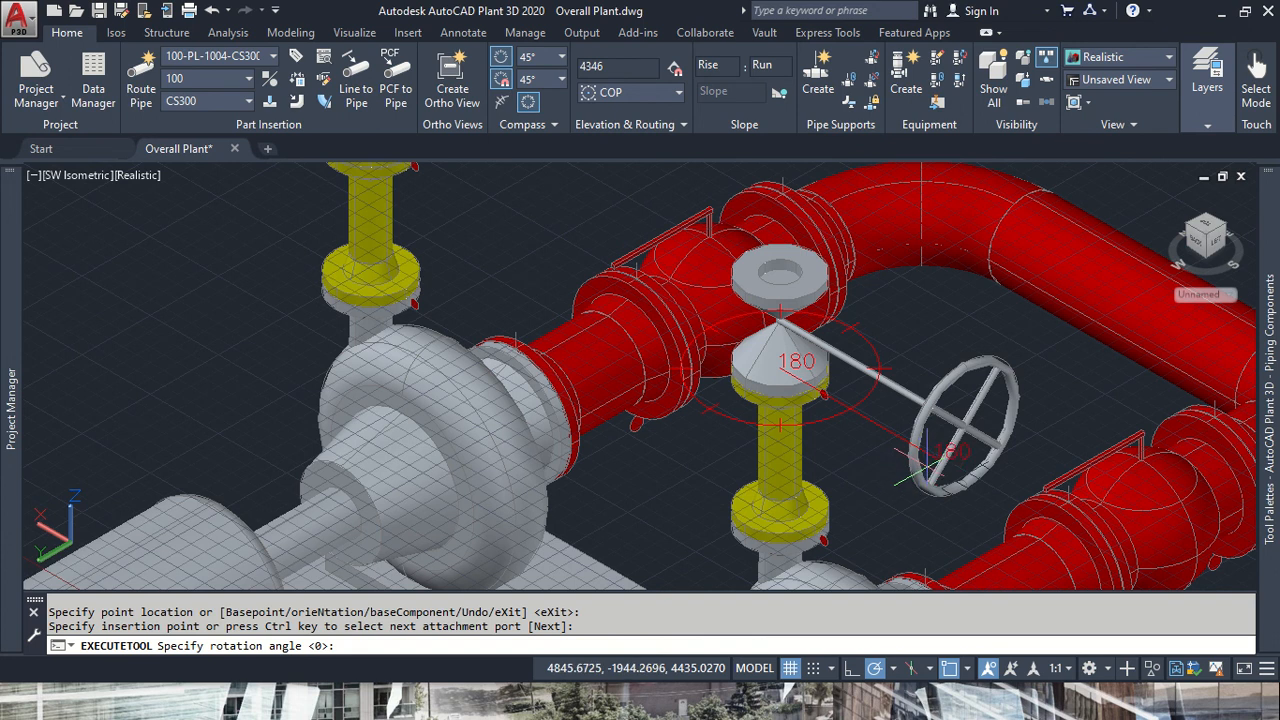
click(1028, 398)
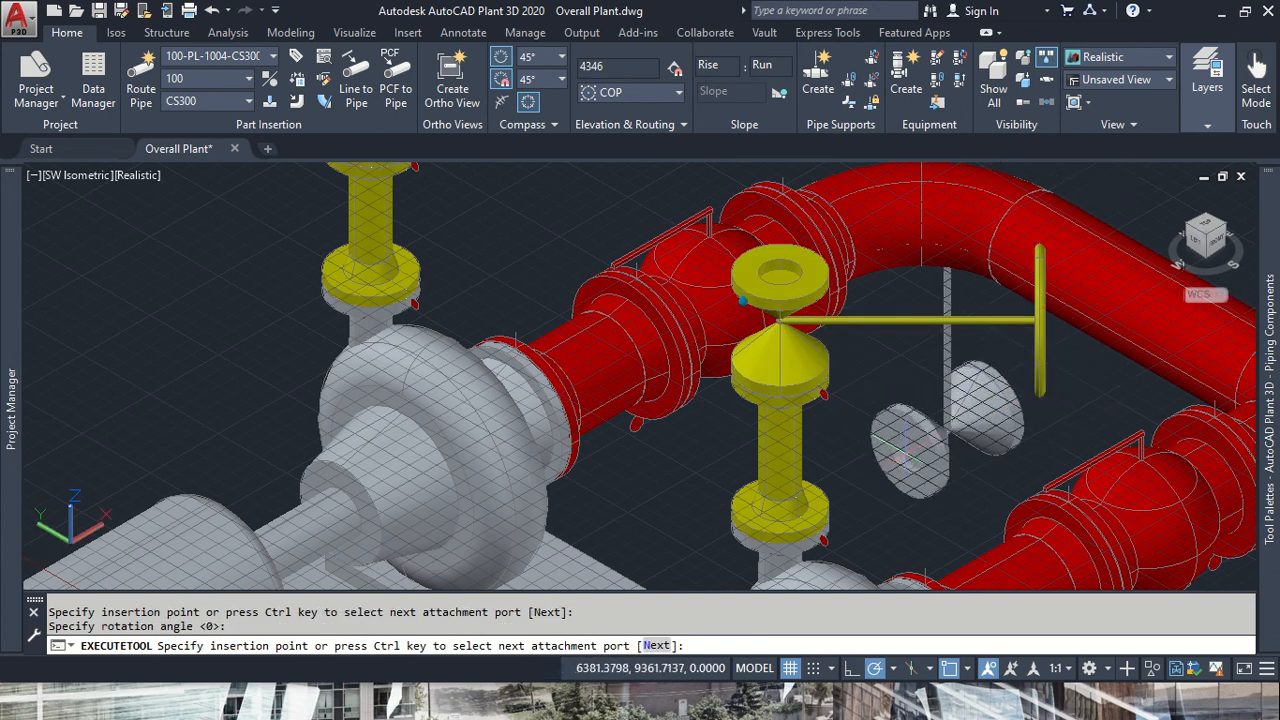
key(Escape)
- Continue the line 528 vertically up from the open upper end of the rear pump's gate valve
scroll(848, 396, down, 2)
middle_drag(816, 351, 822, 473)
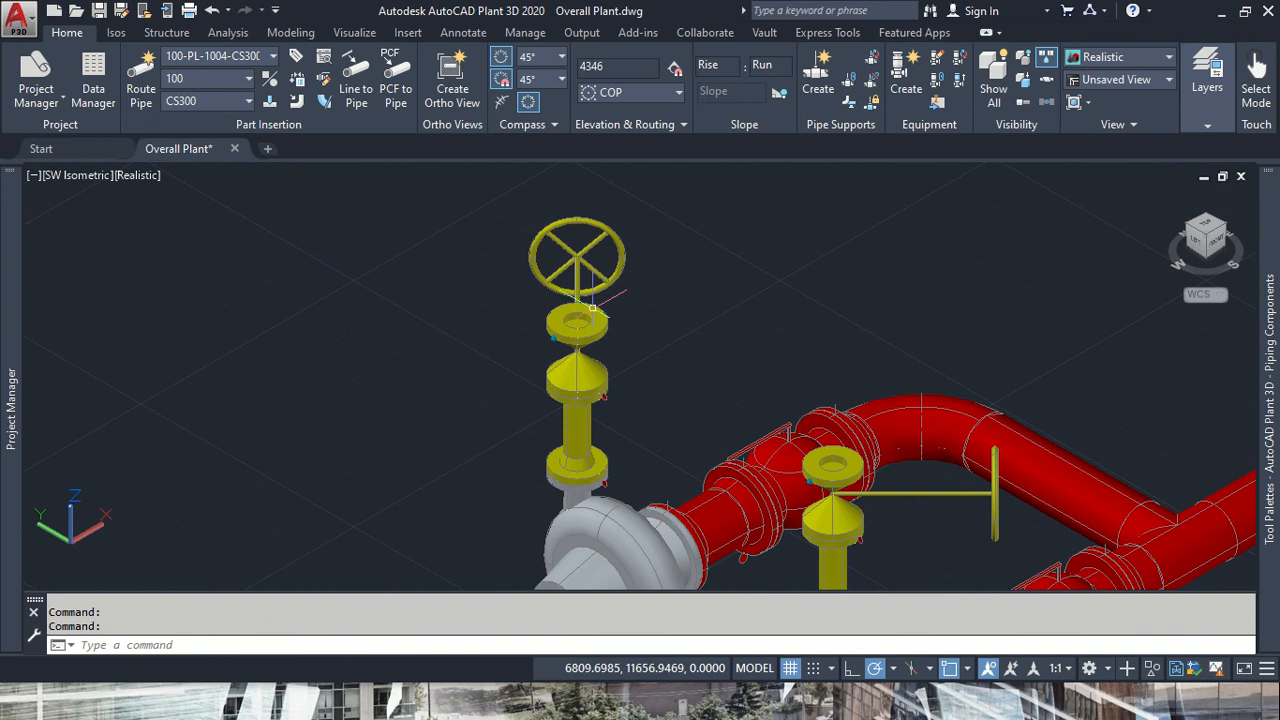
mouse_move(592, 310)
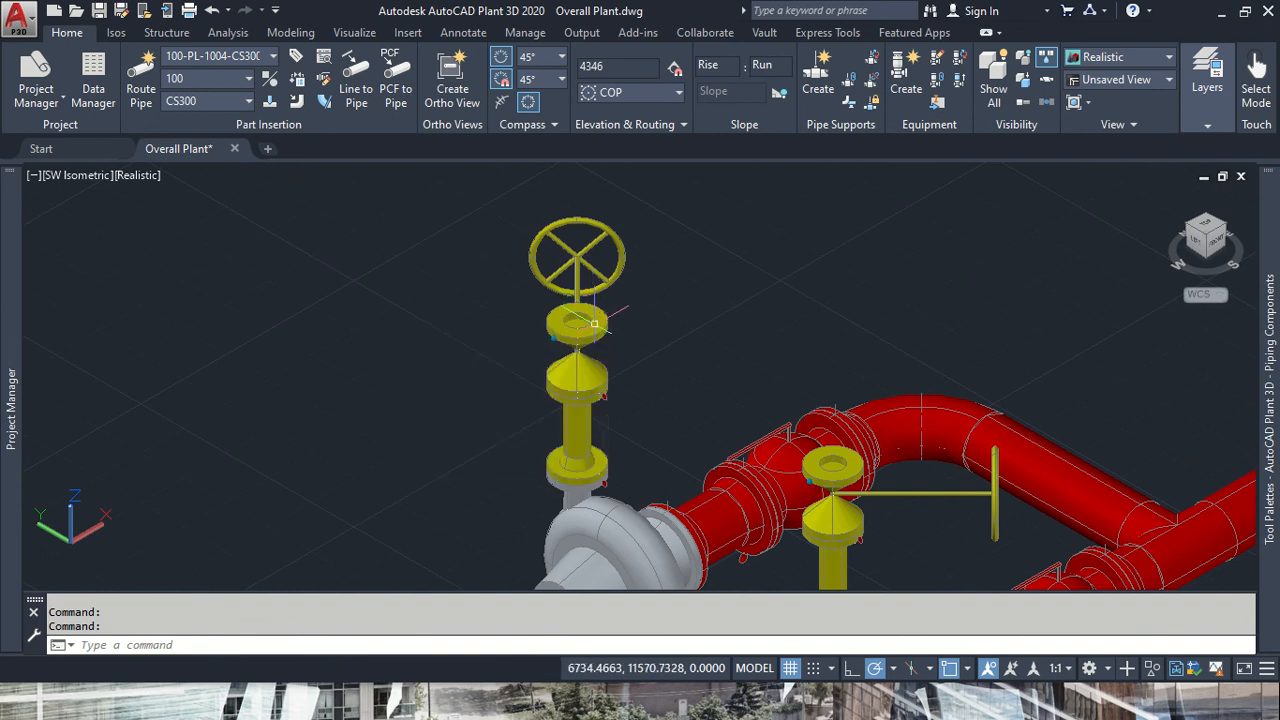
click(572, 330)
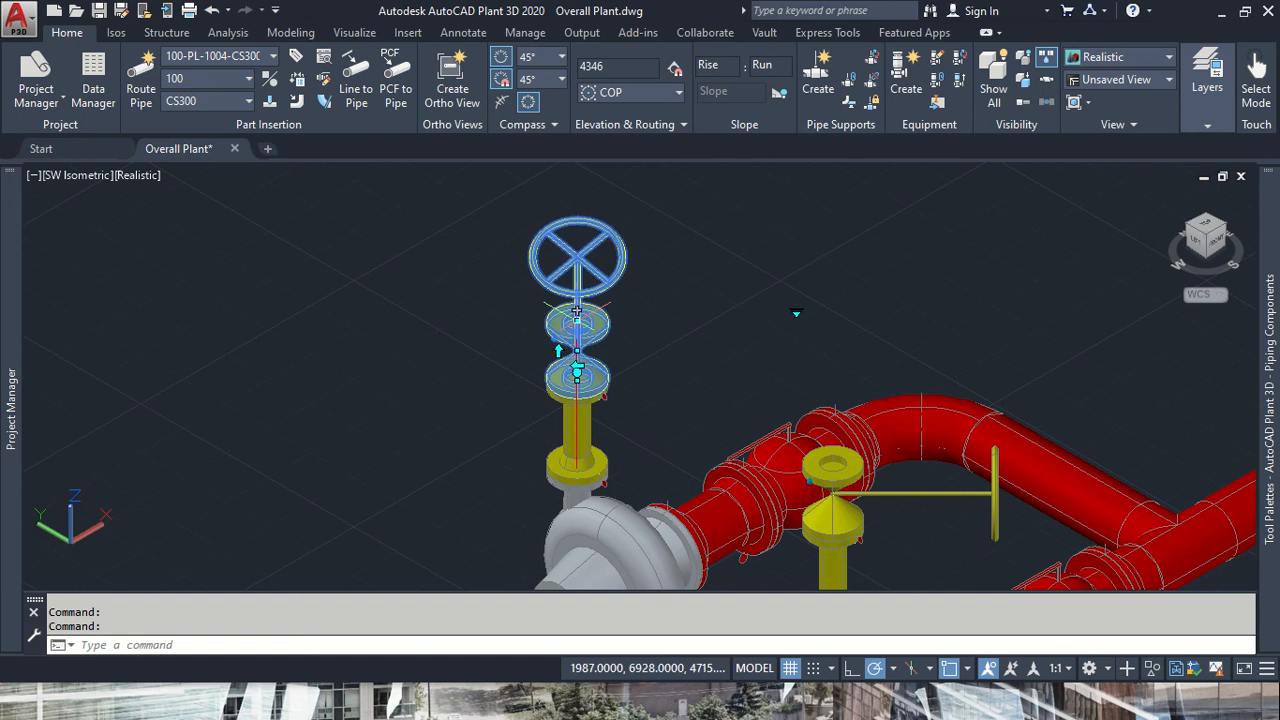
click(577, 310)
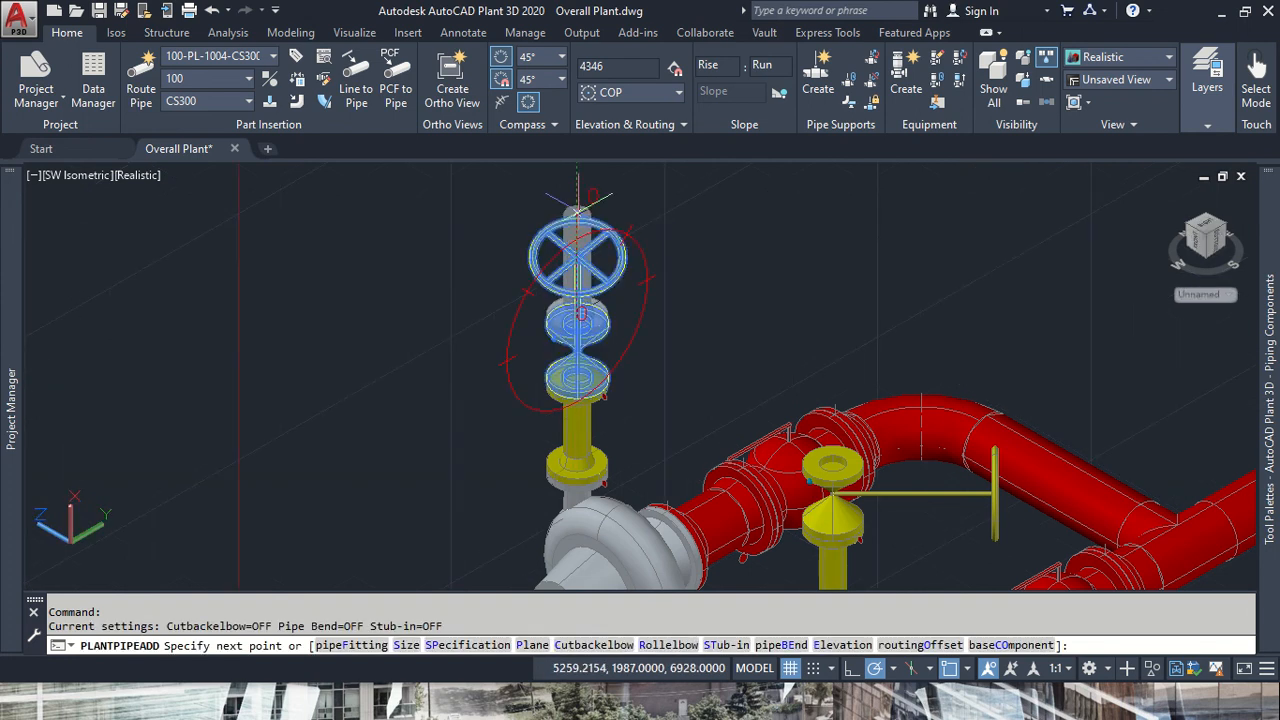
text(528)
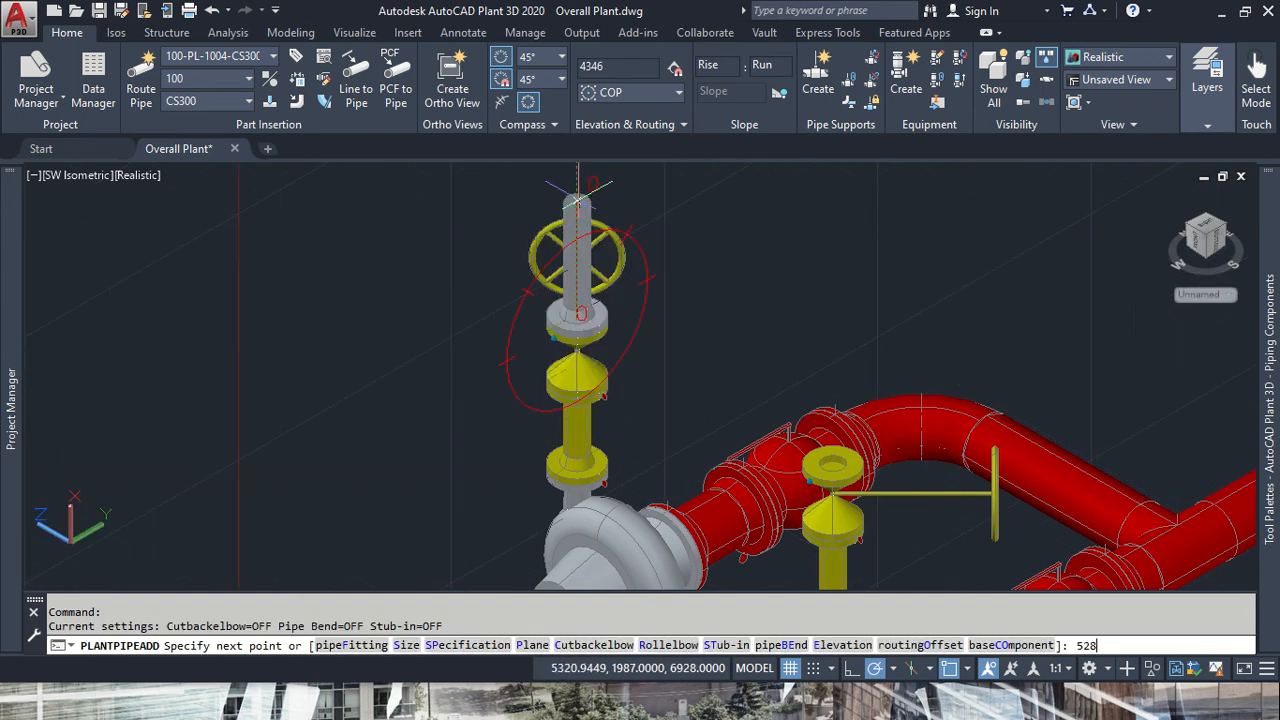
key(Return)
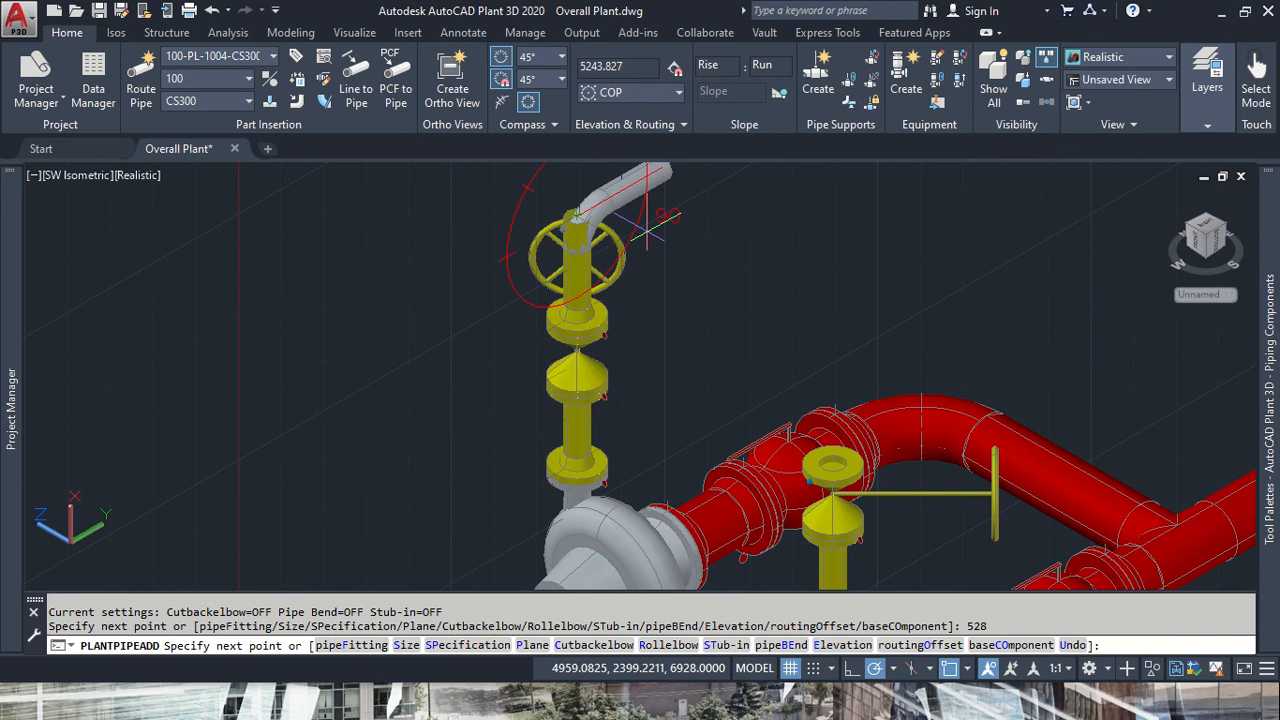
- Continue the rear pump's line 900 horizontally east from its vertical run, and turn it 1500 south across to the front pump's side
text(900)
key(Return)
scroll(648, 230, down, 2)
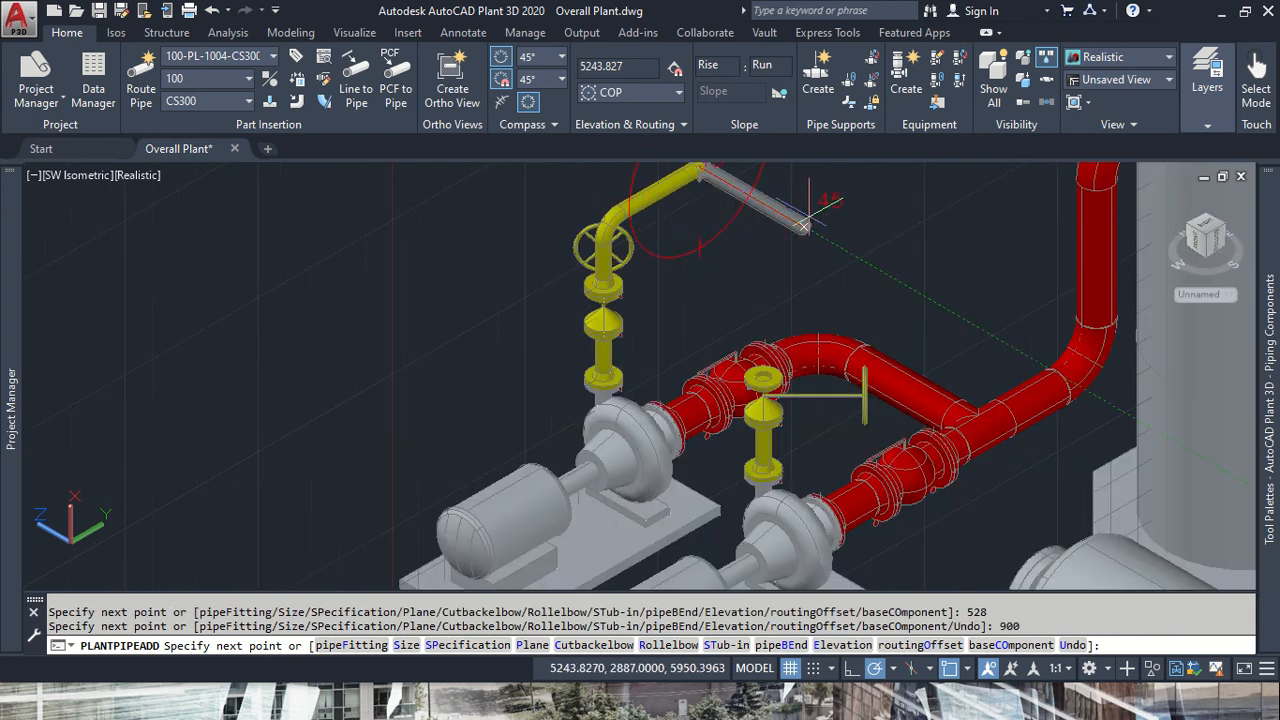
click(832, 380)
middle_drag(790, 218, 749, 343)
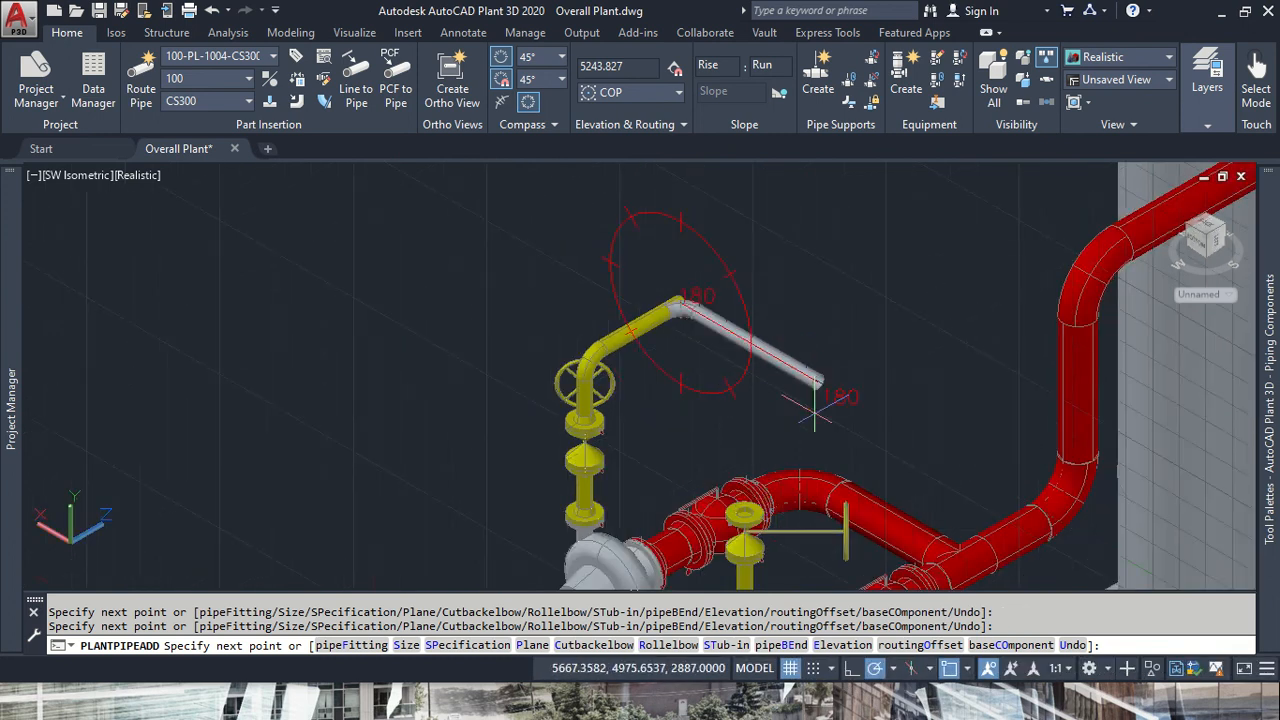
text(1500)
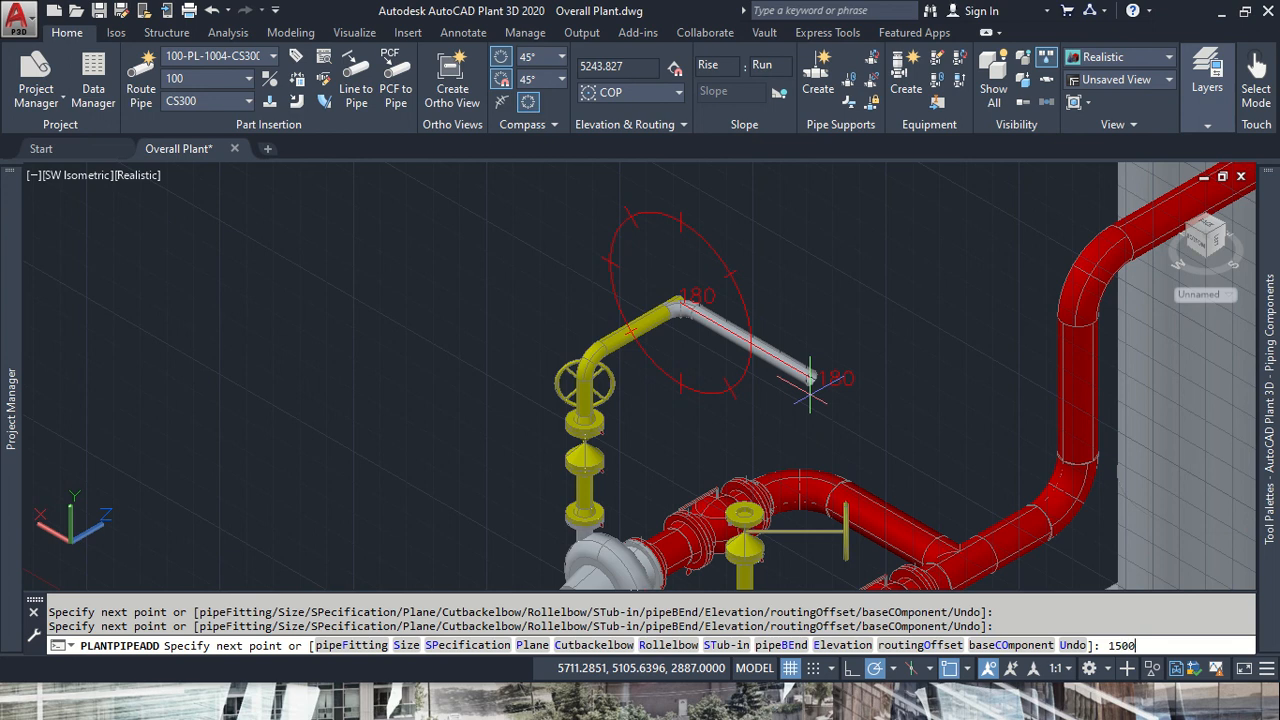
key(Return)
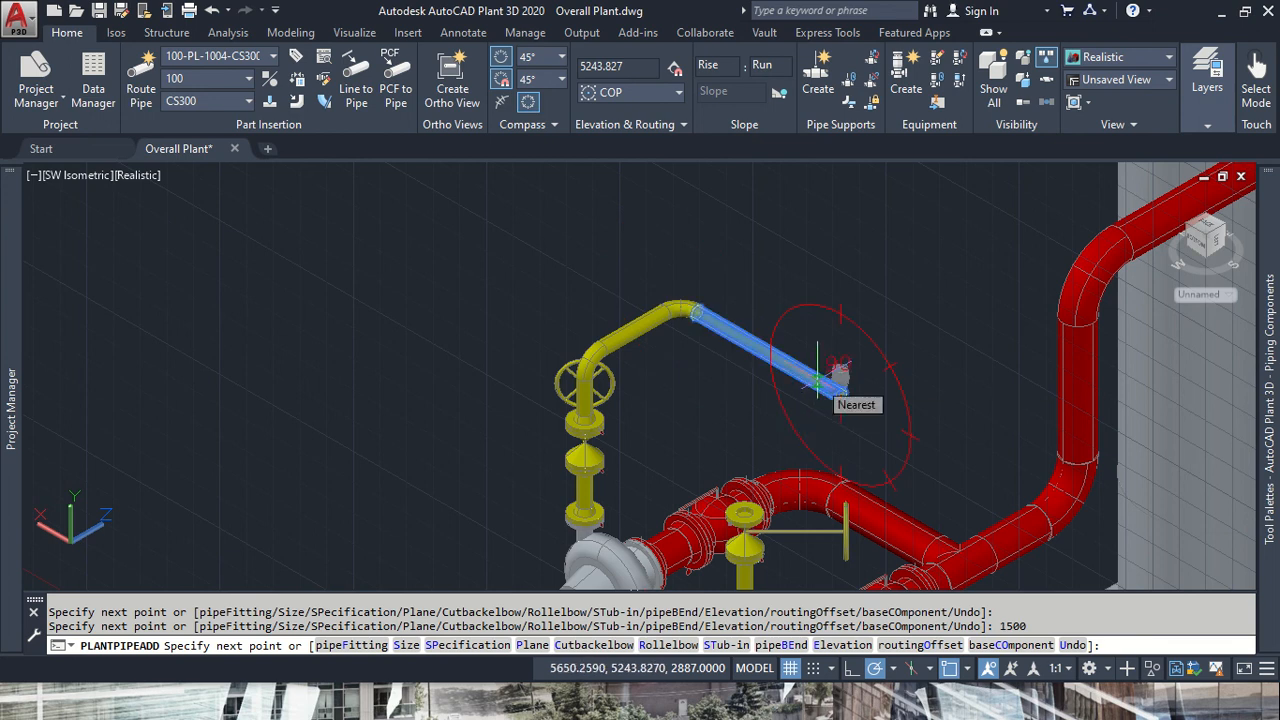
key(Escape)
- Route the line 502 vertically up from the open upper end of the front pump's gate valve
scroll(805, 515, up, 3)
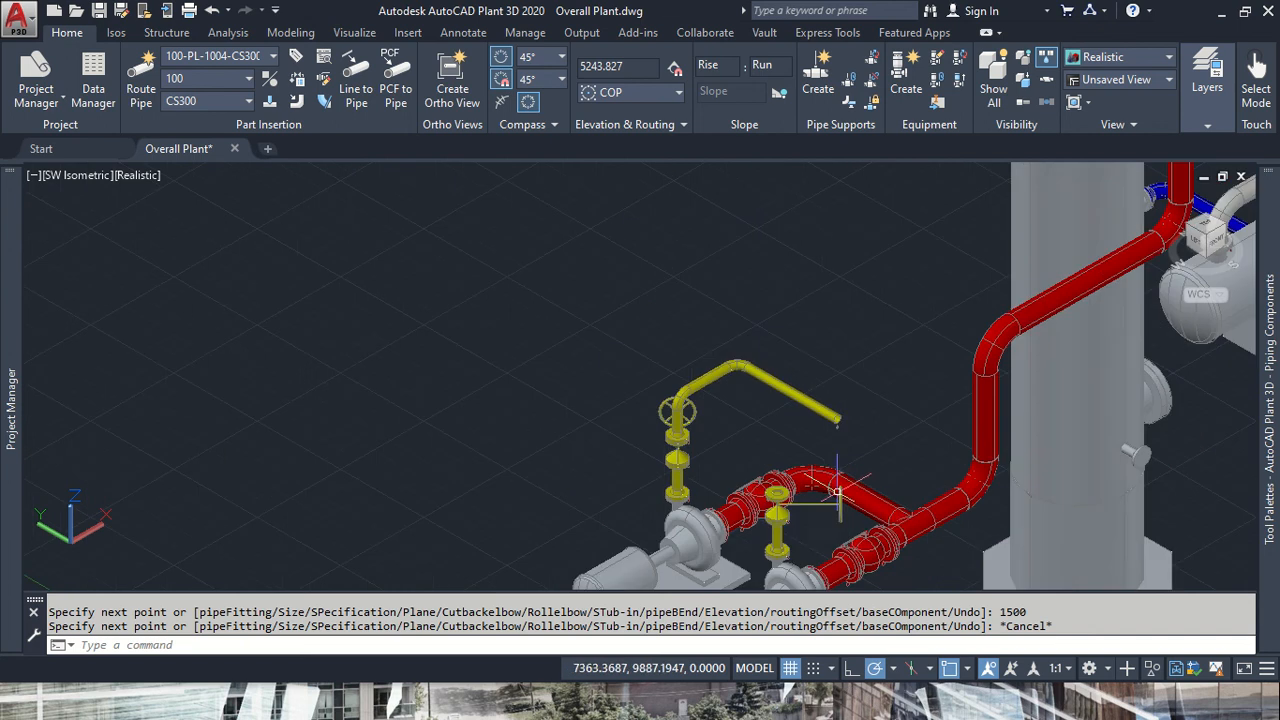
click(717, 395)
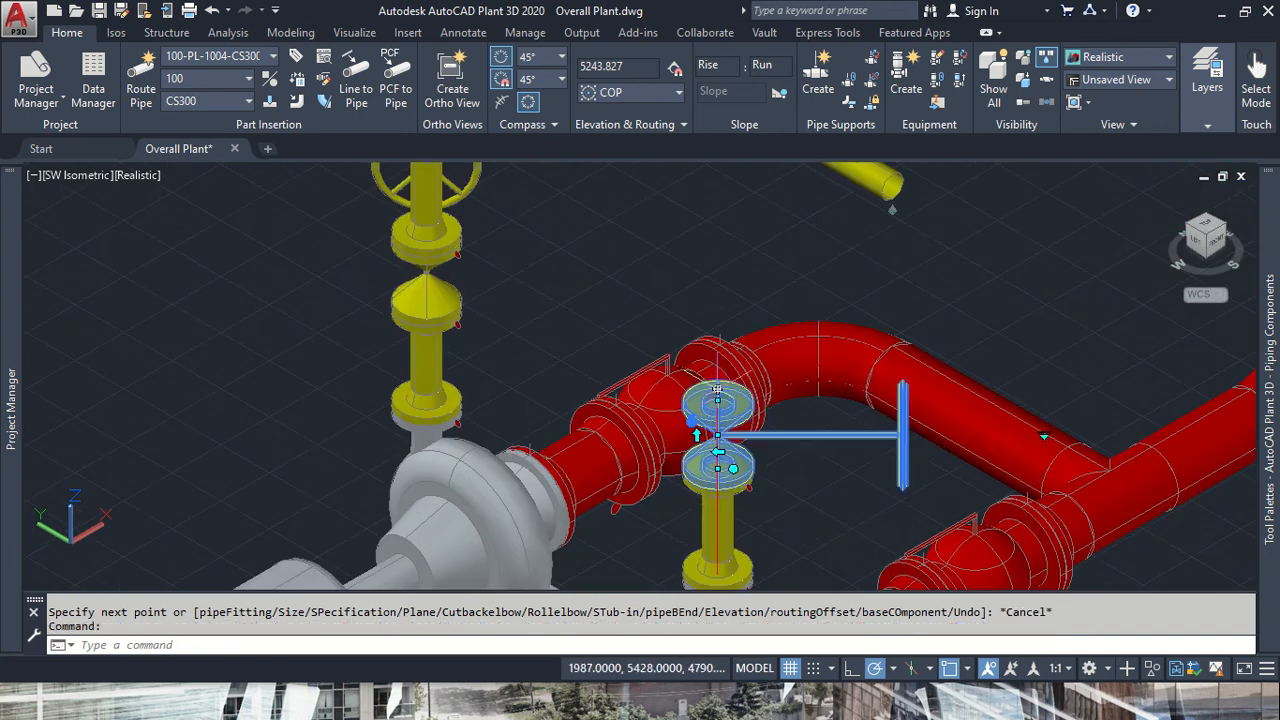
click(717, 397)
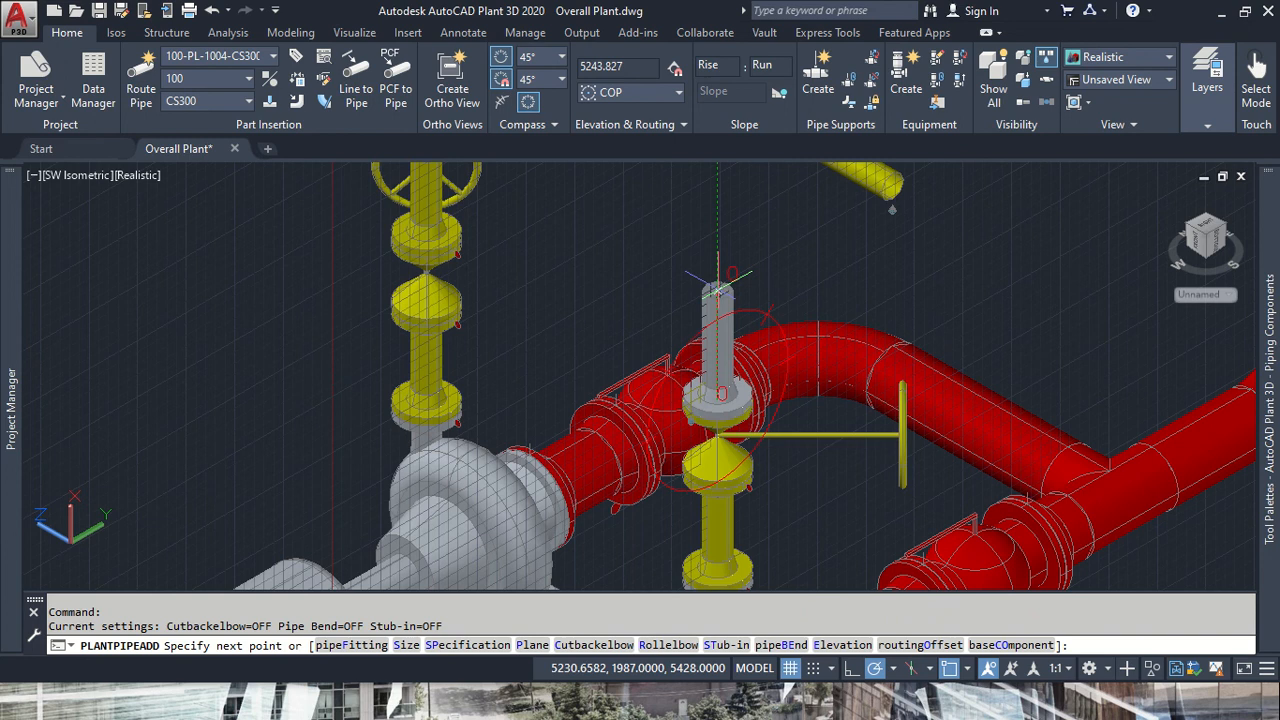
text(502)
key(Return)
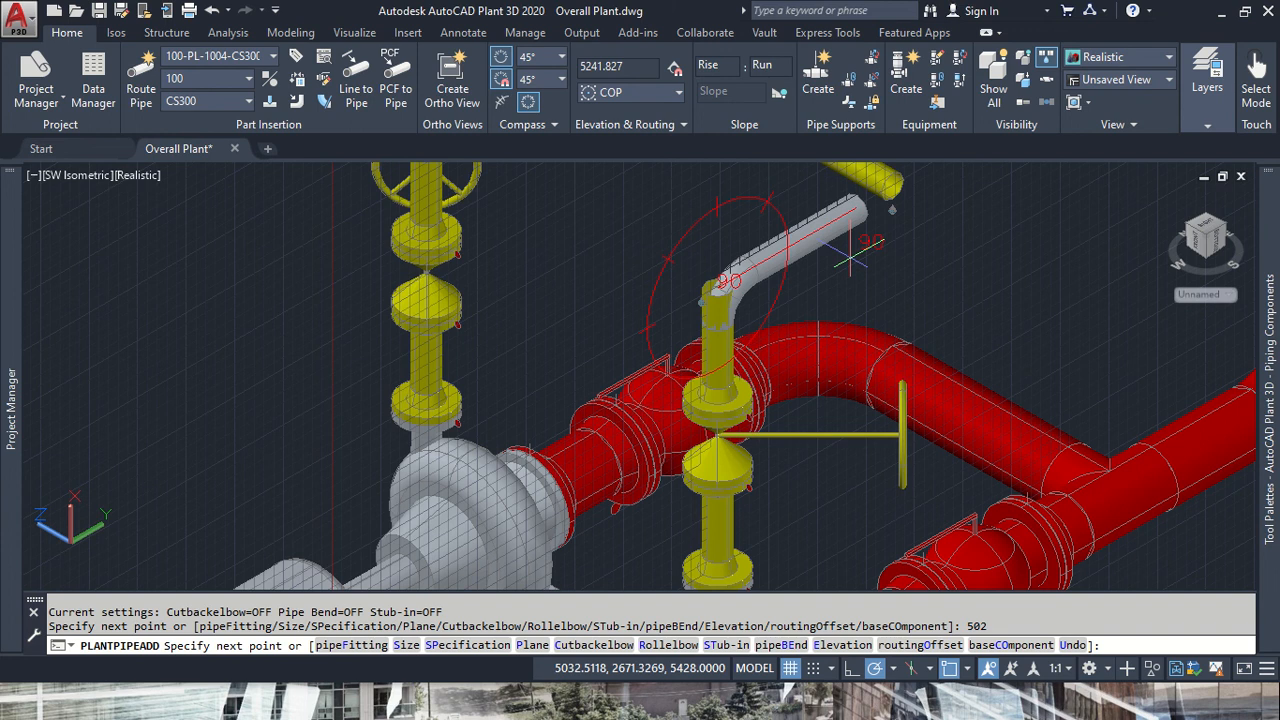
- Turn the front pump's line 900 horizontally east and extend it another 4926 in the same direction past the column
scroll(946, 230, down, 1)
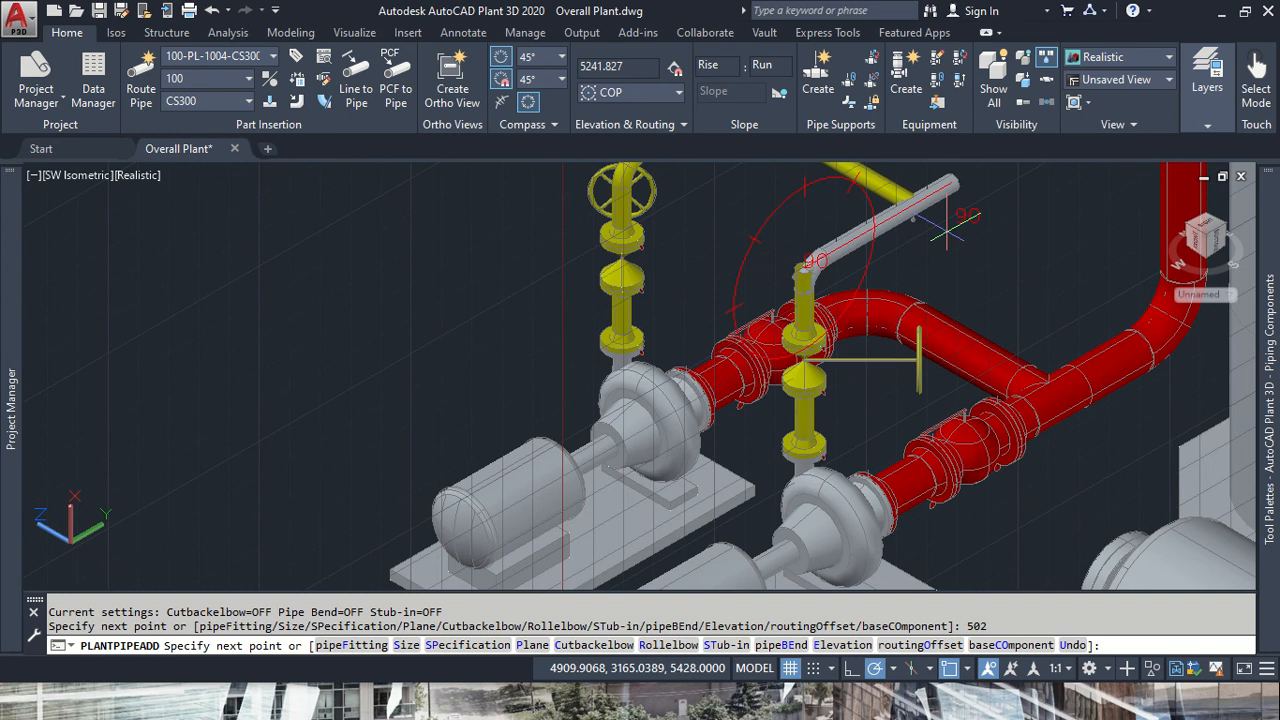
text(00)
key(Return)
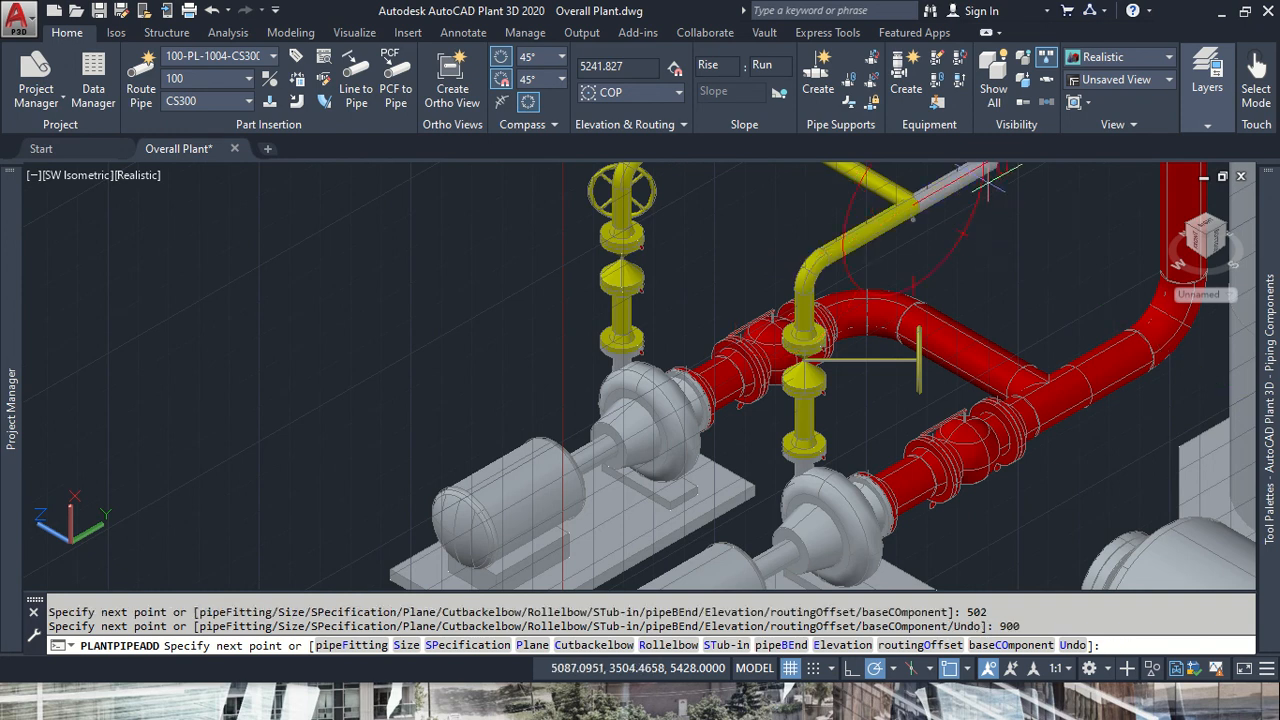
text(4926)
key(Return)
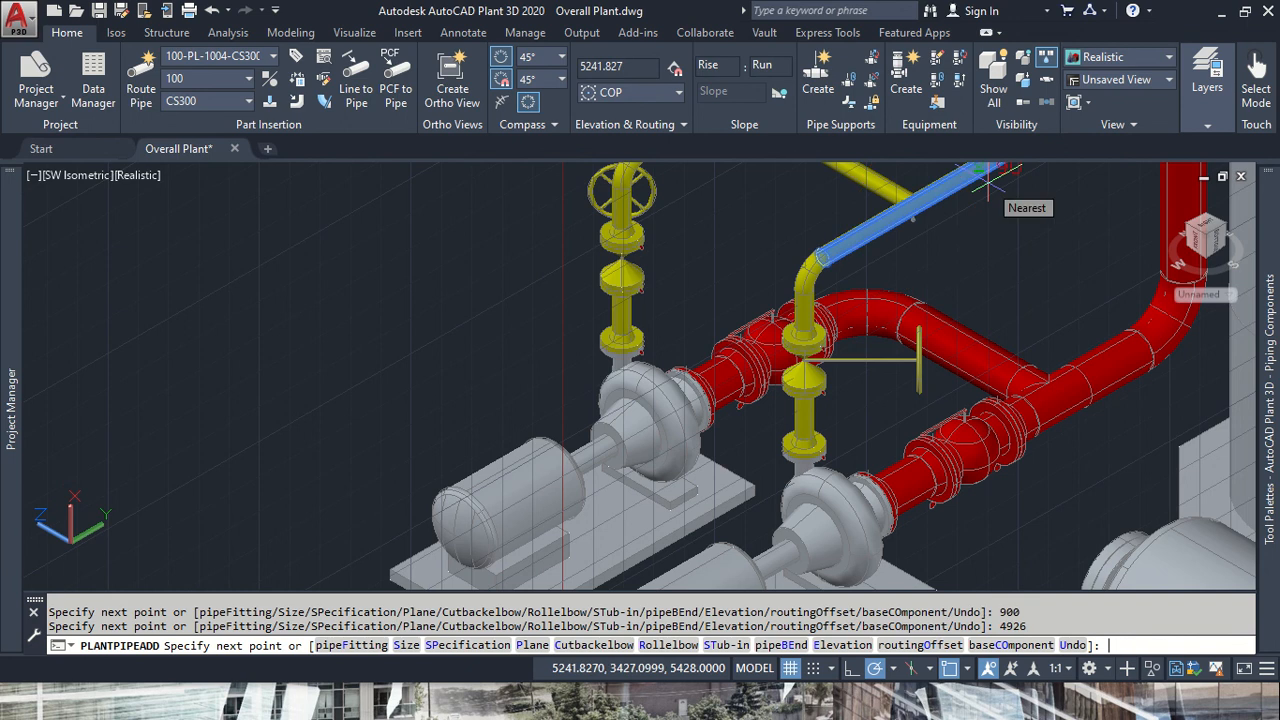
- Drop the front pump's line 3202 vertically down from its far end beside the column
middle_drag(1022, 218, 832, 332)
middle_drag(890, 281, 464, 512)
scroll(630, 456, down, 2)
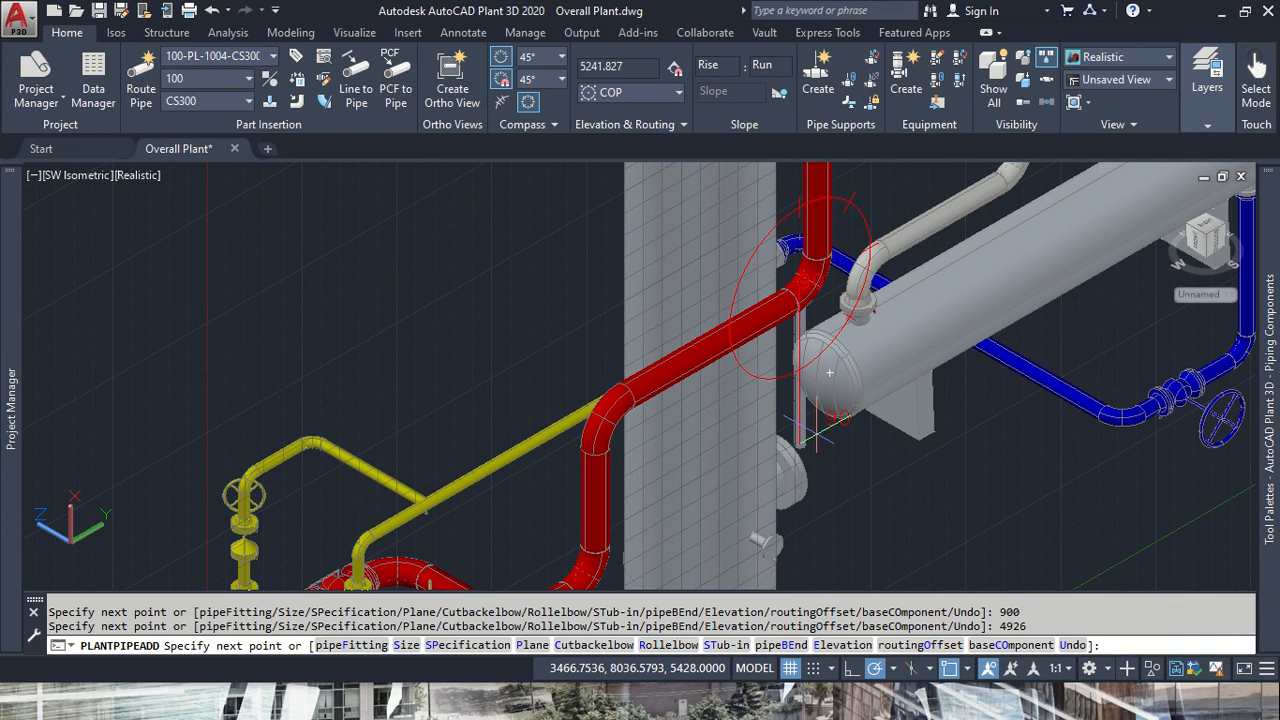
text(3202)
key(Return)
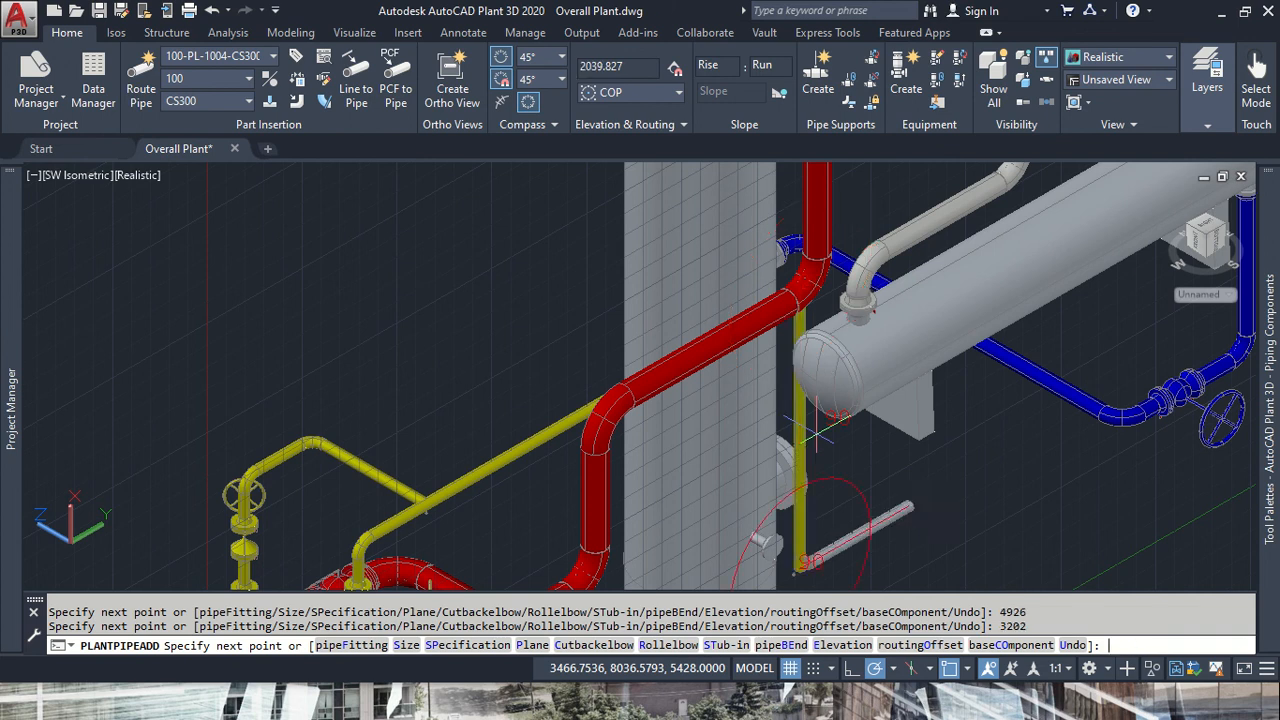
- Connect the dropped line to the column's small flanged side nozzle, accepting a layout with cutback elbows or a disconnected pipe
middle_drag(810, 558, 833, 412)
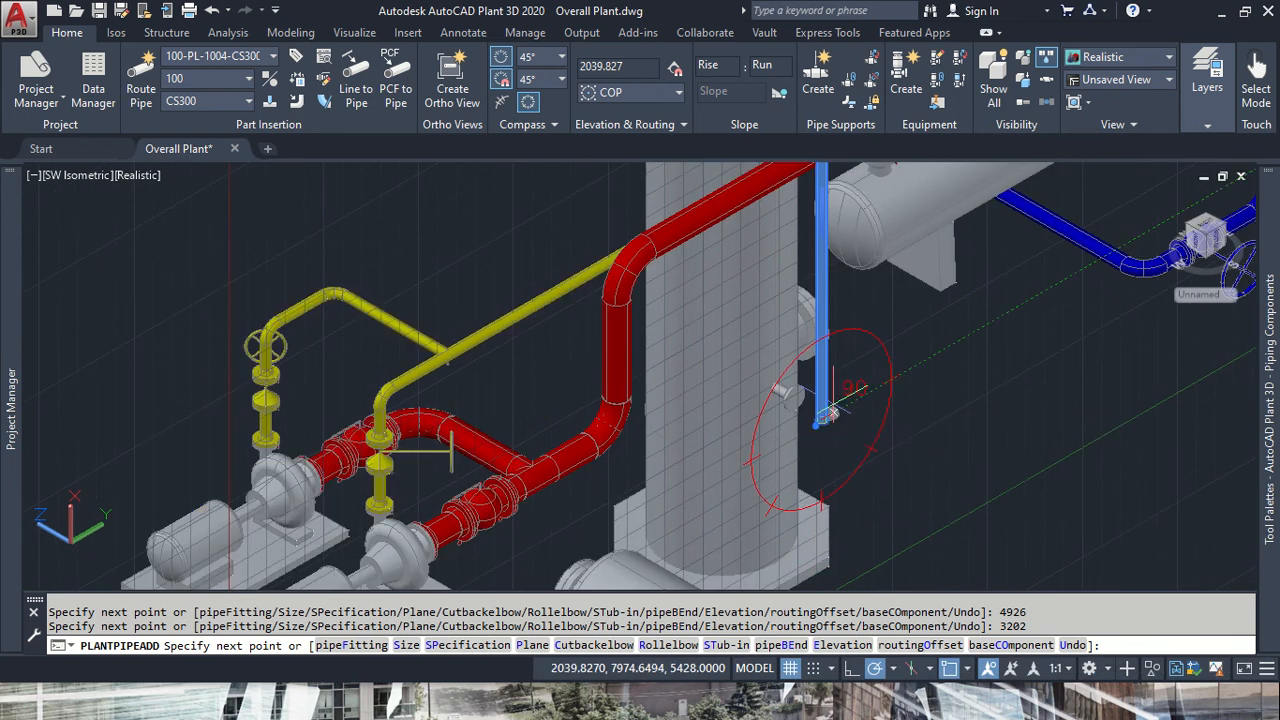
scroll(833, 412, up, 2)
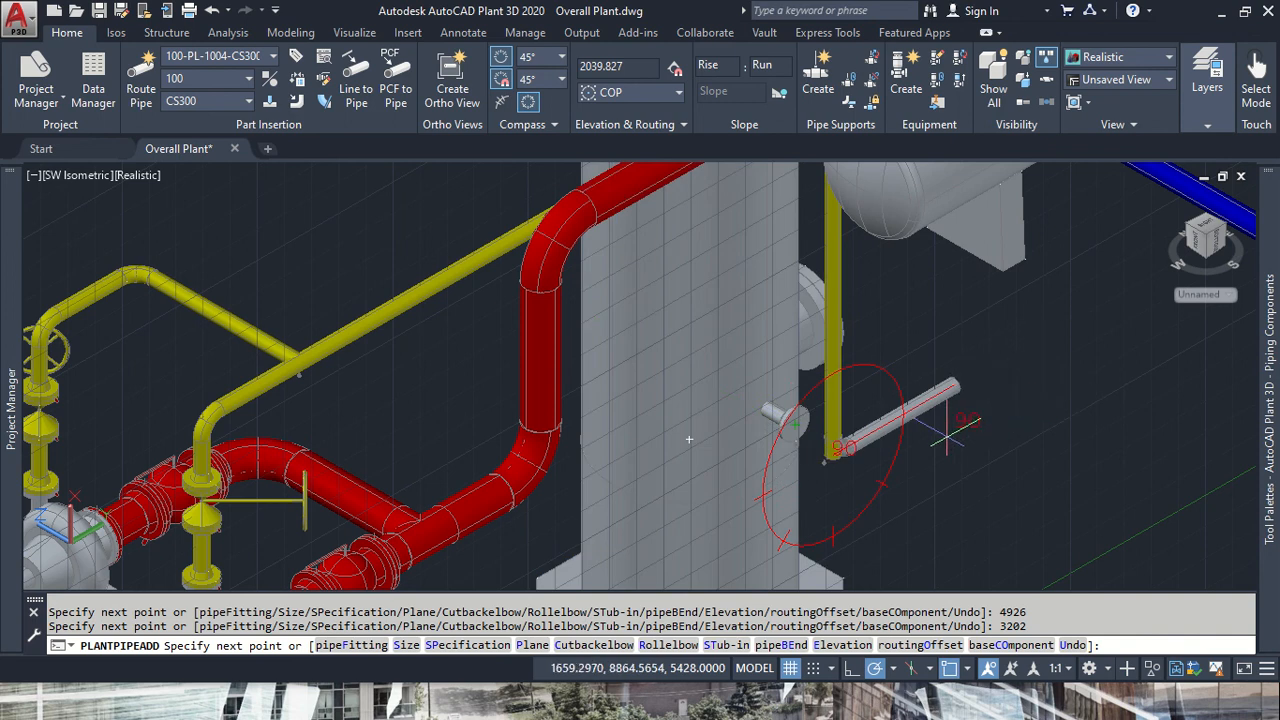
scroll(833, 440, up, 5)
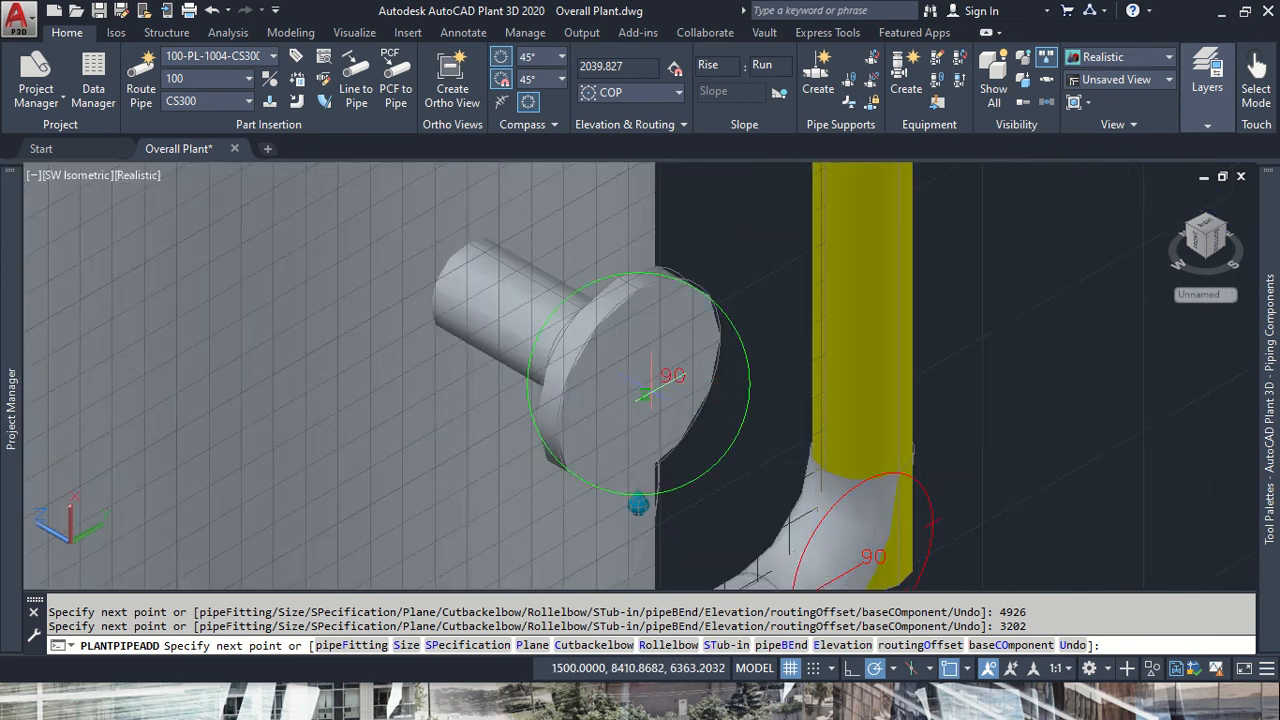
click(640, 385)
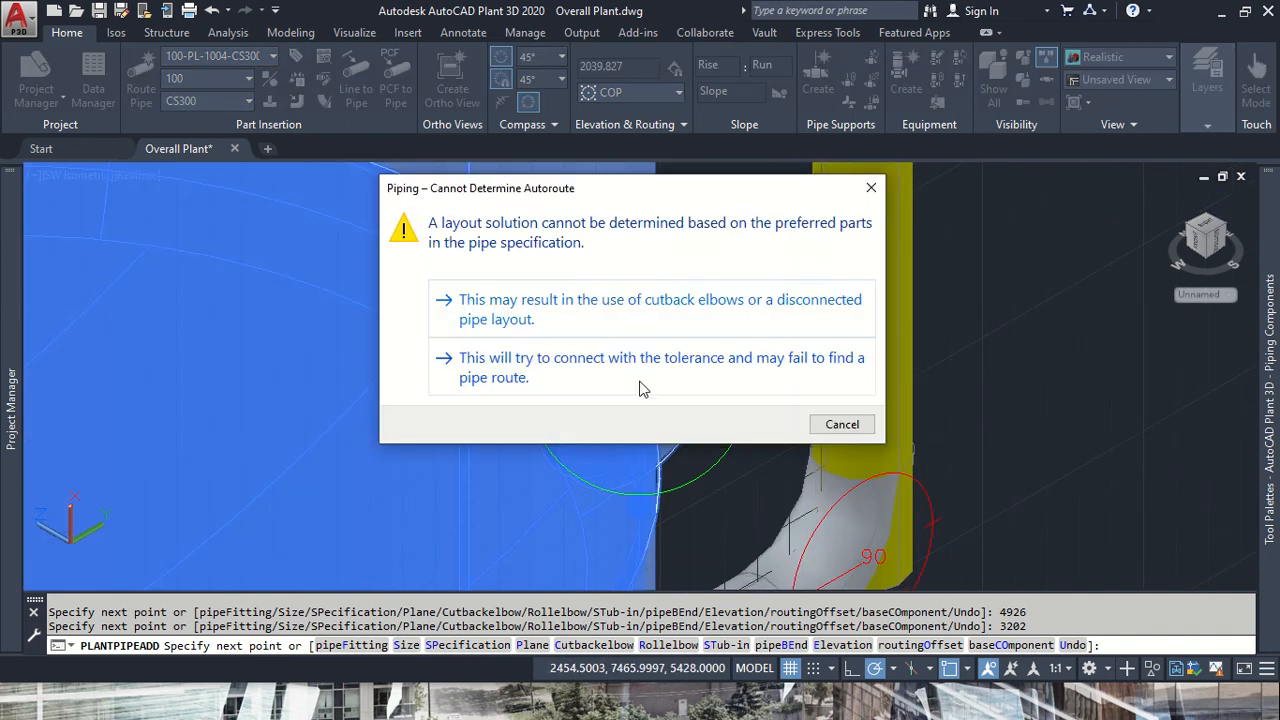
click(640, 309)
key(Return)
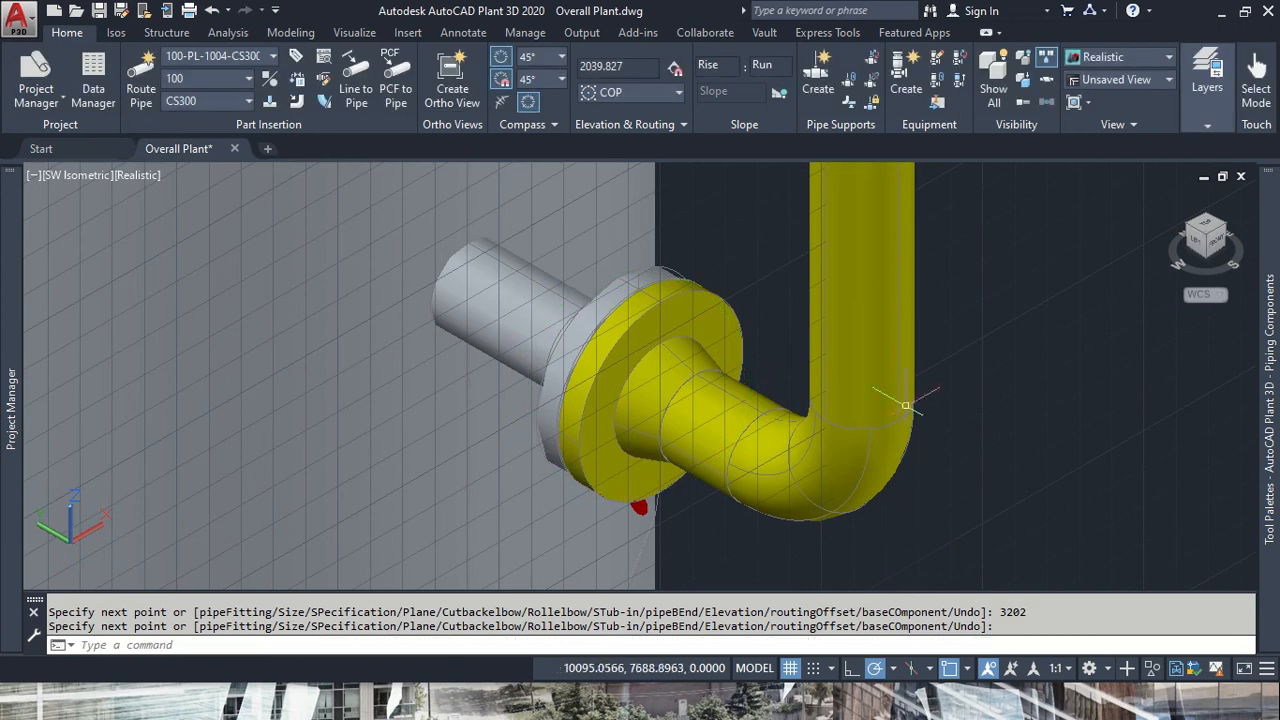
- Try to continue the rear pump's 1500 cross pipe from its open end onto the front pump's line, and undo the route
scroll(985, 280, down, 3)
scroll(945, 437, down, 5)
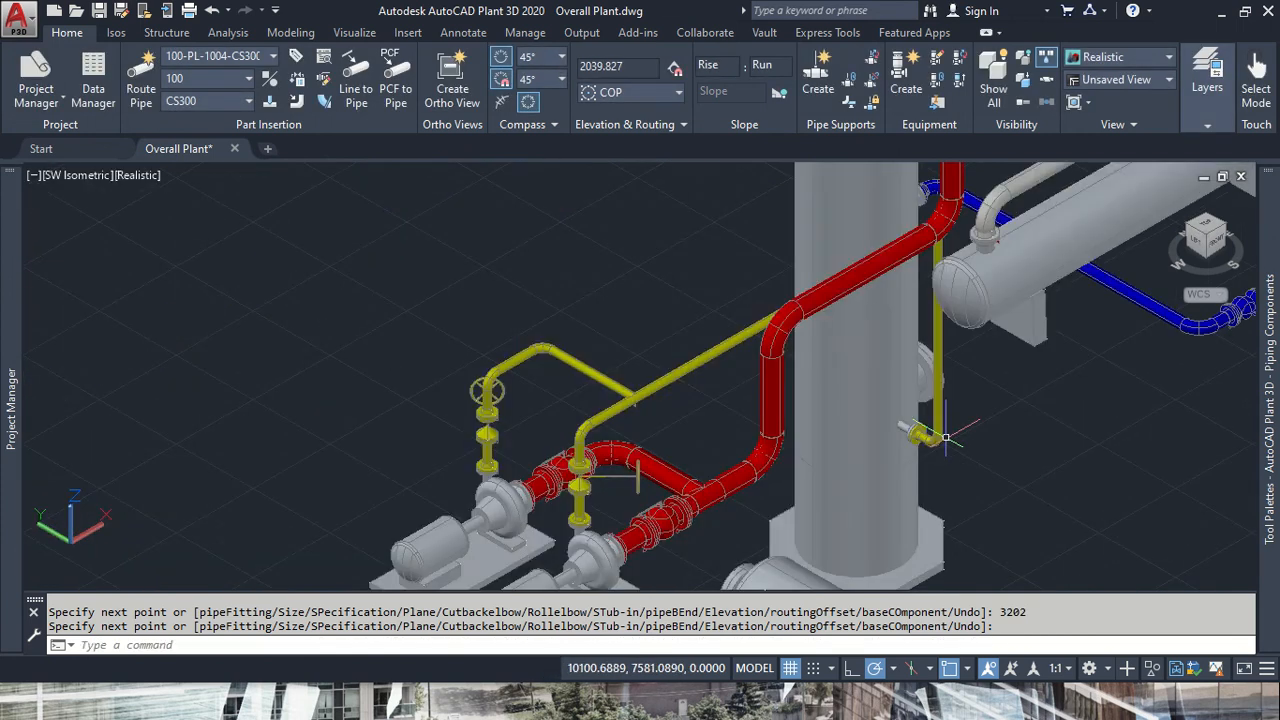
scroll(504, 388, up, 8)
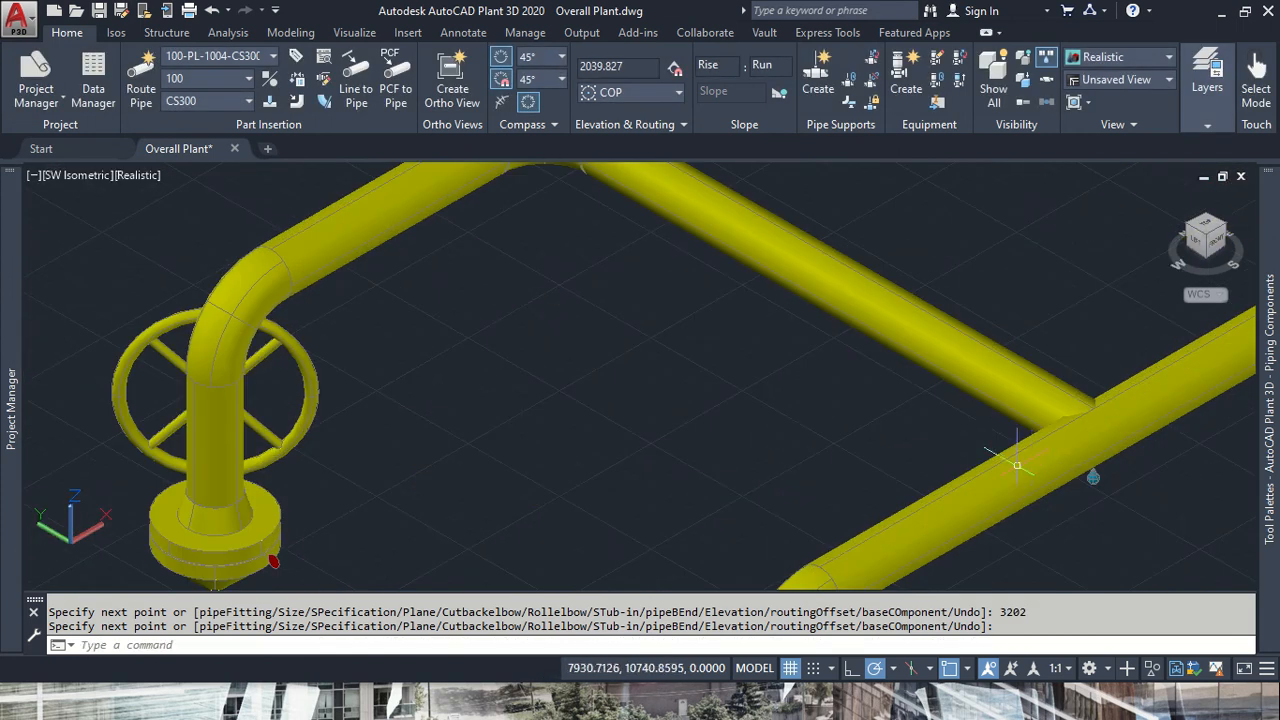
middle_drag(1020, 468, 866, 417)
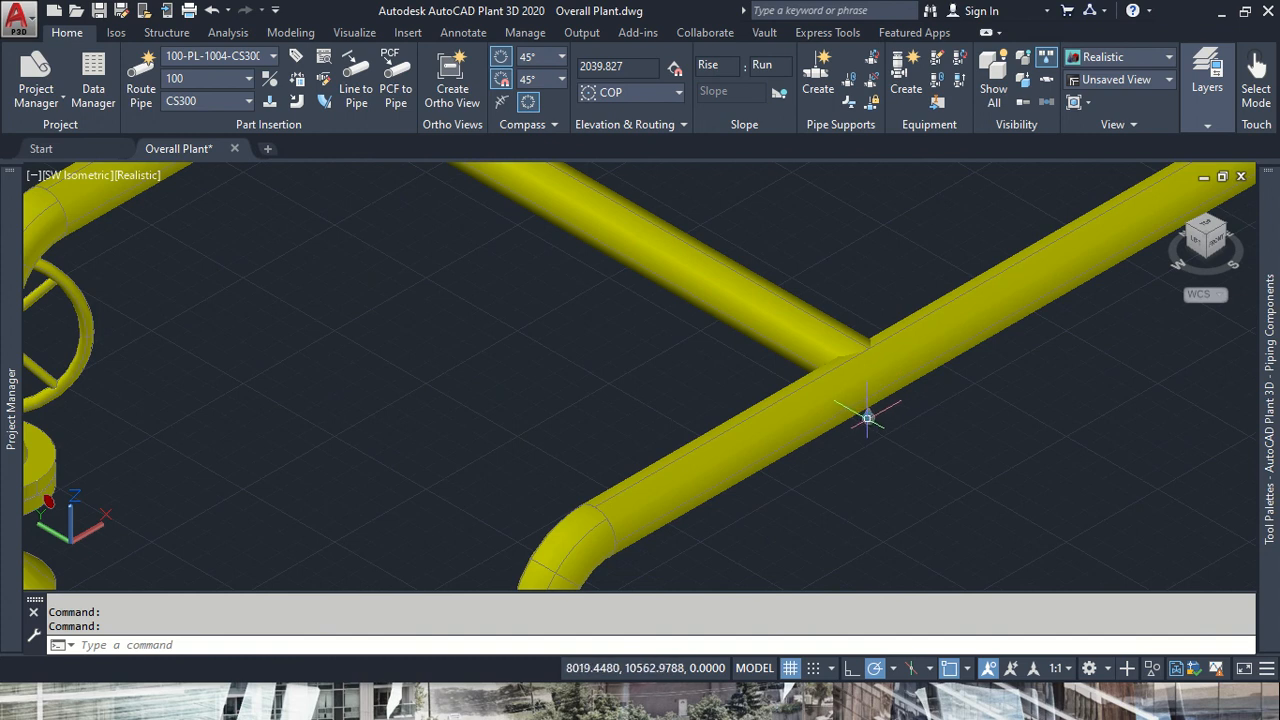
click(803, 315)
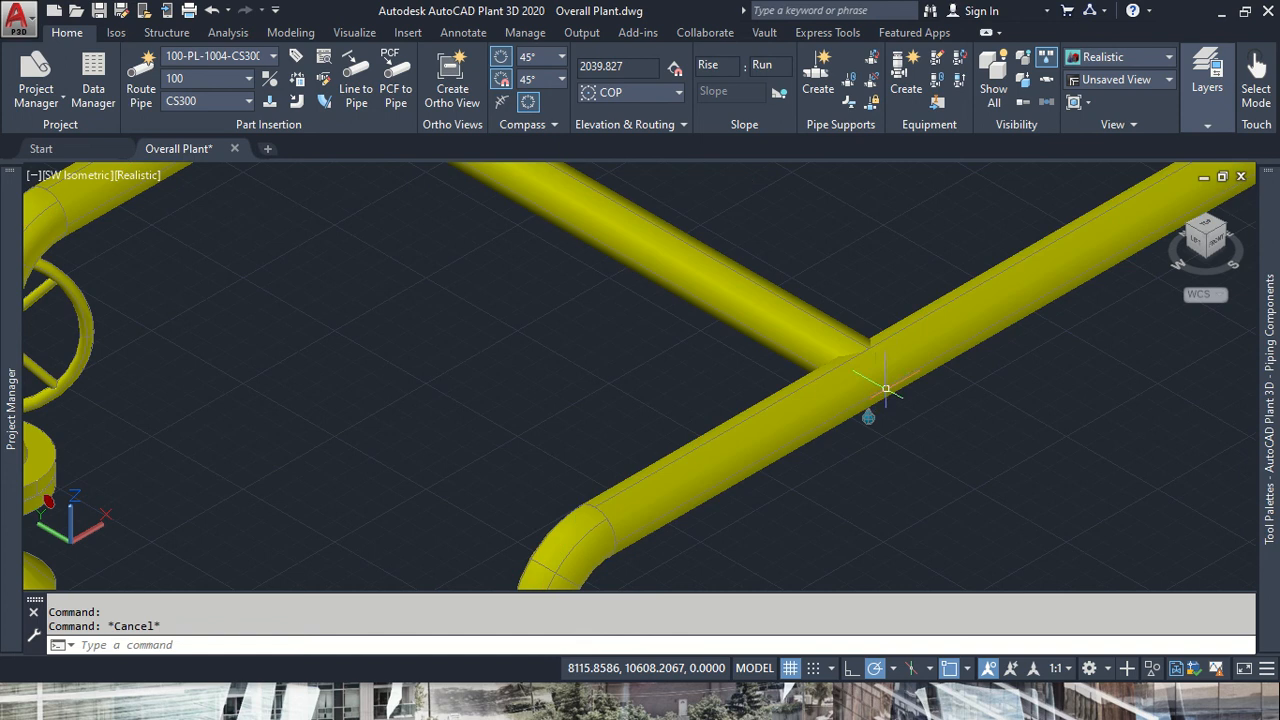
key(Escape)
key(Escape)
click(834, 345)
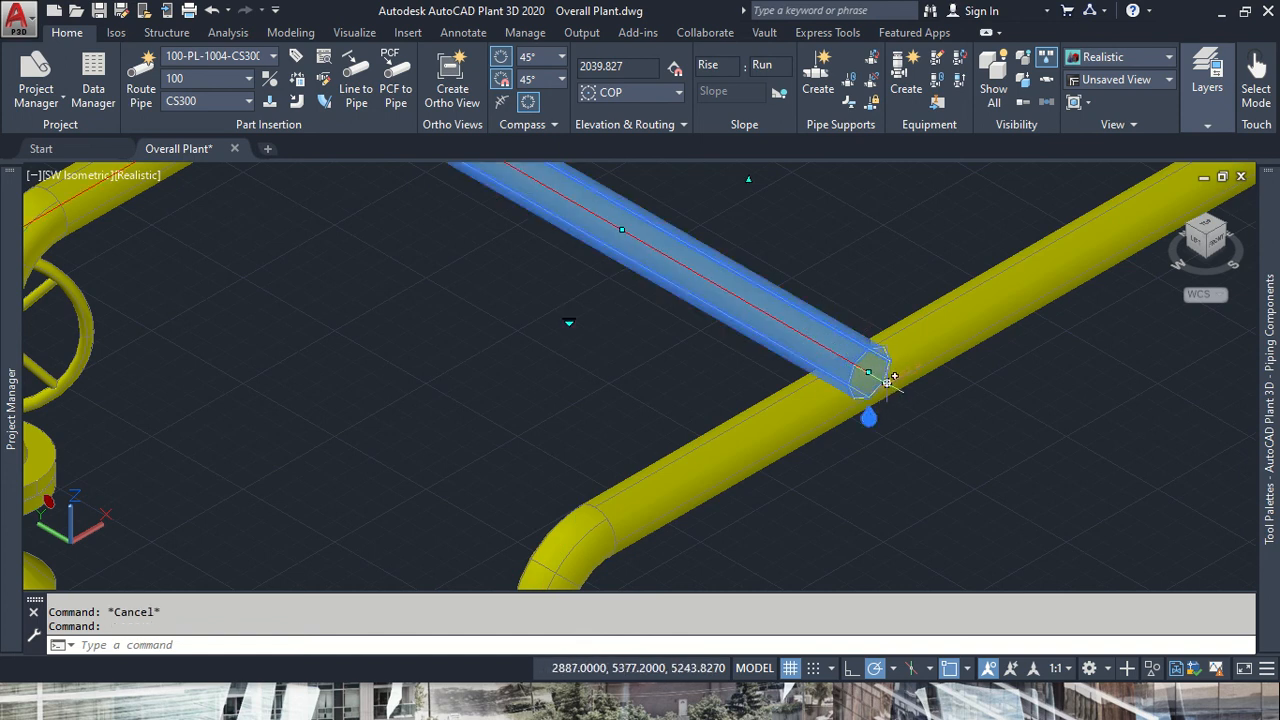
click(886, 380)
click(858, 372)
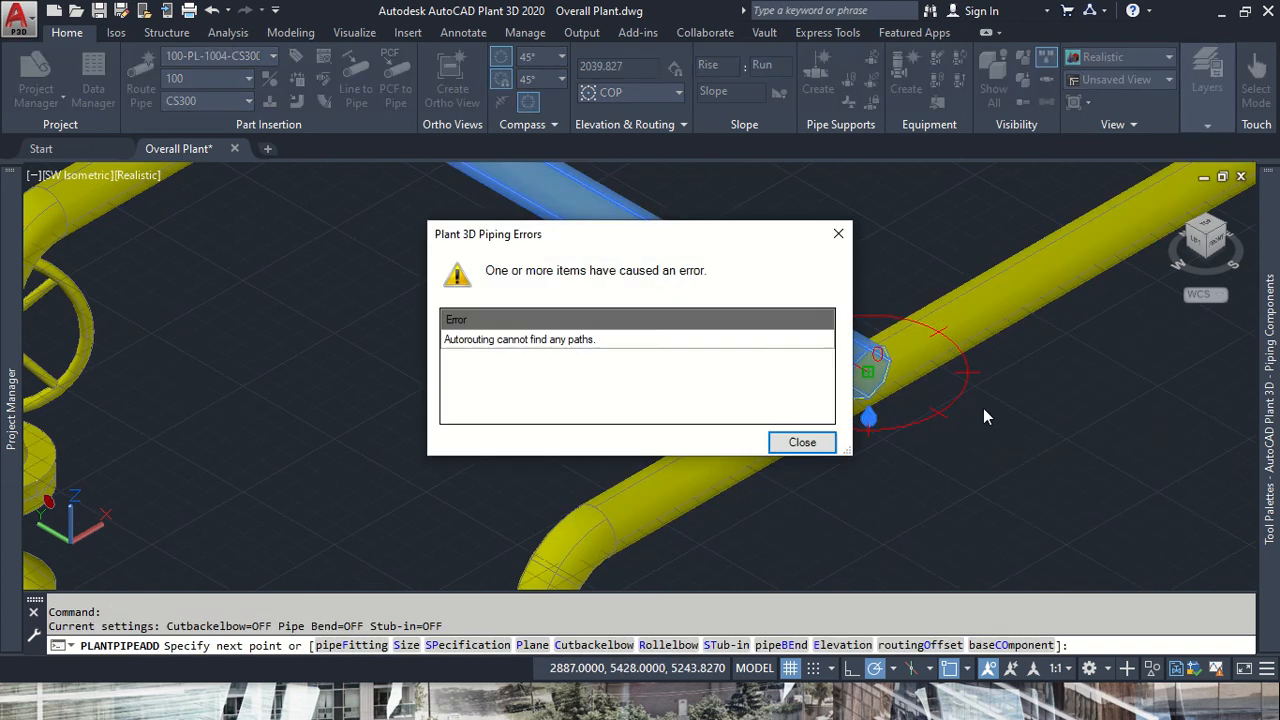
click(801, 444)
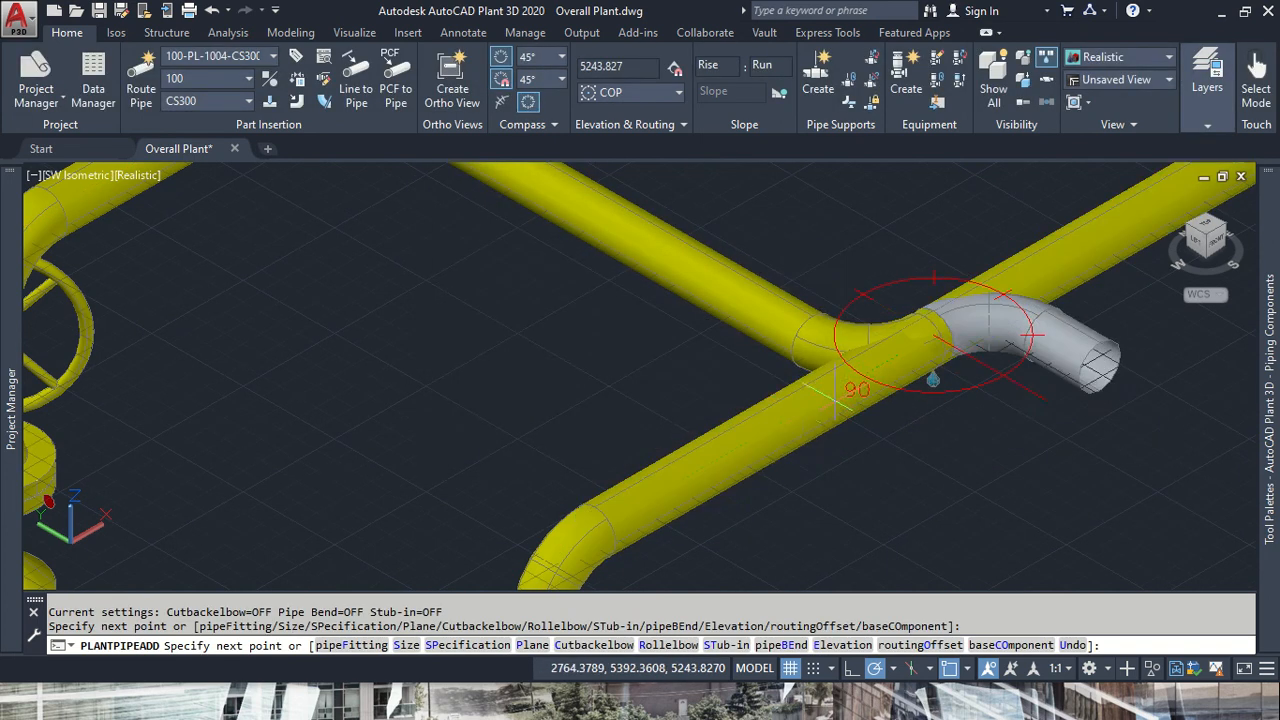
key(ctrl+z)
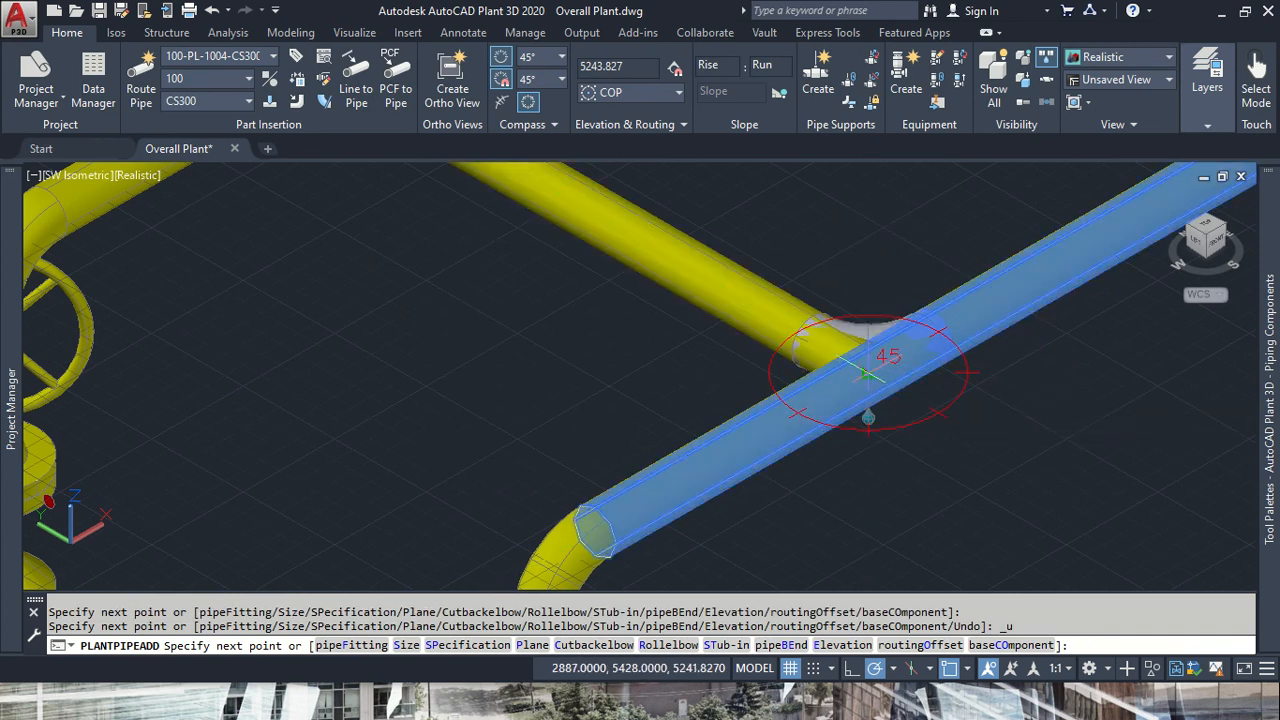
- Retry connecting the cross pipe to the front pump's line where the two cross, and undo the added elbow
click(865, 376)
key(Escape)
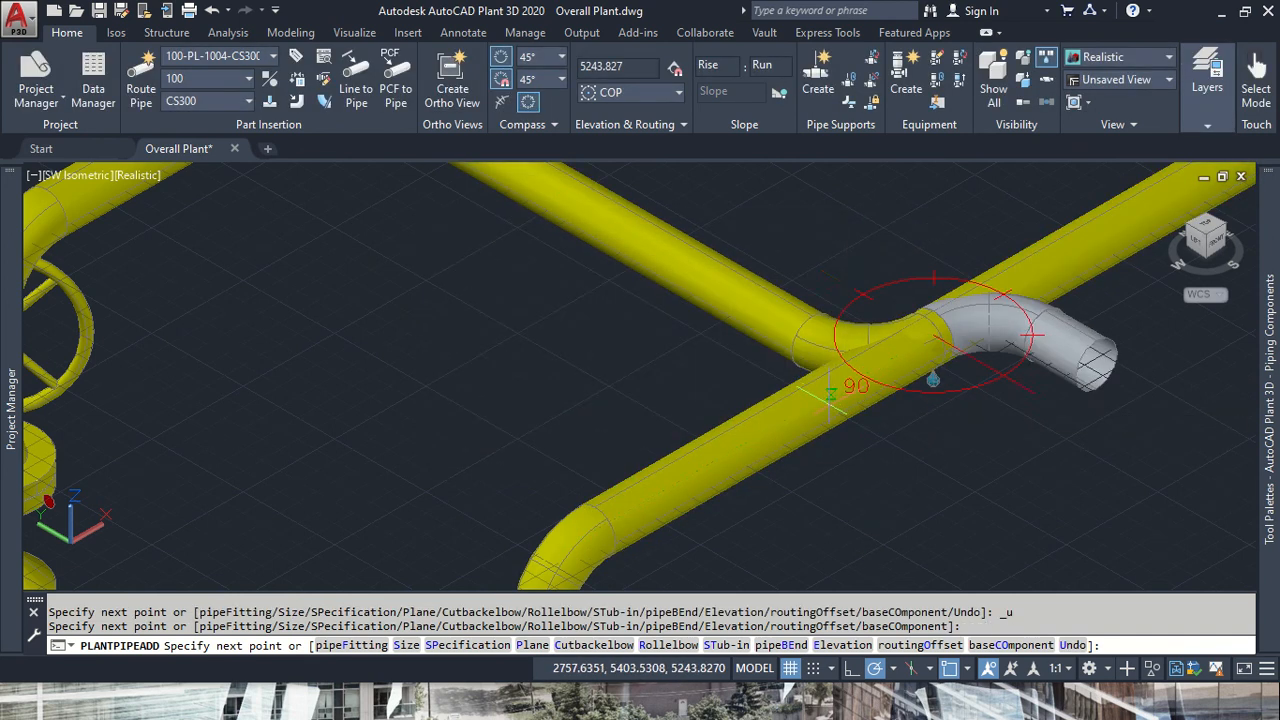
key(Escape)
key(Escape)
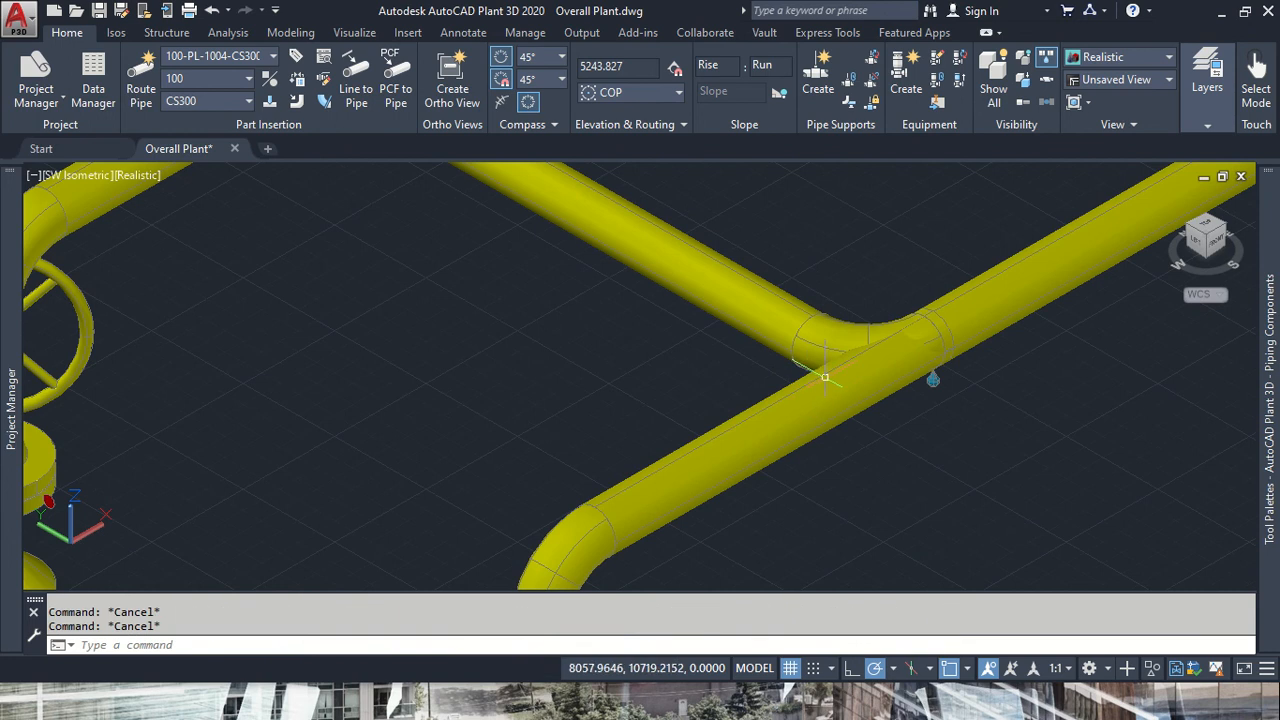
key(ctrl+z)
- Try once more to route from the cross pipe's open end into the front pump's line
click(886, 382)
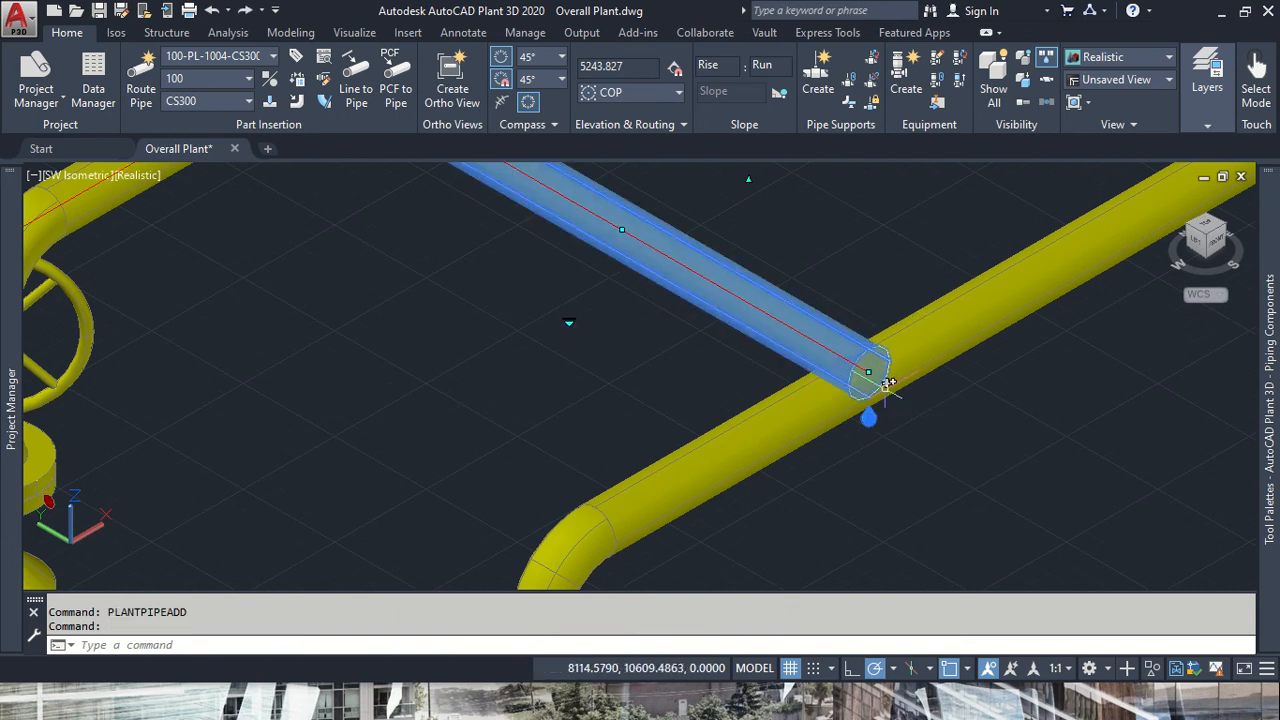
click(890, 377)
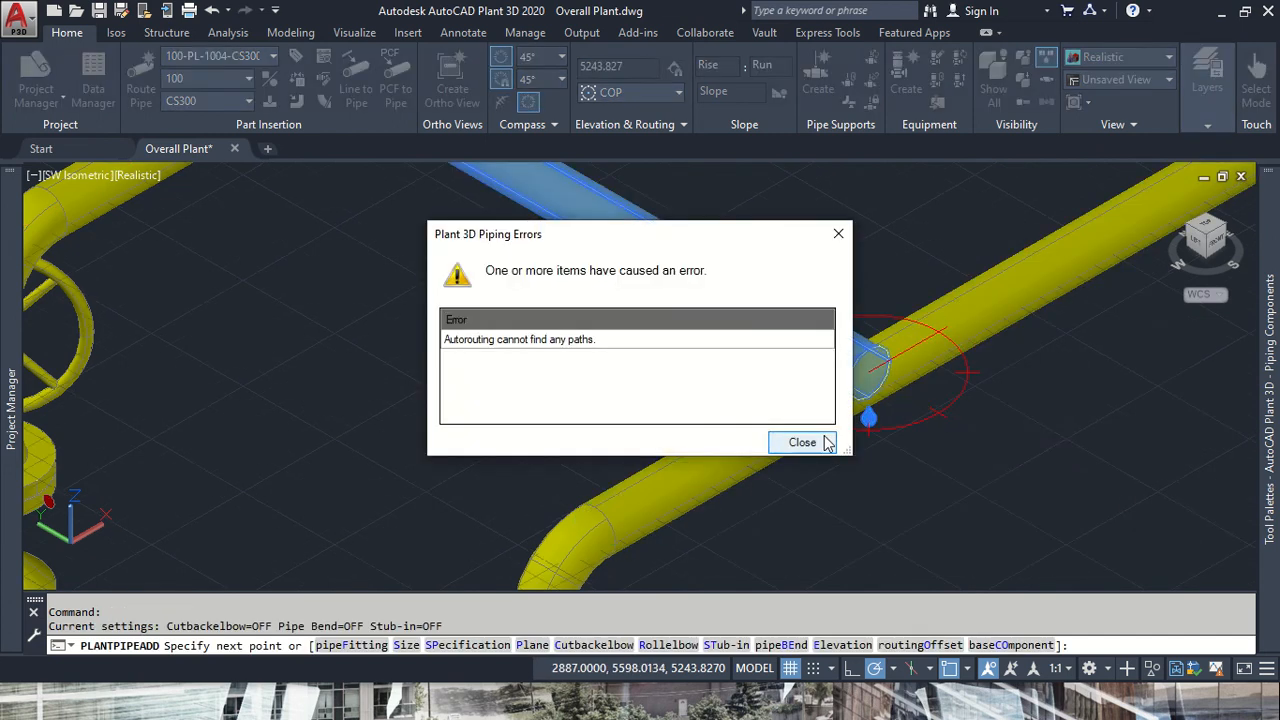
click(803, 443)
scroll(758, 372, down, 3)
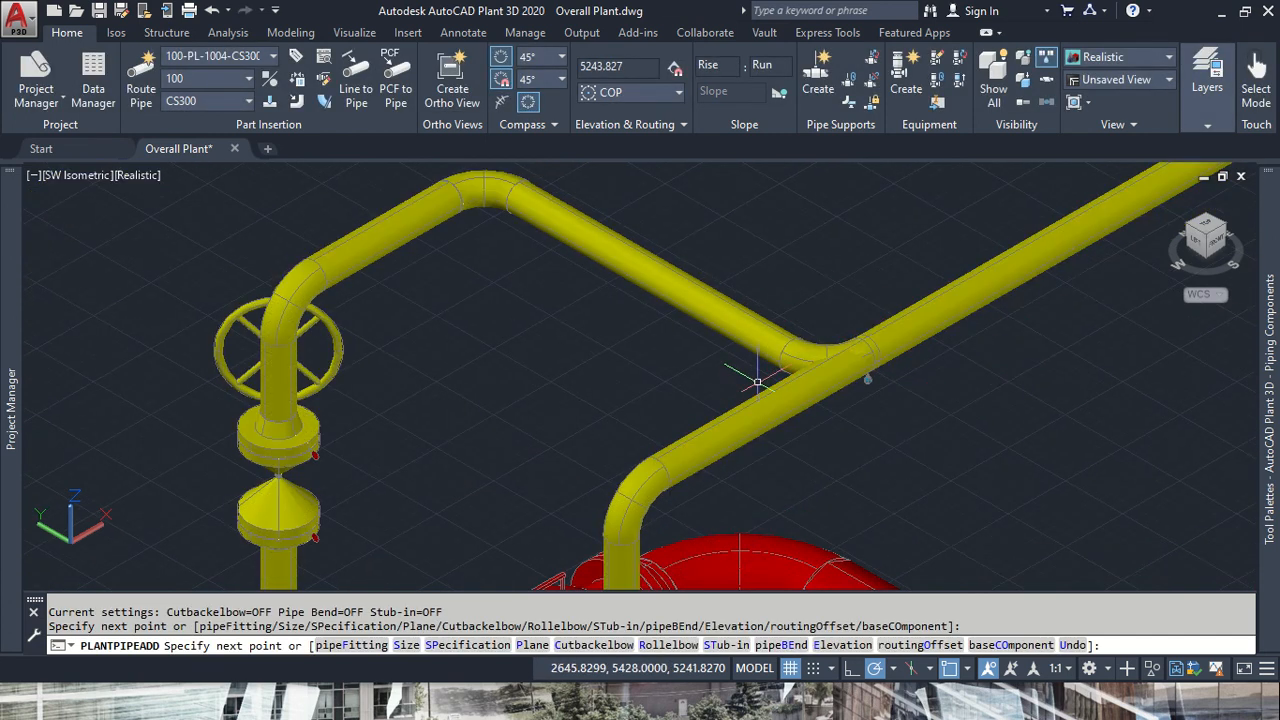
key(Escape)
- Try erasing the cross pipe together with its joining elbow, and undo back to the unconnected cross pipe
click(735, 335)
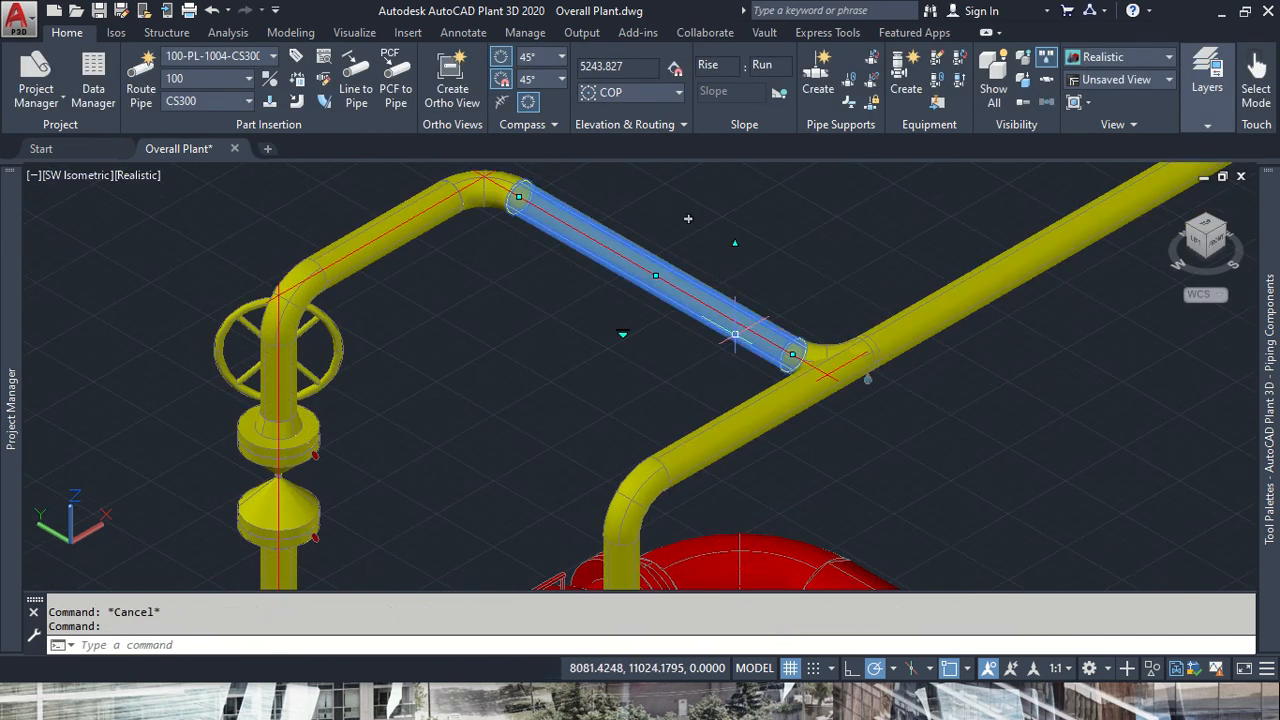
click(814, 354)
key(Delete)
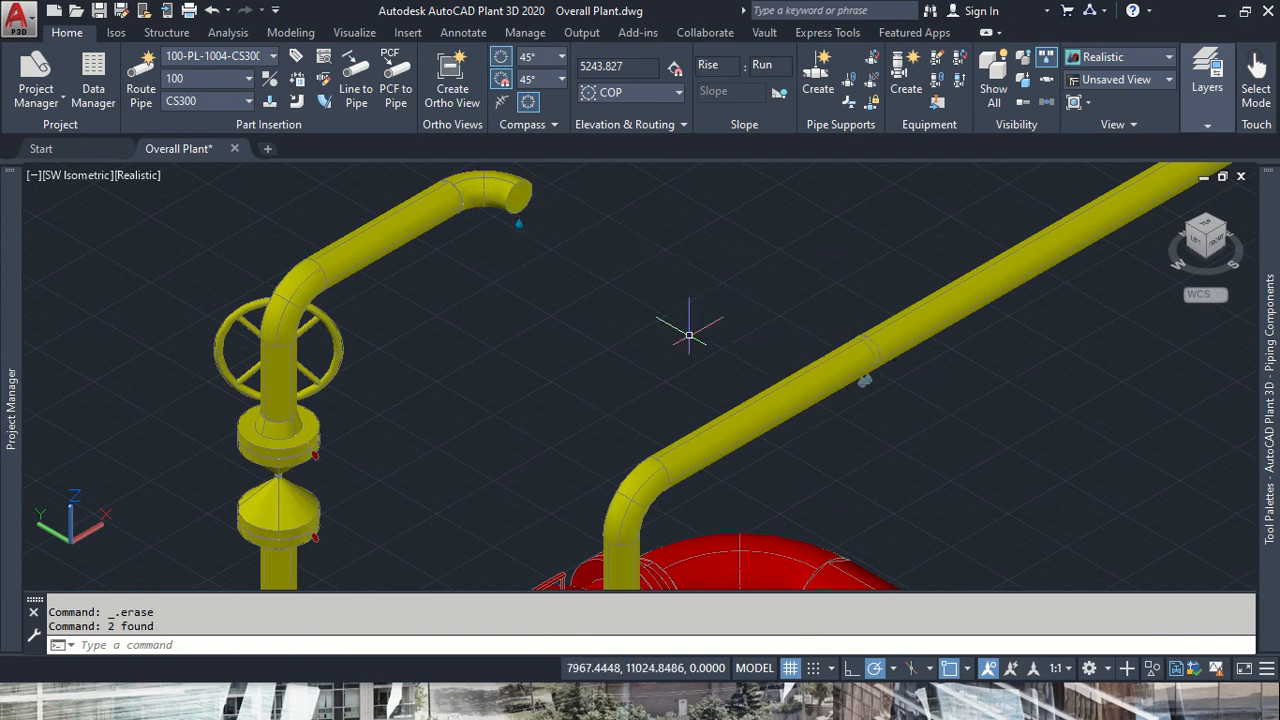
key(ctrl+z)
- Delete the 1500 cross pipe between the rear pump's line and the front pump's line, leaving the rear elbow in place
scroll(867, 396, up, 3)
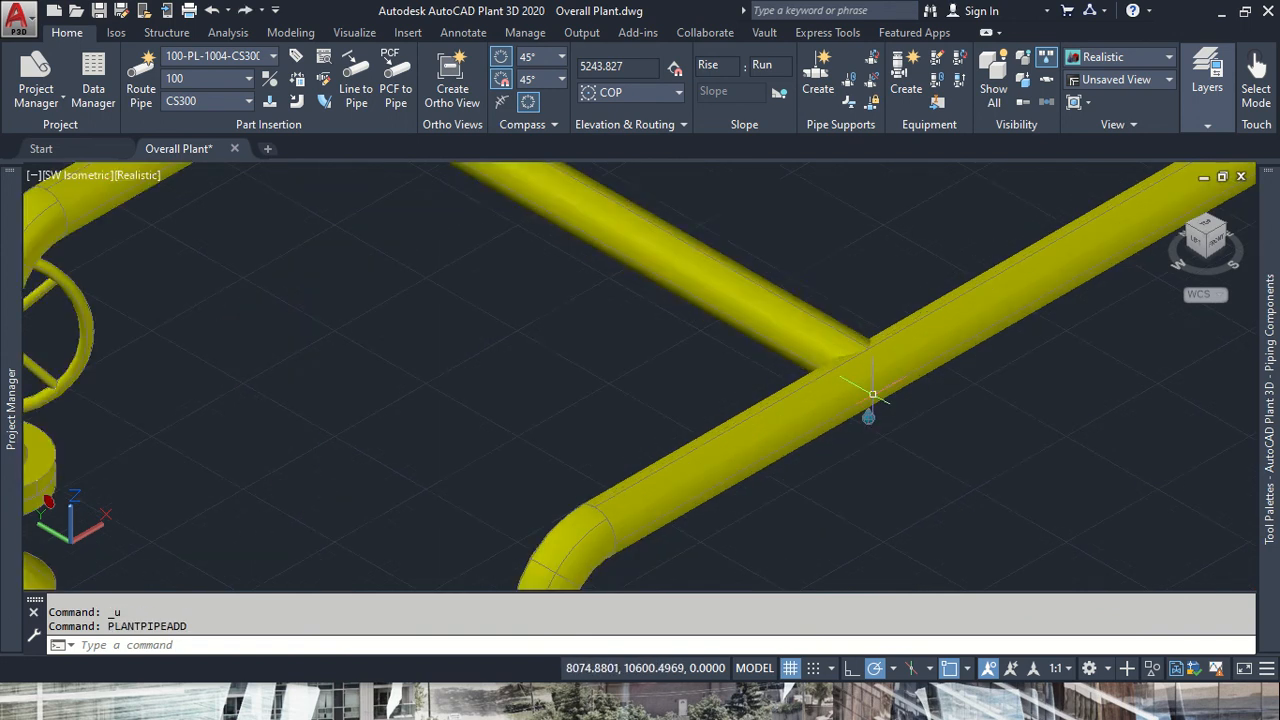
click(884, 380)
key(Delete)
scroll(586, 266, down, 3)
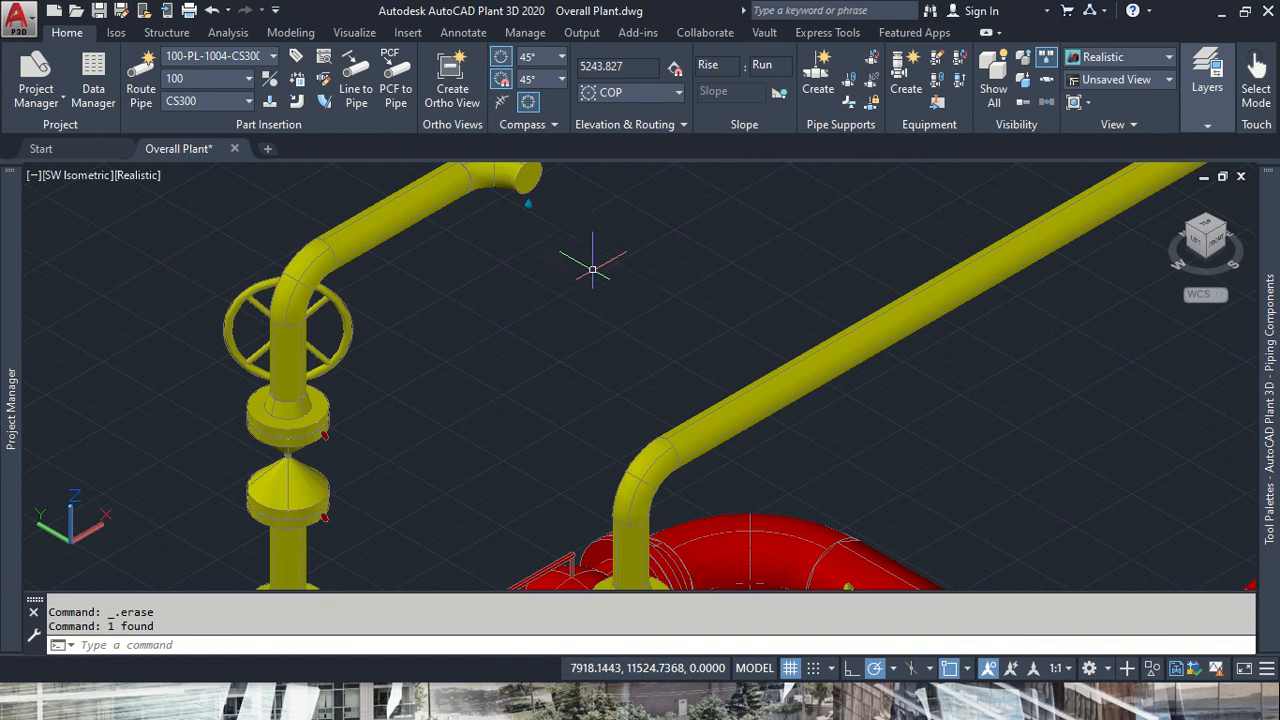
- Route a pipe from the rear elbow's open end into the front pump's yellow line, accepting the proposed tee connection
click(536, 188)
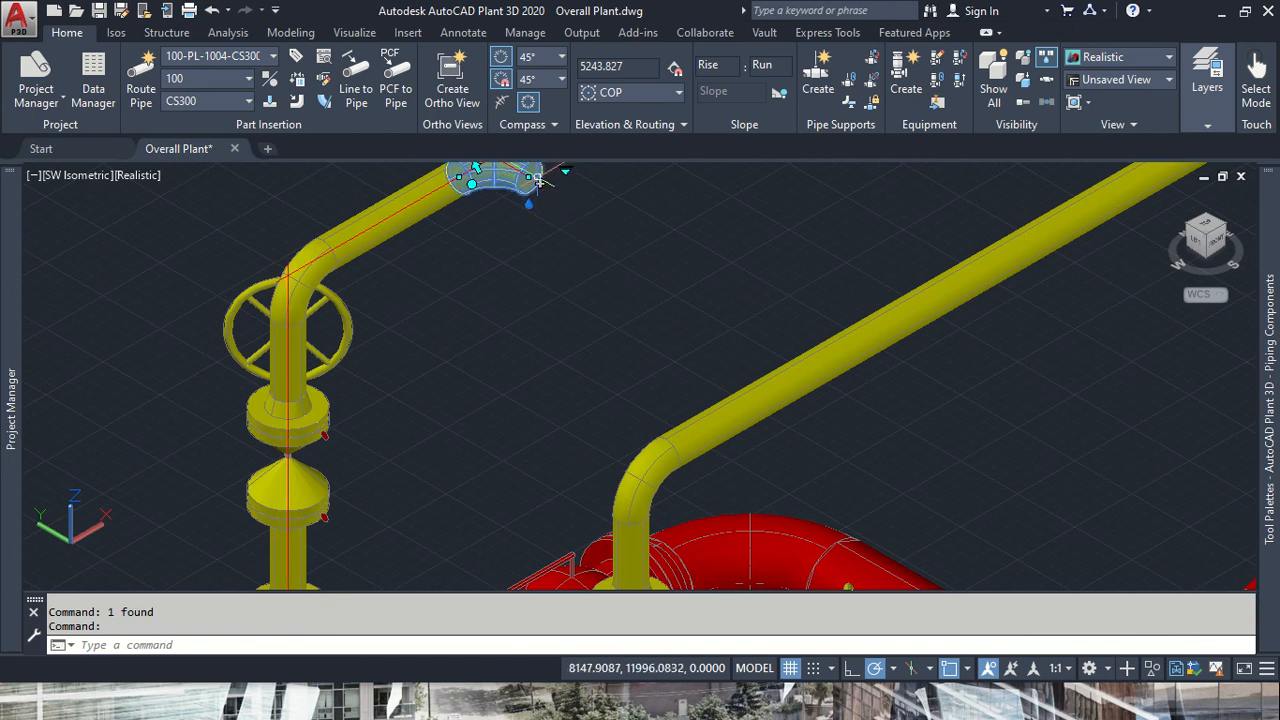
click(538, 182)
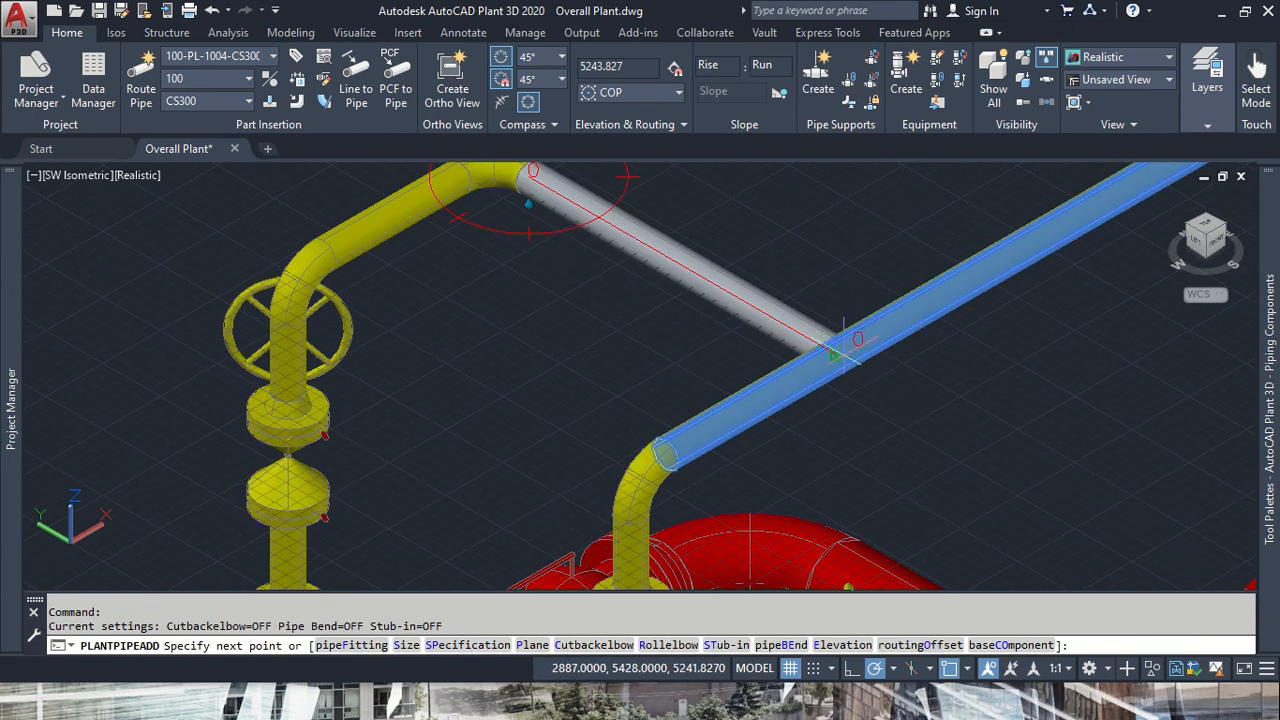
click(848, 345)
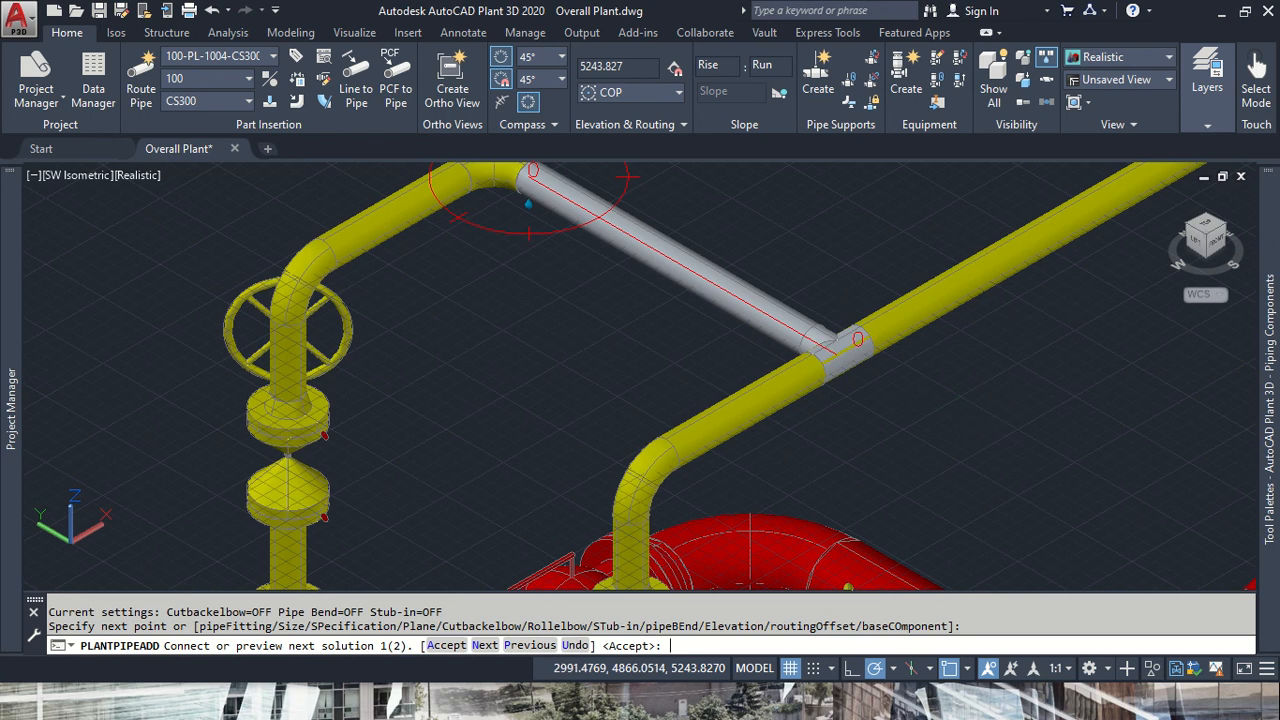
key(Return)
scroll(1000, 420, down, 3)
key(Return)
scroll(707, 438, down, 4)
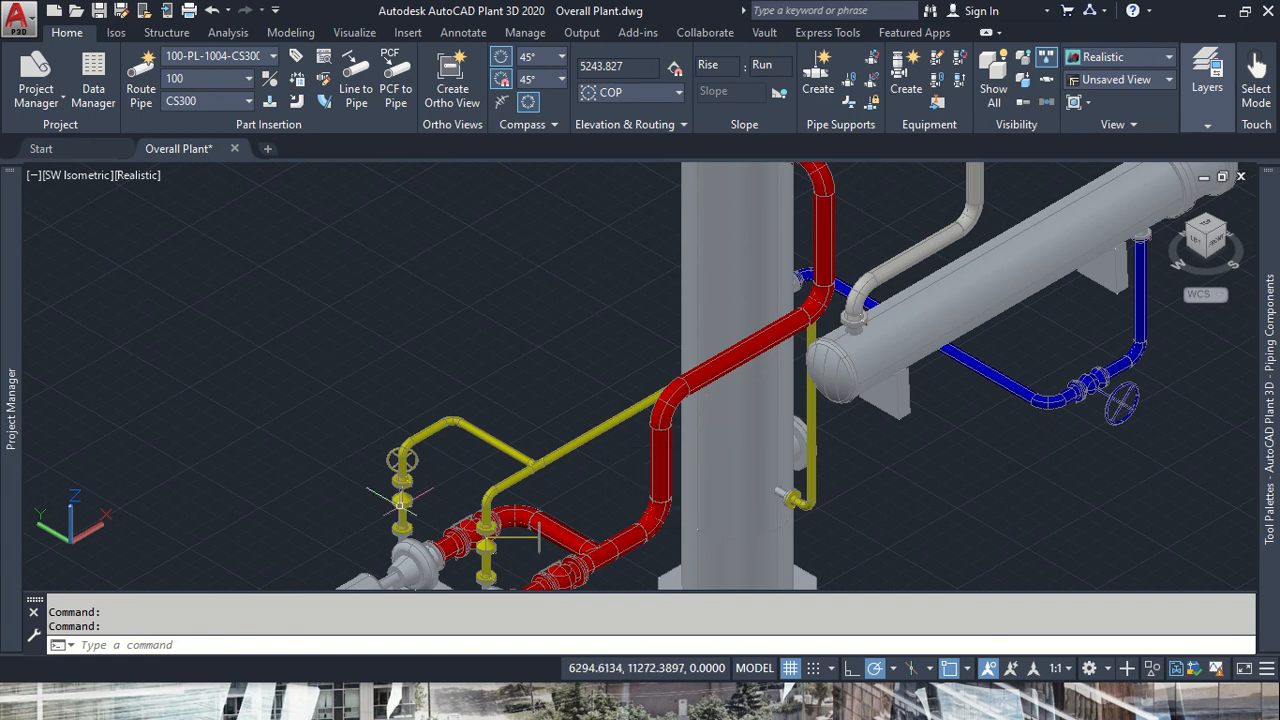
scroll(322, 404, down, 3)
middle_drag(540, 436, 638, 451)
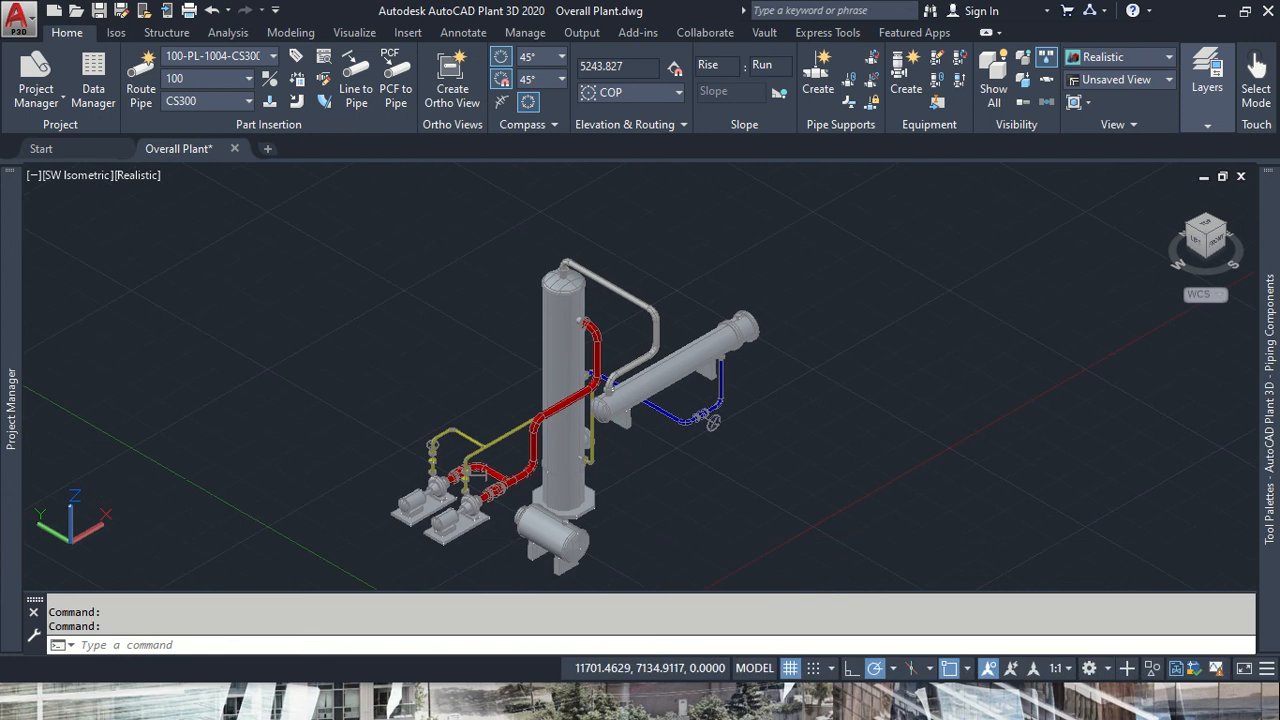
- Start routing a new line and enter 80-PL-1005-CS150 as its line number
scroll(530, 525, up, 6)
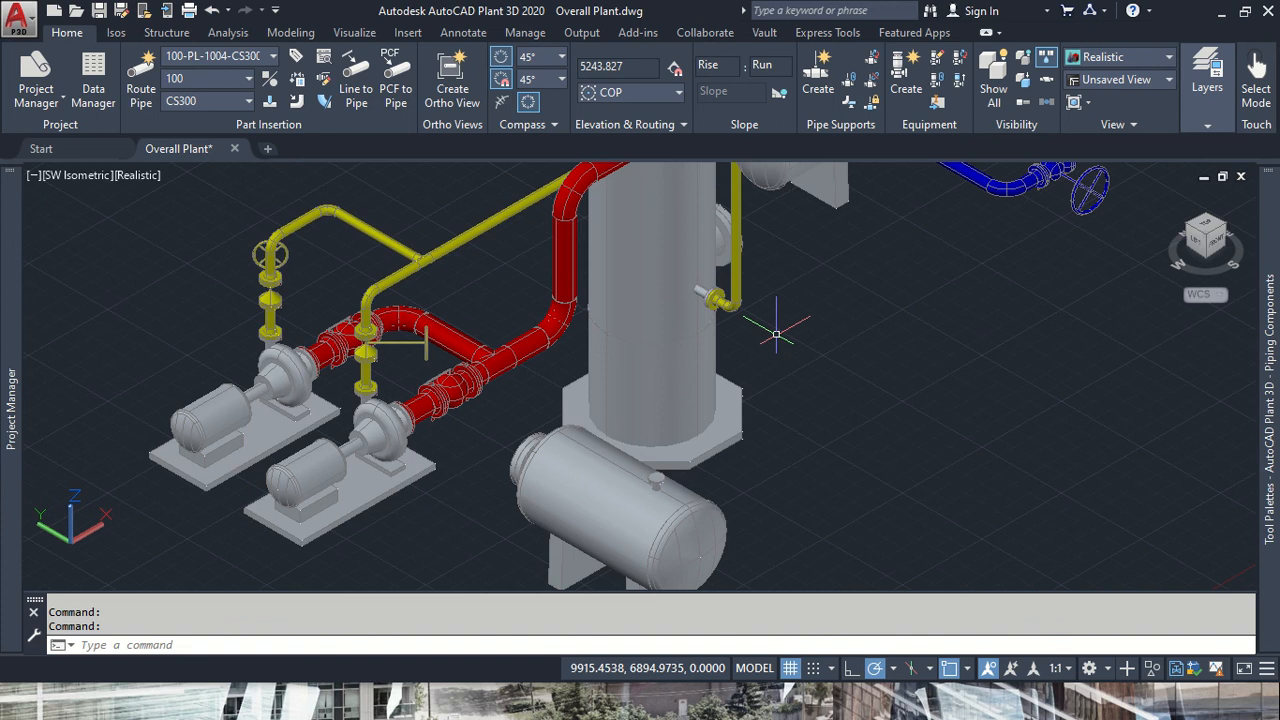
click(269, 56)
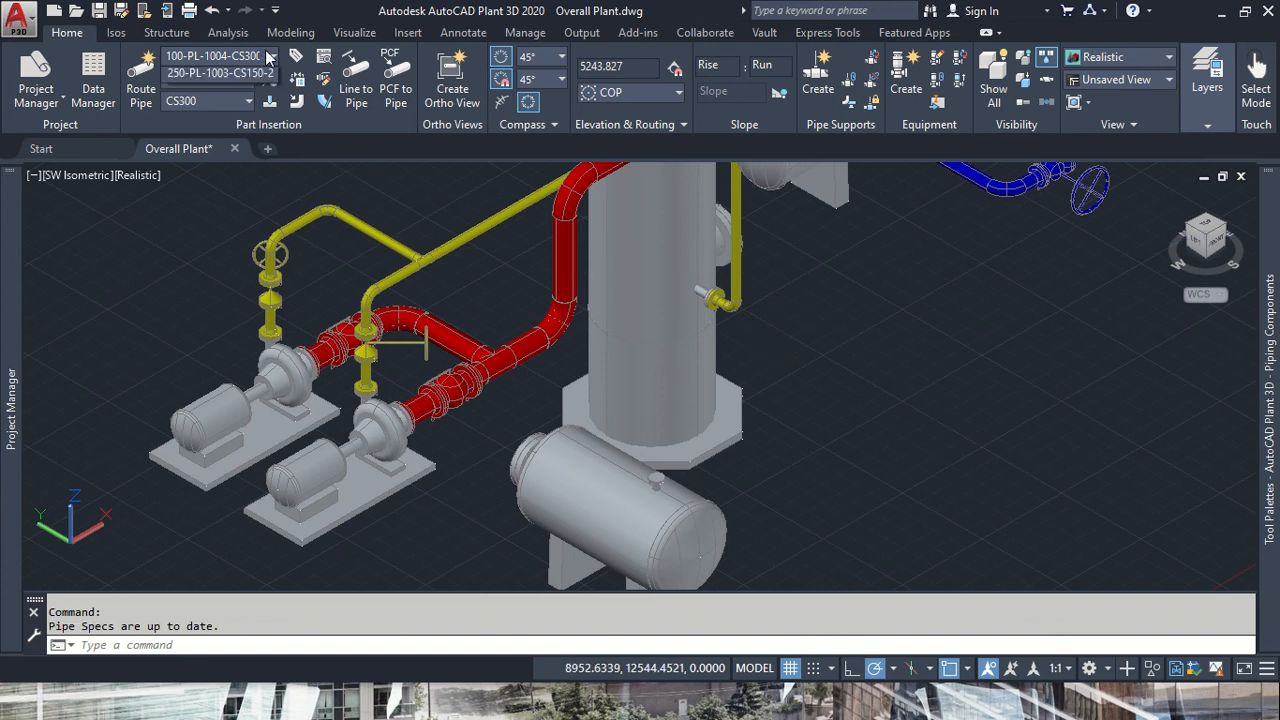
click(250, 77)
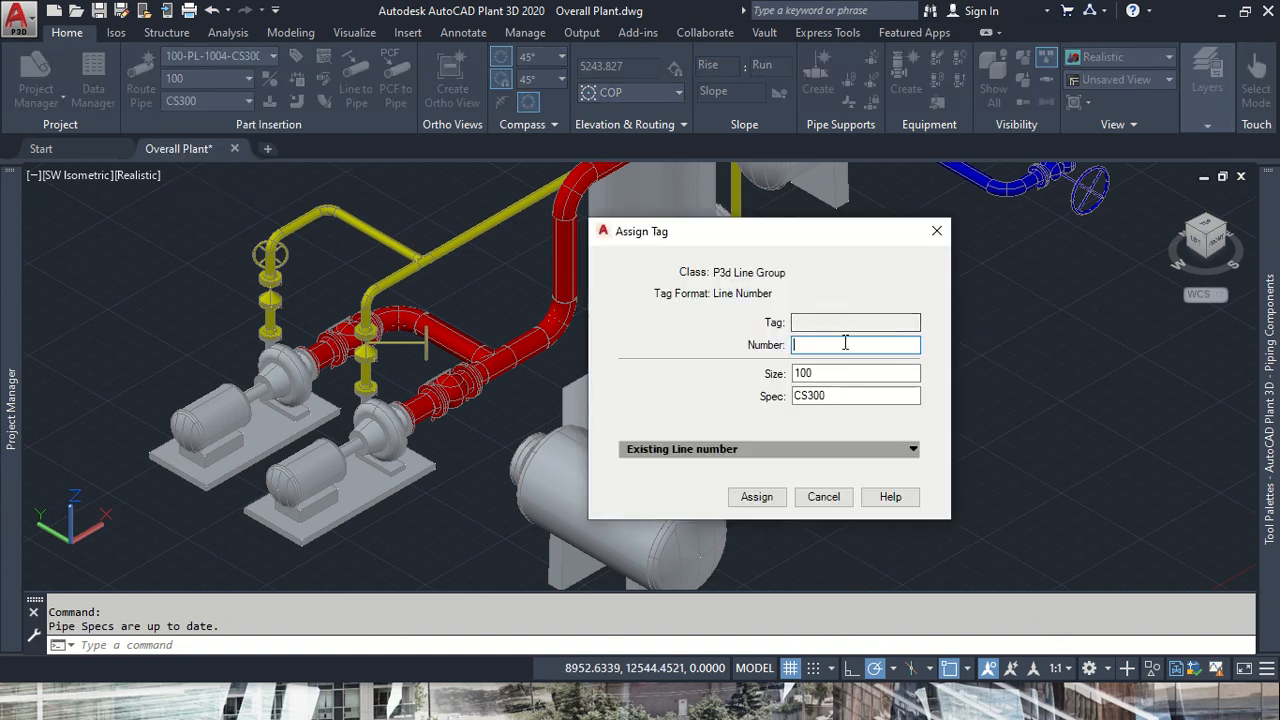
text(80)
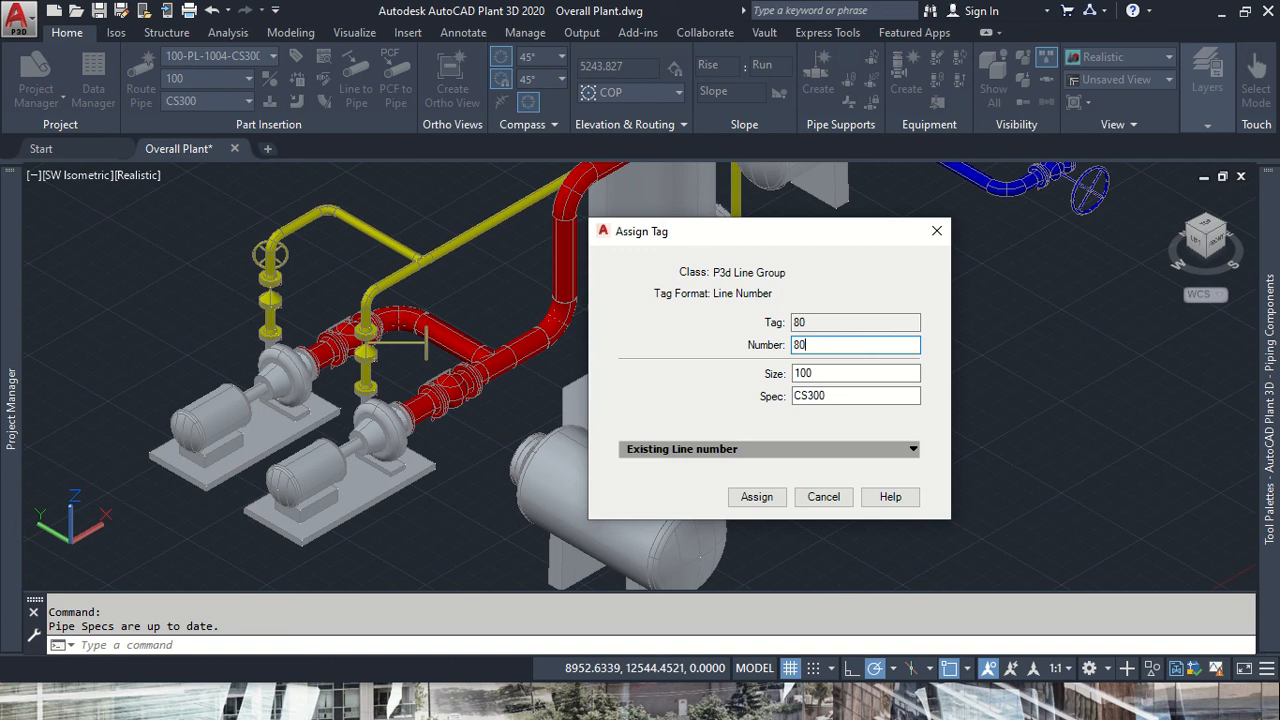
text(-PL-1005-CS)
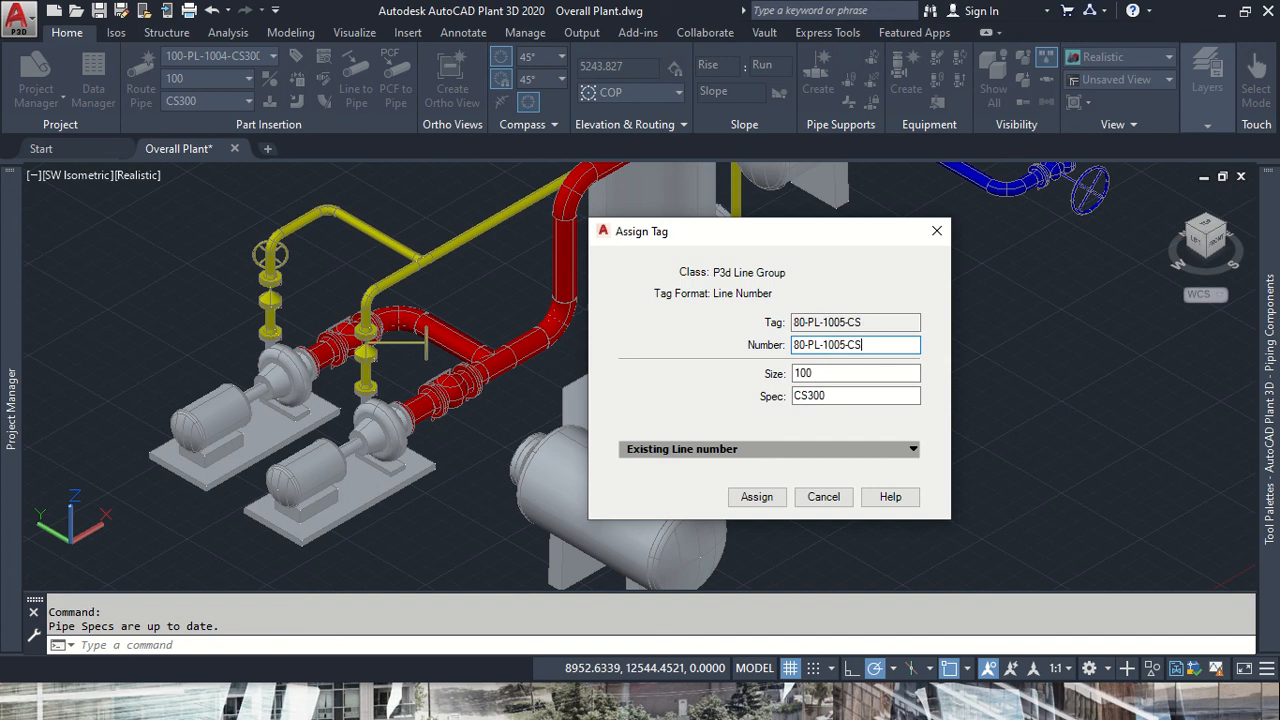
text(150)
- Set the new line's spec to CS150 and its size to 80, and assign the tag
click(880, 395)
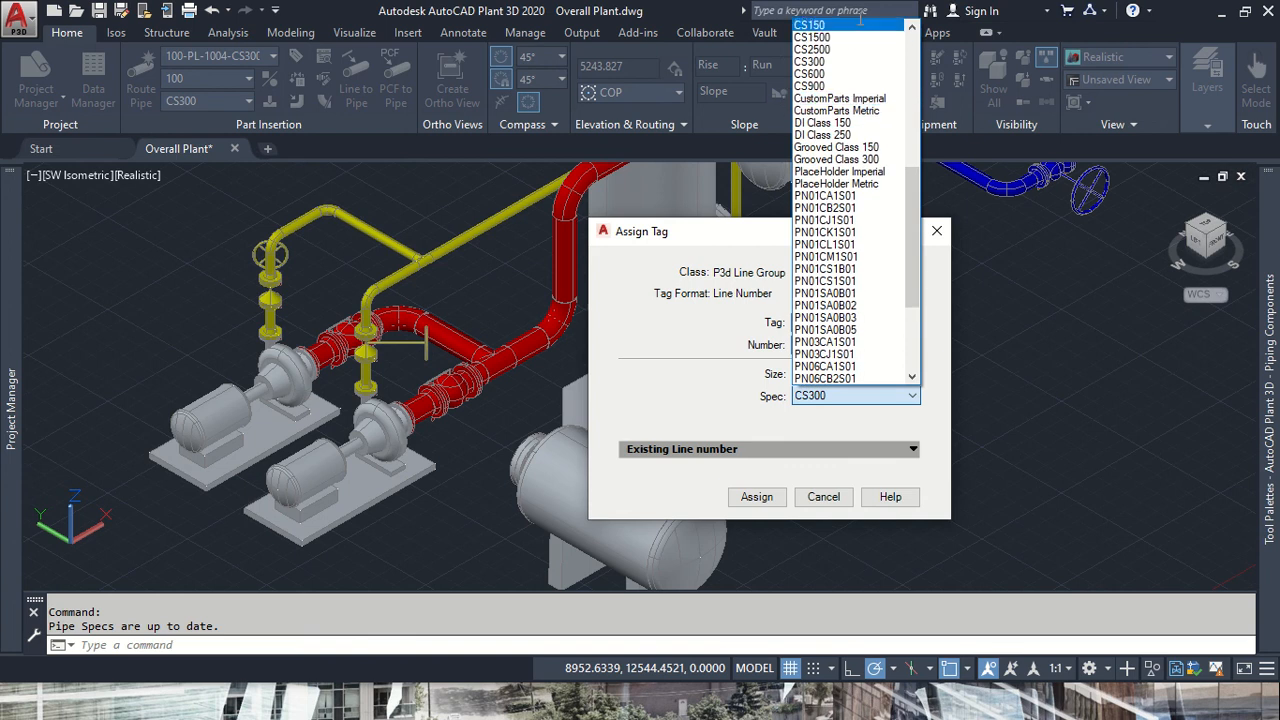
click(862, 22)
click(917, 400)
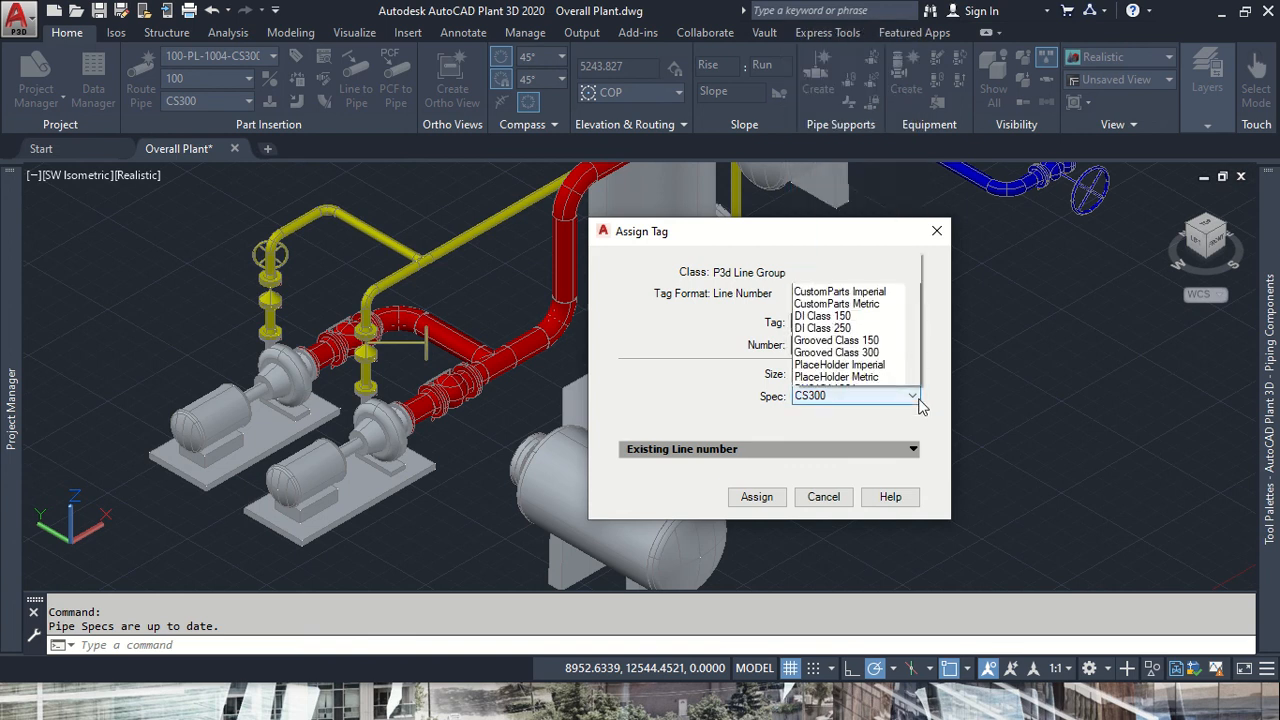
scroll(865, 250, up, 1)
scroll(867, 257, up, 3)
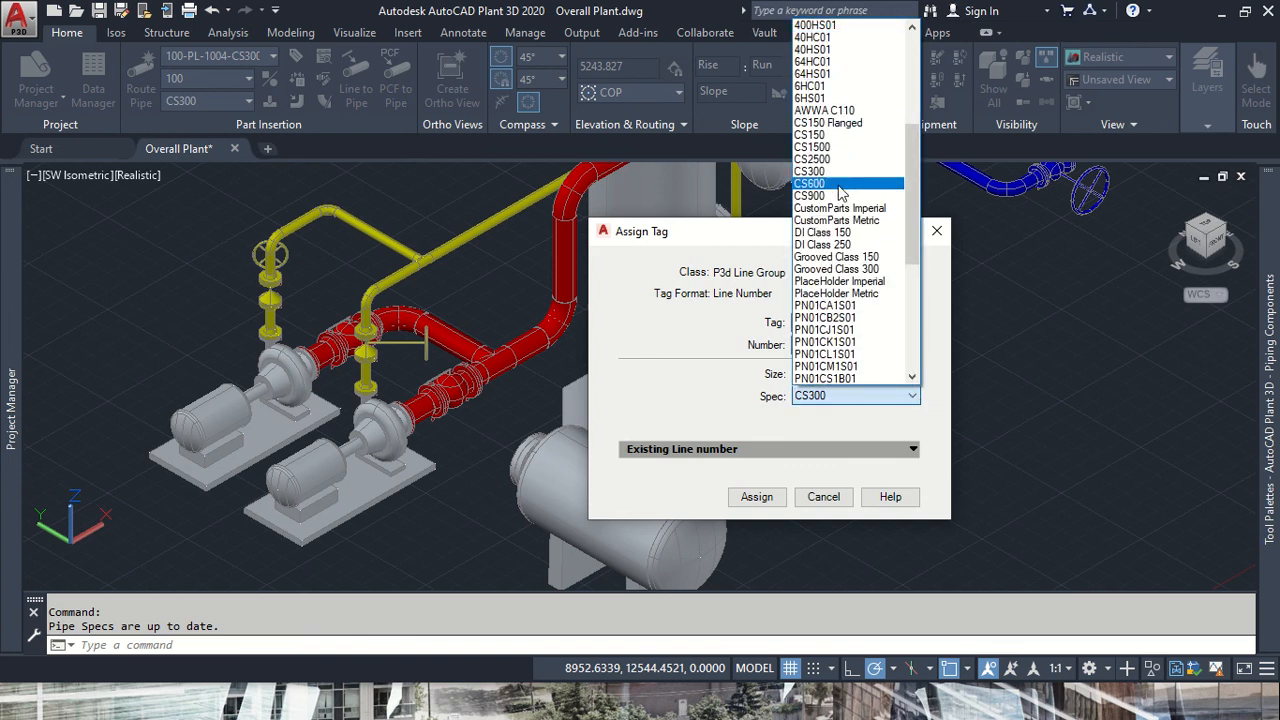
click(845, 134)
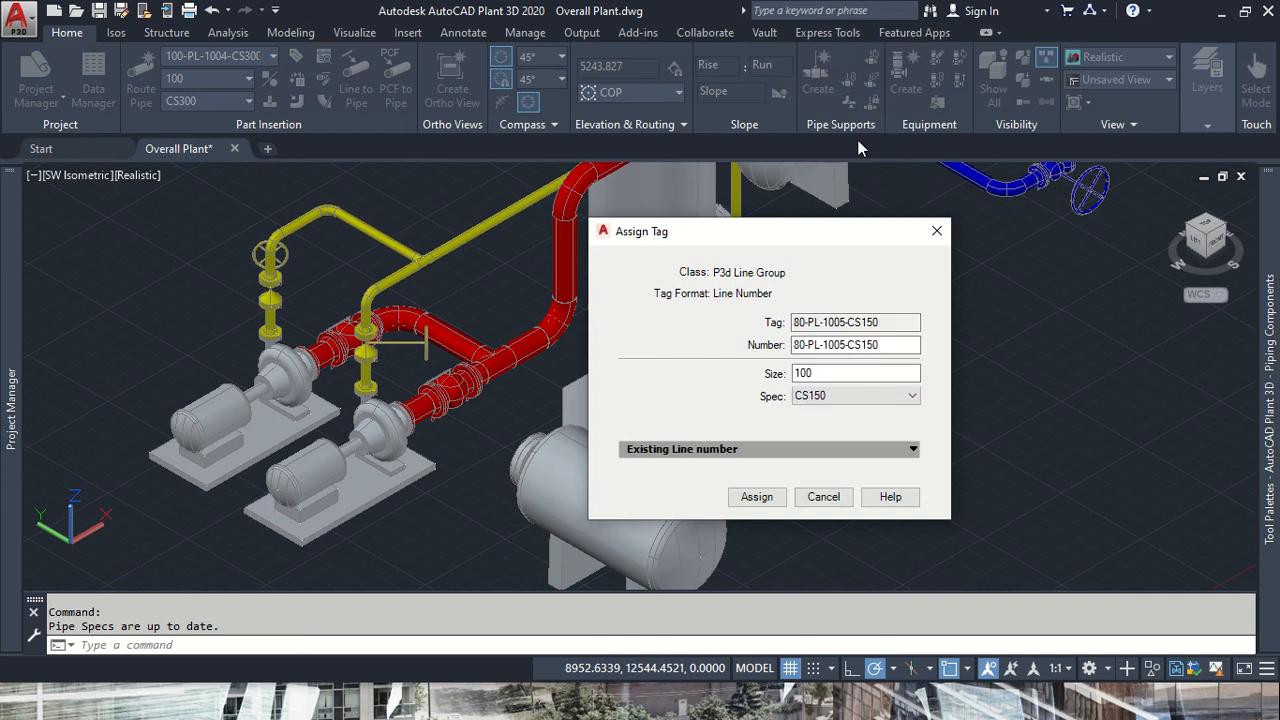
click(852, 373)
click(849, 372)
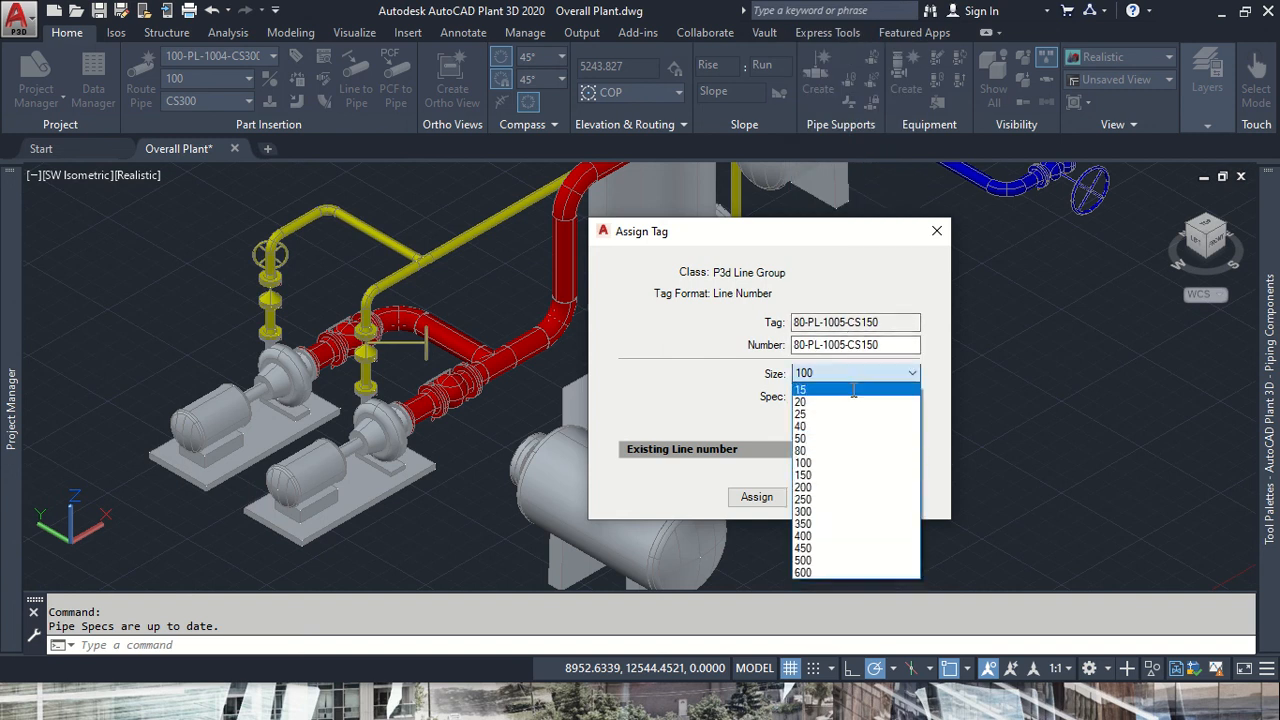
click(852, 449)
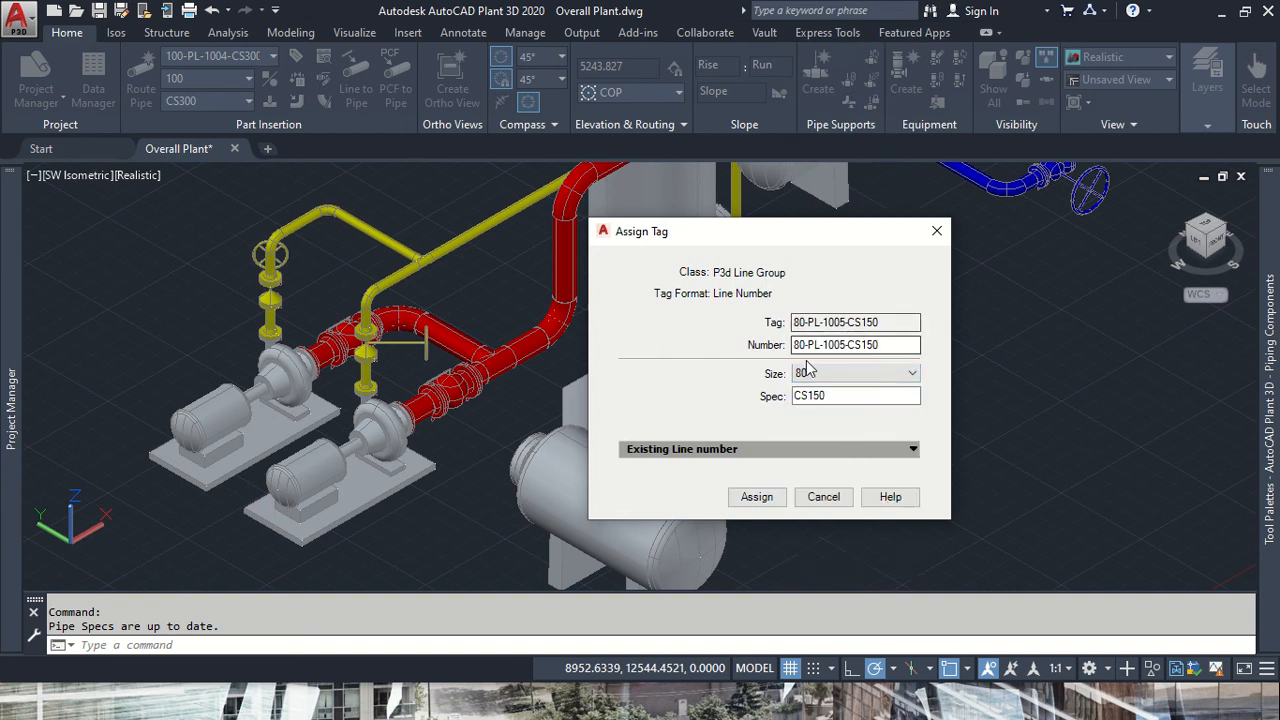
click(763, 497)
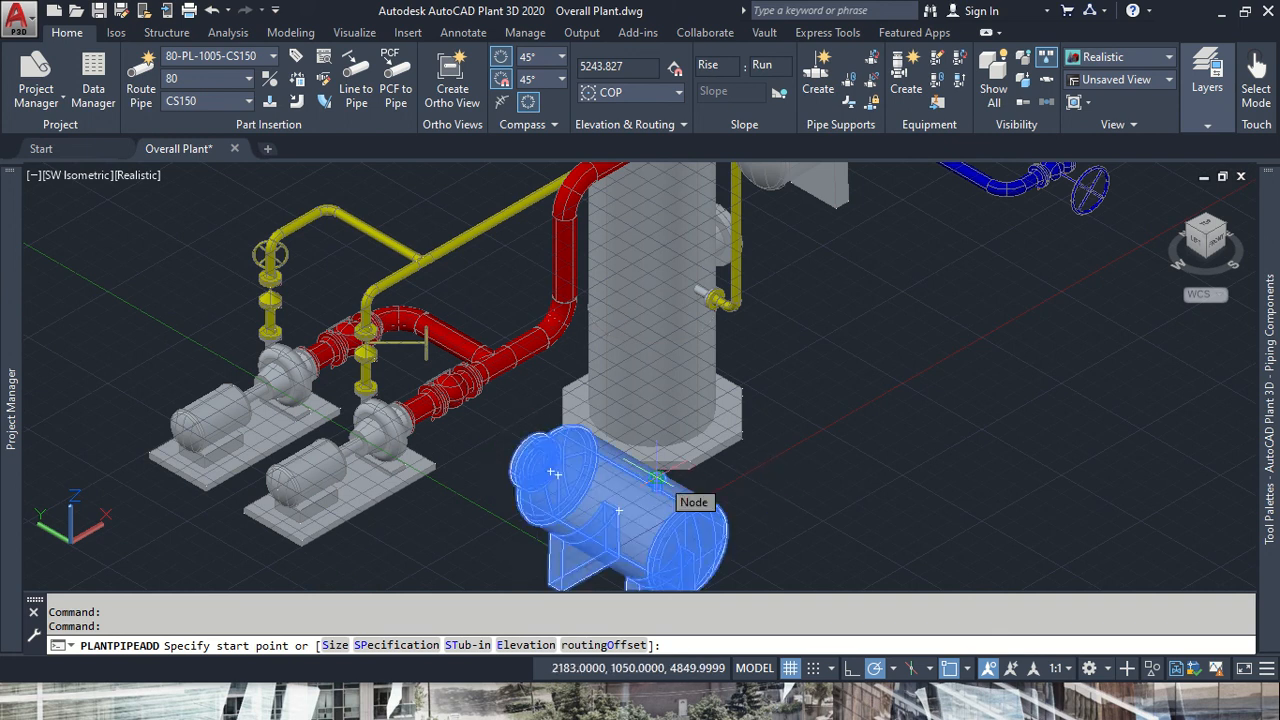
- Start the pipe at the top nozzle on the heat exchanger's far end and route it 187 upward
scroll(656, 476, up, 5)
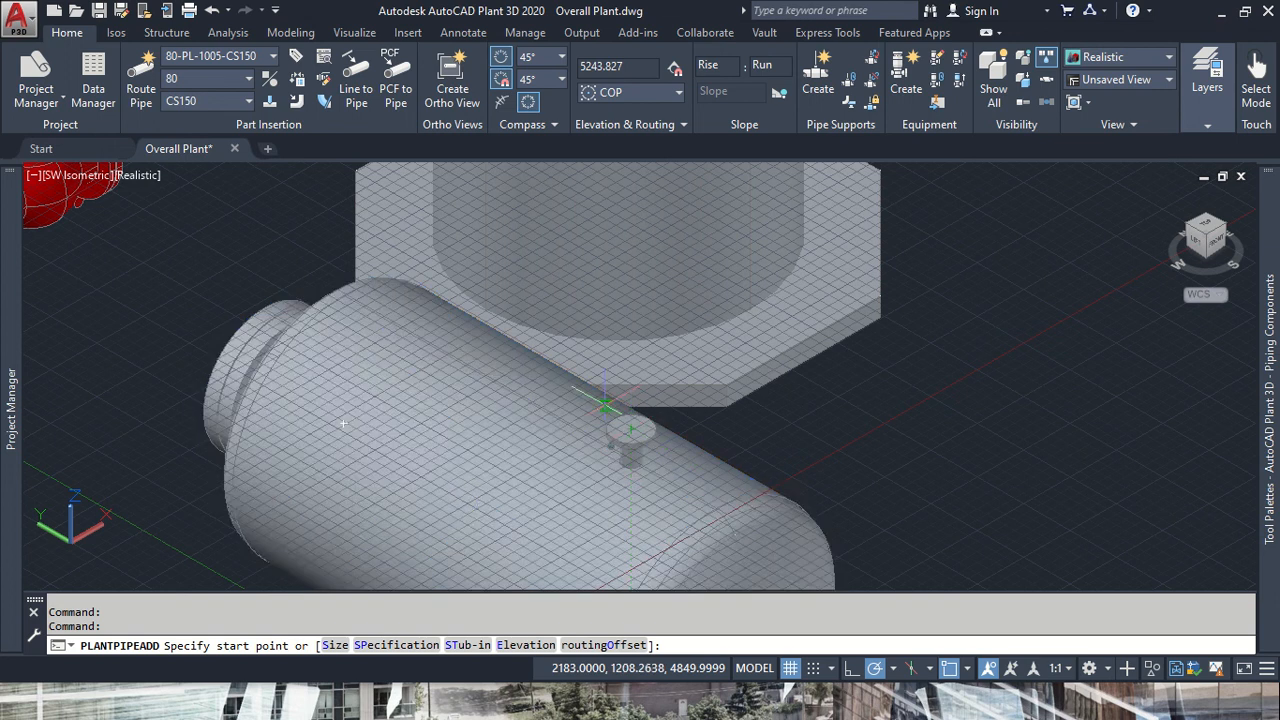
scroll(600, 408, down, 2)
middle_drag(884, 346, 274, 655)
middle_drag(443, 421, 363, 433)
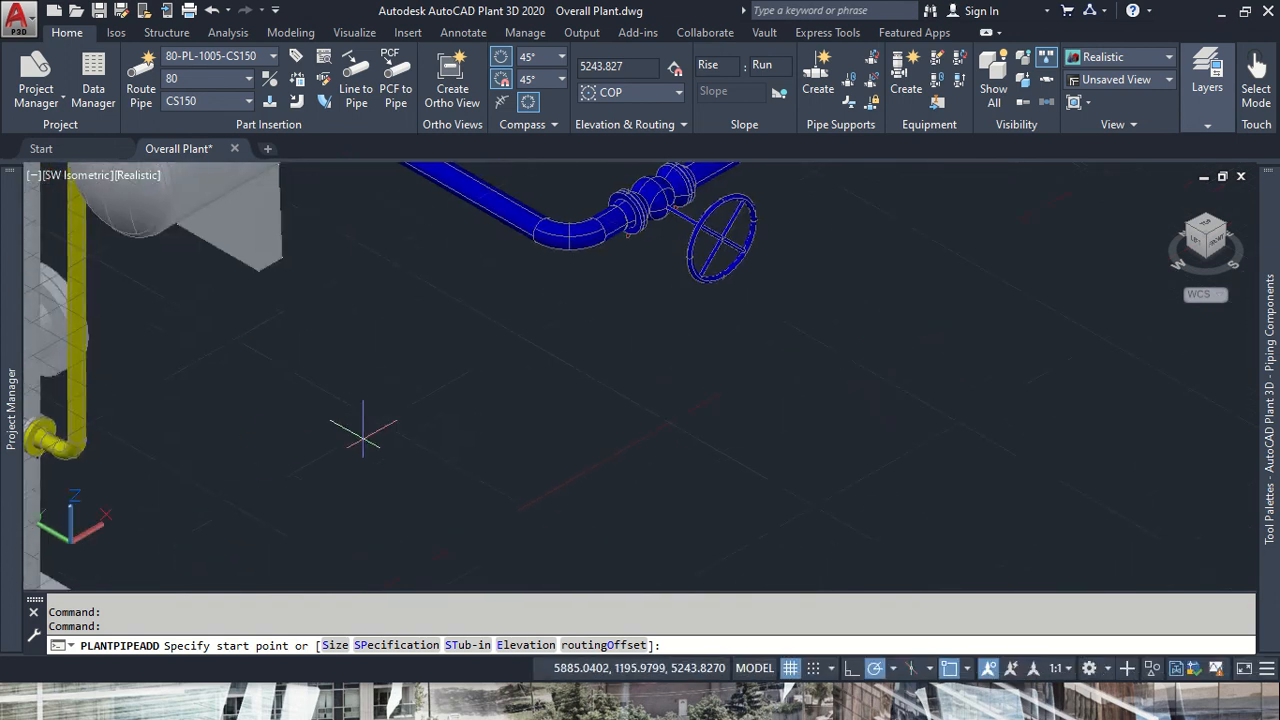
scroll(363, 433, down, 2)
middle_drag(584, 215, 491, 571)
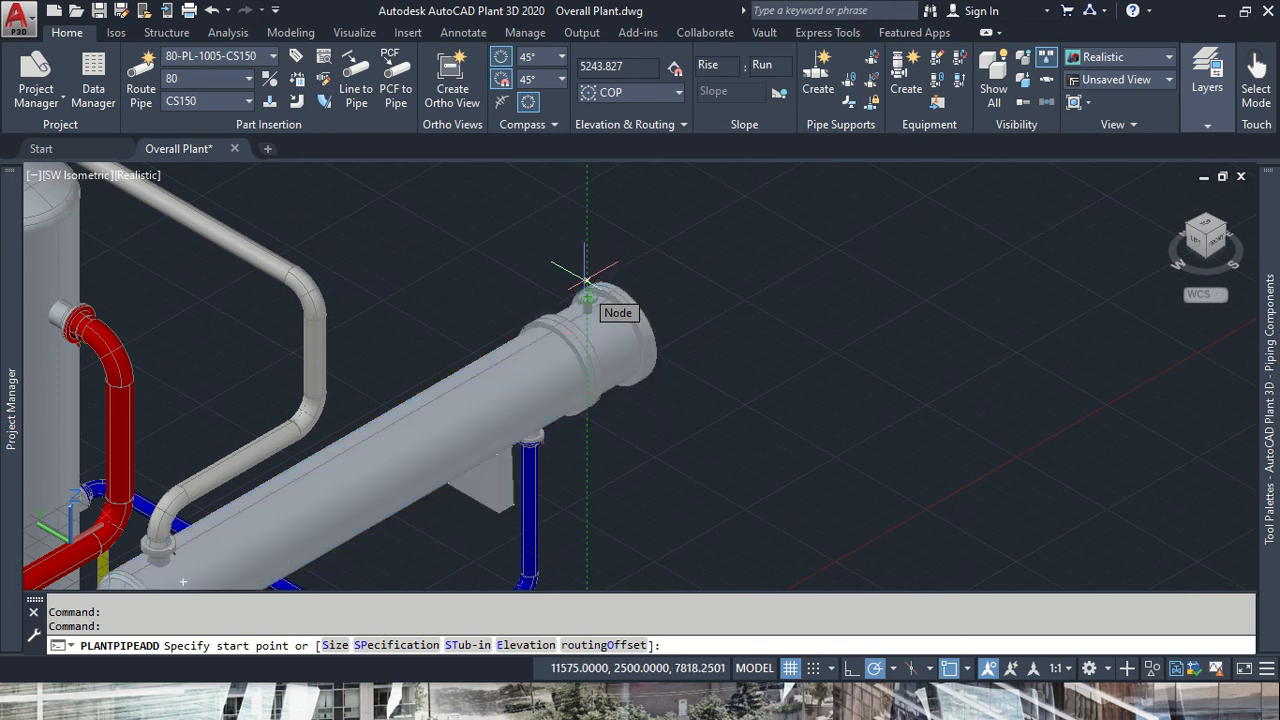
scroll(590, 274, up, 2)
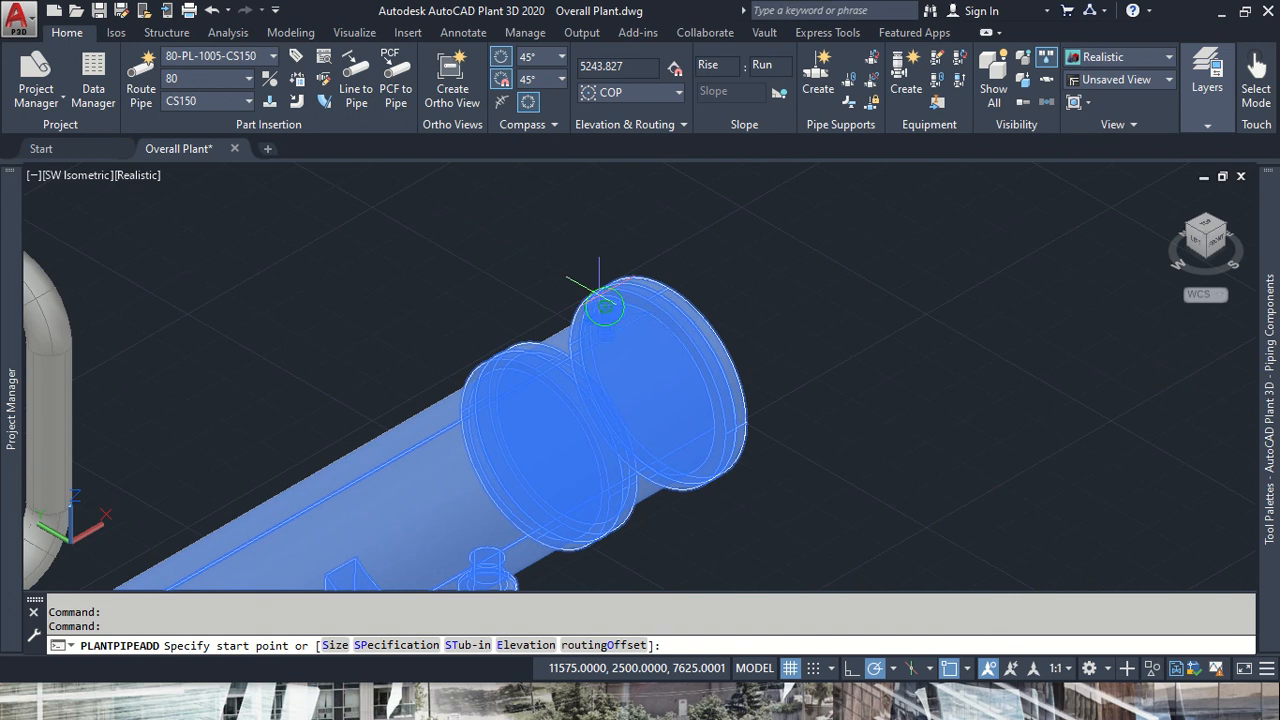
click(604, 306)
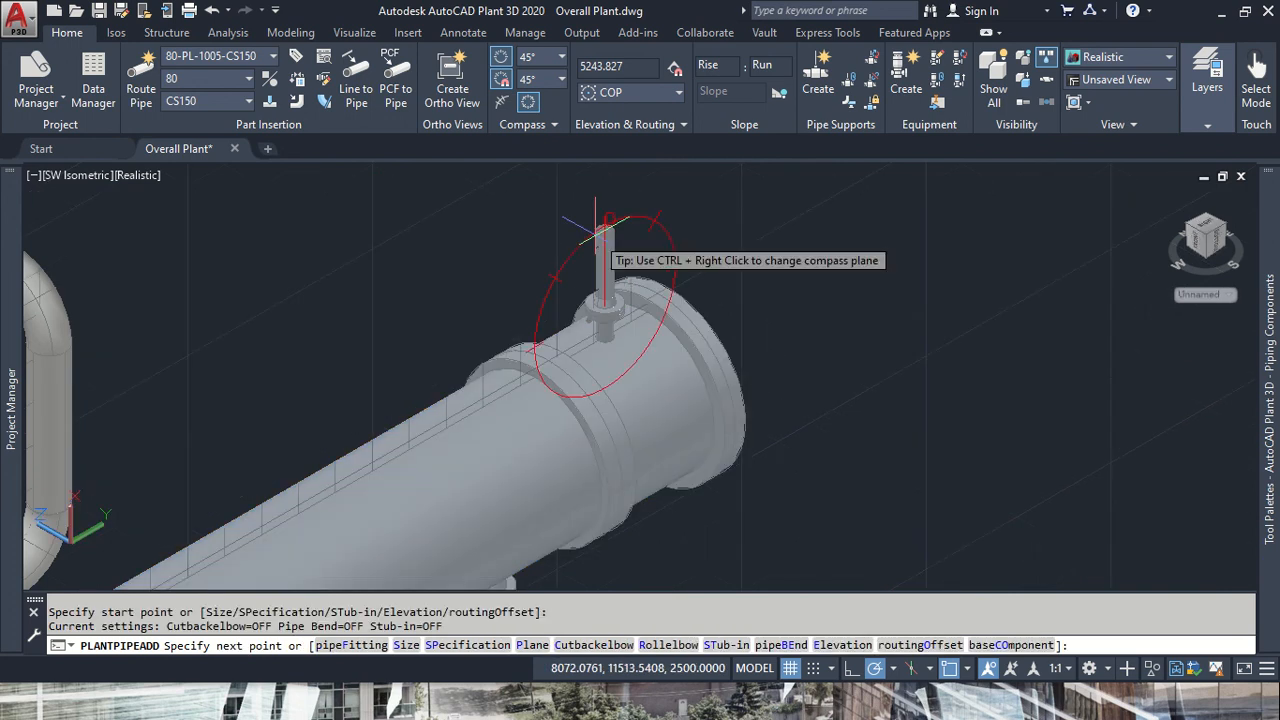
text(187)
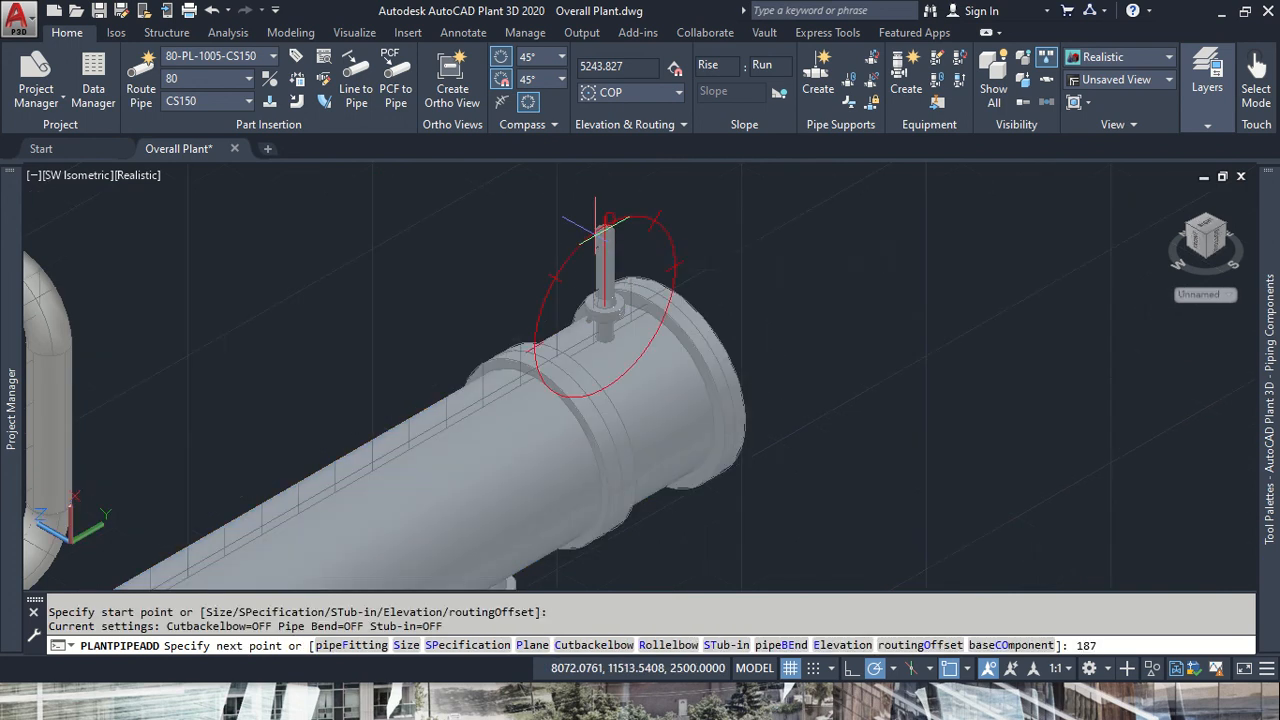
key(Return)
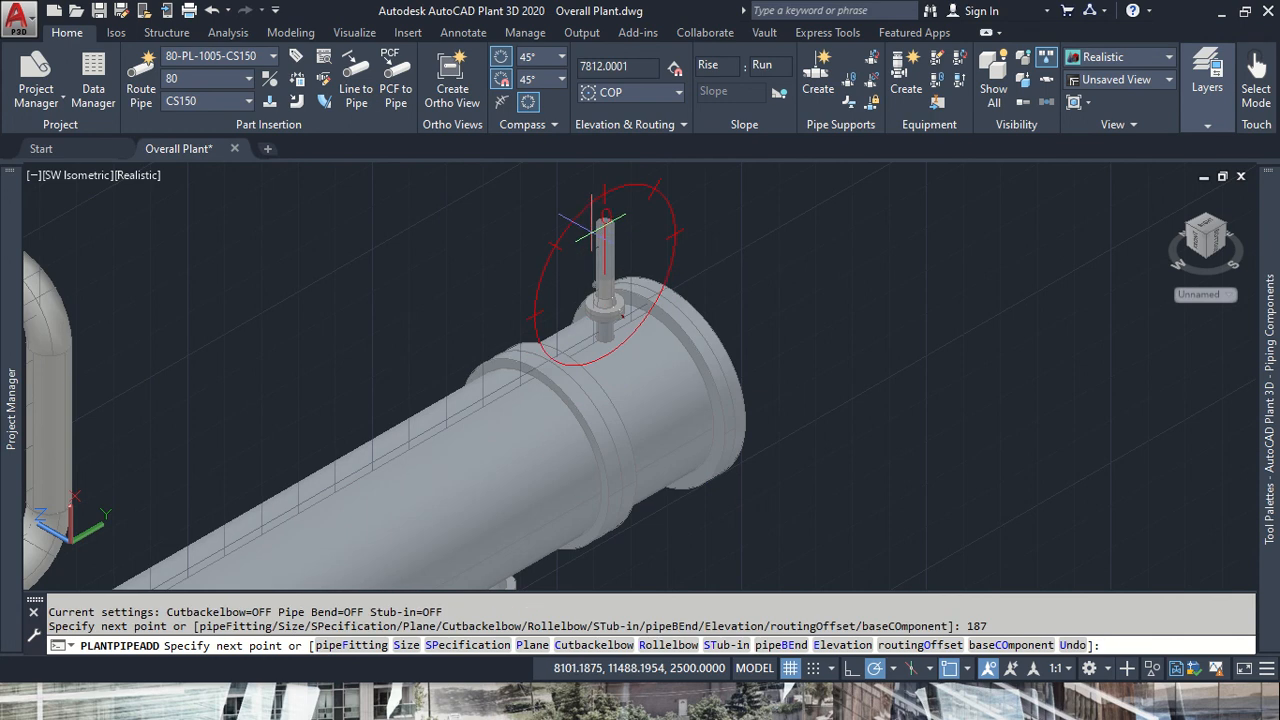
- Continue the pipe 1450 horizontally sideways past the exchanger's shell, and 2514 straight down
ctrl+right_click(757, 352)
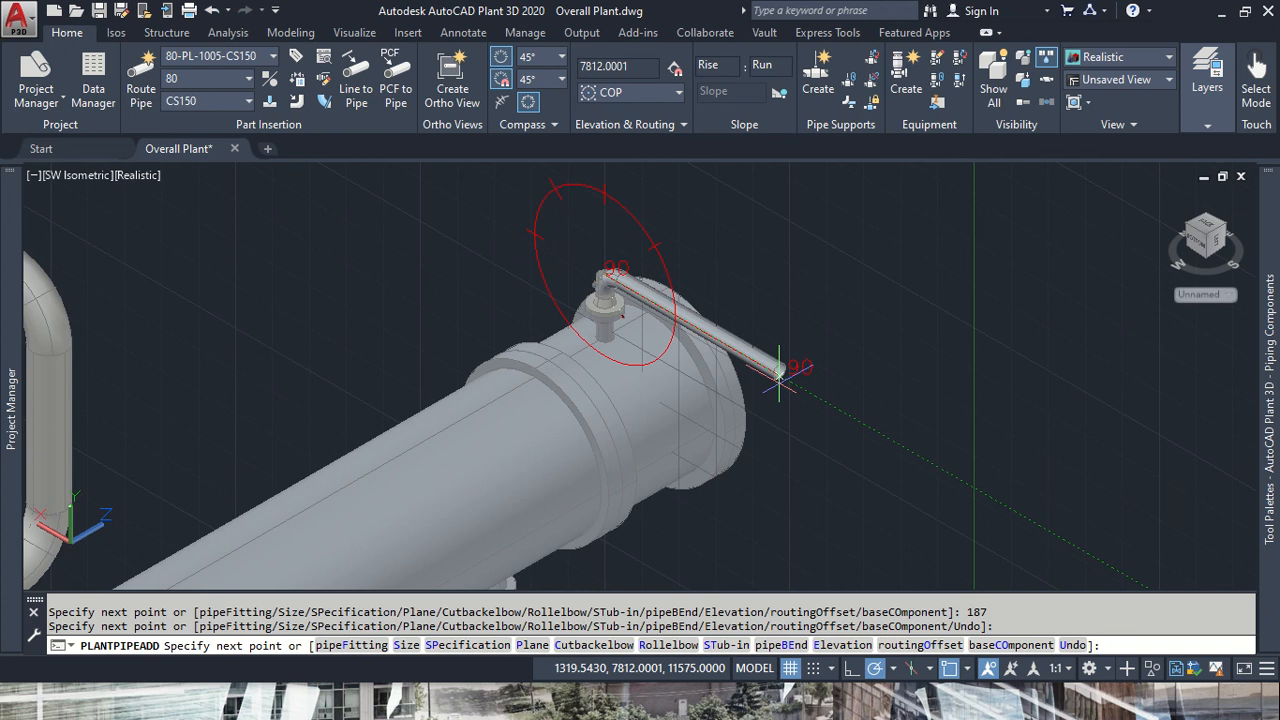
text(1450)
key(Return)
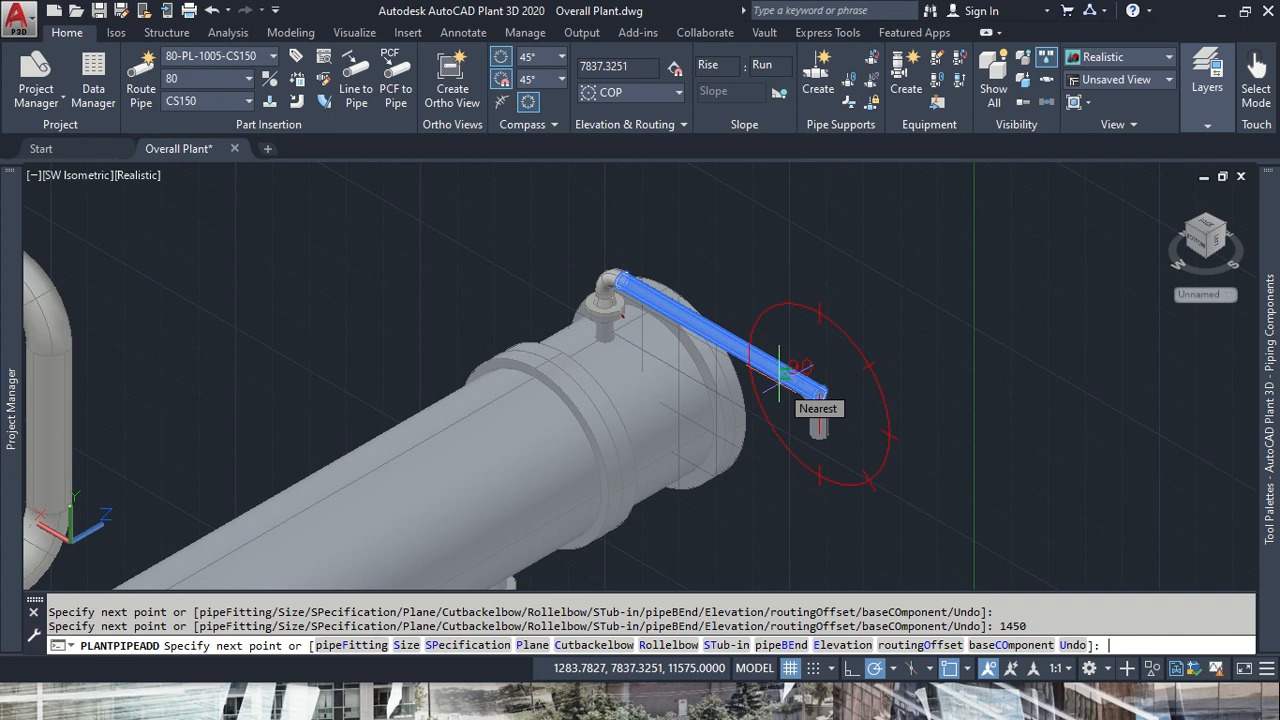
text(25)
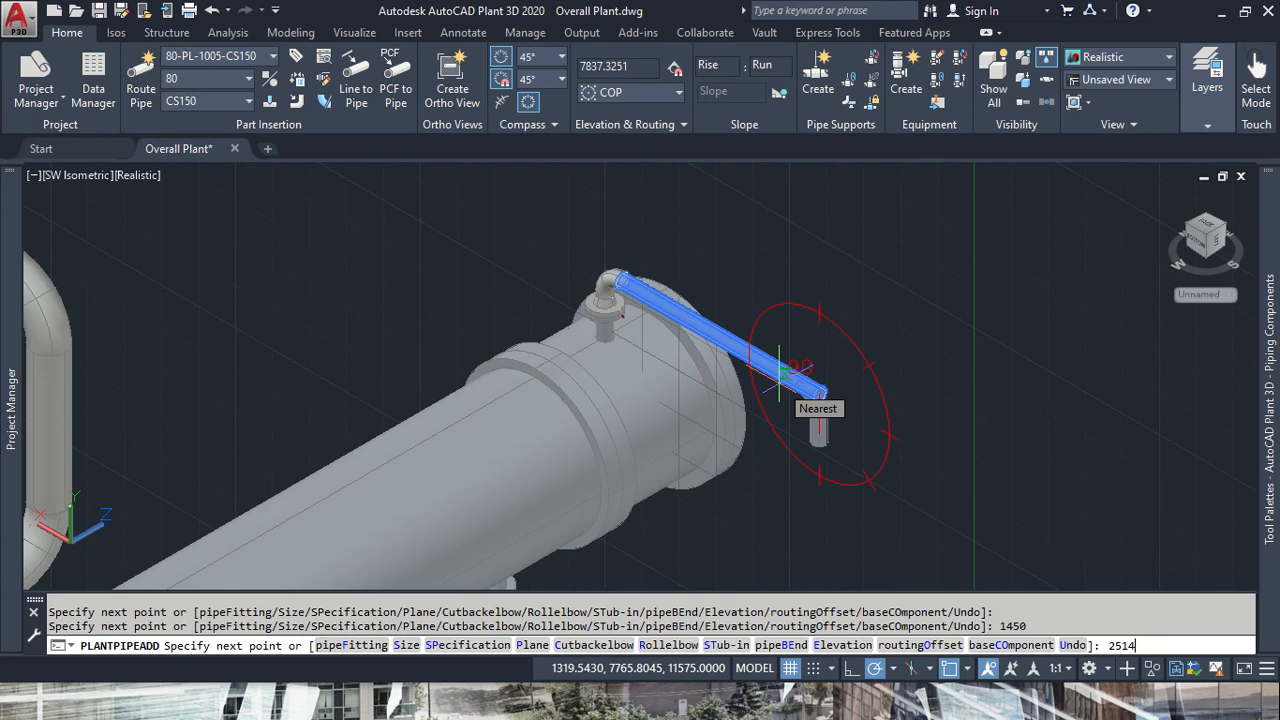
text(14)
key(Return)
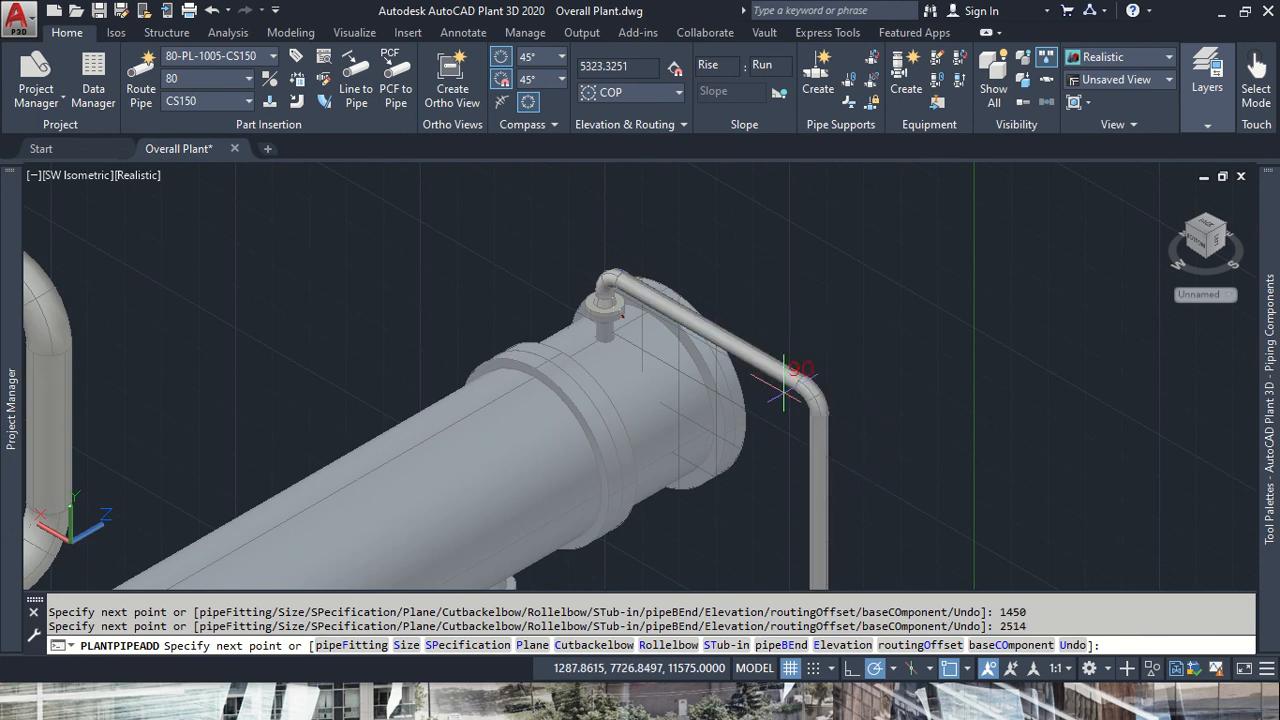
- Route the pipe 9392 horizontally from the bottom of the drop, parallel to the exchanger, toward the small horizontal vessel
scroll(780, 380, down, 3)
middle_drag(829, 514, 890, 109)
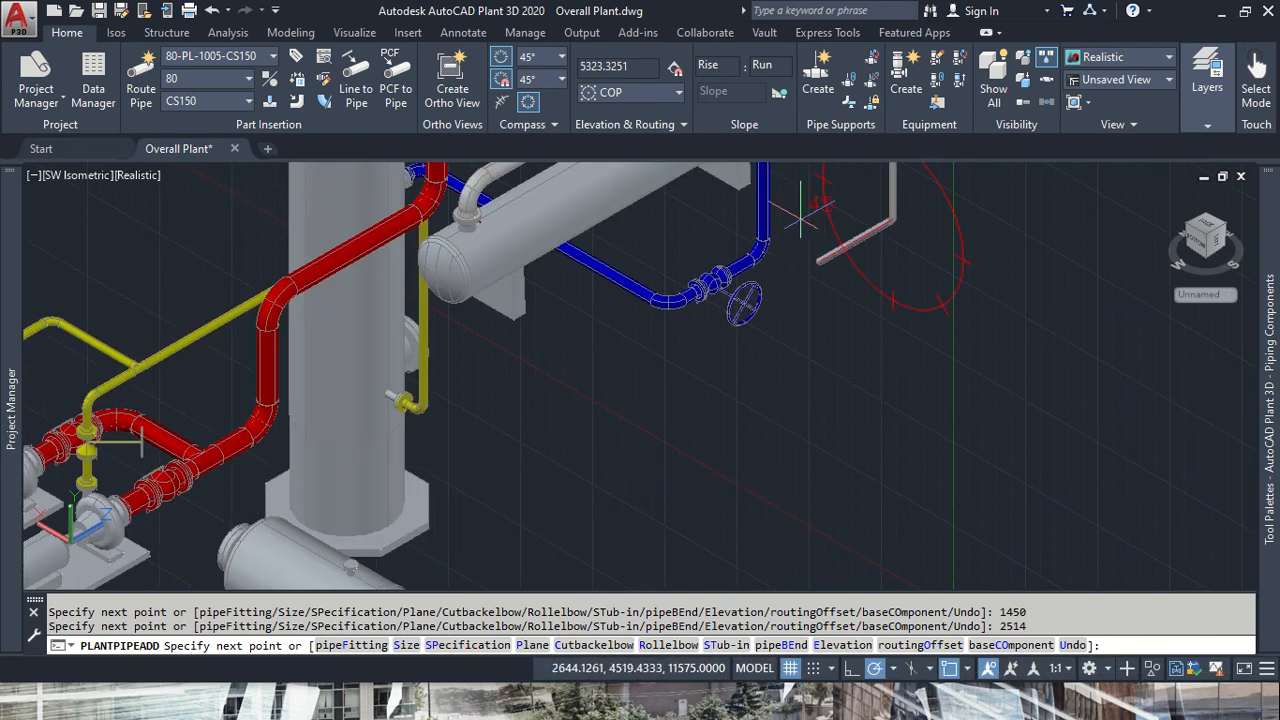
click(852, 241)
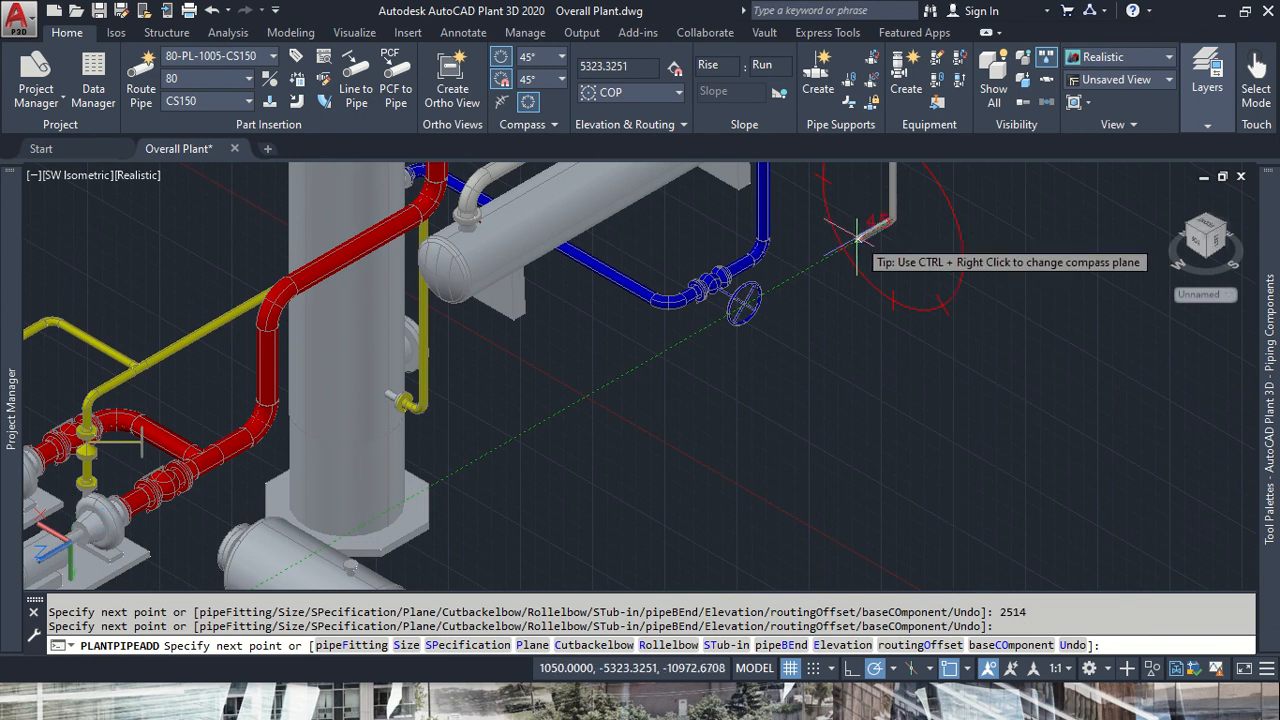
ctrl+right_click(846, 259)
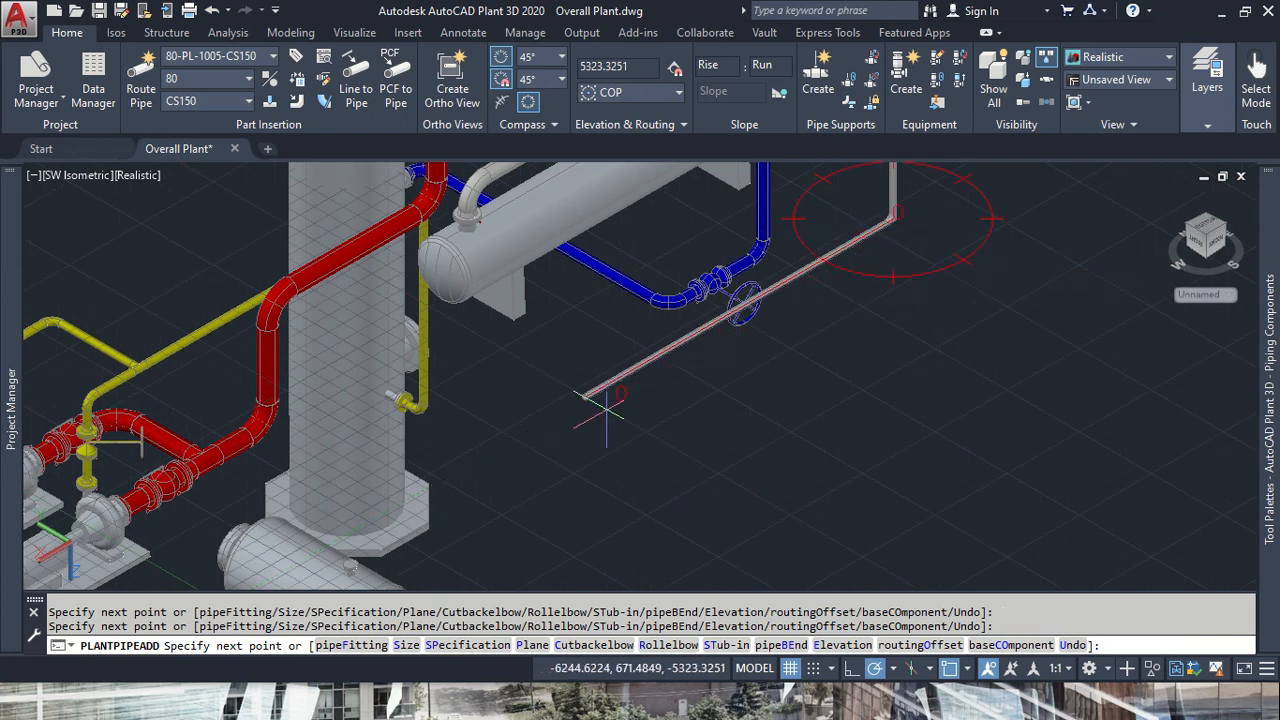
text(9392)
key(Return)
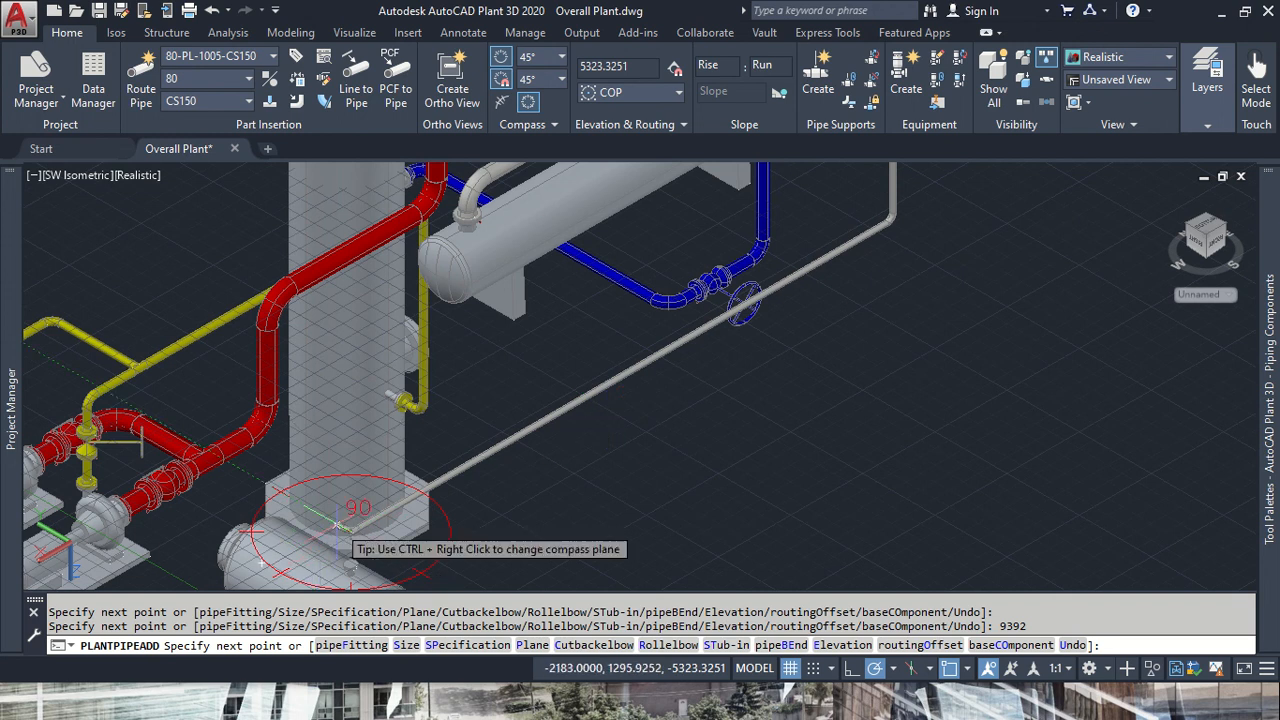
- Connect the pipe down to the top nozzle on vessel V-301 and end the routing
scroll(340, 527, up, 5)
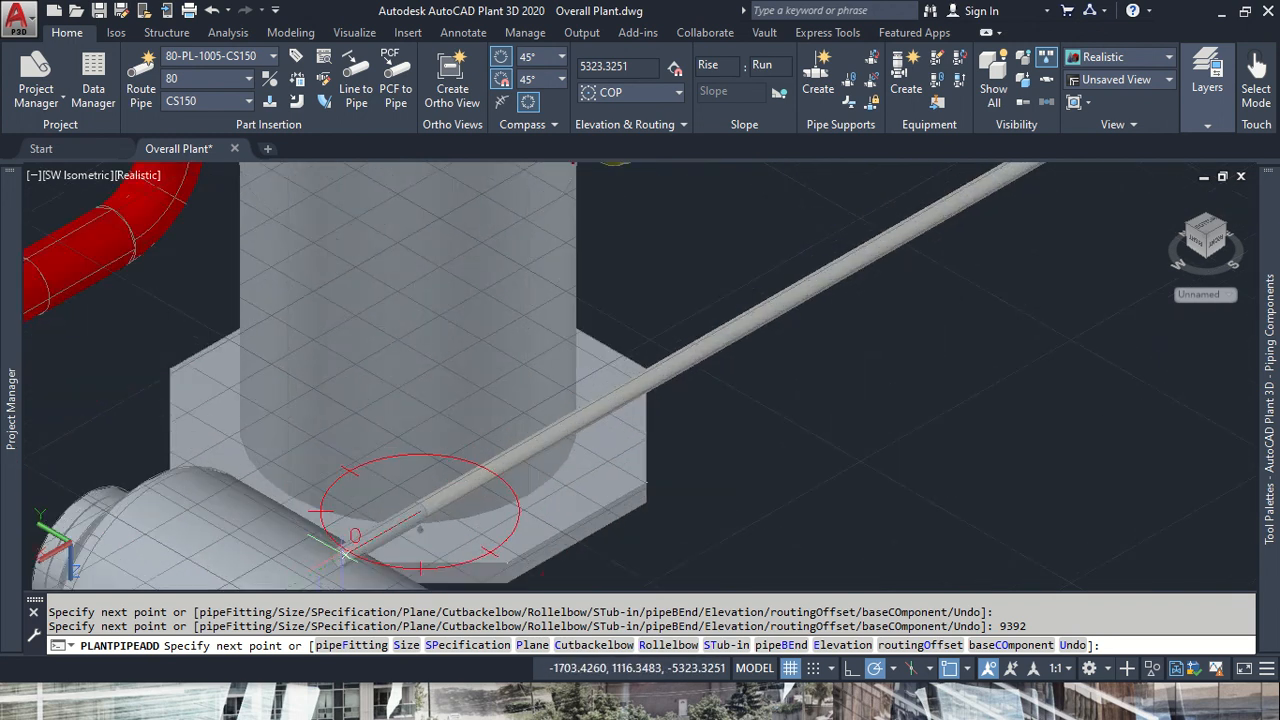
middle_drag(279, 565, 393, 387)
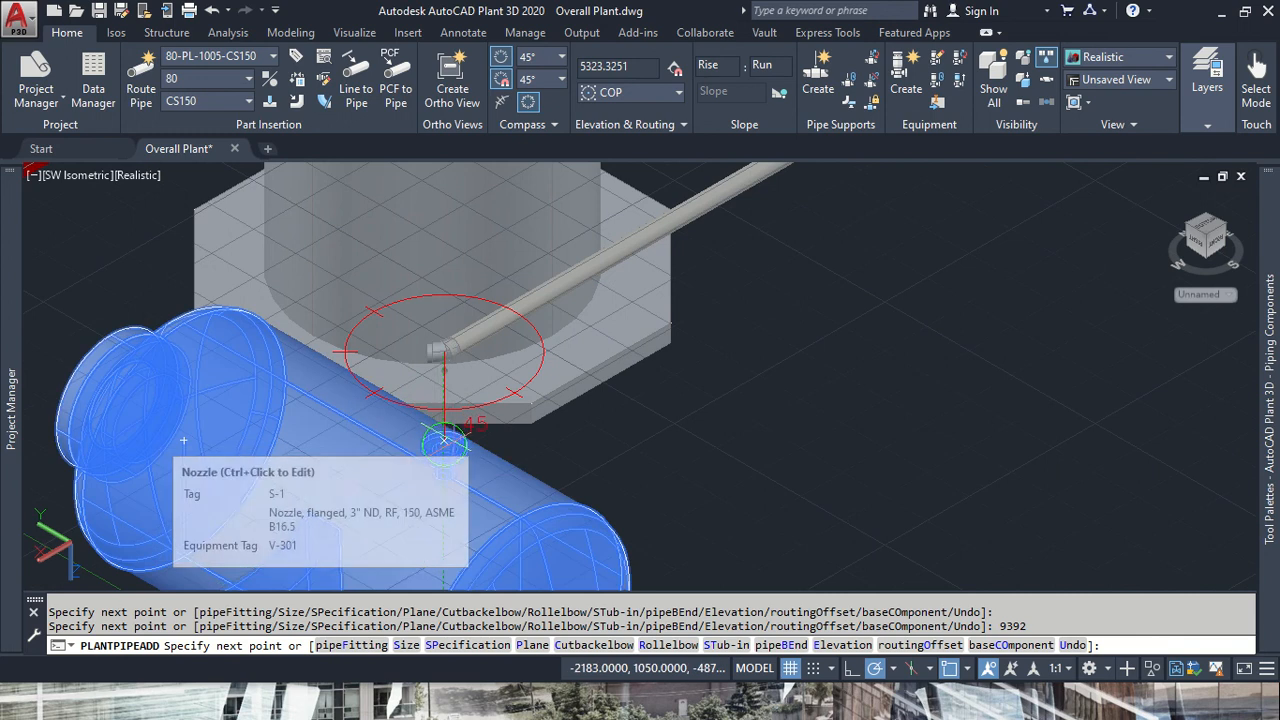
scroll(443, 441, up, 4)
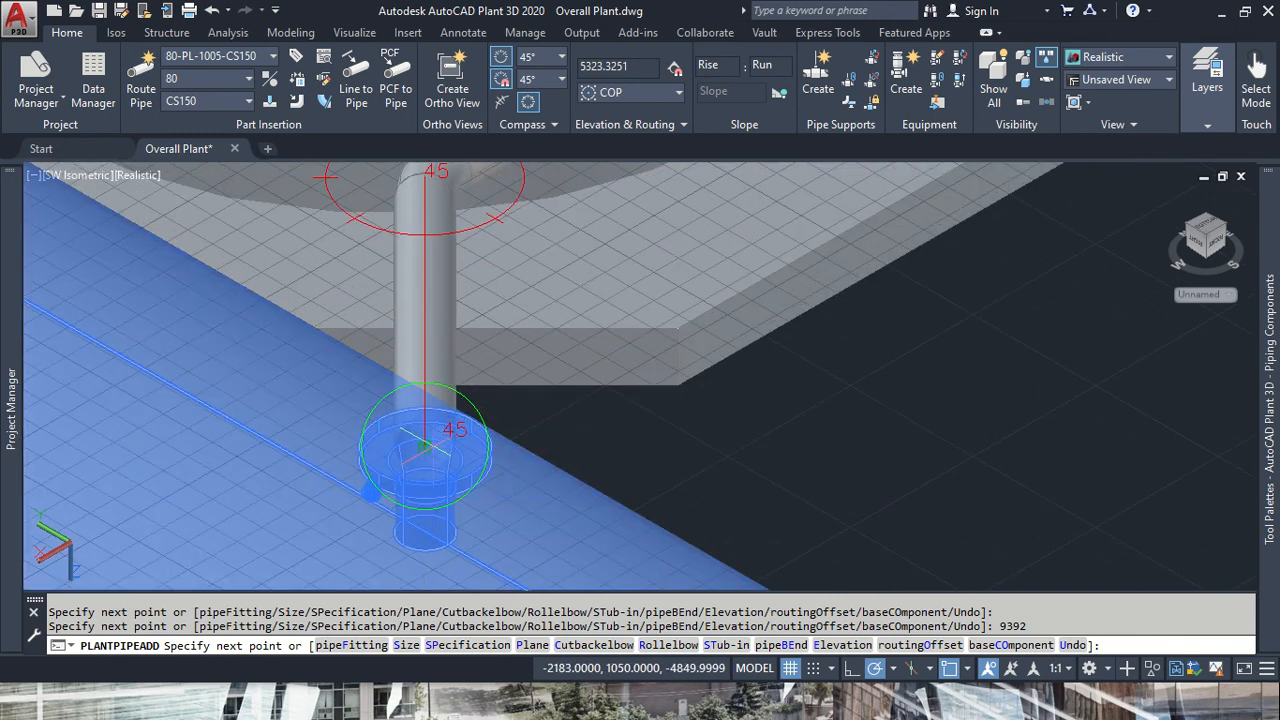
click(430, 445)
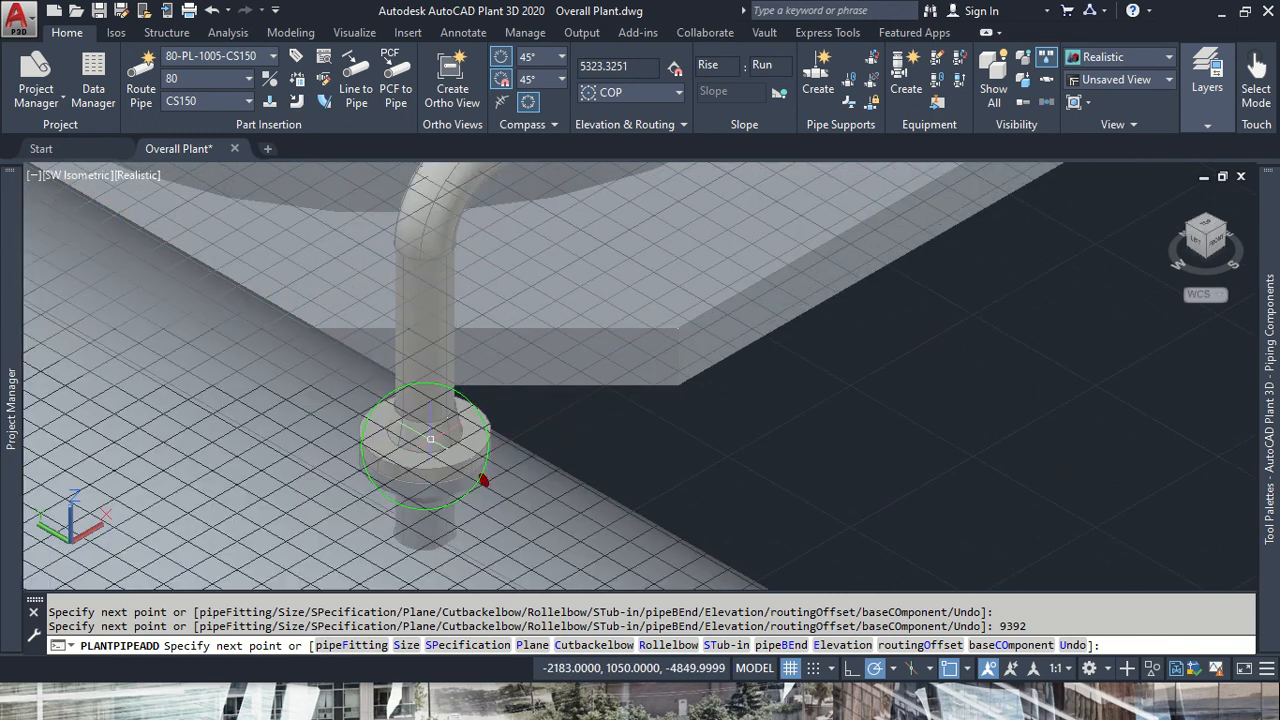
scroll(728, 313, down, 6)
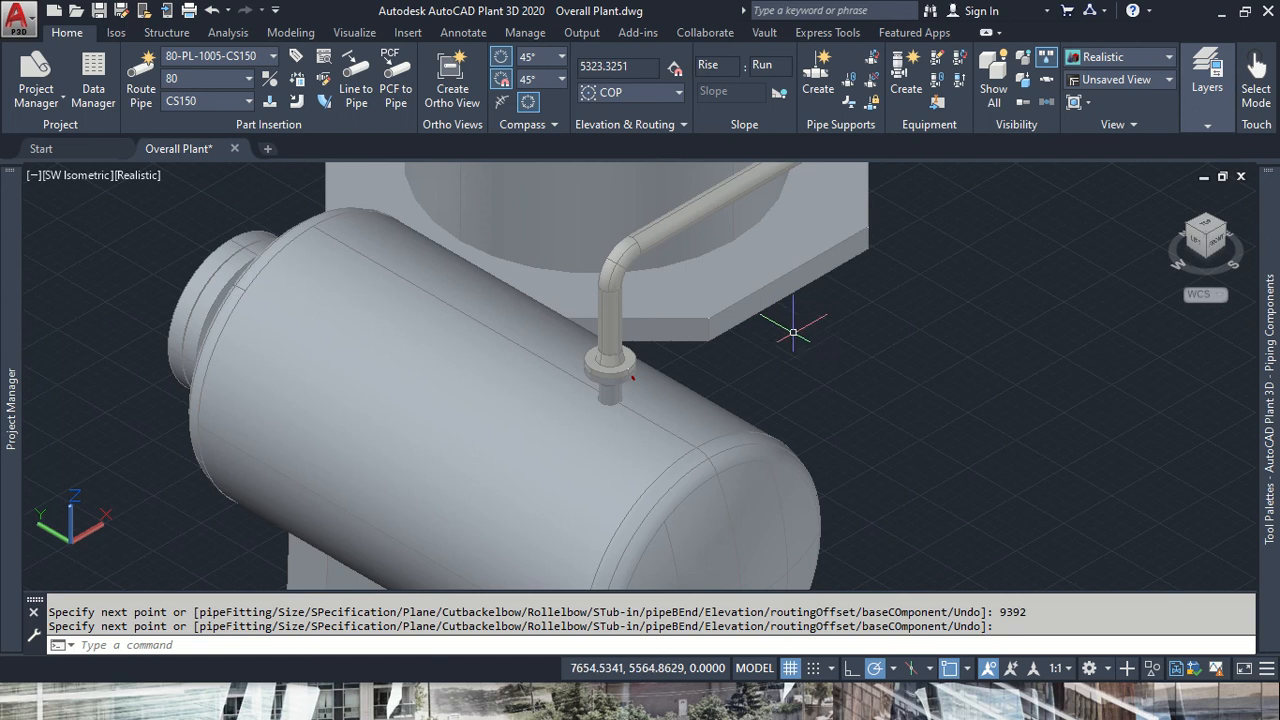
key(Return)
scroll(762, 410, down, 4)
shift+middle_drag(829, 371, 797, 405)
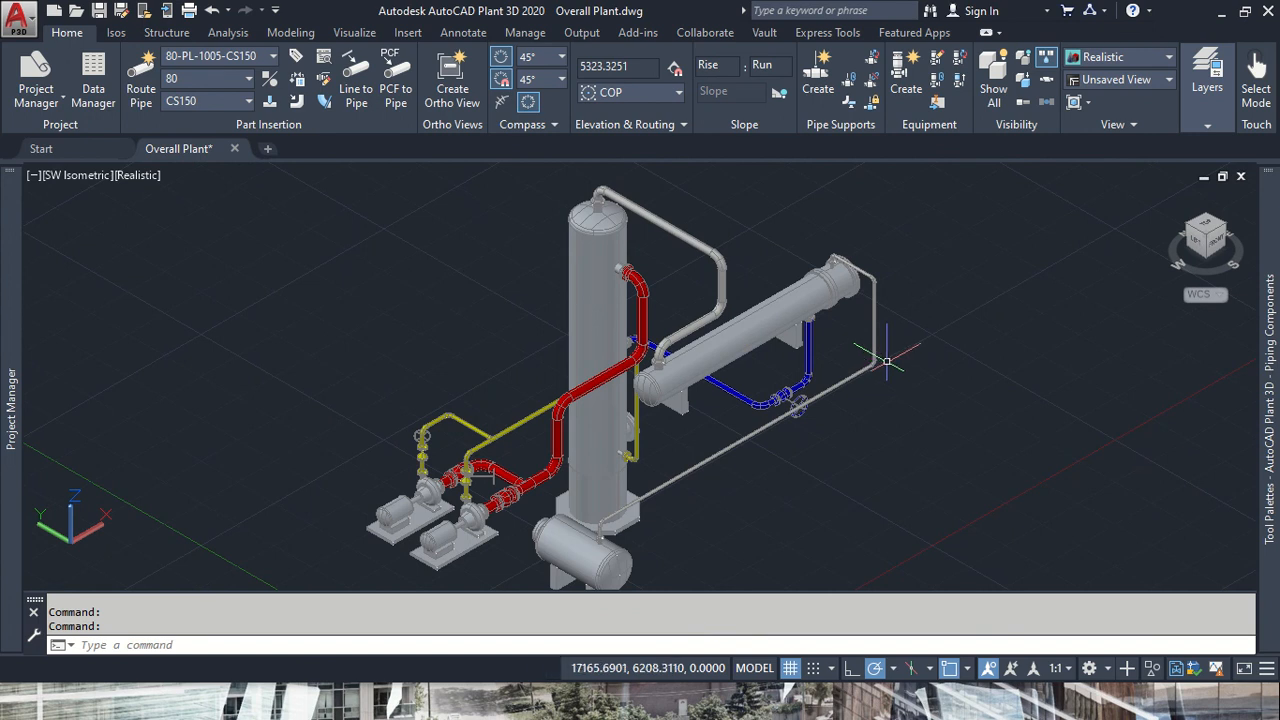
mouse_move(4, 460)
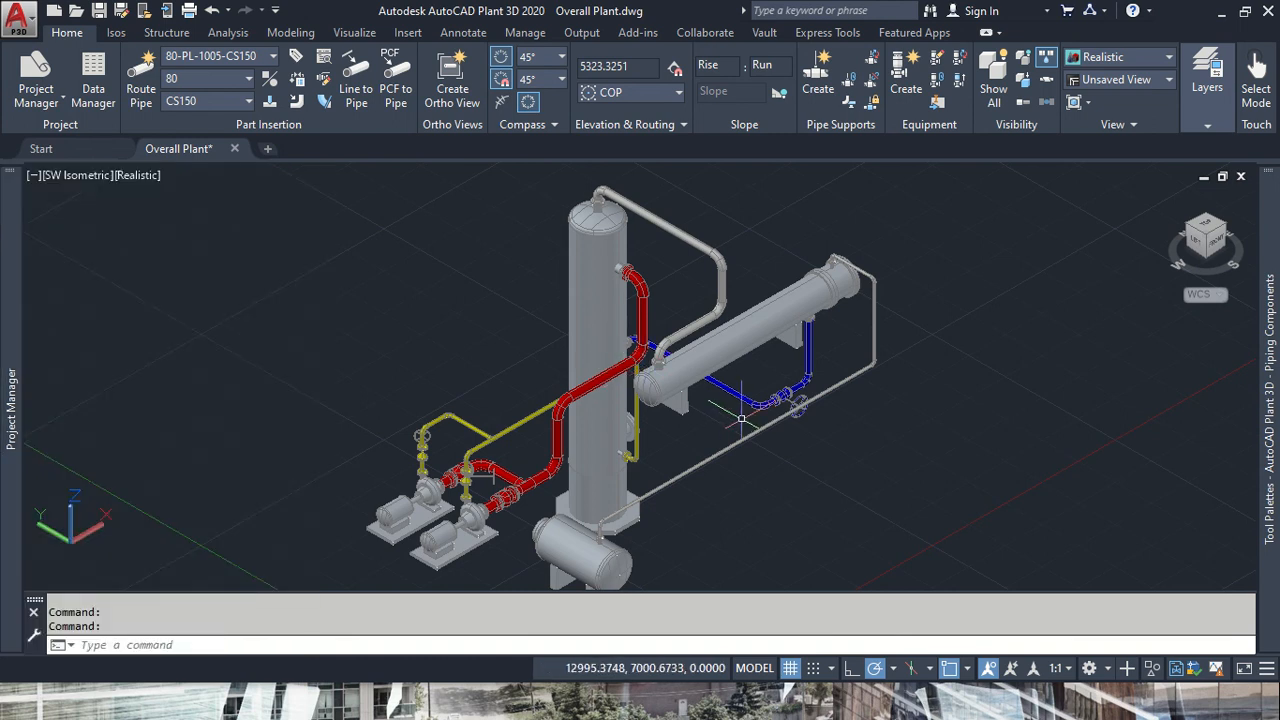
click(116, 32)
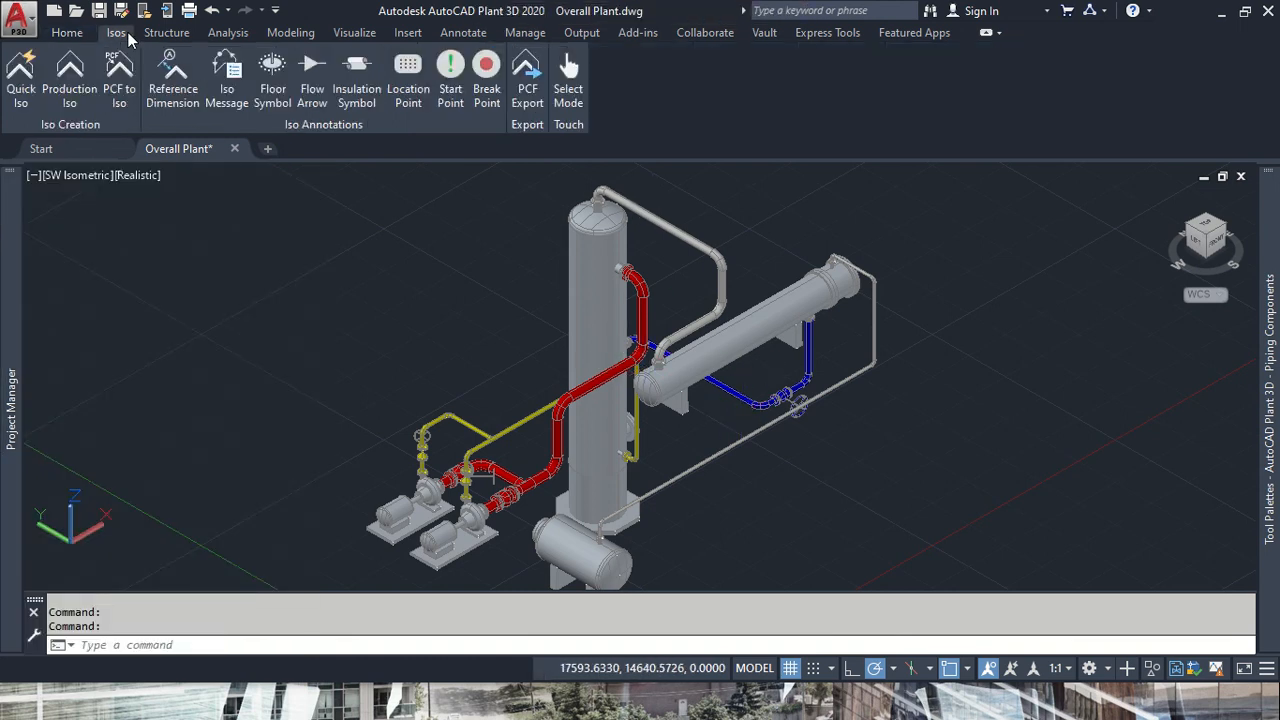
click(84, 98)
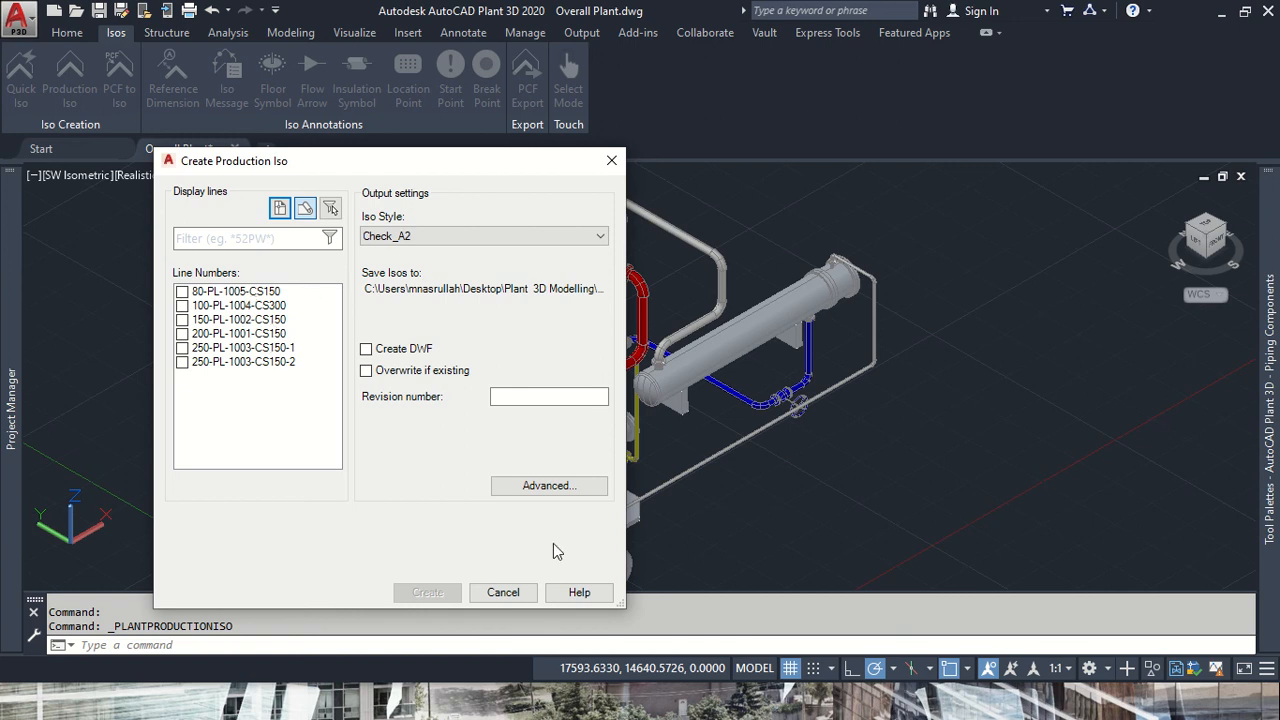
click(503, 592)
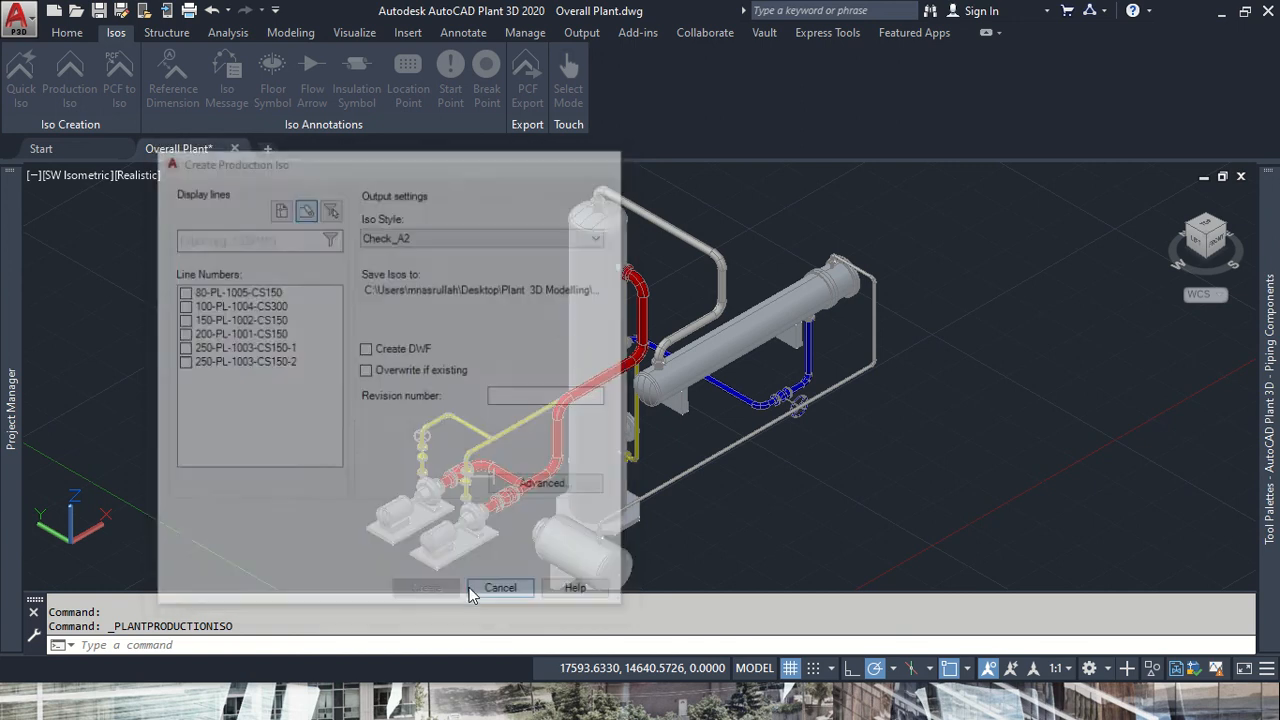
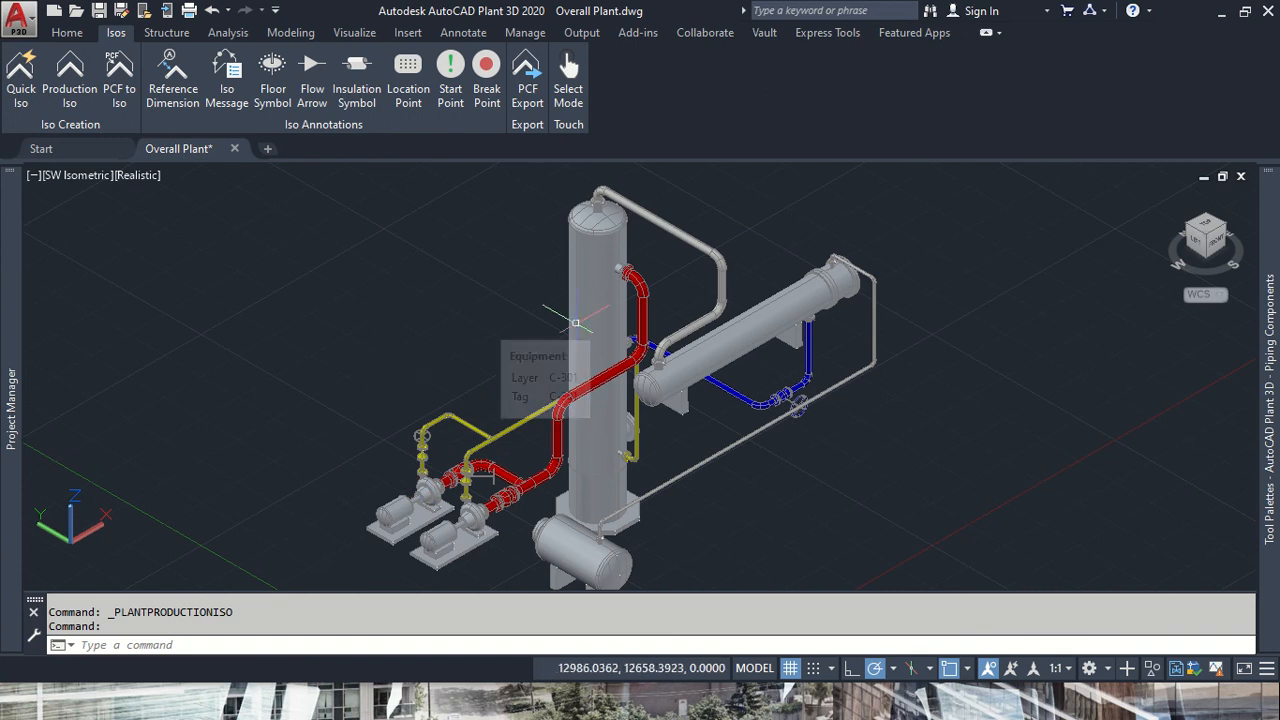
click(69, 80)
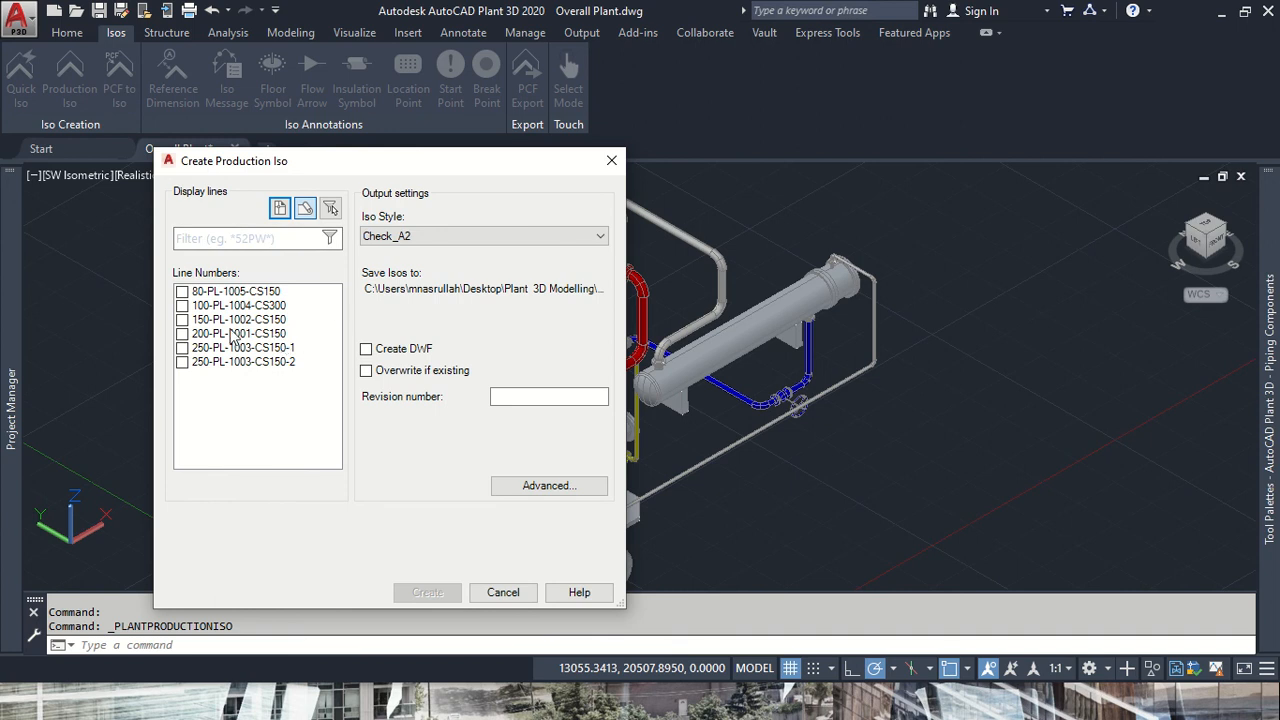
click(183, 335)
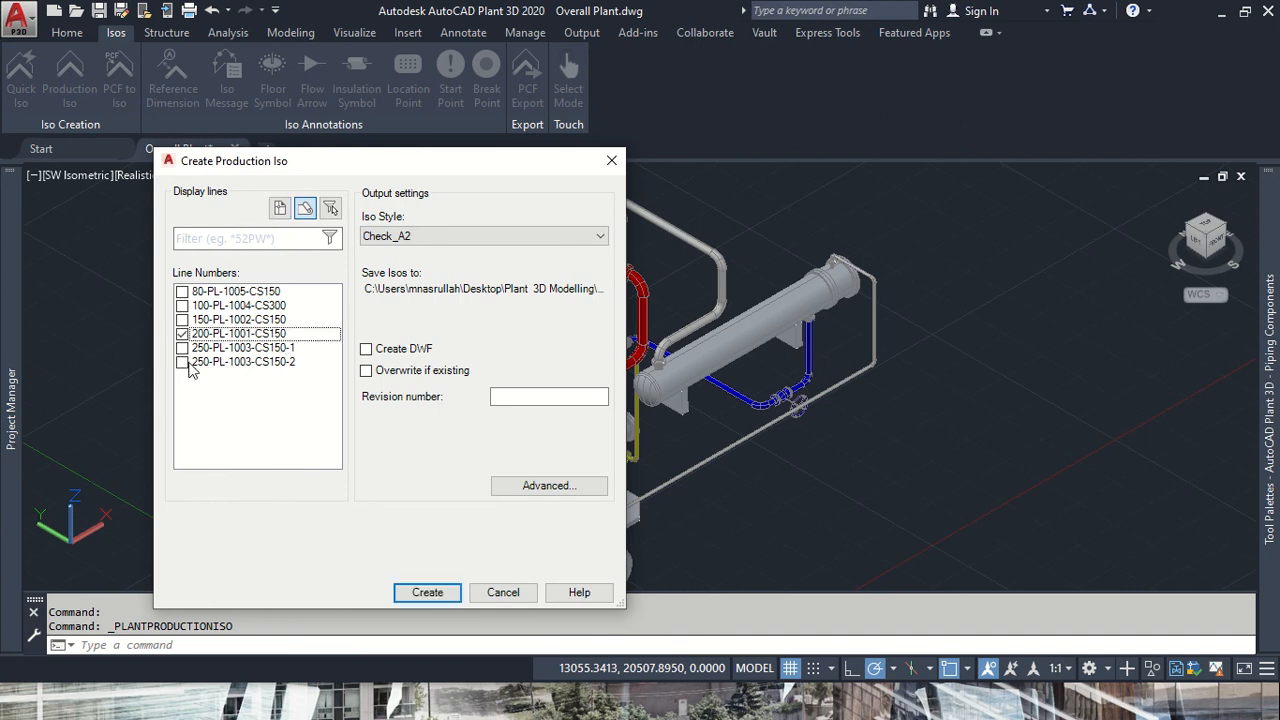
click(182, 334)
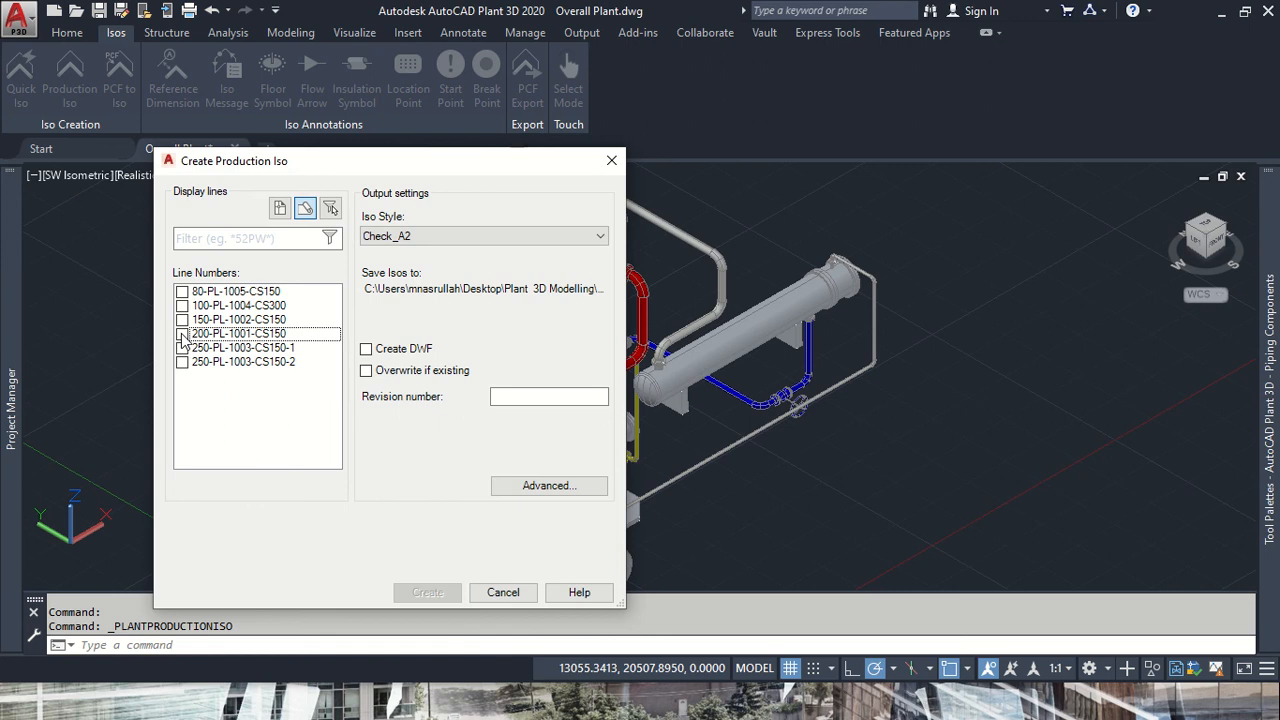
click(182, 334)
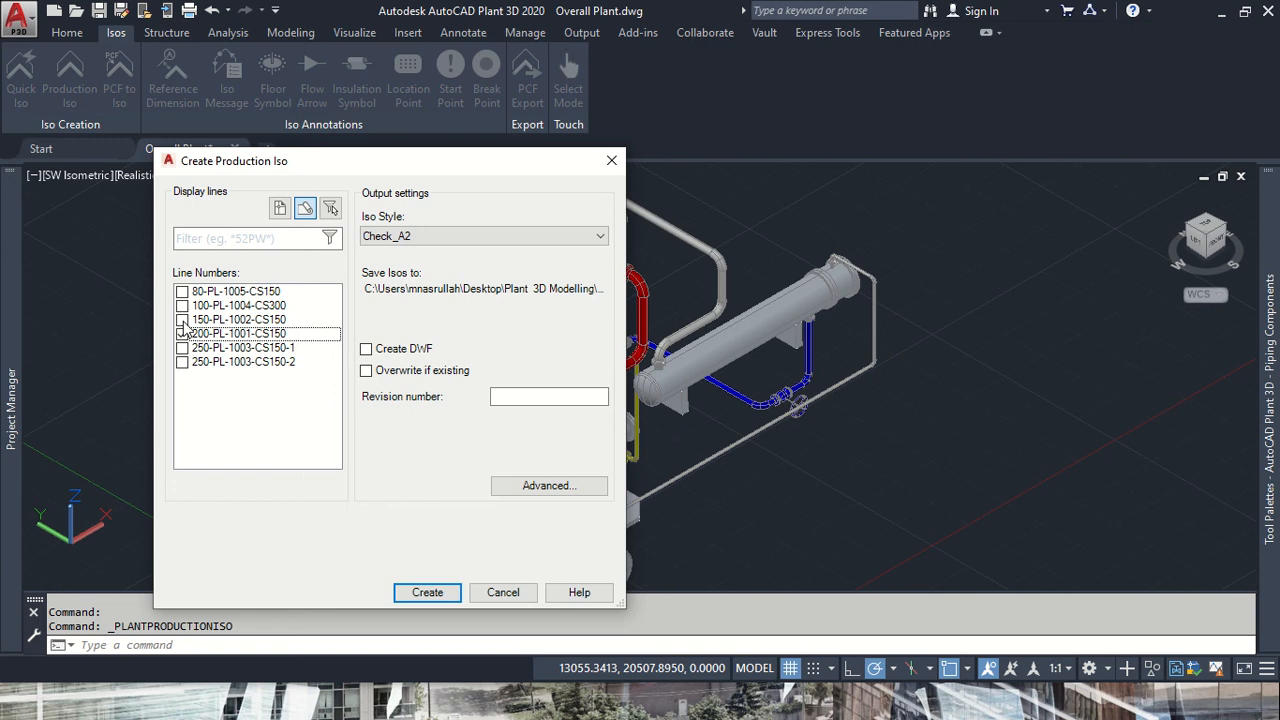
click(183, 332)
click(183, 319)
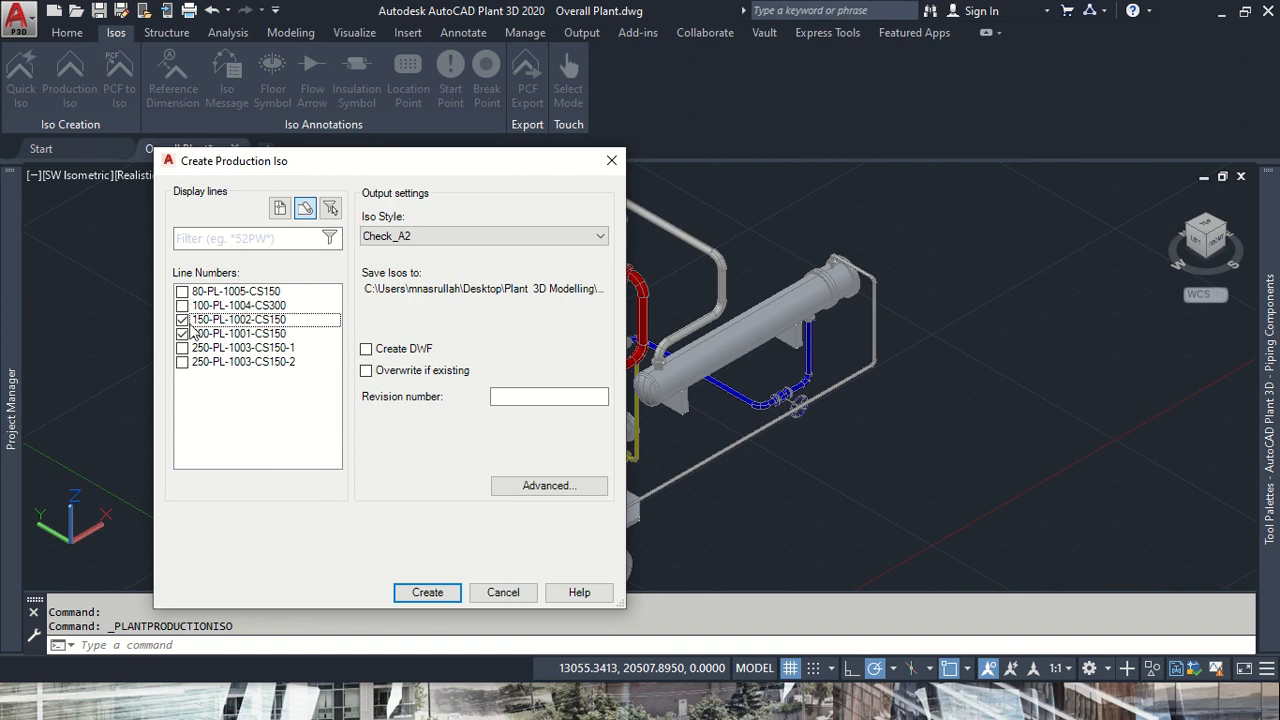
click(182, 348)
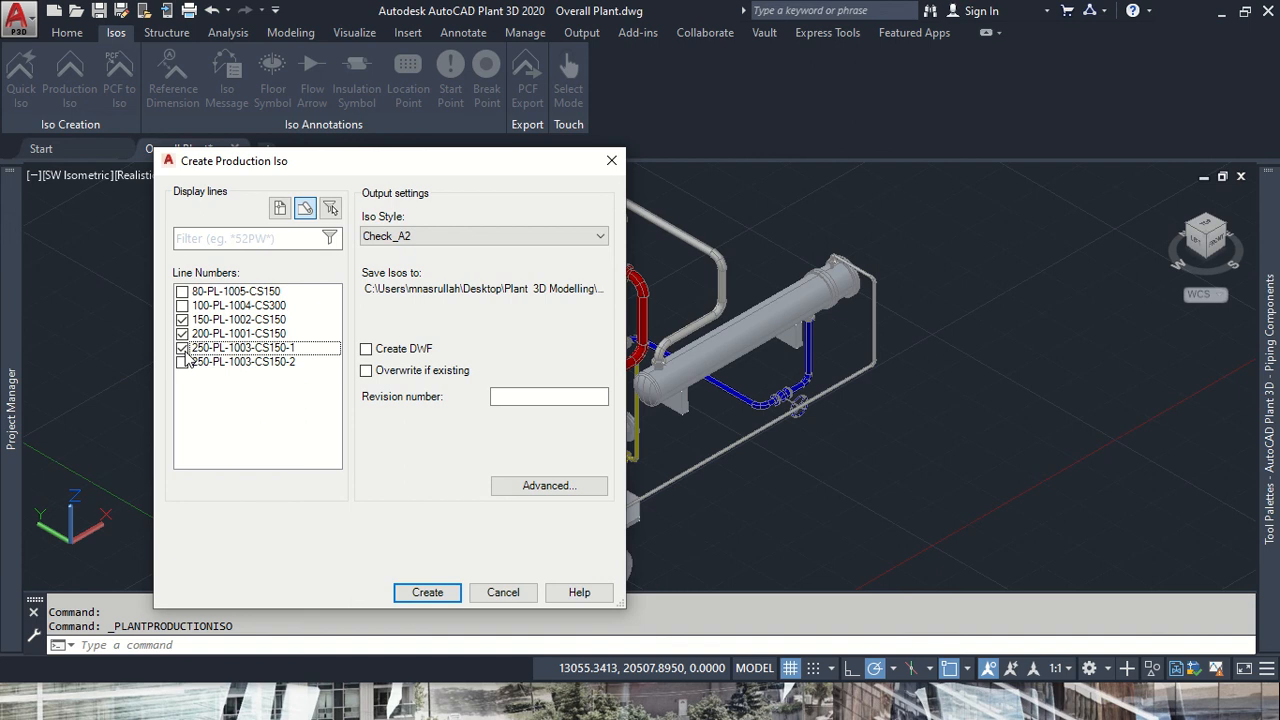
click(182, 362)
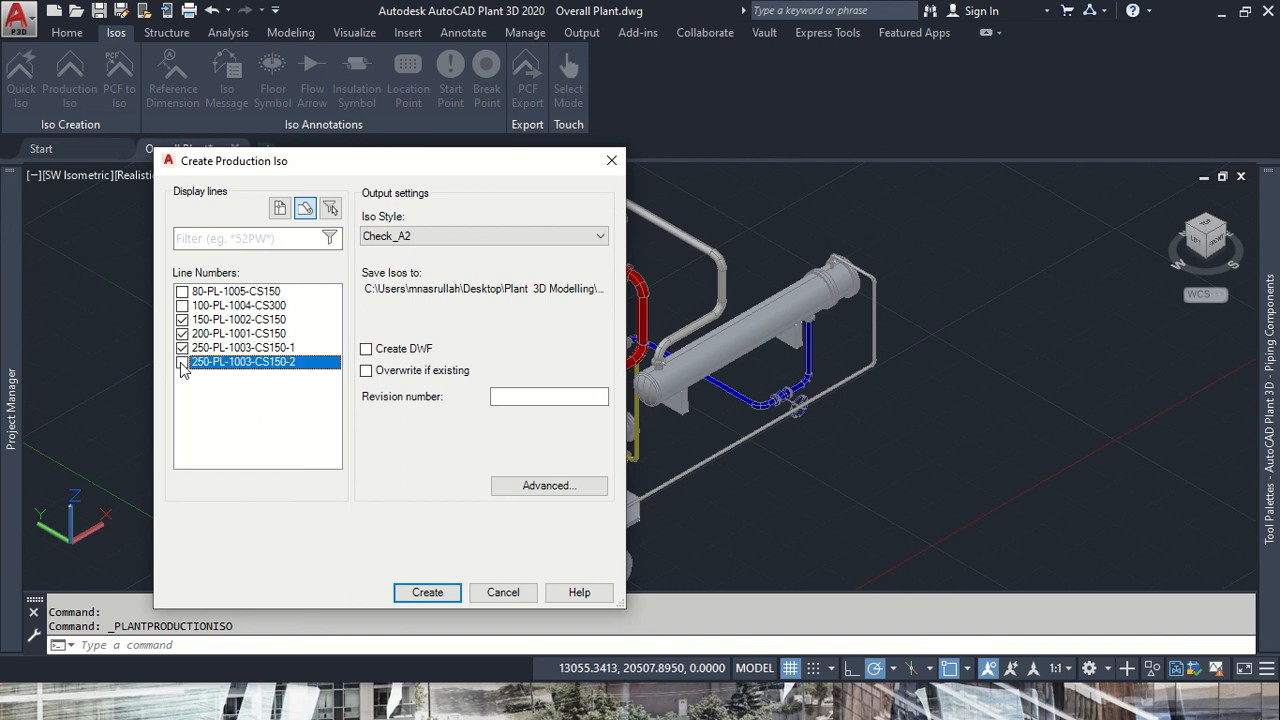
click(503, 594)
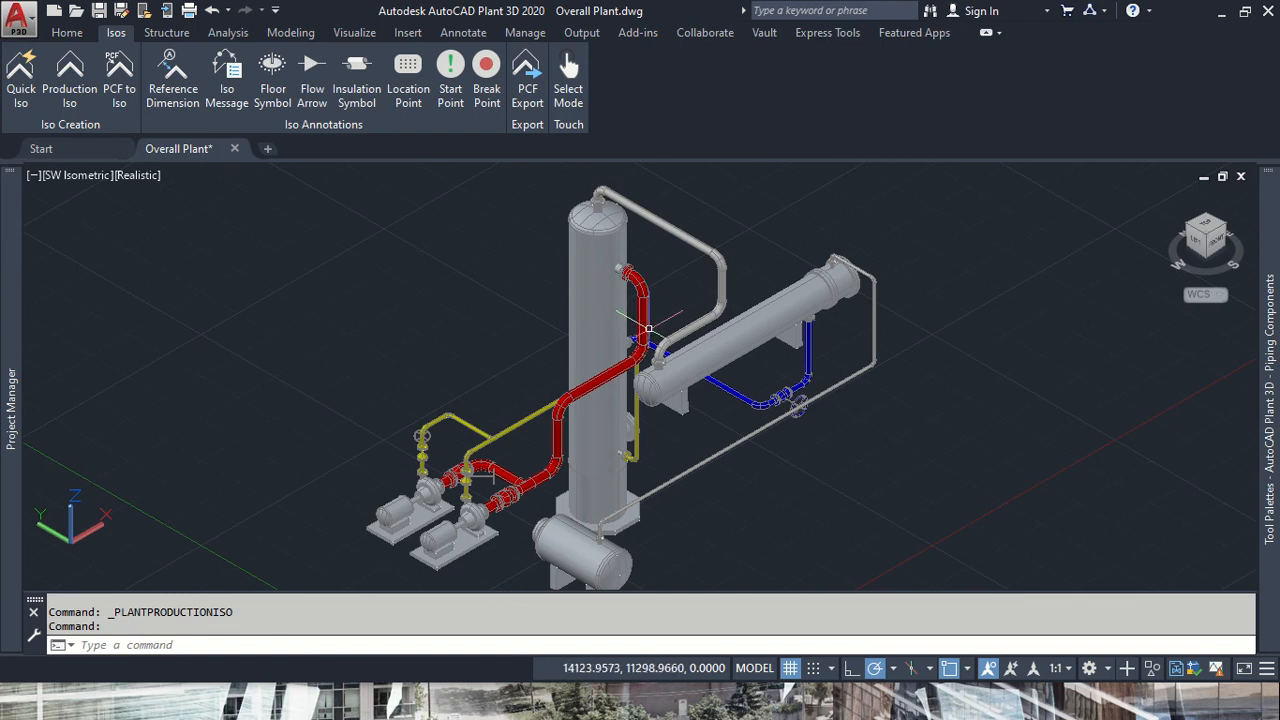
- Check the line number tag of the vertical red pipe beside the column
scroll(648, 285, up, 5)
click(637, 292)
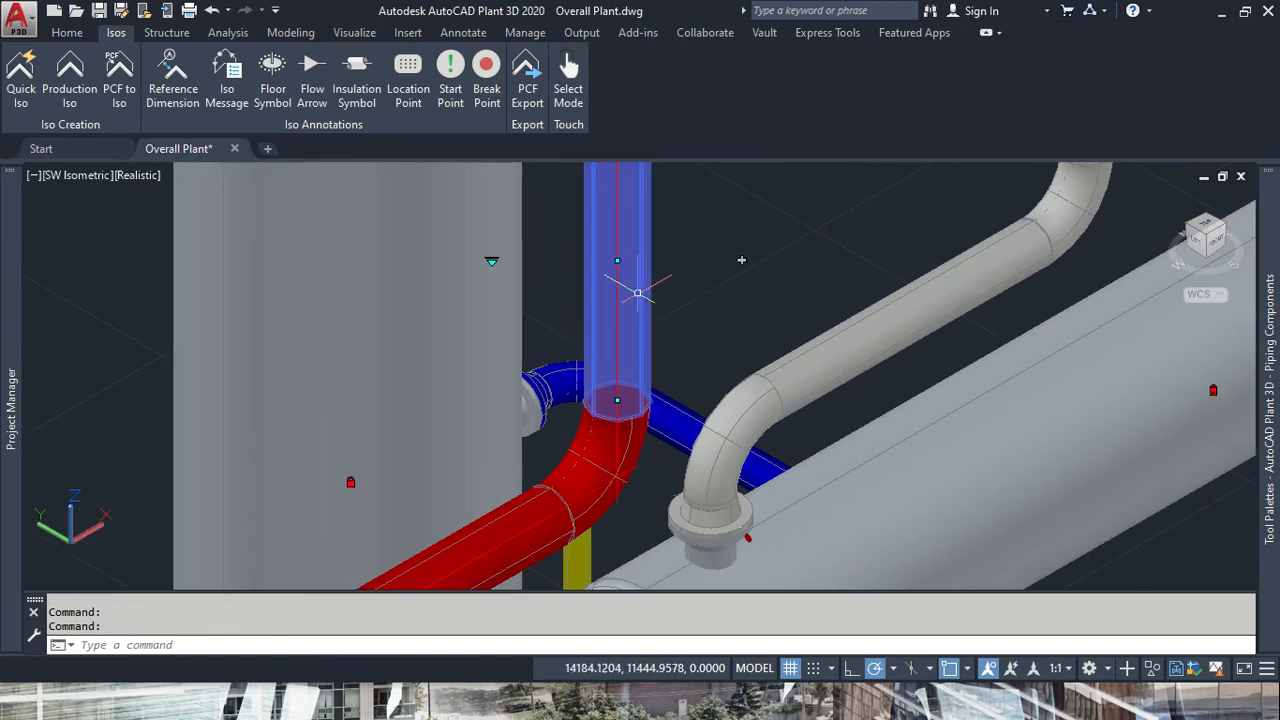
click(67, 32)
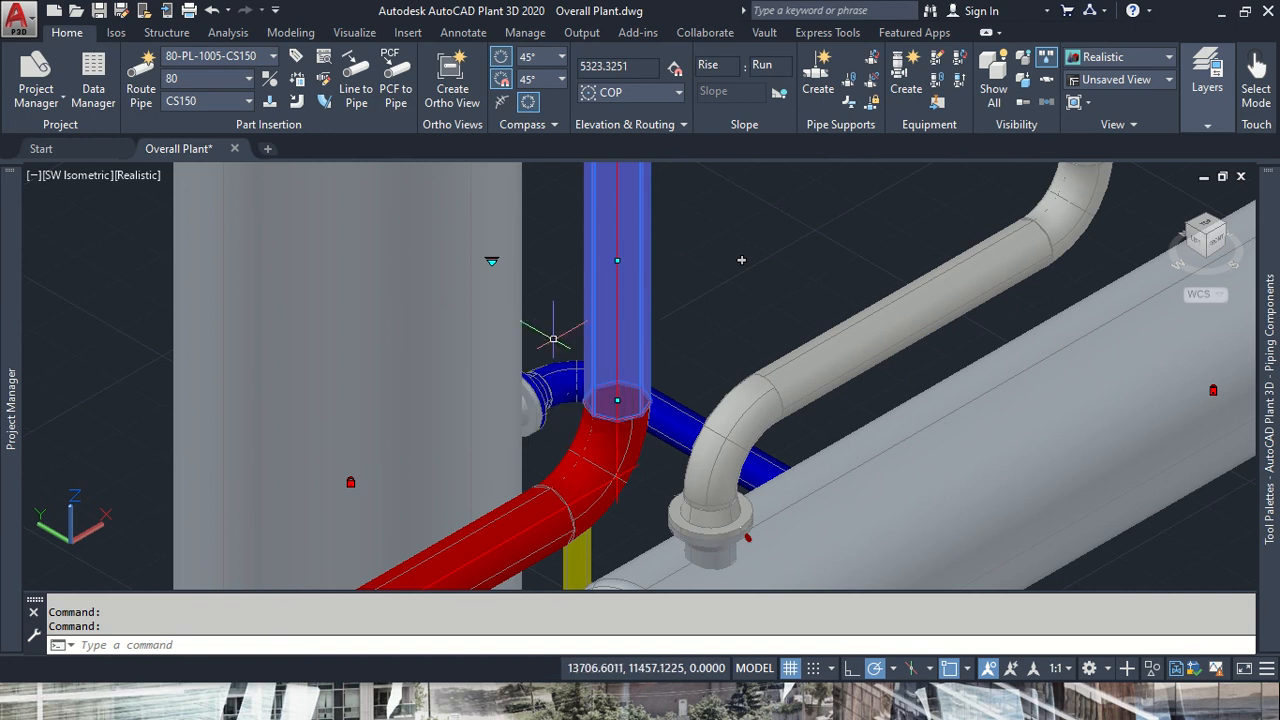
mouse_move(642, 303)
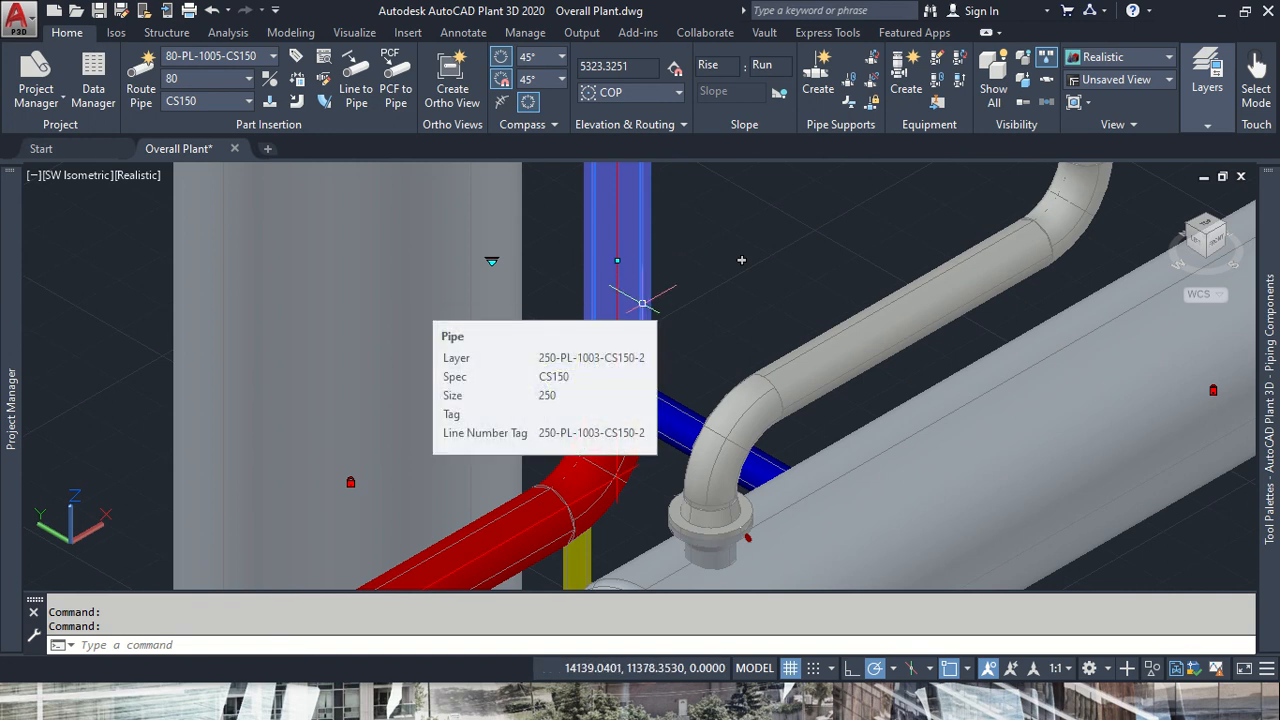
scroll(642, 303, down, 2)
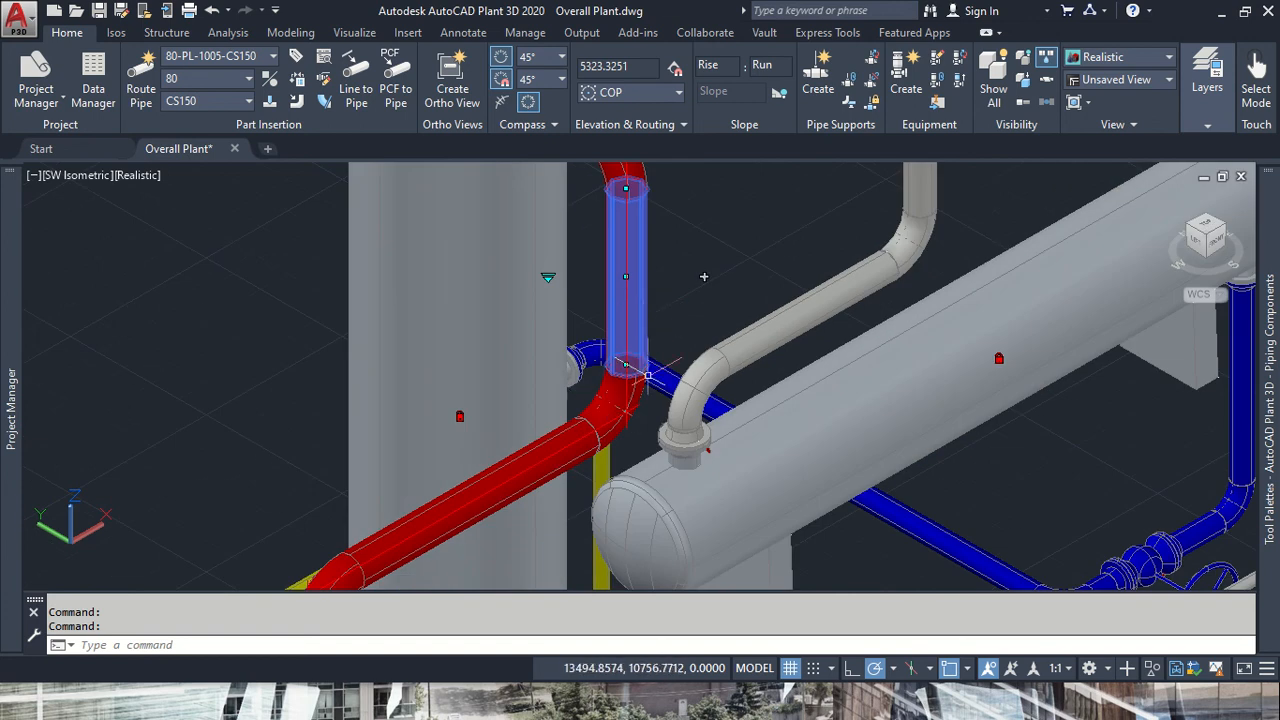
key(Escape)
key(Escape)
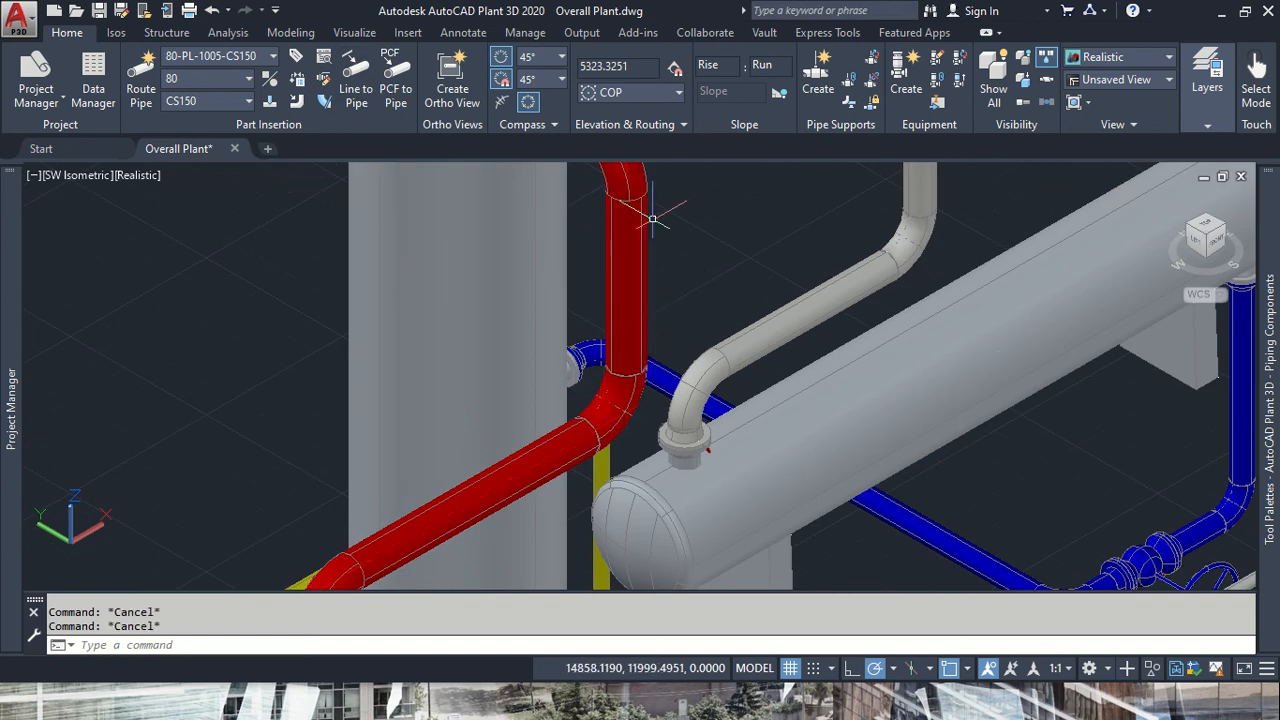
- Delete the red line's flange, elbows and vertical pipe between the column's nozzle and the horizontal run
scroll(657, 214, up, 3)
click(510, 176)
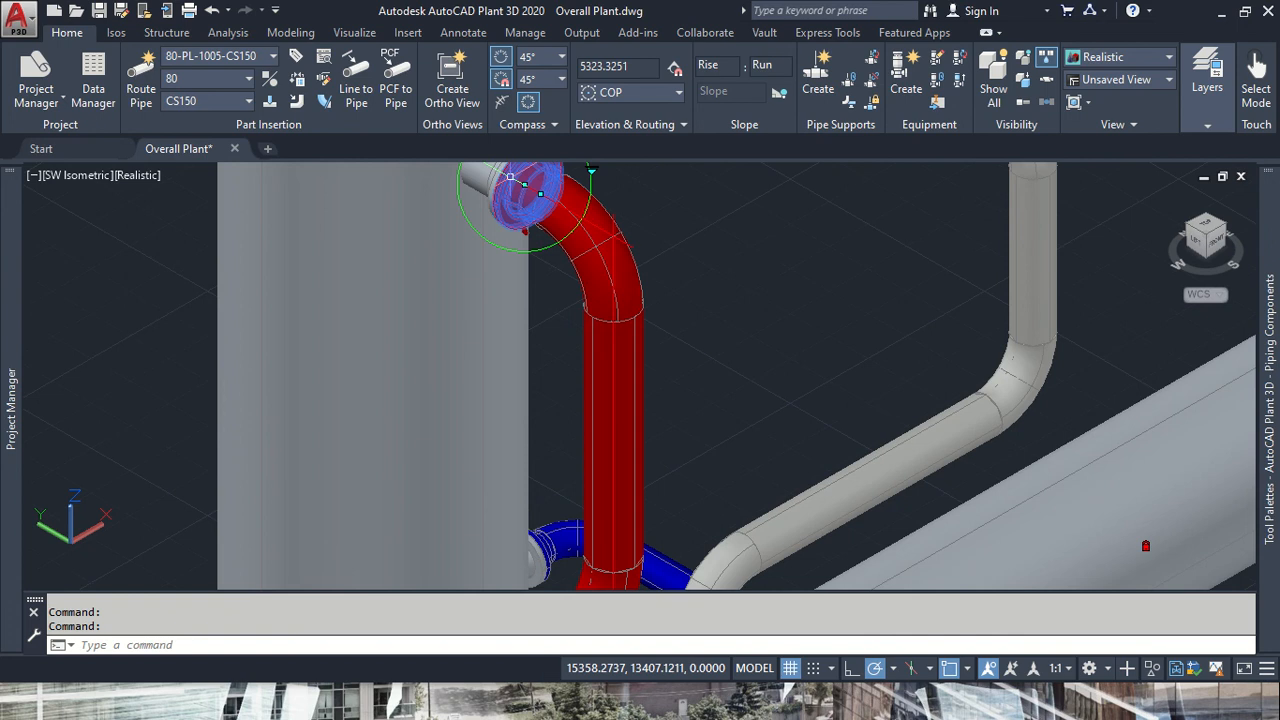
key(Delete)
click(565, 236)
key(Delete)
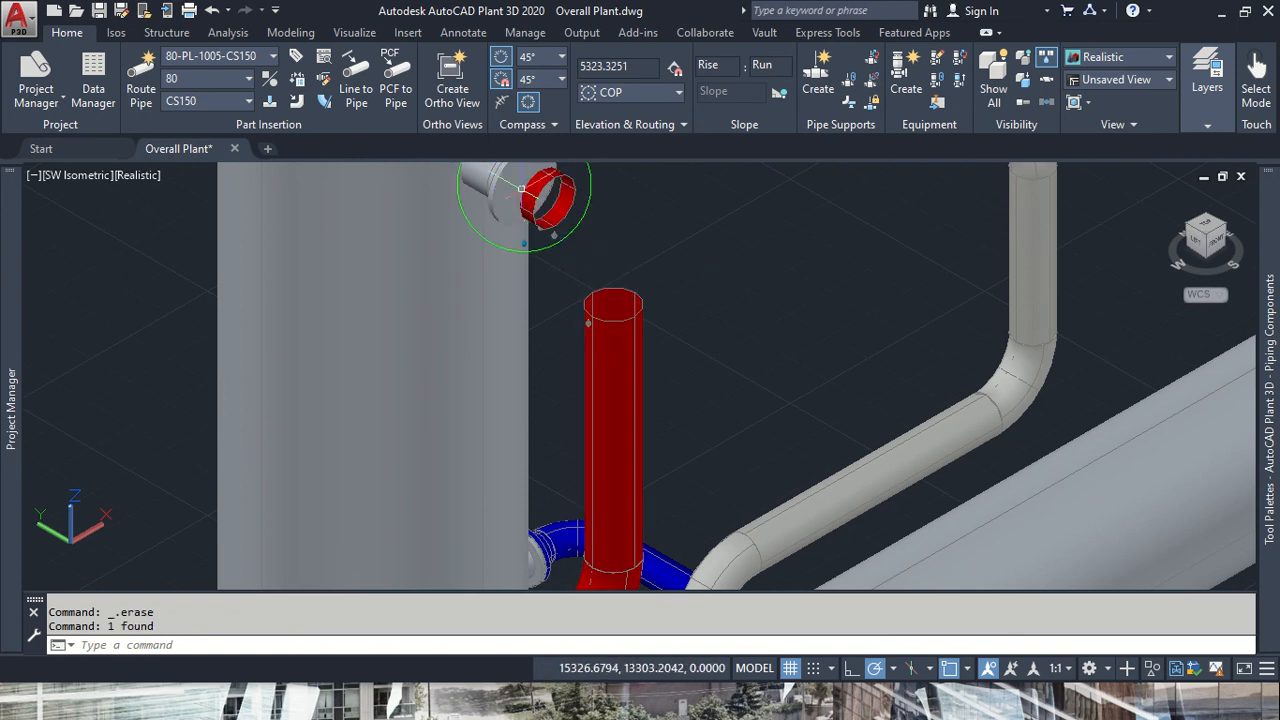
click(605, 328)
key(Delete)
scroll(608, 380, down, 3)
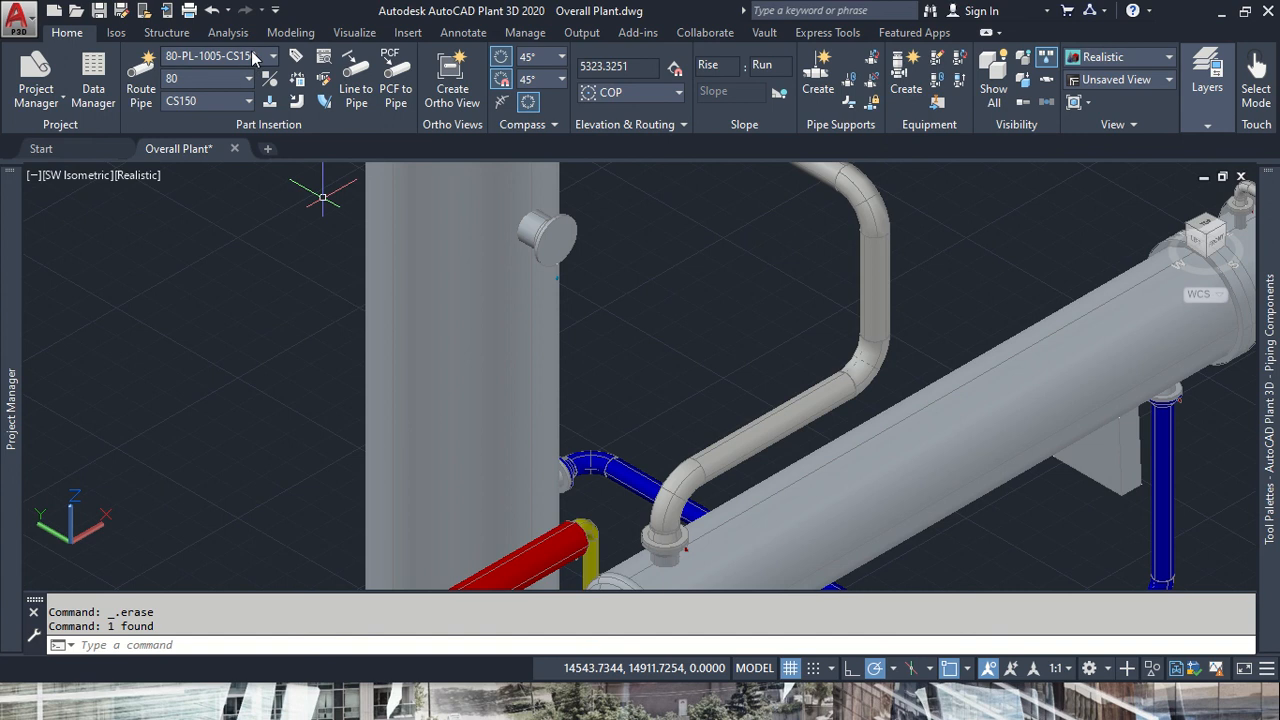
- Create a new line numbered 250-PL-1003-CS150-3 with size 250 and assign the tag
click(272, 56)
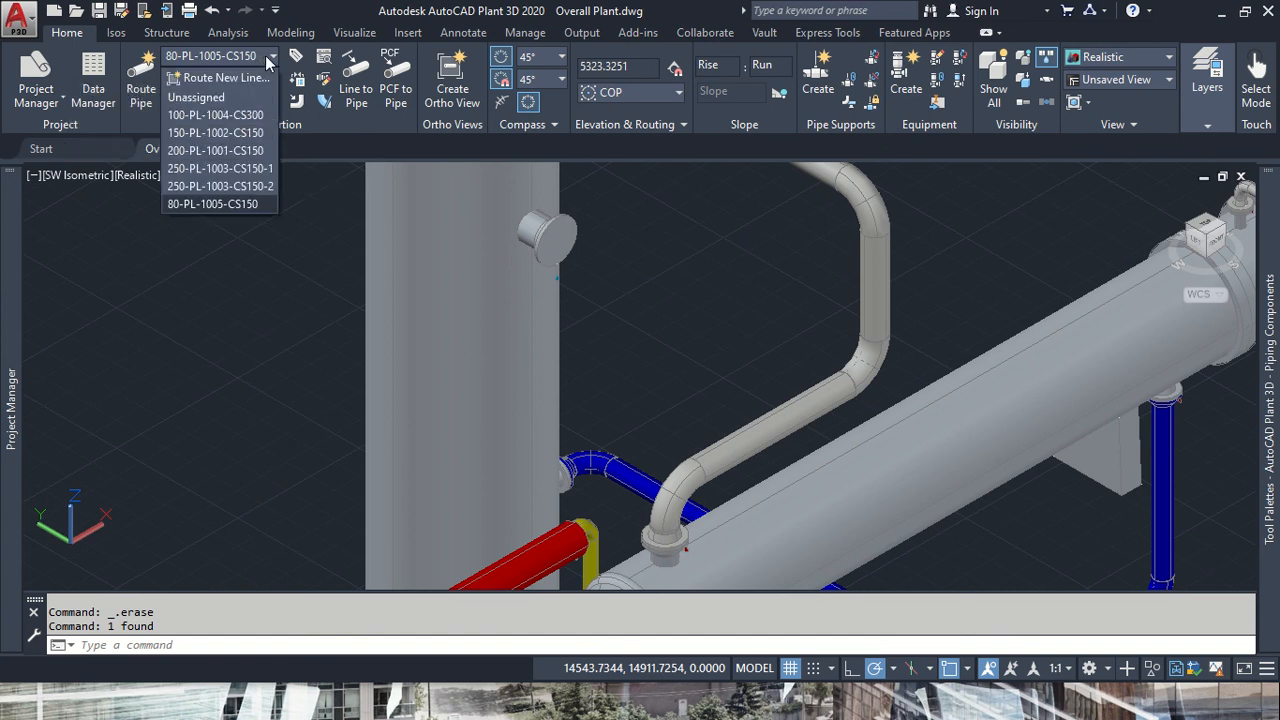
click(210, 77)
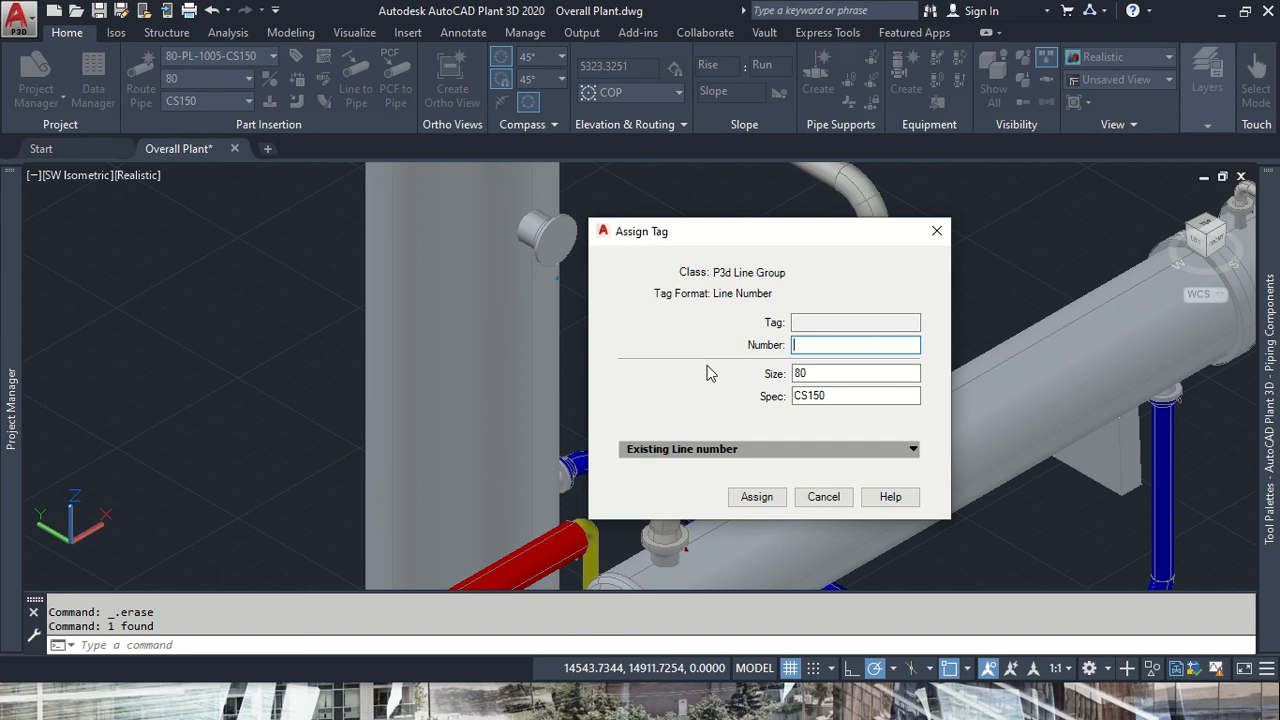
text(250-PL-1003-CS150-3)
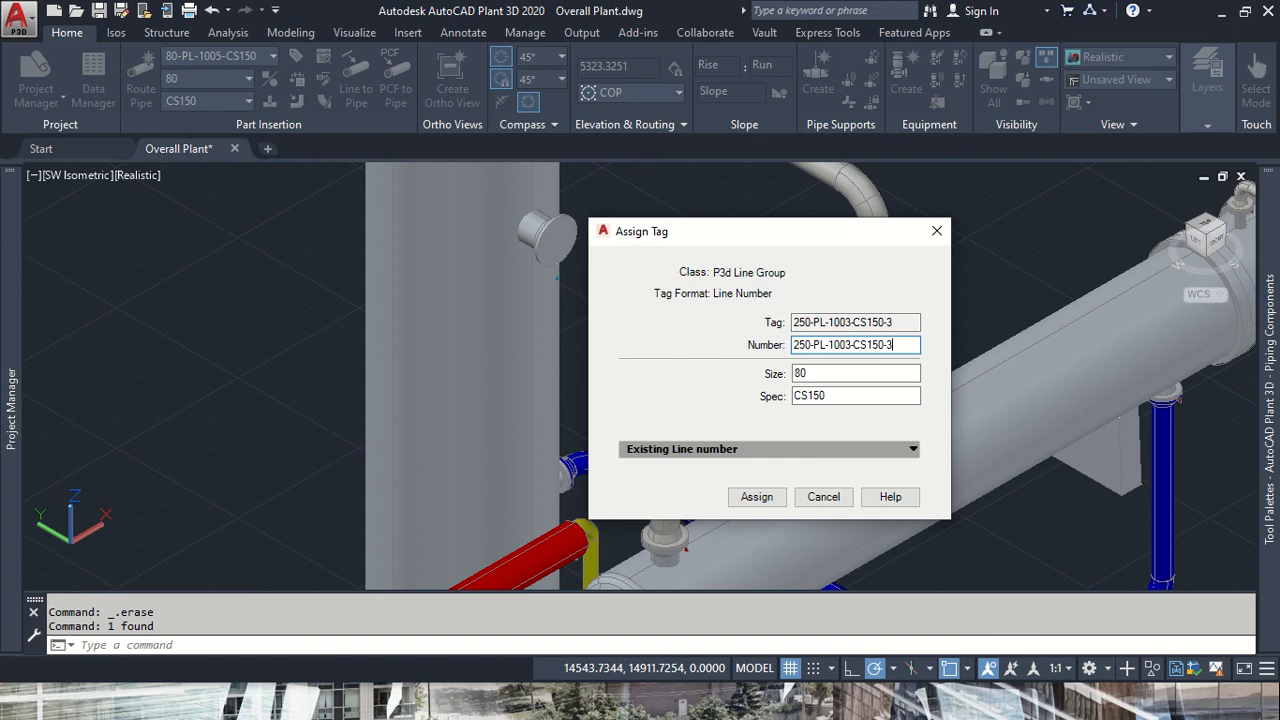
click(840, 374)
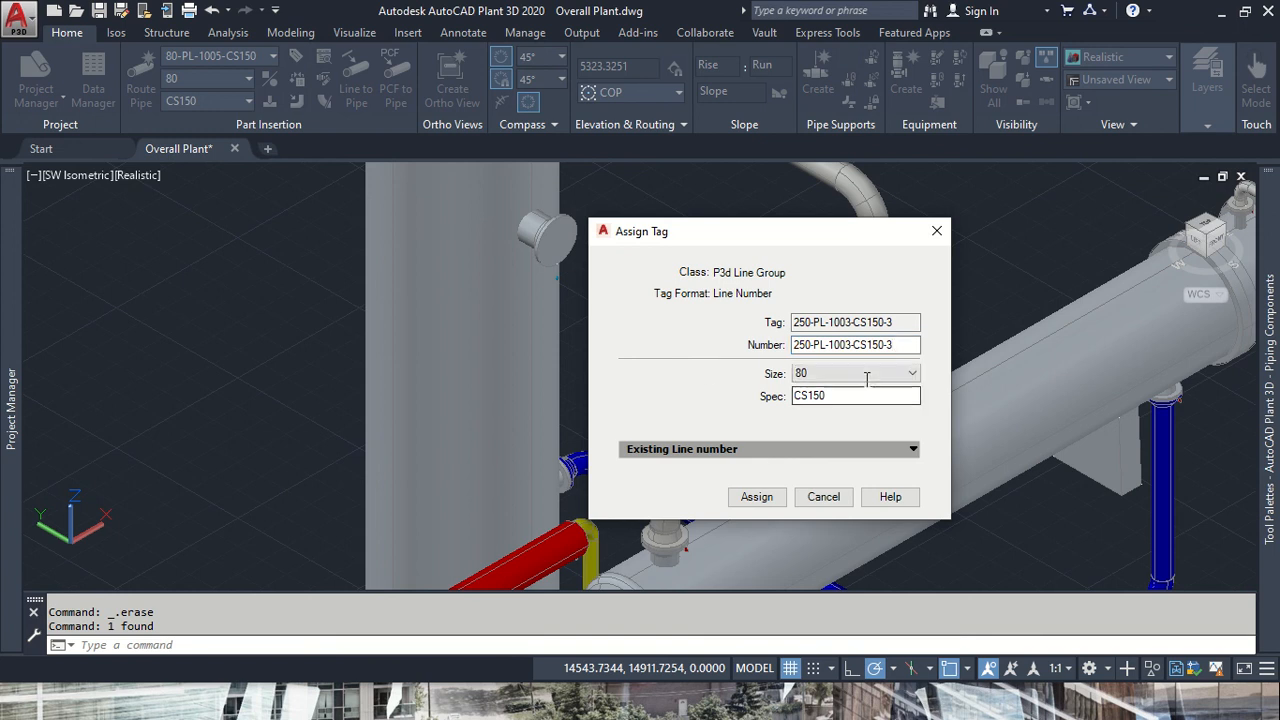
click(840, 374)
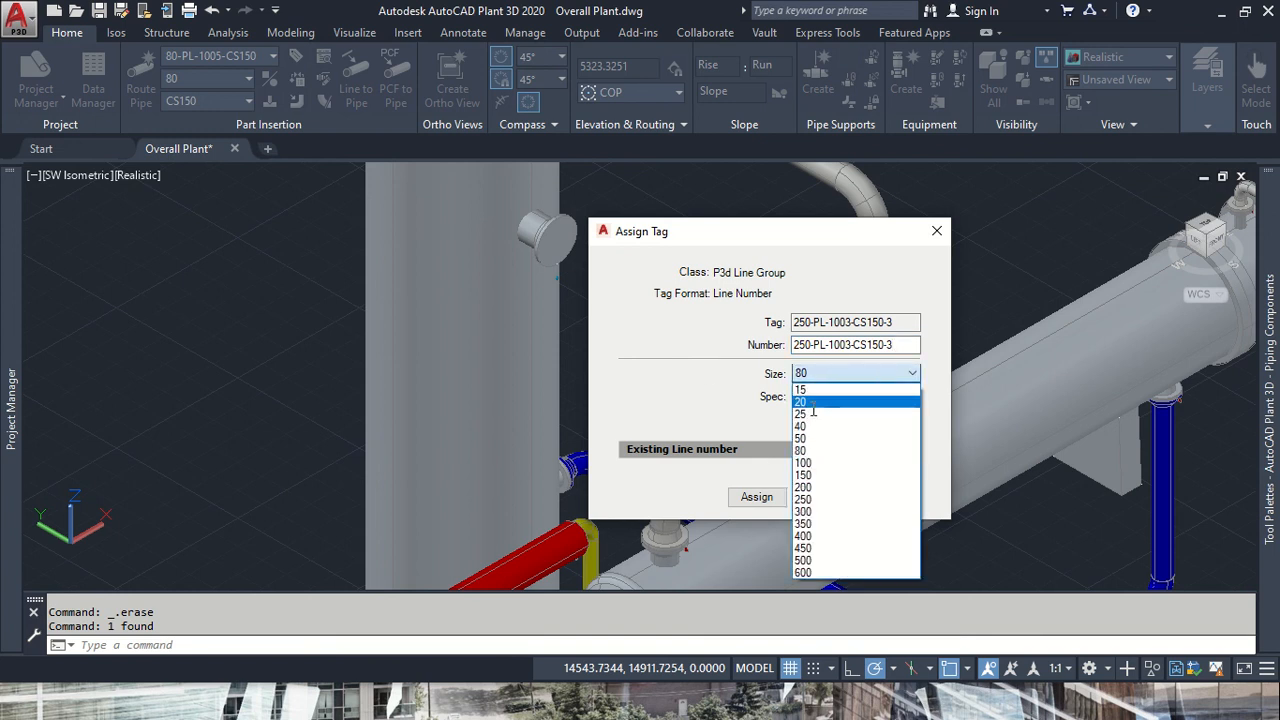
click(829, 487)
click(832, 374)
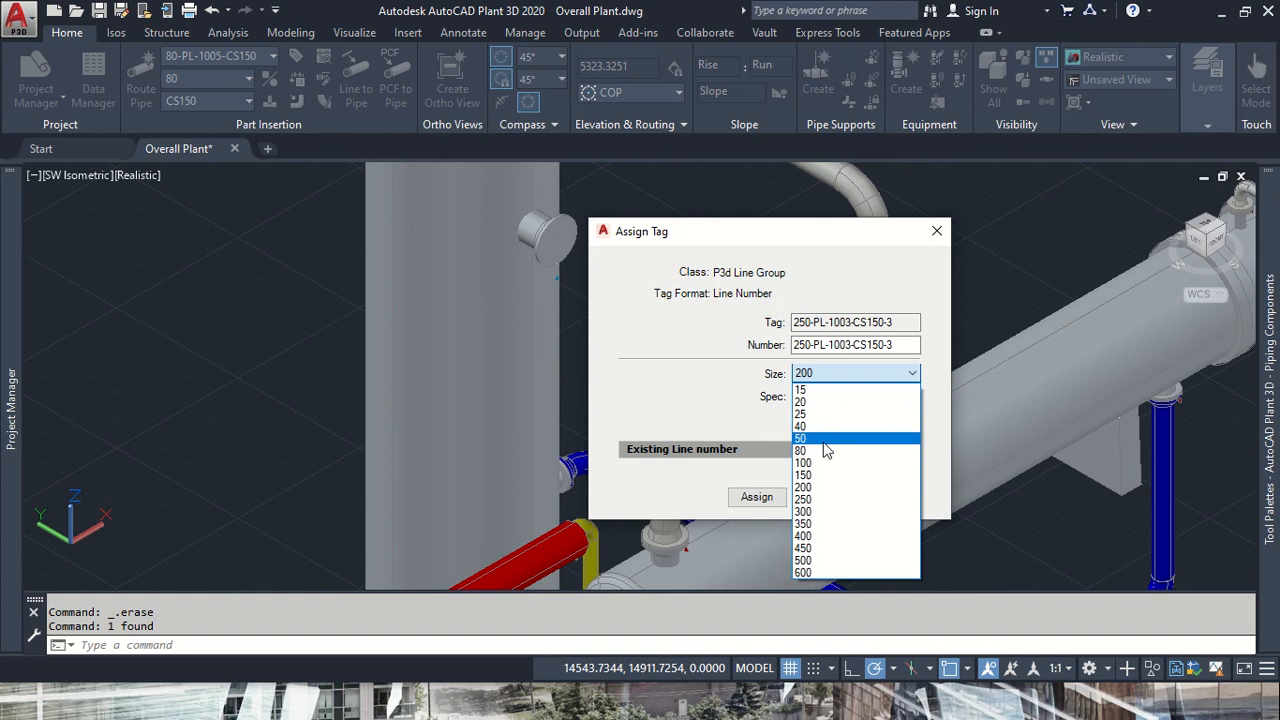
click(818, 496)
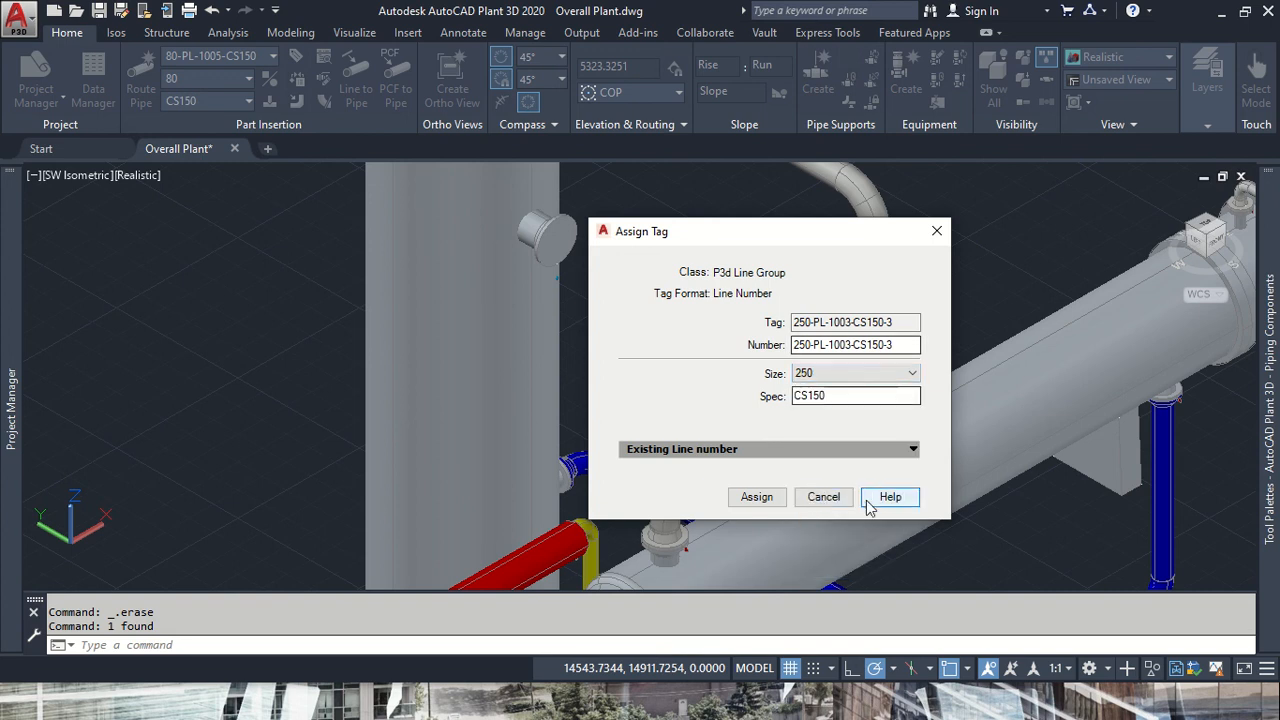
click(757, 497)
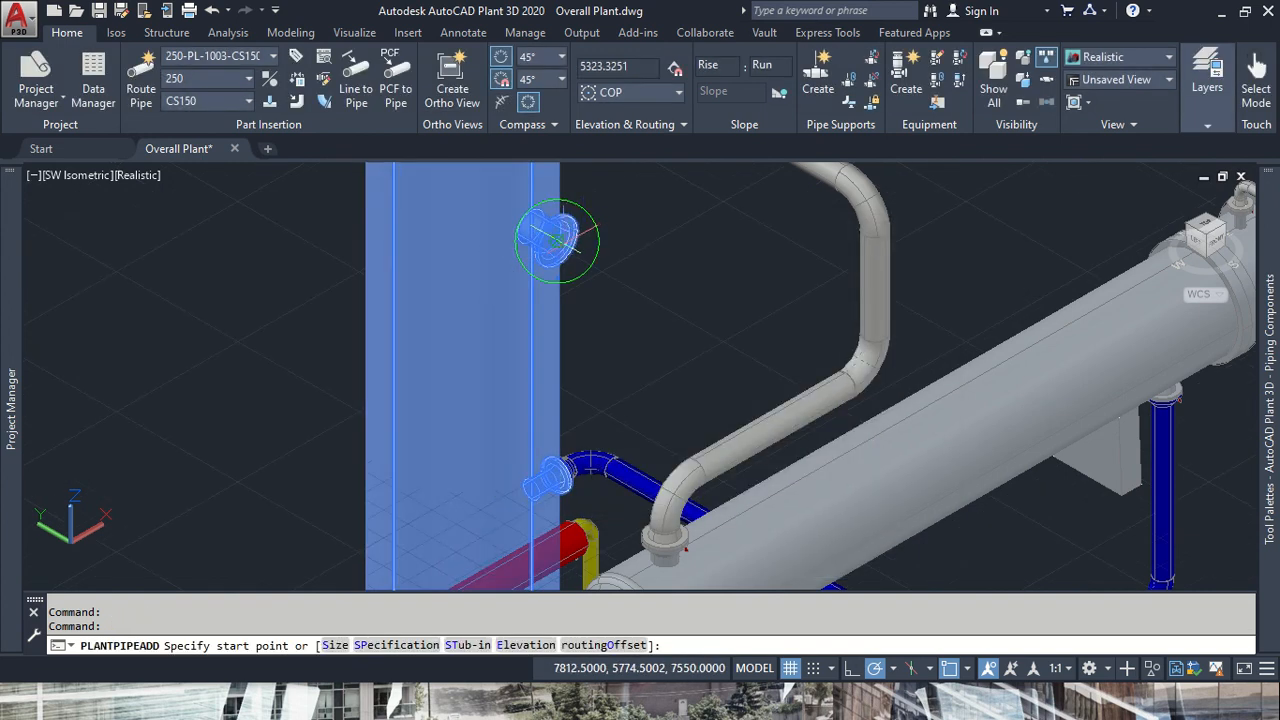
- Try to route the new line from the column's upper nozzle to the open end of the horizontal red pipe, and undo the routing
click(557, 239)
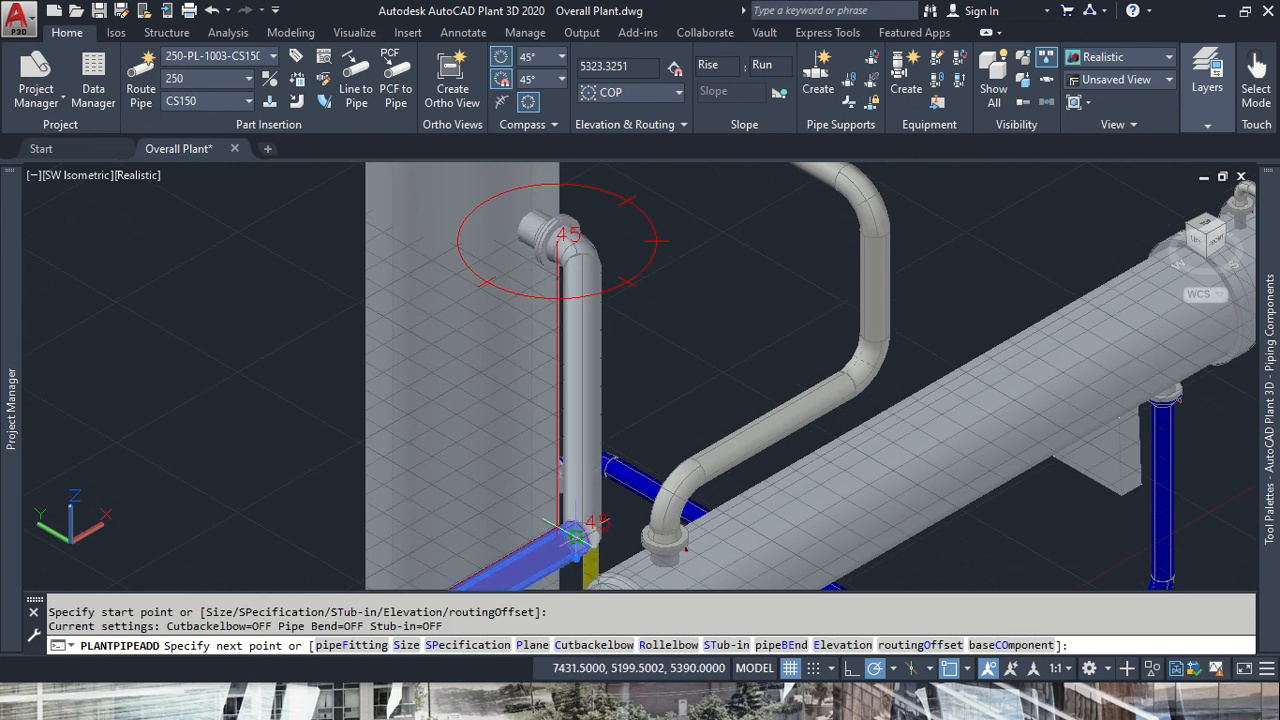
click(575, 537)
click(802, 443)
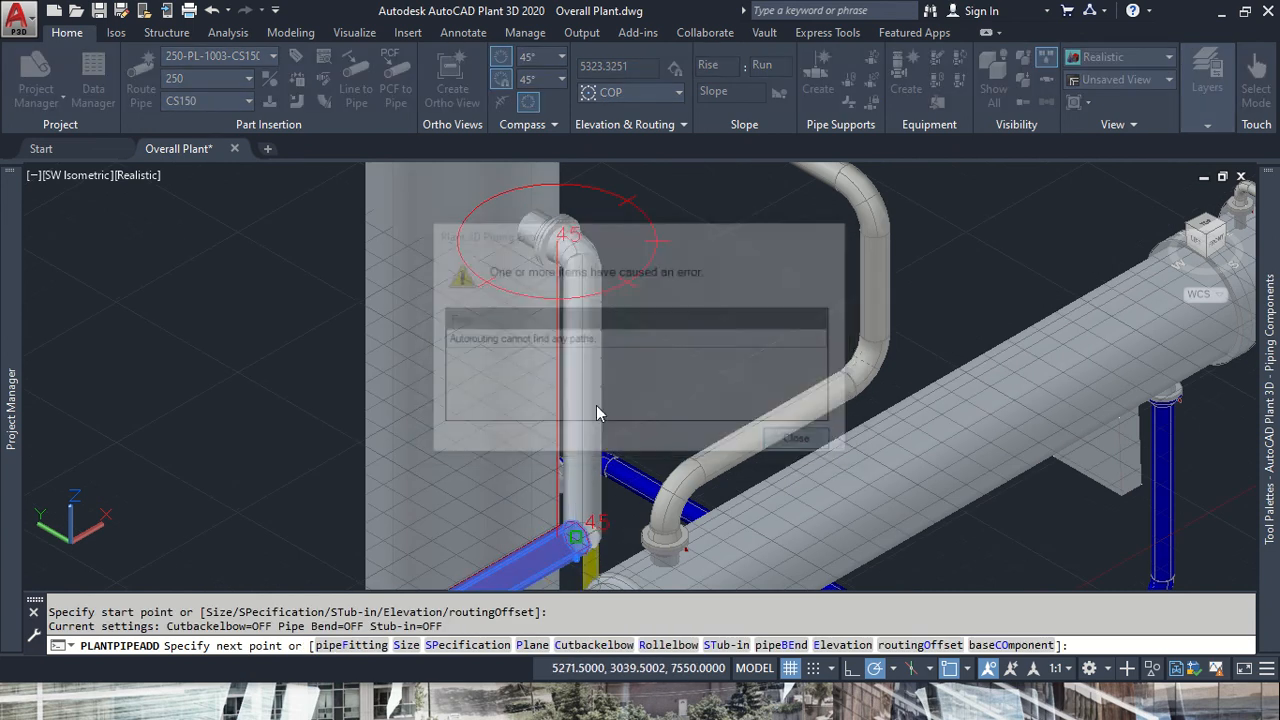
key(Escape)
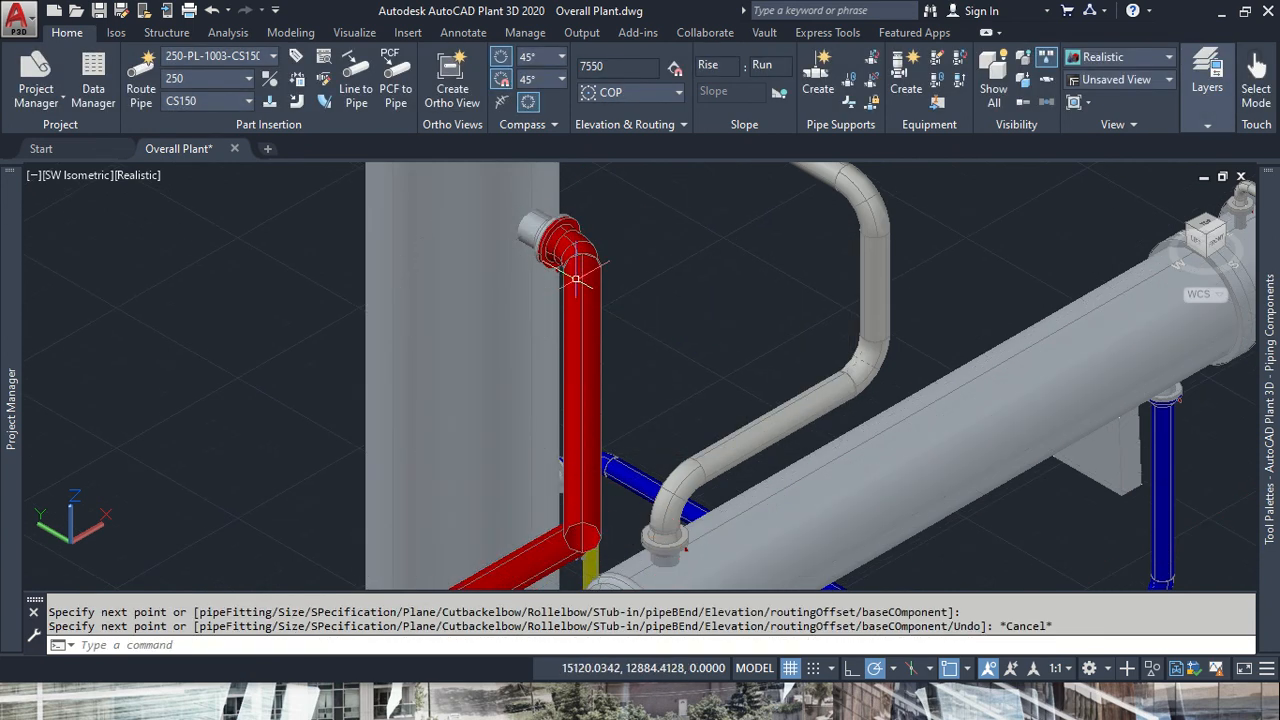
key(ctrl+z)
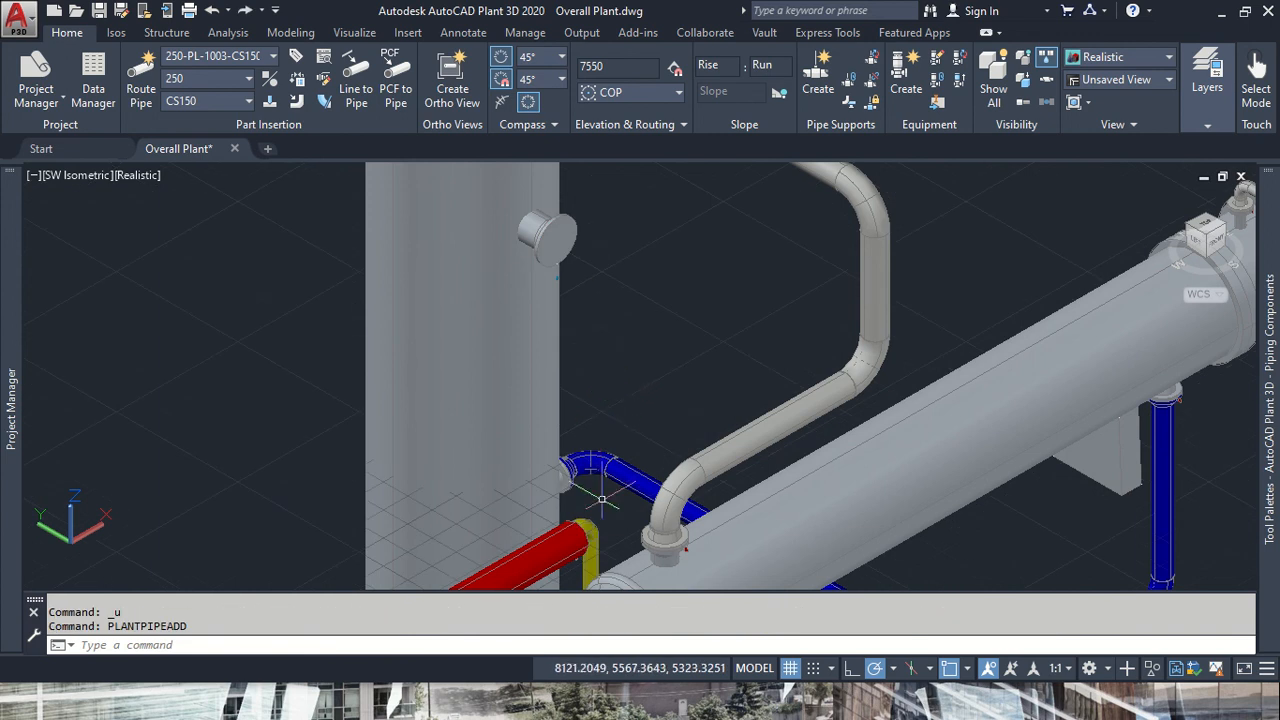
- Route a vertical pipe with an elbow from the open end of the horizontal red run up to the column's upper nozzle
click(578, 536)
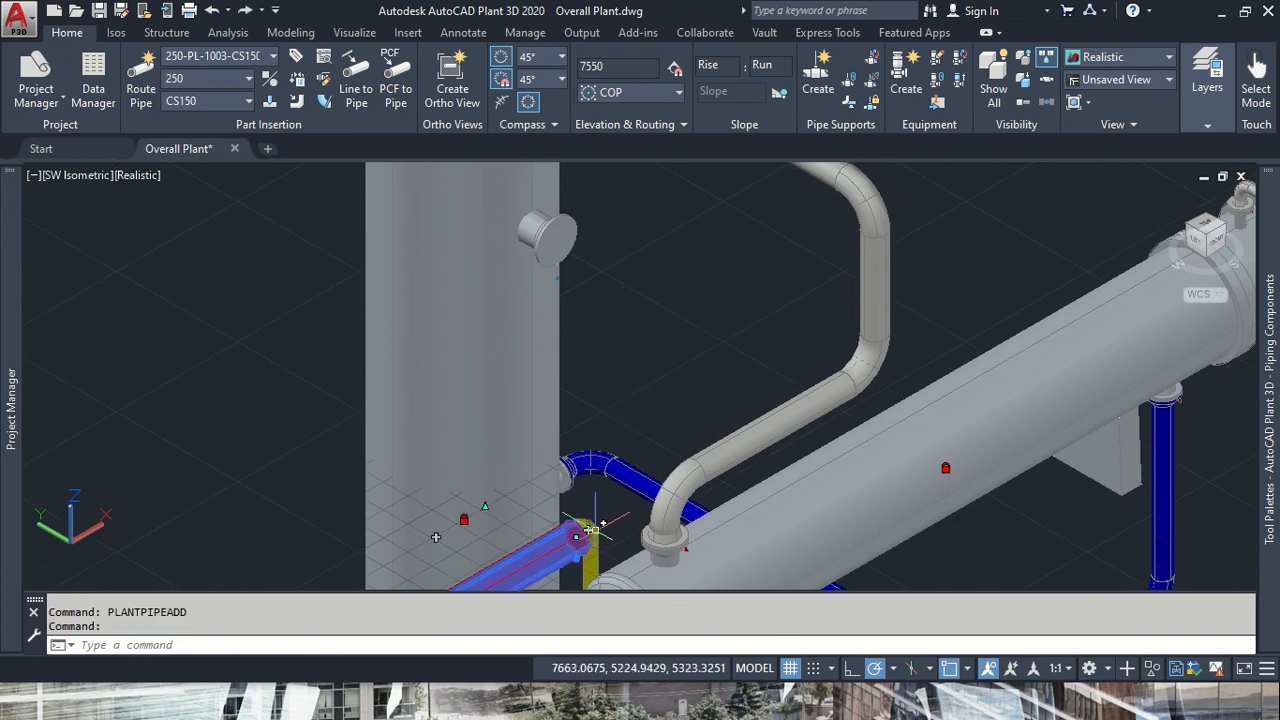
click(587, 530)
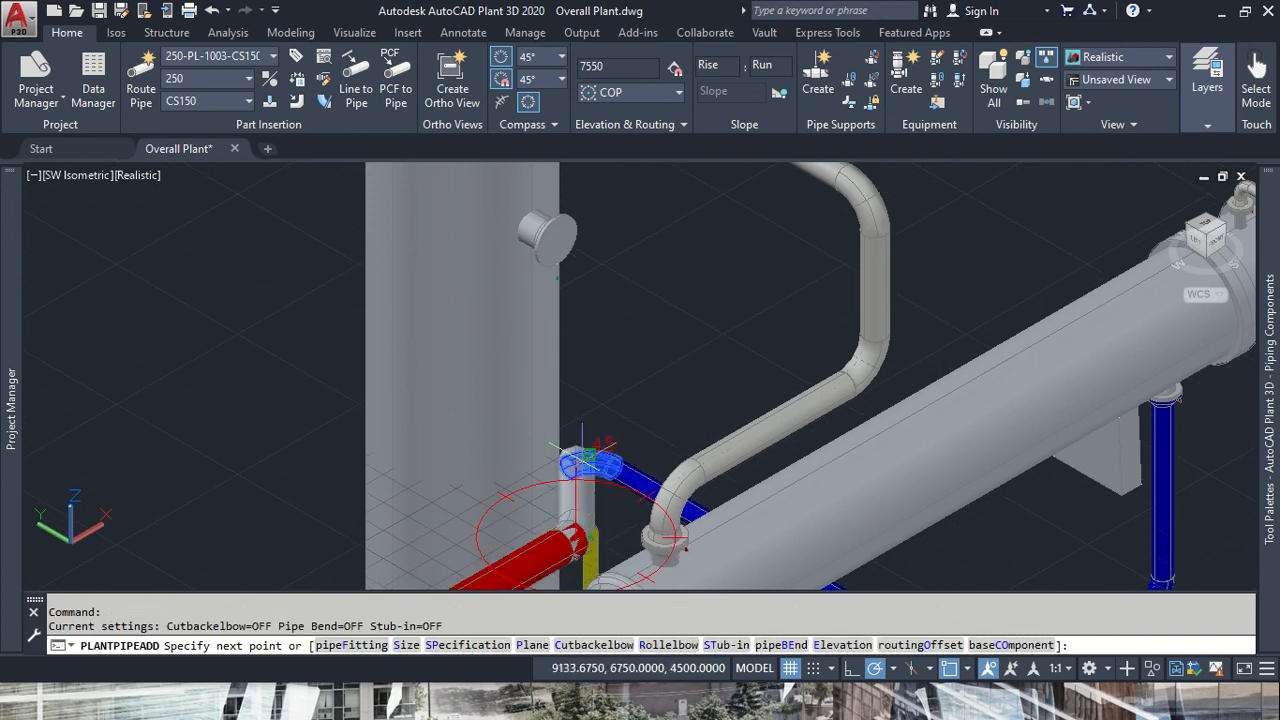
ctrl+right_click(590, 465)
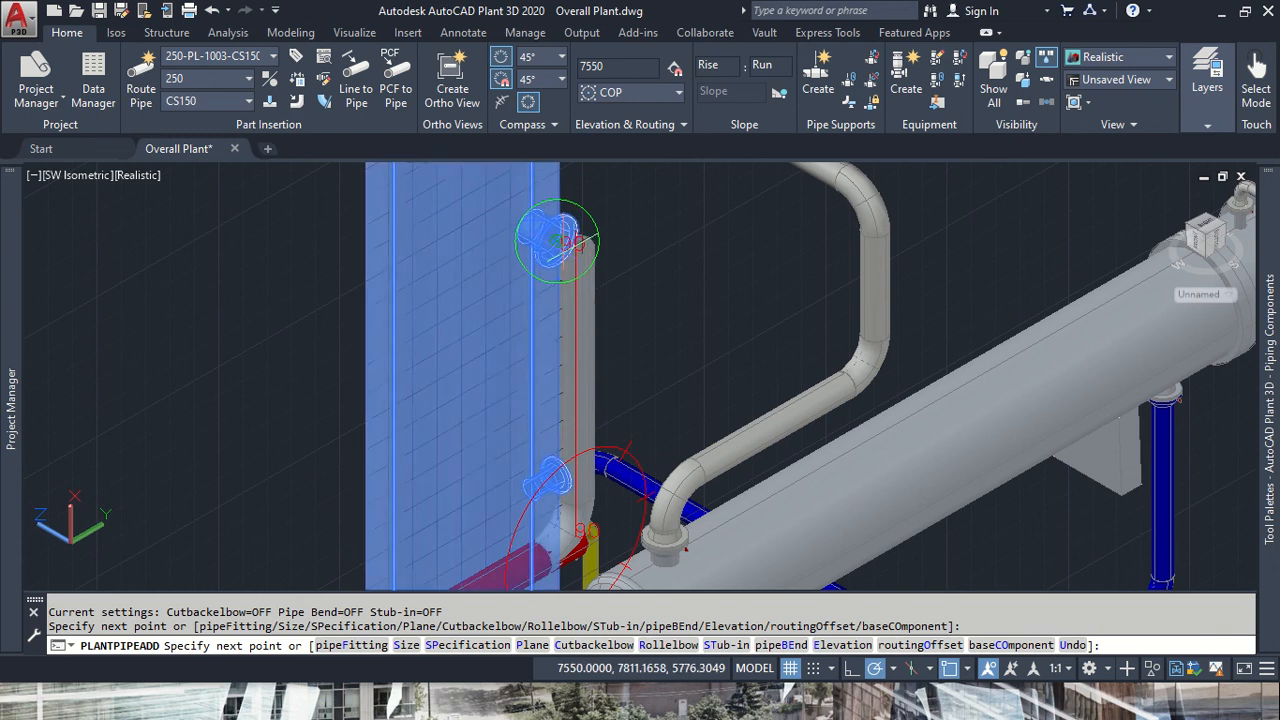
click(558, 248)
key(Return)
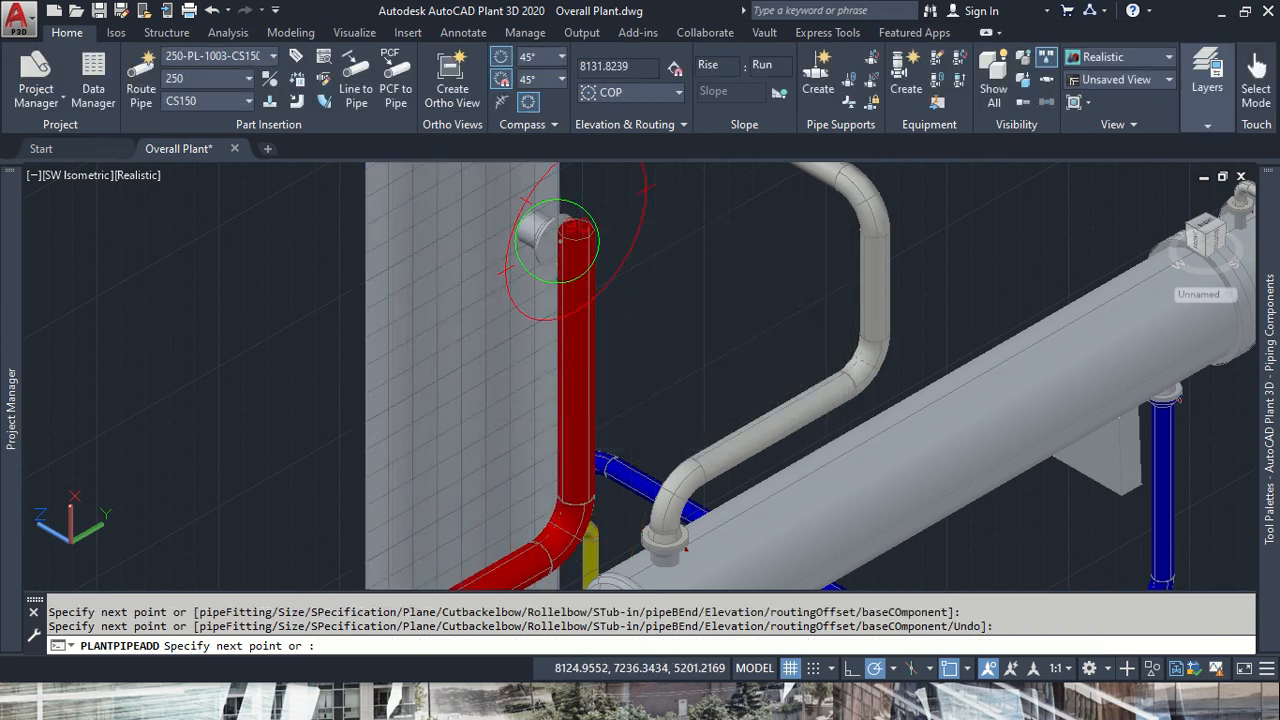
scroll(584, 296, down, 2)
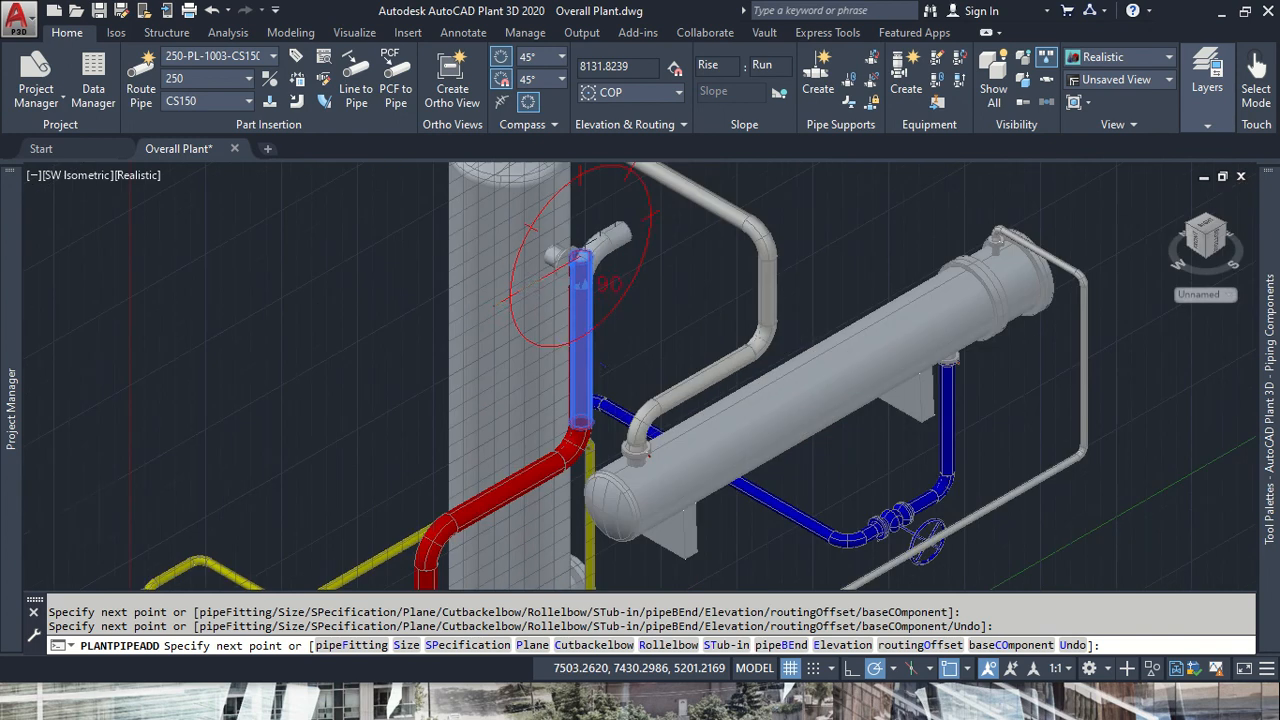
scroll(586, 285, up, 5)
scroll(580, 352, down, 4)
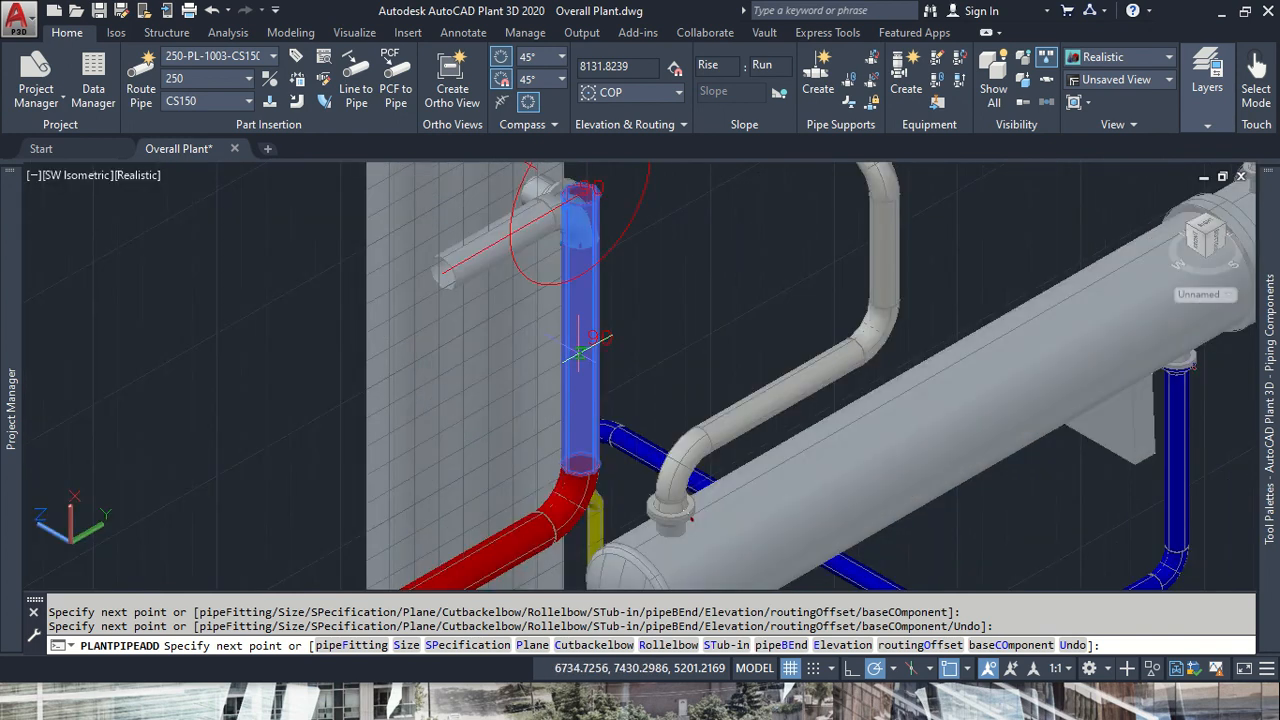
key(Escape)
- Try to connect the column's upper nozzle to the vertical red pipe by routing from the nozzle
click(543, 215)
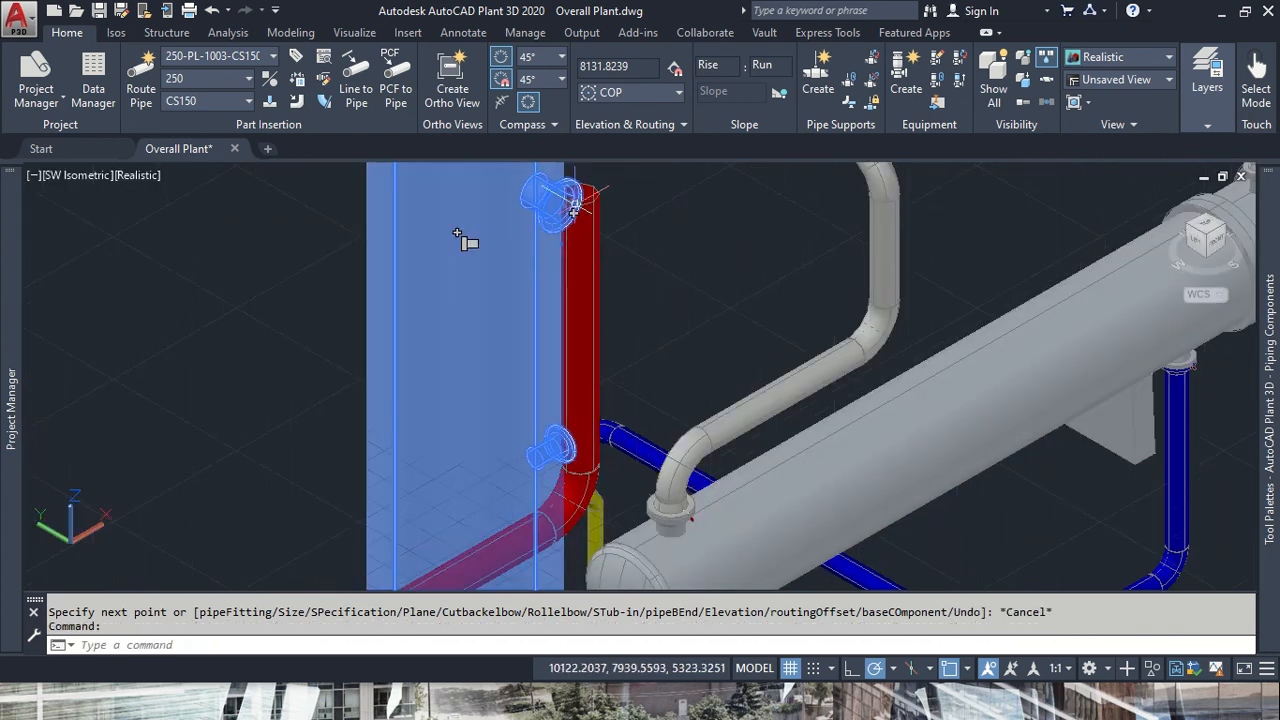
click(572, 206)
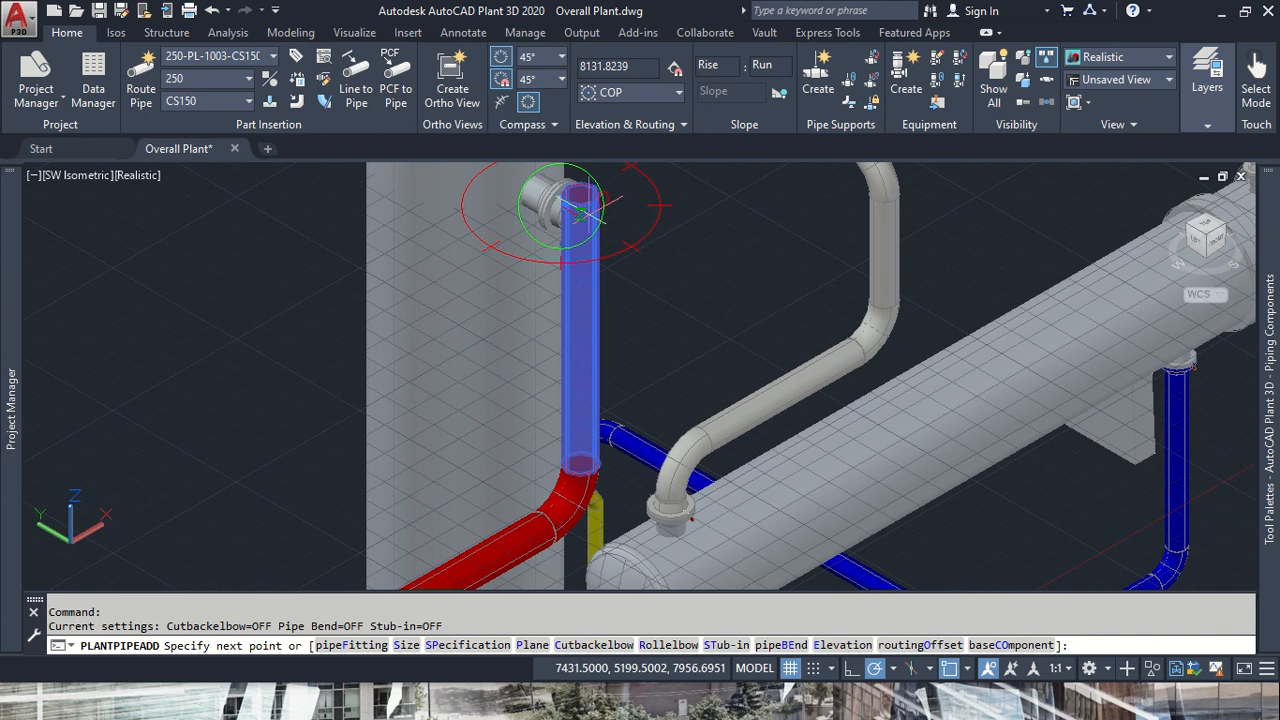
click(604, 240)
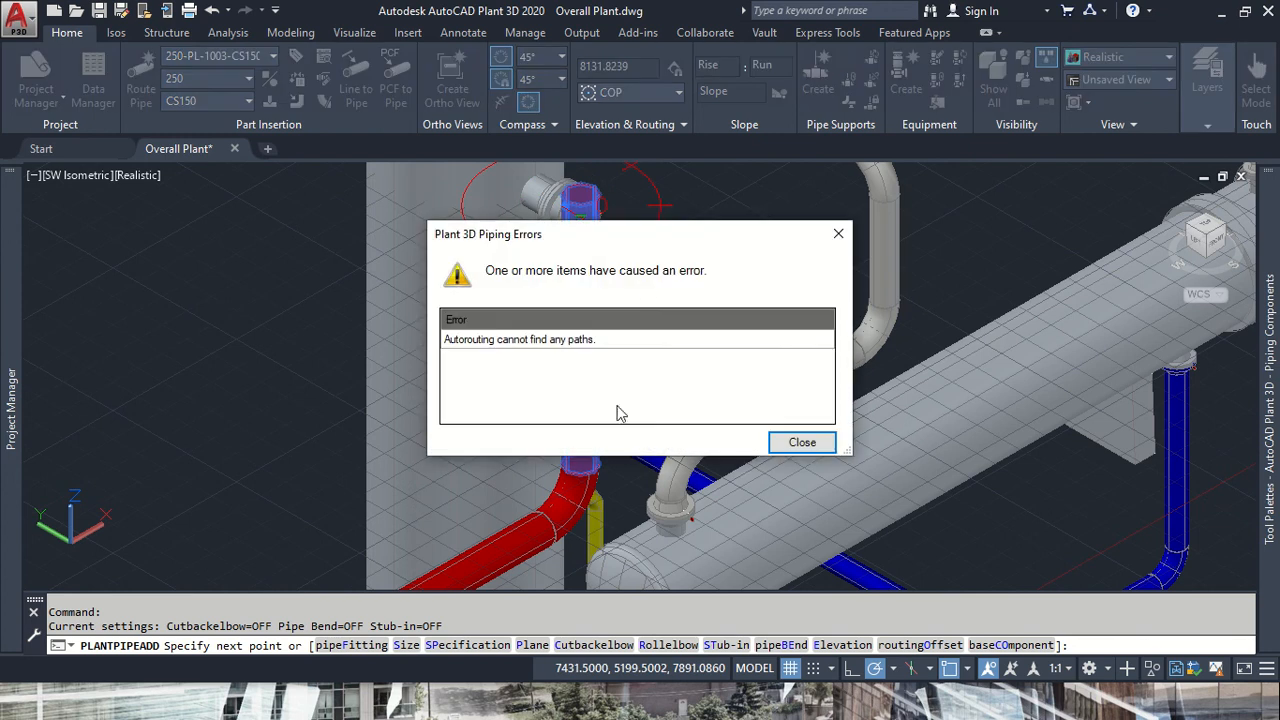
click(802, 442)
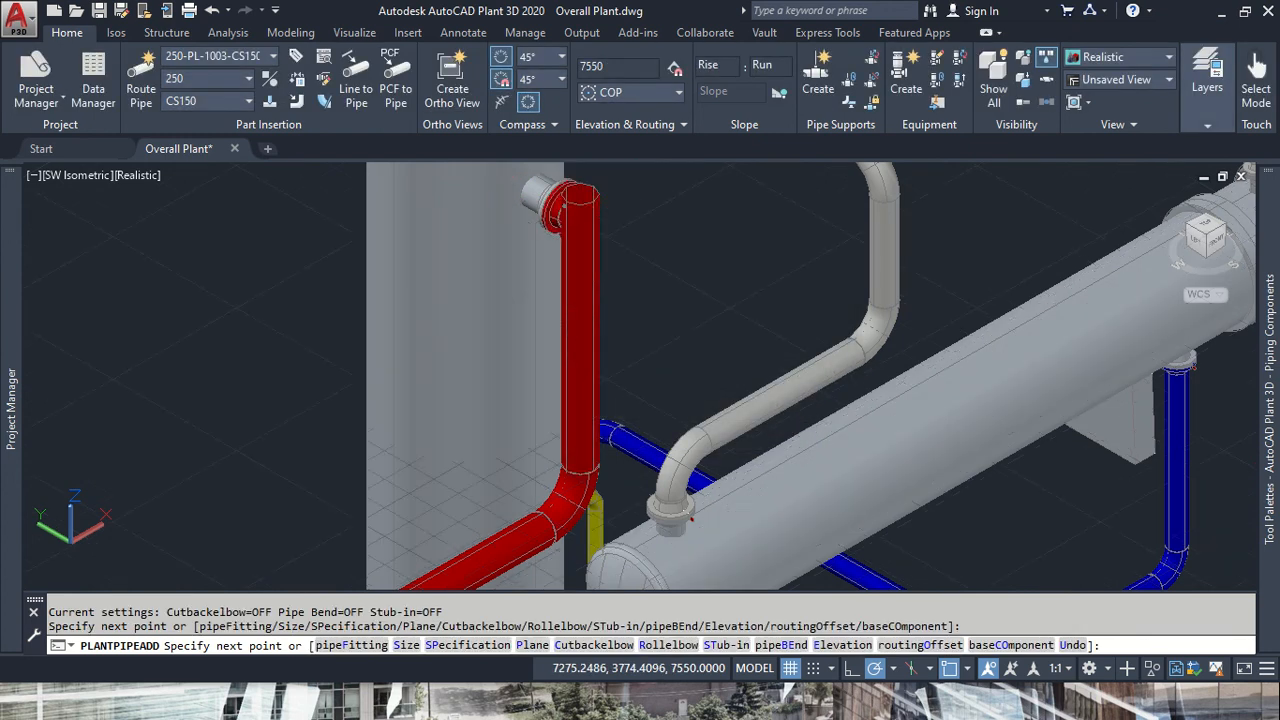
key(Escape)
- In the Left view, route a short pipe from the nozzle's flange to the vertical red pipe
drag(1197, 236, 1200, 247)
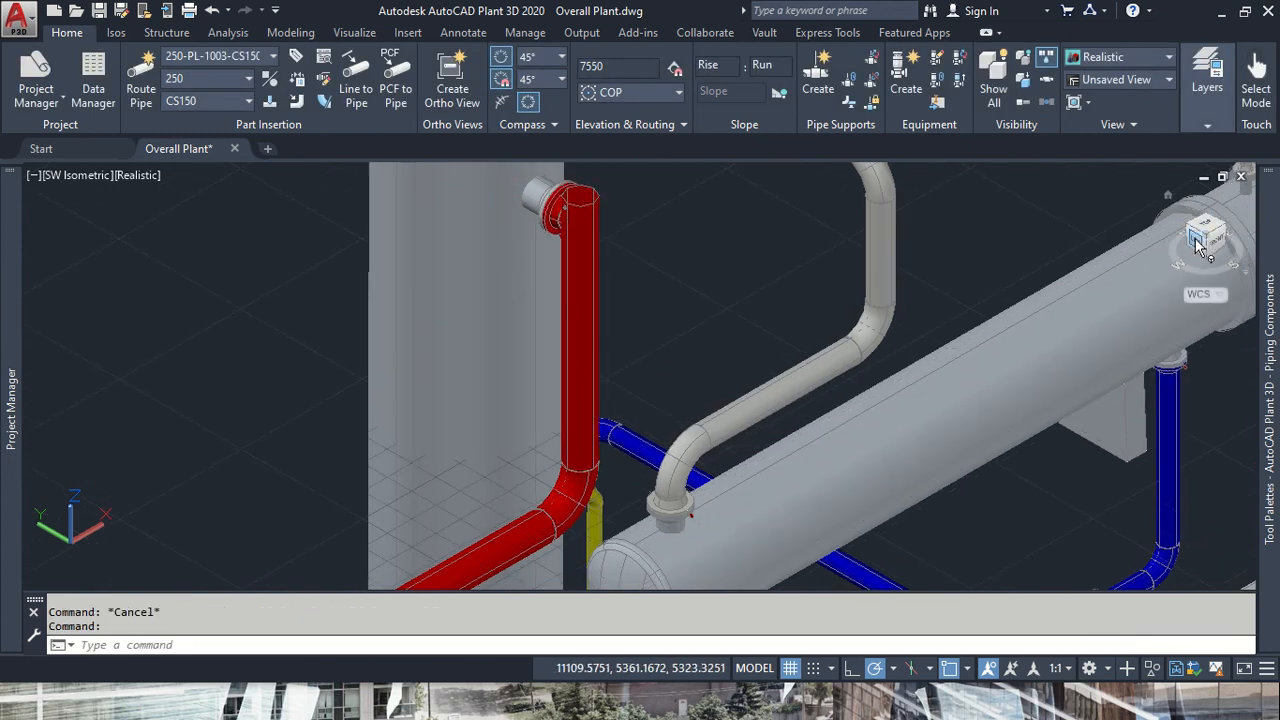
click(1200, 247)
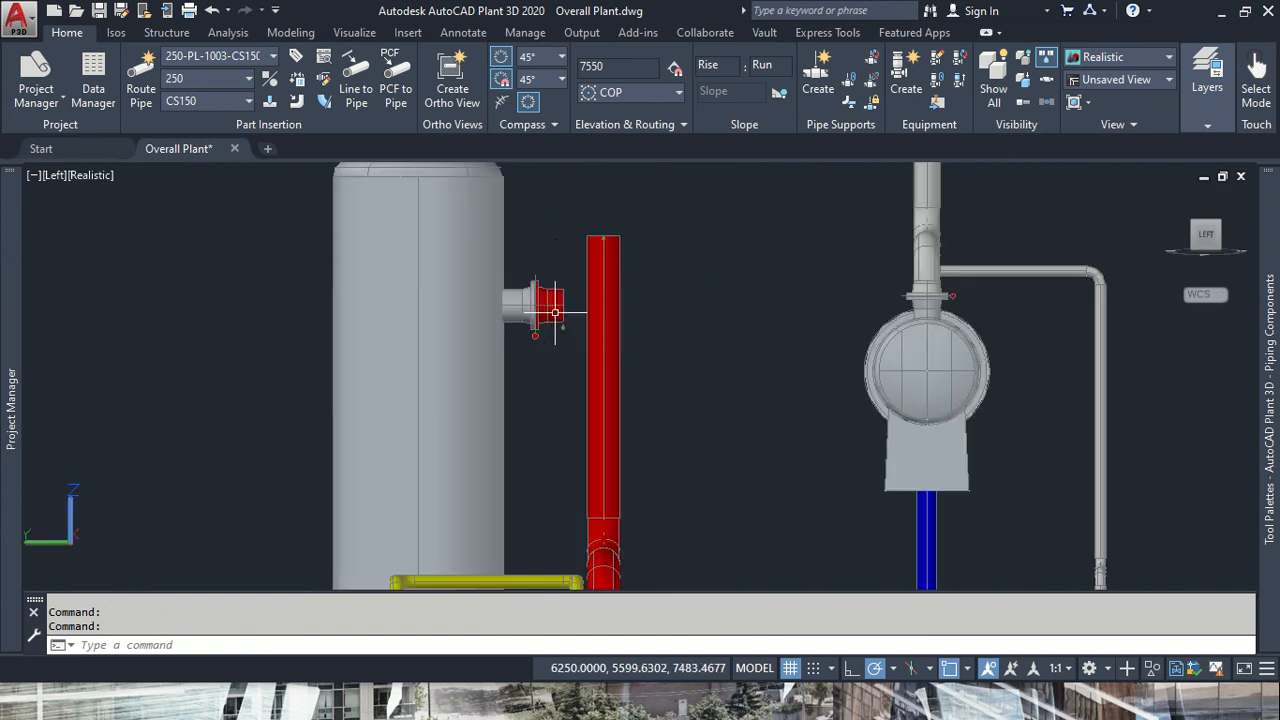
click(557, 306)
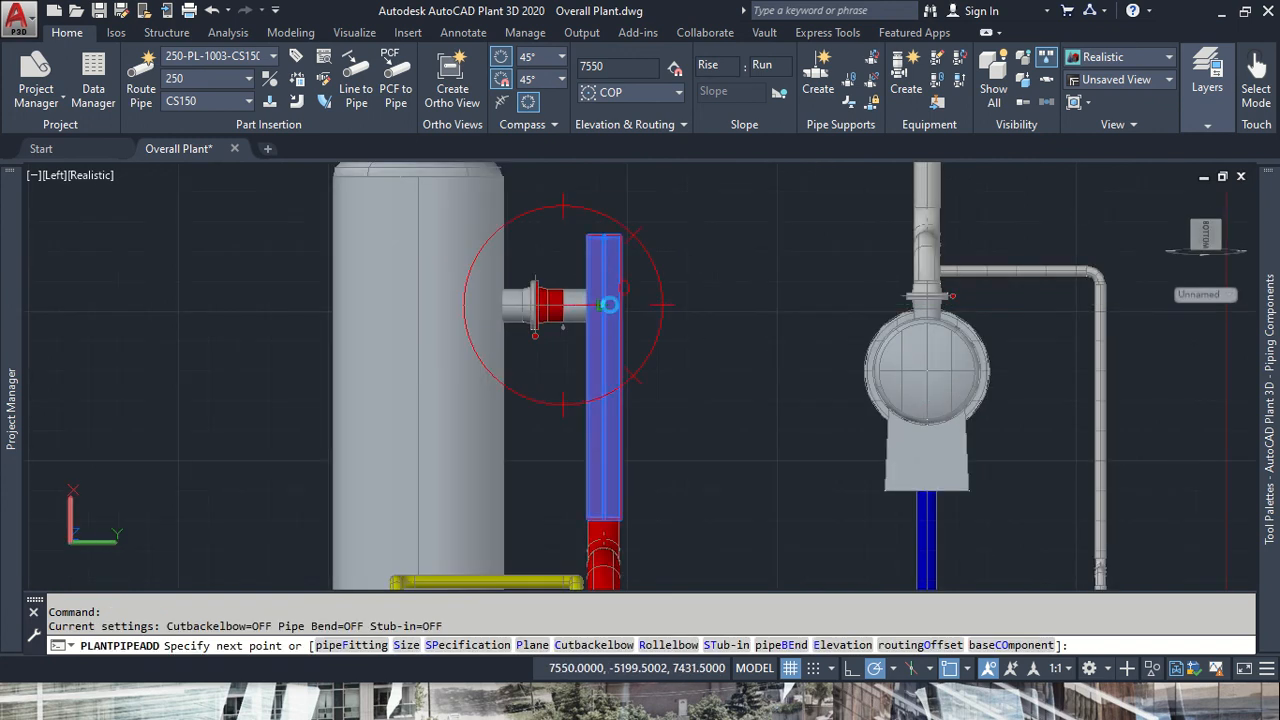
click(609, 304)
click(651, 307)
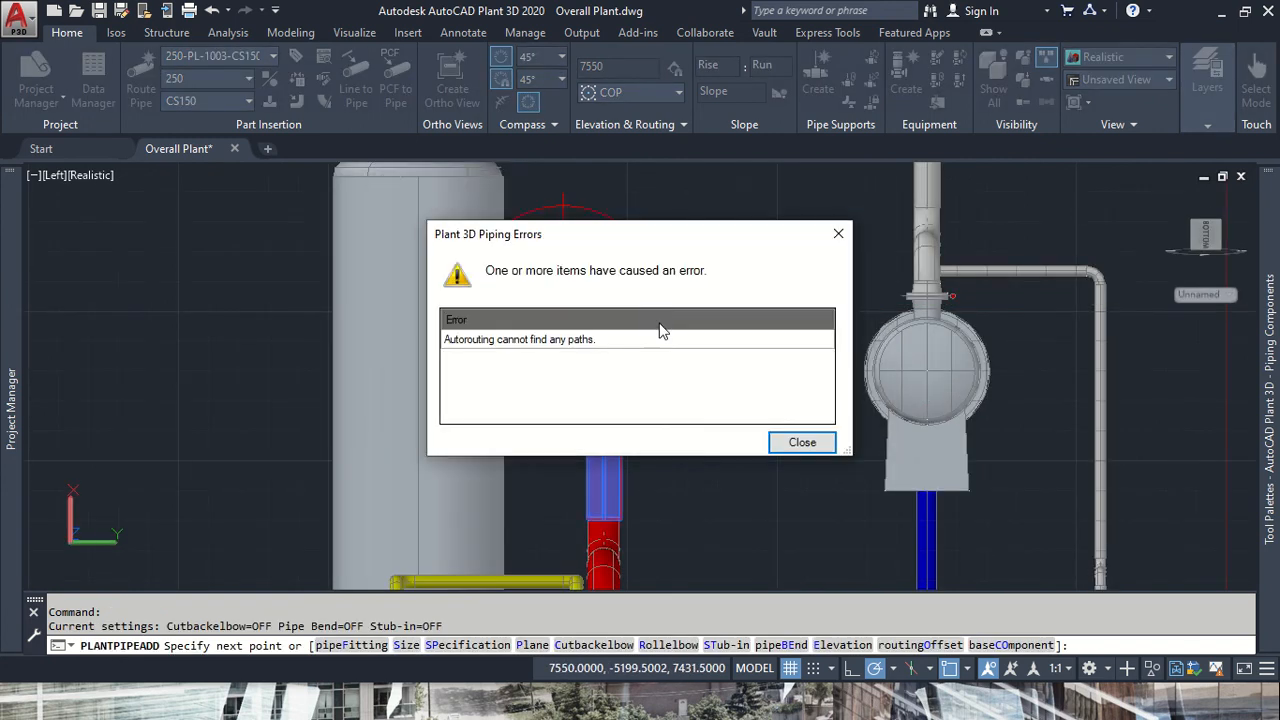
key(Return)
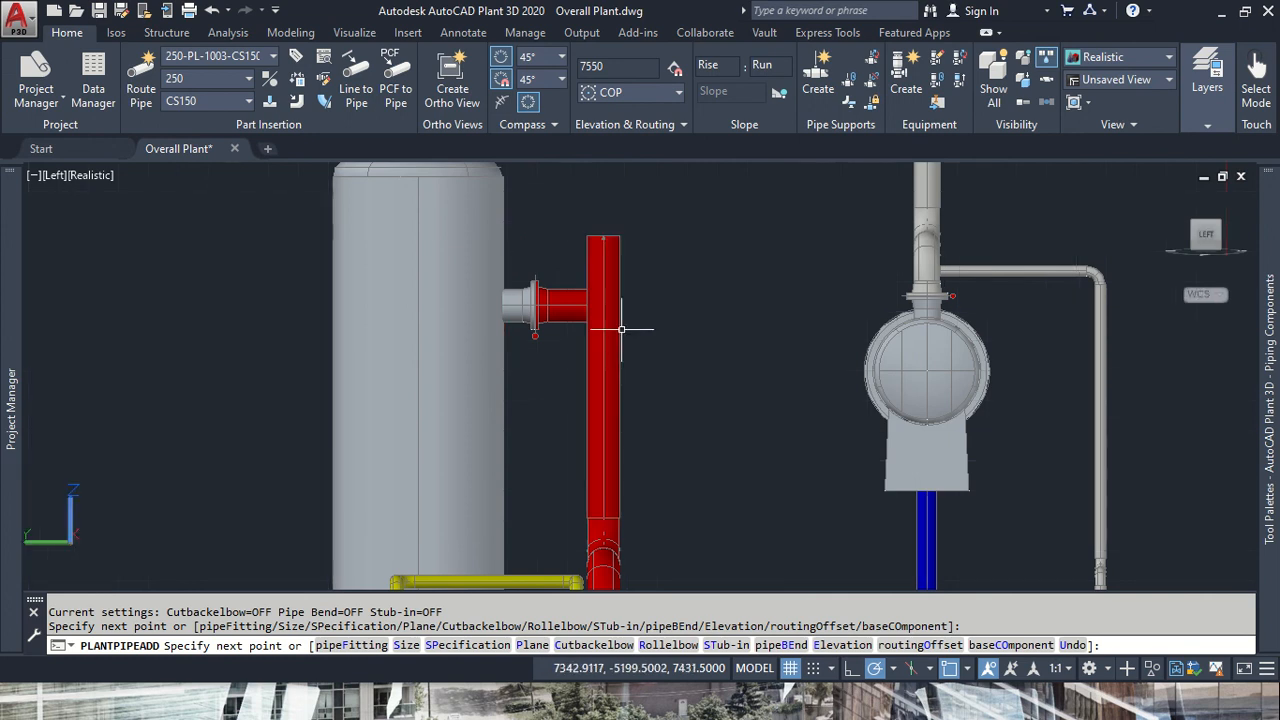
key(Escape)
- Delete the vertical red pipe beside the column
click(606, 279)
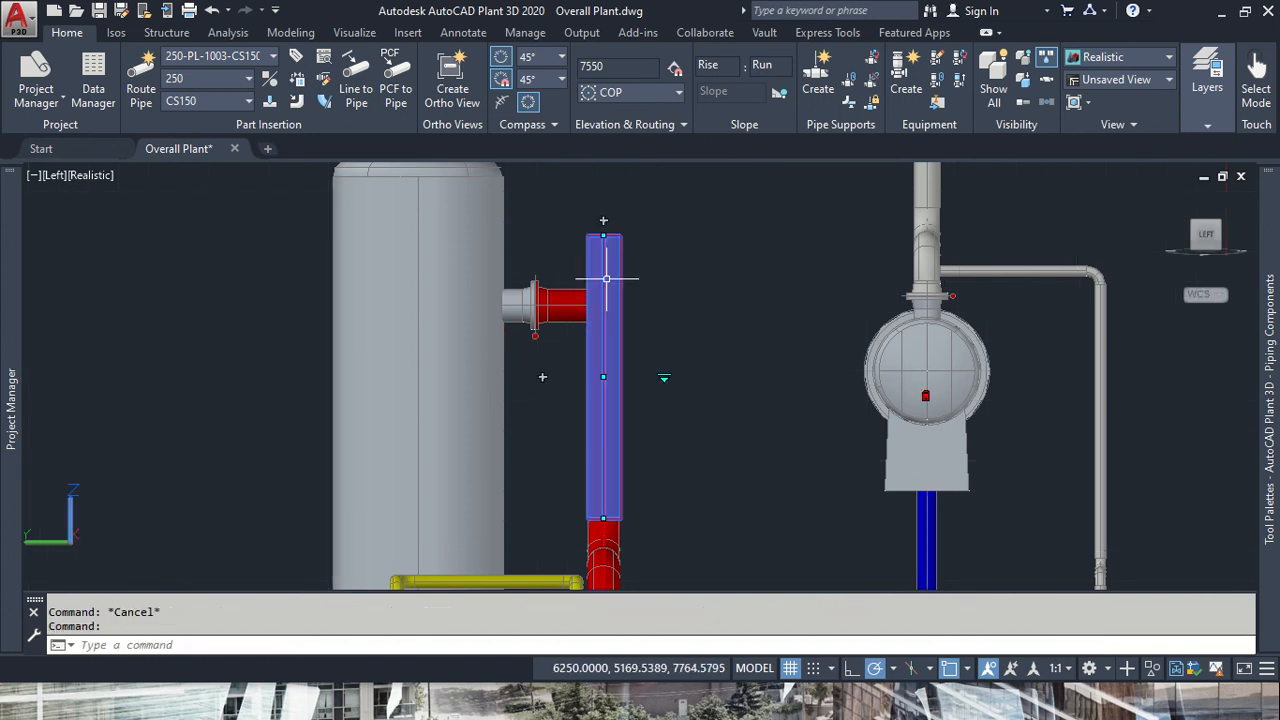
key(Delete)
scroll(634, 500, up, 2)
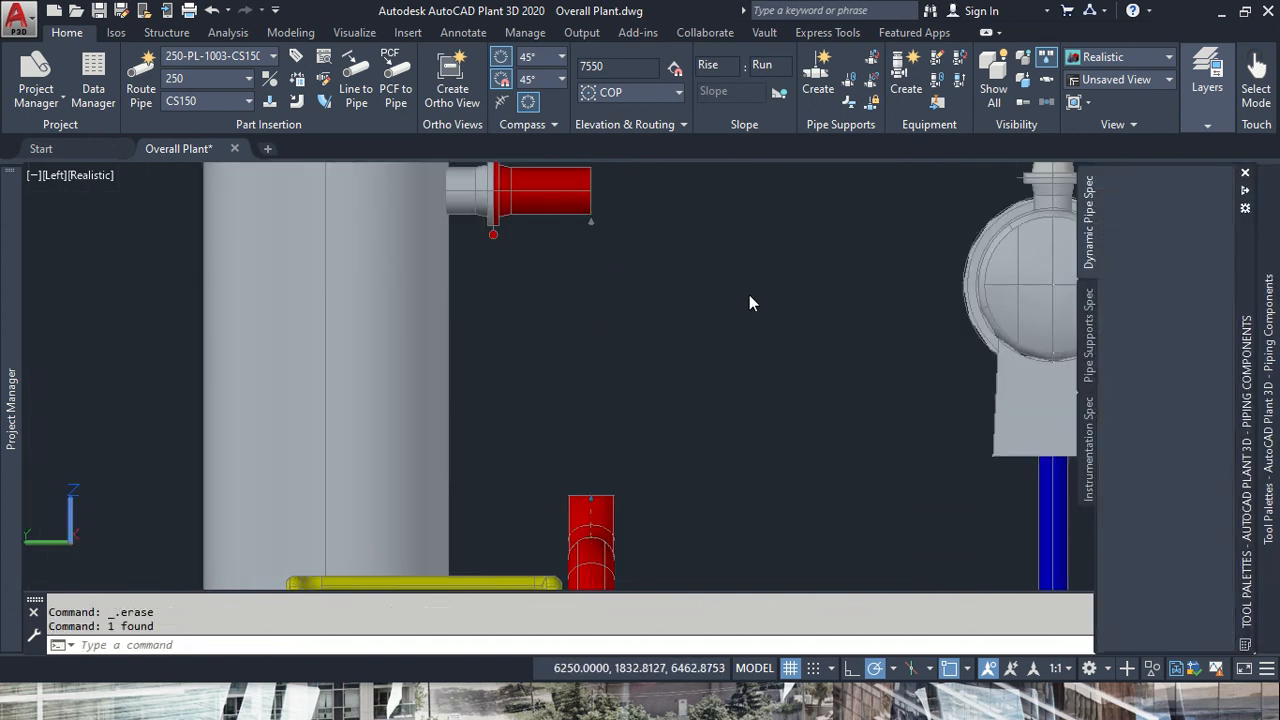
key(Escape)
key(Escape)
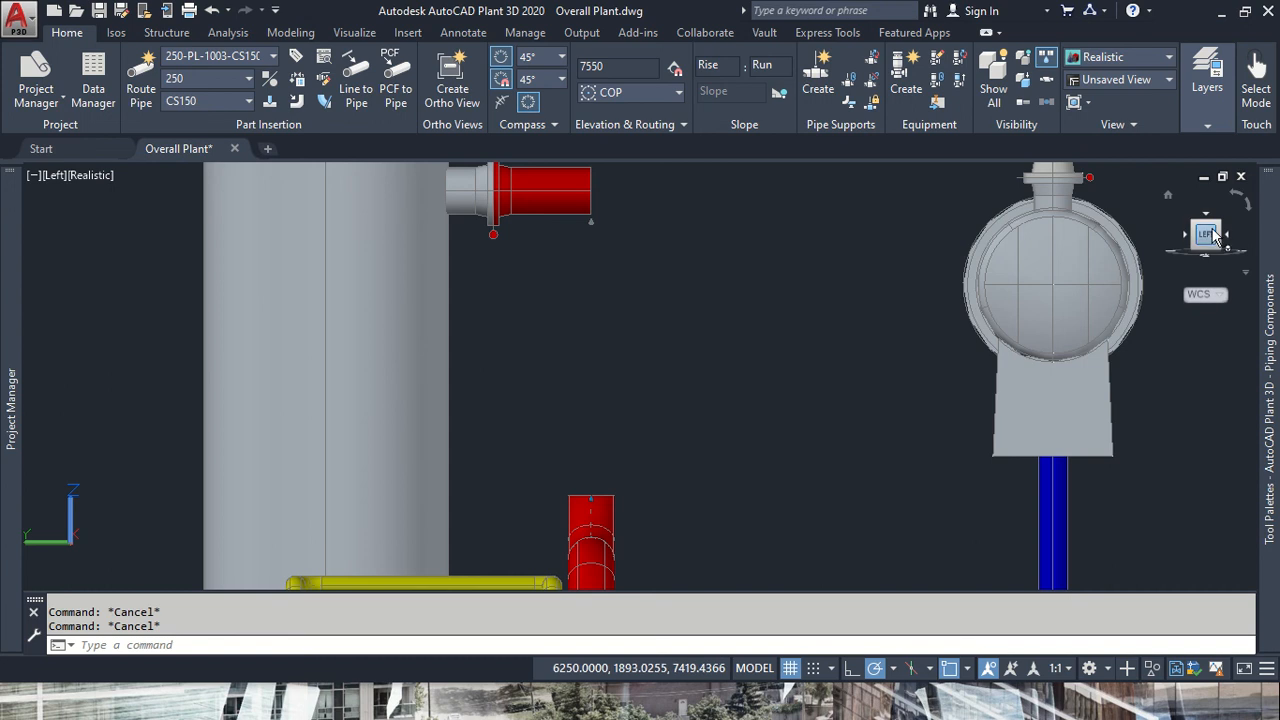
- Undo the vertical pipe's deletion and the pipe and flange routed from the column's upper nozzle
click(1222, 221)
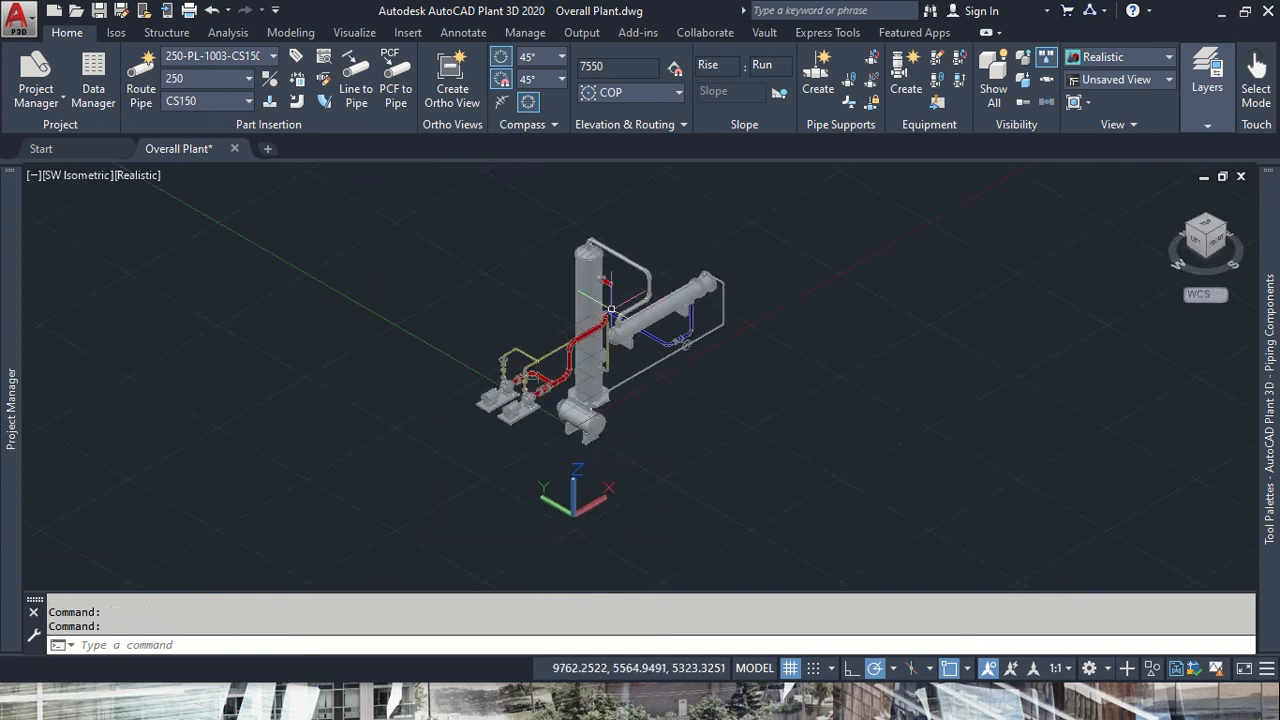
scroll(610, 318, up, 5)
scroll(660, 336, up, 2)
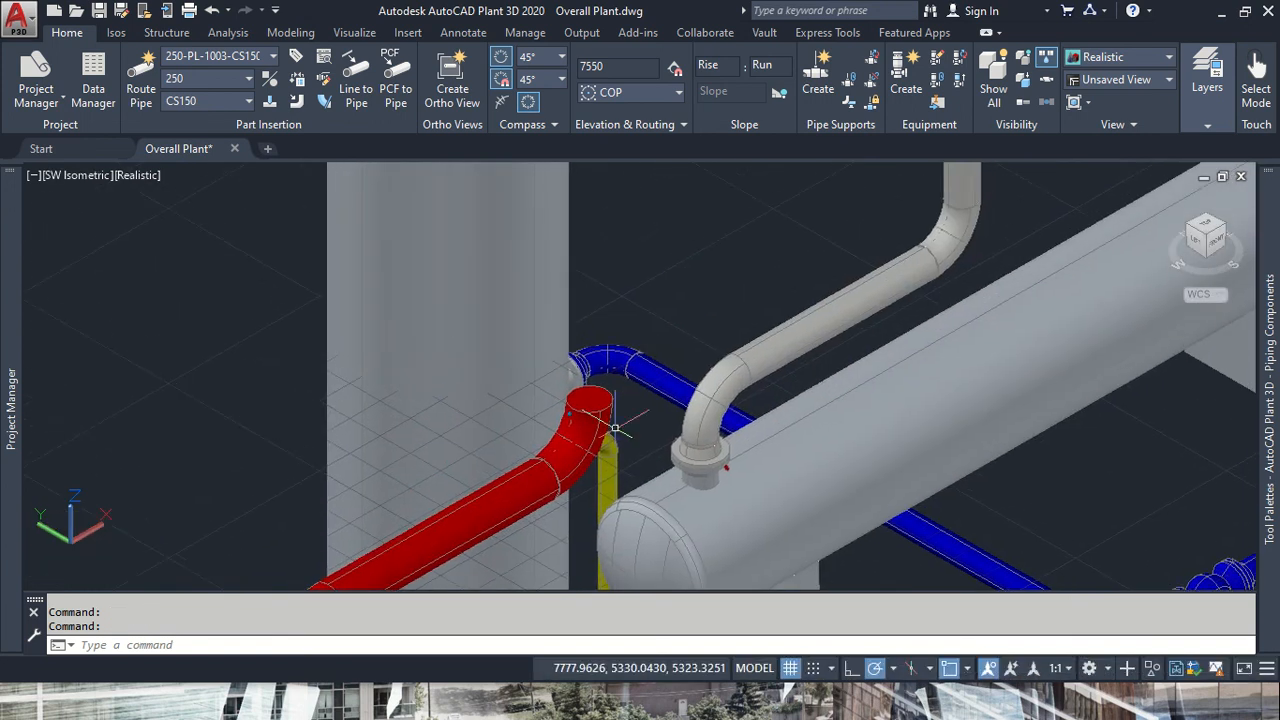
middle_drag(590, 542, 607, 471)
key(ctrl+z)
key(ctrl+z)
key(ctrl+z)
key(ctrl+z)
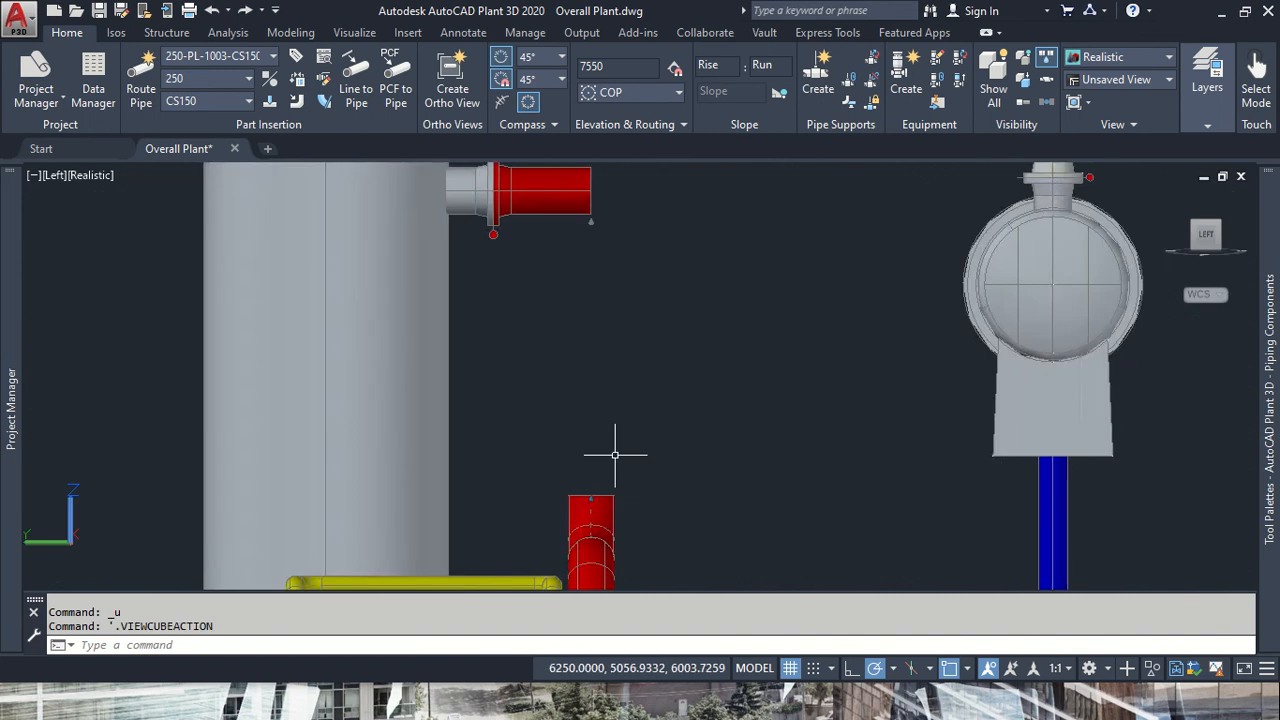
key(ctrl+z)
key(ctrl+z)
key(ctrl+z)
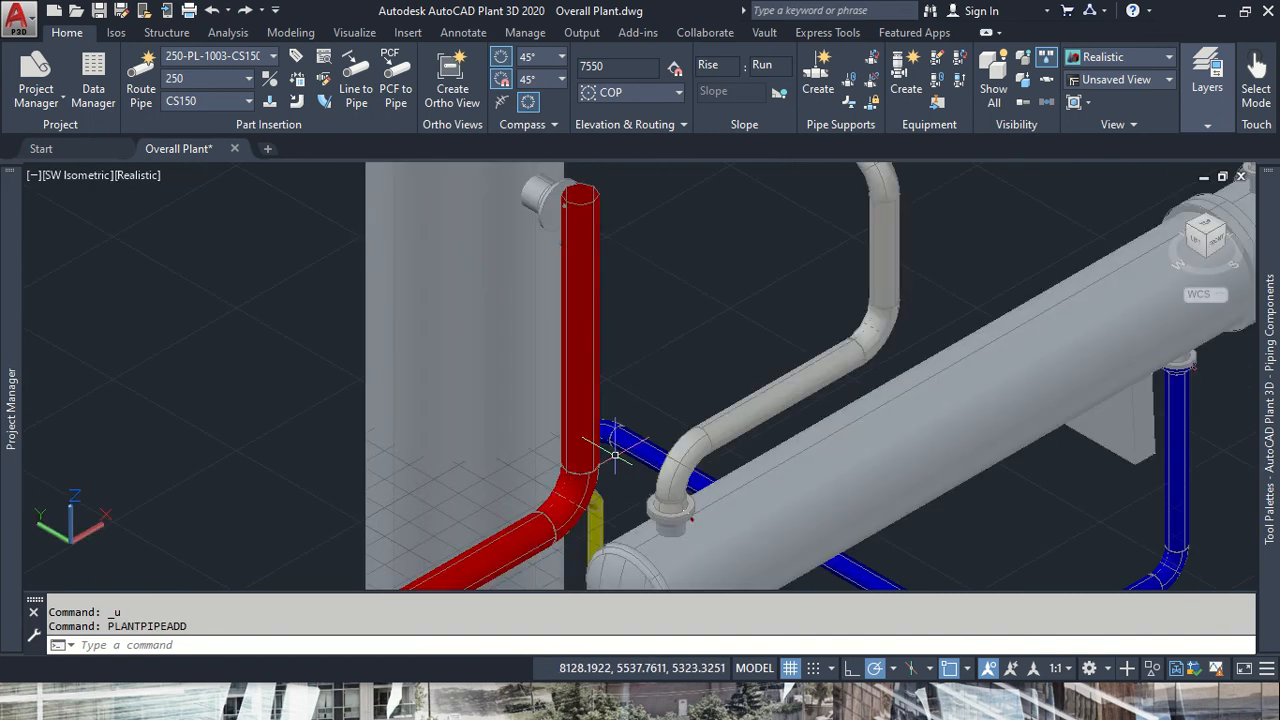
key(ctrl+z)
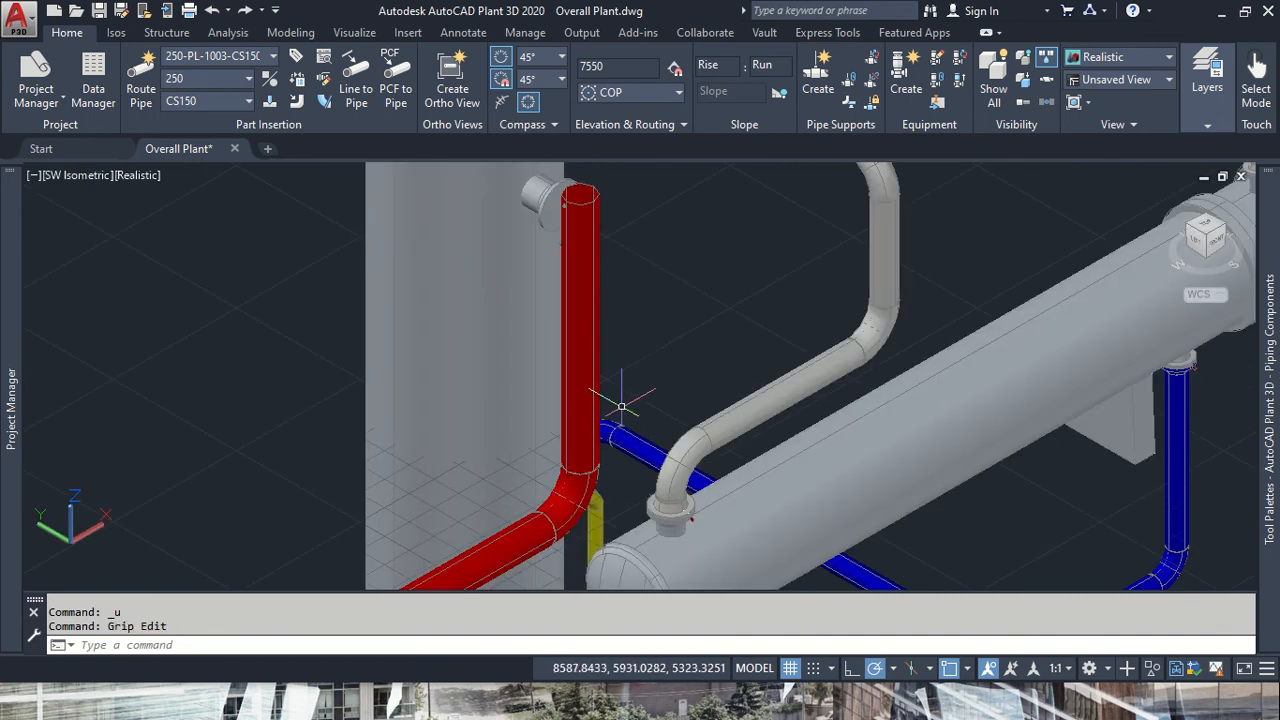
- Delete the vertical red pipe and the elbow joining it to the horizontal red run
click(587, 312)
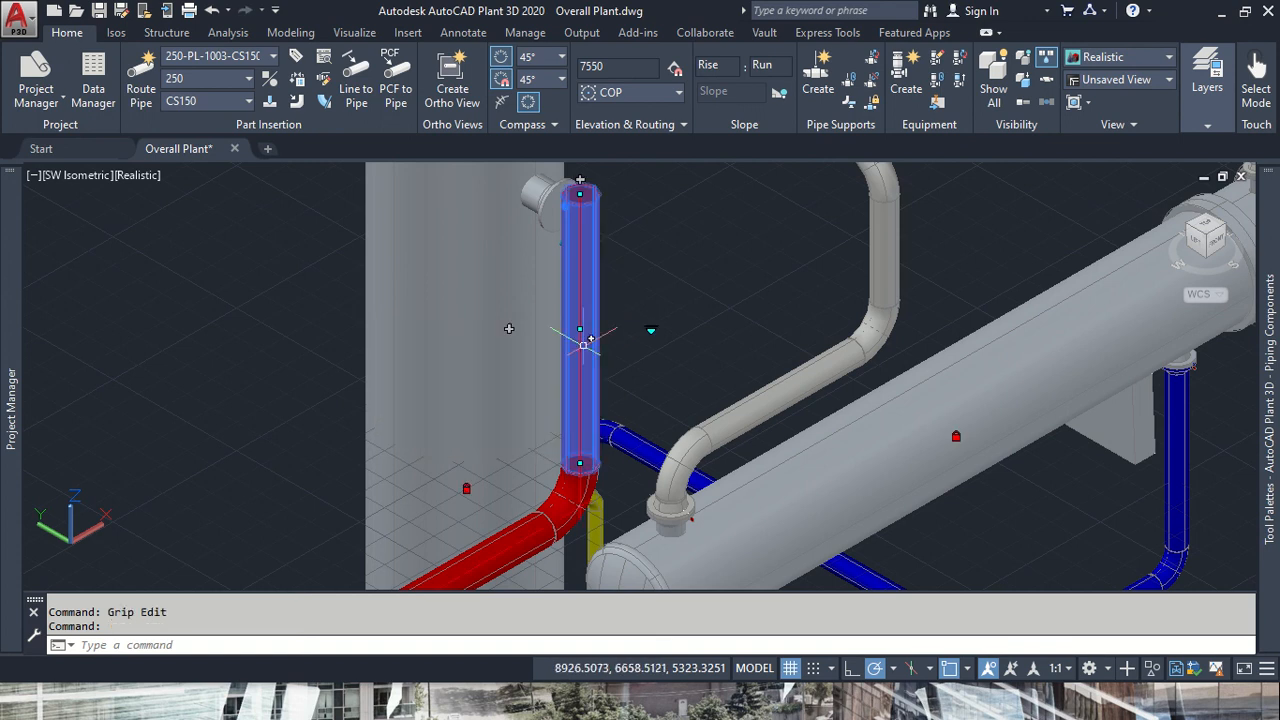
key(Delete)
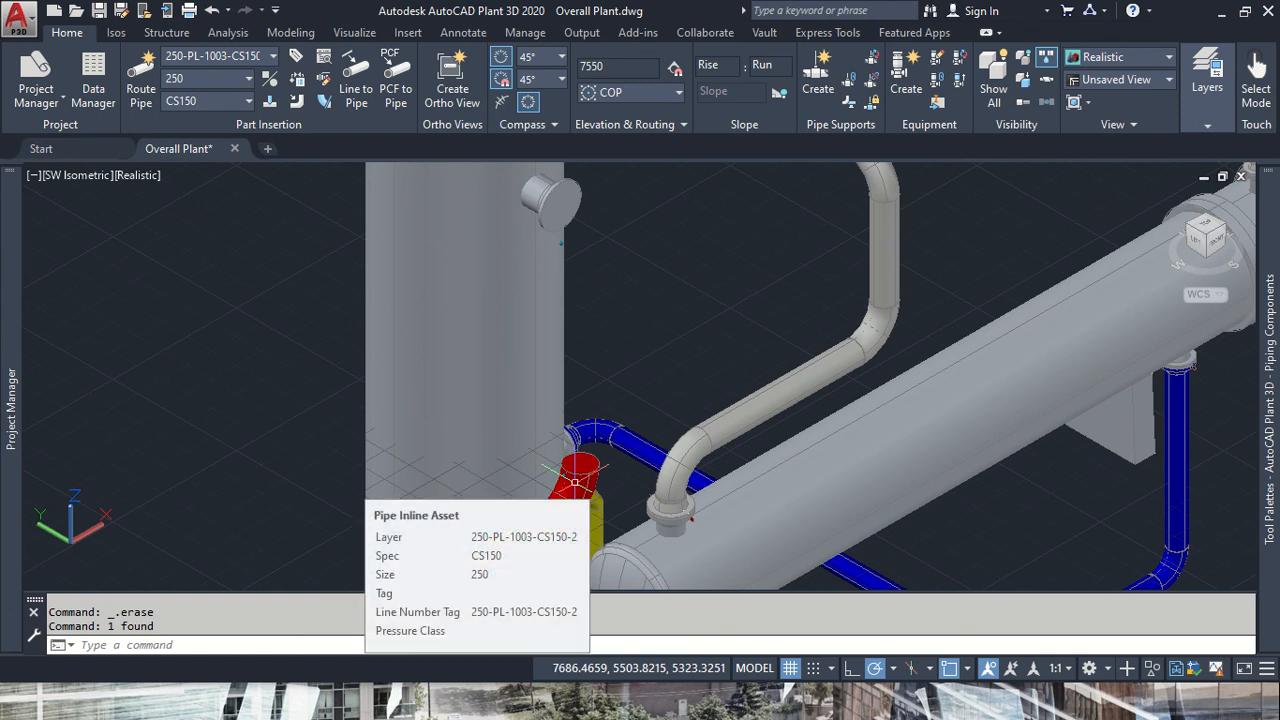
click(575, 482)
key(Delete)
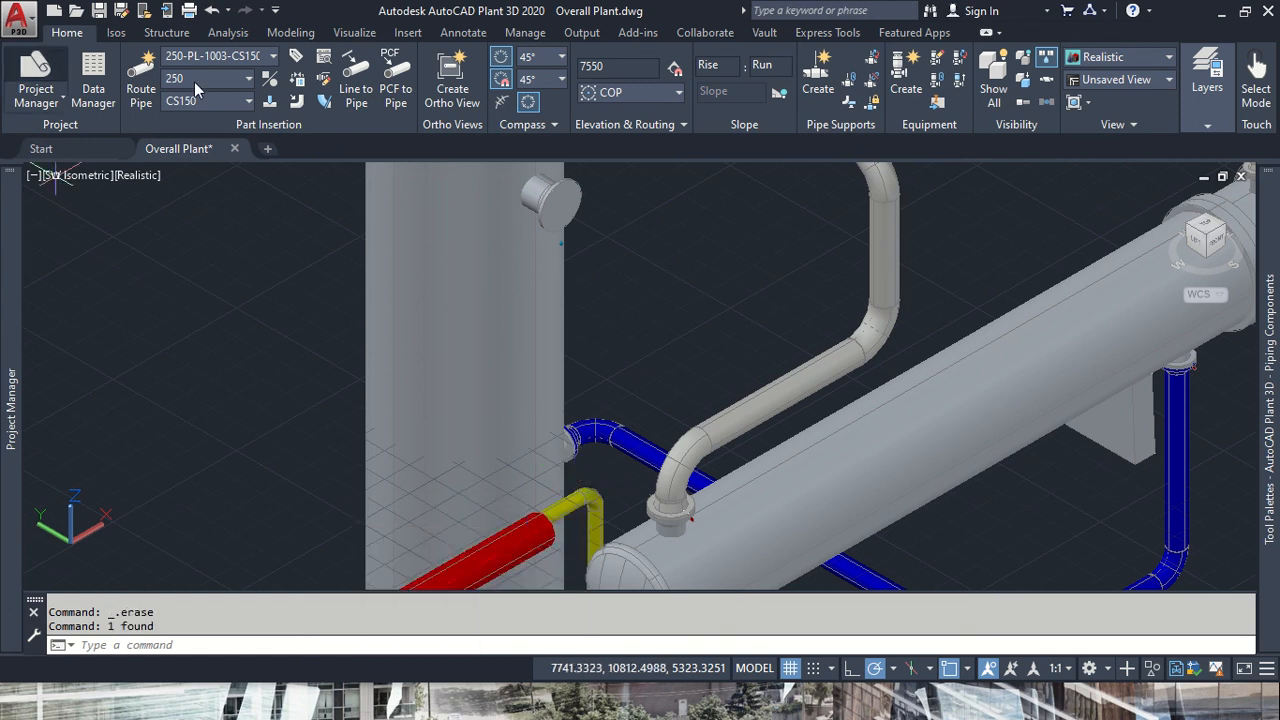
- Create a new line numbered 250-PL-1003-CS150-3 with size 250 and spec CS150, and assign the tag
click(273, 56)
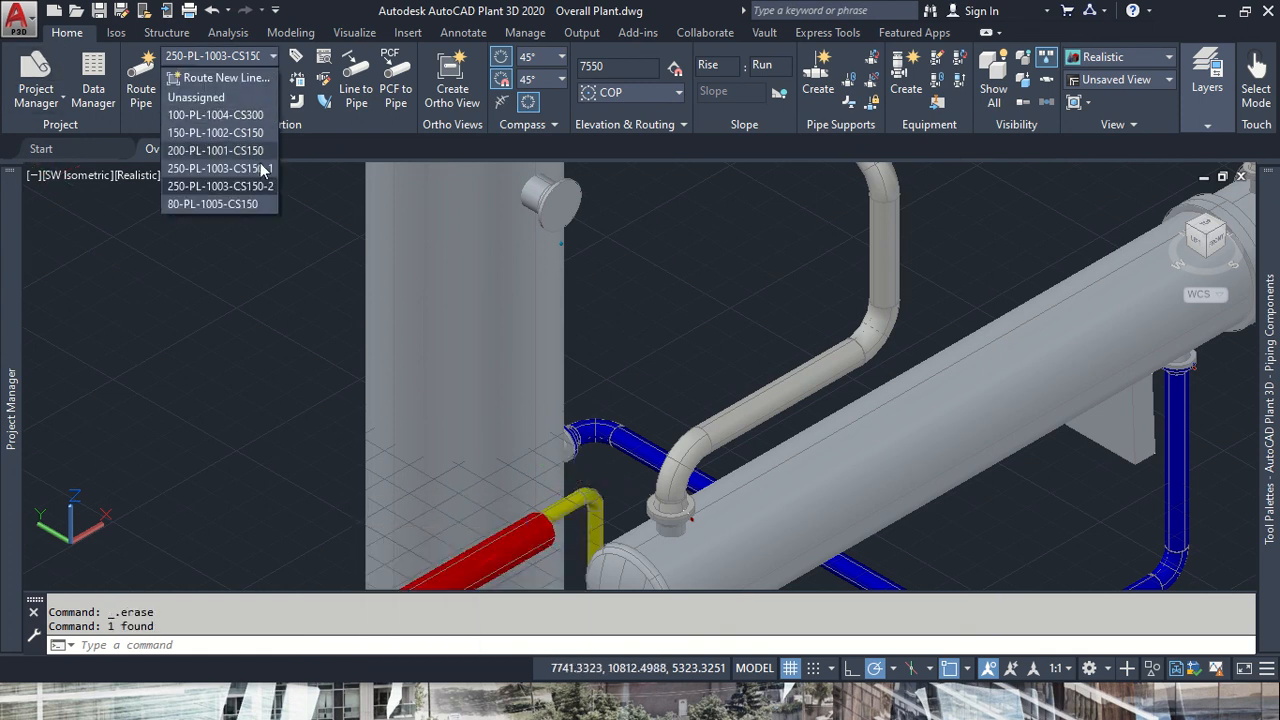
click(254, 78)
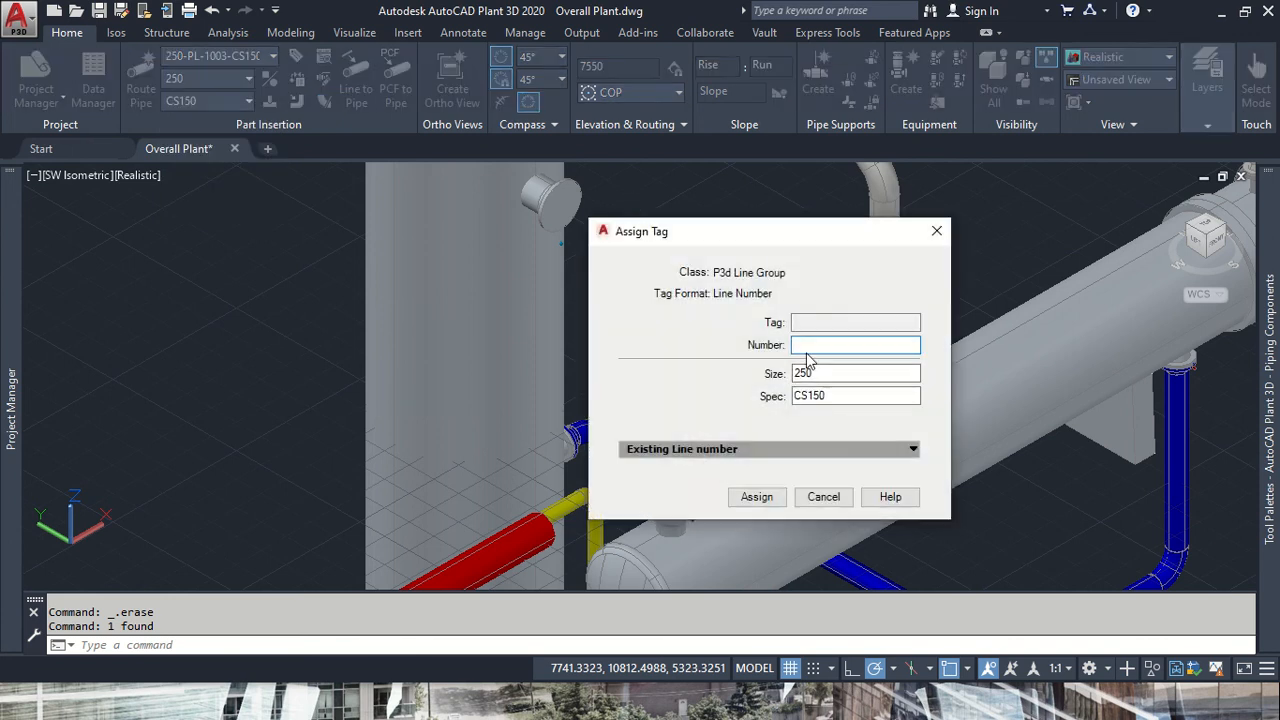
text(250-PL-1003-CS150-3)
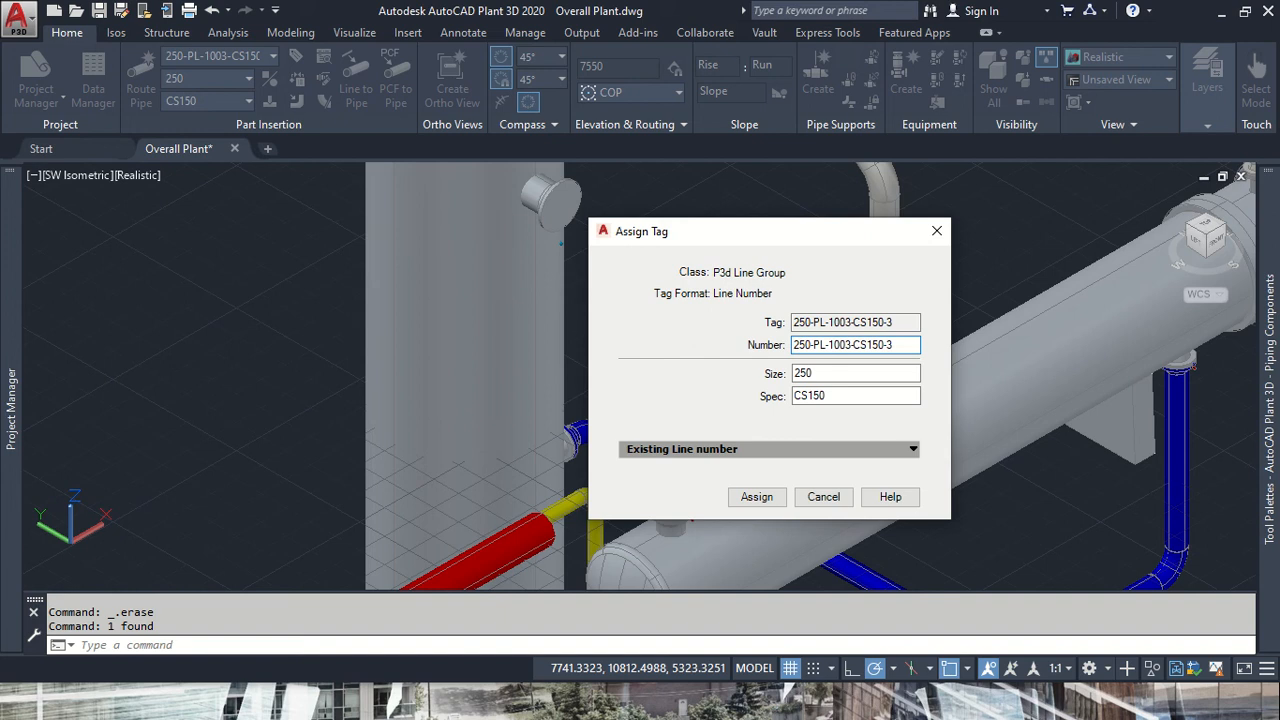
click(757, 497)
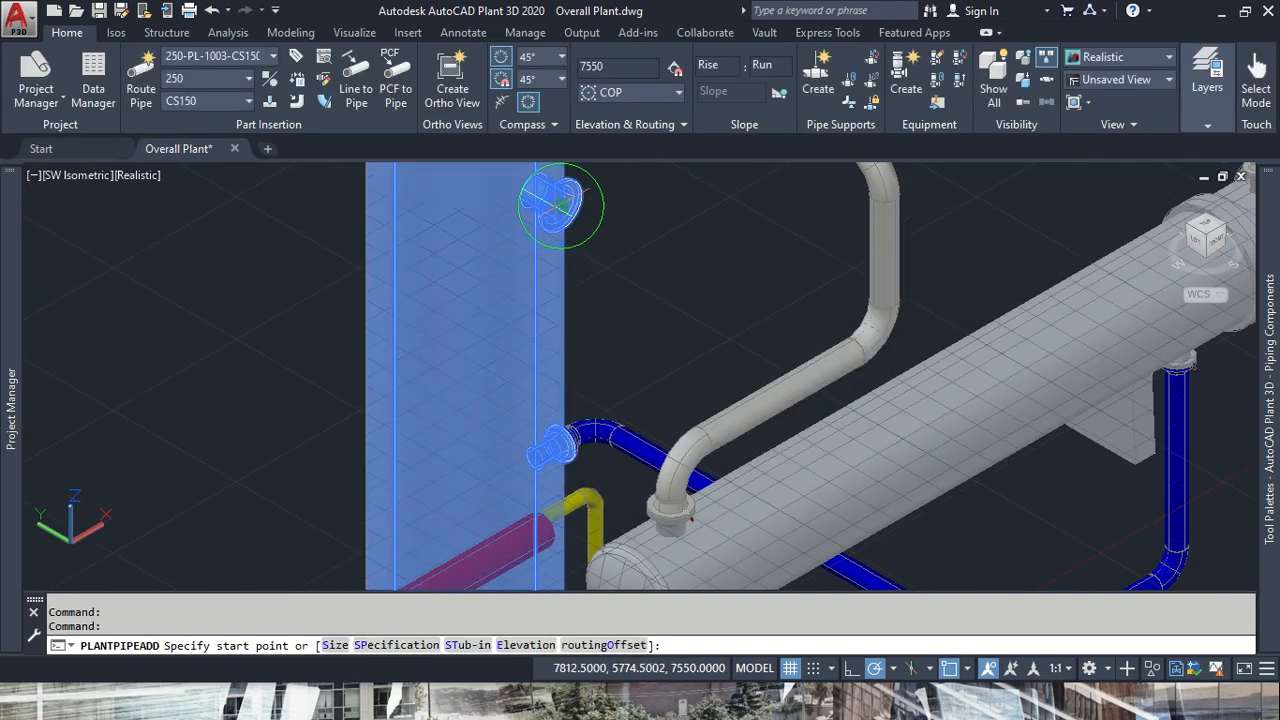
- Route line 250-PL-1003-CS150-3 from the column's upper nozzle, 575 outward and 2160 straight down
click(565, 200)
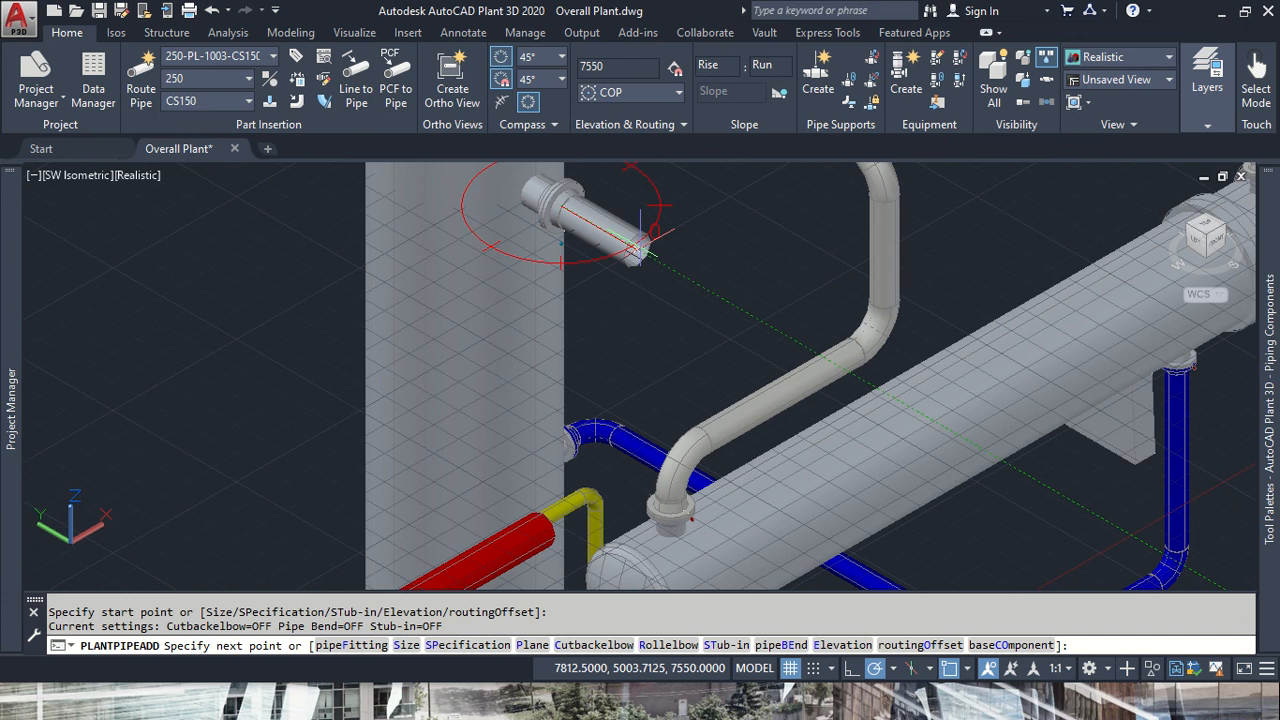
key(Return)
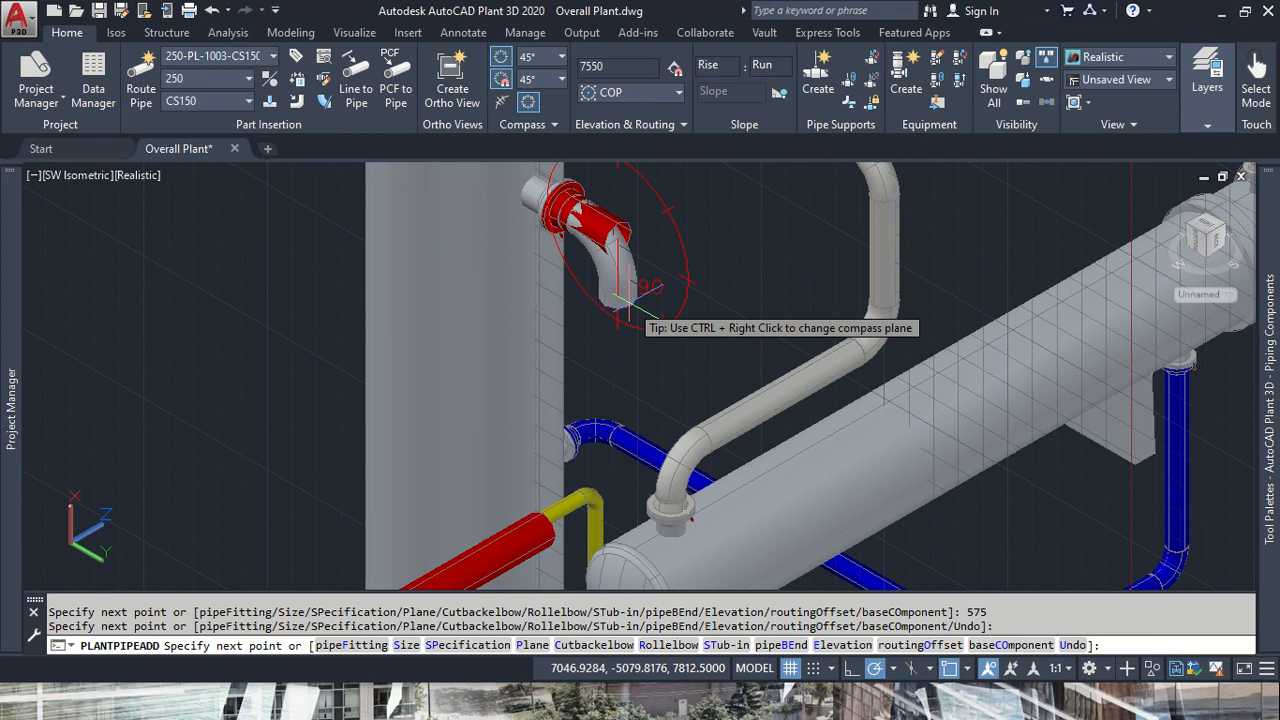
text(216)
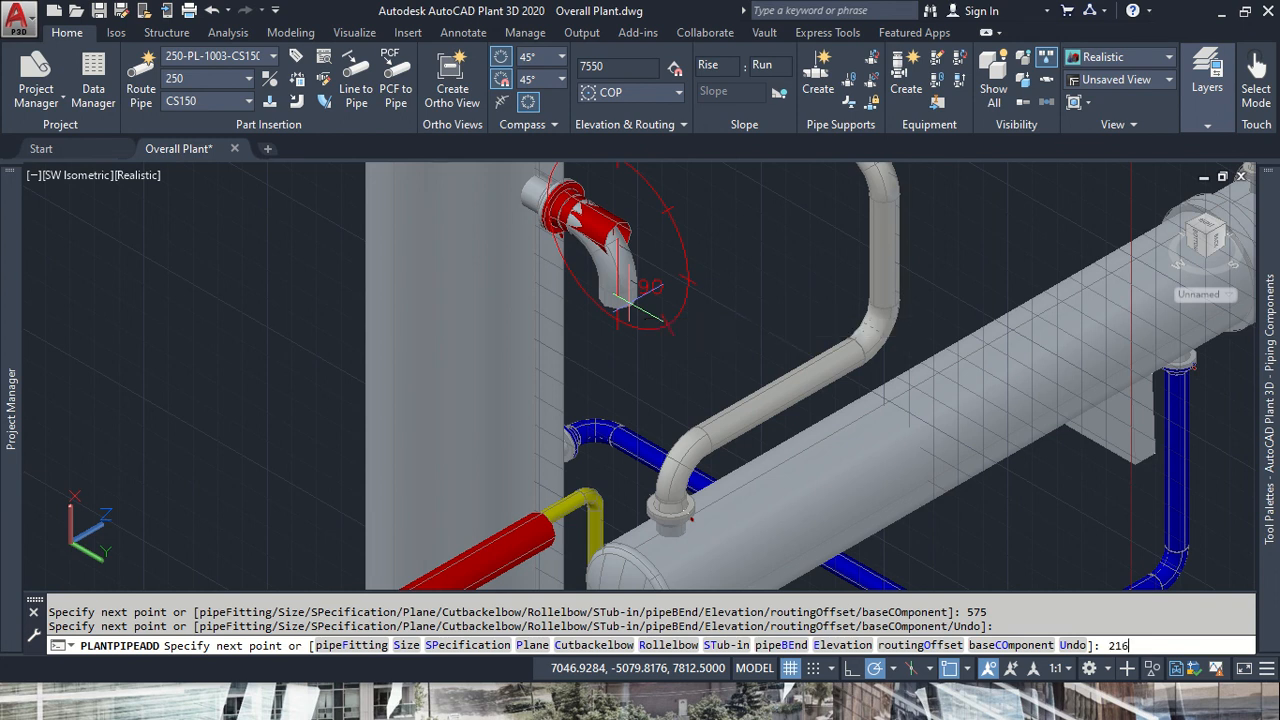
text(0)
key(Return)
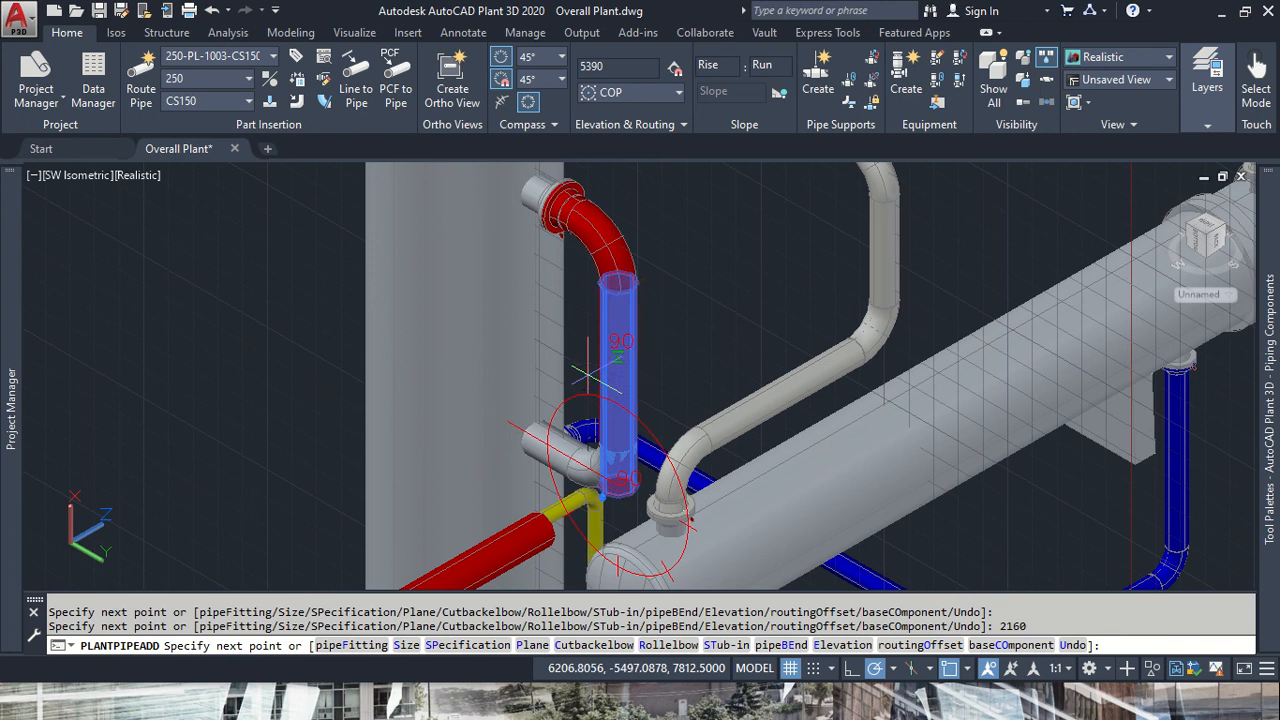
- Connect the new line's lower end to the open end of the horizontal red pipe, allowing cutback elbows, and finish routing
scroll(560, 505, up, 5)
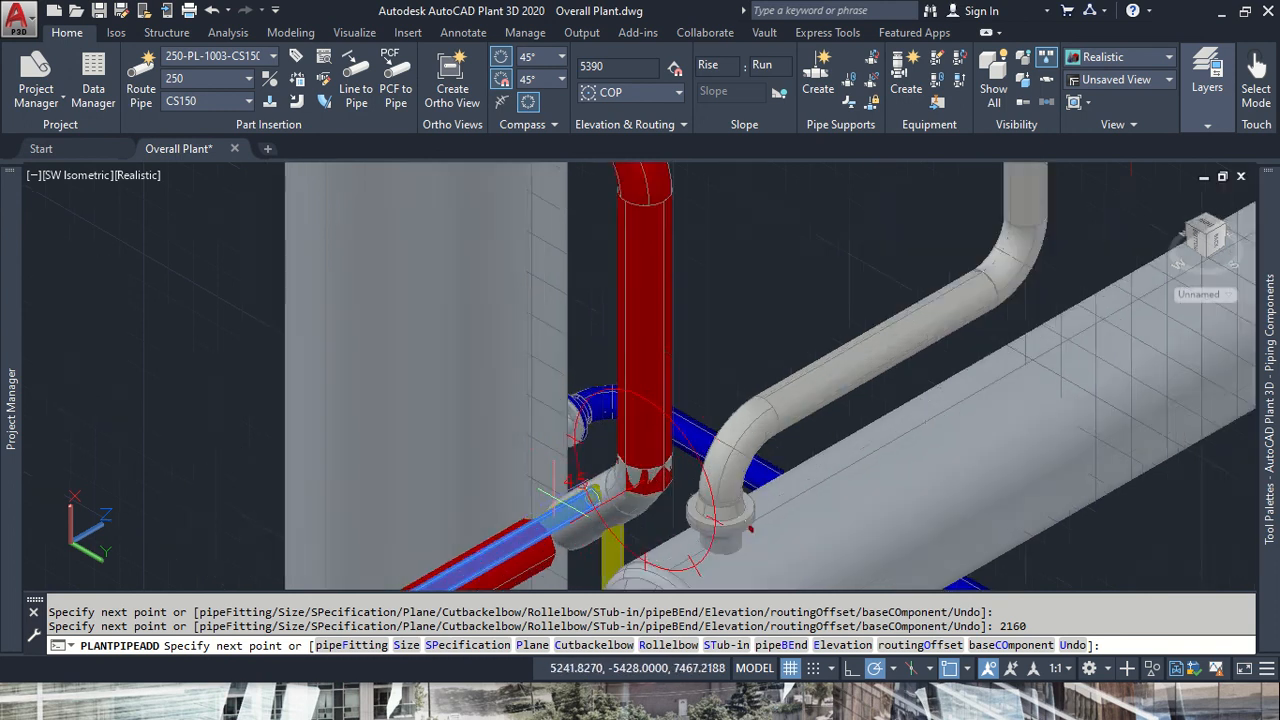
shift+middle_drag(634, 440, 672, 463)
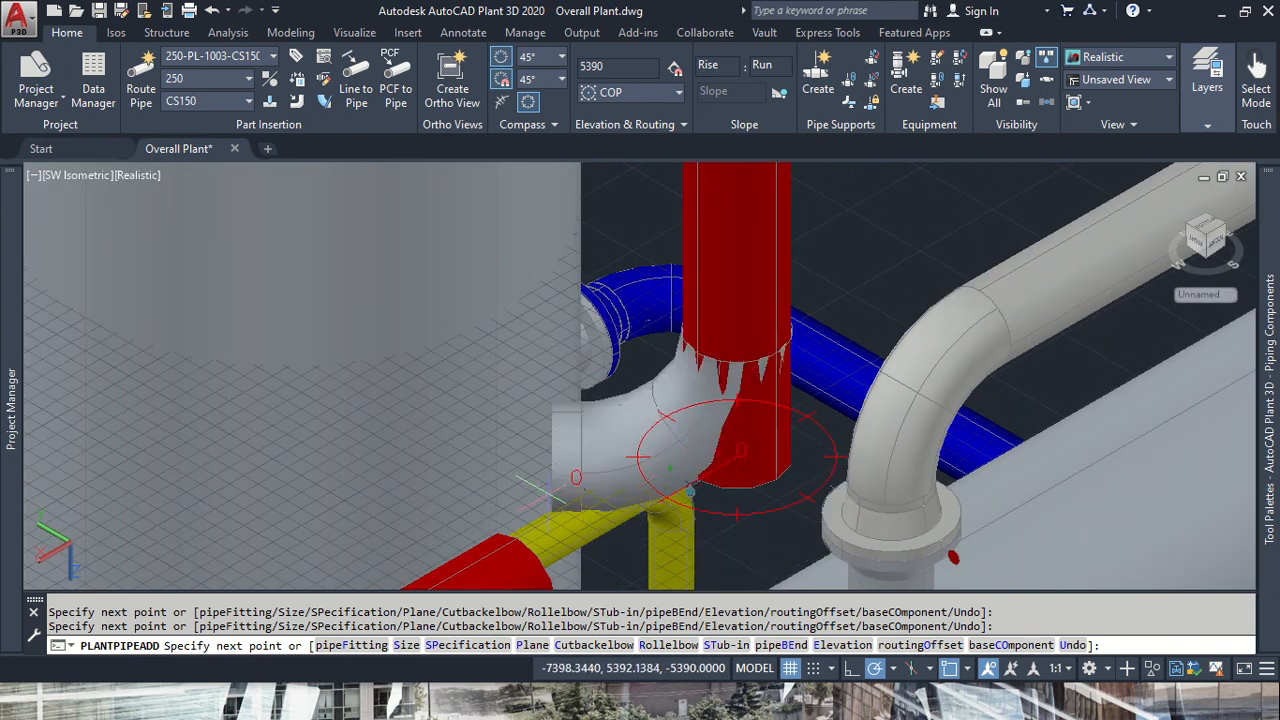
middle_drag(515, 578, 614, 400)
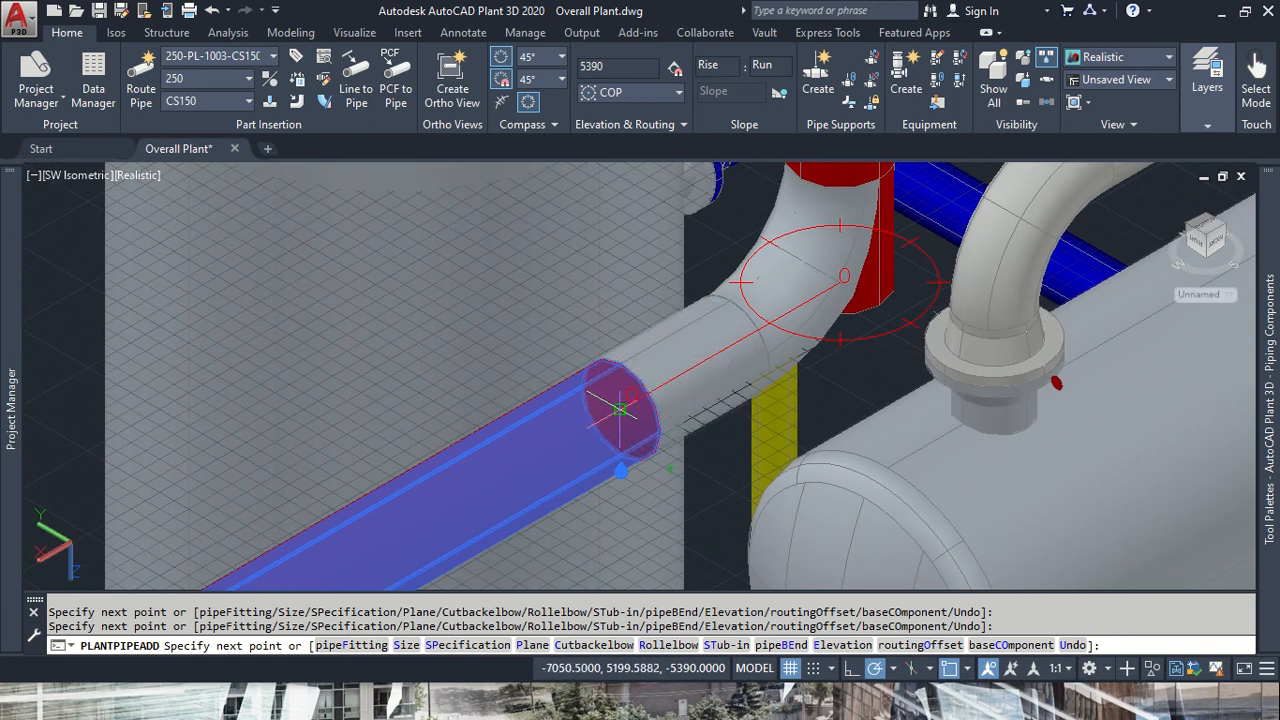
click(620, 408)
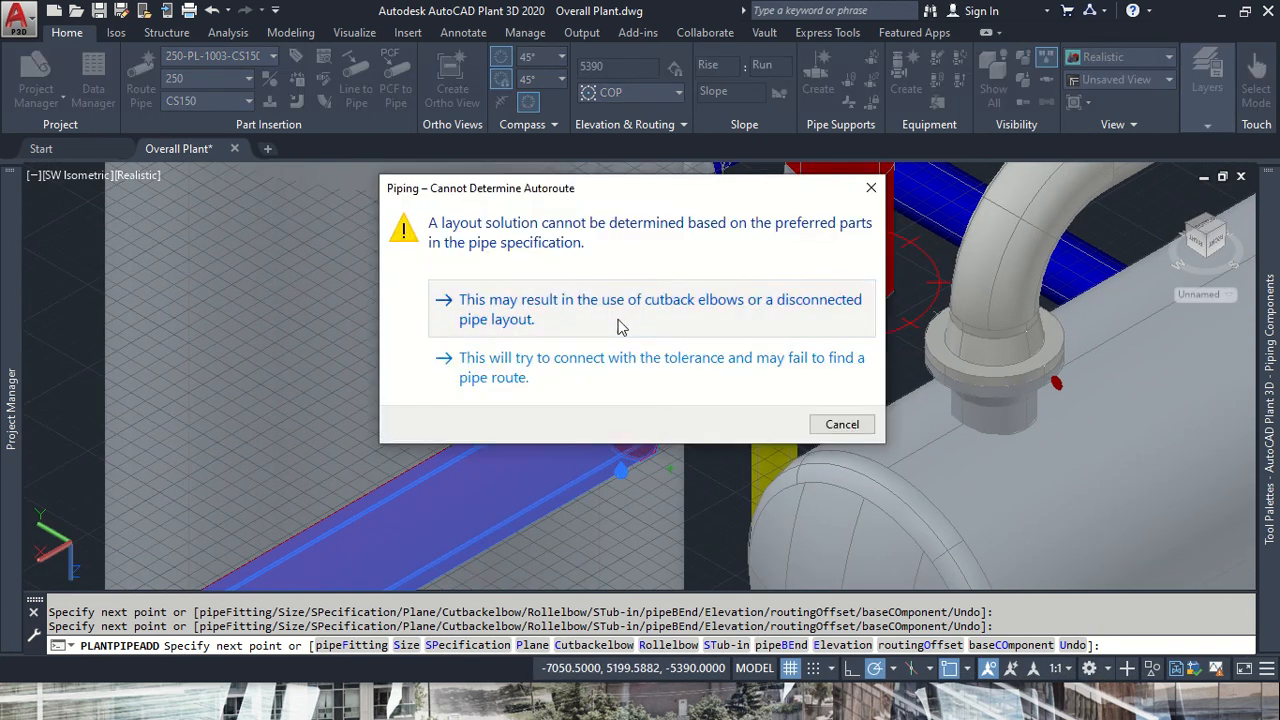
click(618, 319)
key(Return)
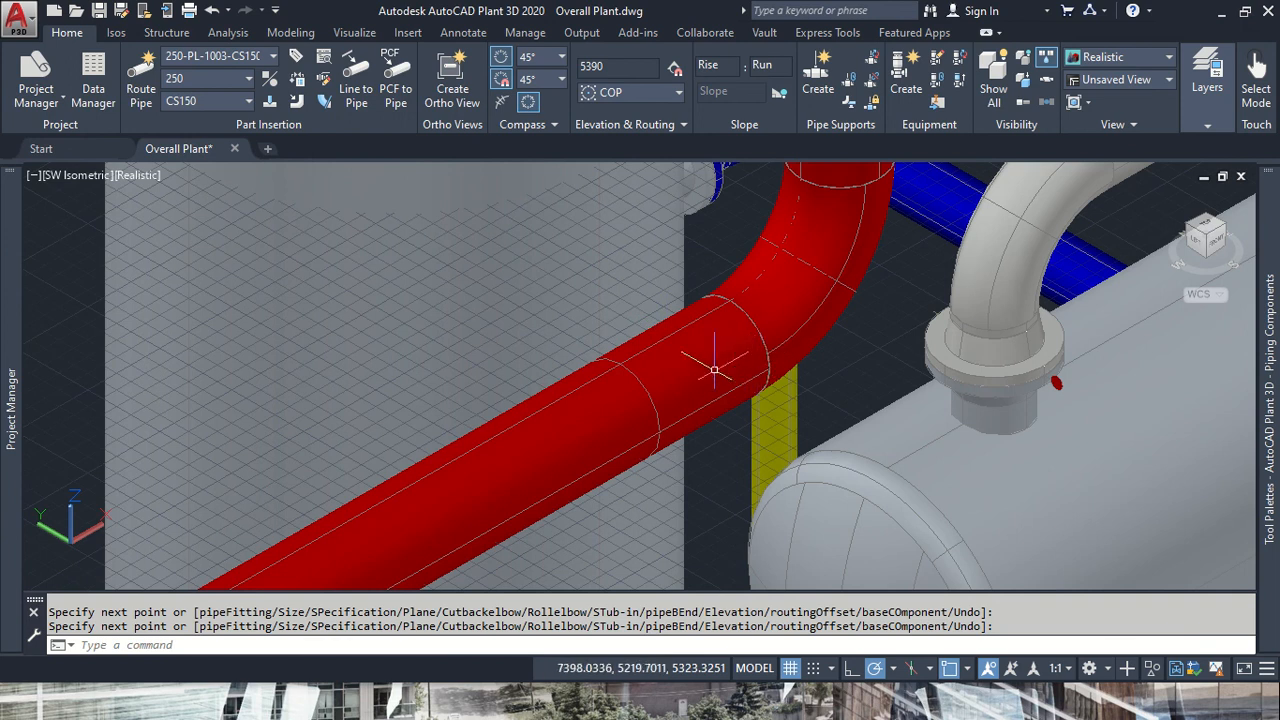
click(714, 370)
key(Escape)
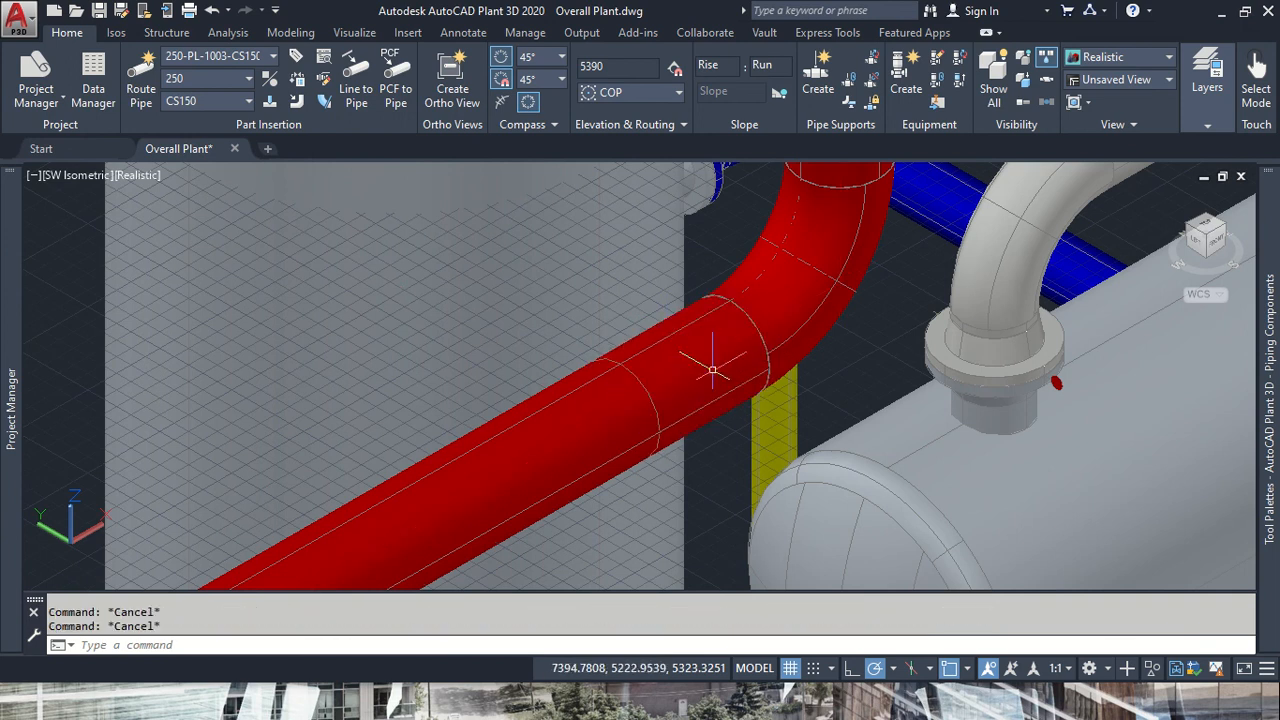
- Check the line number tag of the newly routed vertical red pipe
scroll(712, 370, down, 5)
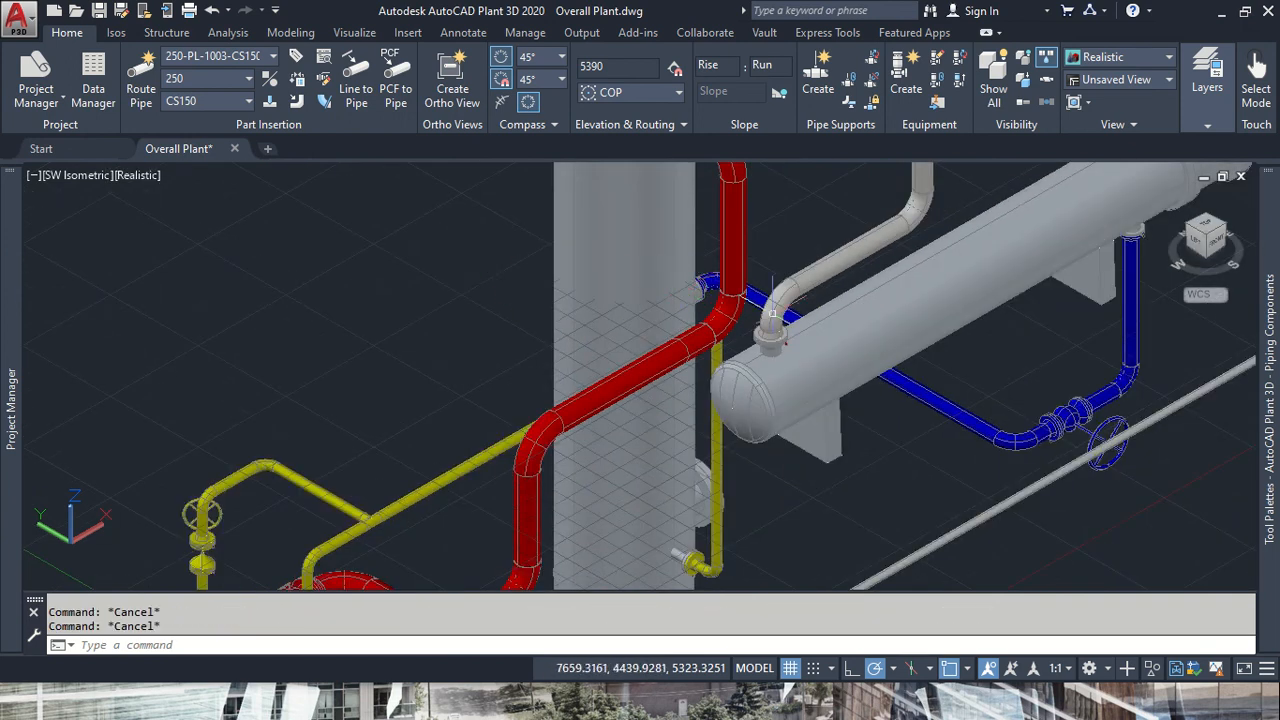
click(739, 258)
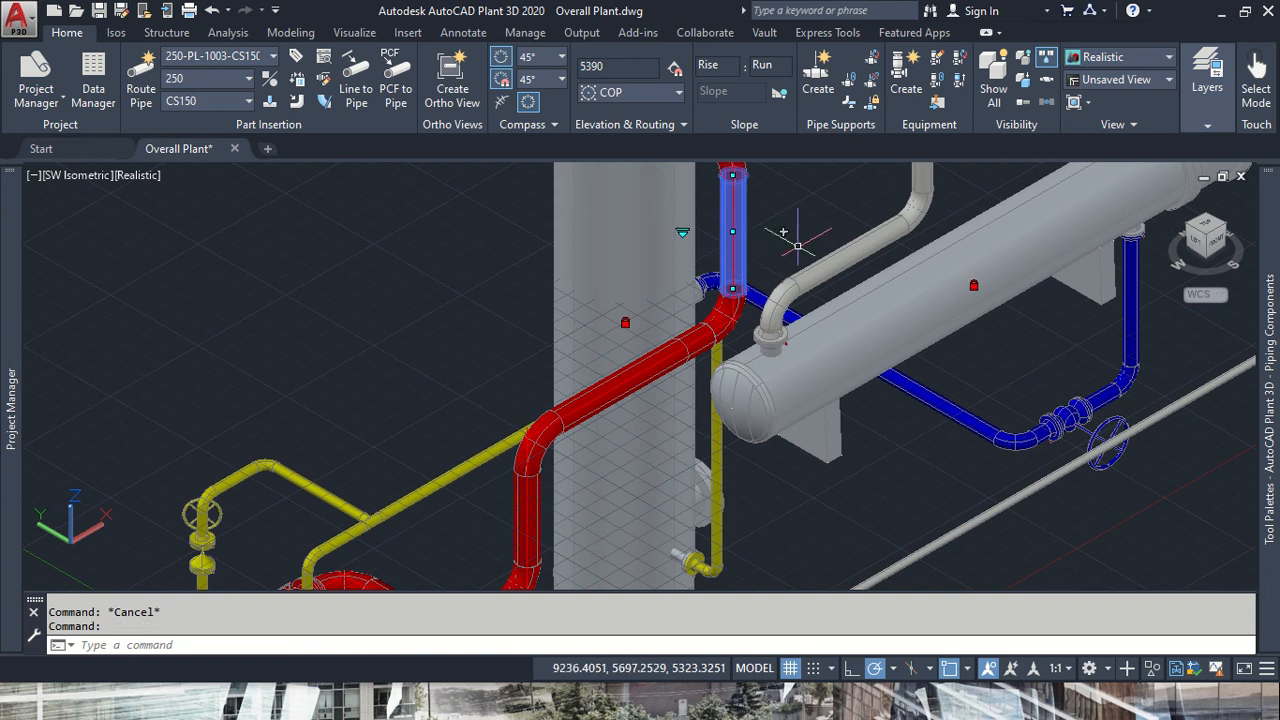
mouse_move(726, 265)
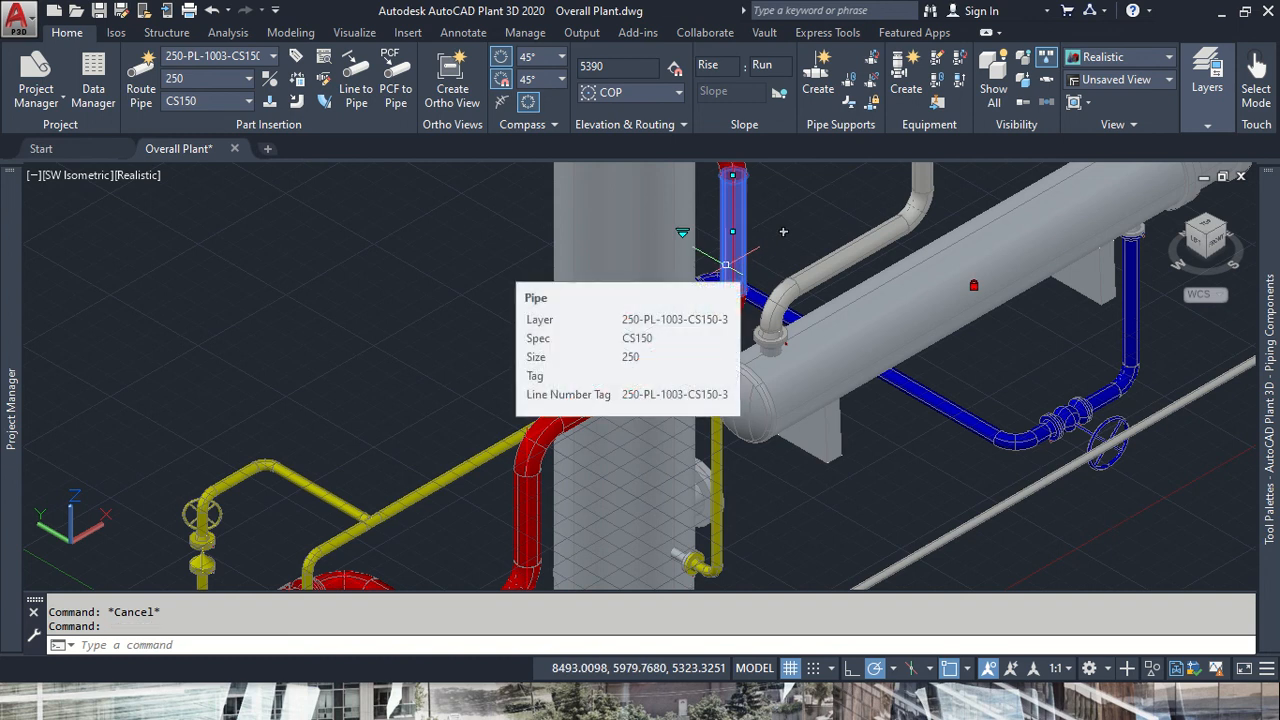
key(Escape)
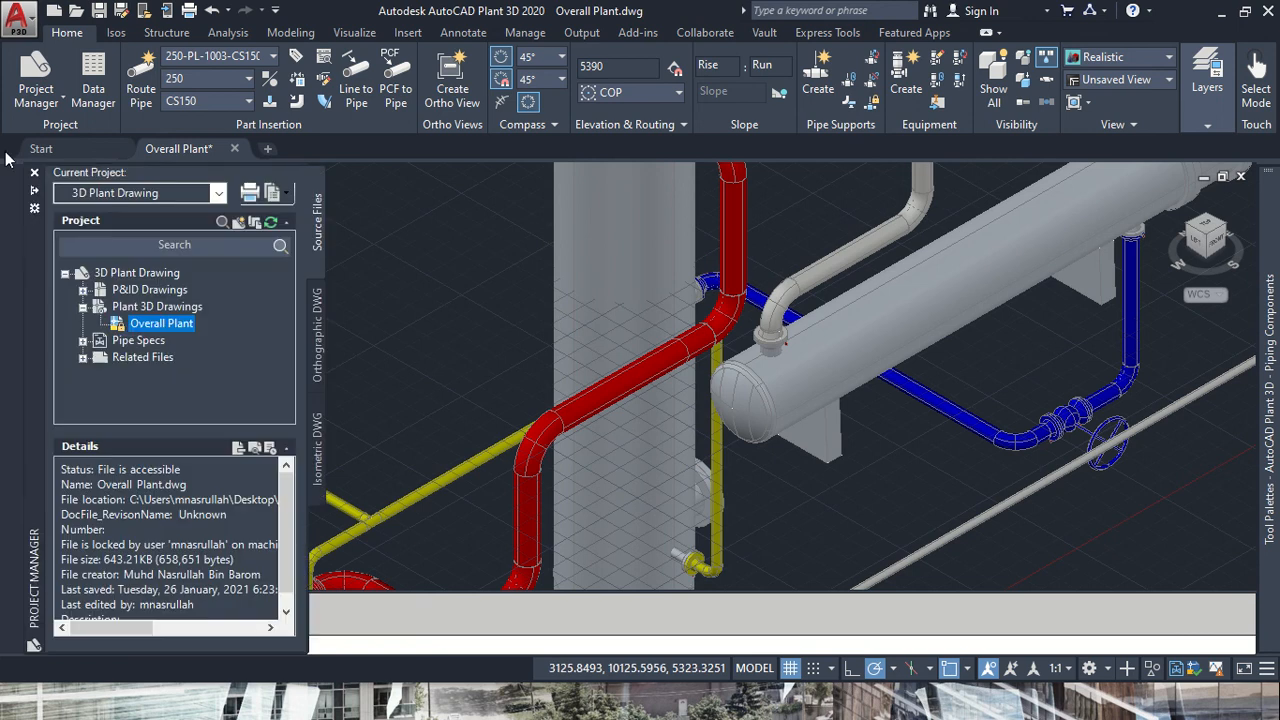
- Review the line numbers offered for a production isometric, and close the dialog without creating one
click(116, 33)
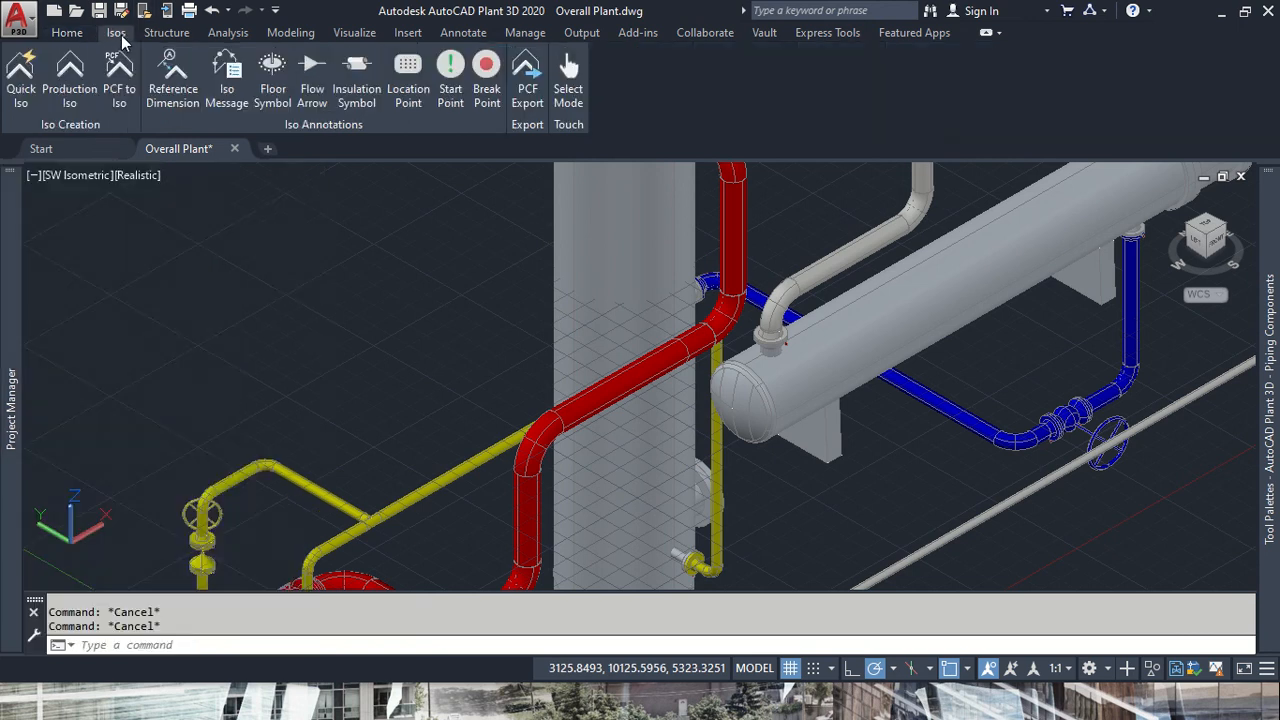
click(72, 96)
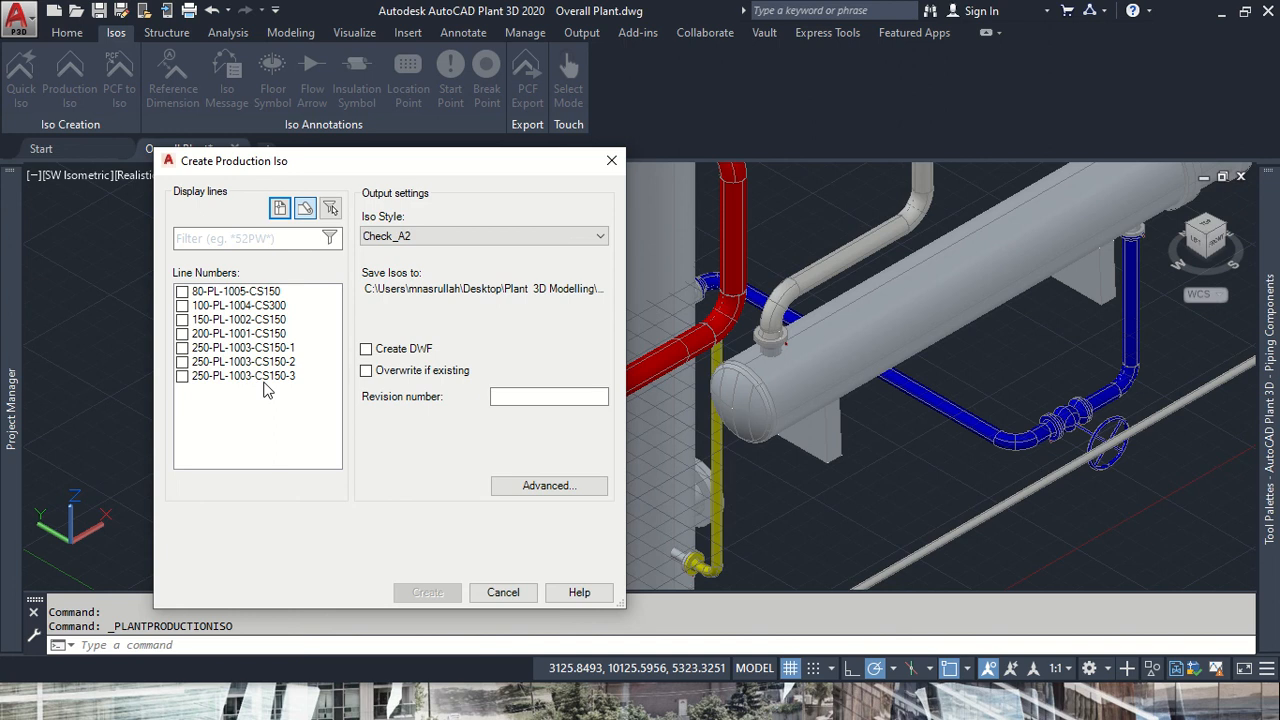
click(502, 592)
scroll(741, 409, down, 3)
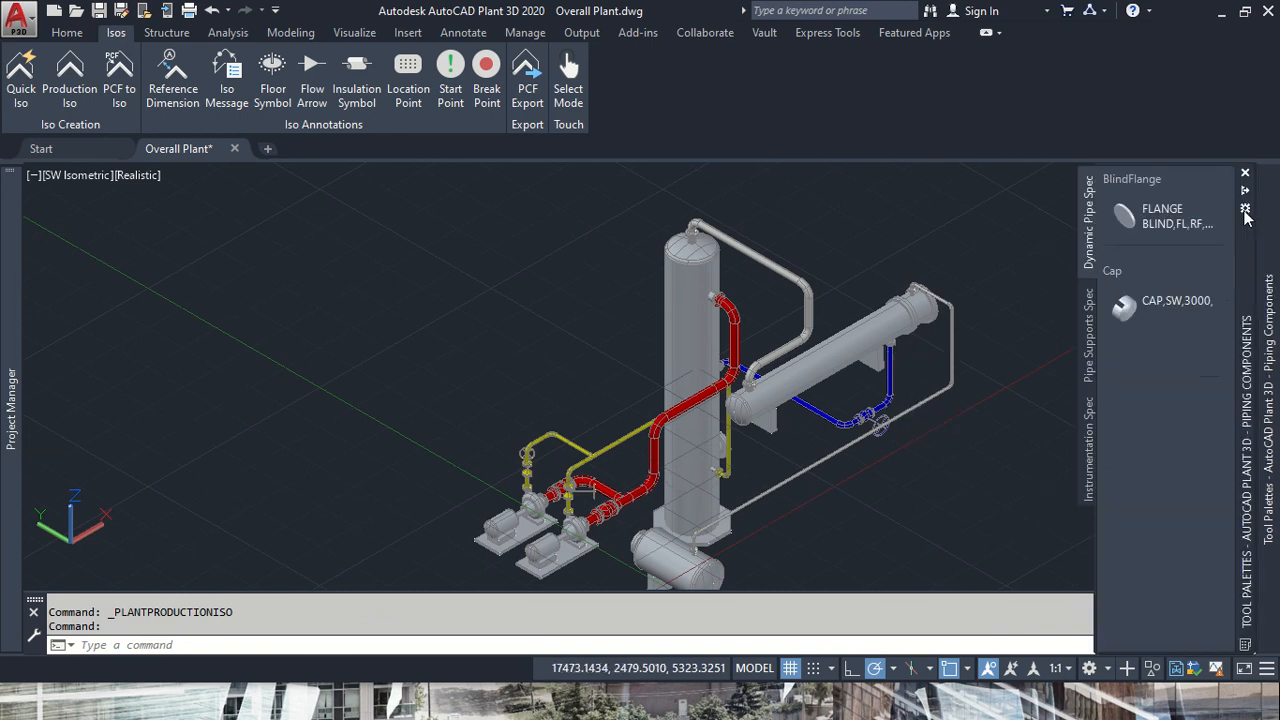
- Examine the whole plant model from the northwest and southeast isometric directions
click(72, 34)
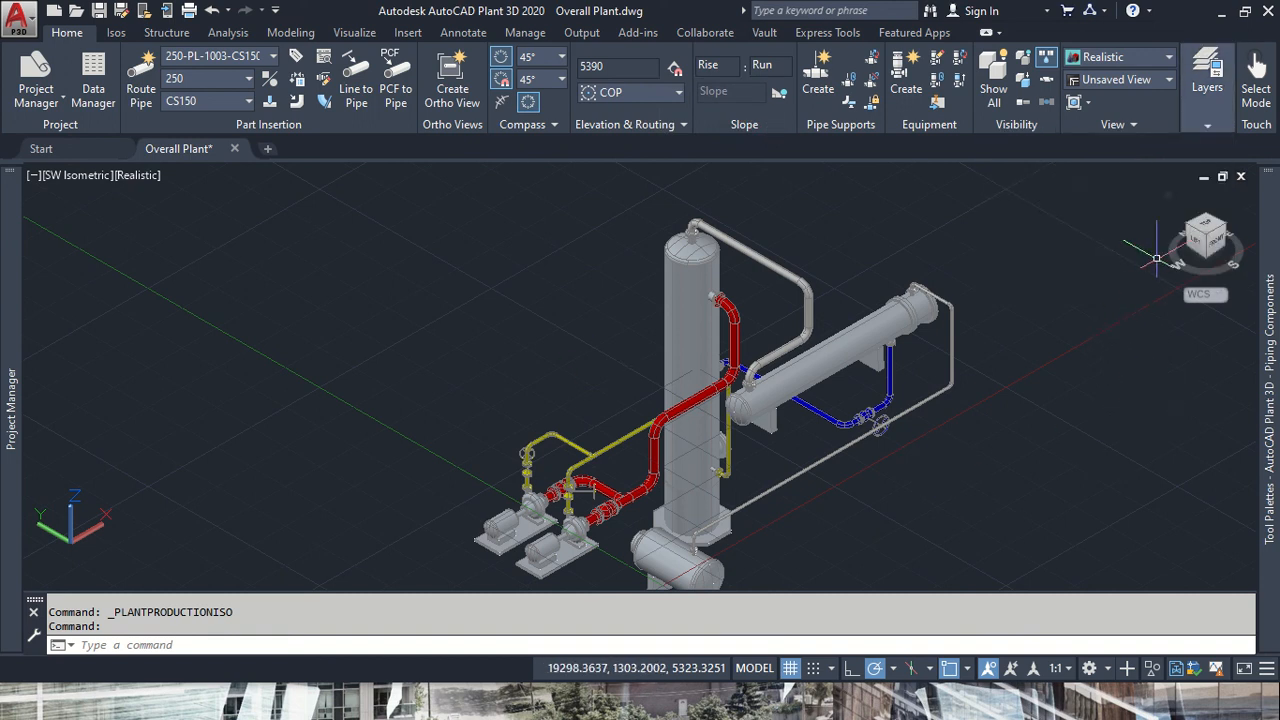
click(1187, 224)
click(1187, 225)
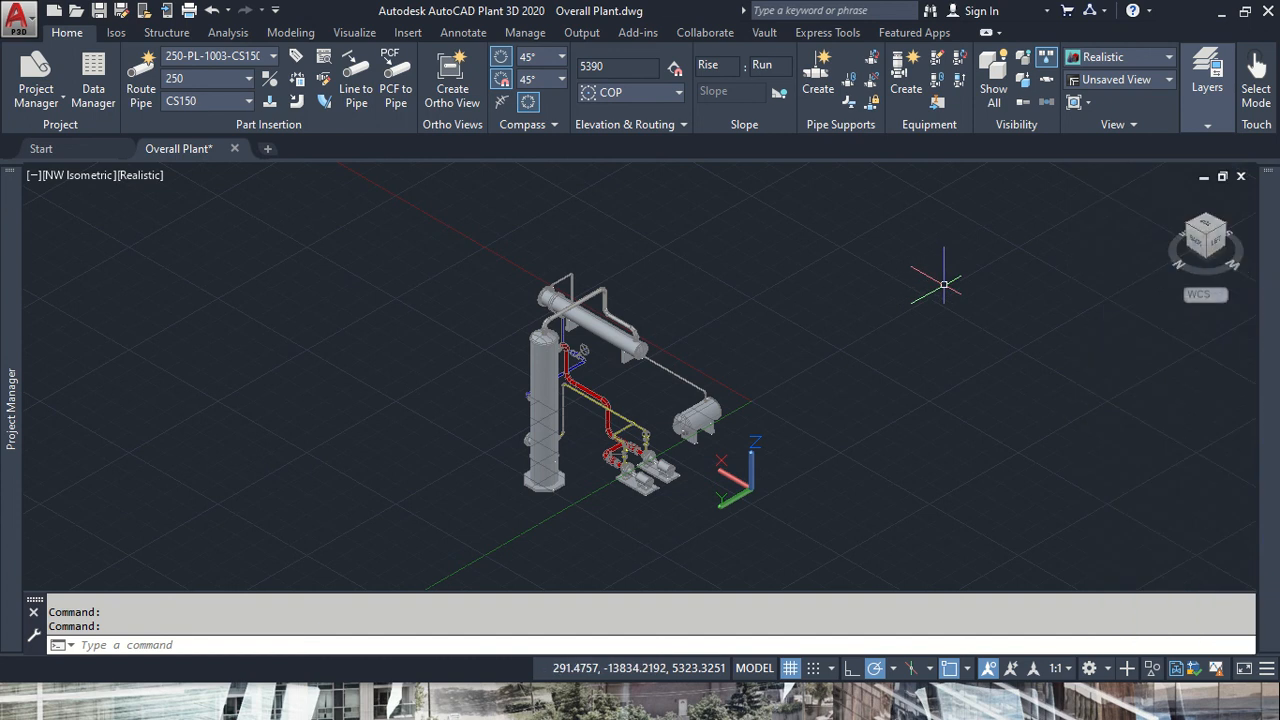
click(1186, 230)
click(1196, 238)
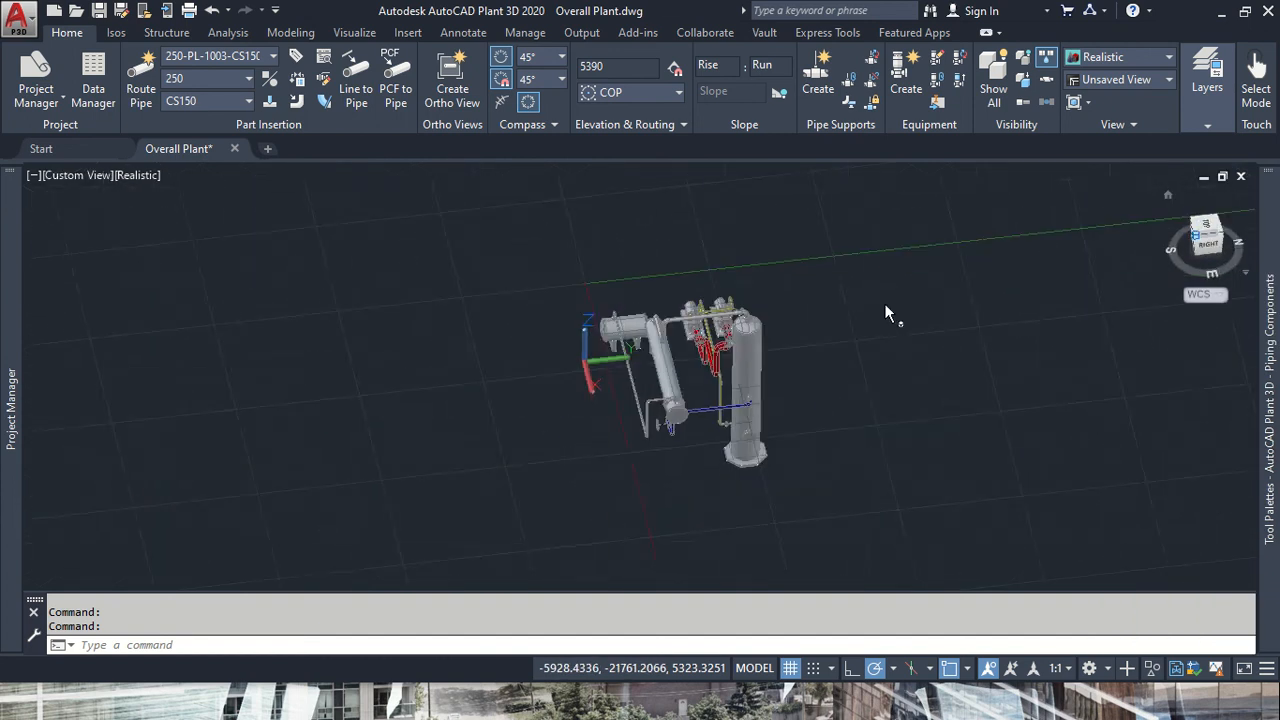
scroll(862, 320, up, 3)
middle_drag(893, 314, 593, 401)
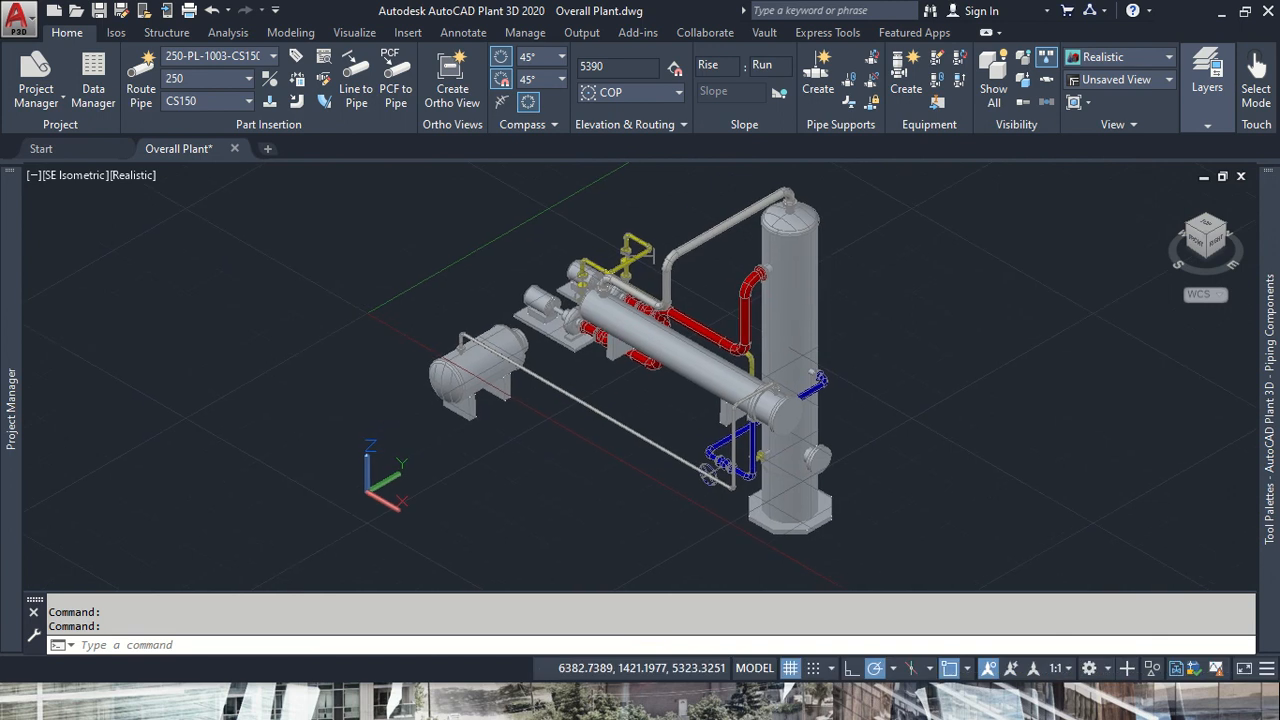
- Turn on the Structure Top Deck and StructureMain Deck layers
click(116, 32)
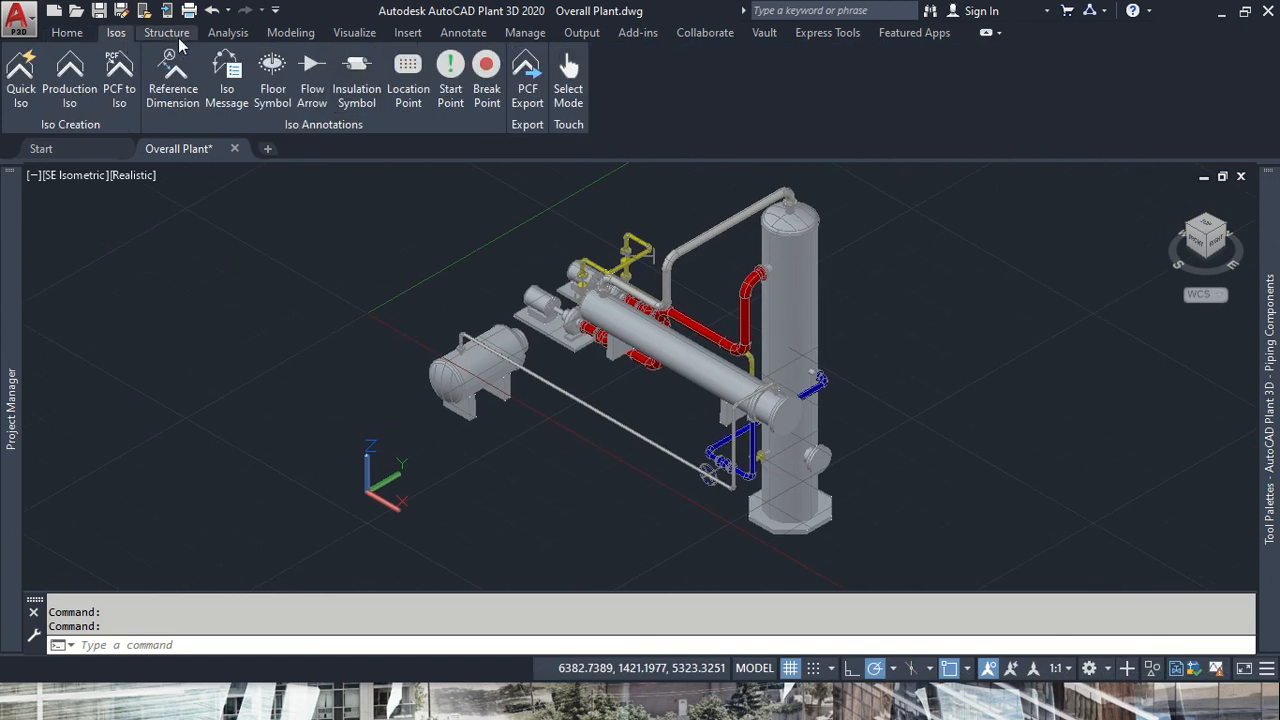
click(166, 32)
click(1169, 55)
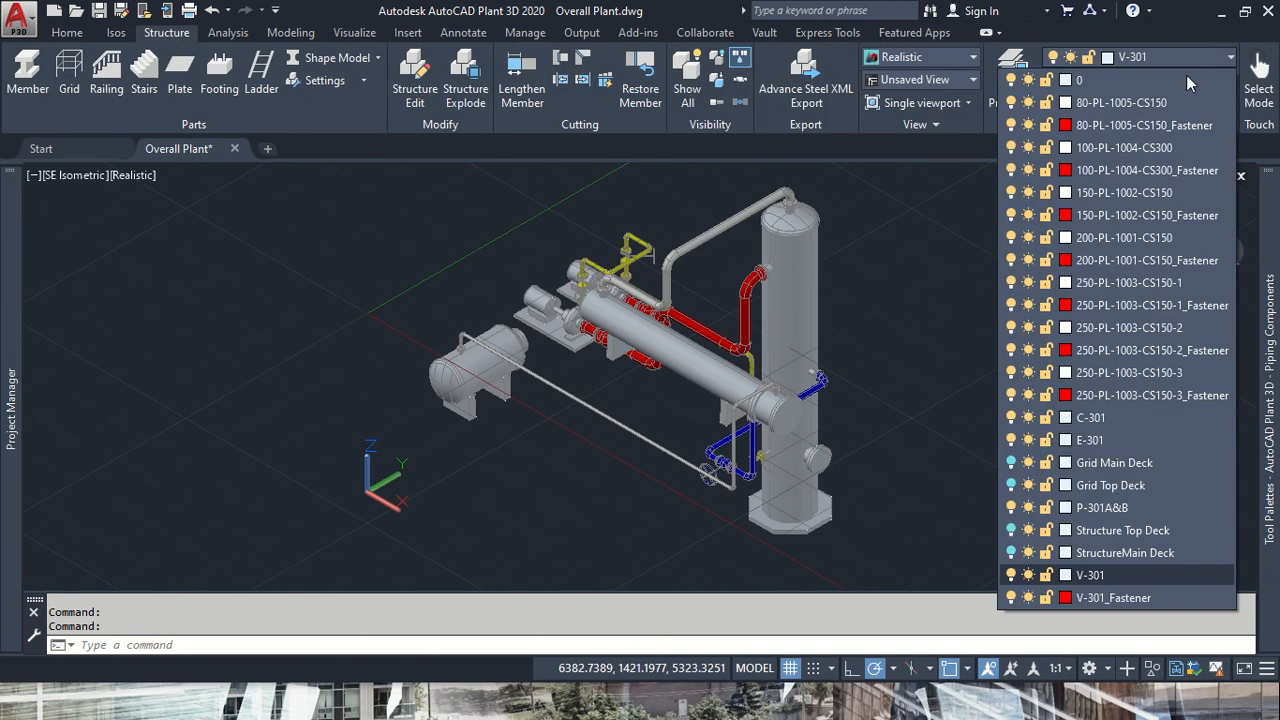
click(1010, 485)
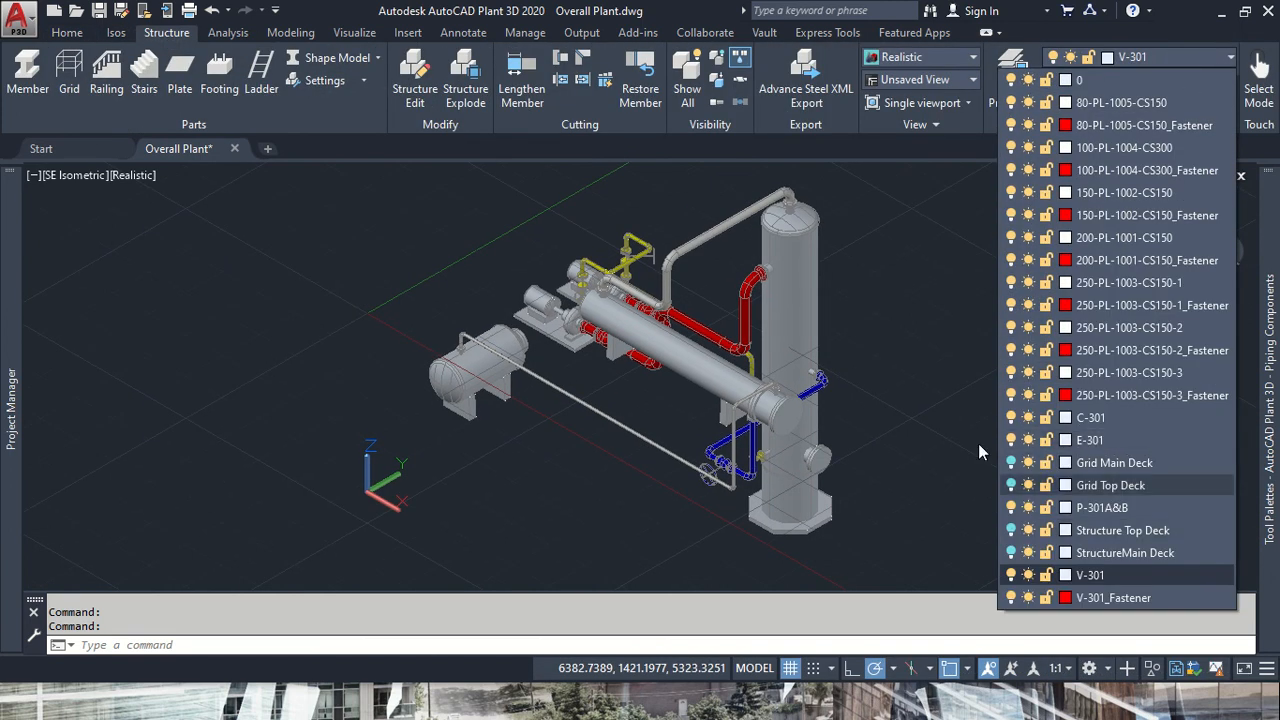
click(1011, 531)
click(1011, 553)
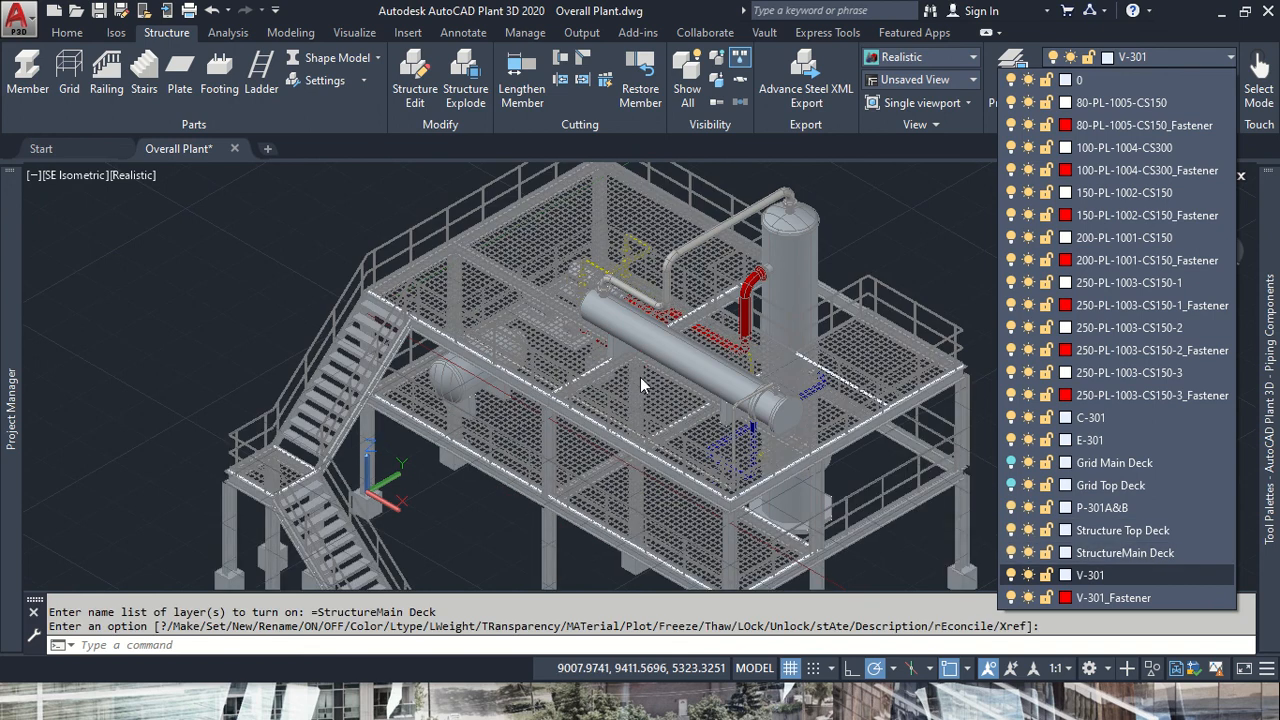
key(Escape)
key(Escape)
key(Escape)
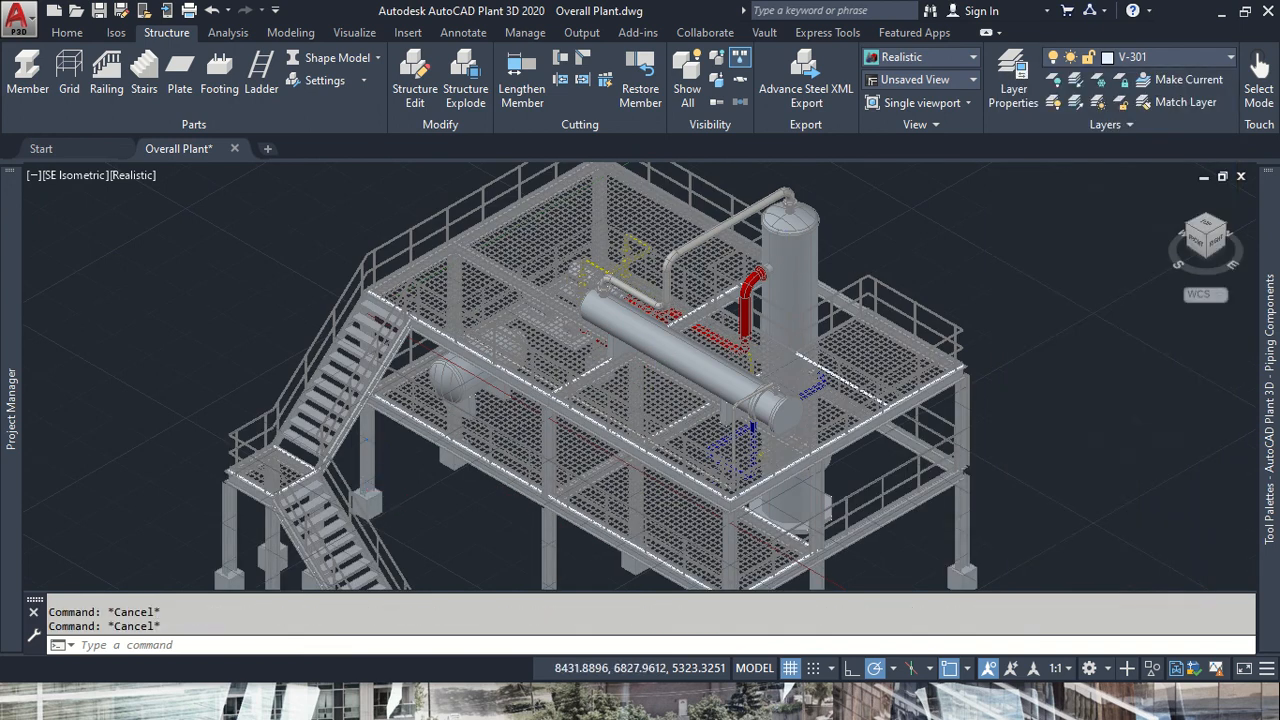
- Examine where the vertical red pipe passes through the top deck grating beside the column
scroll(658, 341, up, 5)
scroll(659, 342, up, 2)
middle_drag(748, 242, 631, 433)
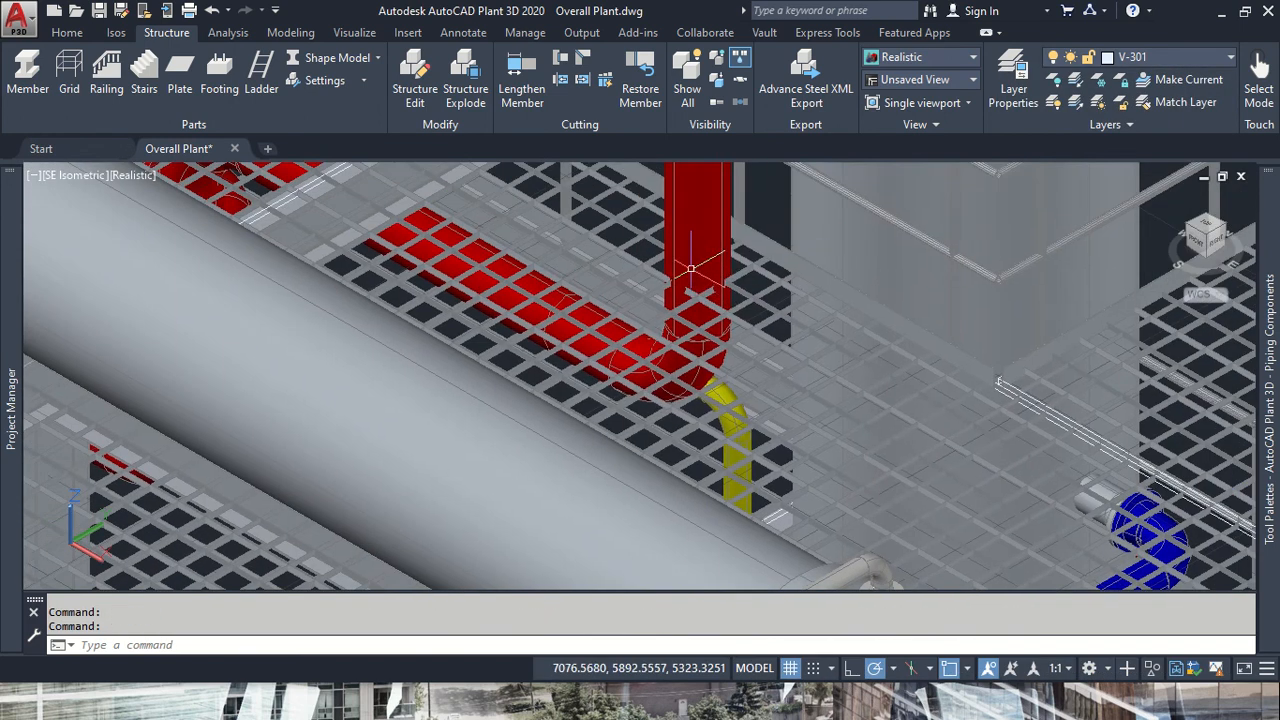
scroll(705, 284, up, 2)
scroll(705, 285, up, 3)
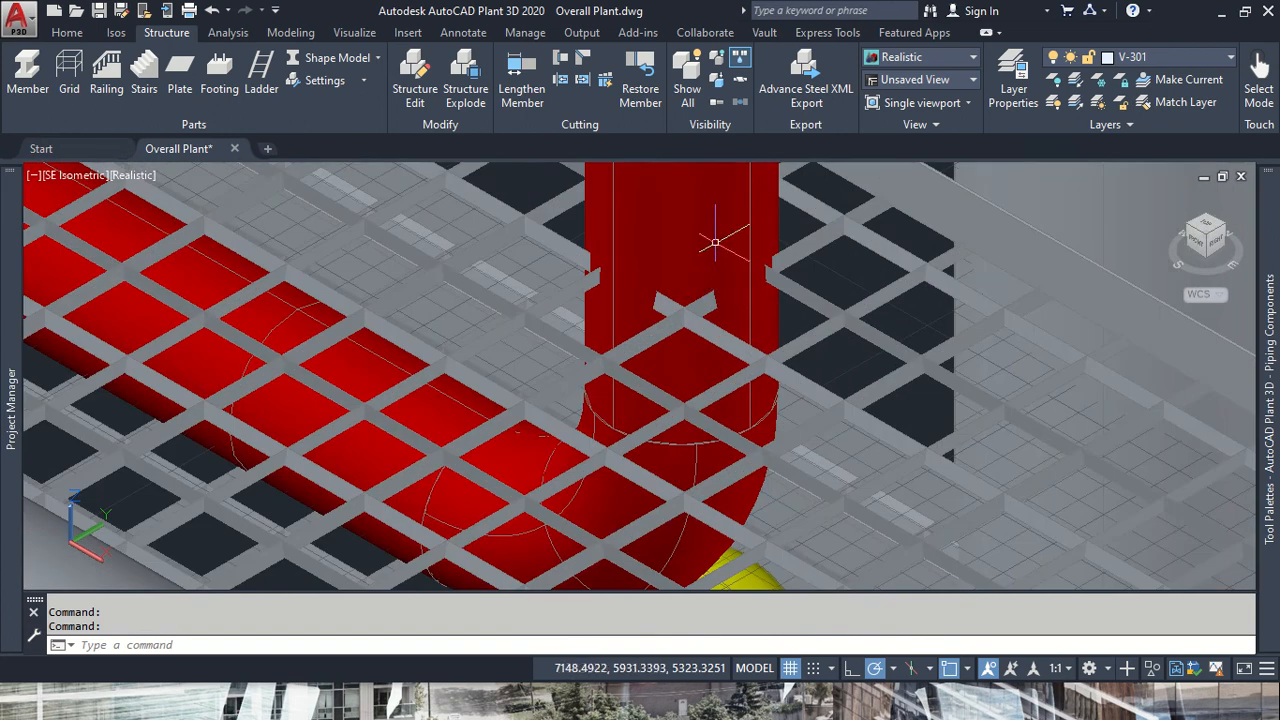
scroll(705, 285, down, 5)
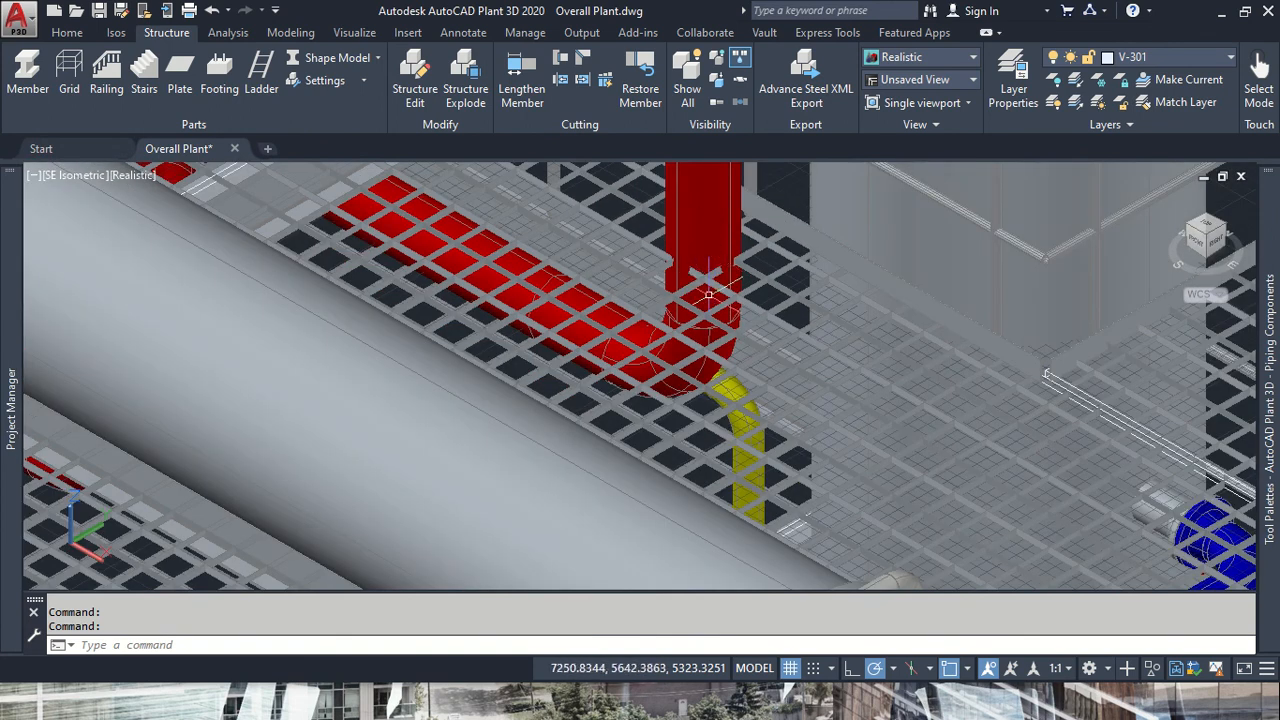
scroll(760, 275, down, 2)
scroll(773, 289, up, 5)
scroll(592, 254, down, 5)
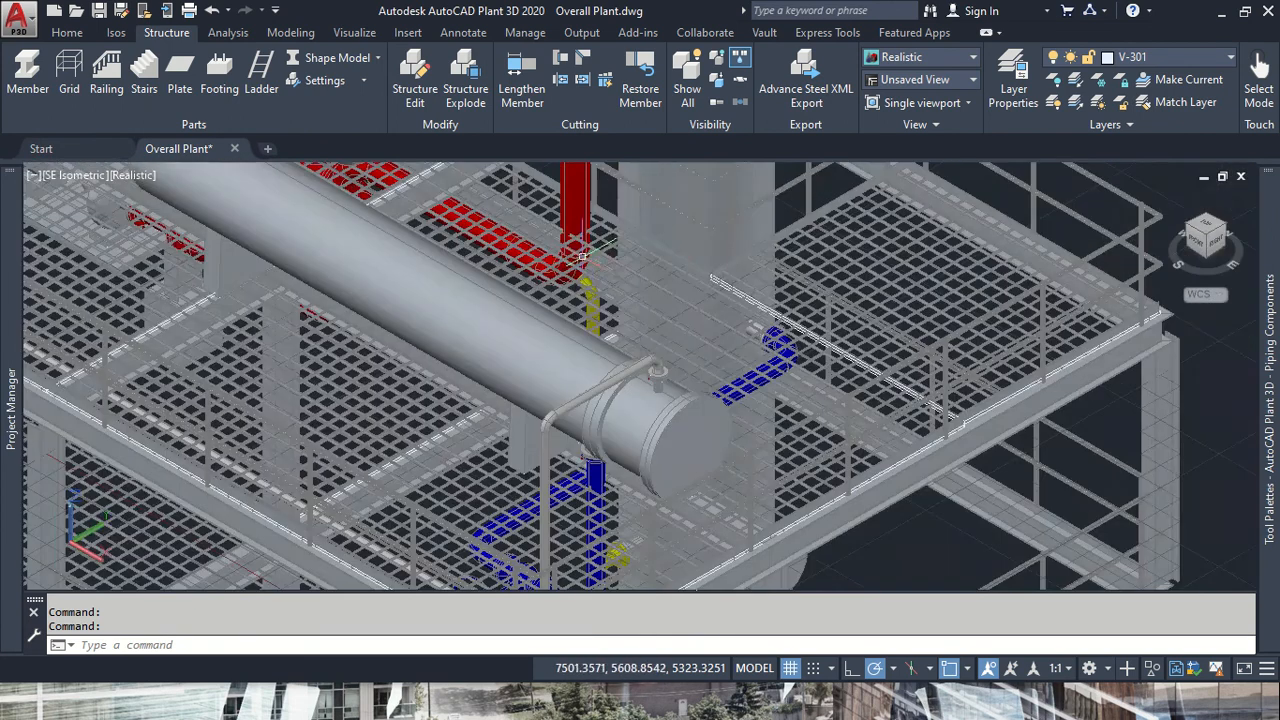
scroll(830, 215, down, 2)
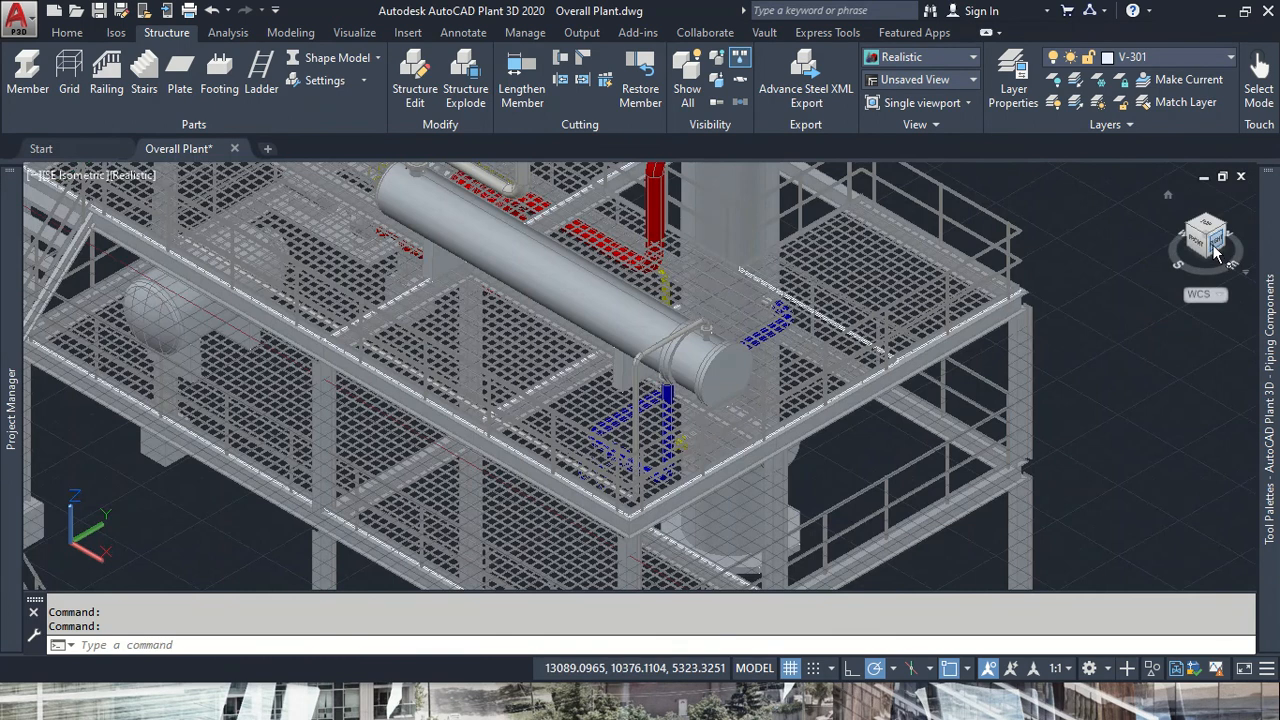
- Inspect the piping between the decks in the right view and the blue pipe below the exchanger in the southeast isometric view
click(1216, 252)
scroll(674, 366, up, 5)
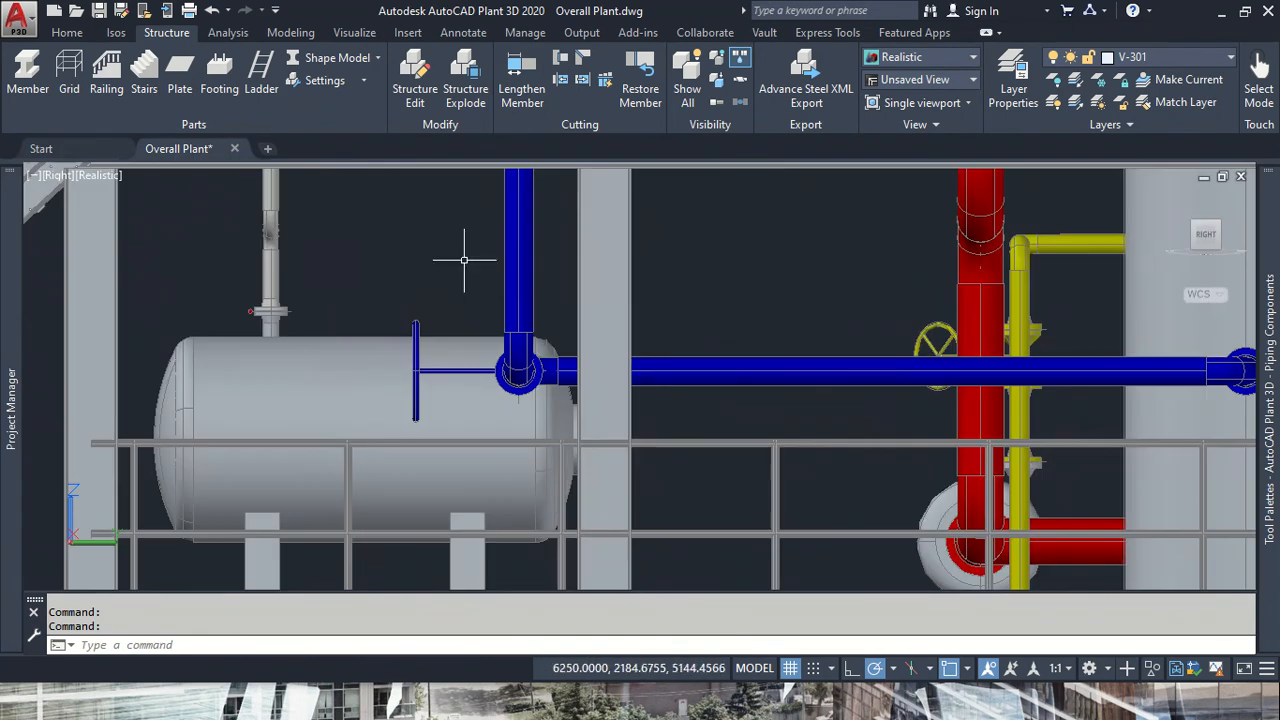
scroll(1068, 354, down, 3)
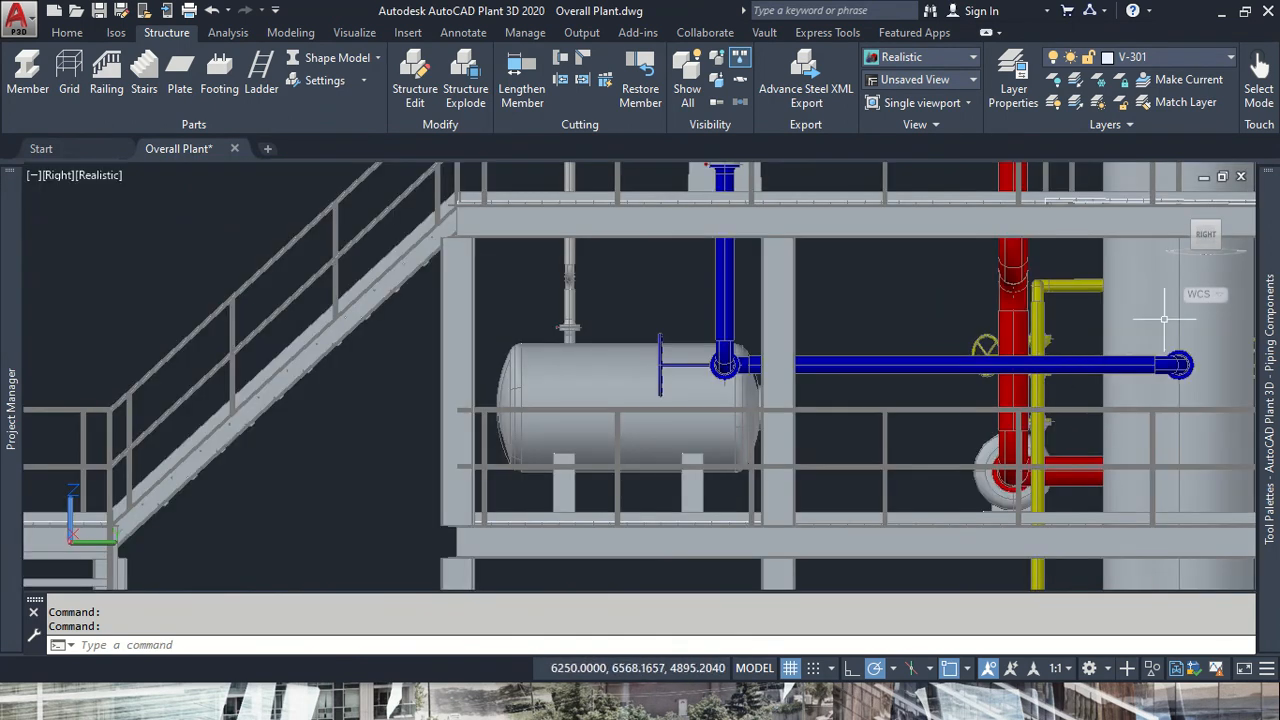
click(1194, 226)
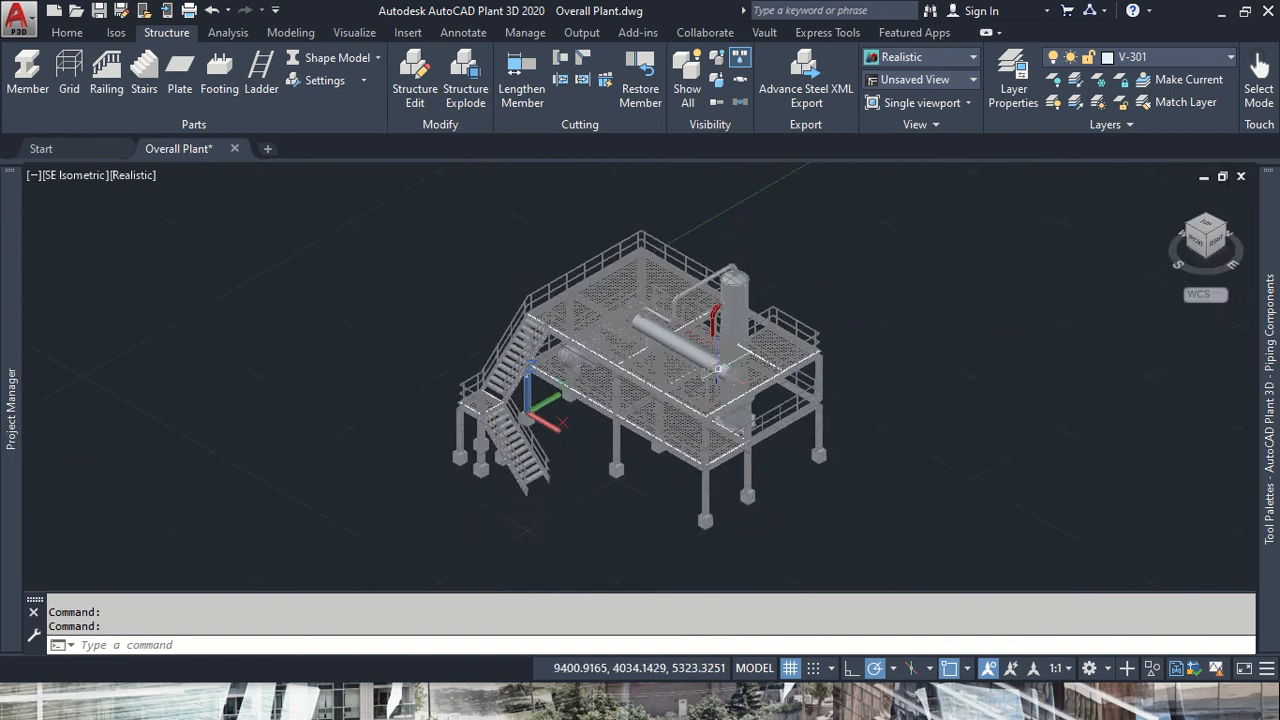
scroll(717, 369, up, 6)
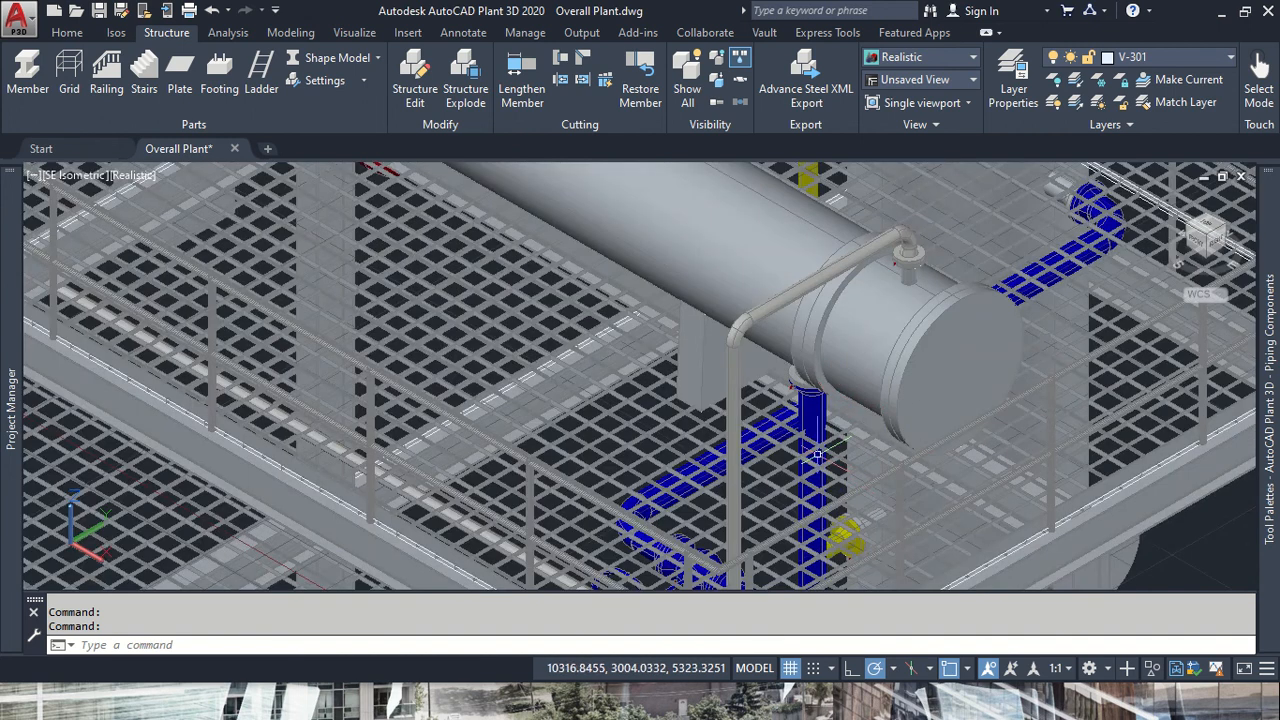
- Inspect the piping and decks from the southeast and southwest isometric directions and the yellow pump valve piping in the left view
scroll(785, 425, down, 6)
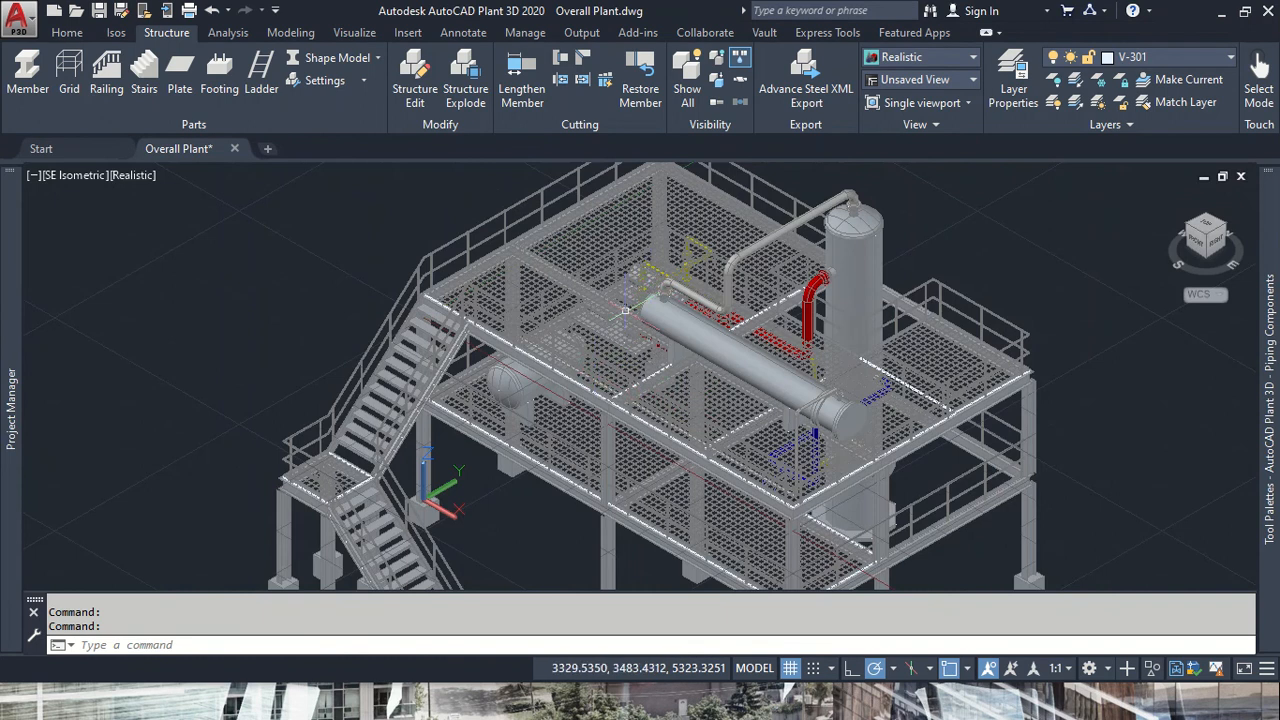
scroll(624, 311, up, 6)
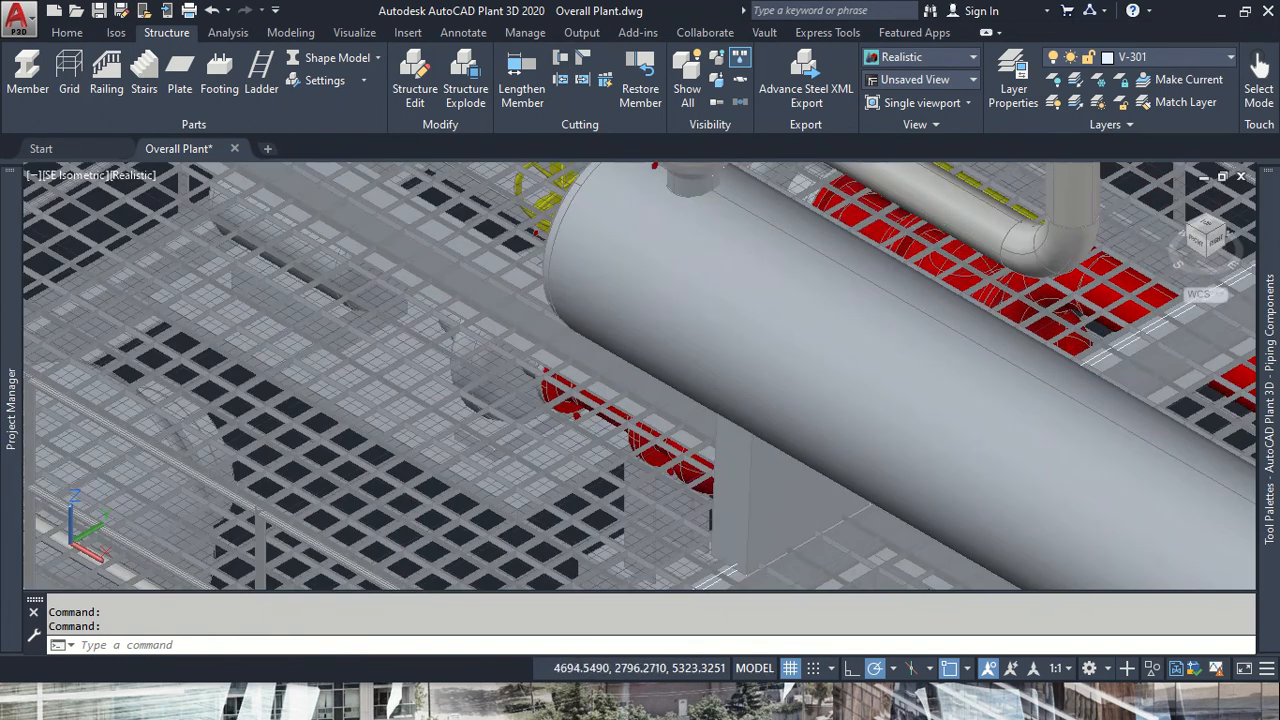
click(1190, 232)
scroll(530, 352, up, 5)
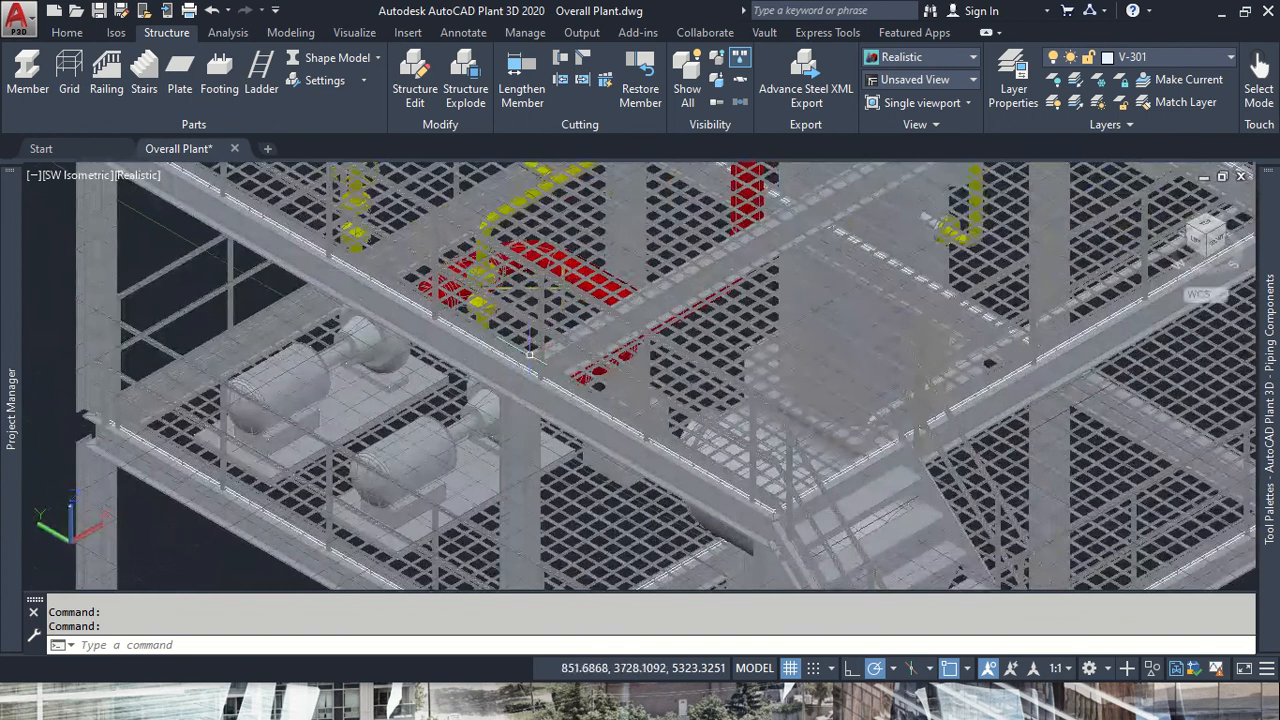
scroll(530, 352, down, 5)
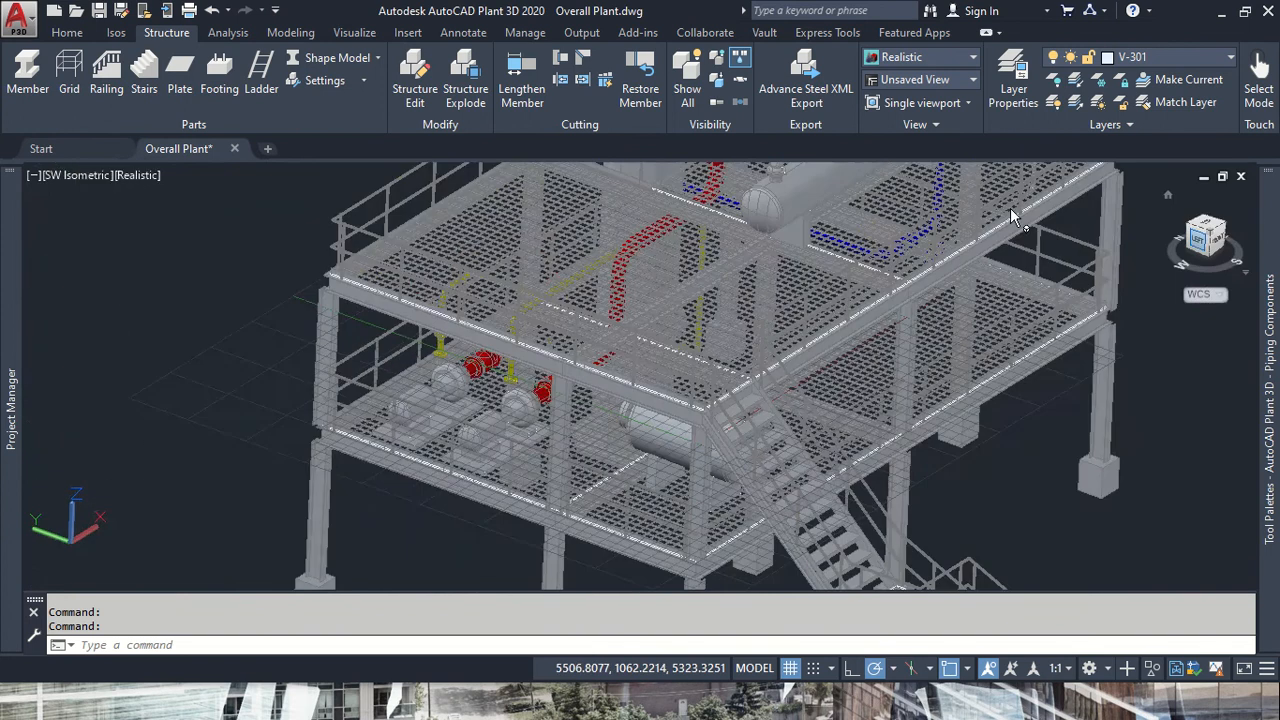
click(1198, 240)
scroll(639, 440, up, 6)
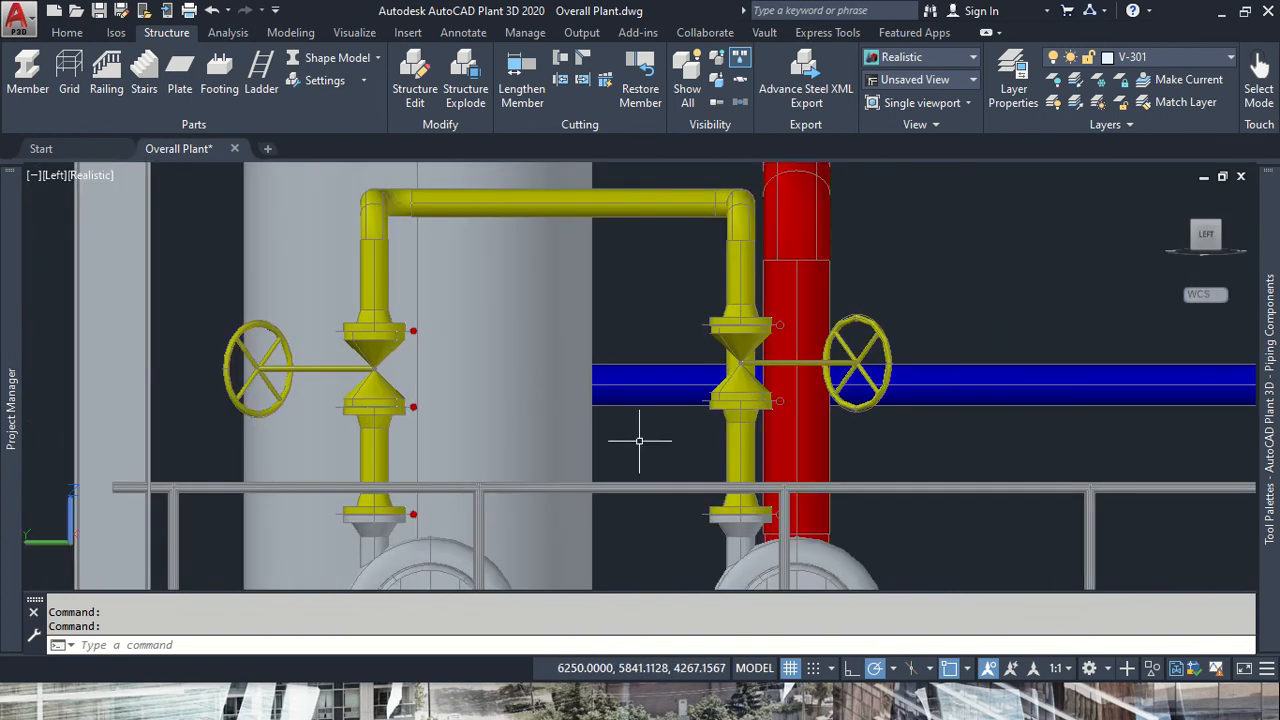
click(1219, 236)
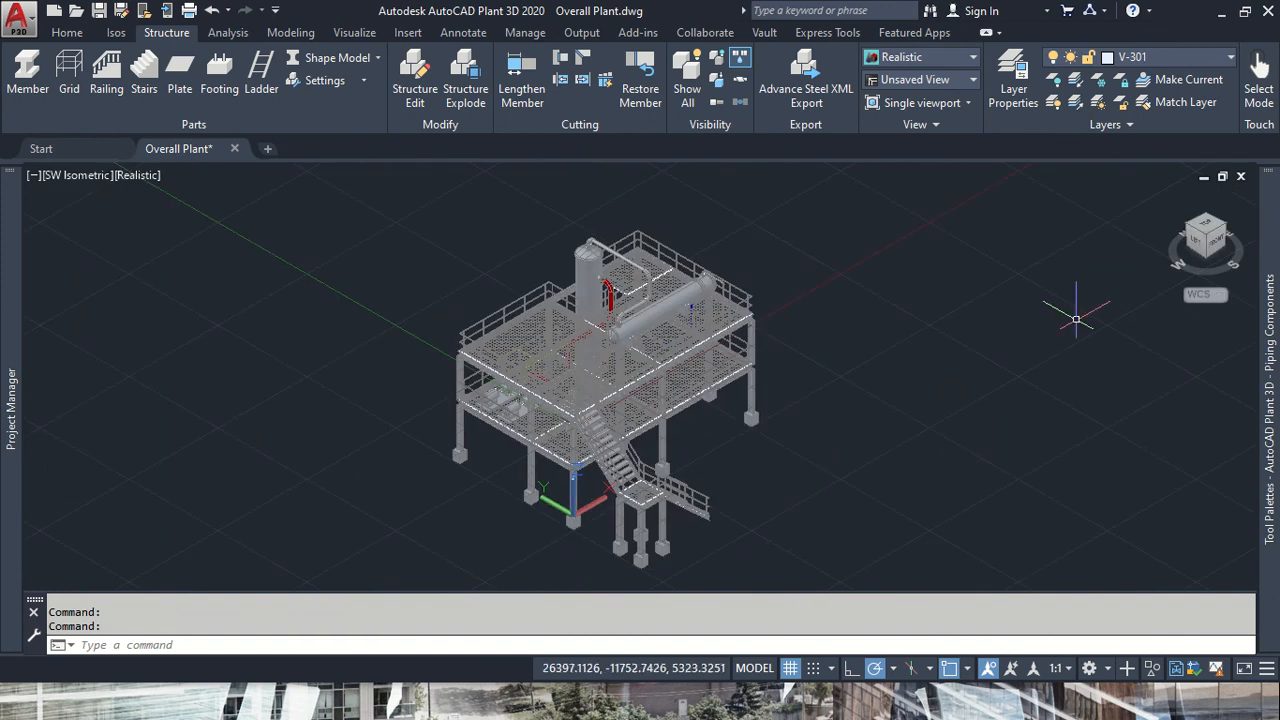
scroll(540, 322, up, 5)
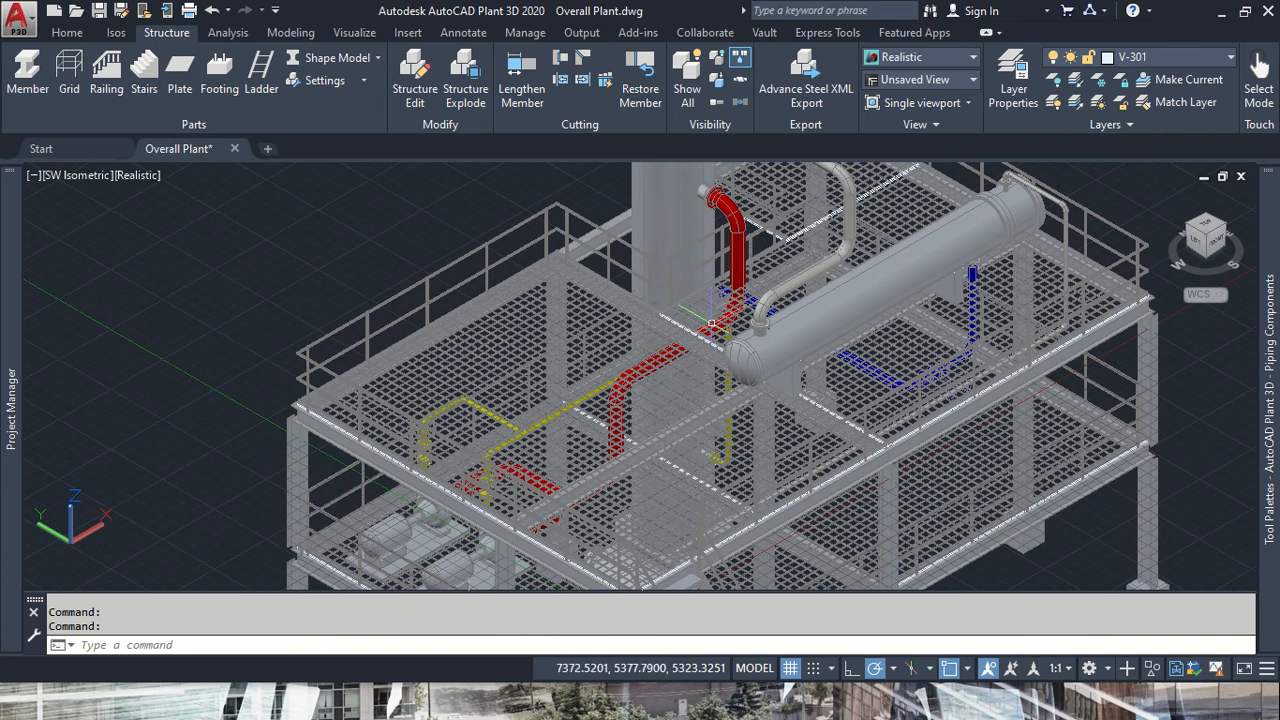
mouse_move(711, 325)
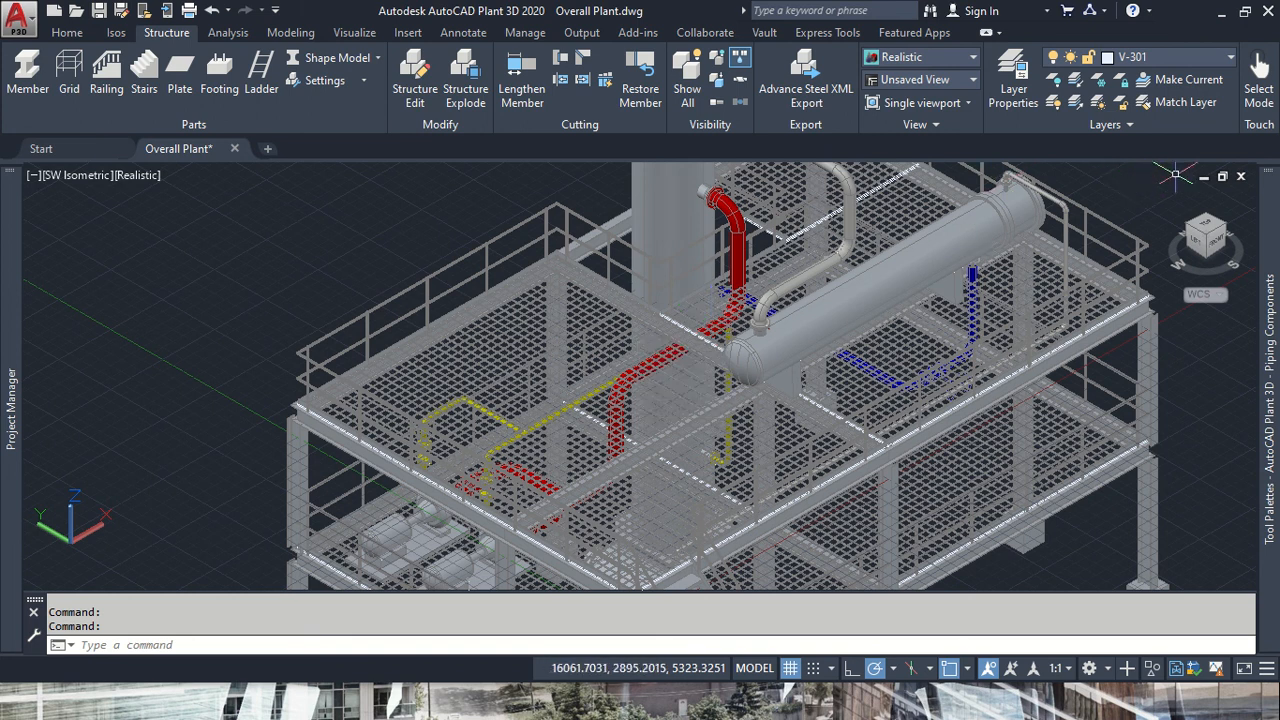
- Turn off the StructureMain Deck and Structure Top Deck layers
click(1205, 58)
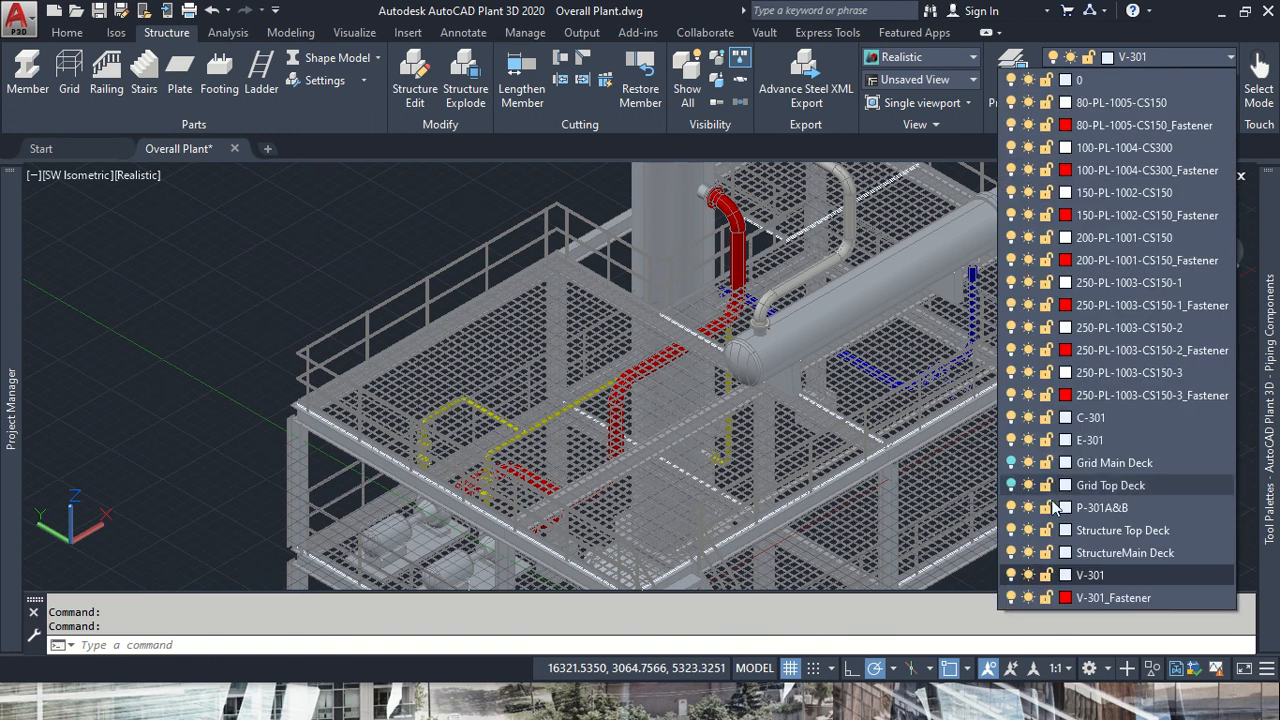
click(1010, 553)
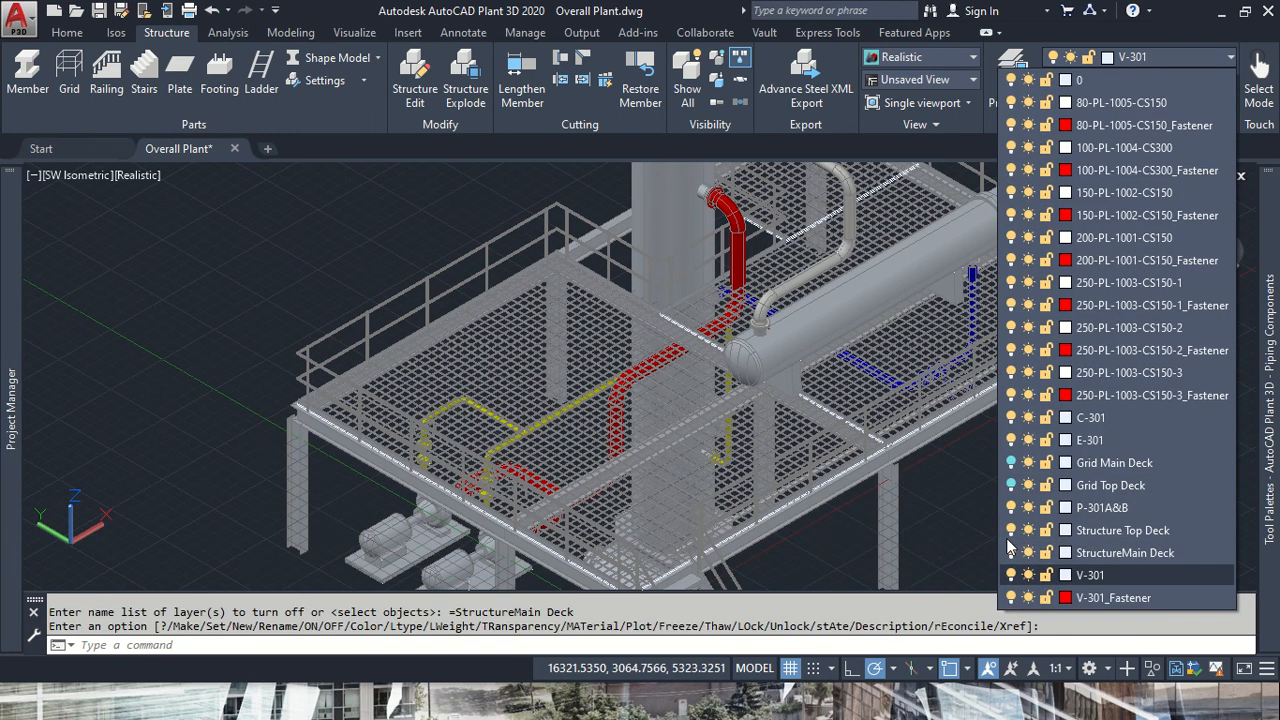
click(1010, 530)
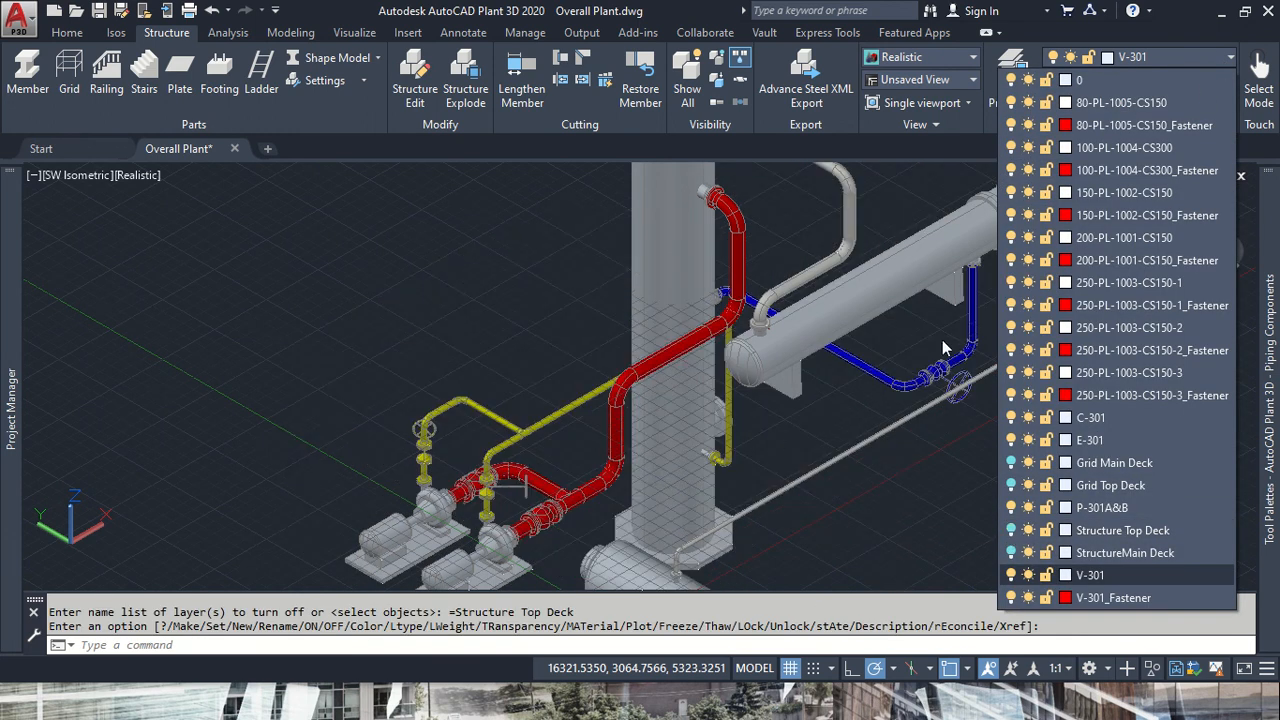
- Turn the StructureMain Deck and Structure Top Deck layers back on and make layer 0 current
click(1010, 553)
click(1010, 531)
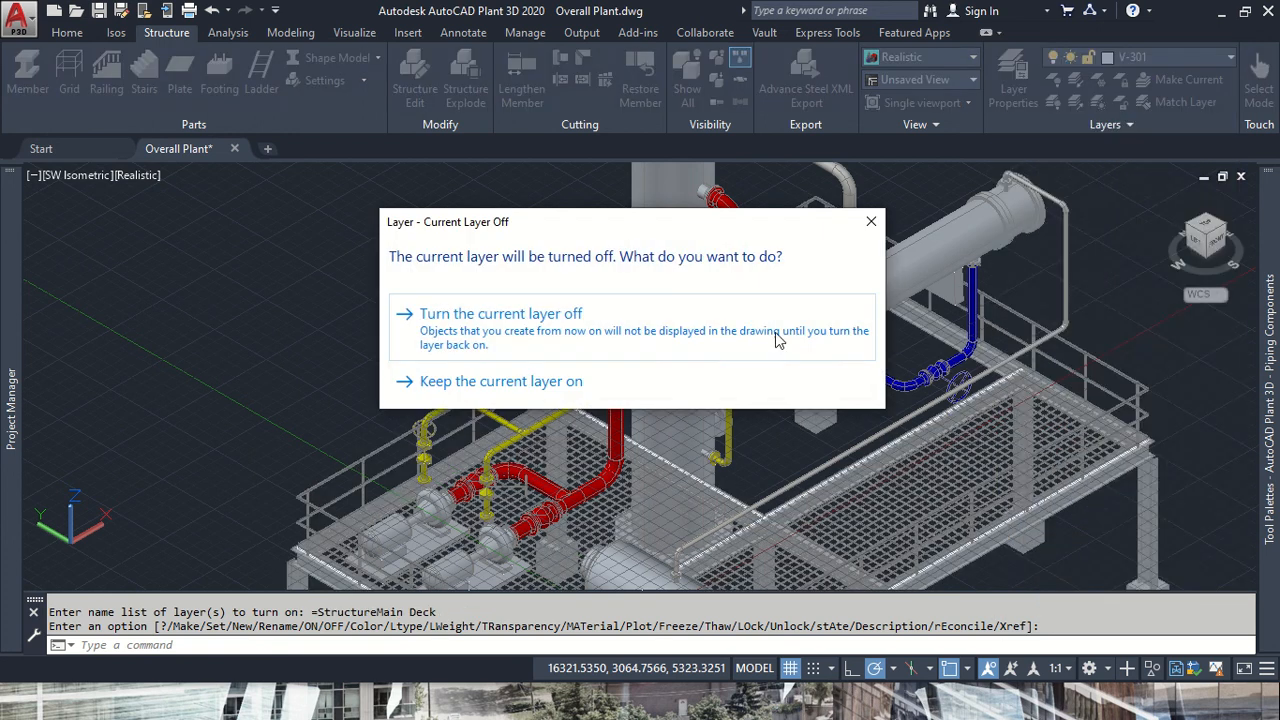
click(871, 221)
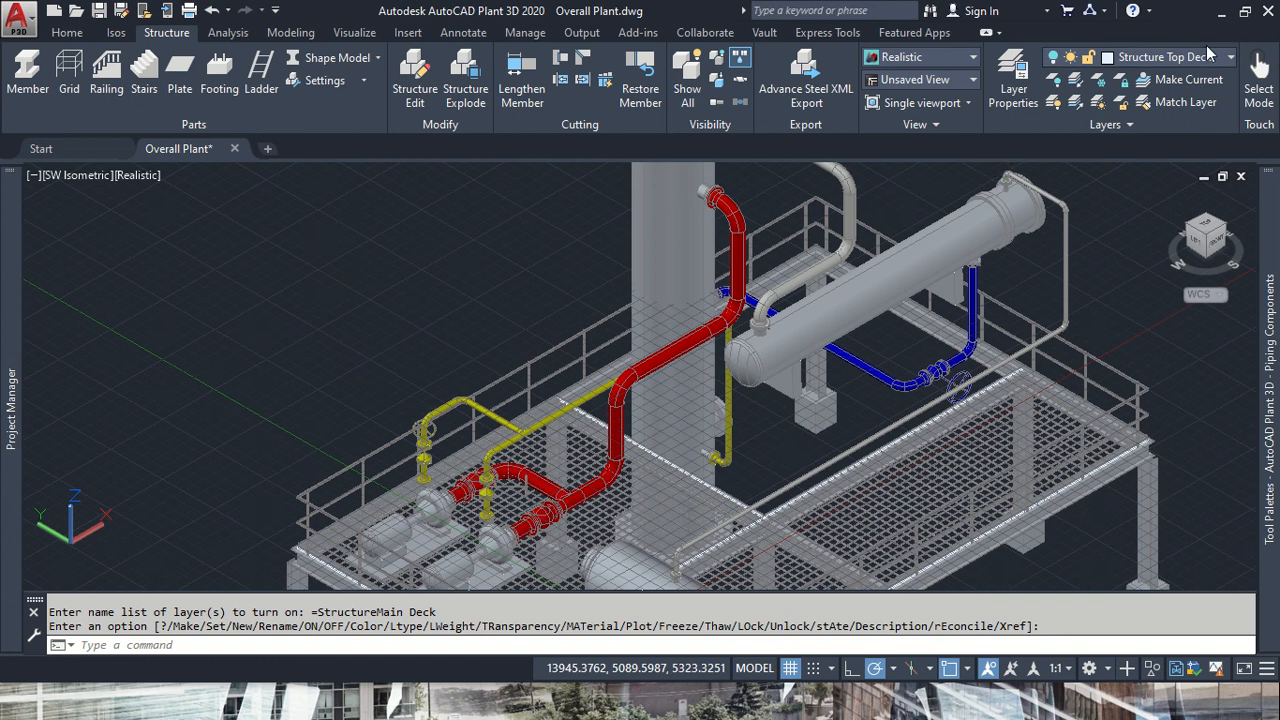
click(1204, 55)
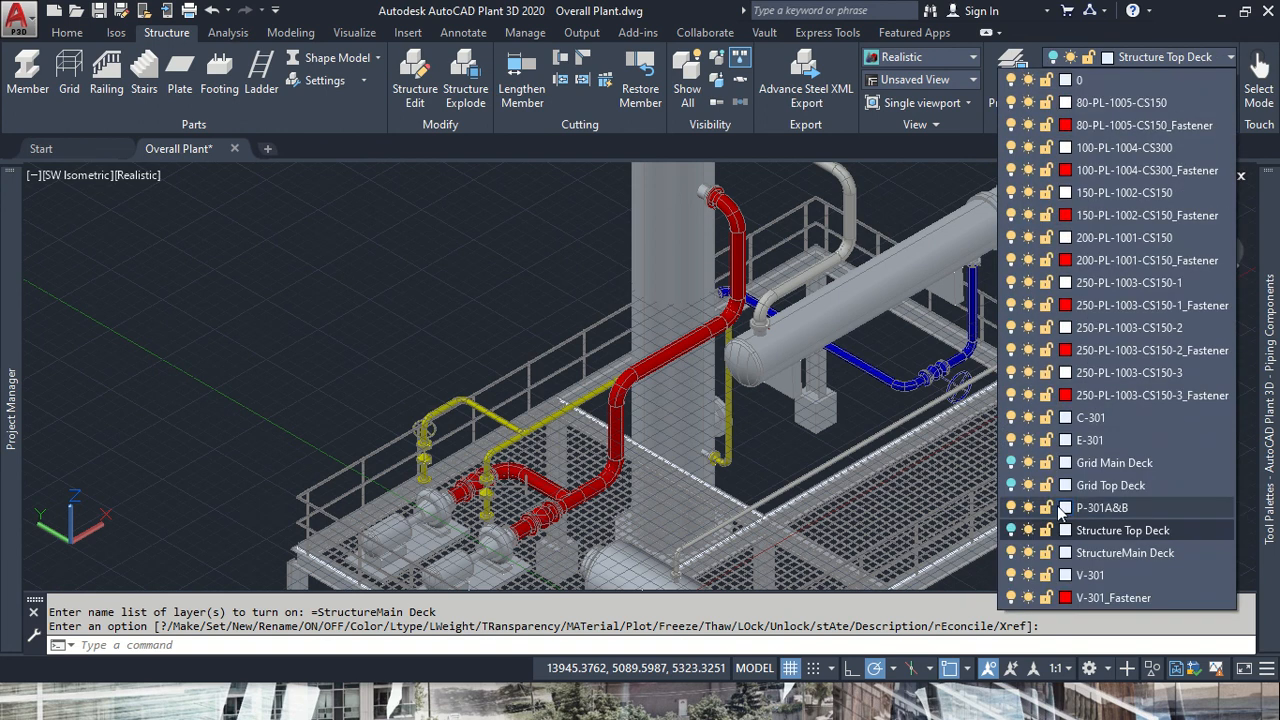
click(1010, 531)
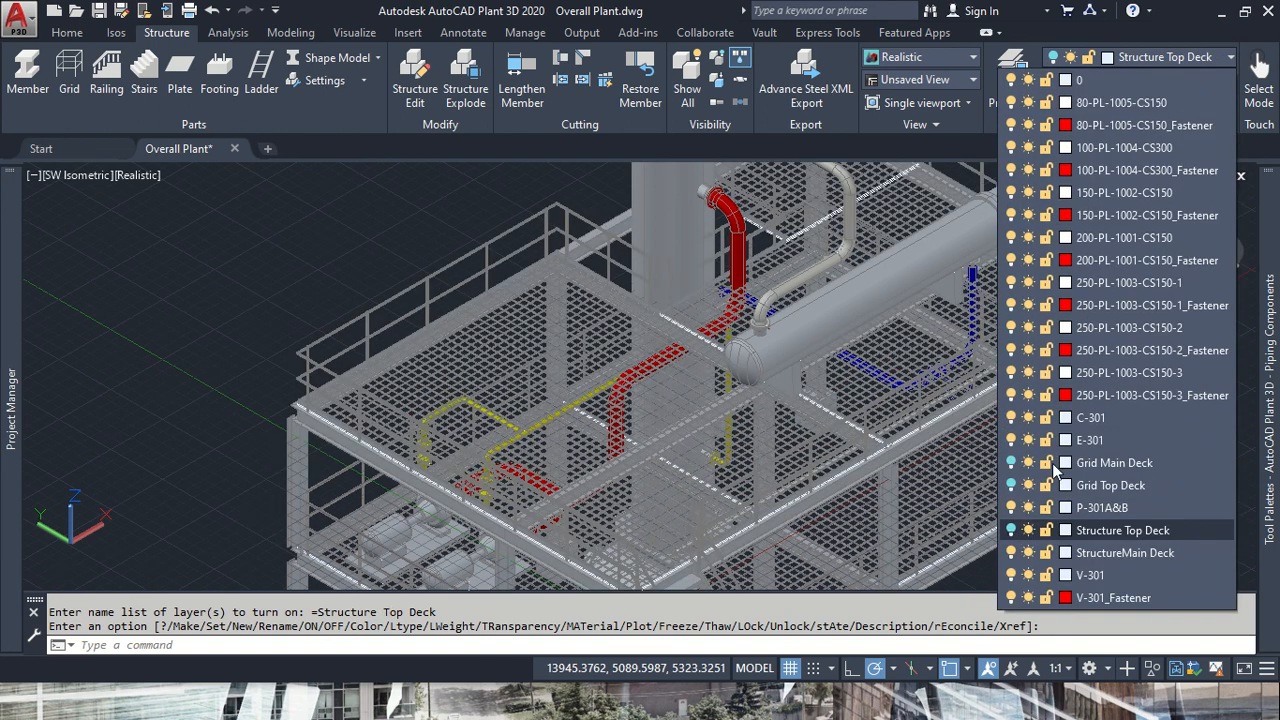
click(1142, 82)
- Examine the complete plant with both decks from the southwest and southeast isometric directions
scroll(1082, 413, down, 4)
key(Return)
middle_drag(1082, 413, 845, 338)
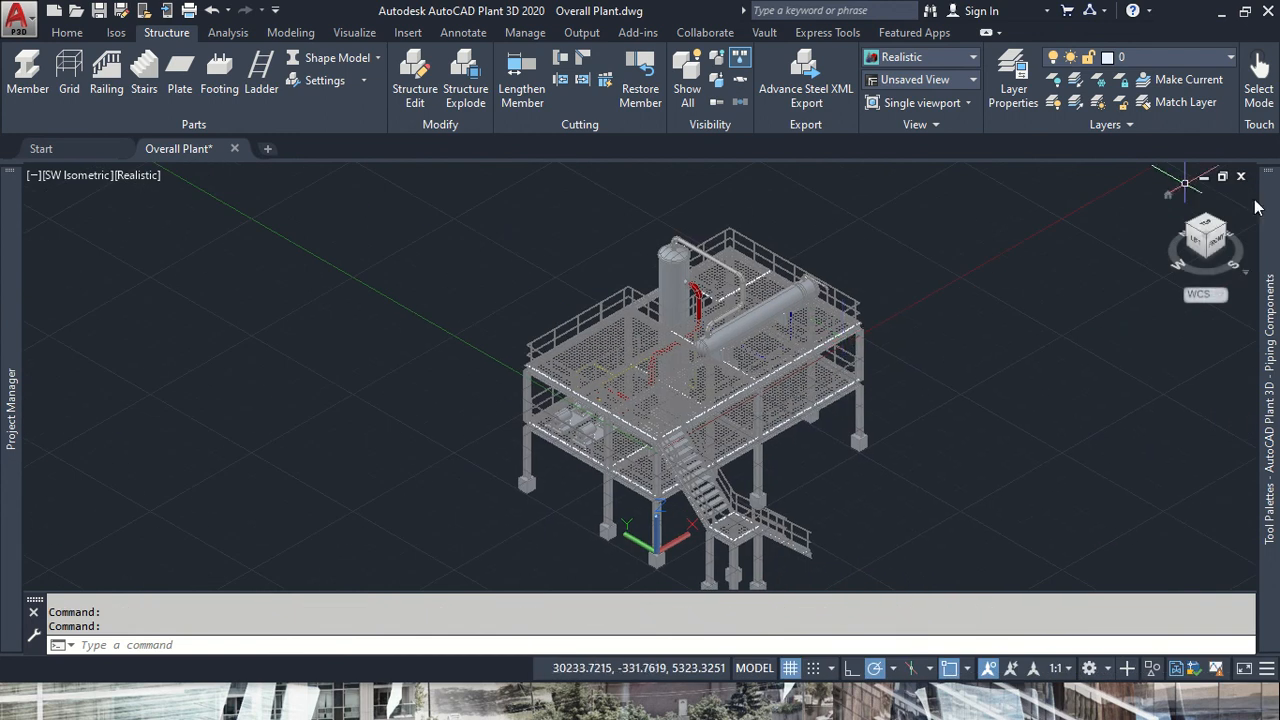
mouse_move(1268, 300)
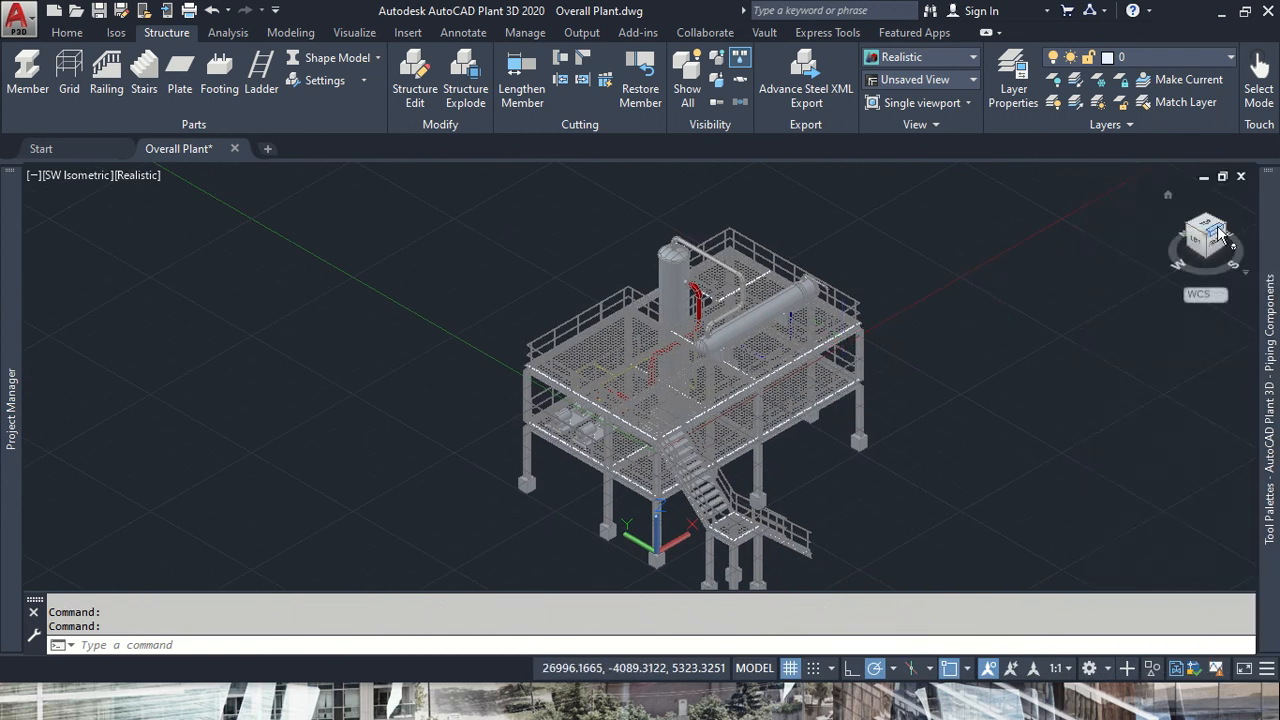
drag(1197, 240, 892, 340)
scroll(780, 369, up, 6)
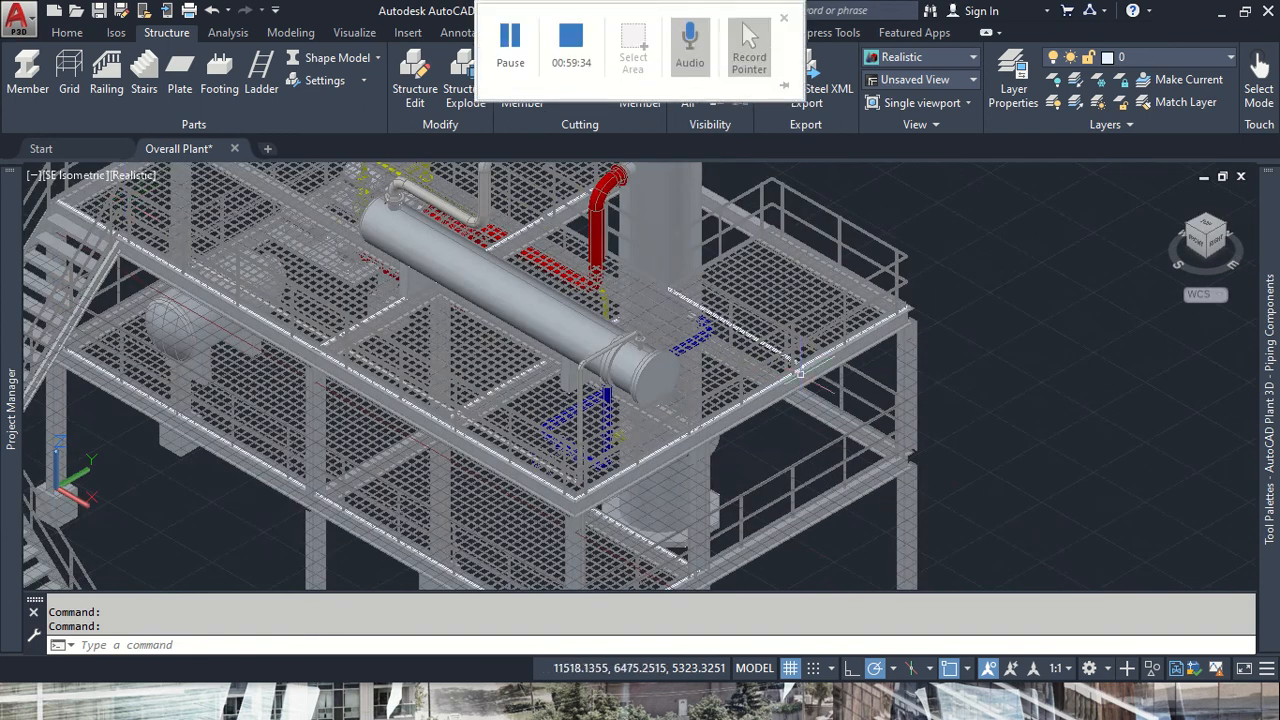
- Switch to the Jobsheet folder in File Explorer
click(261, 684)
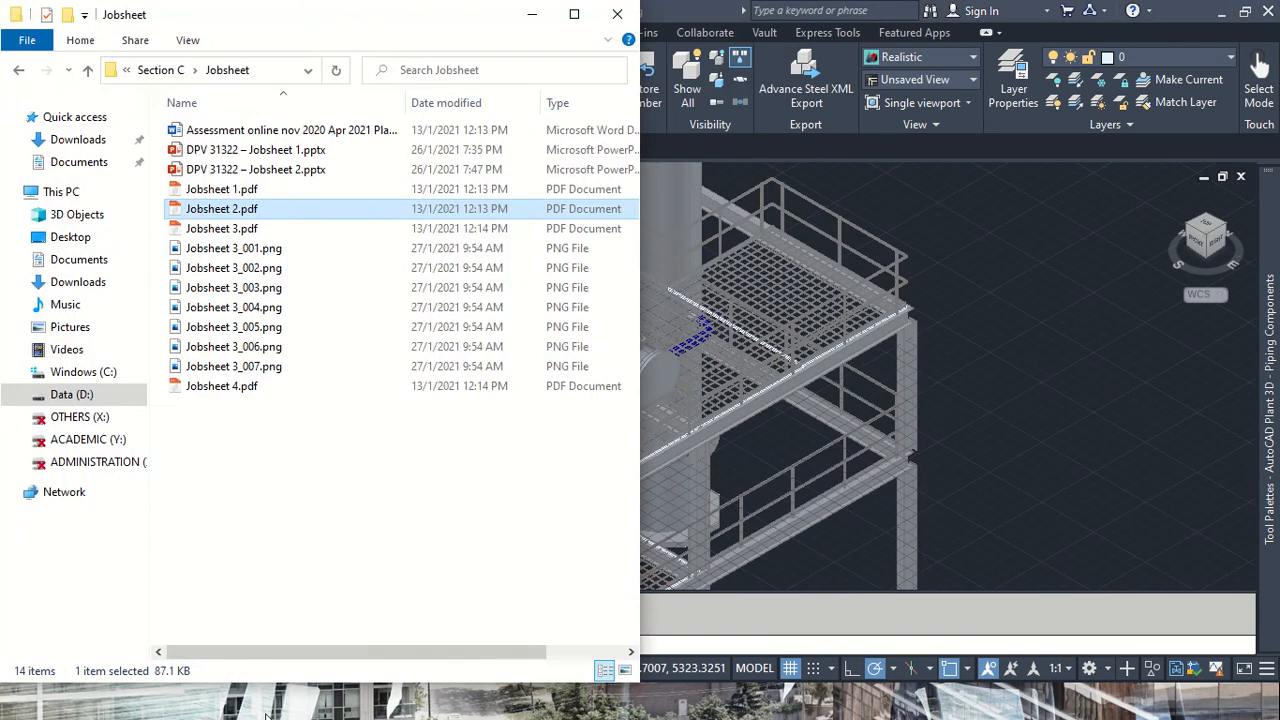